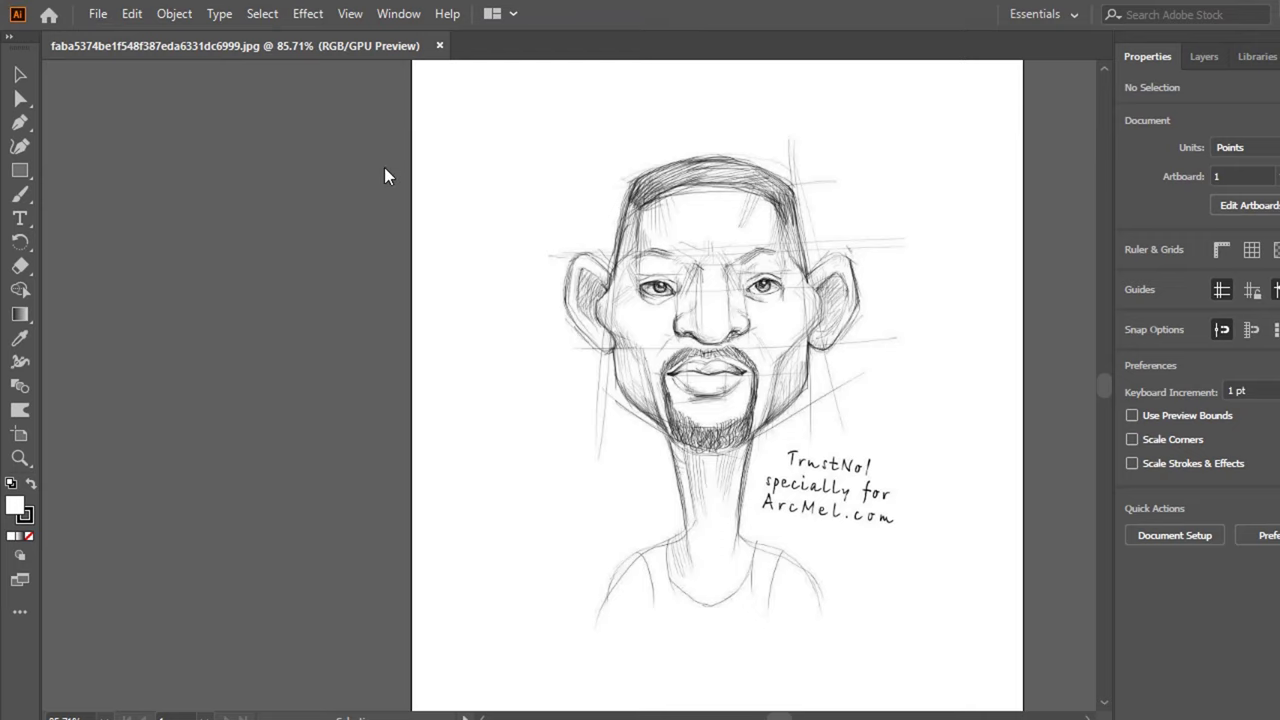
- Begin Save As and create a new 'will smith' folder inside illustrator tutes
key(ctrl+shift+s)
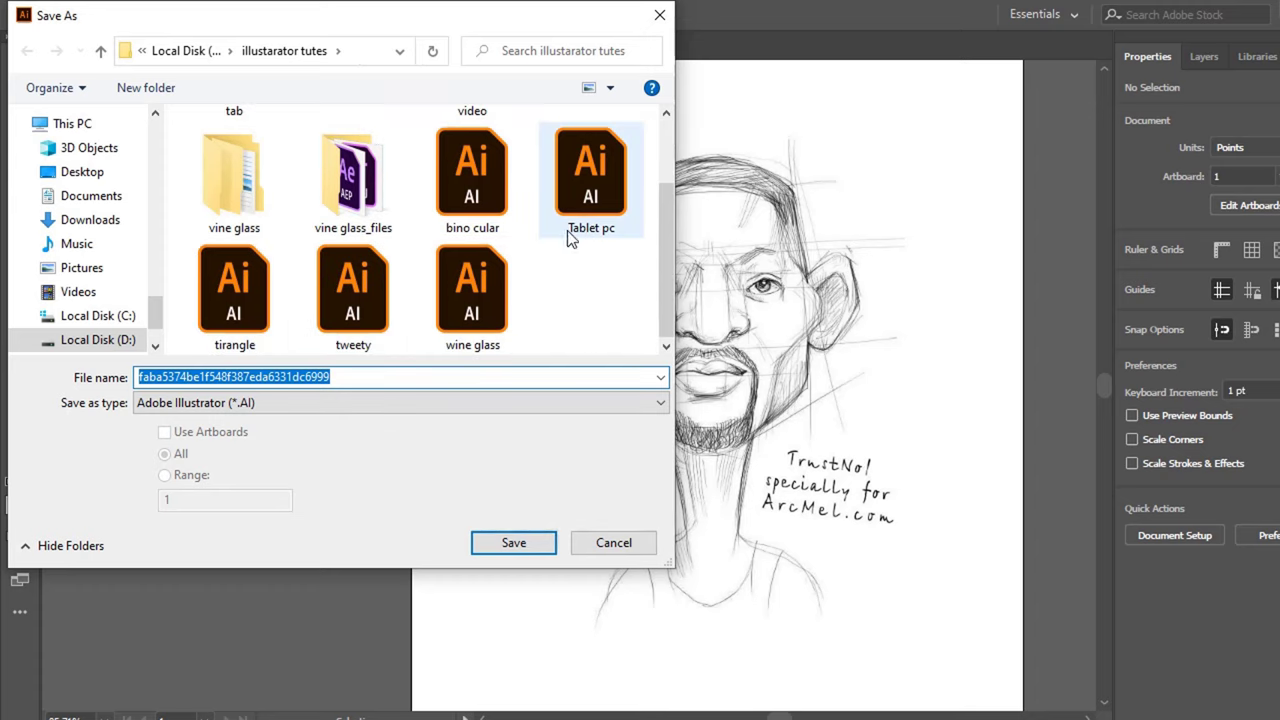
scroll(516, 220, up, 2)
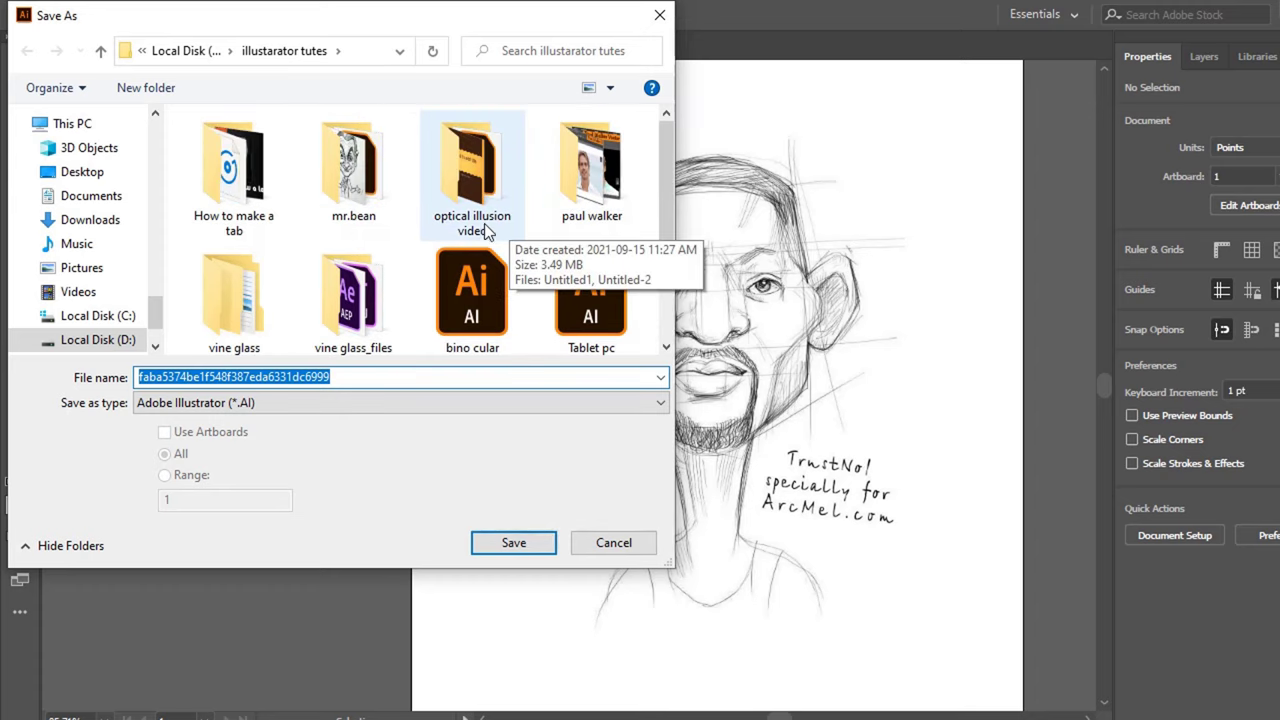
click(166, 96)
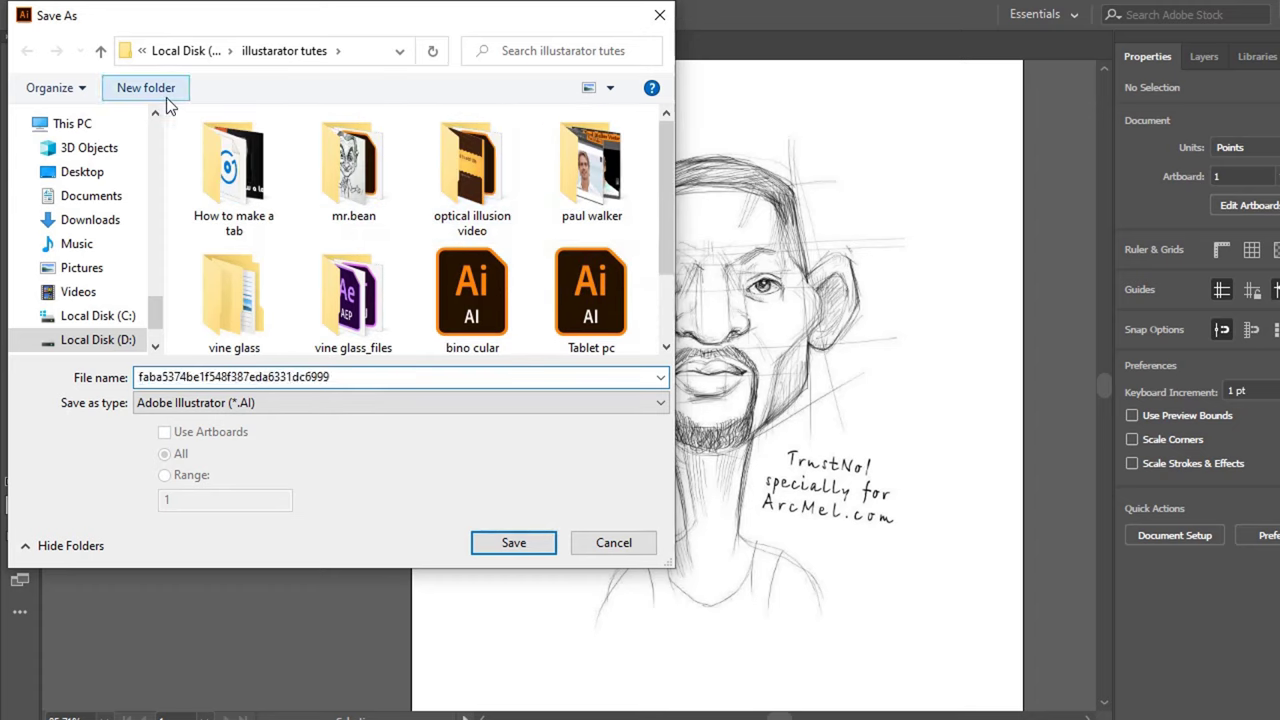
click(168, 97)
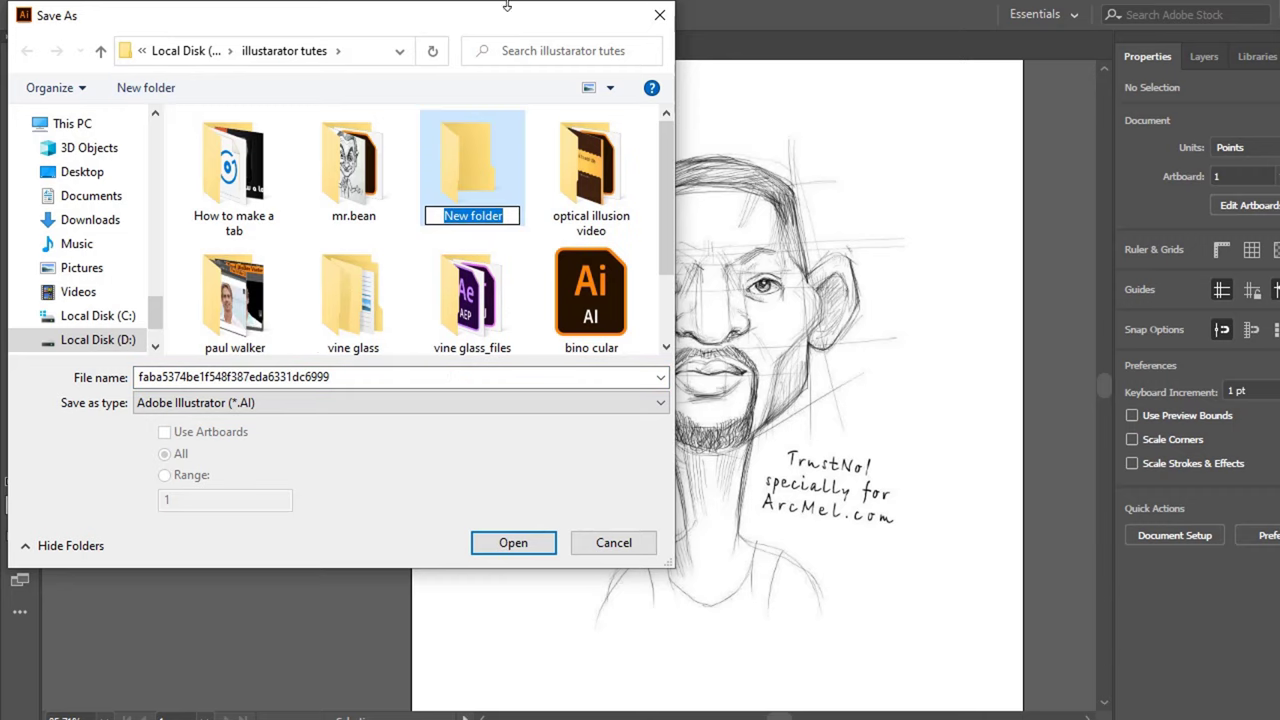
text(will)
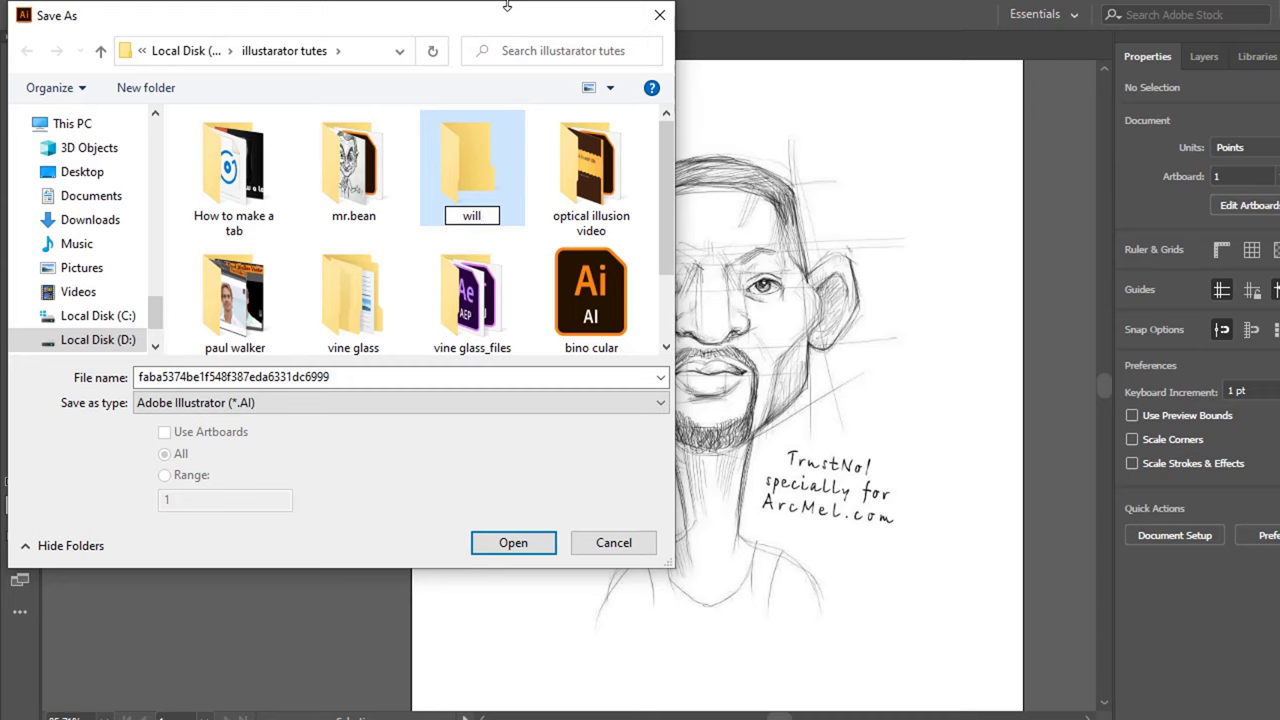
text( smi)
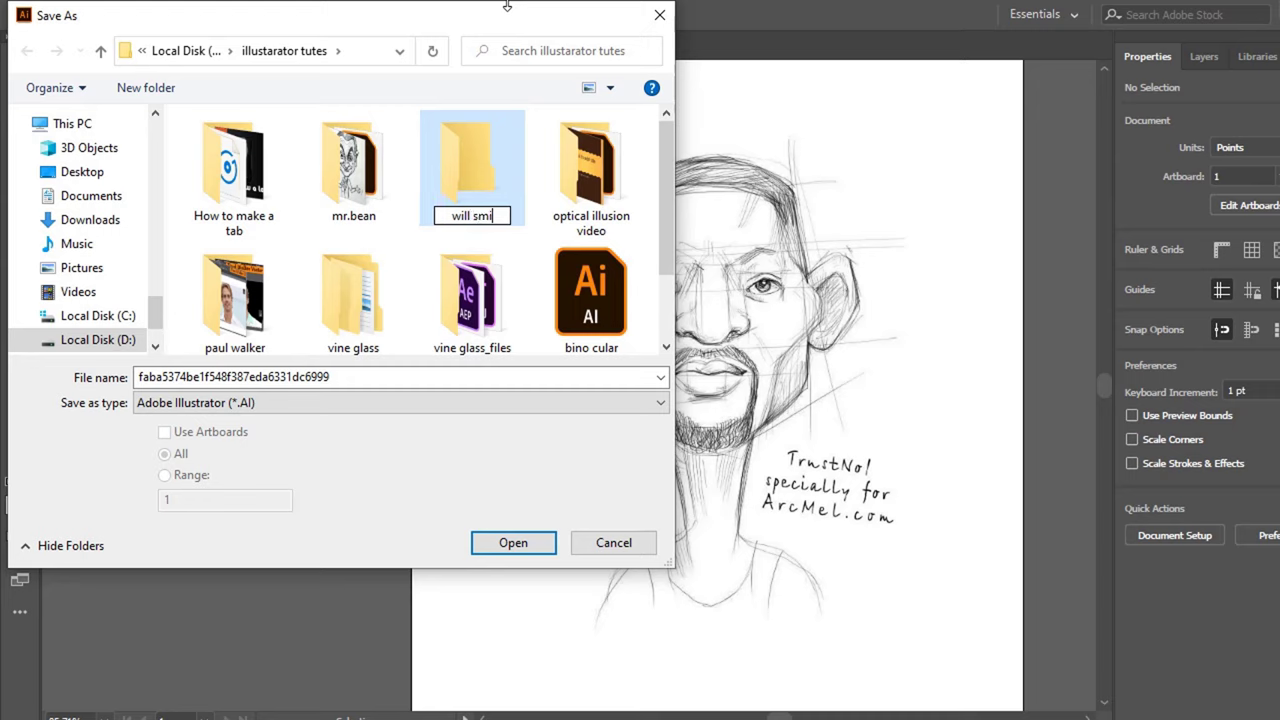
text(th)
key(Return)
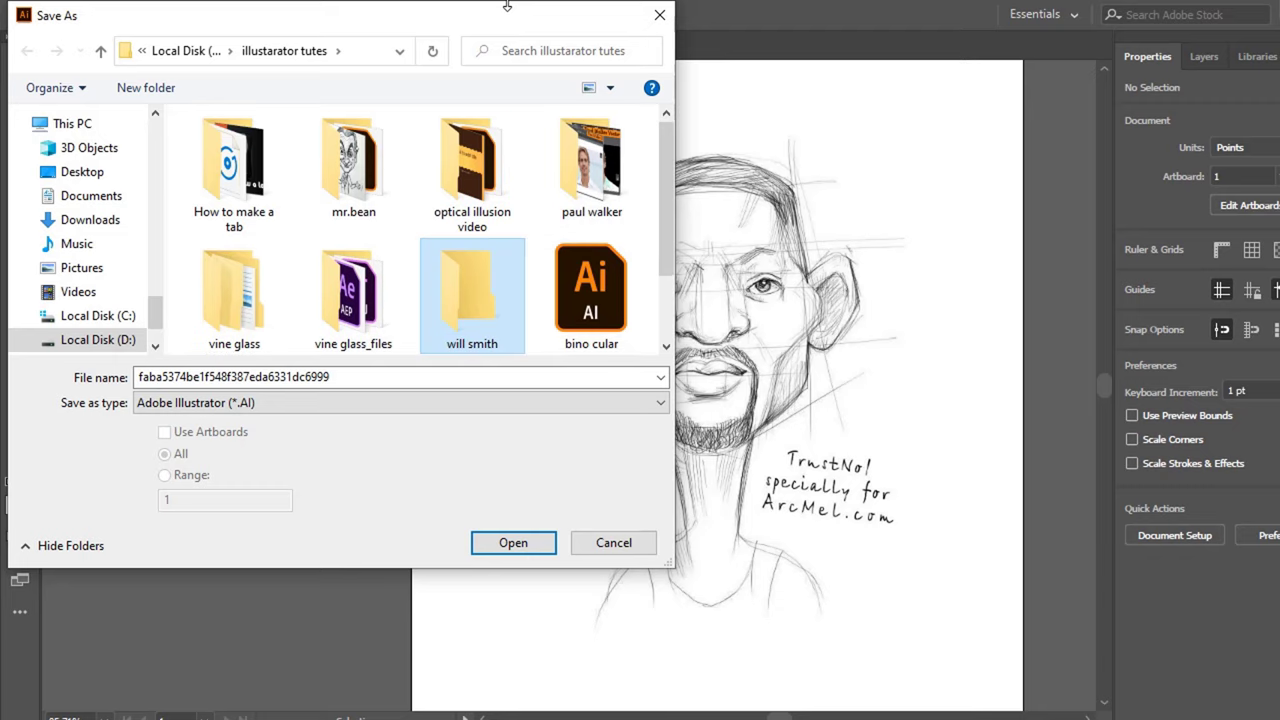
key(Return)
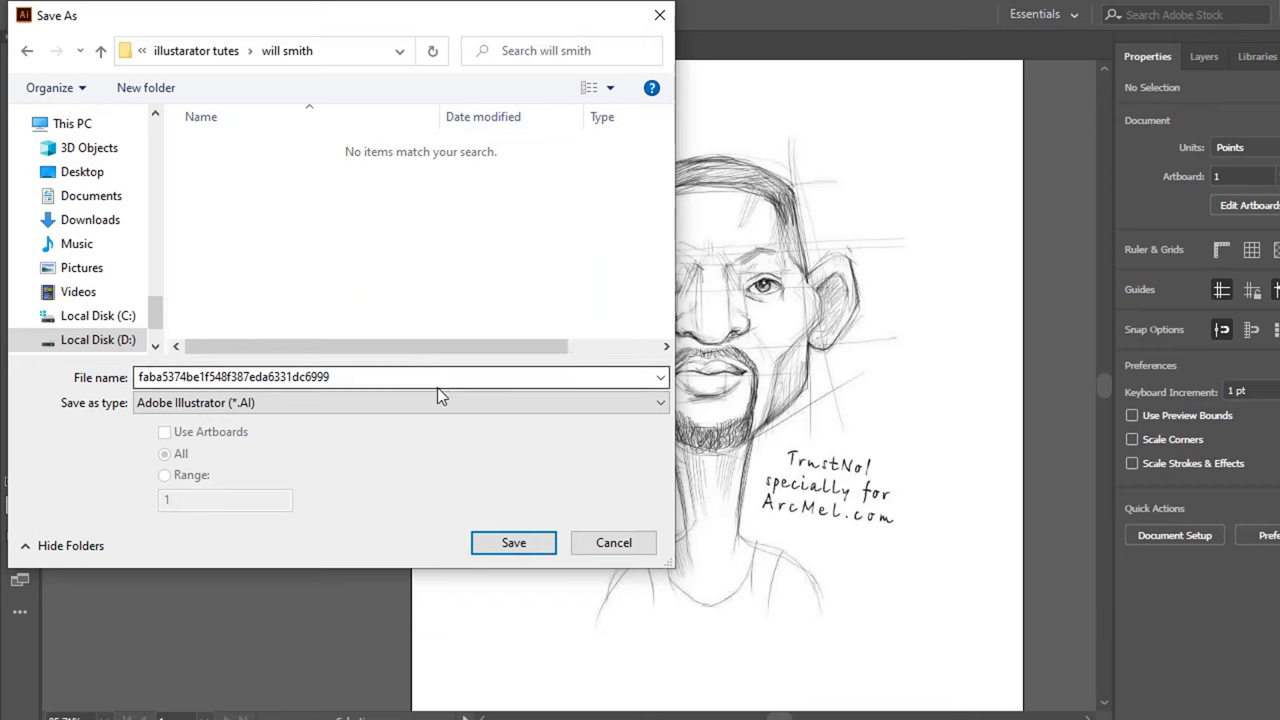
- Save the sketch as will.ai in that folder with the default Illustrator options
double_click(437, 378)
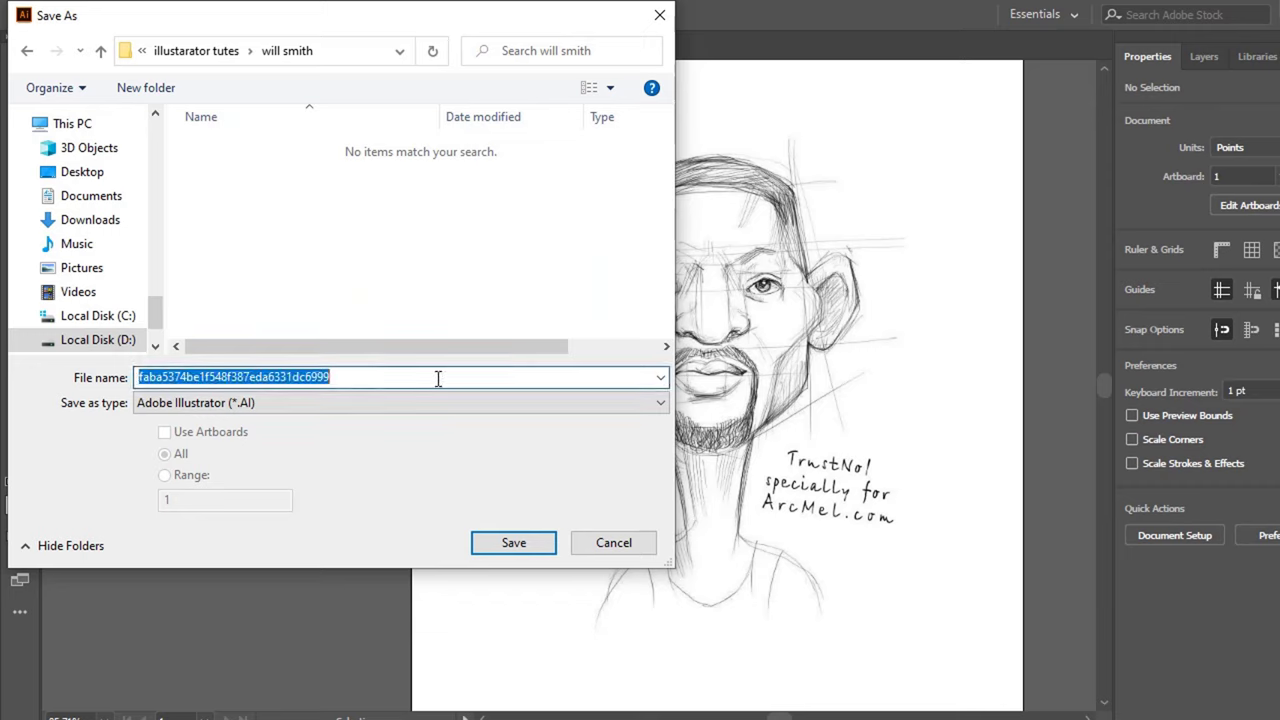
text(will)
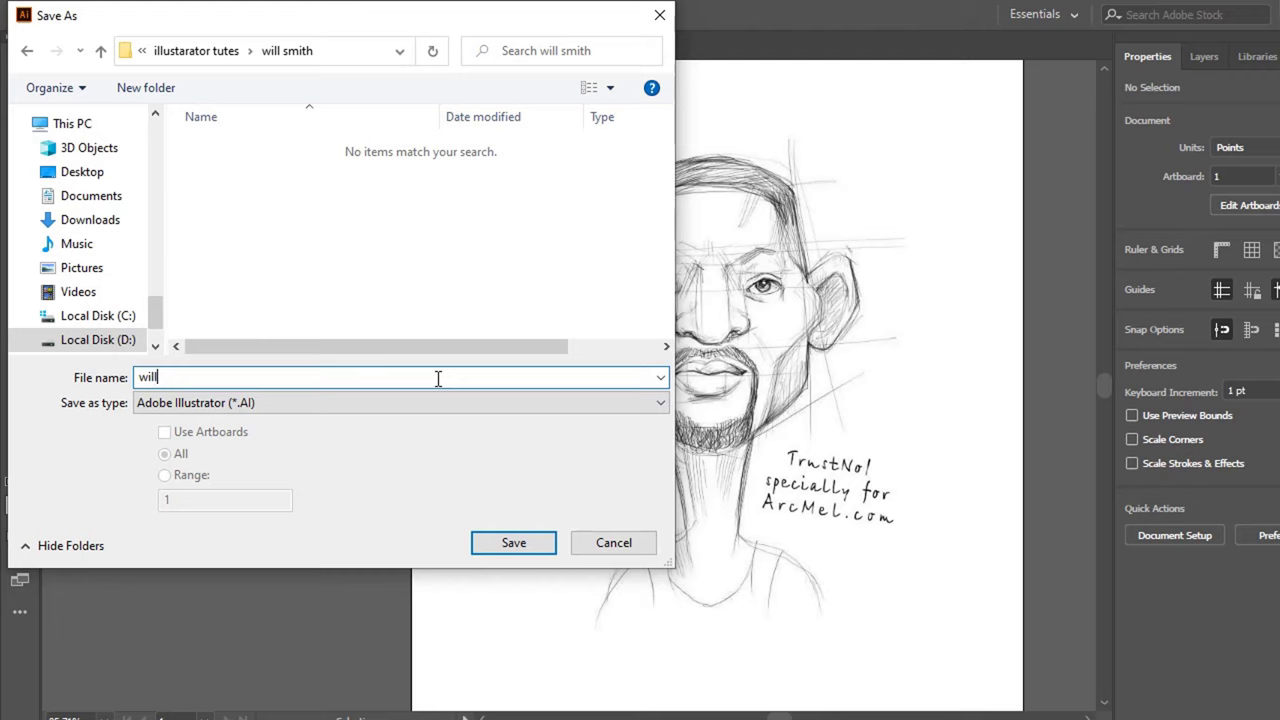
key(Return)
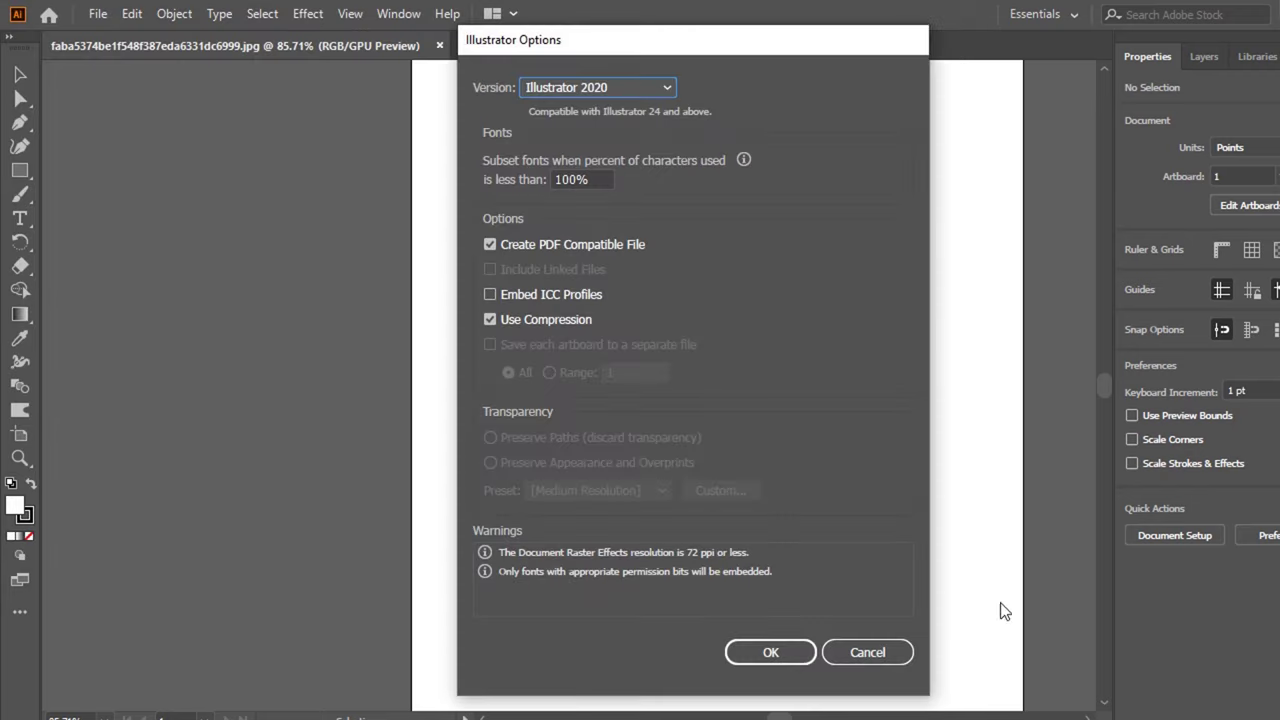
click(767, 652)
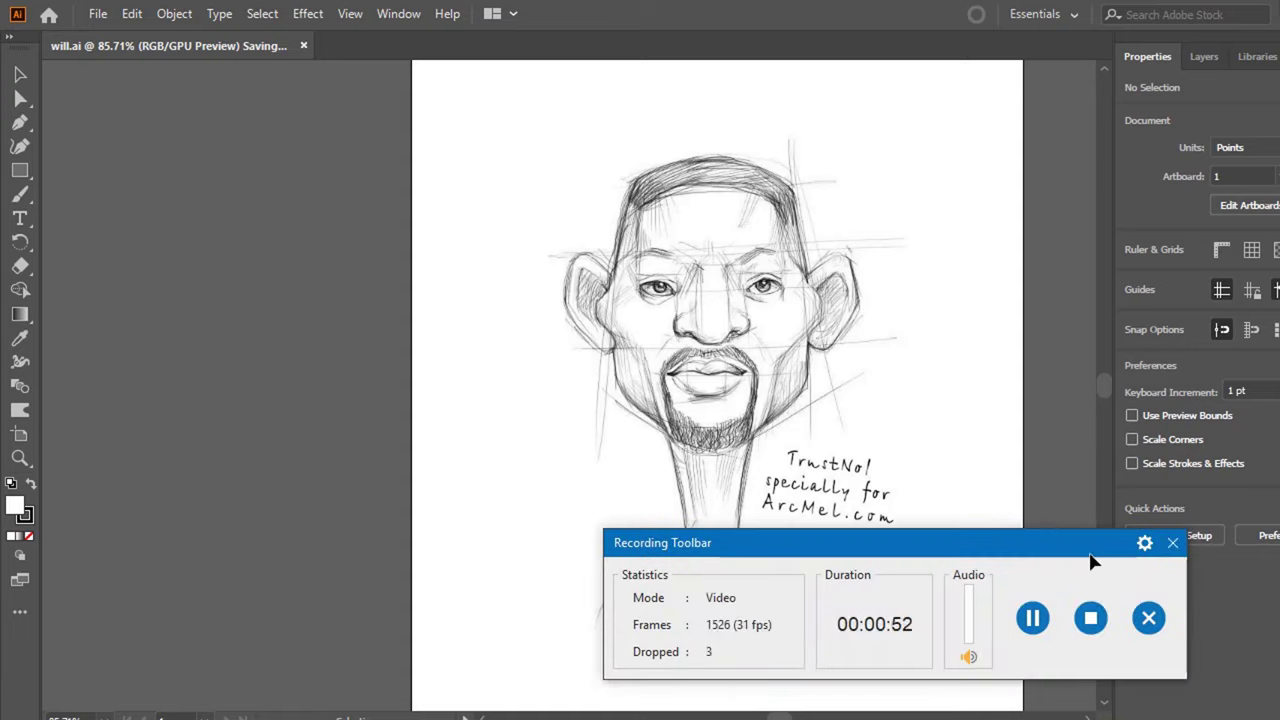
drag(1068, 555, 1158, 719)
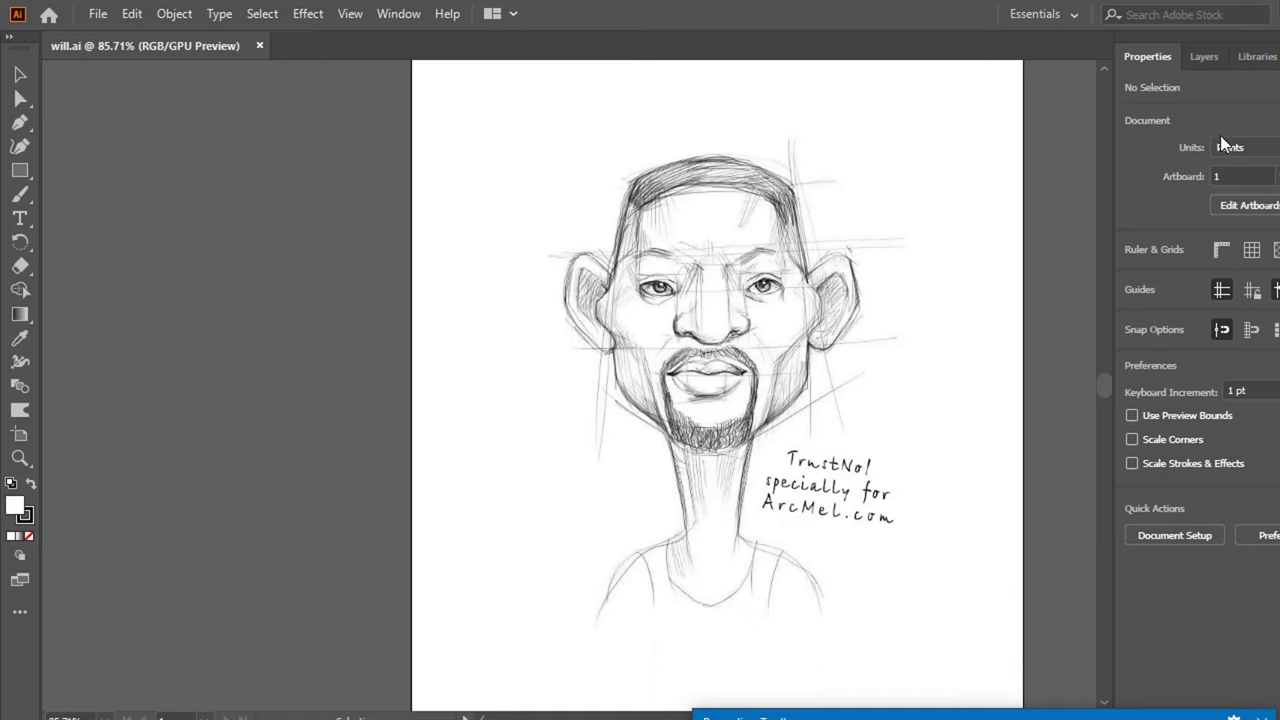
- Add a new Layer 2 below the sketch's Layer 1 and lock Layer 1
click(1206, 58)
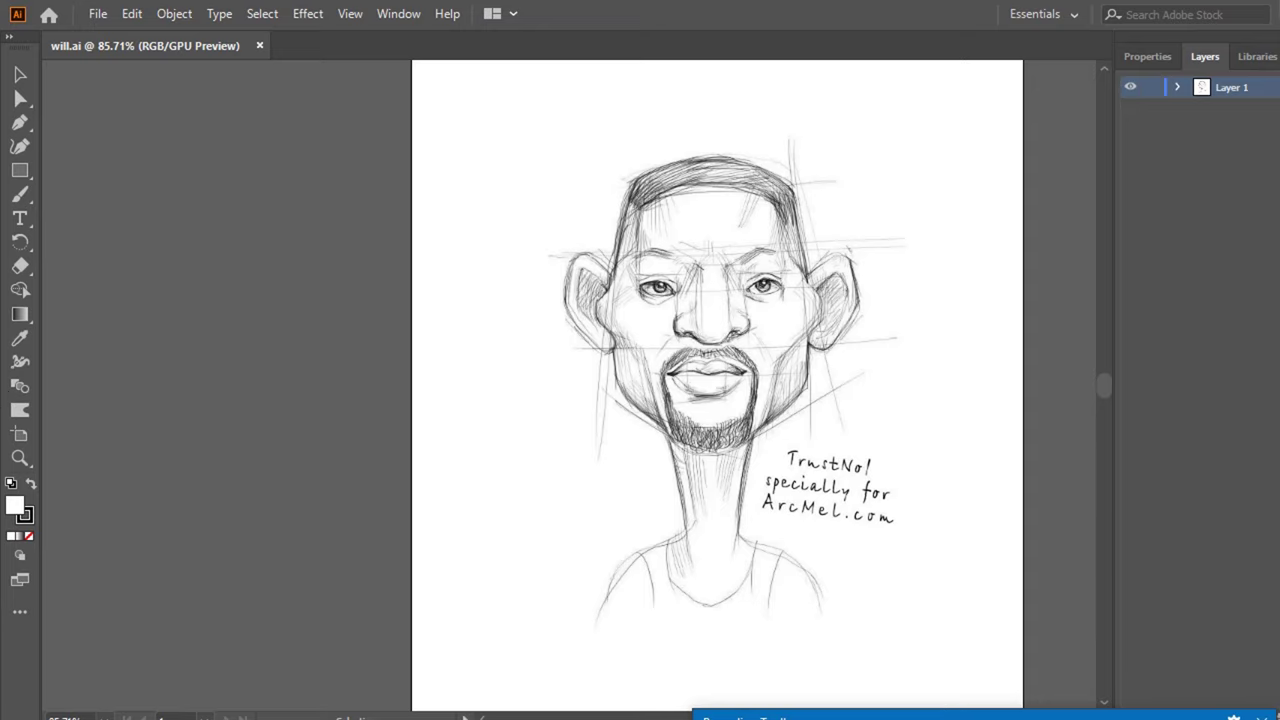
key(ctrl+l)
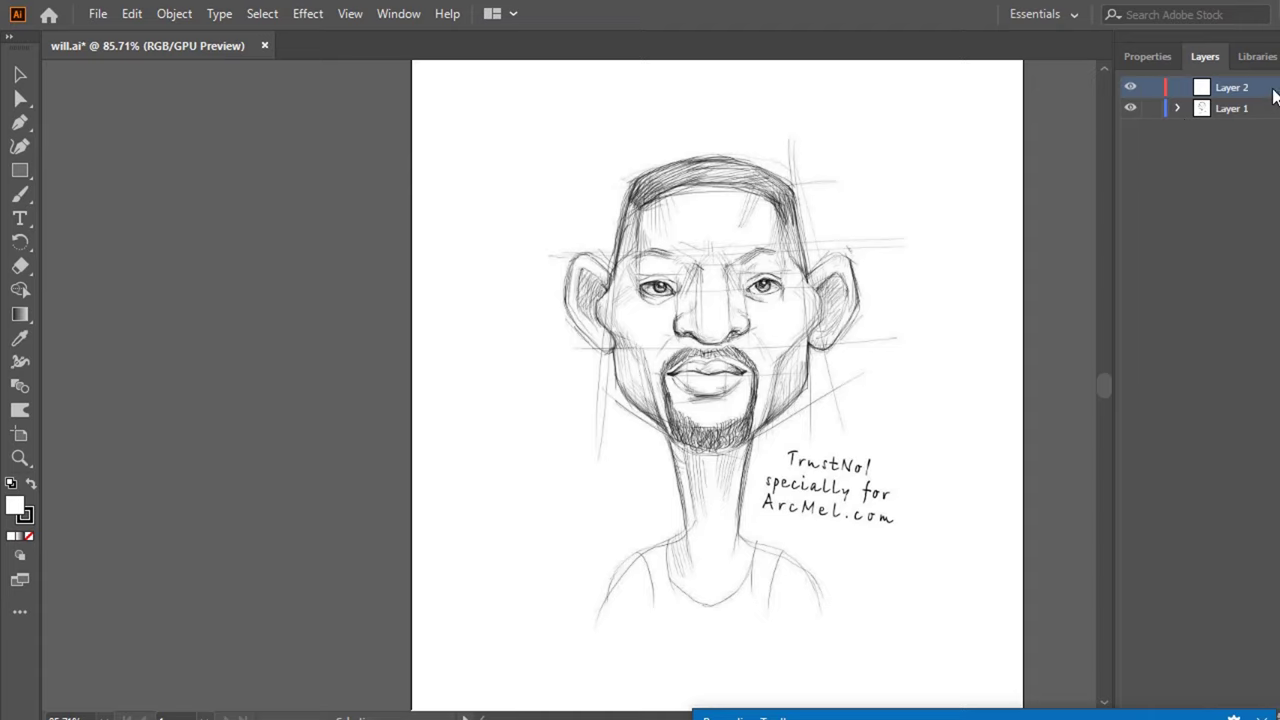
drag(1274, 90, 1232, 148)
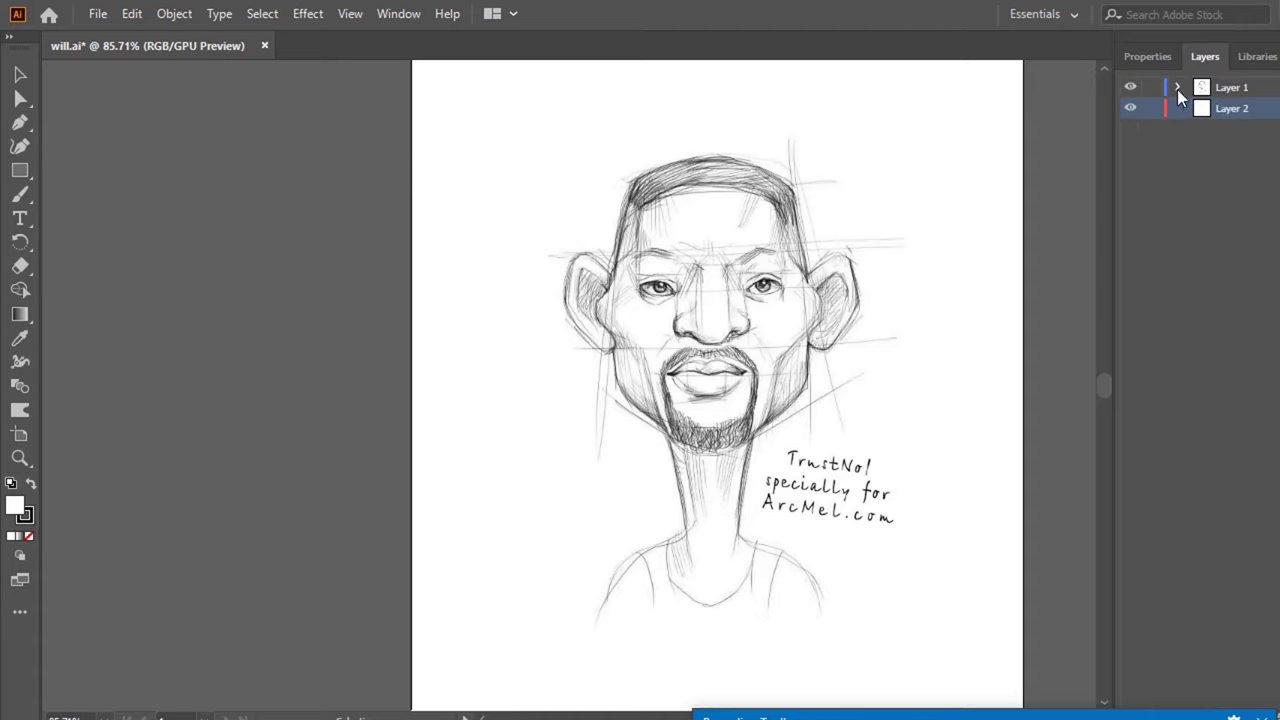
click(1152, 87)
- Choose the Rectangle tool with its stroke set to None
click(20, 170)
key(x)
key(slash)
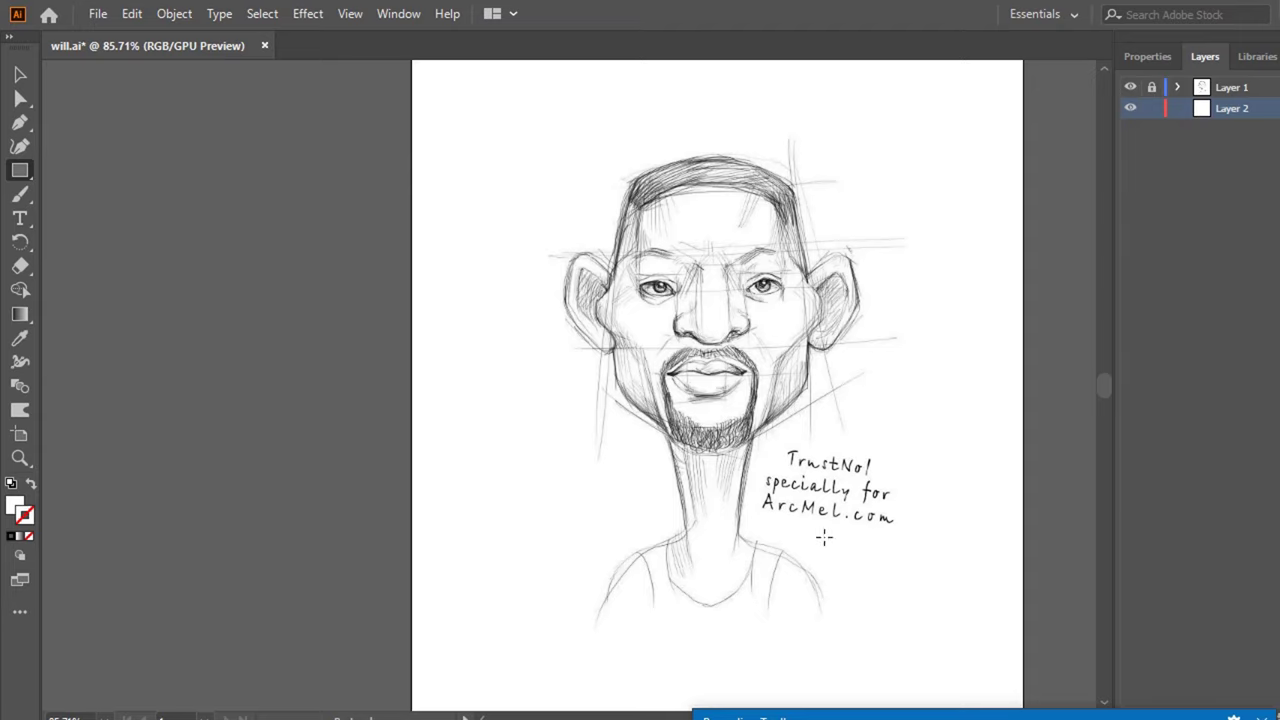
- Draw a strokeless white rectangle from the artboard's top-left corner and stretch it to the bottom edge
scroll(784, 440, up, 3)
scroll(372, 330, down, 1)
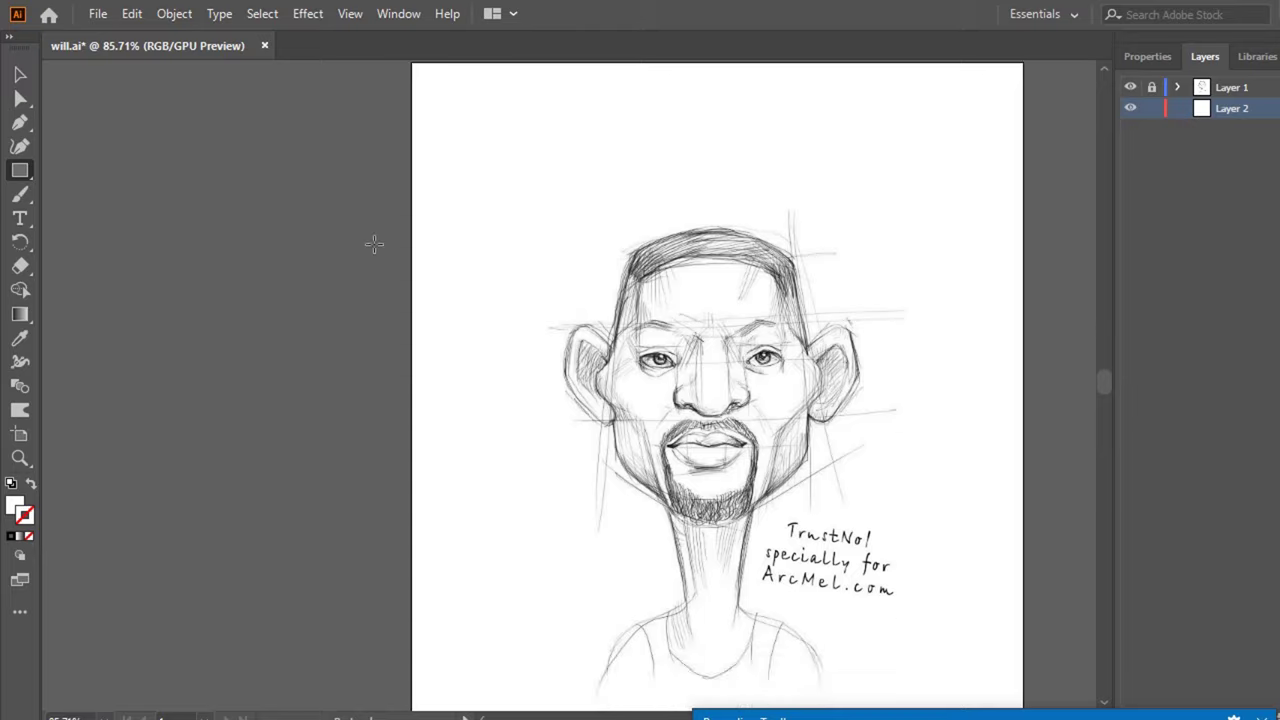
scroll(382, 200, up, 1)
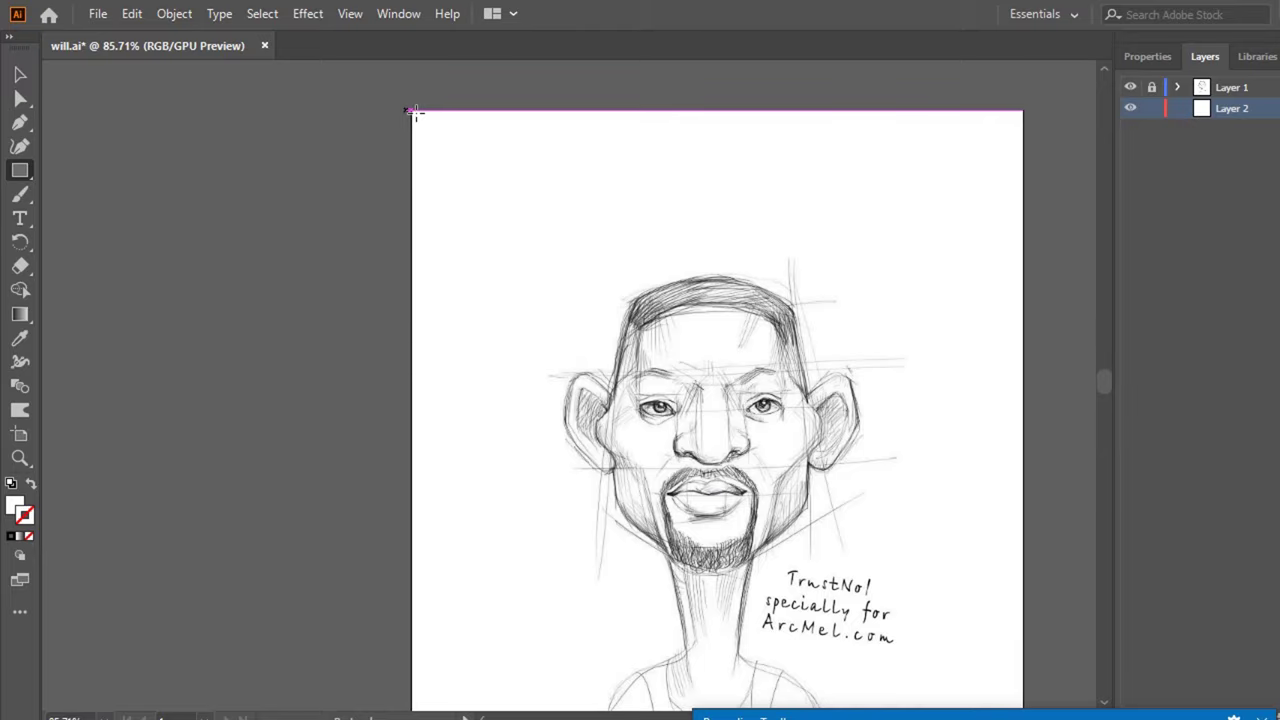
mouse_move(408, 108)
mouse_down()
mouse_move(895, 706)
mouse_move(935, 690)
mouse_move(1023, 704)
mouse_up()
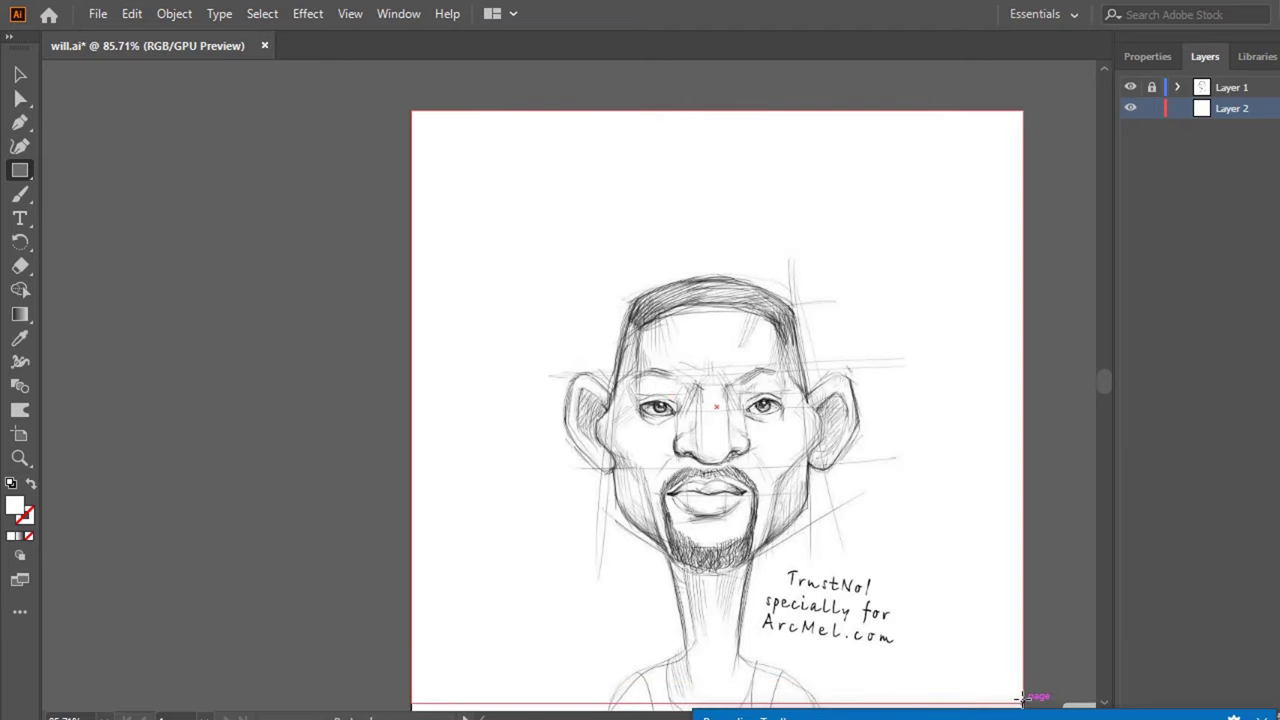
scroll(936, 510, down, 3)
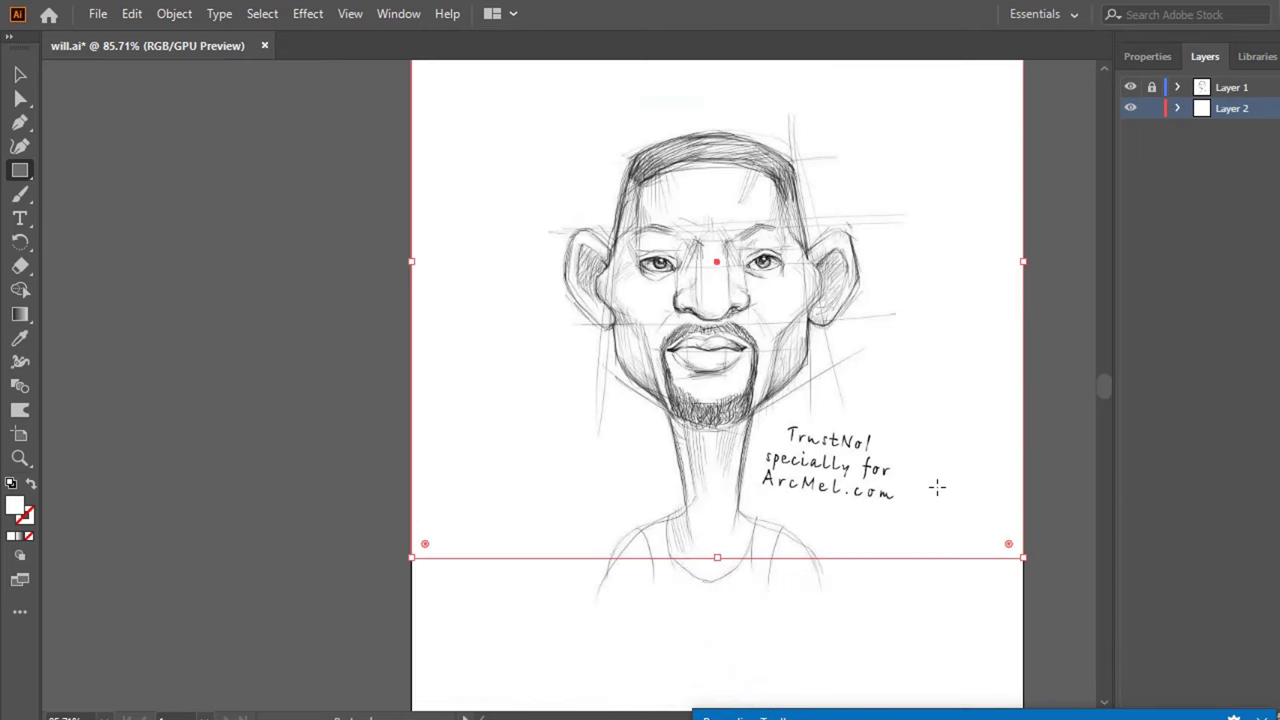
scroll(935, 480, down, 3)
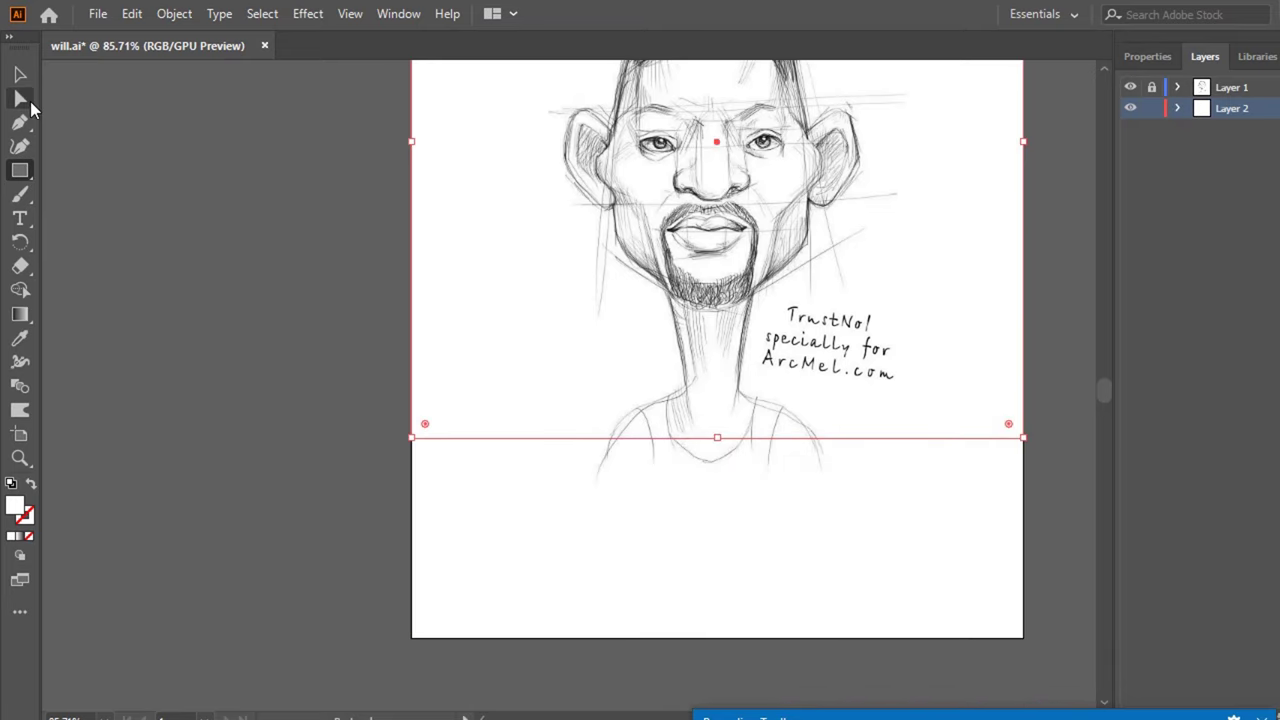
click(25, 80)
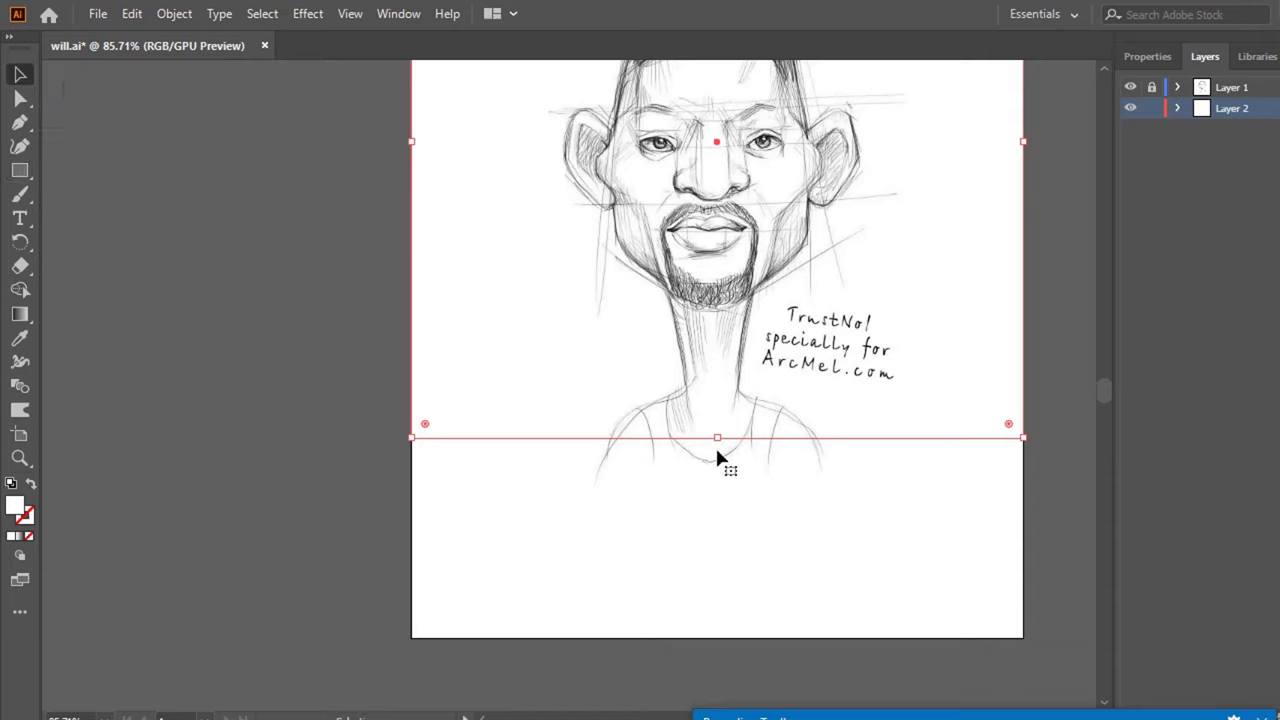
mouse_move(720, 438)
mouse_down()
mouse_move(791, 653)
mouse_move(791, 637)
mouse_up()
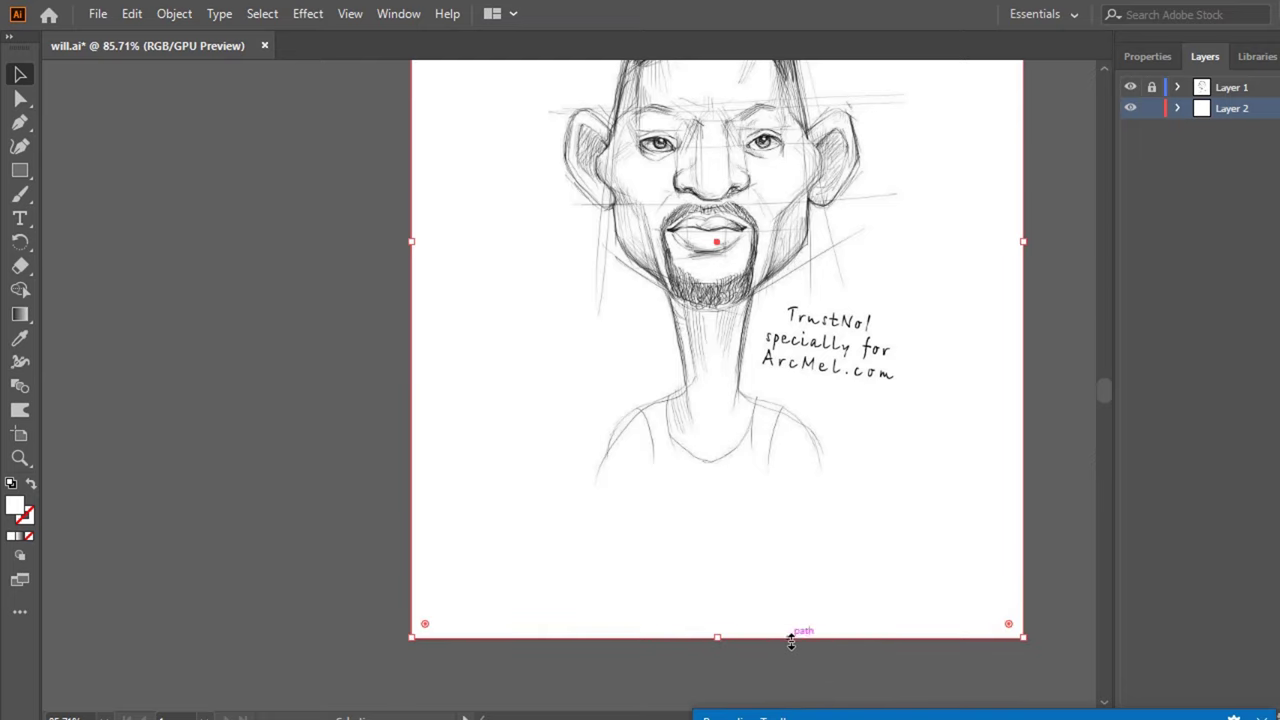
- Fill the background rectangle with a radial gradient and reverse its direction
click(14, 538)
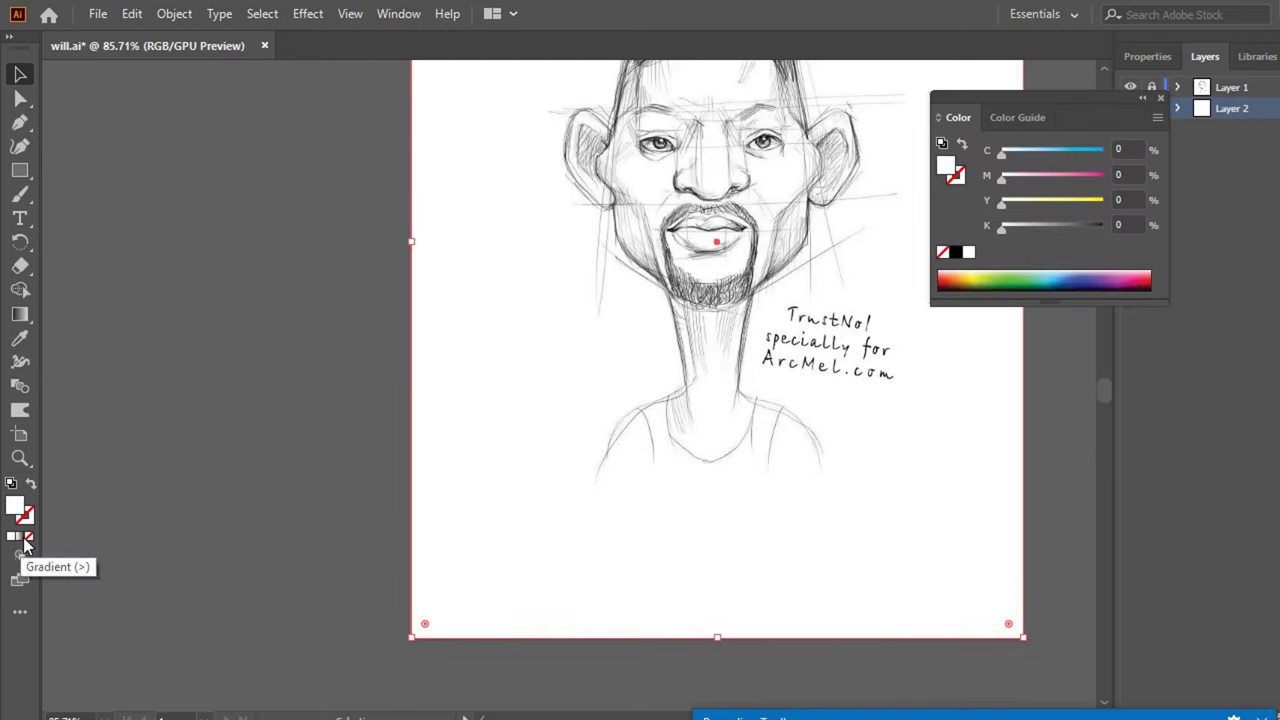
click(19, 538)
click(19, 538)
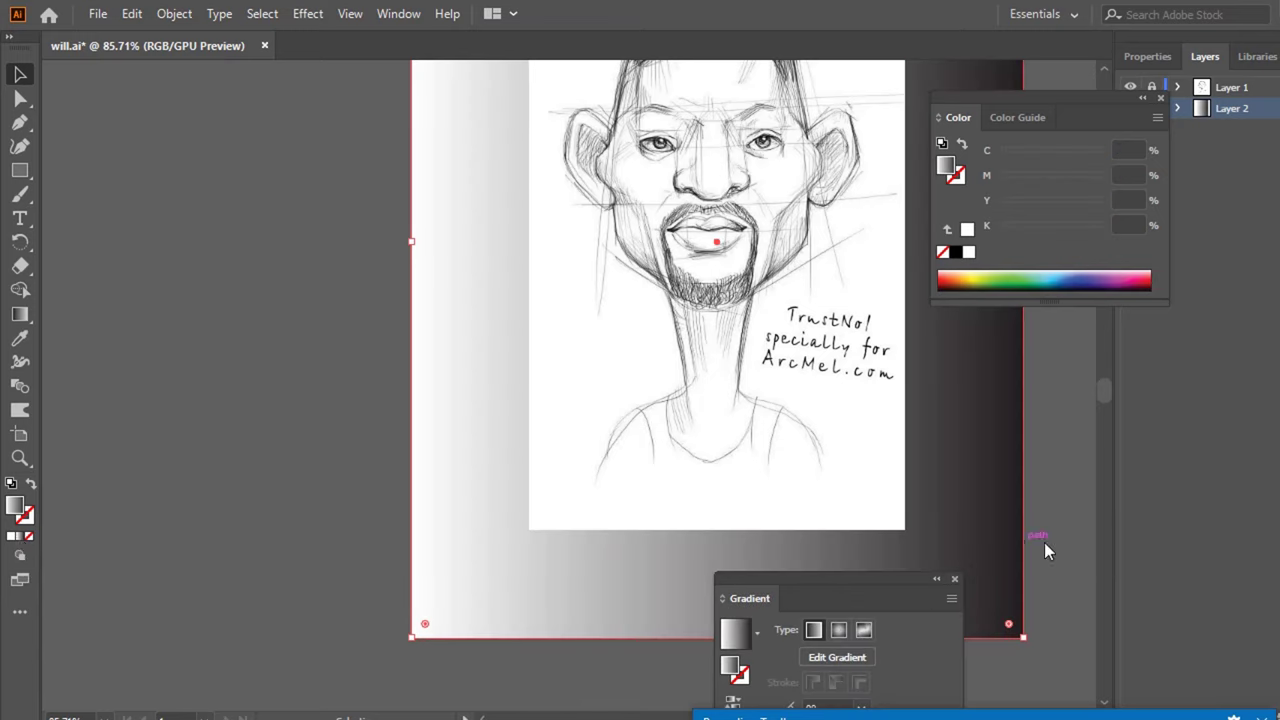
click(838, 633)
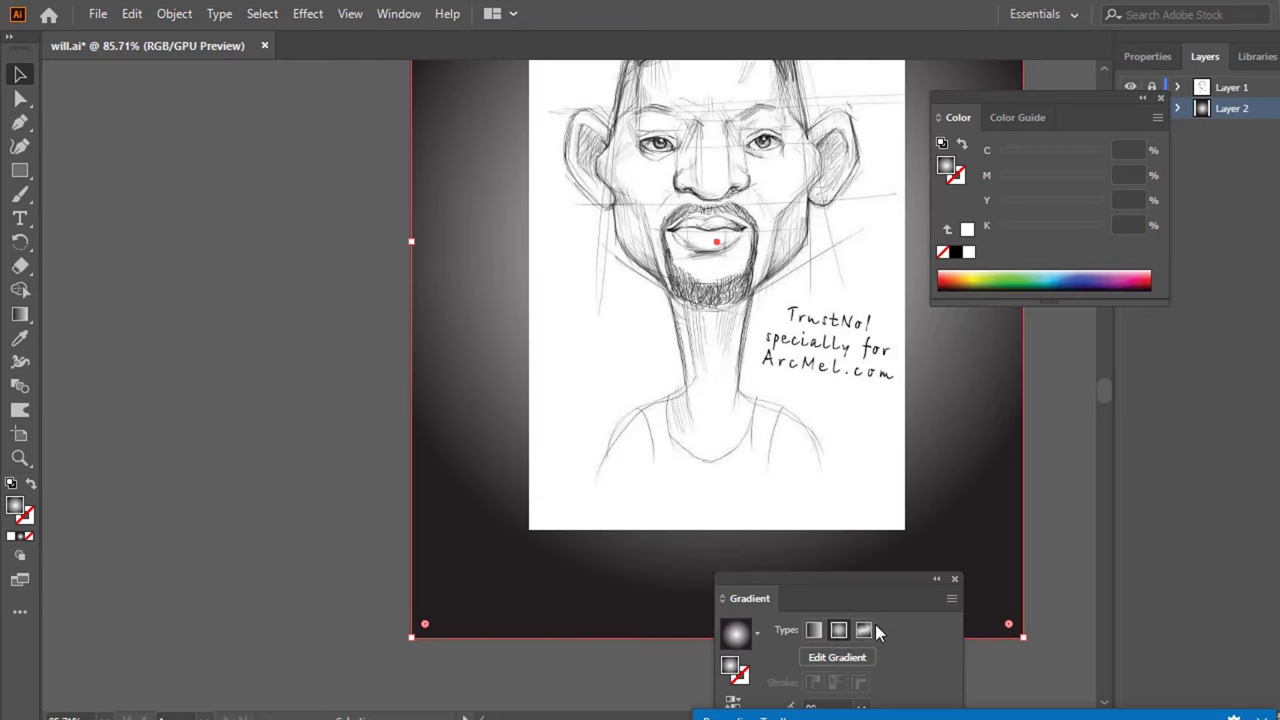
drag(893, 585, 1147, 276)
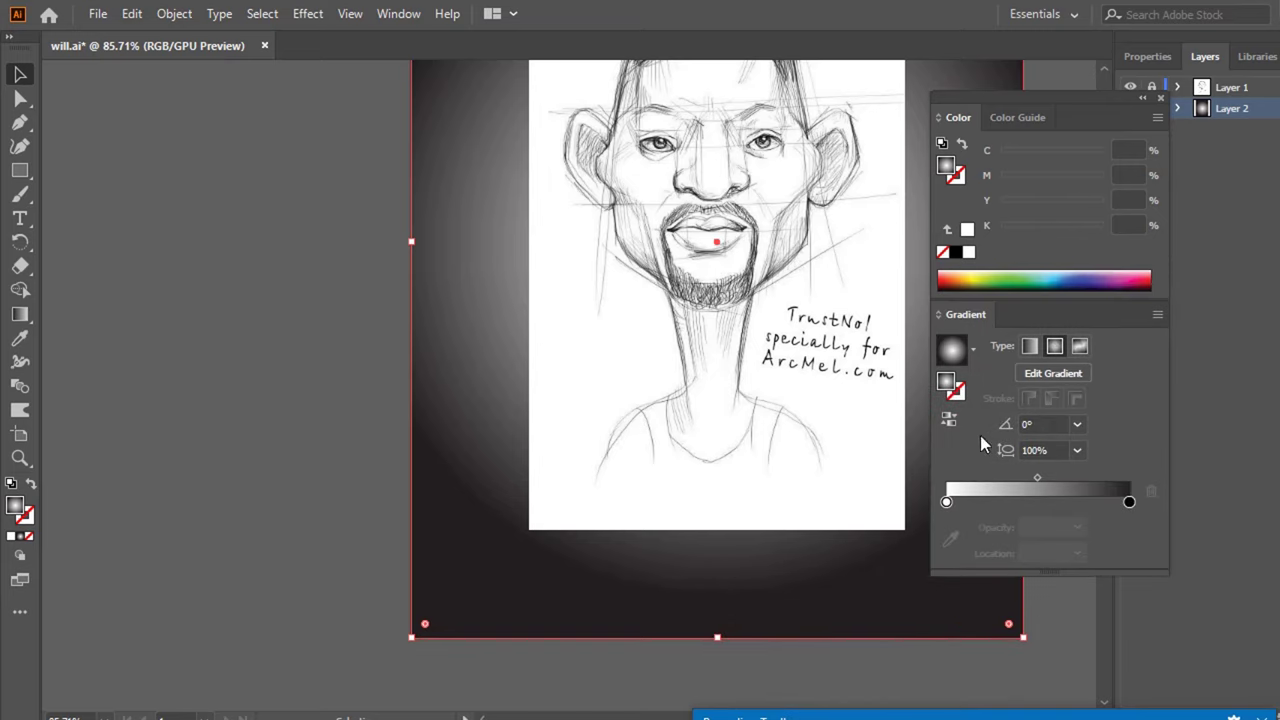
click(950, 420)
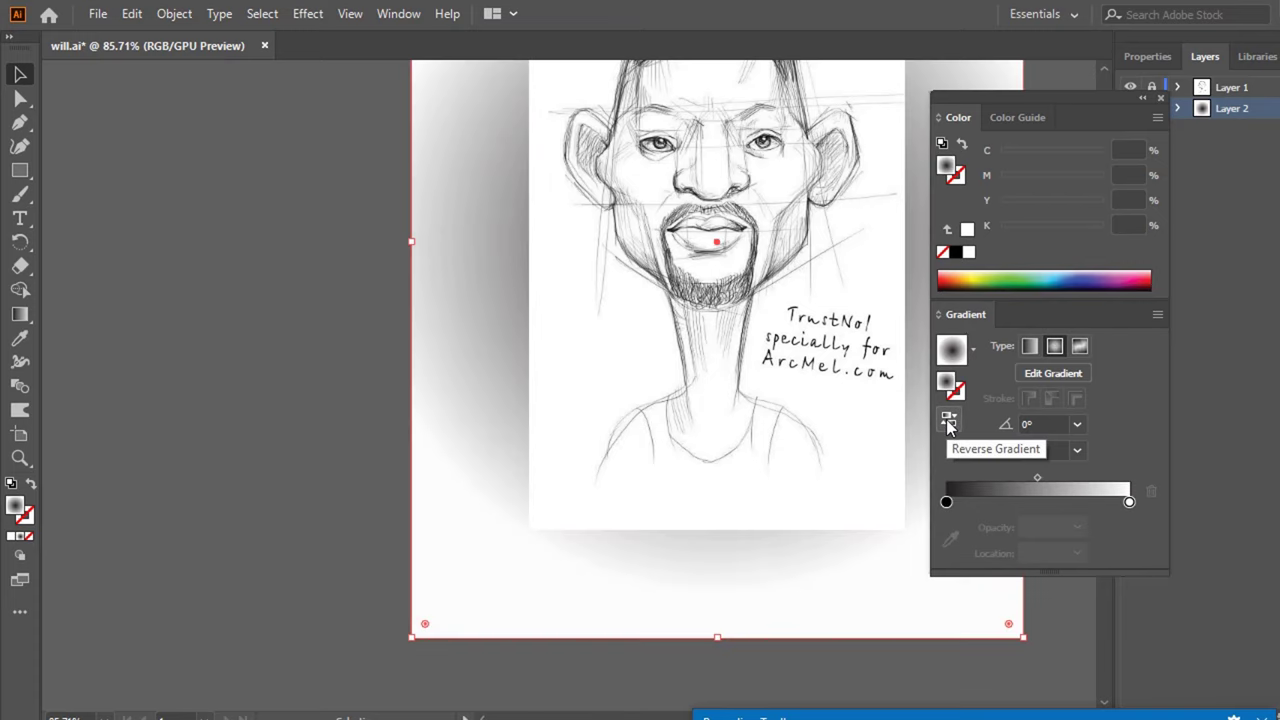
- Switch the Color panel to RGB and recolour the black gradient stop brown (A25B00)
click(948, 504)
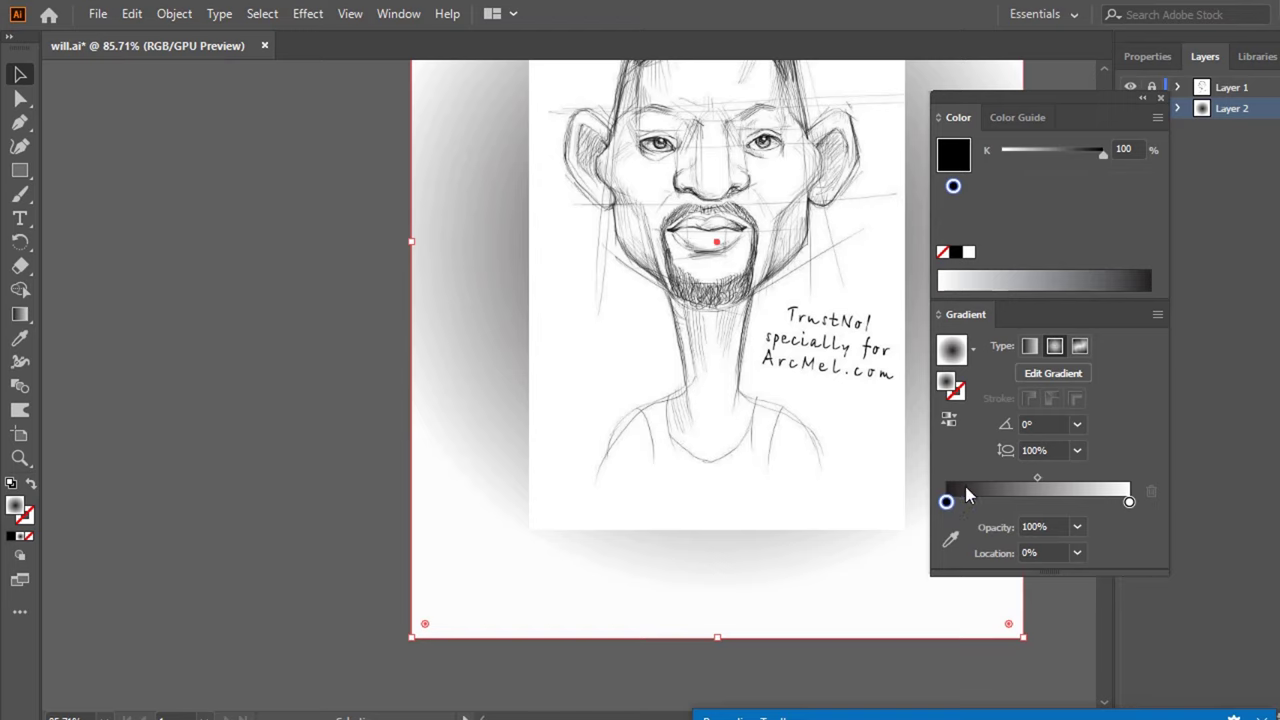
click(1157, 118)
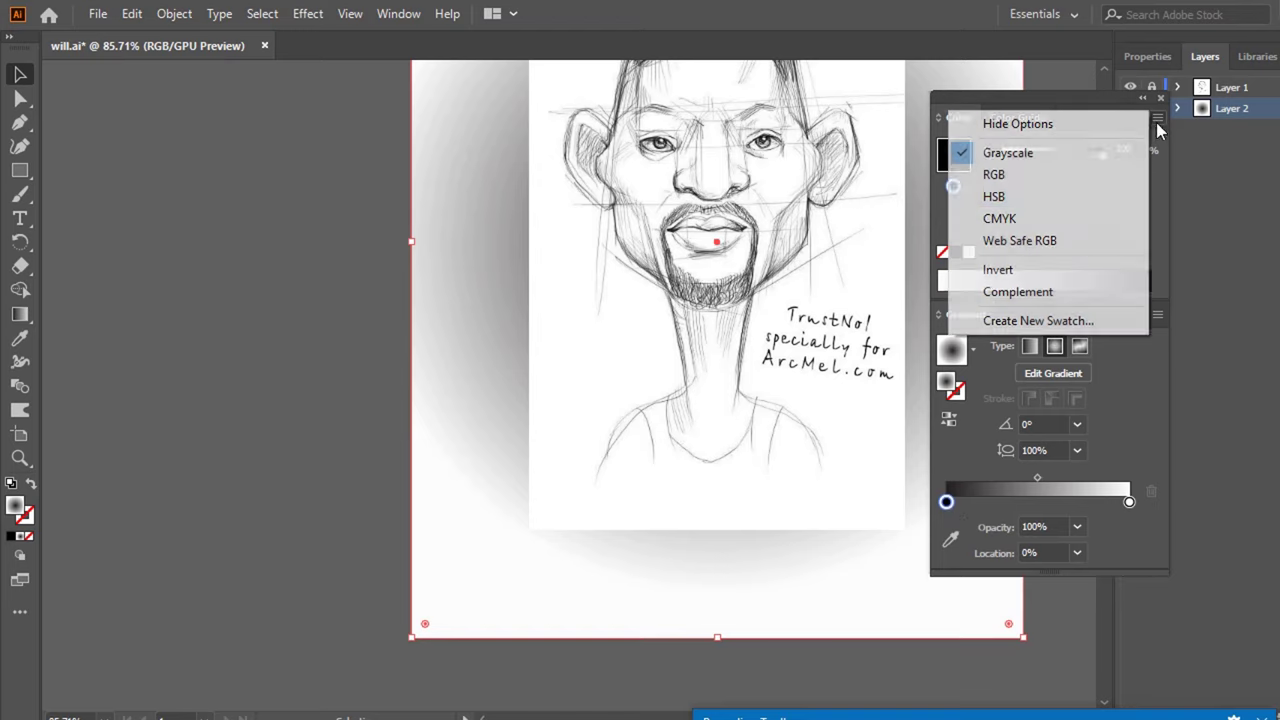
click(1141, 176)
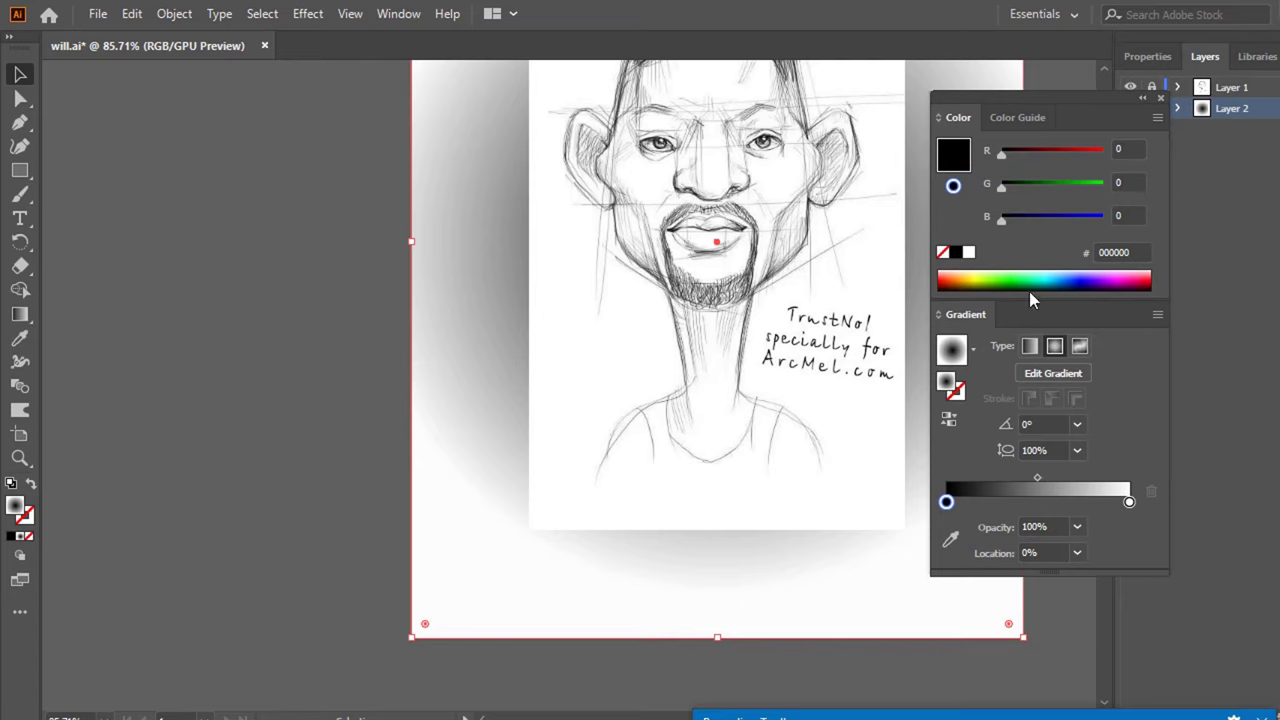
click(965, 276)
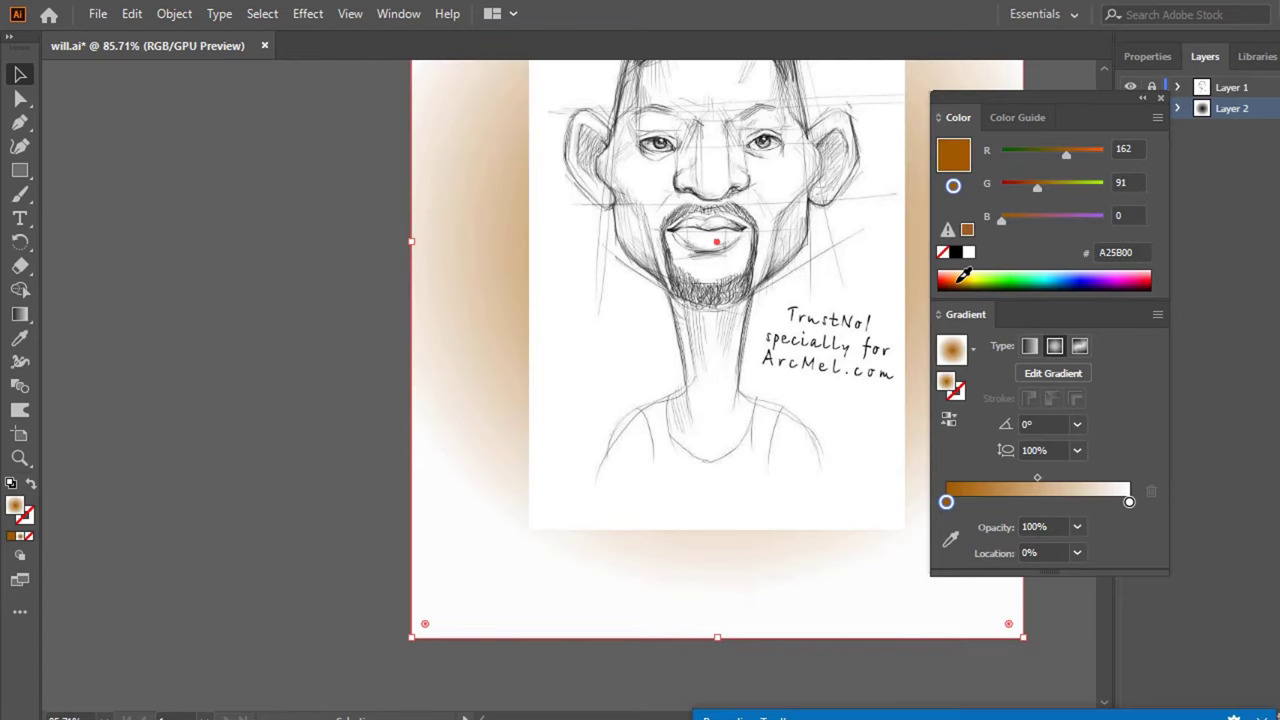
click(1142, 98)
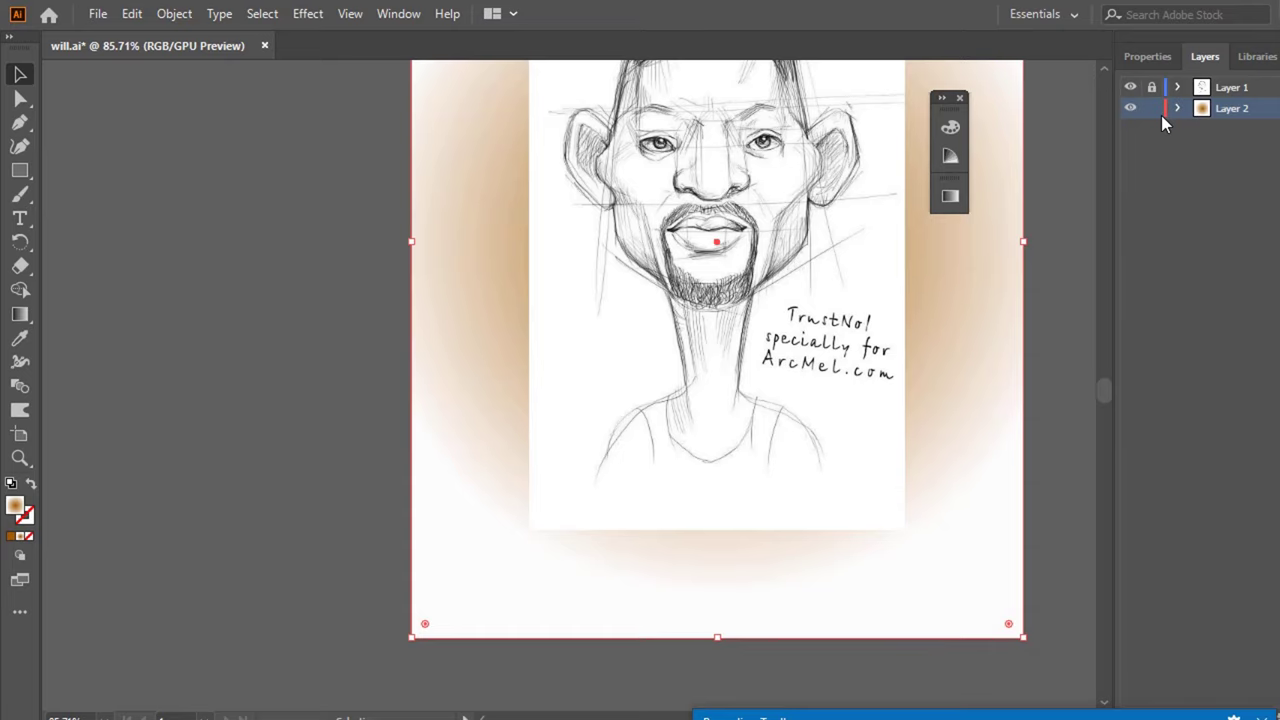
- Lock Layer 2, toggle the sketch's visibility to preview the gradient, and select the background with the Gradient tool
click(1155, 108)
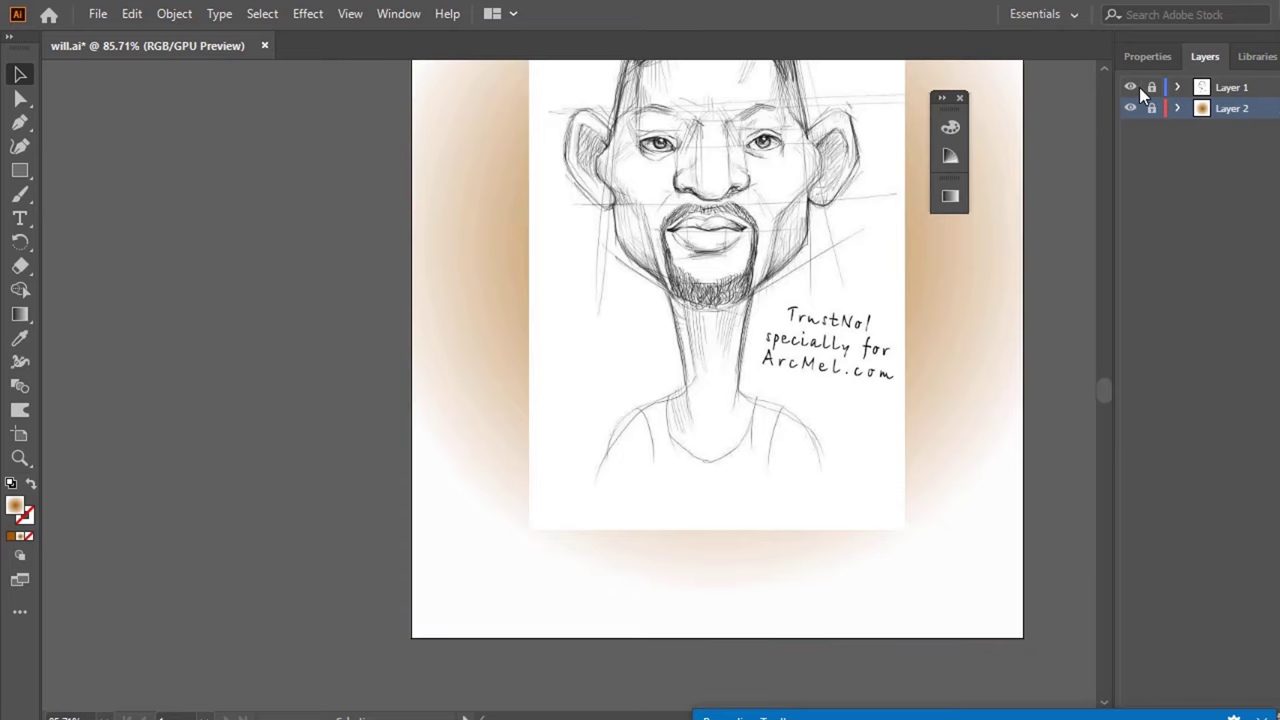
click(1136, 88)
click(1133, 88)
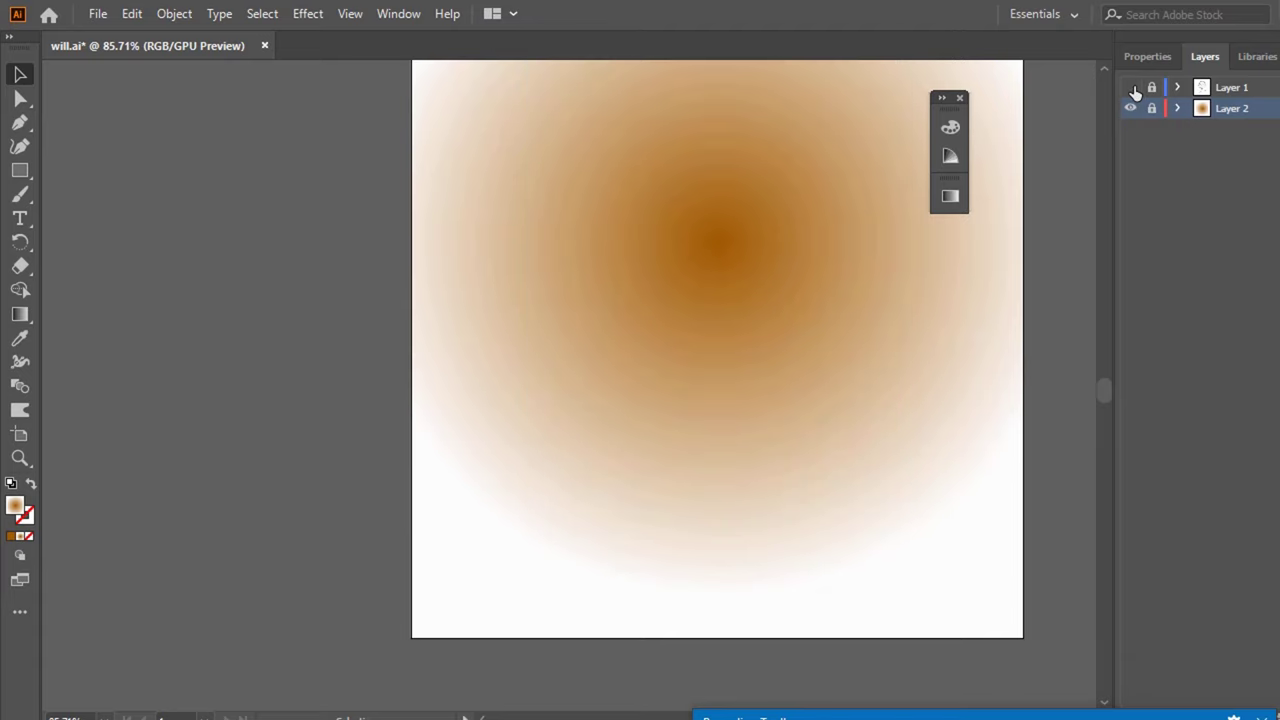
click(1133, 88)
click(1132, 88)
click(1133, 88)
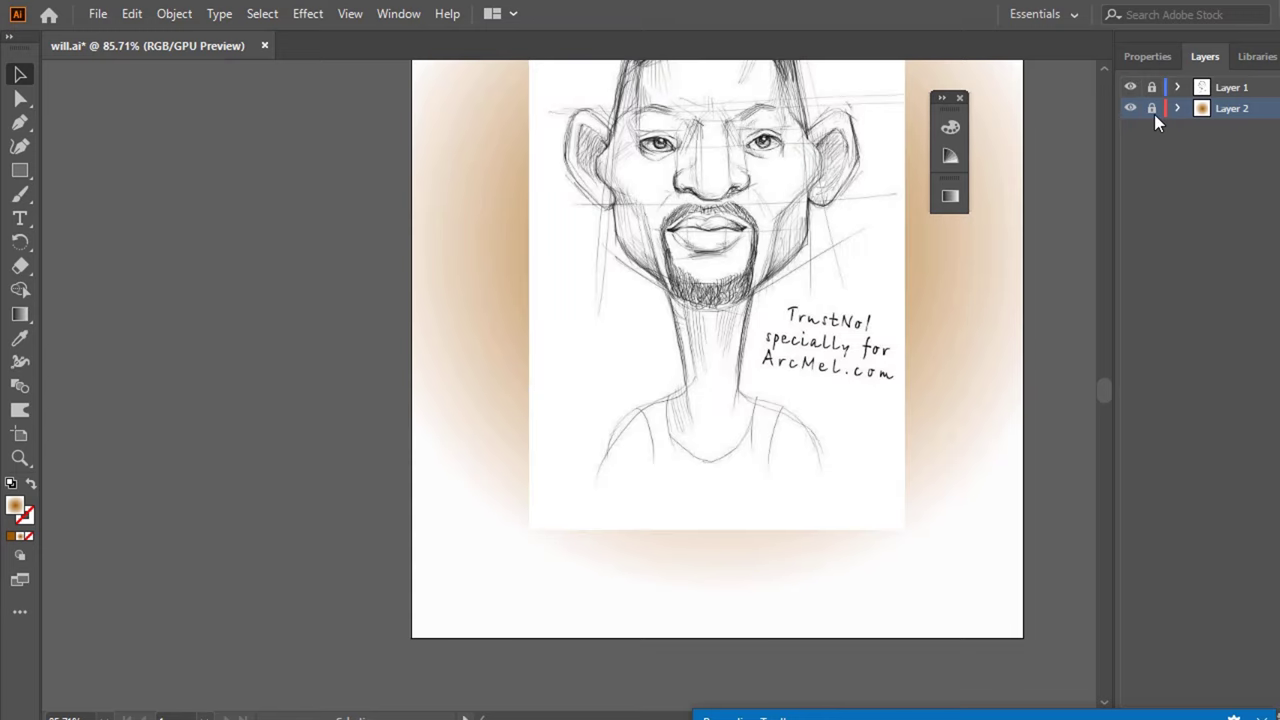
click(926, 250)
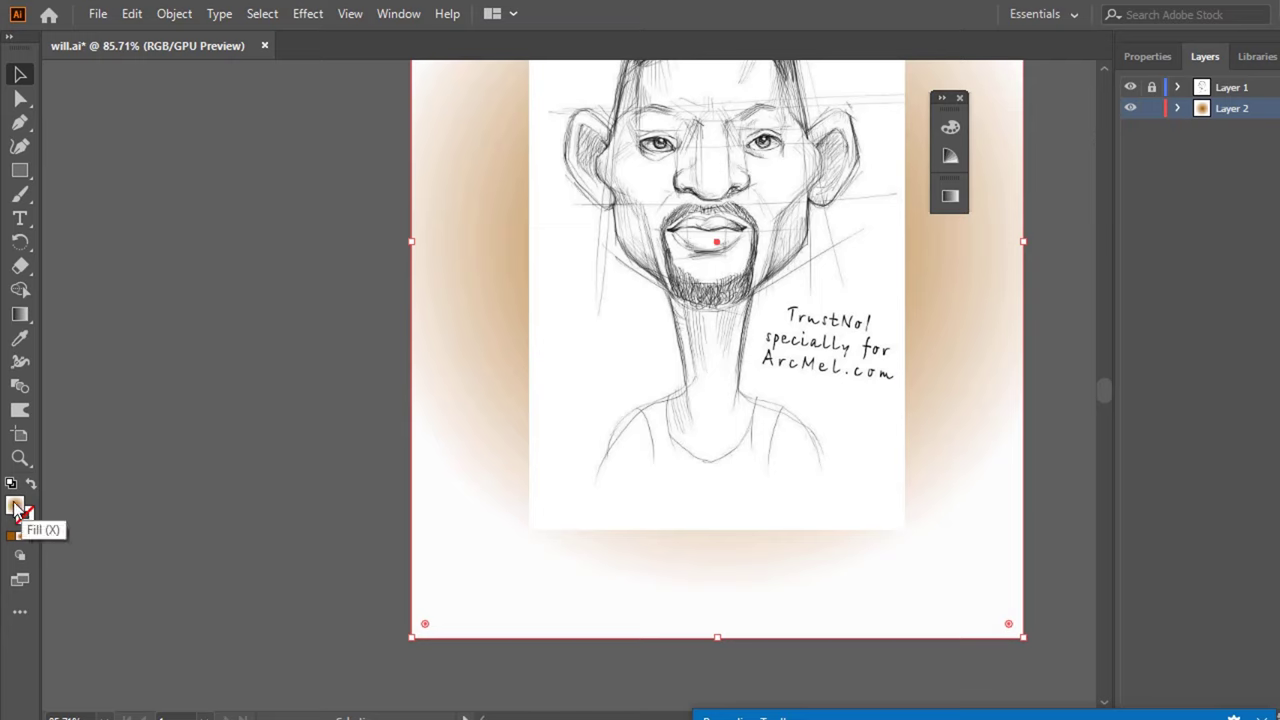
click(20, 314)
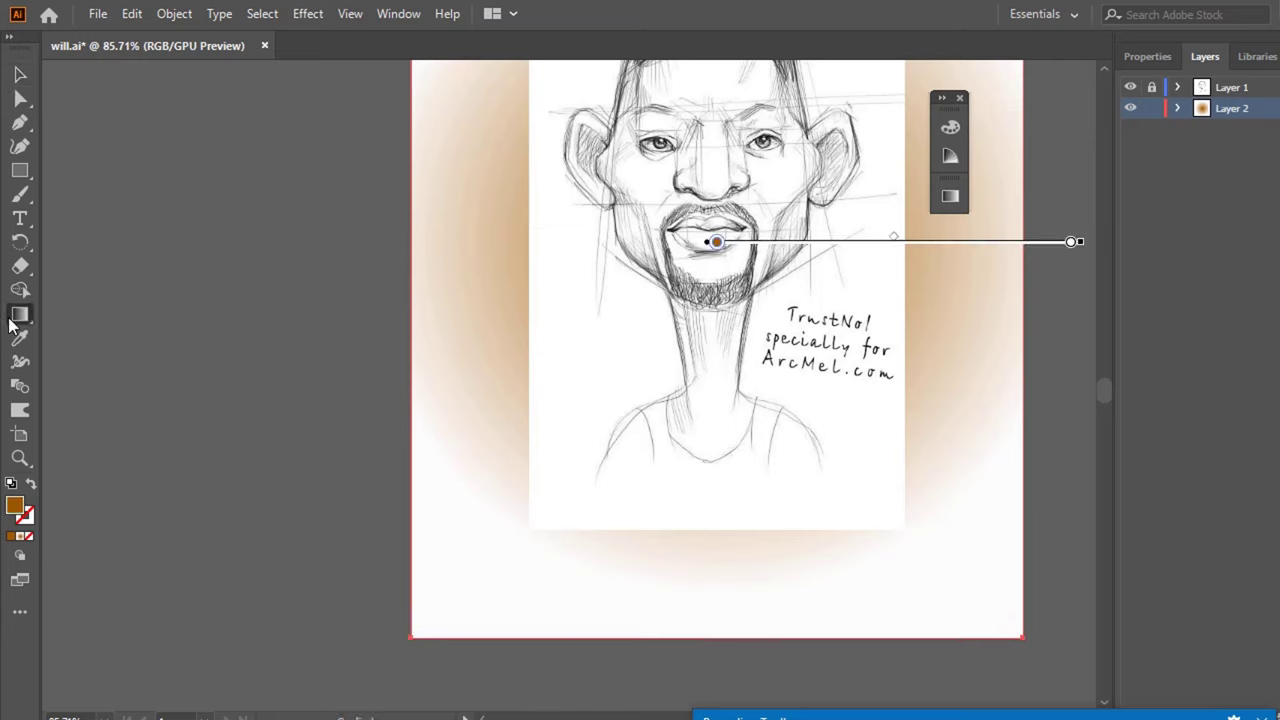
mouse_move(716, 241)
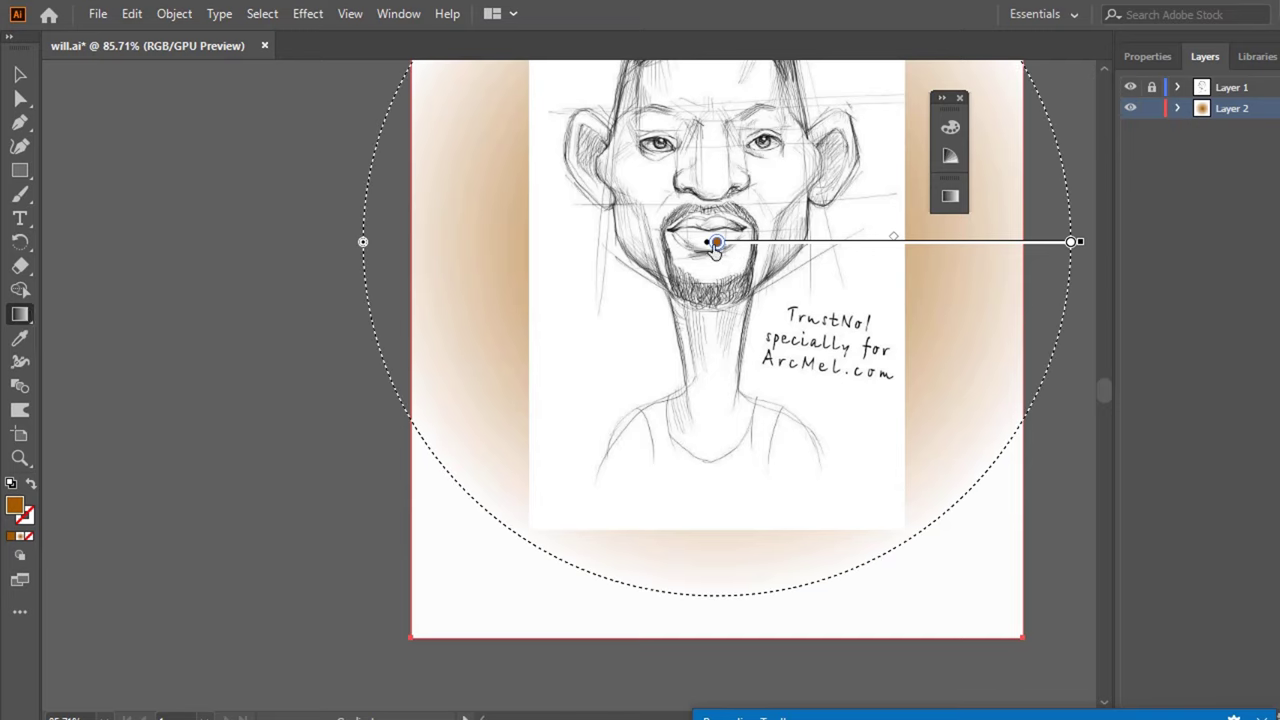
- Change the gradient's brown to light blue AAE5F7 (hue 196°) in the Color Picker
double_click(14, 507)
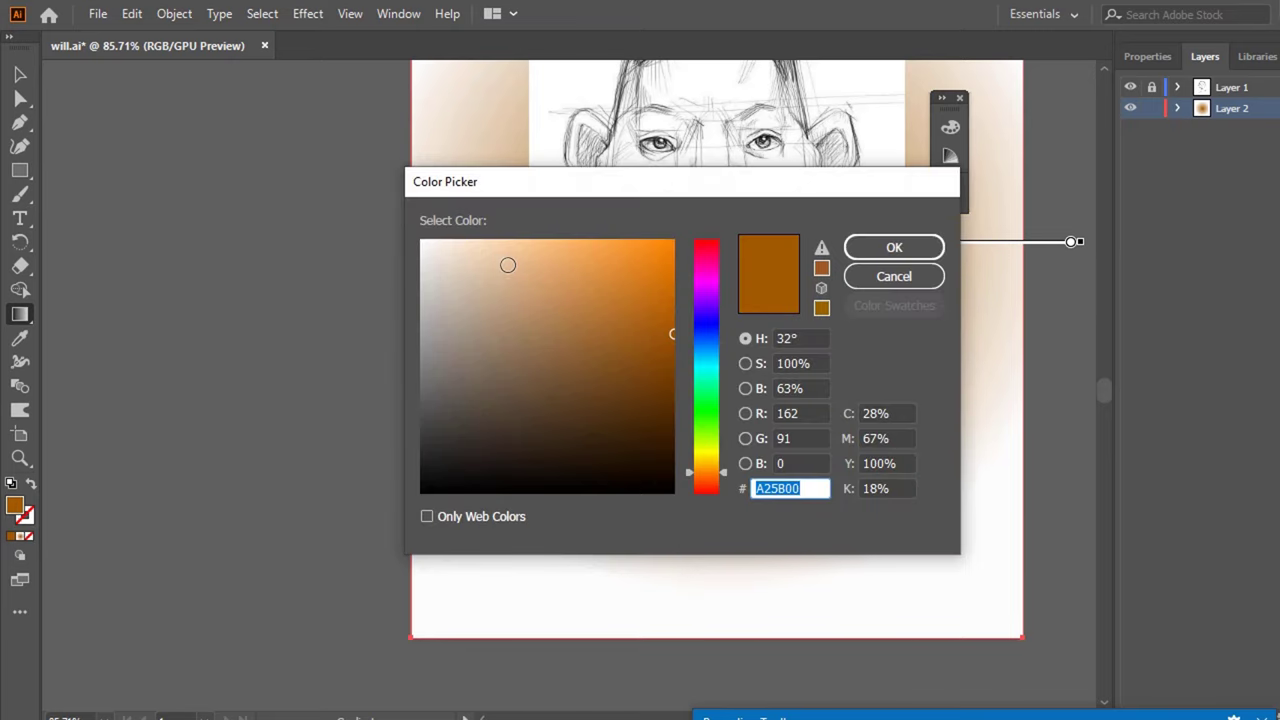
click(500, 246)
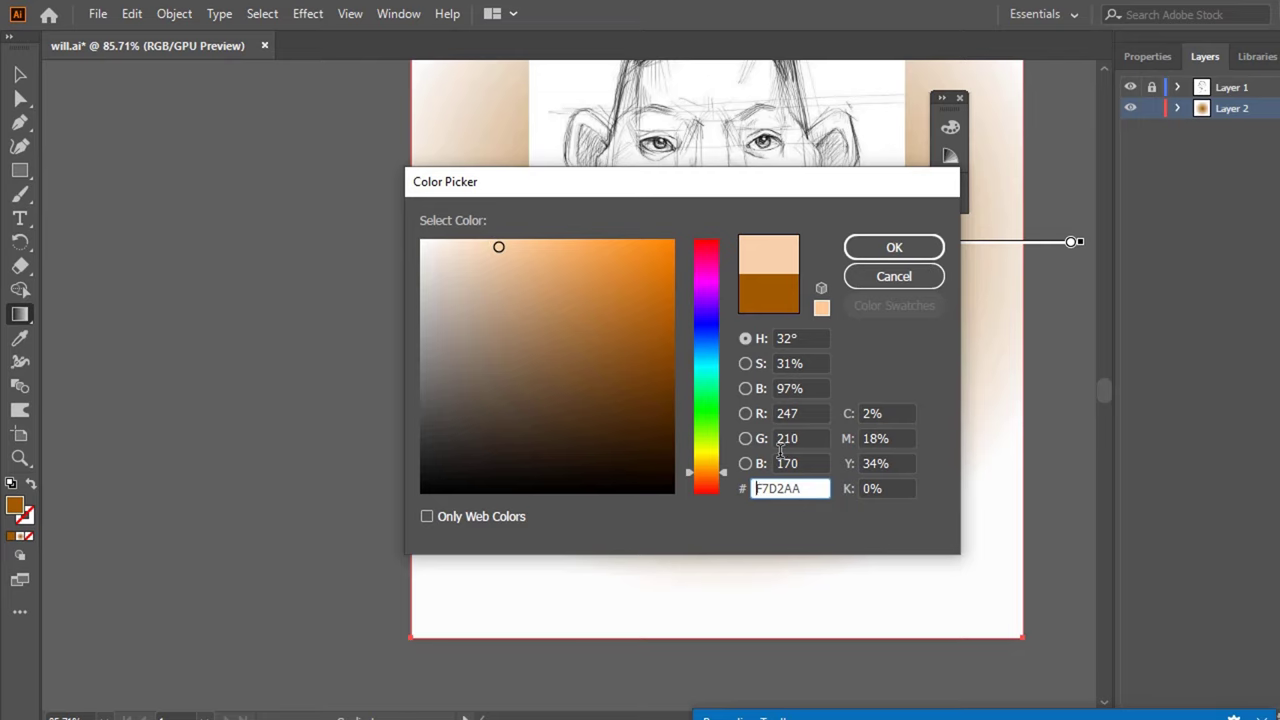
drag(717, 305, 717, 281)
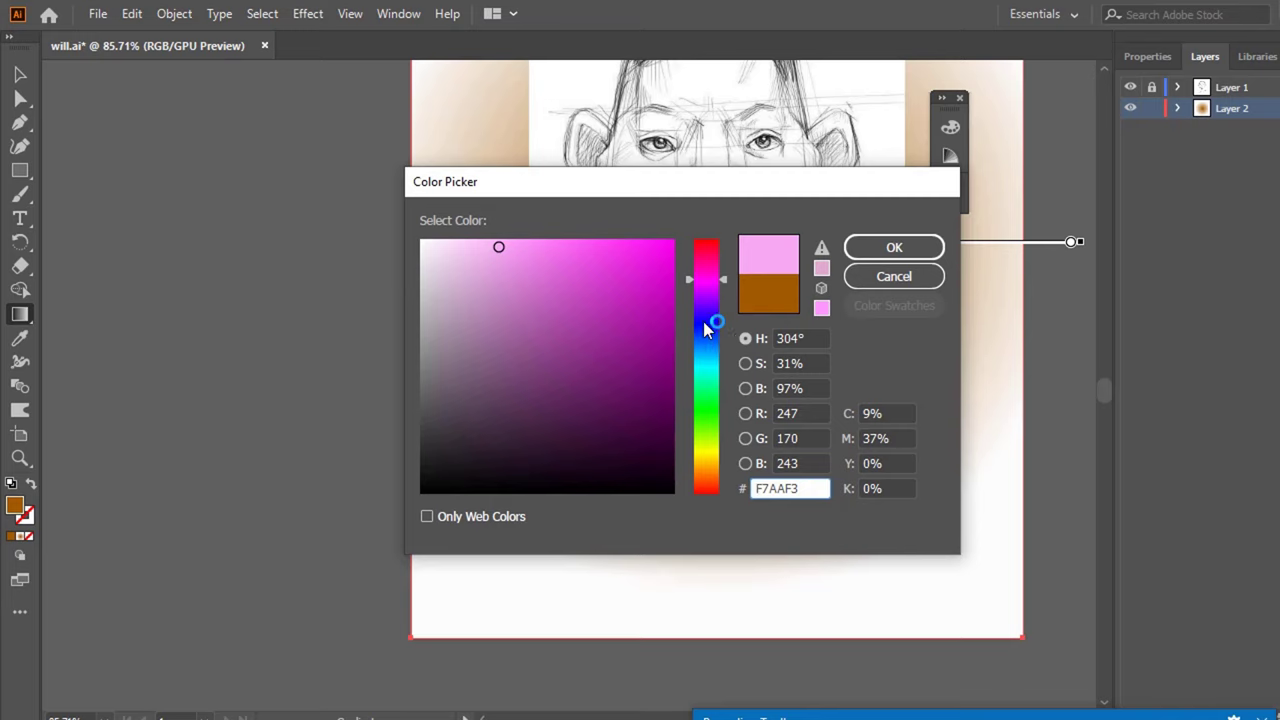
click(717, 357)
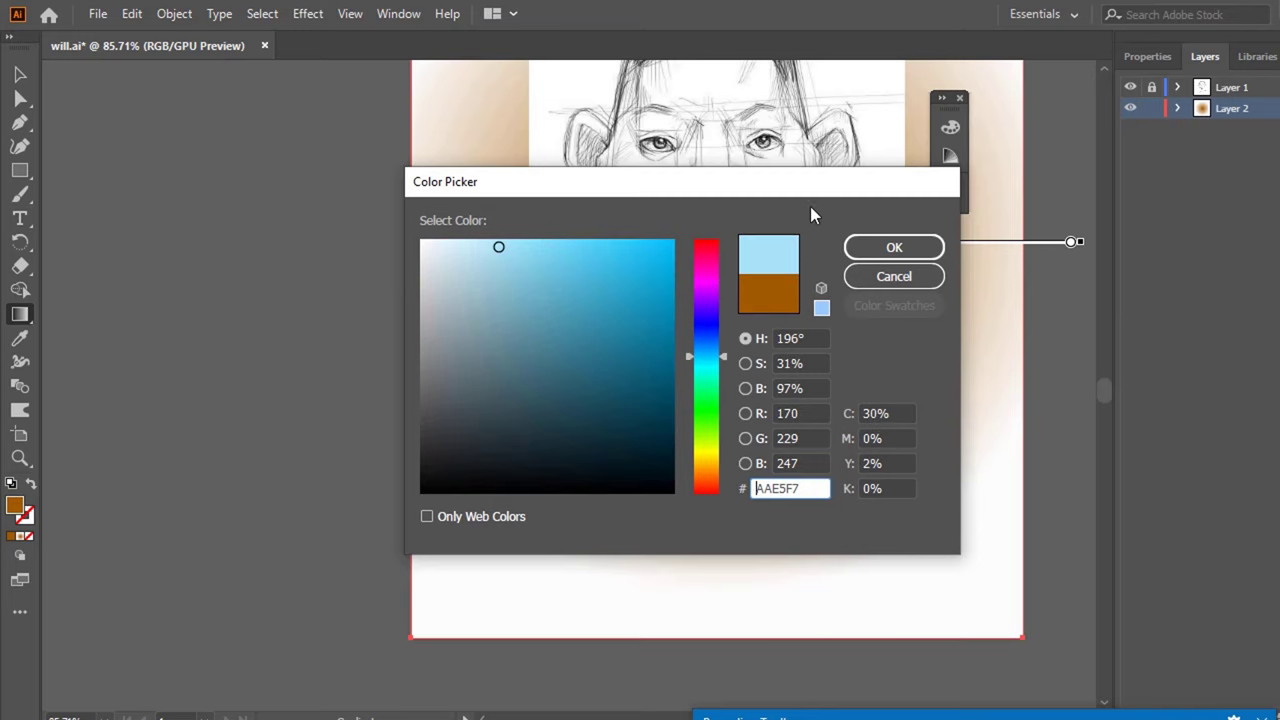
click(878, 248)
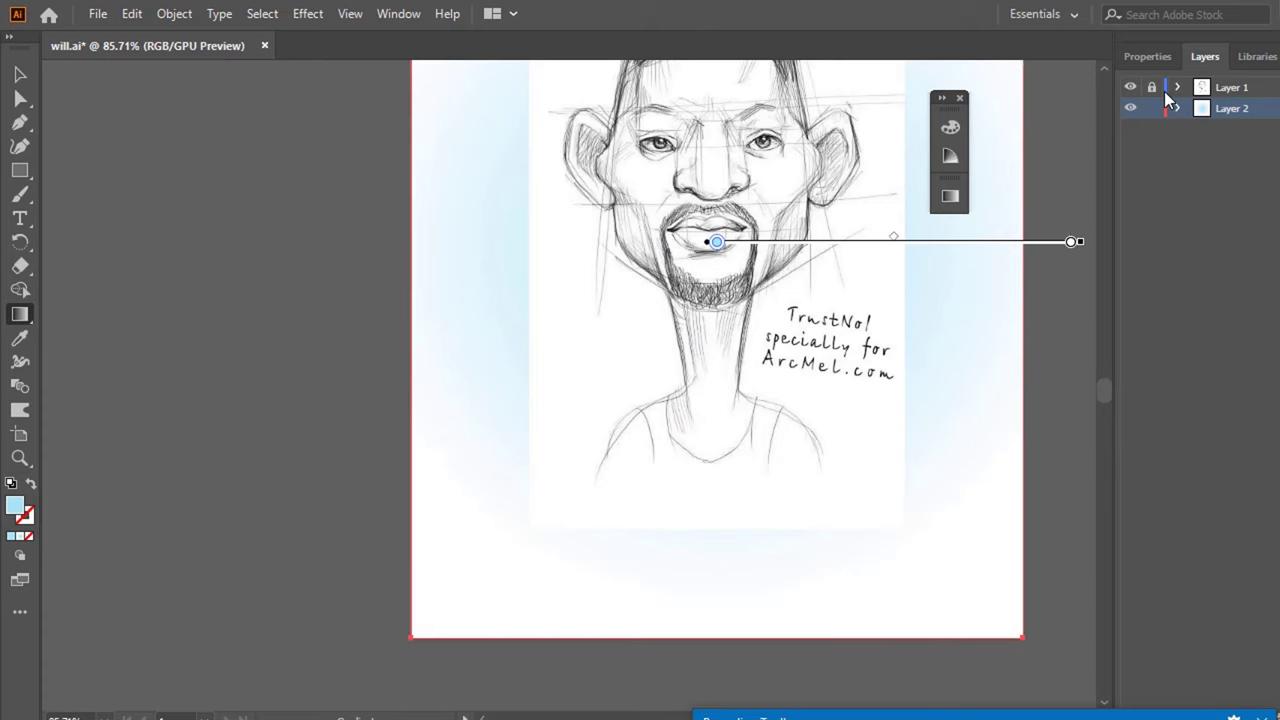
- Toggle the sketch layer off and on to preview the pale blue gradient
click(1130, 87)
click(1130, 87)
scroll(887, 465, up, 3)
scroll(887, 465, down, 1)
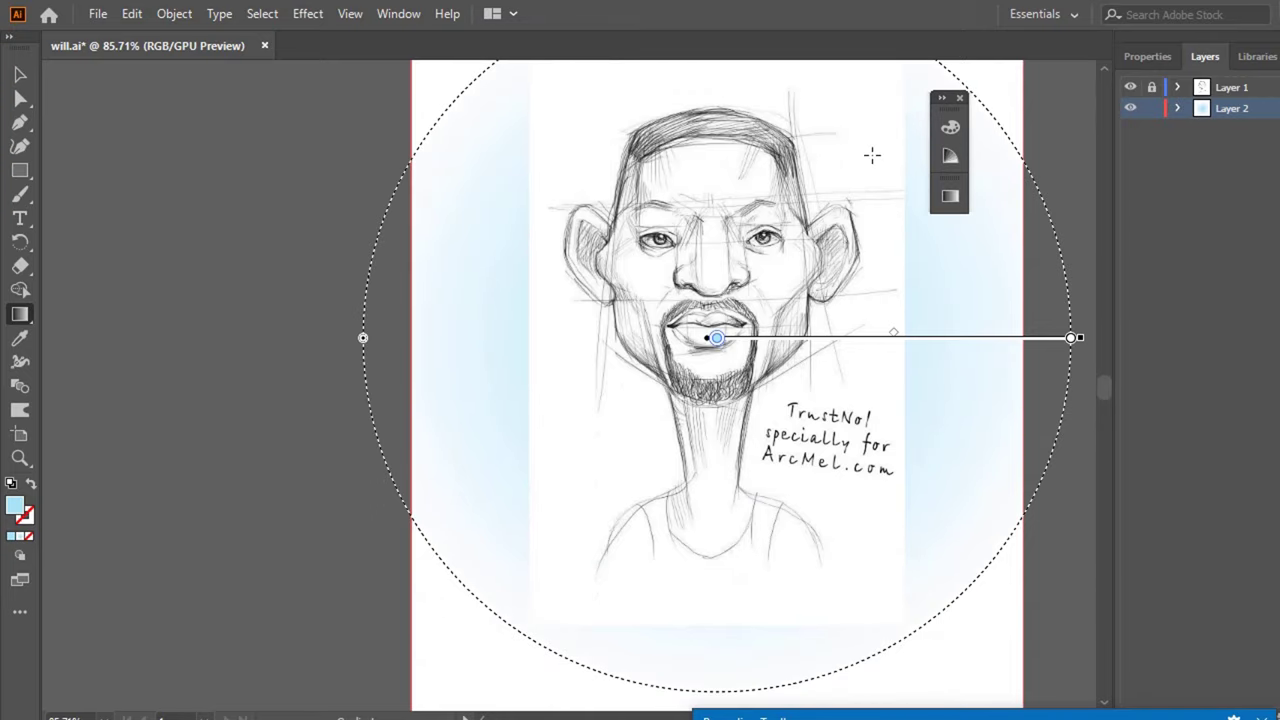
key(ctrl+alt+g)
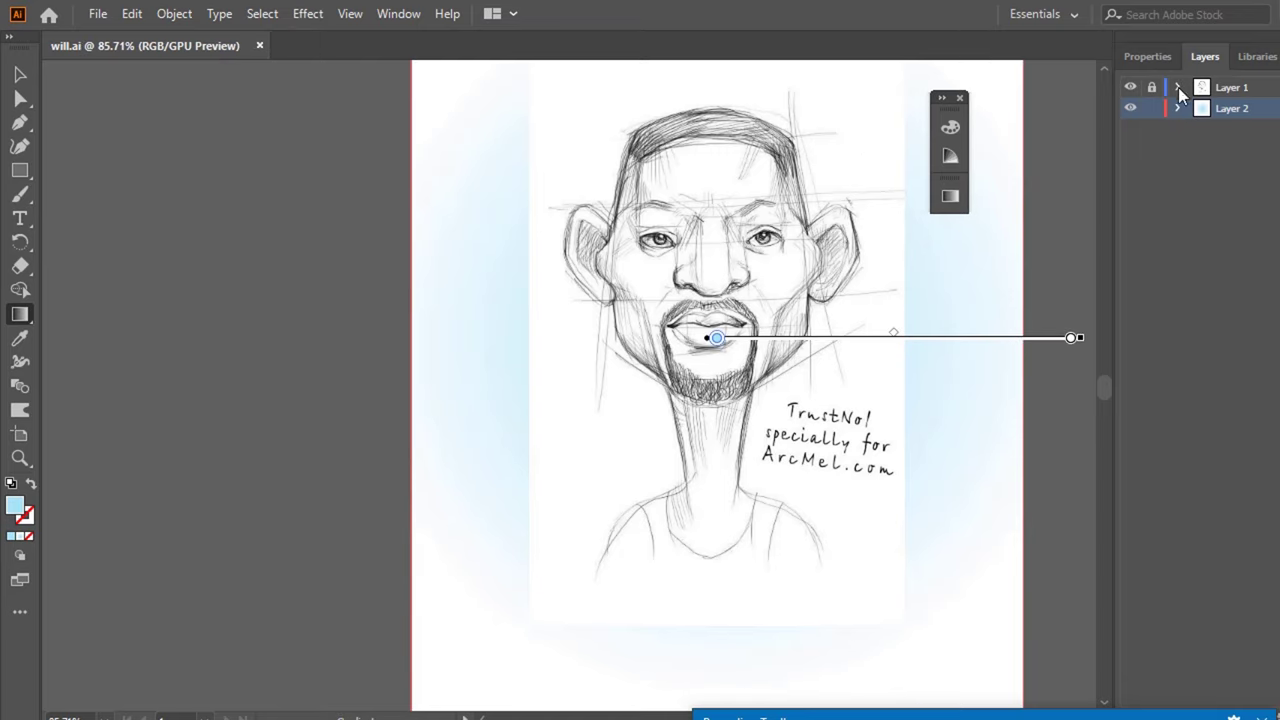
- Lock background Layer 2 and add an empty Layer 3 above the sketch's Layer 1
click(1151, 108)
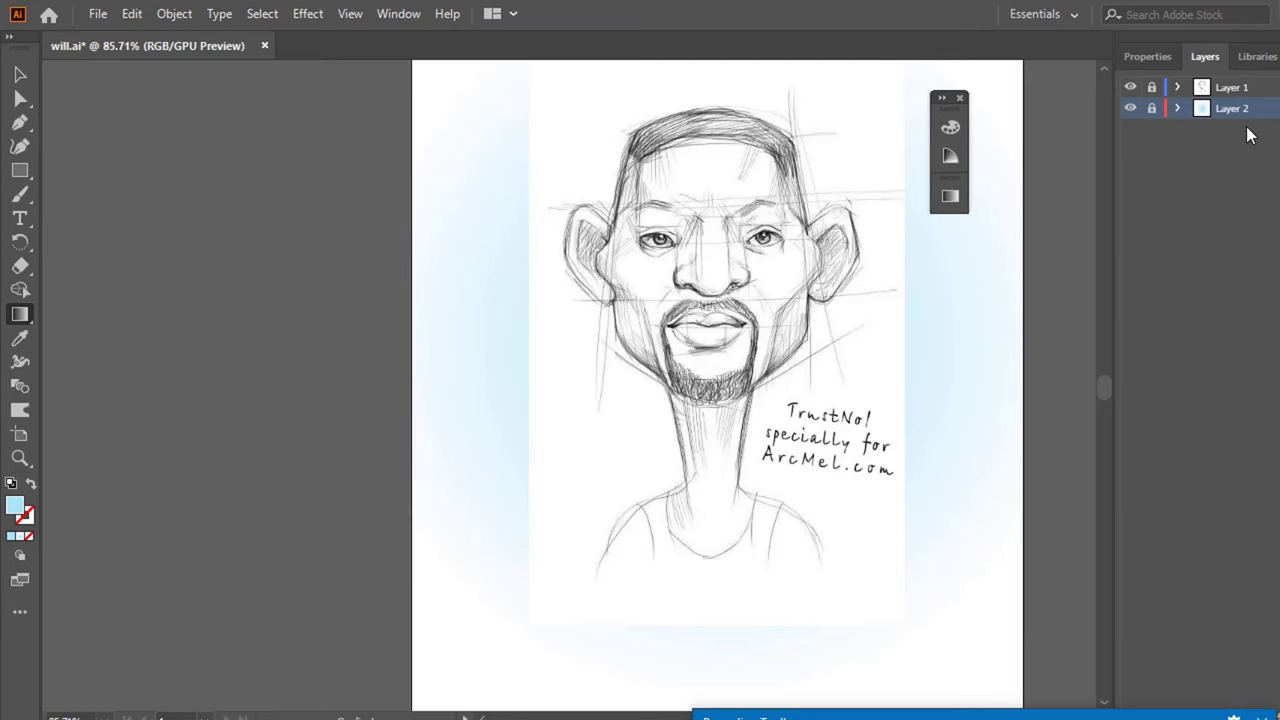
click(1226, 92)
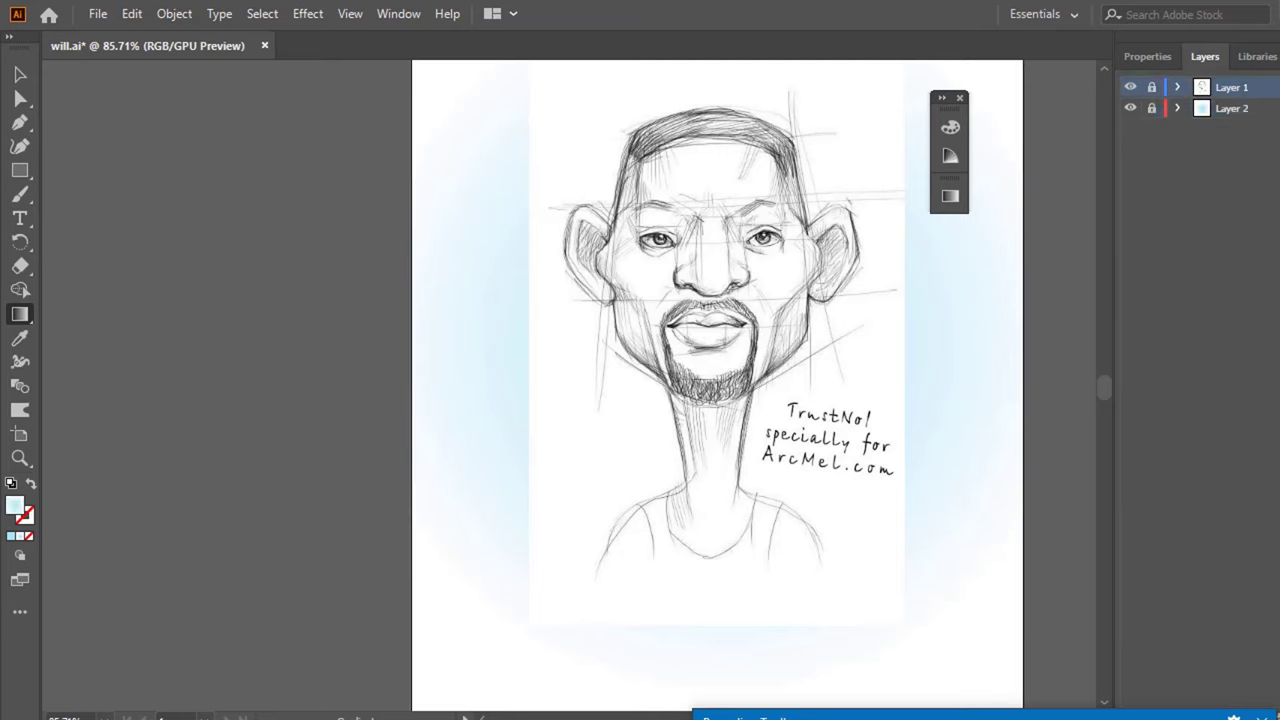
key(ctrl+l)
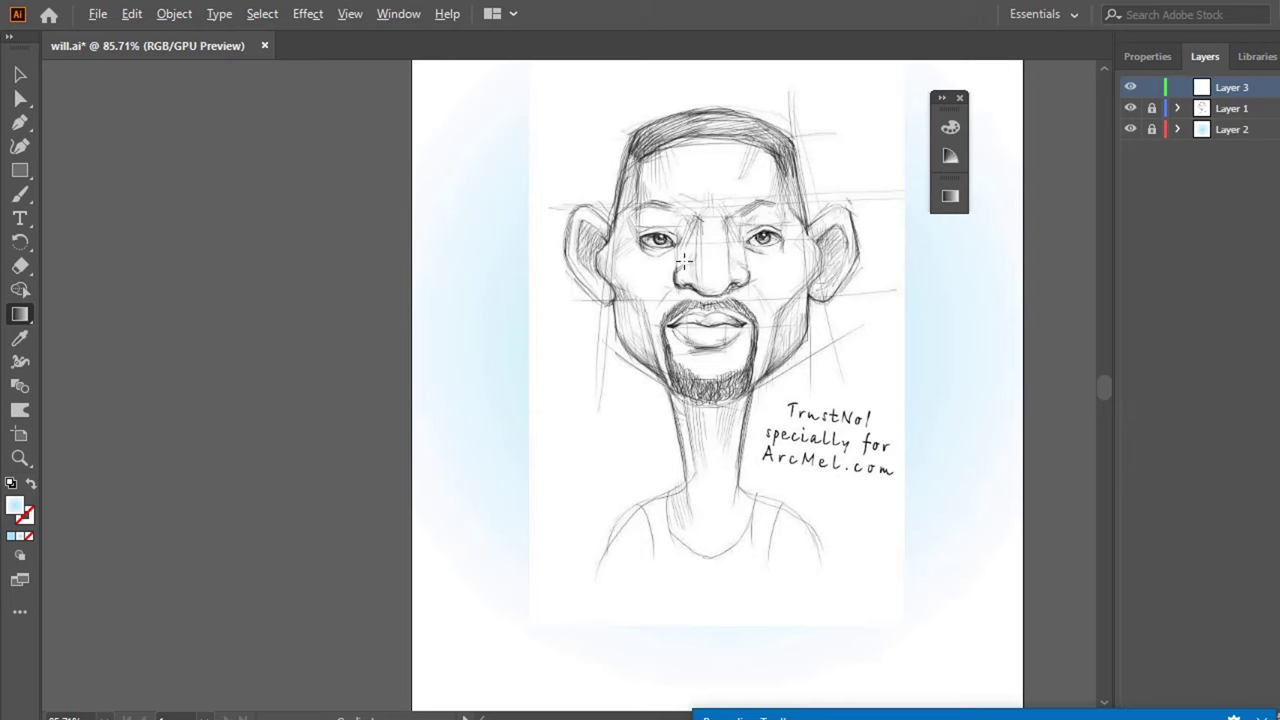
scroll(683, 261, up, 2)
scroll(720, 260, down, 1)
scroll(780, 259, down, 2)
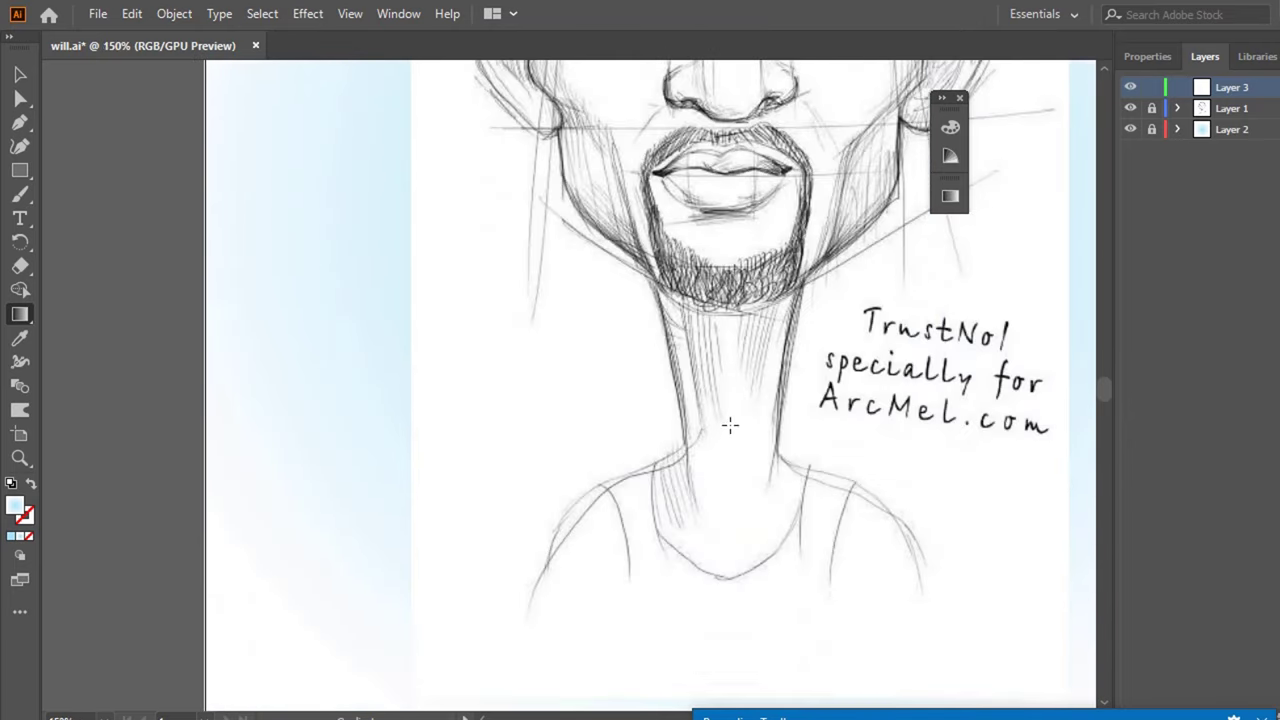
scroll(730, 425, up, 2)
scroll(734, 446, down, 3)
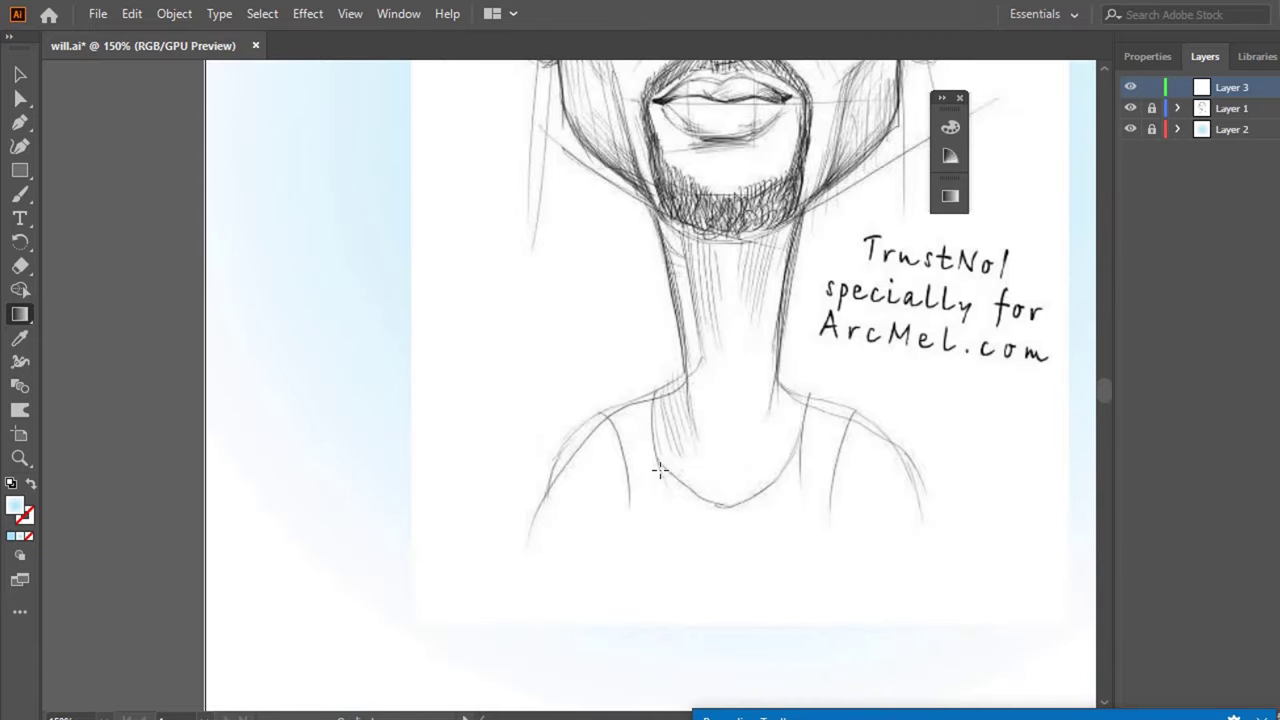
key(p)
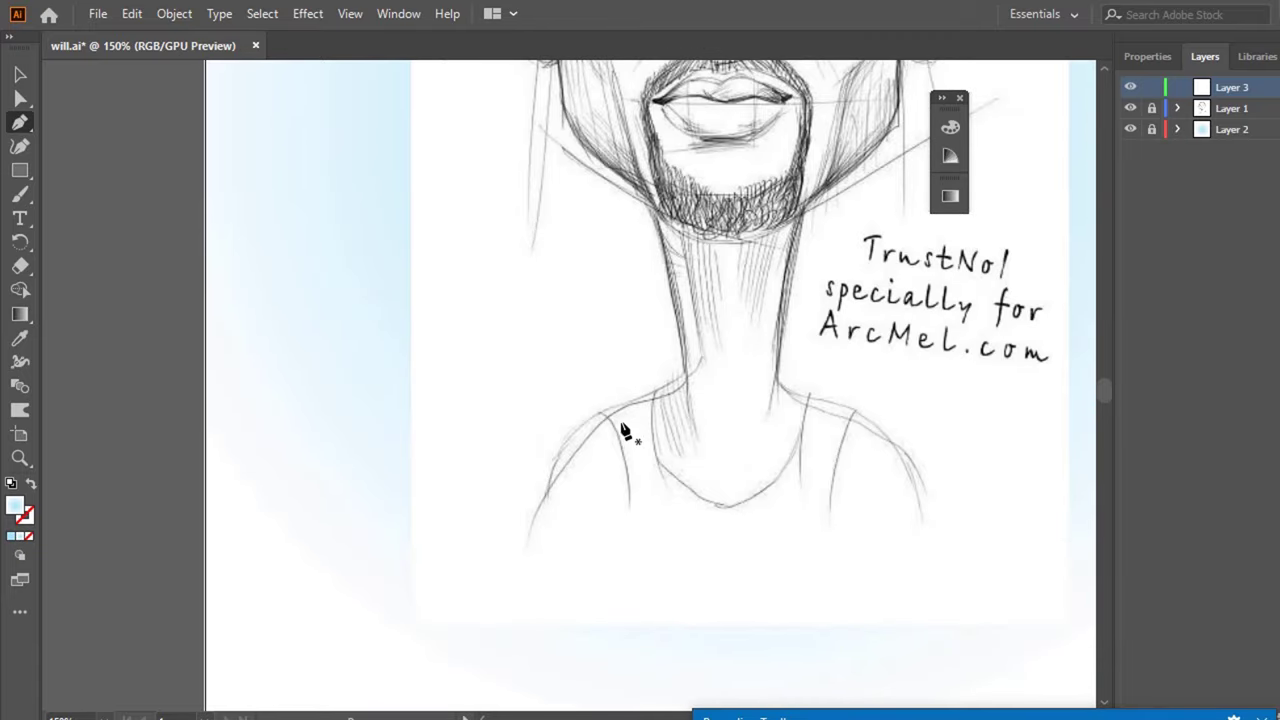
- Trace the left shoulder outline with four Pen anchors, closing back on the first point
click(595, 413)
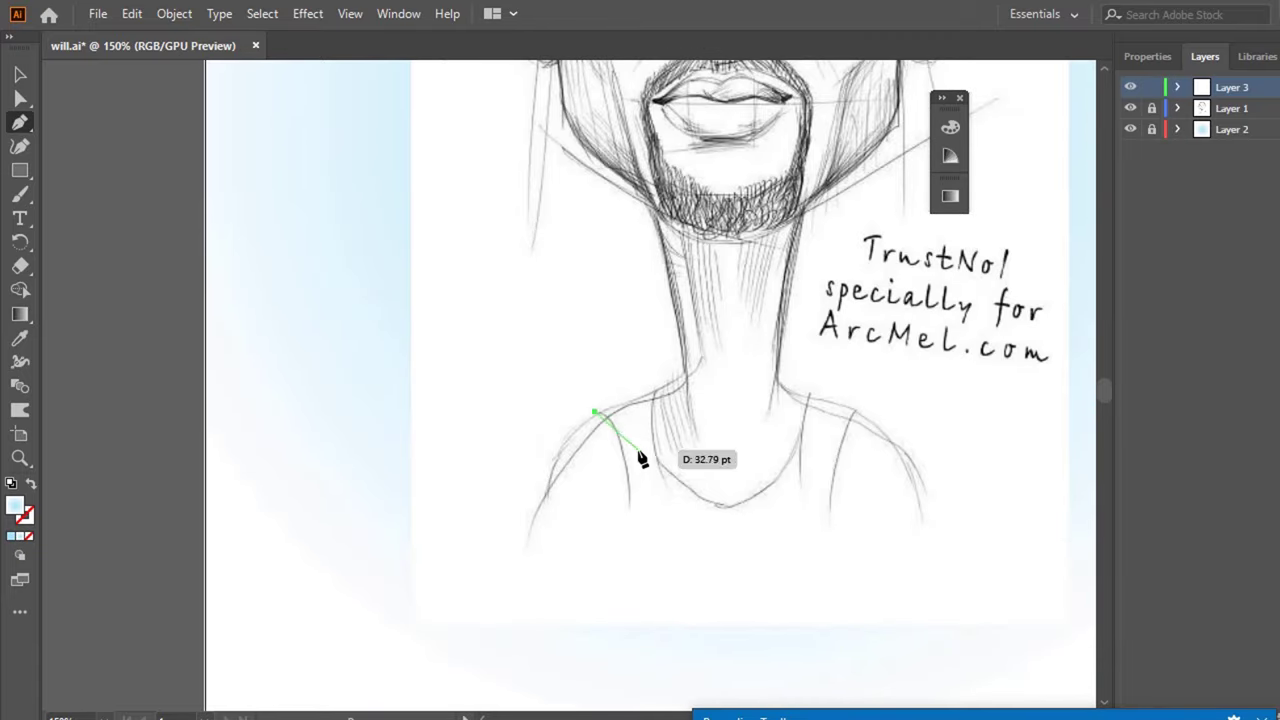
drag(632, 512, 632, 594)
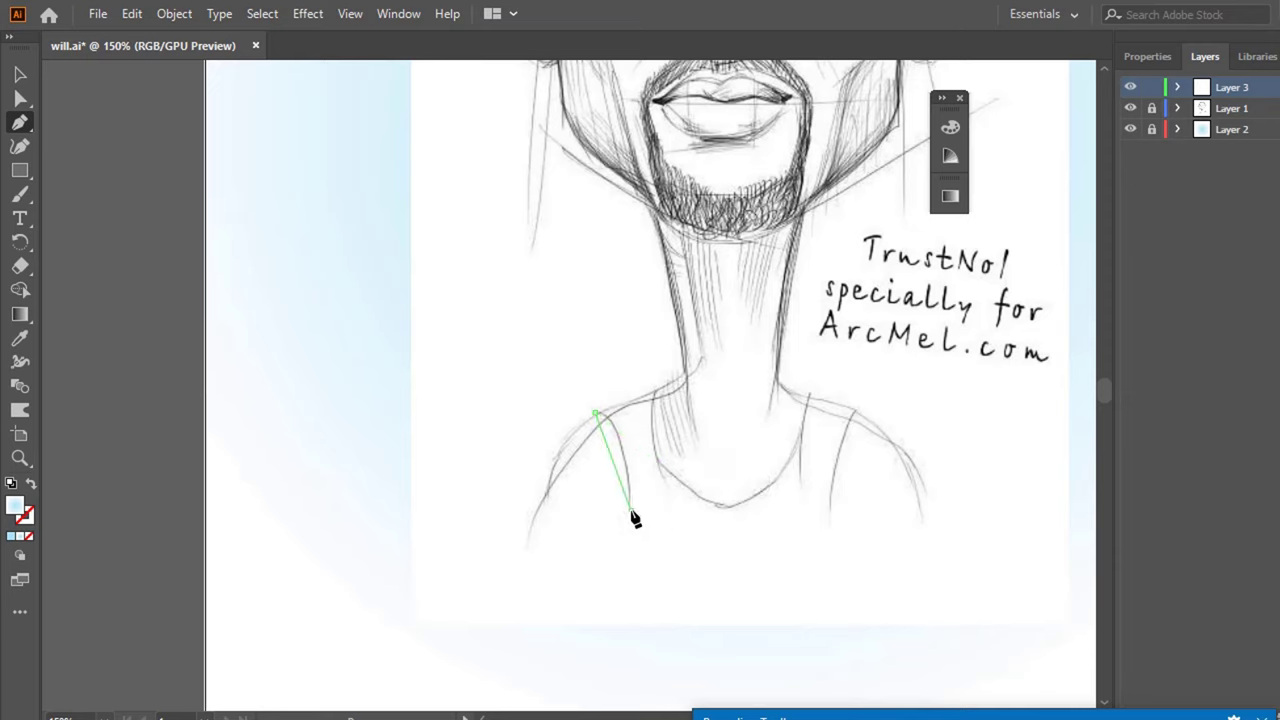
click(536, 550)
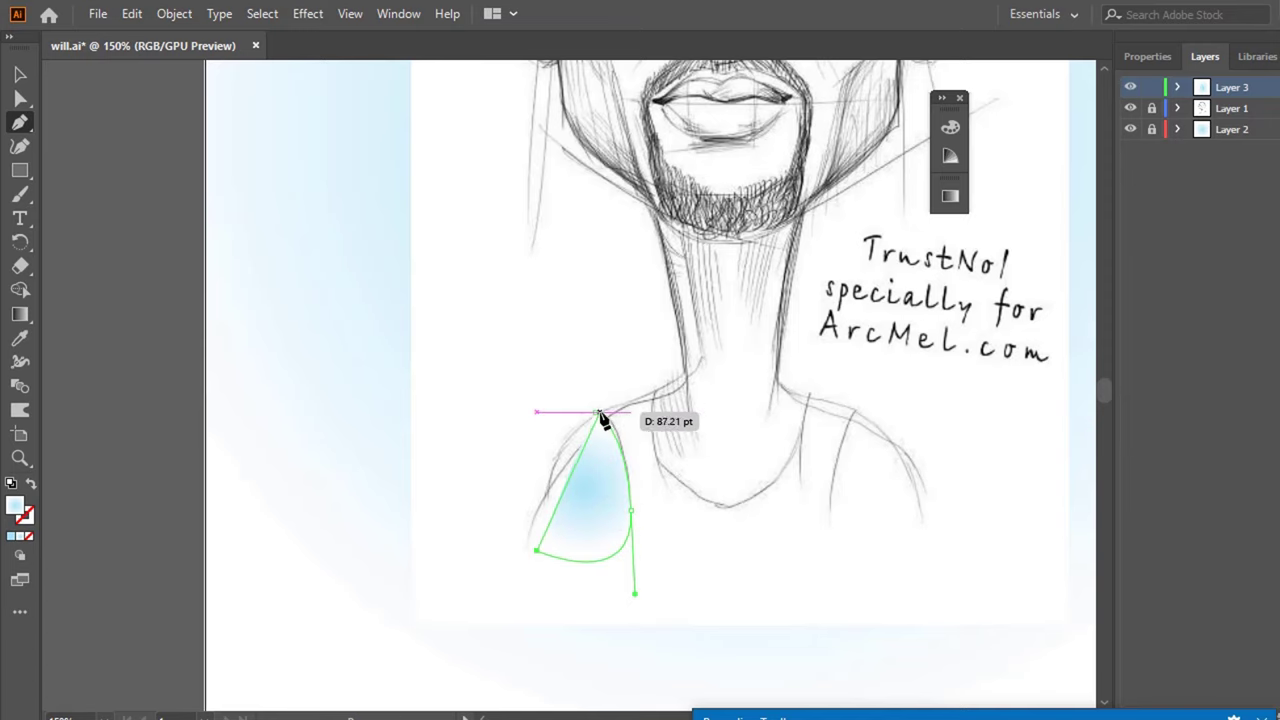
drag(600, 413, 652, 390)
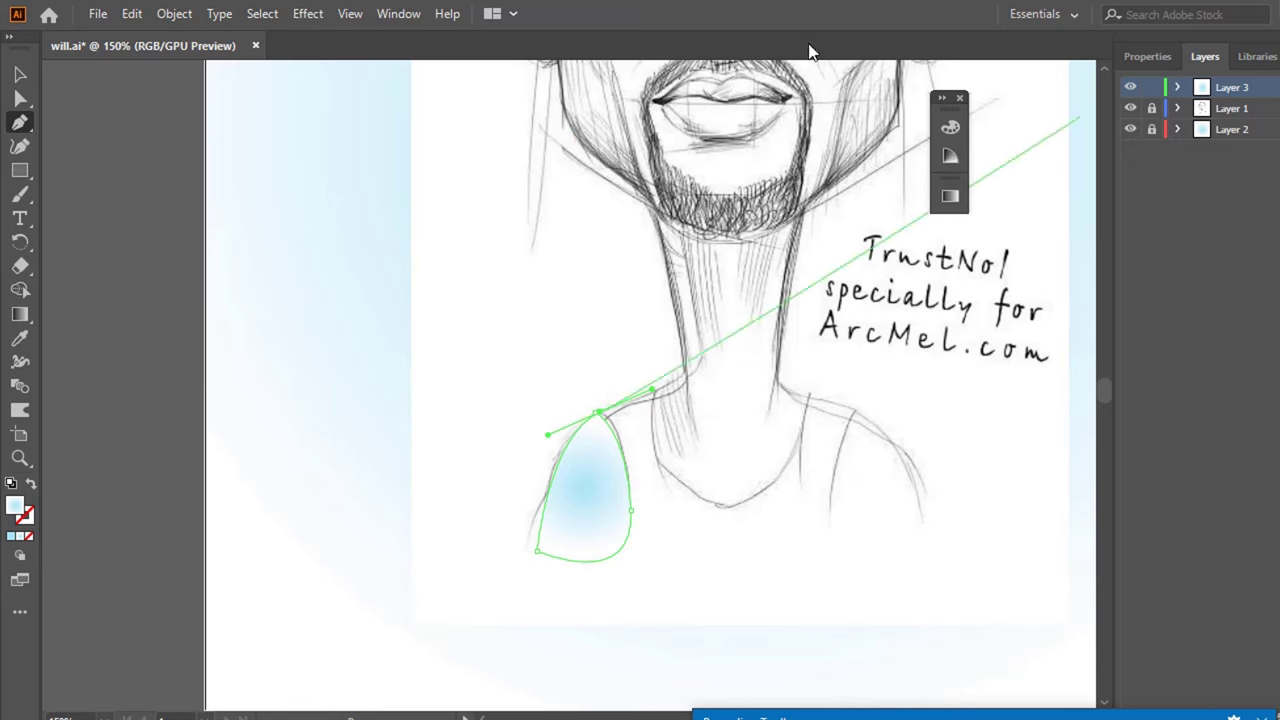
click(414, 12)
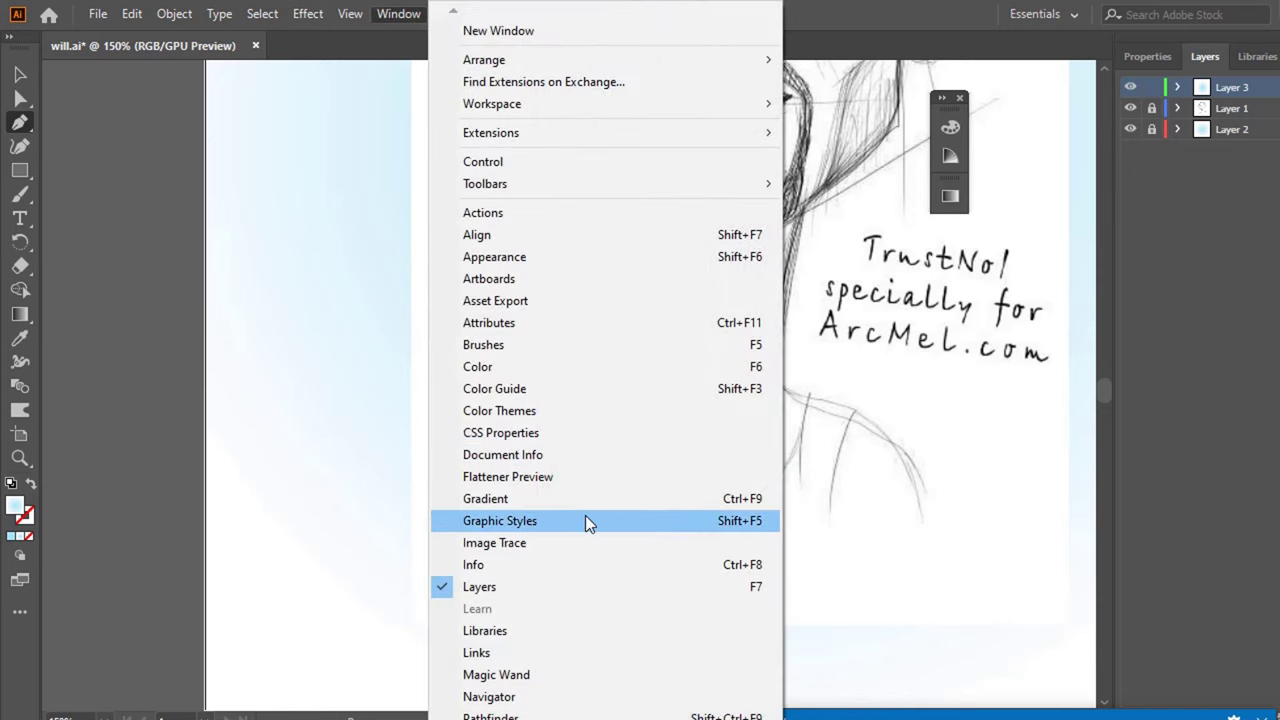
- Show the Color panel, then open the Adobe Color Themes panel, move it aside and close it
click(703, 369)
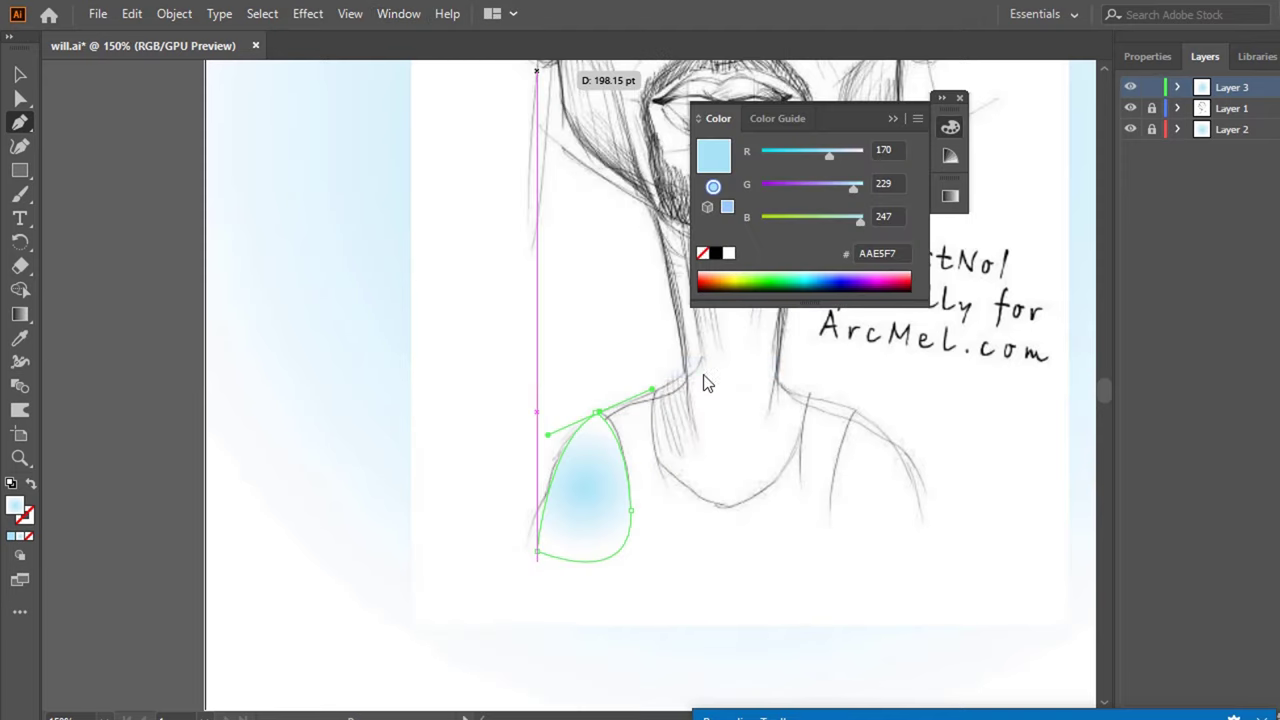
click(918, 120)
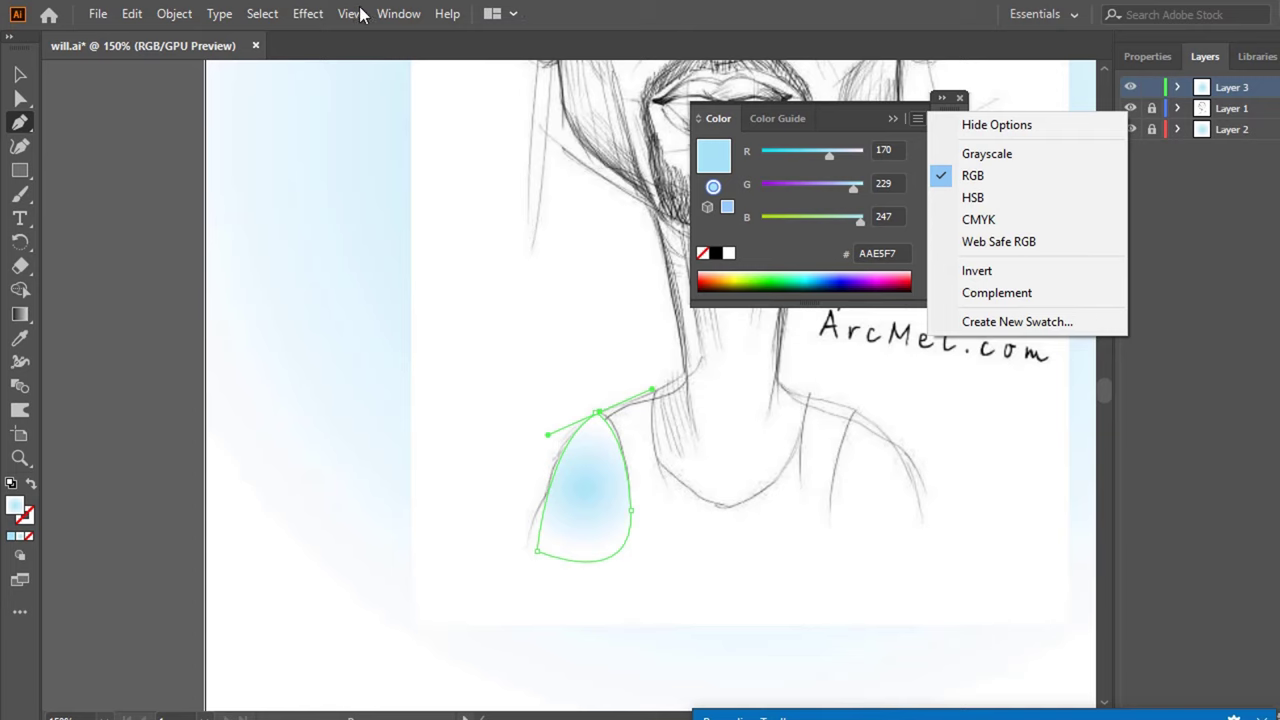
click(398, 14)
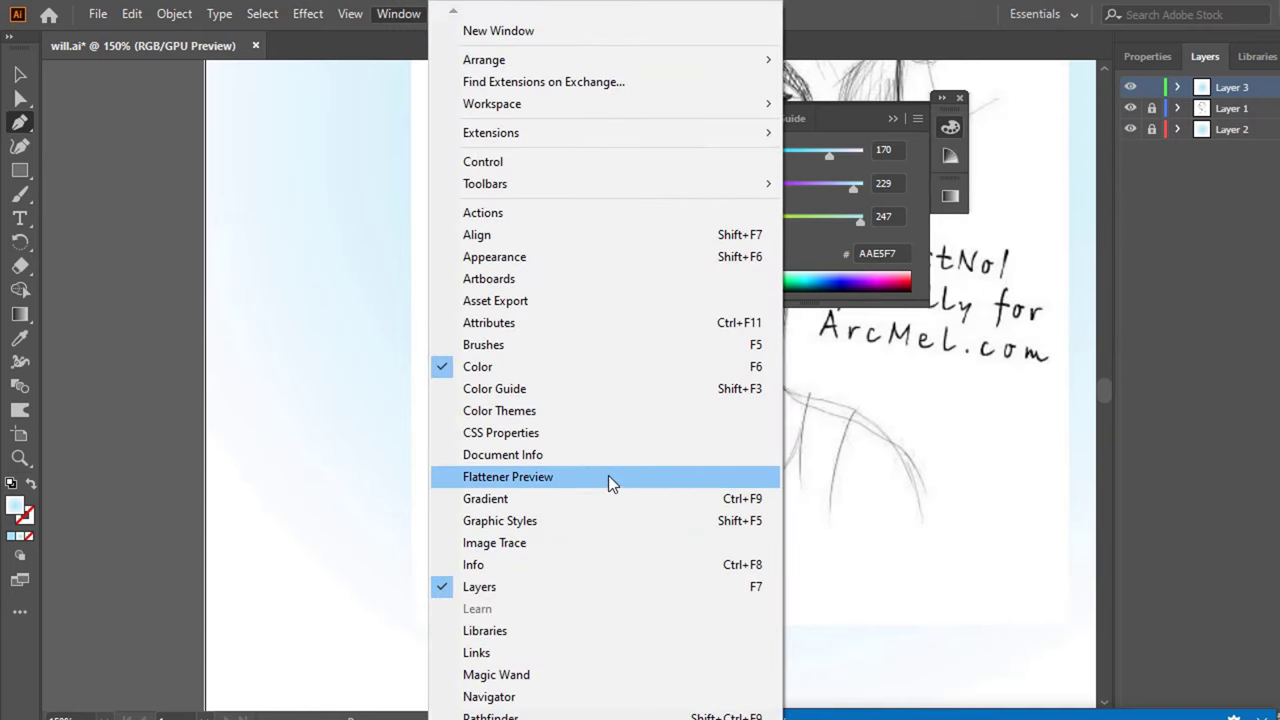
click(620, 410)
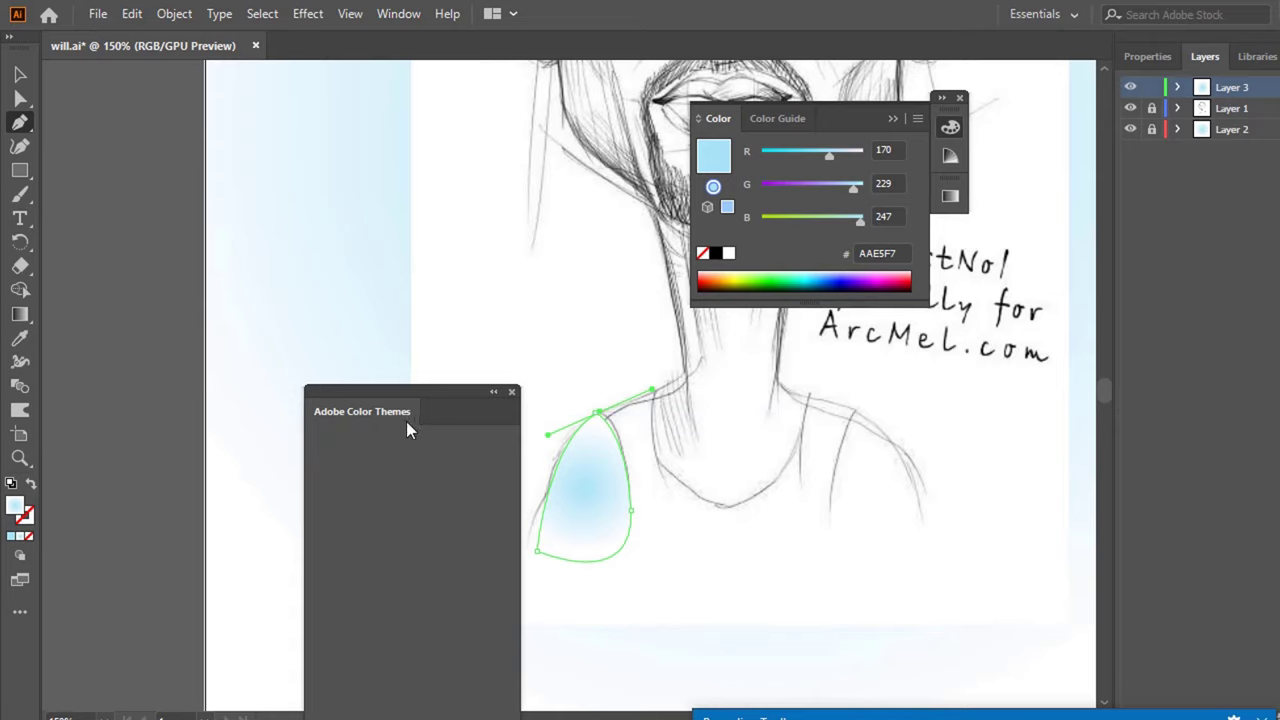
mouse_move(380, 409)
mouse_down()
mouse_move(546, 157)
mouse_move(478, 236)
mouse_up()
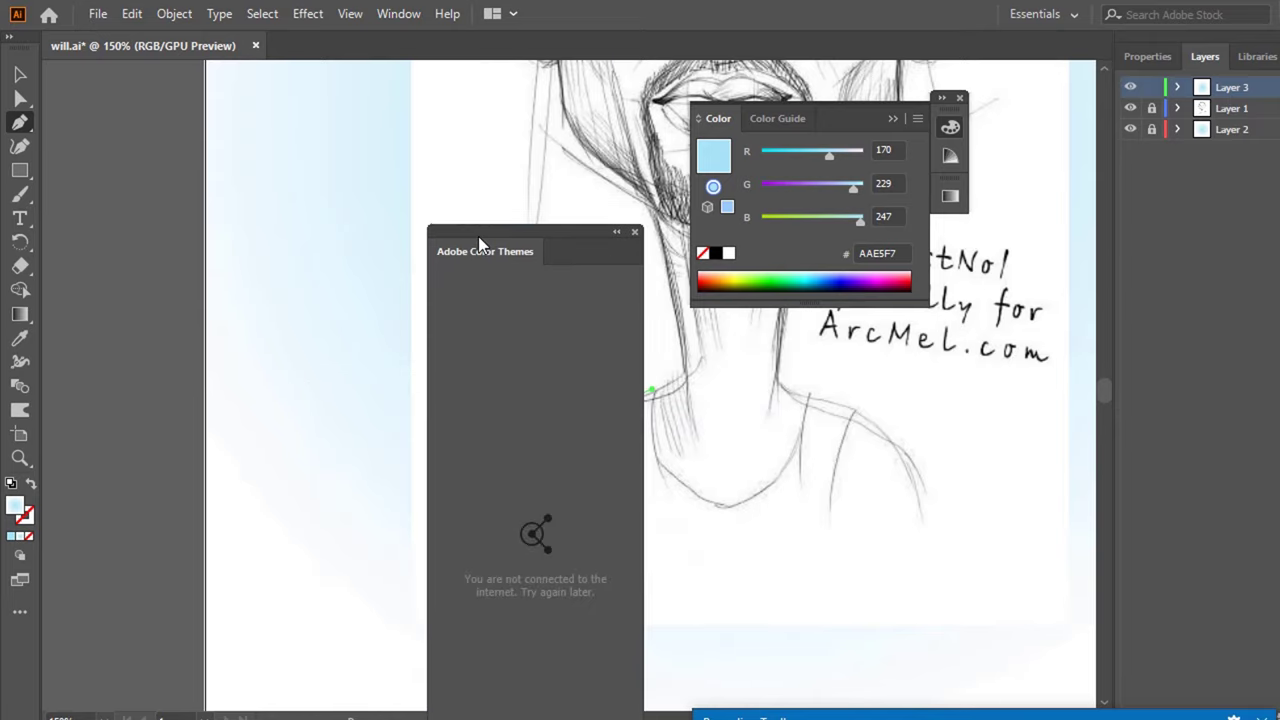
click(636, 231)
click(385, 10)
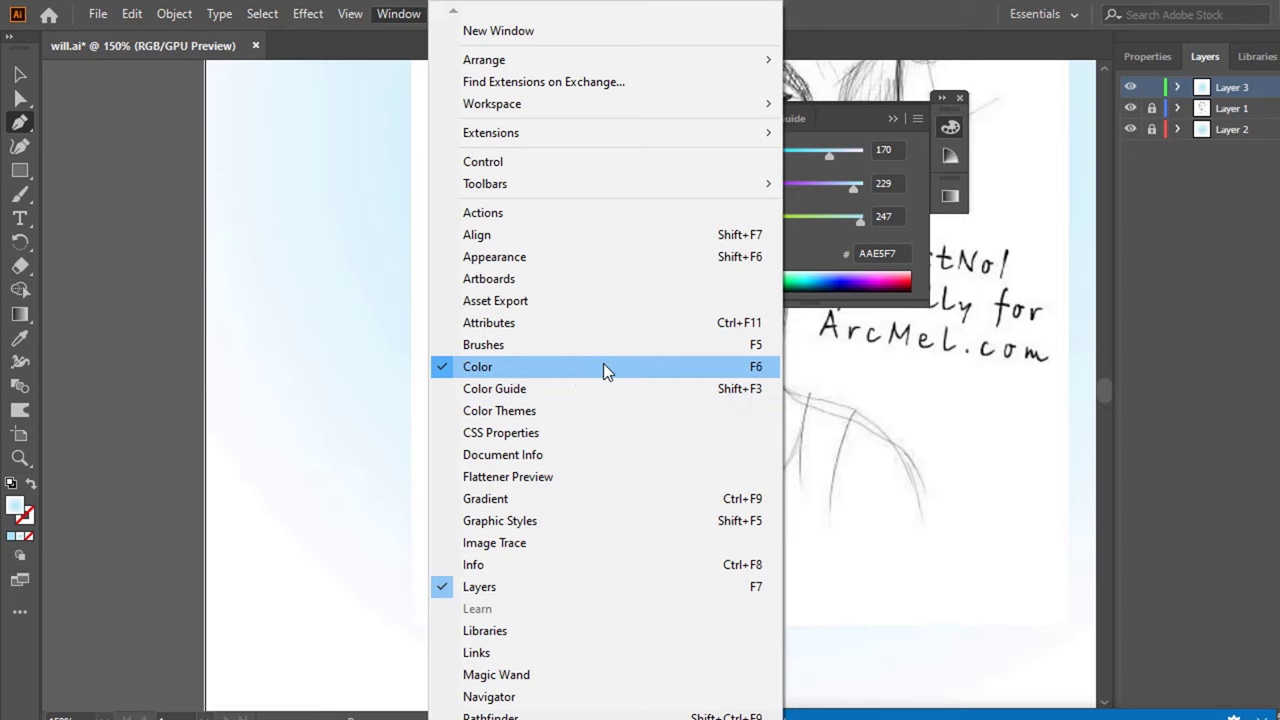
- Open the Color Guide, load the Skintones library, and fill the shoulder with a brown skin tone
click(557, 389)
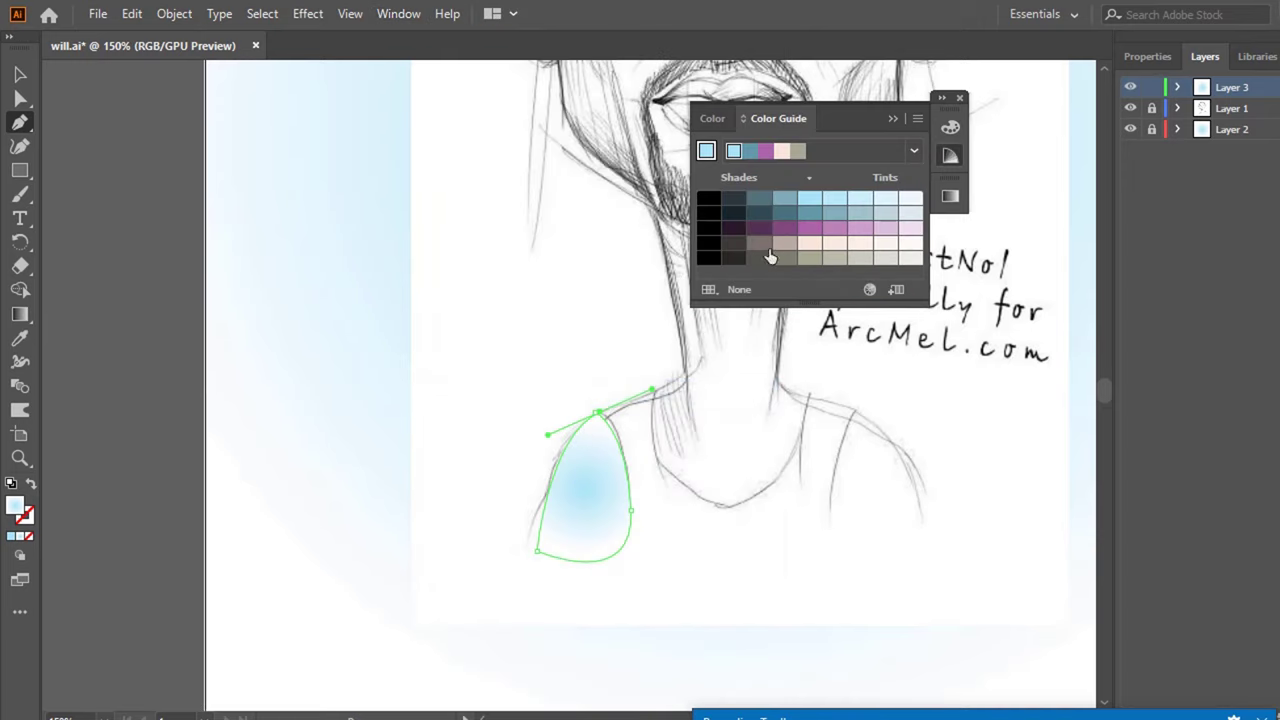
click(710, 289)
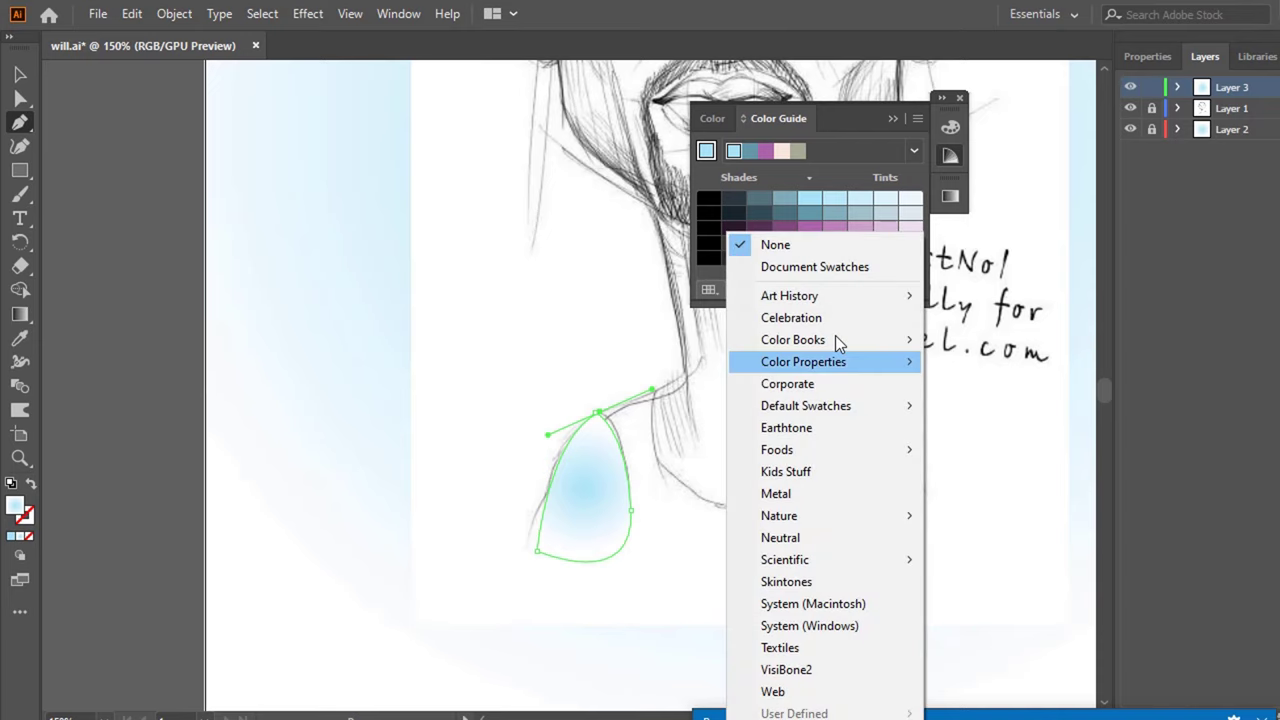
click(871, 582)
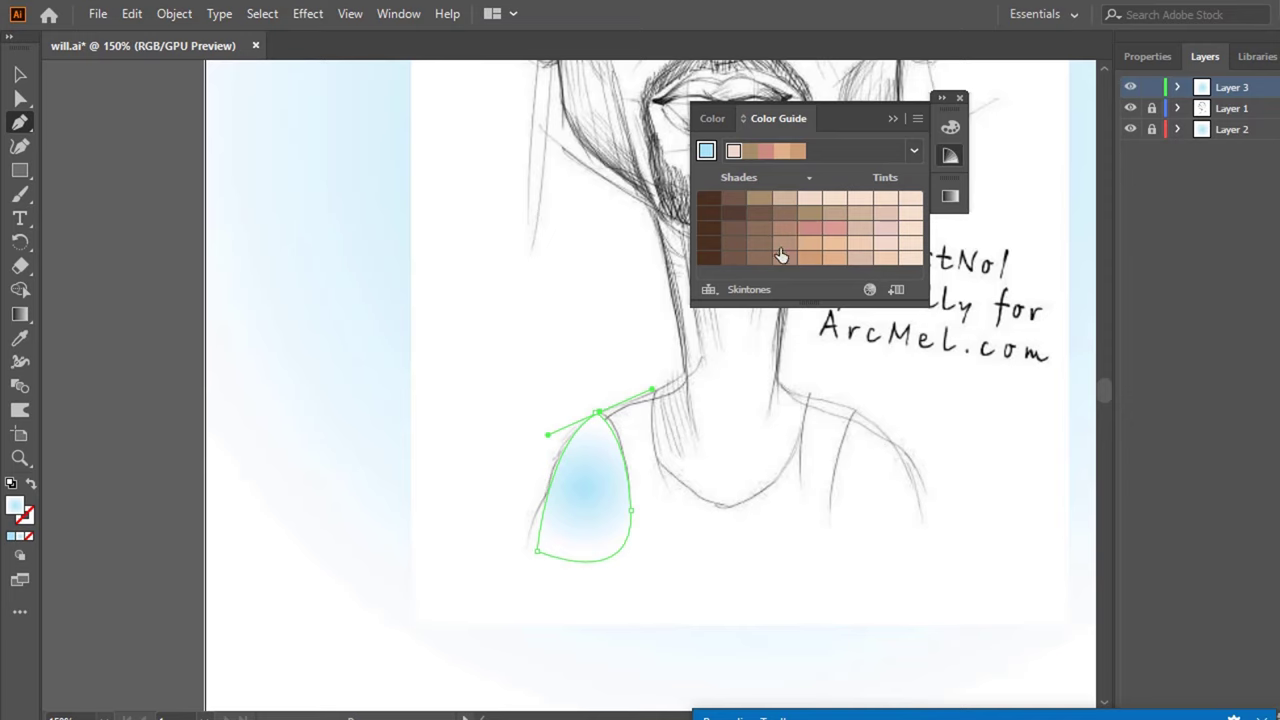
click(784, 242)
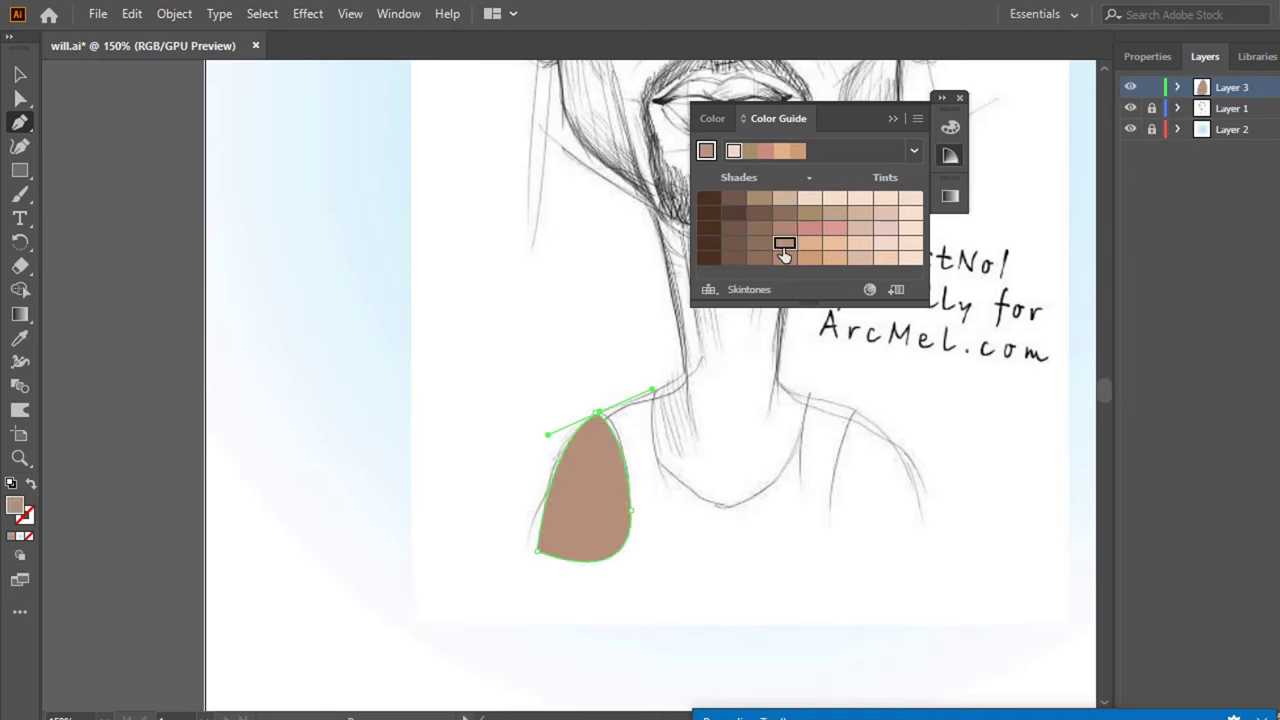
- Trace the right shoulder as a closed brown shape with a rounded top
click(856, 411)
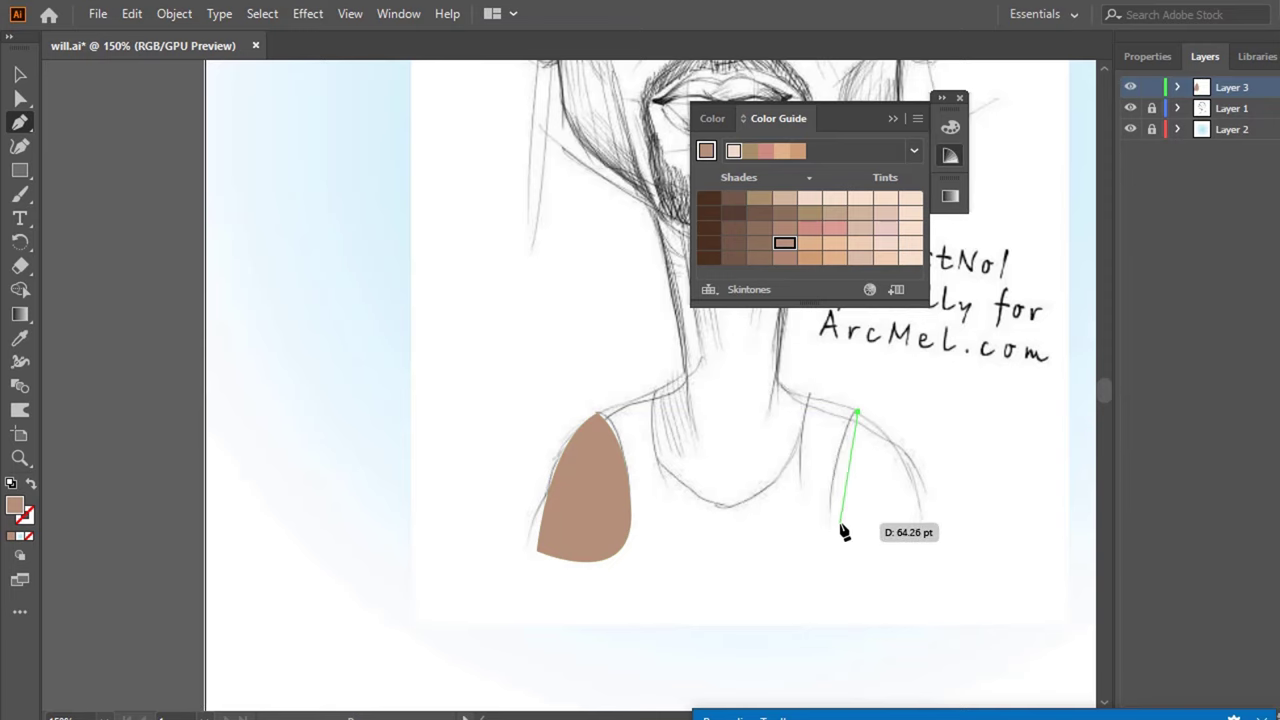
drag(838, 523, 850, 606)
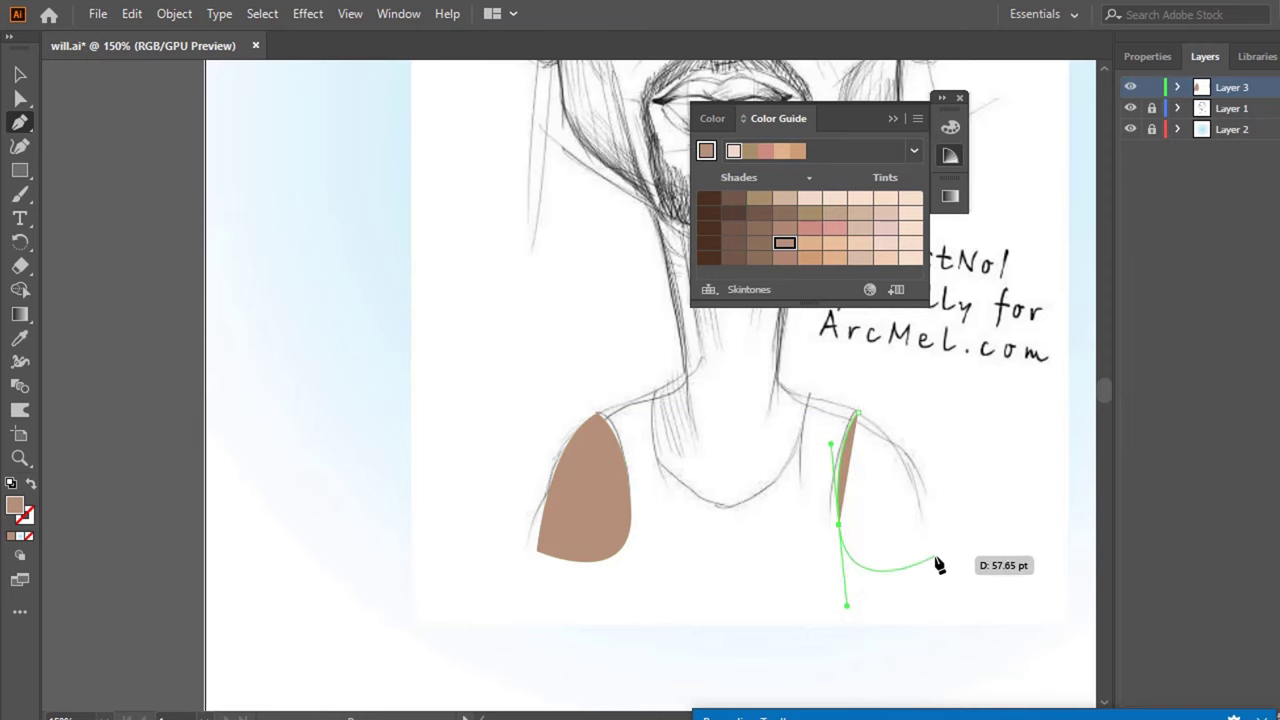
drag(933, 553, 946, 486)
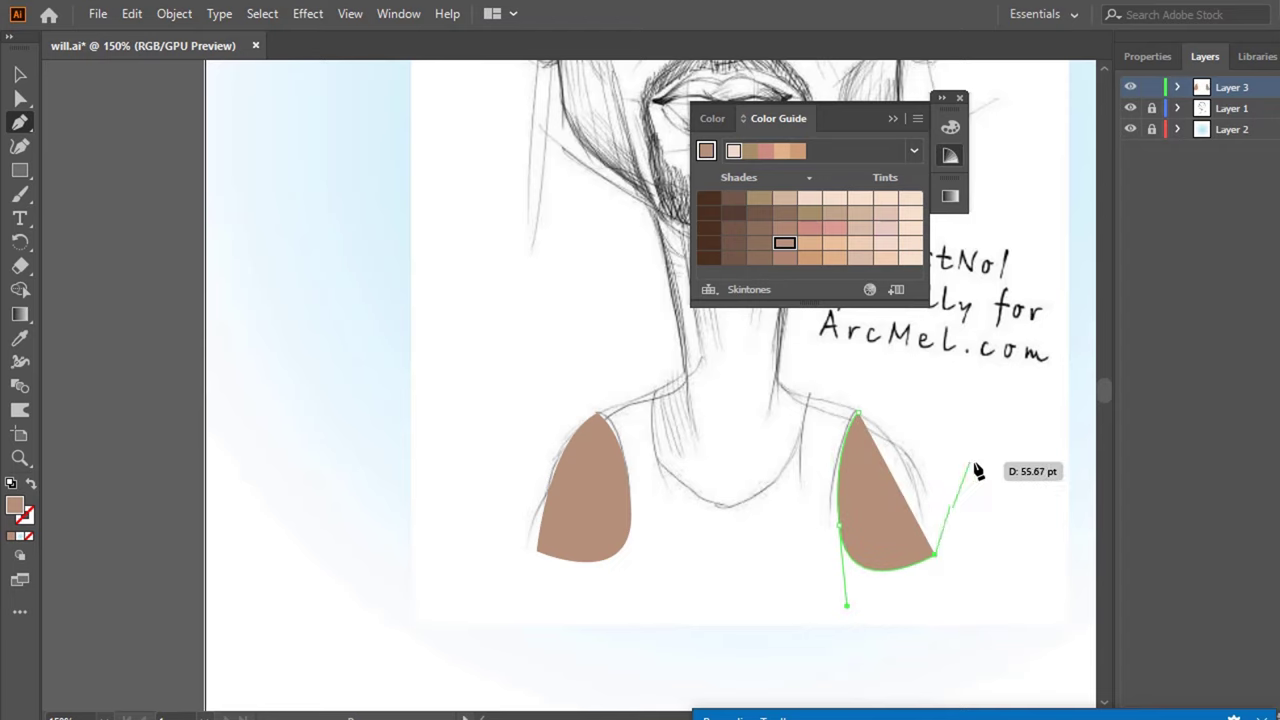
drag(860, 414, 791, 414)
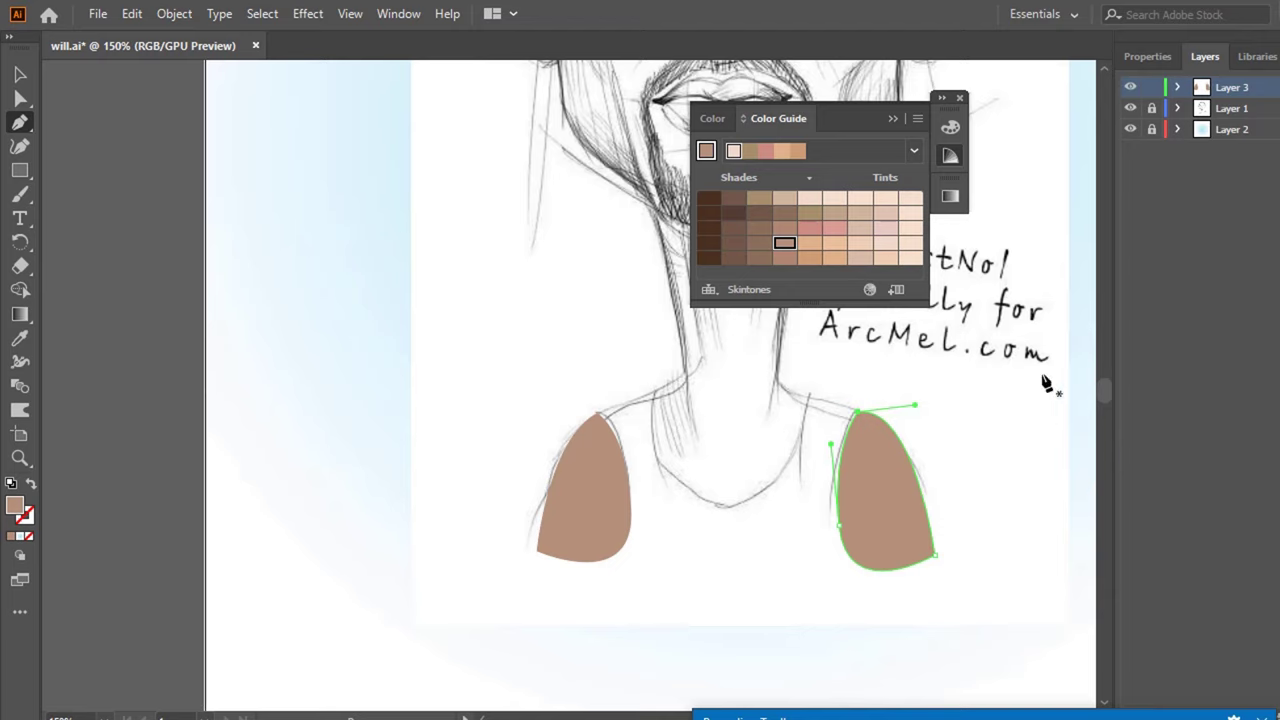
scroll(722, 480, up, 2)
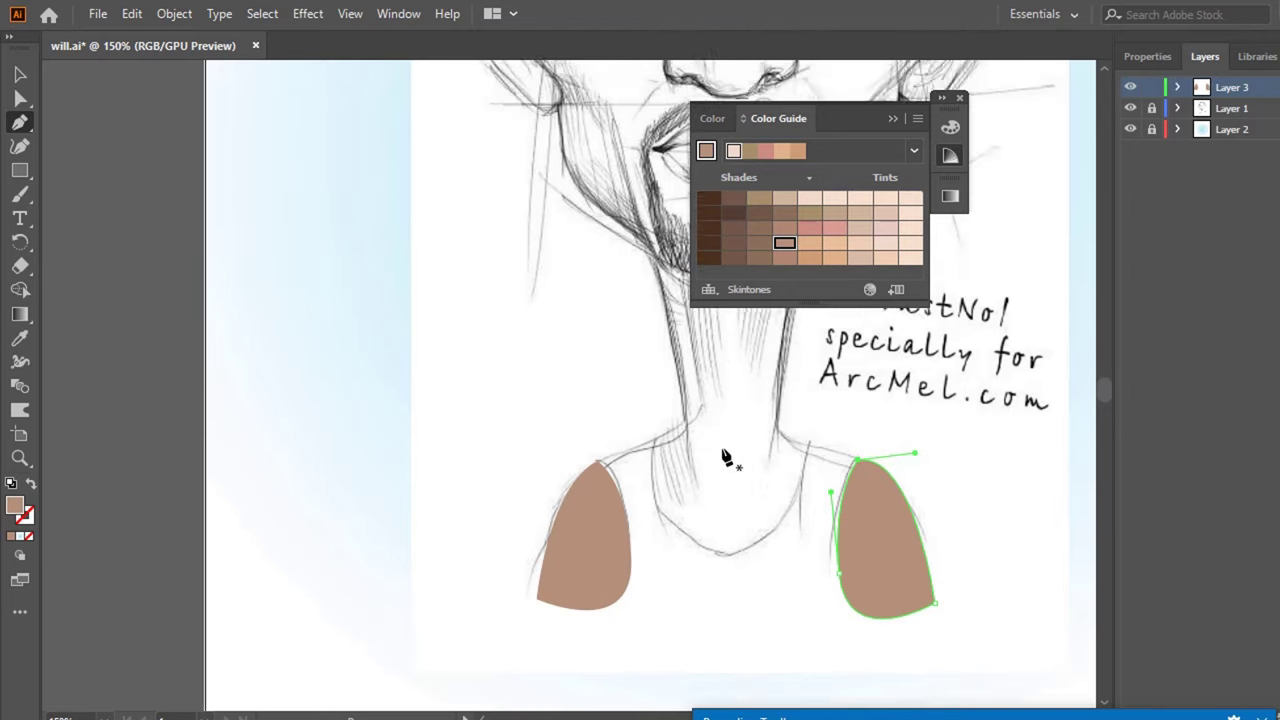
scroll(729, 451, down, 3)
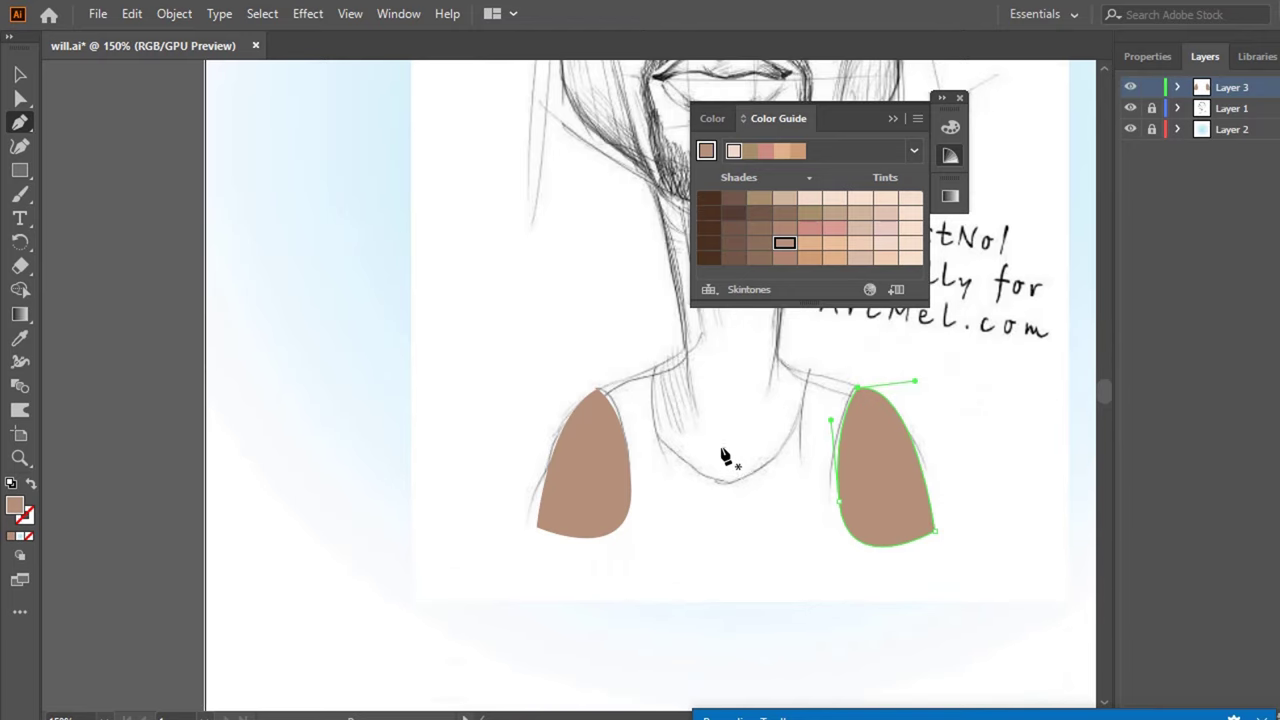
- Trace the torso with a scooped neckline, spanning both shoulders, and close it at the neck
click(661, 363)
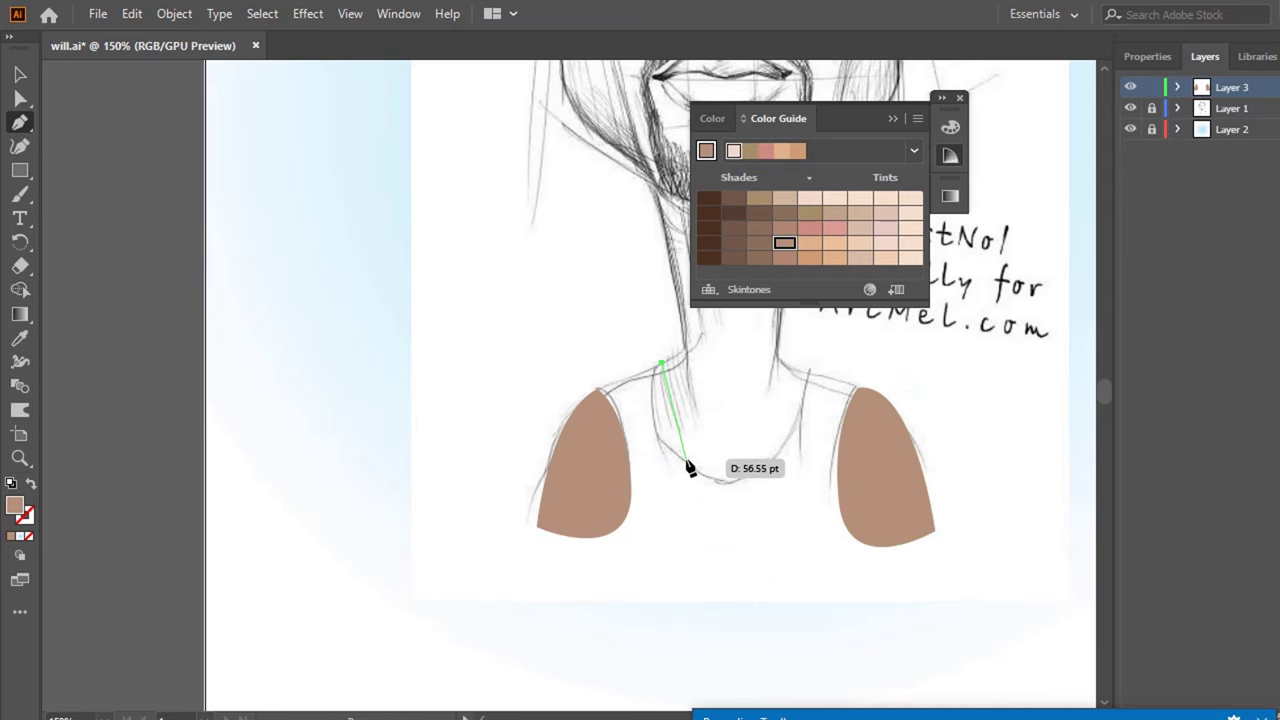
drag(686, 462, 722, 490)
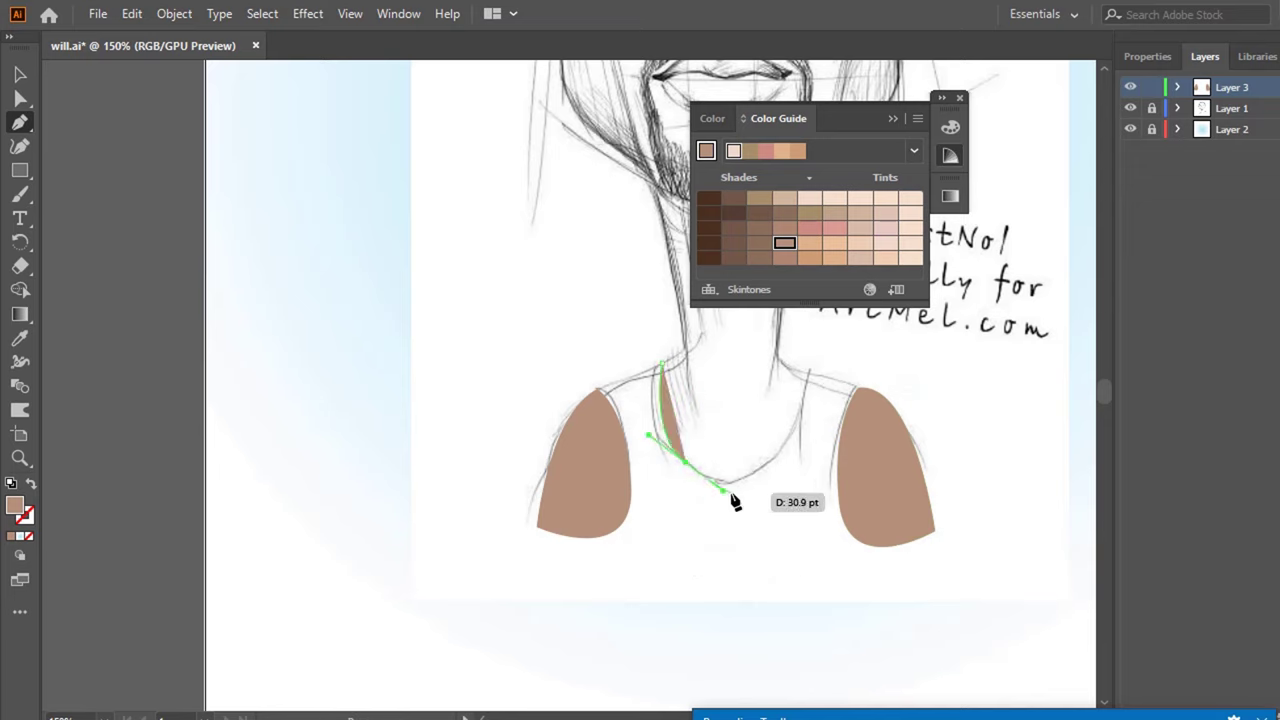
click(765, 467)
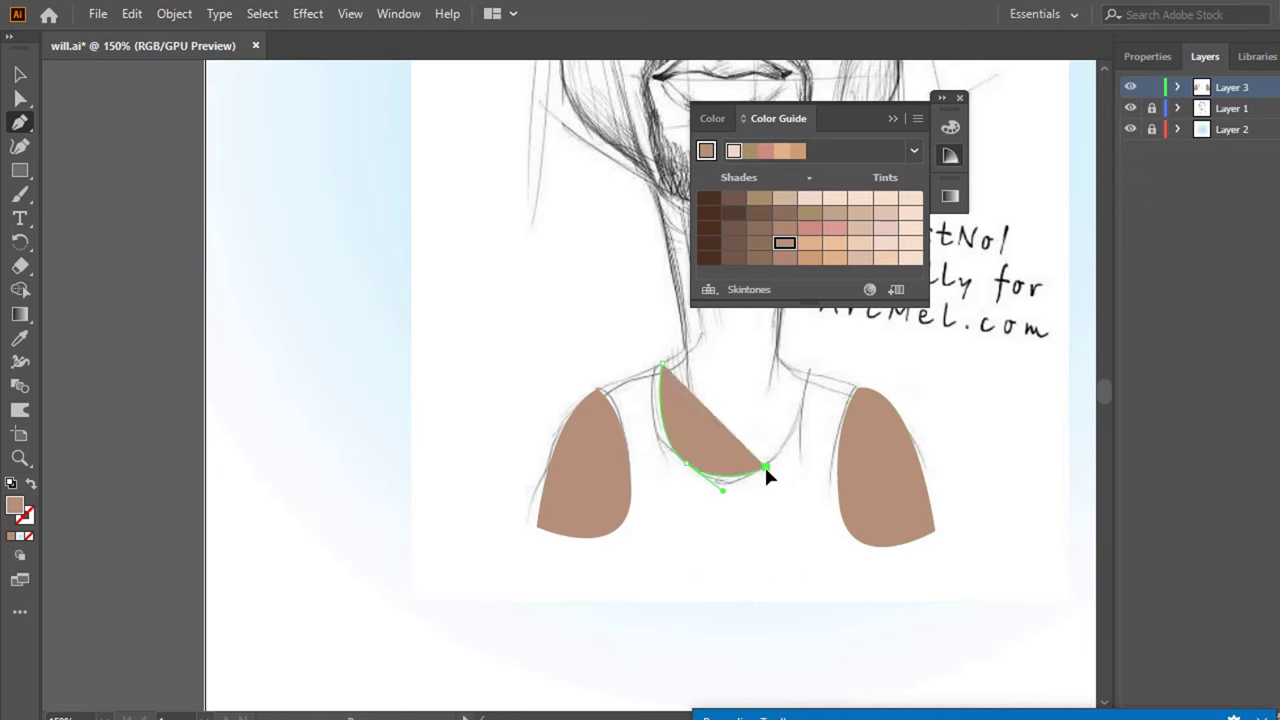
drag(808, 370, 806, 350)
click(809, 371)
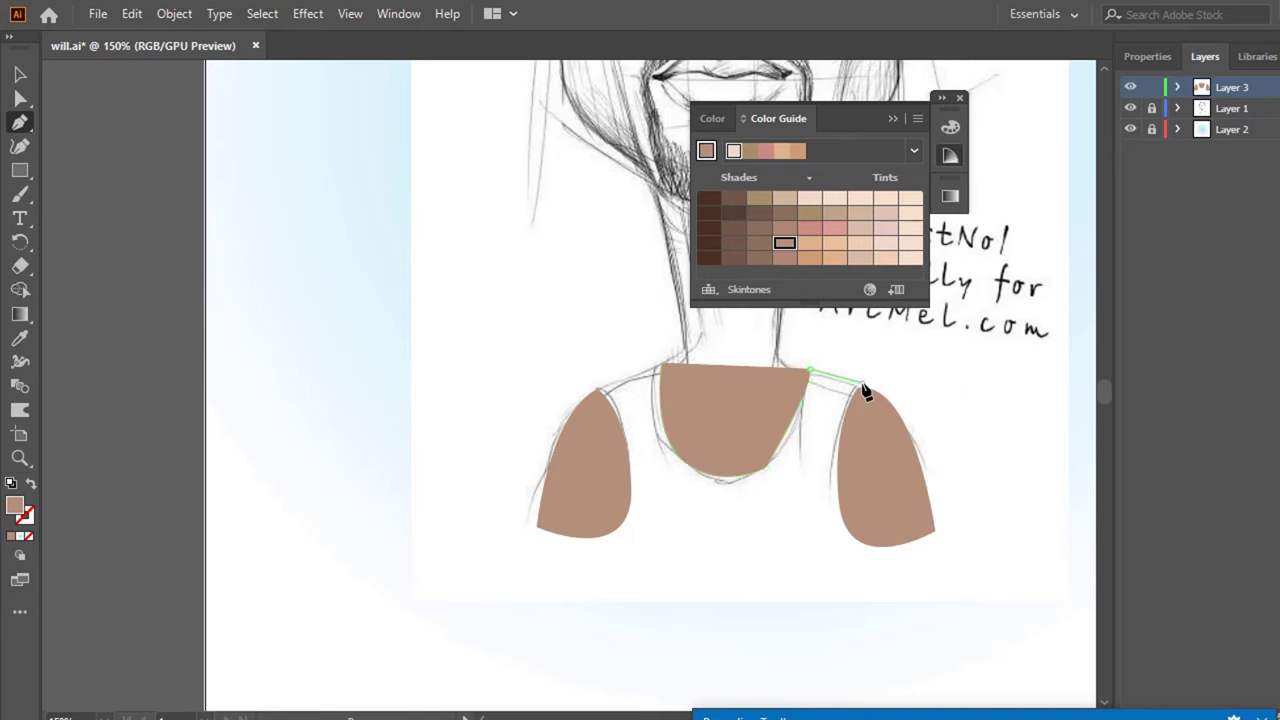
click(861, 384)
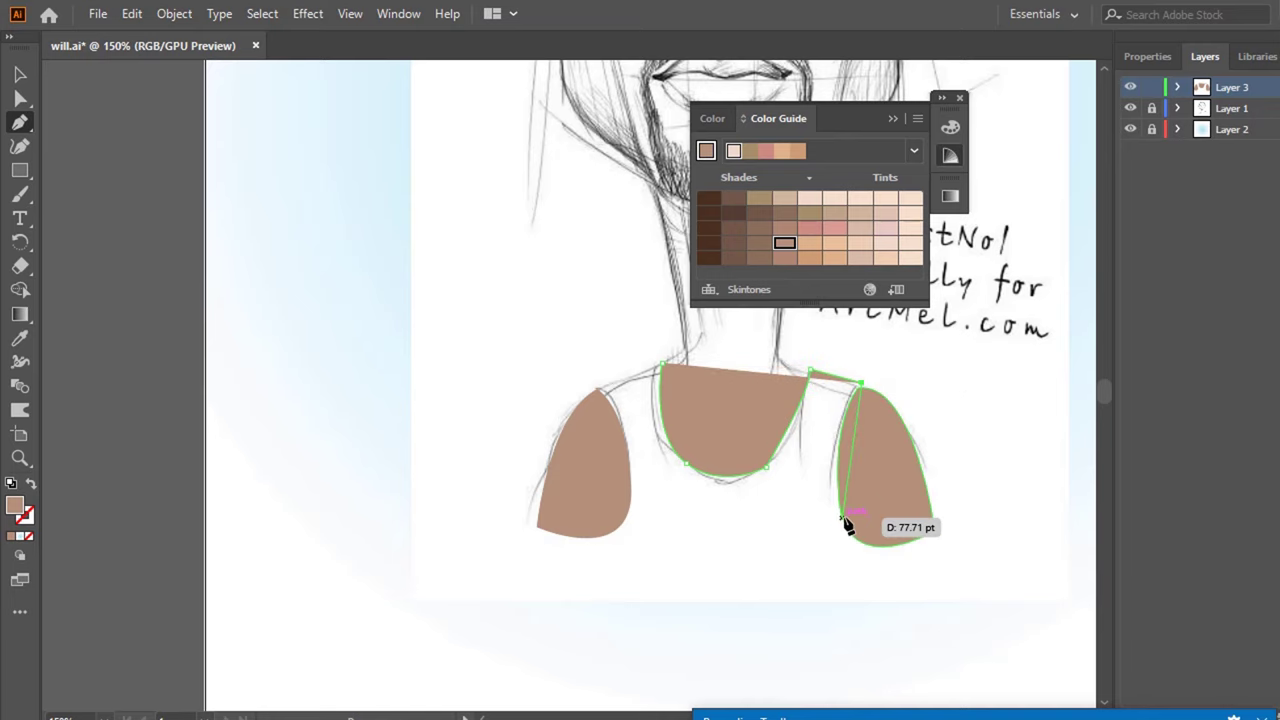
mouse_move(844, 520)
mouse_down()
mouse_move(880, 588)
mouse_move(858, 599)
mouse_up()
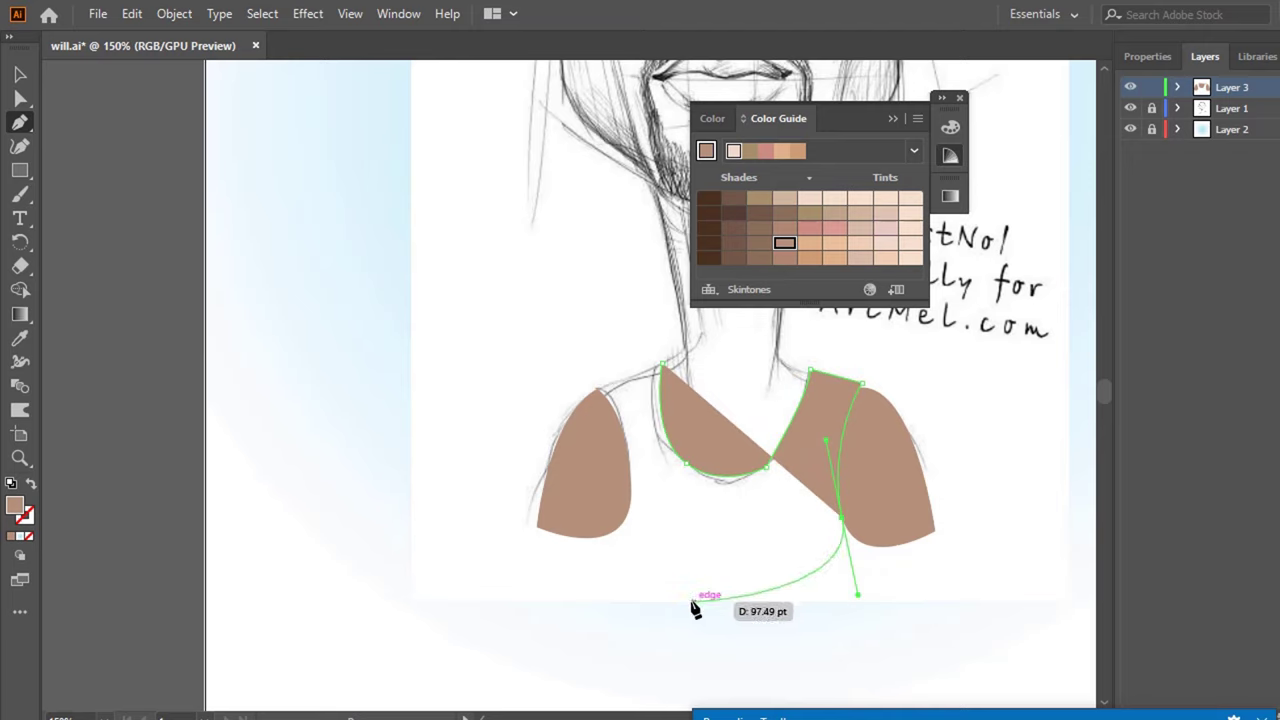
click(622, 547)
click(589, 541)
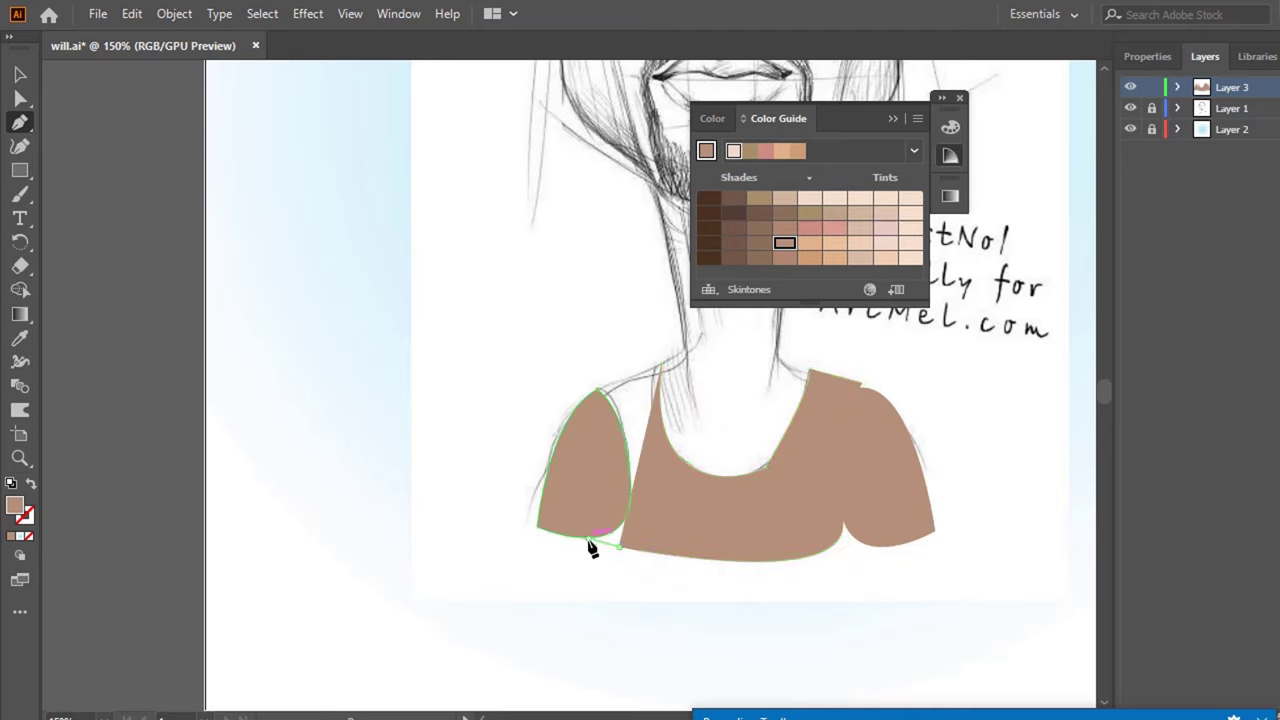
drag(595, 390, 626, 403)
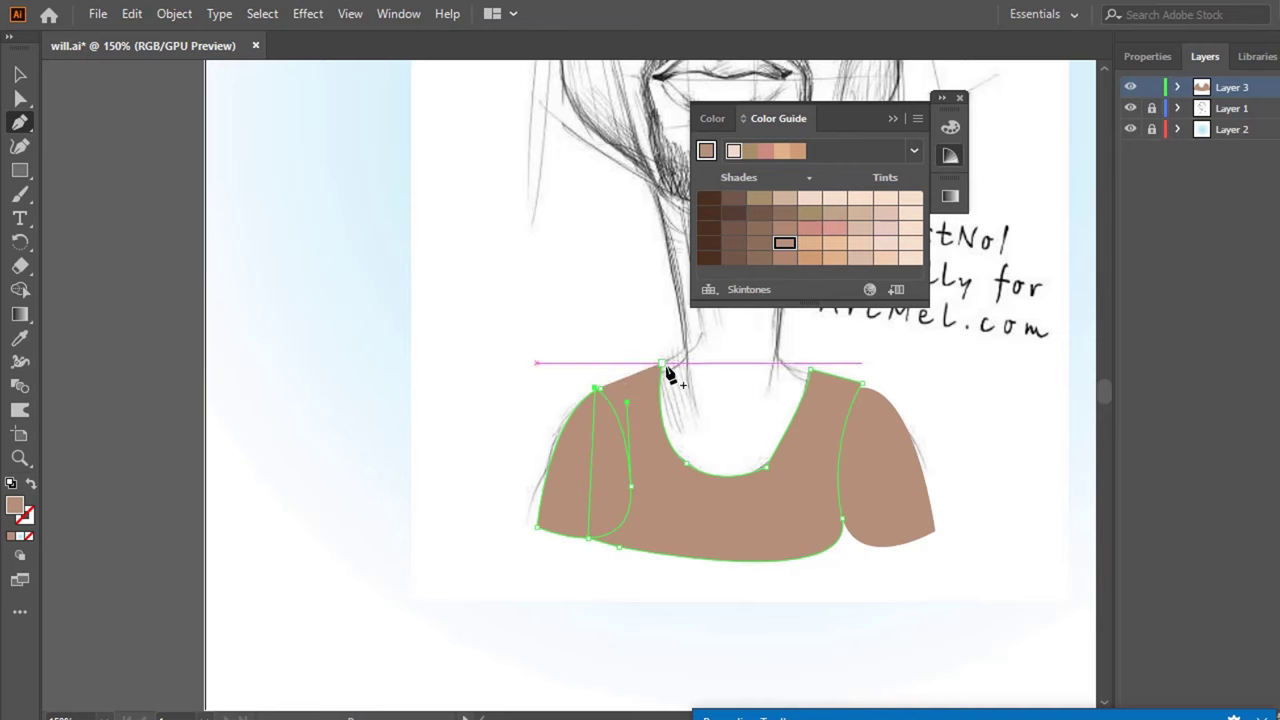
click(661, 366)
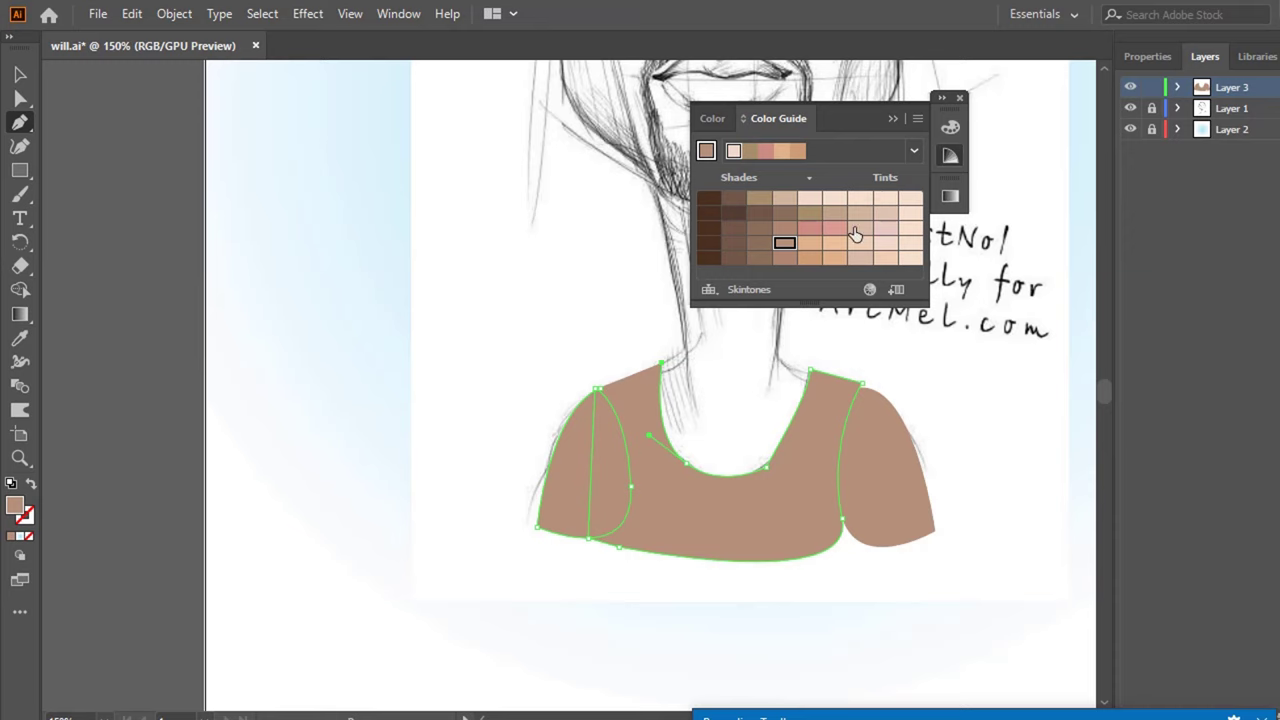
- Load the PANTONE+ Pastels & Neons Coated library and fill the torso with its purple swatch
click(710, 290)
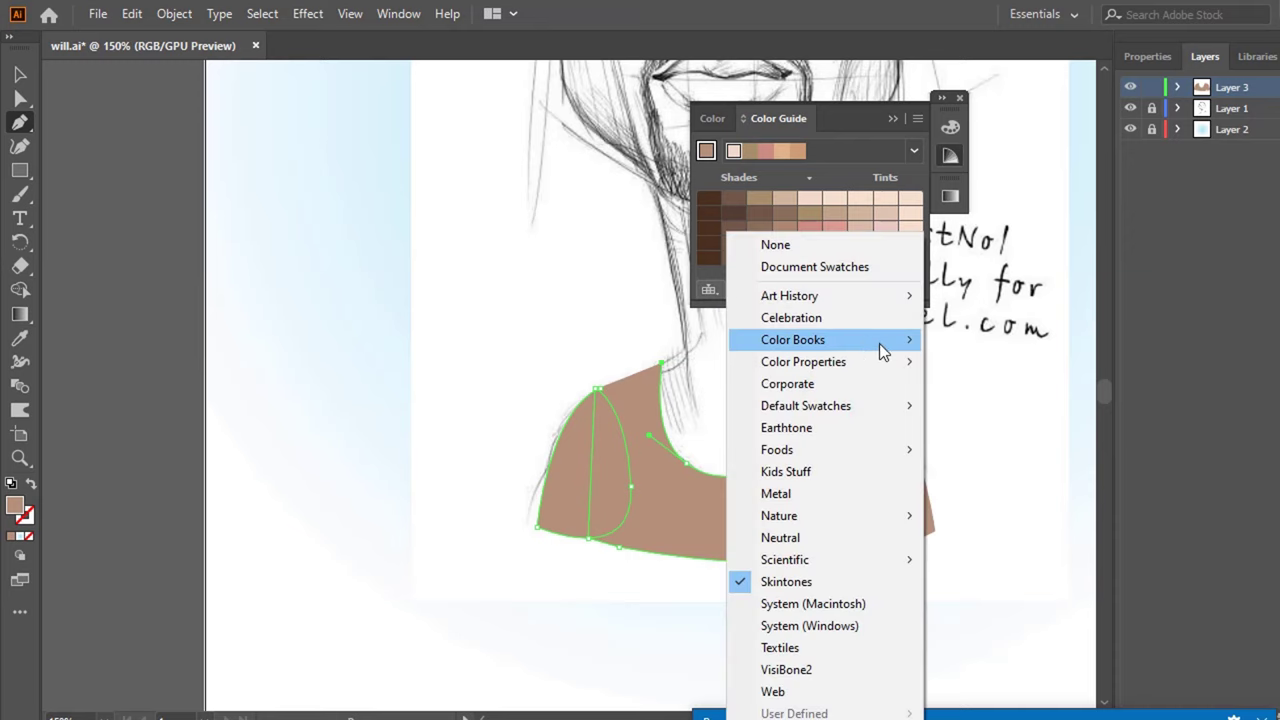
mouse_move(793, 340)
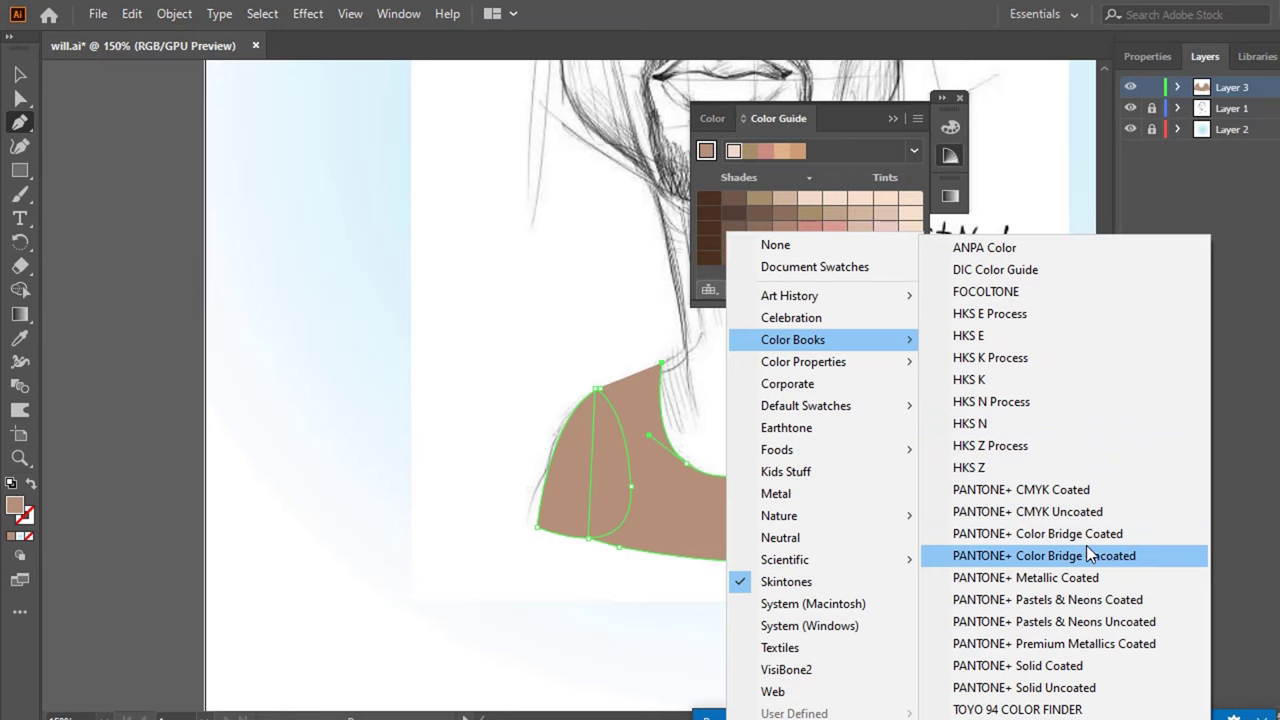
click(1096, 598)
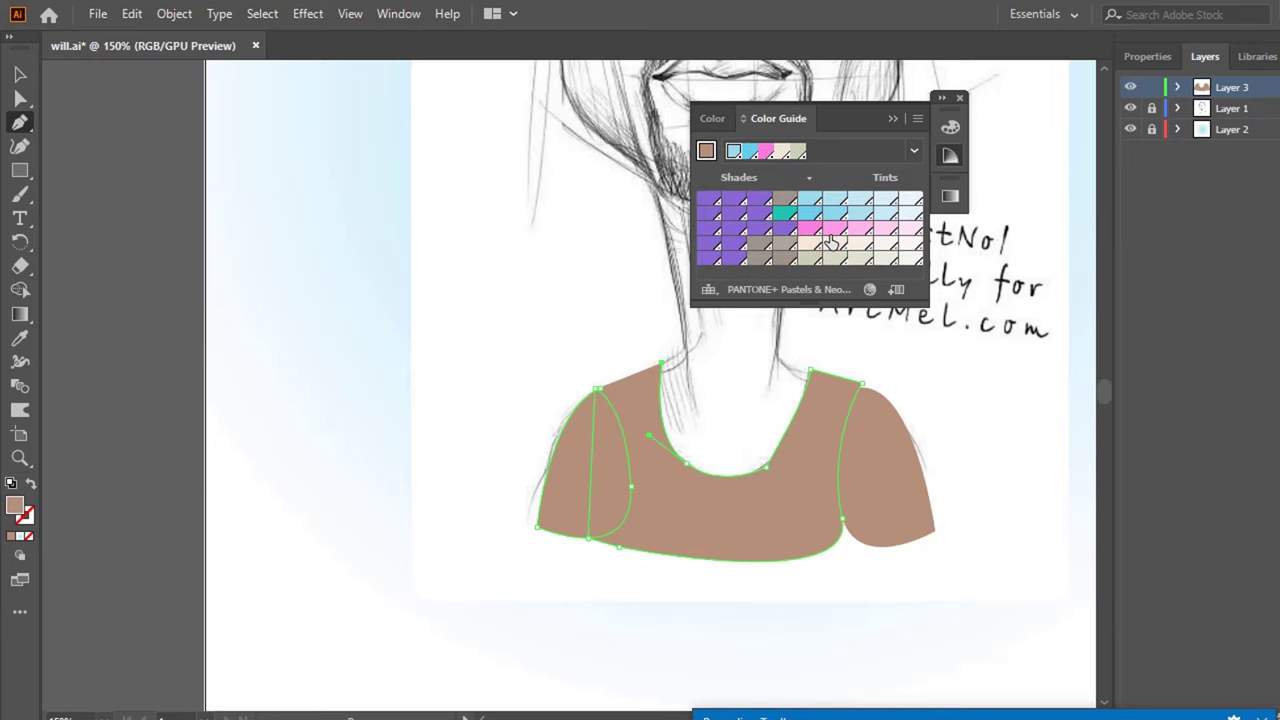
click(809, 200)
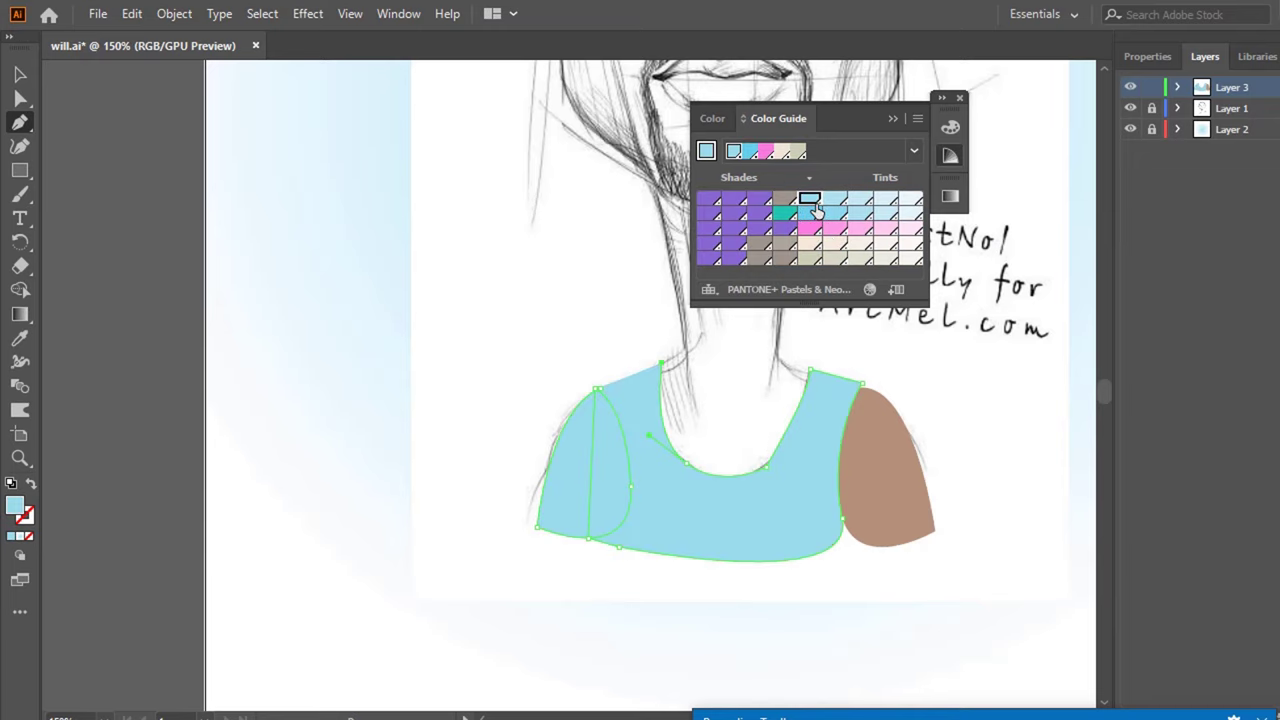
click(758, 228)
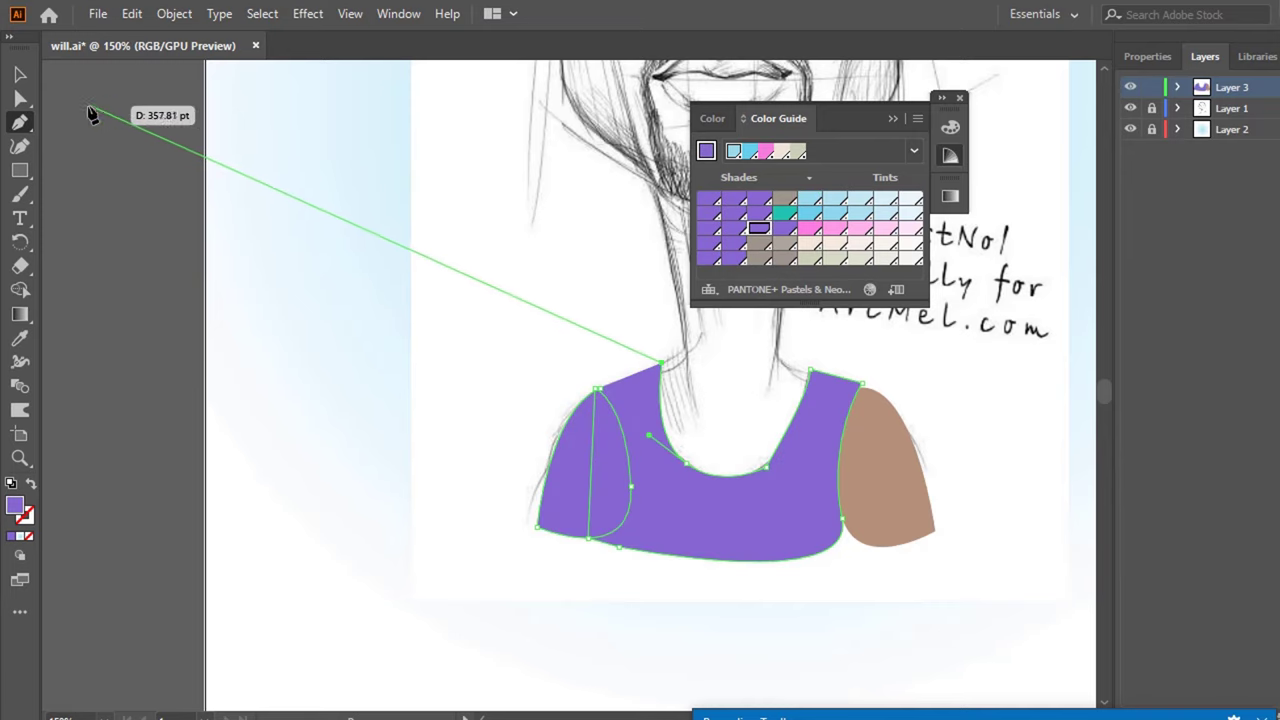
- Select the shirt pieces together, leaving the blend settings unchanged
click(22, 78)
click(508, 231)
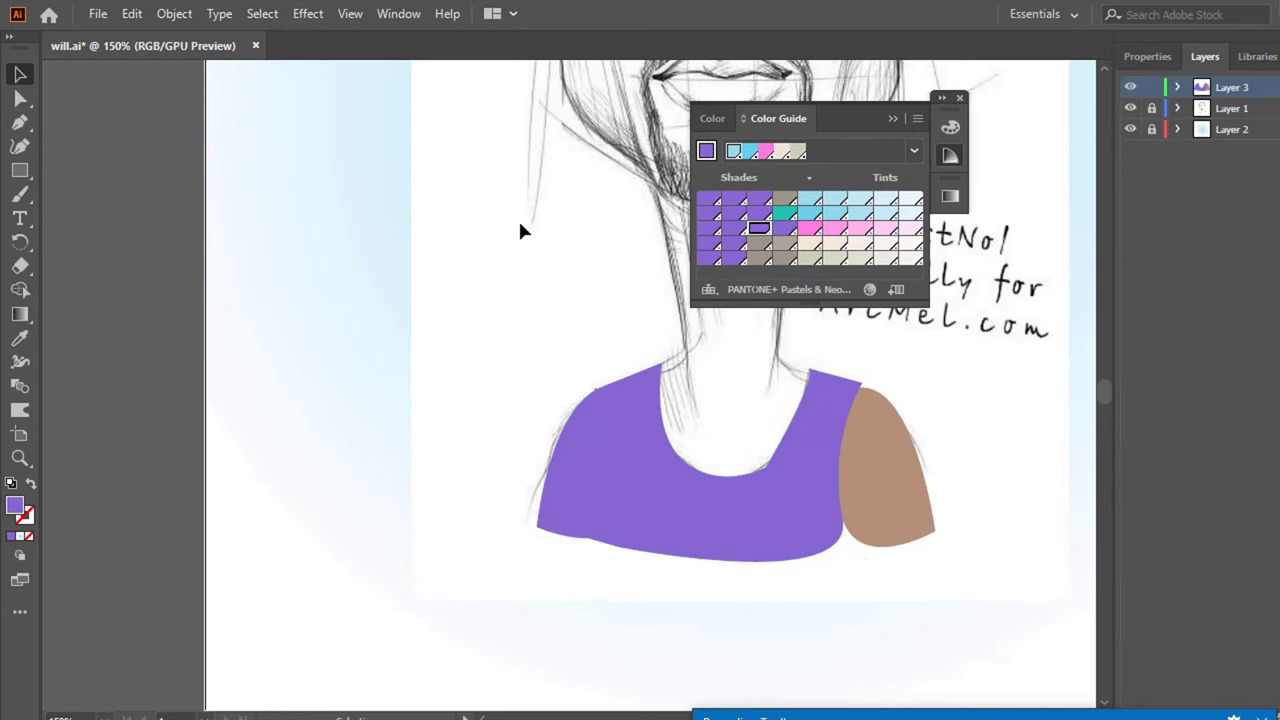
drag(546, 434, 618, 475)
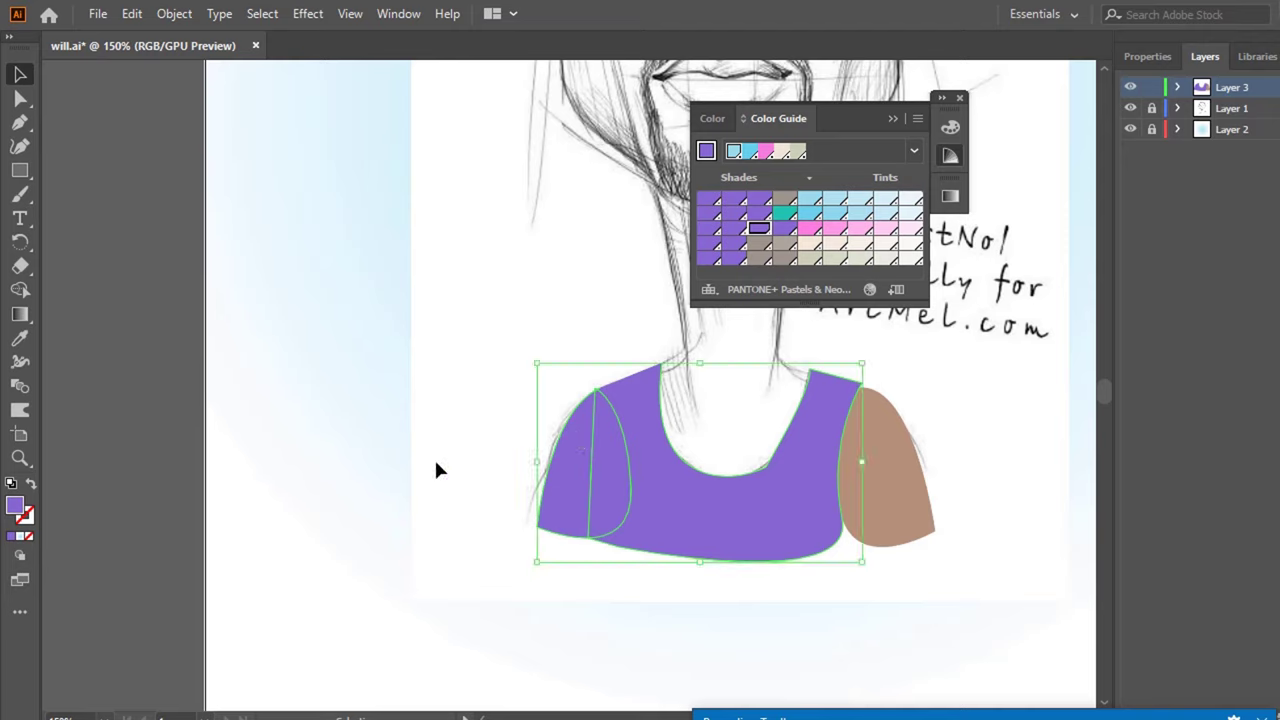
double_click(20, 386)
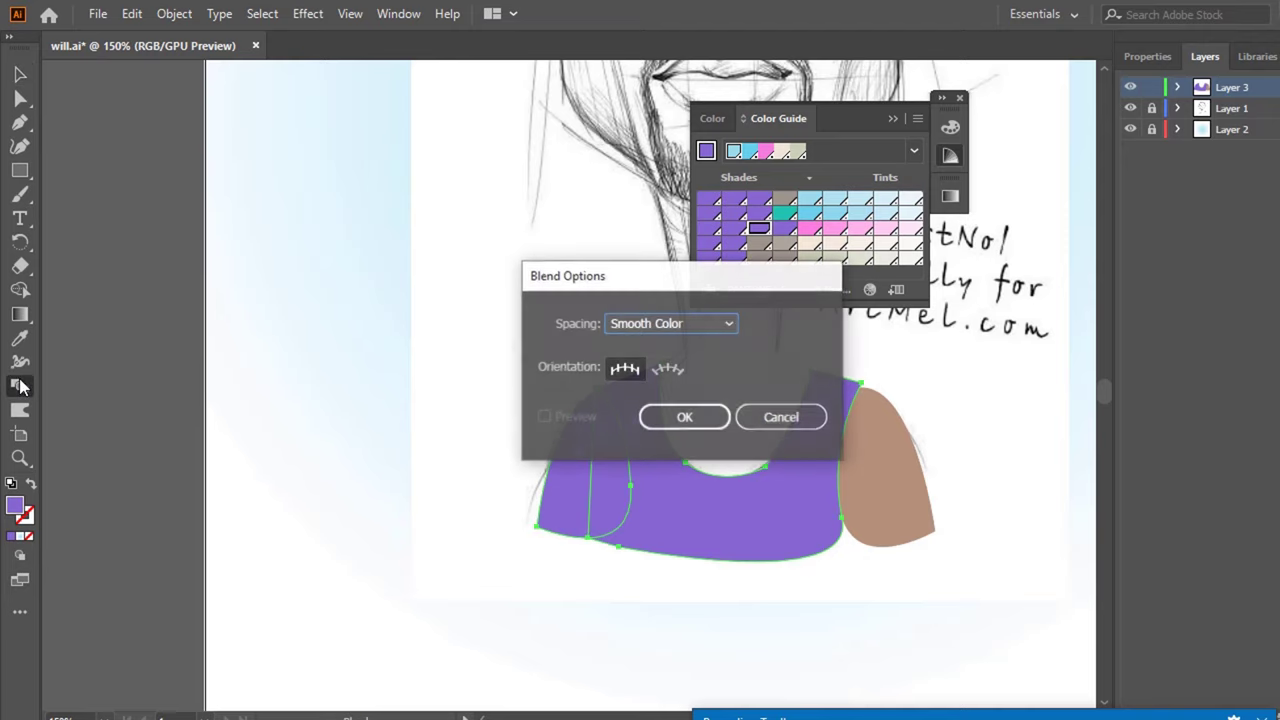
click(777, 418)
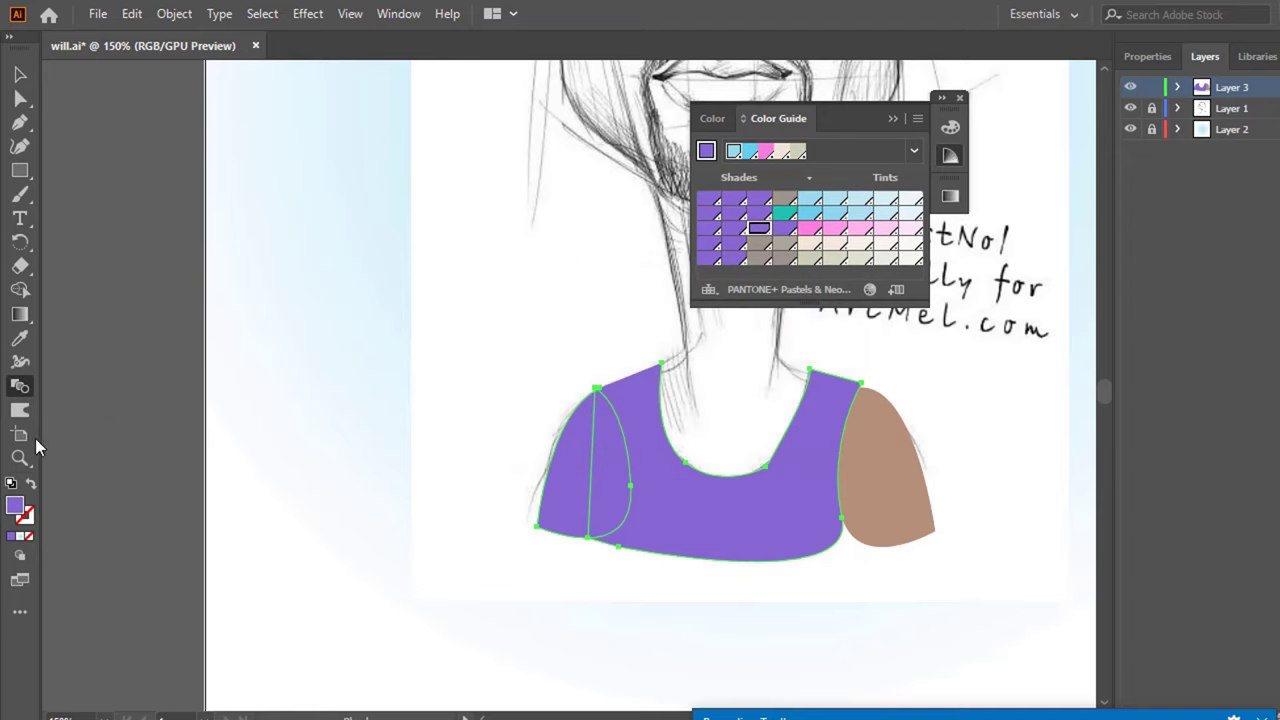
- Split off the left sleeve region with the Shape Builder and select it on its own
click(20, 289)
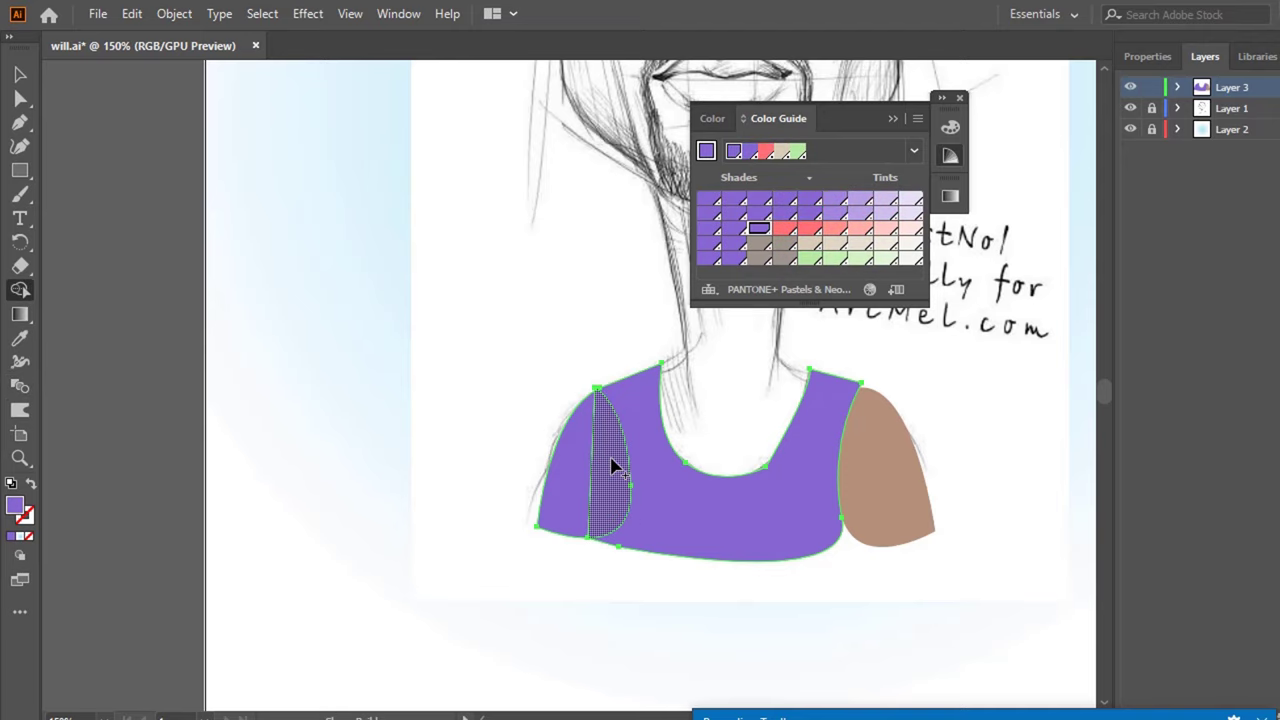
drag(600, 464, 580, 457)
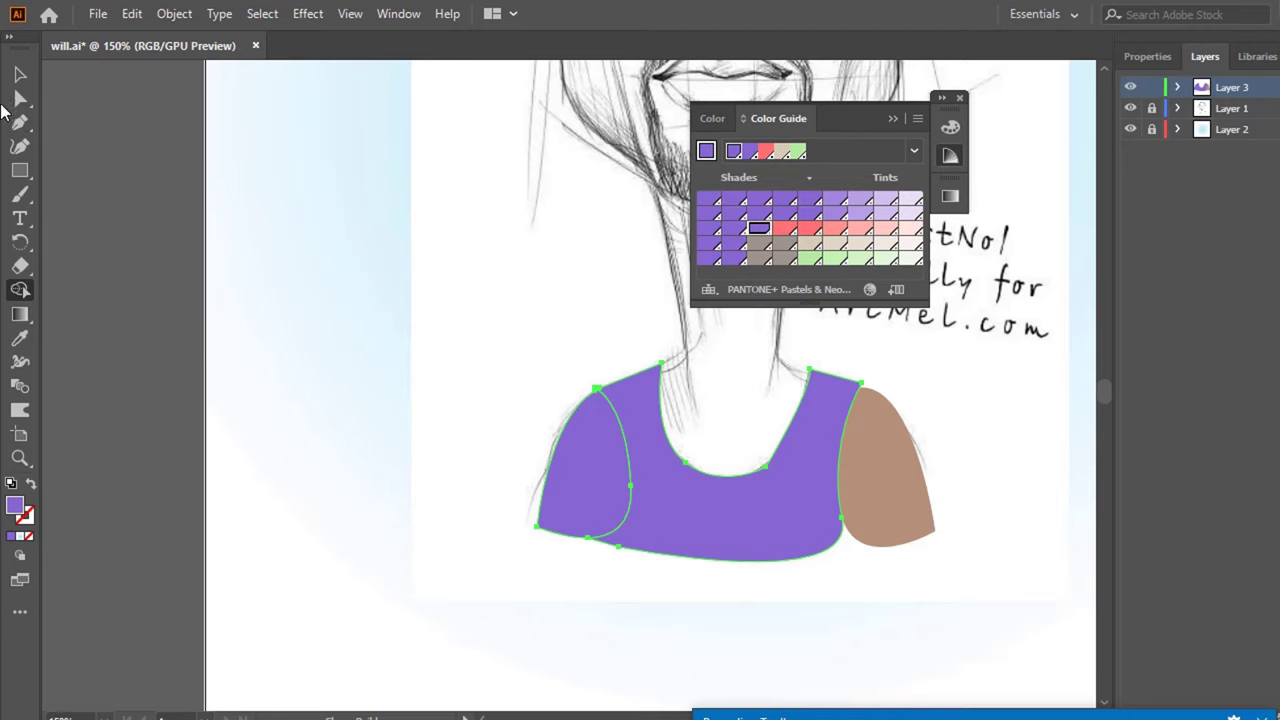
click(20, 74)
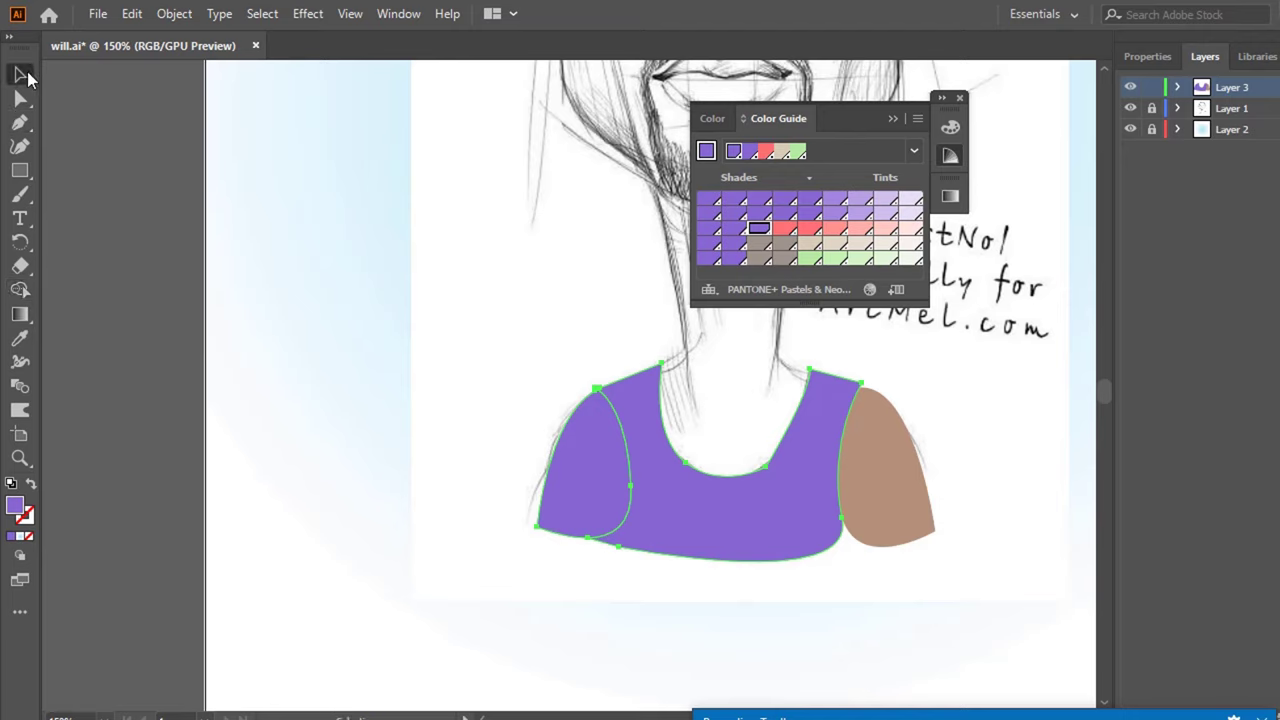
click(389, 197)
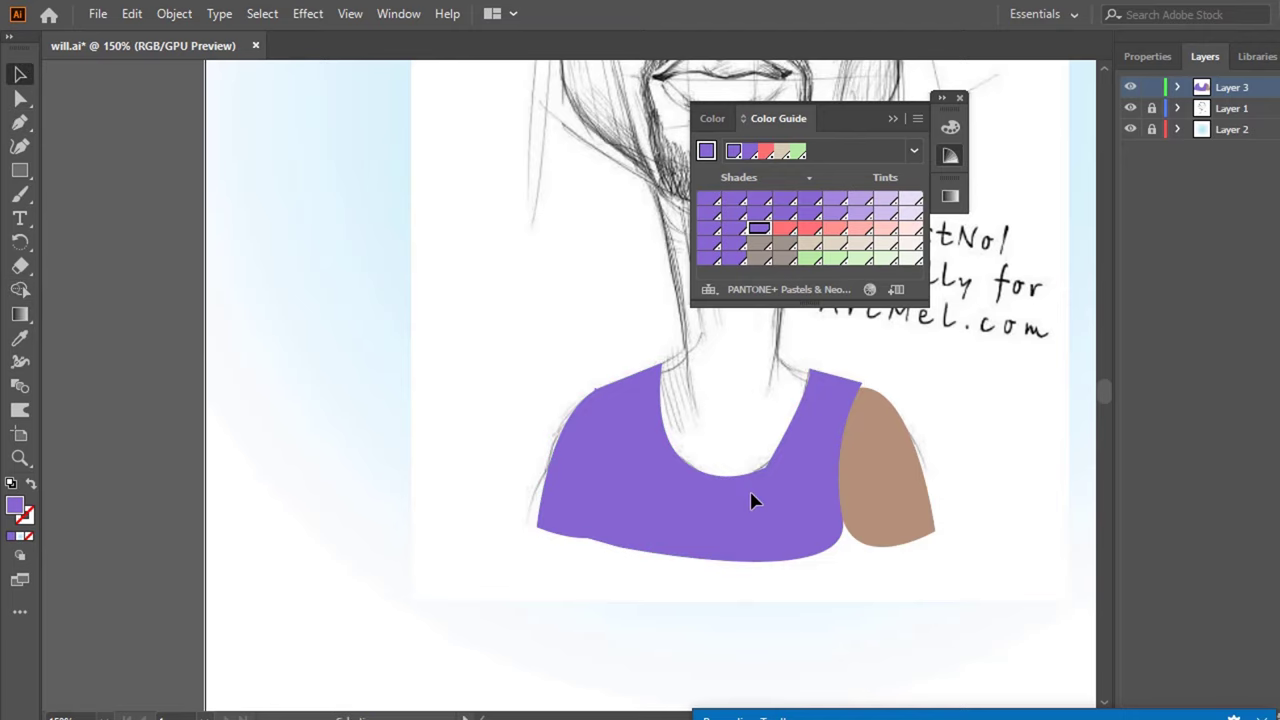
click(598, 460)
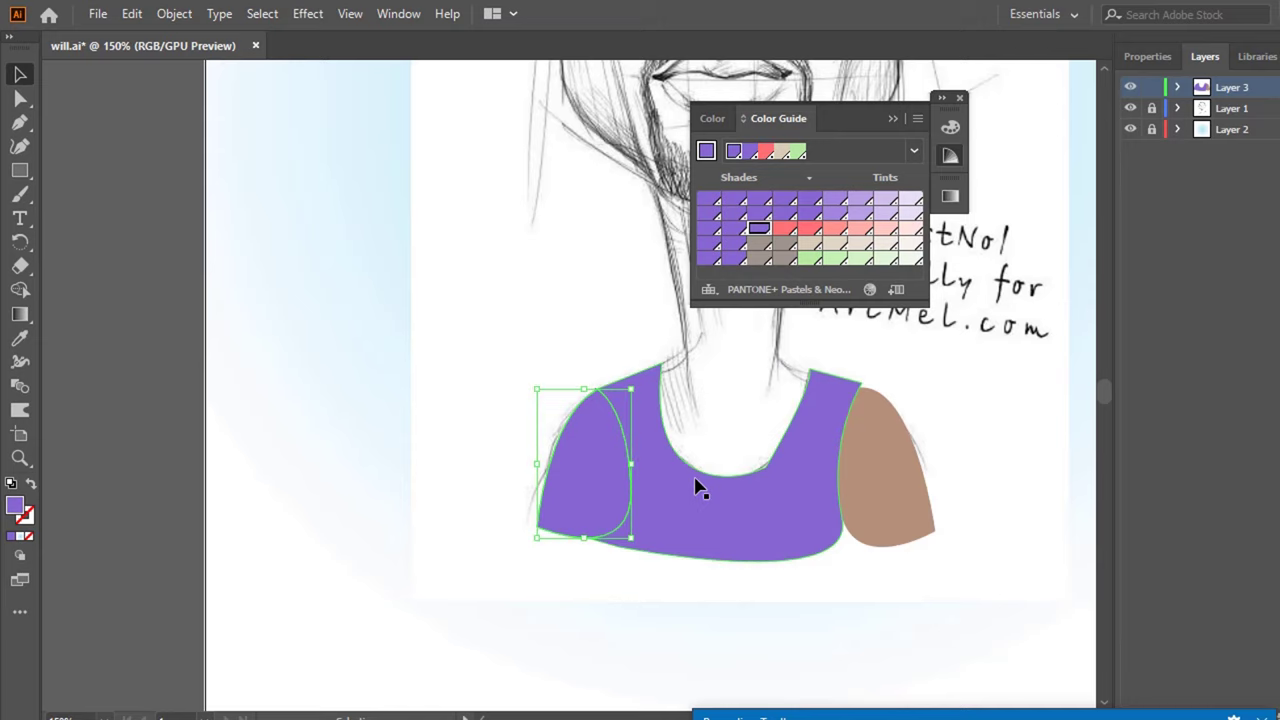
- Sample the right shoulder's brown onto the left shoulder with the Eyedropper
key(i)
click(899, 454)
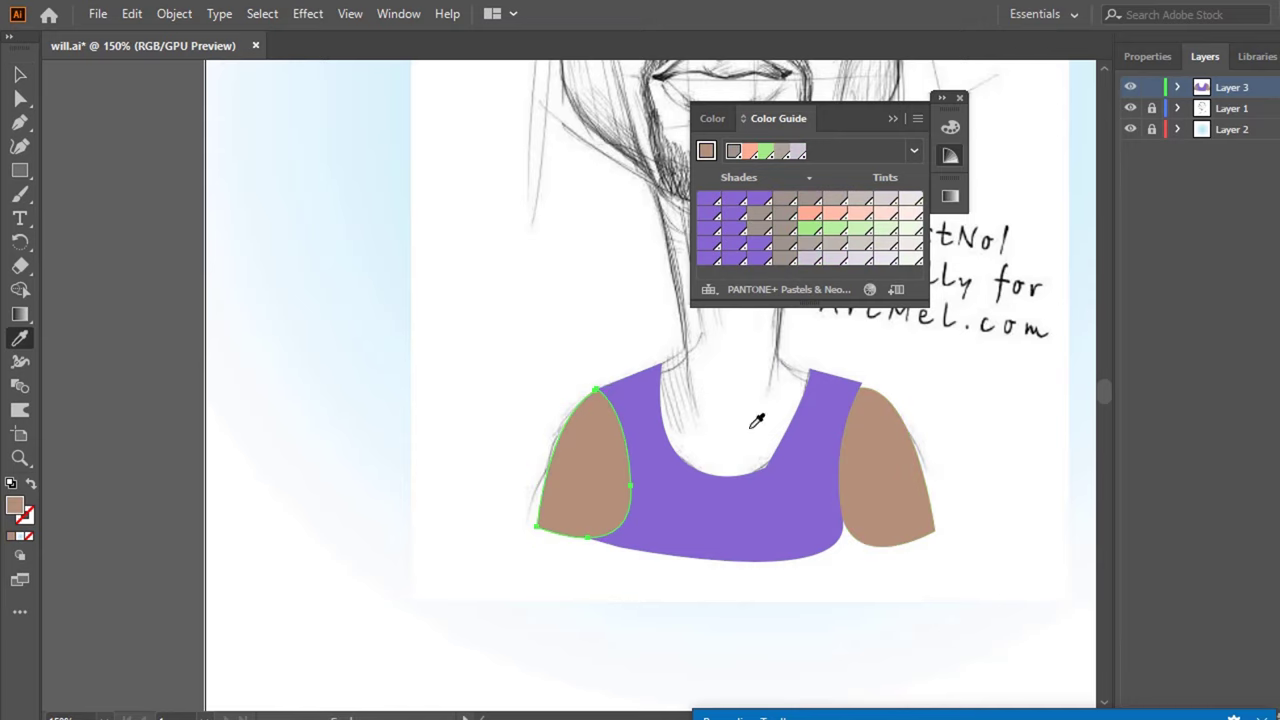
ctrl+shift+click(798, 530)
scroll(766, 506, up, 4)
scroll(663, 537, down, 3)
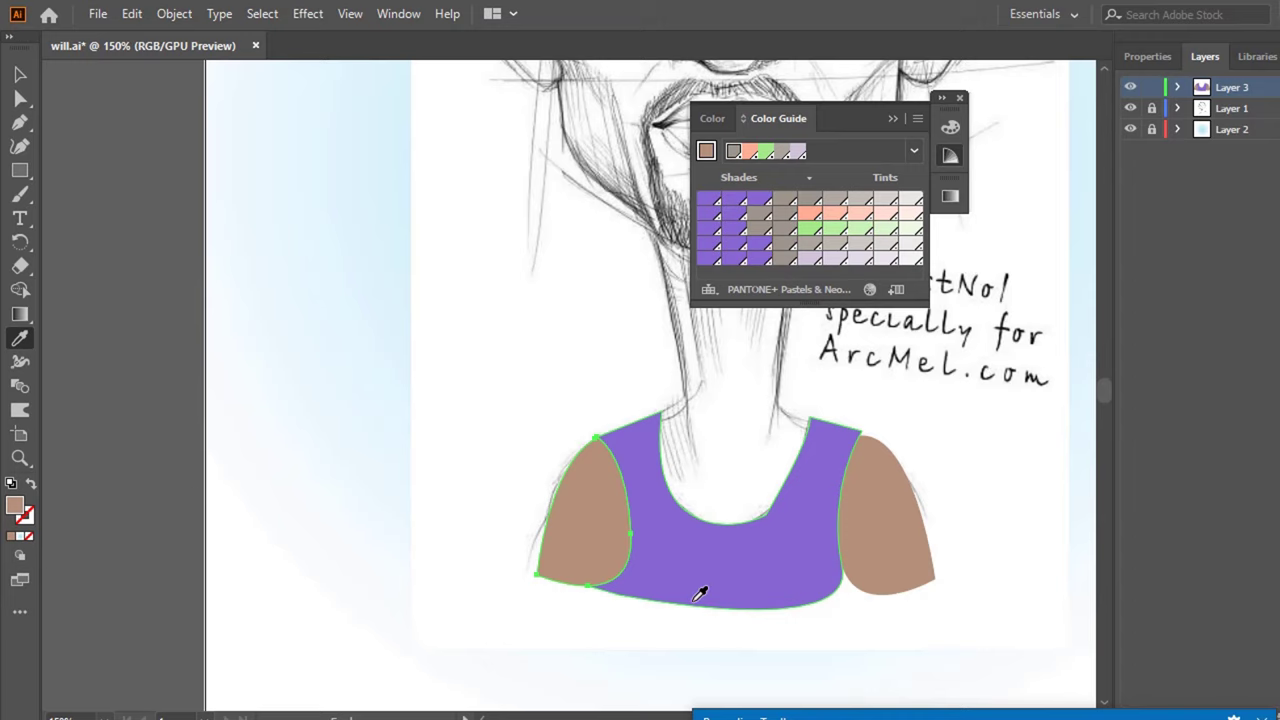
key(ctrl)
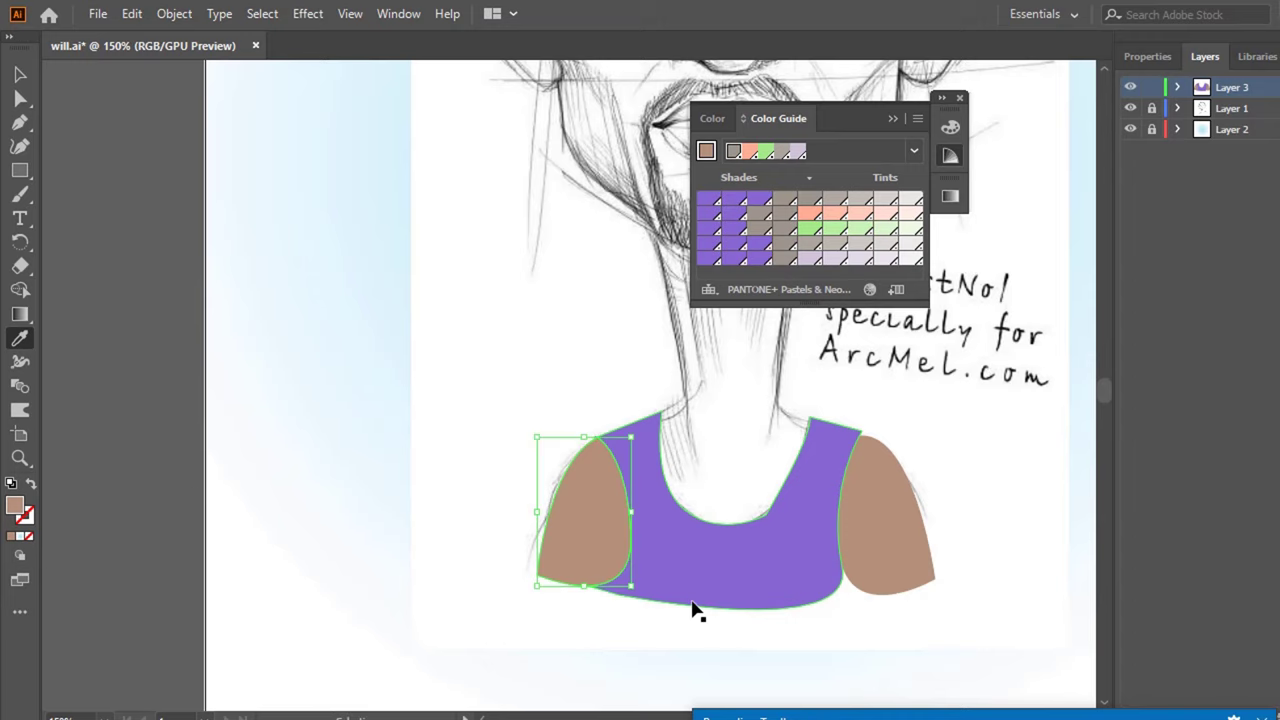
scroll(834, 471, up, 2)
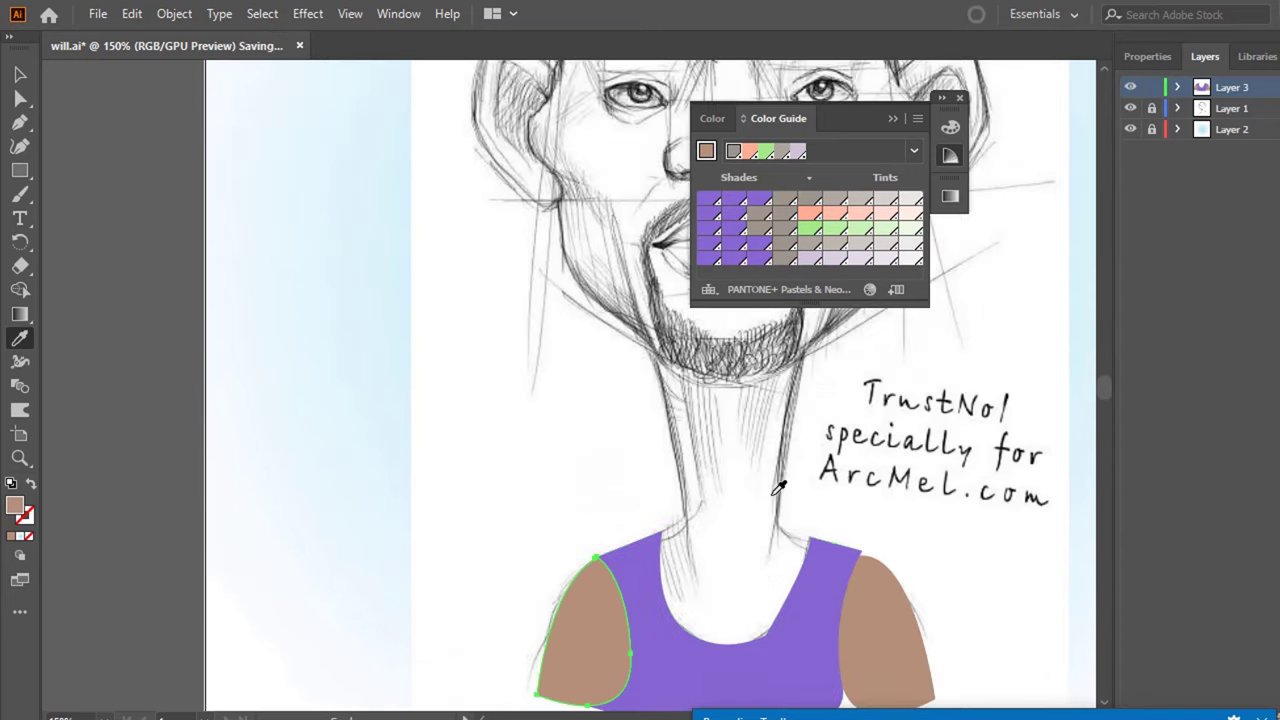
scroll(777, 486, up, 2)
scroll(780, 487, down, 1)
scroll(785, 490, down, 1)
scroll(770, 515, up, 1)
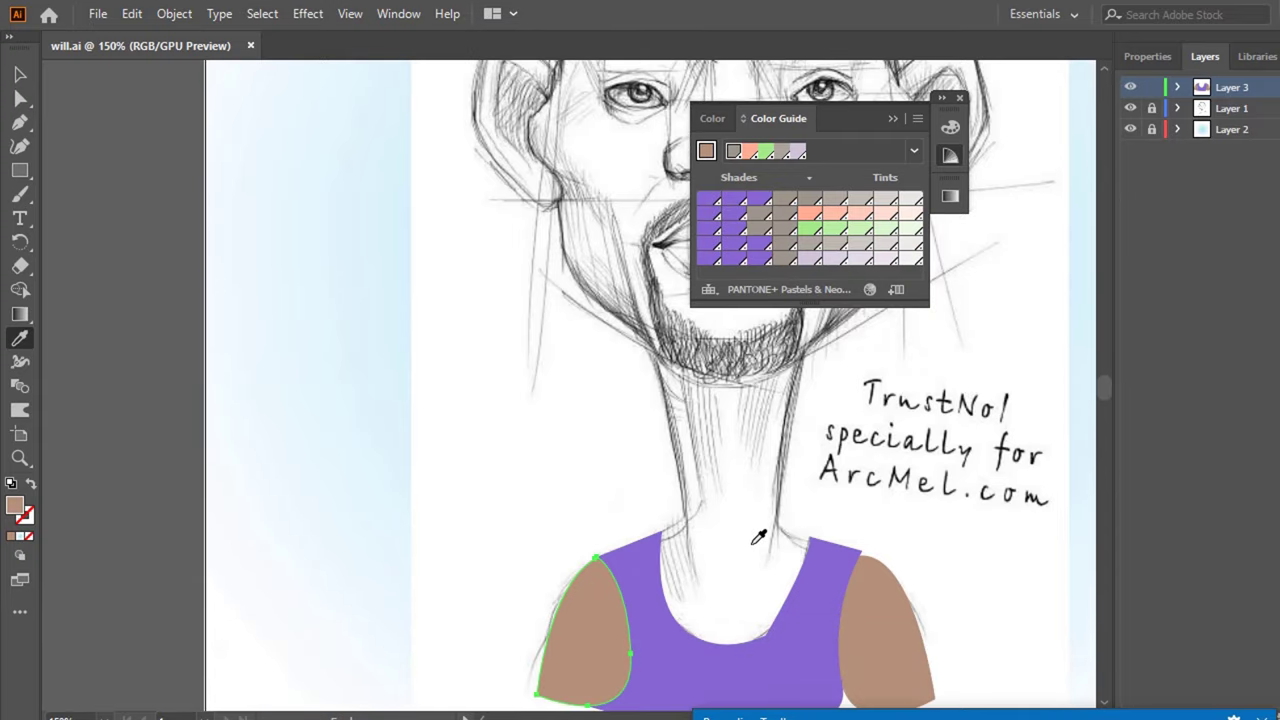
- Move the colour swatches off the face and toggle the sketch layer's visibility off and on
key(p)
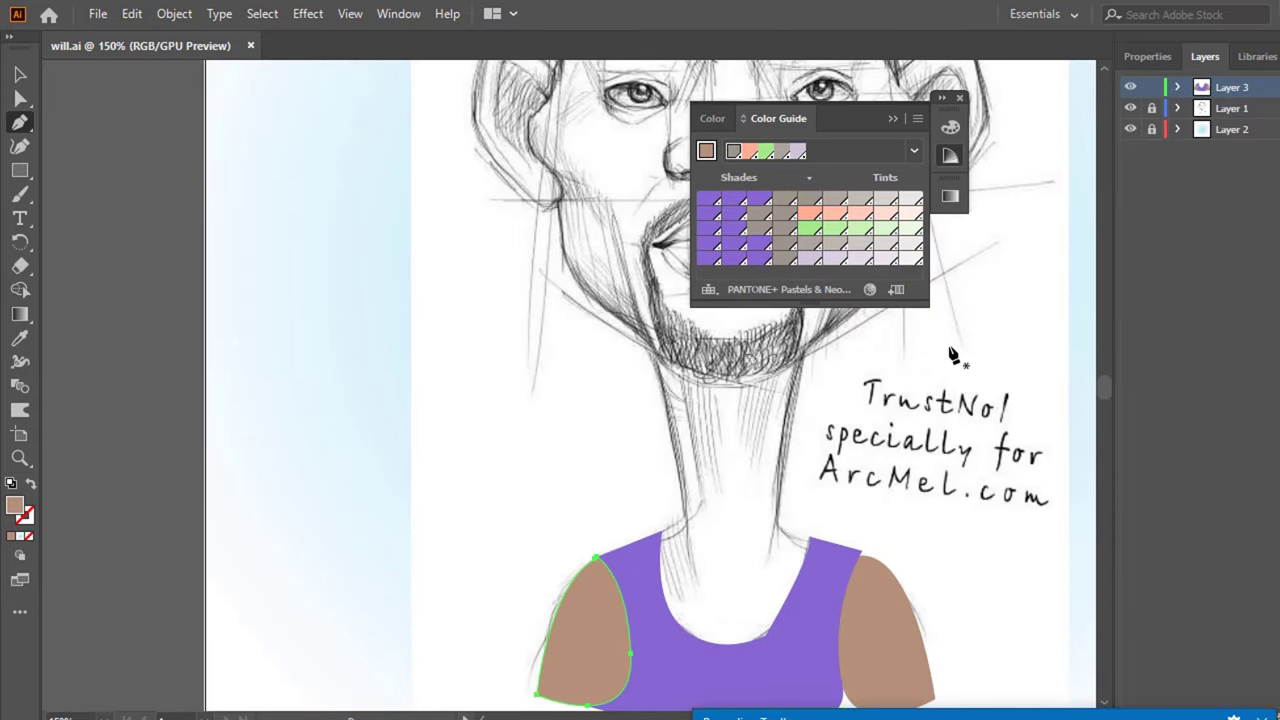
scroll(815, 425, up, 1)
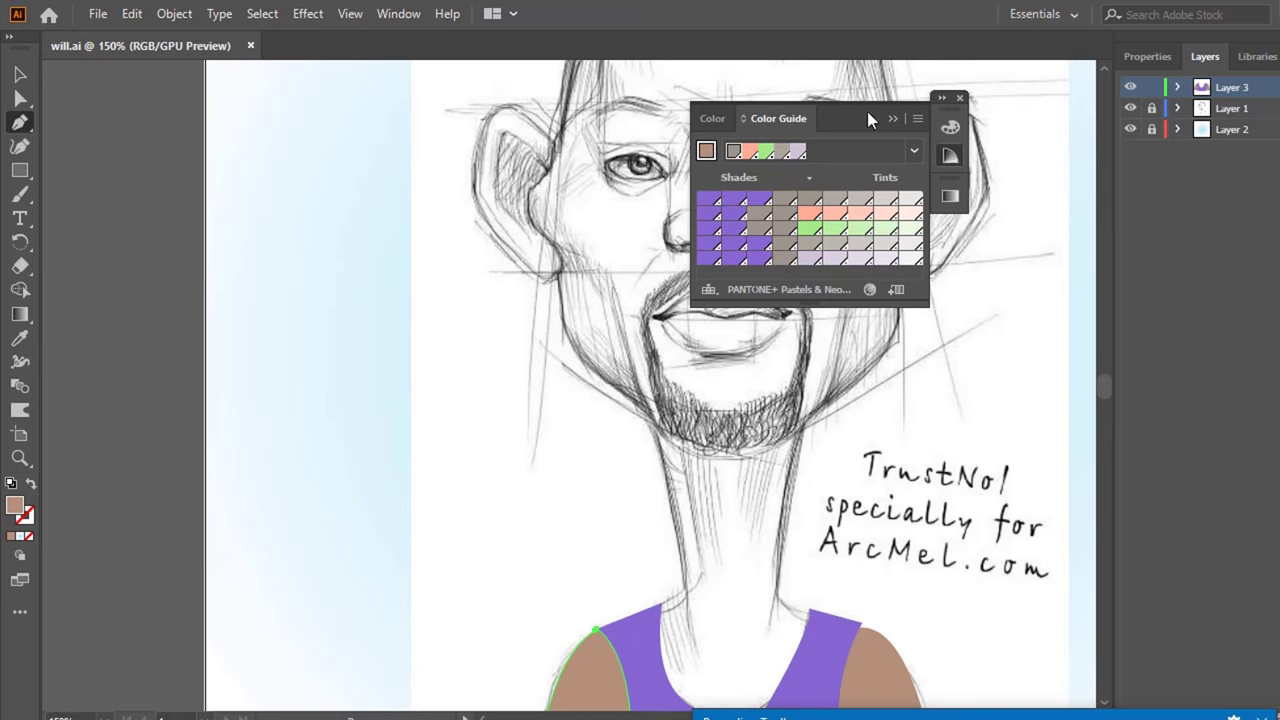
drag(867, 118, 1233, 433)
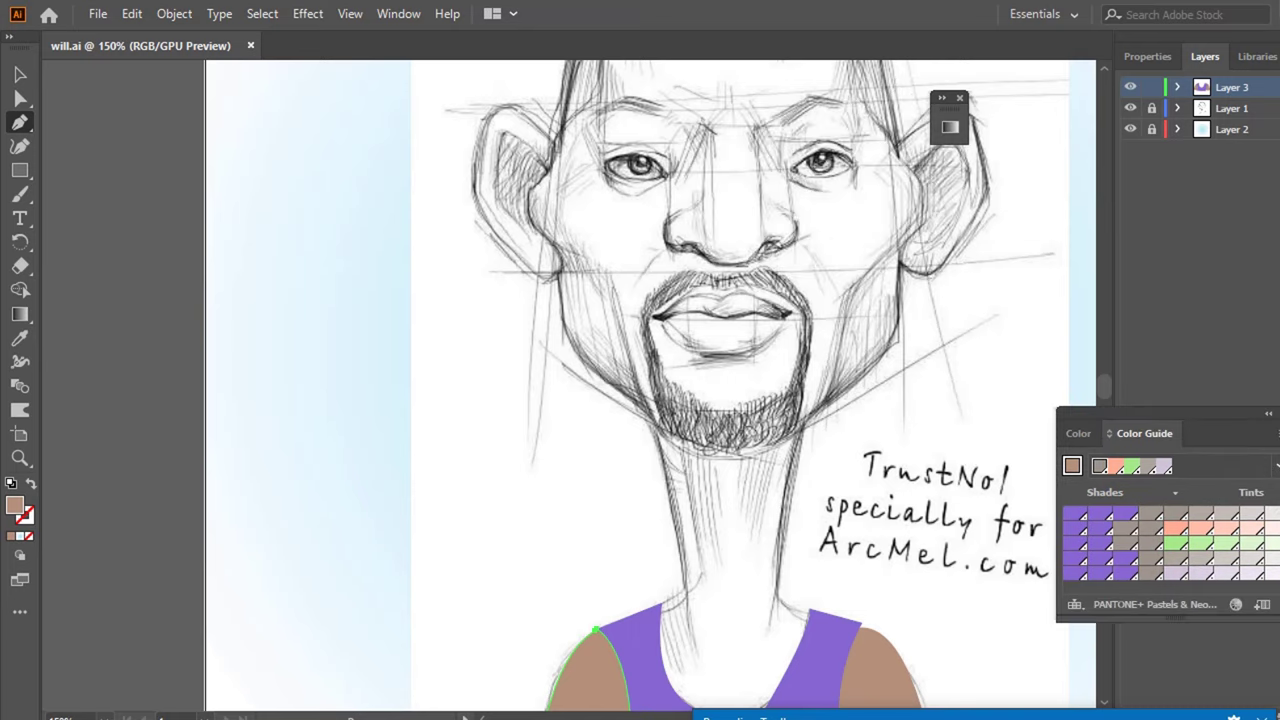
click(1131, 108)
scroll(647, 421, down, 3)
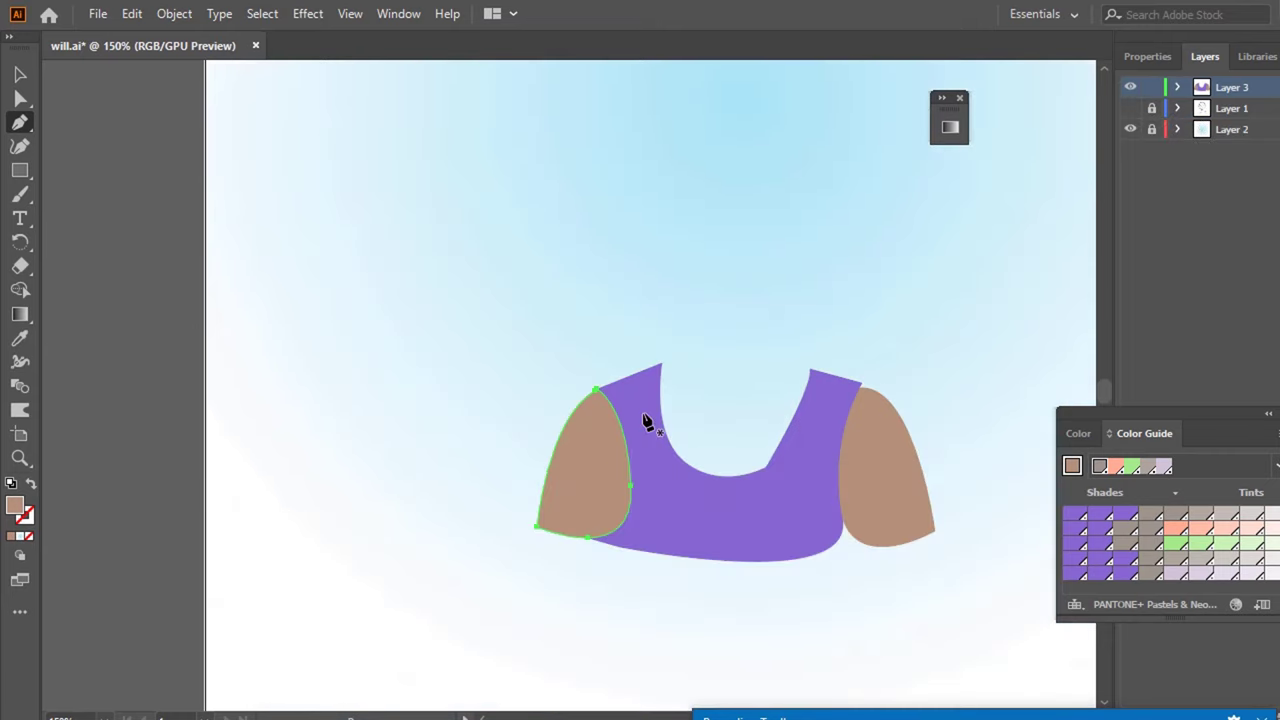
scroll(768, 393, down, 3)
scroll(857, 352, up, 3)
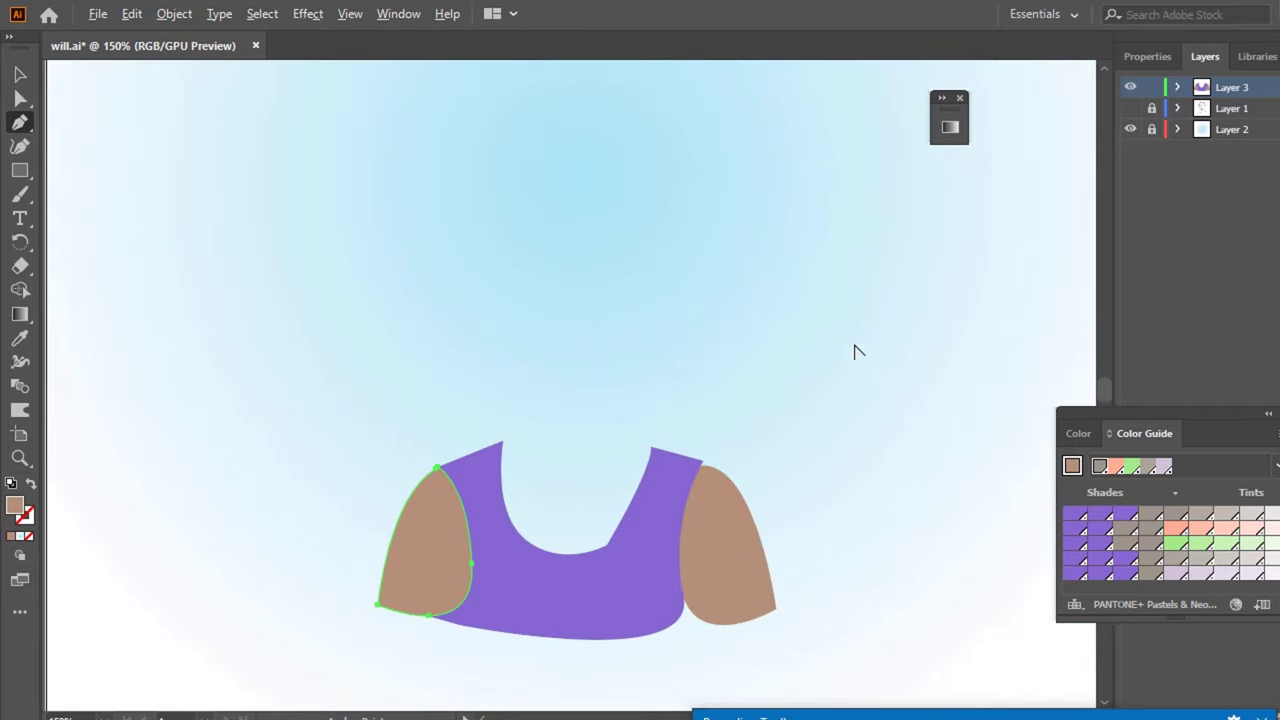
click(1131, 108)
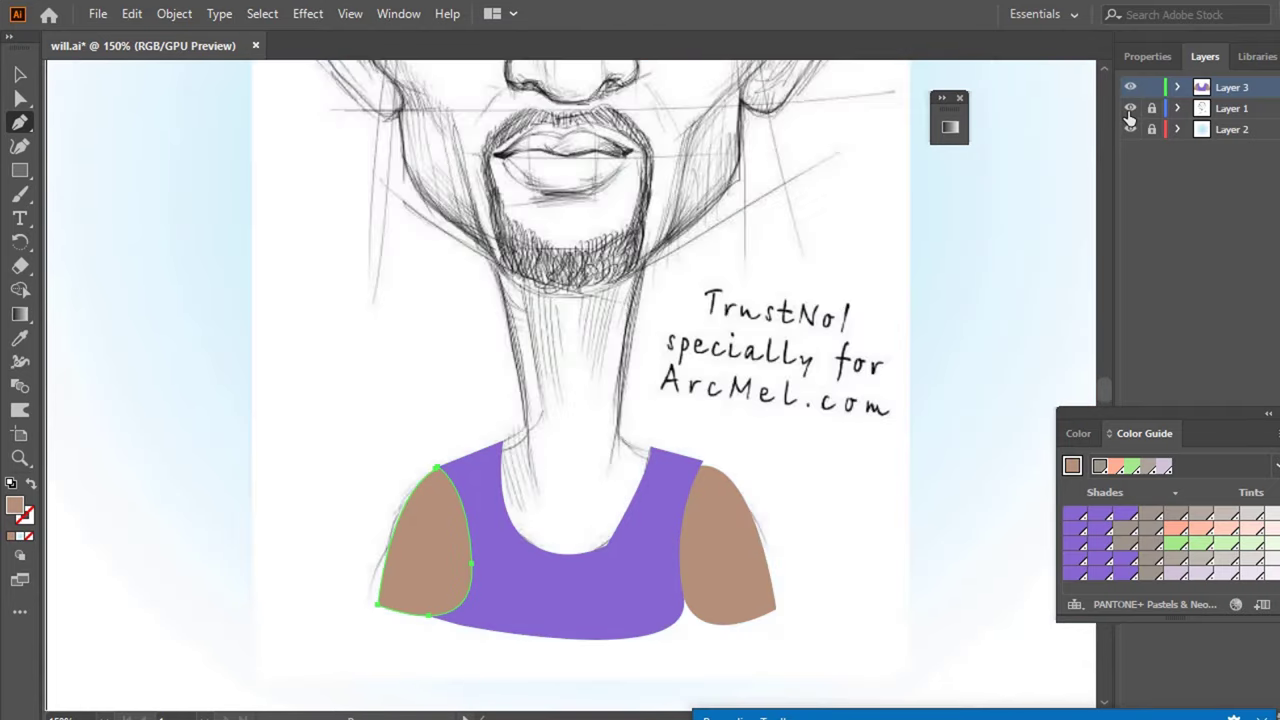
scroll(465, 262, up, 2)
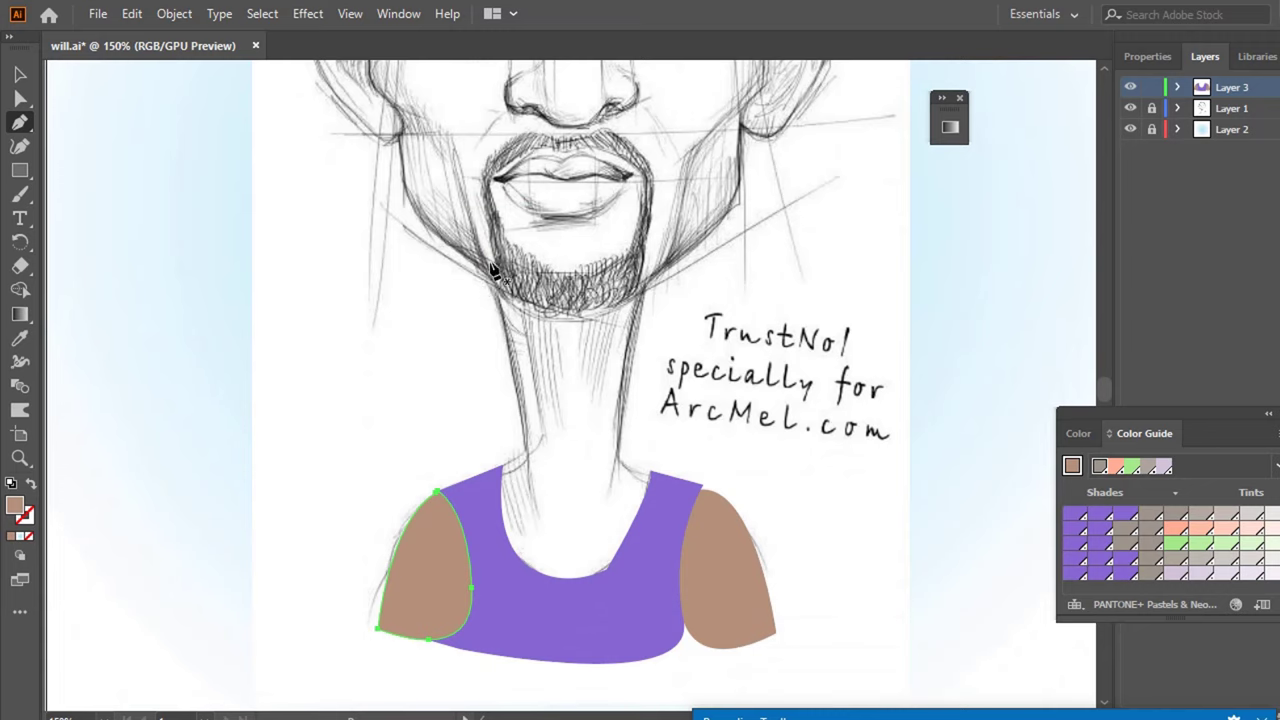
- Outline the neck from the jaw down into the shirt and fill it solid brown with no stroke
click(469, 236)
click(654, 237)
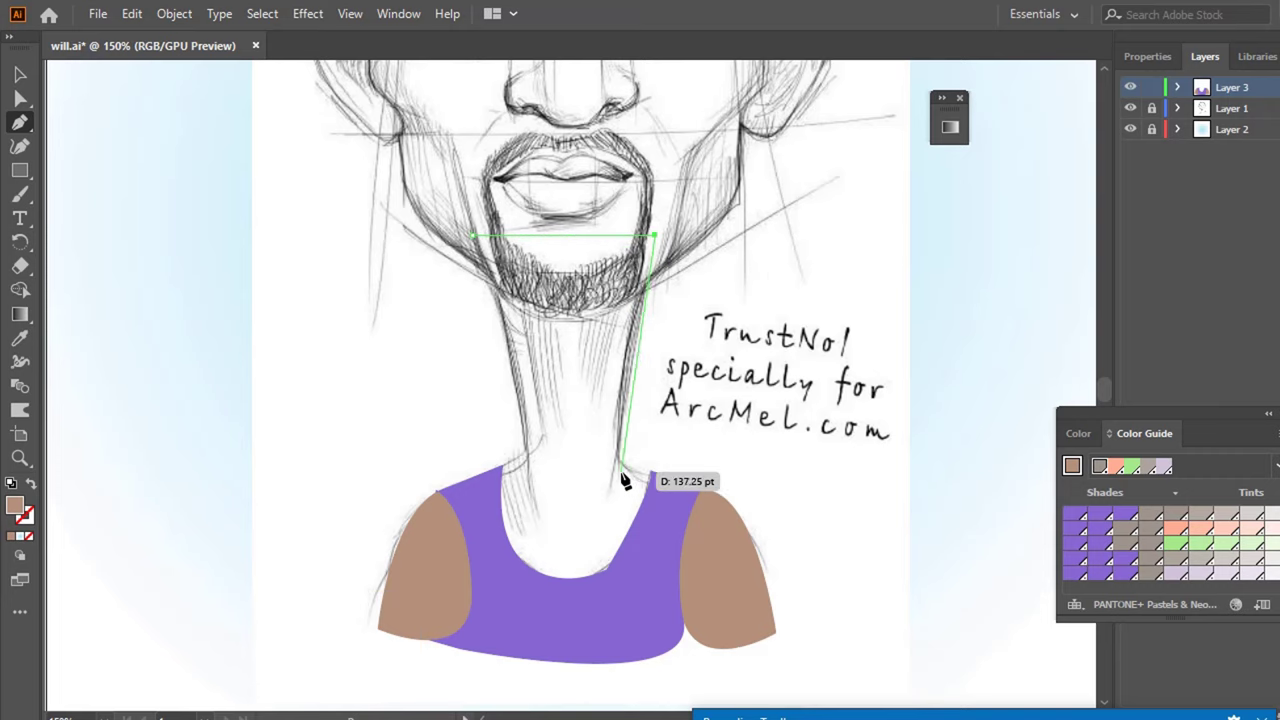
key(shift+x)
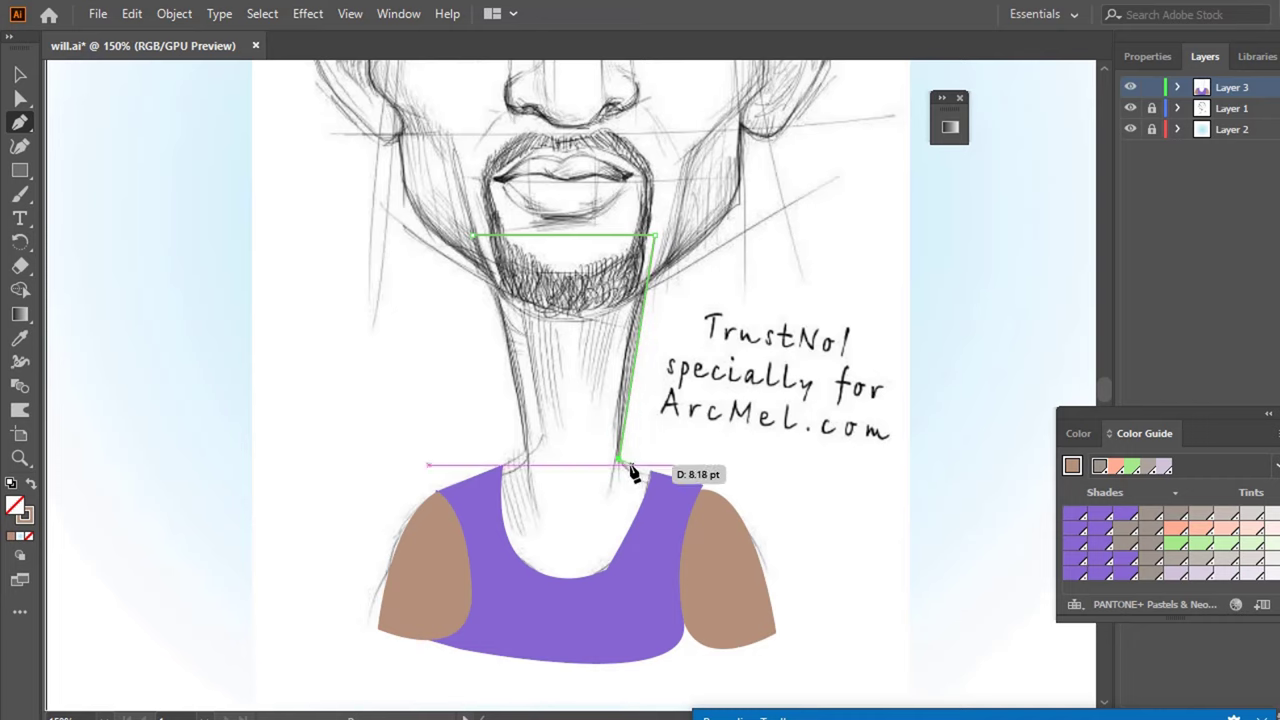
click(619, 462)
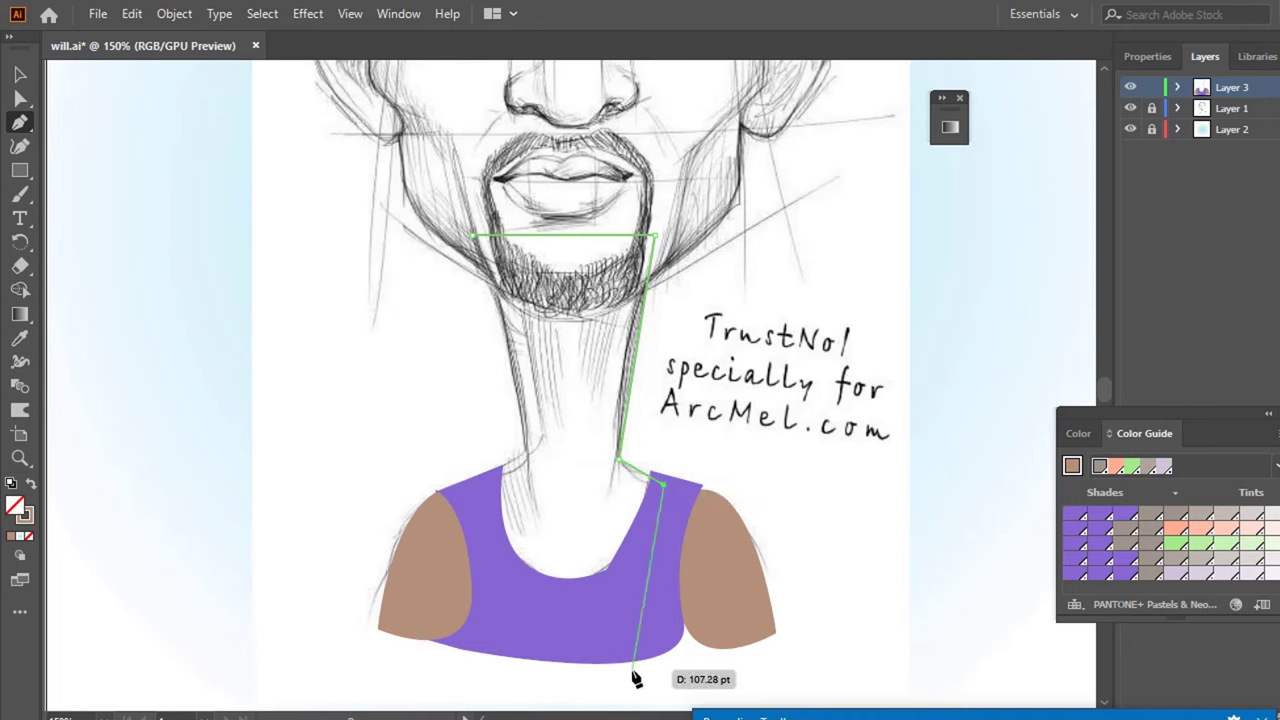
click(620, 628)
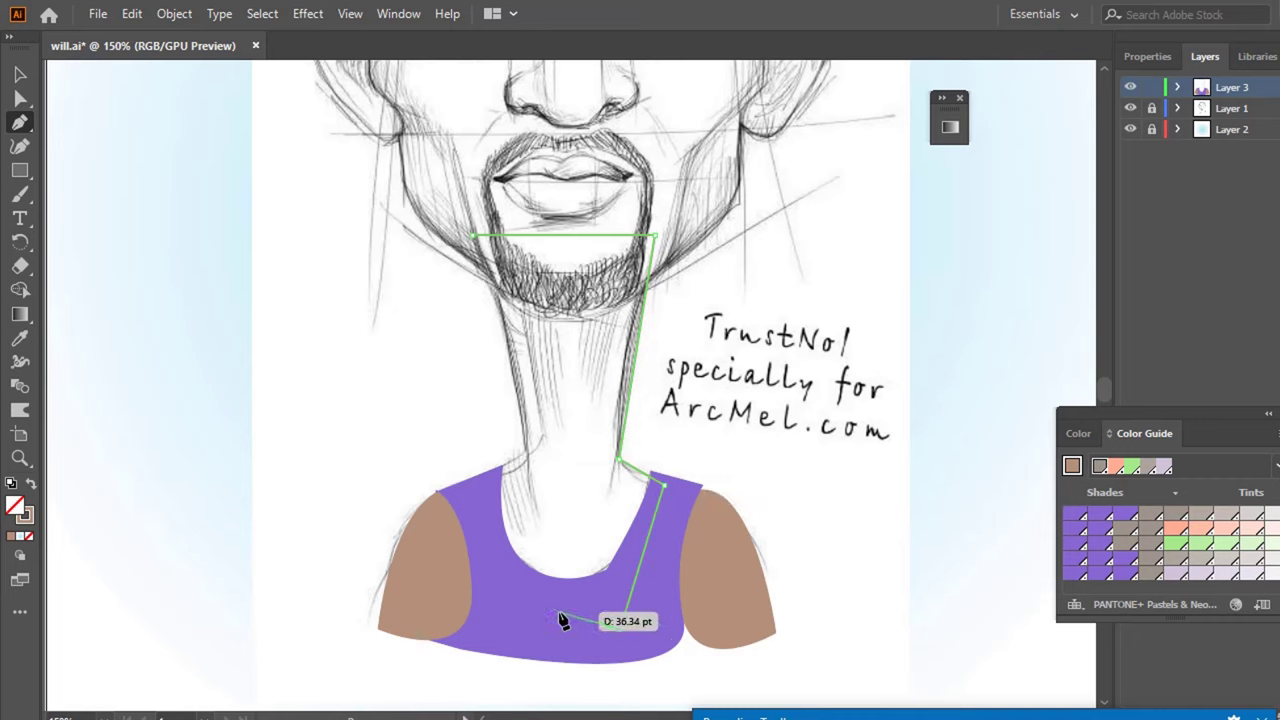
click(502, 601)
click(473, 485)
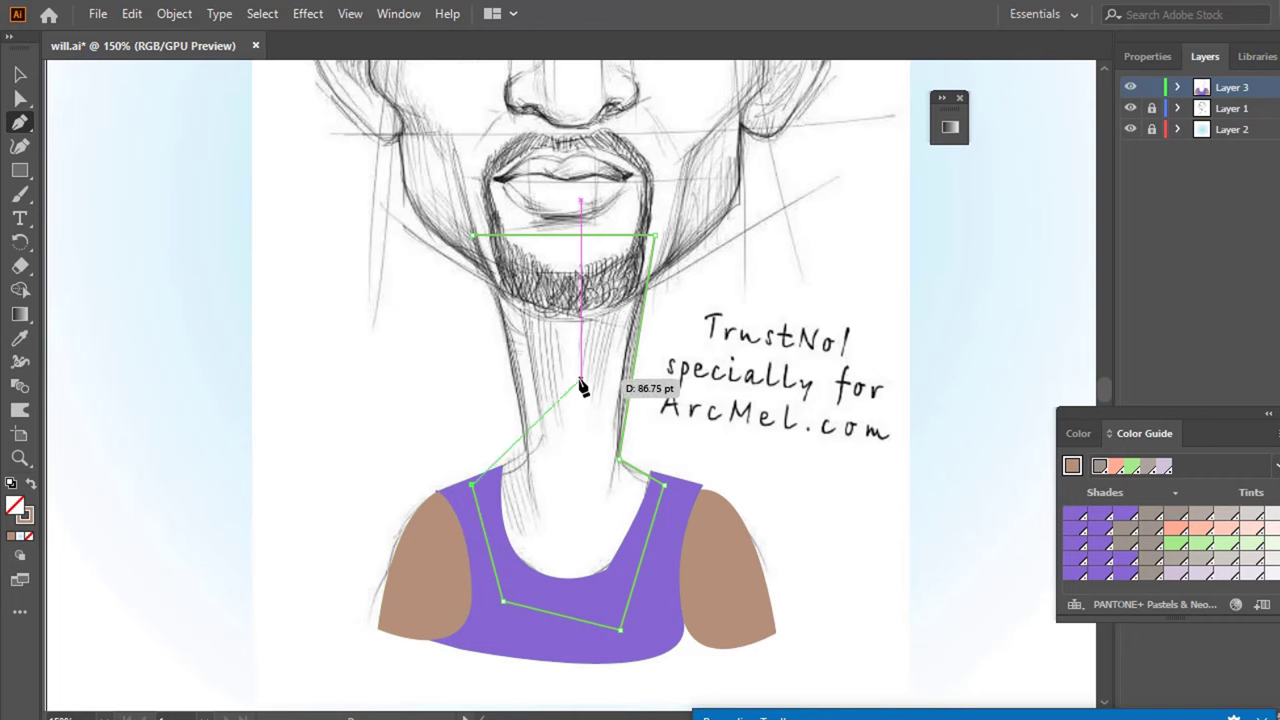
click(522, 455)
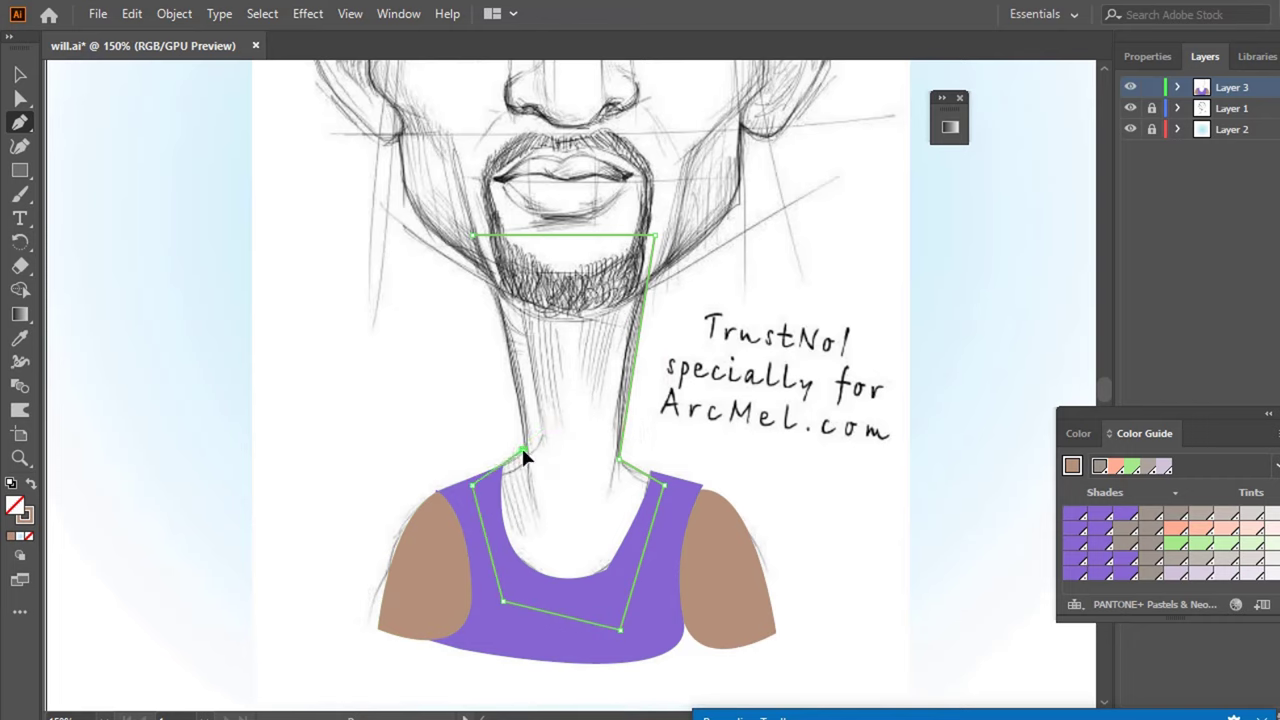
click(473, 238)
key(shift+x)
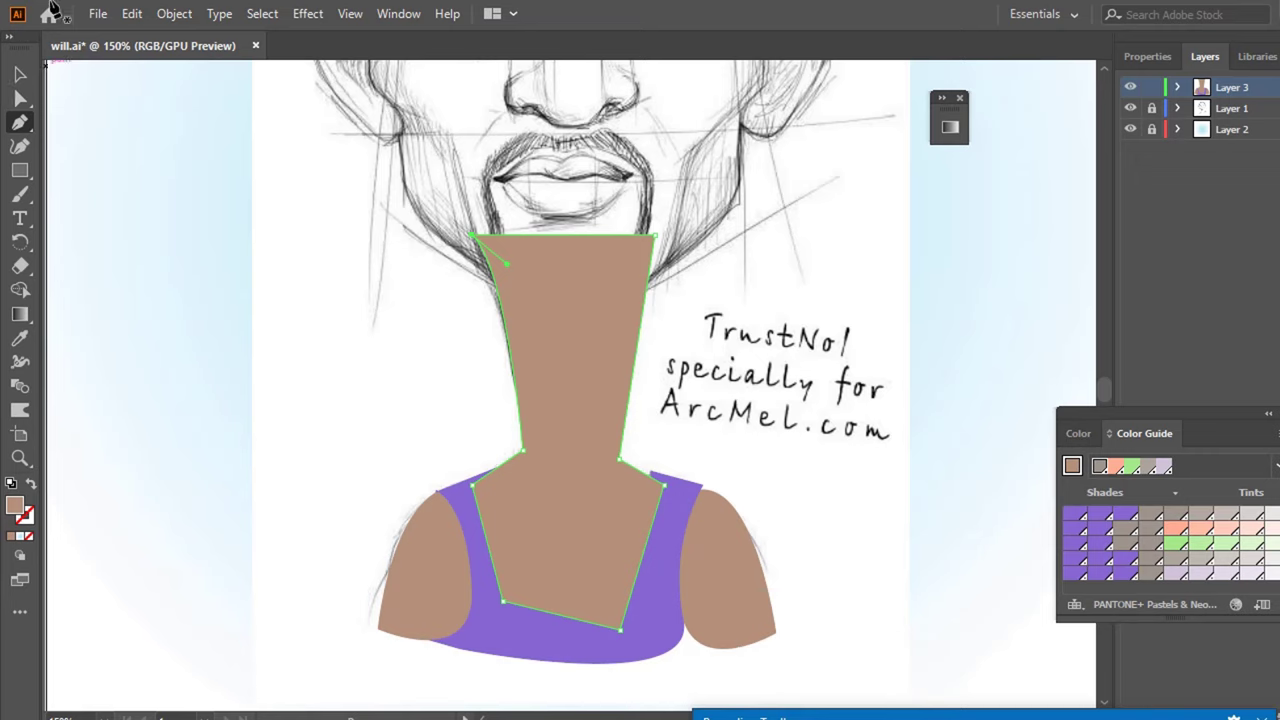
click(16, 77)
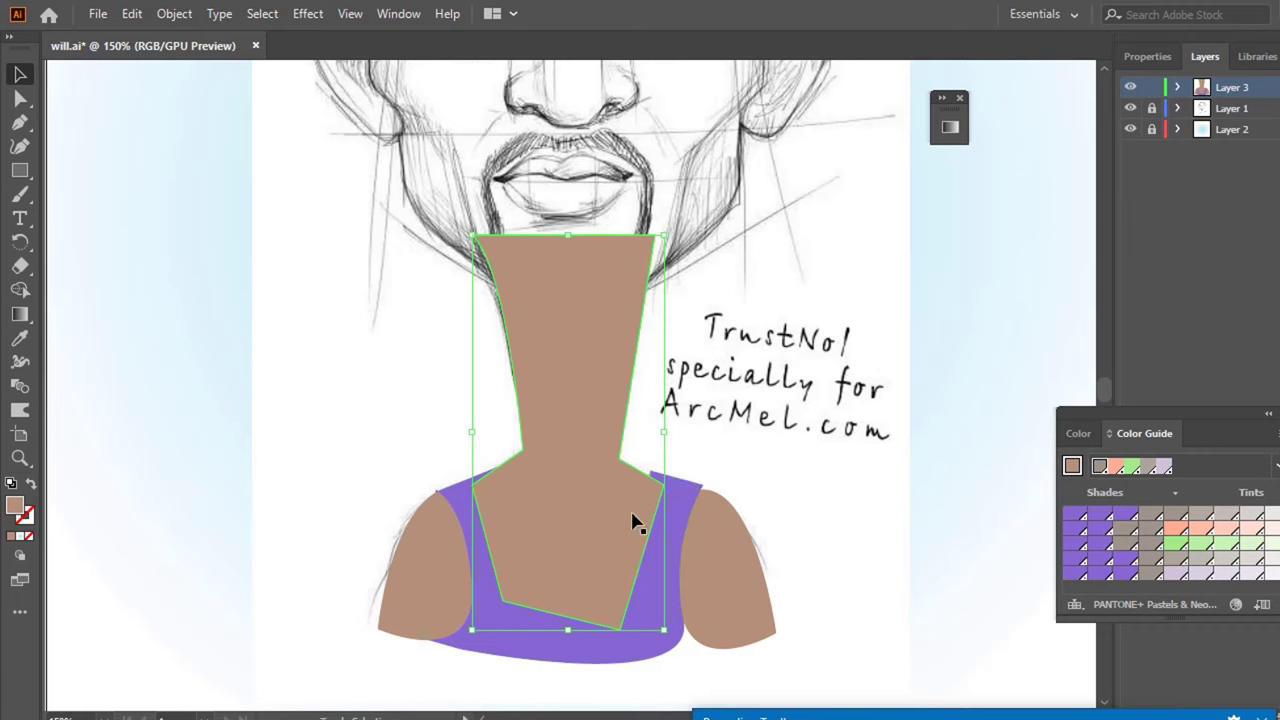
- Merge the shirt area into the neck with the Shape Builder, then recolour the tank top purple
shift+click(669, 511)
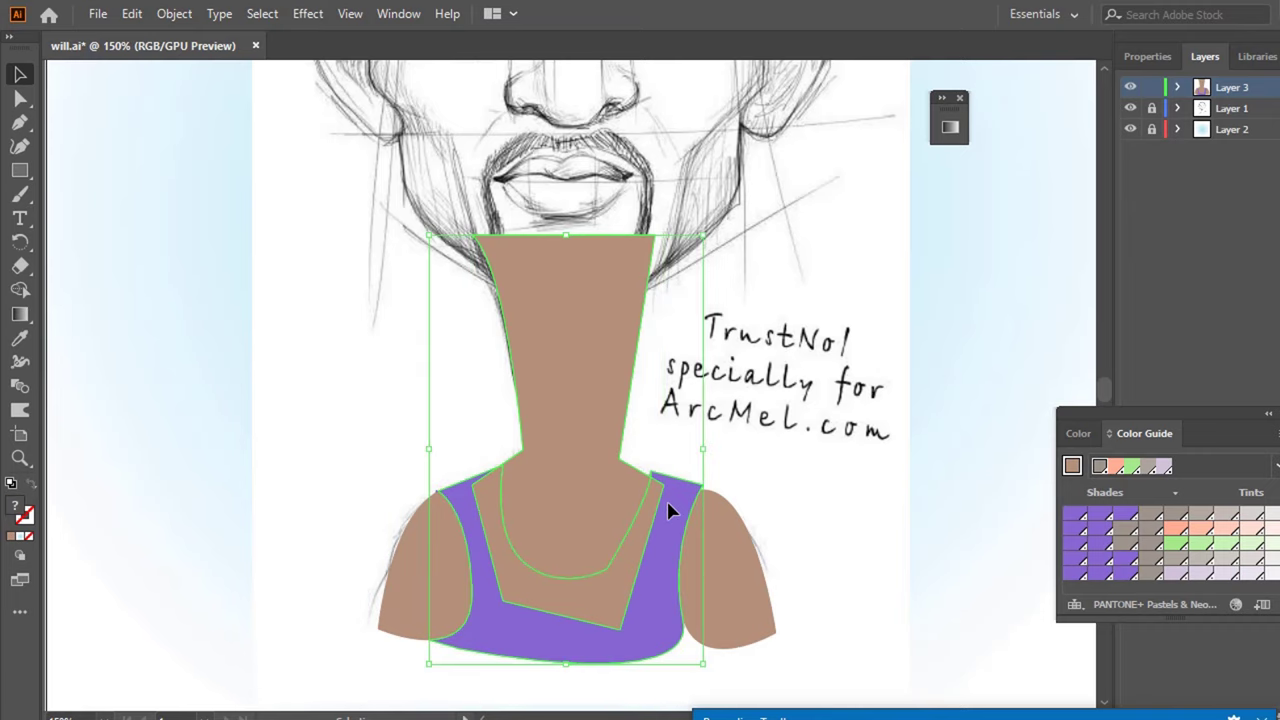
click(22, 291)
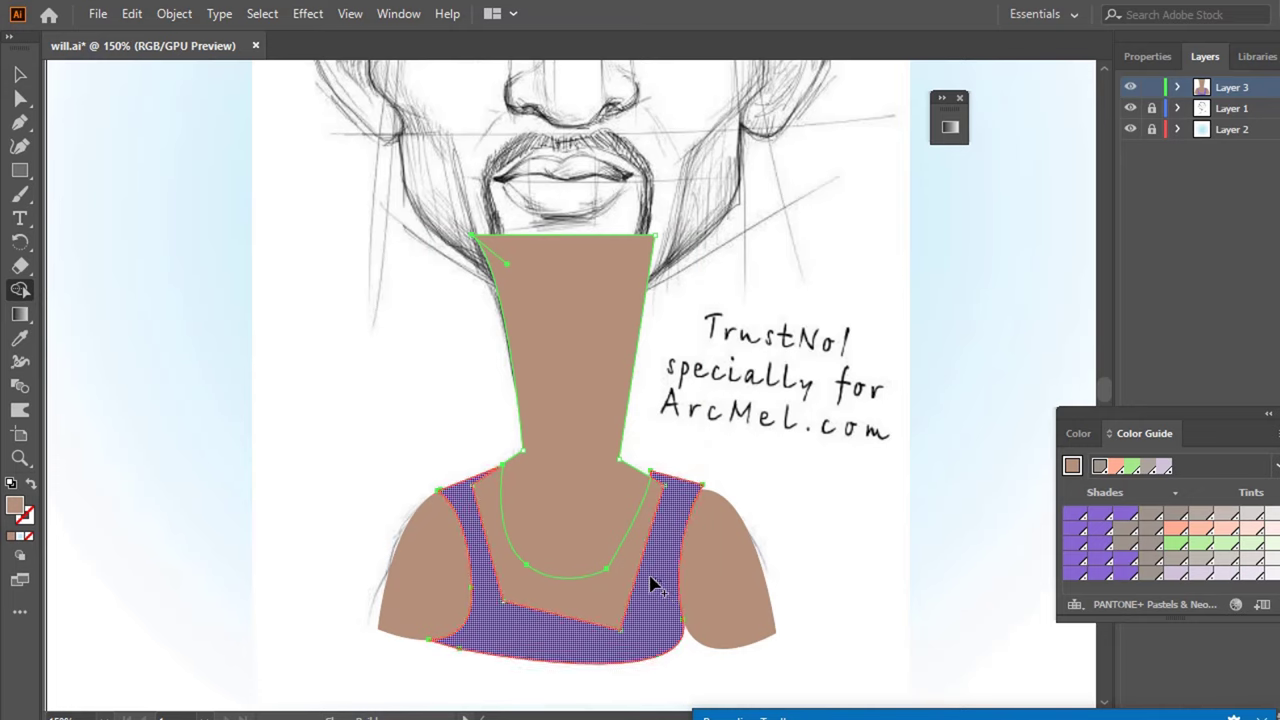
drag(650, 585, 623, 586)
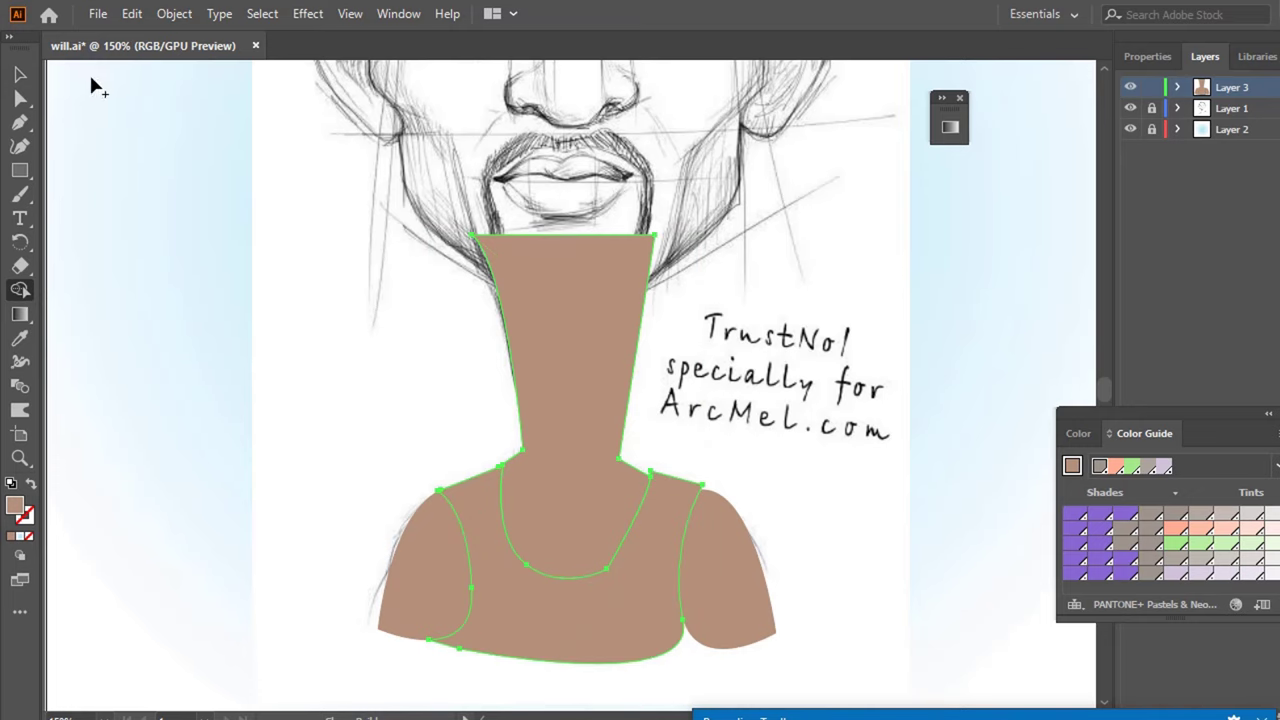
click(21, 76)
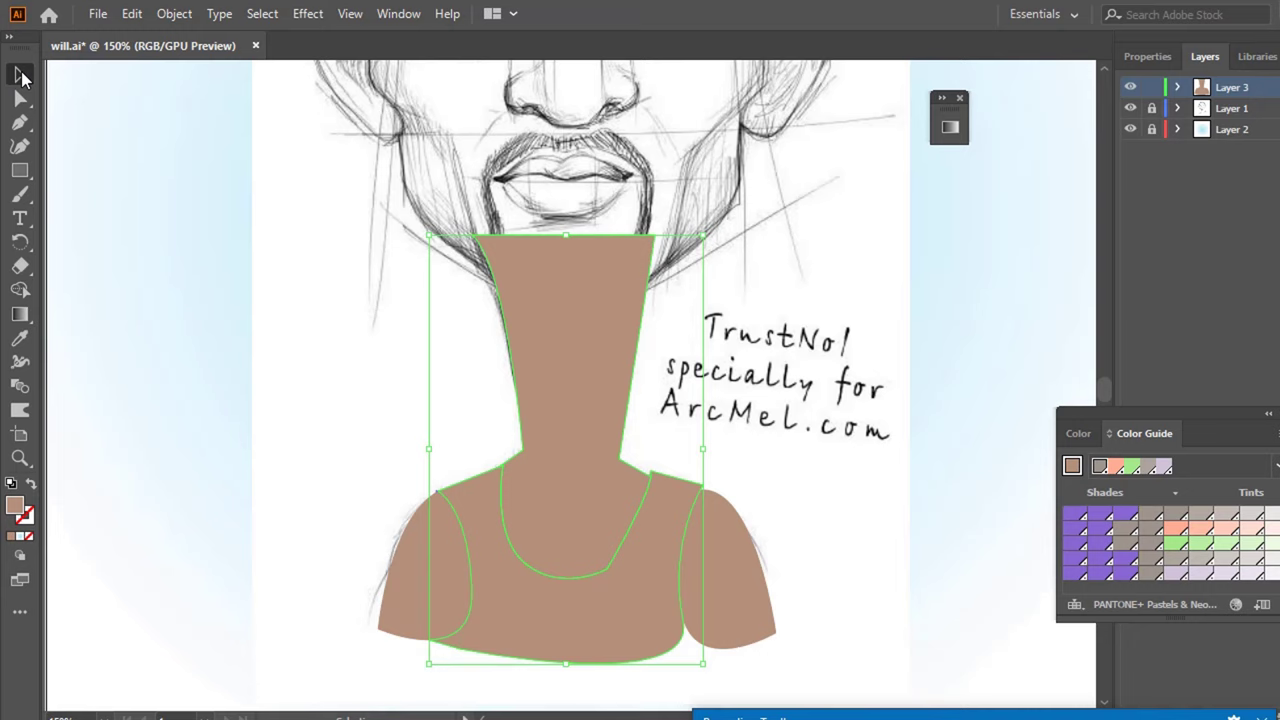
click(196, 155)
click(639, 577)
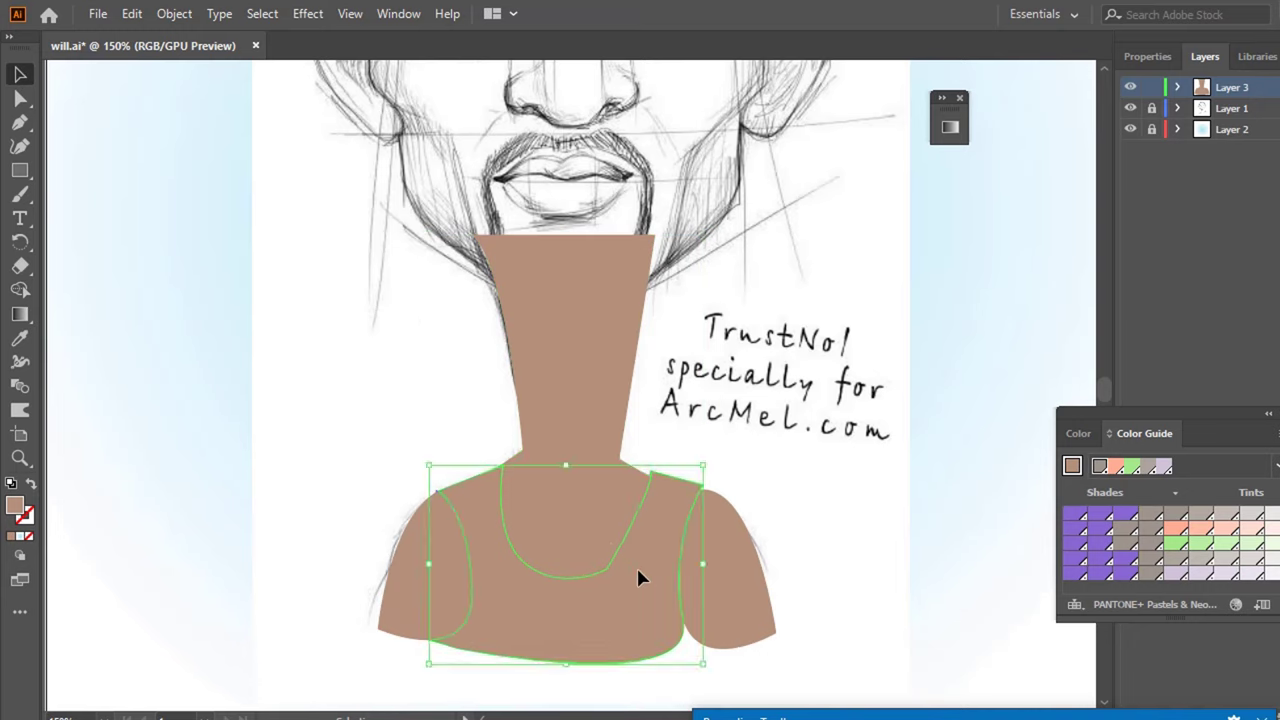
click(1097, 530)
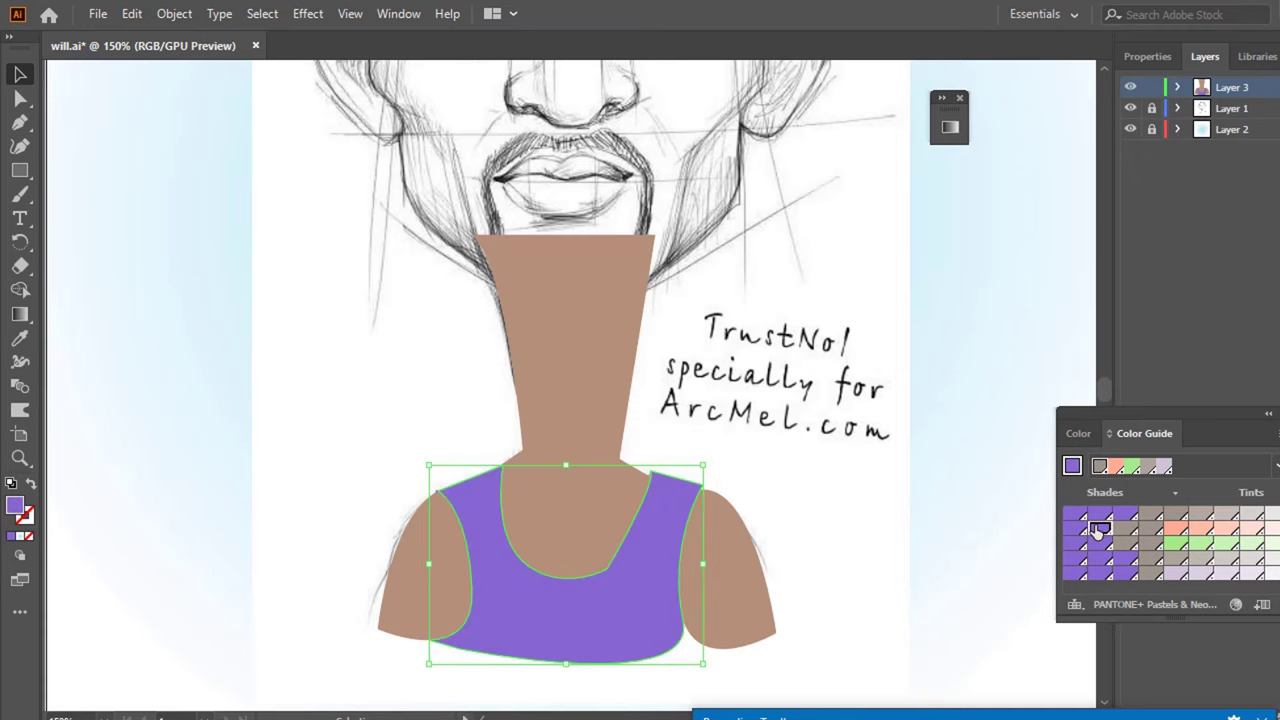
click(866, 527)
scroll(868, 524, up, 4)
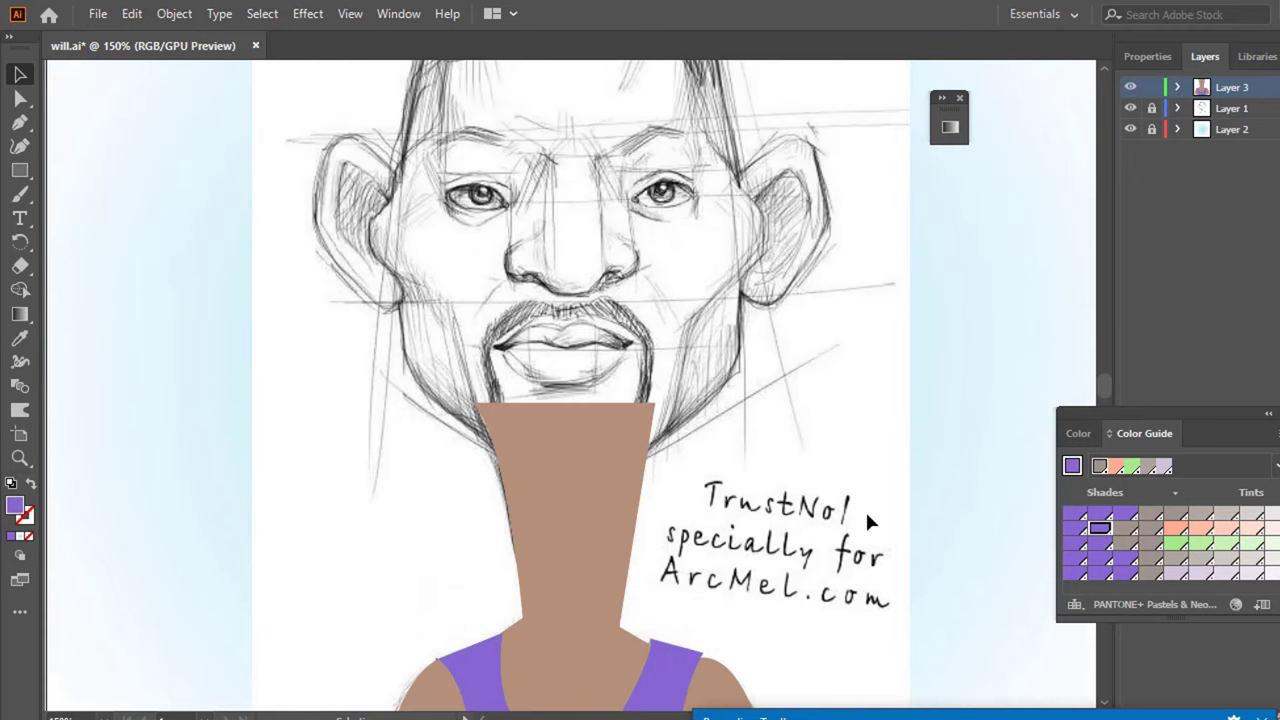
- Remove the neck's fill so the sketch shows through
click(603, 461)
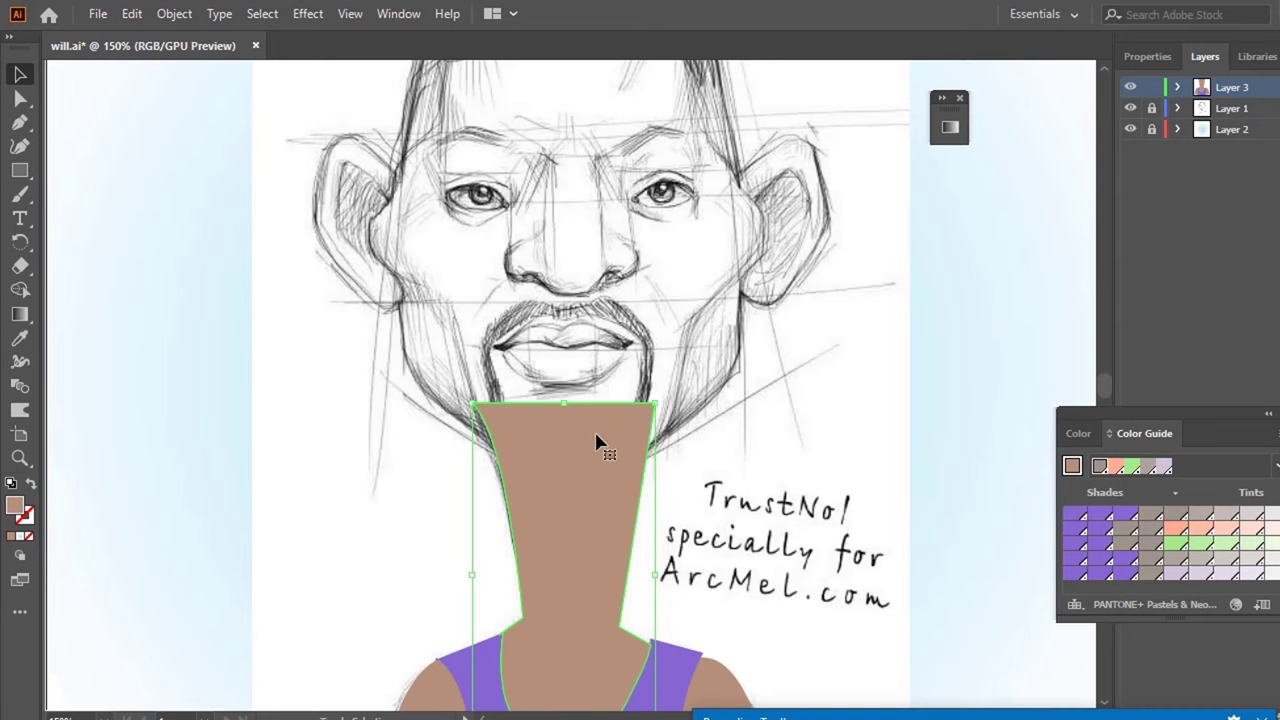
key(shift+x)
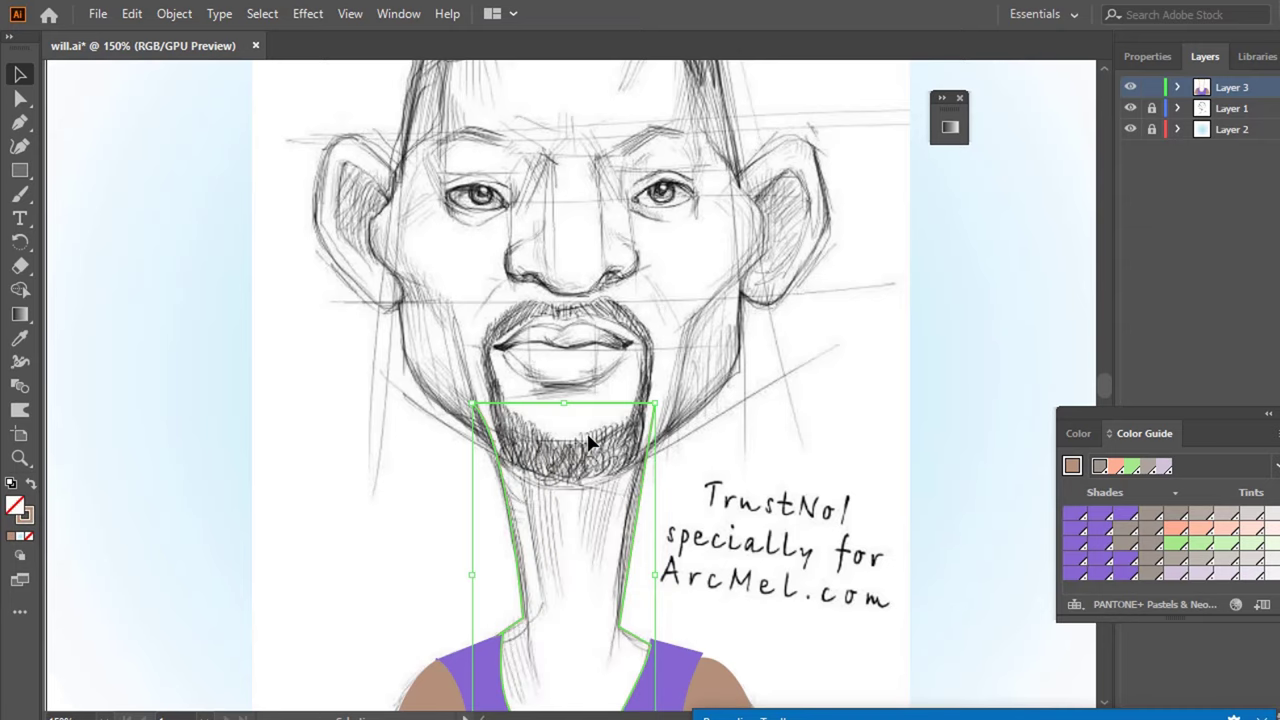
scroll(583, 441, up, 3)
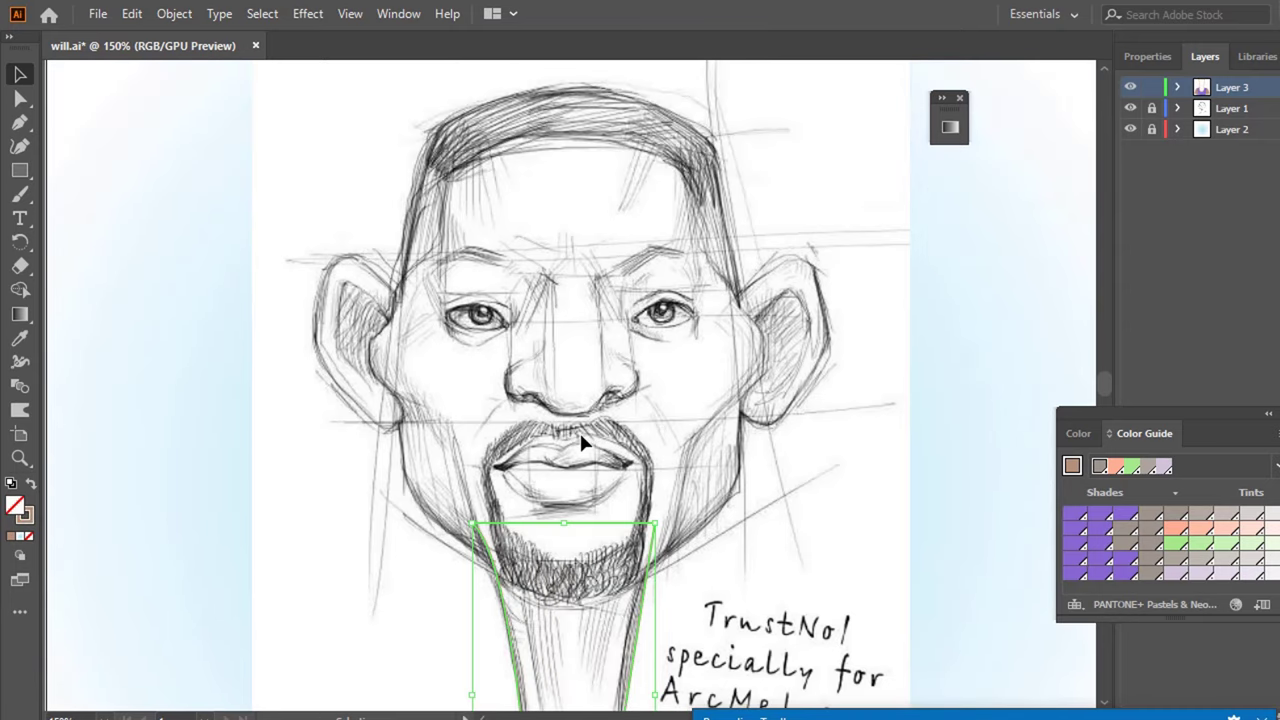
key(p)
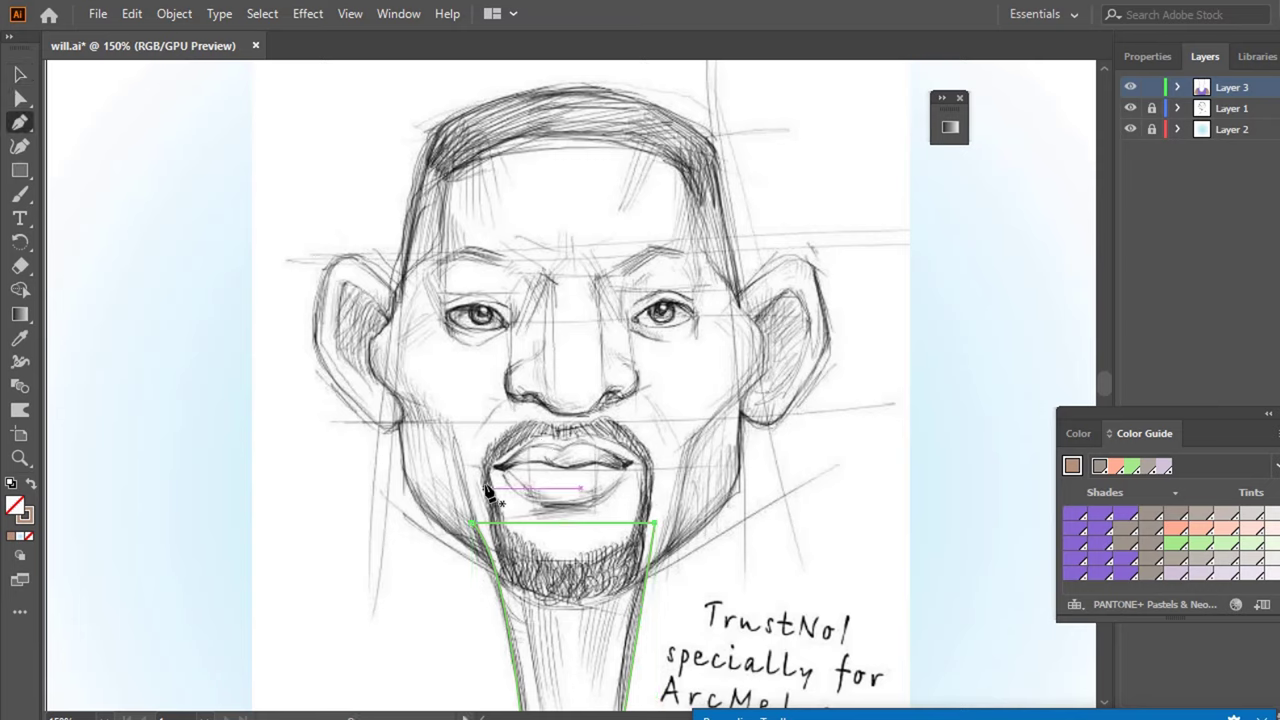
- Start the head outline along the jaw, from the left side past the chin to the right ear
click(421, 513)
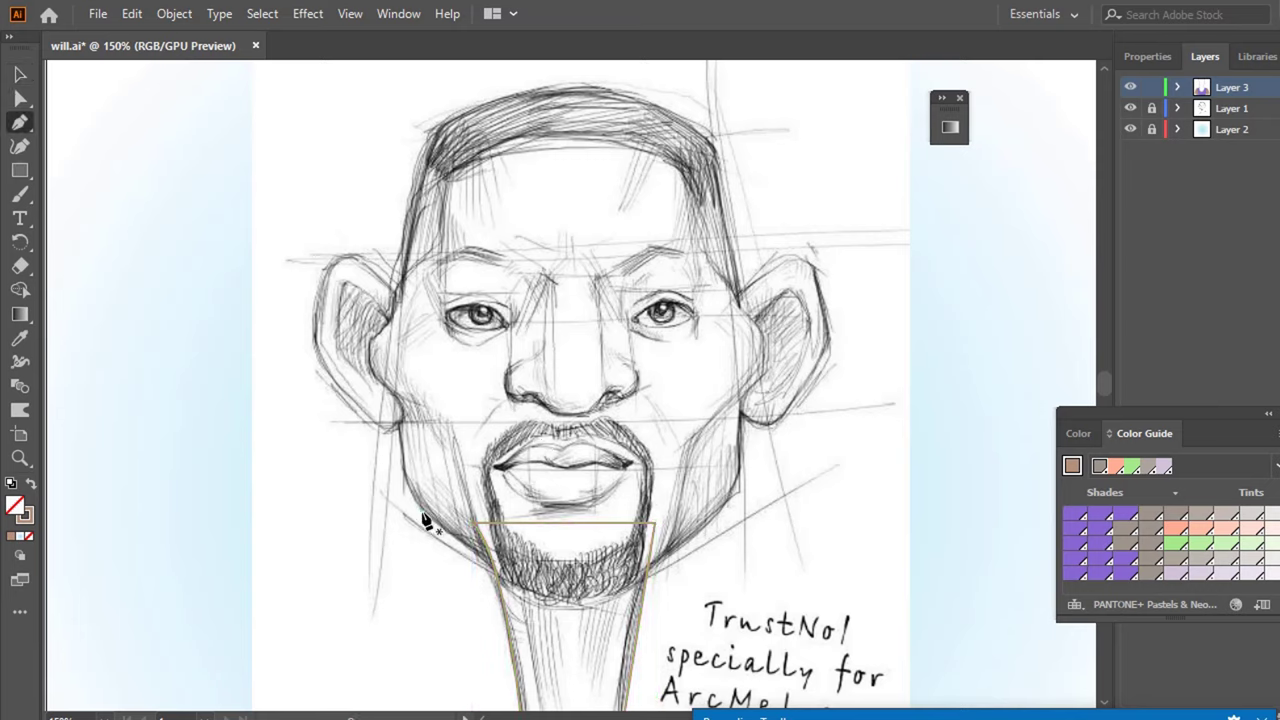
click(530, 597)
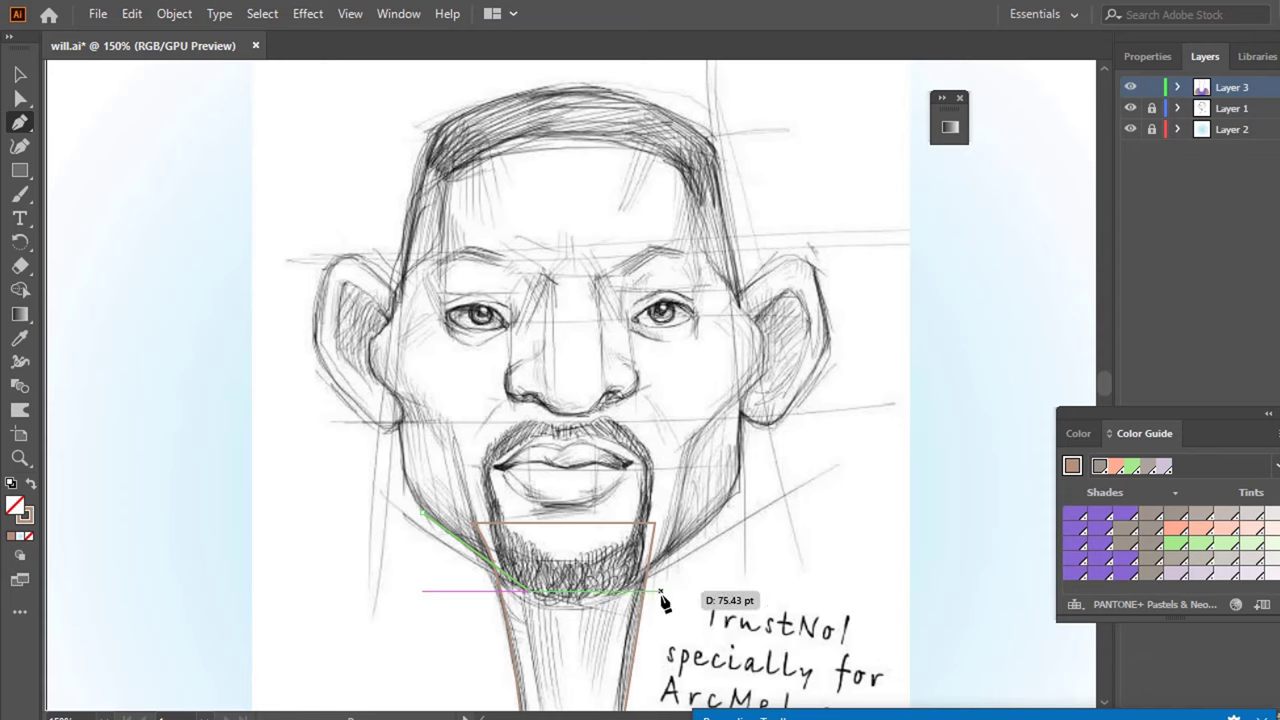
click(614, 599)
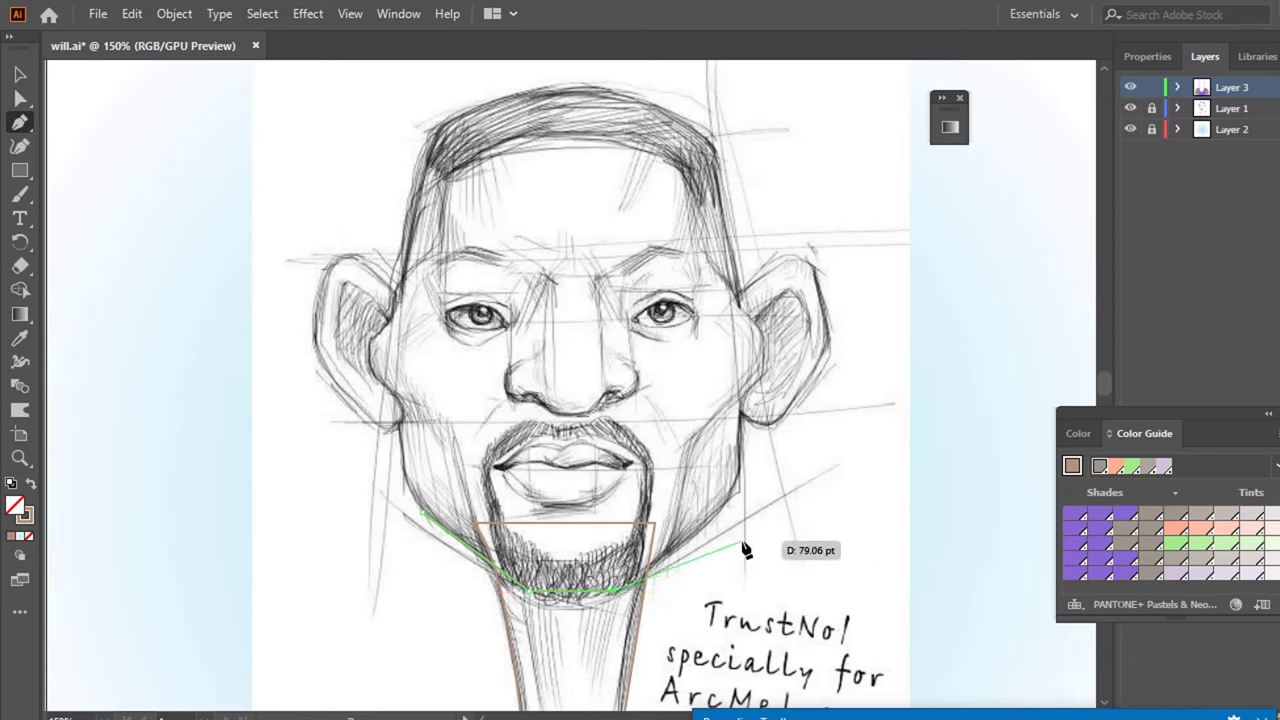
click(706, 537)
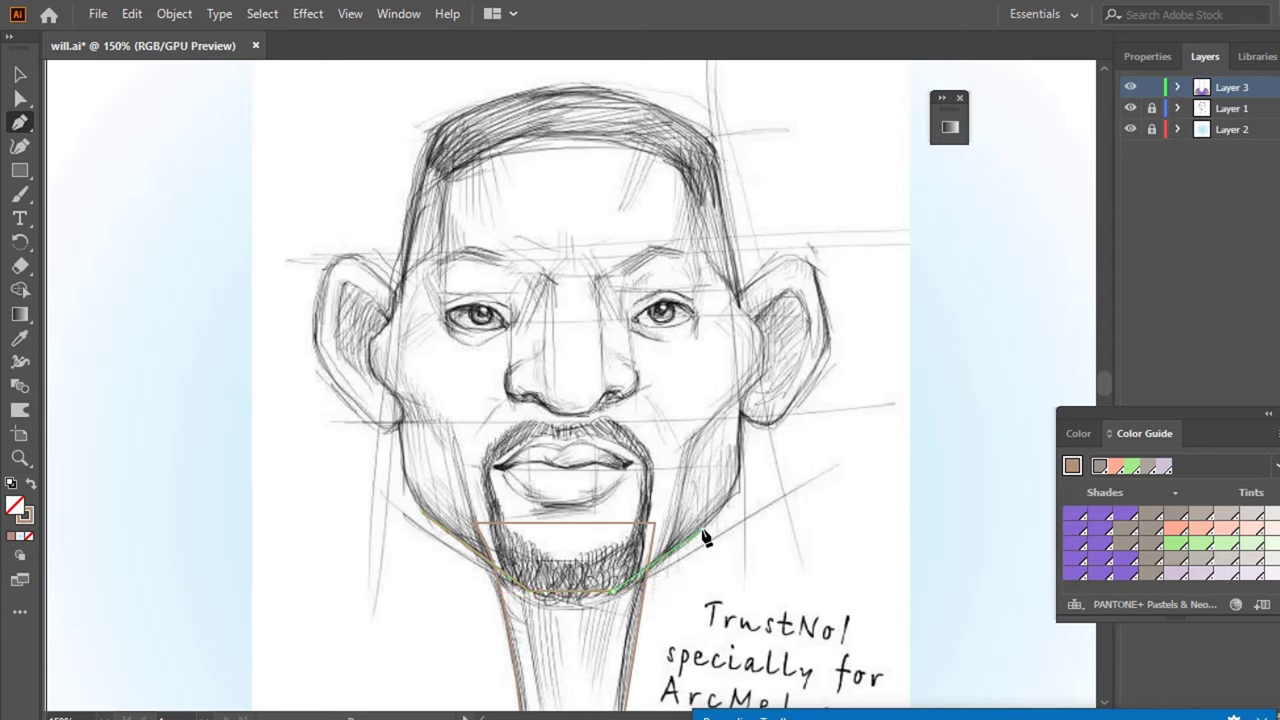
click(737, 490)
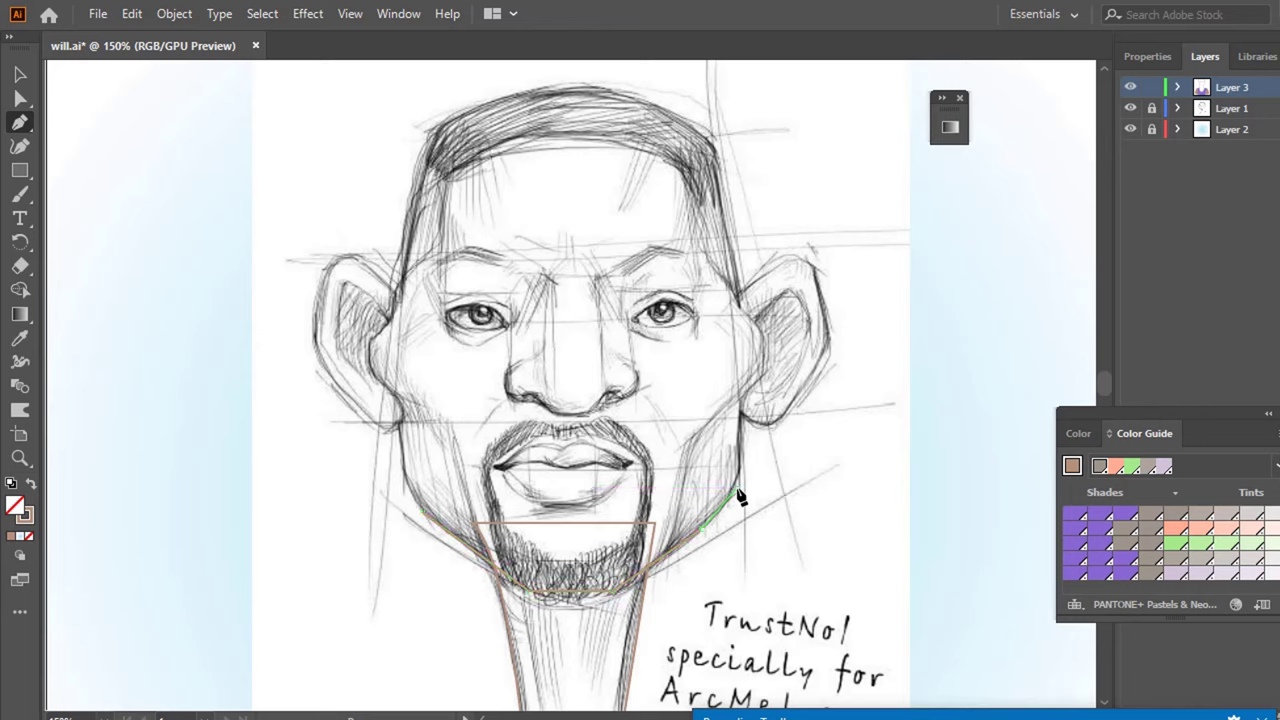
click(742, 414)
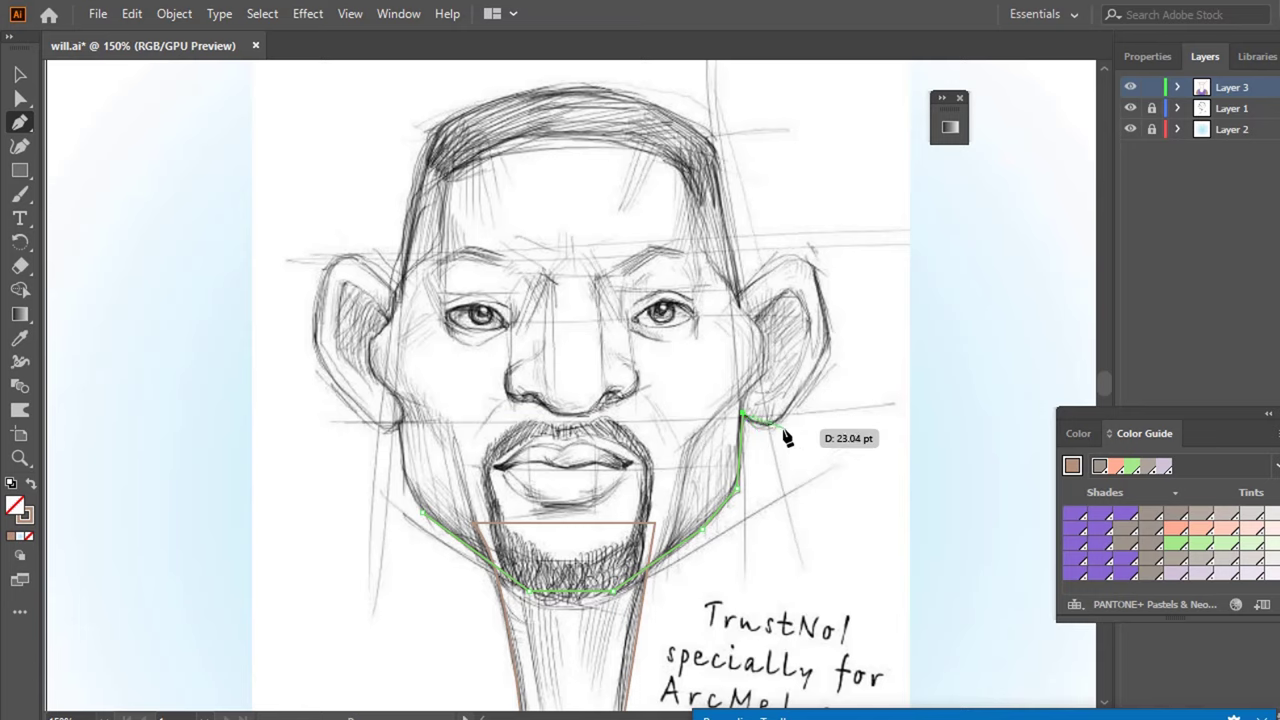
- Continue the outline around the right ear and across the top of the head, and save
click(765, 425)
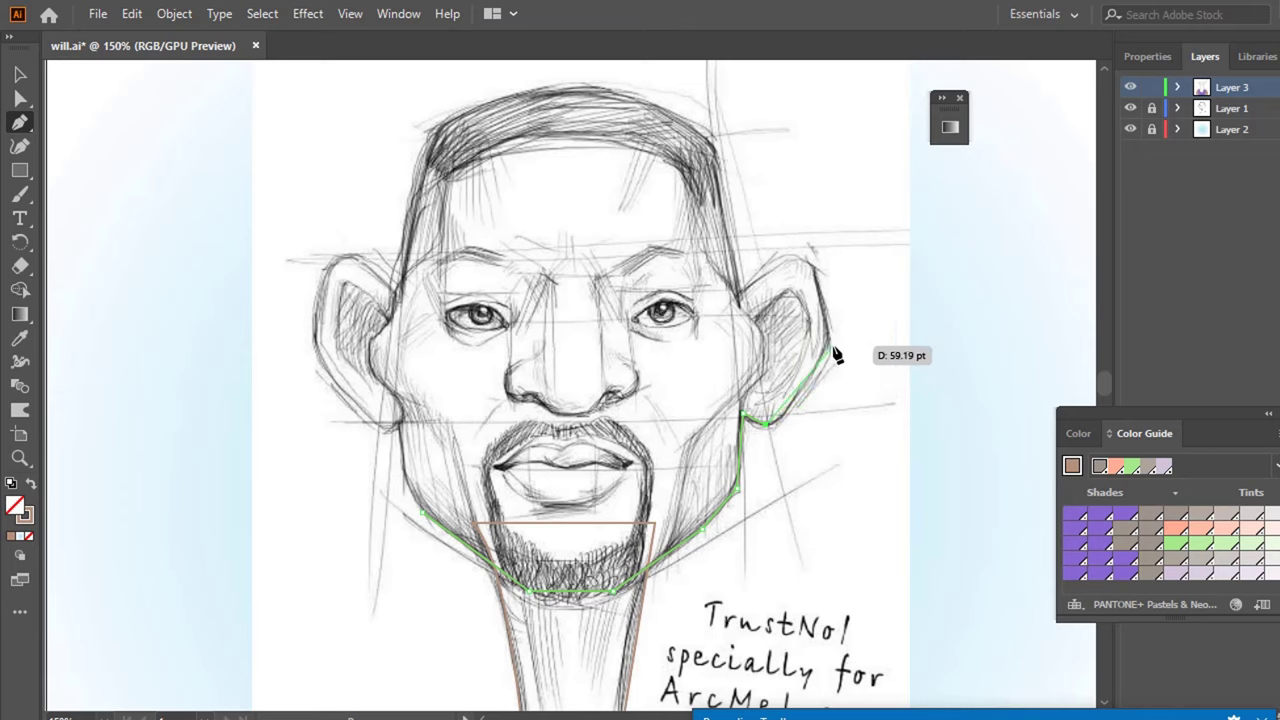
drag(829, 372, 838, 320)
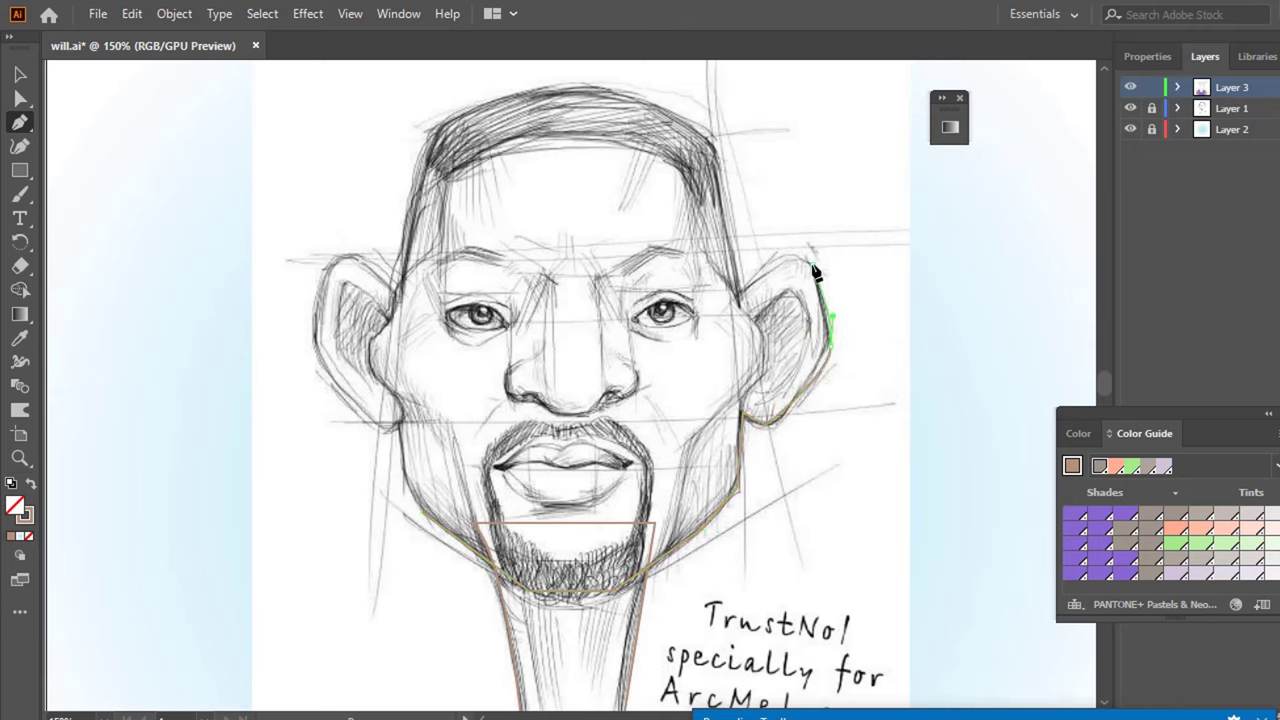
mouse_move(810, 262)
mouse_down()
mouse_move(790, 264)
mouse_move(745, 310)
mouse_move(712, 230)
mouse_up()
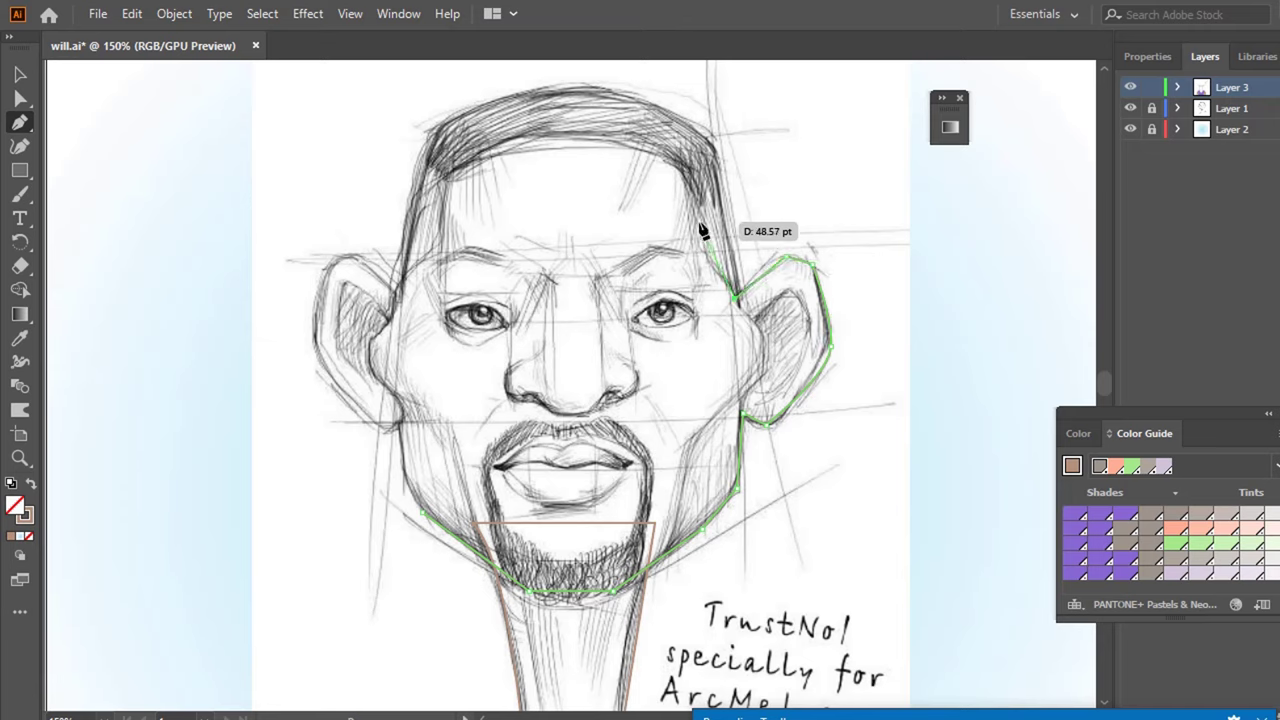
drag(678, 138, 680, 145)
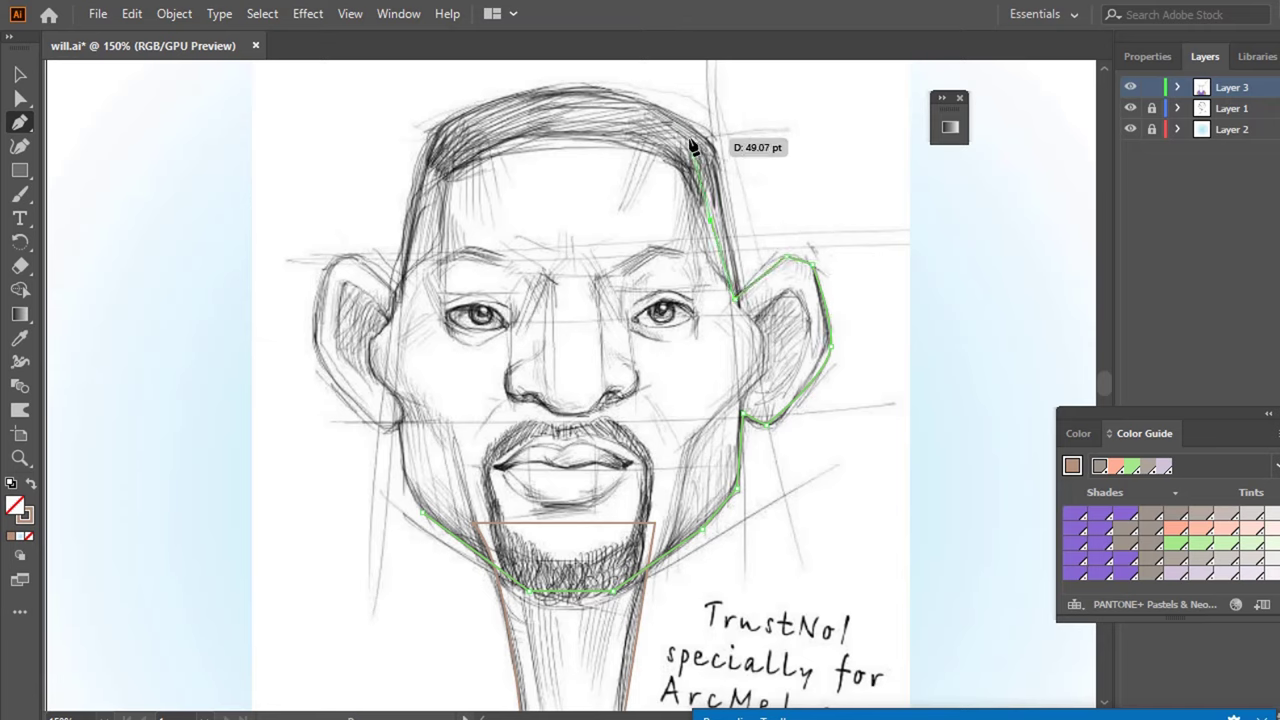
click(545, 126)
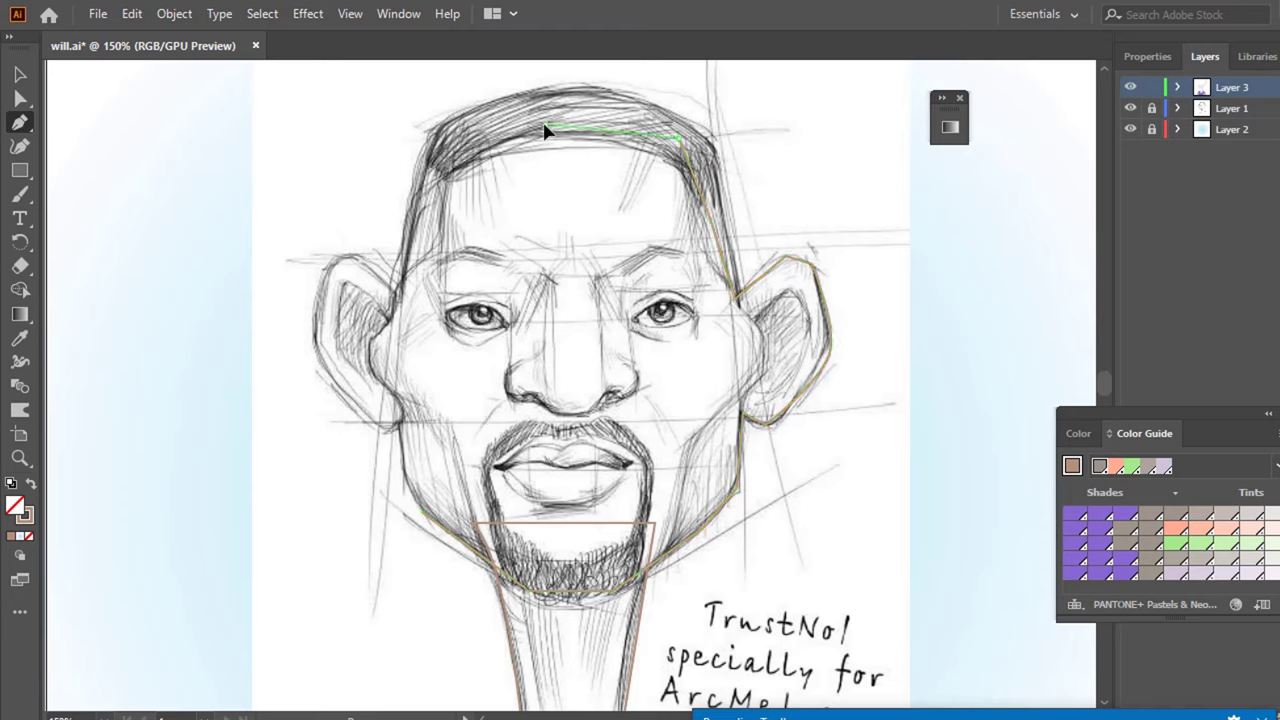
drag(444, 157, 445, 162)
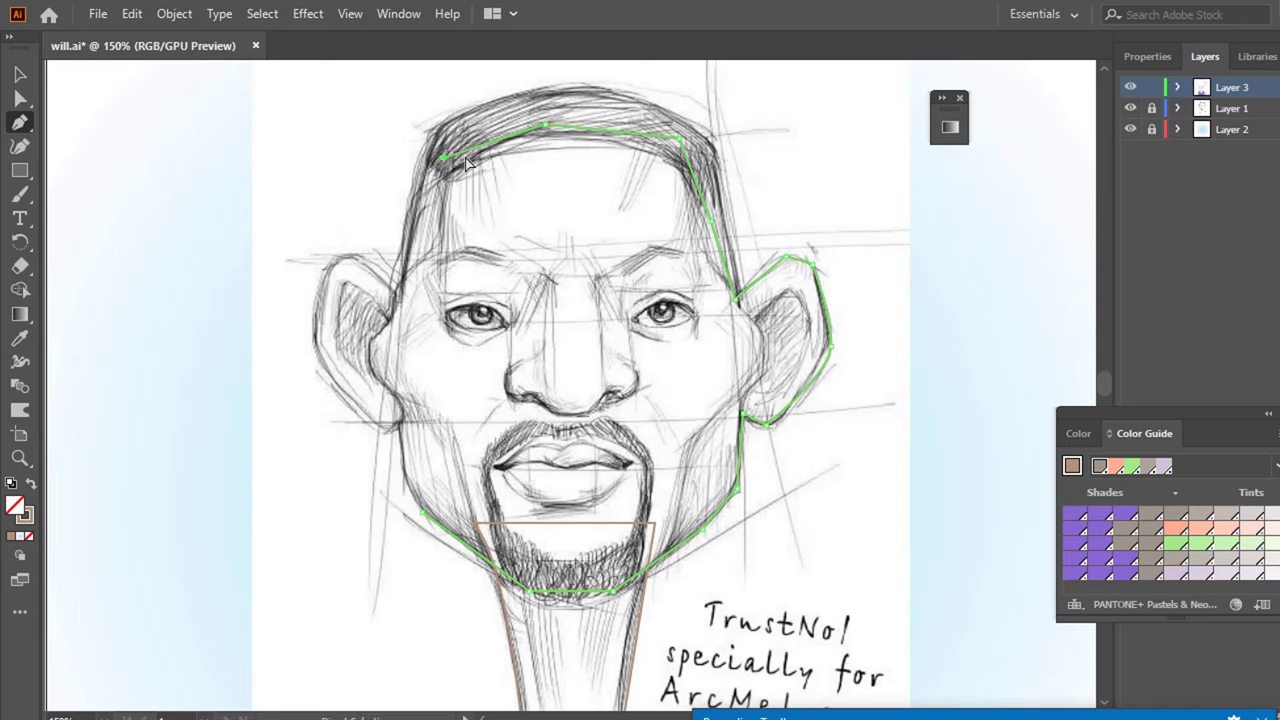
key(ctrl+s)
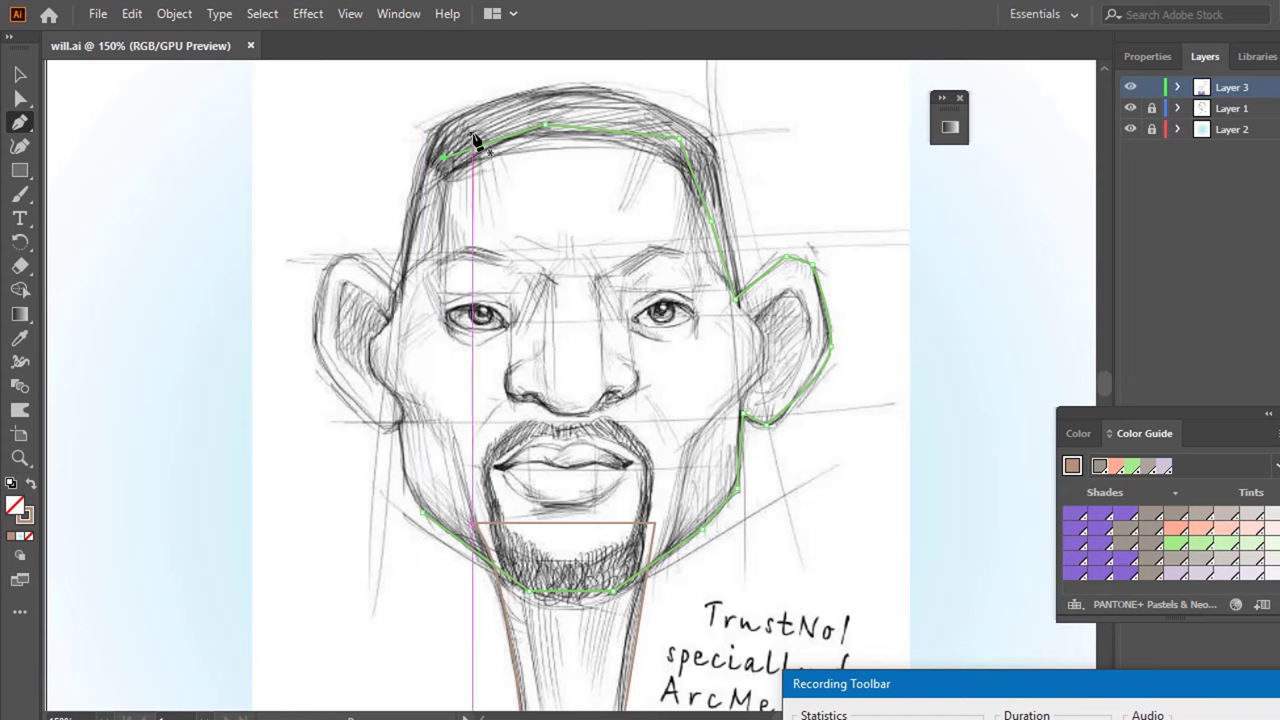
- Finish the outline down the left forehead, around the left ear and jaw, and fill it brown
drag(439, 174, 462, 162)
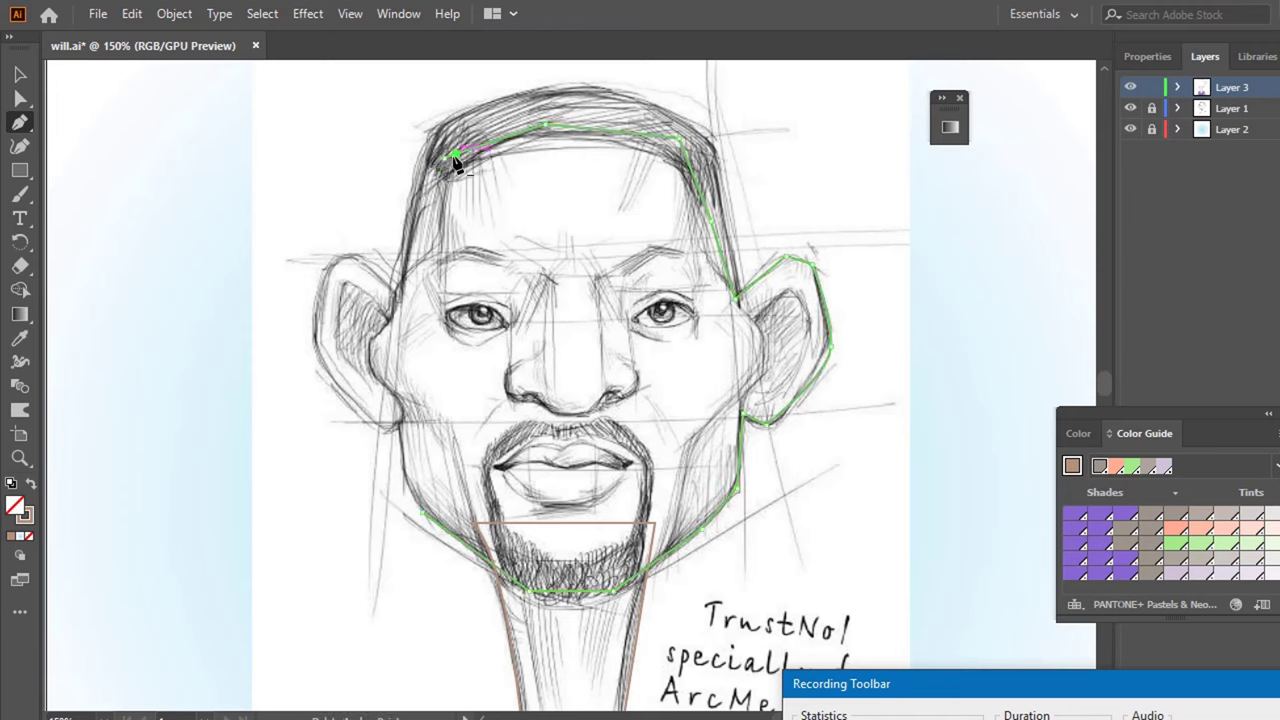
drag(446, 165, 420, 197)
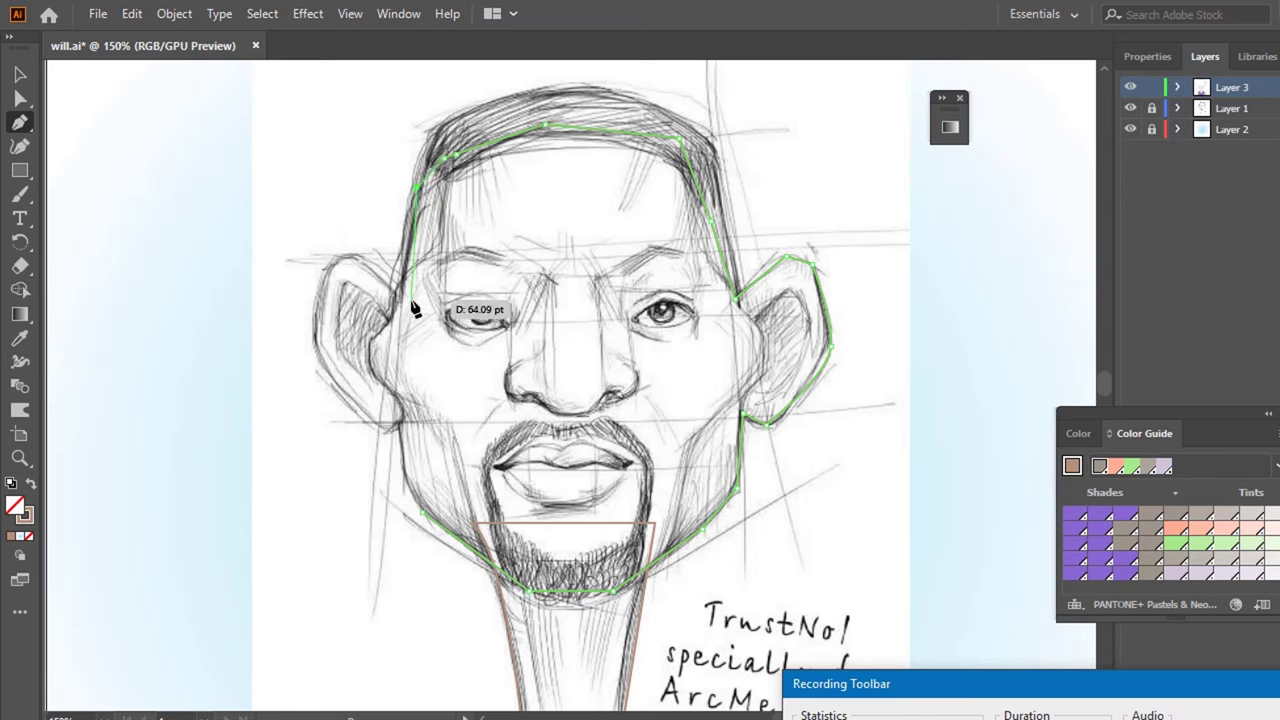
mouse_move(420, 197)
mouse_down()
mouse_move(401, 307)
mouse_move(403, 288)
mouse_move(352, 259)
mouse_move(323, 272)
mouse_move(316, 363)
mouse_up()
key(Escape)
click(324, 265)
mouse_move(382, 427)
mouse_down()
mouse_move(388, 446)
mouse_move(408, 438)
mouse_move(423, 508)
mouse_move(400, 486)
mouse_move(445, 537)
mouse_move(430, 523)
mouse_up()
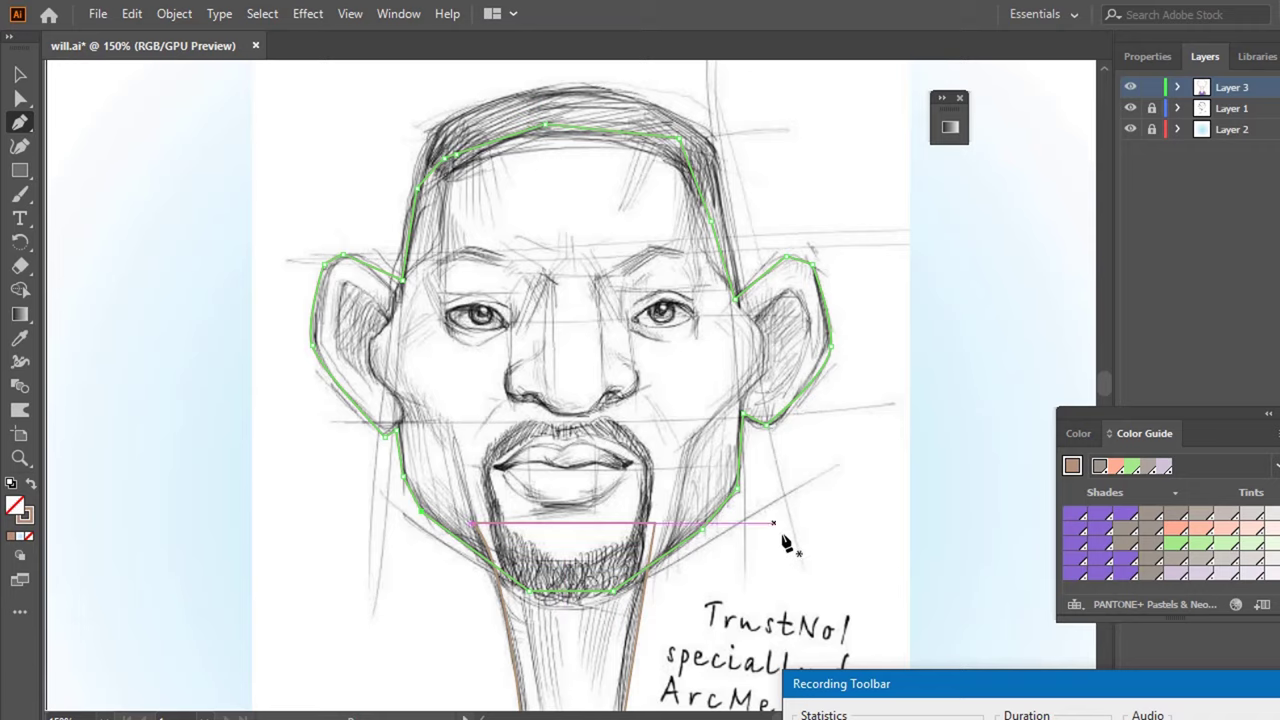
key(shift+x)
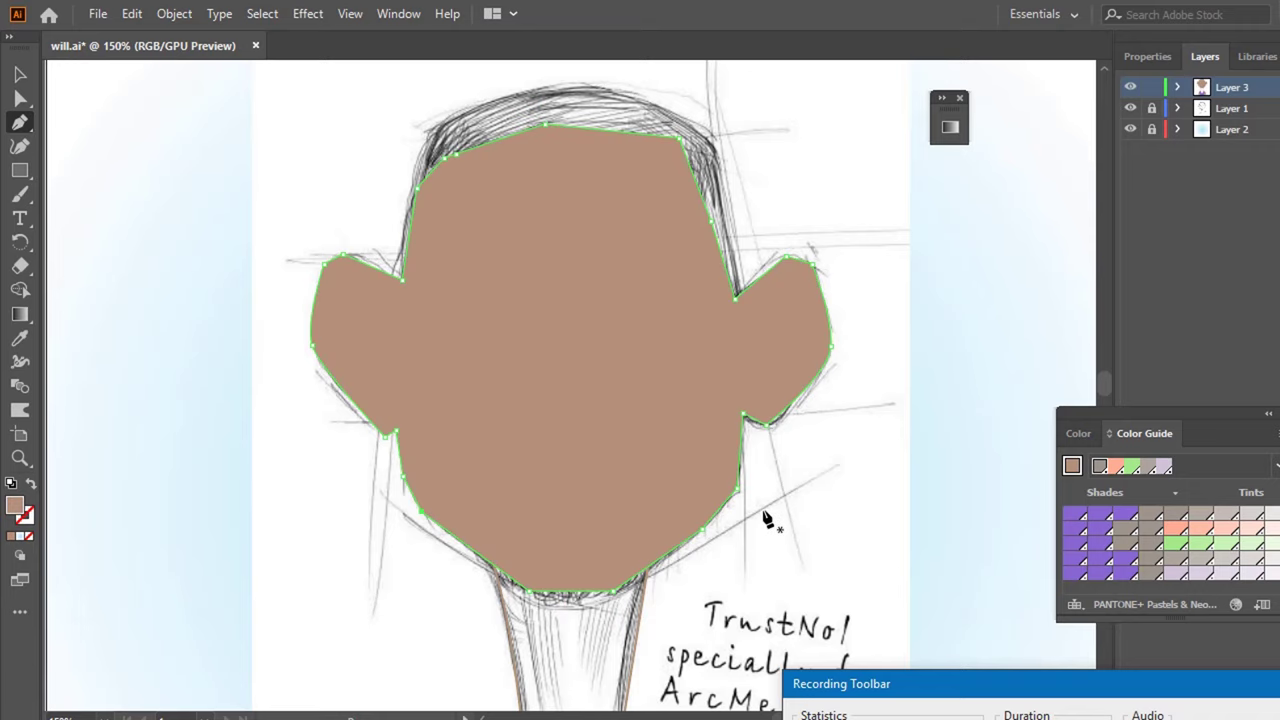
- Zoom out and swap the neck's stroke and fill so it becomes solid brown
key(ctrl+minus)
key(ctrl+minus)
key(ctrl+minus)
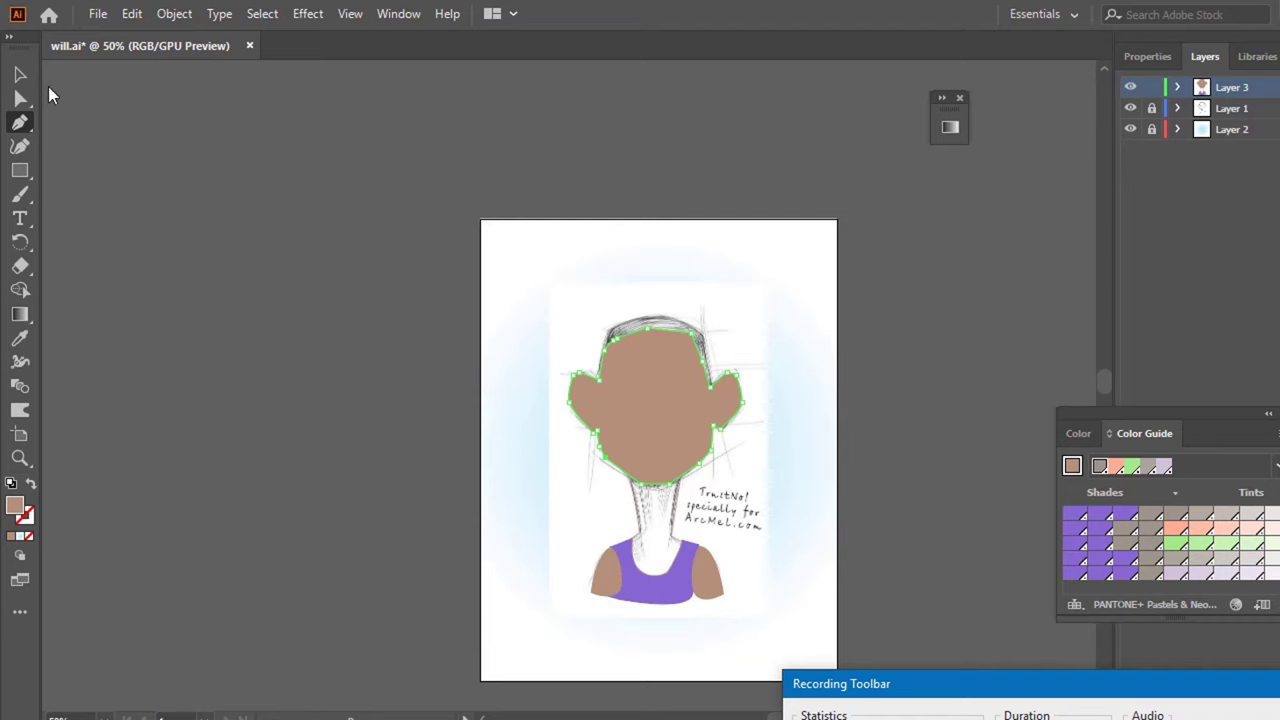
click(20, 78)
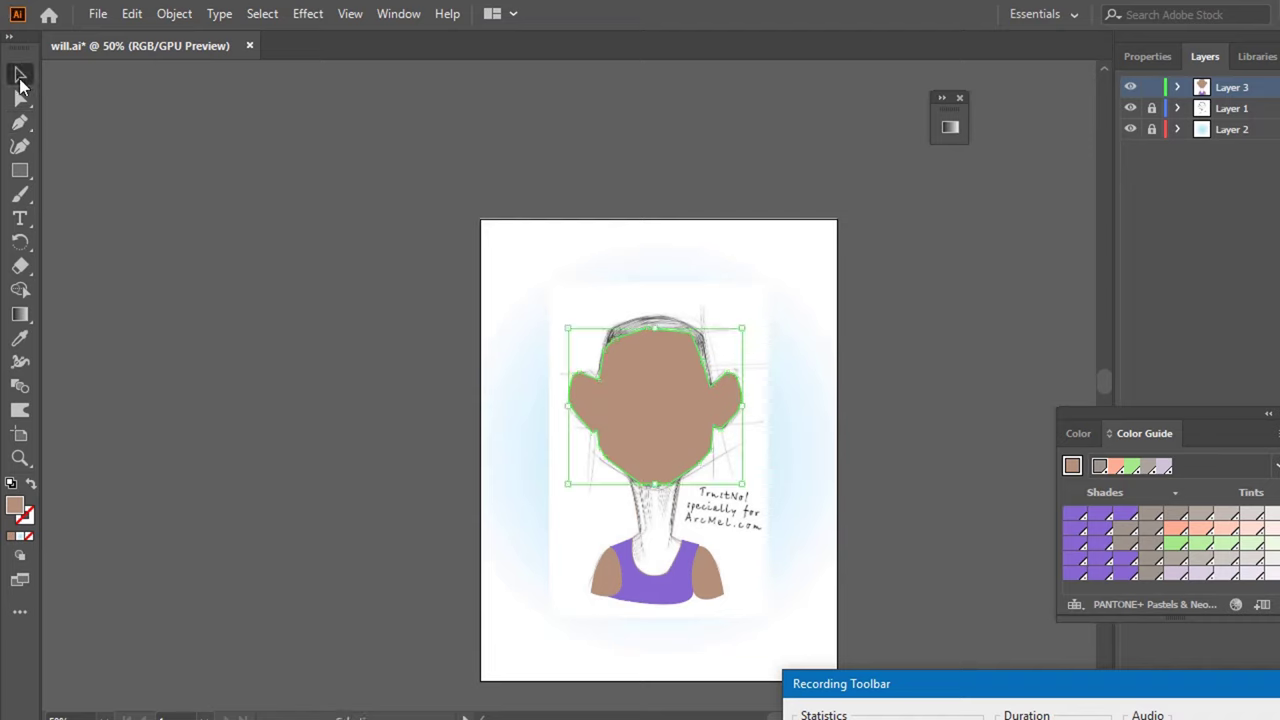
click(672, 520)
key(shift+x)
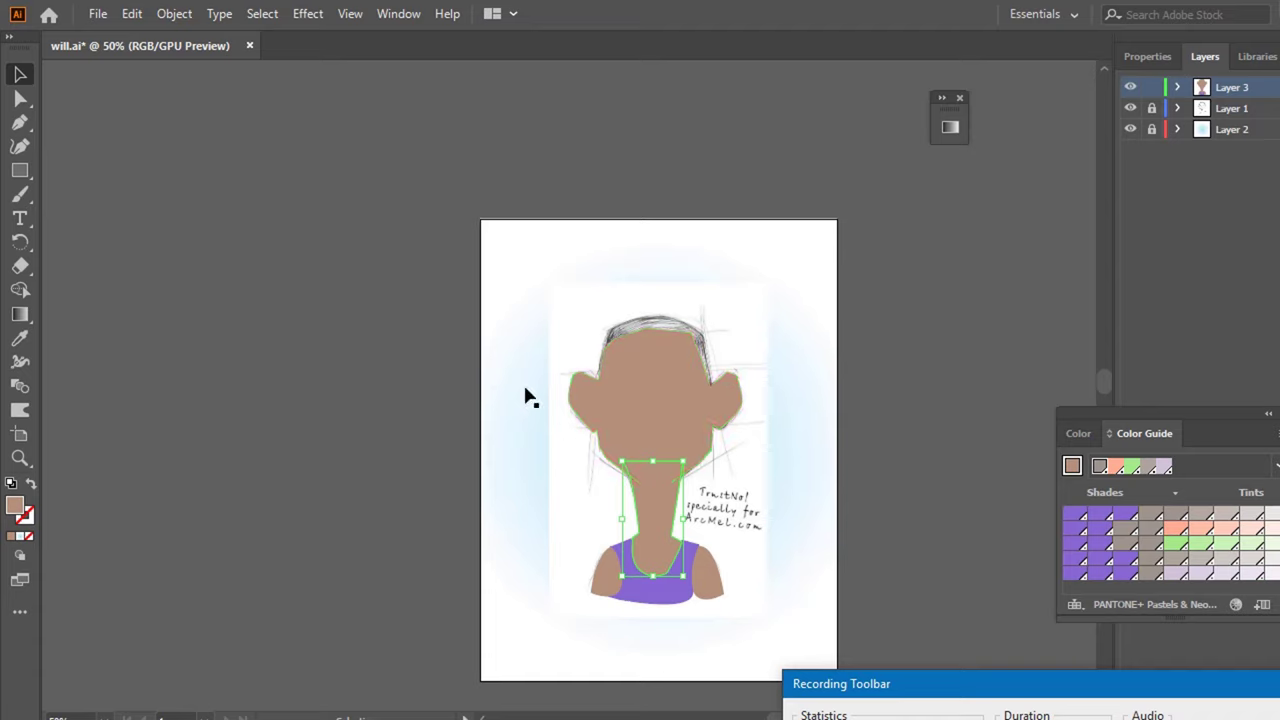
click(22, 176)
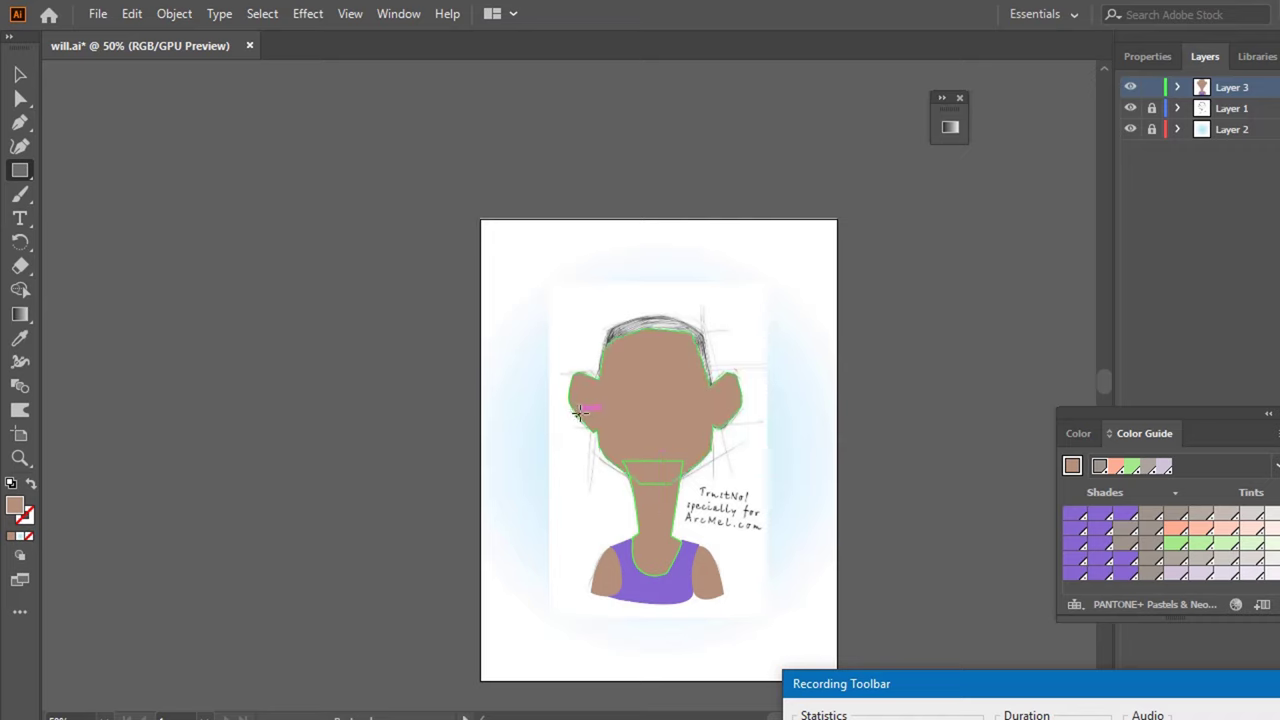
- Draw a rectangle over the lower face and round its corners to about 77 pt into a jaw shape
drag(578, 417, 716, 504)
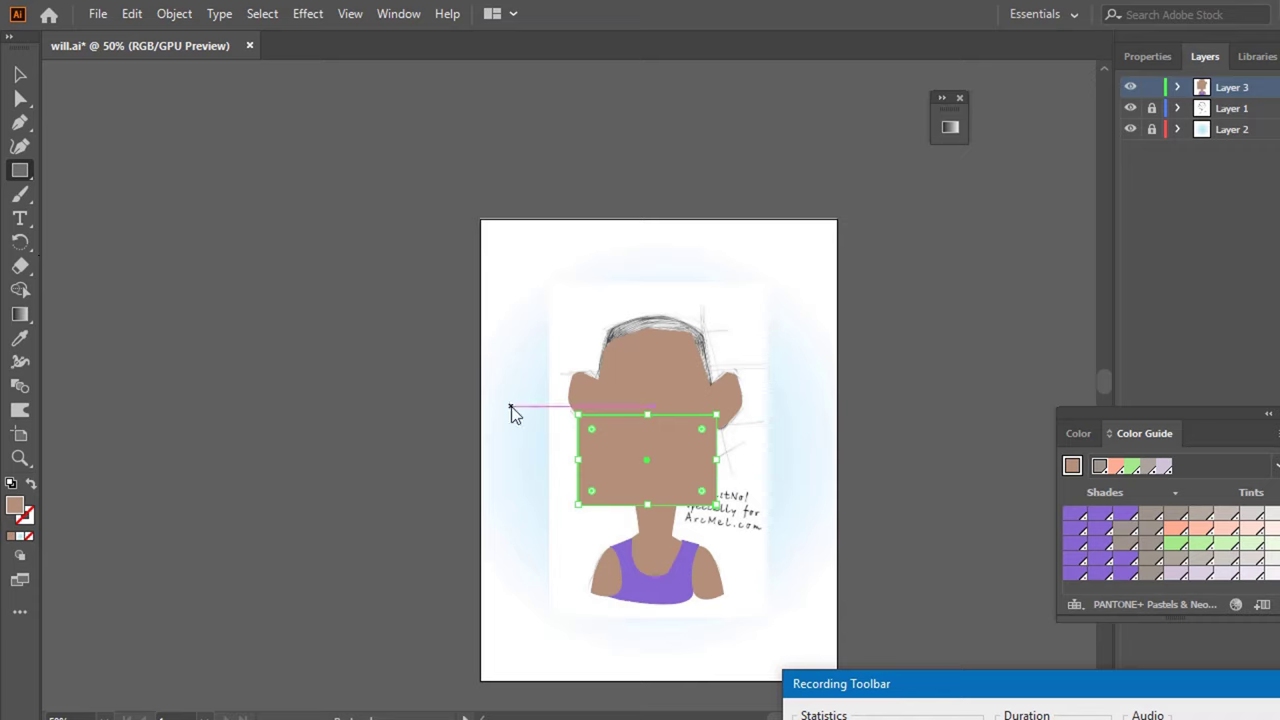
key(ctrl+a)
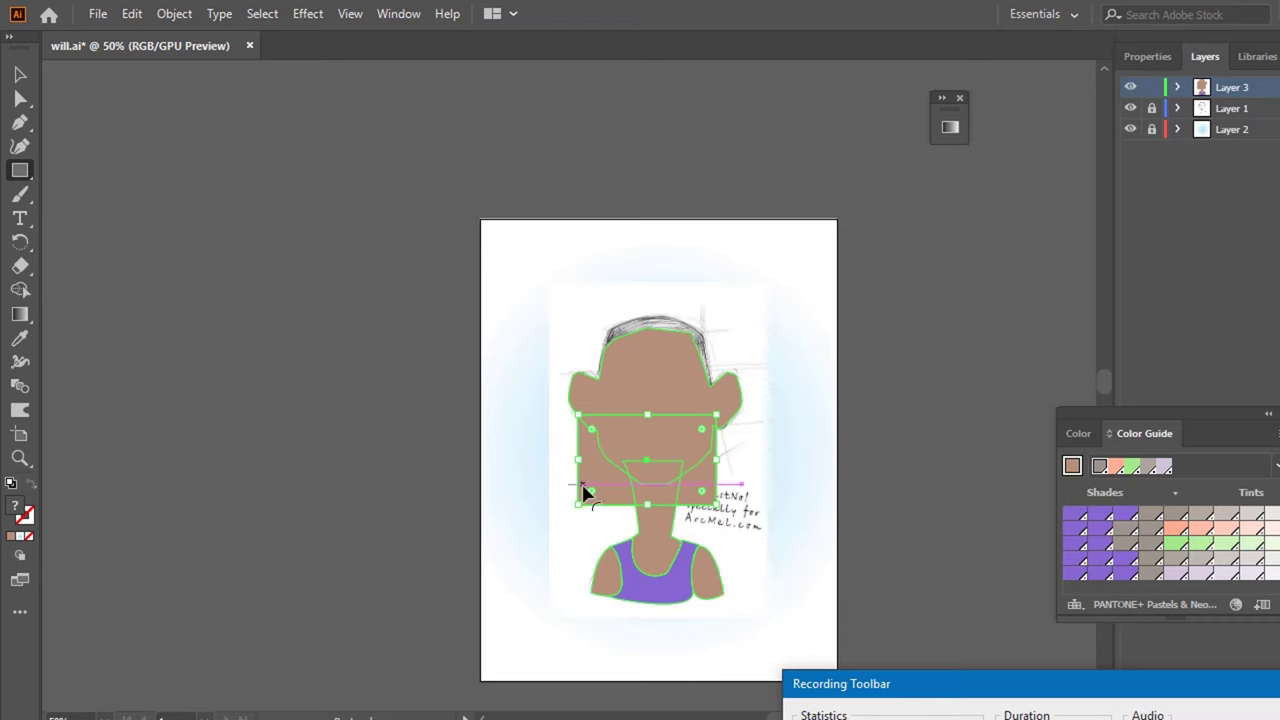
drag(590, 495, 581, 383)
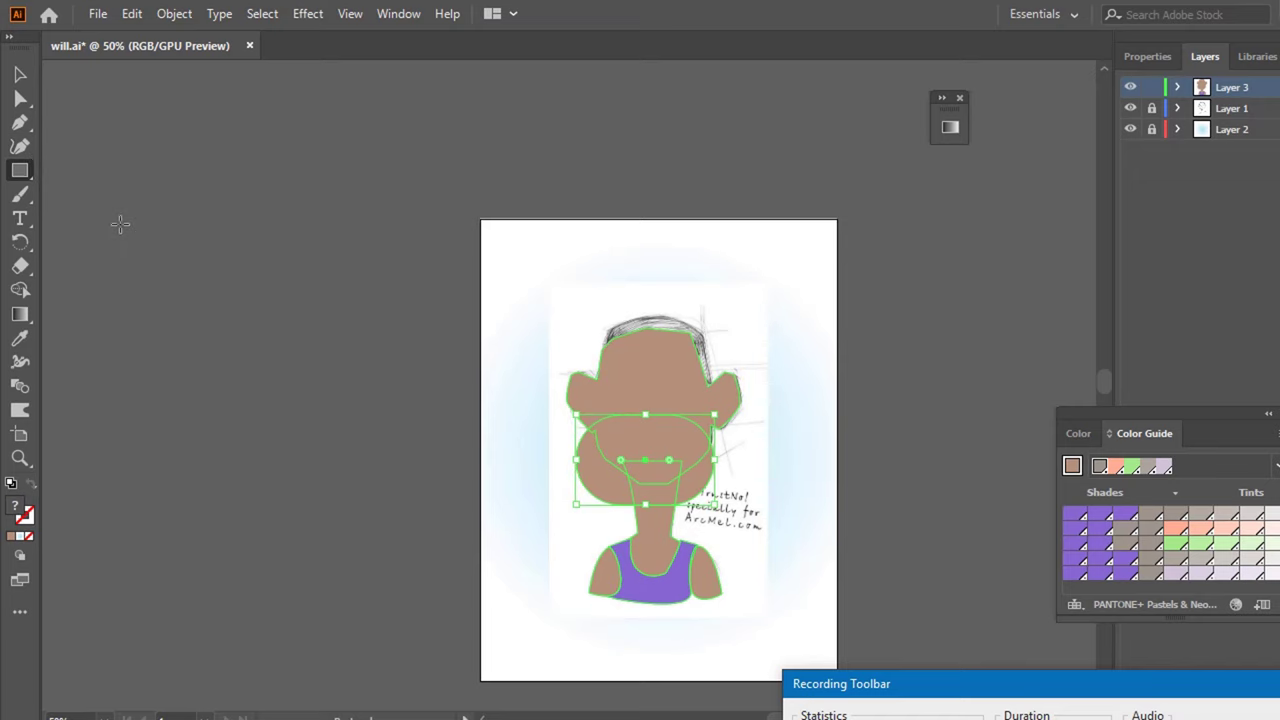
key(ctrl+a)
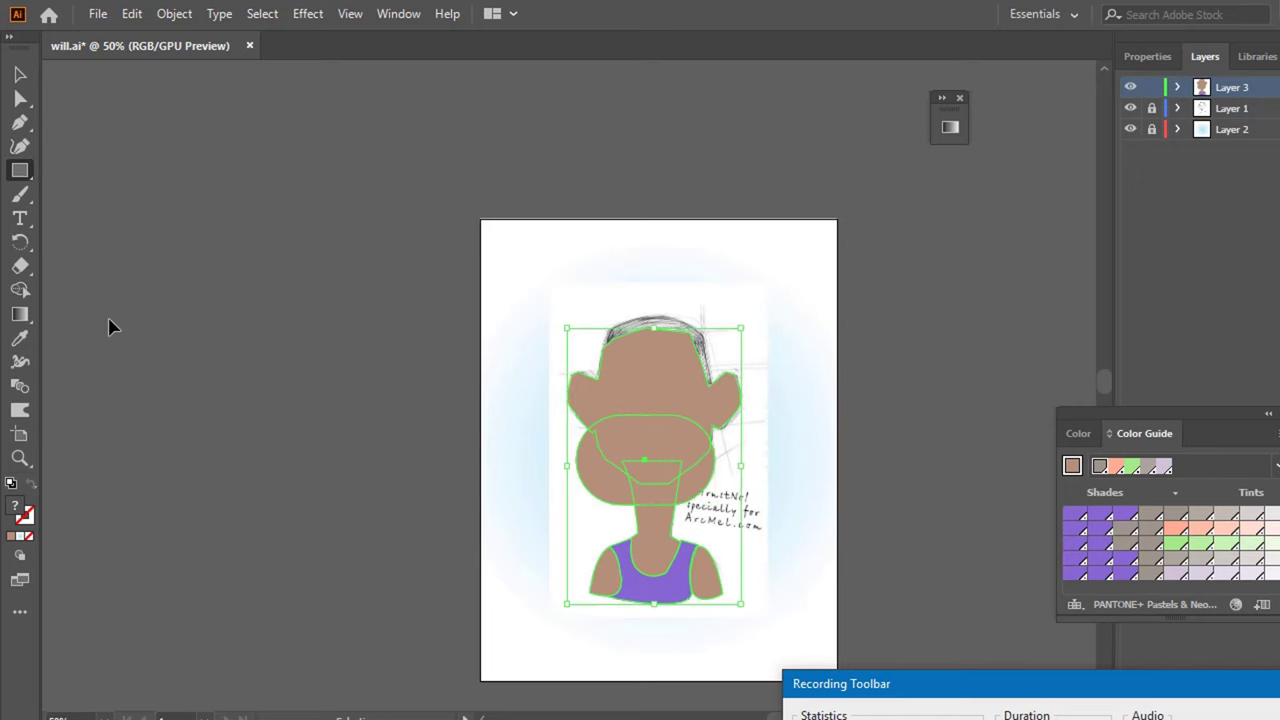
key(ctrl+z)
key(ctrl+shift+z)
key(ctrl+z)
key(ctrl+shift+z)
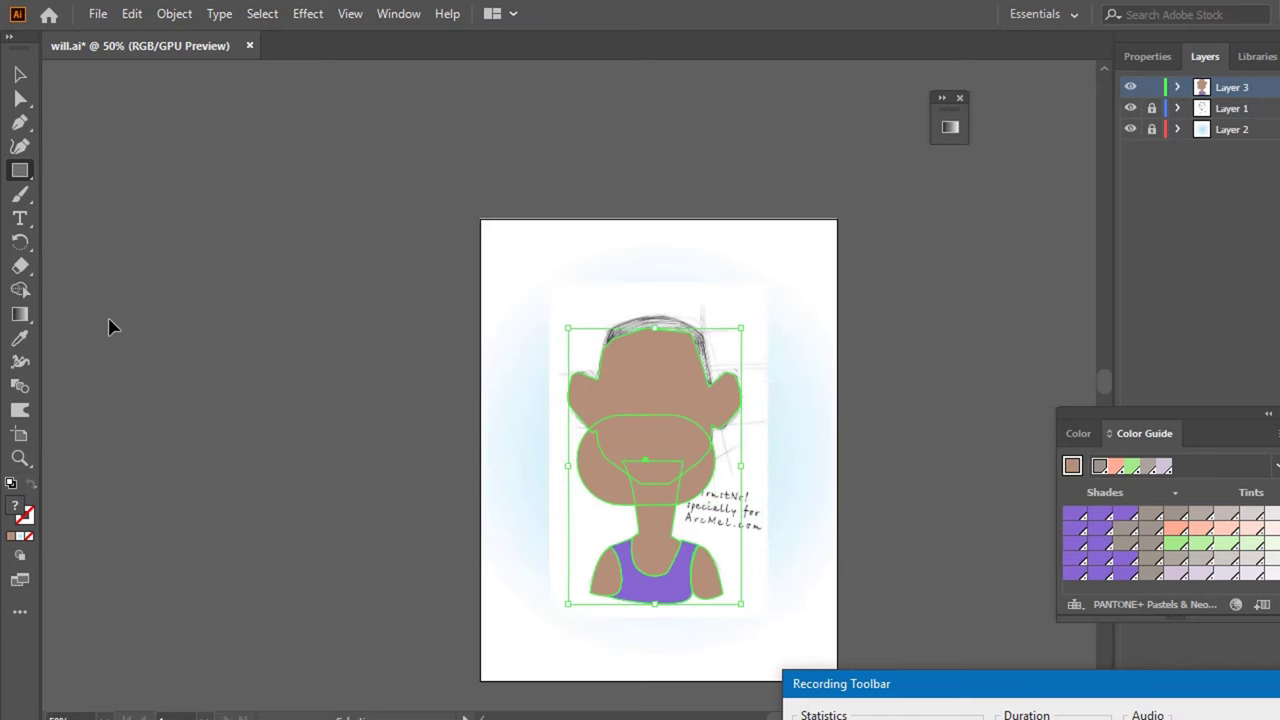
key(ctrl+z)
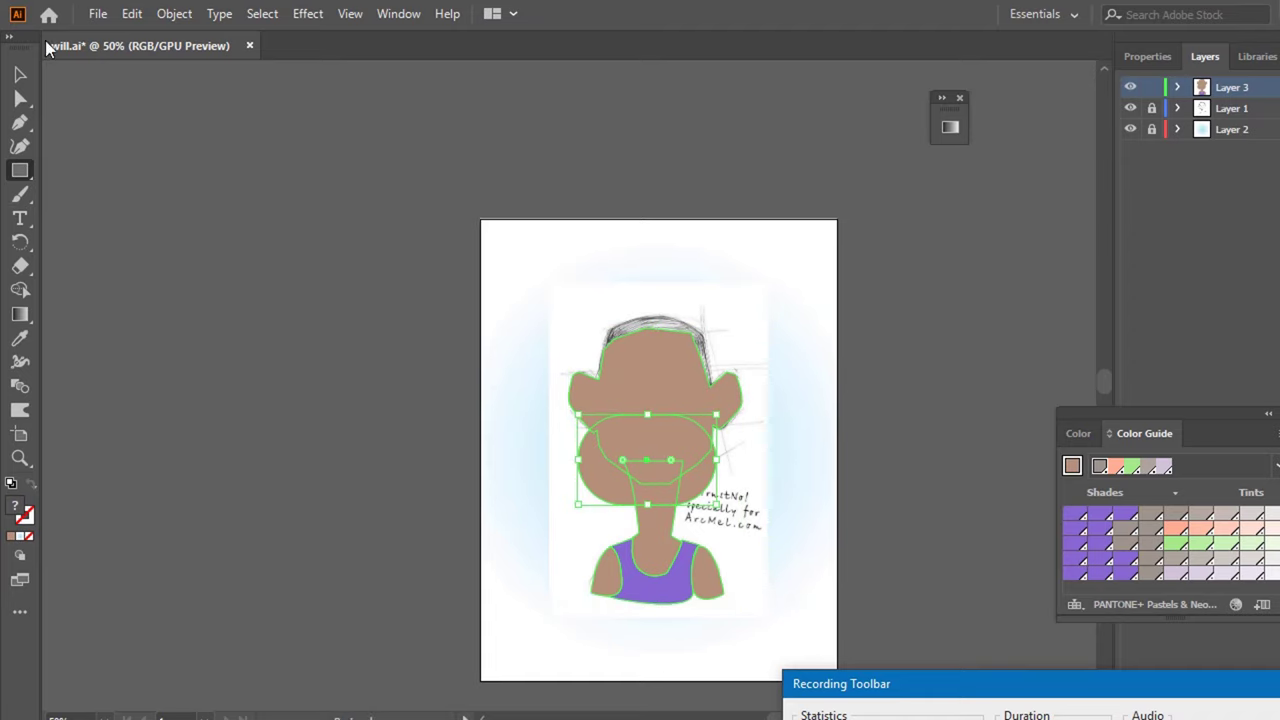
- Select the brown face shape, rotate it slightly, and nudge it left
click(21, 75)
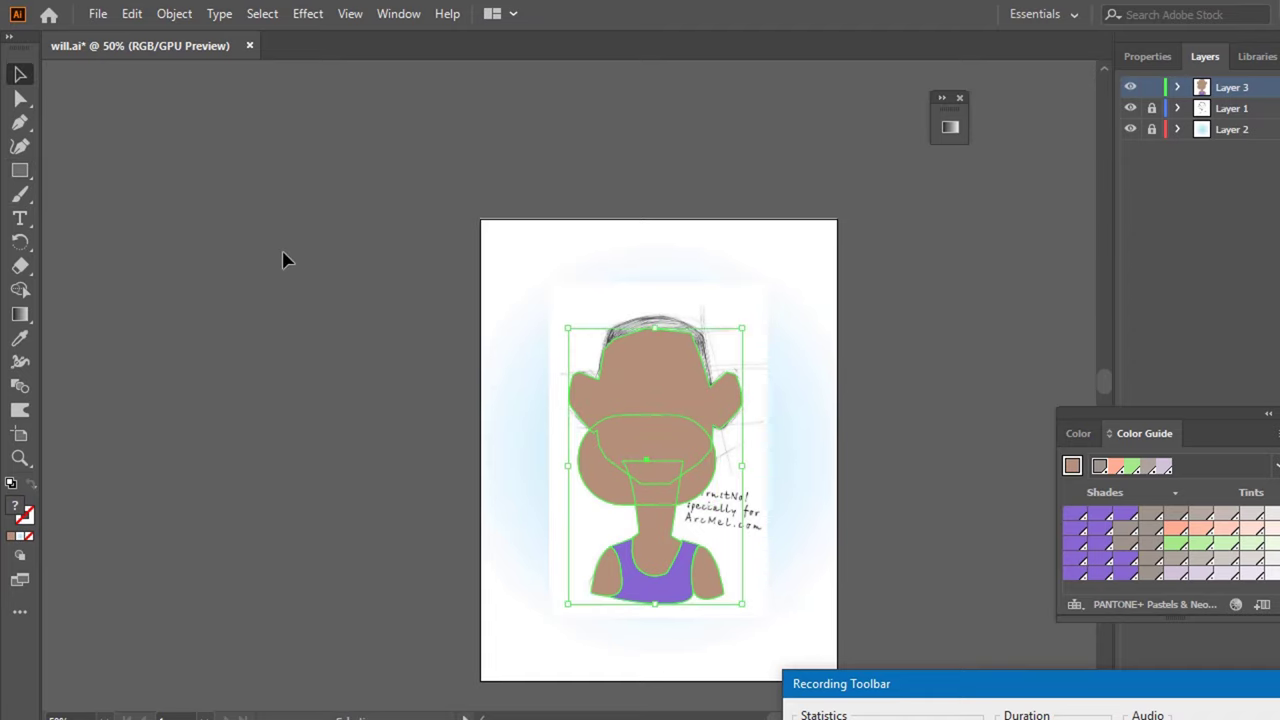
click(330, 257)
click(590, 503)
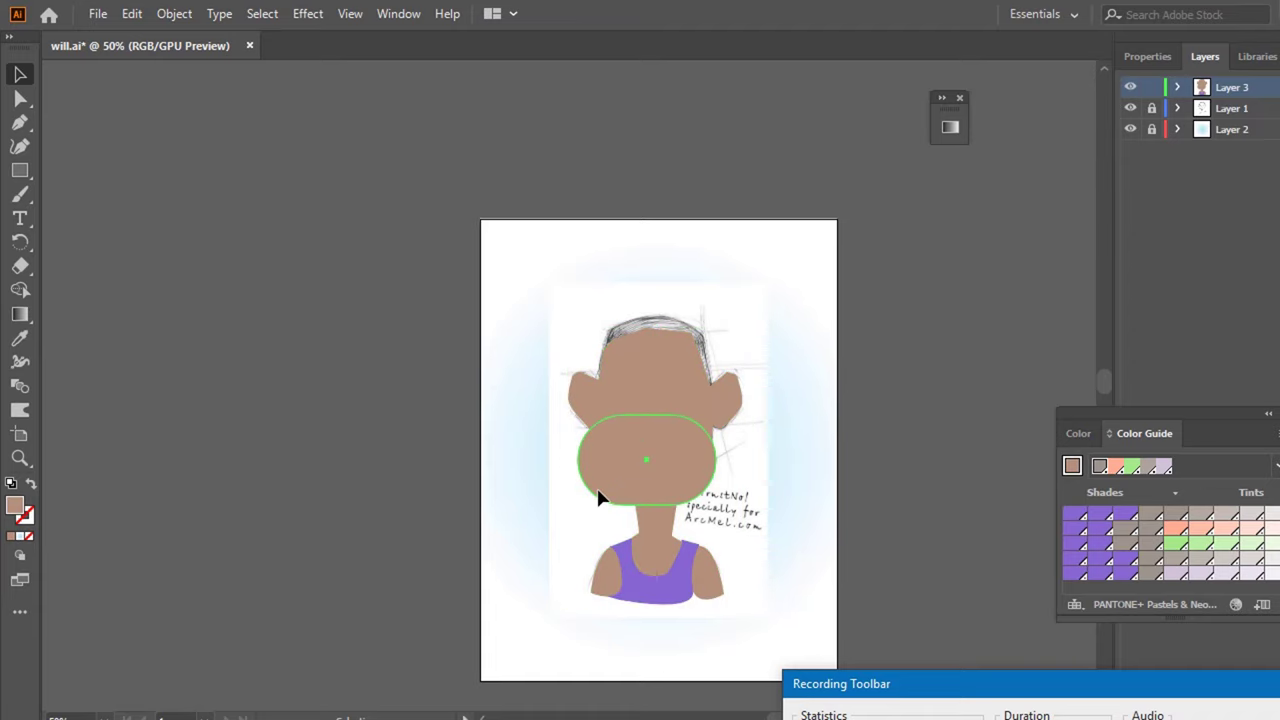
click(603, 493)
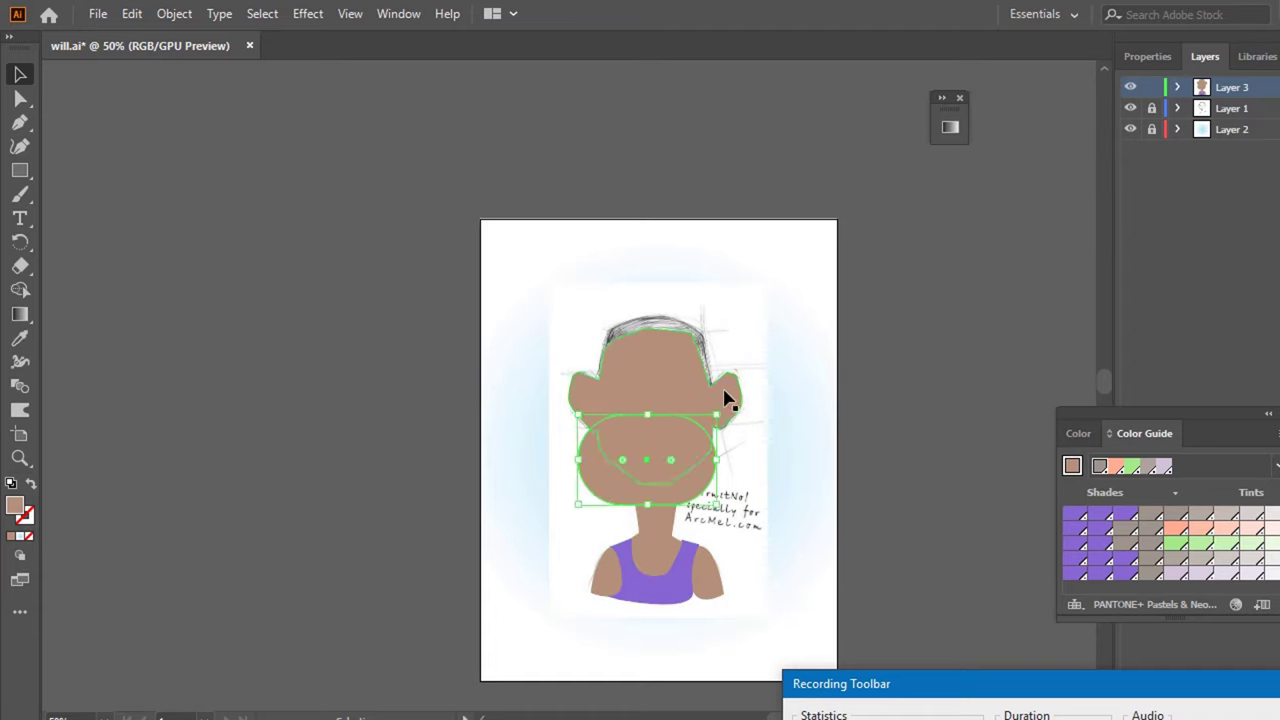
drag(720, 407, 712, 548)
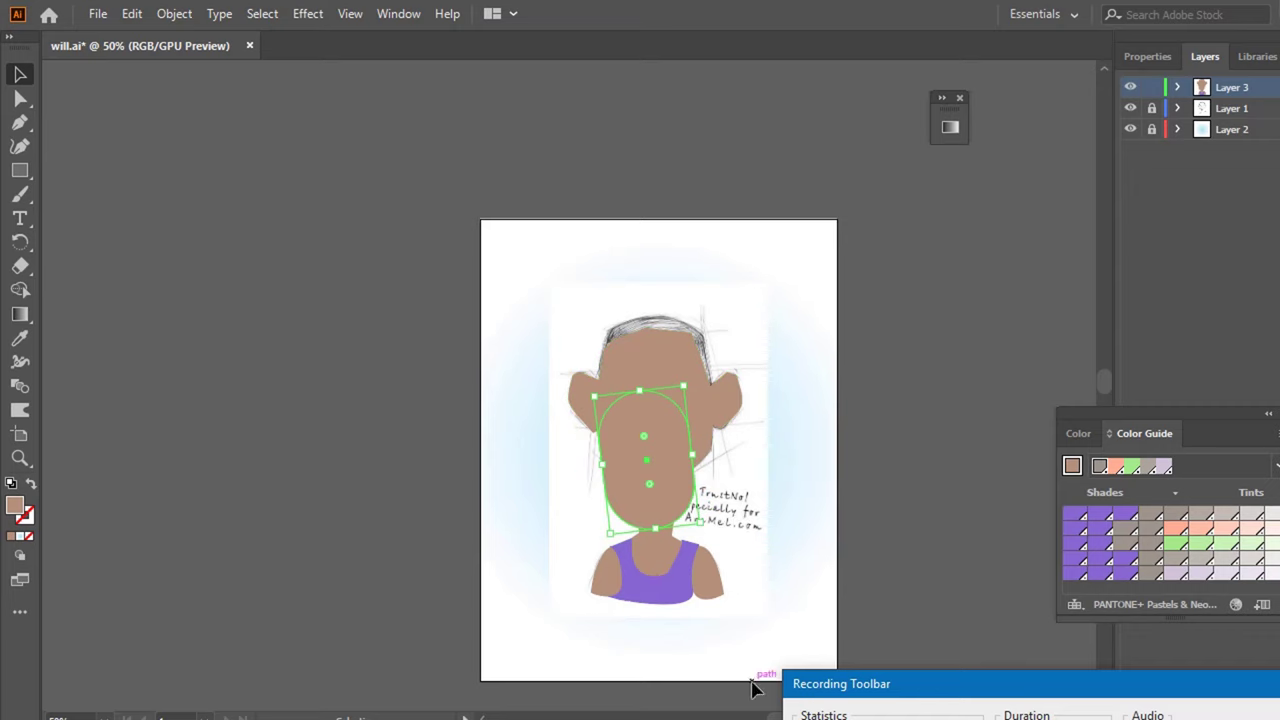
key(Left)
key(Left)
key(Left)
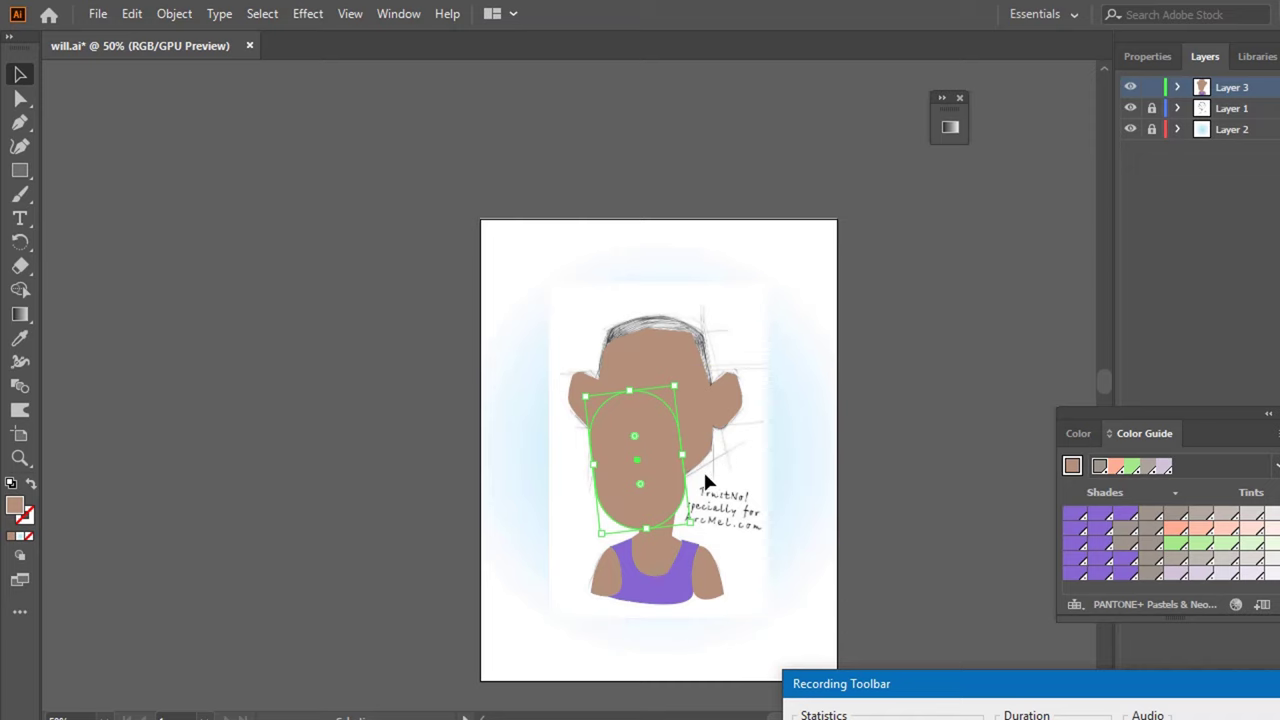
- Nudge the face shape further up and left to sit over the chin
key(ctrl+a)
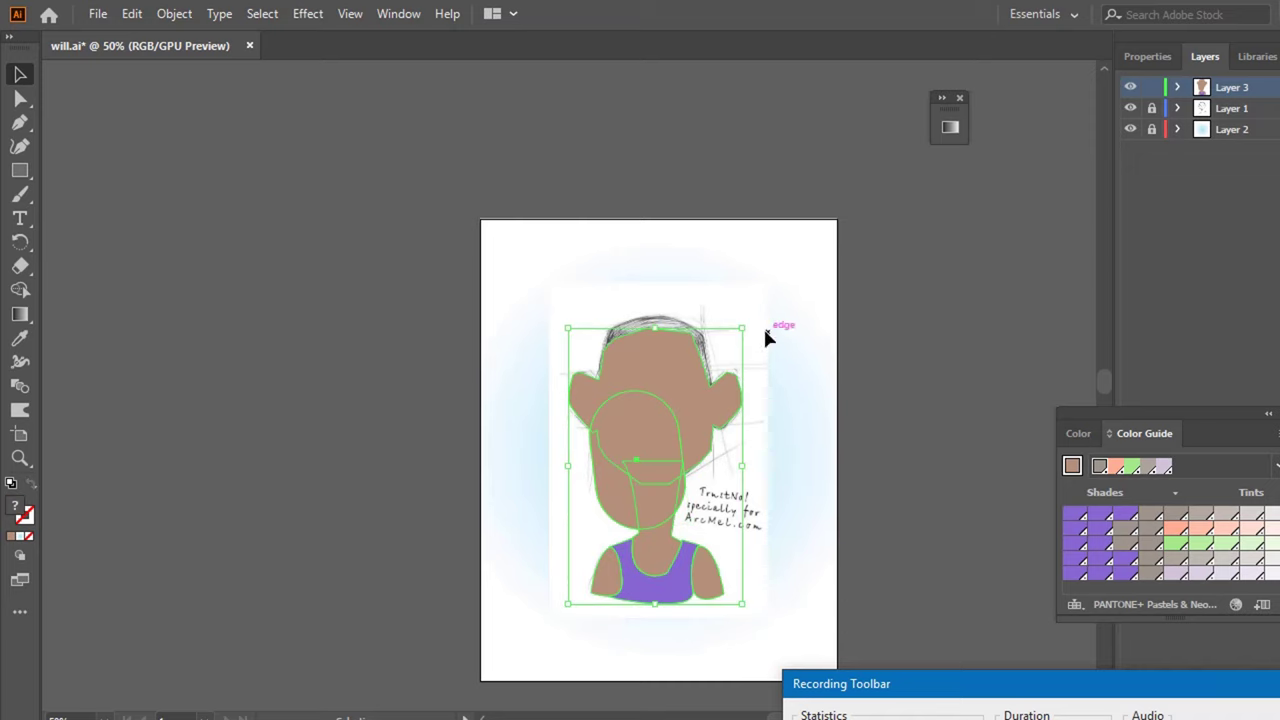
click(760, 540)
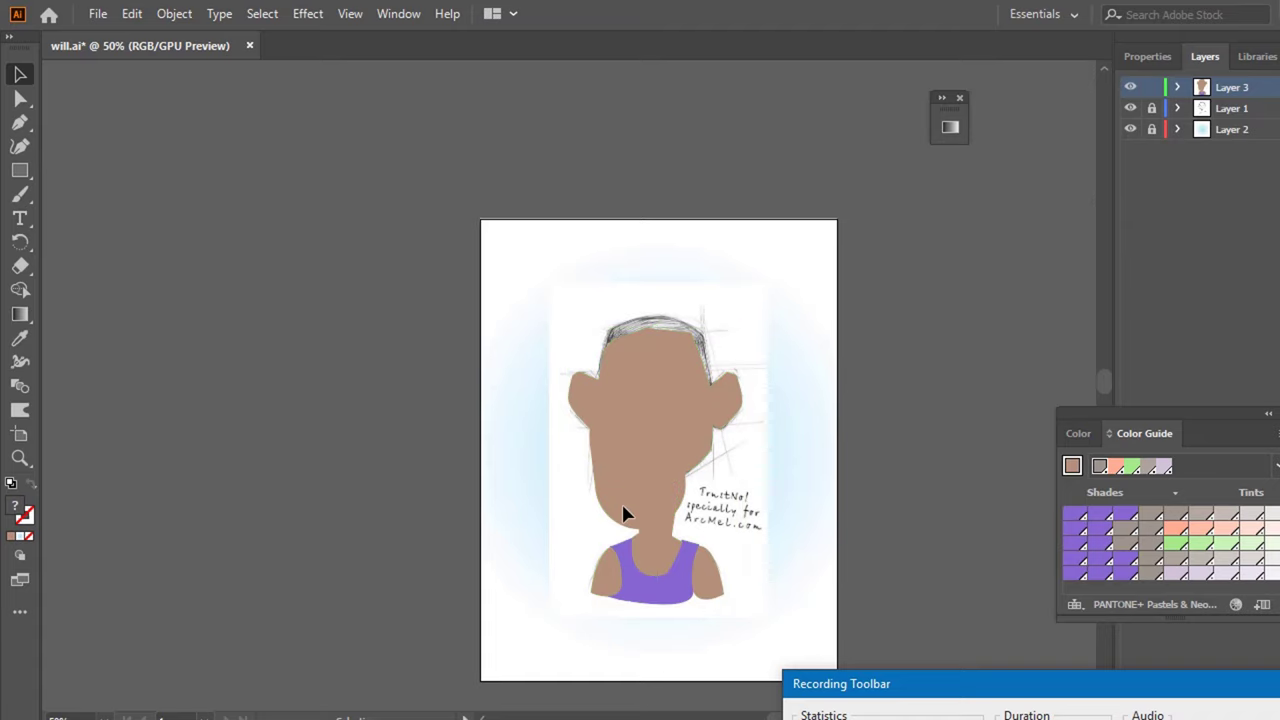
click(622, 514)
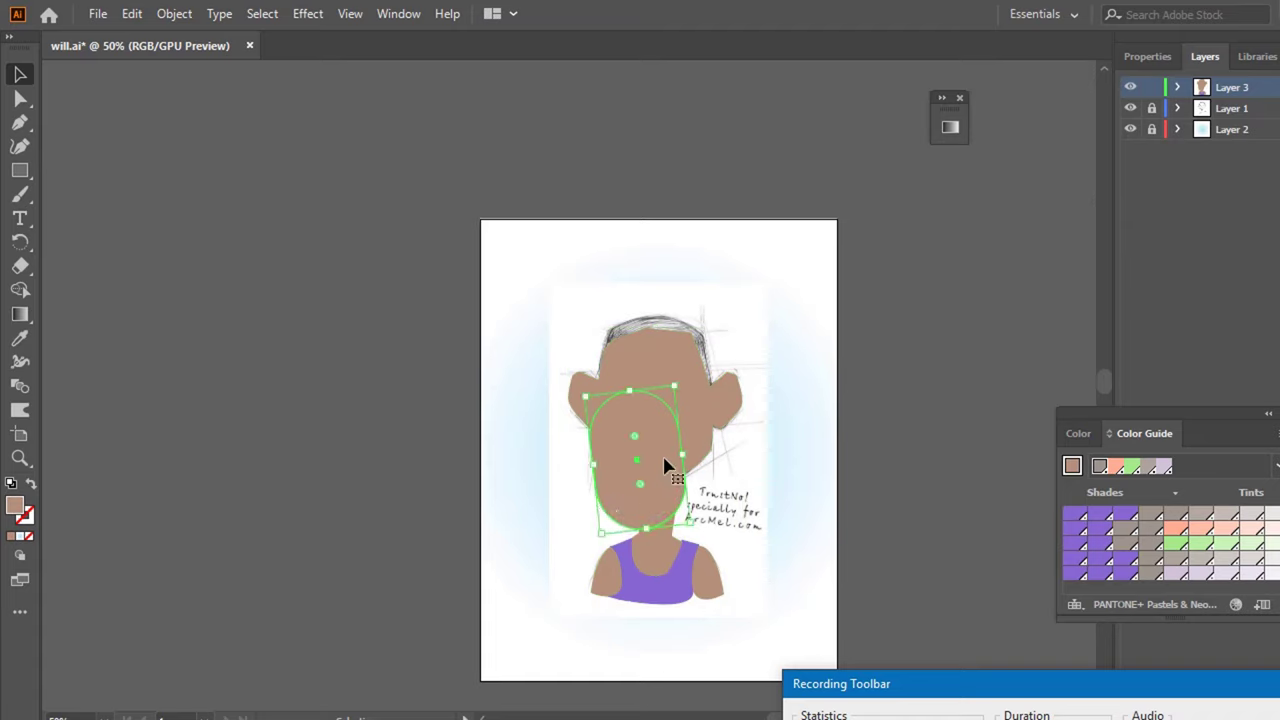
key(Up)
key(Up)
key(Up)
key(Up)
key(Up)
key(Up)
key(Up)
key(Up)
key(Up)
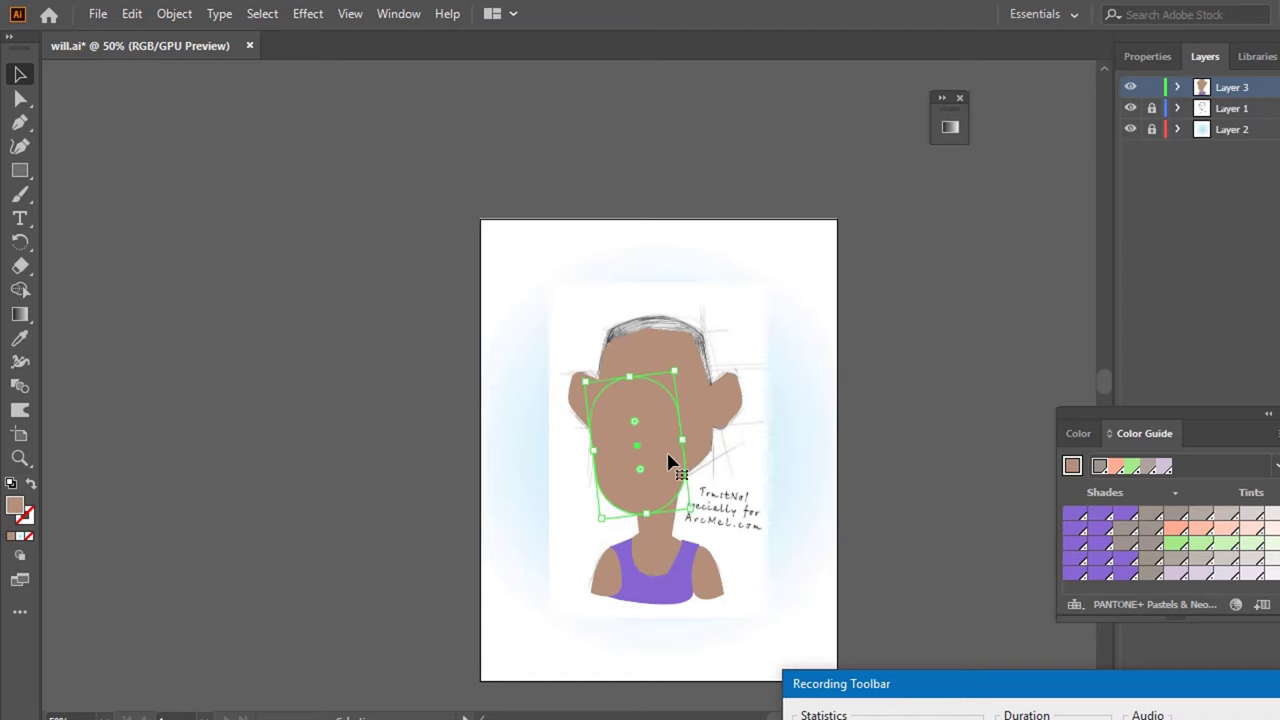
key(Left)
key(Left)
key(Left)
key(Left)
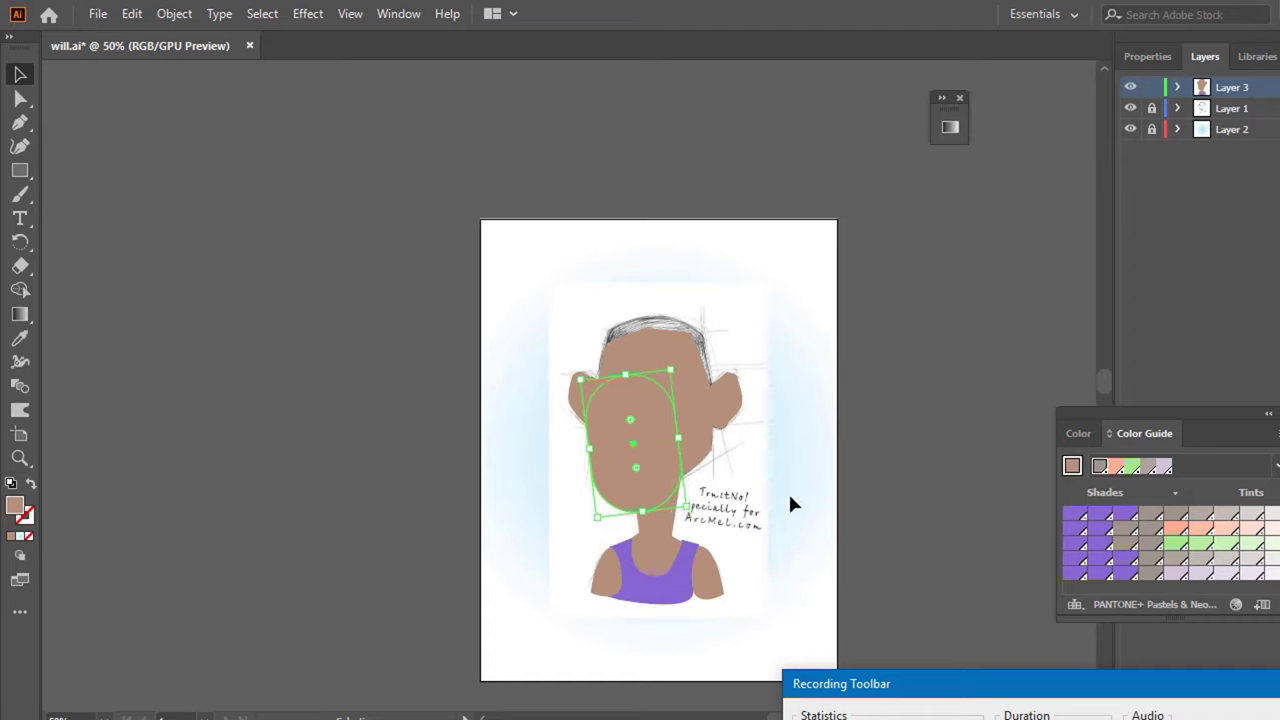
key(ctrl+a)
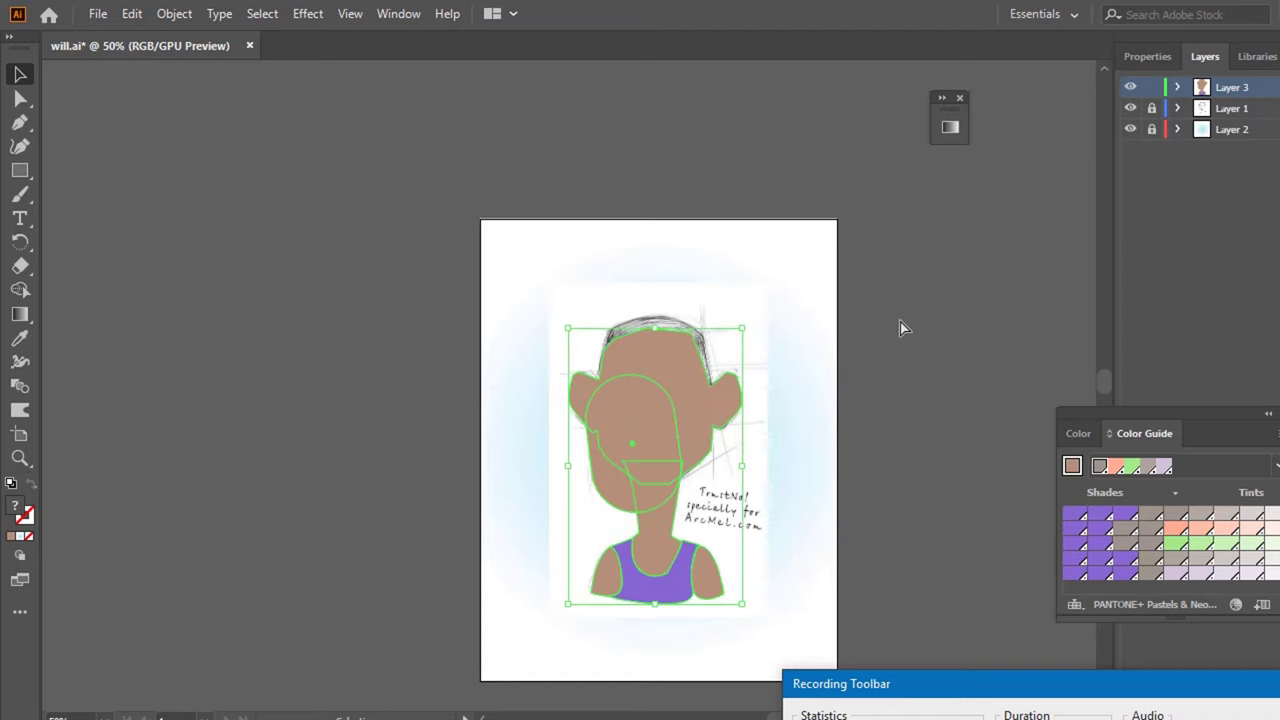
- Merge the brown face pieces with Shape Builder, then nudge the inner face shape into place
click(20, 289)
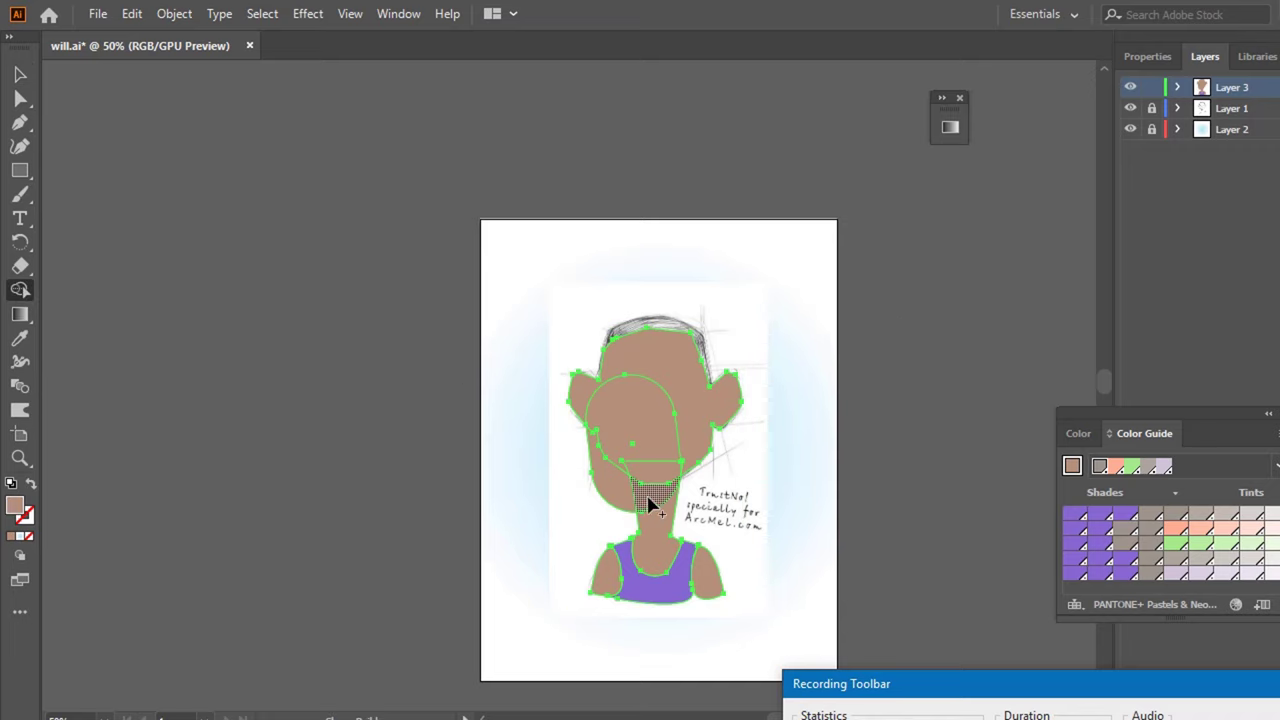
click(25, 75)
click(503, 182)
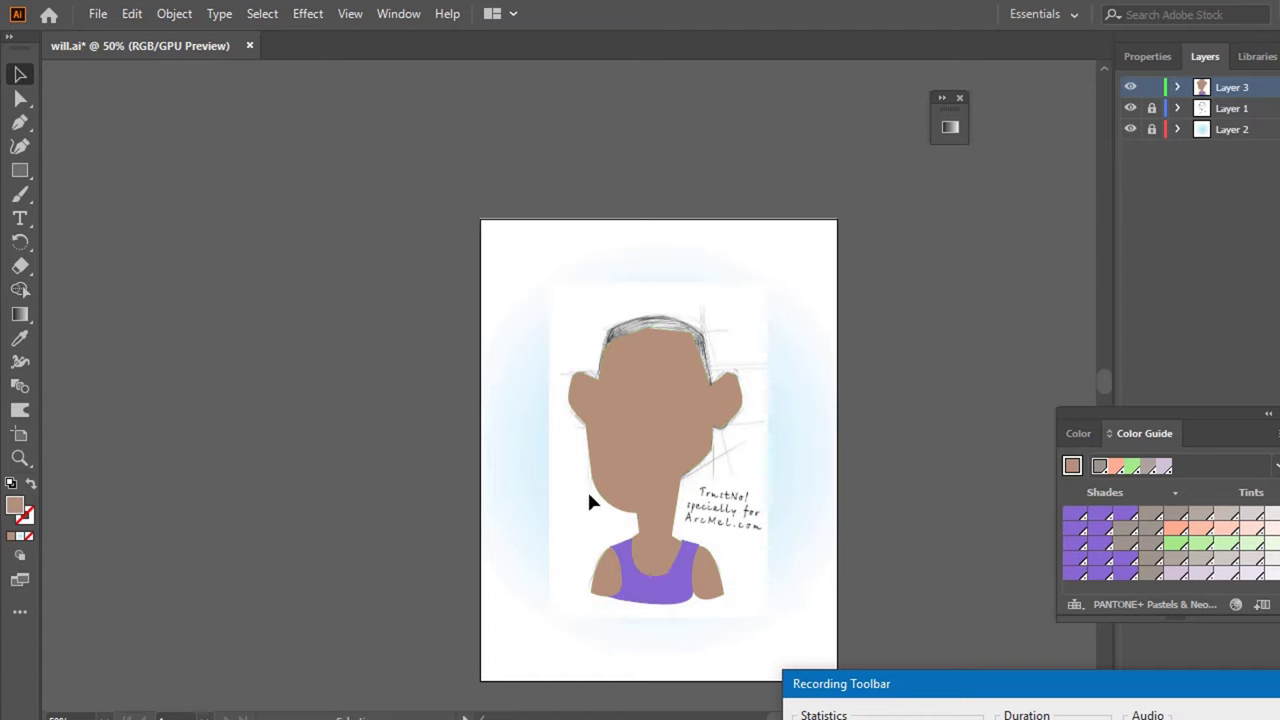
click(614, 498)
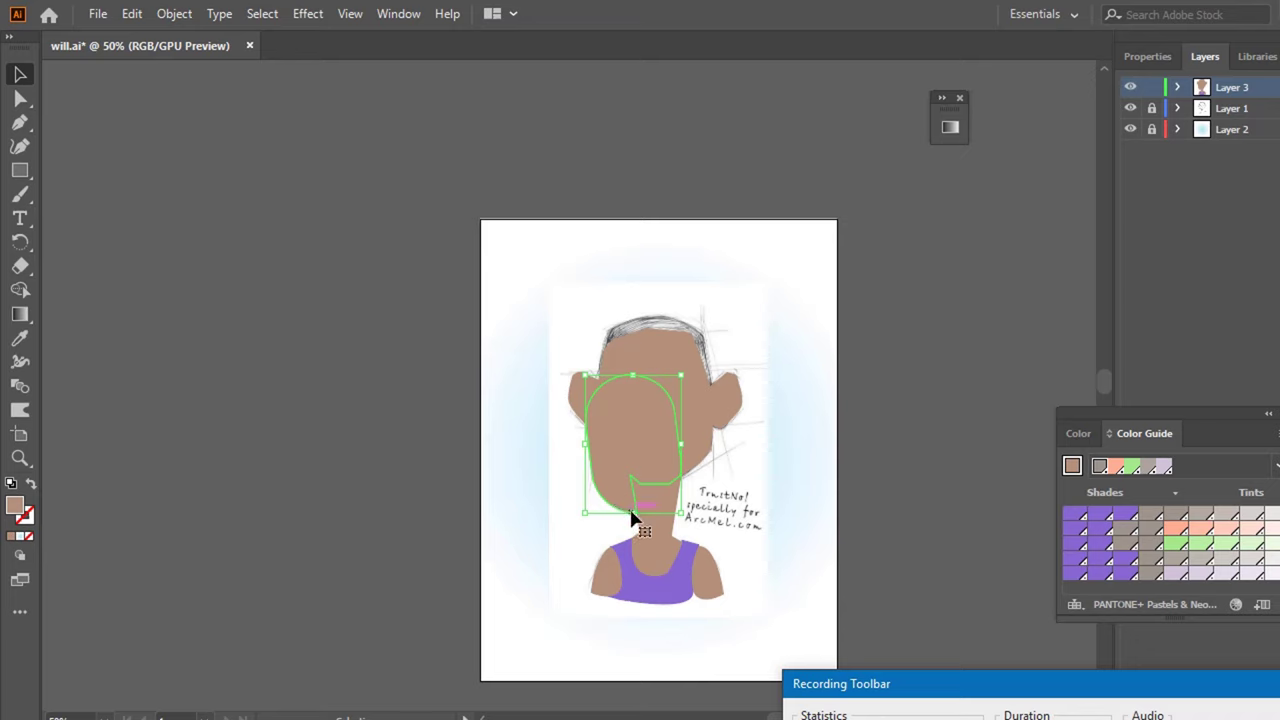
drag(614, 498, 646, 516)
click(810, 525)
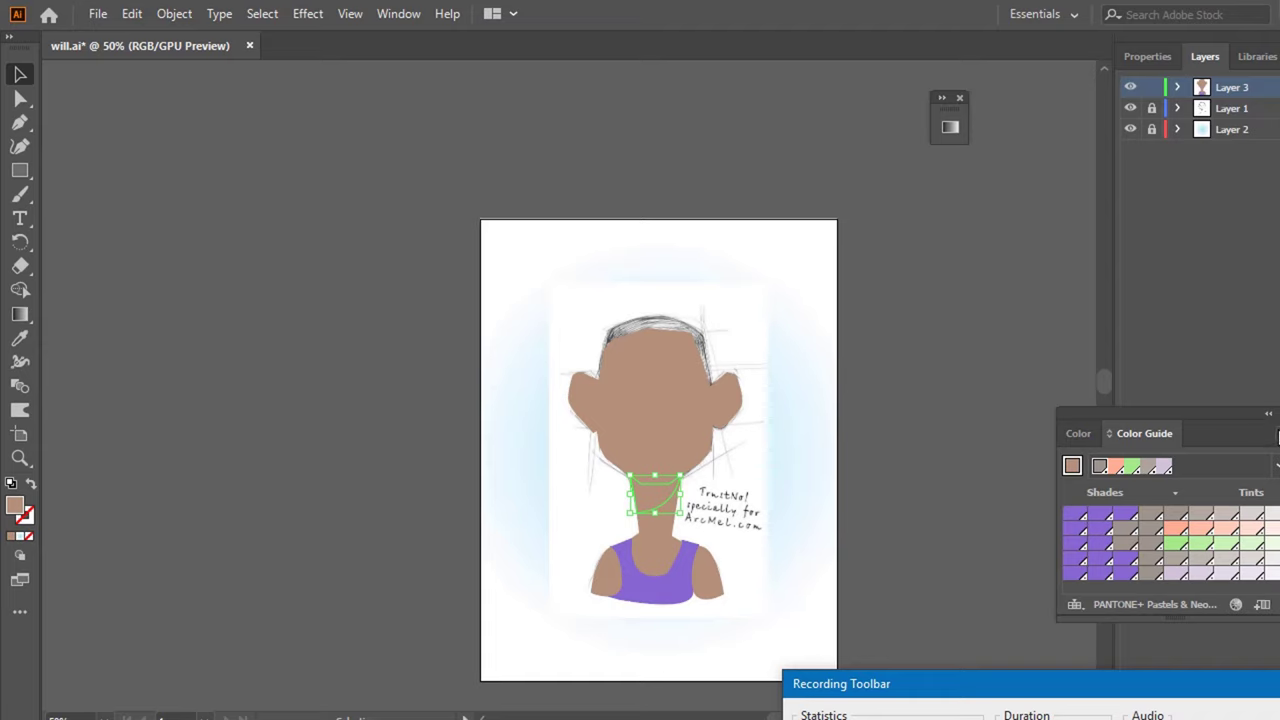
- Fill the neck piece under the chin with dark brown #56250D and save will.ai
click(1277, 436)
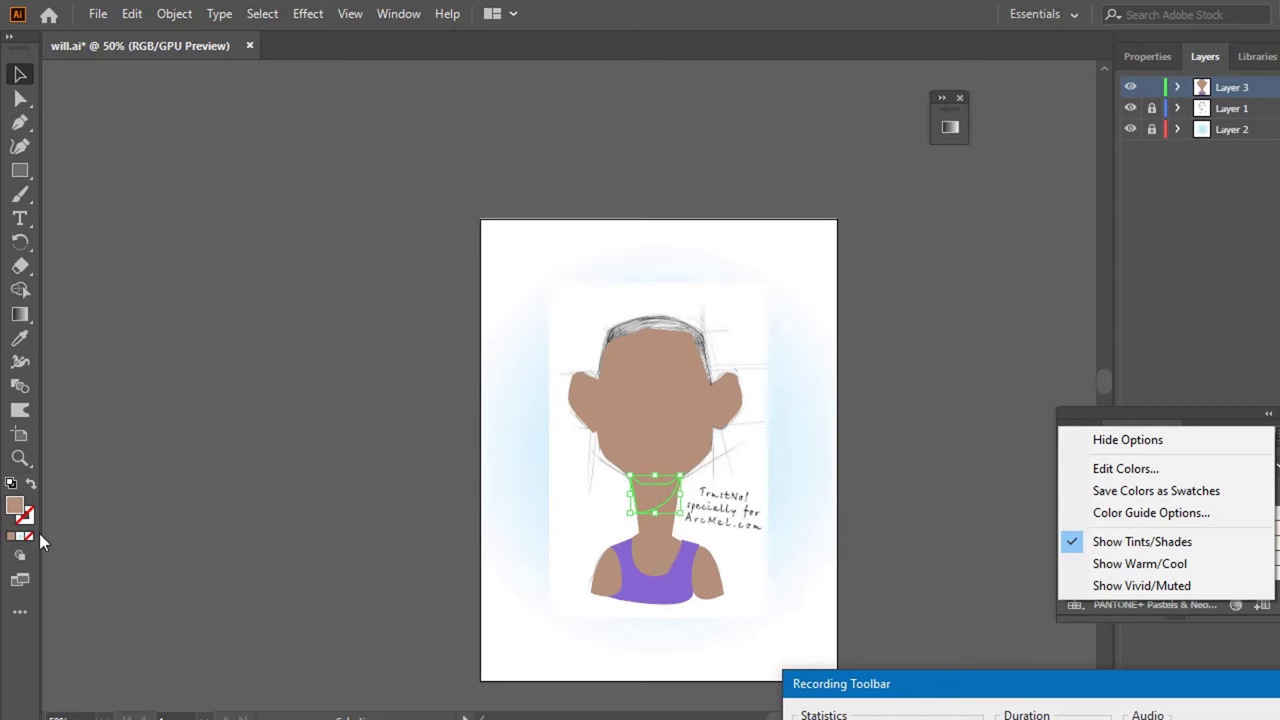
double_click(16, 508)
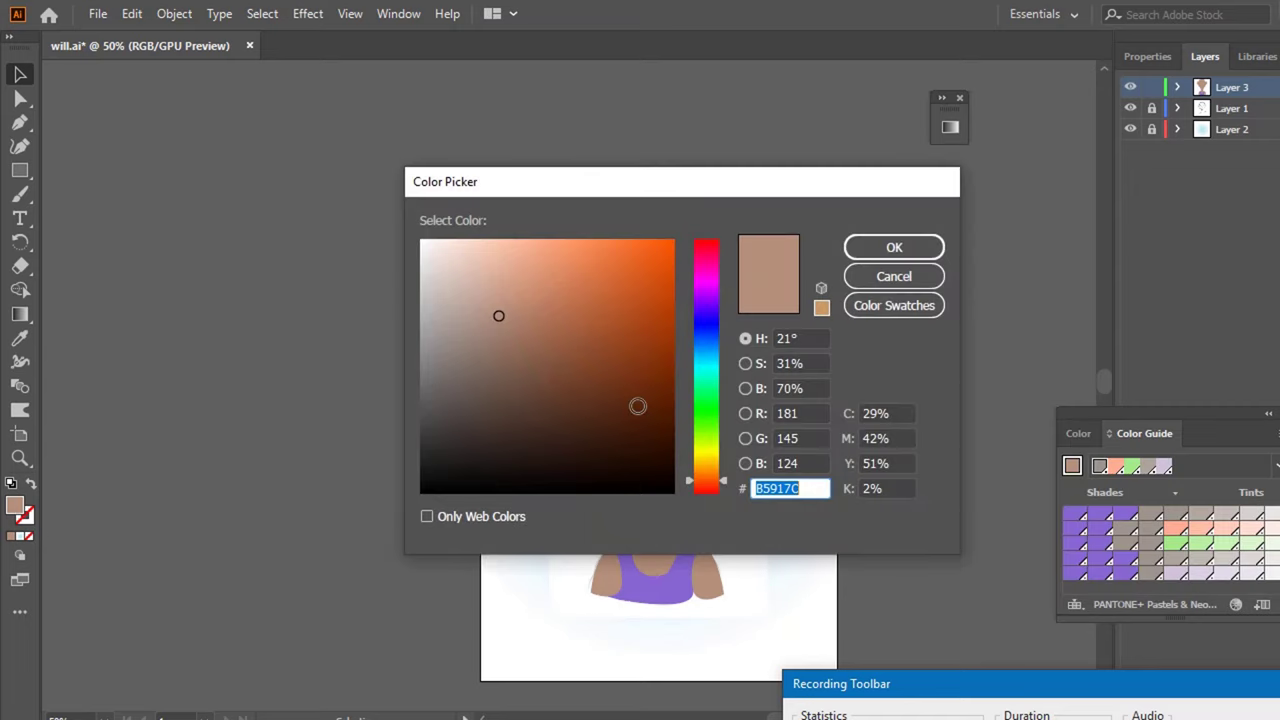
click(636, 406)
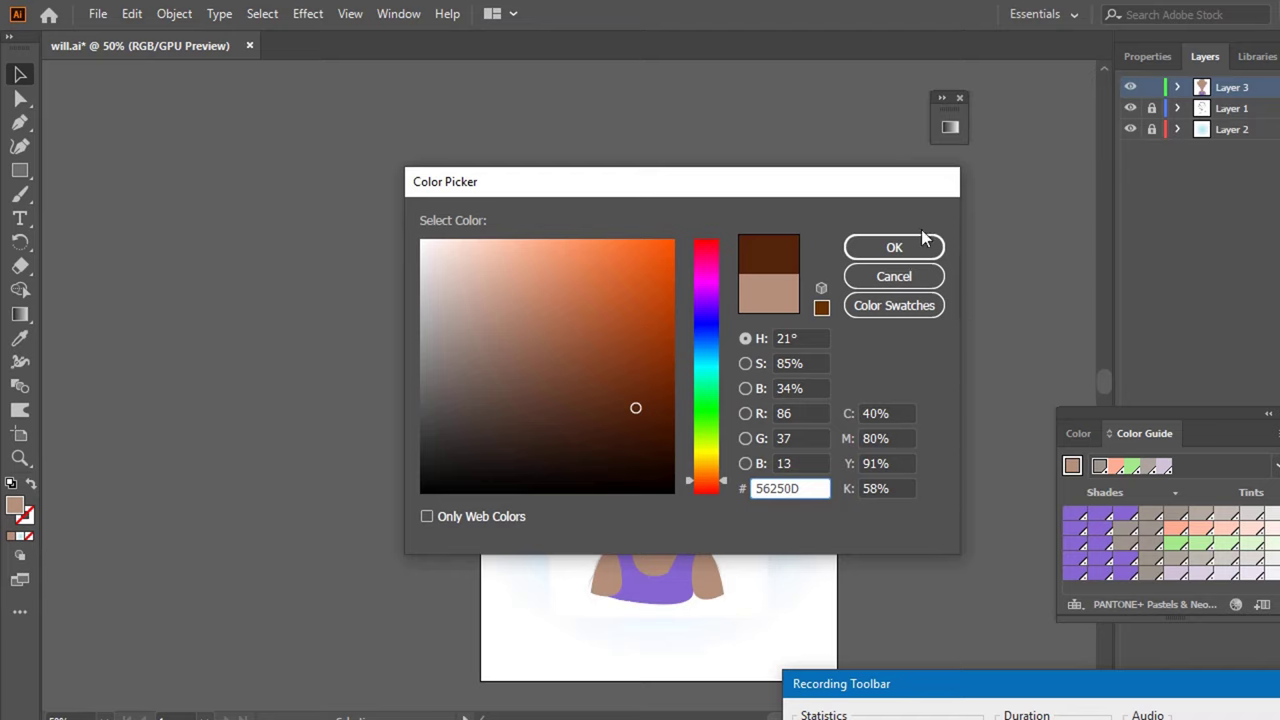
click(876, 246)
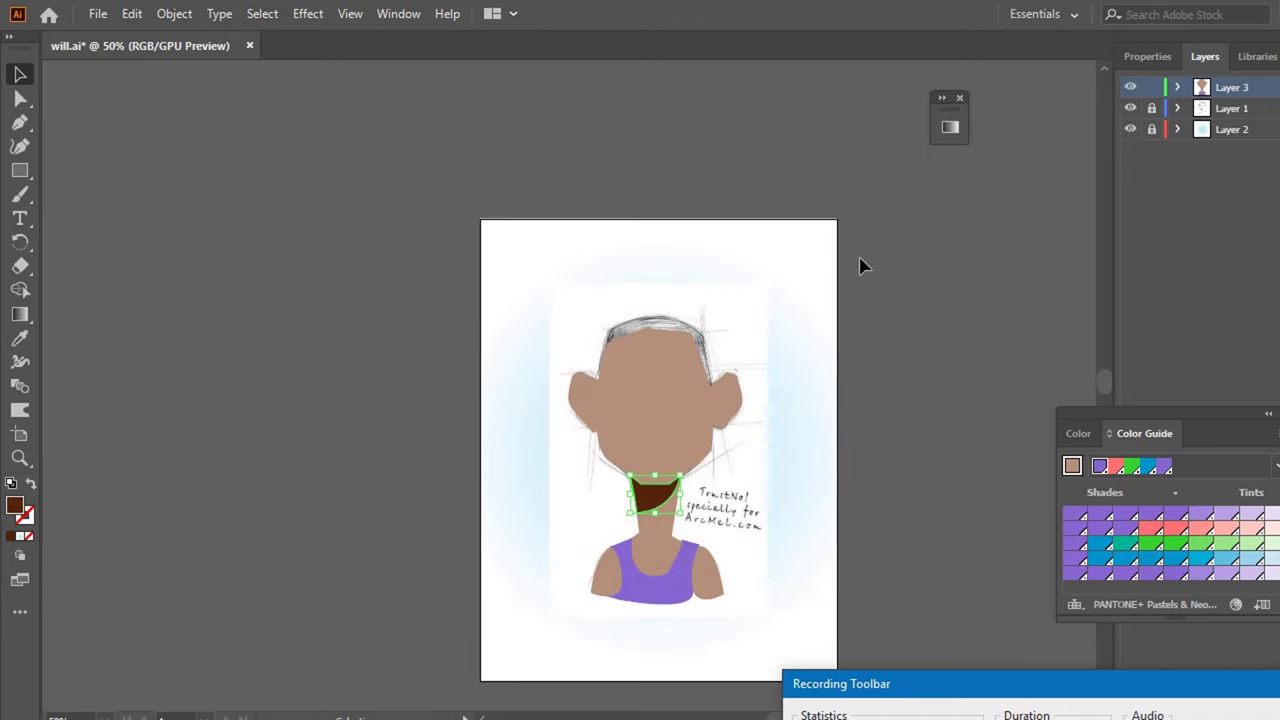
click(868, 266)
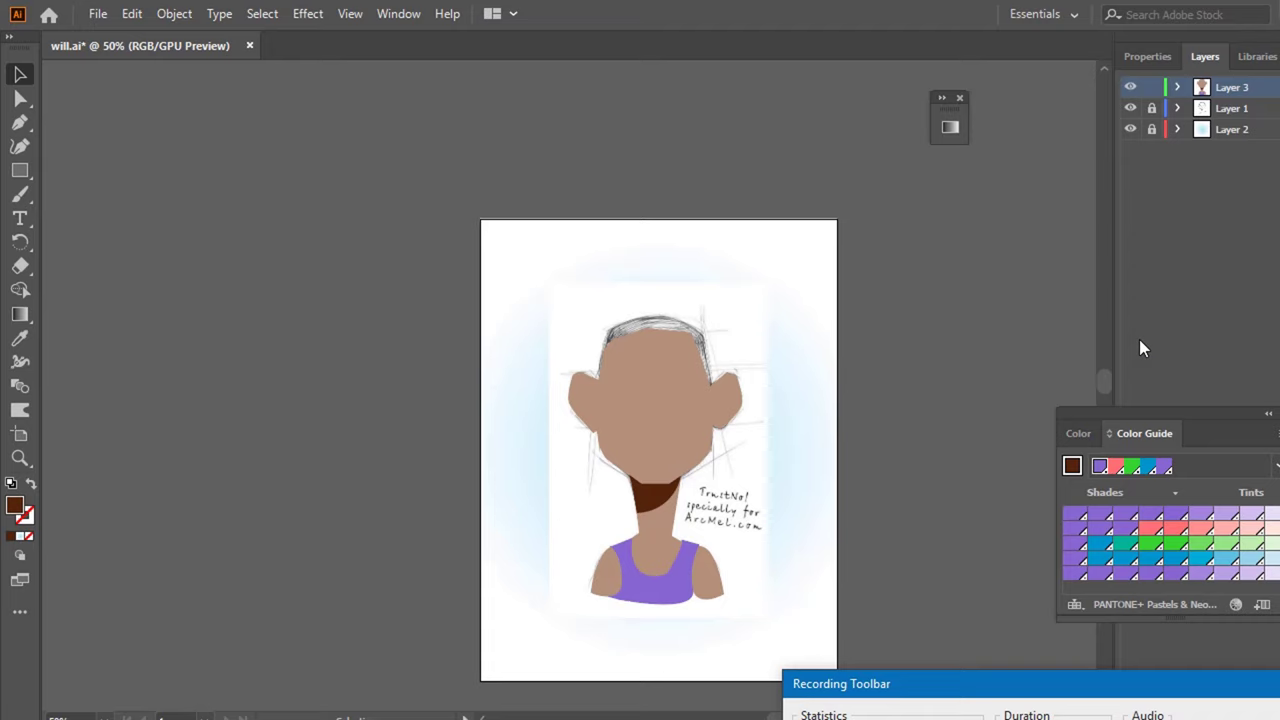
key(ctrl+s)
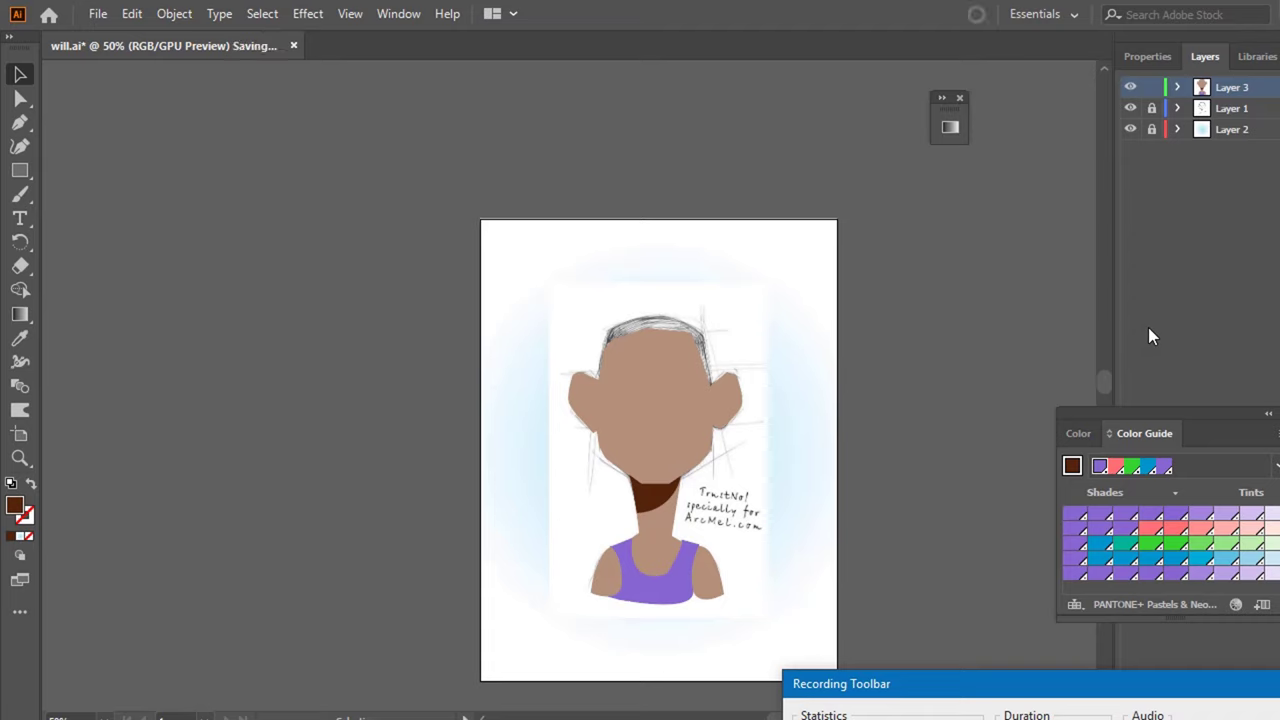
- Unlock Layer 1 and hide Layer 3 so the pencil sketch shows
click(1150, 108)
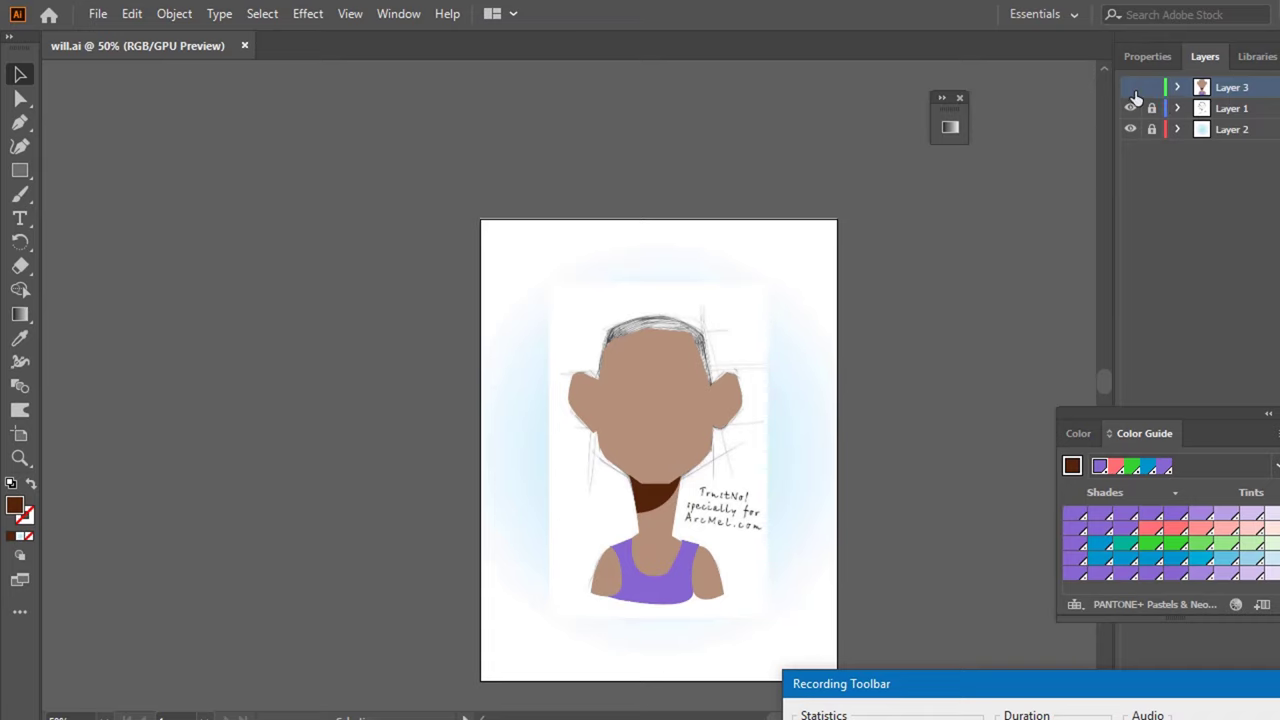
click(1133, 91)
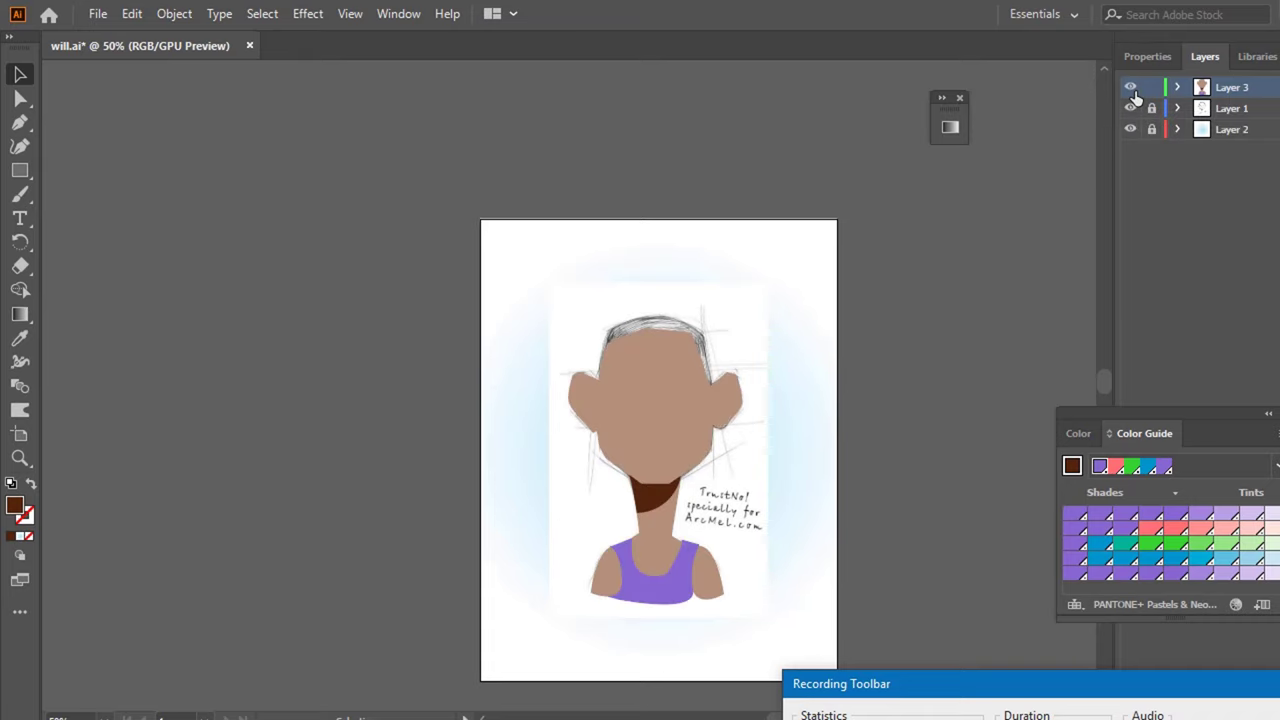
click(1131, 88)
click(1131, 88)
click(1131, 88)
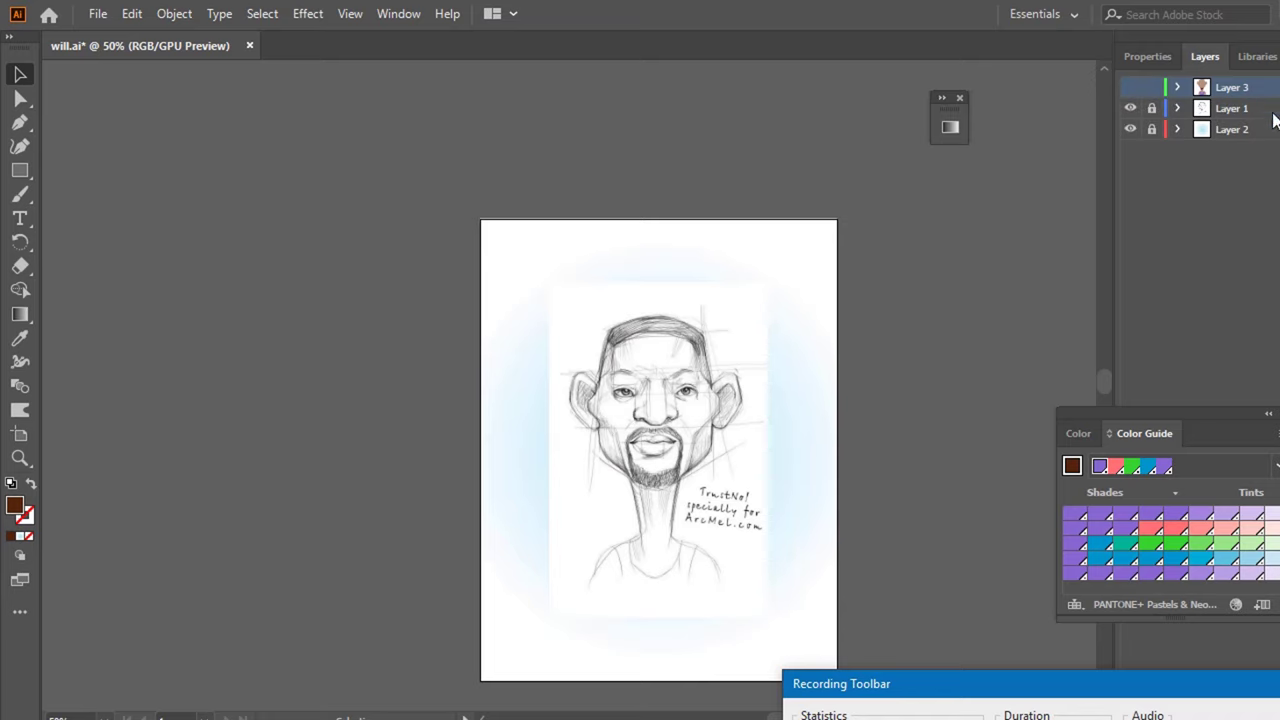
- Float the Layers panel and add a new empty Layer 4
drag(1207, 55, 1068, 22)
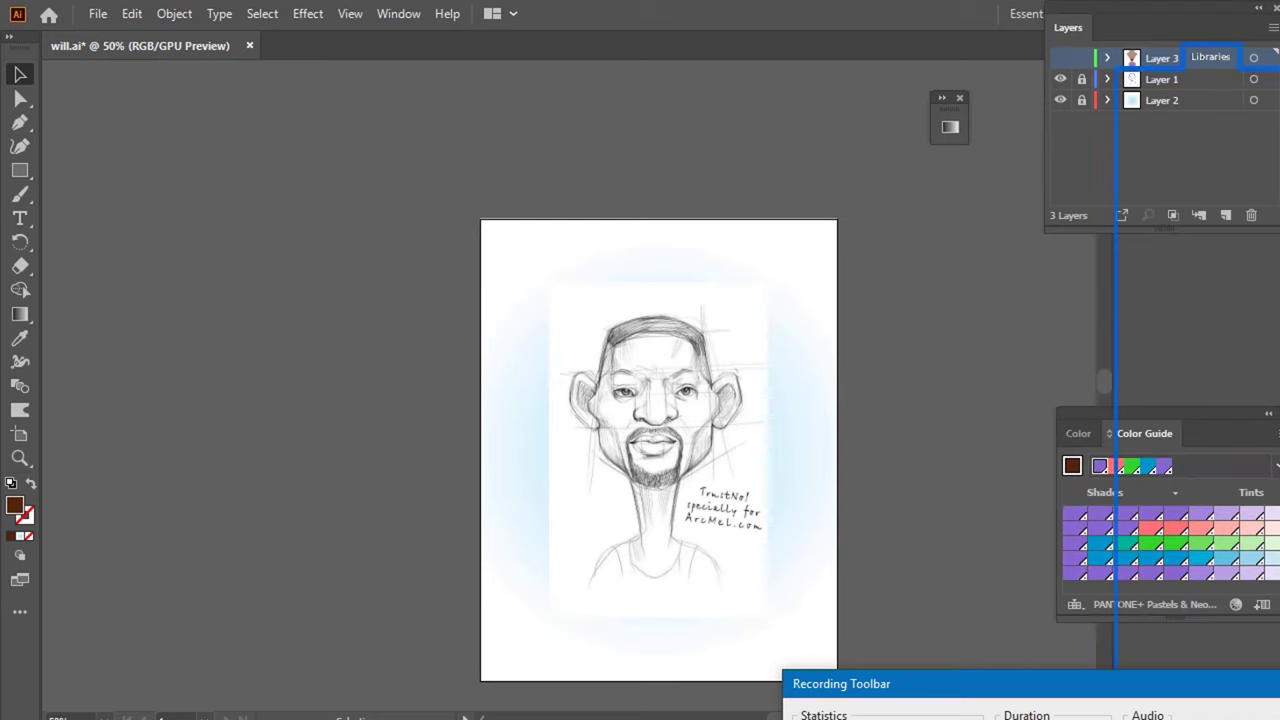
click(1227, 216)
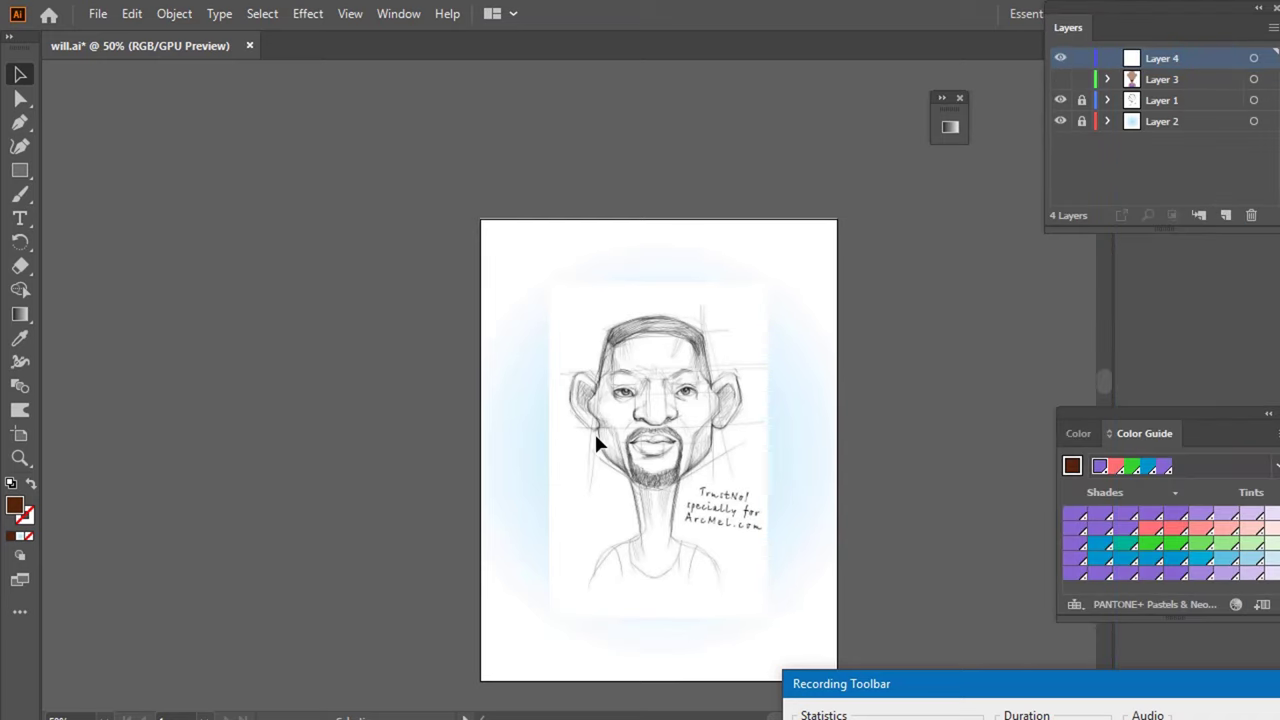
scroll(640, 415, up, 3)
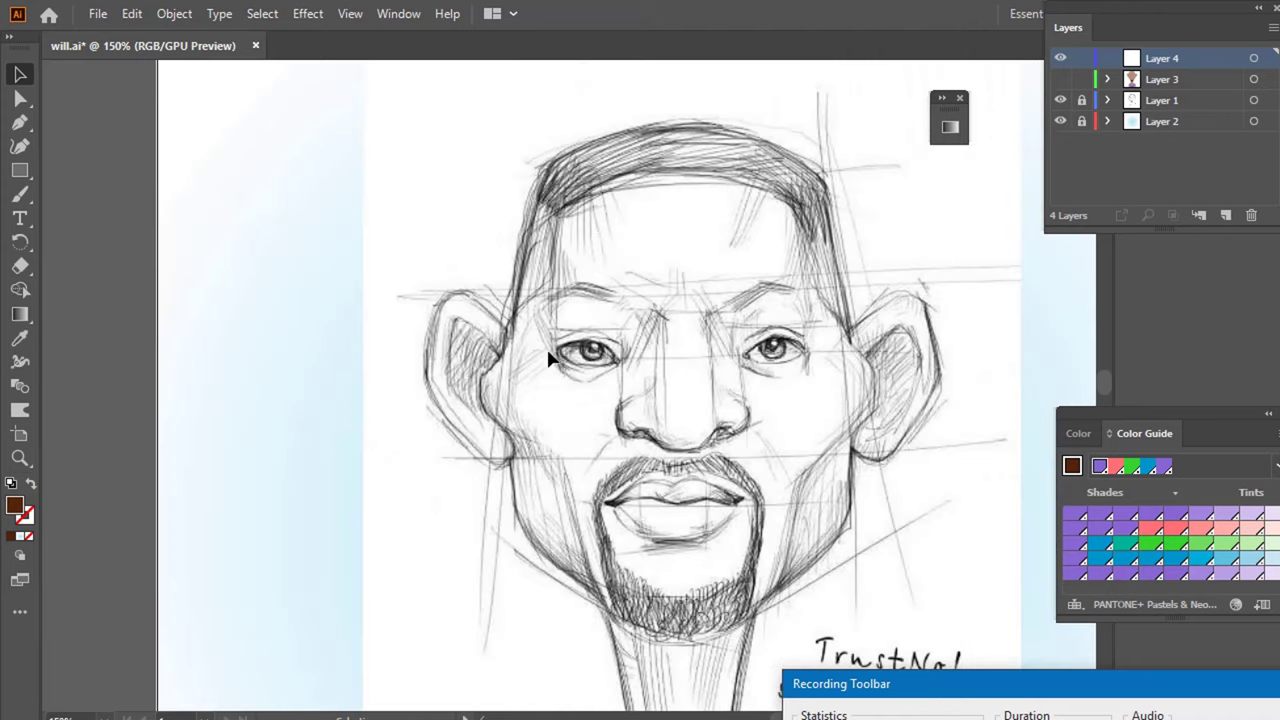
- Trace the inner hairline with the Pen tool from the left temple across to the right side
key(p)
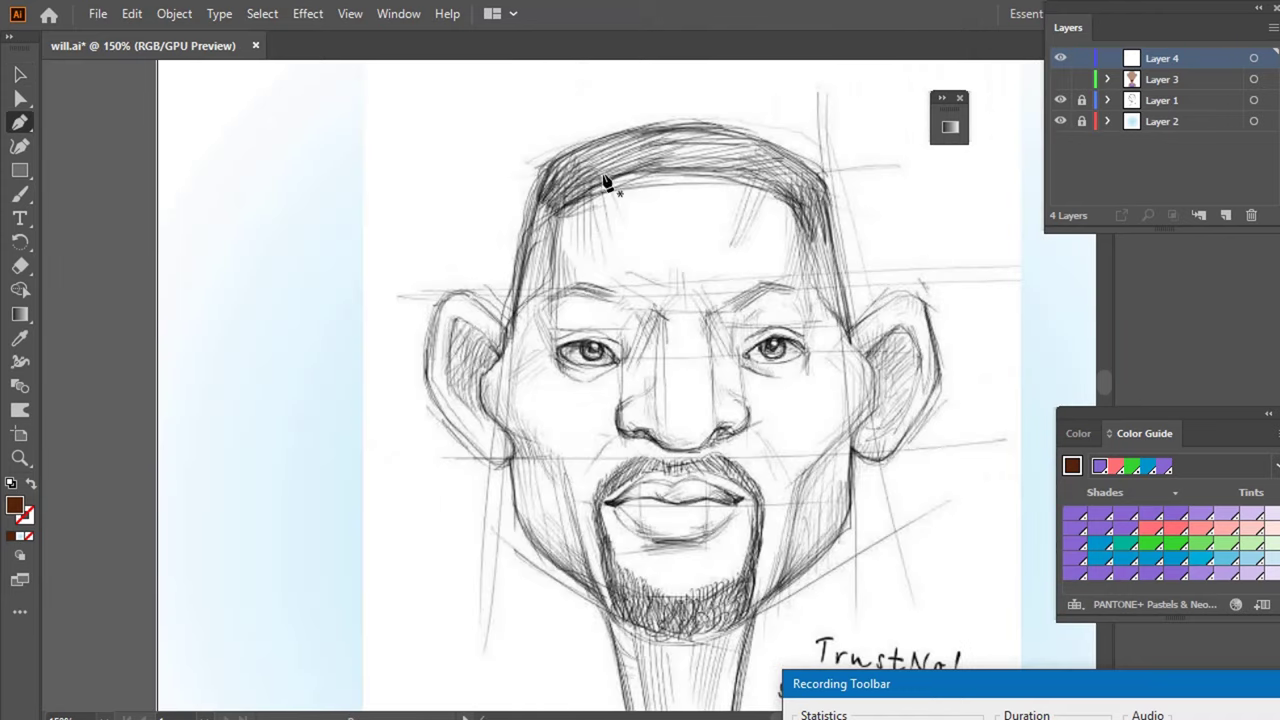
click(504, 317)
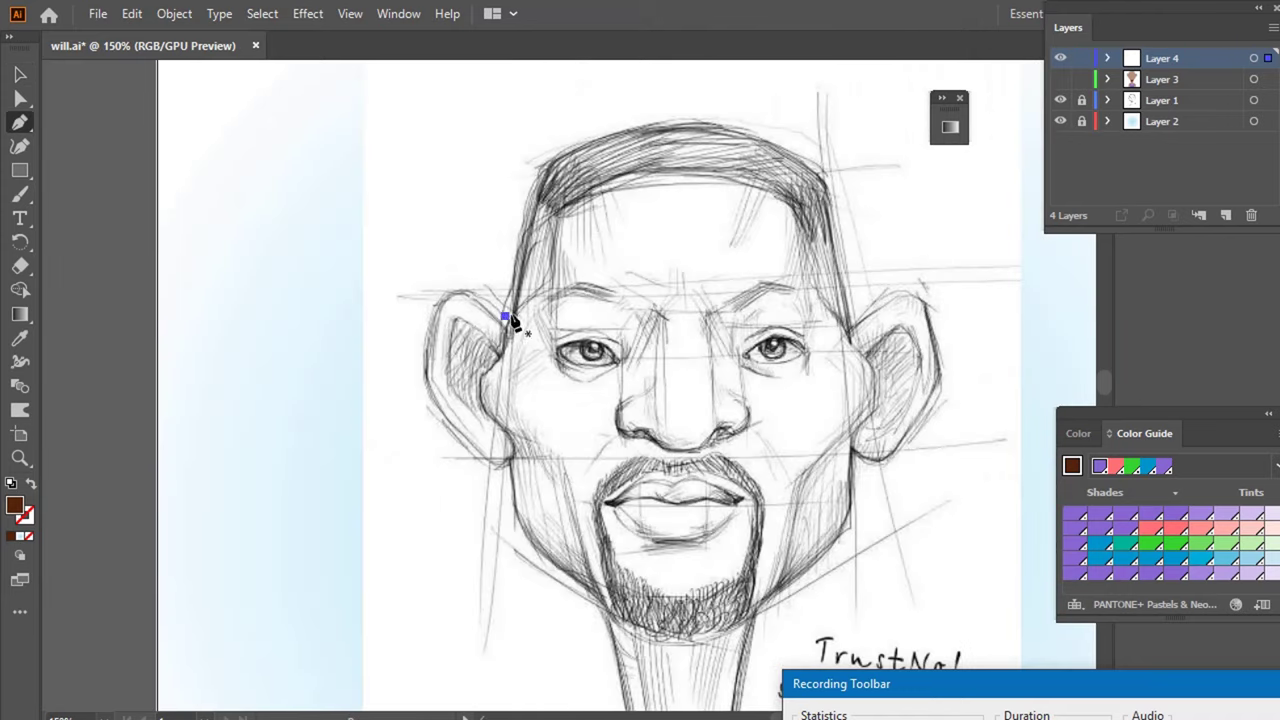
click(552, 284)
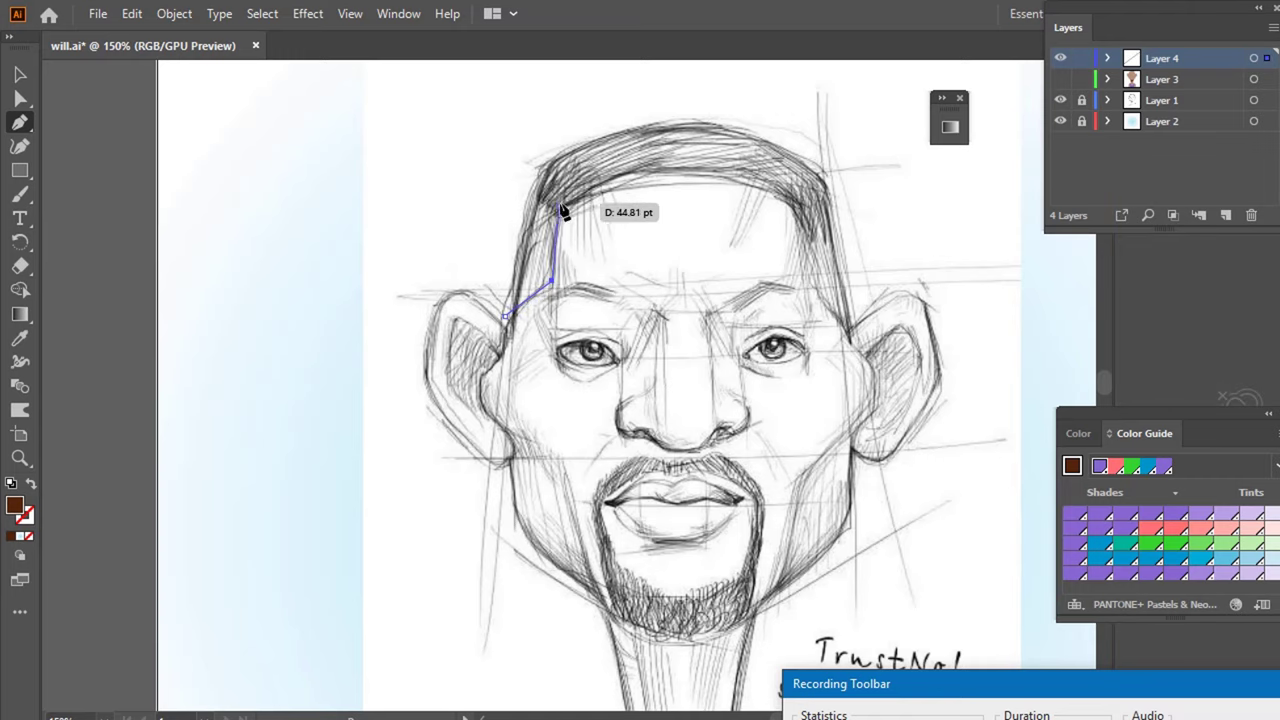
click(559, 205)
key(slash)
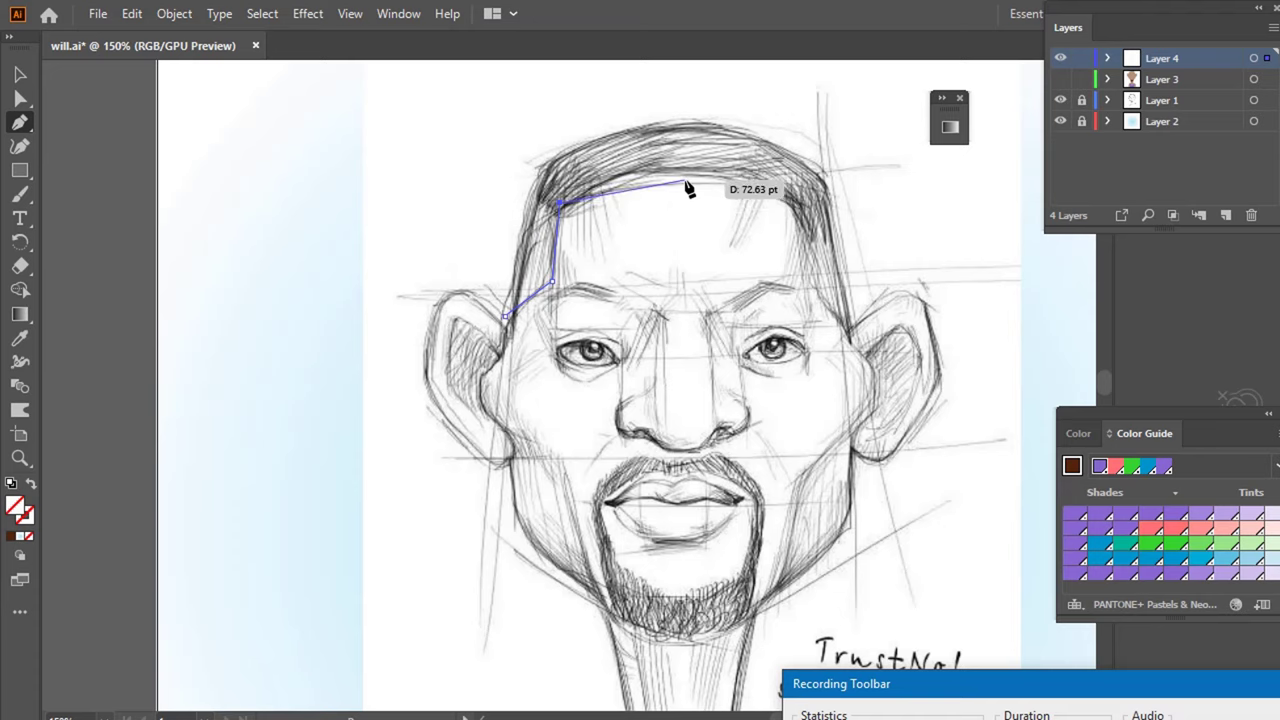
click(648, 172)
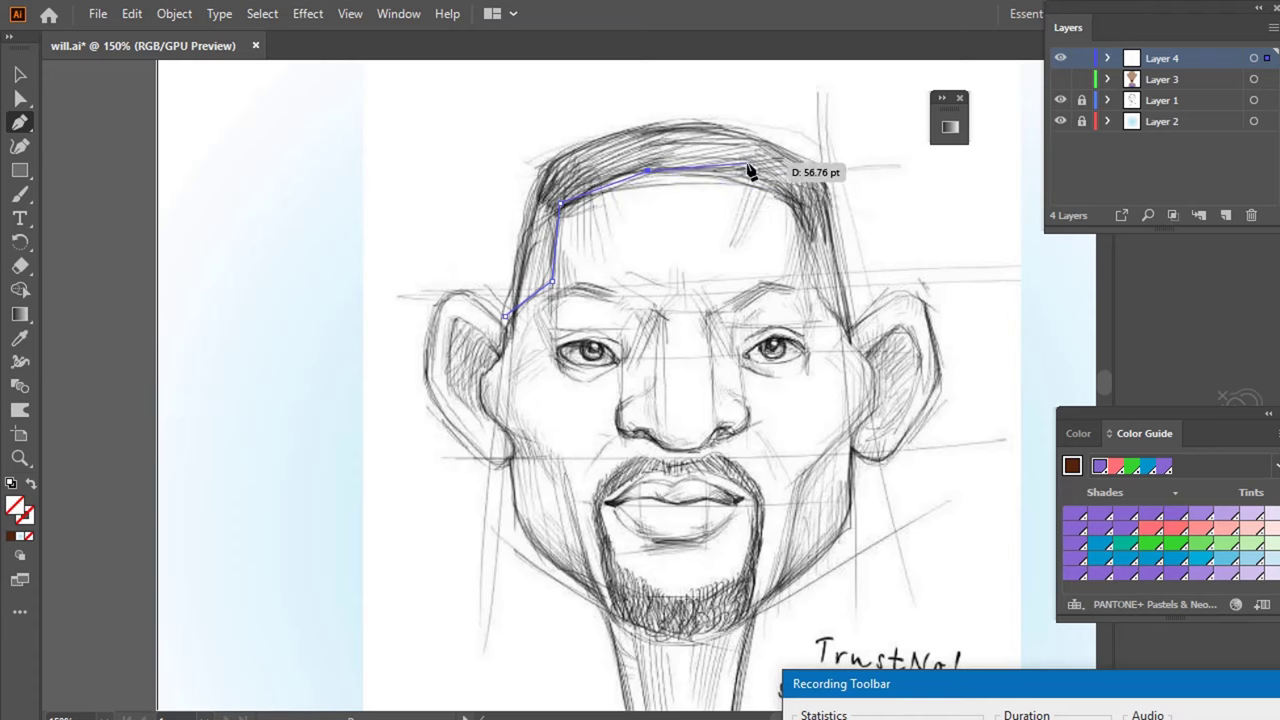
click(755, 185)
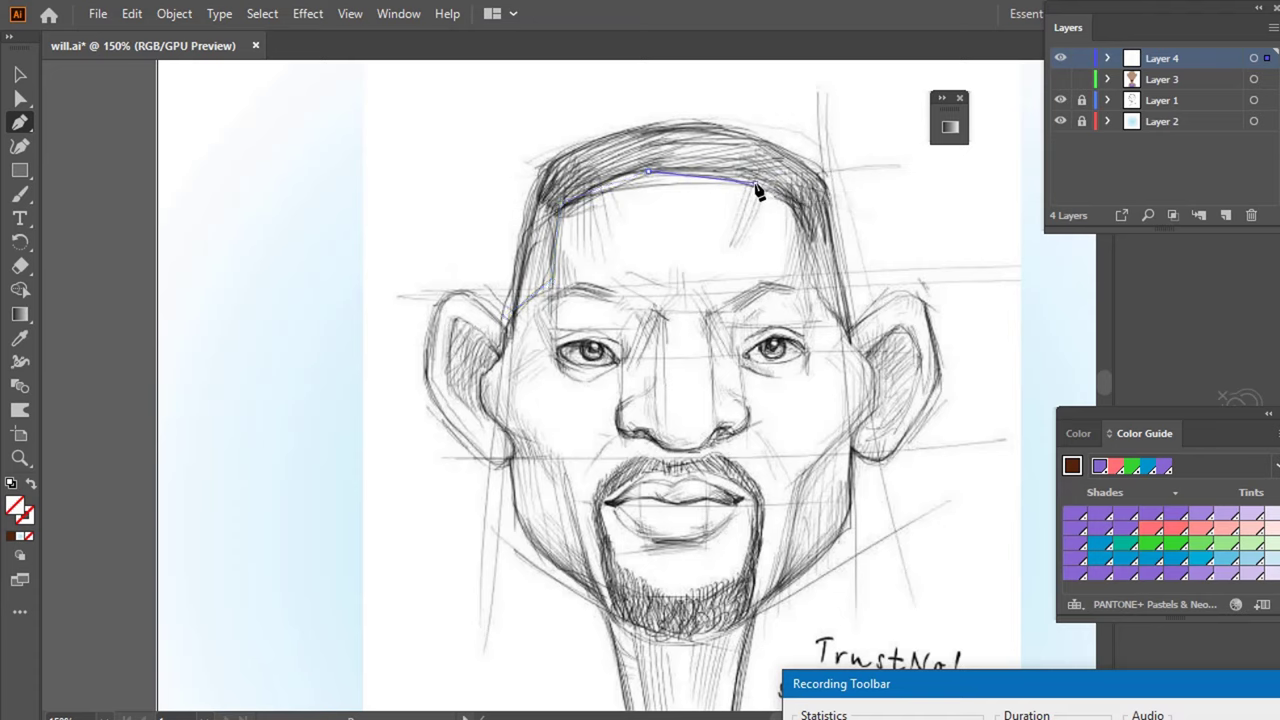
click(798, 212)
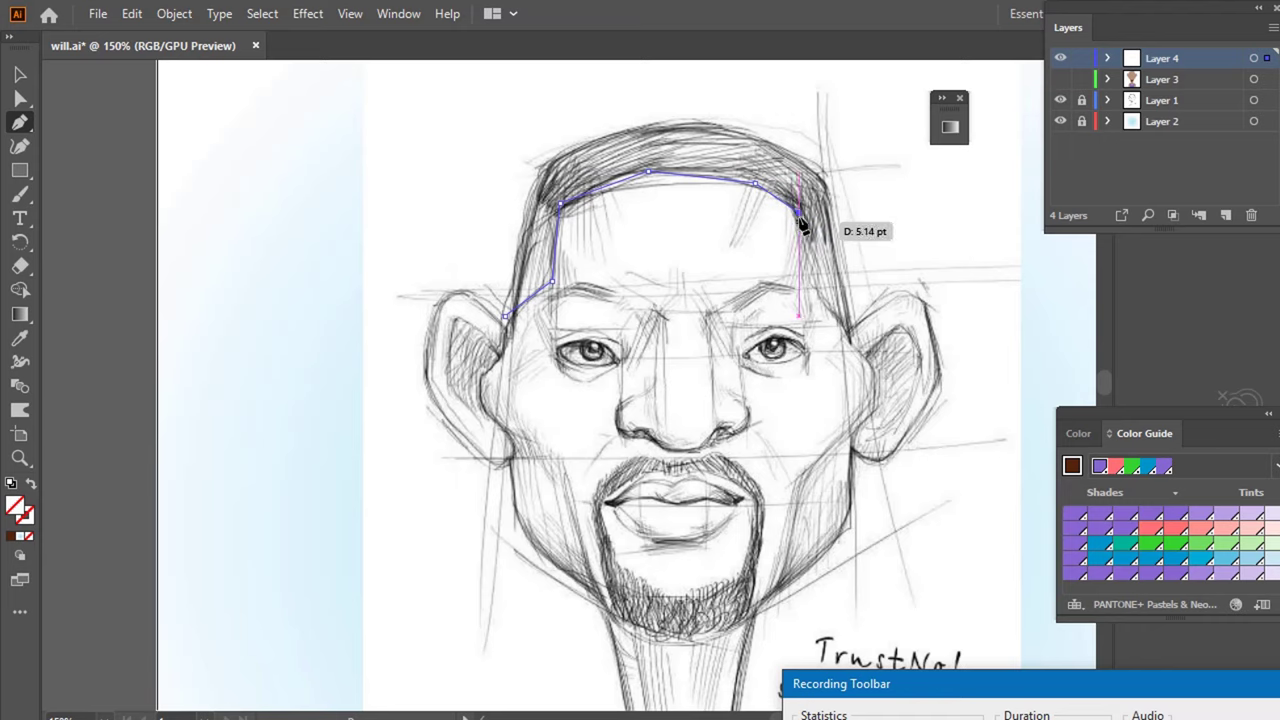
- Finish the hair outline at the right temple, curve its outer edge over the crown, and close it
click(810, 292)
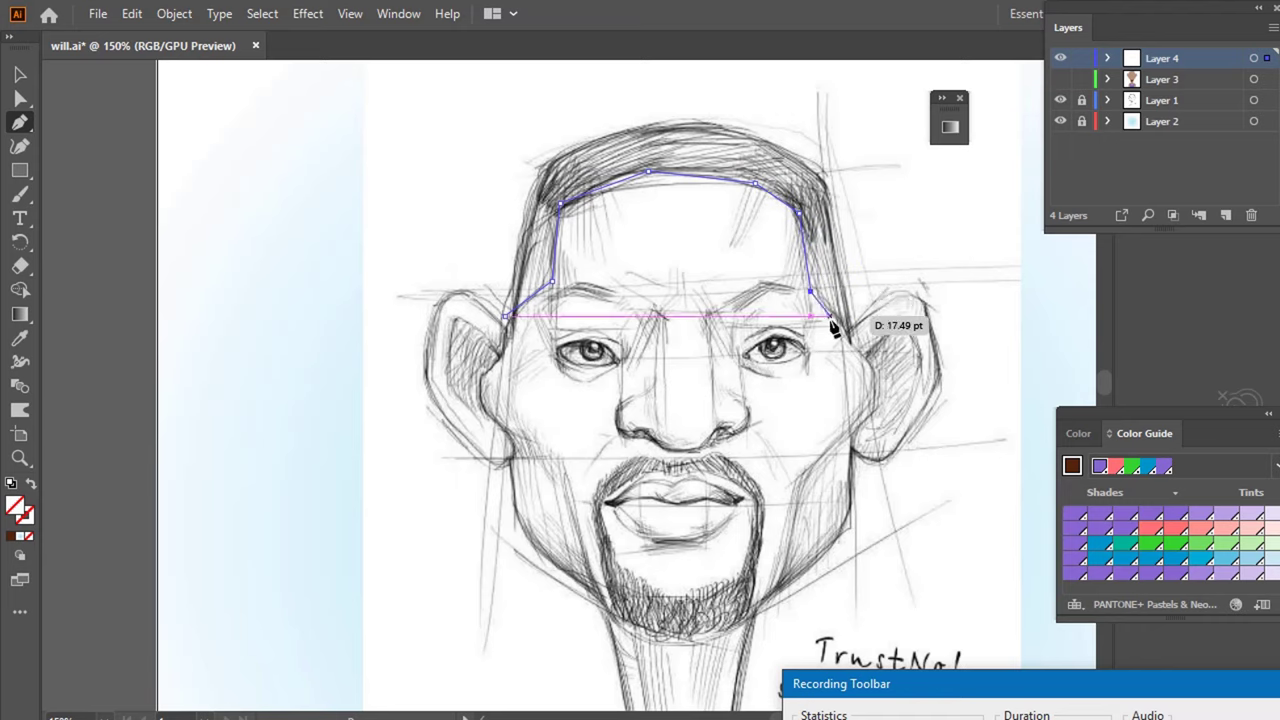
click(848, 336)
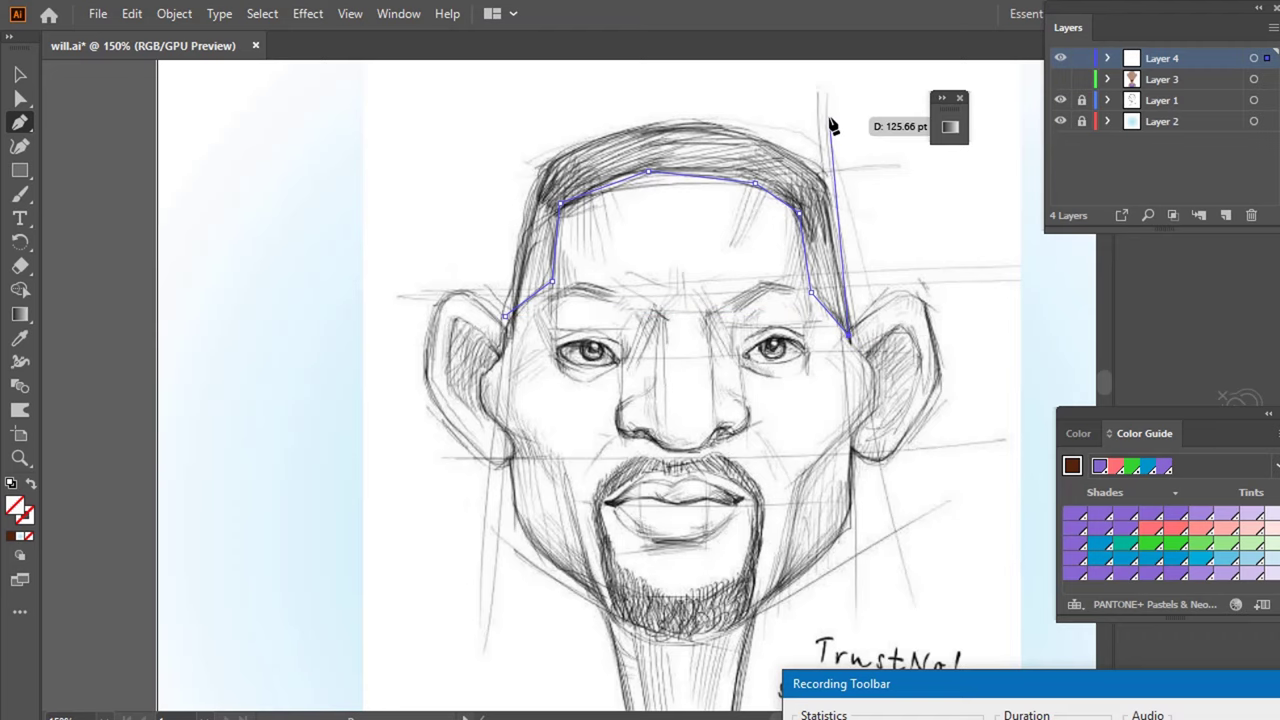
click(822, 172)
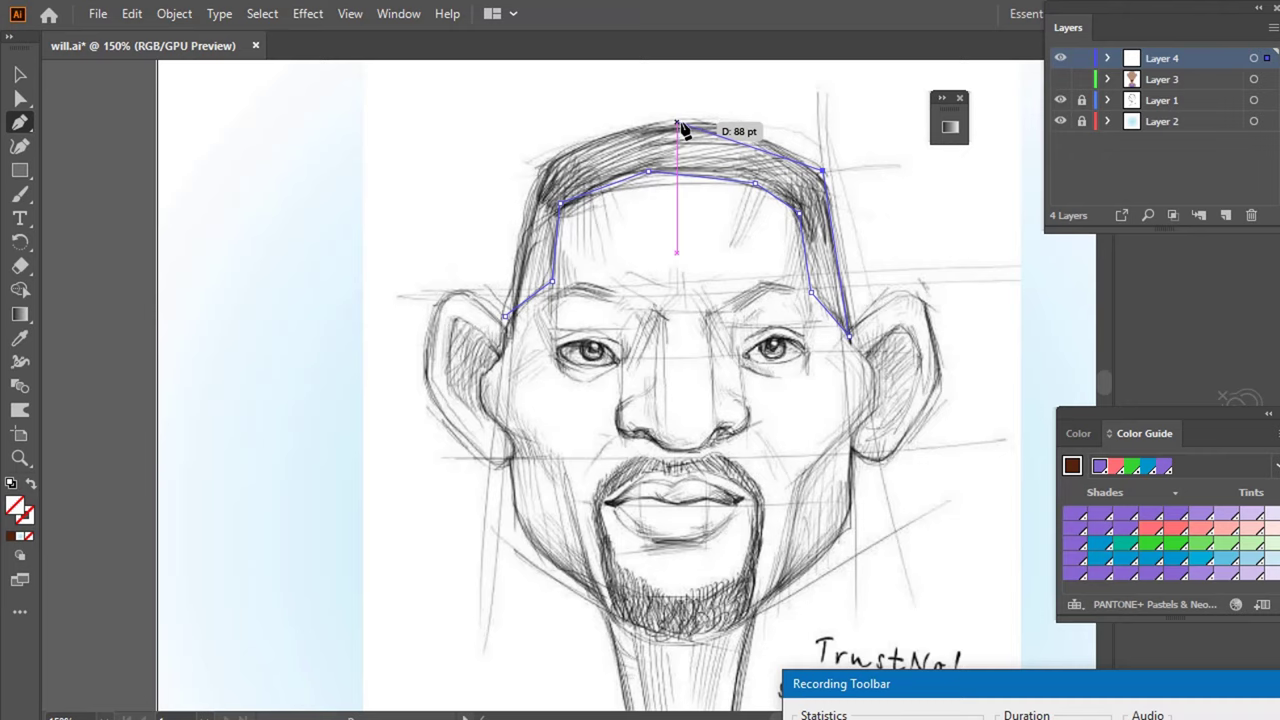
drag(677, 123, 600, 135)
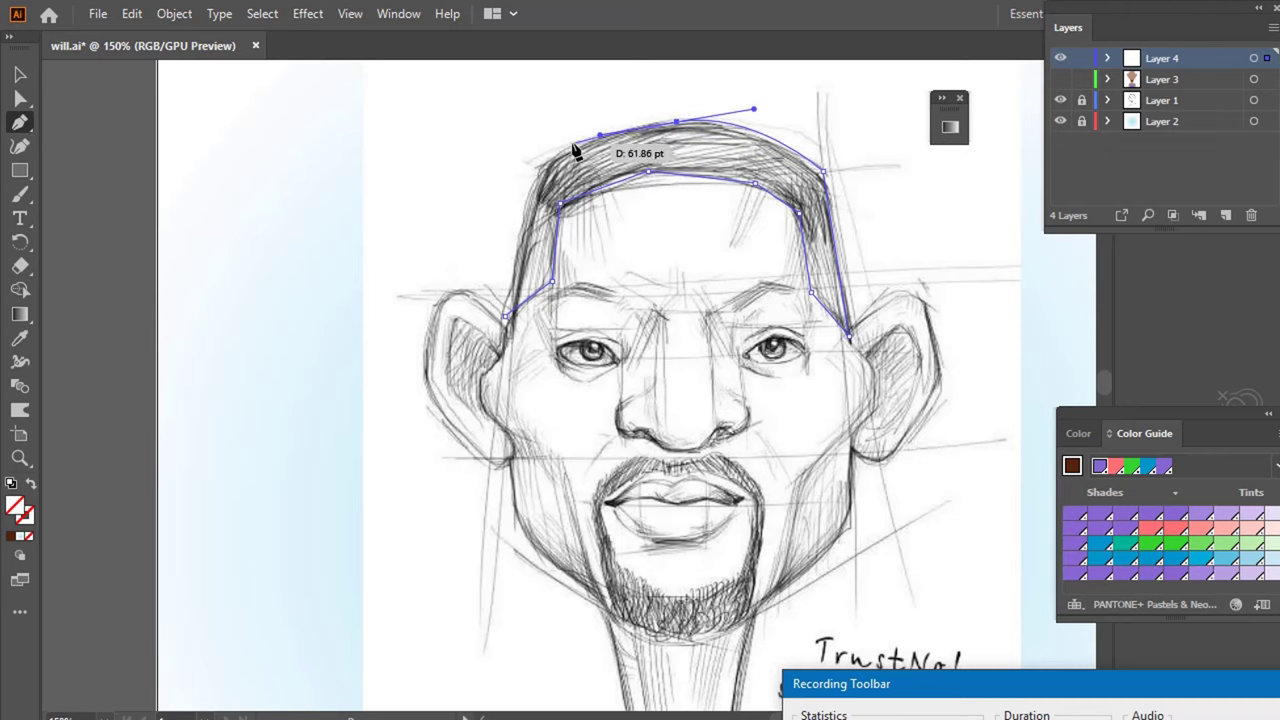
click(548, 163)
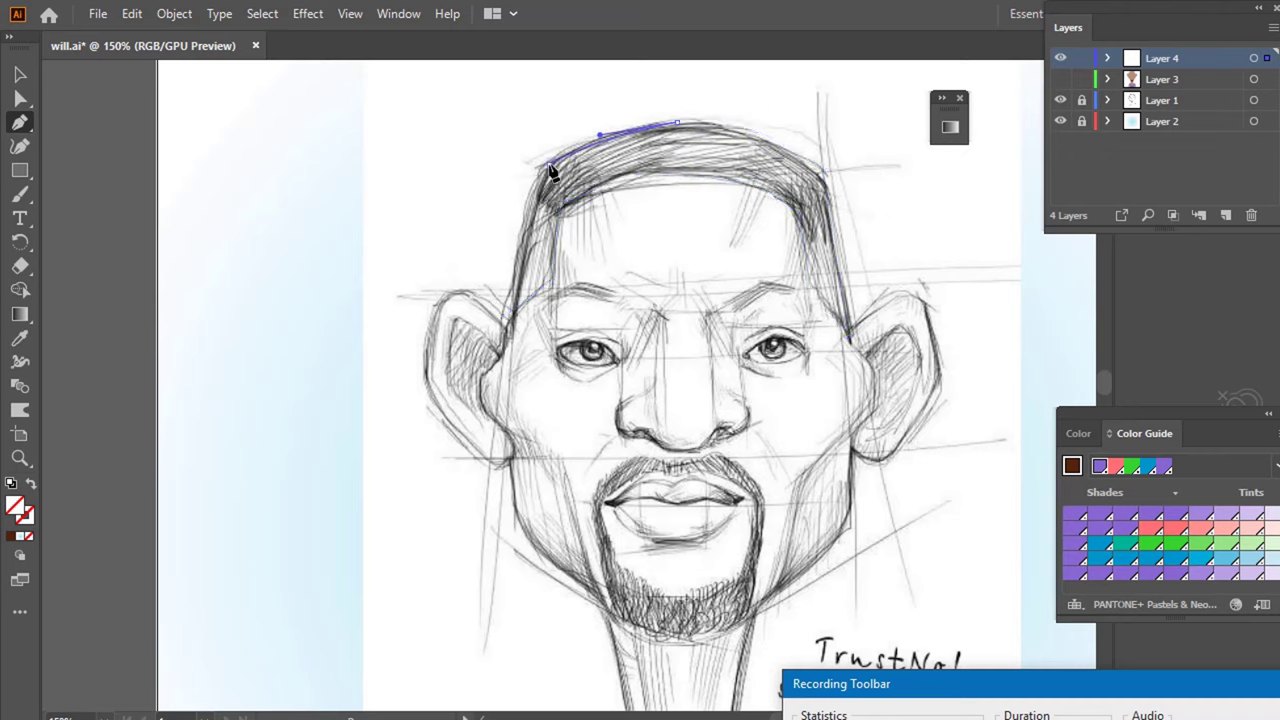
click(507, 317)
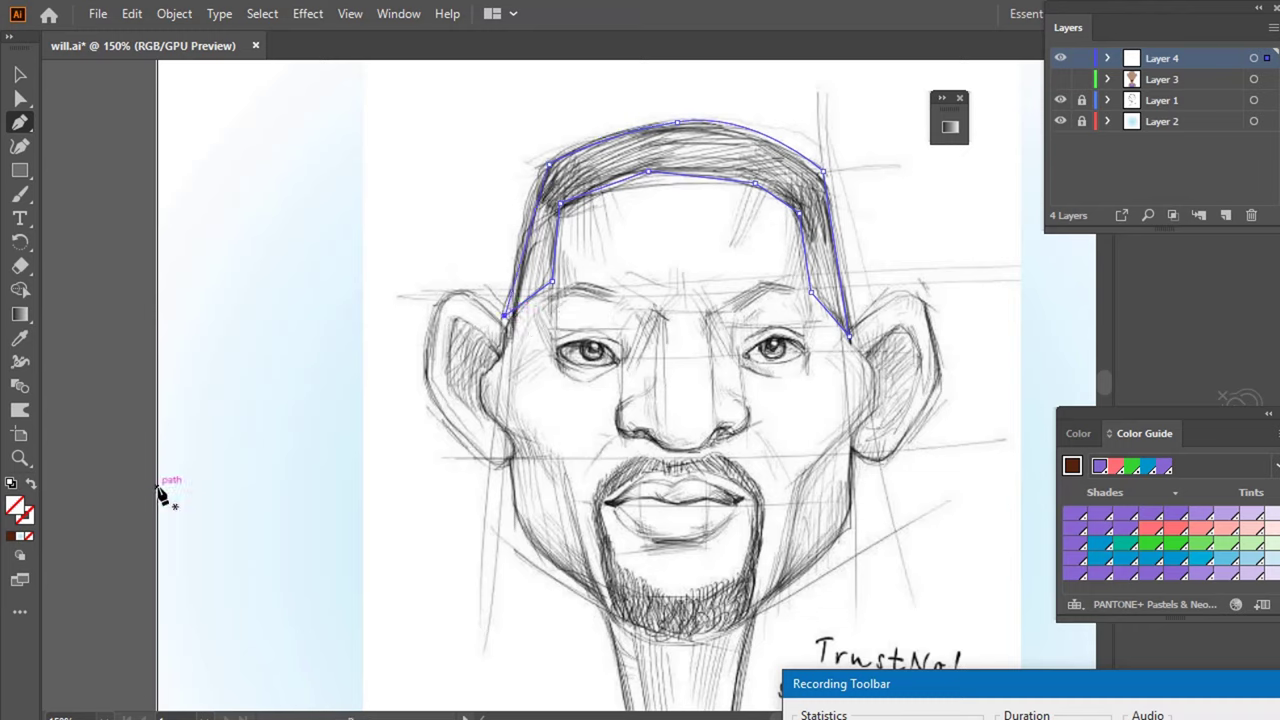
- Fill the hair shape solid black with no outline
click(10, 484)
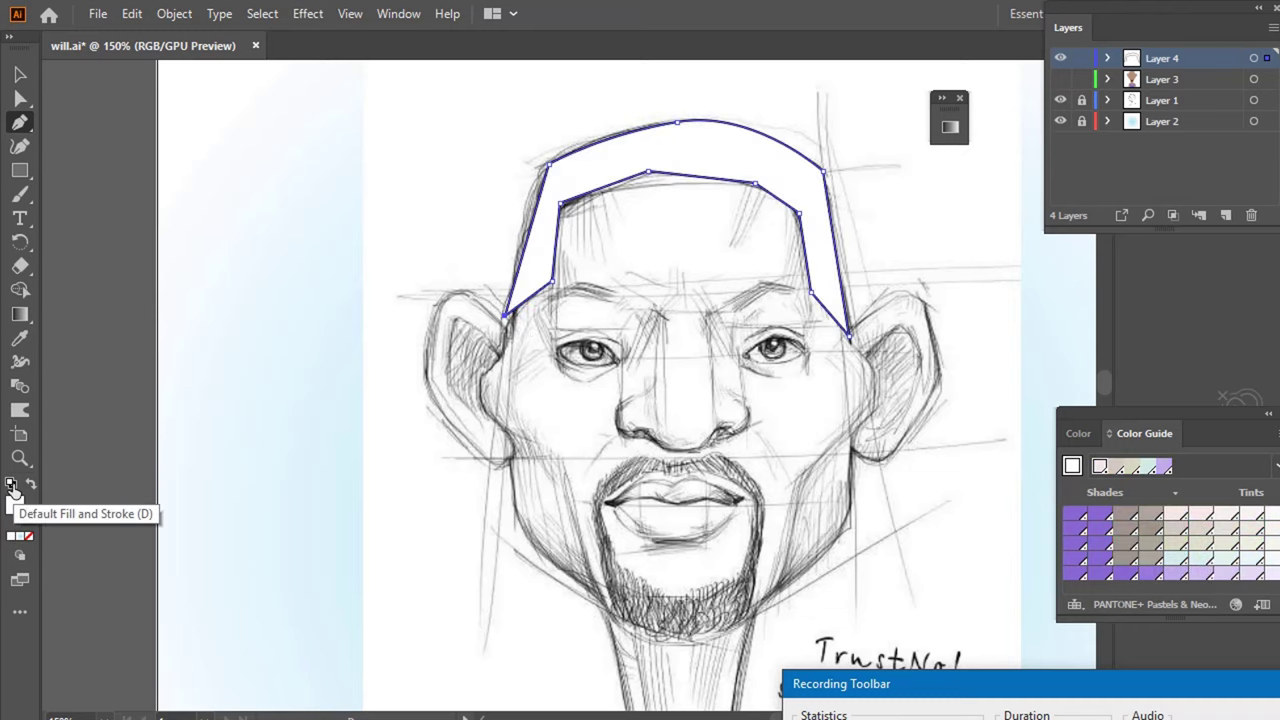
key(shift+x)
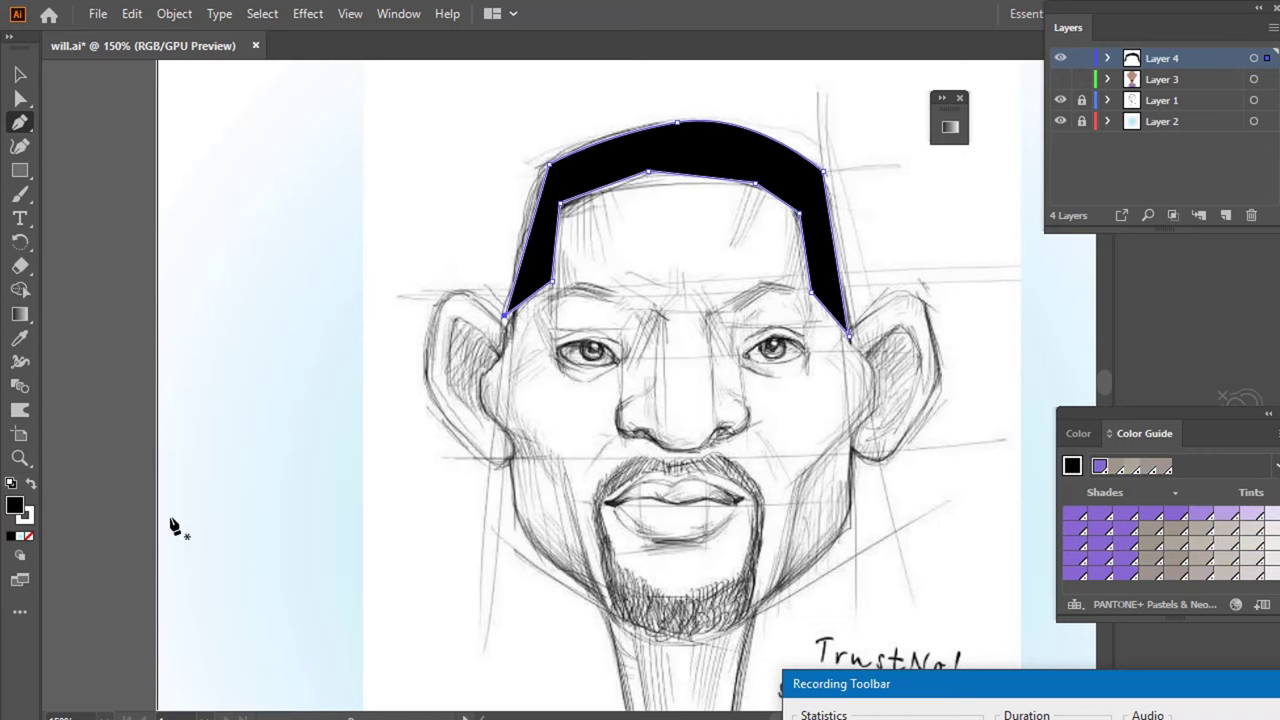
key(x)
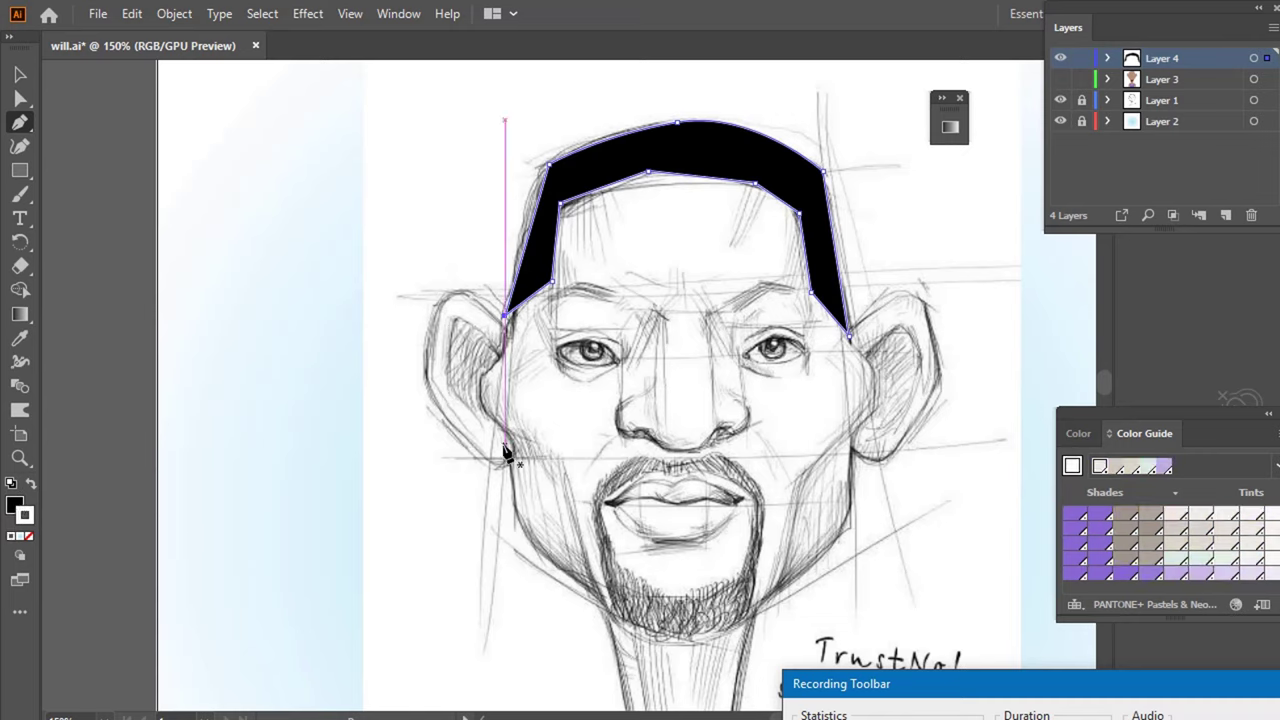
key(slash)
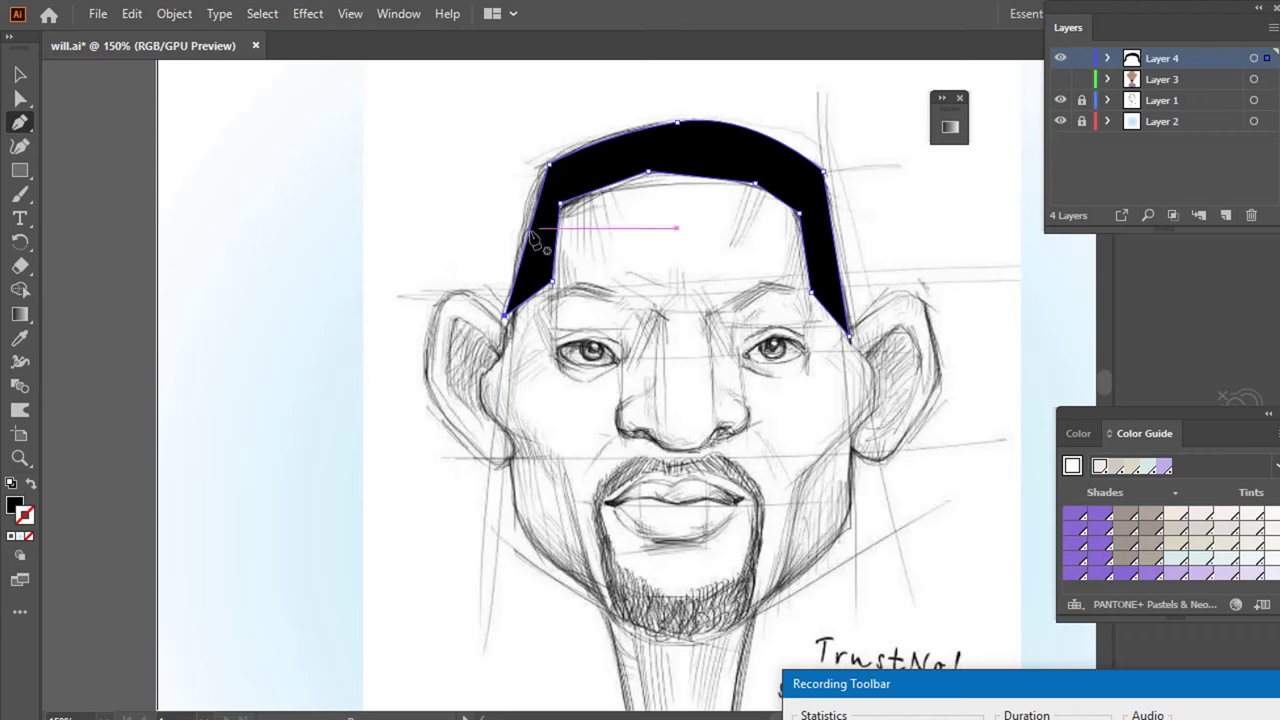
key(a)
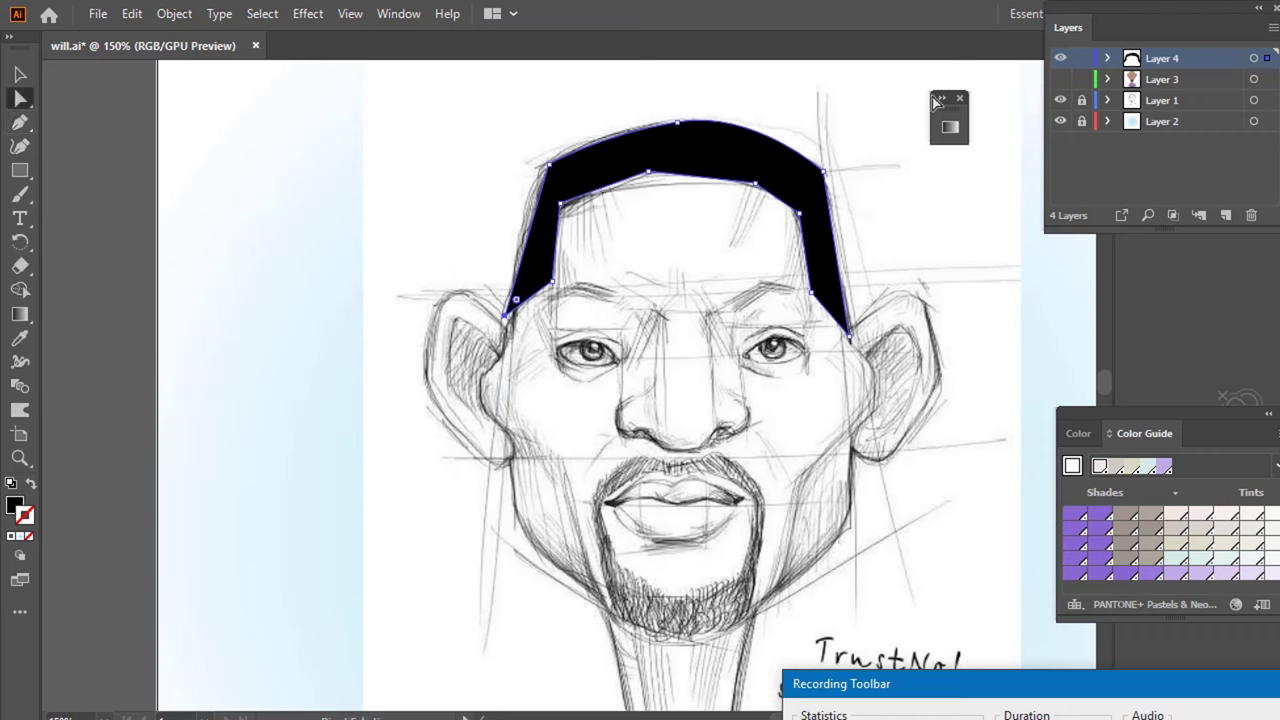
- Curve the hair's inner upper-left corner and inner top edge
click(549, 164)
drag(563, 176, 603, 192)
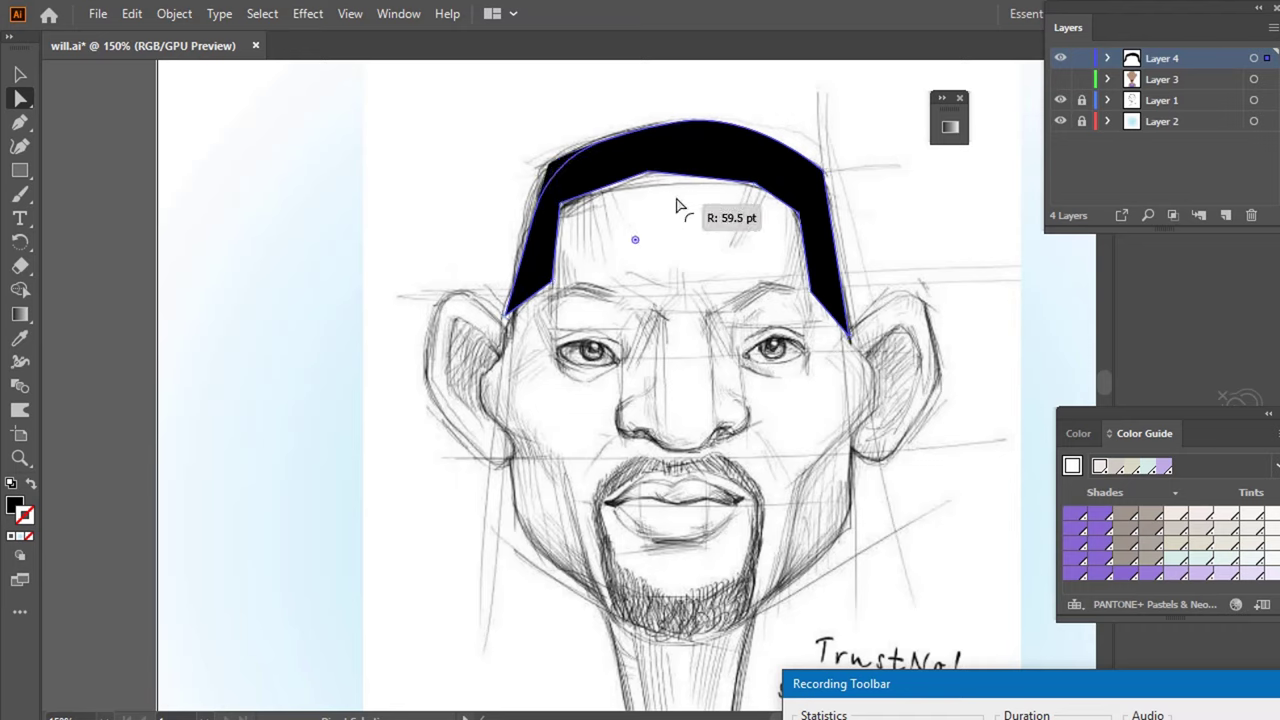
drag(603, 192, 660, 194)
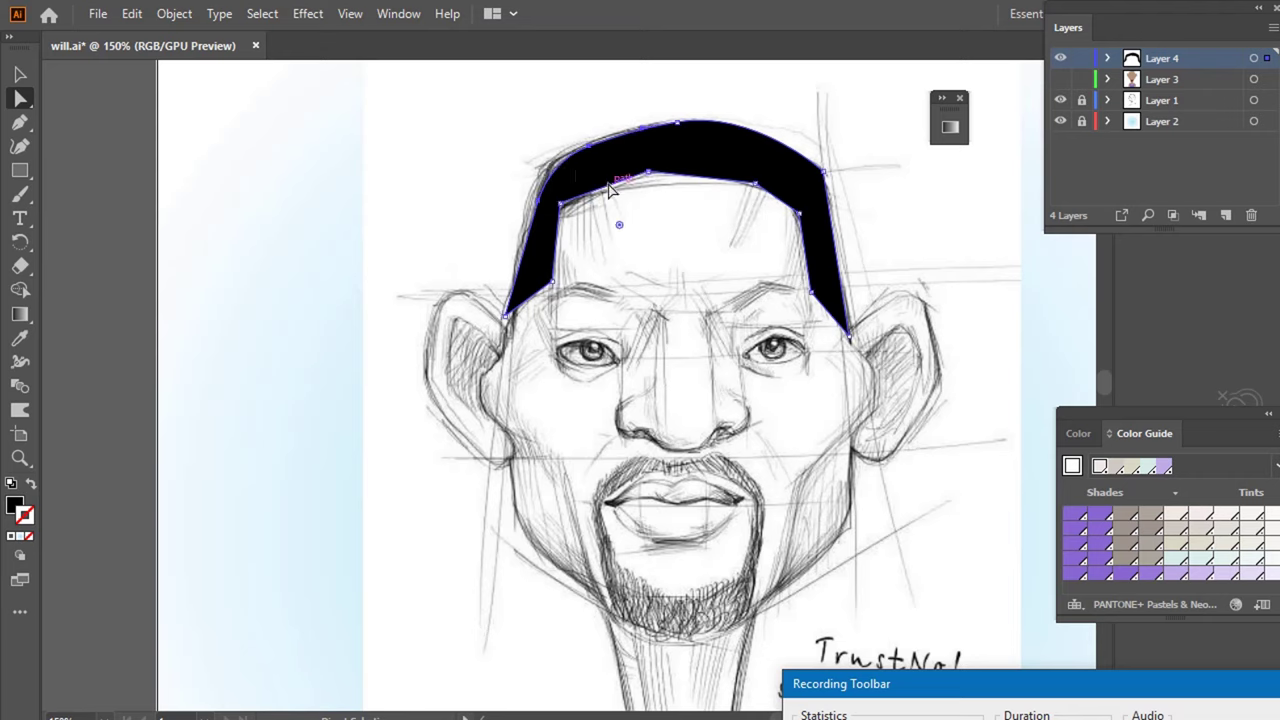
key(ctrl+z)
key(ctrl+z)
key(ctrl+z)
key(ctrl+z)
key(ctrl+z)
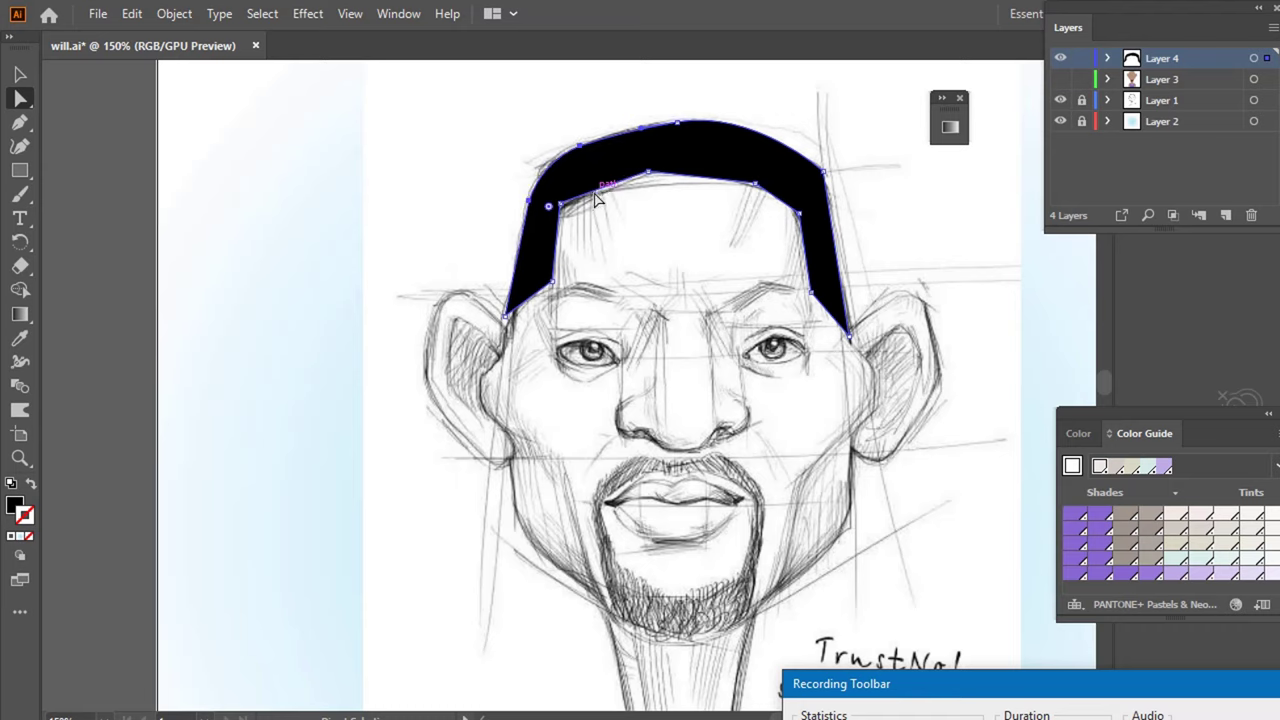
key(ctrl+z)
click(561, 203)
drag(576, 216, 612, 243)
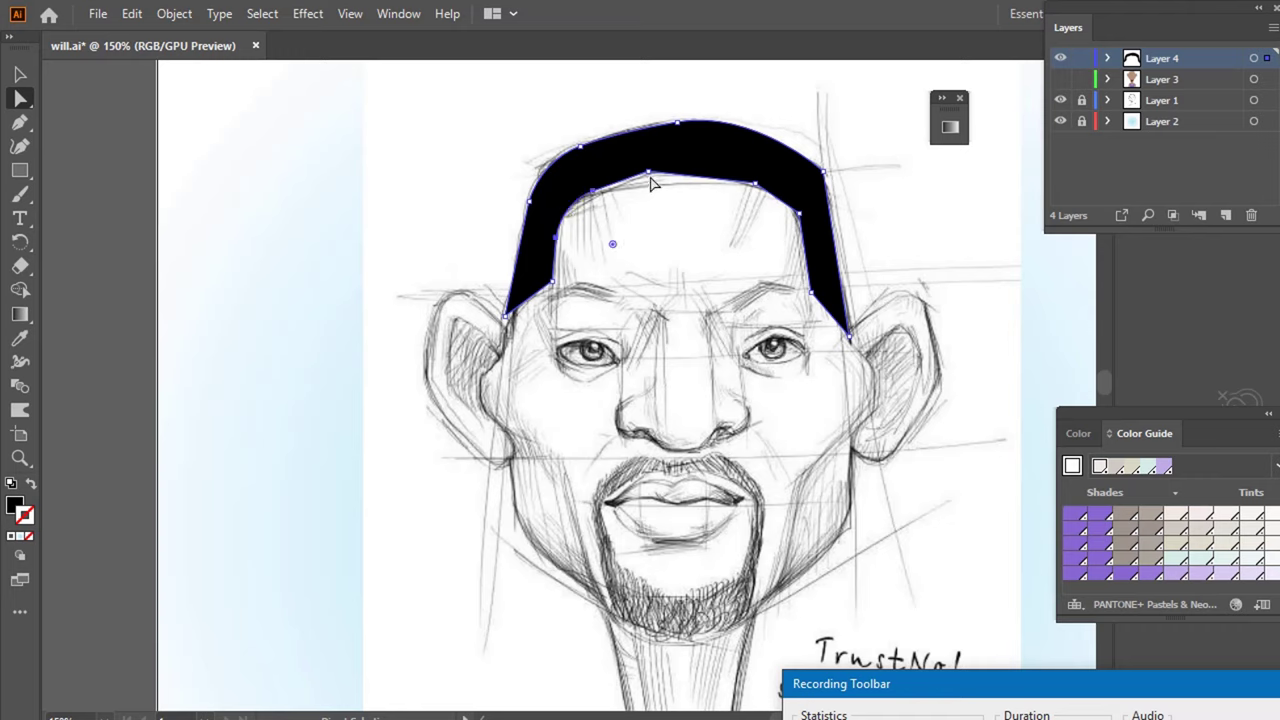
drag(649, 171, 690, 258)
- Round the hair's inner right corner and reshape its top-right curve
click(756, 183)
drag(746, 204, 728, 333)
drag(805, 216, 758, 238)
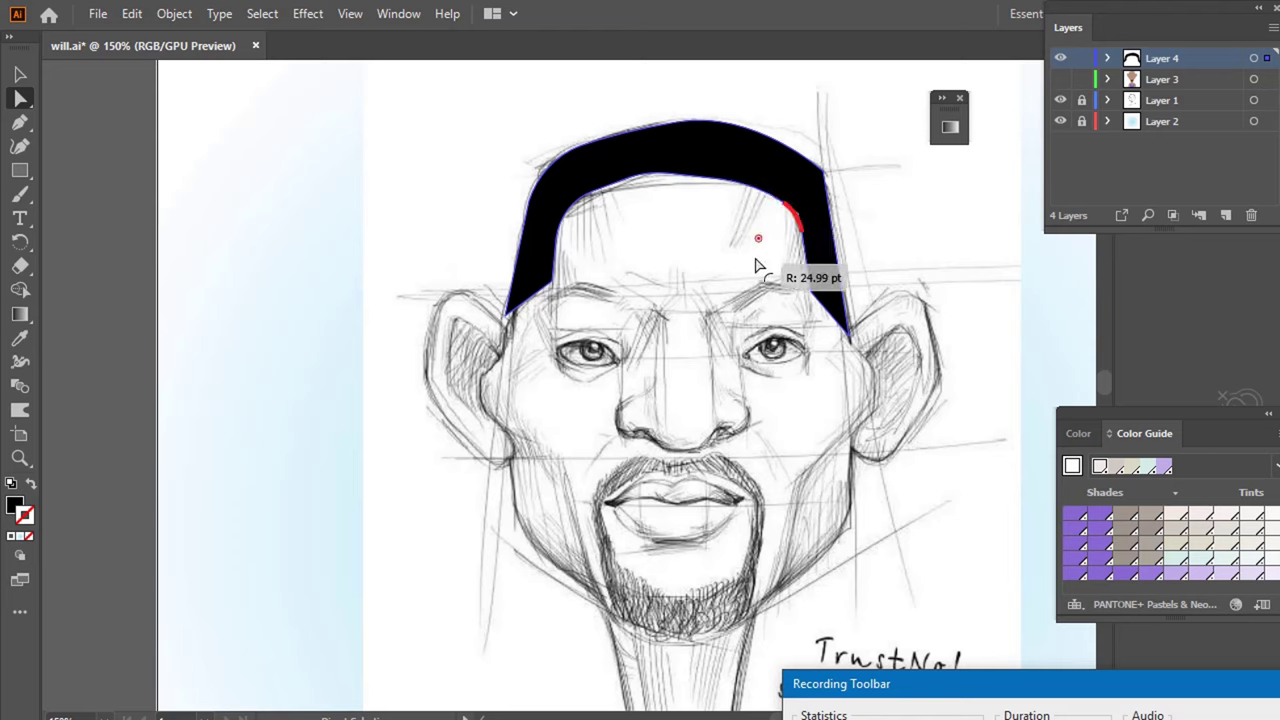
click(822, 178)
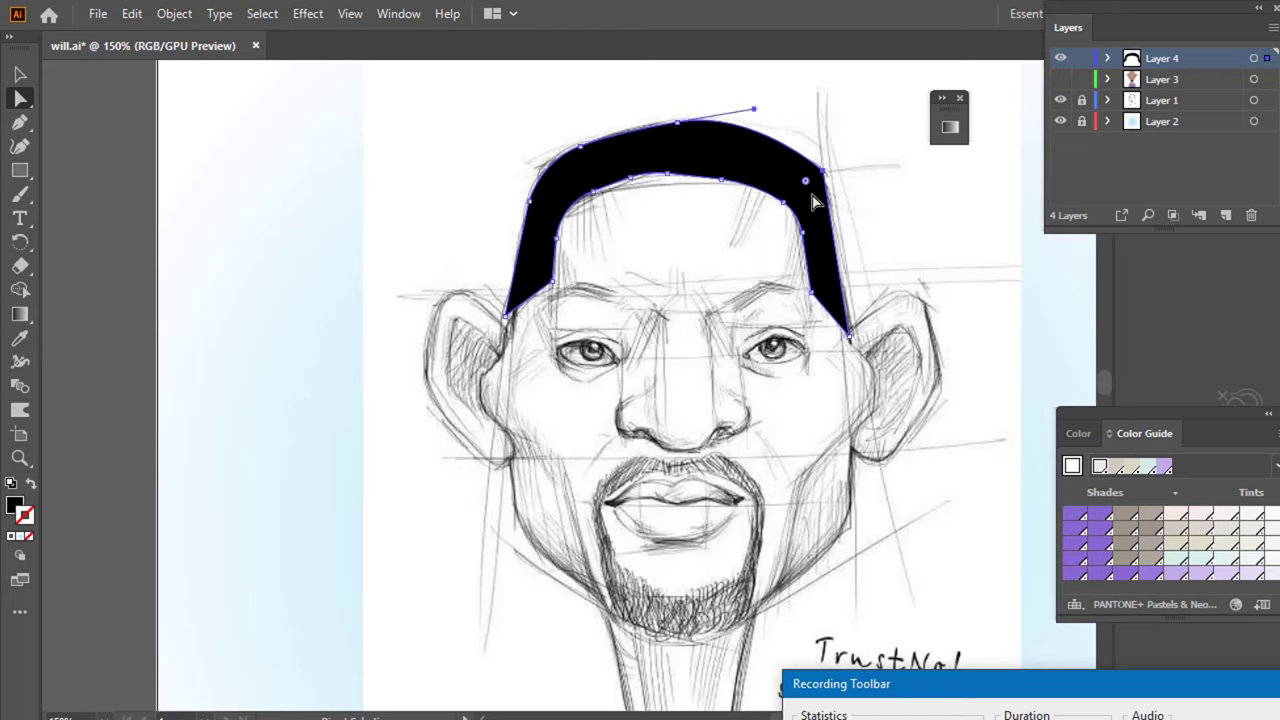
drag(805, 183, 766, 205)
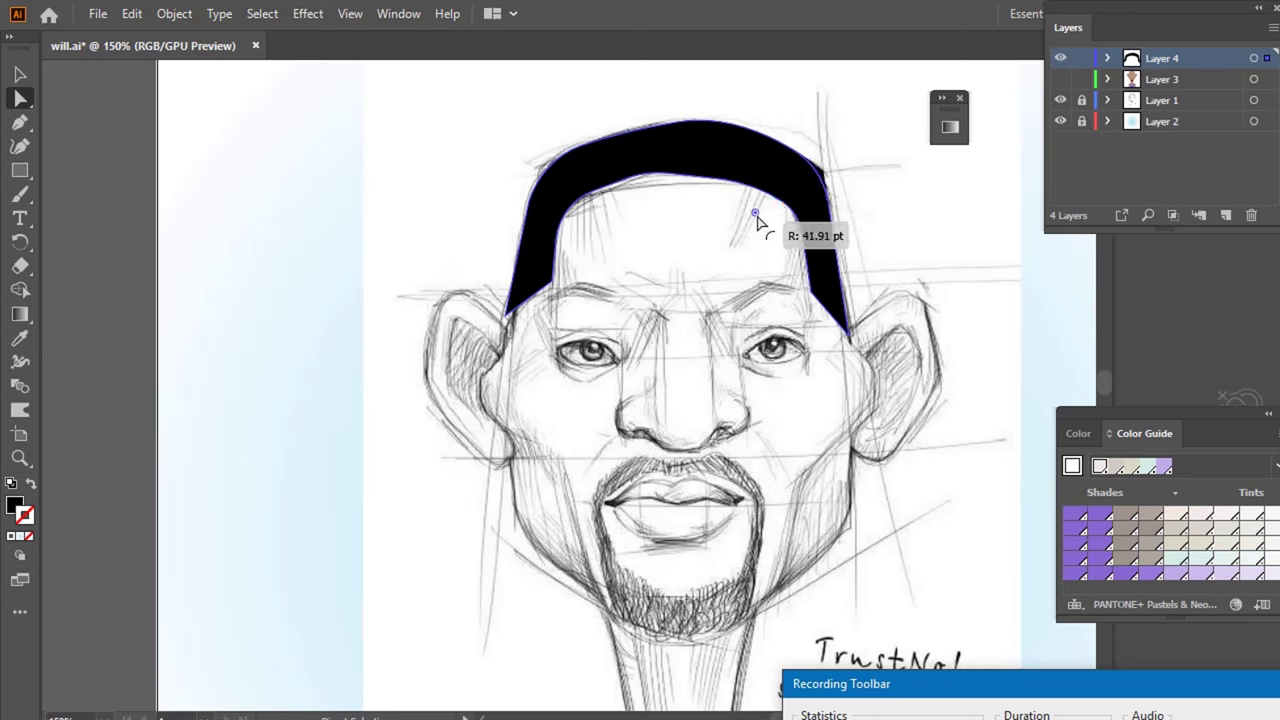
click(994, 161)
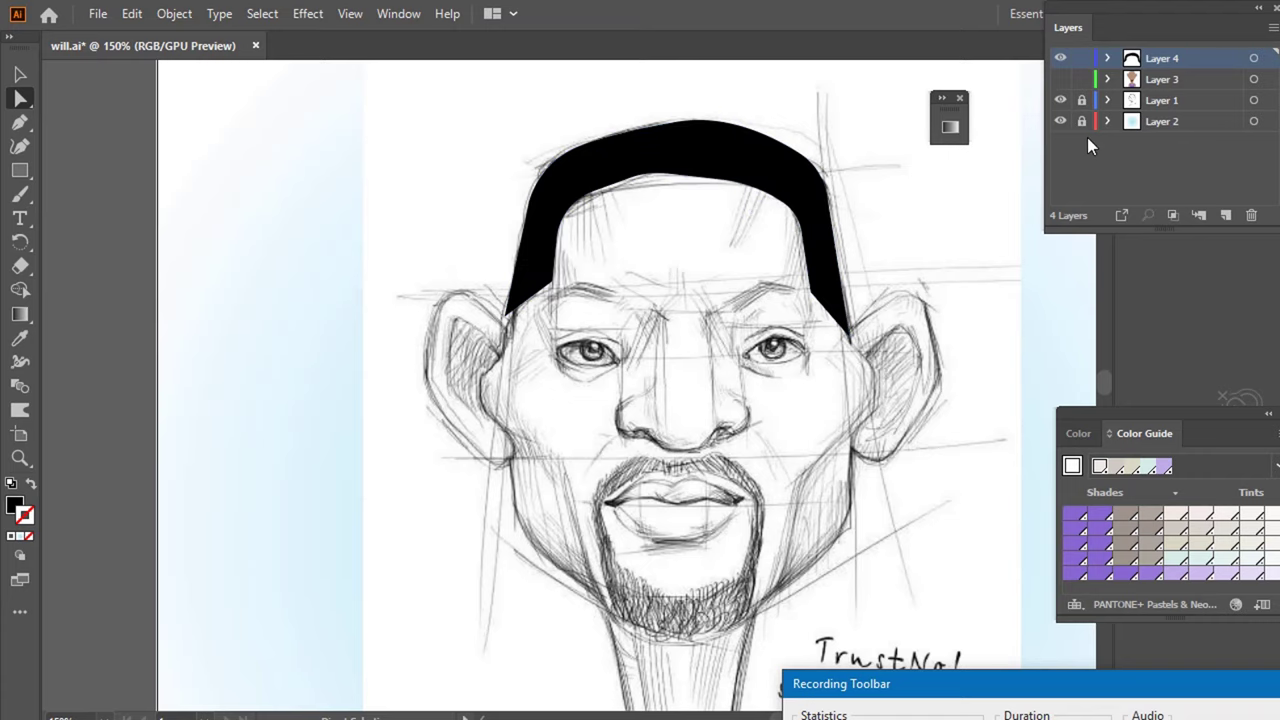
- Show Layer 3's face shapes and draw a black ellipse, about 190 × 167 pt, over the crown
click(1061, 81)
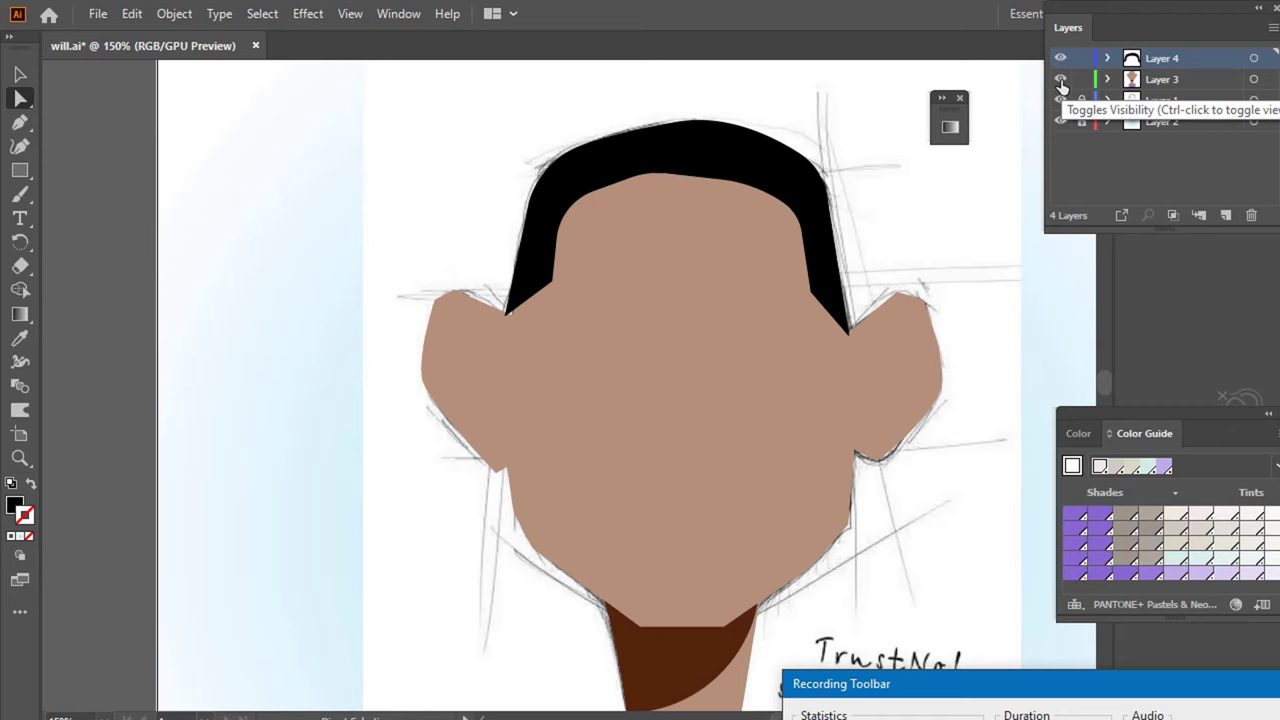
click(22, 172)
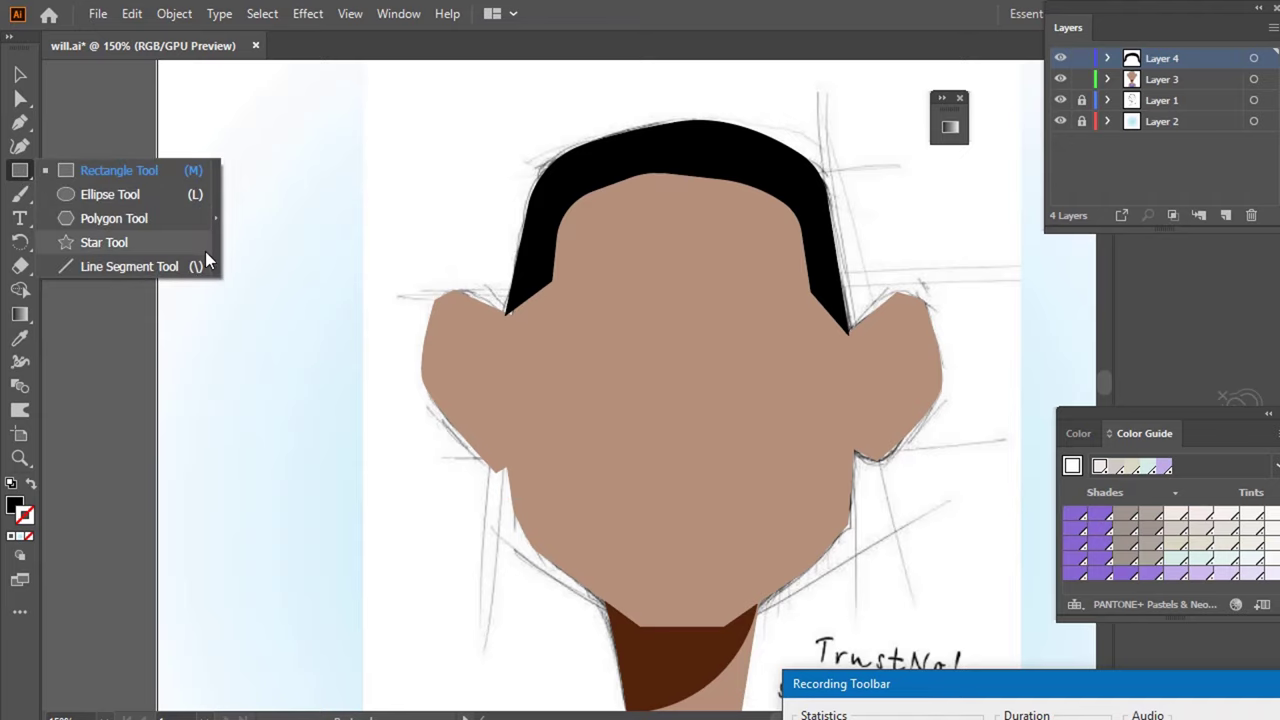
click(93, 194)
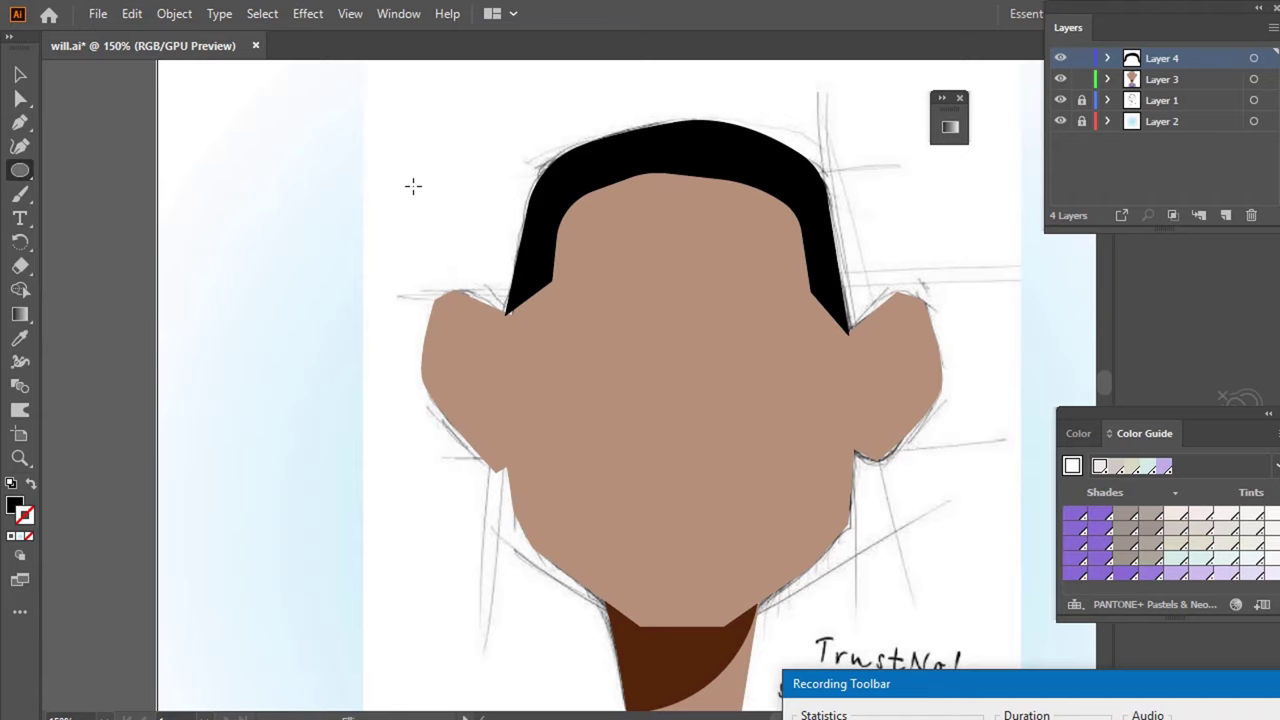
scroll(485, 74, up, 3)
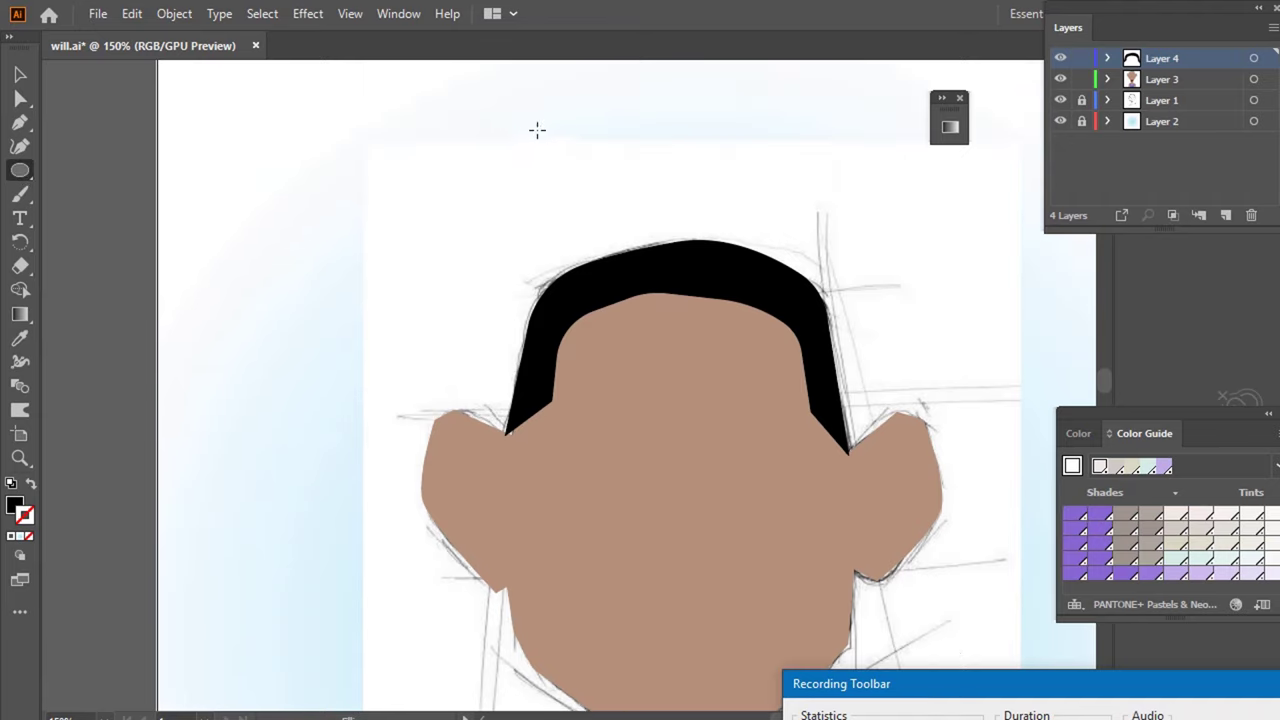
mouse_move(506, 124)
mouse_down()
mouse_move(785, 514)
mouse_move(1032, 451)
mouse_move(890, 252)
mouse_up()
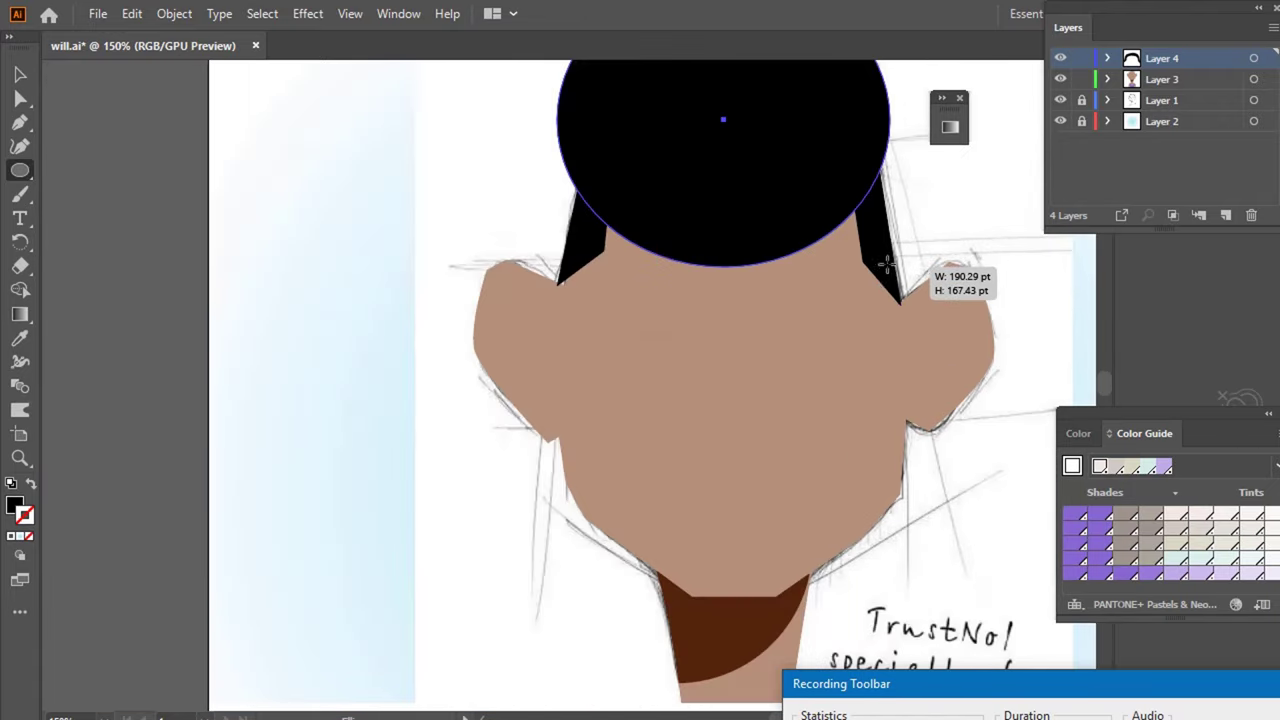
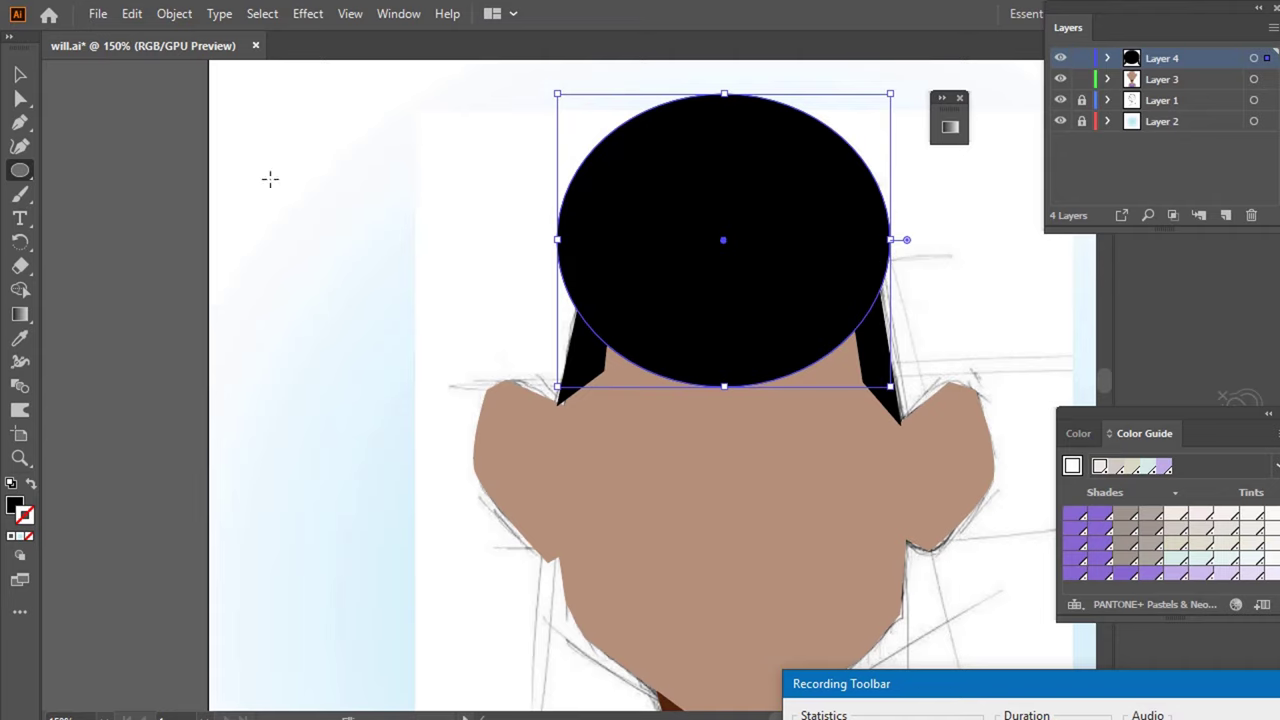
- Merge the right hair strand into the hair shape with Shape Builder, then select the leftover black oval
key(ctrl+a)
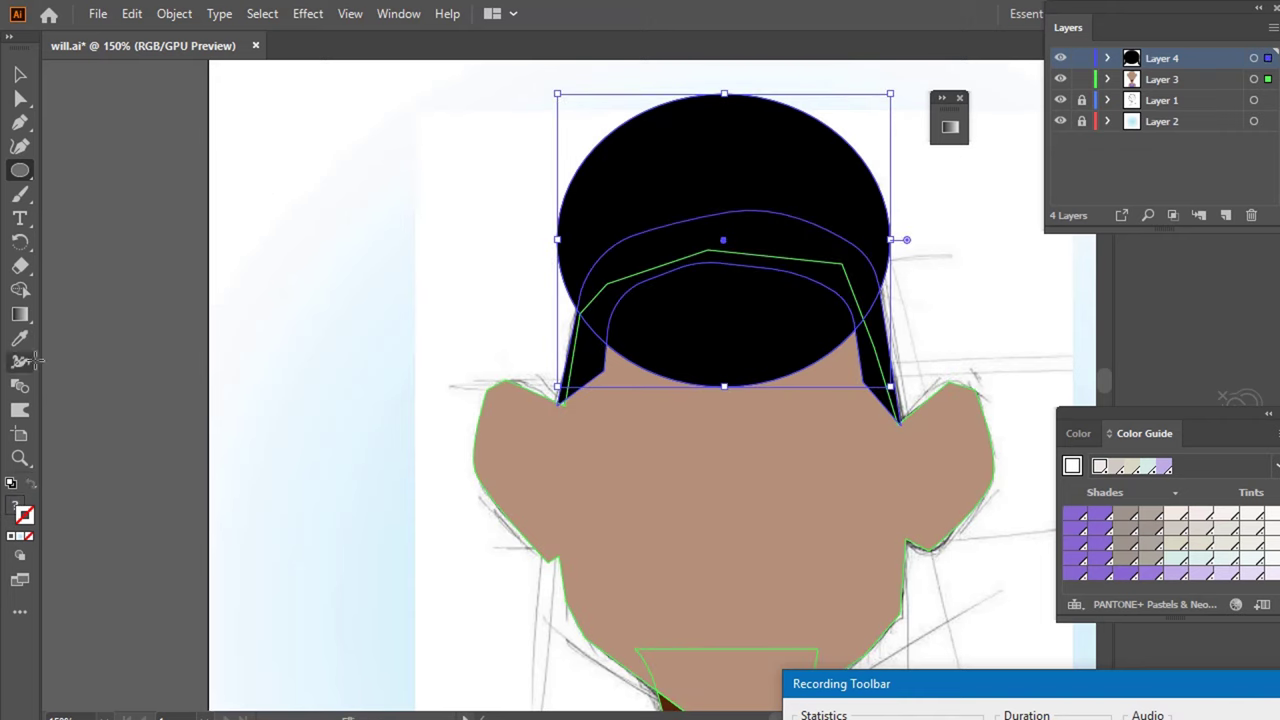
click(12, 290)
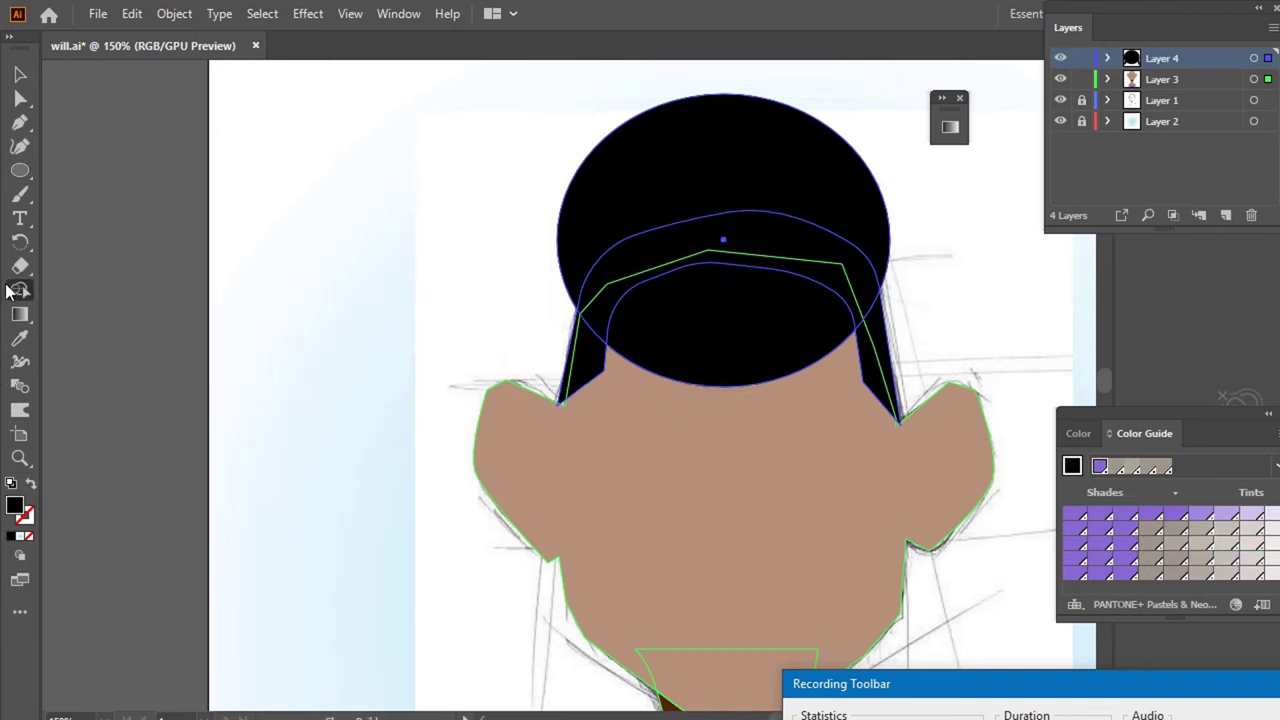
key(ctrl+a)
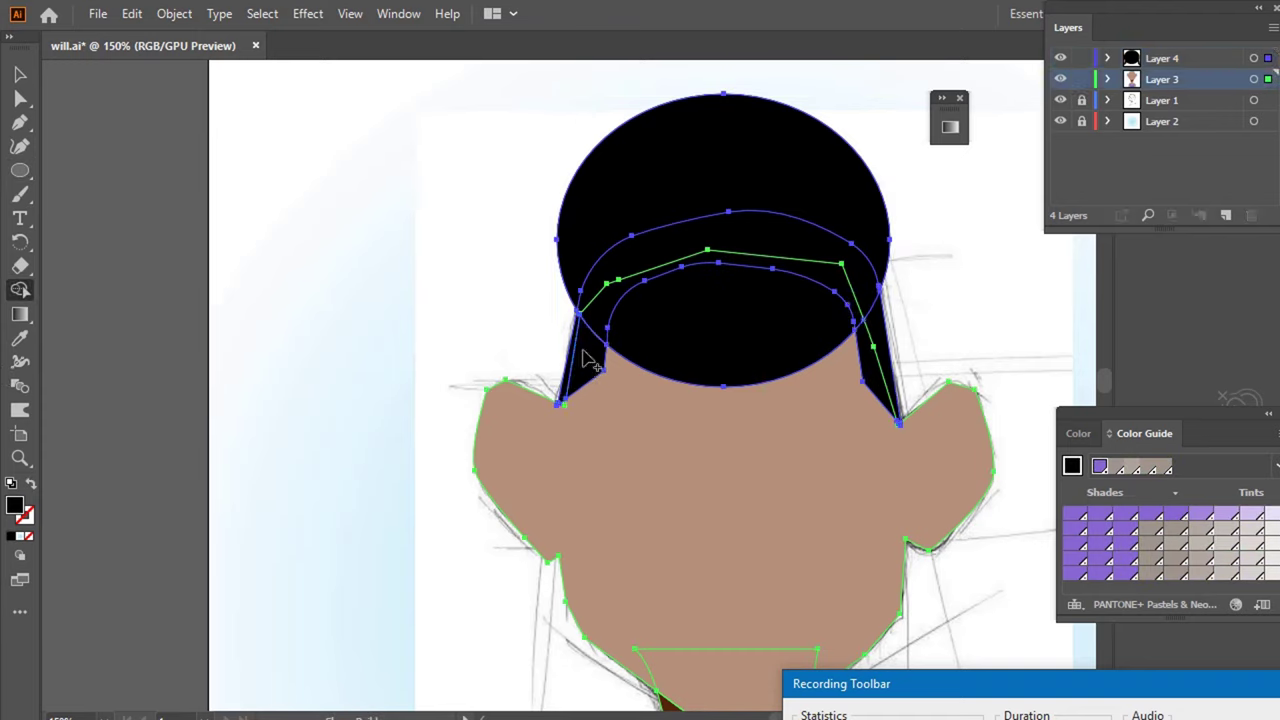
click(868, 372)
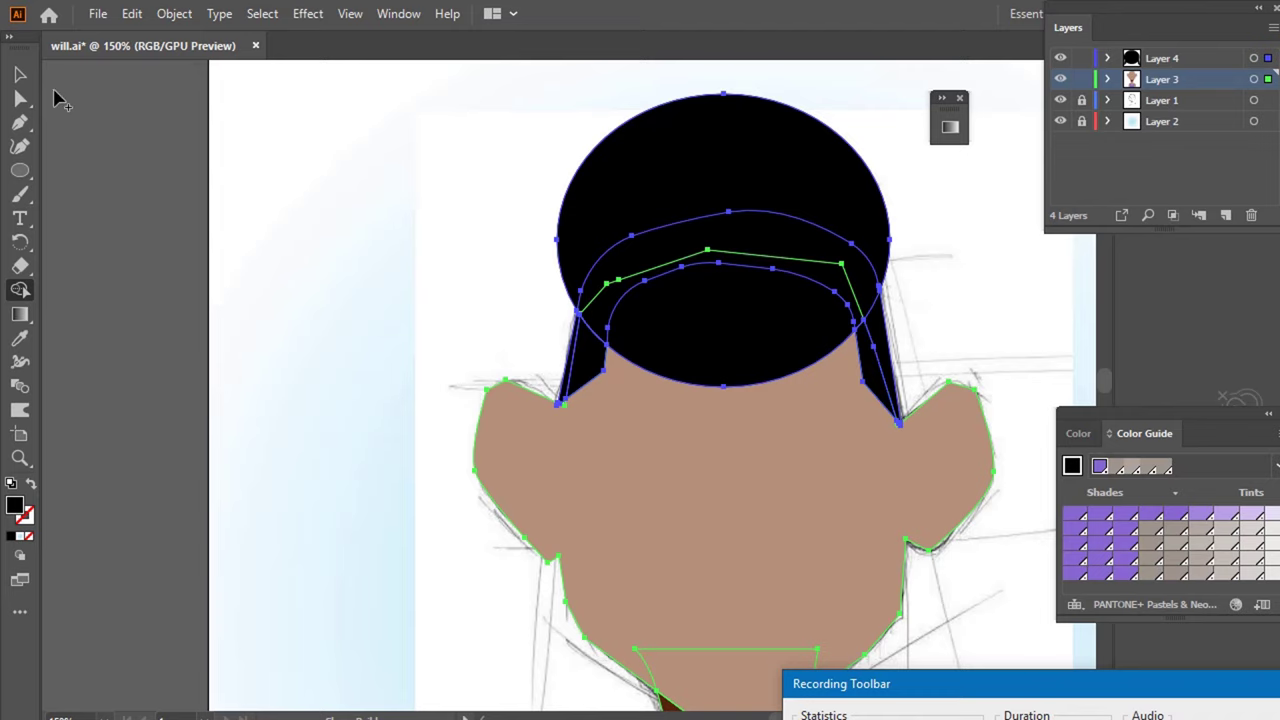
click(20, 74)
click(256, 80)
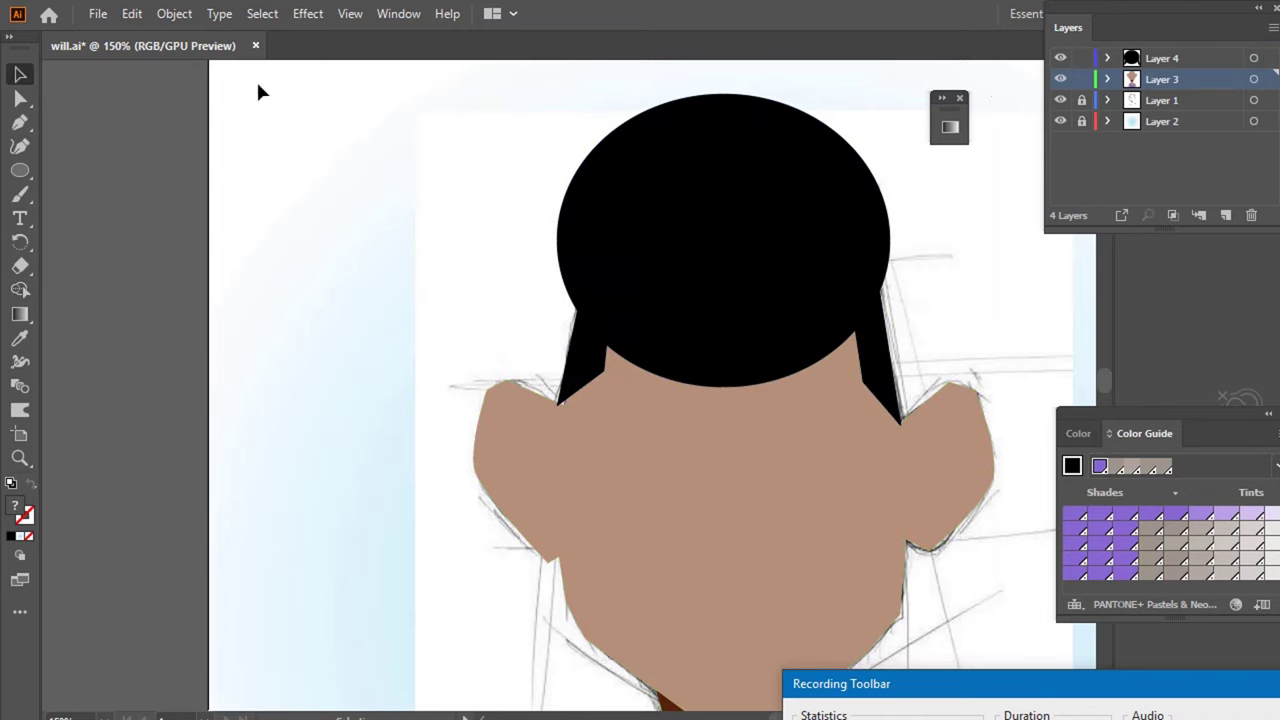
click(692, 166)
- Delete the leftover black oval and fill the left temple hair triangle grey 918F8E
key(Delete)
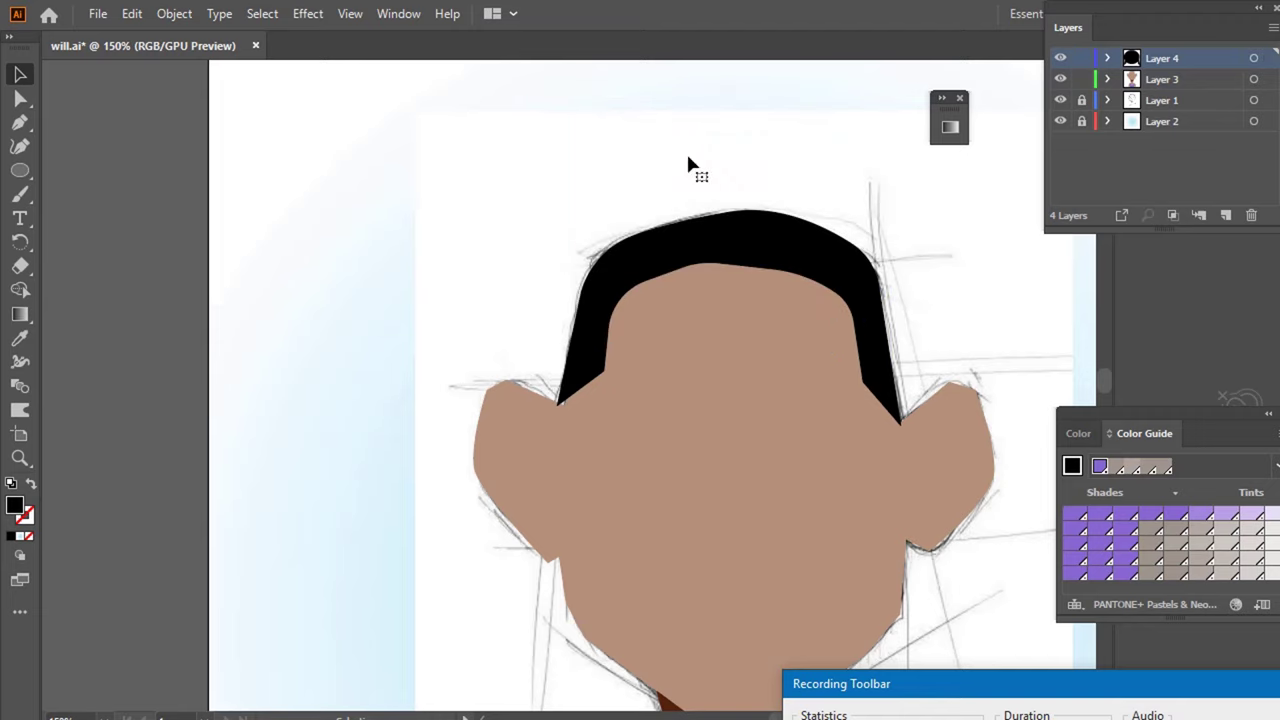
click(588, 374)
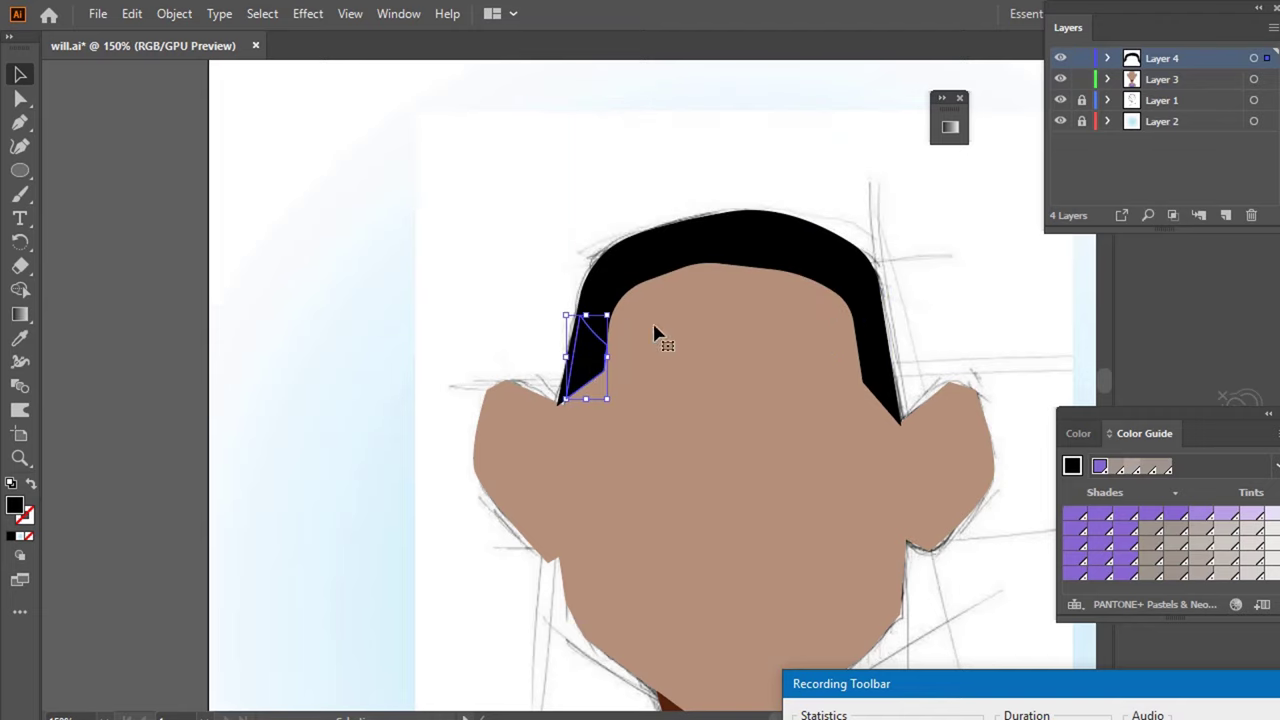
double_click(16, 508)
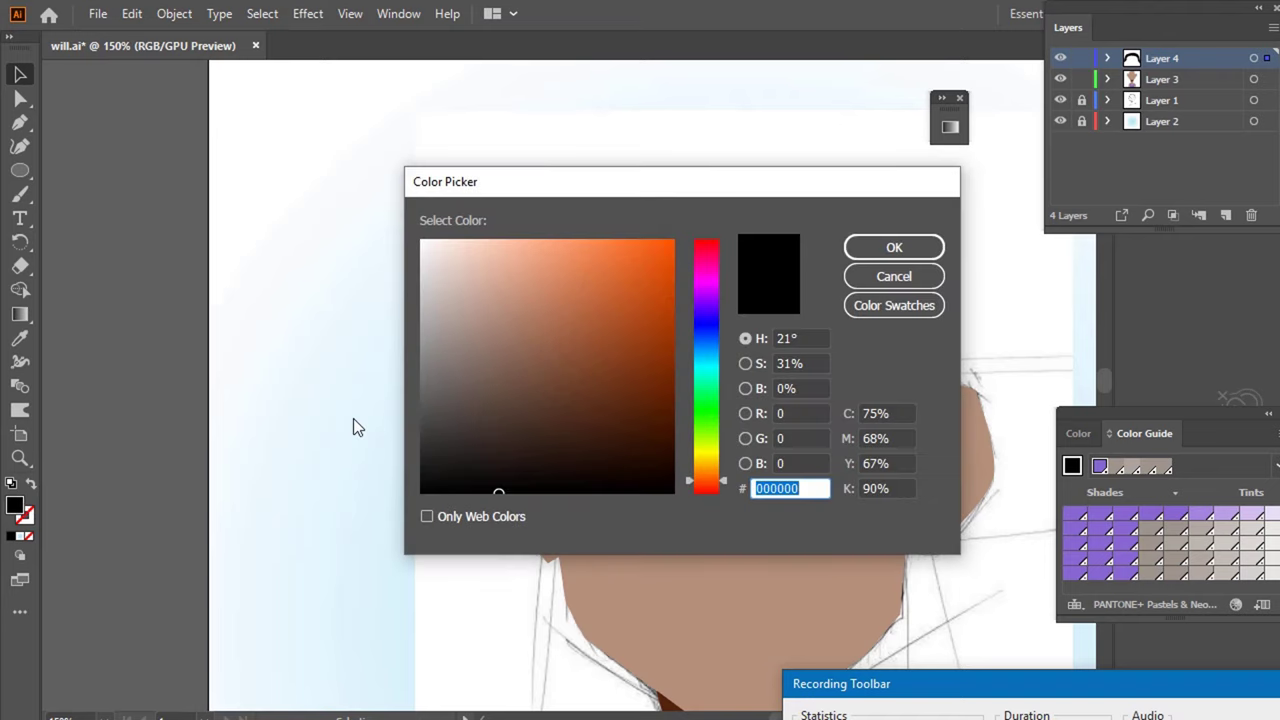
text(918F8E)
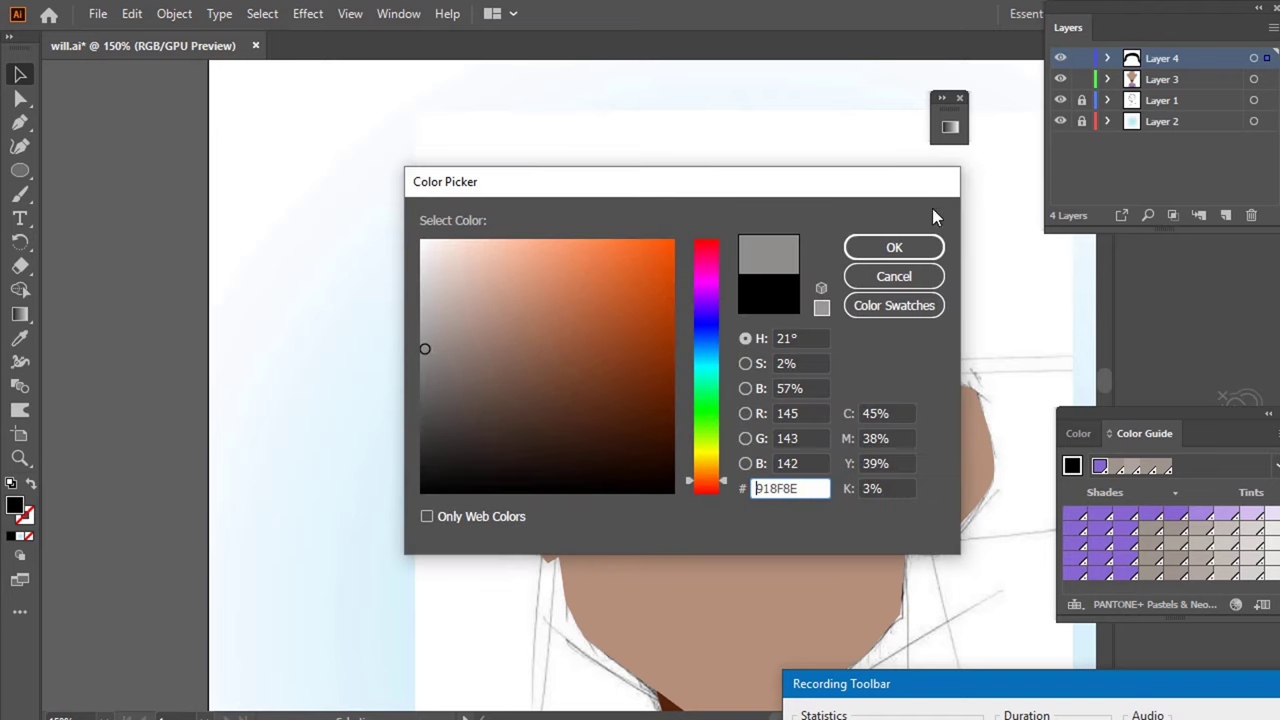
click(911, 247)
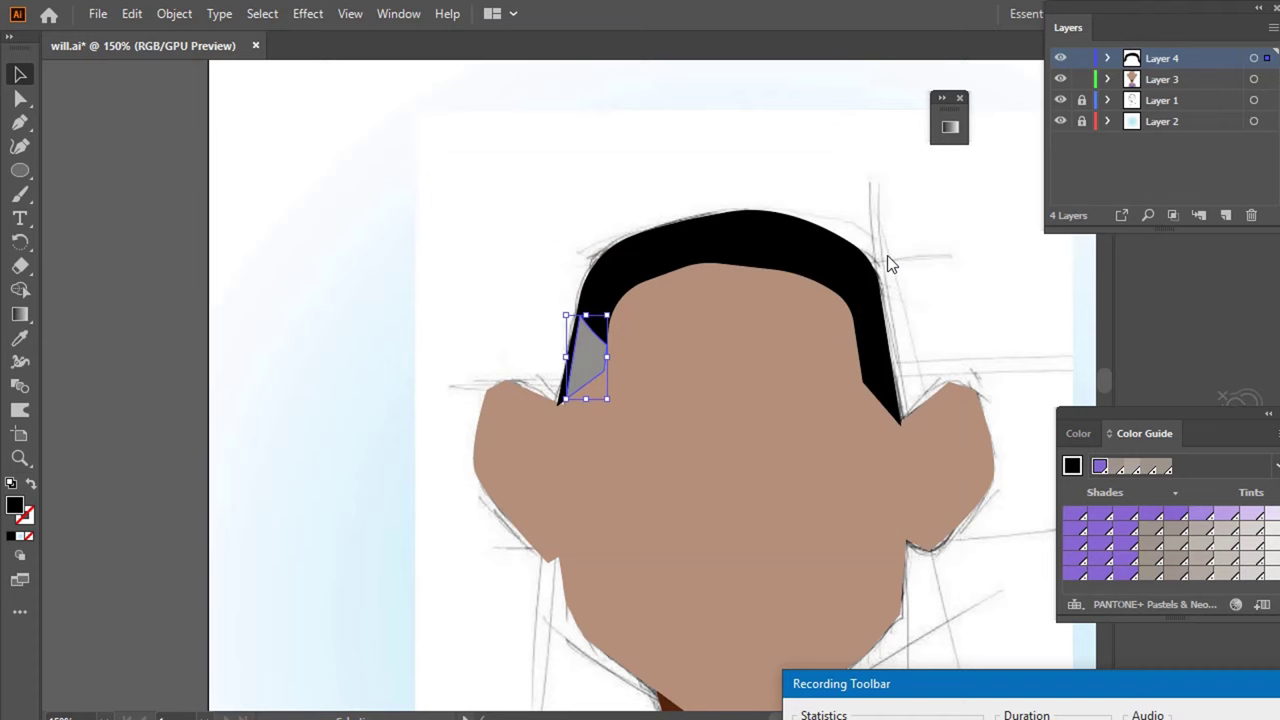
- Eyedropper the grey fill onto the right hair piece, deselect, and save the file
click(860, 380)
shift+click(846, 325)
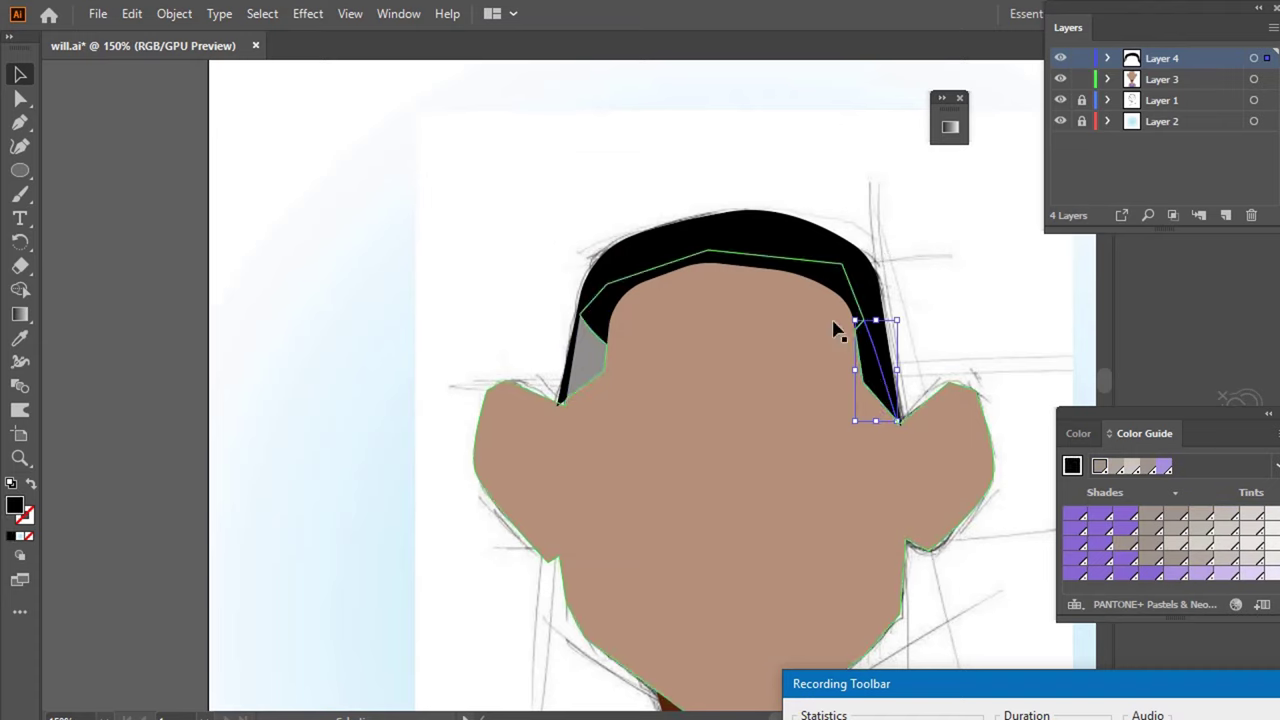
key(i)
click(592, 355)
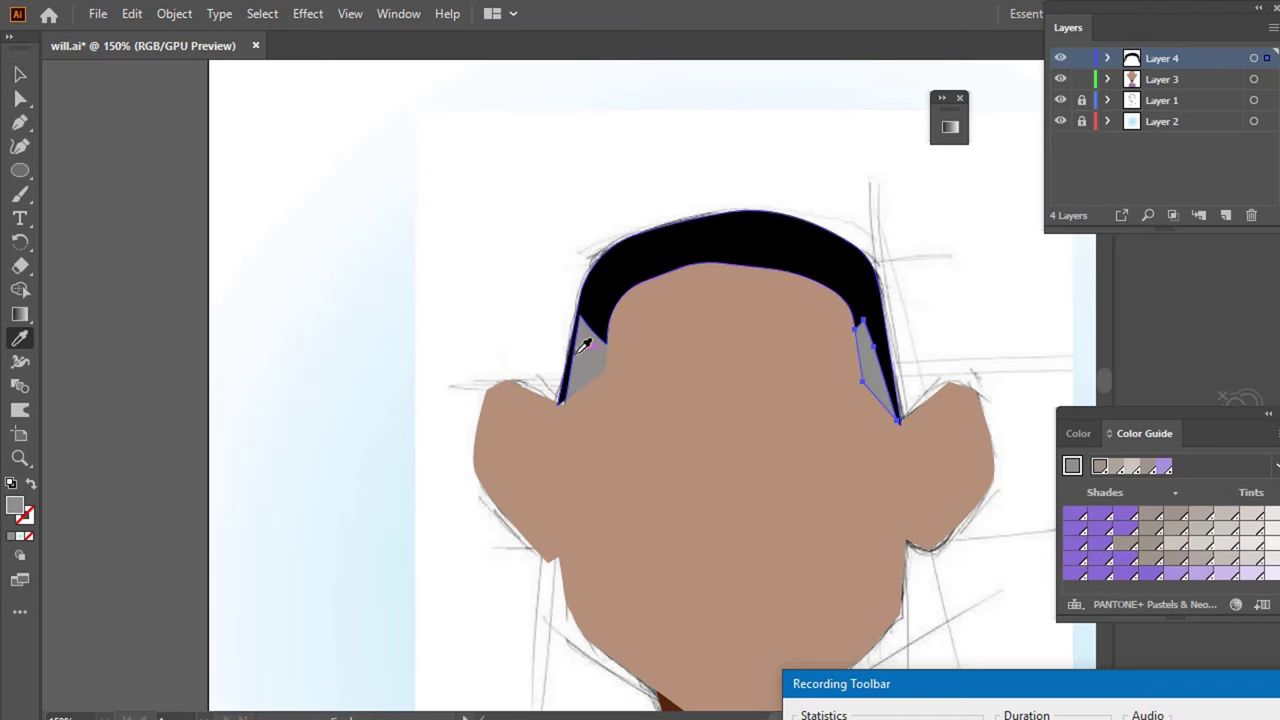
click(20, 78)
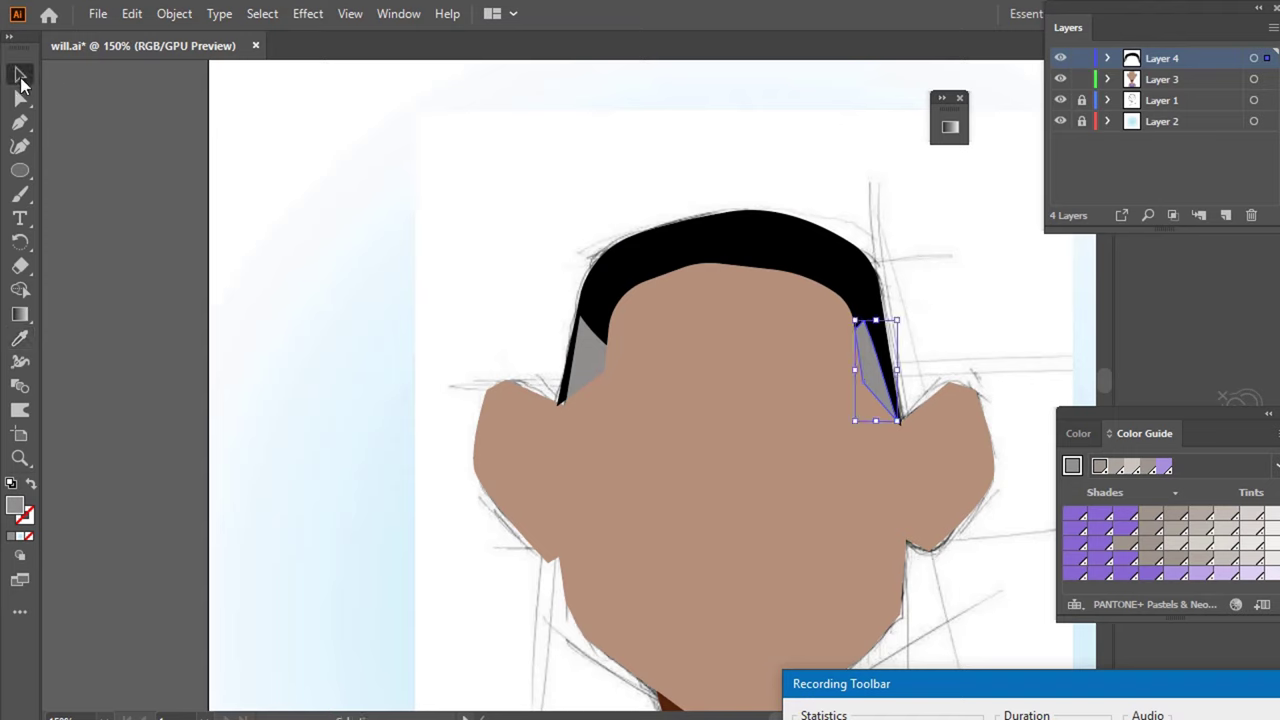
click(421, 118)
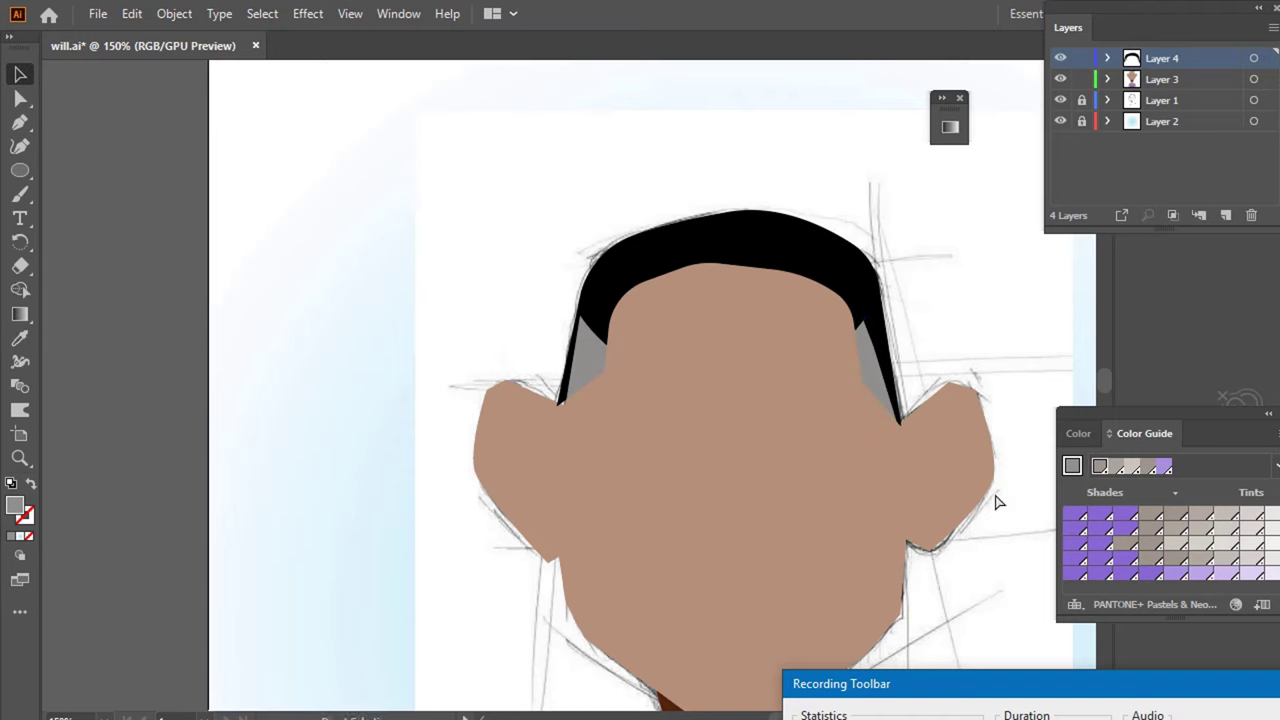
key(ctrl+s)
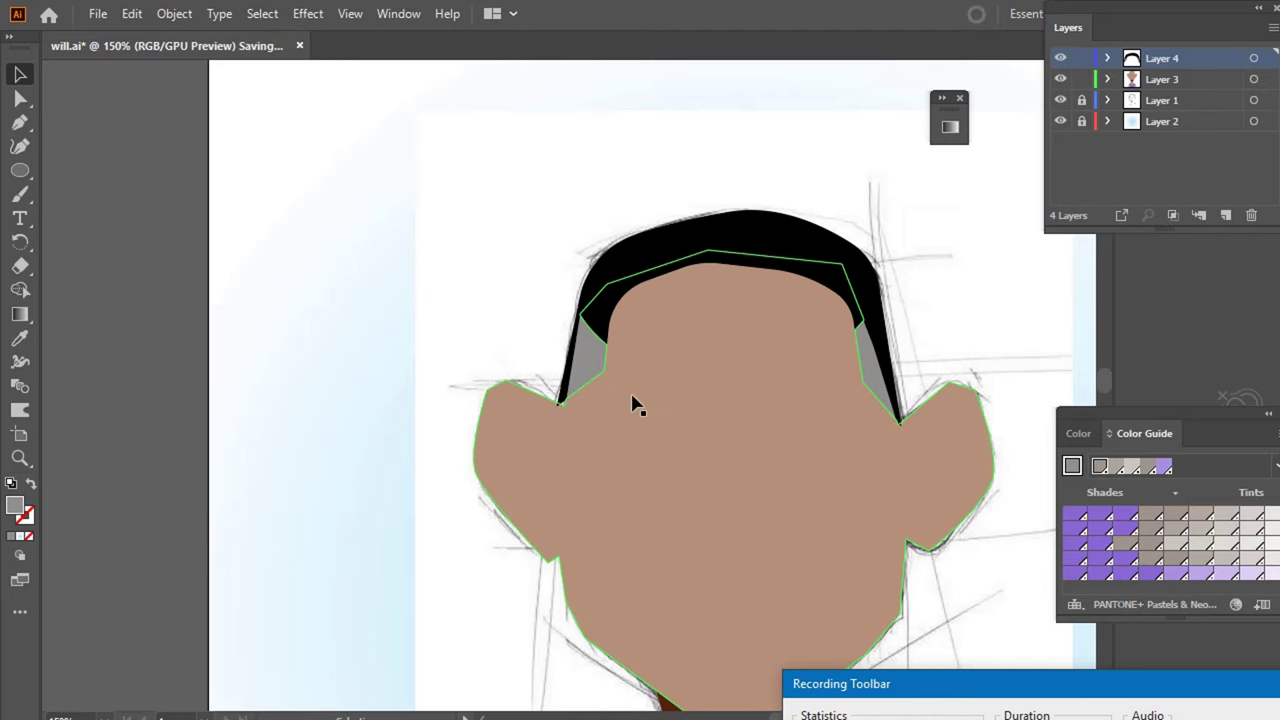
- Hide Layer 3's tan face to reveal the pencil sketch and zoom back in on the face
key(ctrl+minus)
key(ctrl+minus)
key(ctrl+minus)
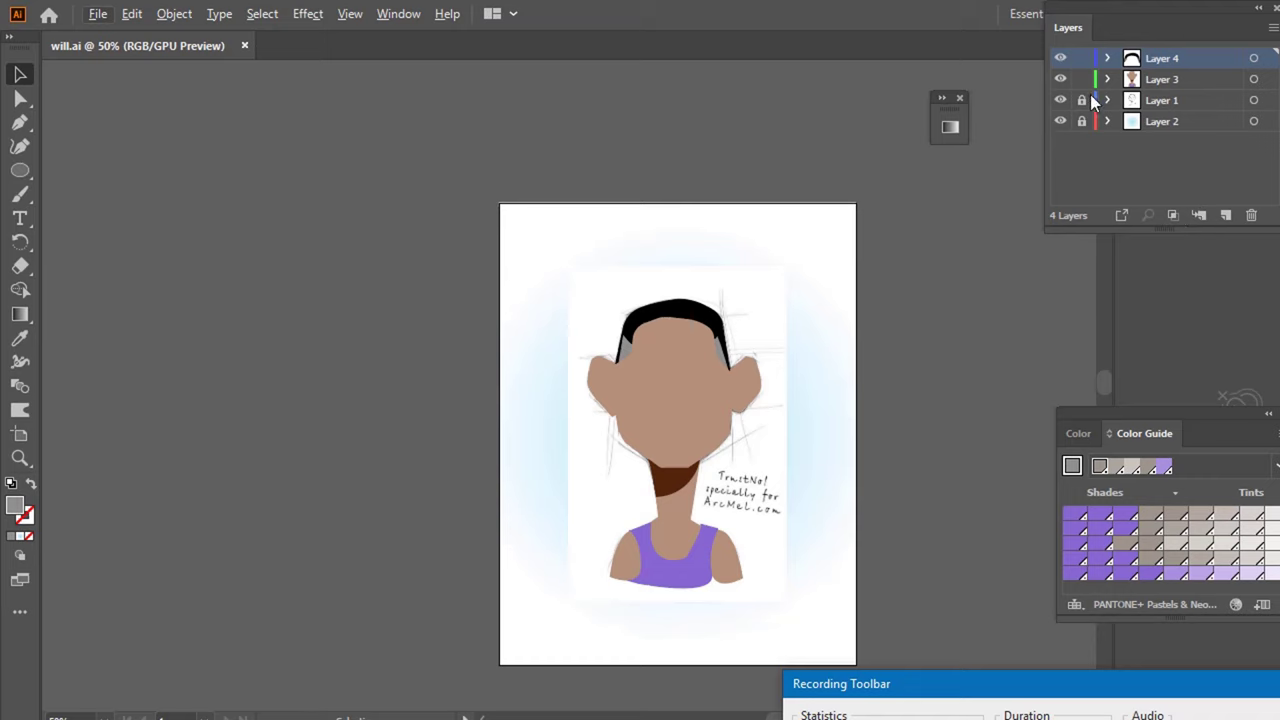
click(1061, 79)
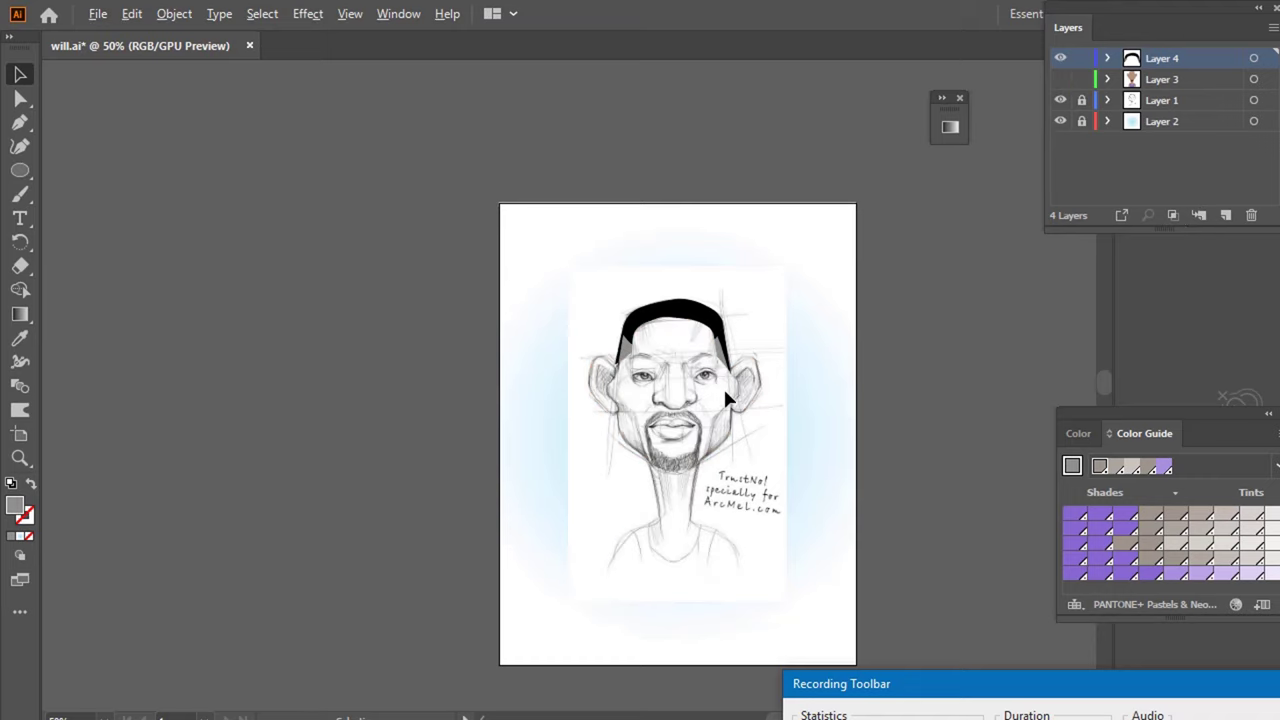
scroll(724, 392, up, 3)
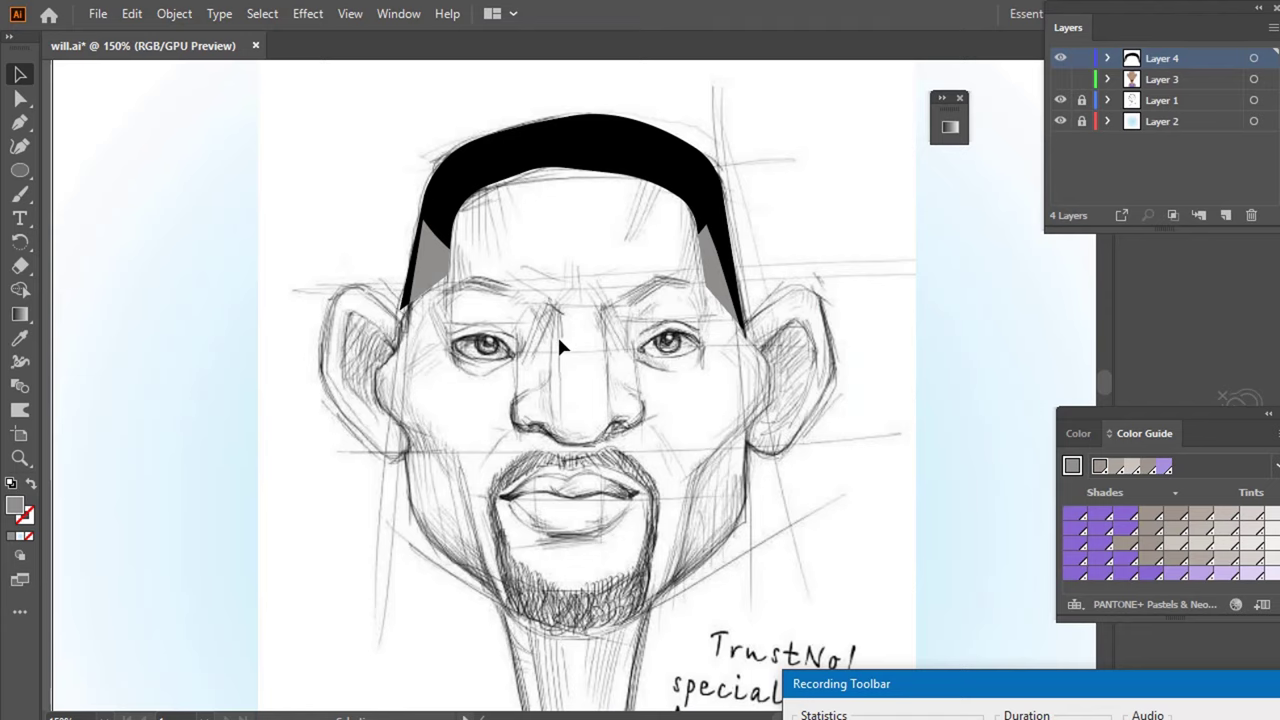
scroll(560, 343, up, 3)
scroll(600, 330, down, 2)
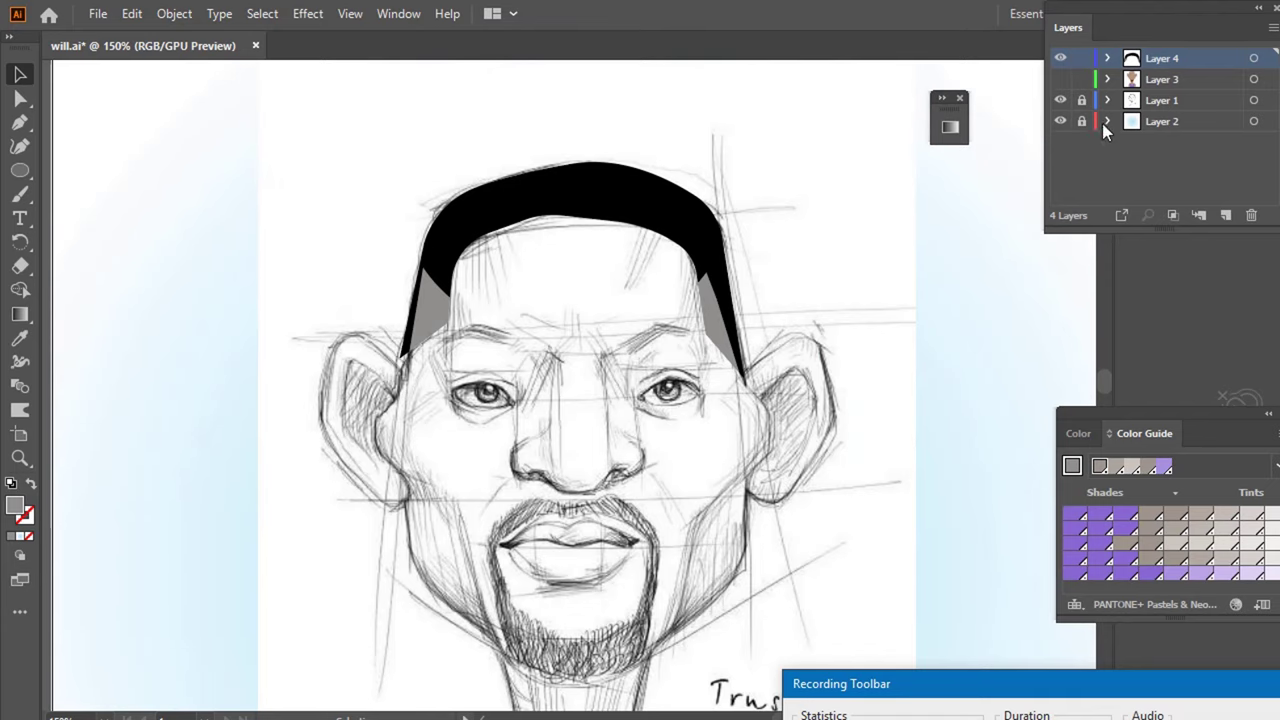
click(1060, 79)
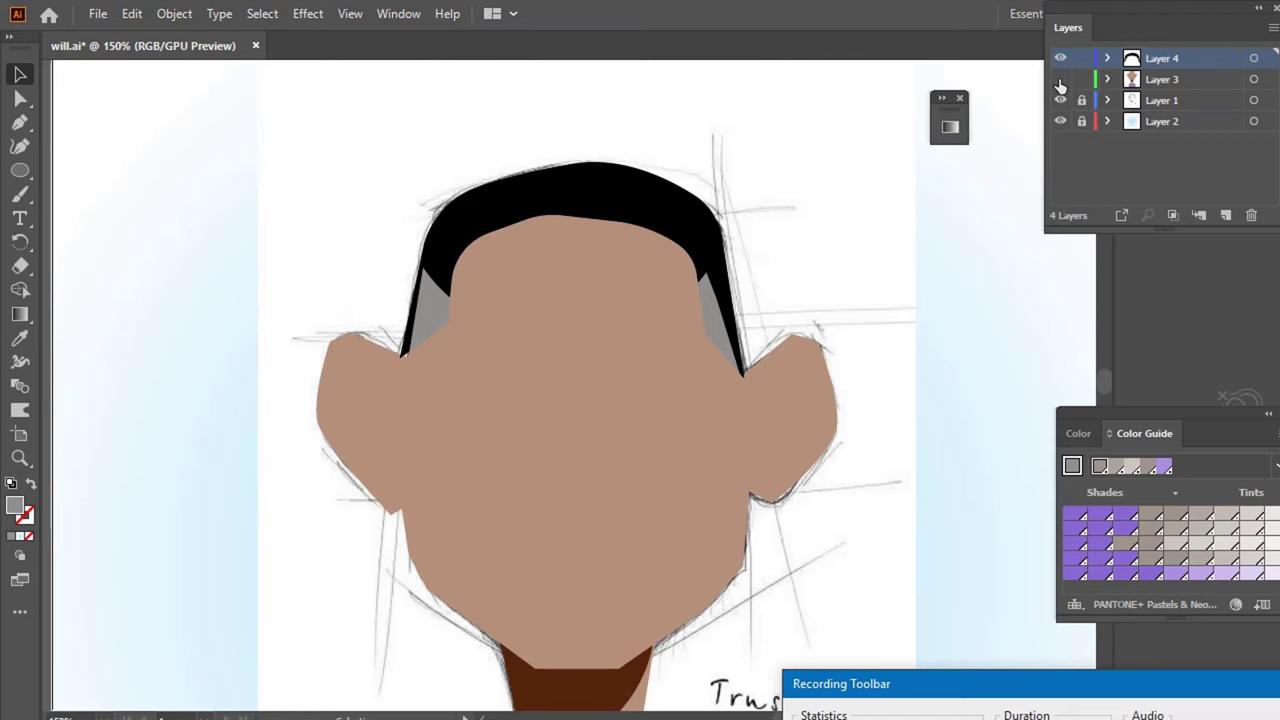
click(1060, 79)
scroll(642, 558, down, 2)
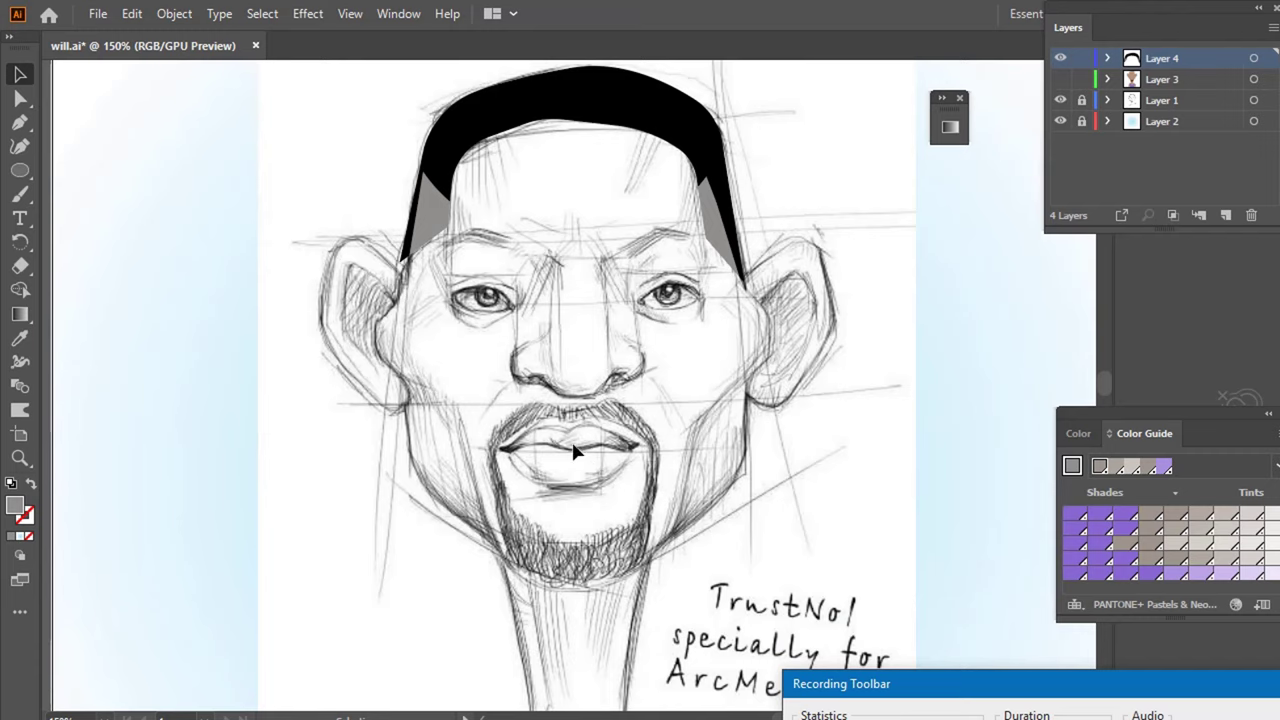
- Start a no-fill Pen outline at the upper lip, running along the moustache to the right mouth corner
key(p)
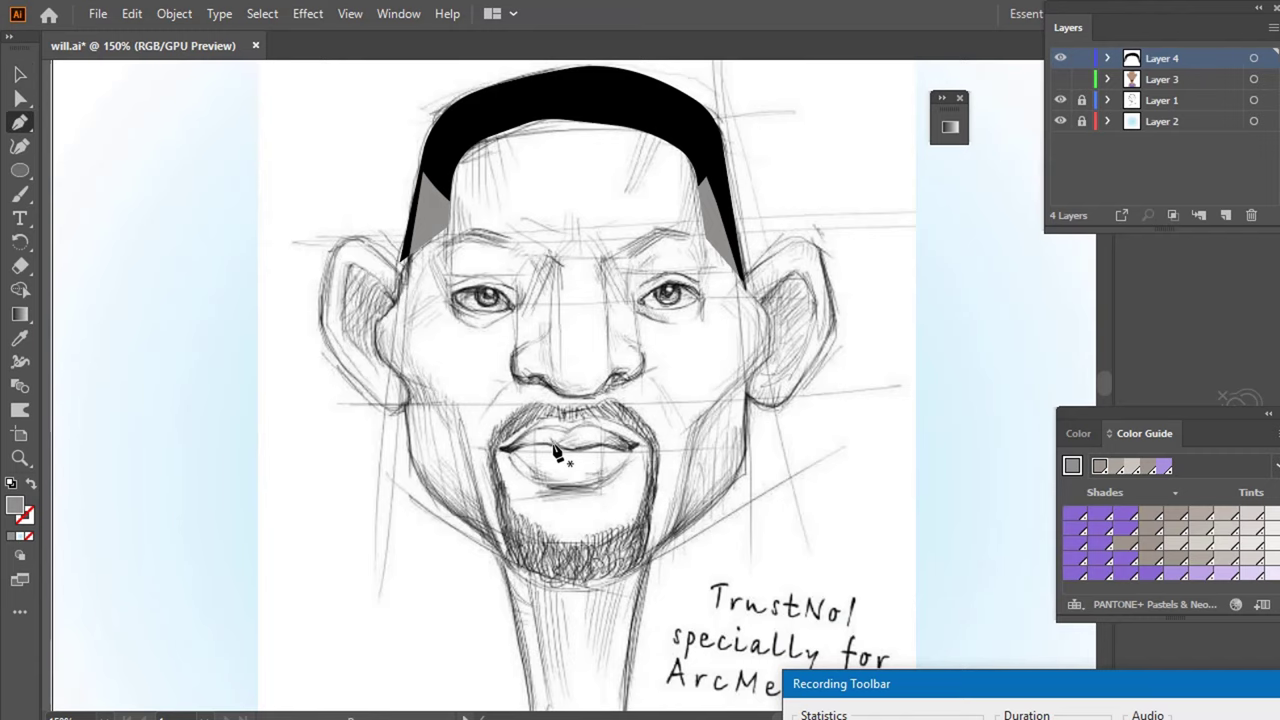
key(slash)
alt+scroll(561, 449, up, 2)
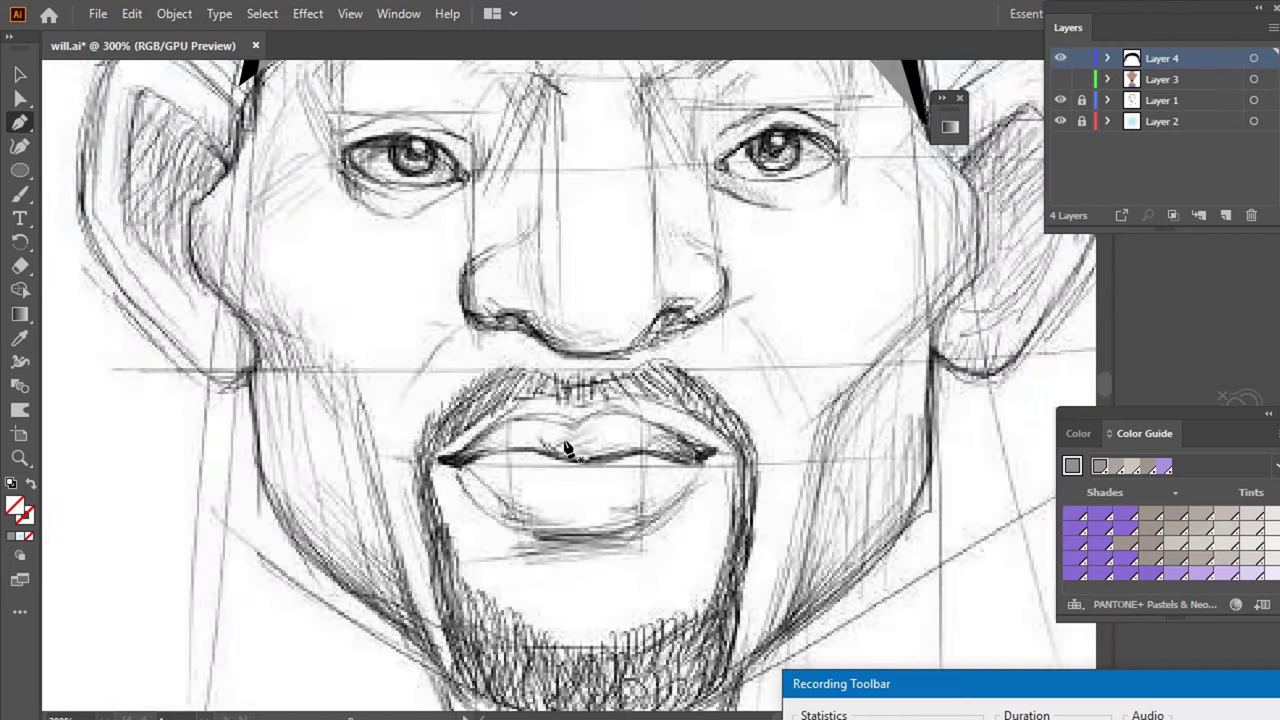
click(532, 399)
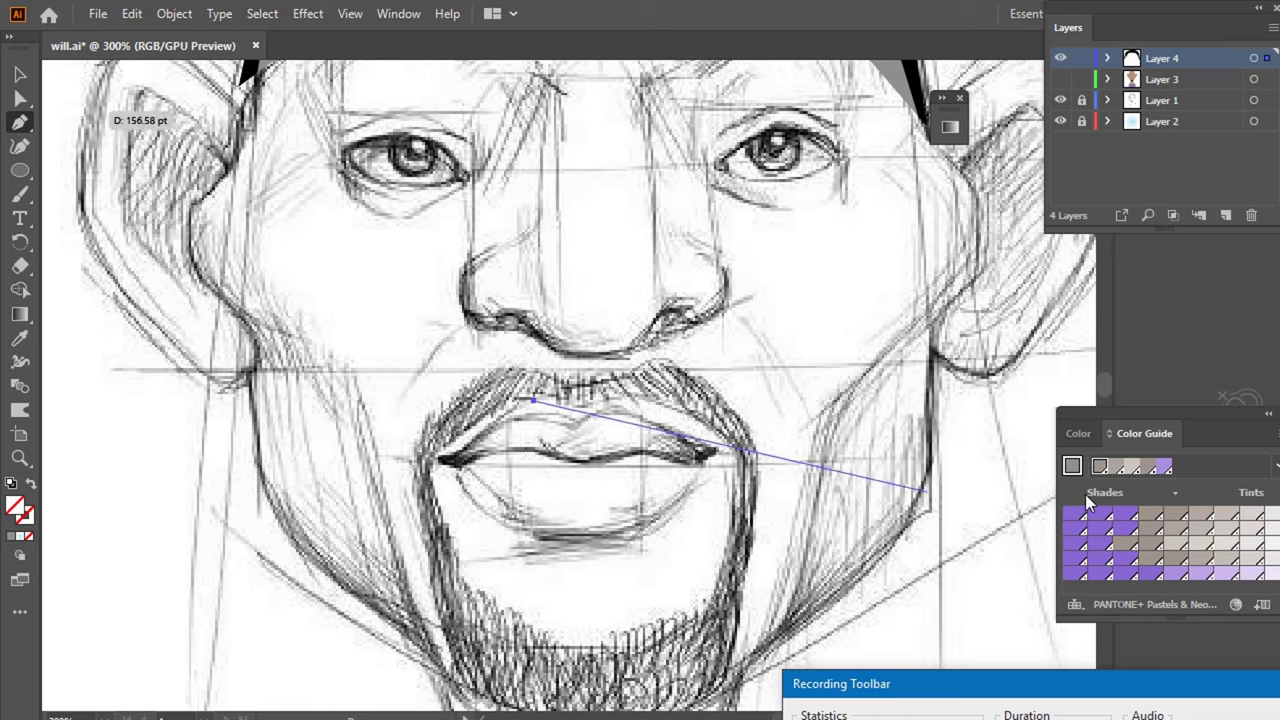
click(582, 408)
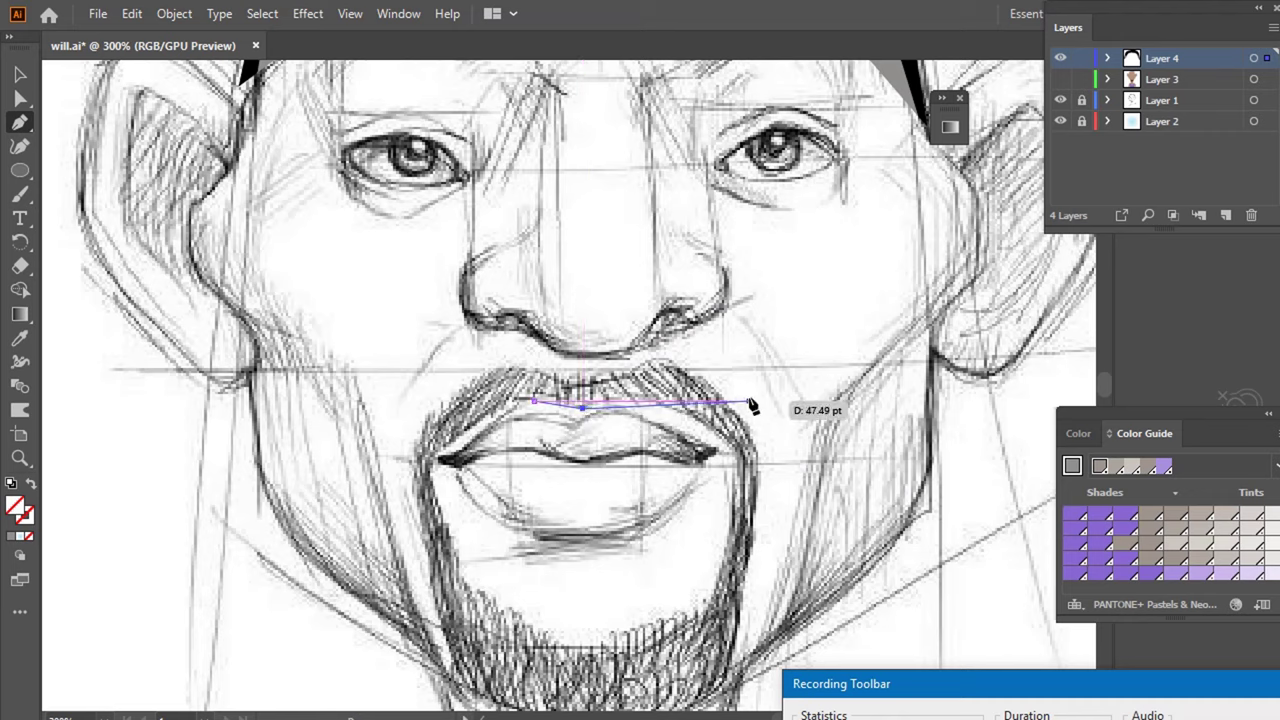
click(657, 397)
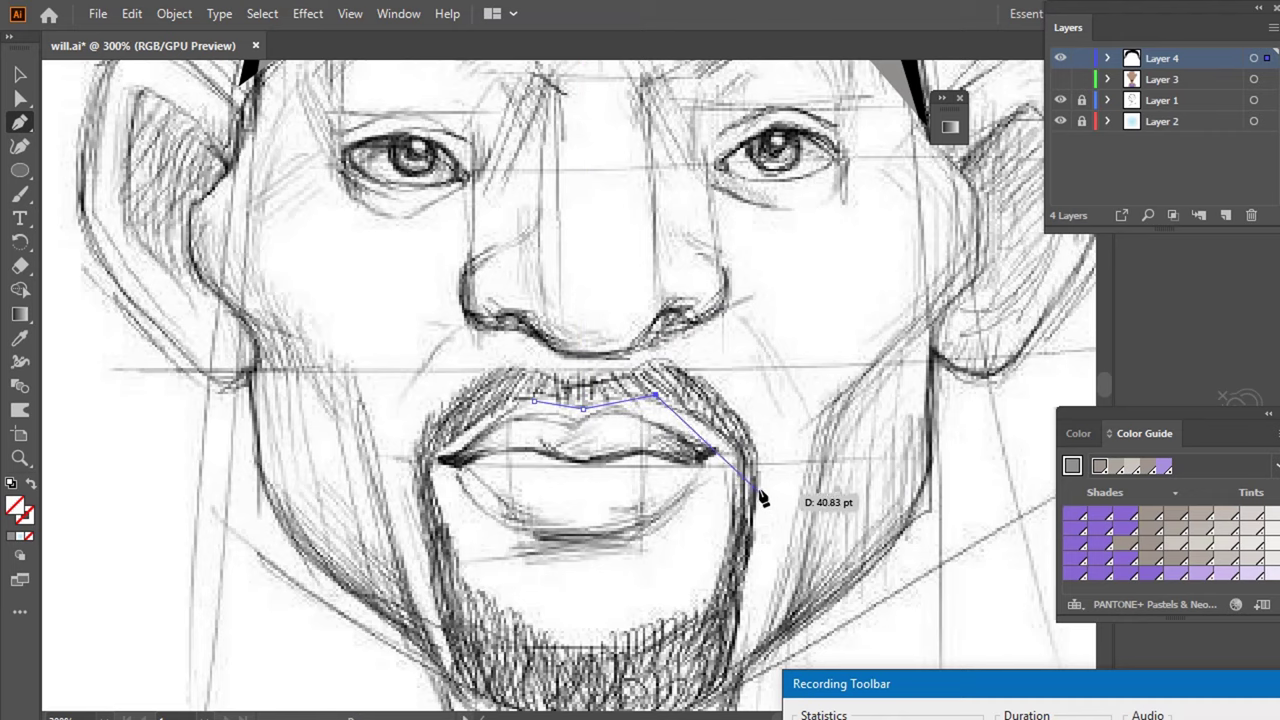
click(736, 450)
- Continue the outline down the beard, around the chin and up the left side, then compare against the skin layer
scroll(737, 450, down, 3)
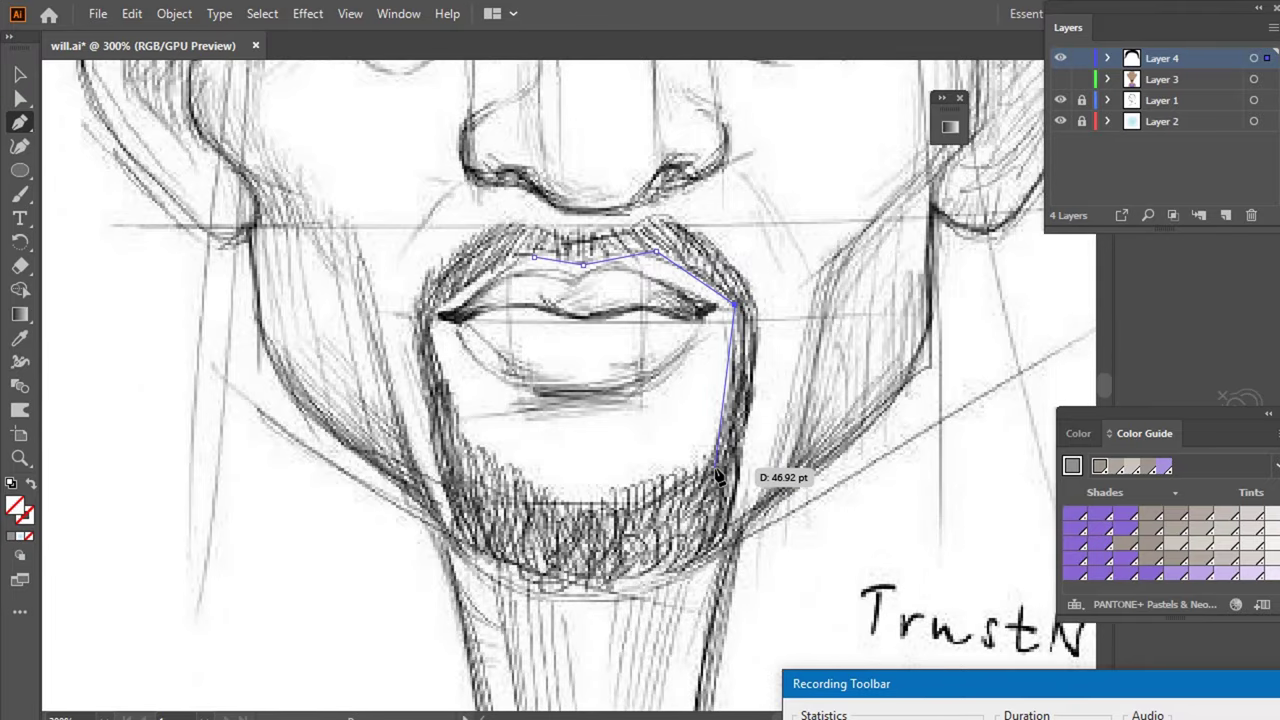
click(711, 466)
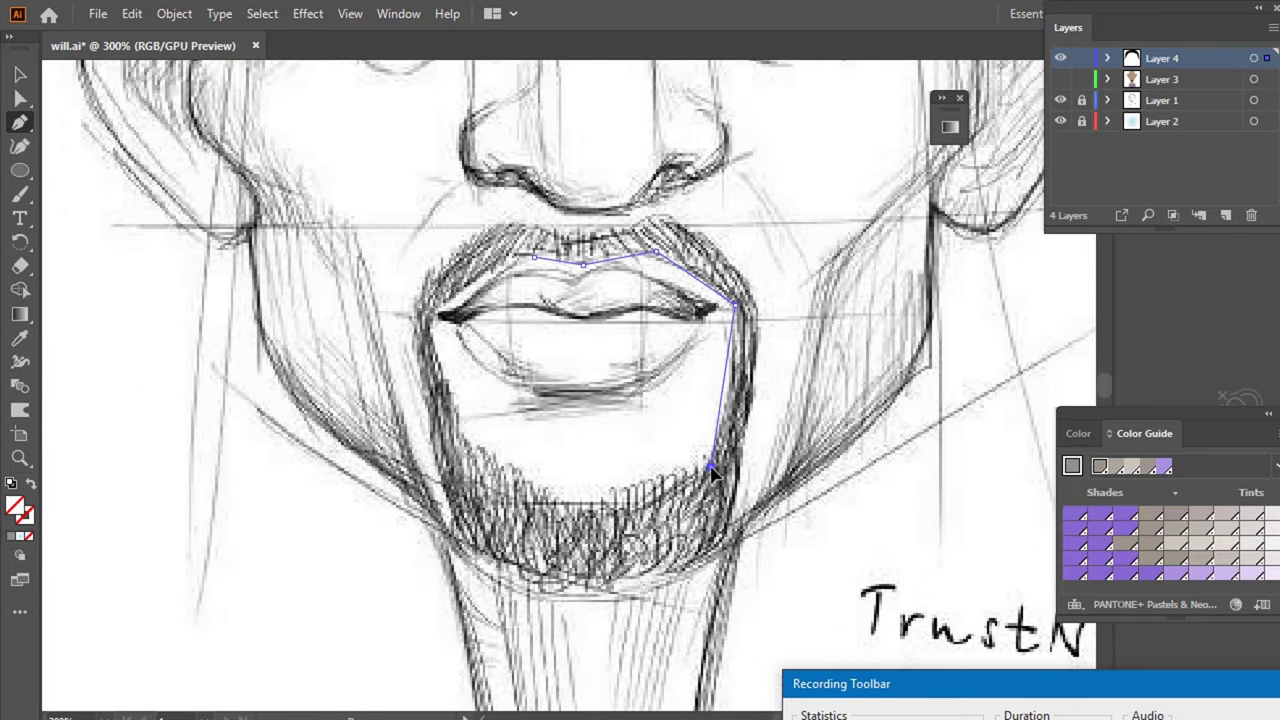
click(593, 510)
click(466, 446)
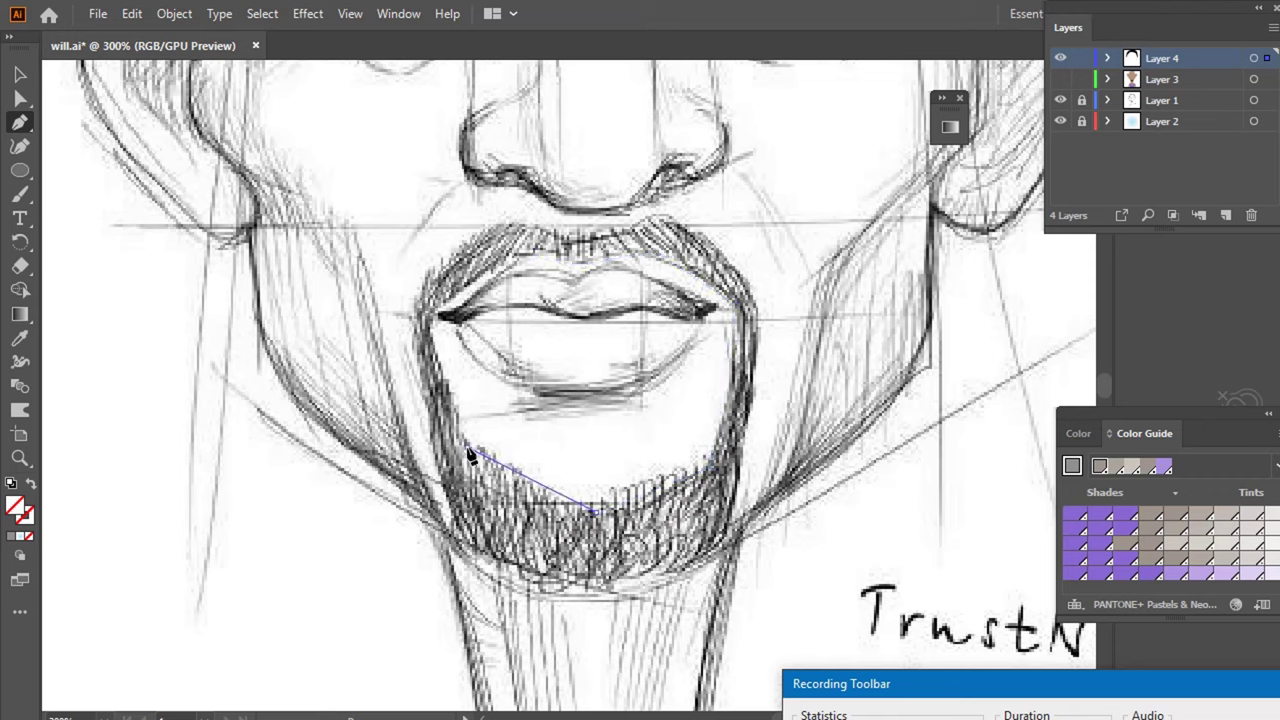
click(427, 318)
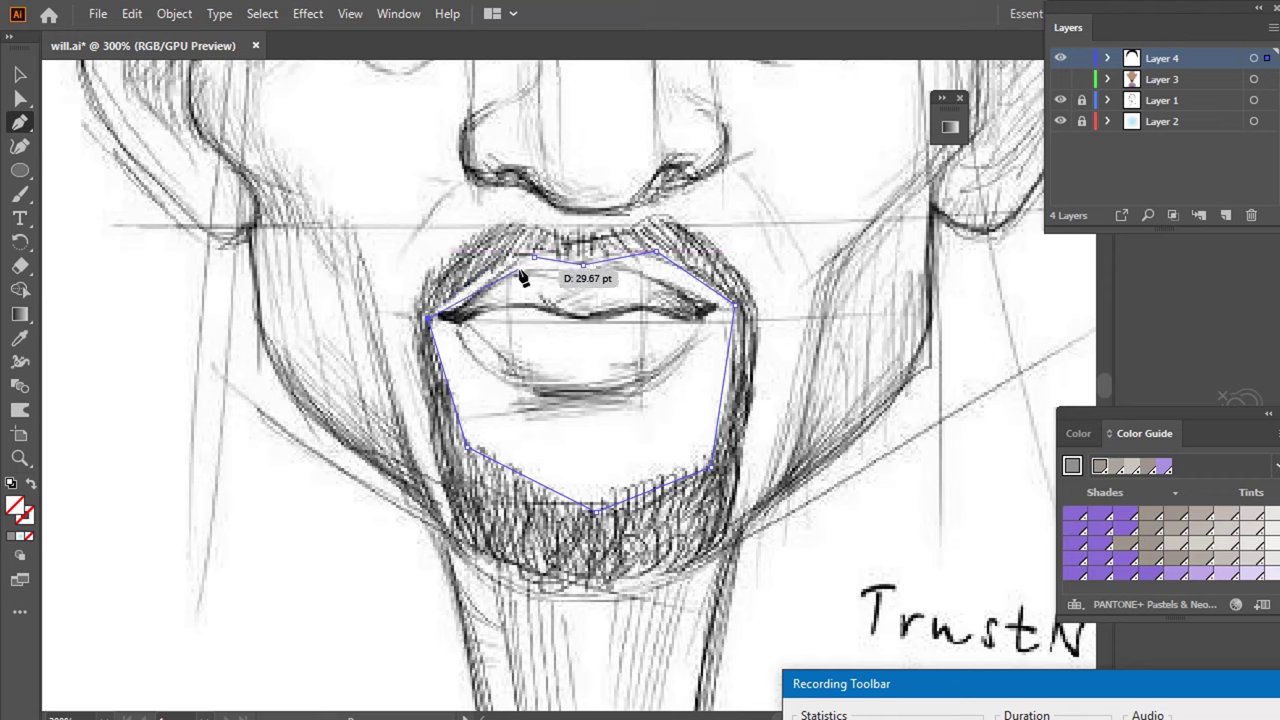
click(515, 256)
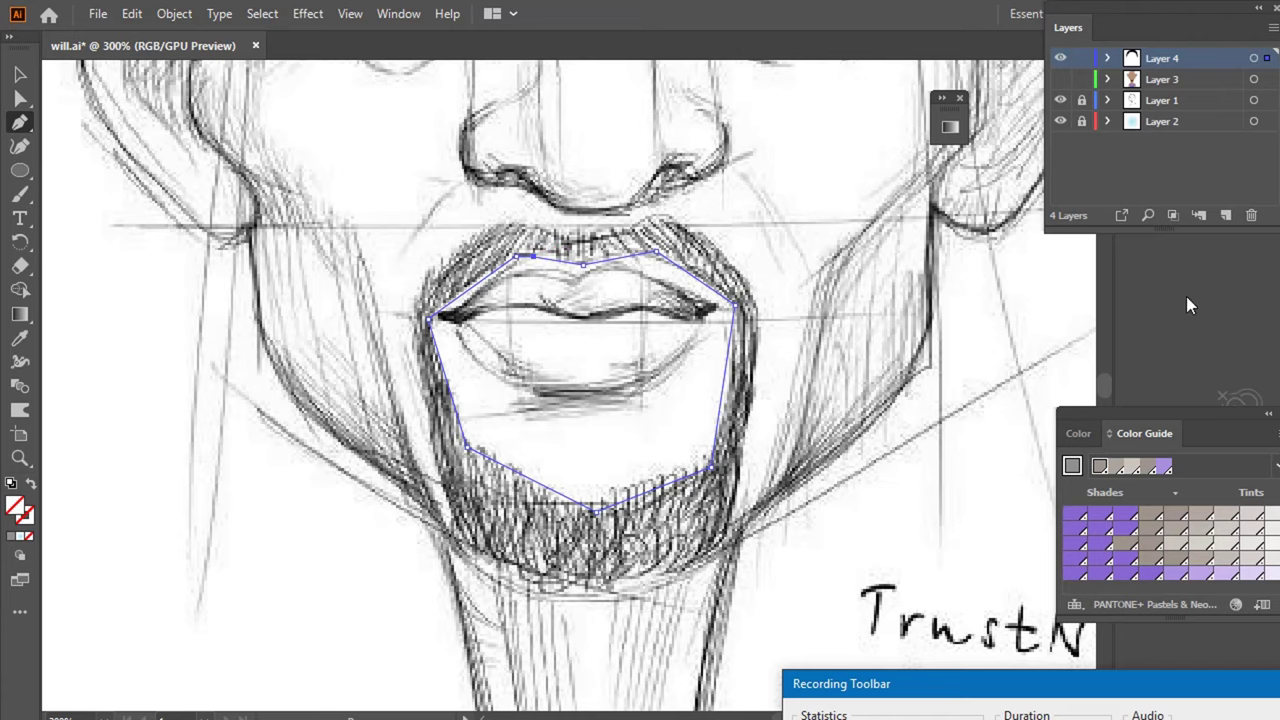
click(1061, 80)
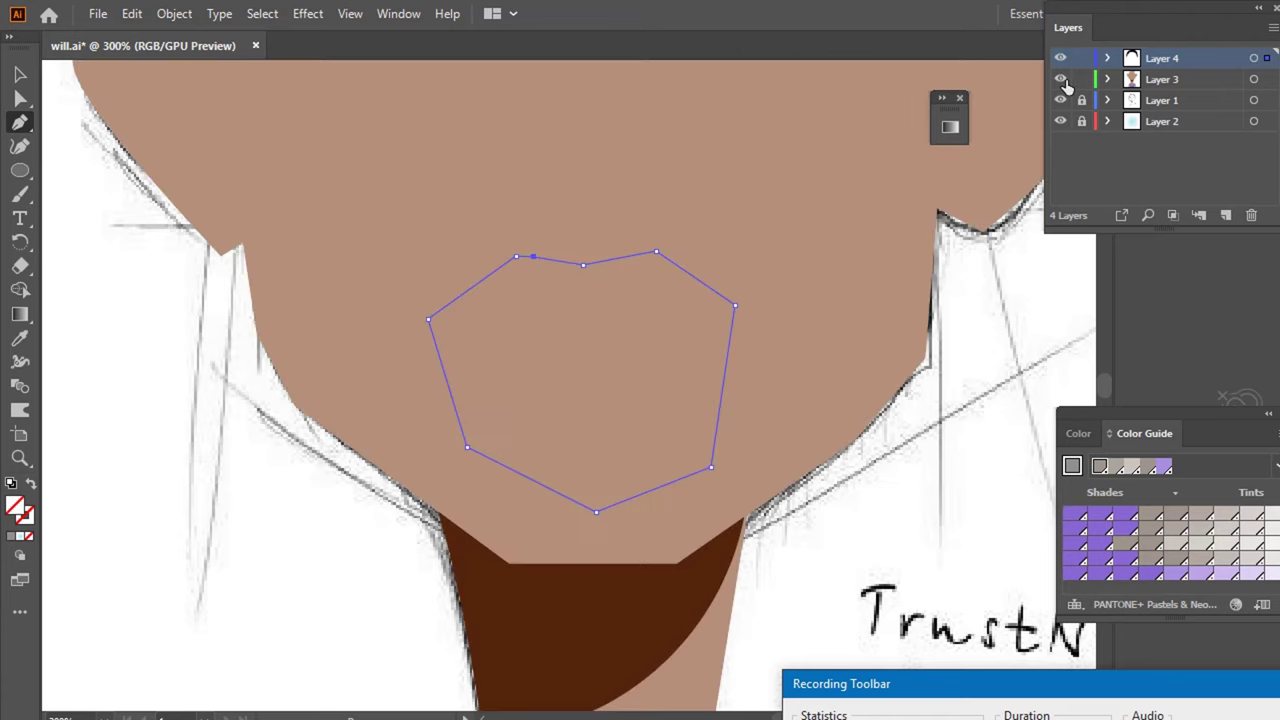
click(1061, 80)
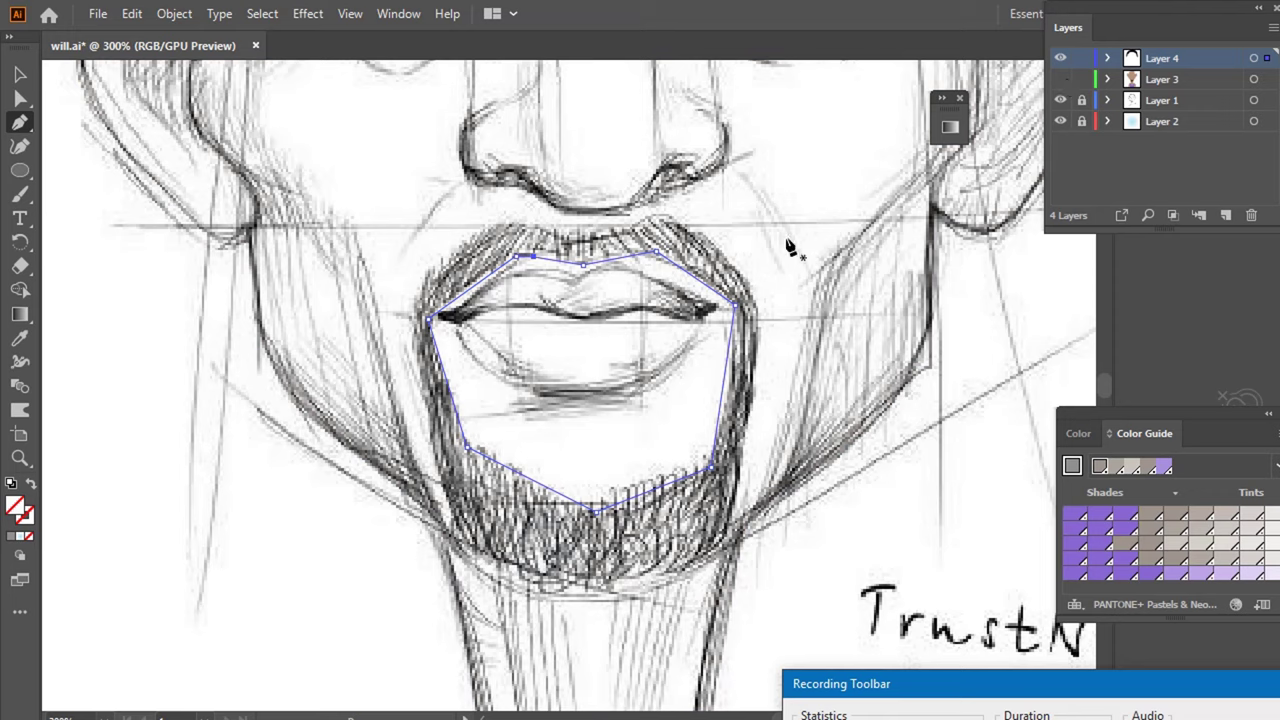
- Trace the beard outline from the moustache top with curved points down the left side and jaw
click(656, 212)
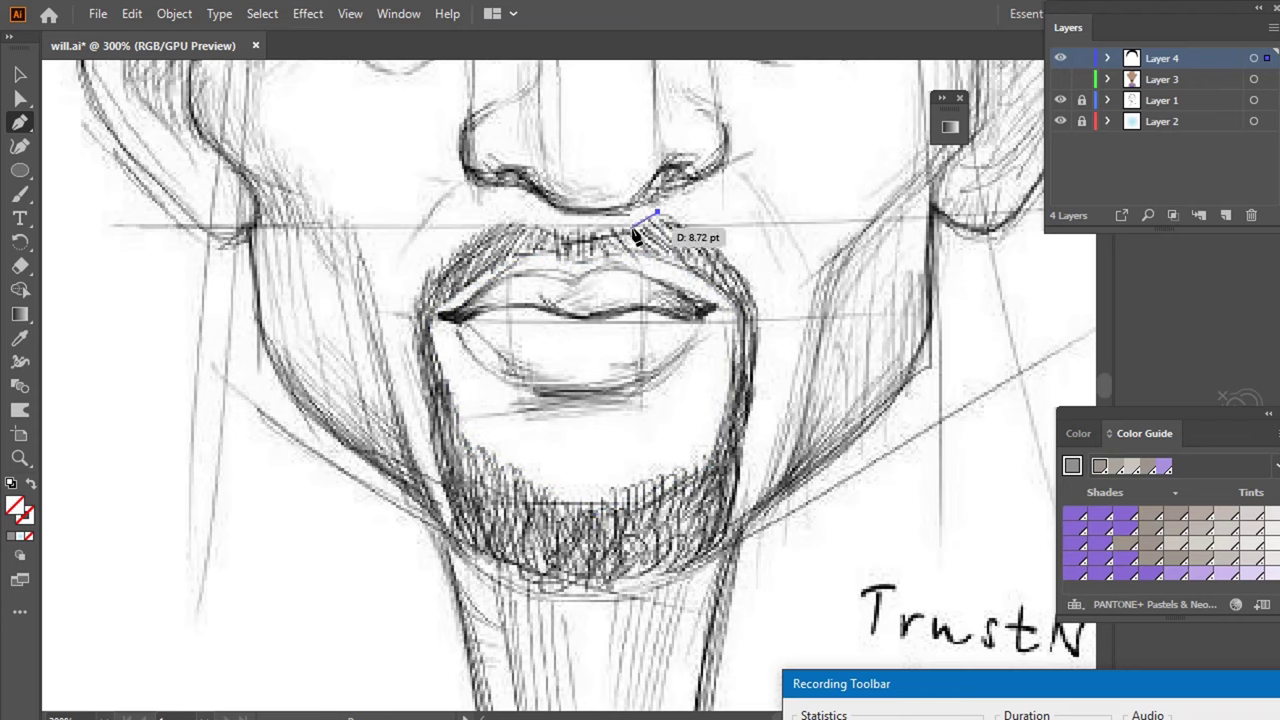
mouse_move(632, 230)
mouse_down()
mouse_move(566, 246)
mouse_move(580, 248)
mouse_move(533, 229)
mouse_move(438, 293)
mouse_move(402, 362)
mouse_up()
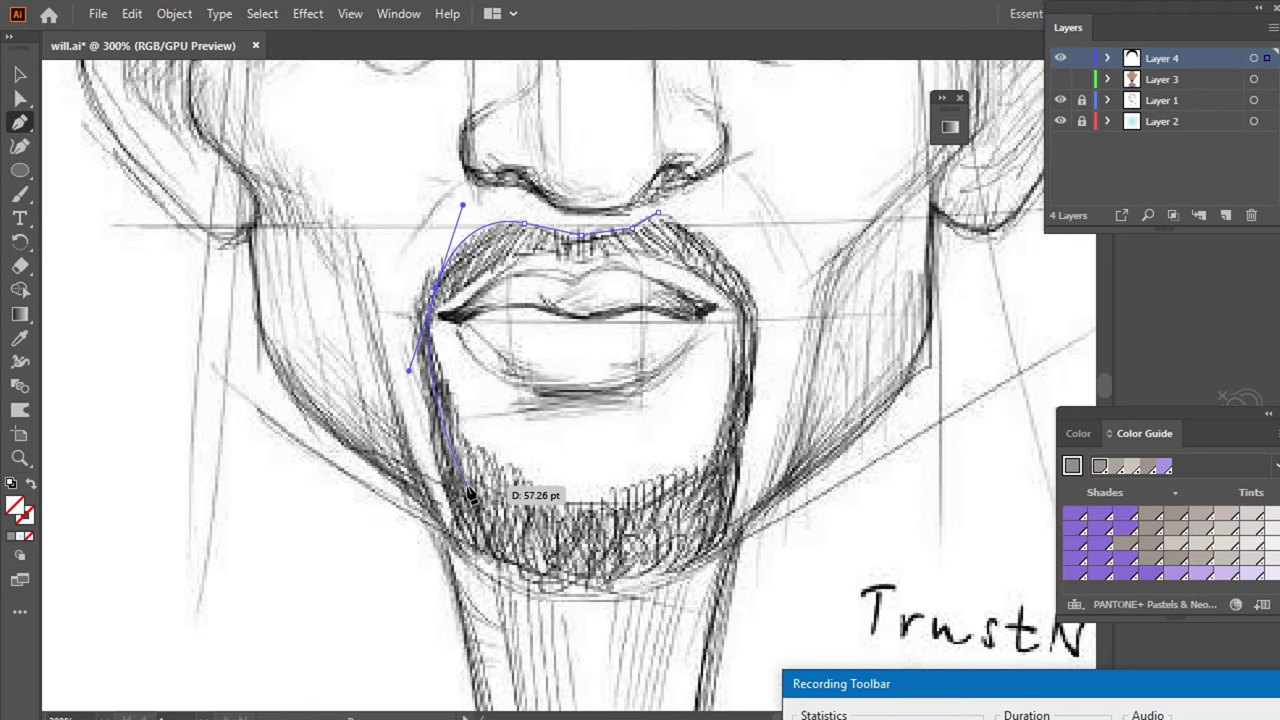
mouse_move(430, 316)
mouse_down()
mouse_move(428, 329)
mouse_move(437, 280)
mouse_up()
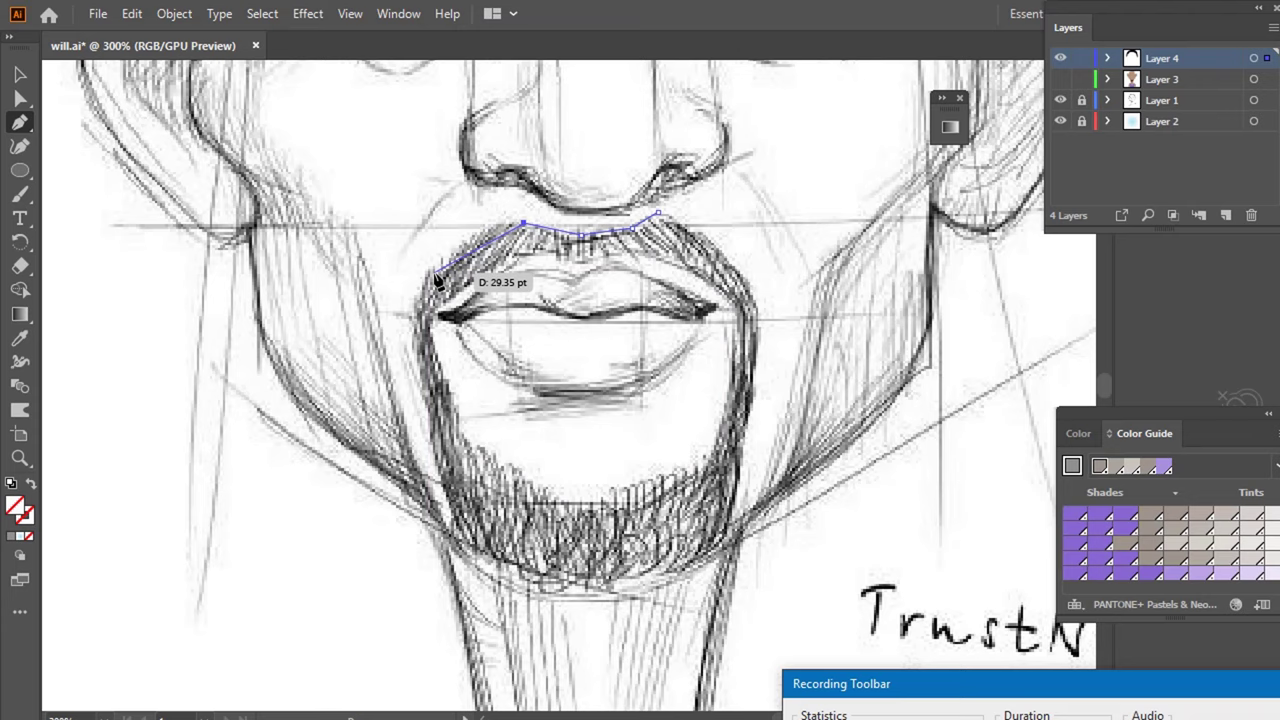
key(ctrl+z)
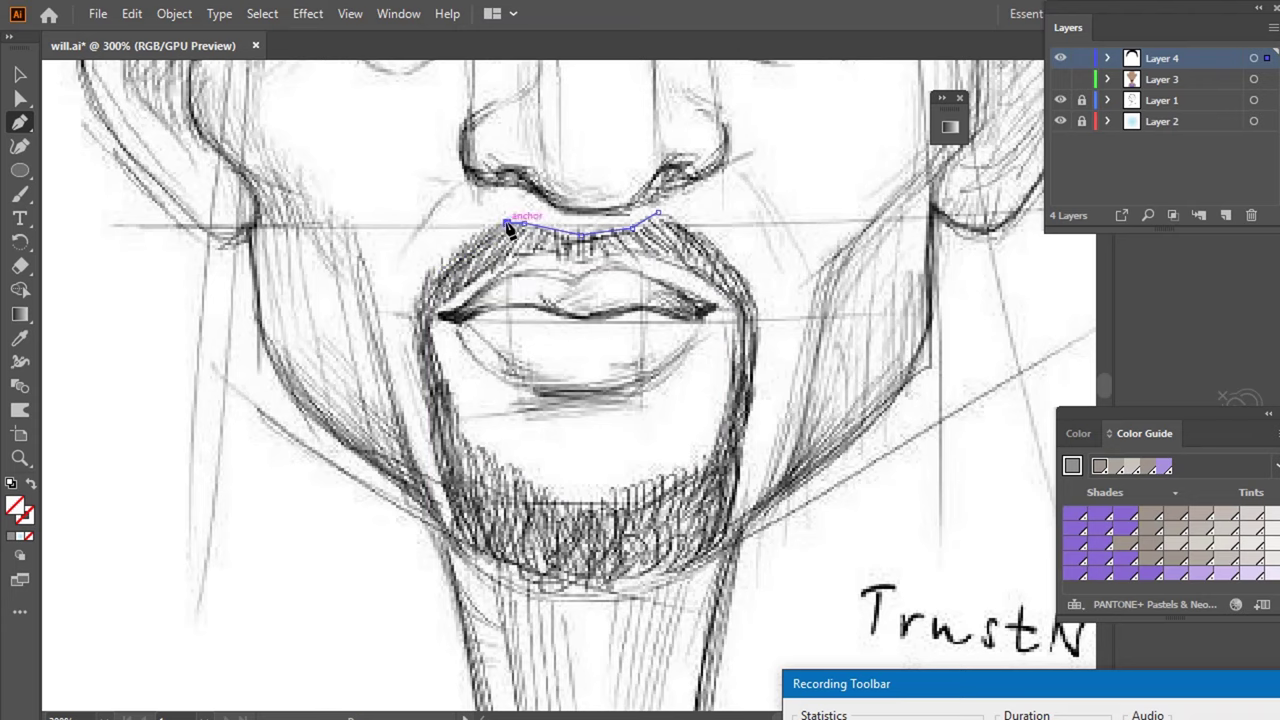
drag(422, 303, 418, 355)
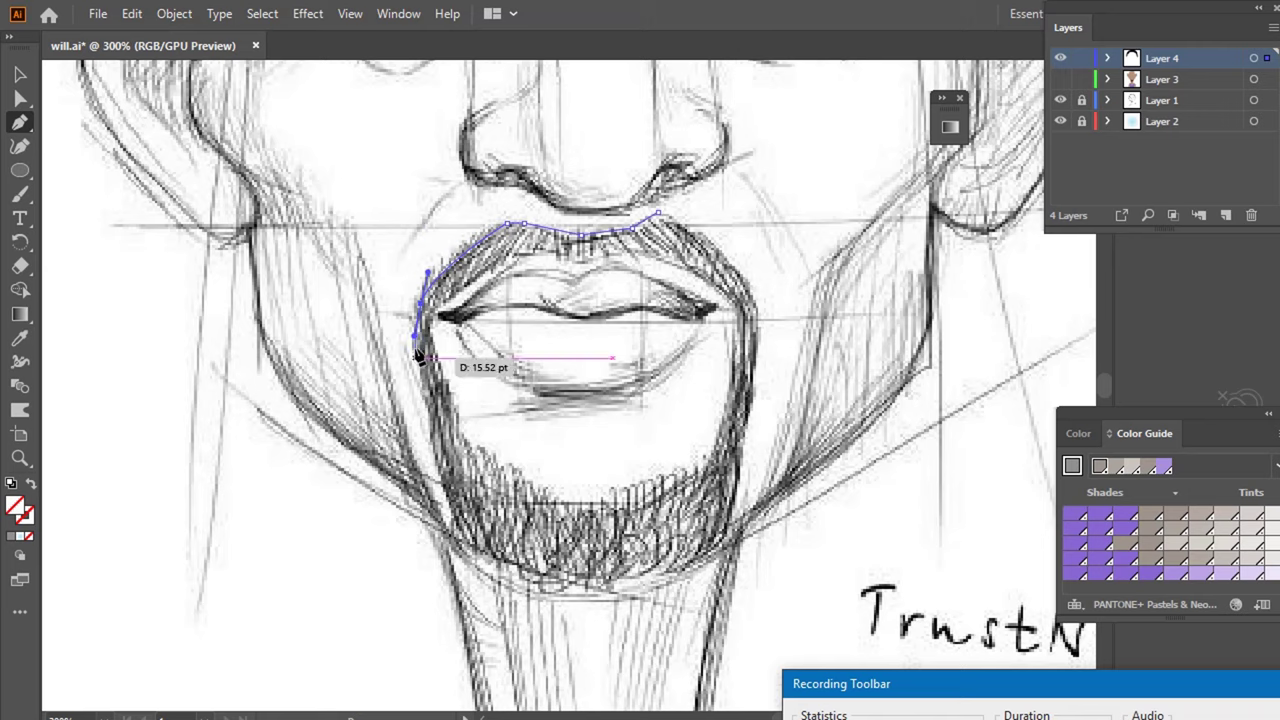
drag(463, 554, 480, 590)
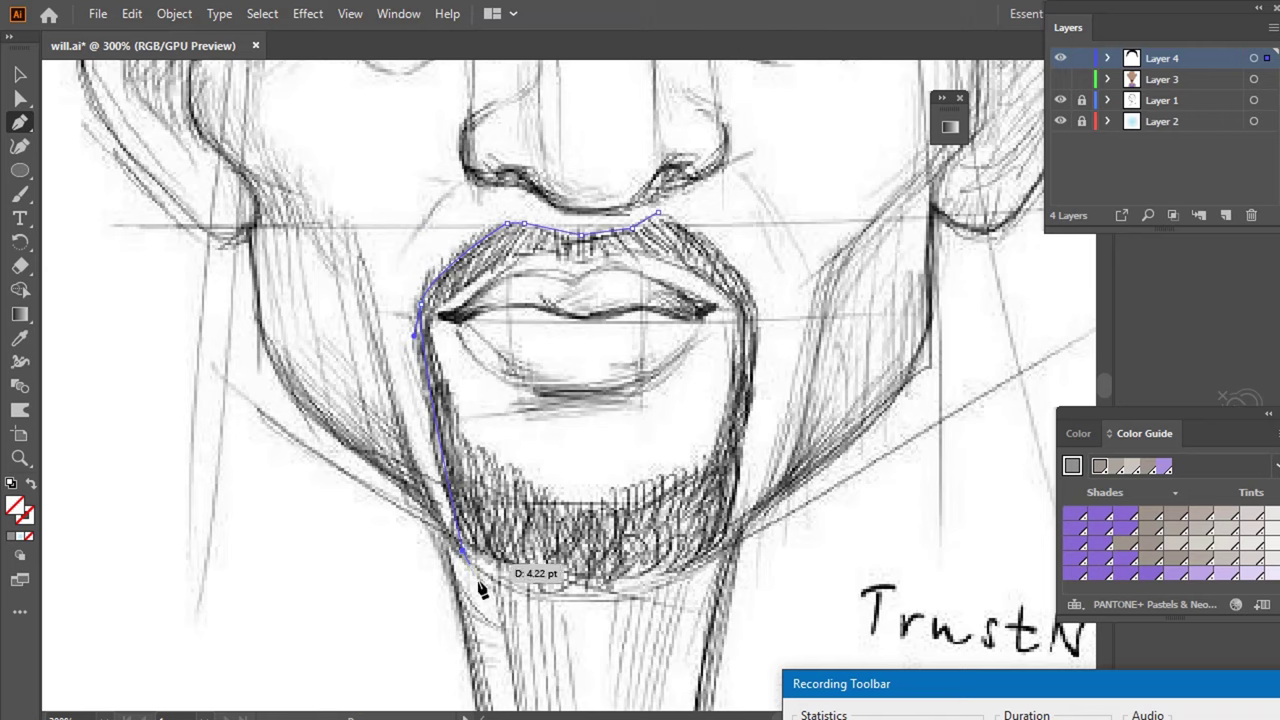
scroll(549, 563, down, 3)
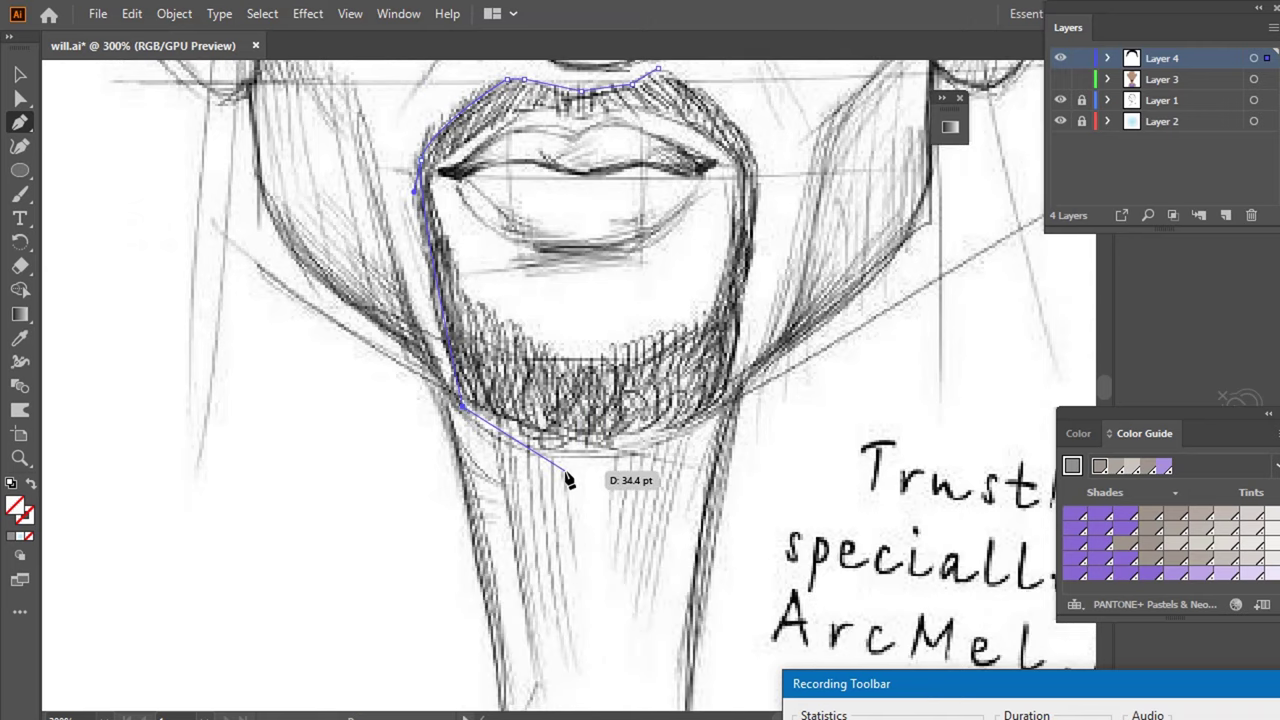
drag(555, 446, 562, 451)
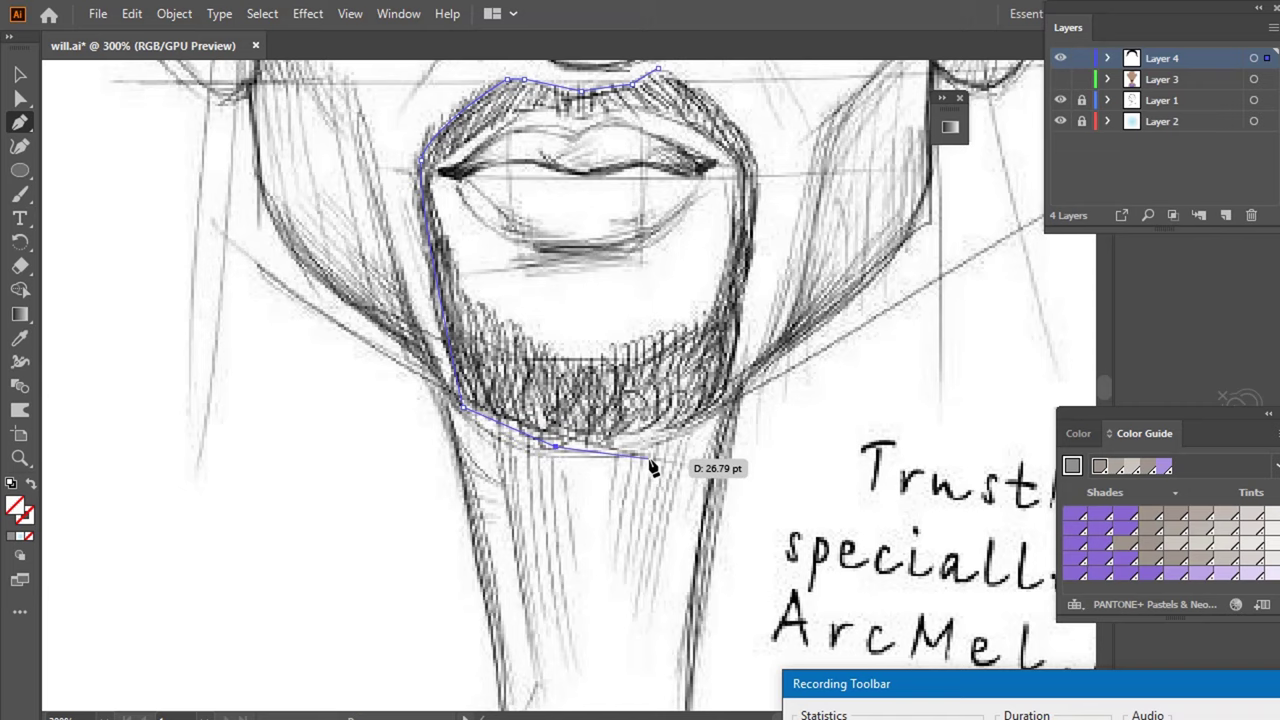
- Continue the beard outline along the chin and up the right side, closing it at the start
click(606, 447)
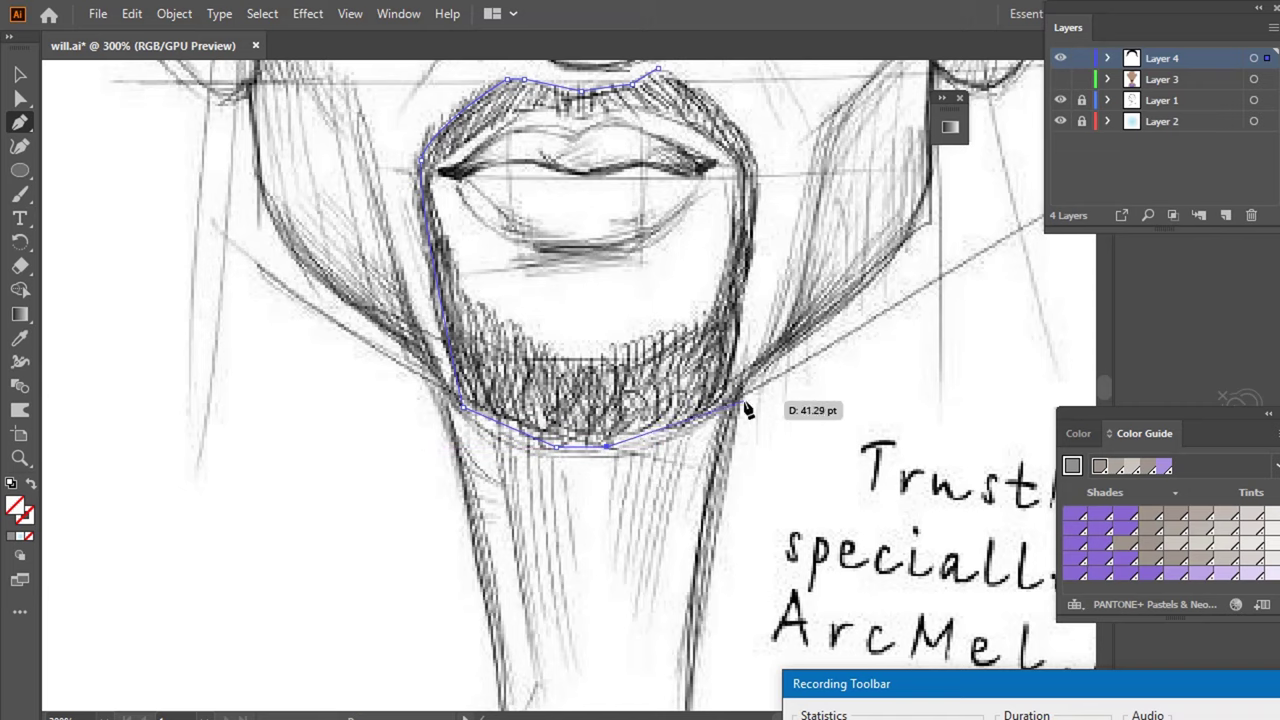
click(724, 404)
scroll(724, 404, up, 3)
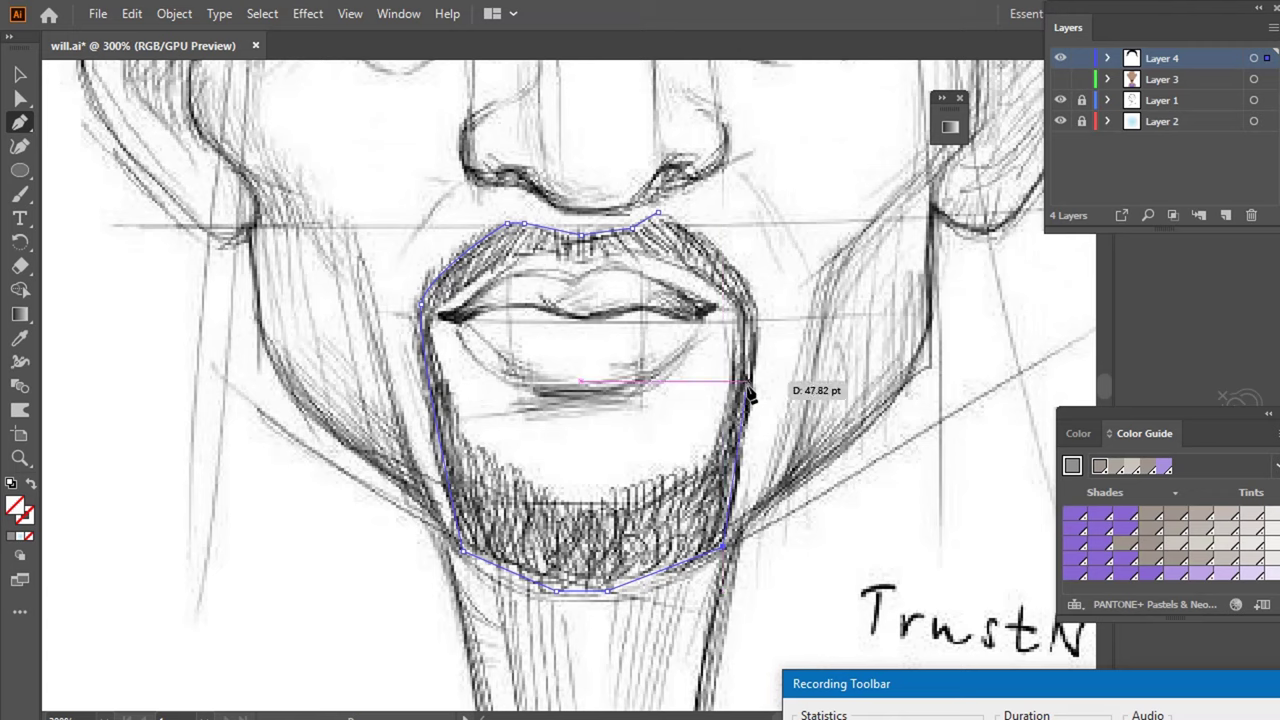
click(758, 313)
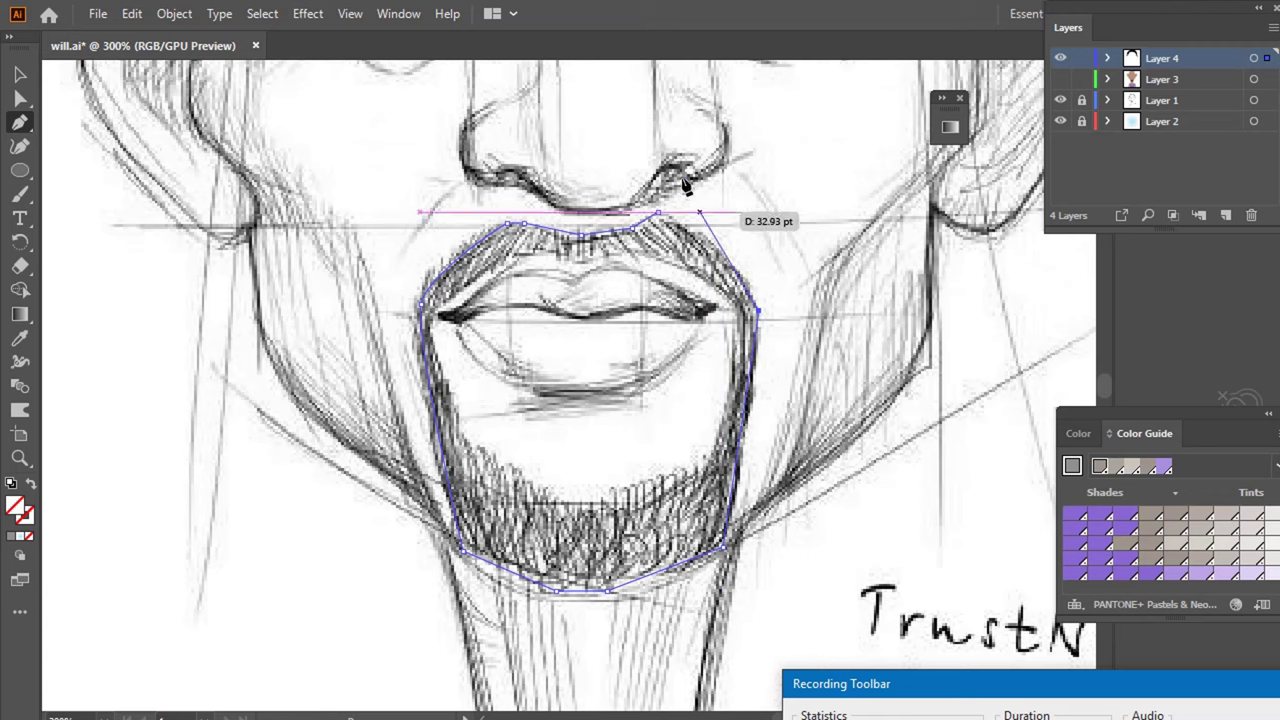
click(738, 270)
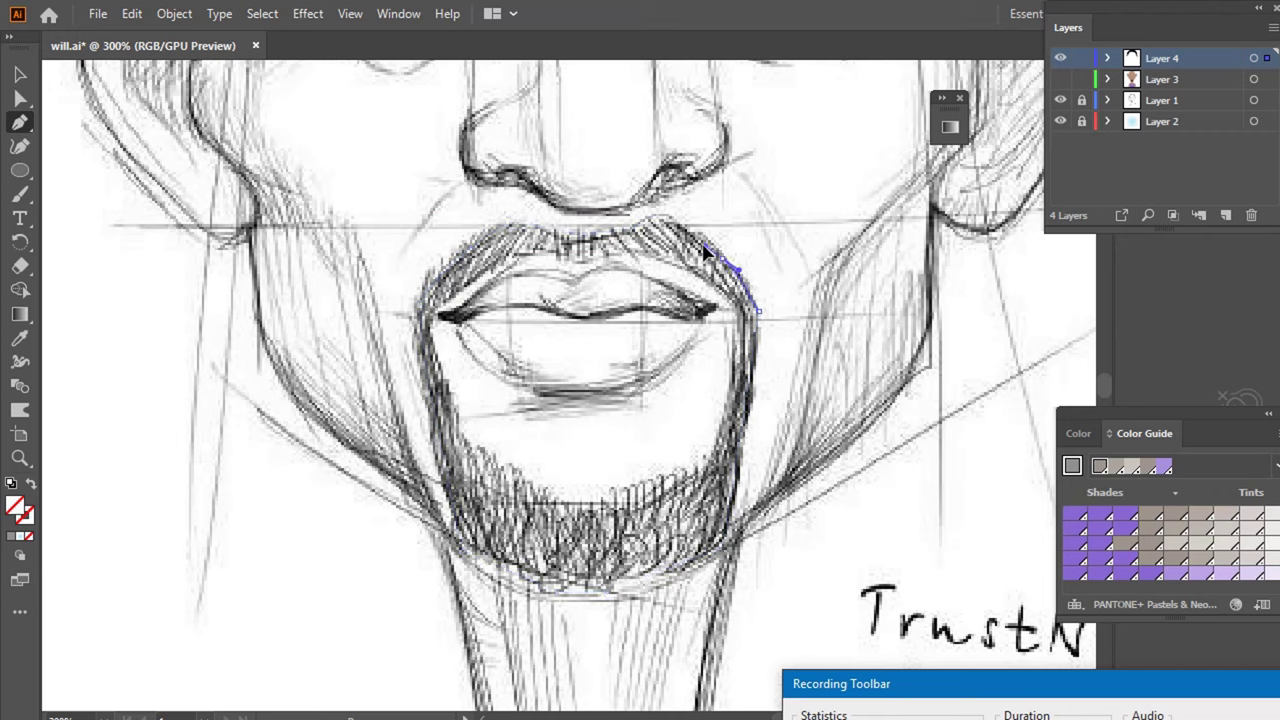
click(658, 214)
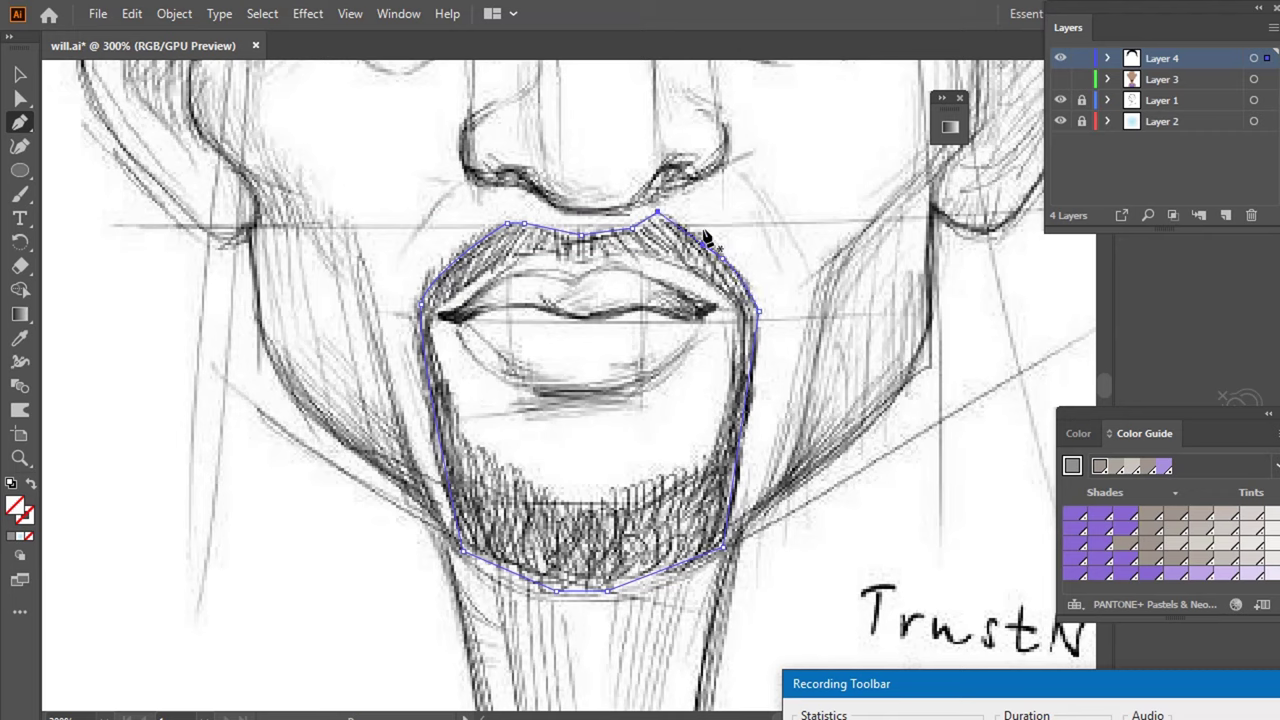
- Give the beard shape a solid black fill with no stroke
click(11, 484)
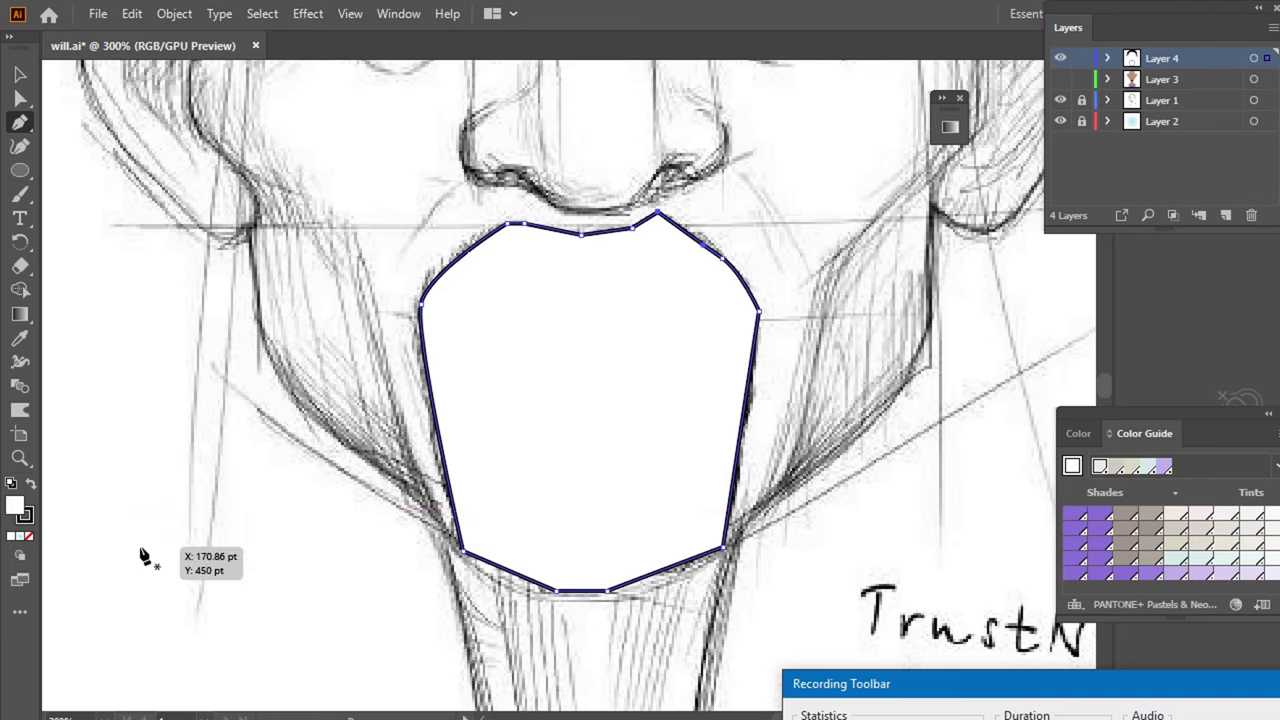
key(shift+x)
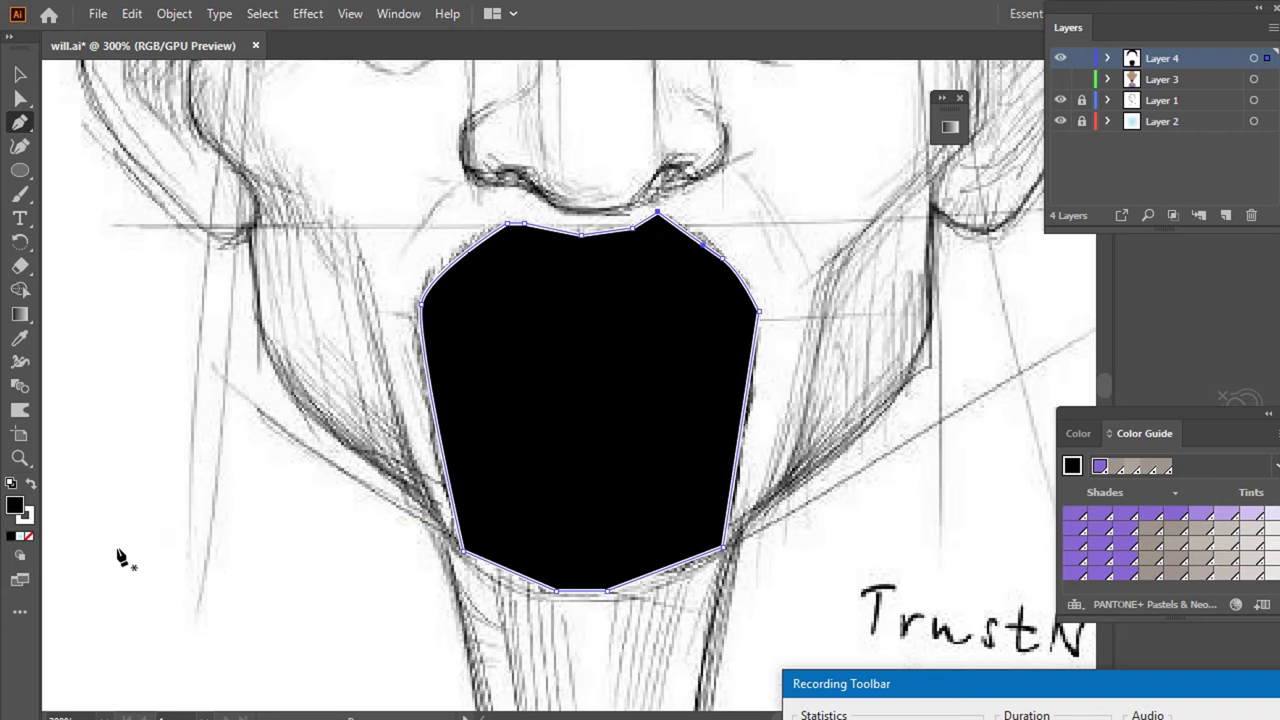
key(x)
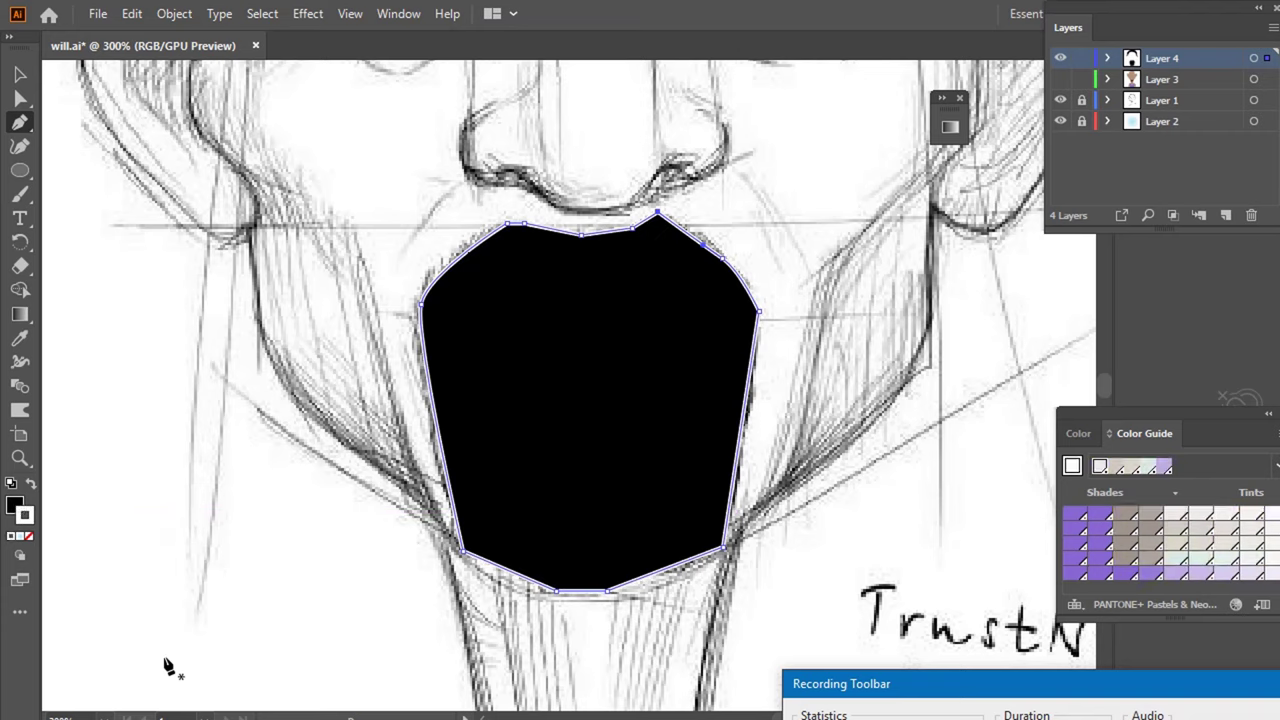
key(slash)
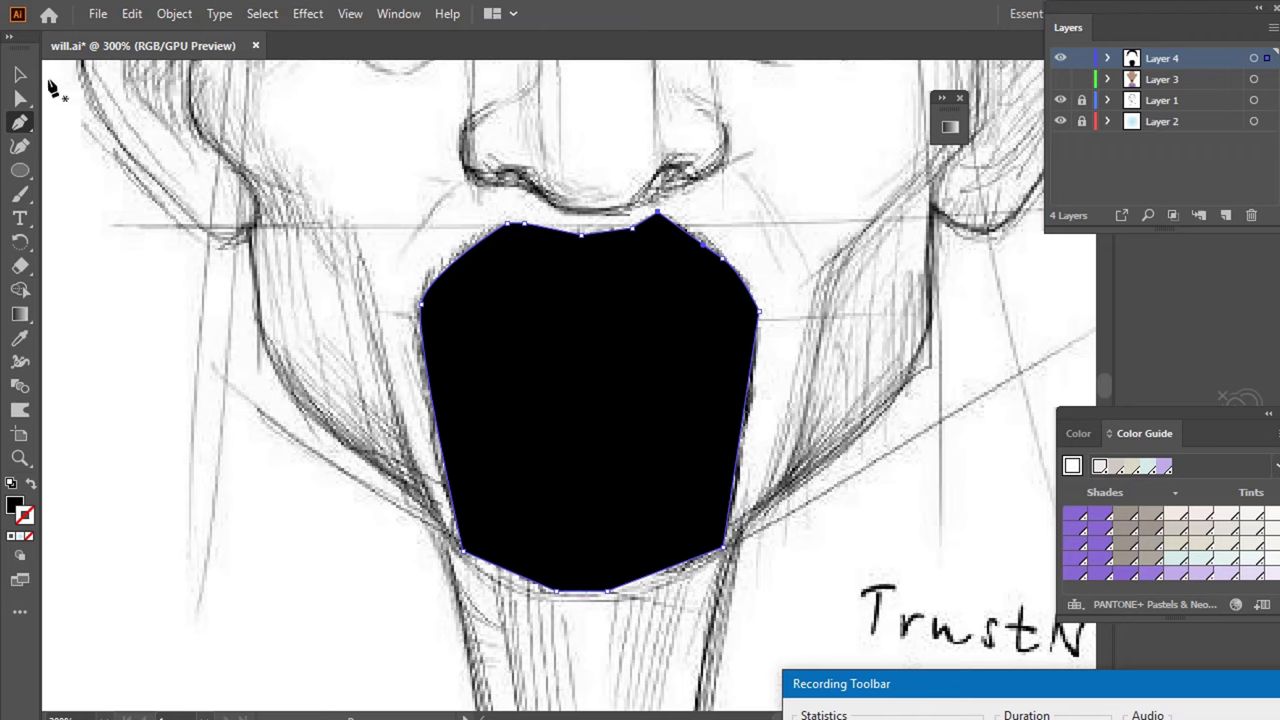
click(19, 76)
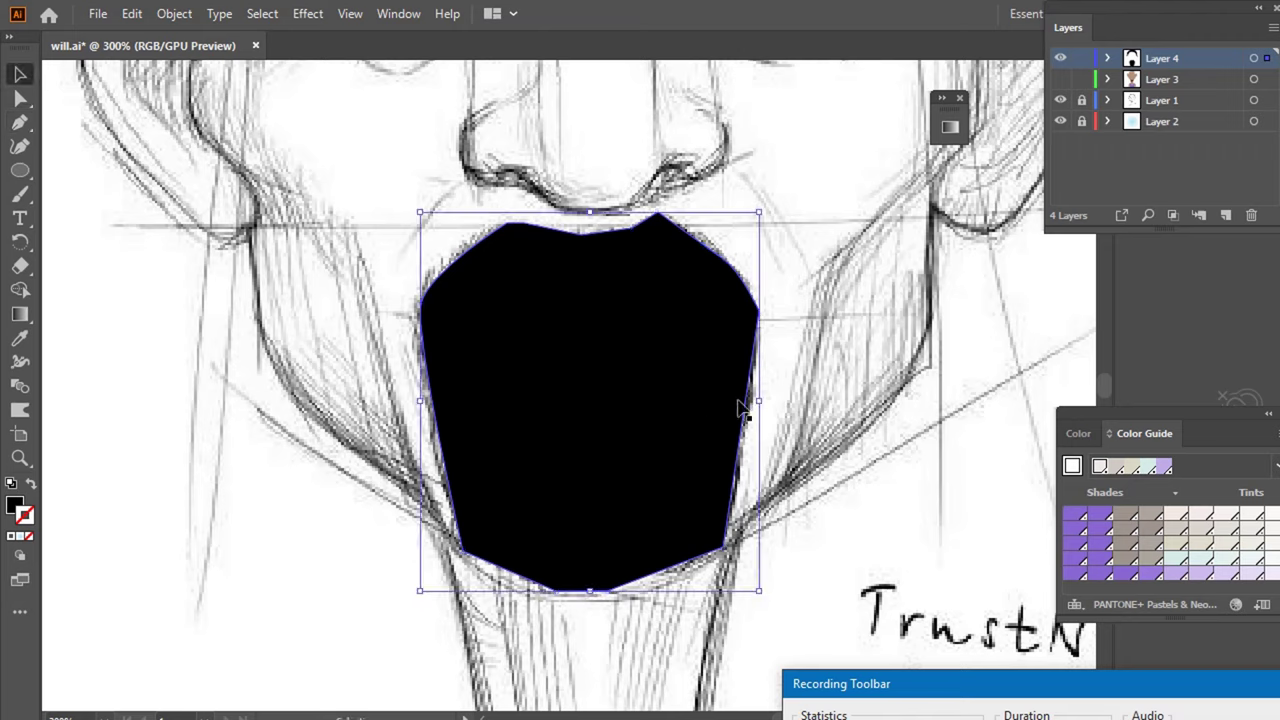
- Move the black beard aside and bring the mouth outline in front of it
drag(648, 417, 465, 548)
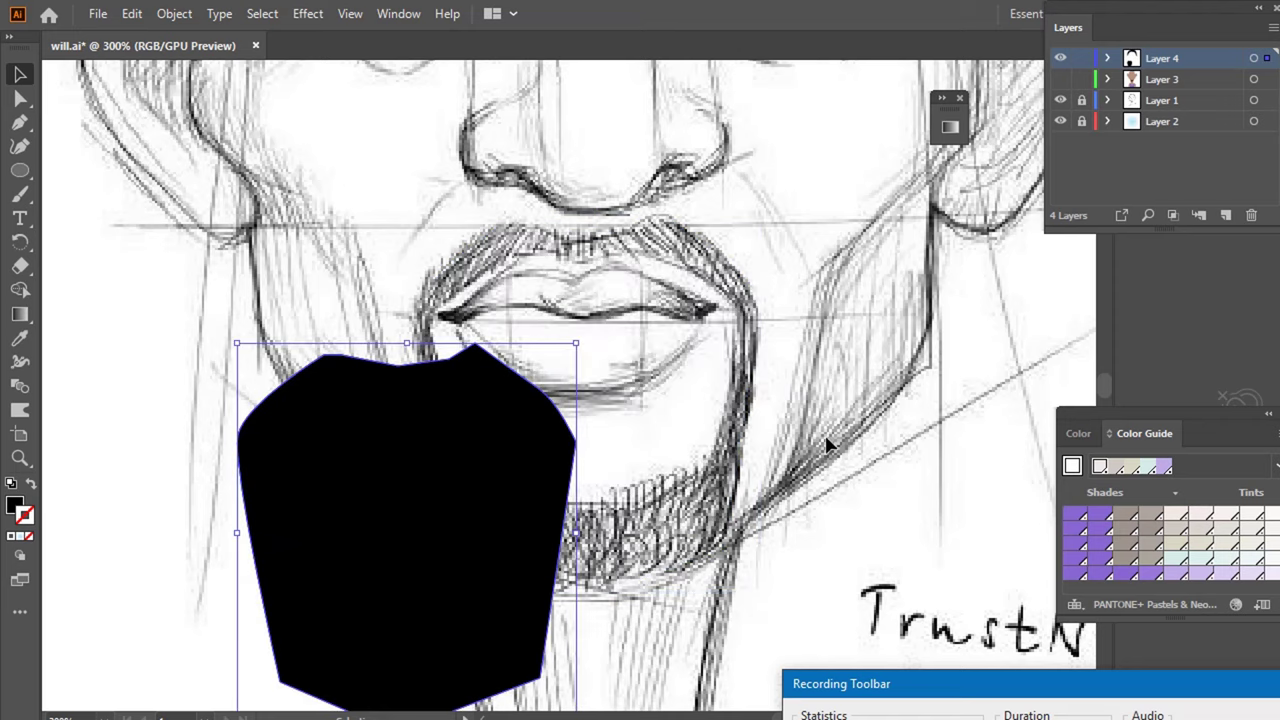
click(718, 428)
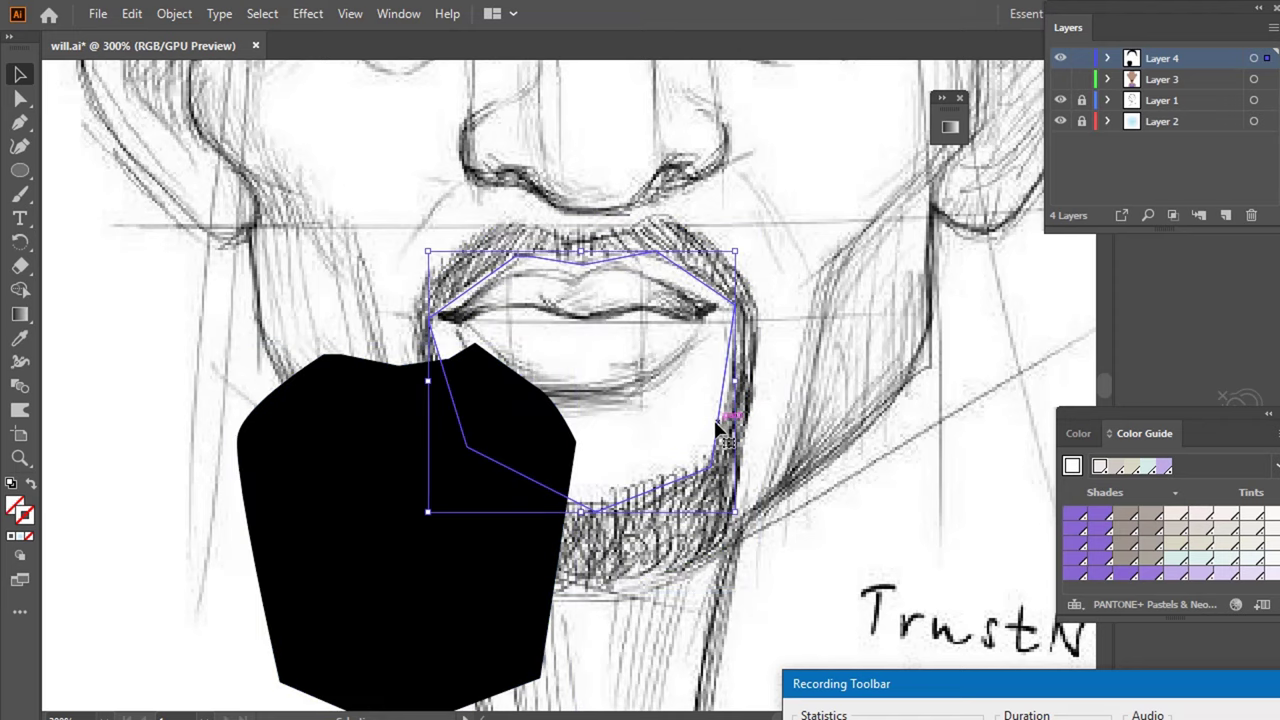
right_click(717, 423)
mouse_move(771, 626)
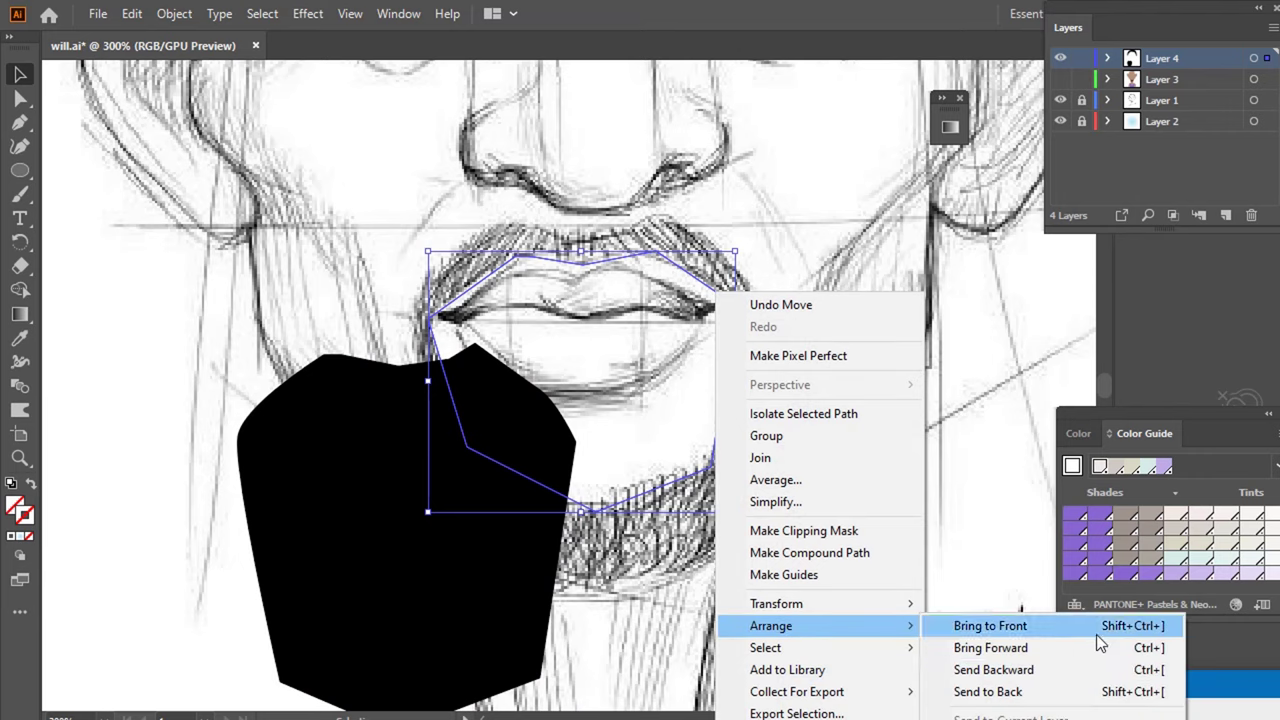
click(1096, 630)
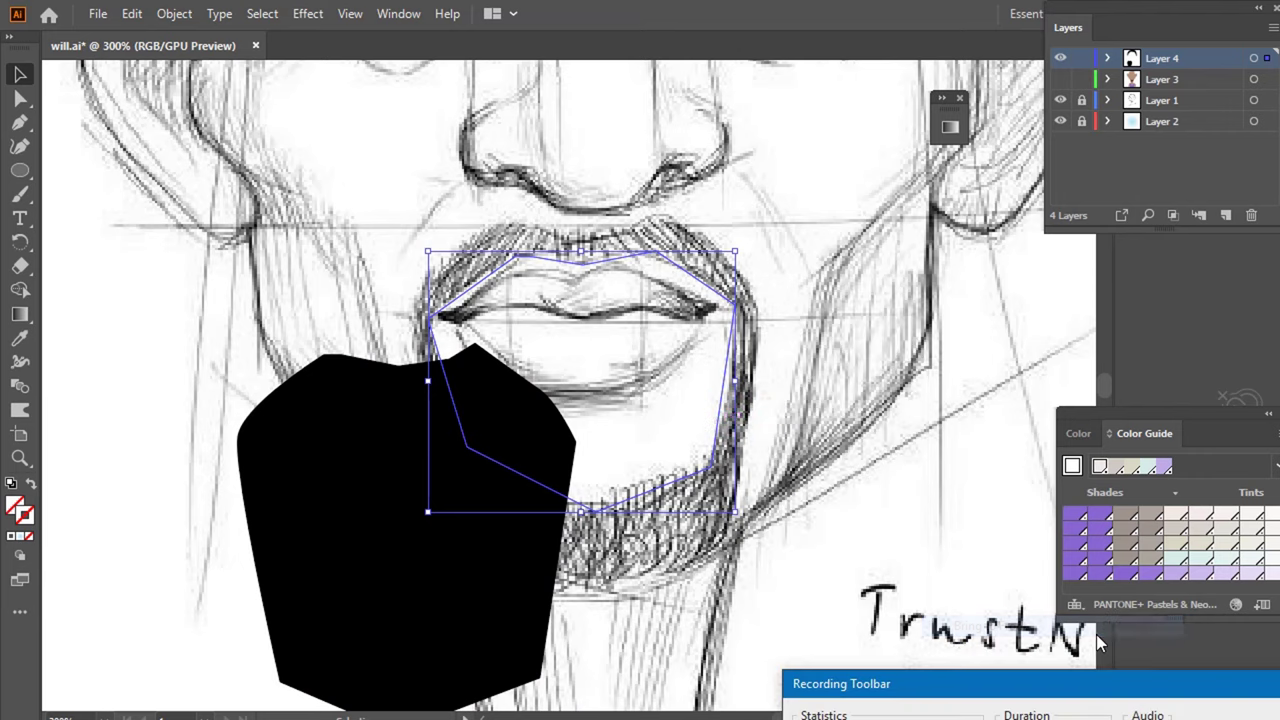
- Fill the mouth shape with the sampled skin tone and compare layers against the sketch
click(1061, 80)
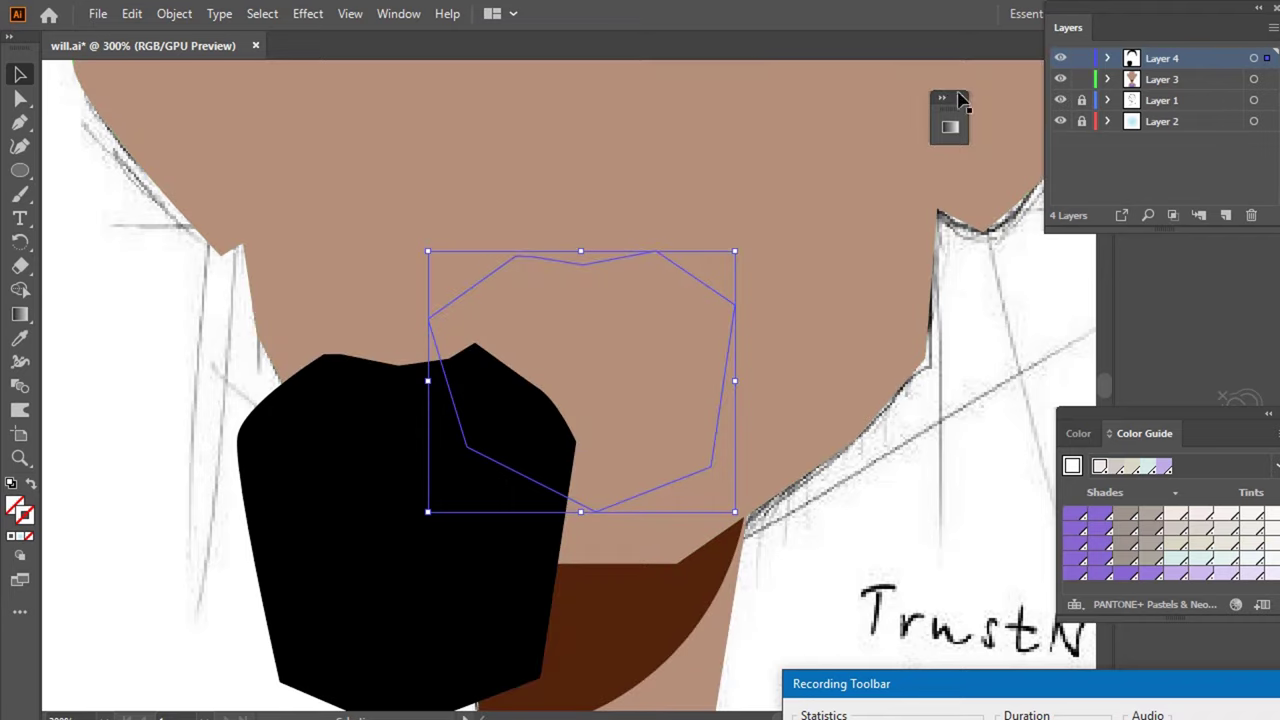
key(i)
click(860, 176)
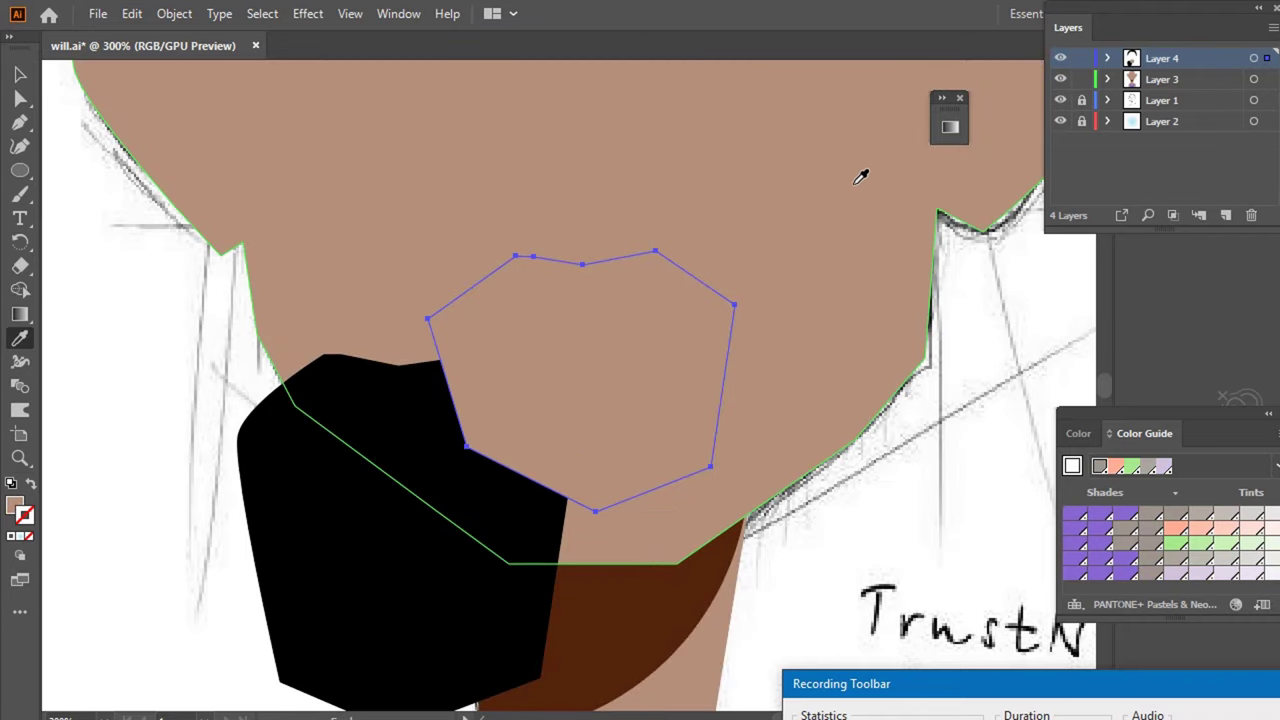
click(1063, 80)
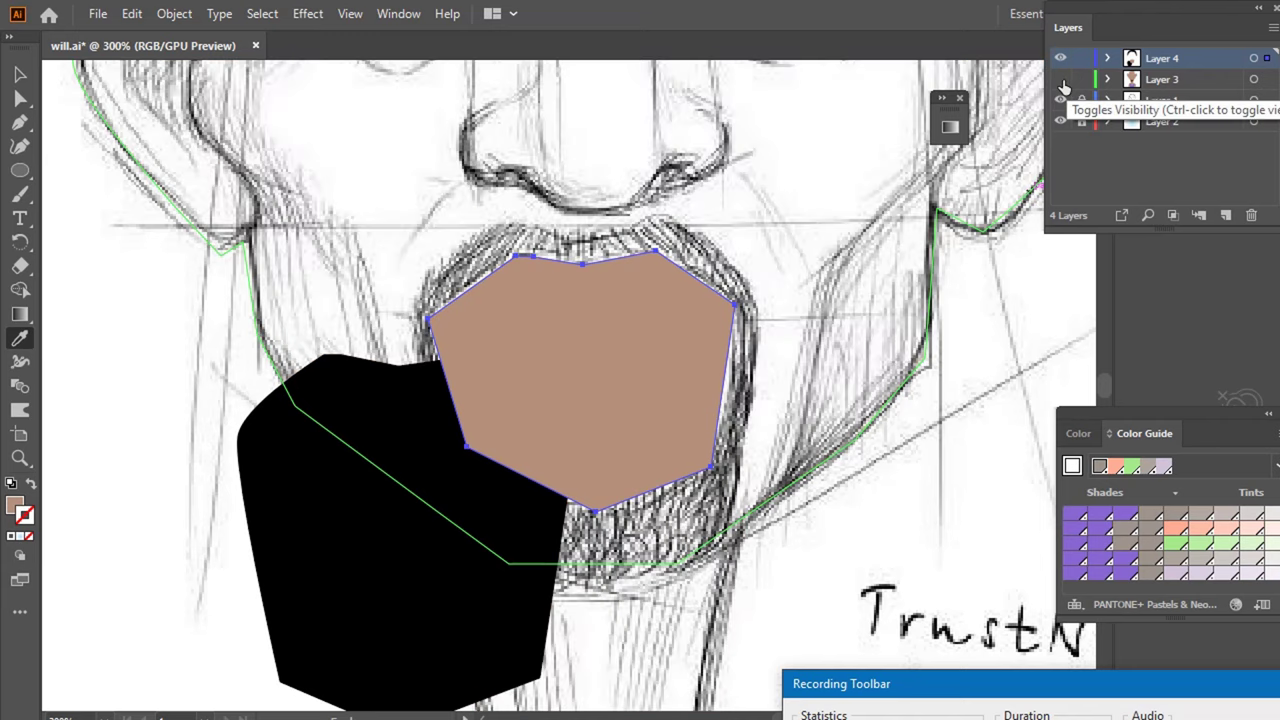
click(1062, 59)
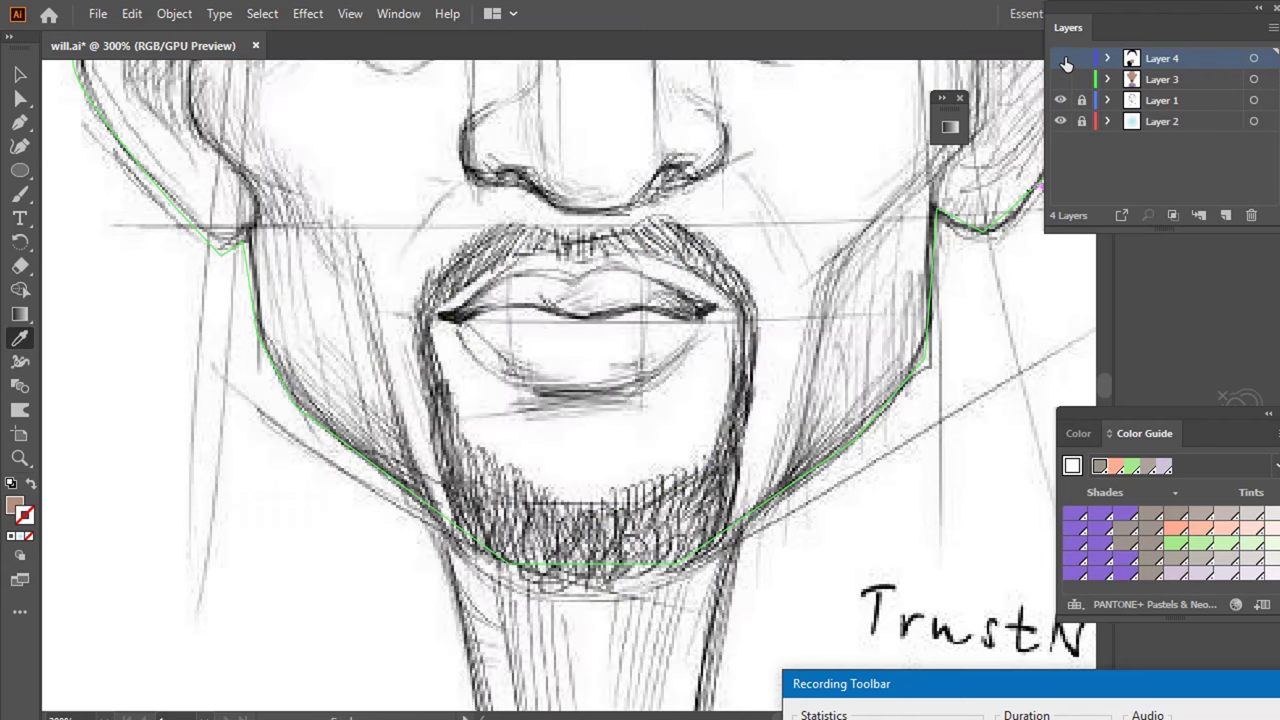
click(1062, 59)
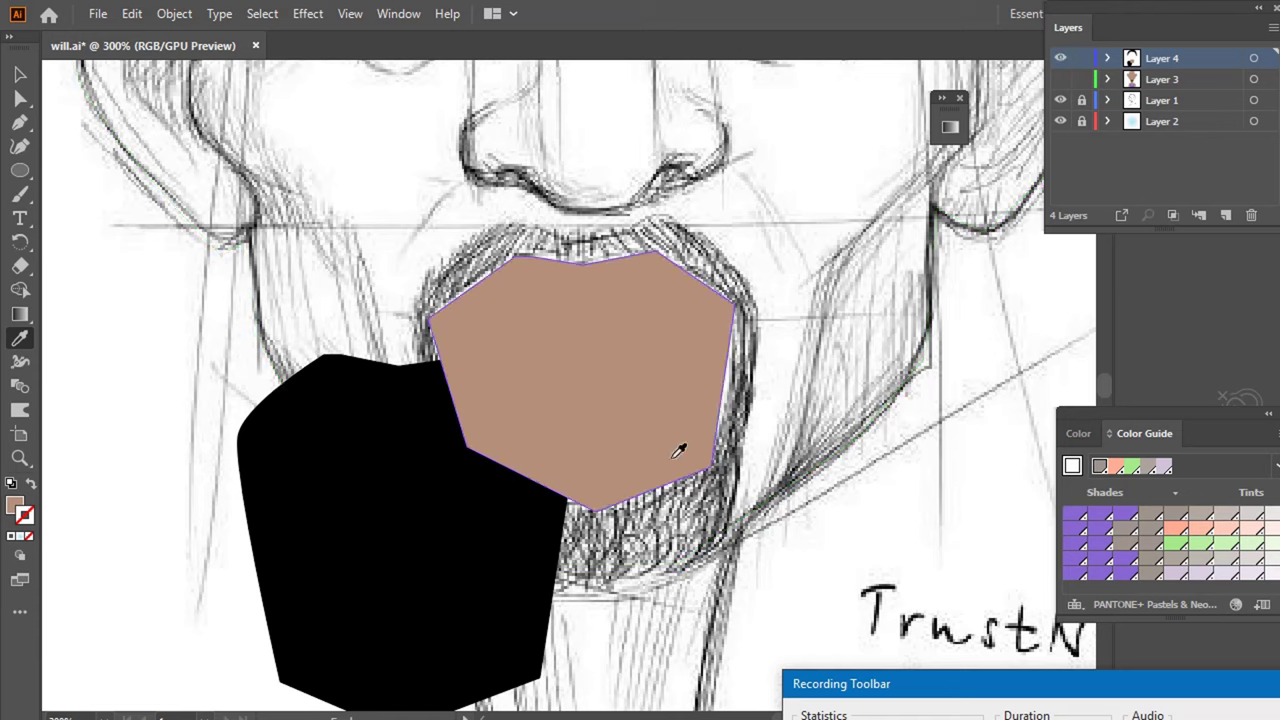
- Move the black beard back up around the chin, nudge it right, and deselect
click(20, 74)
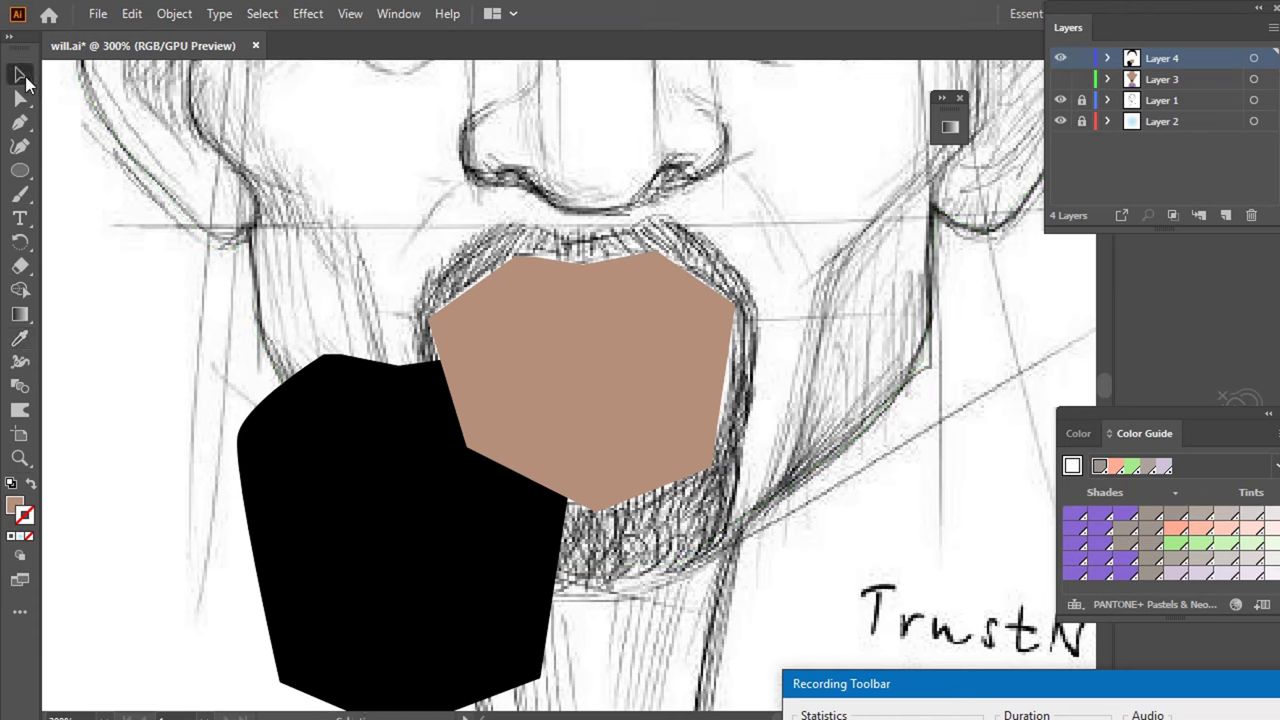
mouse_move(486, 563)
mouse_down()
mouse_move(697, 482)
mouse_move(678, 414)
mouse_move(656, 421)
mouse_up()
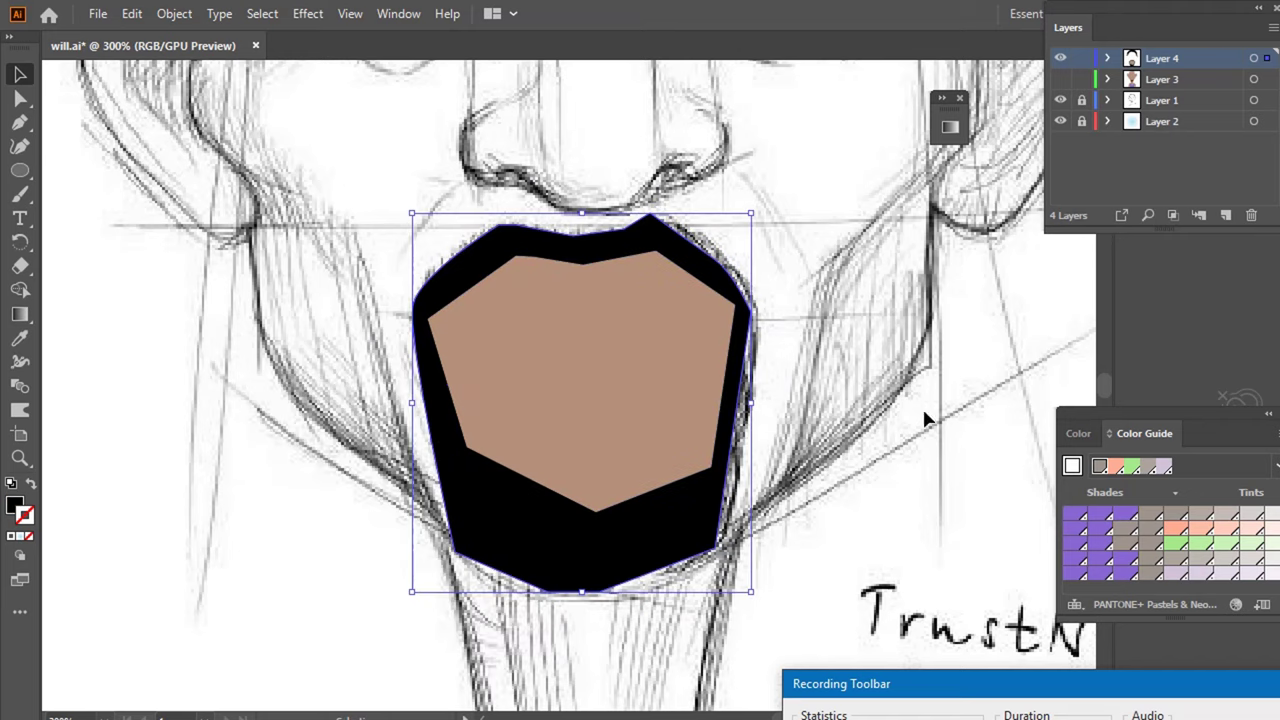
key(Right)
key(Right)
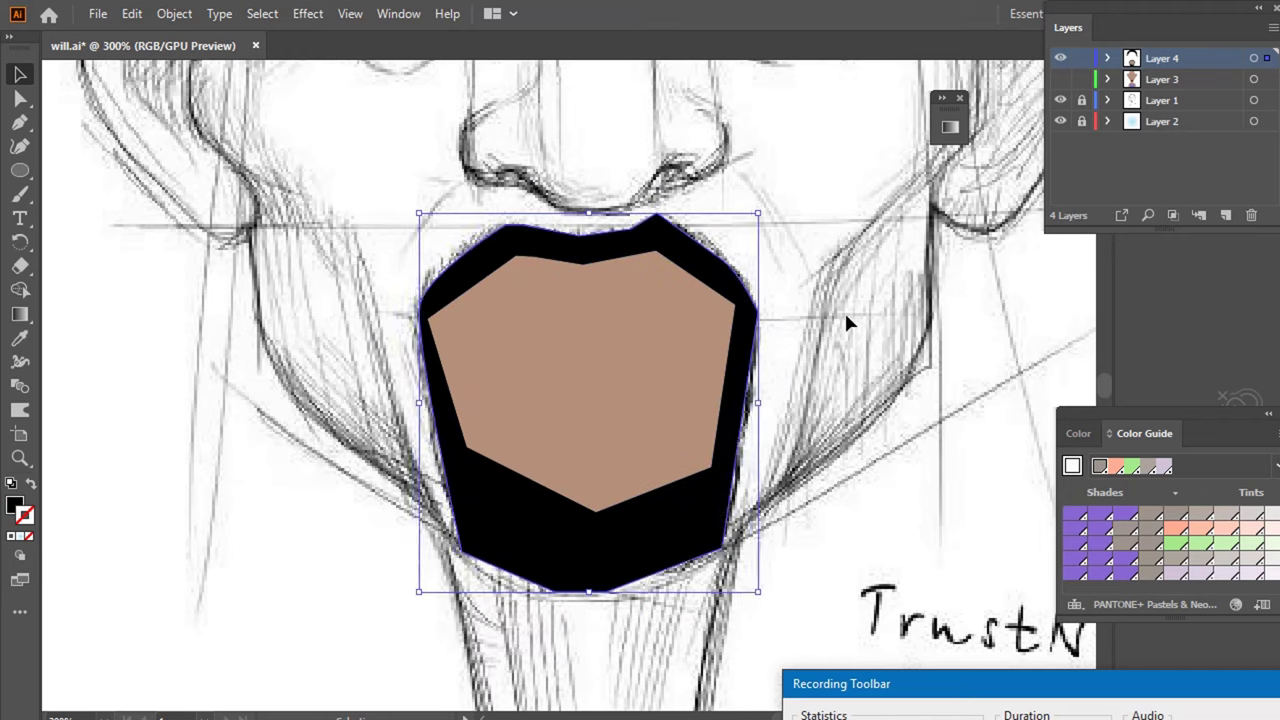
click(849, 314)
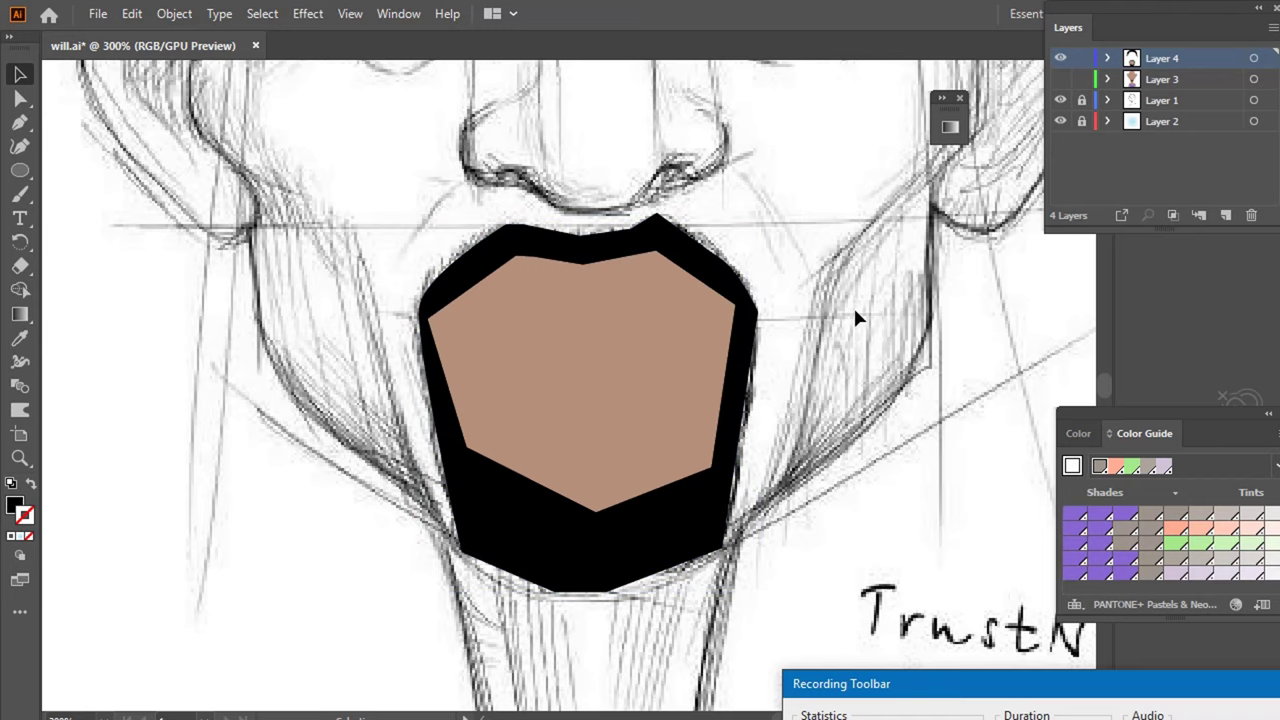
alt+scroll(853, 318, down, 3)
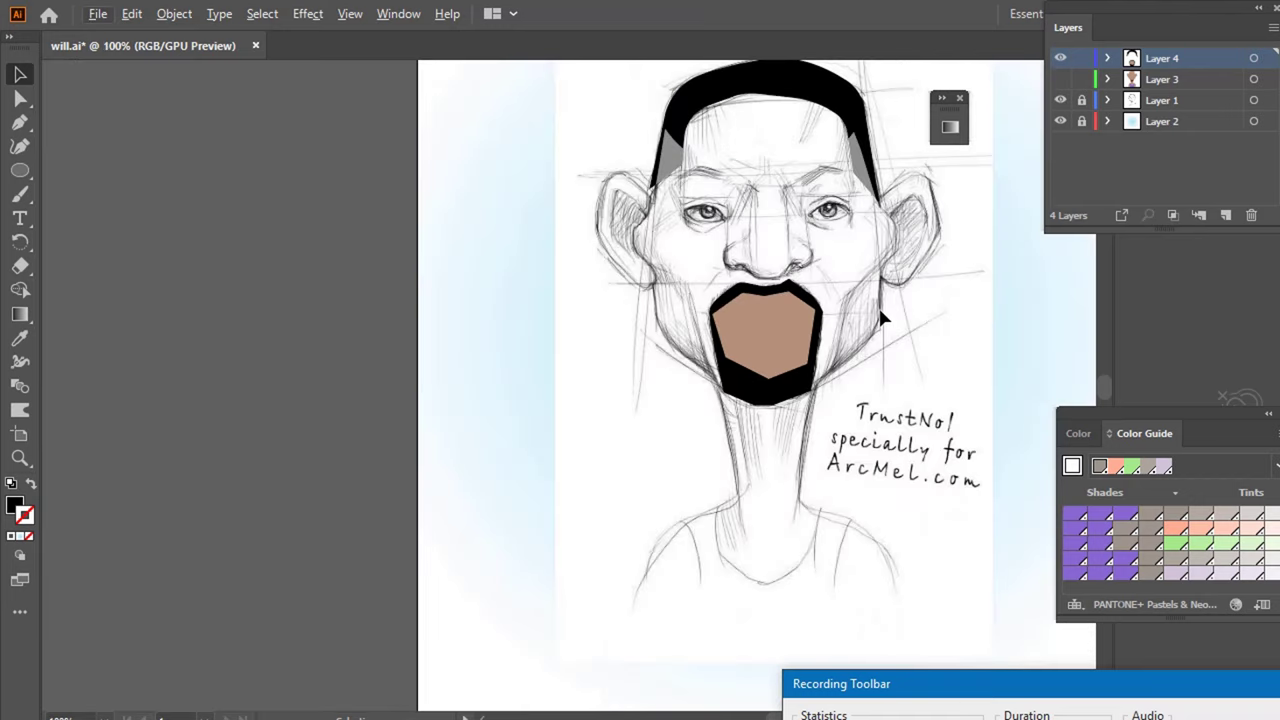
- Show and lock Layer 3, save the file, and compare Layer 4's visibility
click(1060, 79)
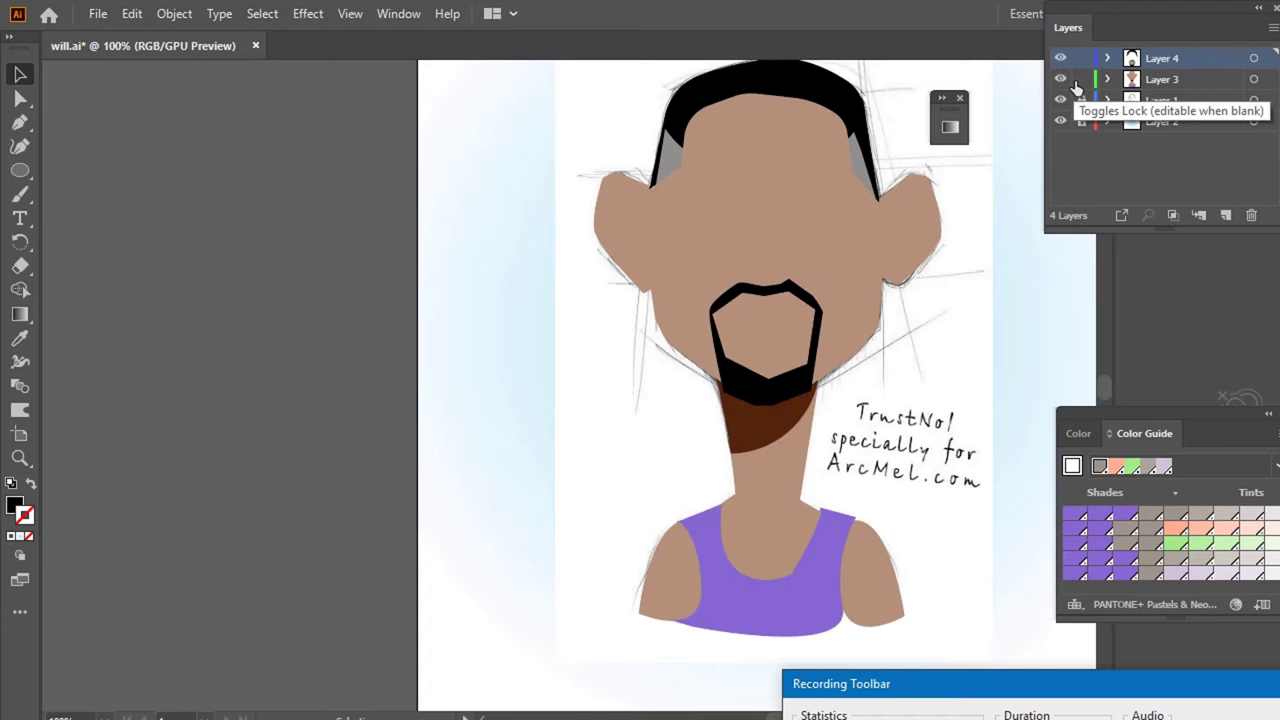
click(1078, 80)
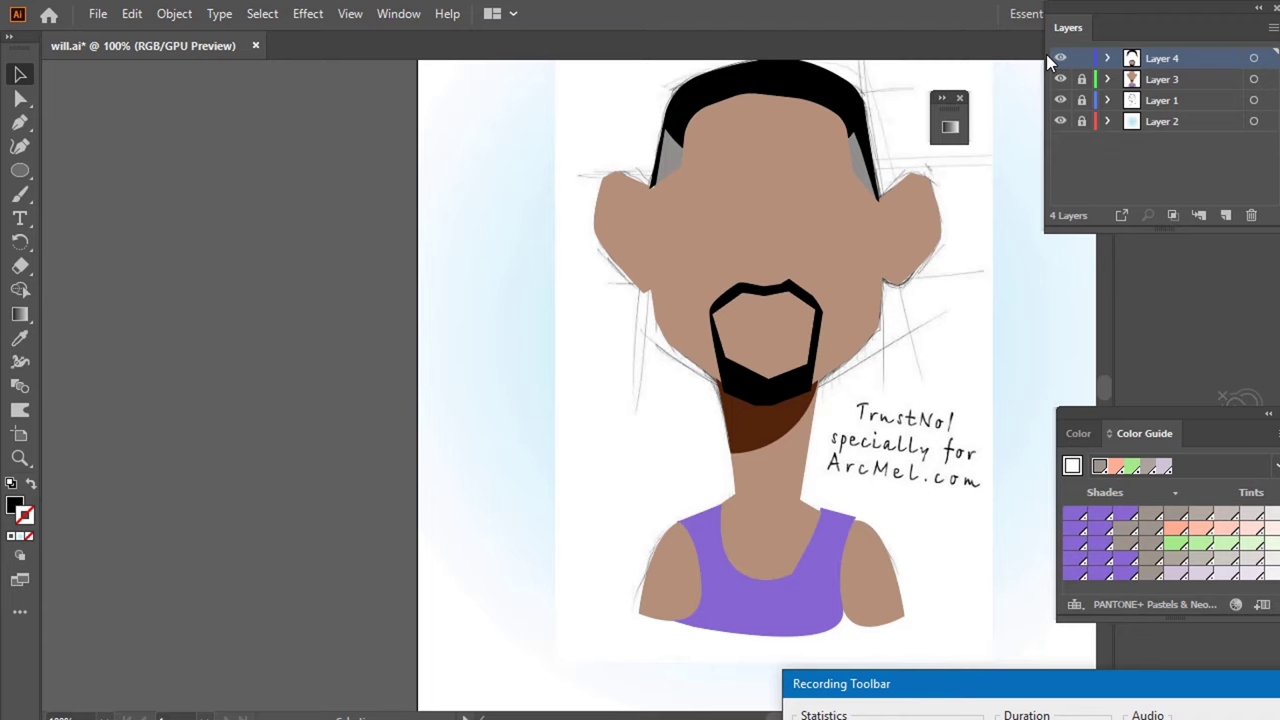
key(ctrl+s)
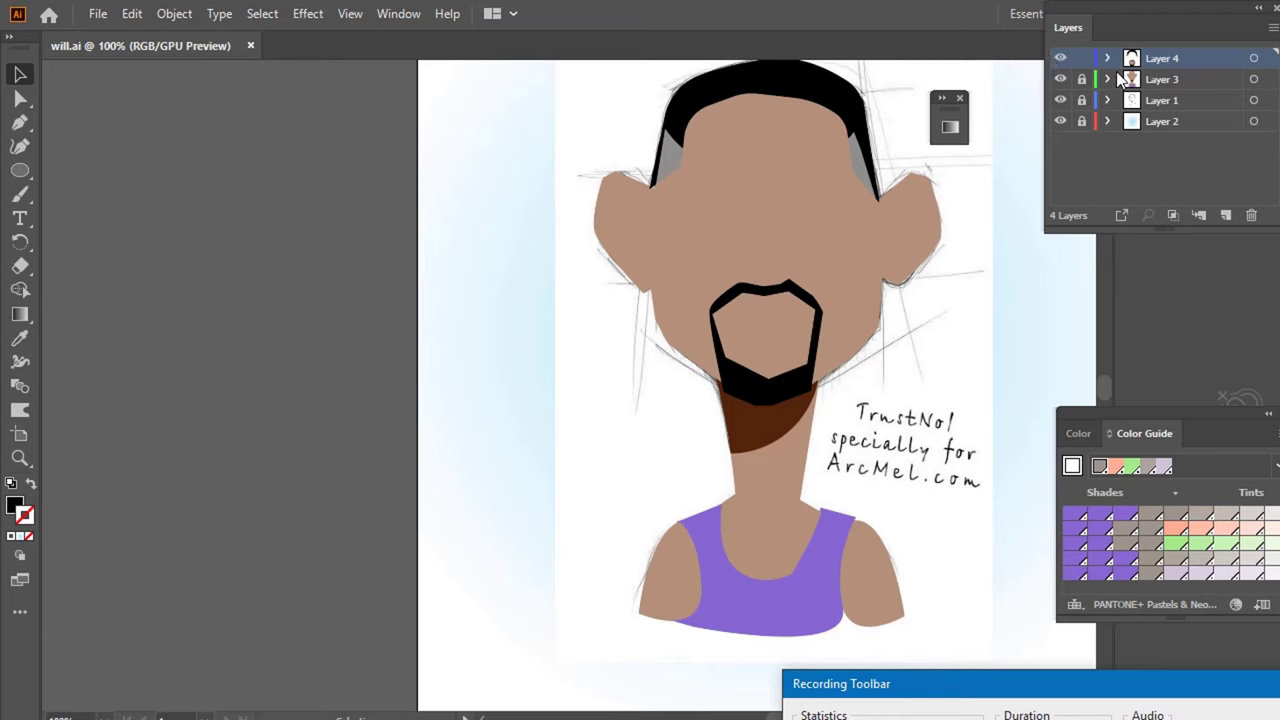
click(1061, 59)
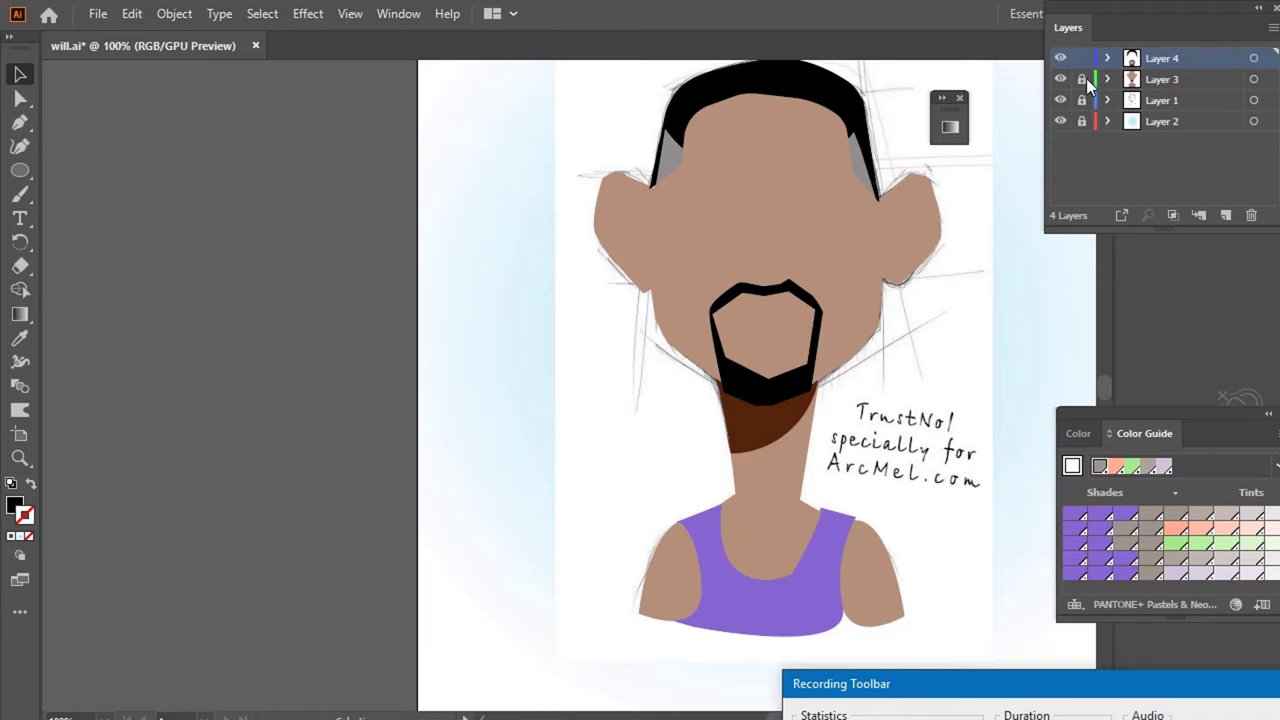
- Nest Layer 4 inside Layer 3, hide Layer 3, and create an empty Layer 5
click(1174, 80)
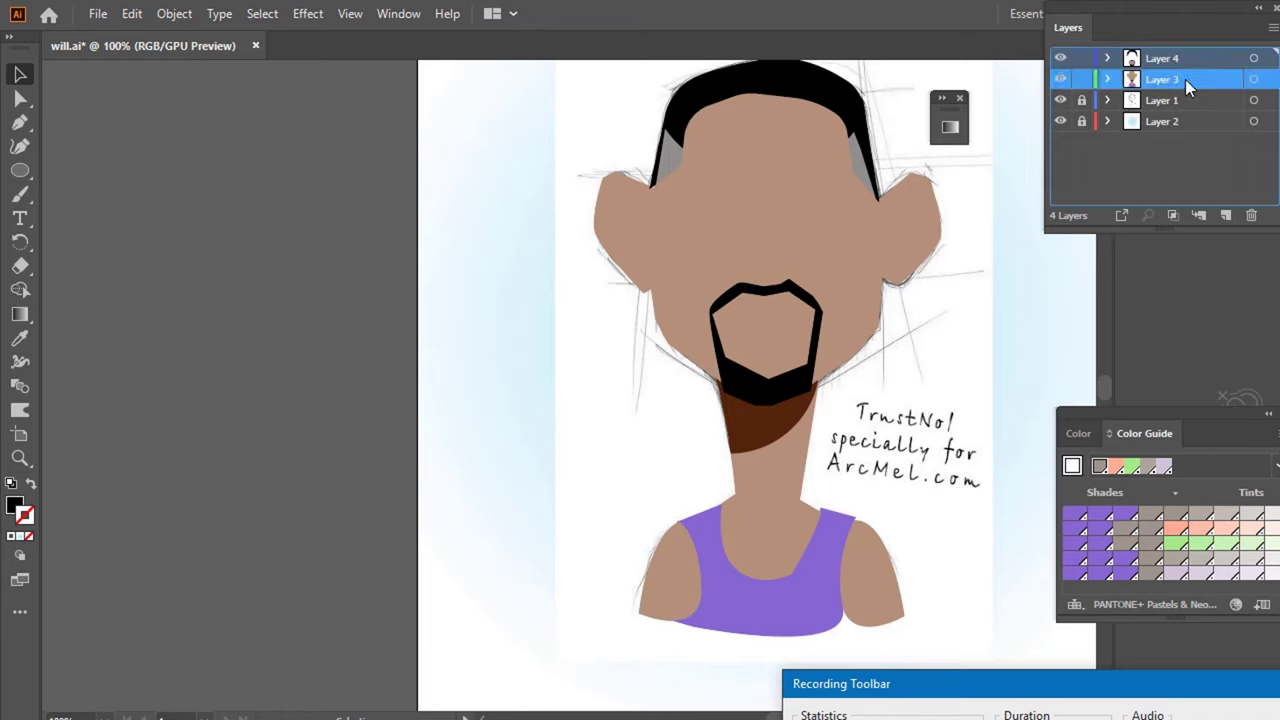
drag(1185, 79, 1191, 77)
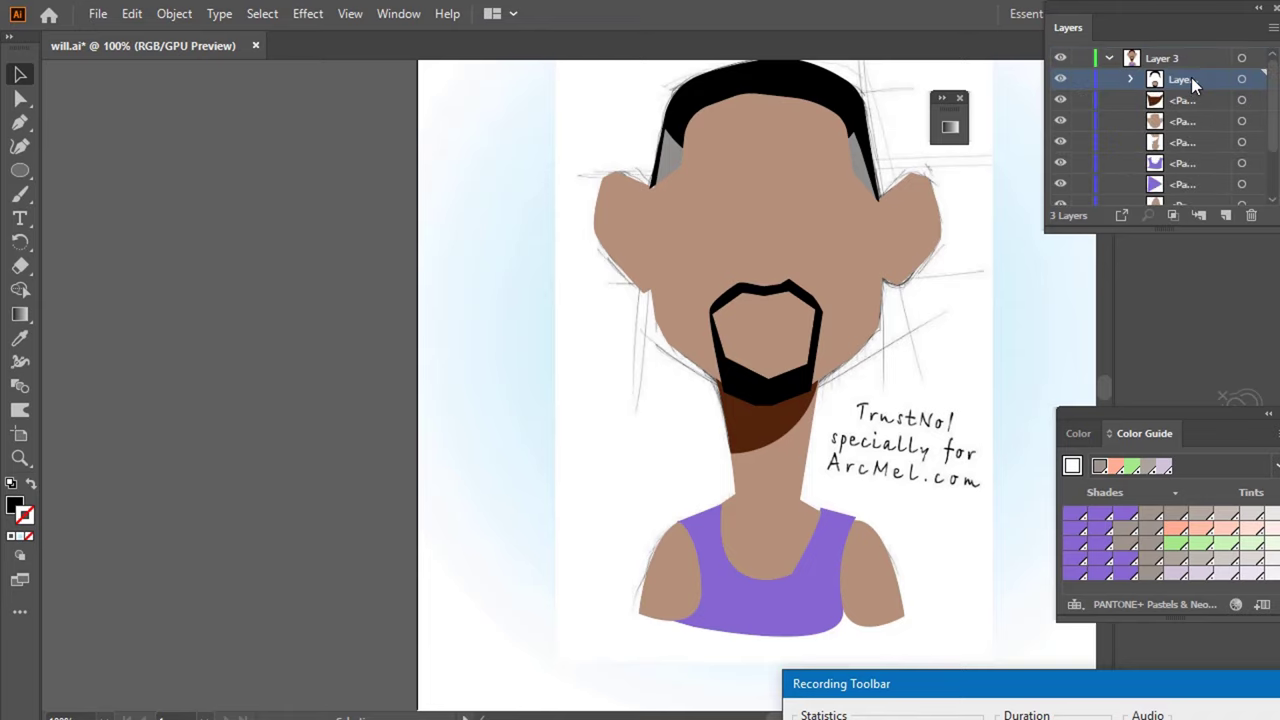
click(1117, 61)
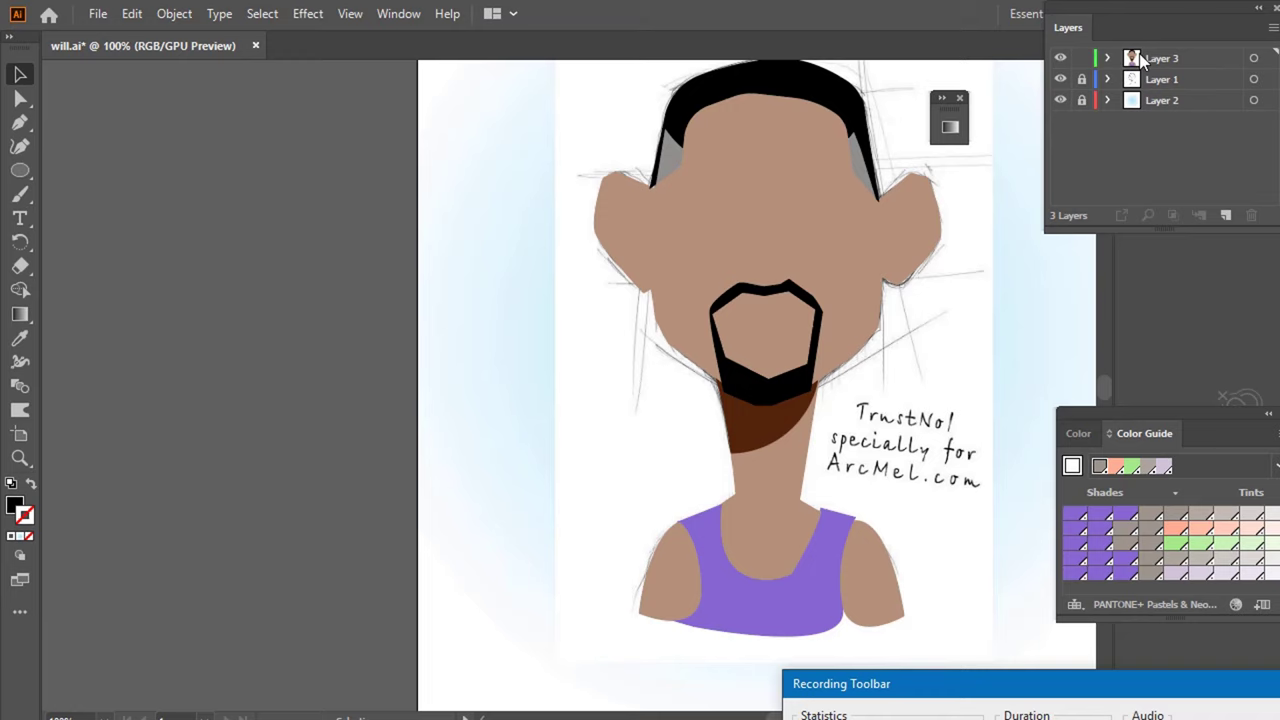
click(1062, 60)
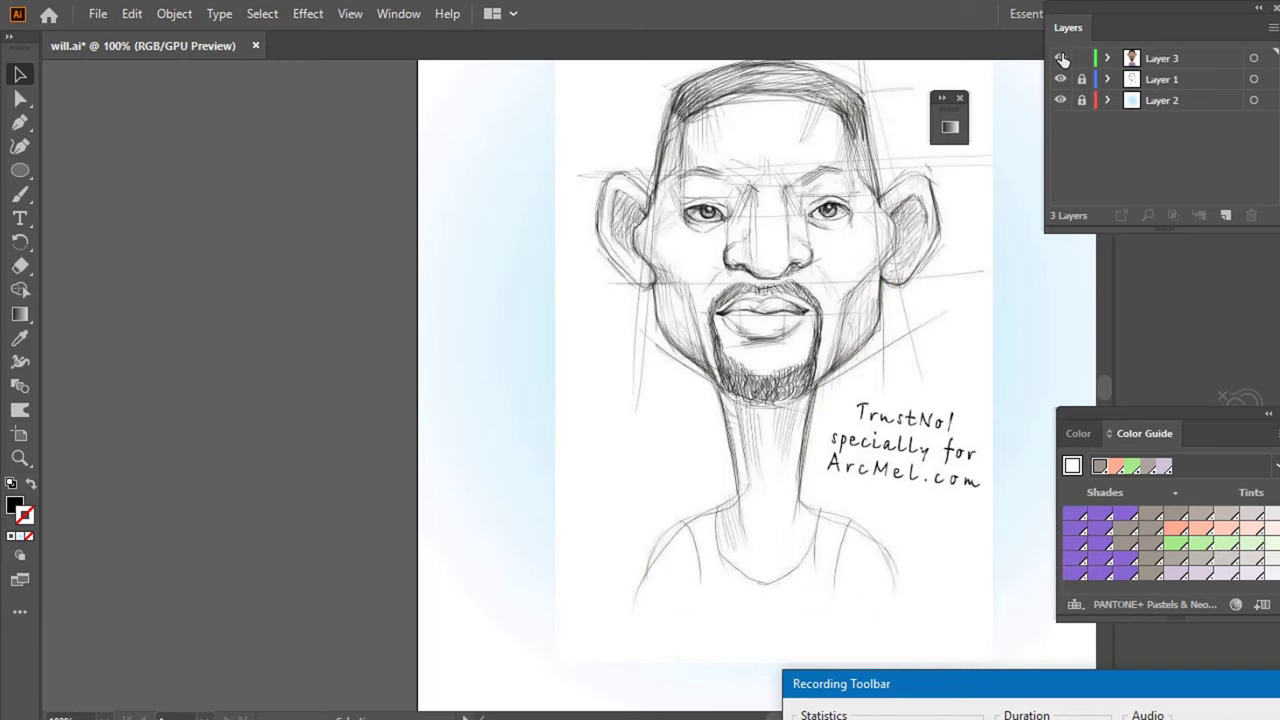
click(1062, 60)
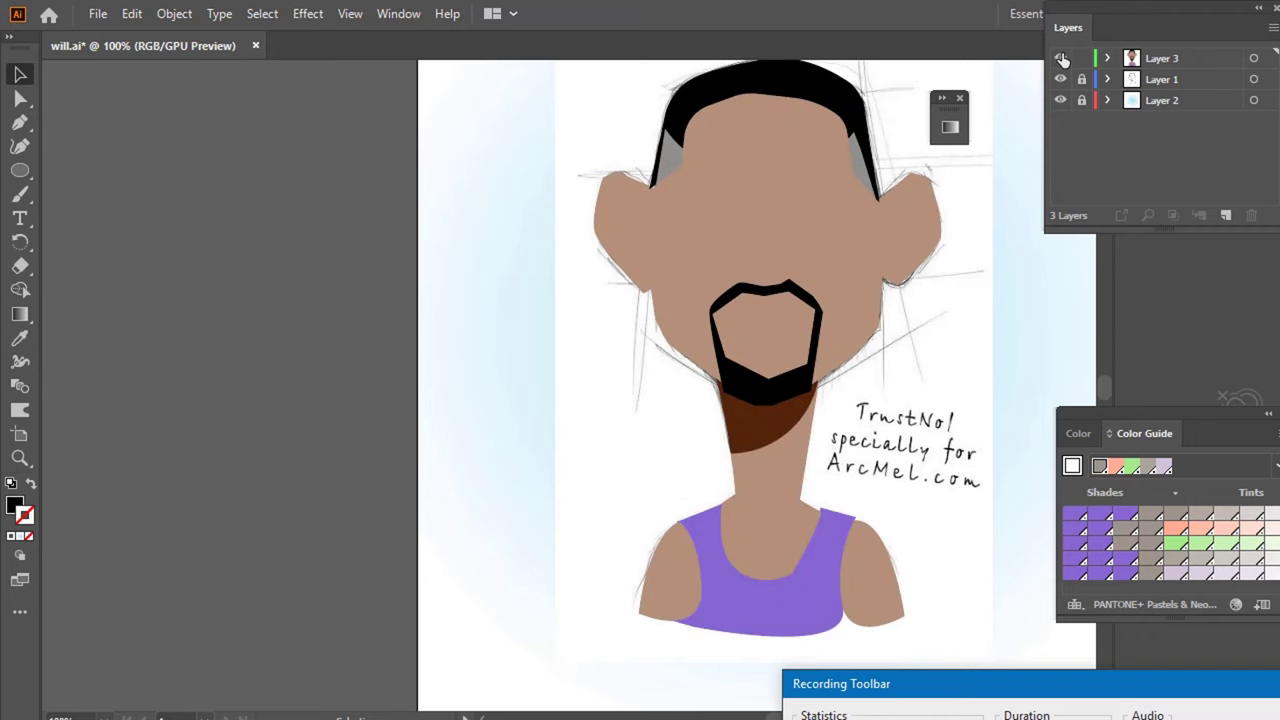
click(1062, 60)
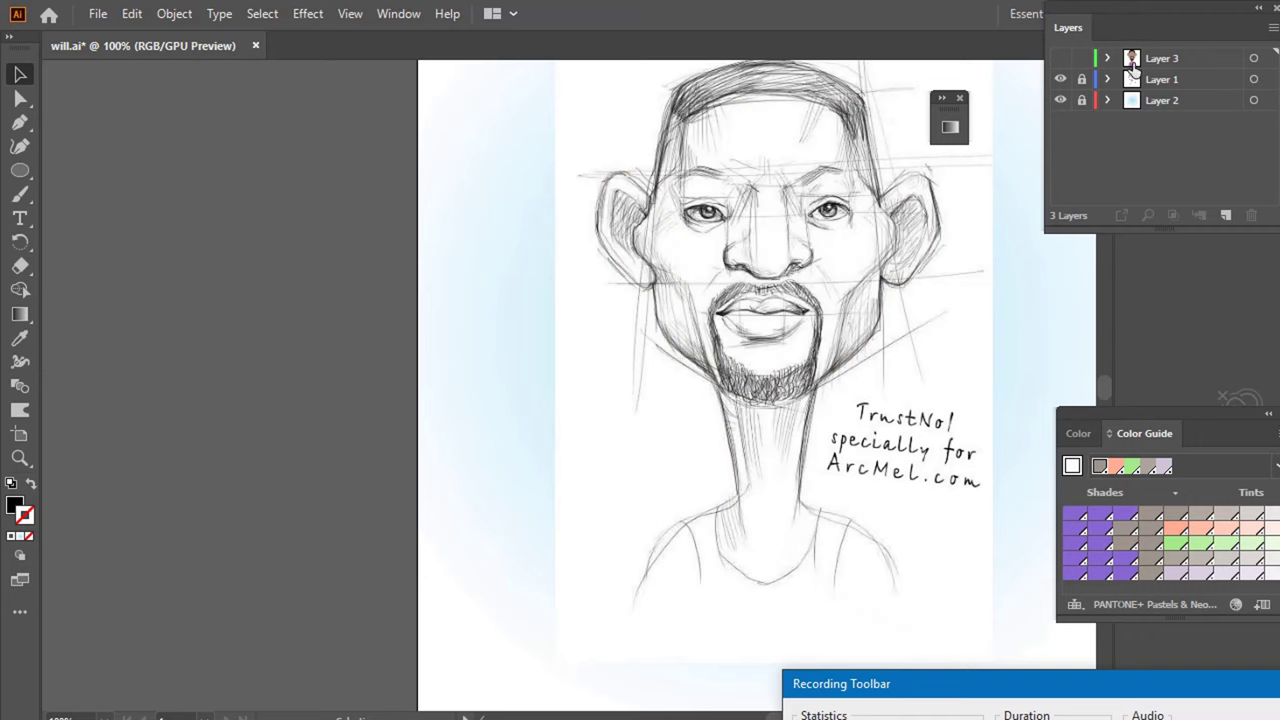
click(1226, 218)
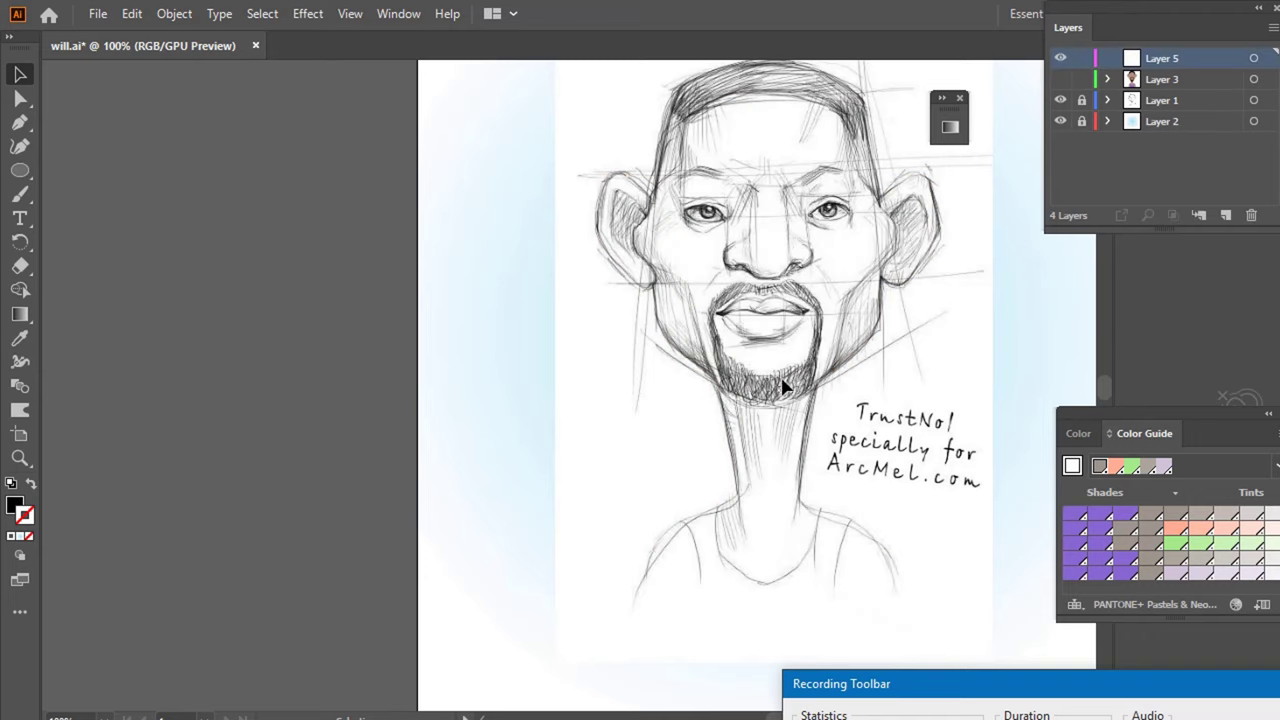
- Trace a closed upper-lip path with curved Pen anchors over the zoomed-in mouth sketch on Layer 5
scroll(783, 388, up, 1)
scroll(850, 295, up, 3)
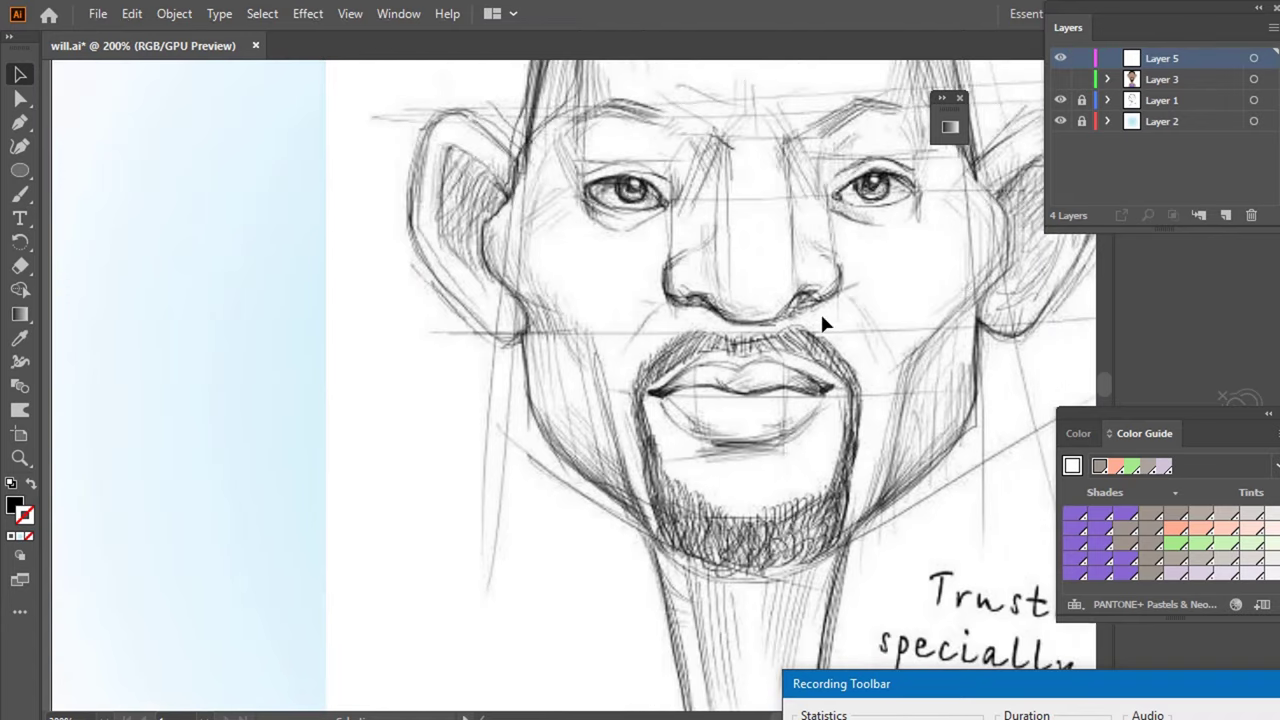
scroll(788, 394, up, 3)
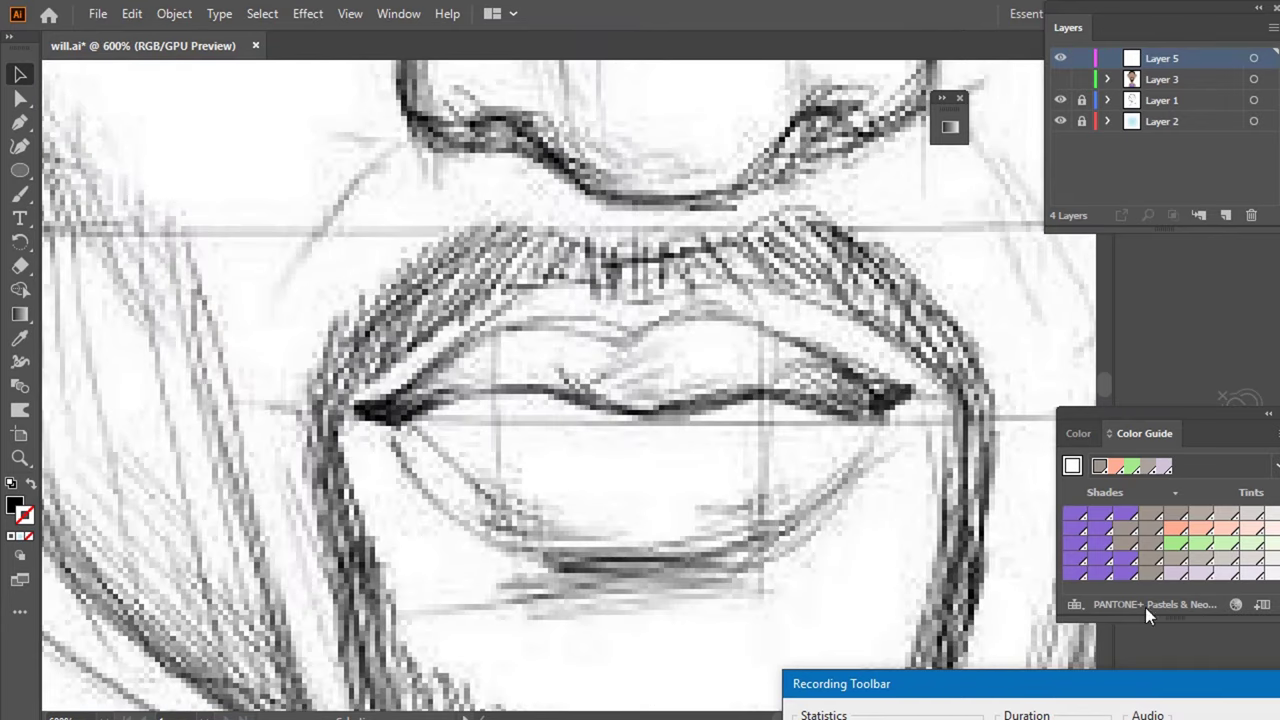
key(p)
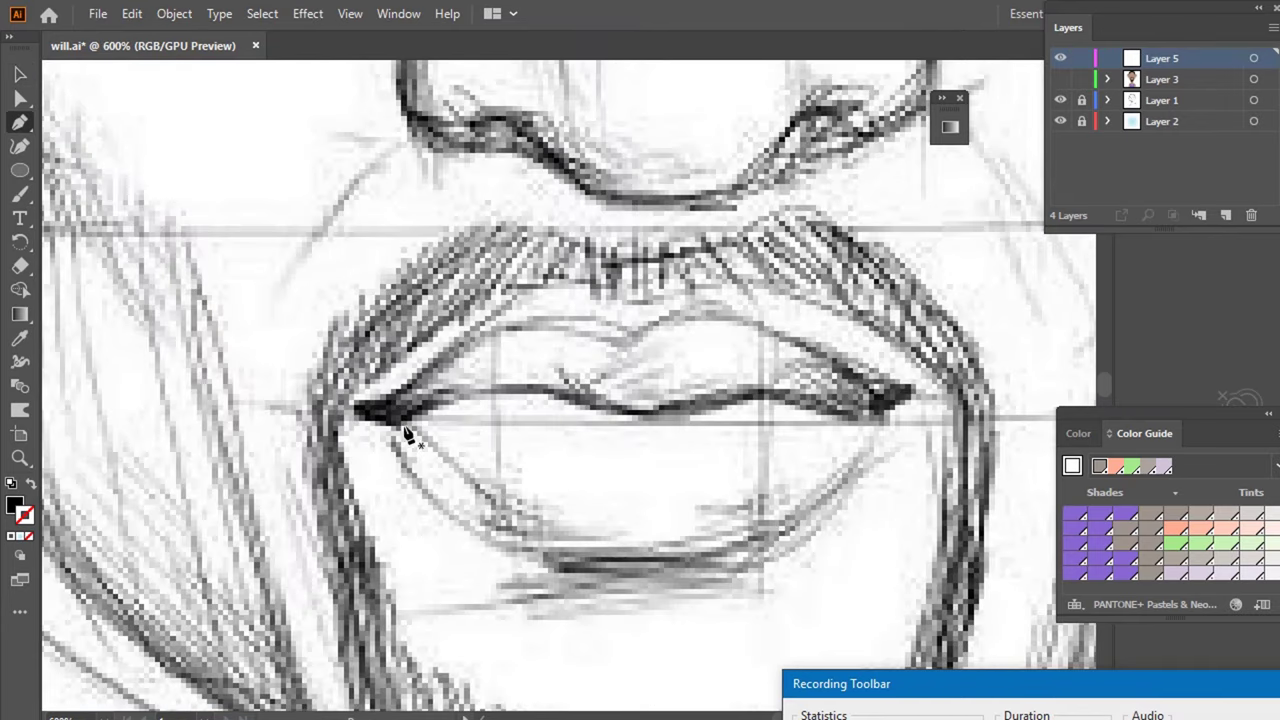
mouse_move(367, 413)
mouse_down()
mouse_move(568, 402)
mouse_move(638, 360)
mouse_move(590, 400)
mouse_move(713, 445)
mouse_move(657, 422)
mouse_up()
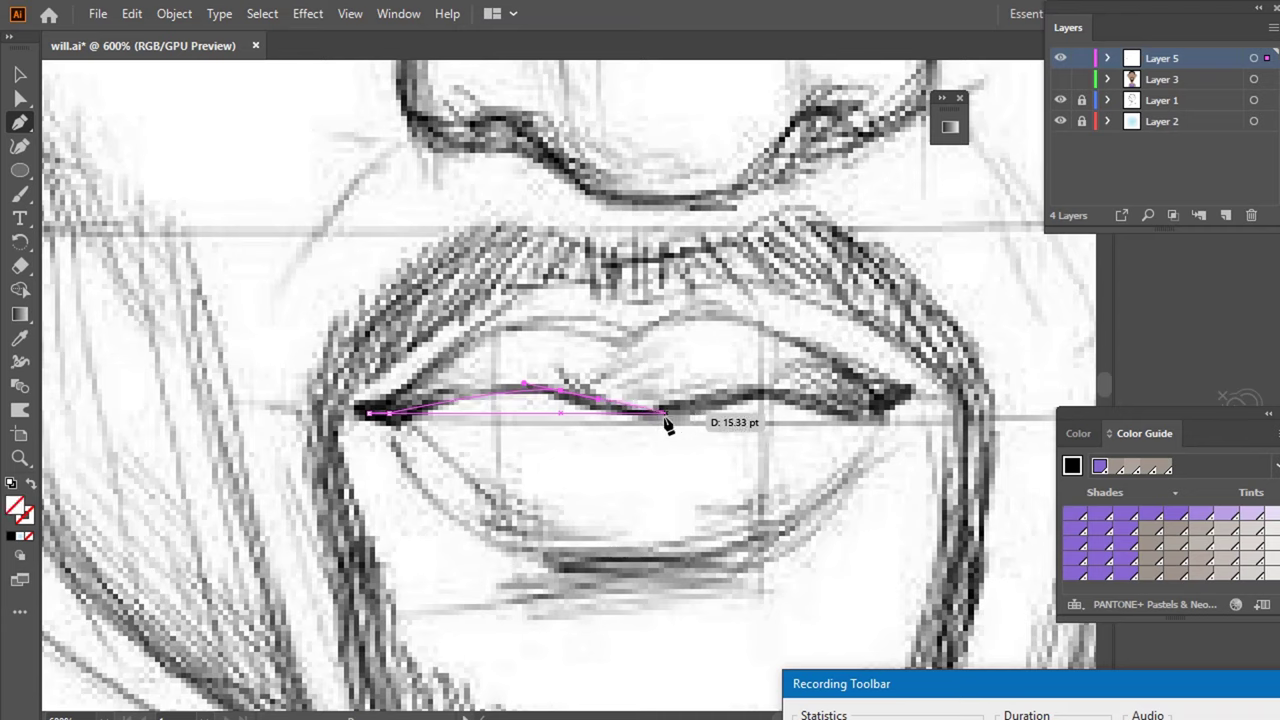
drag(657, 422, 643, 419)
mouse_move(780, 390)
mouse_down()
mouse_move(900, 415)
mouse_move(921, 399)
mouse_move(786, 337)
mouse_up()
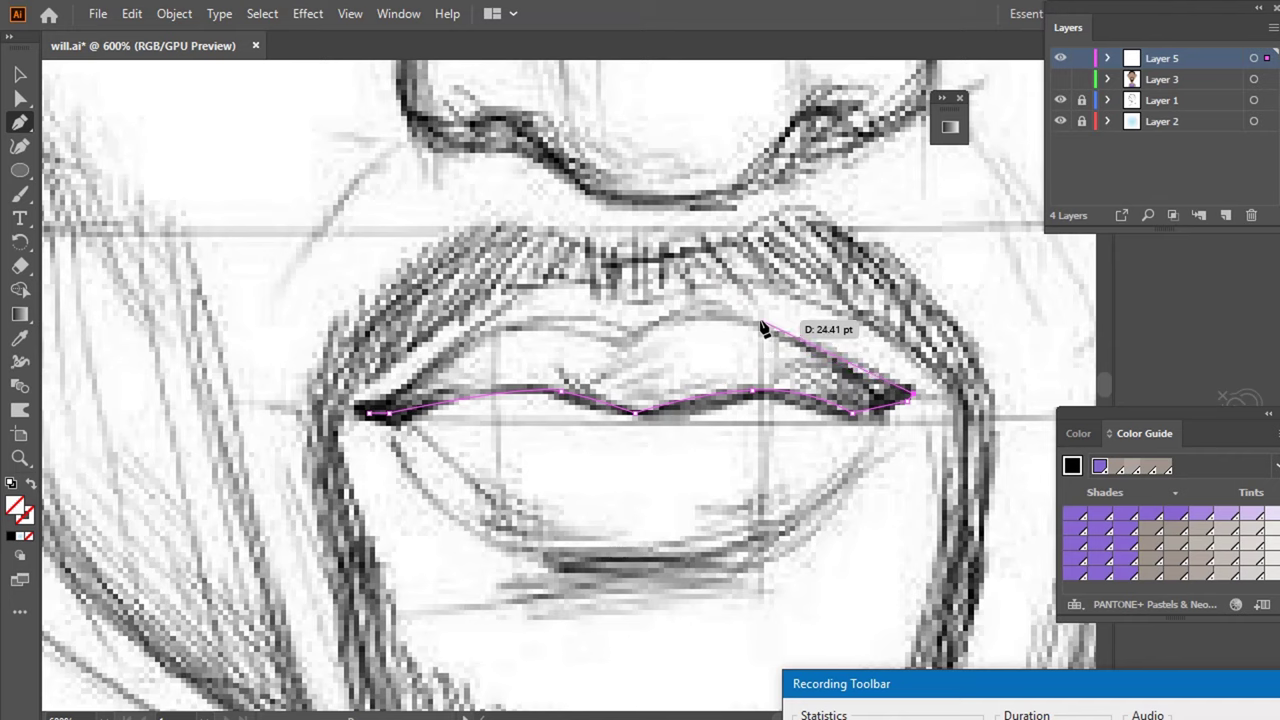
mouse_move(786, 337)
mouse_down()
mouse_move(751, 323)
mouse_move(667, 319)
mouse_move(629, 335)
mouse_move(551, 320)
mouse_move(367, 406)
mouse_move(375, 421)
mouse_up()
click(570, 305)
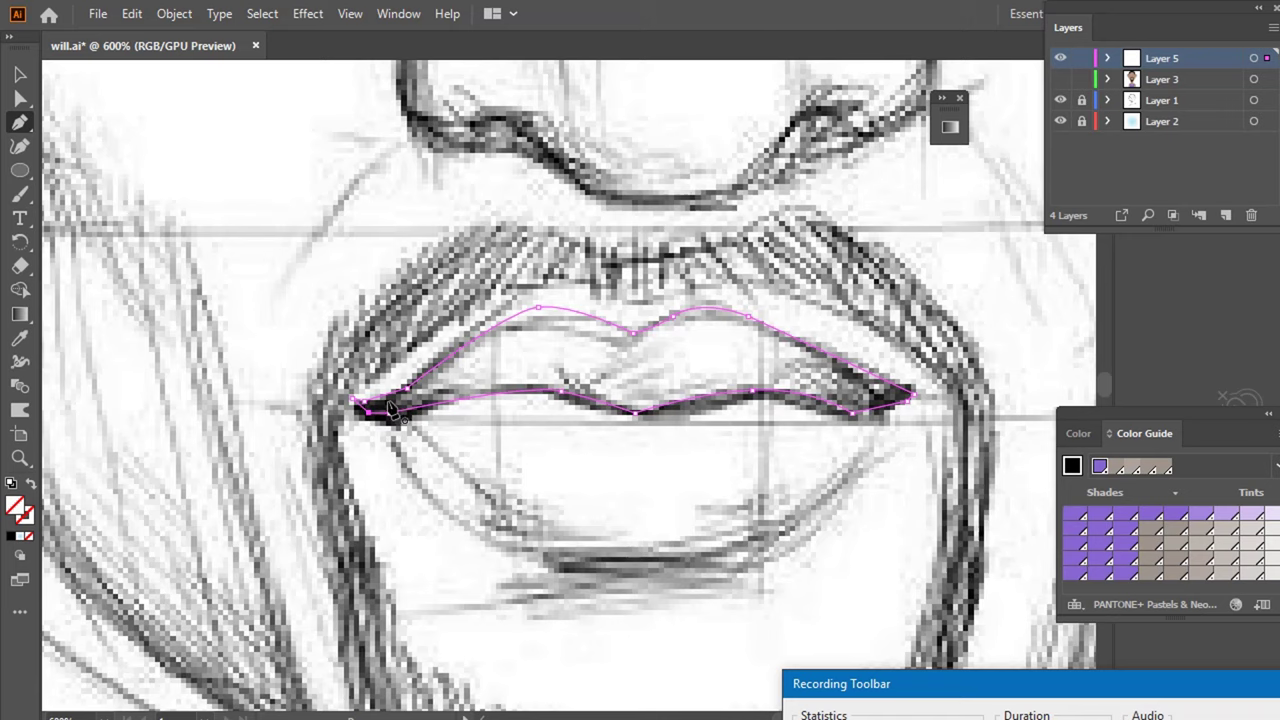
scroll(366, 352, down, 4)
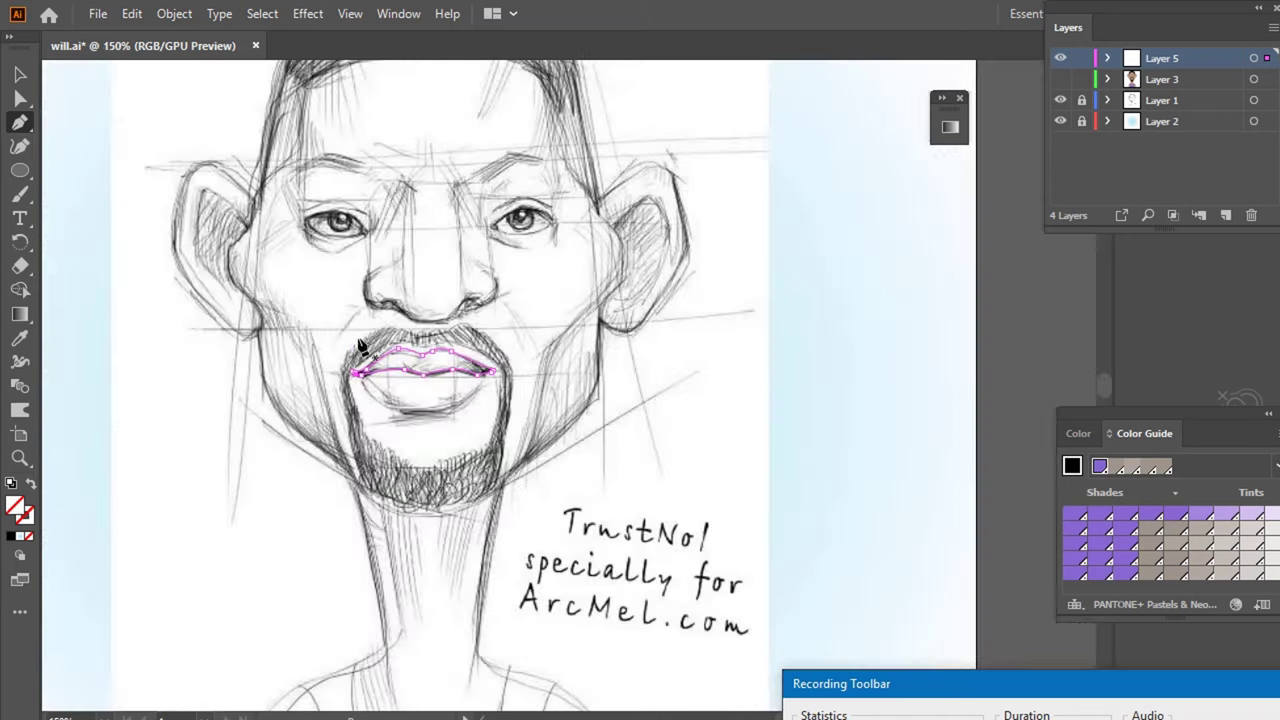
- Fill the upper-lip shape dark red 600019 via the Color Picker
double_click(14, 510)
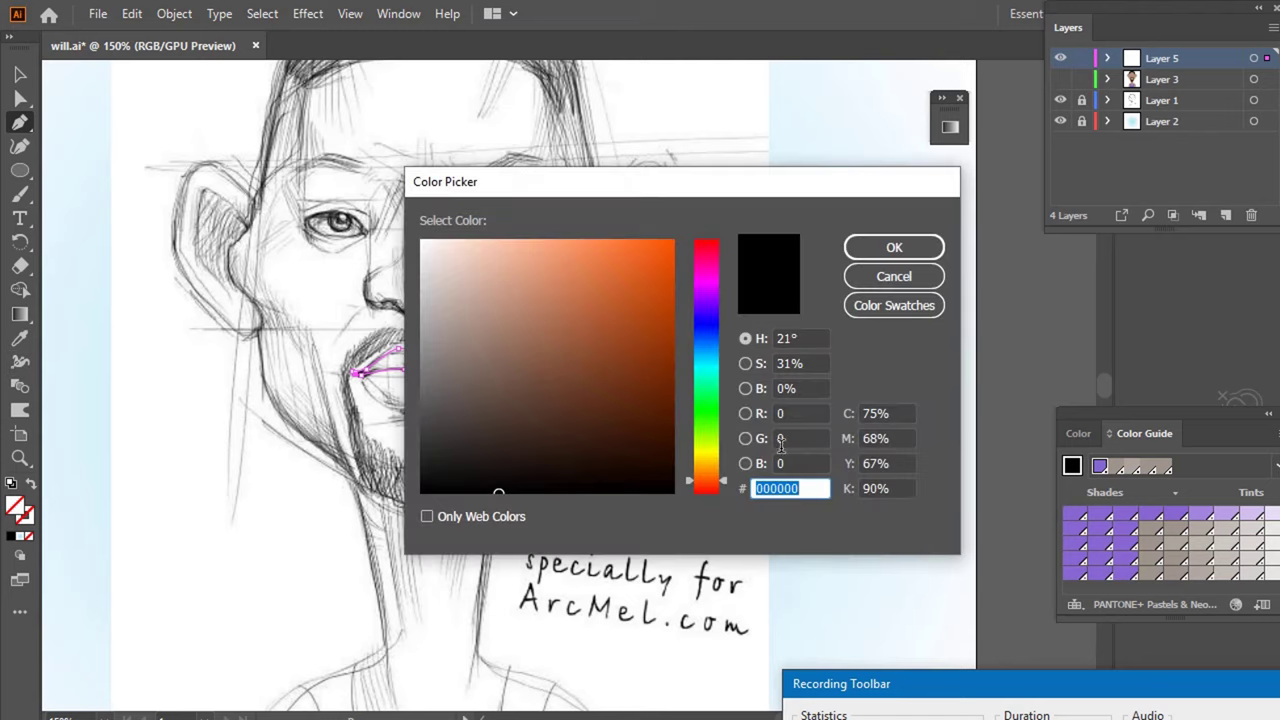
drag(770, 195, 1009, 204)
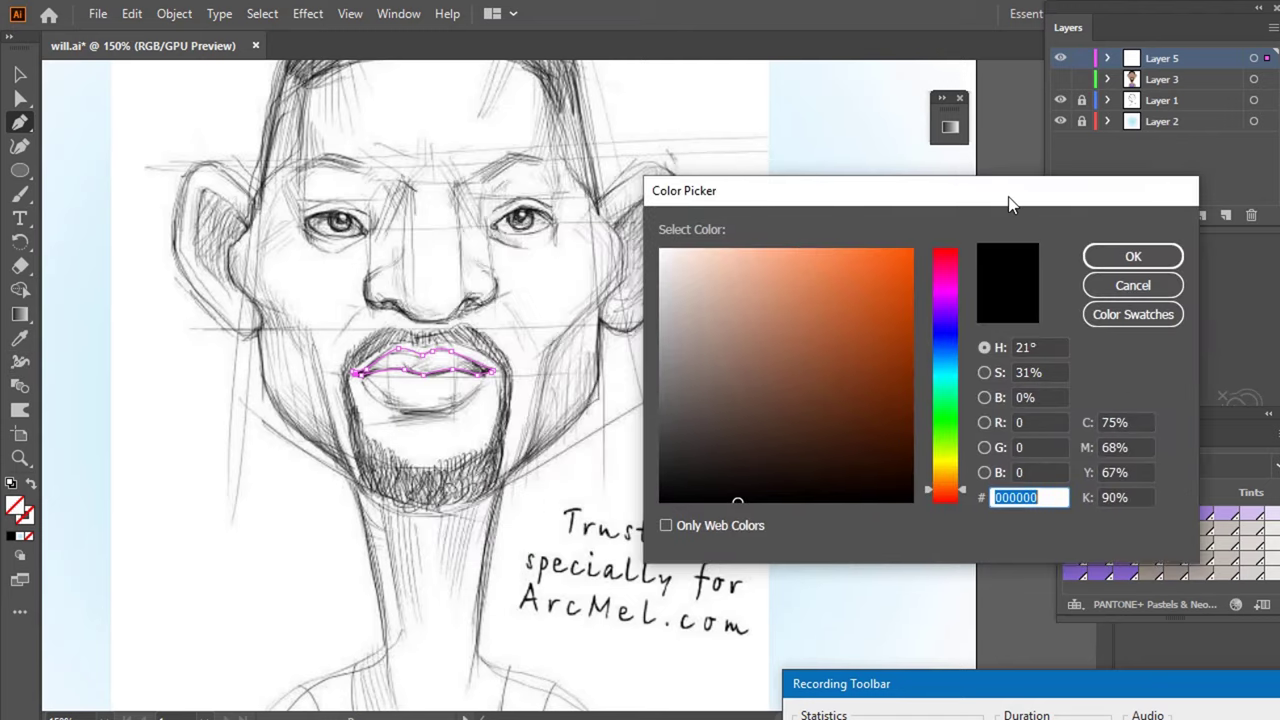
click(950, 260)
drag(891, 380, 911, 407)
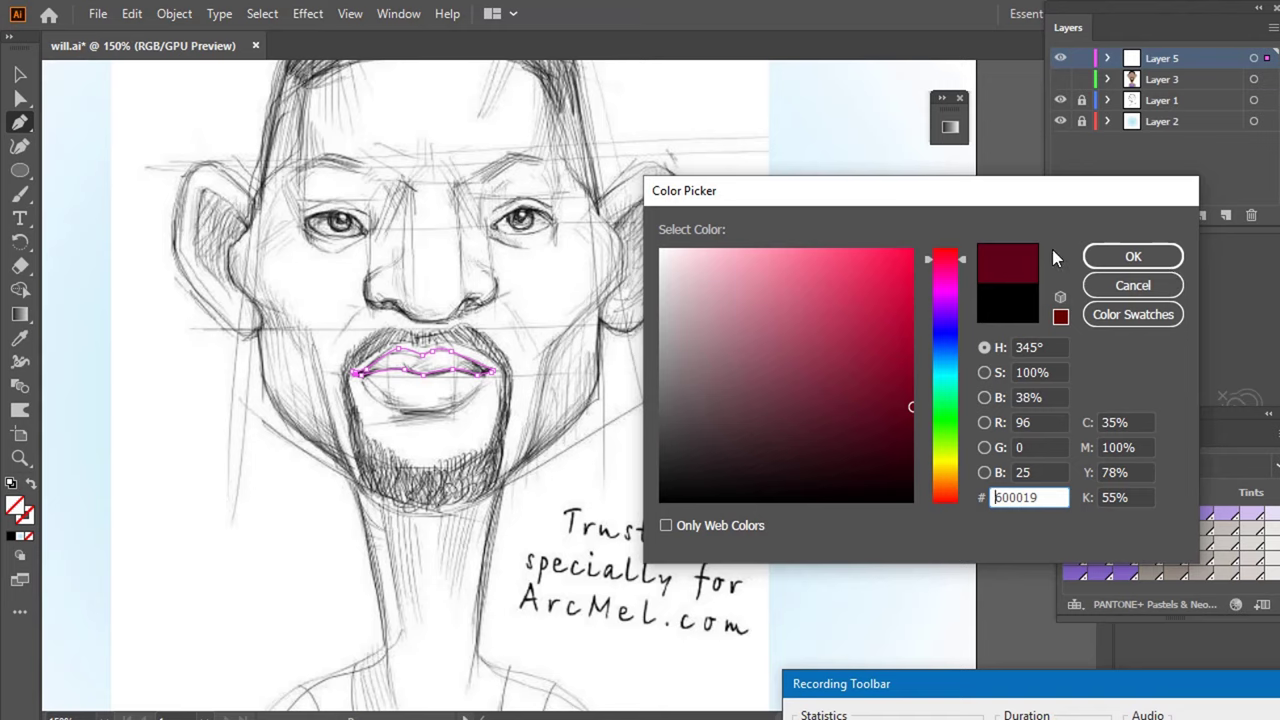
click(1128, 250)
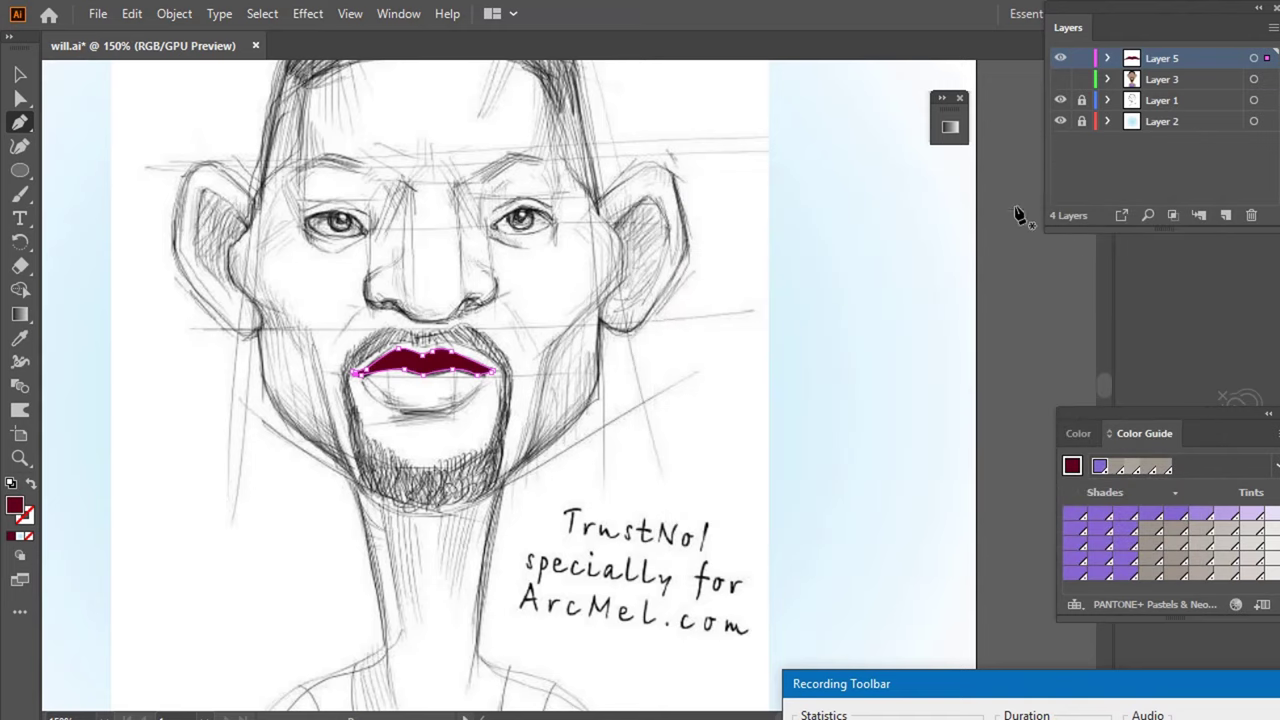
- Save the file, toggling Layer 3's coloured artwork to check the lips
click(1062, 80)
click(1062, 80)
key(ctrl+s)
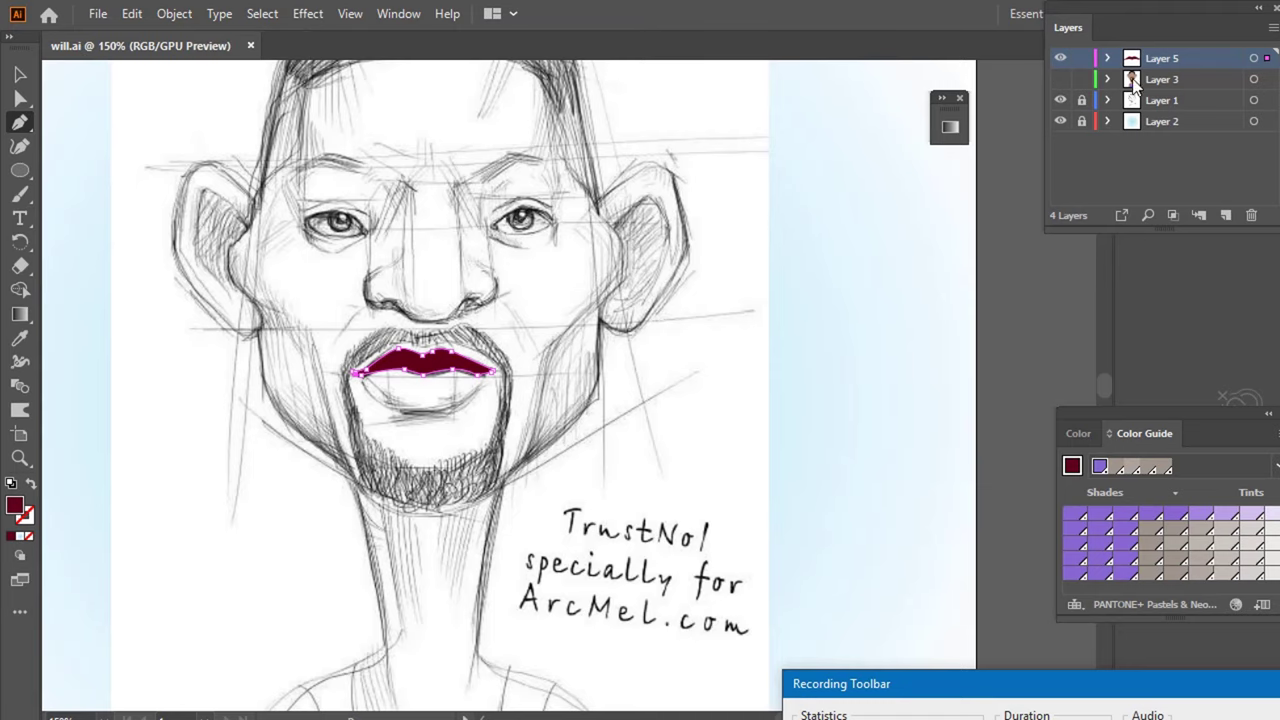
click(1060, 80)
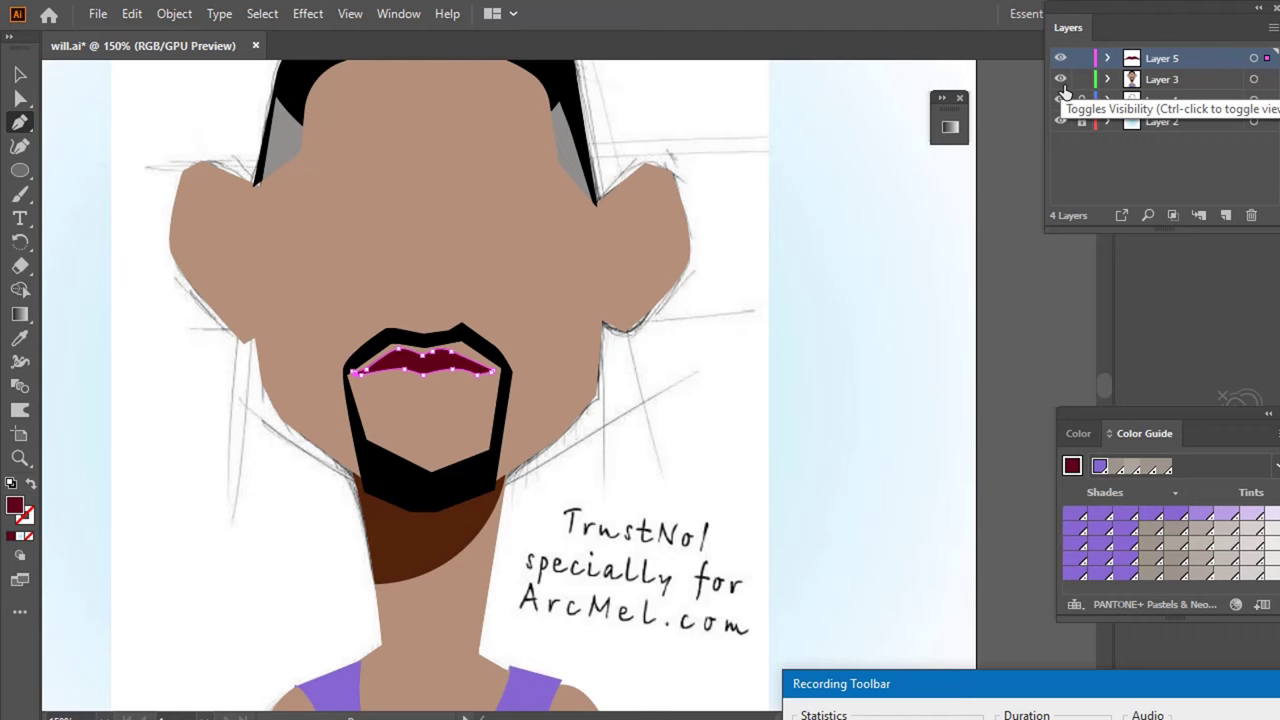
click(1061, 81)
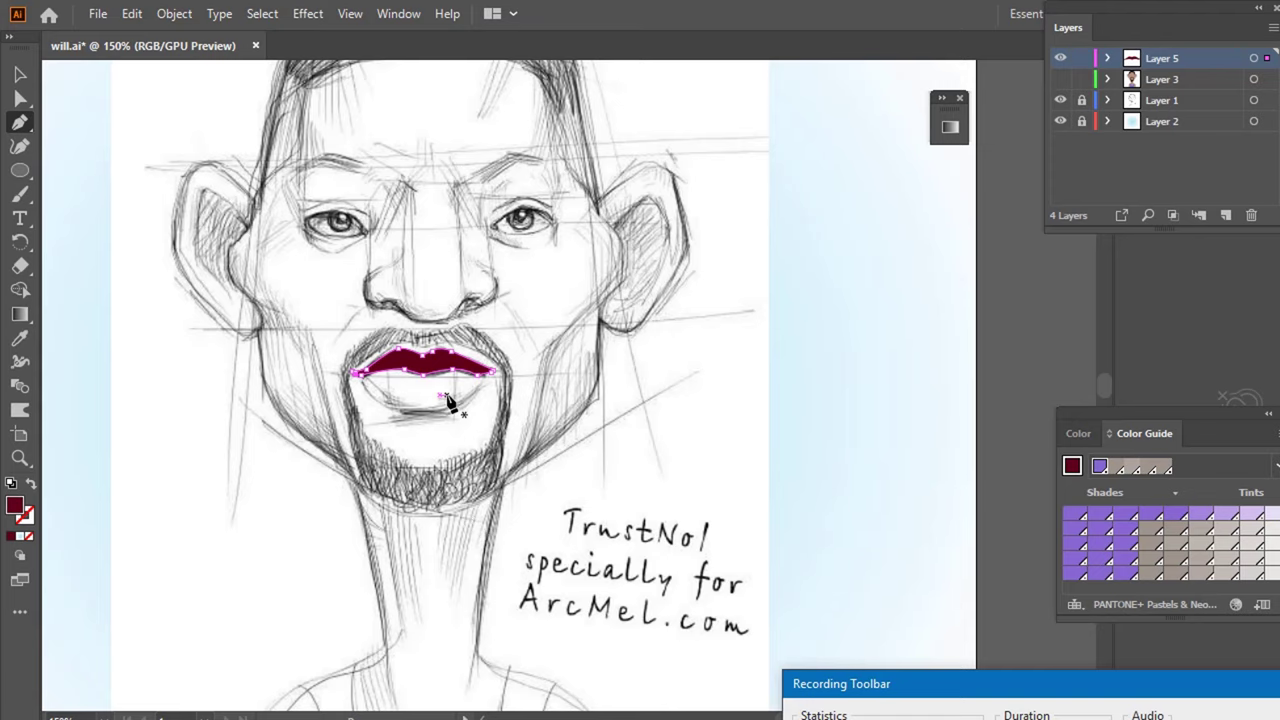
- Trace the lower lip with Pen anchors from the left corner, along the bottom, back under the upper lip, and close it
scroll(447, 400, up, 3)
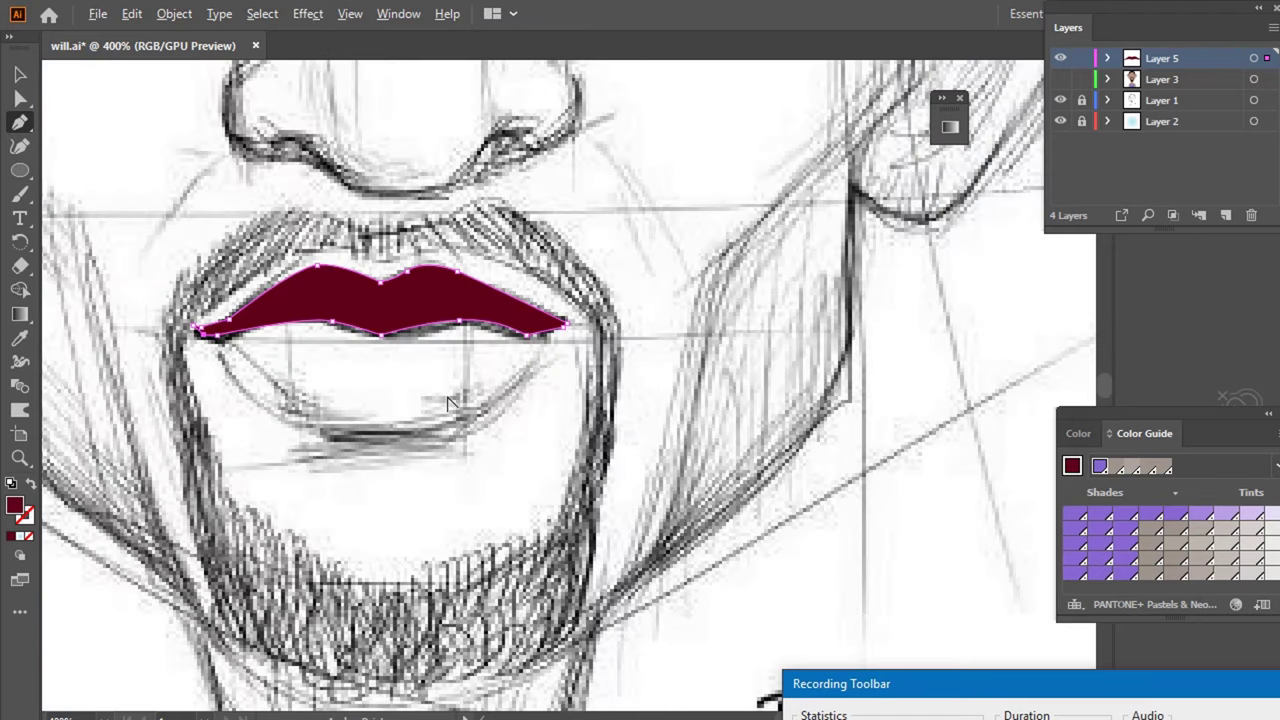
click(217, 341)
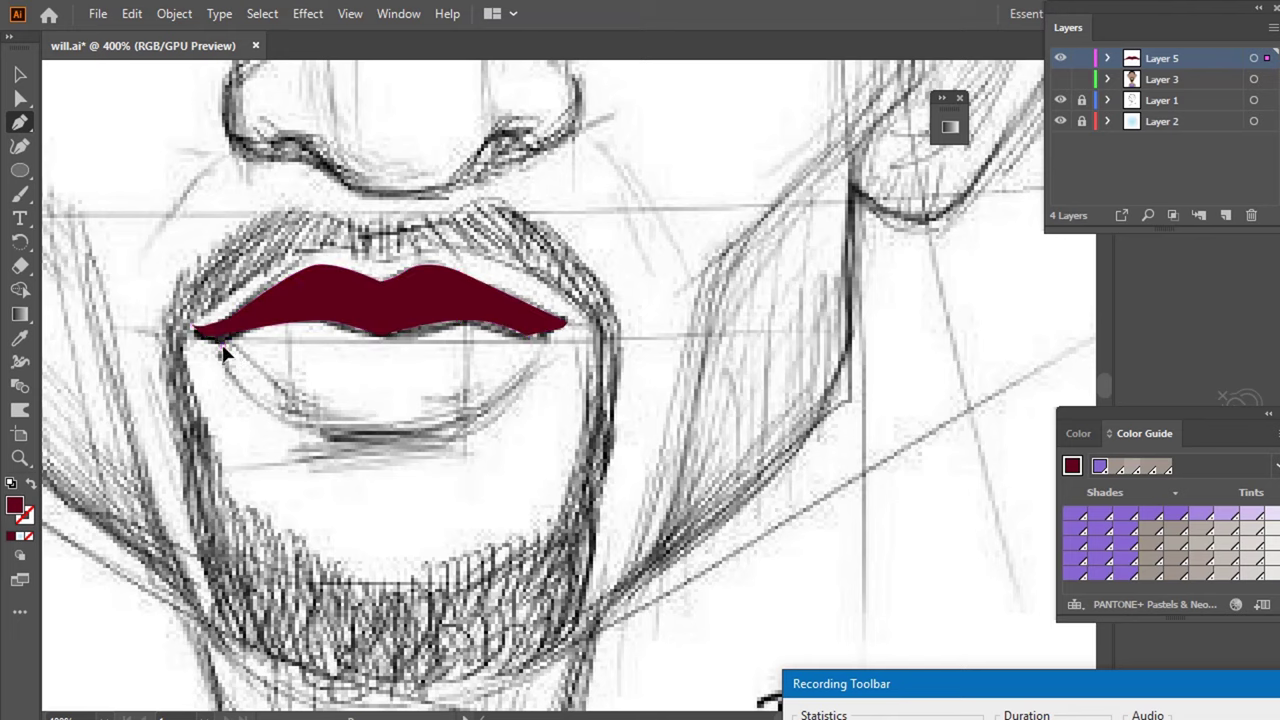
click(322, 427)
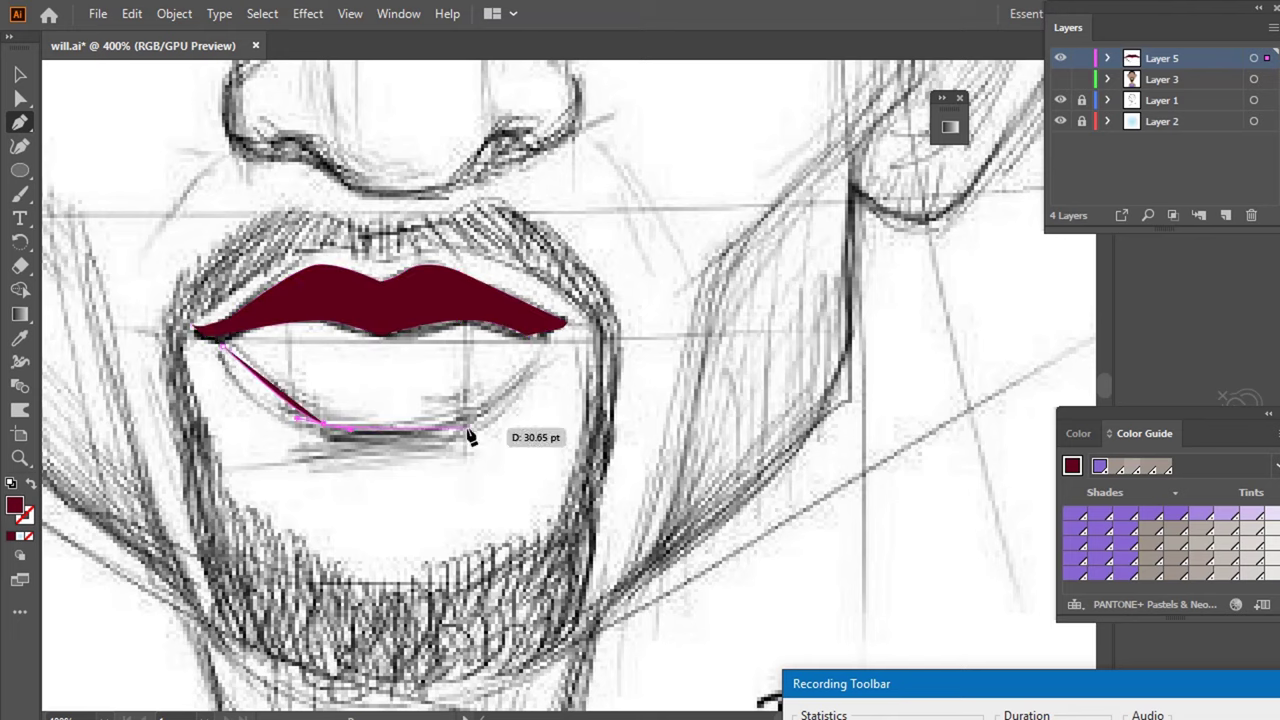
drag(478, 440, 466, 433)
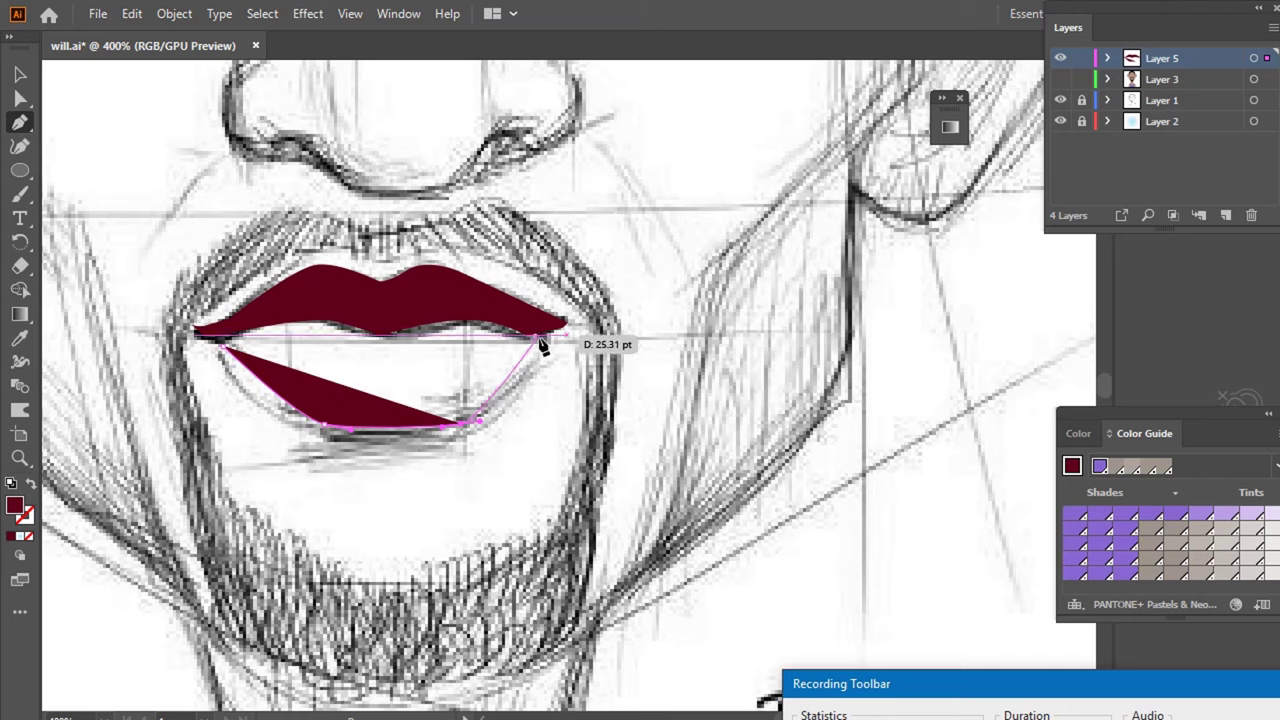
click(535, 334)
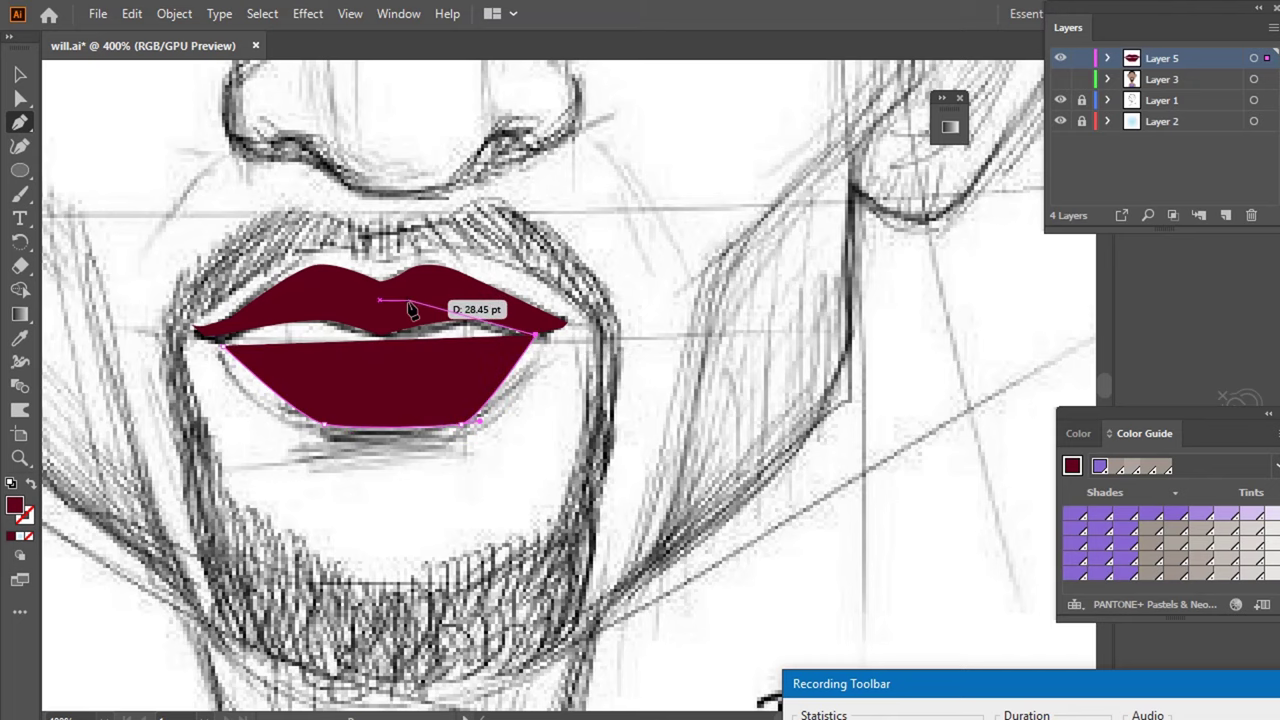
drag(402, 299, 354, 298)
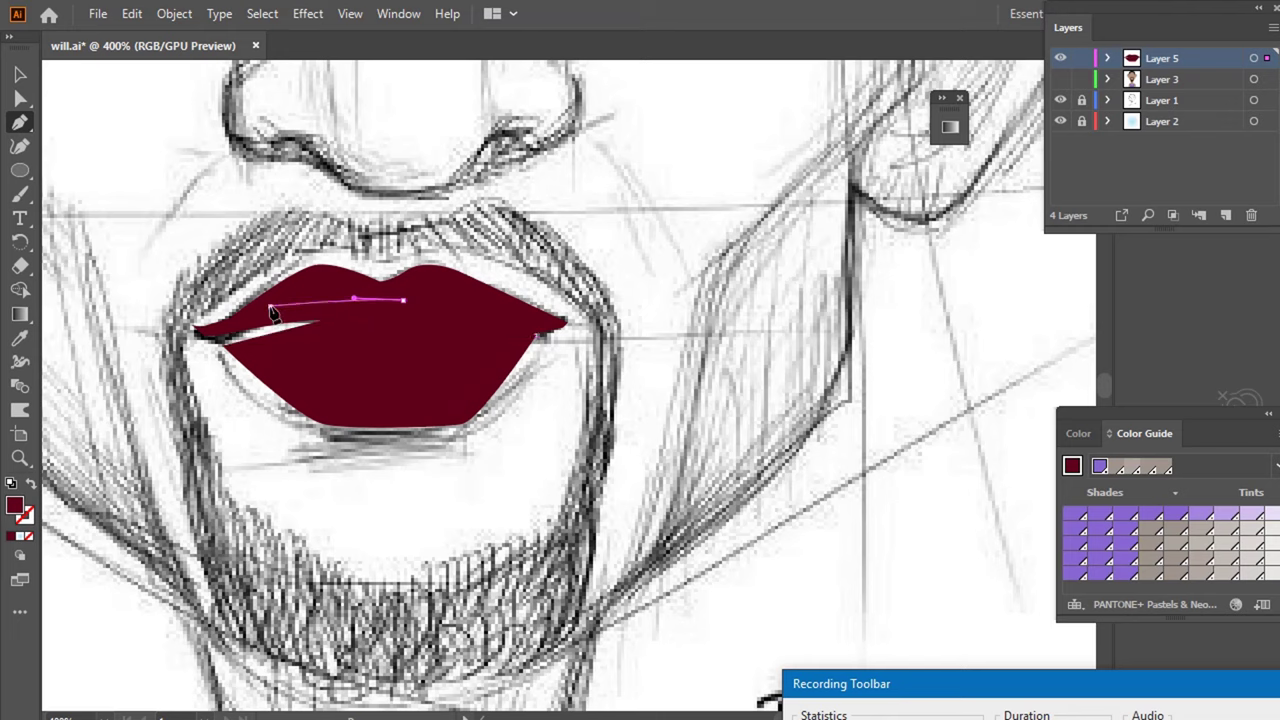
drag(270, 304, 237, 331)
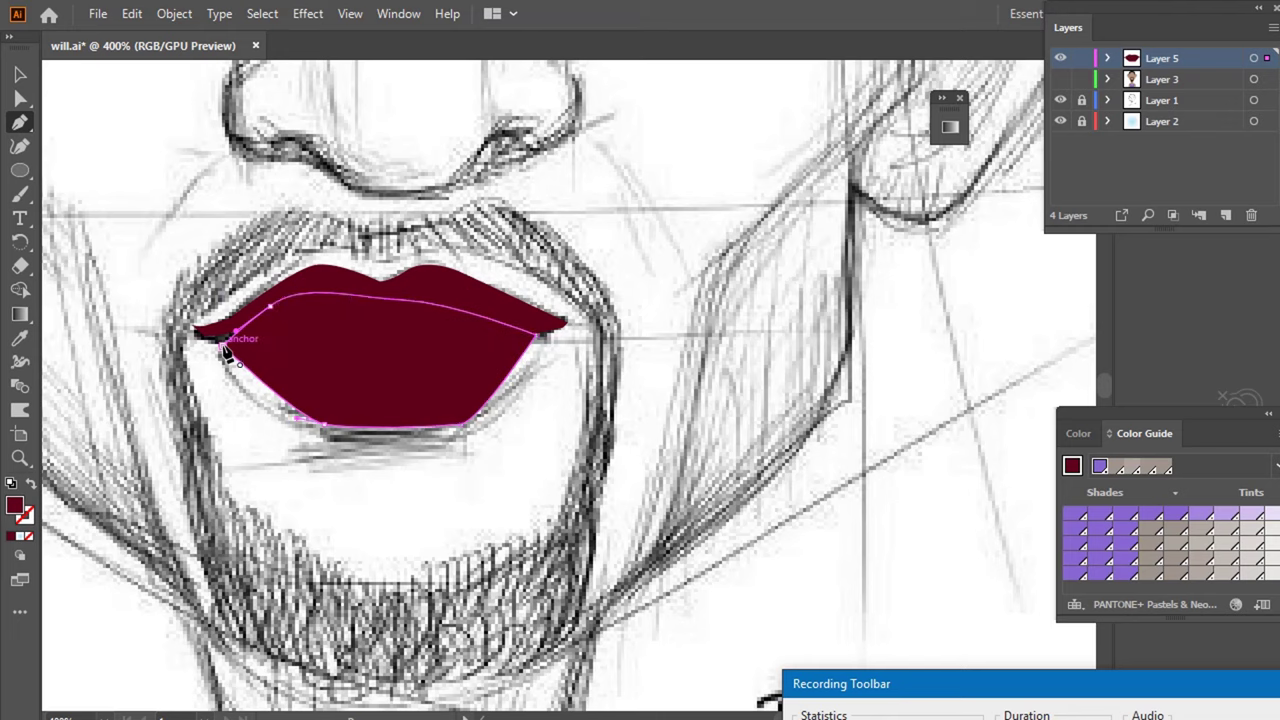
click(228, 338)
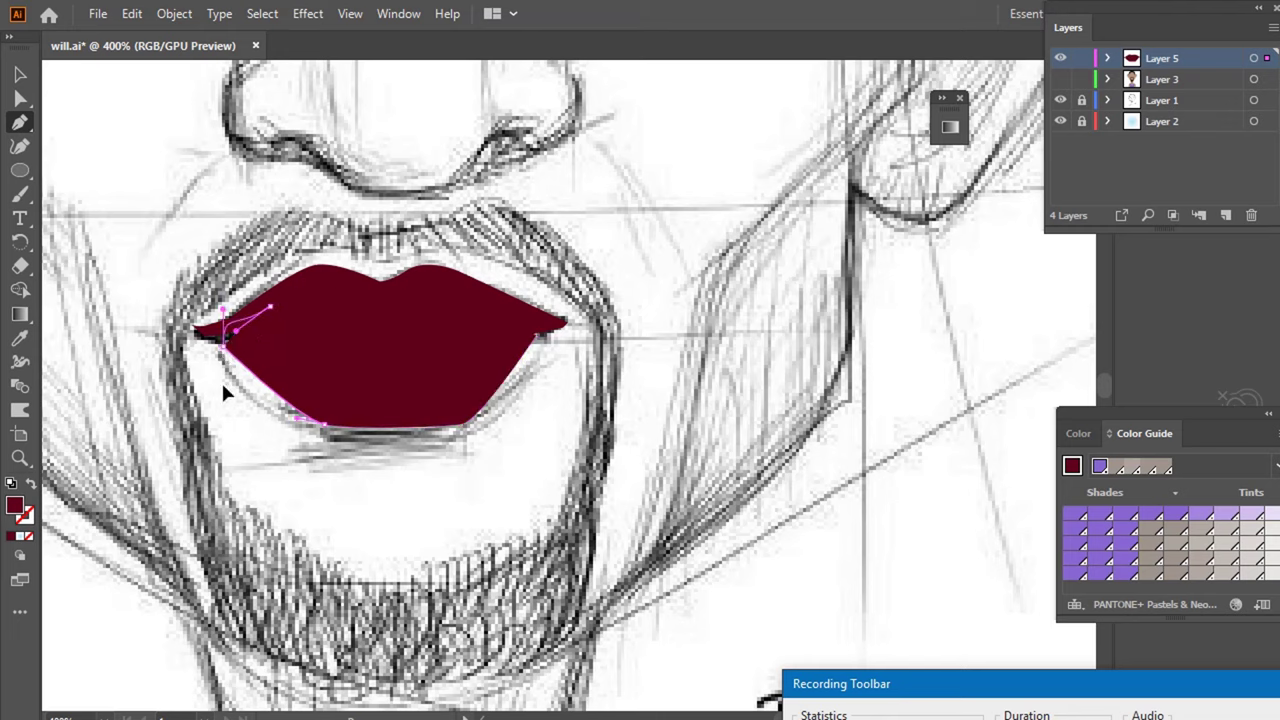
- Shape Builder the upper lip with its overlap so both lips share one lip line
click(20, 74)
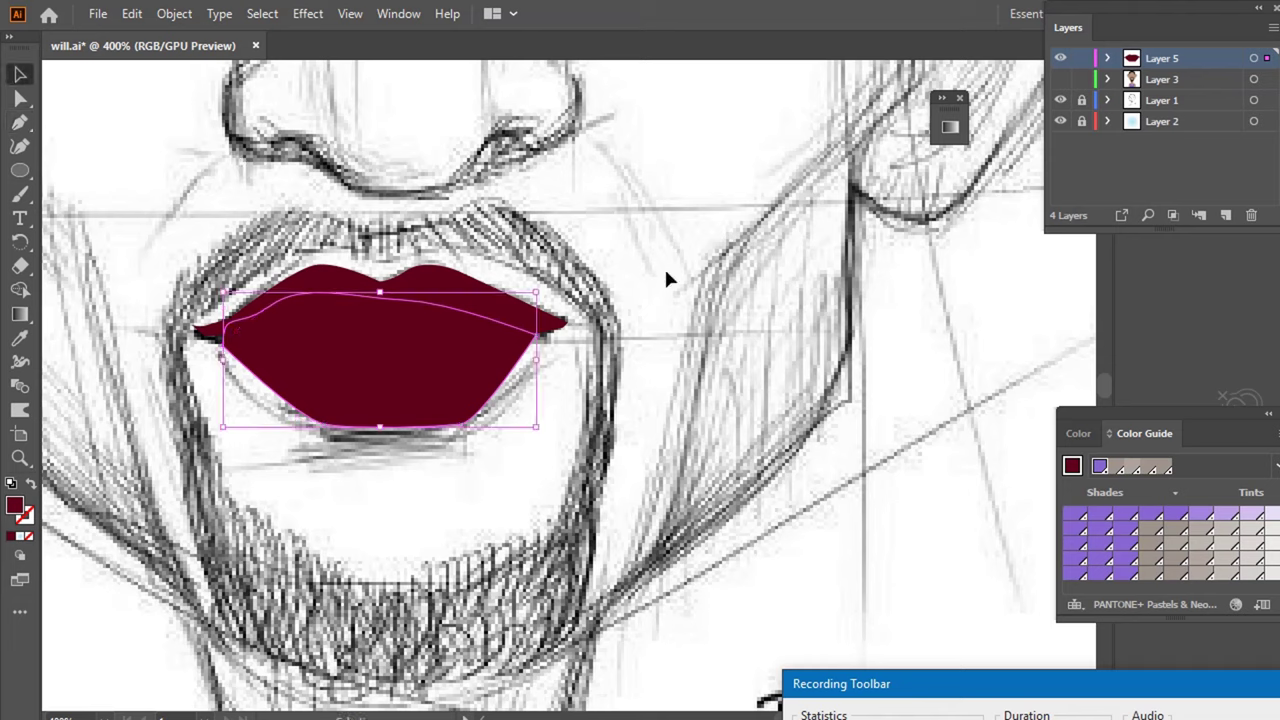
click(436, 381)
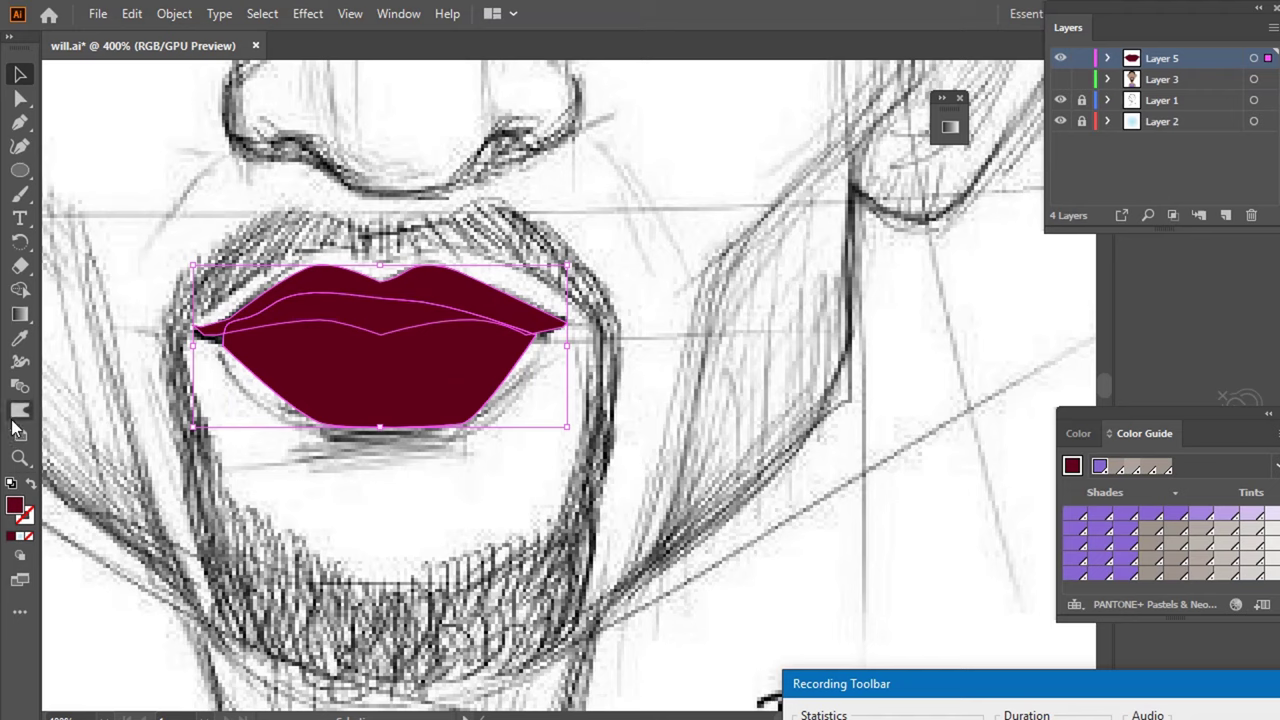
click(20, 289)
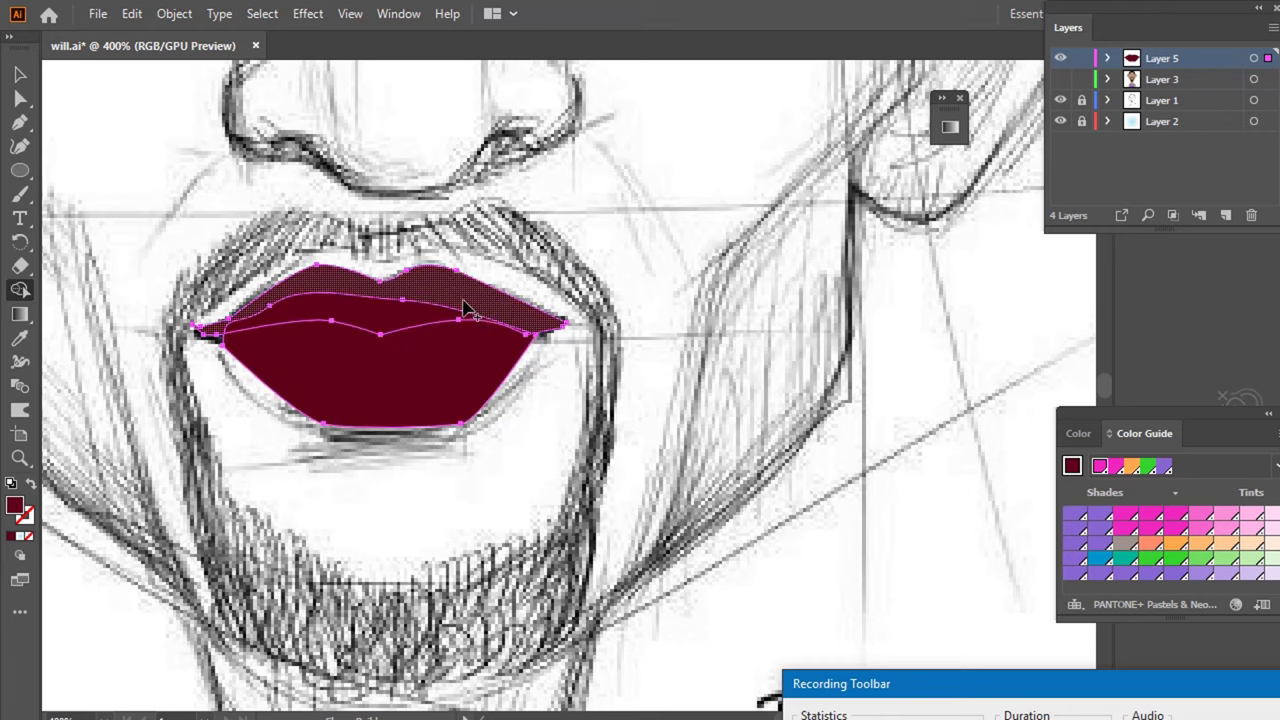
drag(443, 294, 410, 322)
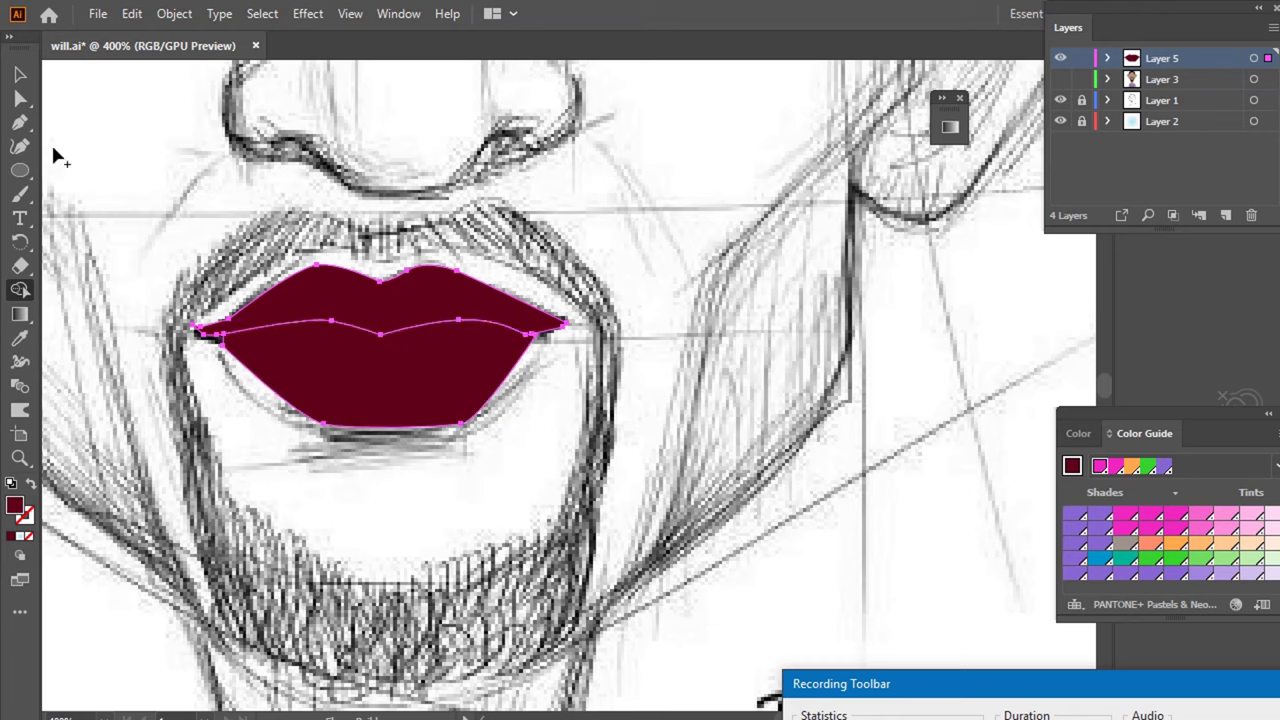
click(20, 74)
click(756, 332)
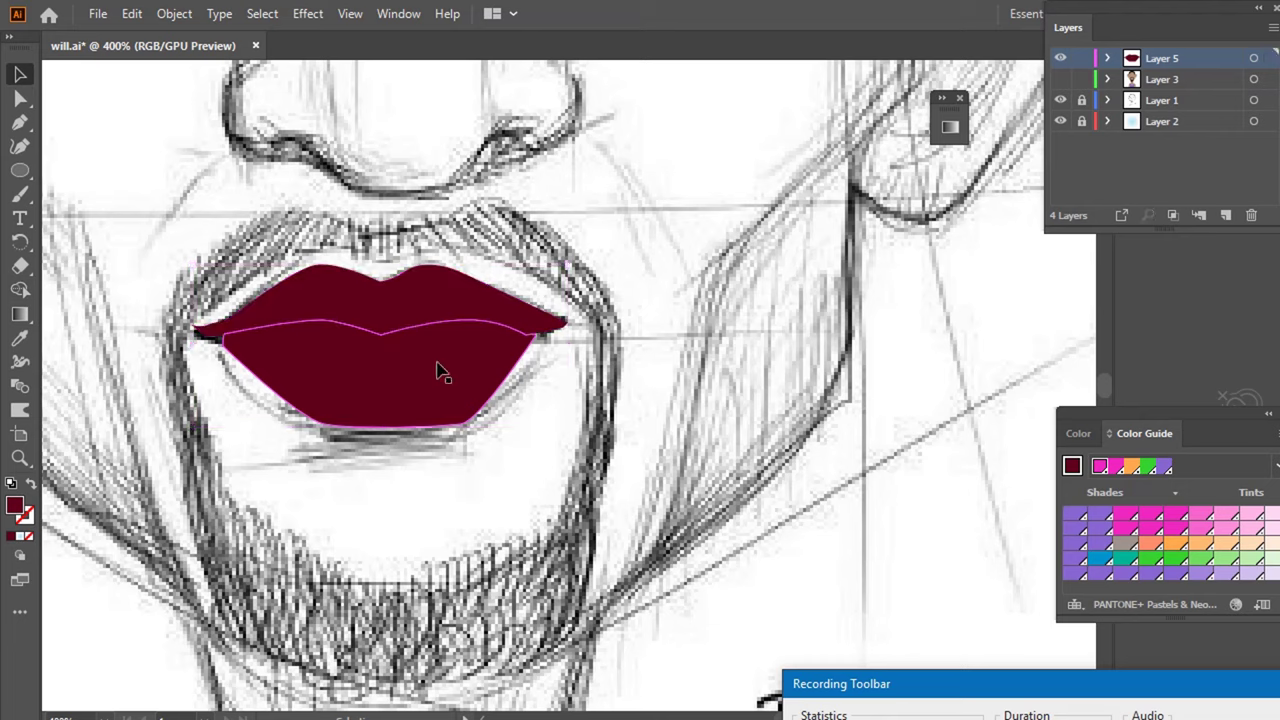
click(386, 302)
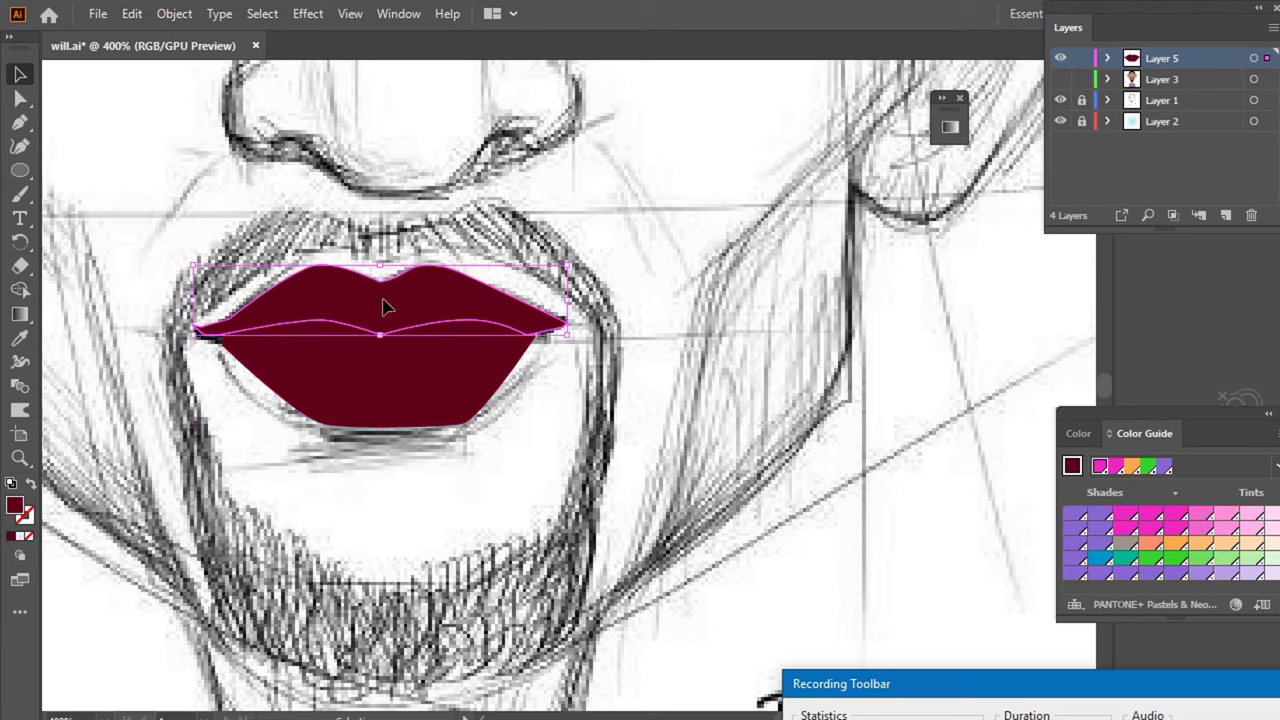
click(14, 172)
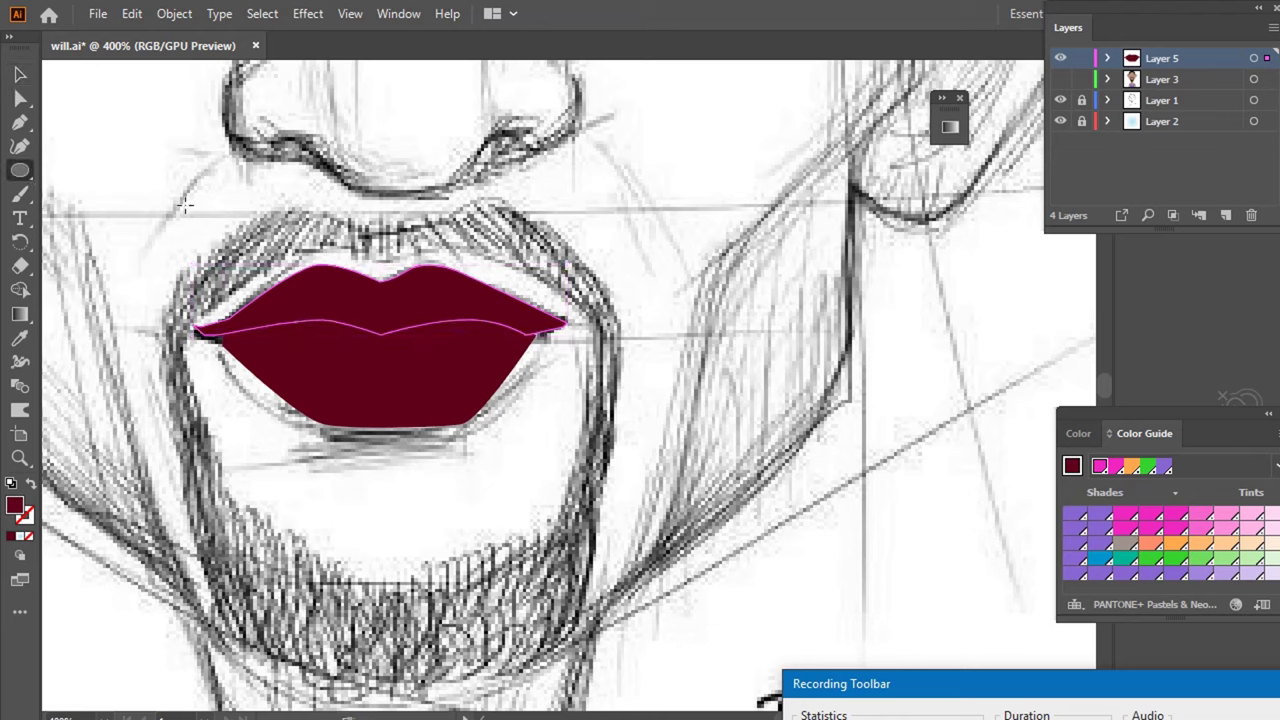
- Draw a white, strokeless circle over the lower lip and nudge it into place
mouse_move(193, 205)
mouse_down()
mouse_move(448, 477)
mouse_move(473, 477)
mouse_up()
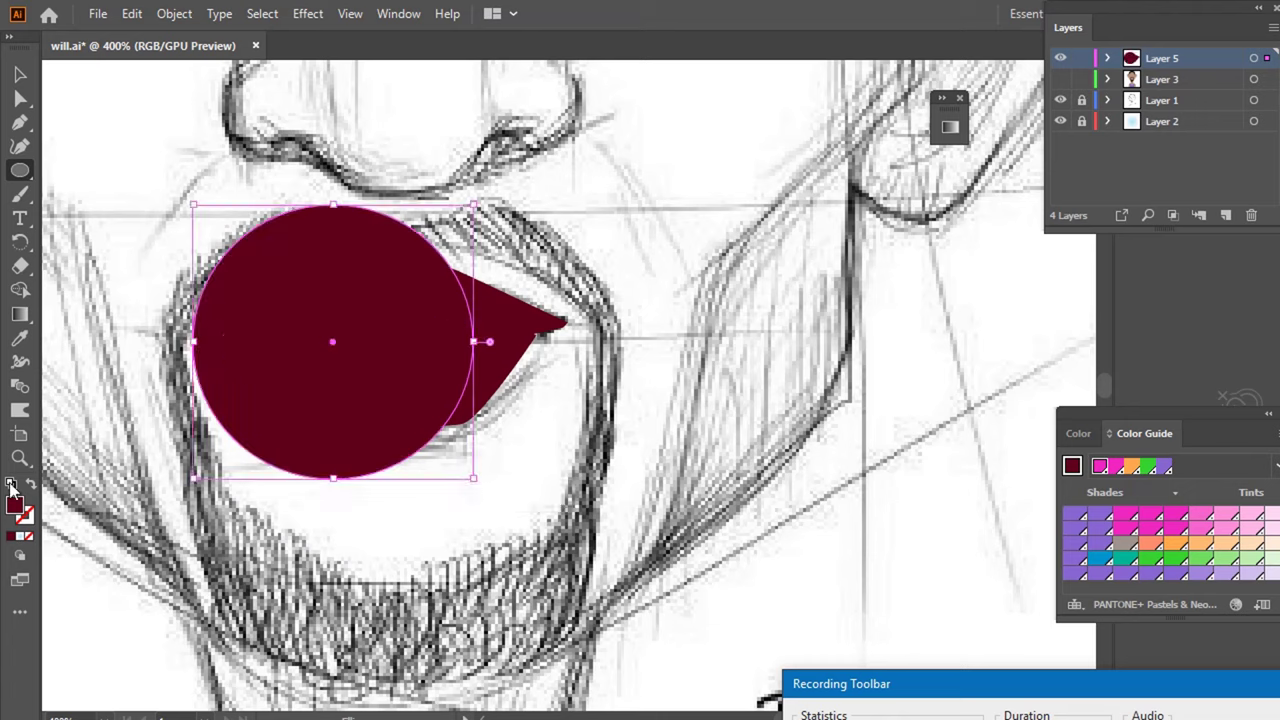
click(11, 484)
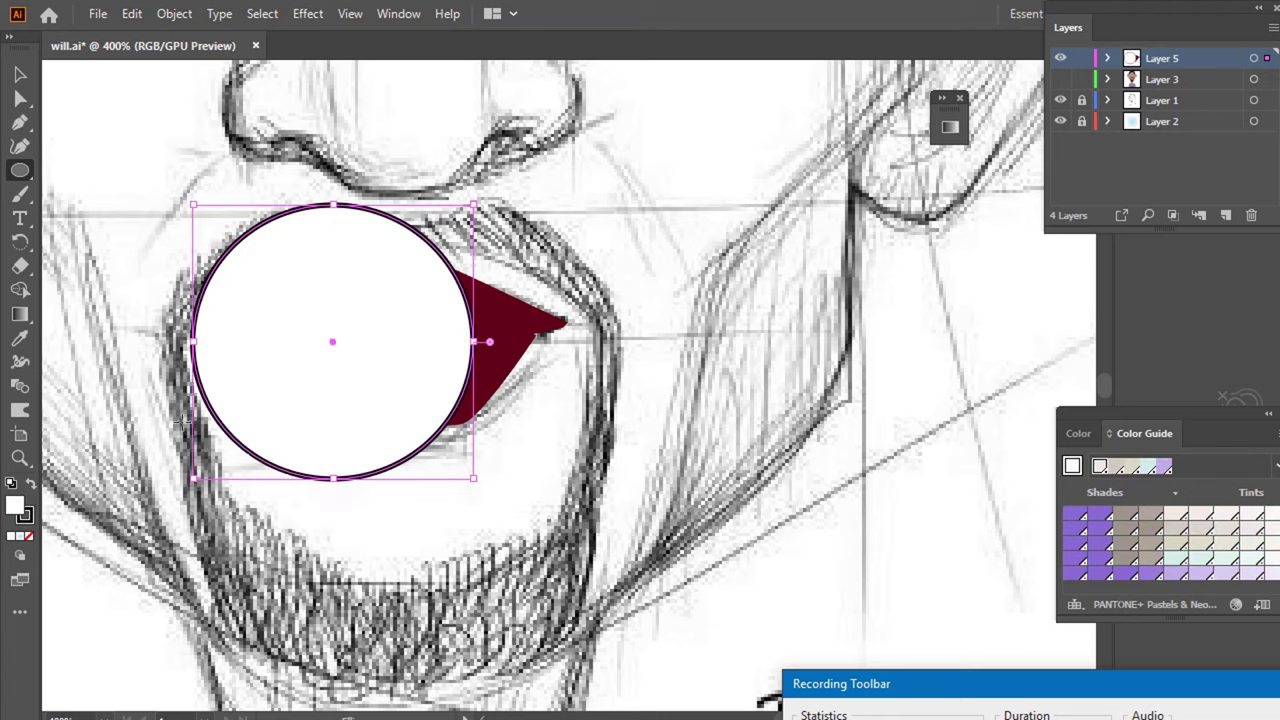
key(x)
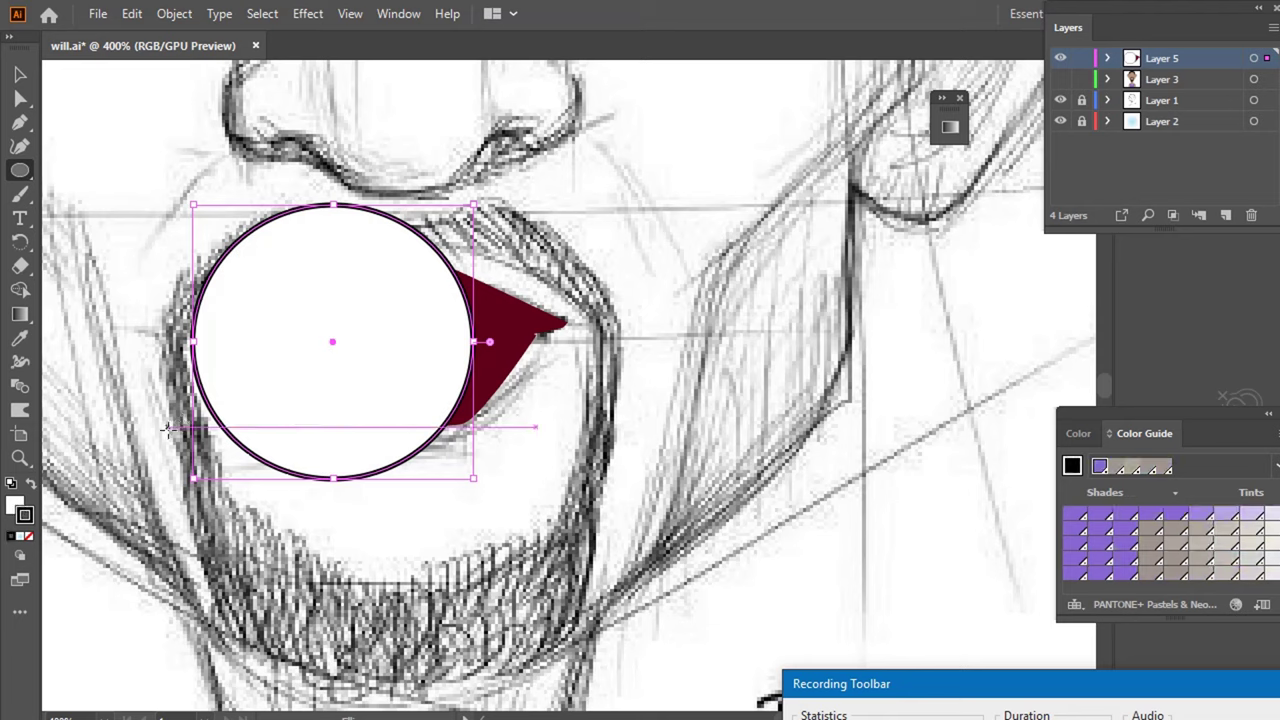
key(slash)
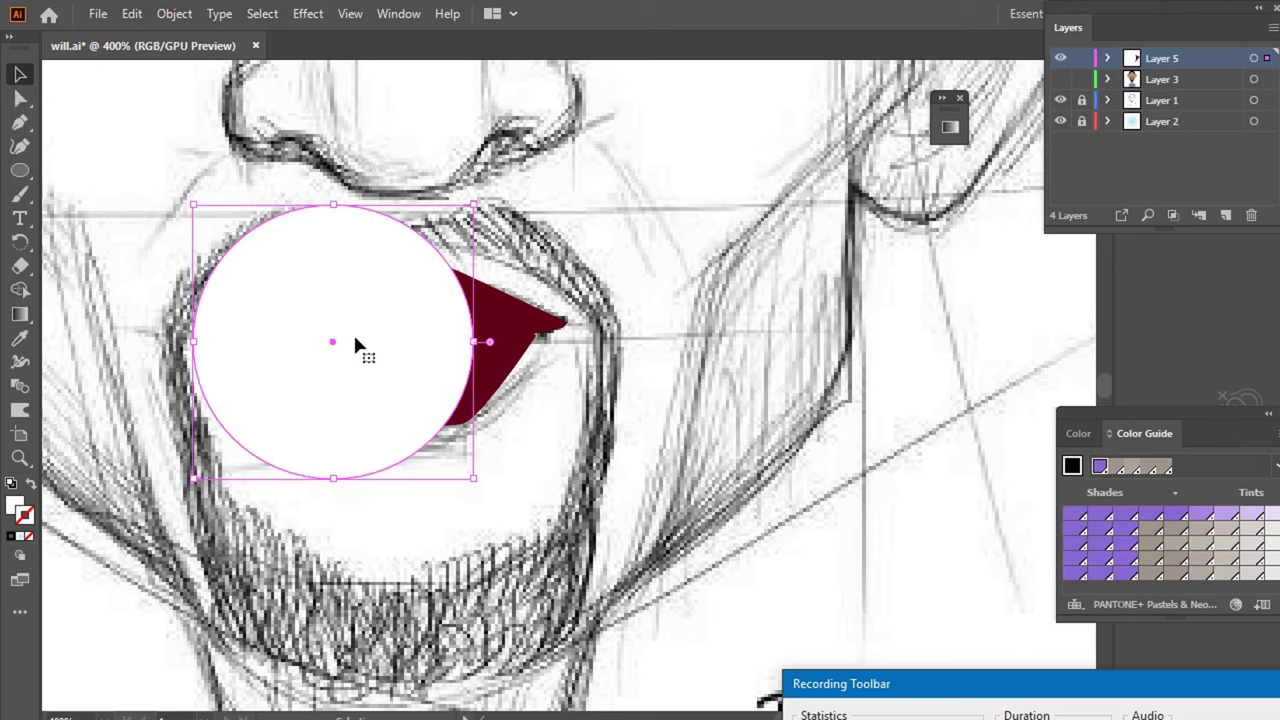
drag(404, 277, 410, 270)
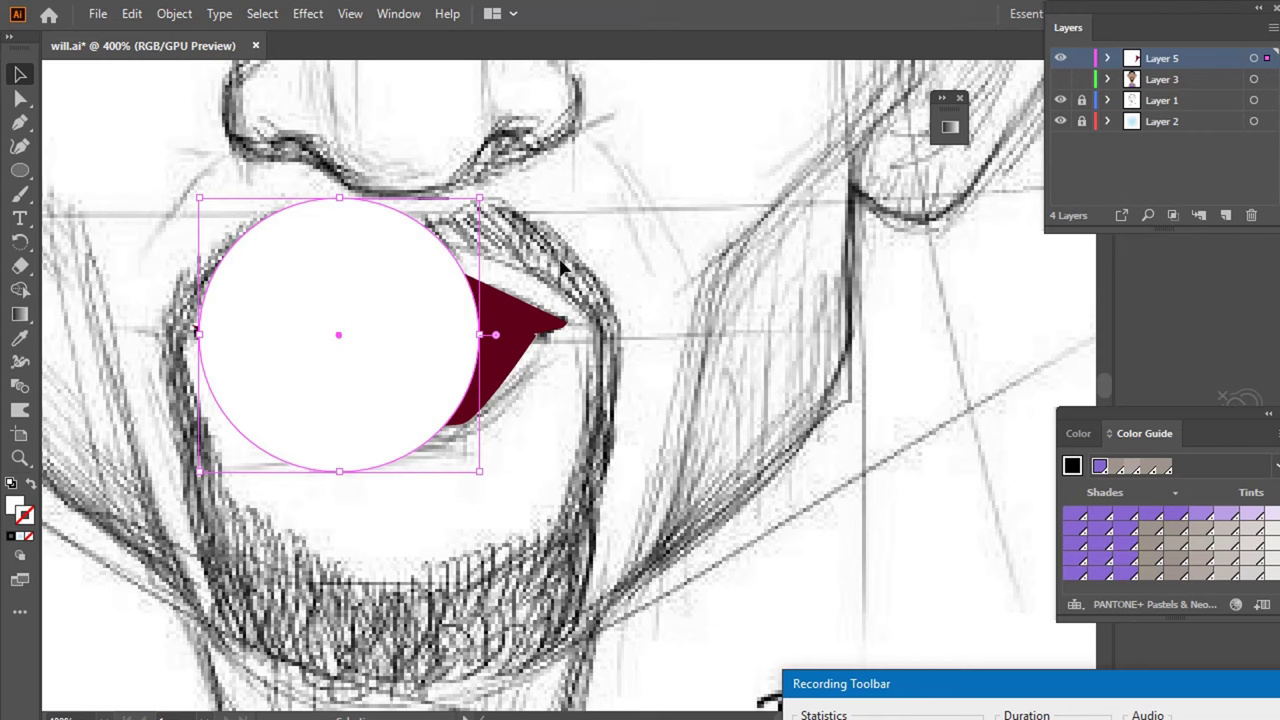
- Shape Builder the circle with the lips and delete the white piece above the lip line
key(ctrl+a)
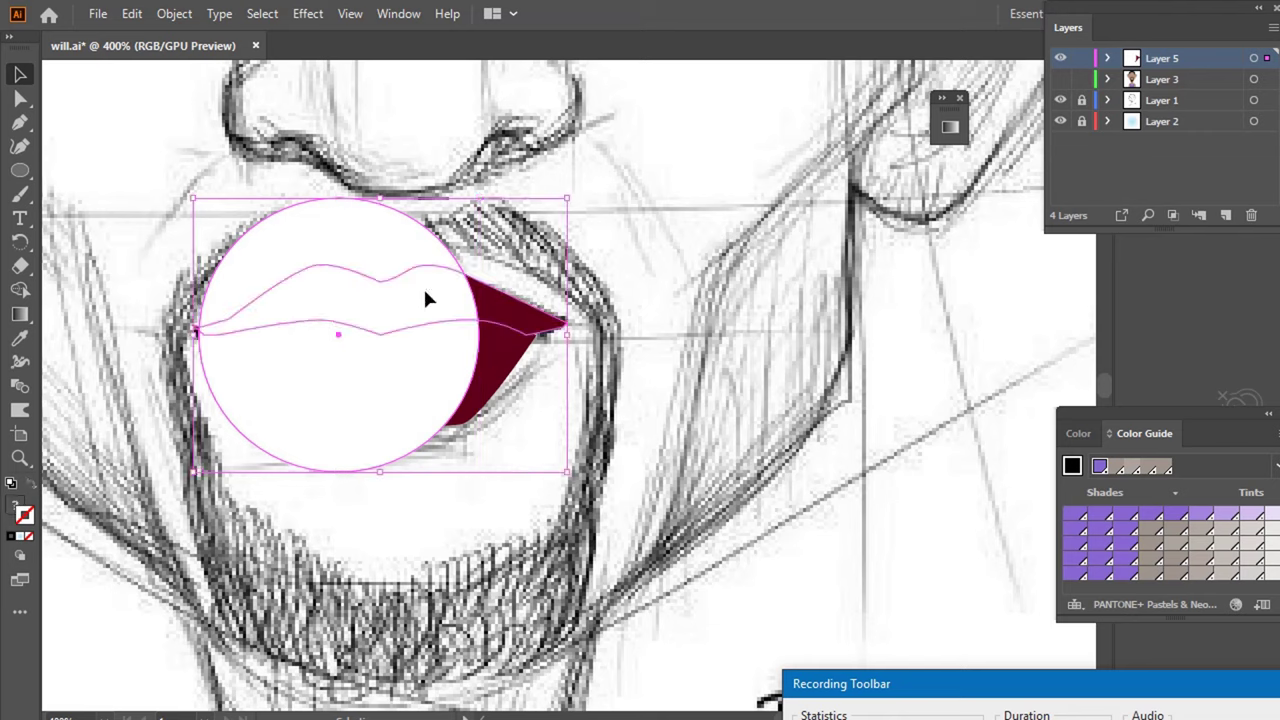
click(20, 289)
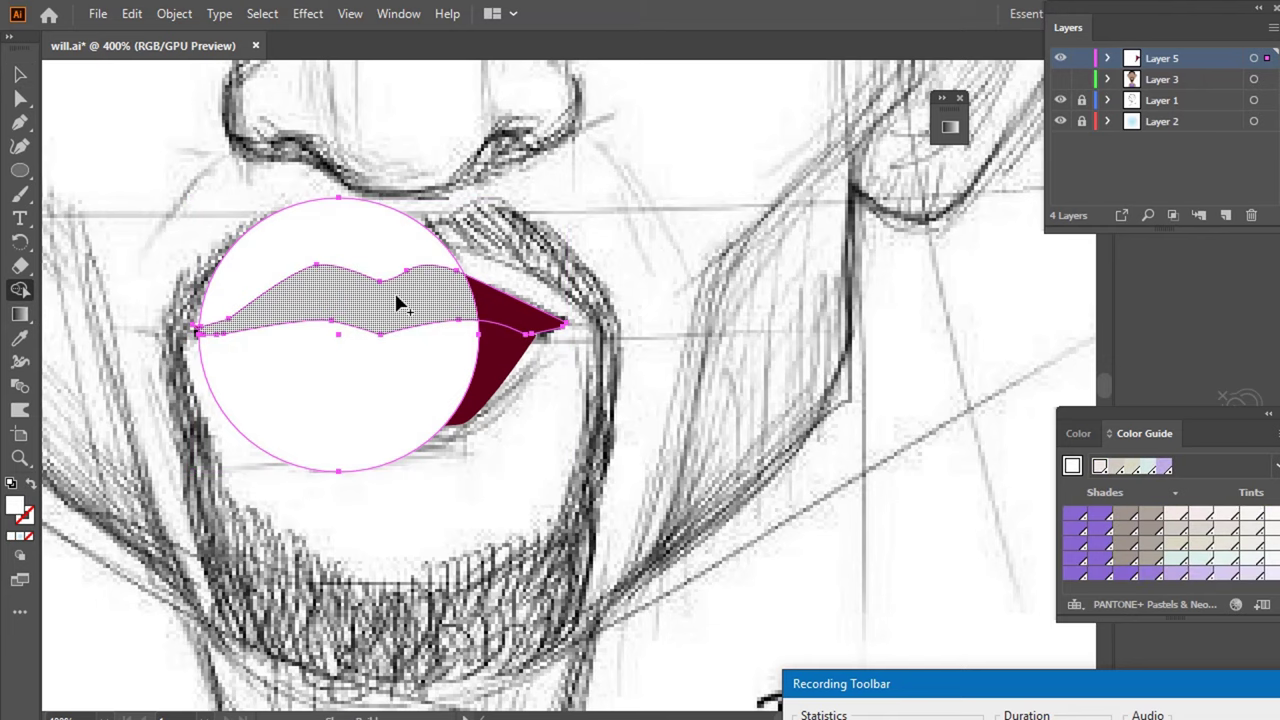
click(20, 74)
click(640, 219)
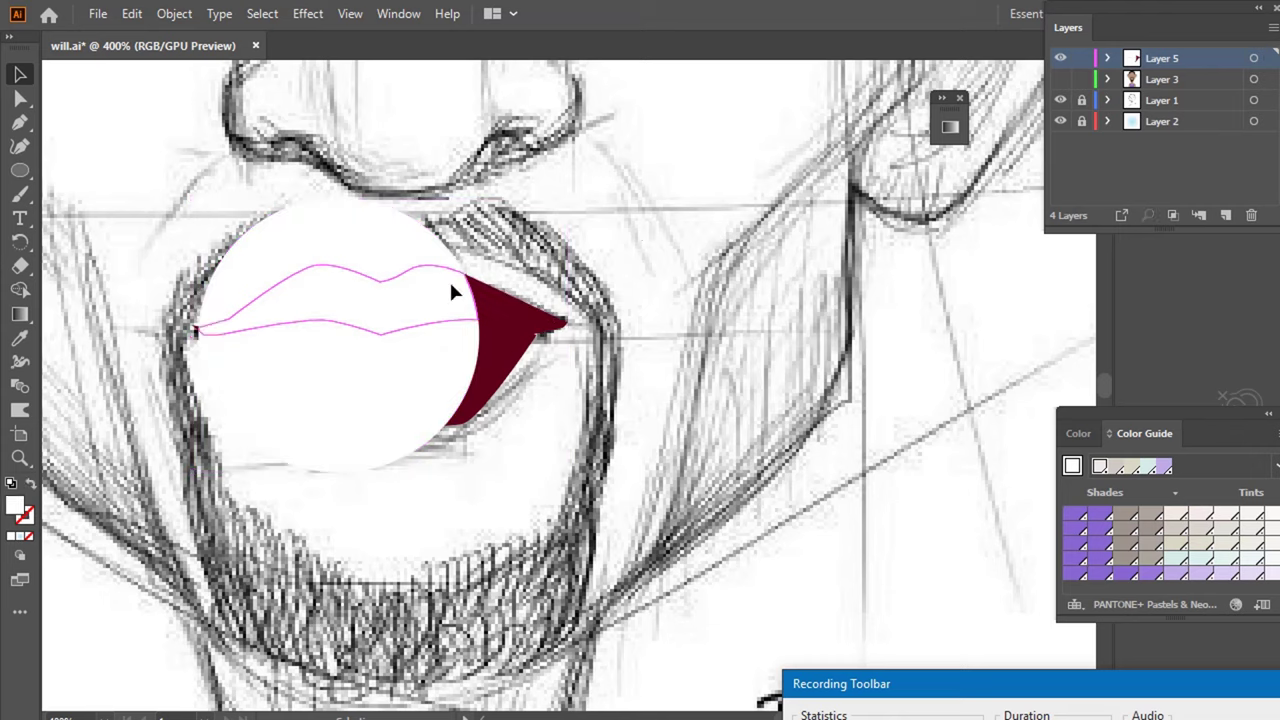
click(410, 233)
key(Delete)
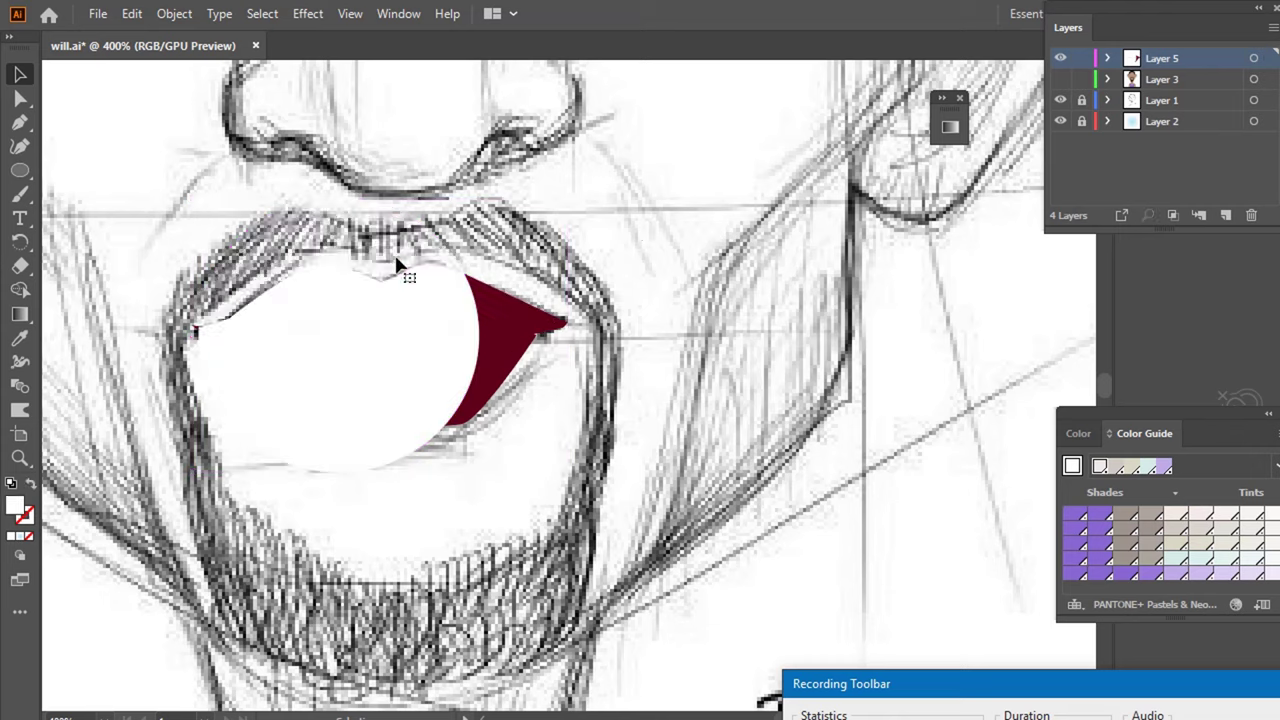
- Eyedrop the dark red back onto the upper lip
click(450, 320)
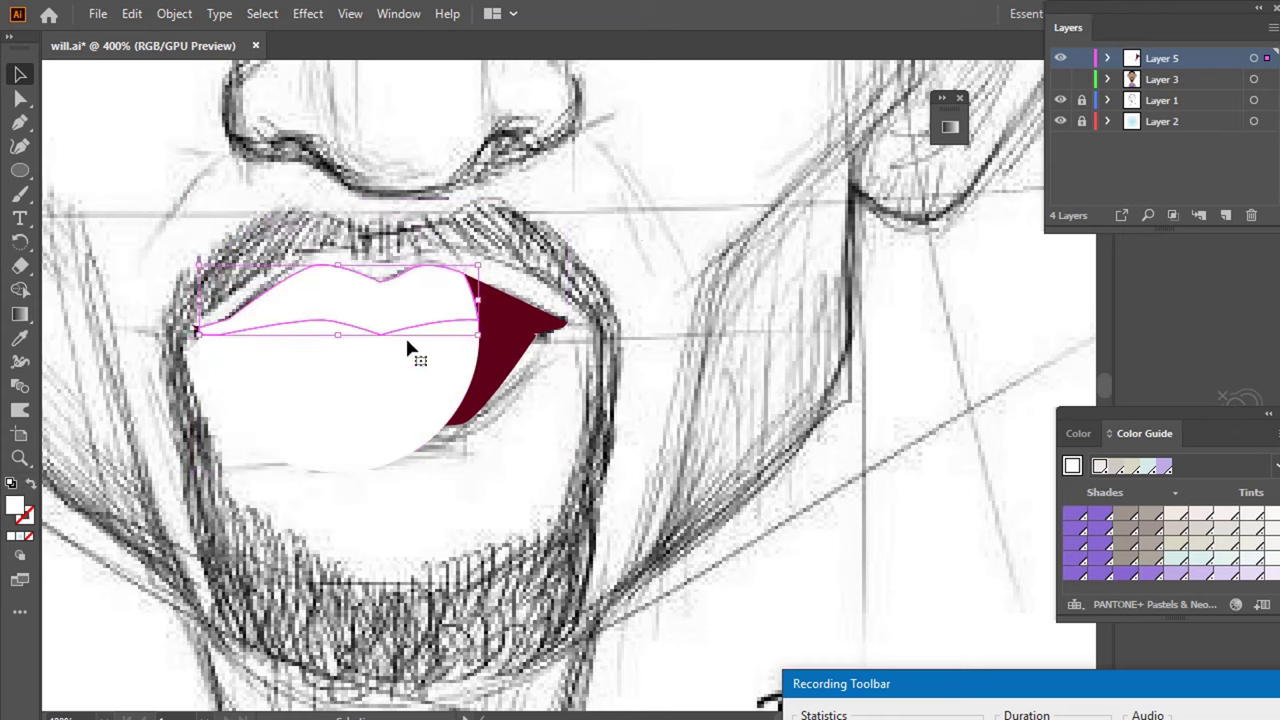
key(i)
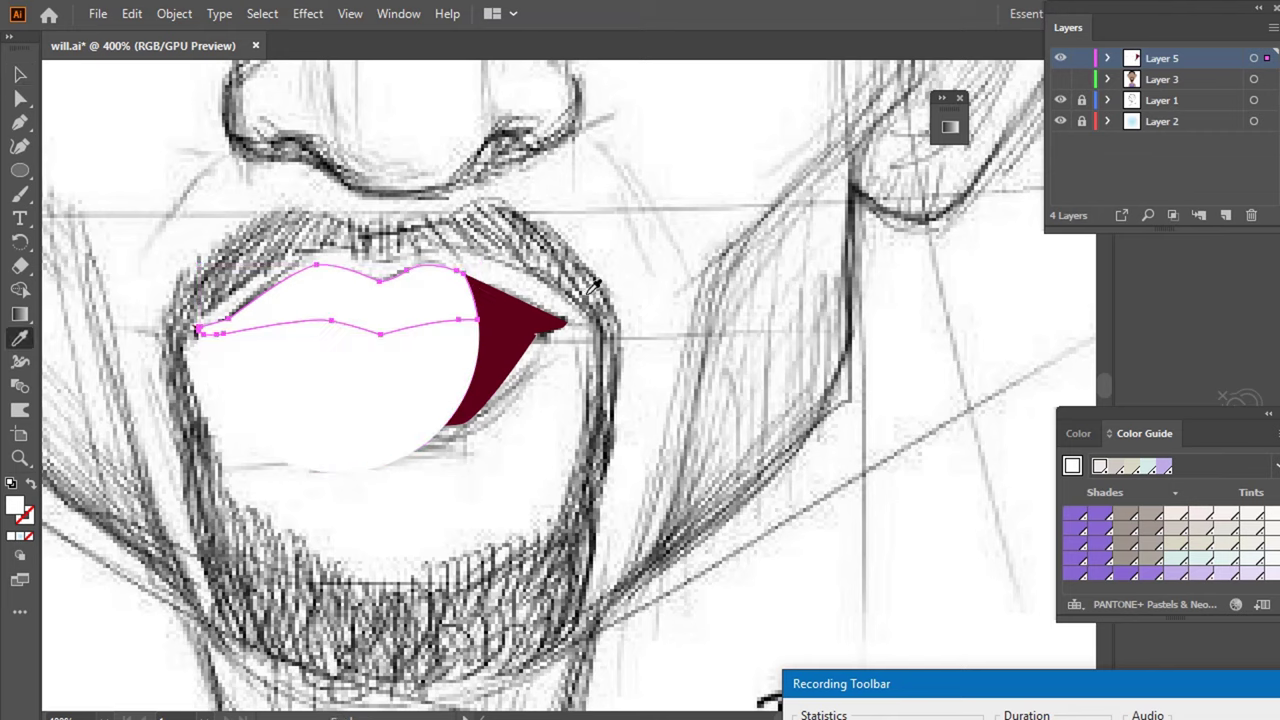
click(510, 308)
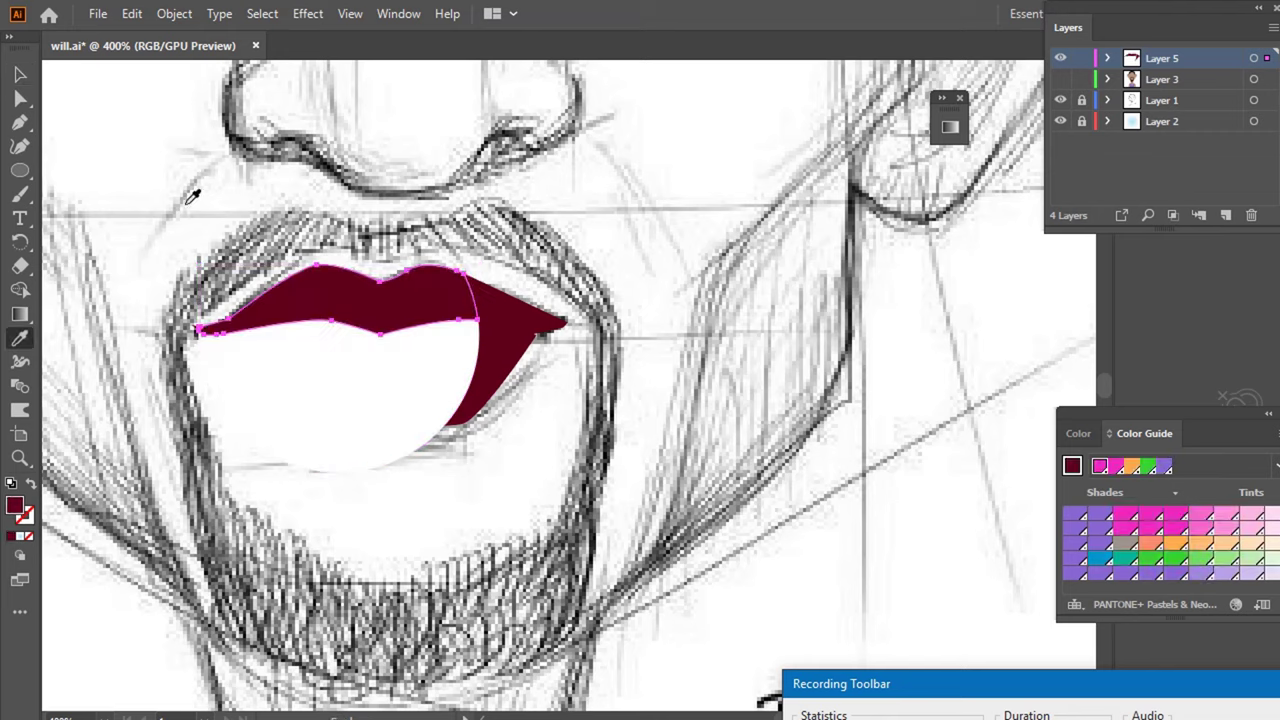
click(31, 76)
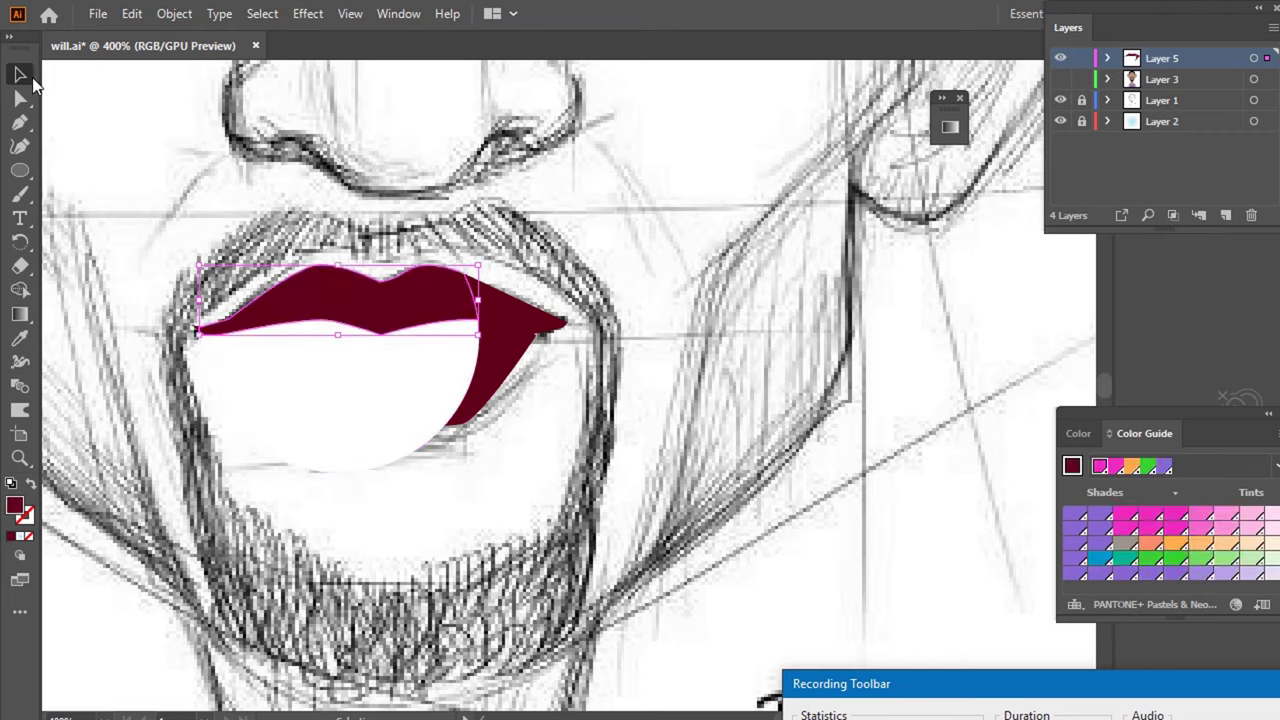
- Change the upper lip fill to crimson 8C032E; try moving the white circle, then undo
double_click(15, 507)
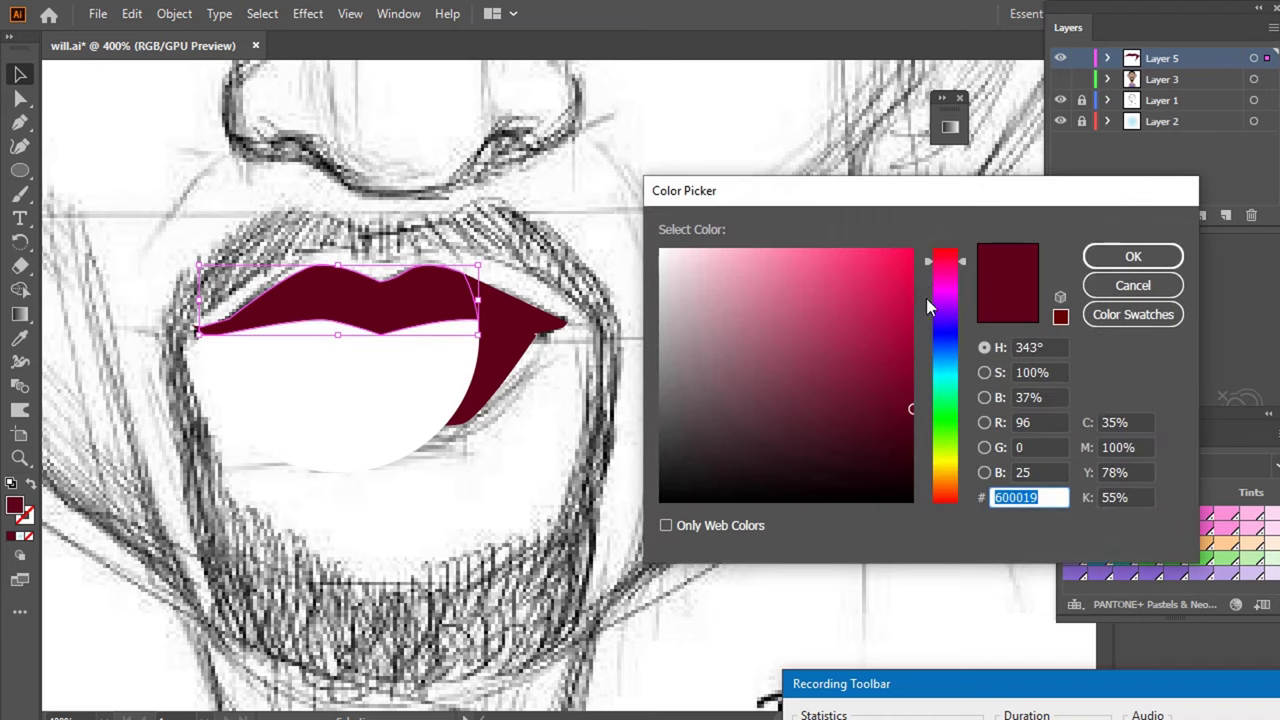
click(909, 362)
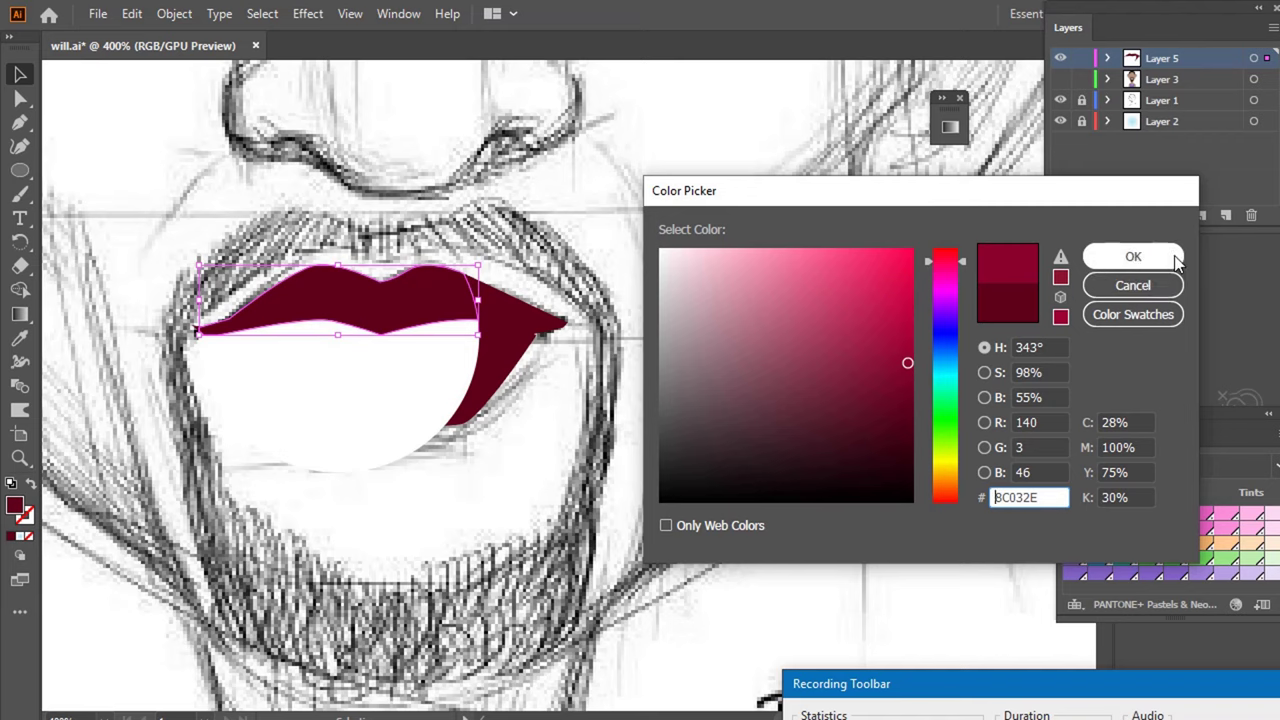
click(1133, 256)
click(866, 290)
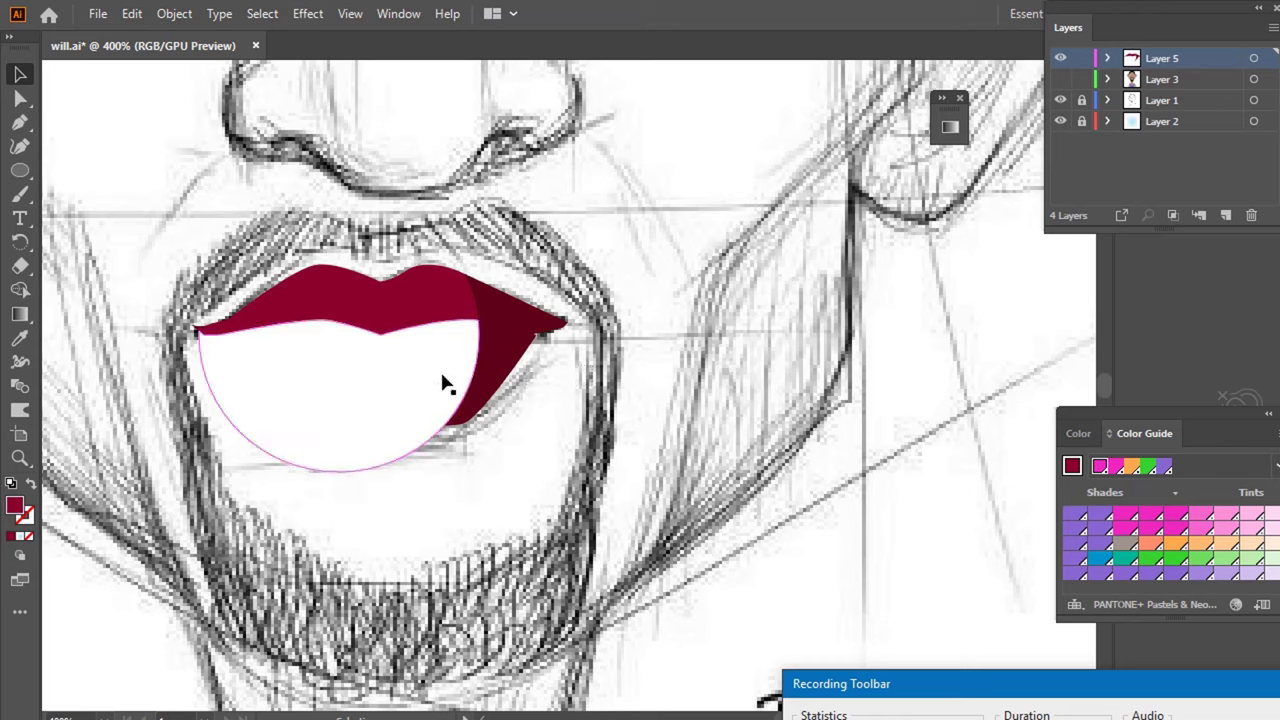
drag(331, 389, 375, 493)
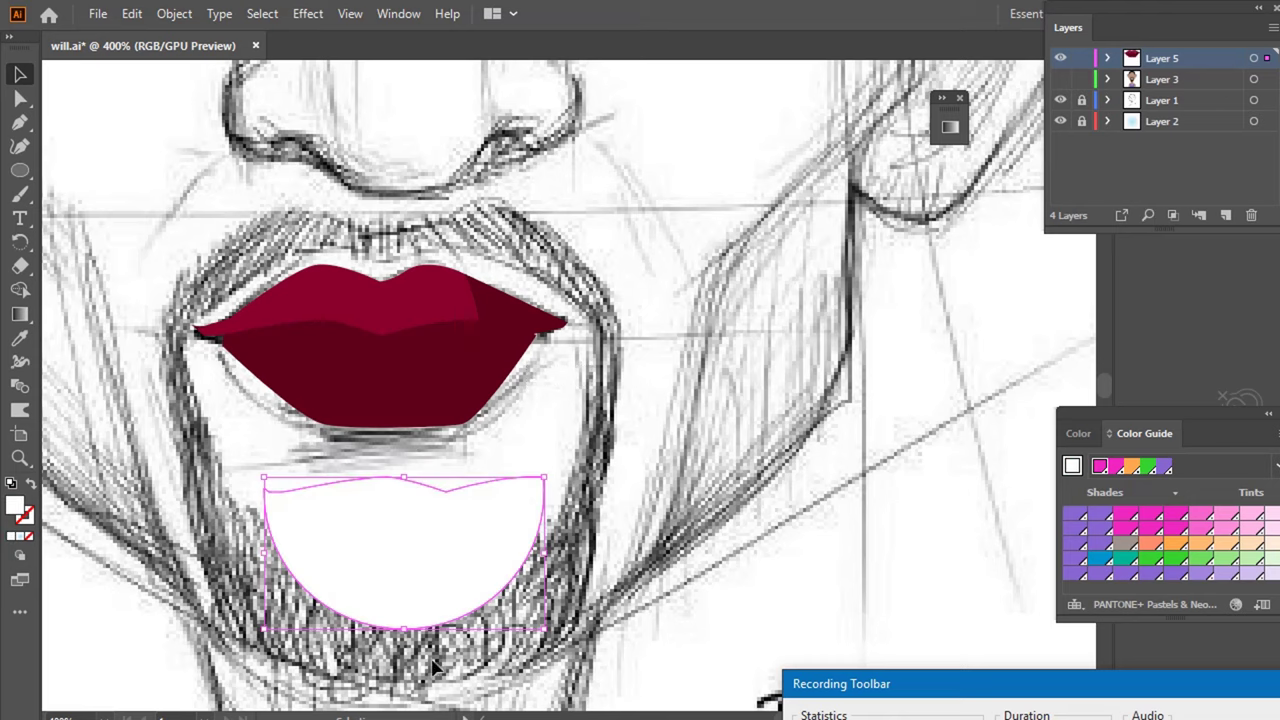
key(ctrl+z)
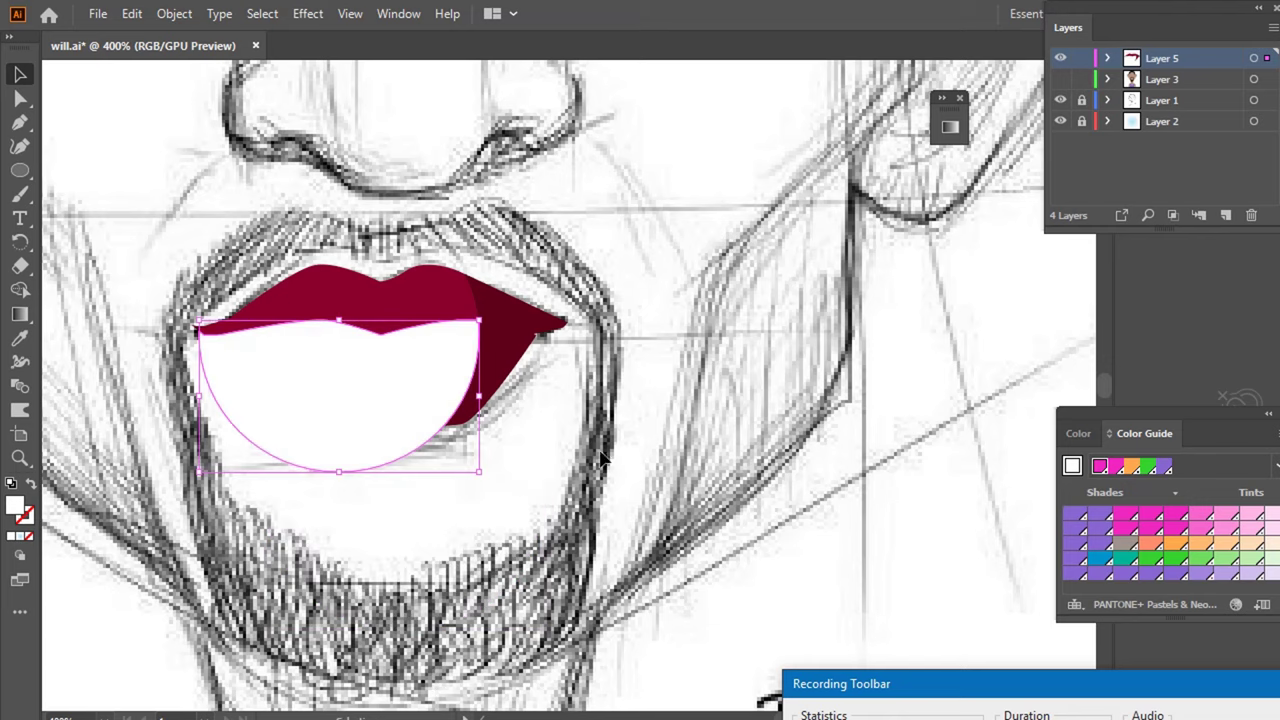
- Turn the lower-lip region into its own shape with Shape Builder
shift+click(394, 393)
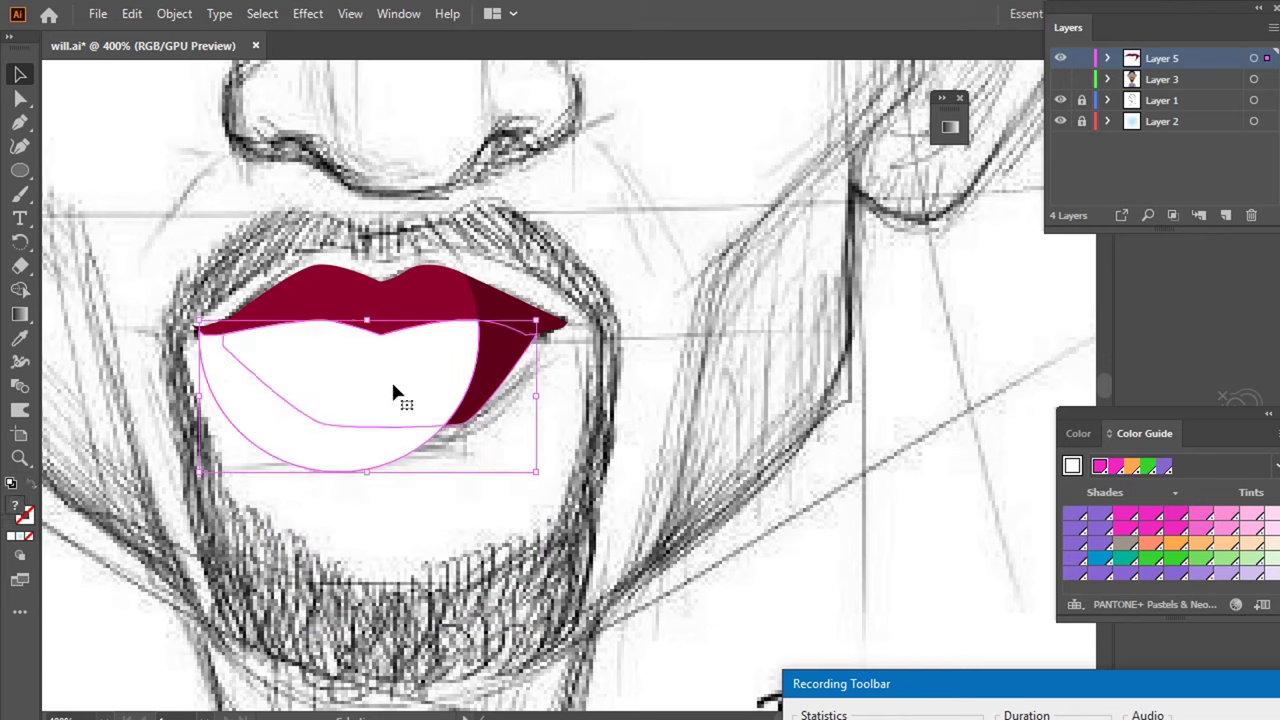
click(20, 290)
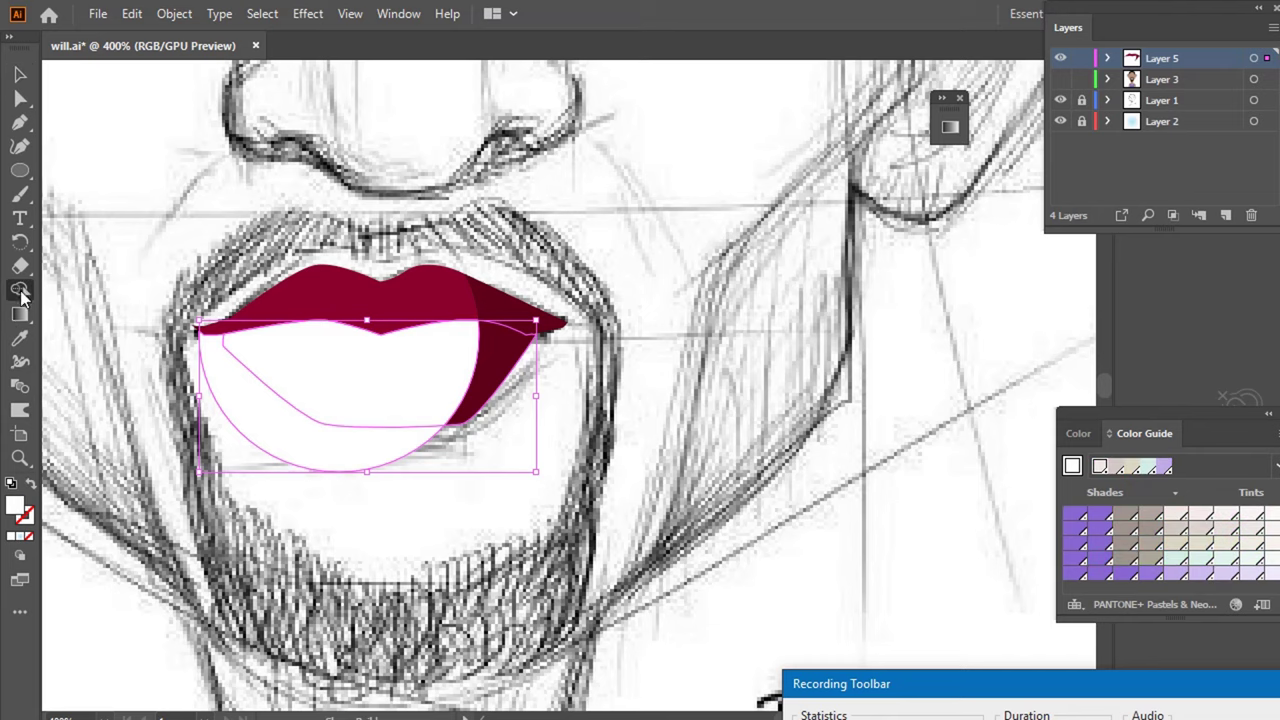
click(266, 450)
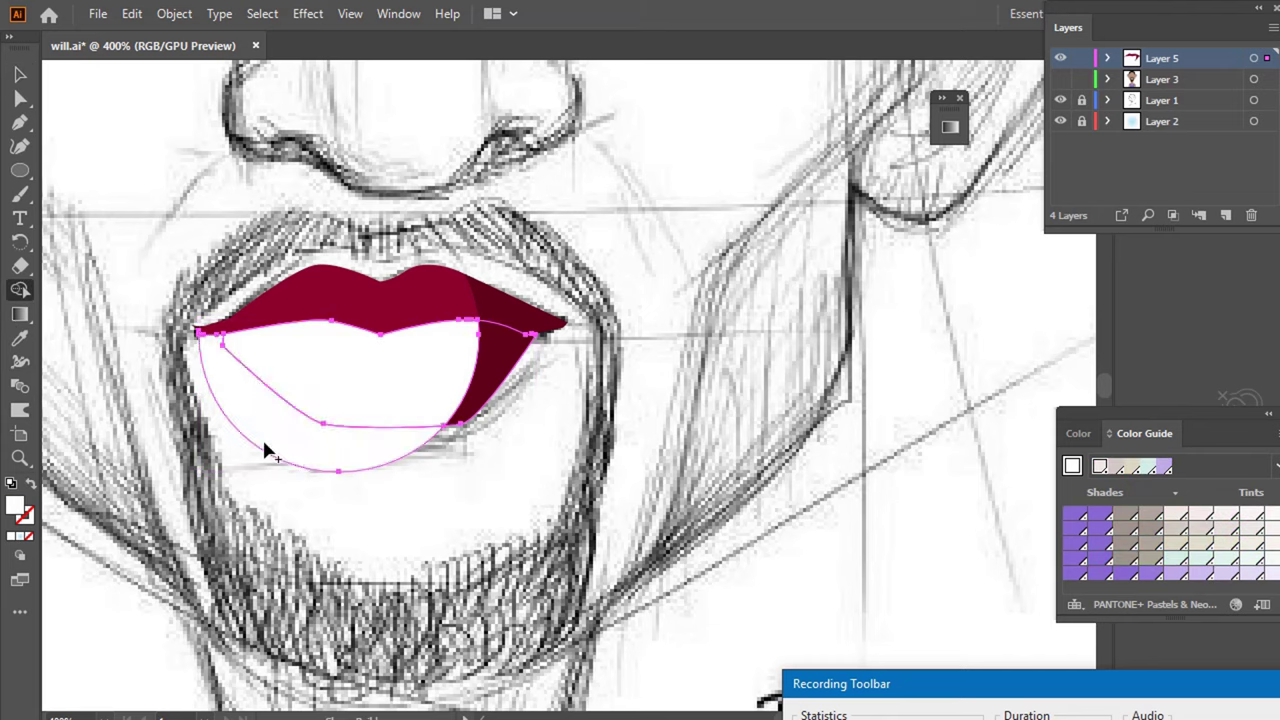
click(20, 75)
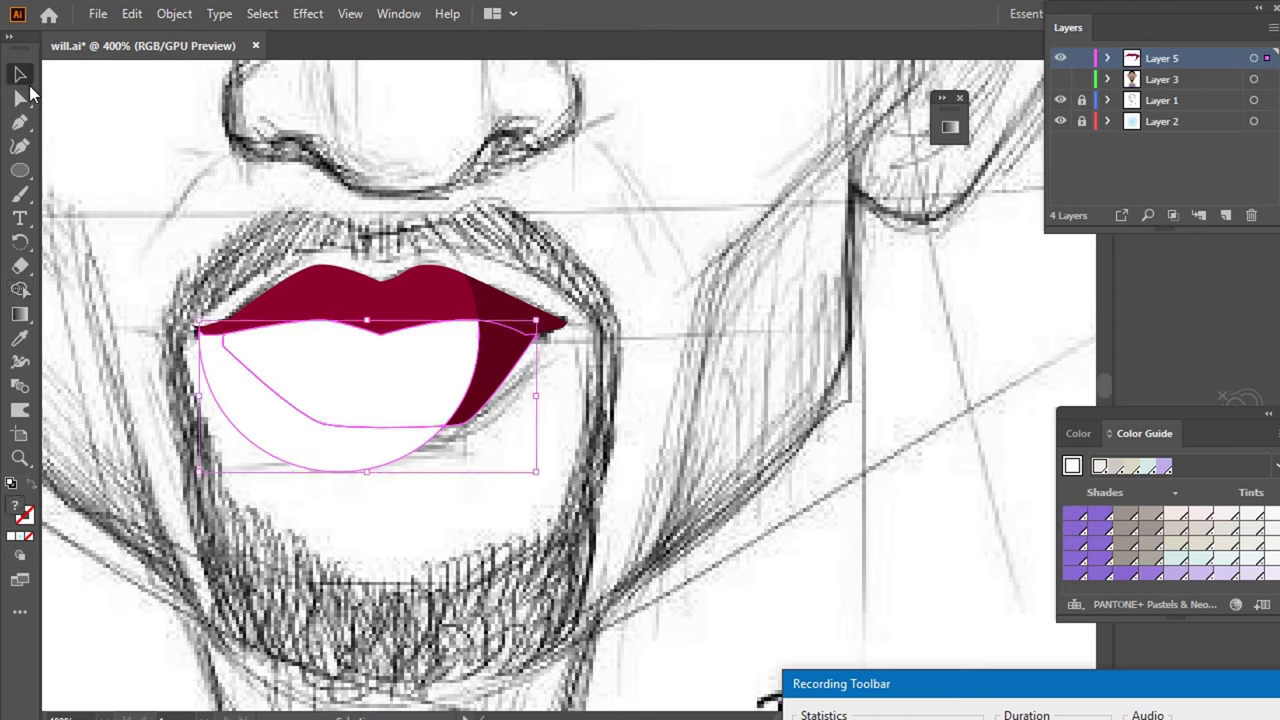
click(670, 390)
click(444, 356)
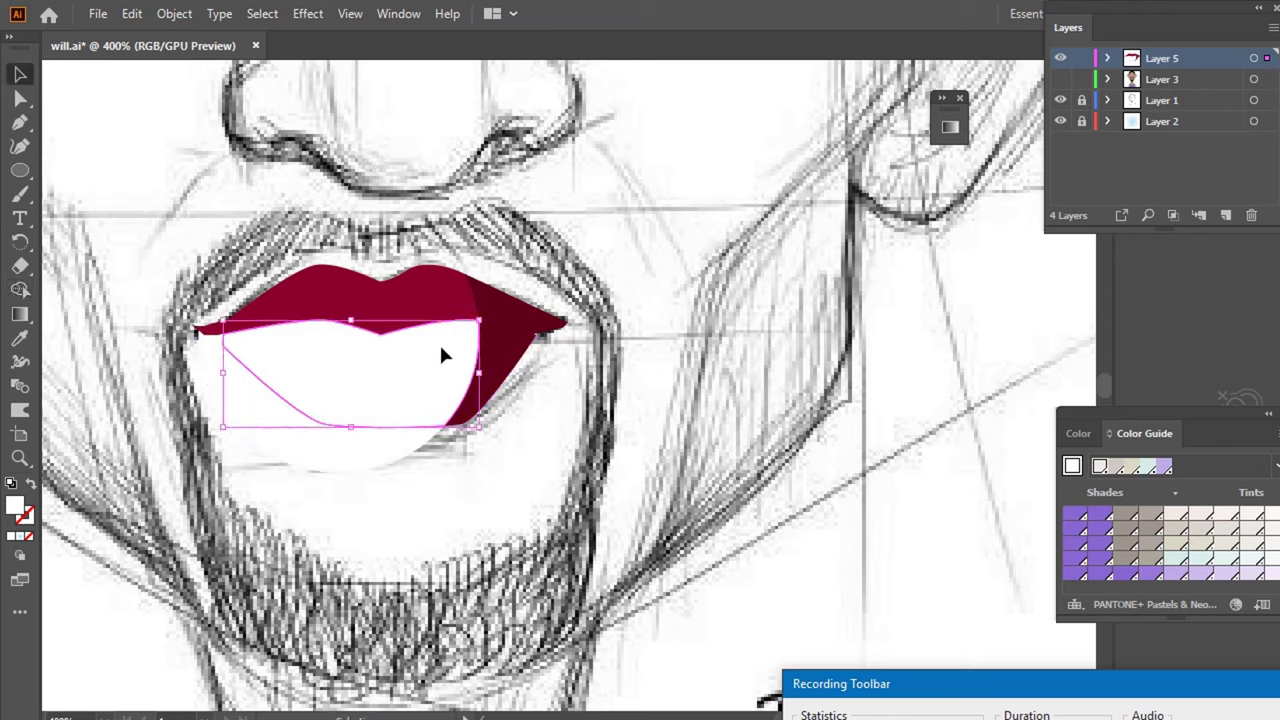
- Give the lower lip the upper lip's crimson and delete the leftover white shape
key(i)
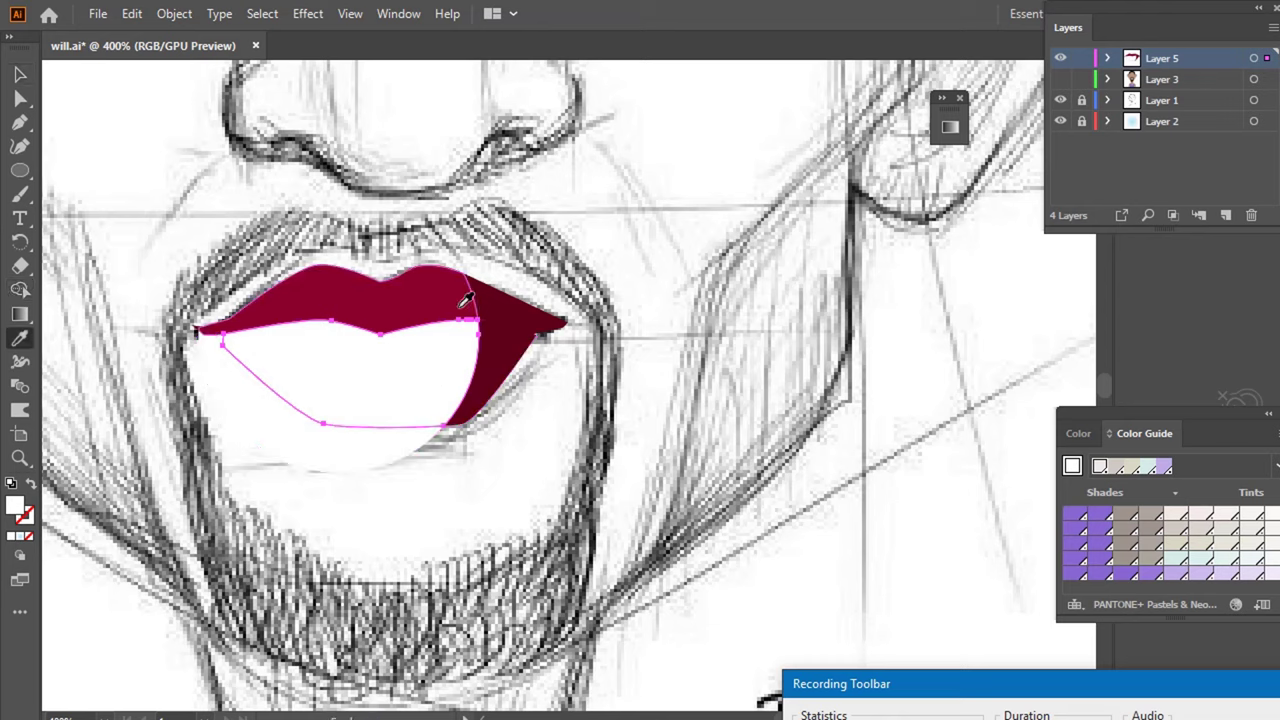
click(464, 297)
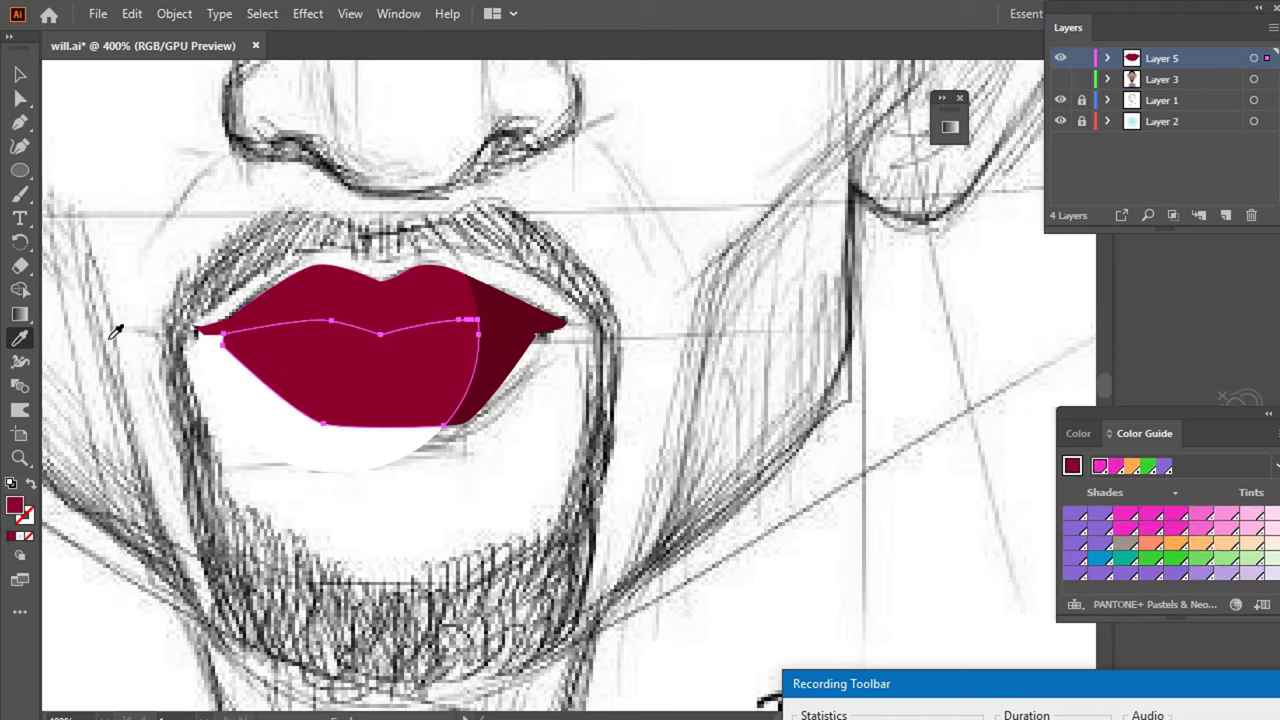
click(20, 74)
click(425, 395)
click(357, 462)
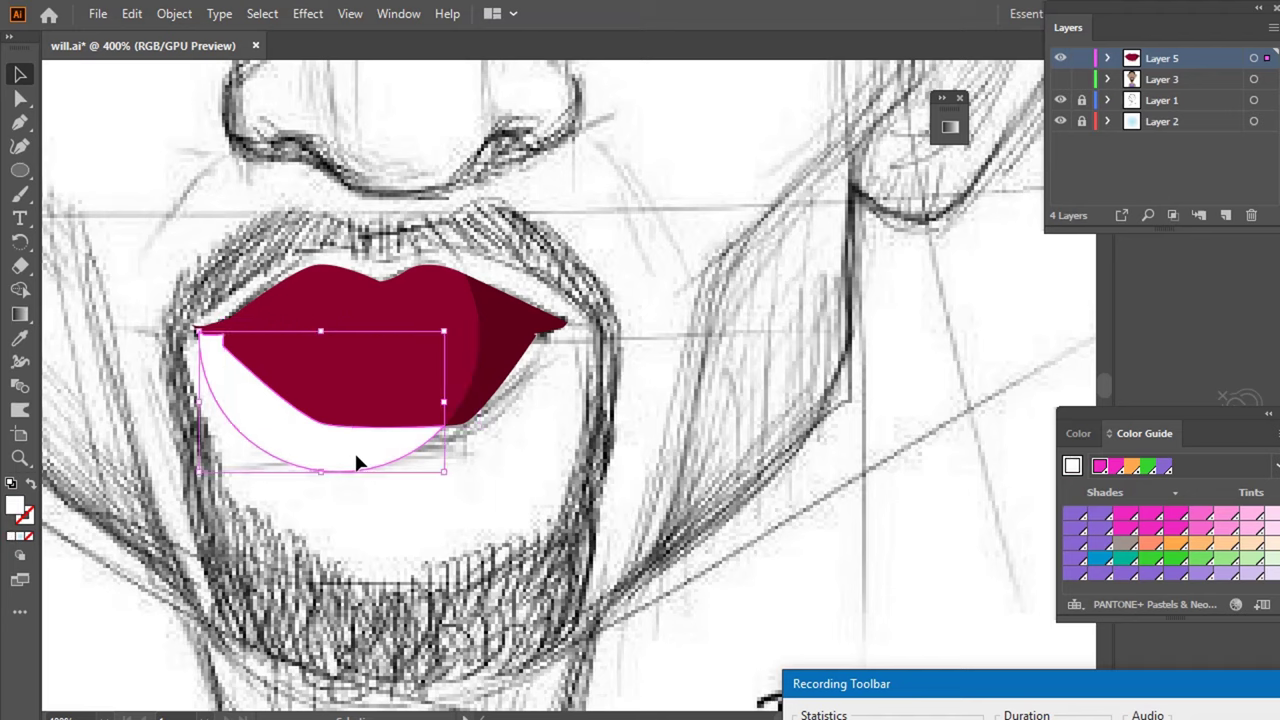
key(Delete)
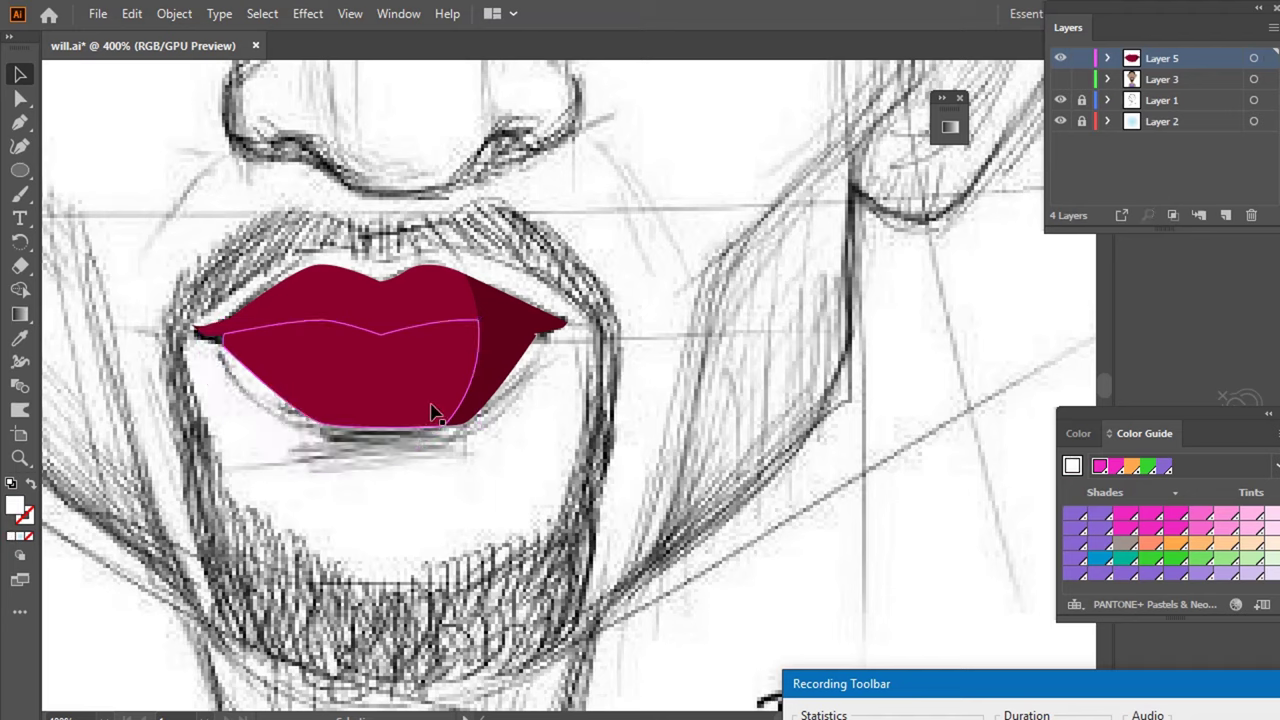
- Set the lower lip fill to darker crimson 590423
click(432, 410)
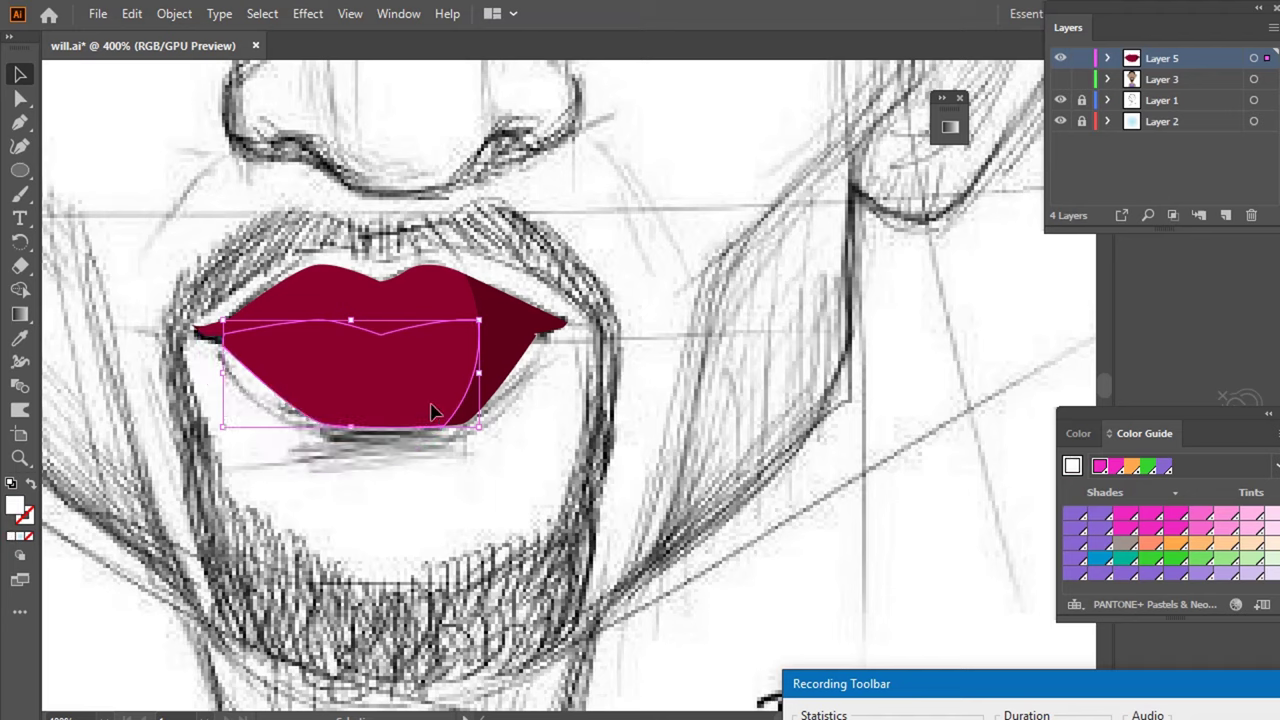
double_click(16, 510)
click(902, 413)
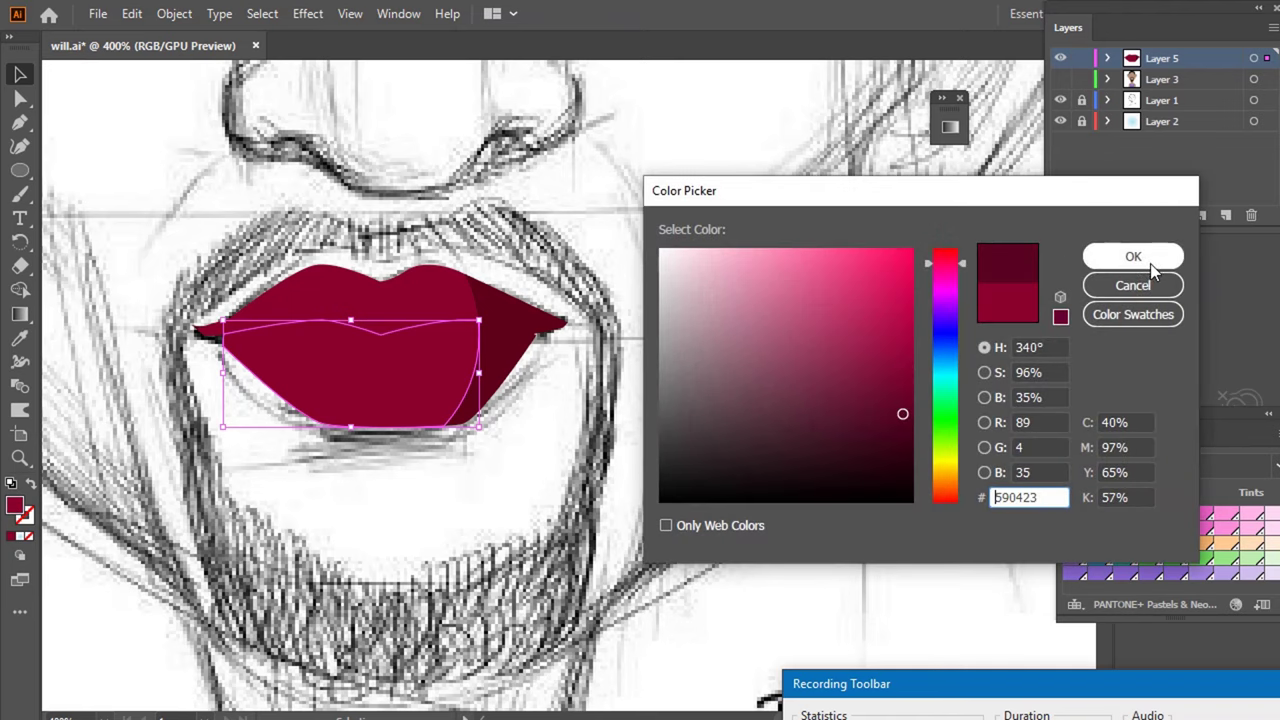
click(1145, 262)
click(921, 328)
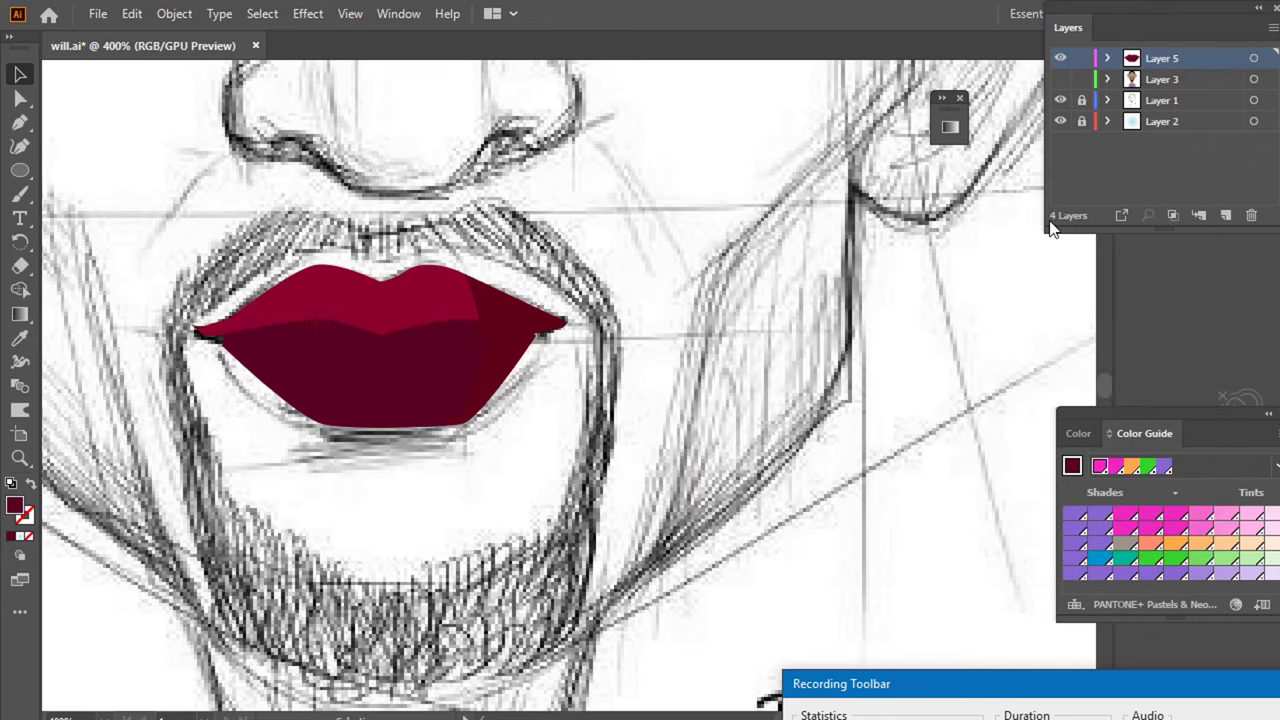
- Zoom out to 100% and show Layer 3's coloured skin, hair, beard and shirt over the sketch
scroll(420, 480, down, 1)
scroll(500, 345, down, 1)
scroll(508, 355, down, 1)
scroll(538, 352, down, 1)
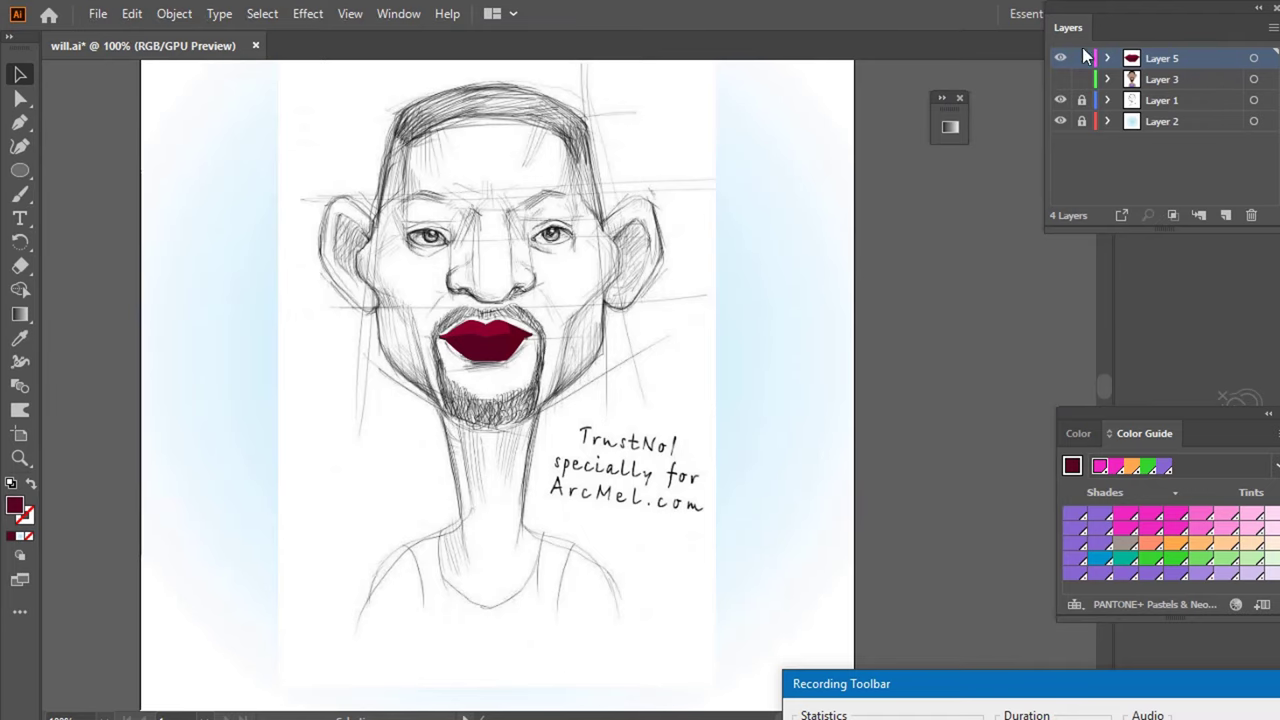
click(1061, 80)
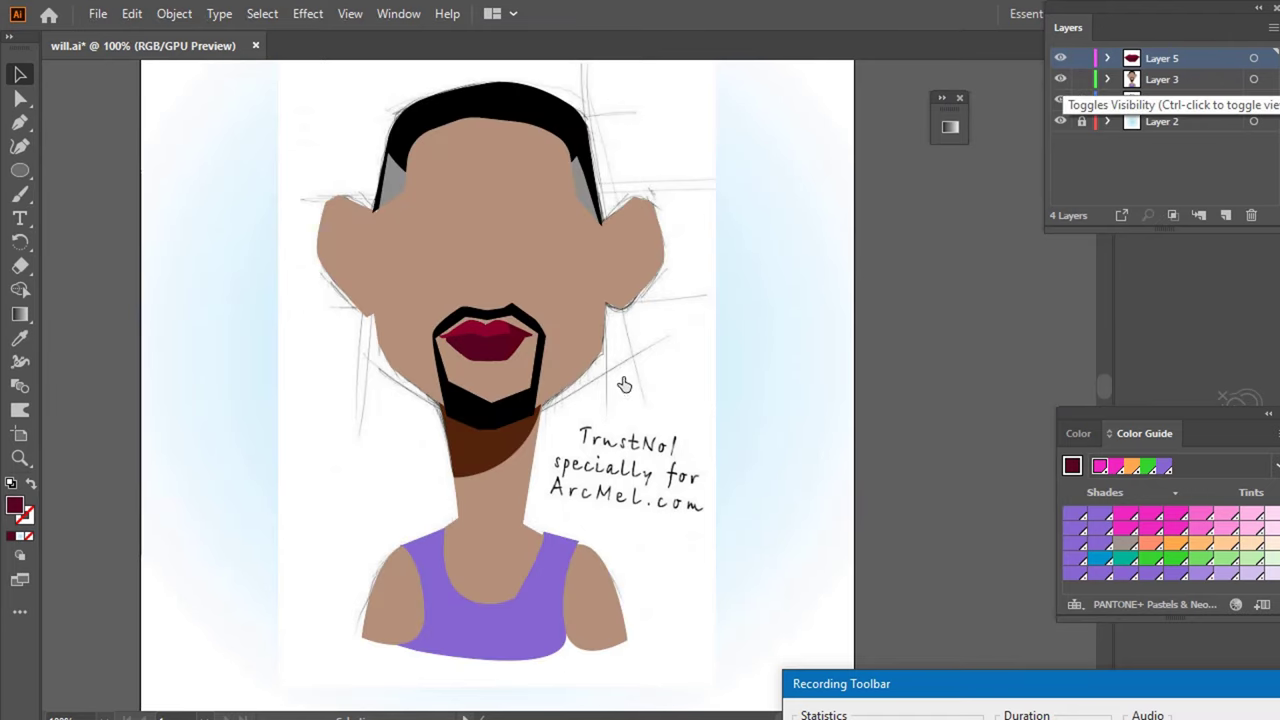
click(1061, 80)
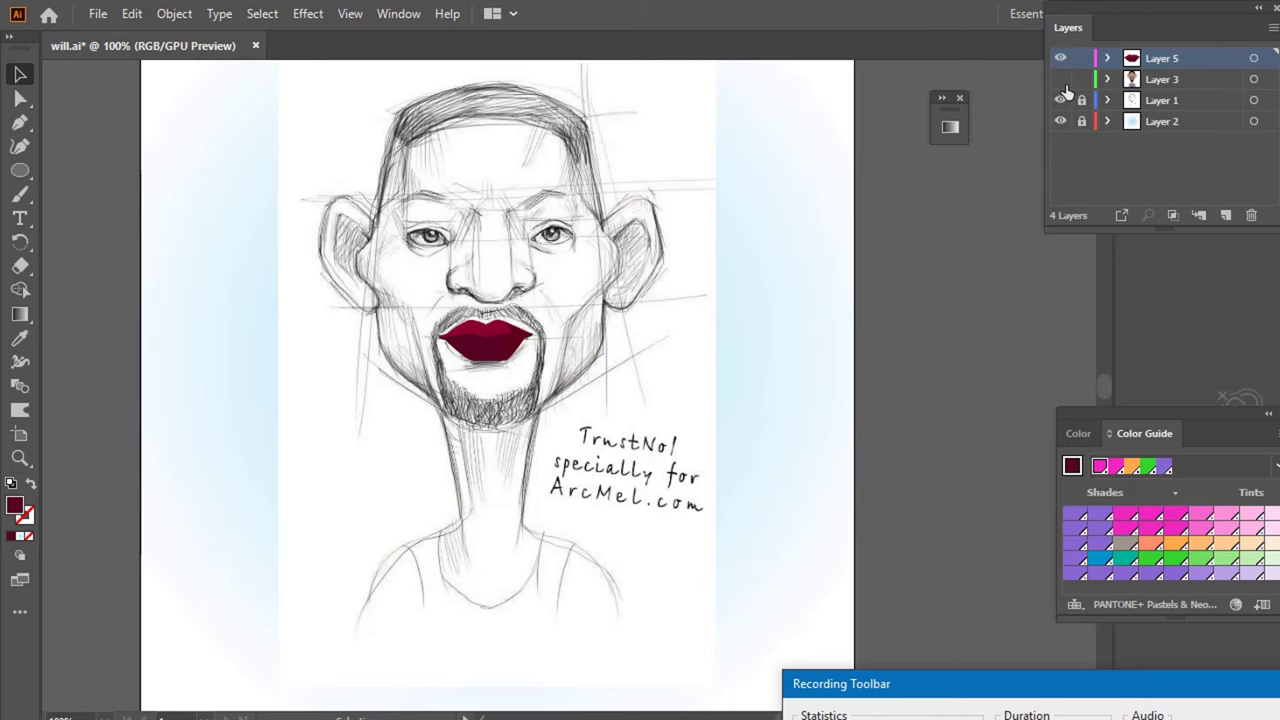
click(1061, 80)
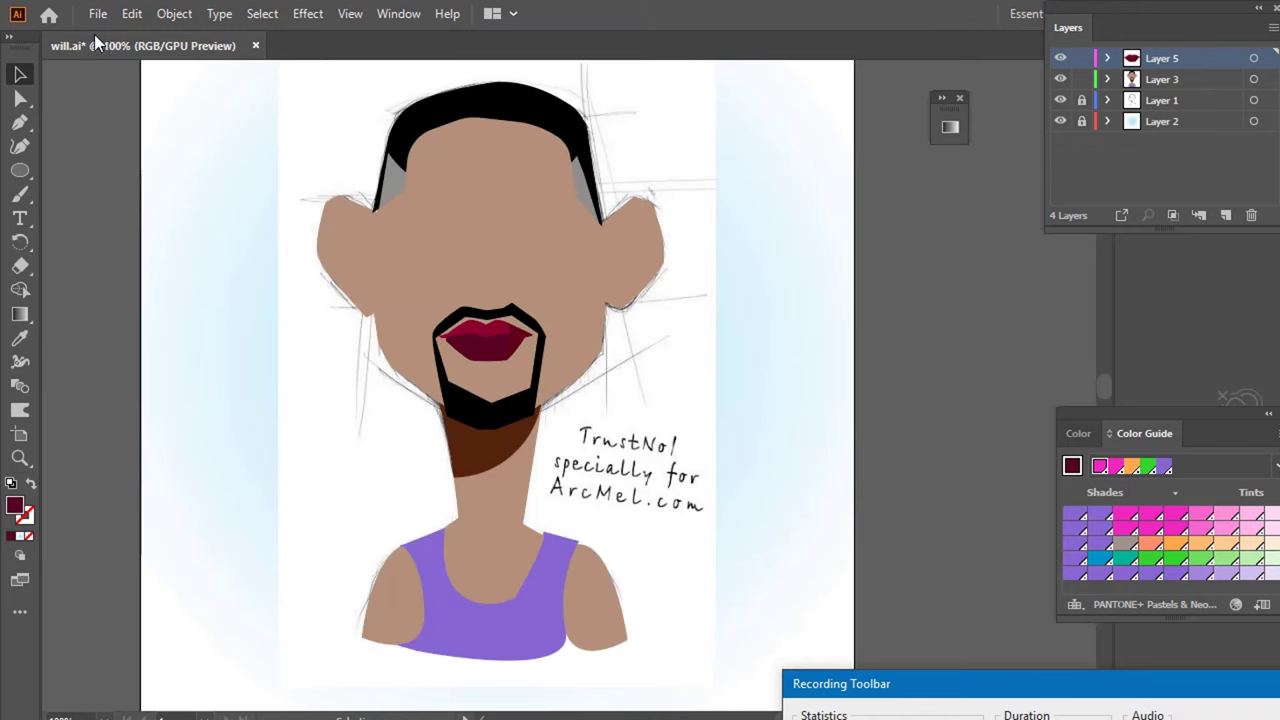
click(30, 172)
- Draw a tall rectangle from the head top to below the beard, filled pale yellow EFE8B1
click(115, 172)
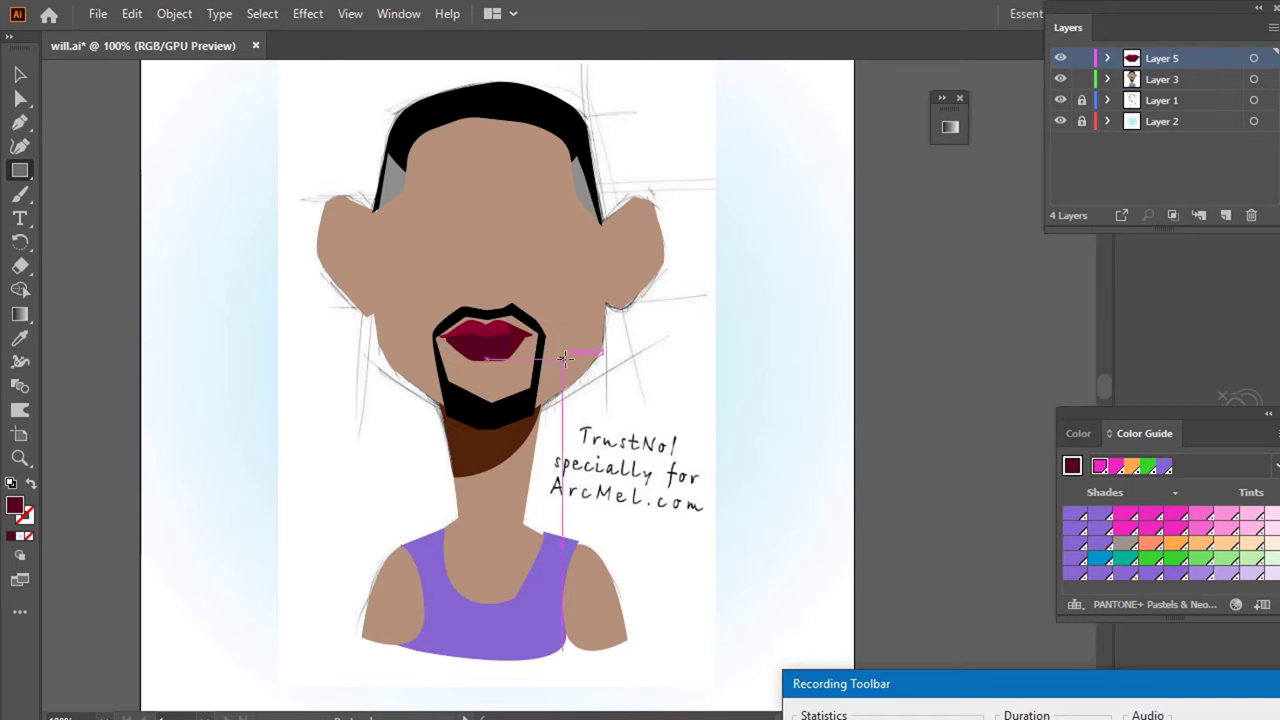
drag(406, 70, 606, 493)
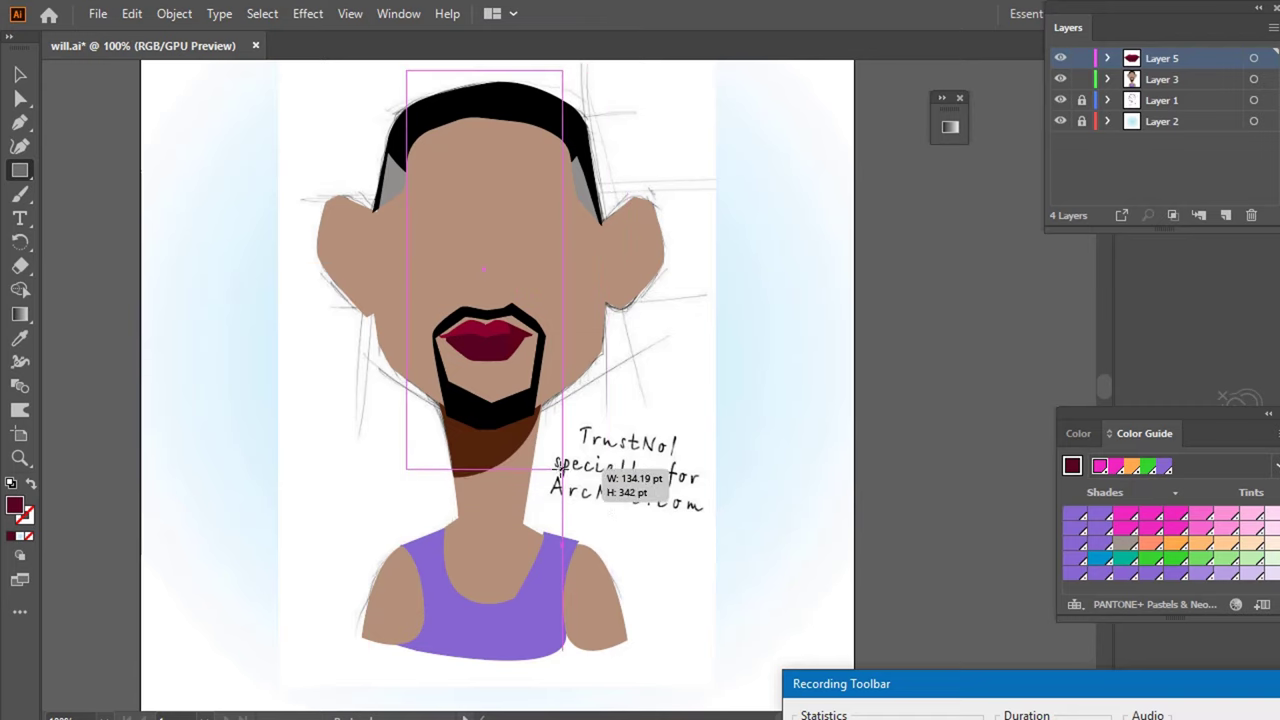
mouse_move(606, 493)
mouse_down()
mouse_move(626, 535)
mouse_move(562, 510)
mouse_up()
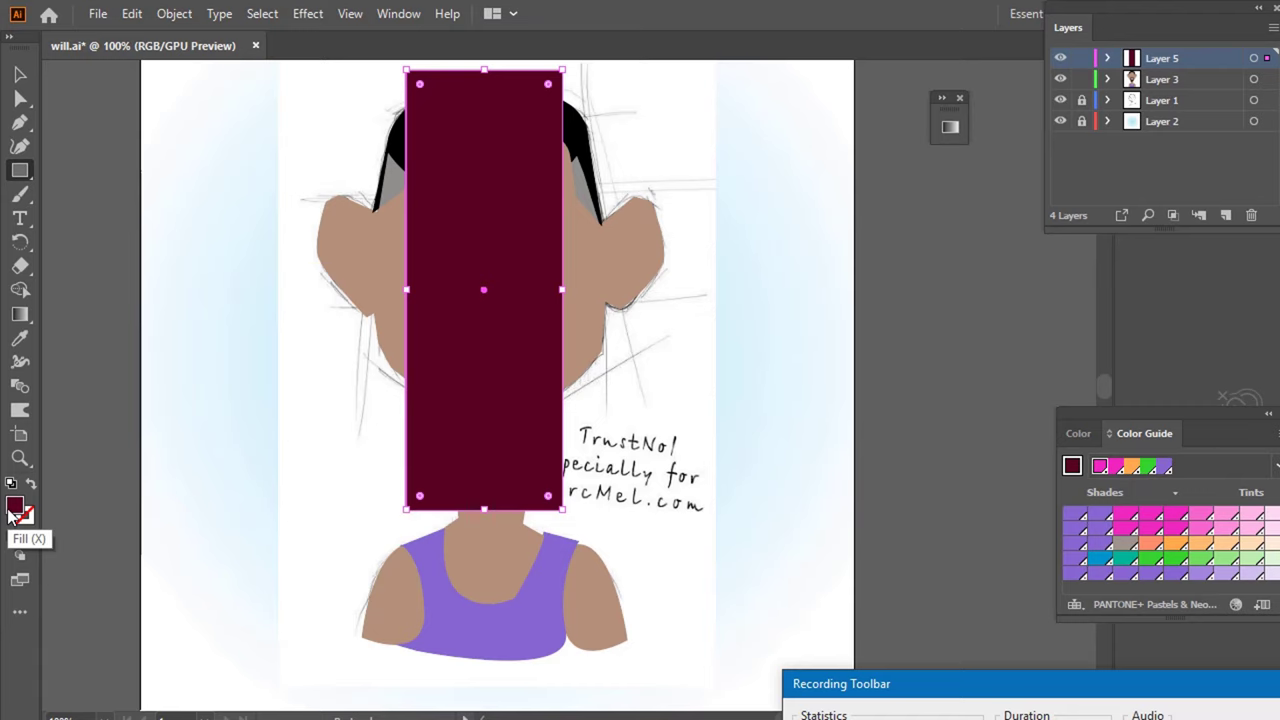
double_click(14, 512)
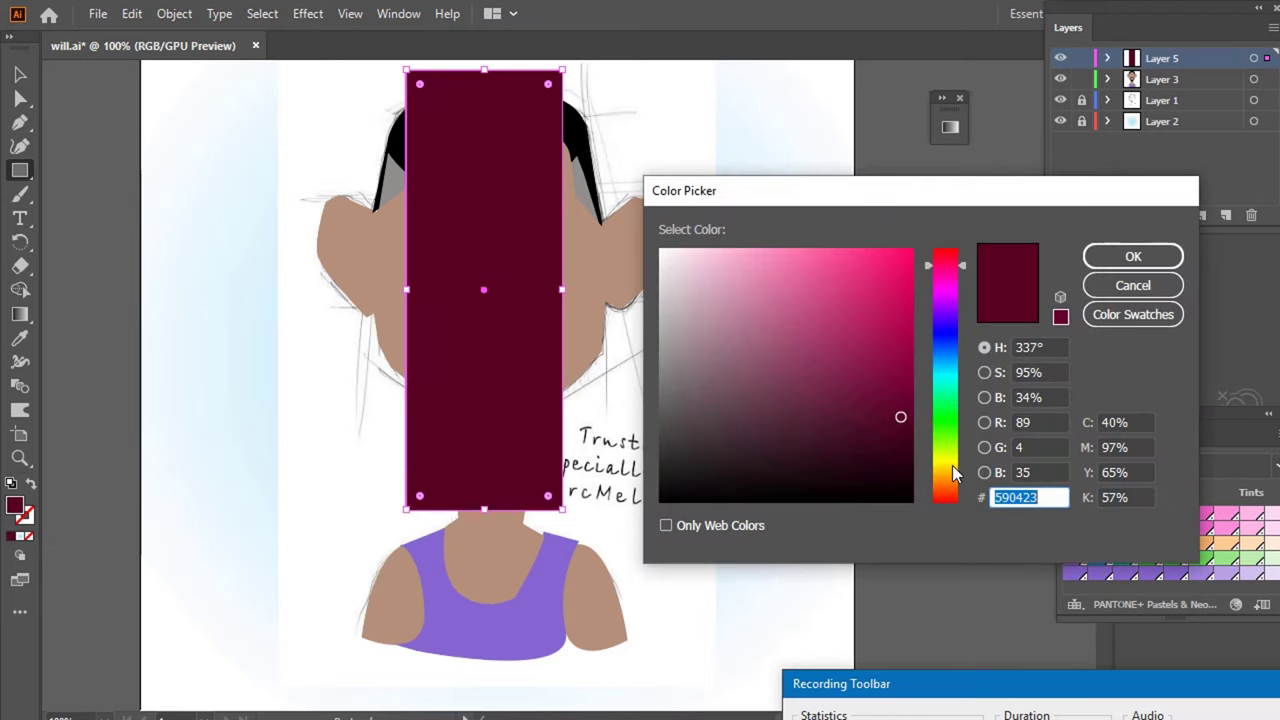
click(945, 466)
click(726, 262)
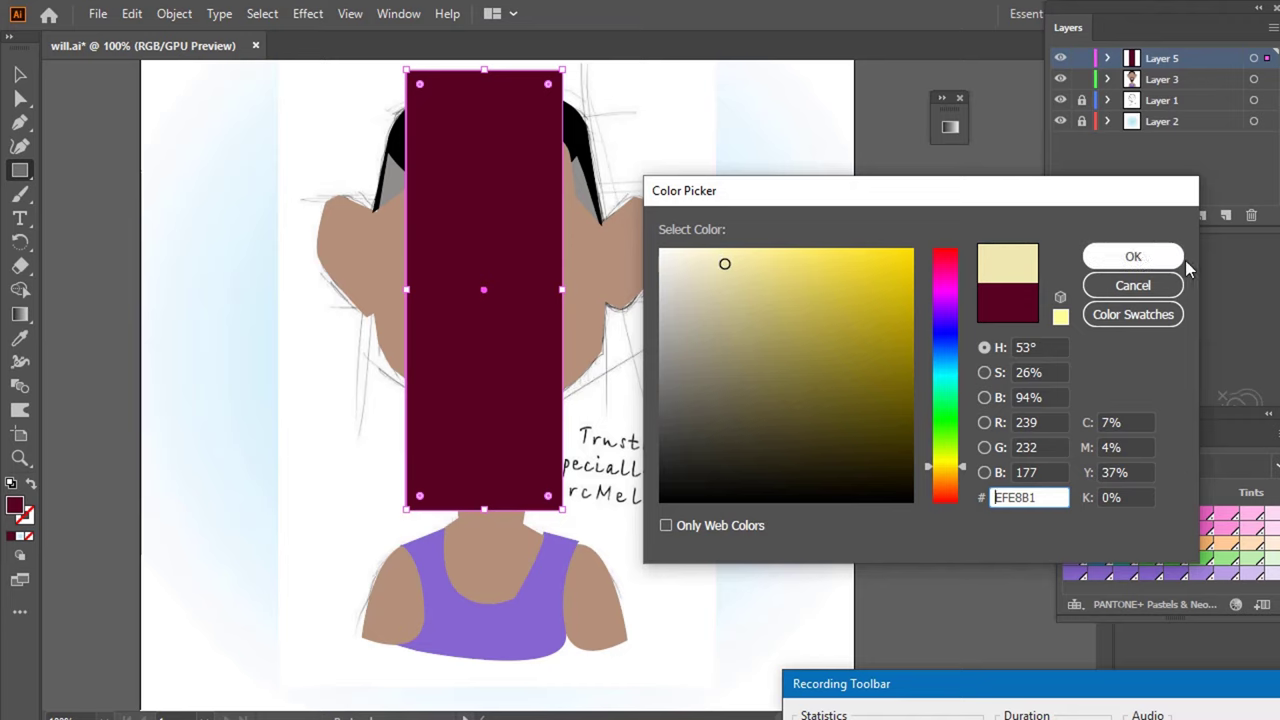
click(1130, 256)
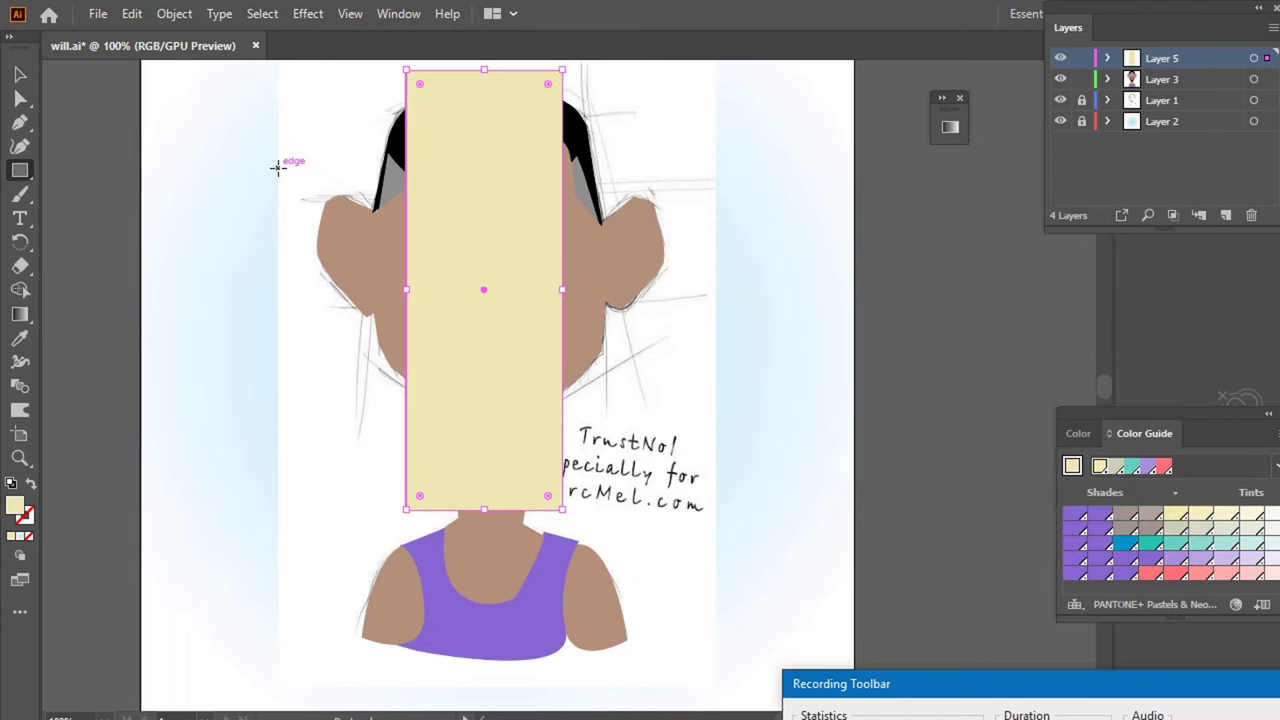
- Change the rectangle's fill to light orange F9C38F
double_click(17, 508)
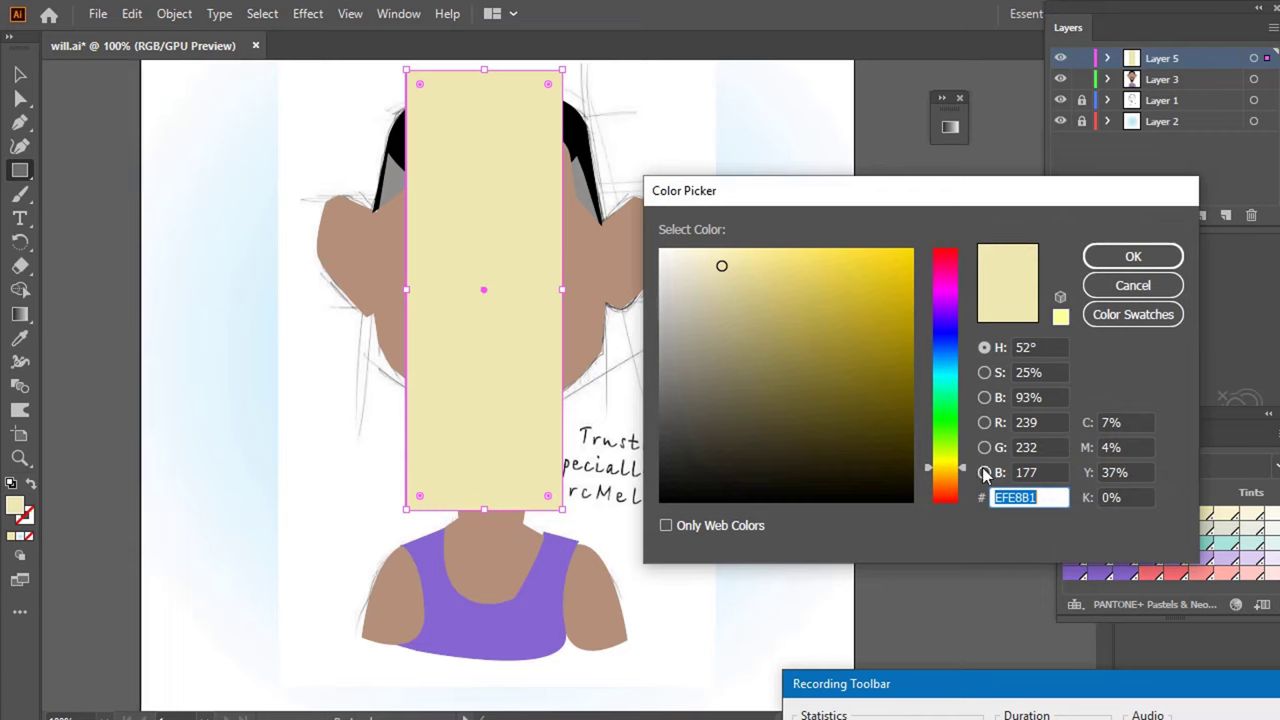
click(948, 483)
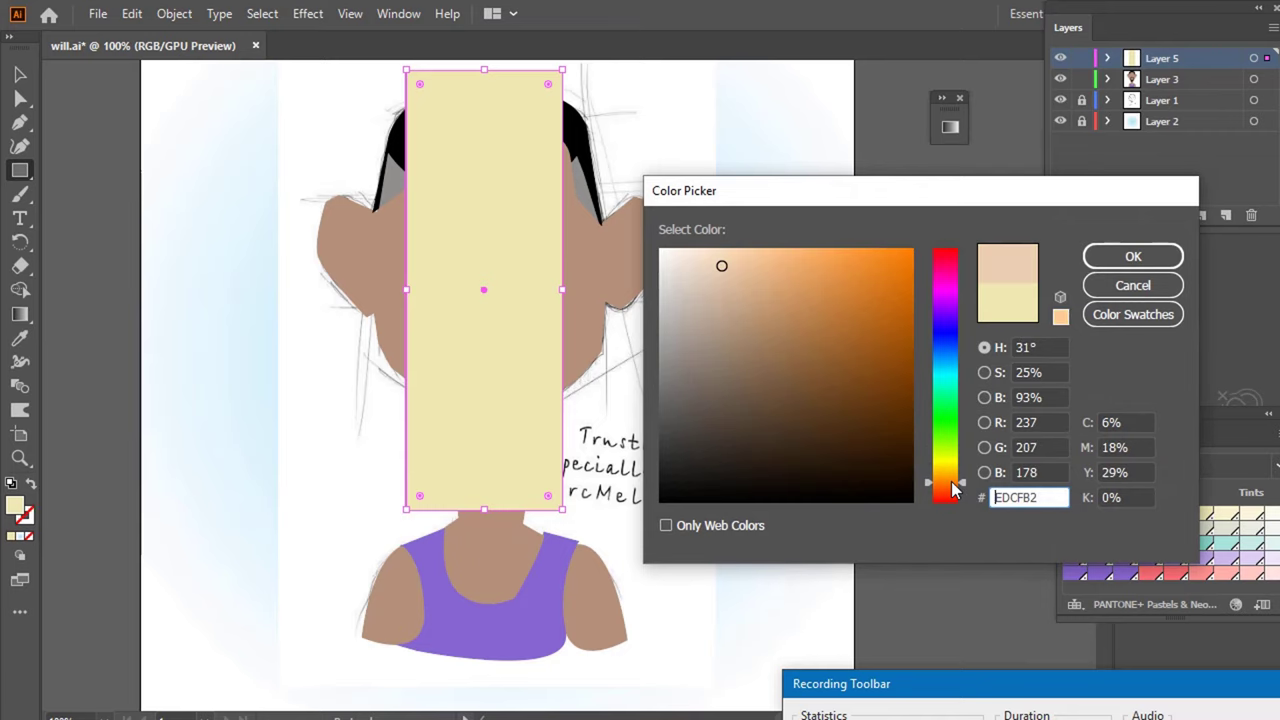
click(804, 311)
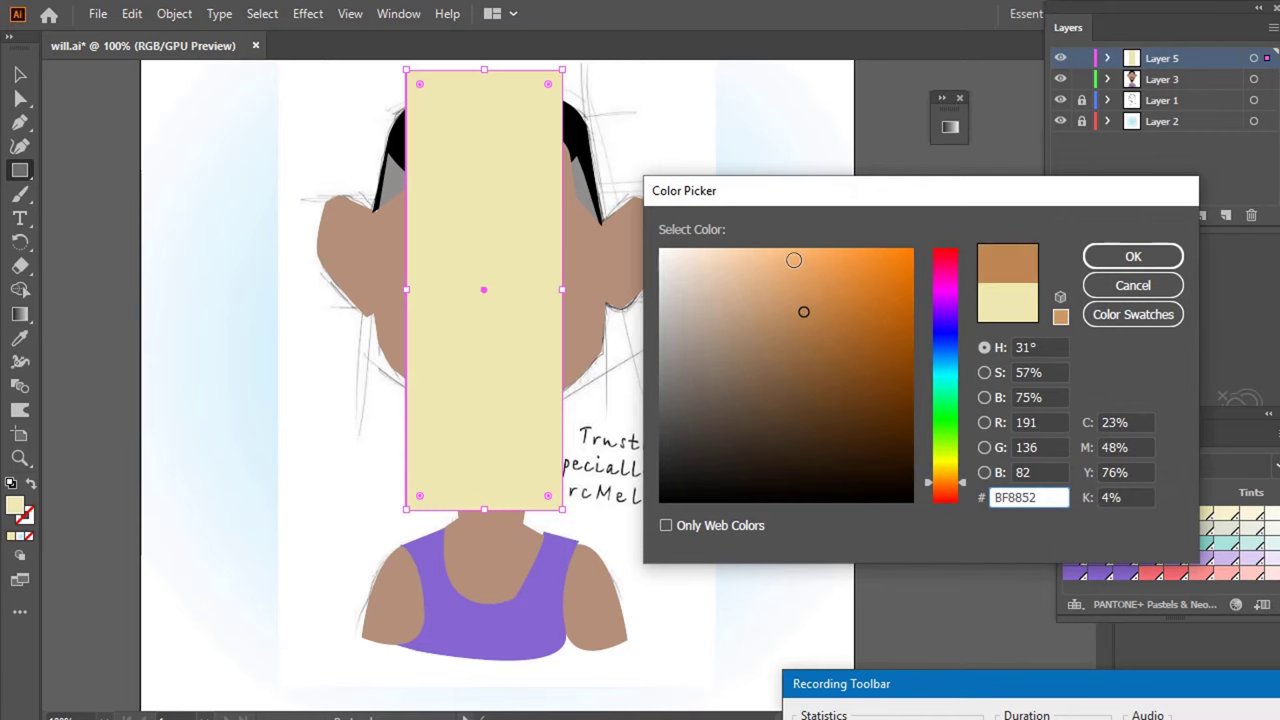
click(794, 259)
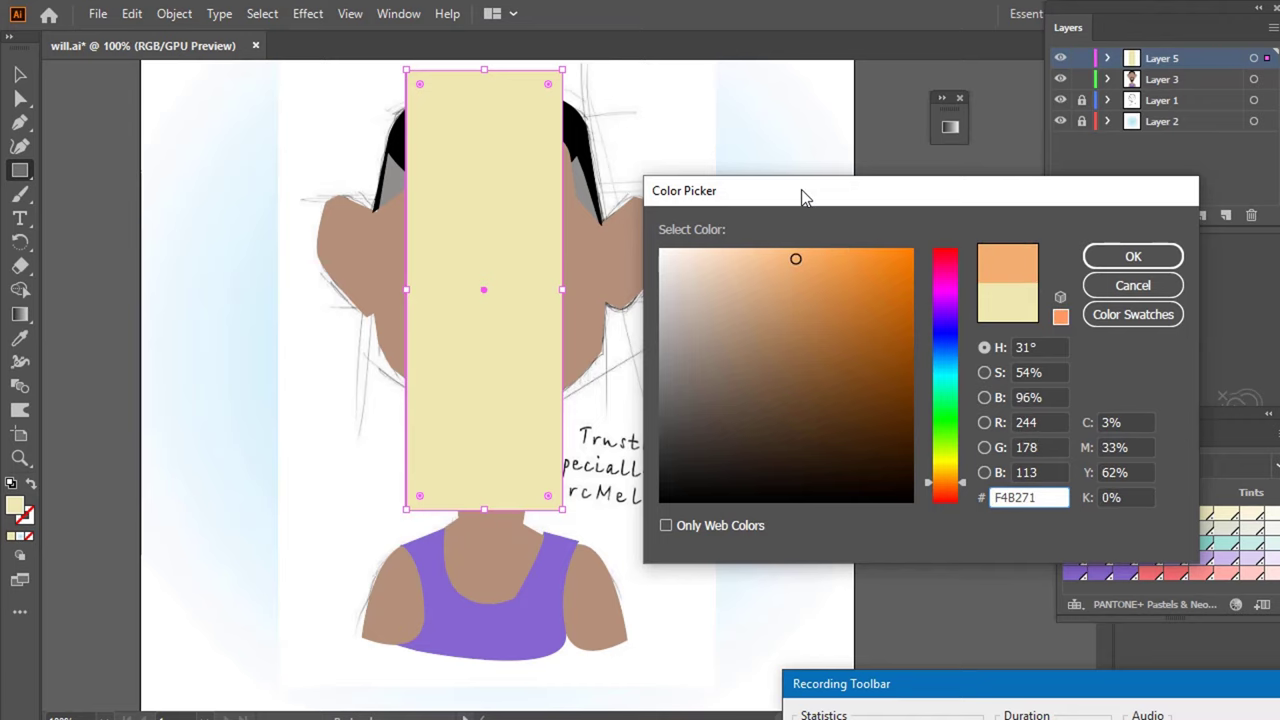
click(769, 254)
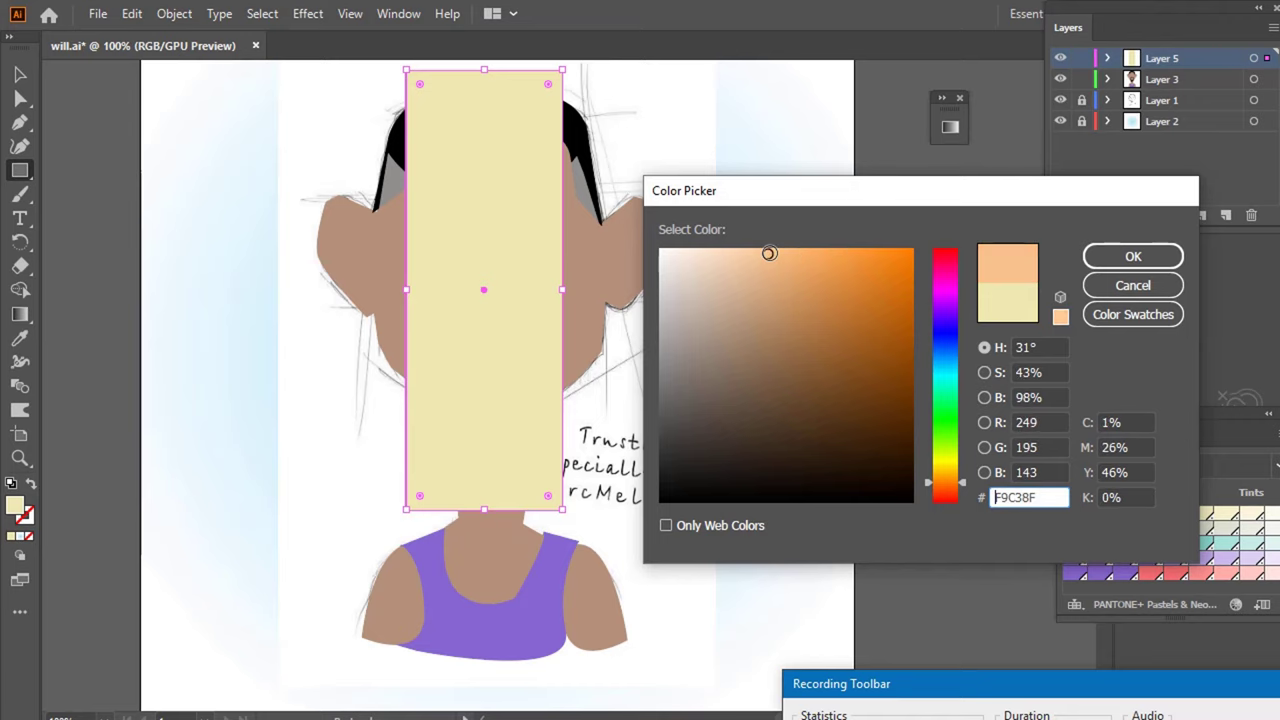
click(1133, 256)
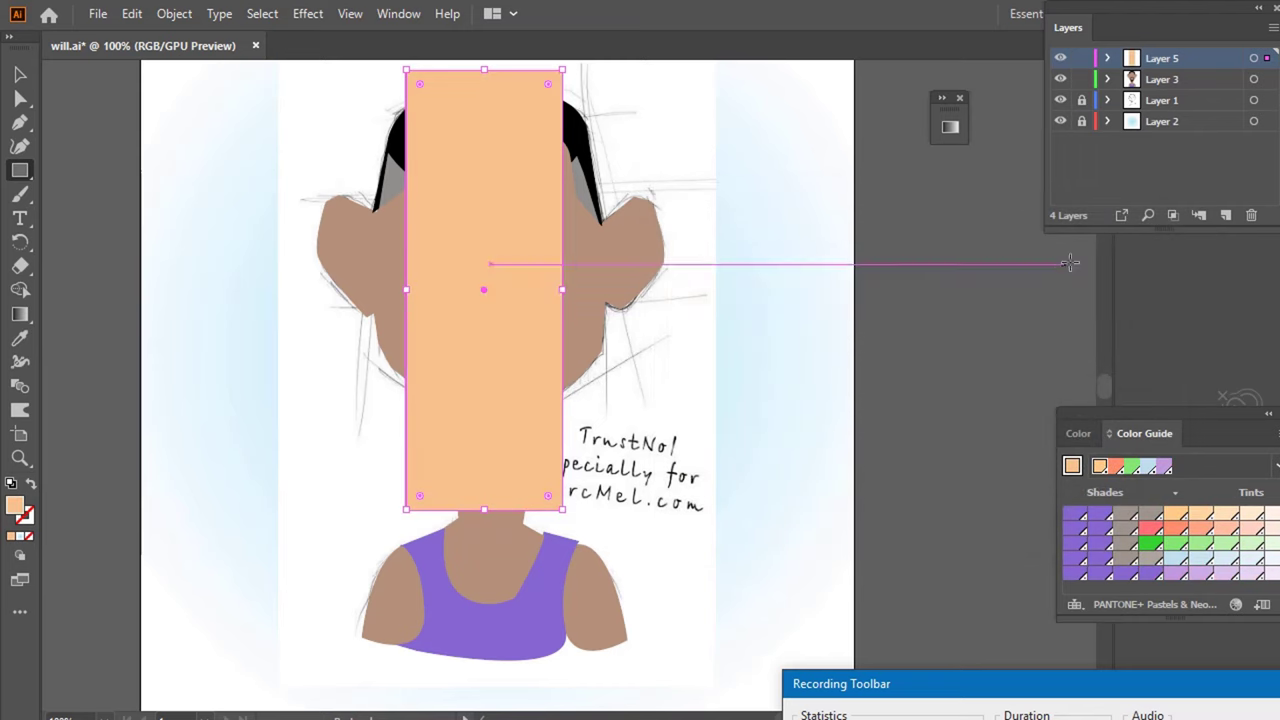
- Split the peach rectangle with Shape Builder and delete its top and bottom pieces, leaving the face strip
key(ctrl+a)
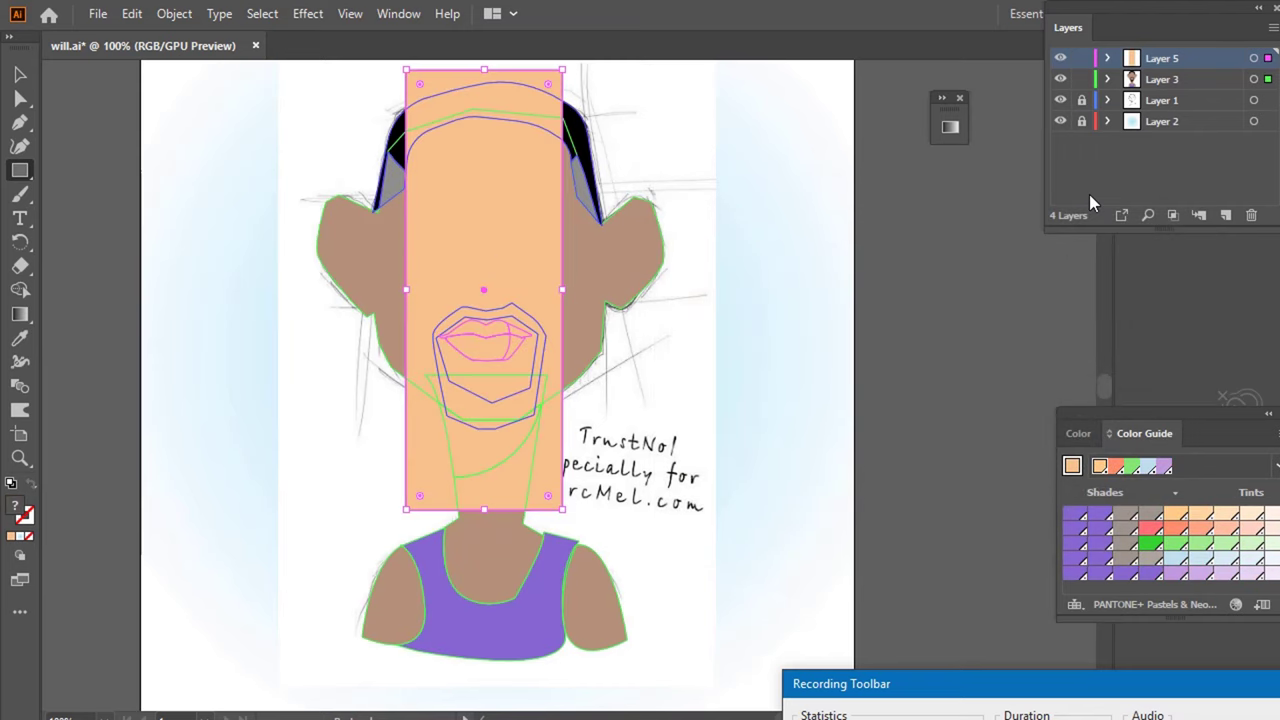
click(20, 290)
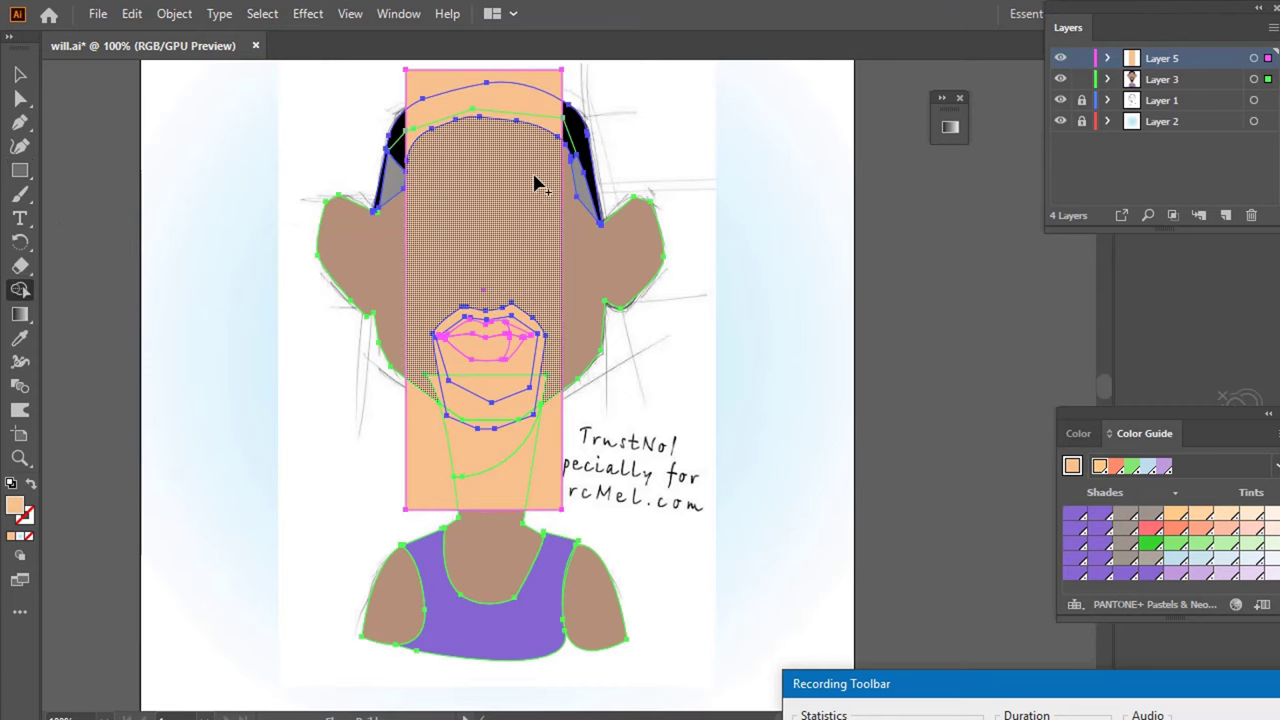
click(20, 74)
click(287, 100)
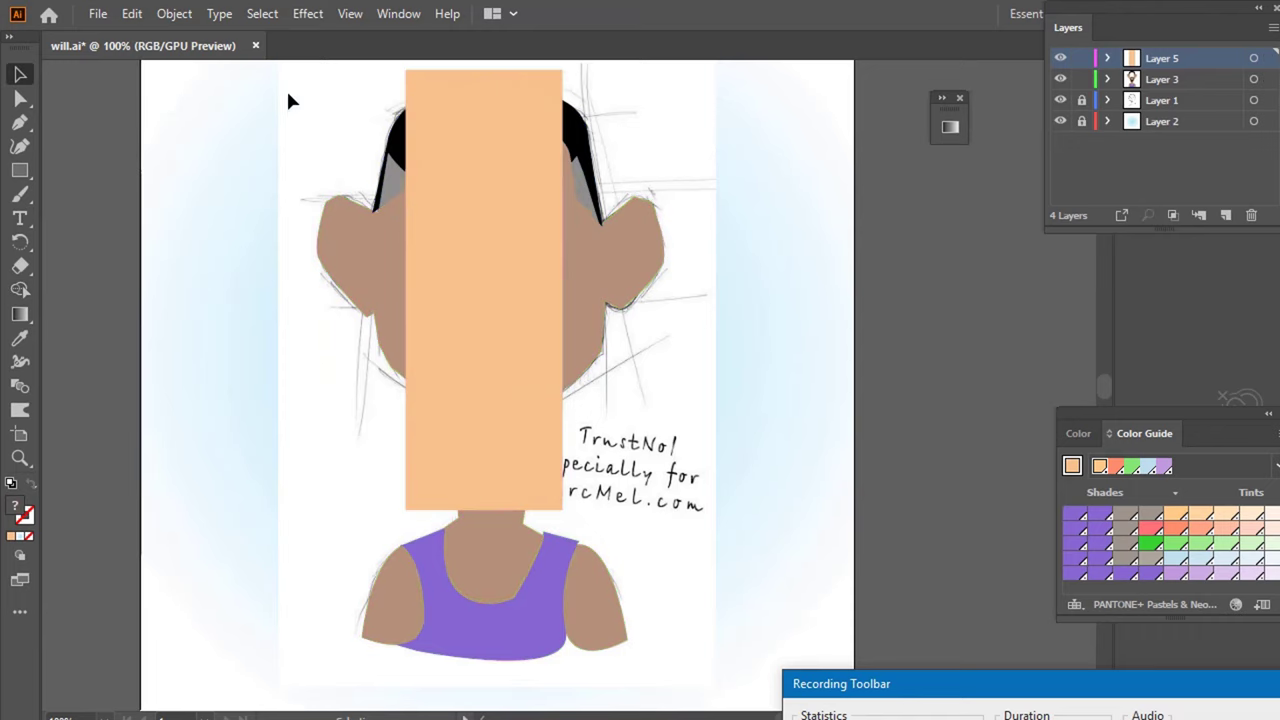
click(524, 100)
key(Delete)
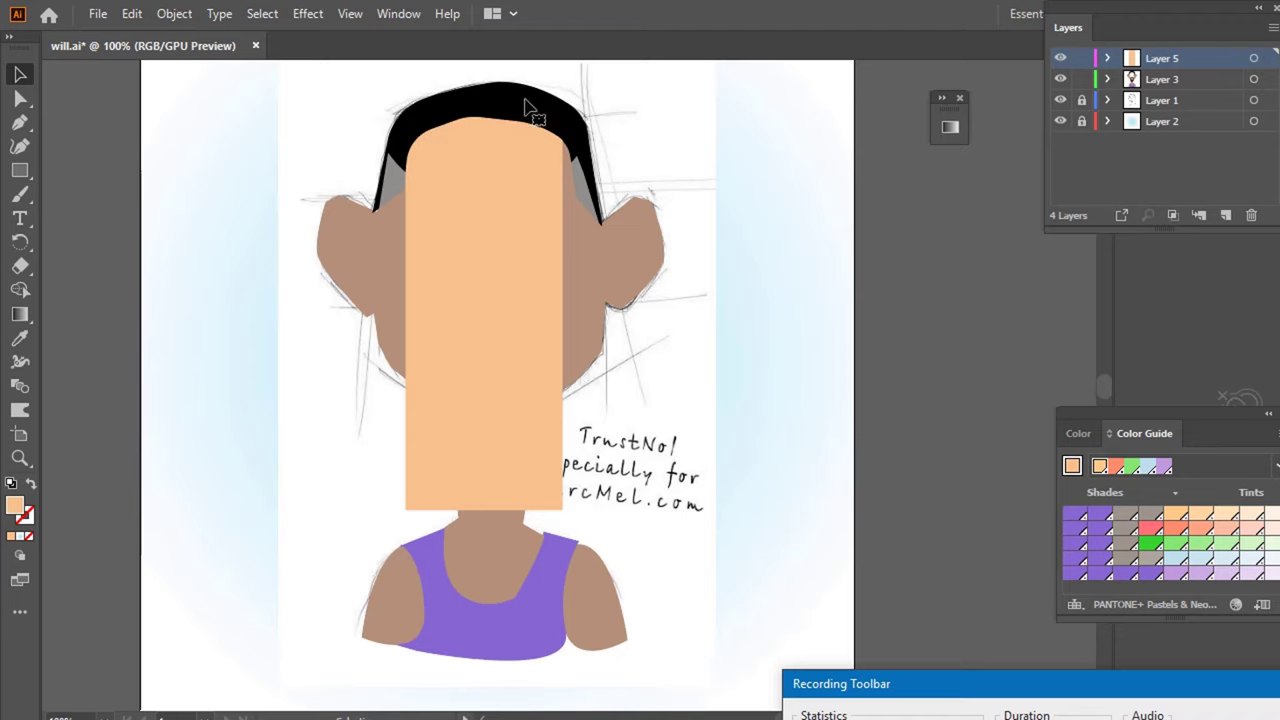
click(487, 470)
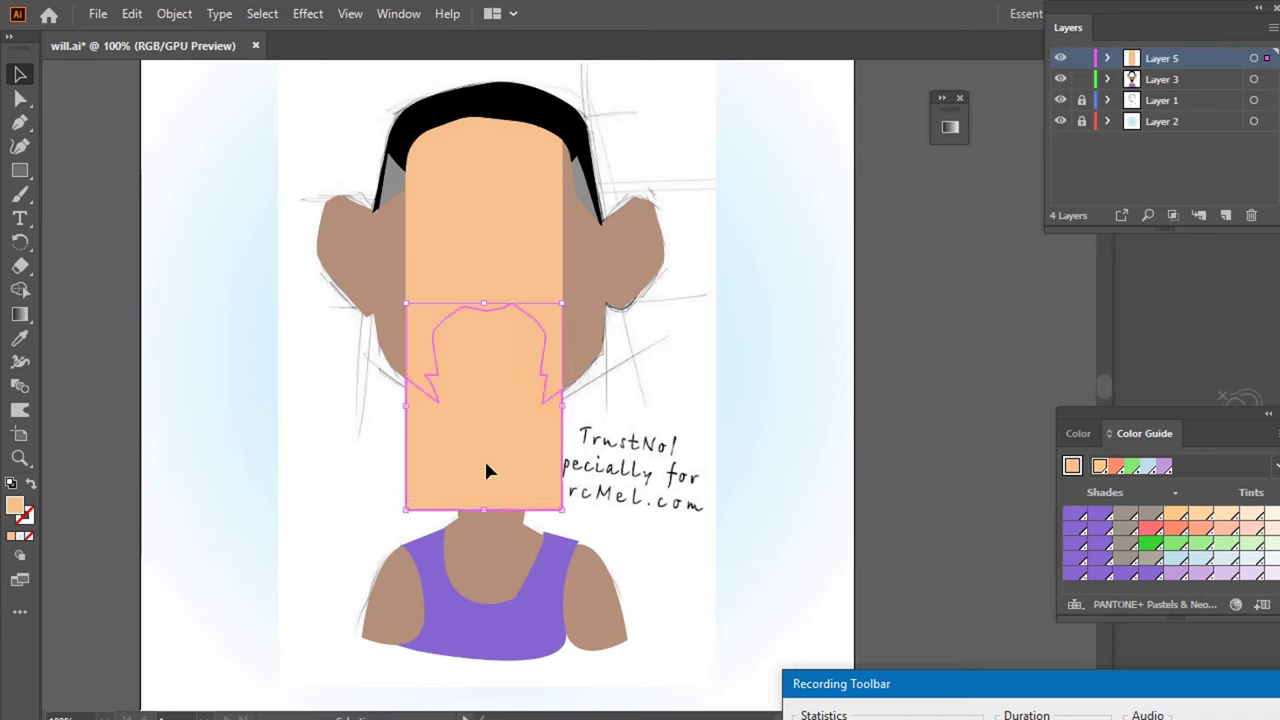
key(Delete)
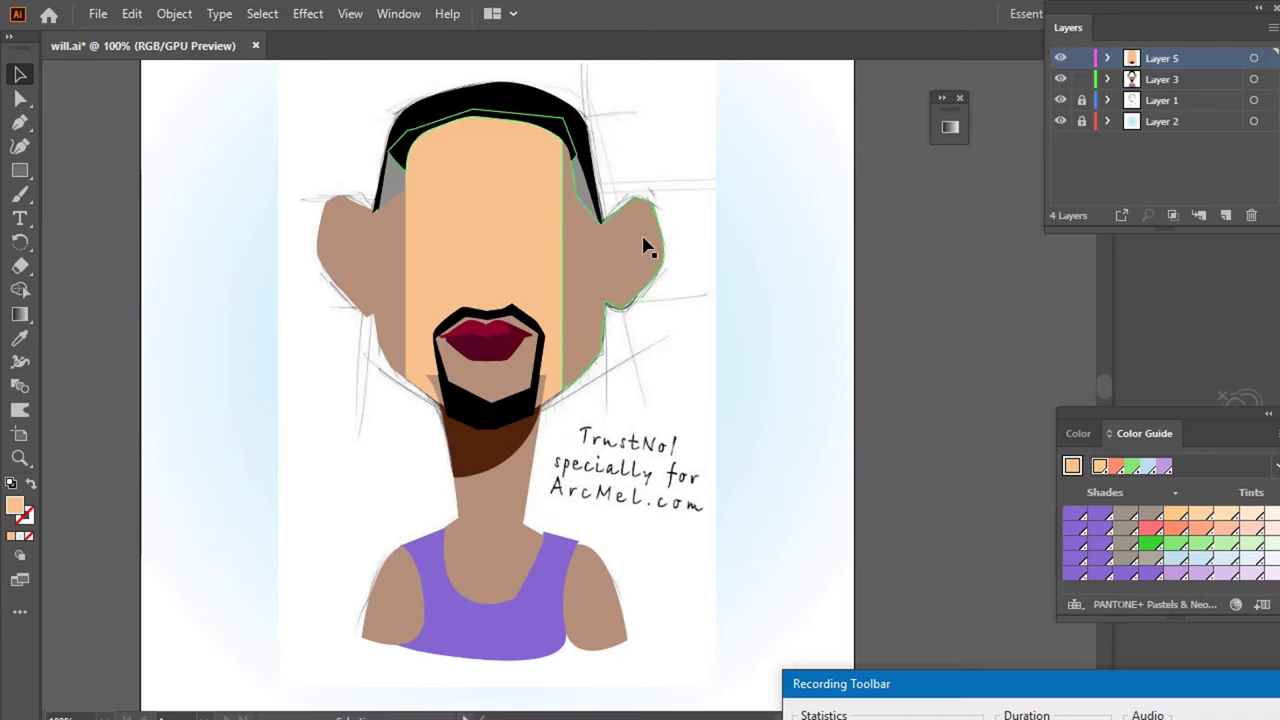
click(487, 256)
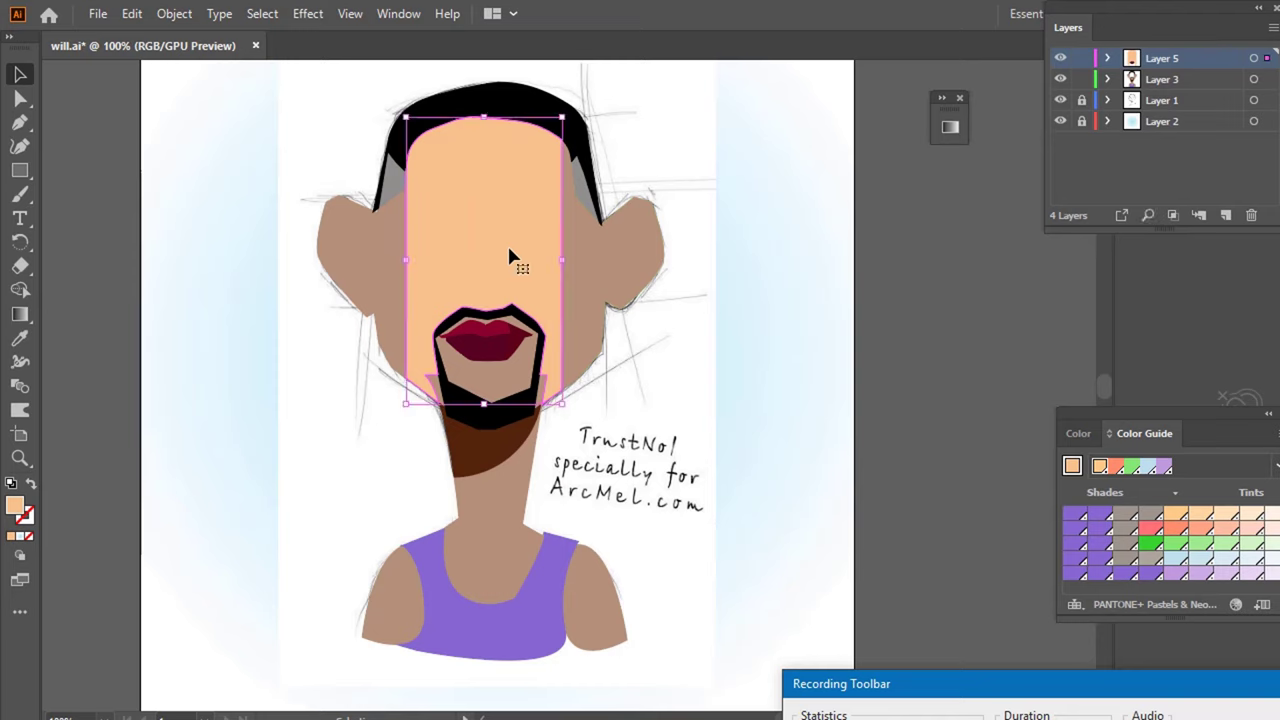
- Sample the ear's tan onto the face, lighten it to C6A493, and save the file
key(i)
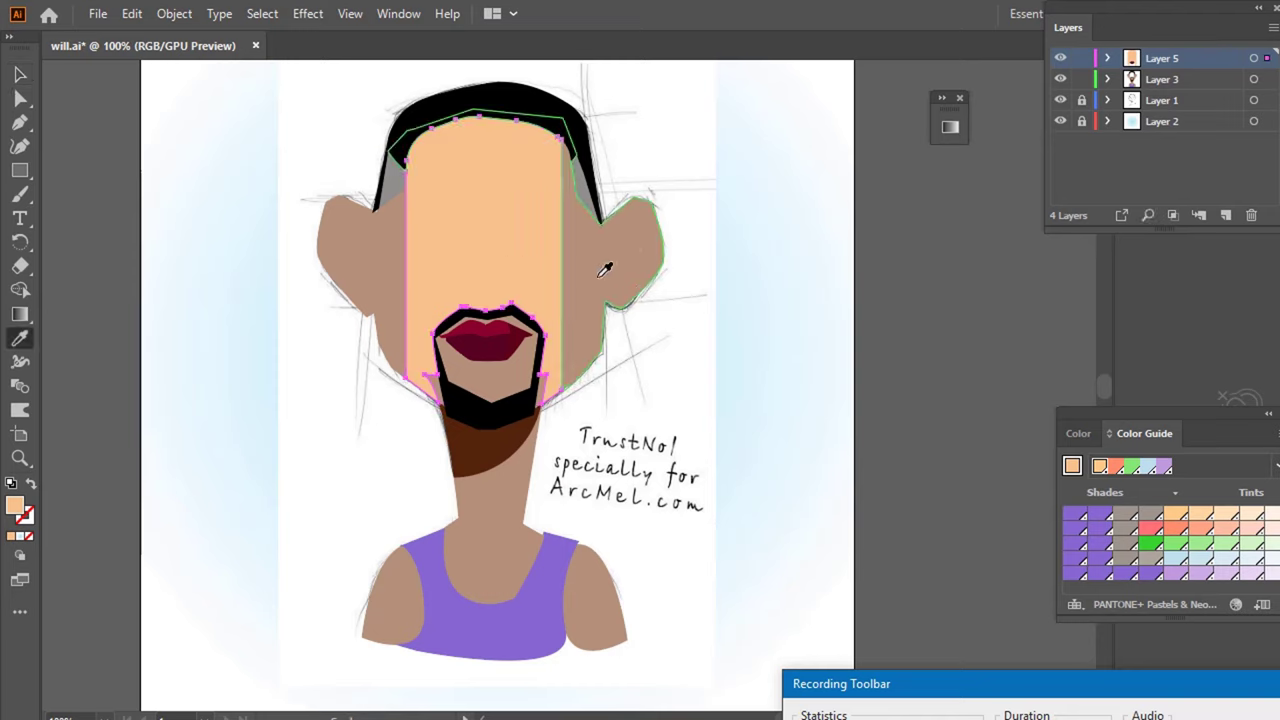
click(604, 275)
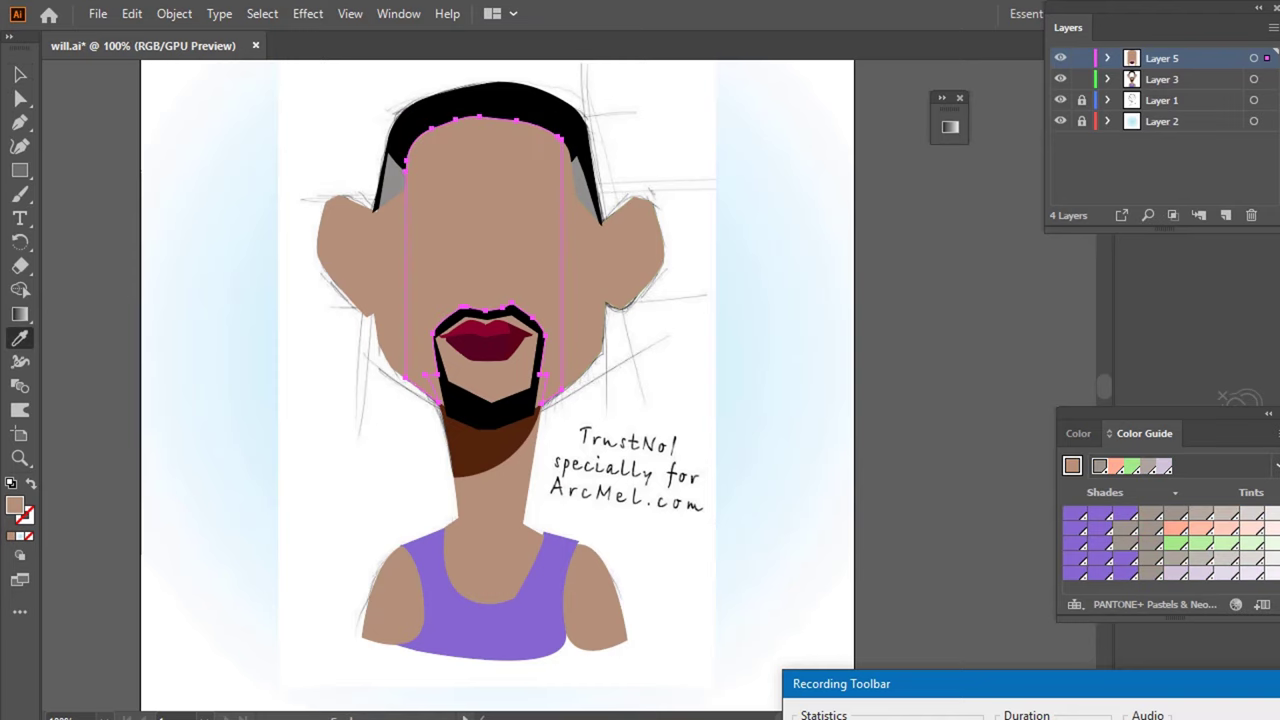
double_click(17, 510)
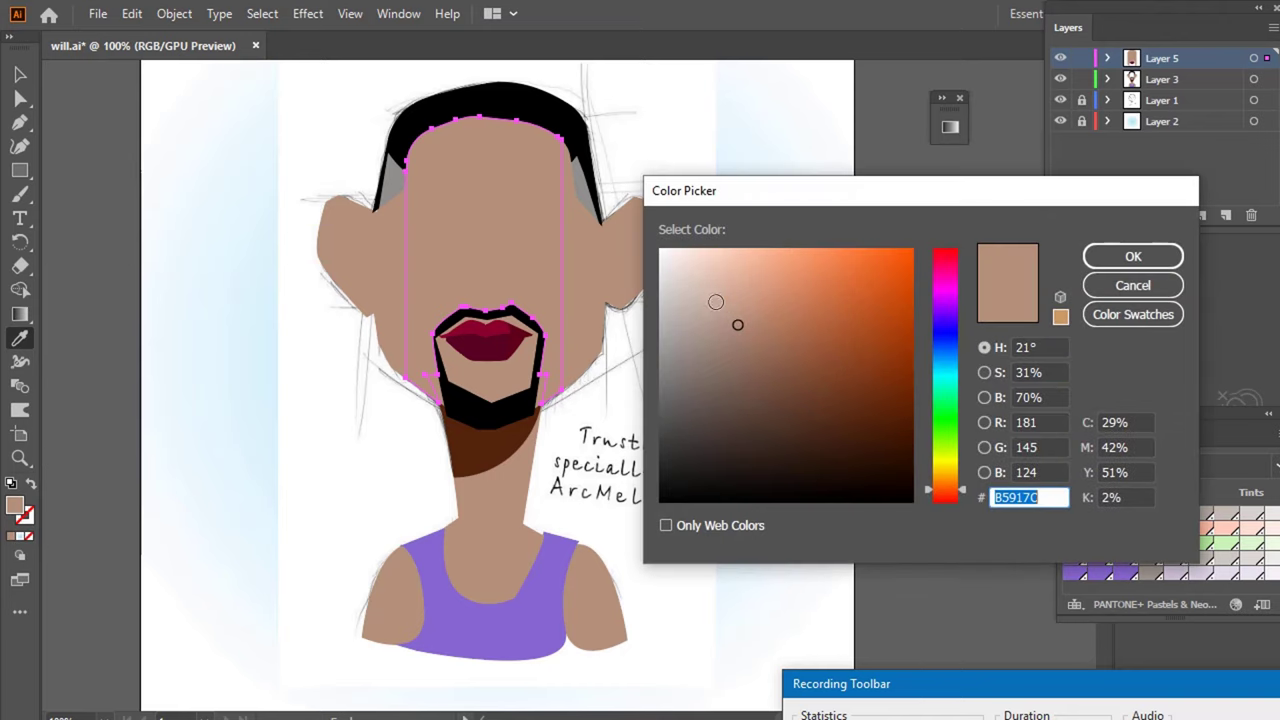
click(724, 304)
click(1130, 259)
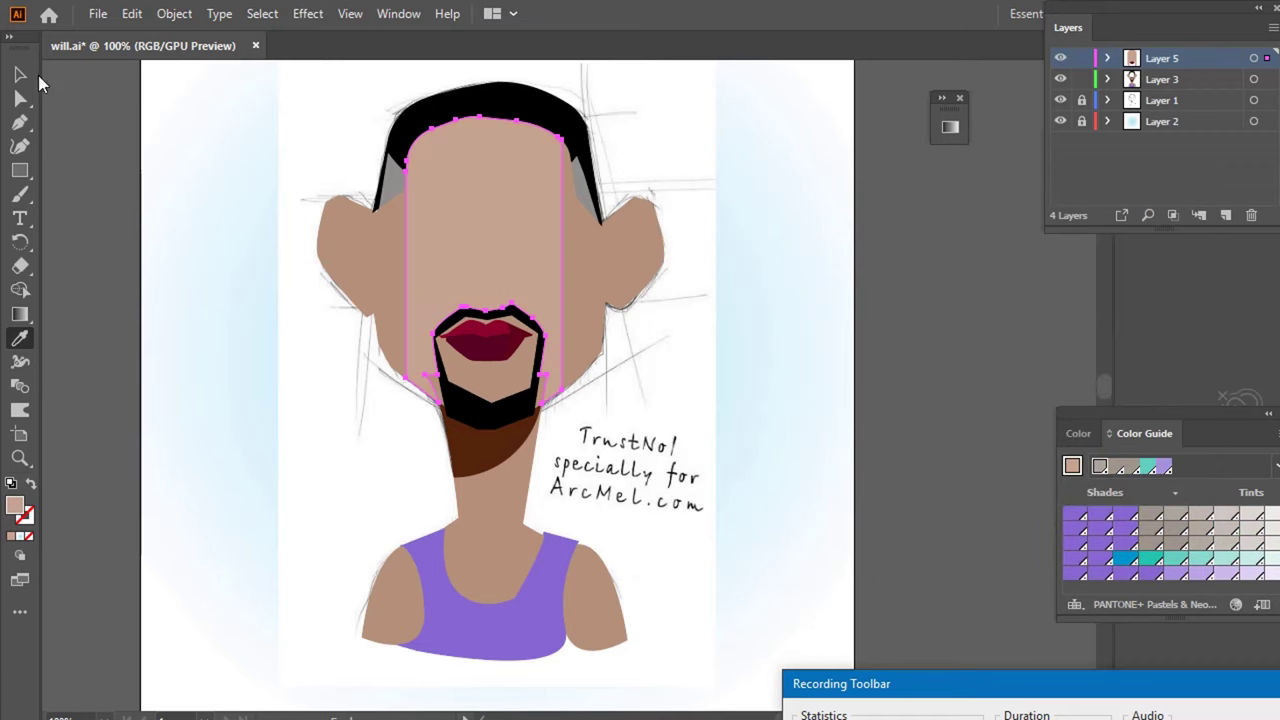
click(20, 75)
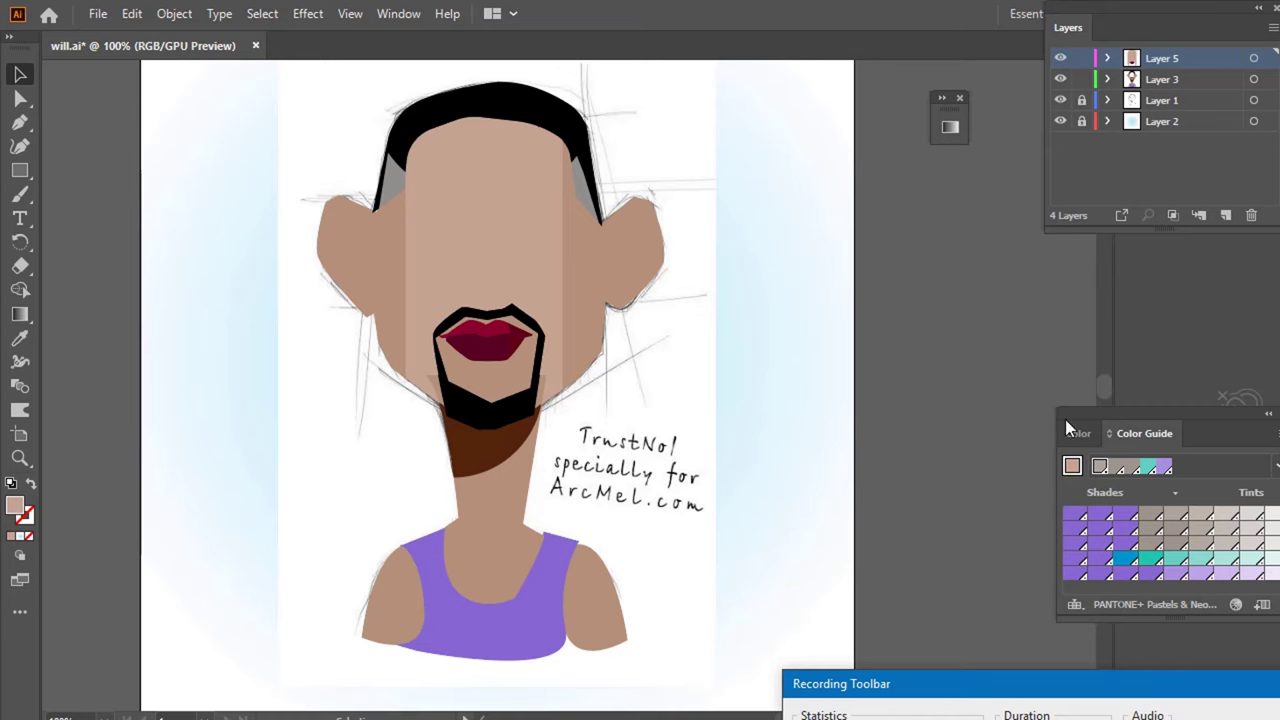
key(ctrl+s)
- Lock Layers 1 and 3, hide Layers 5 and 3, and add a new Layer 6 on top
click(1081, 100)
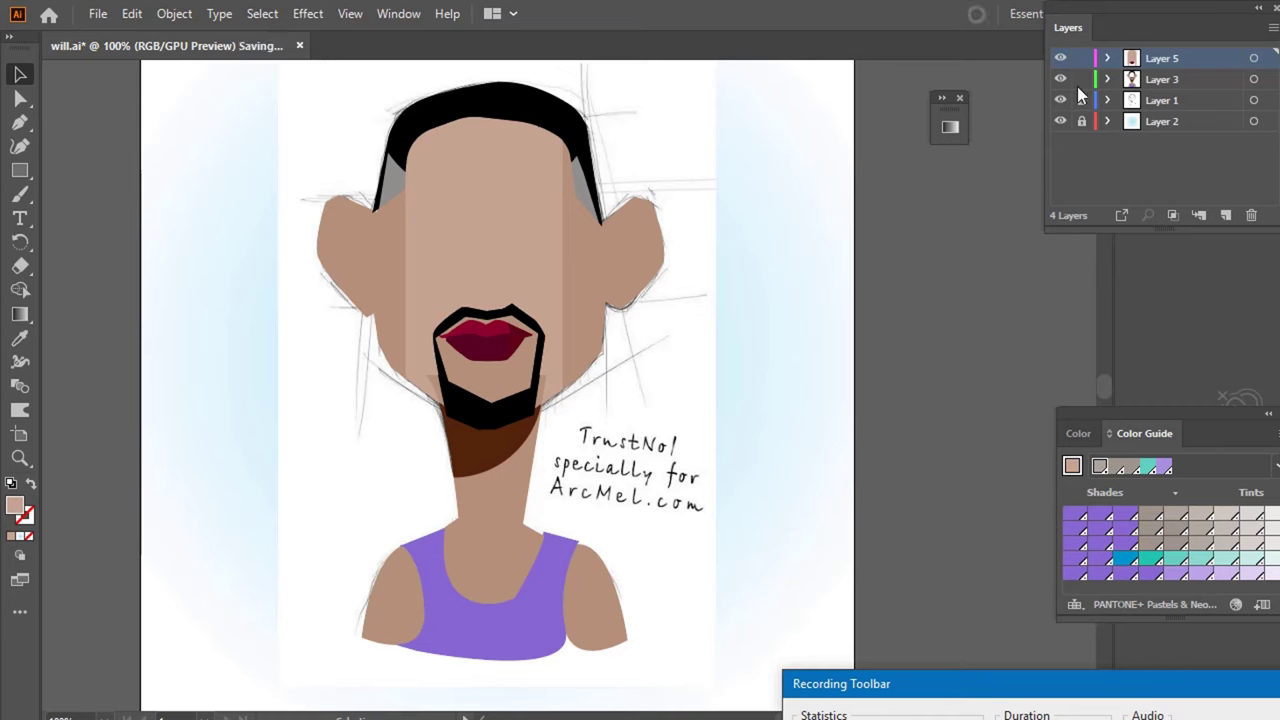
click(1081, 100)
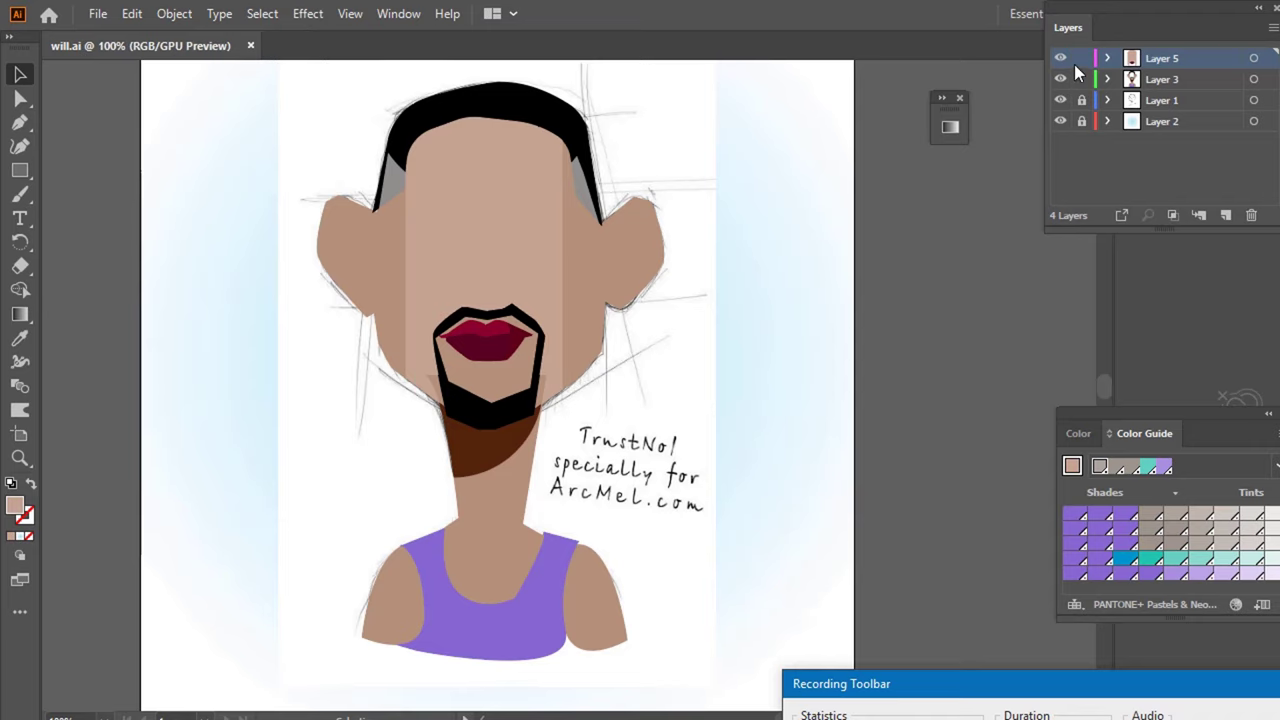
click(1061, 60)
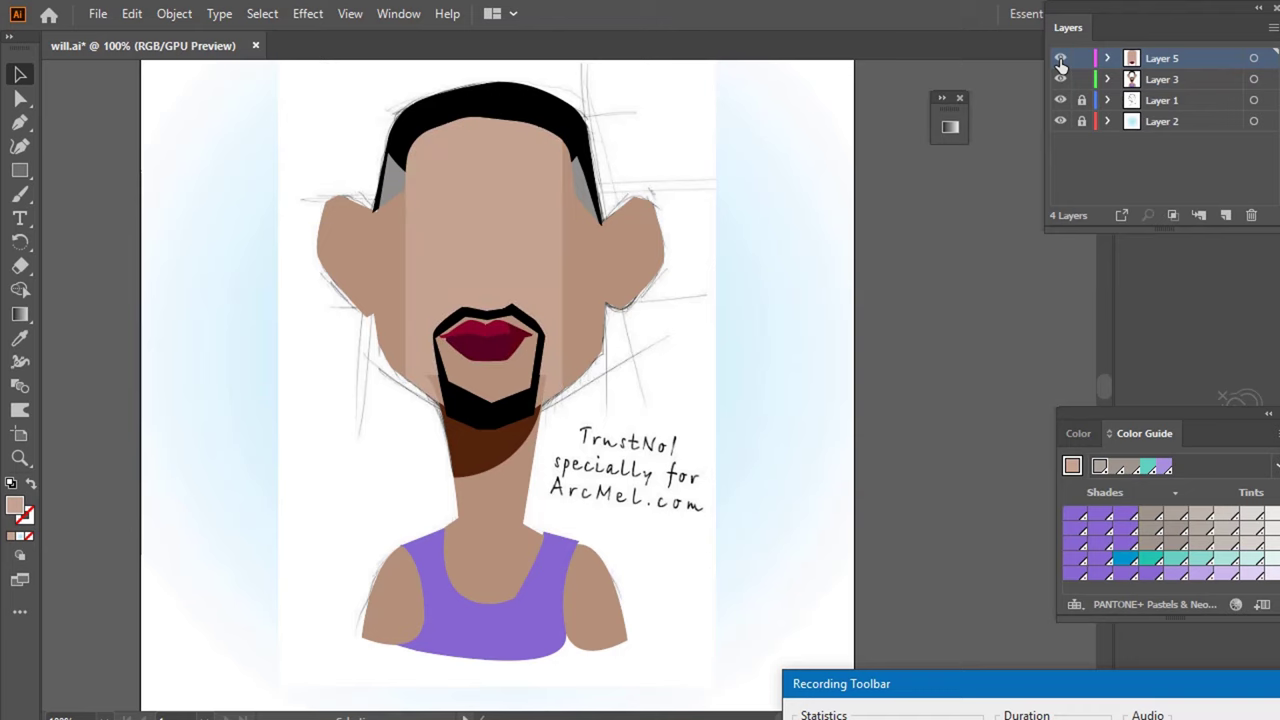
click(1061, 60)
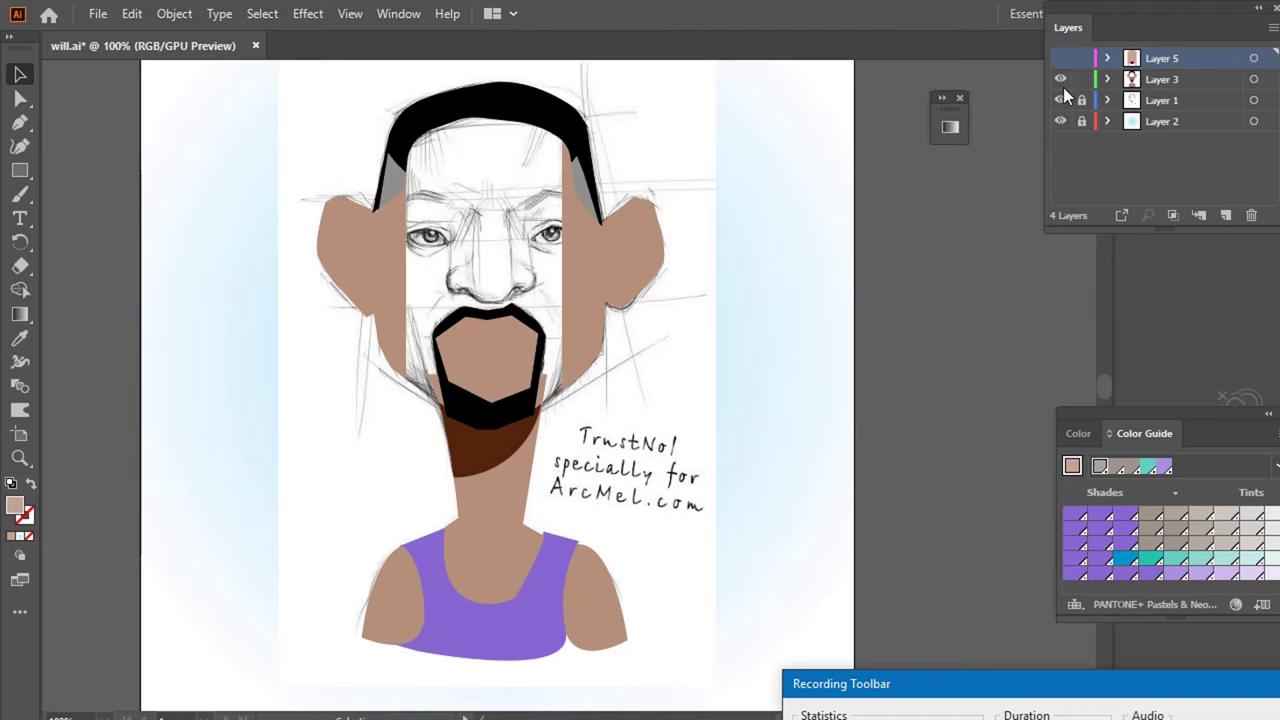
click(1061, 80)
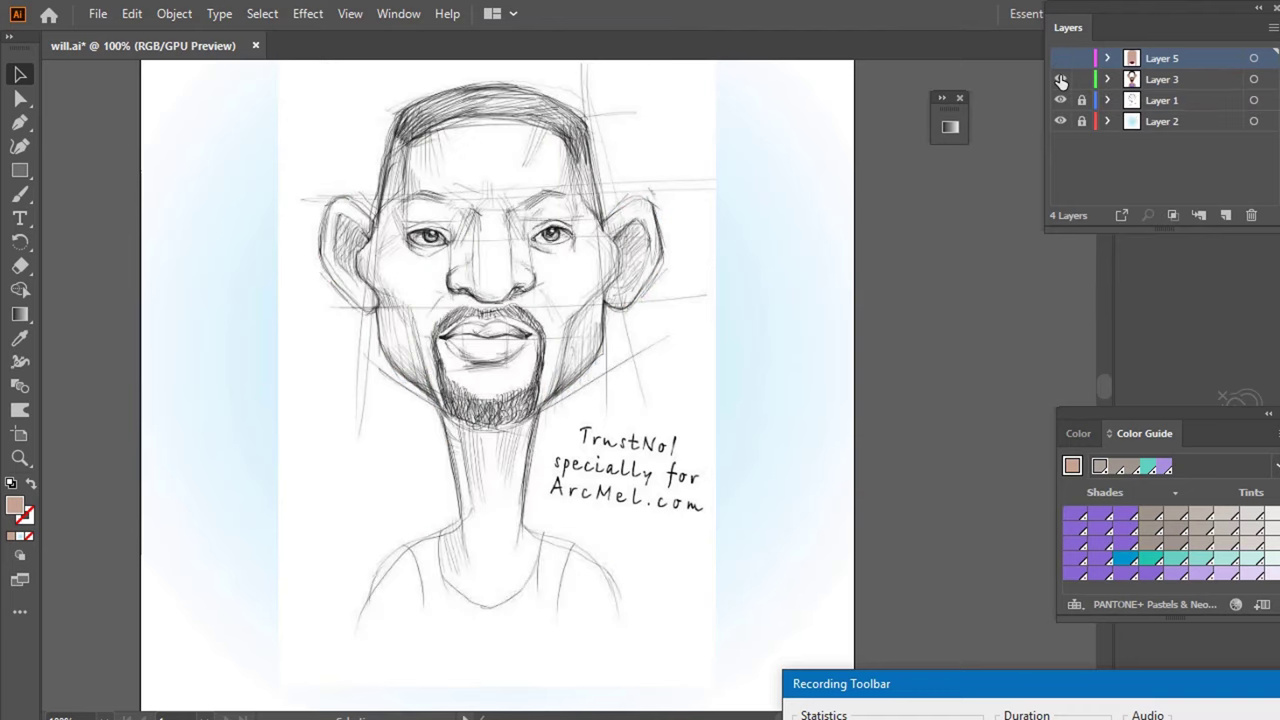
click(1061, 80)
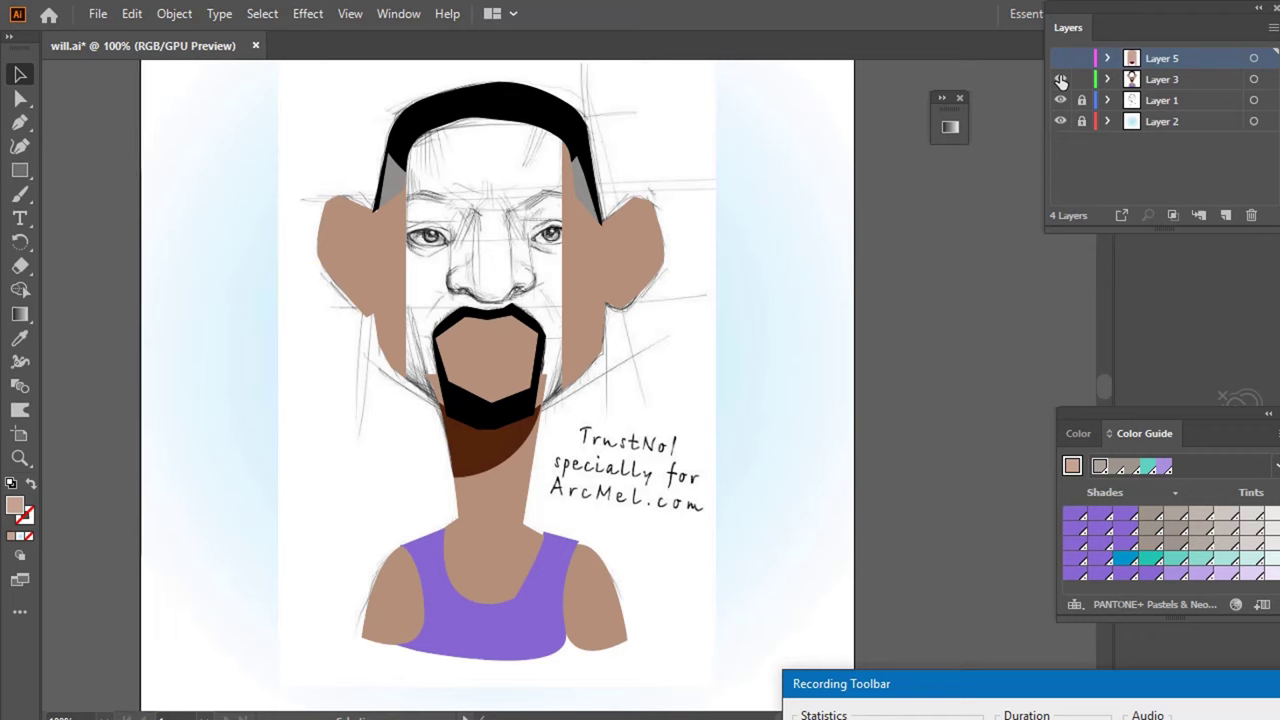
click(1061, 80)
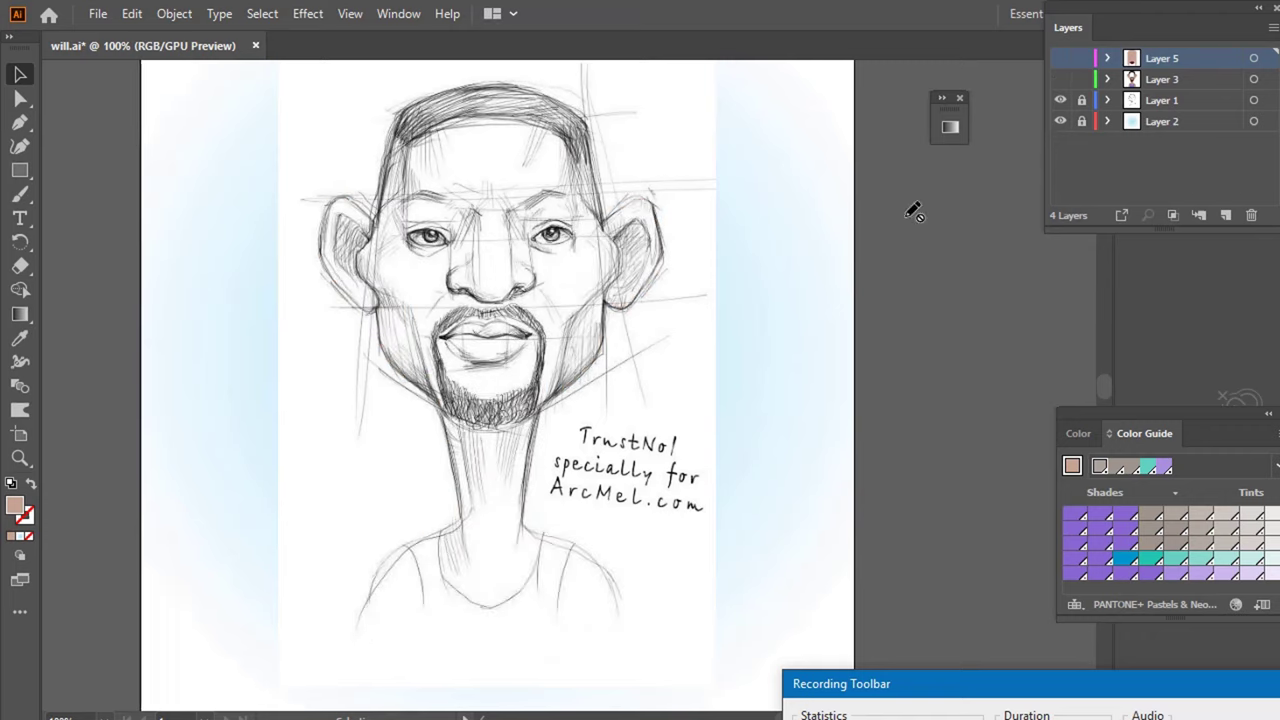
click(1229, 214)
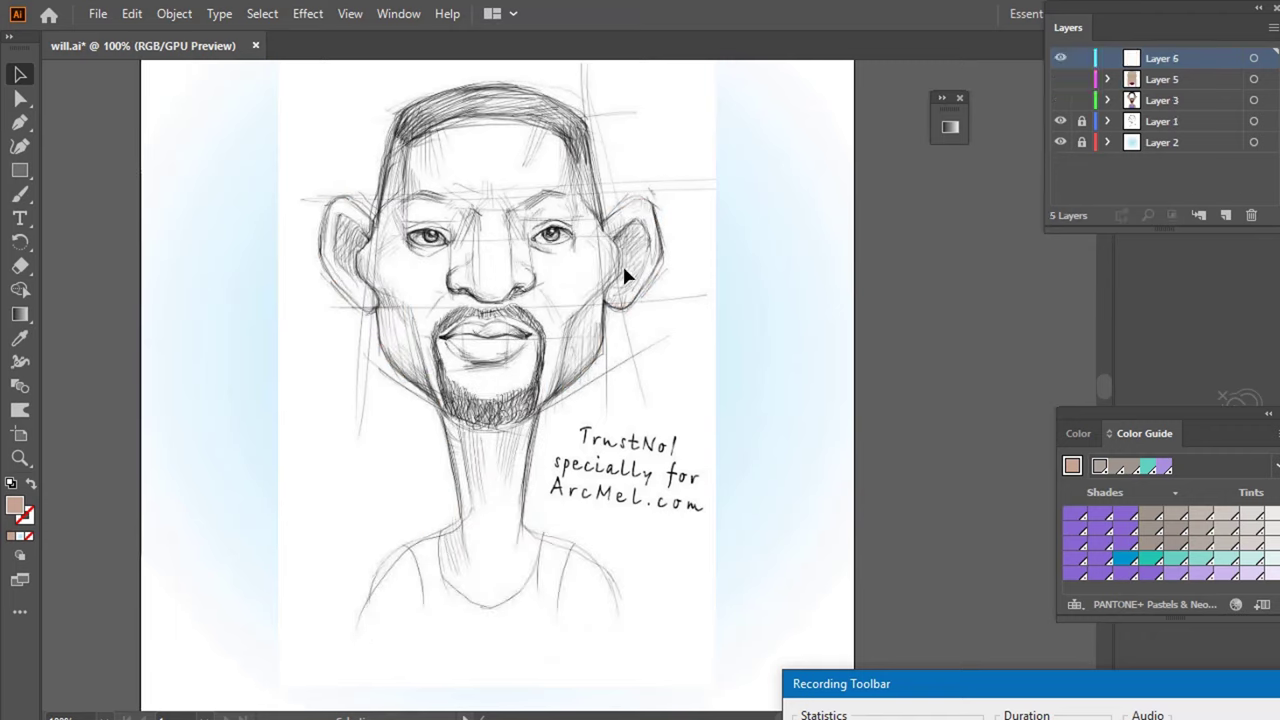
- Draw a closed Pen path around the eyebrow above the right-hand eye
scroll(537, 270, up, 4)
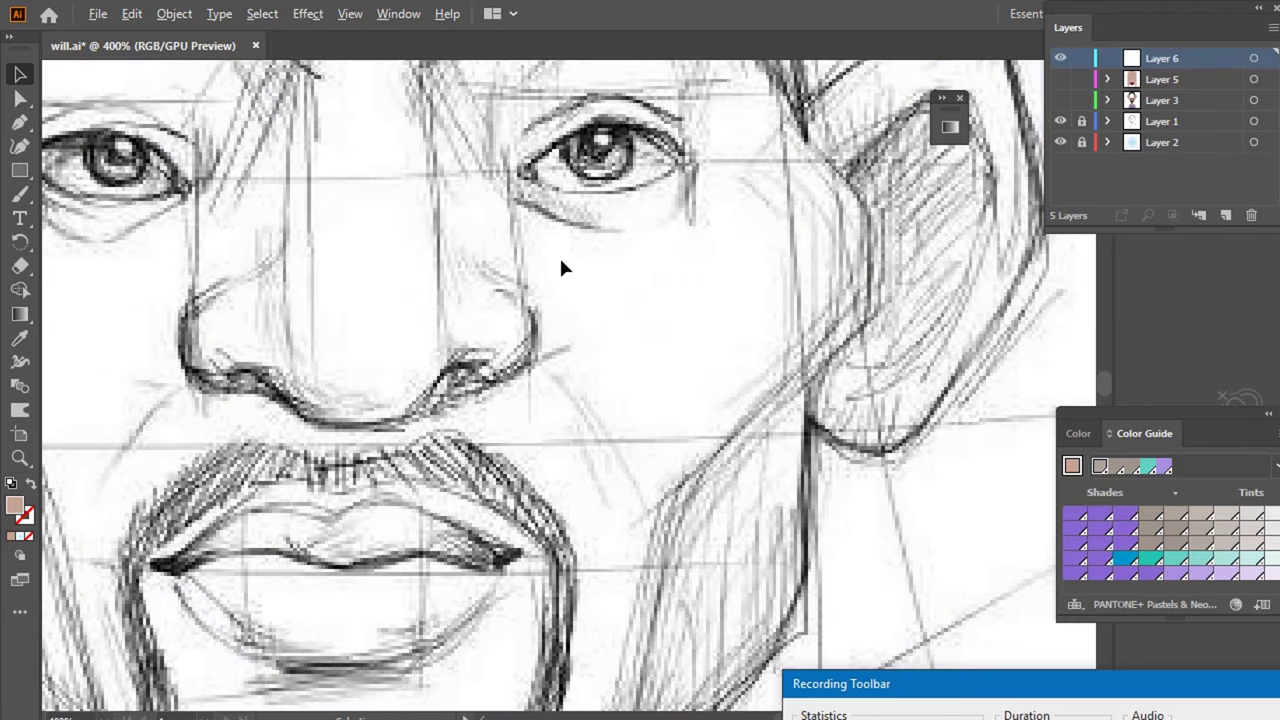
scroll(568, 252, up, 2)
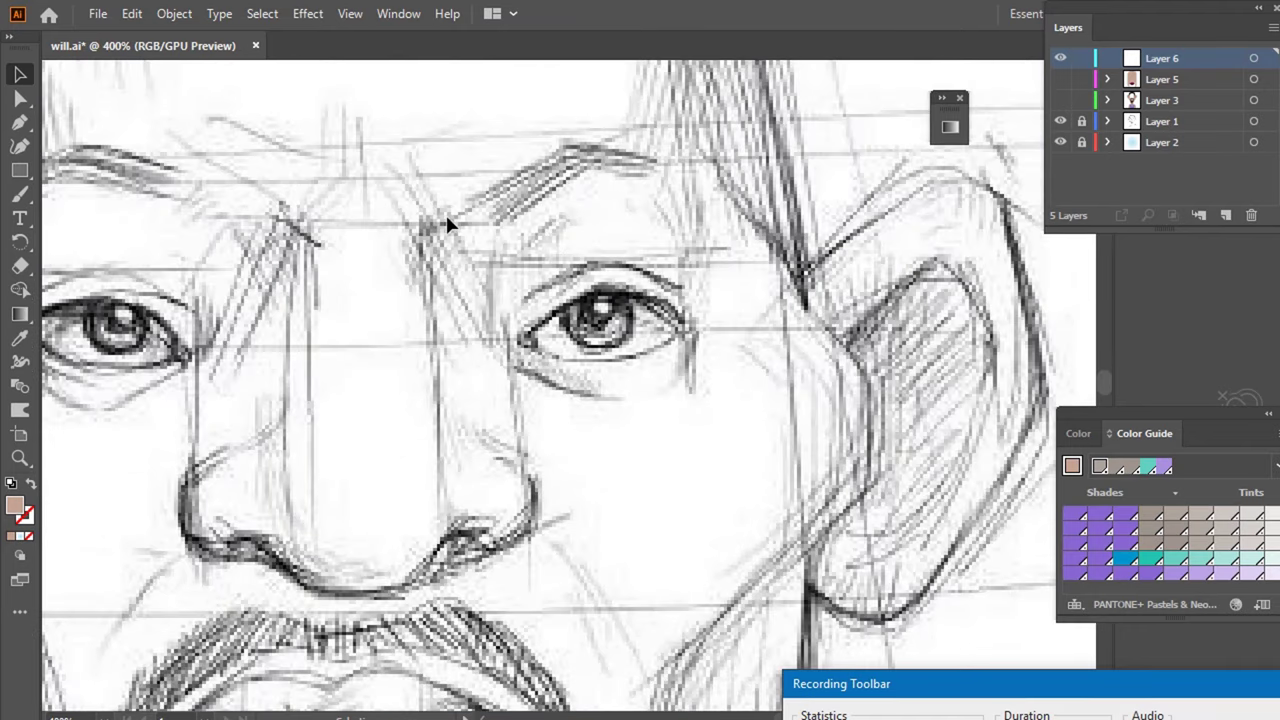
key(p)
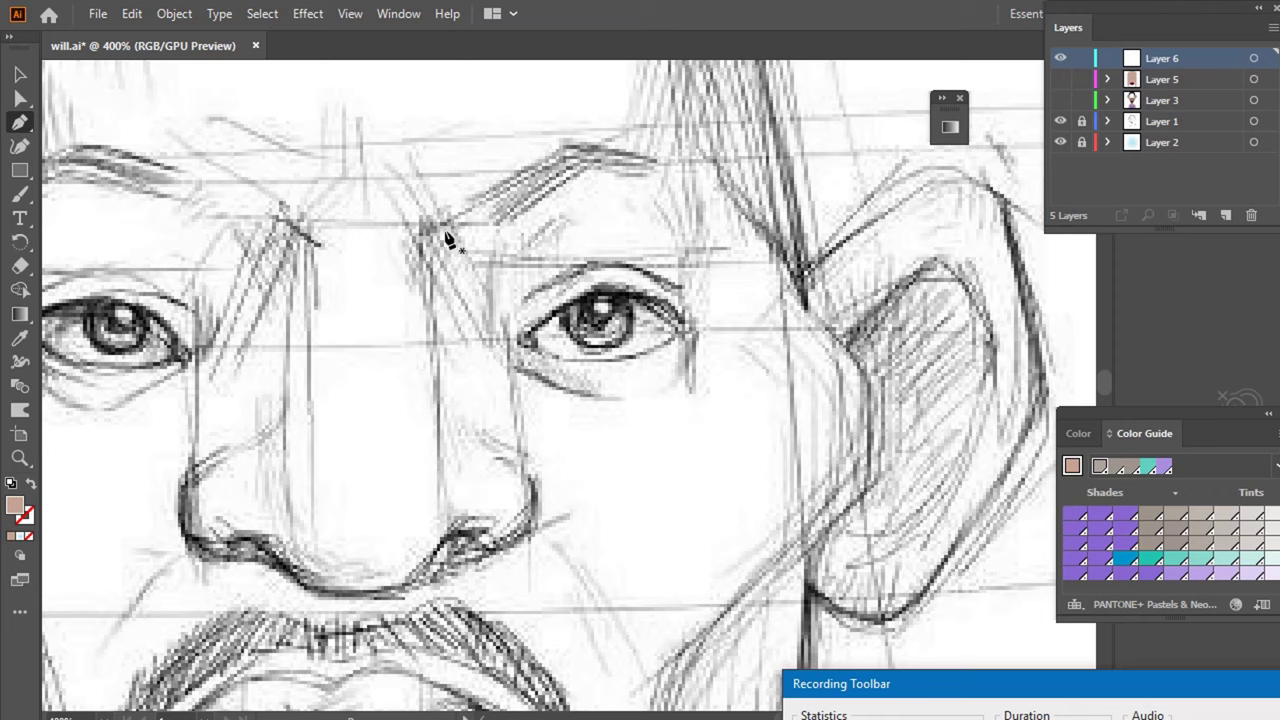
click(440, 230)
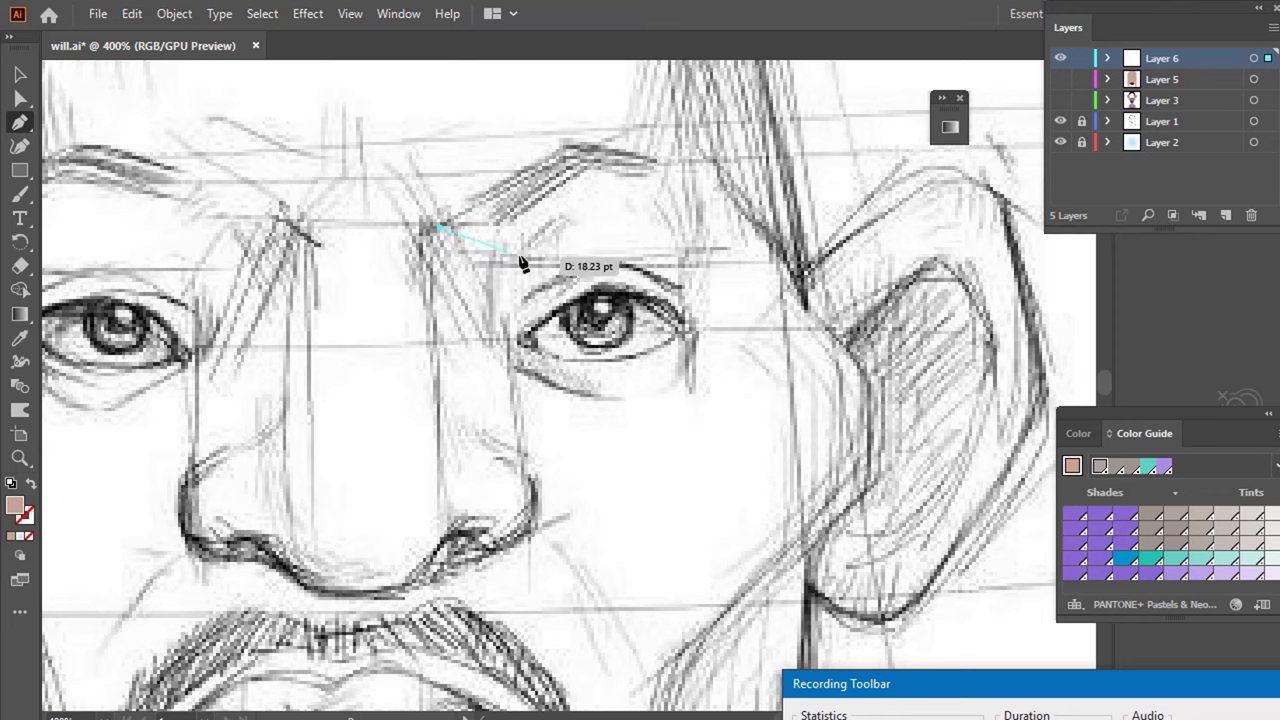
click(493, 328)
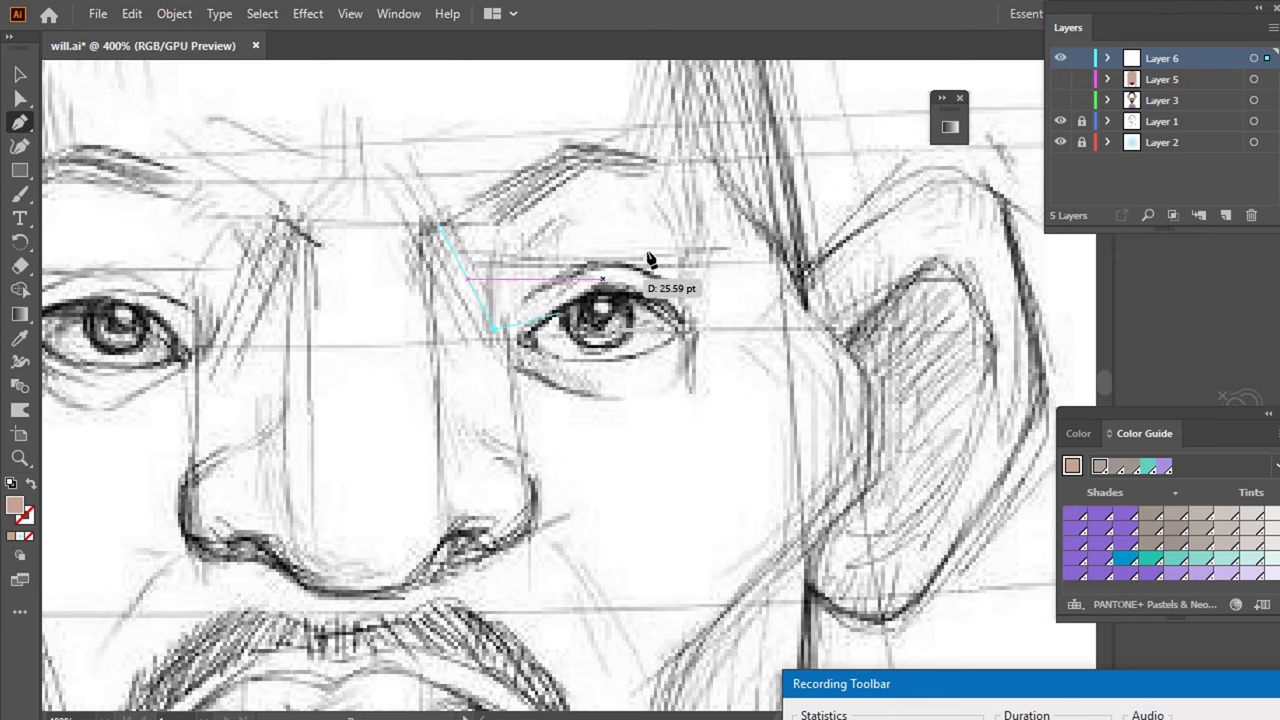
click(597, 263)
drag(597, 263, 641, 270)
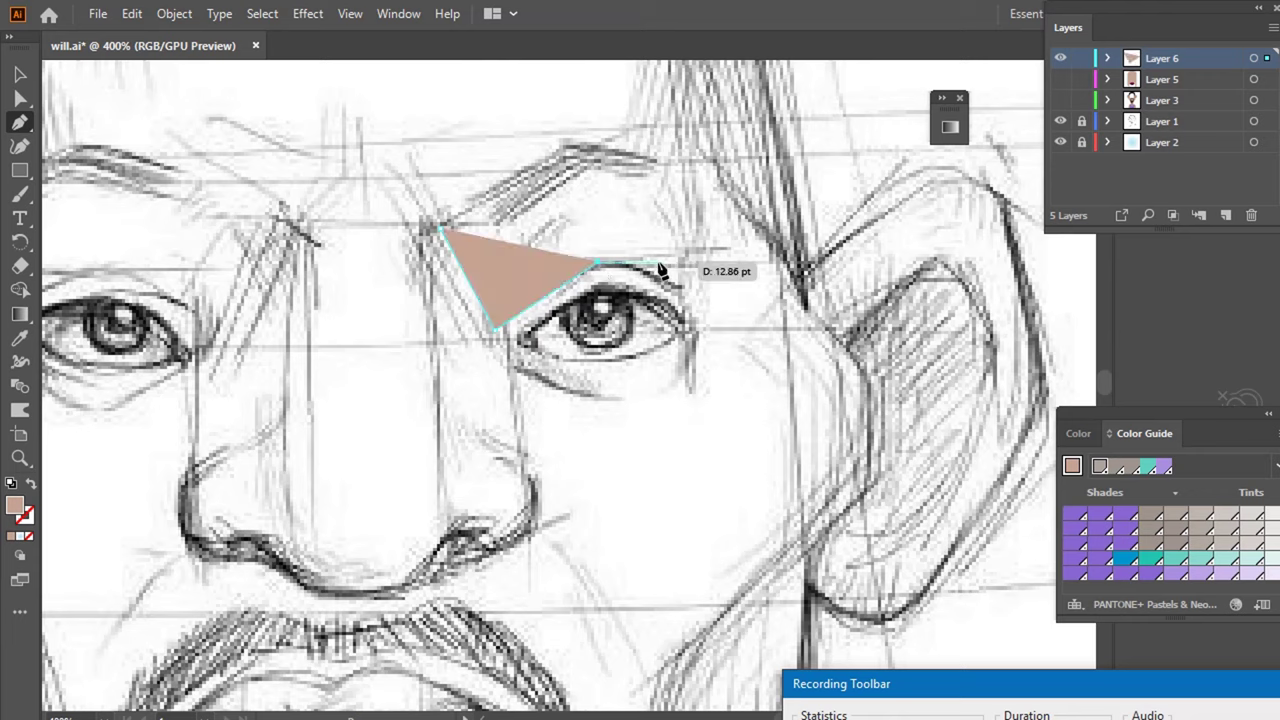
drag(706, 289, 714, 318)
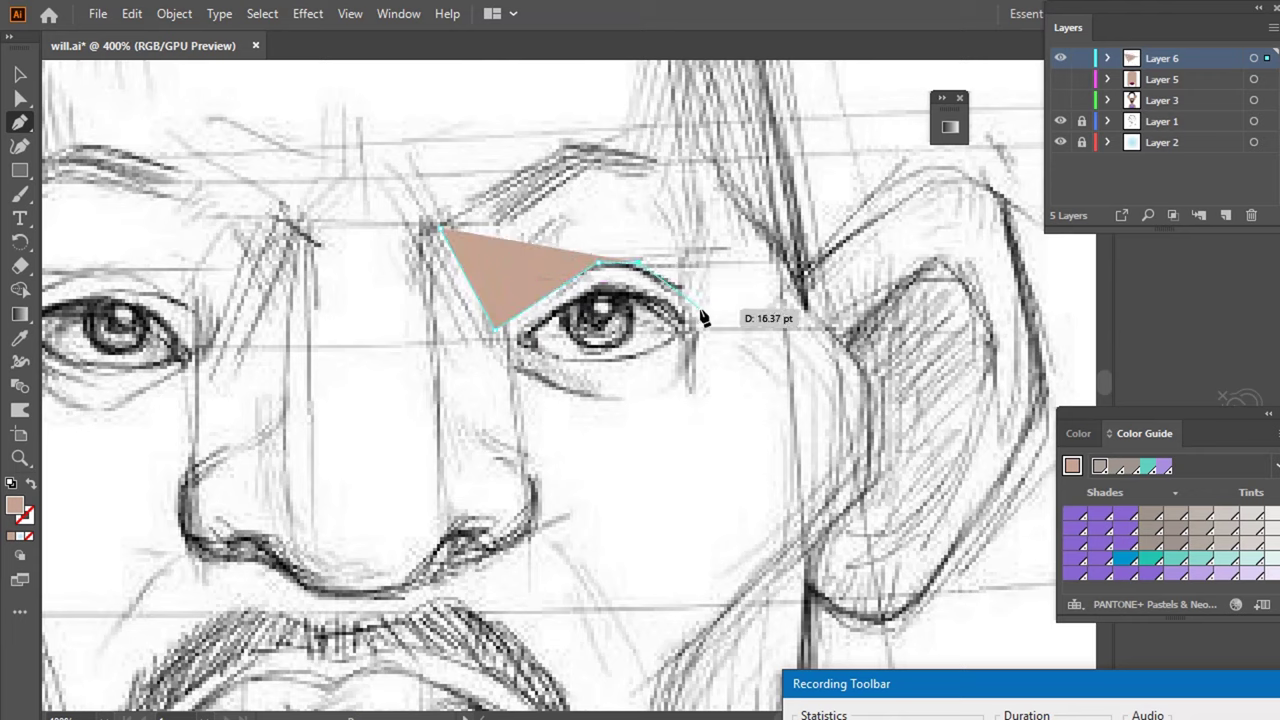
click(700, 309)
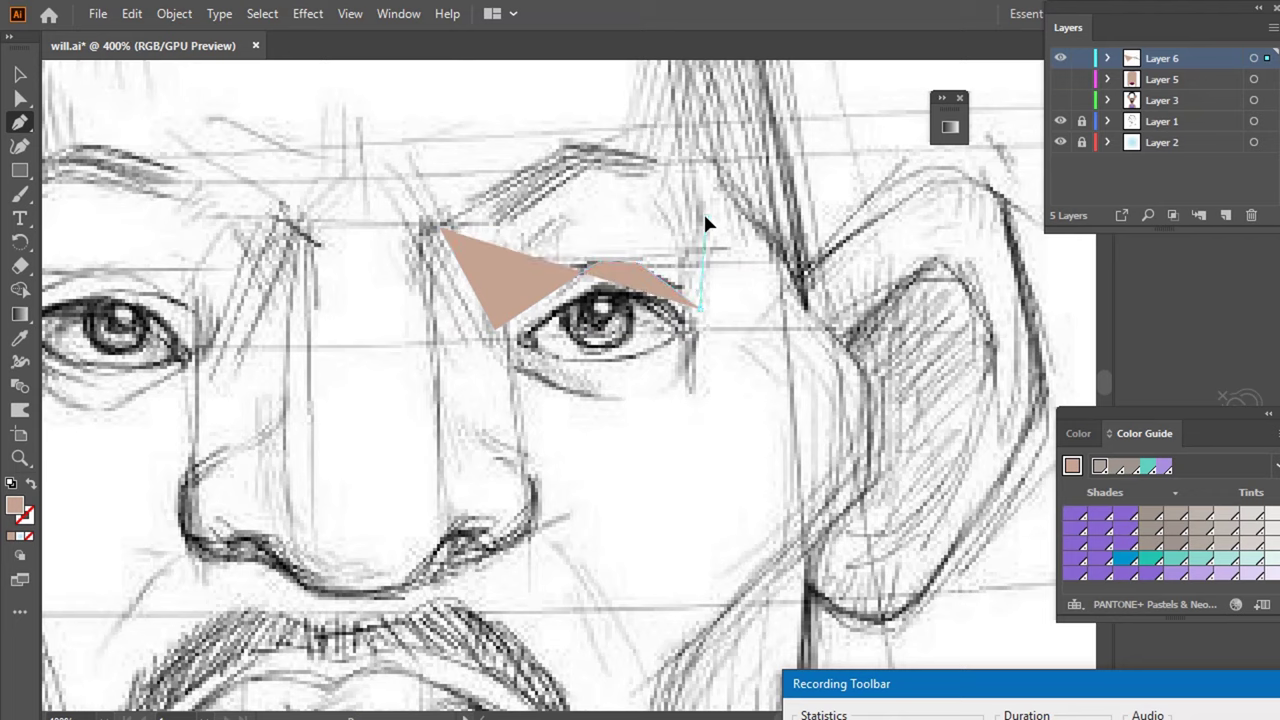
click(705, 213)
click(665, 158)
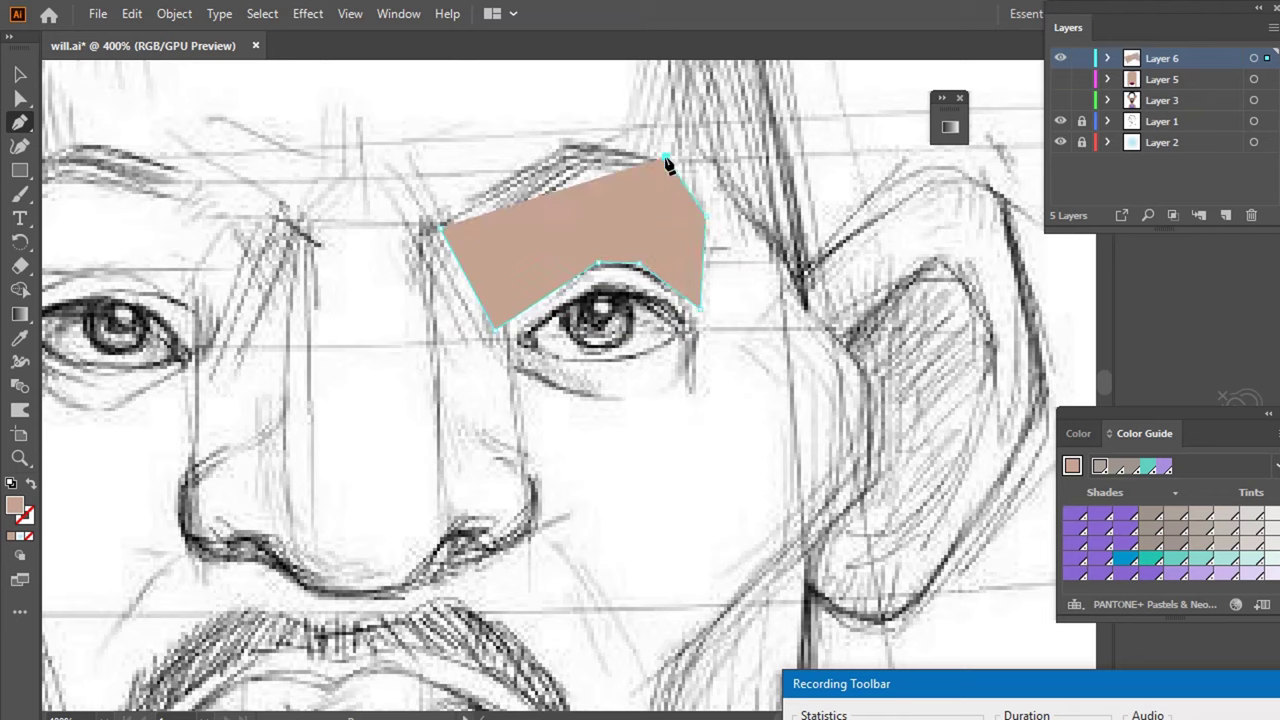
click(574, 140)
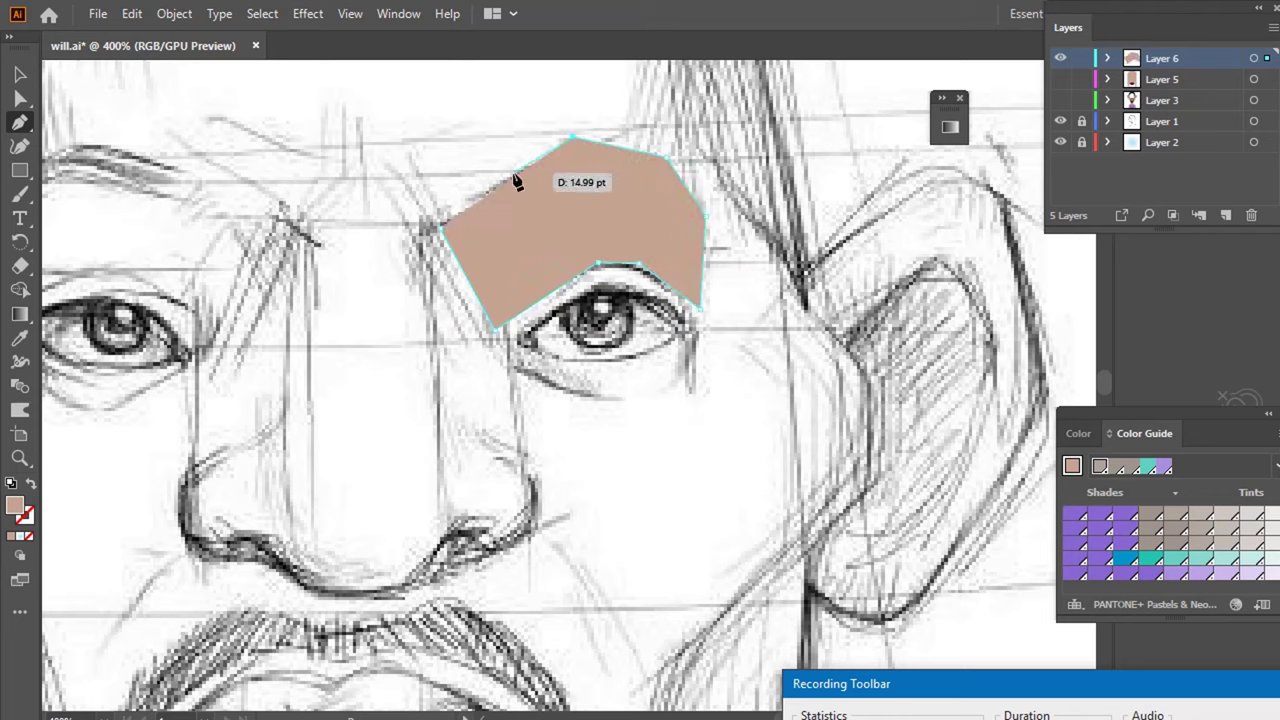
click(440, 229)
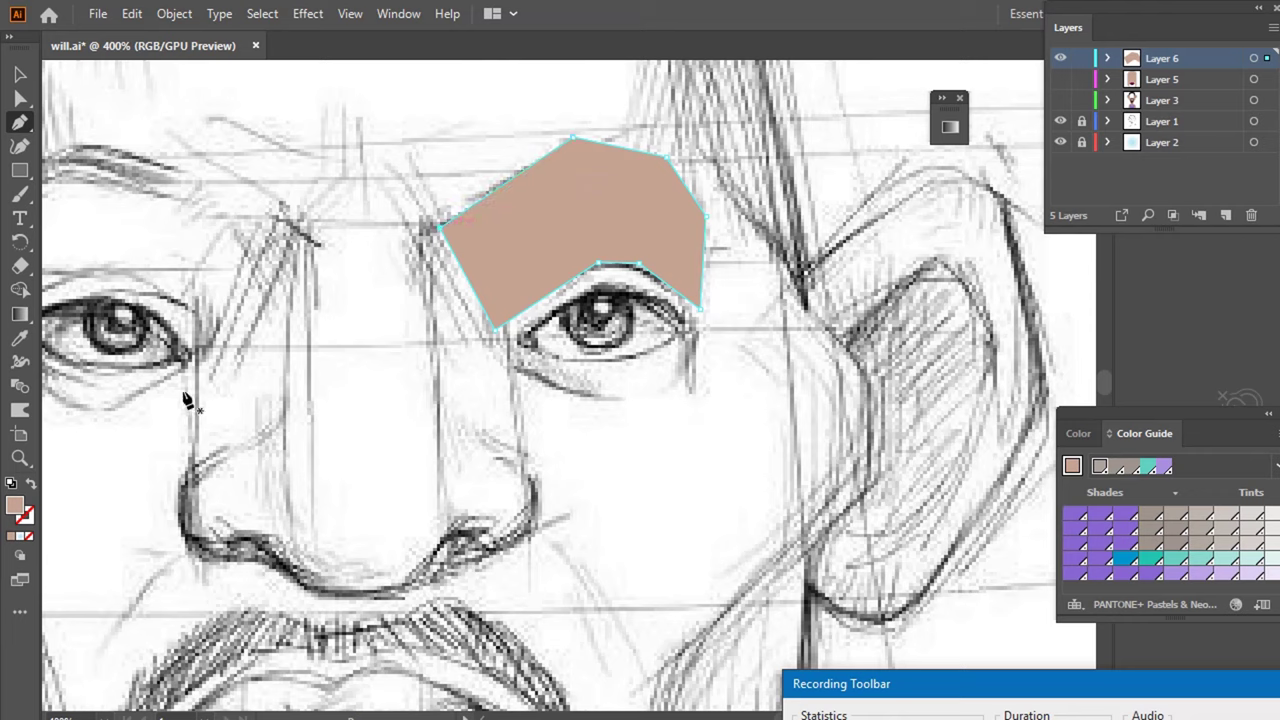
- Fill the eyebrow shape dark brown 845E4D
double_click(15, 508)
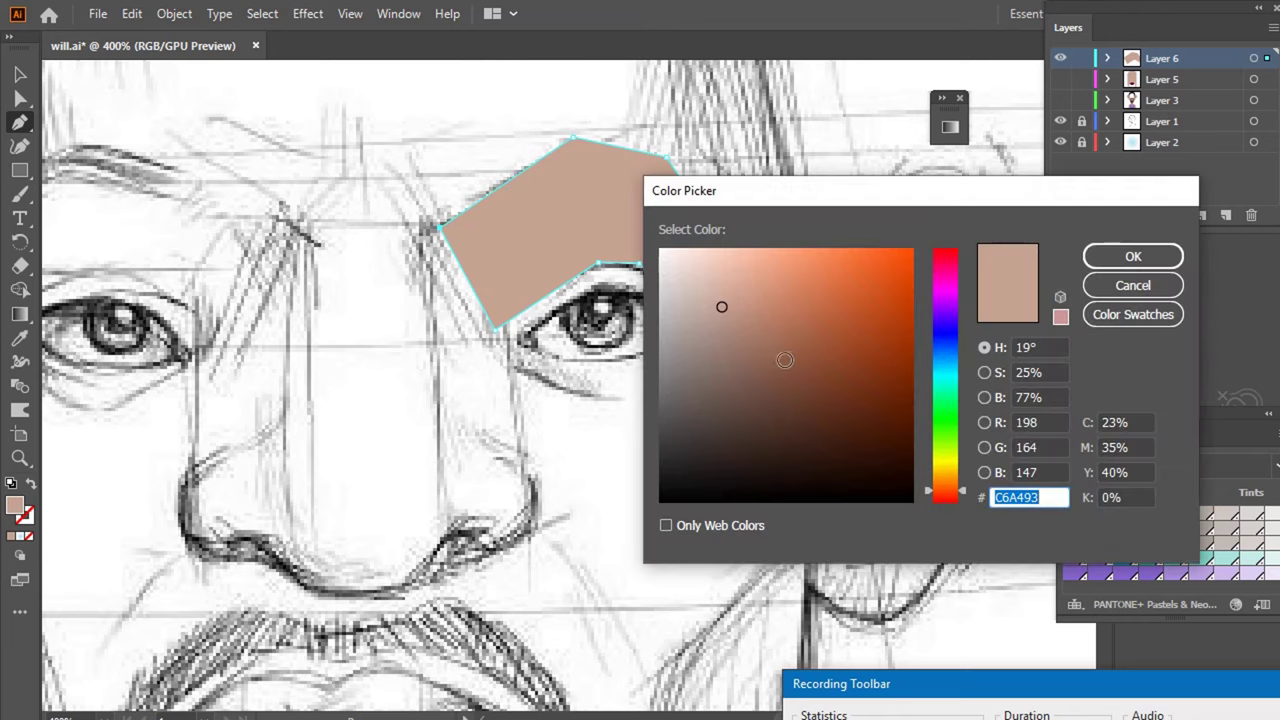
mouse_move(765, 357)
mouse_down()
mouse_move(748, 354)
mouse_move(760, 346)
mouse_move(765, 371)
mouse_up()
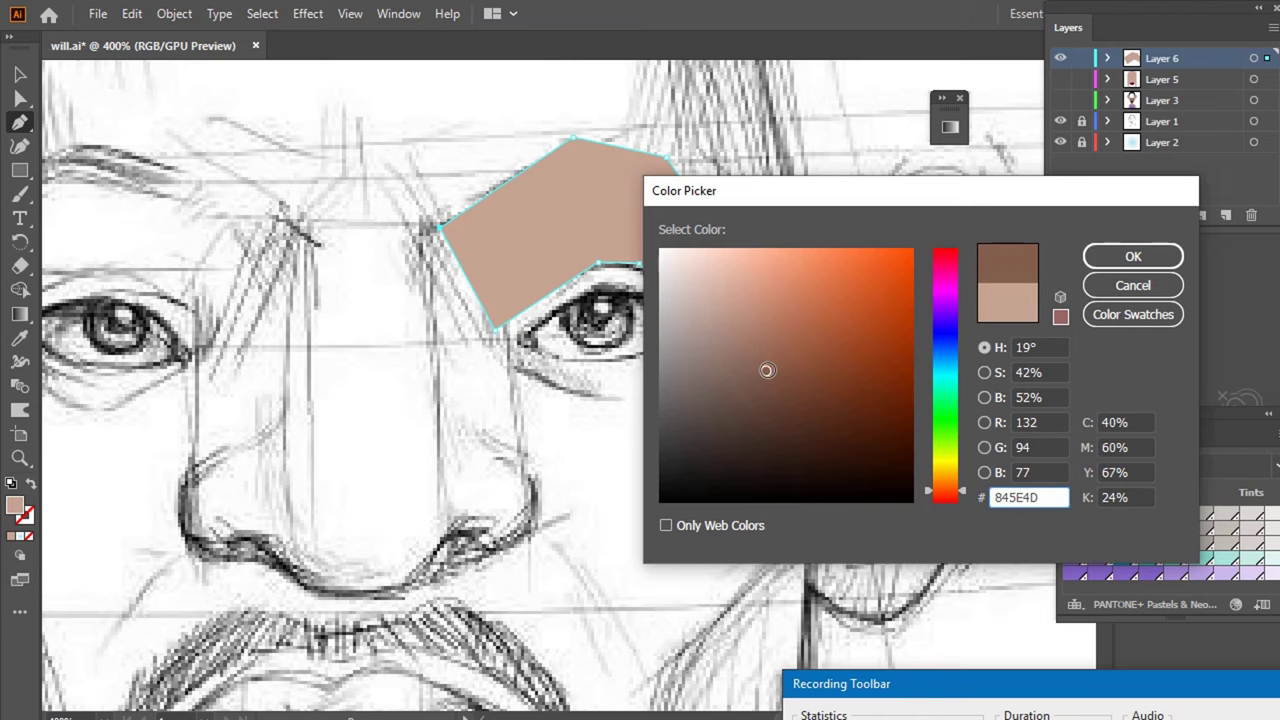
click(1131, 258)
scroll(591, 277, down, 3)
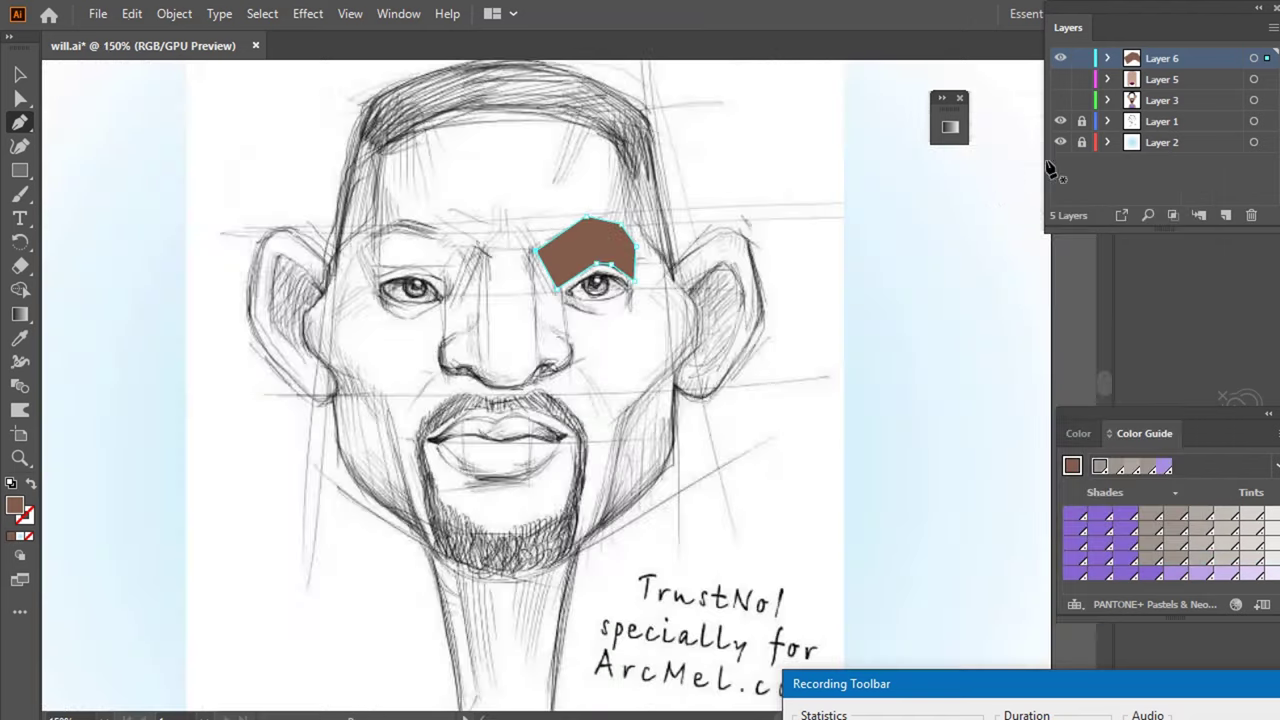
- Deselect the brow and turn off Layer 5 (skin, lips) and Layer 3 (hair) to reveal the sketch
click(1062, 80)
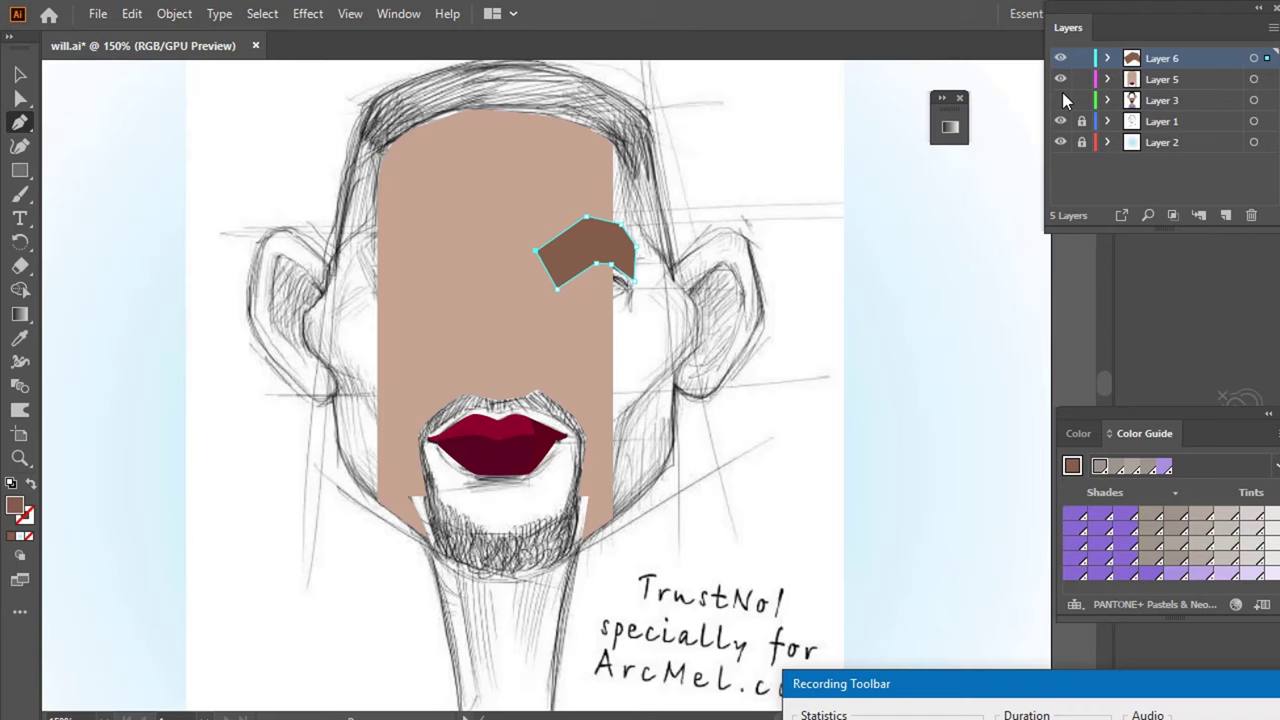
click(1060, 100)
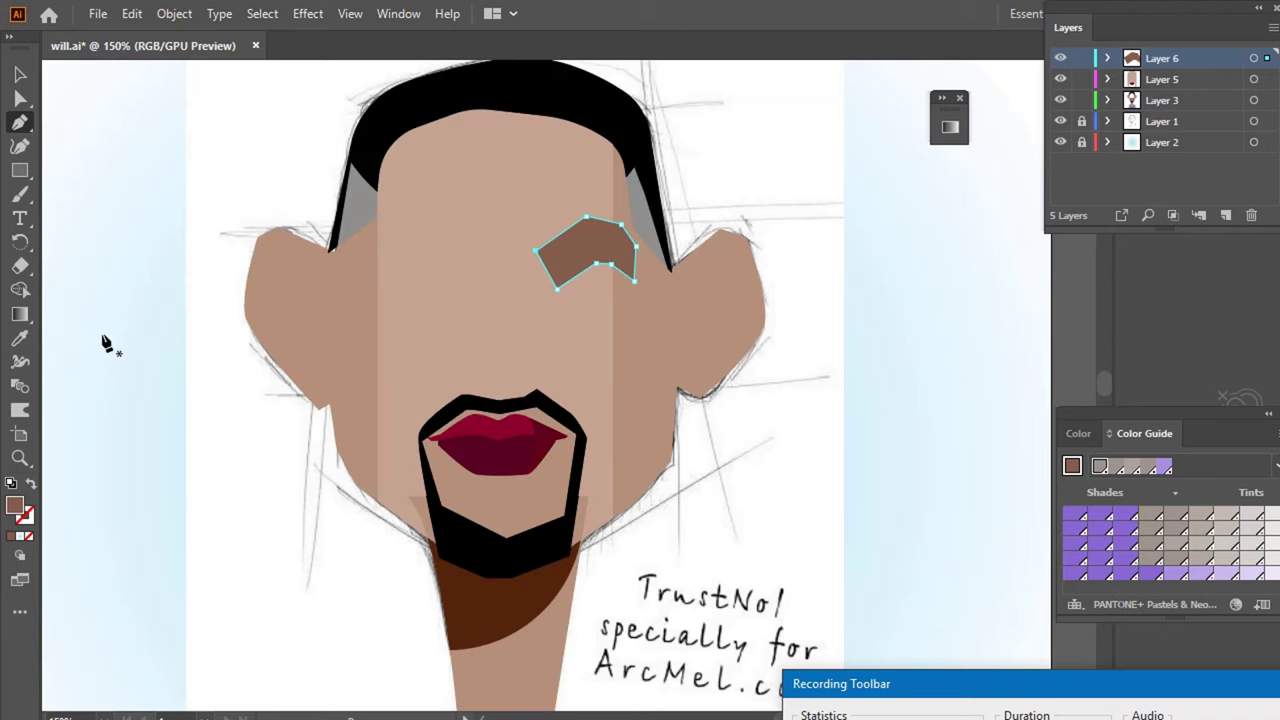
click(21, 75)
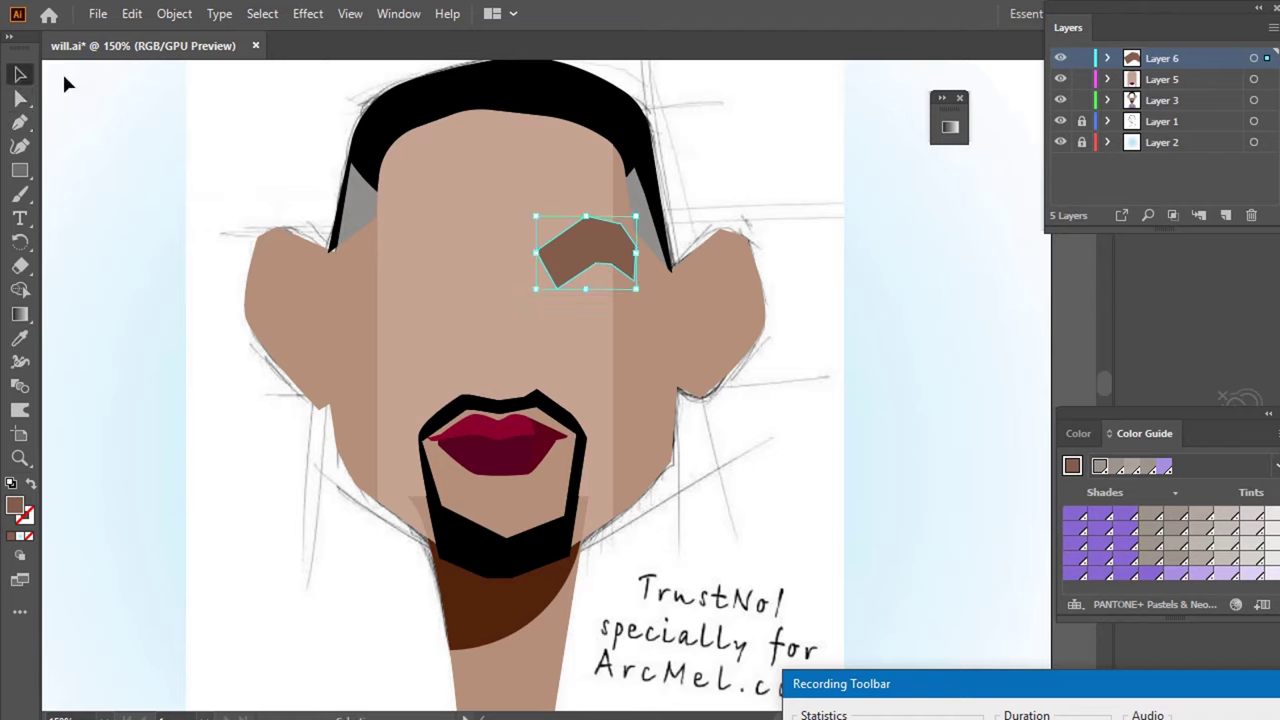
click(64, 84)
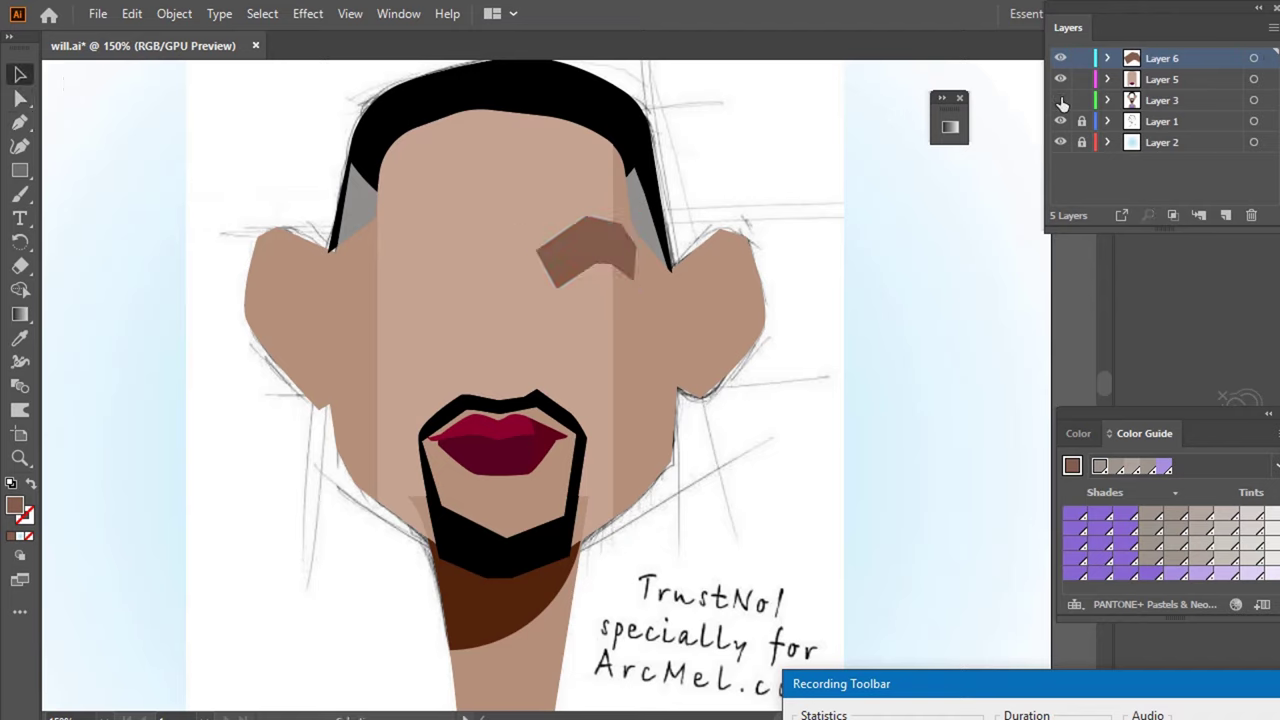
click(1062, 103)
click(1062, 103)
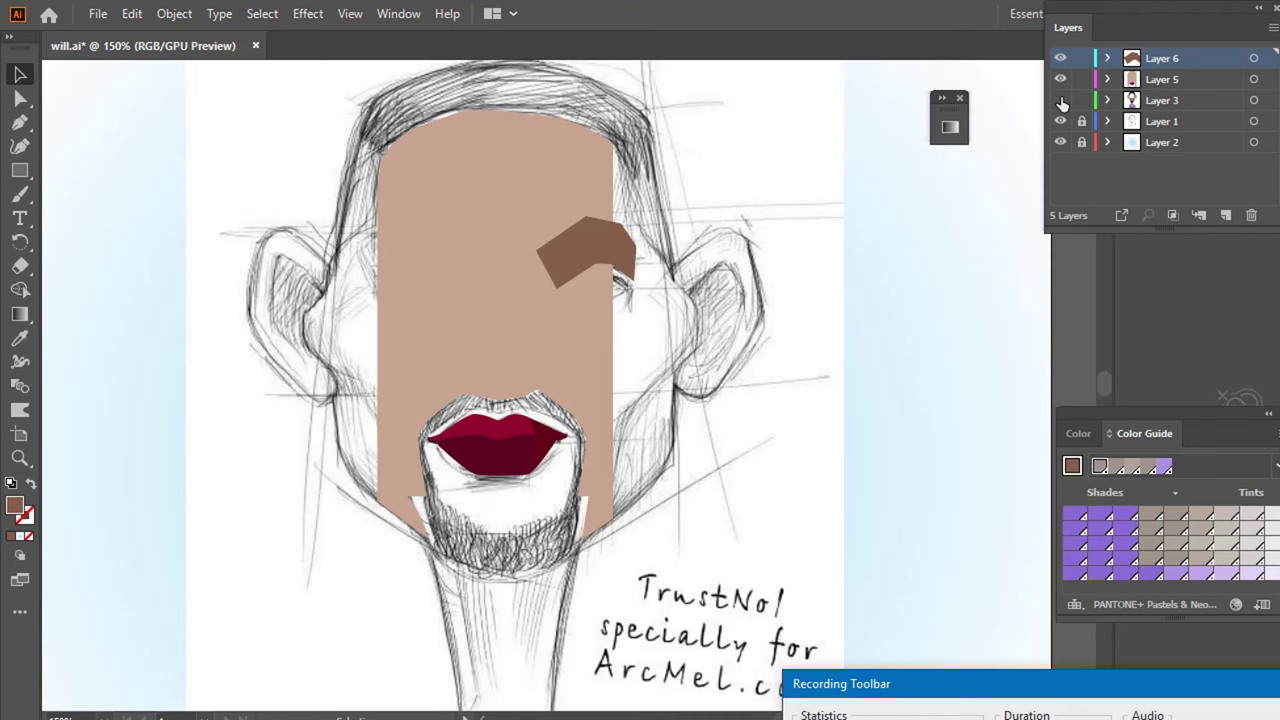
click(1061, 81)
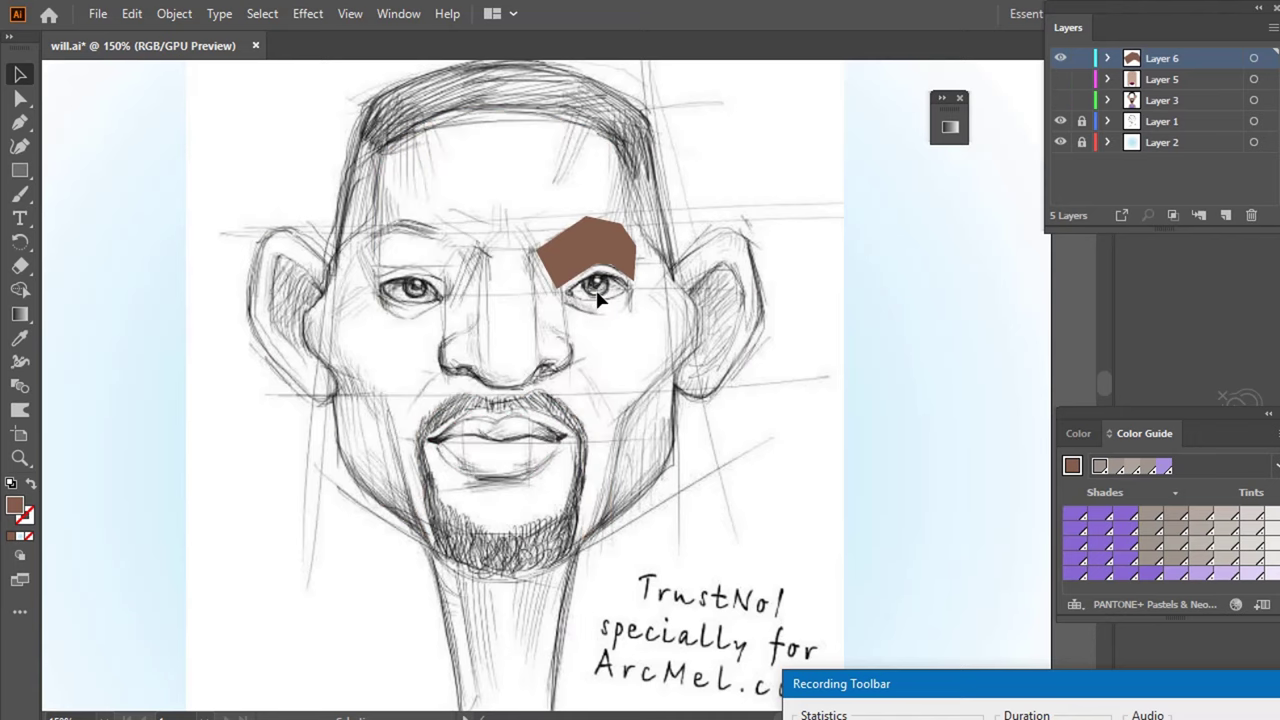
- Trace the left eyebrow with seven Pen anchors, closing the path at its inner end
scroll(463, 355, up, 3)
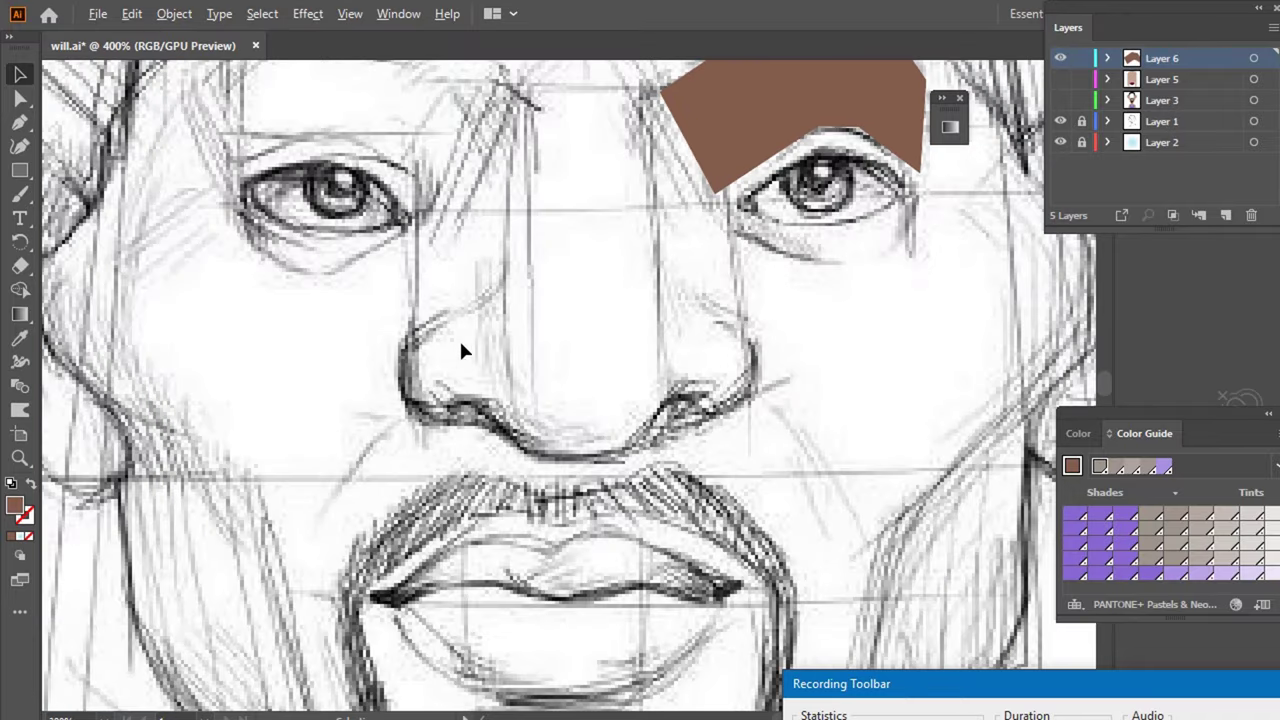
scroll(531, 229, down, 1)
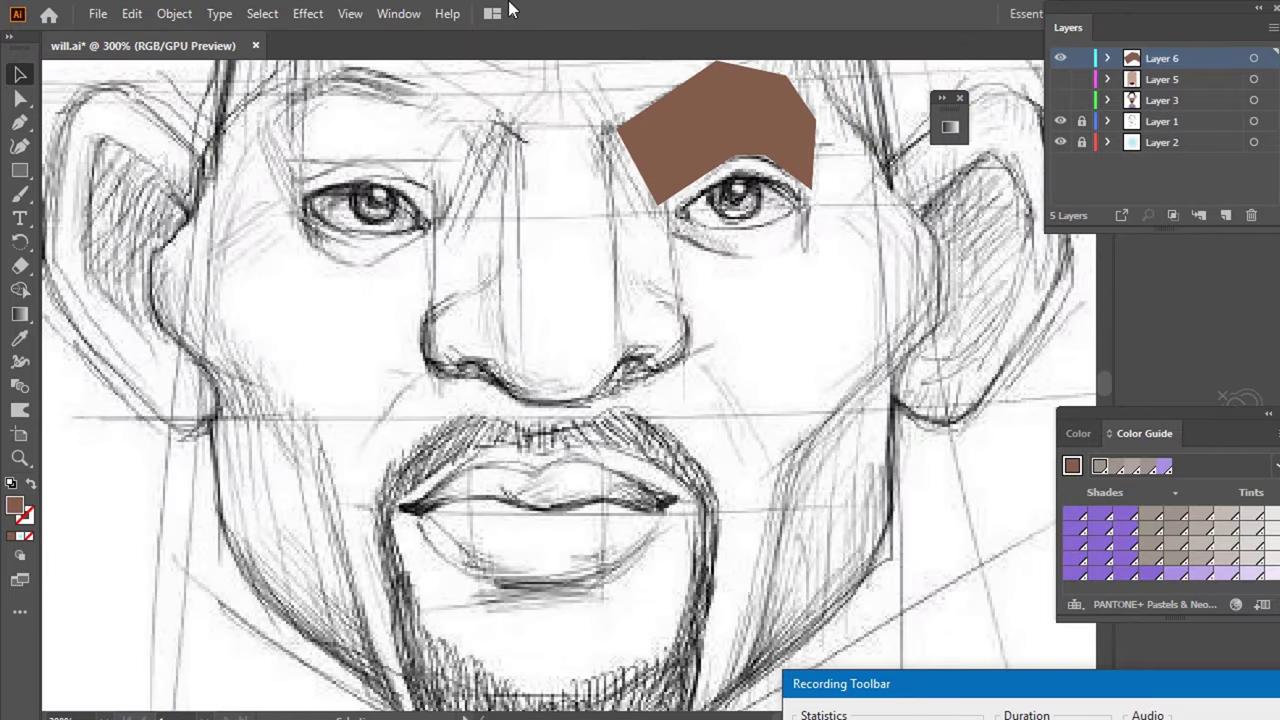
key(p)
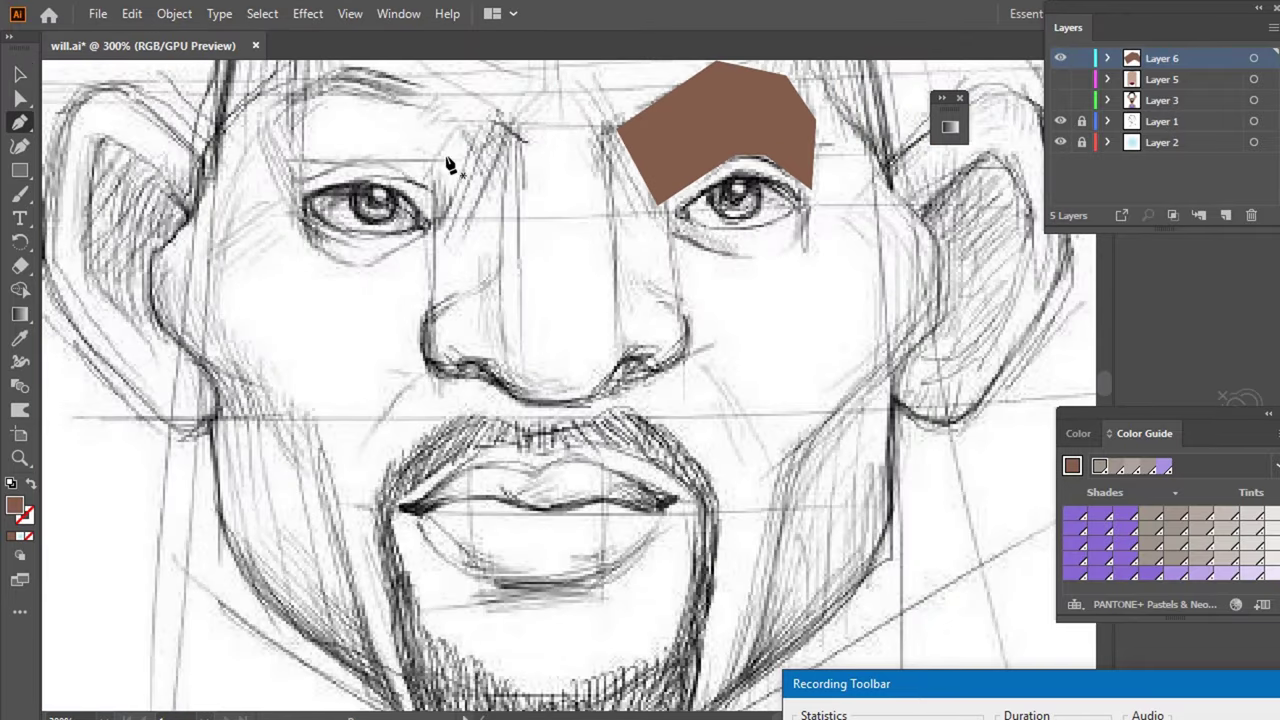
scroll(540, 160, up, 2)
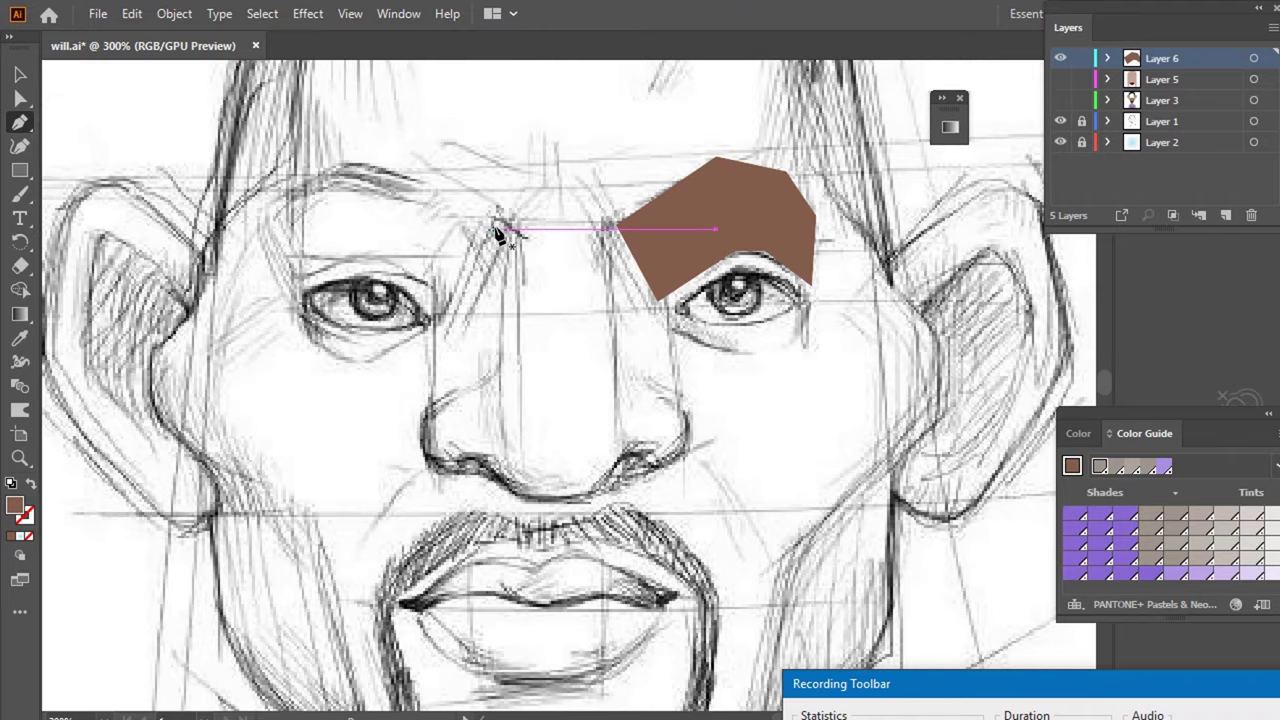
click(494, 229)
click(452, 302)
click(366, 259)
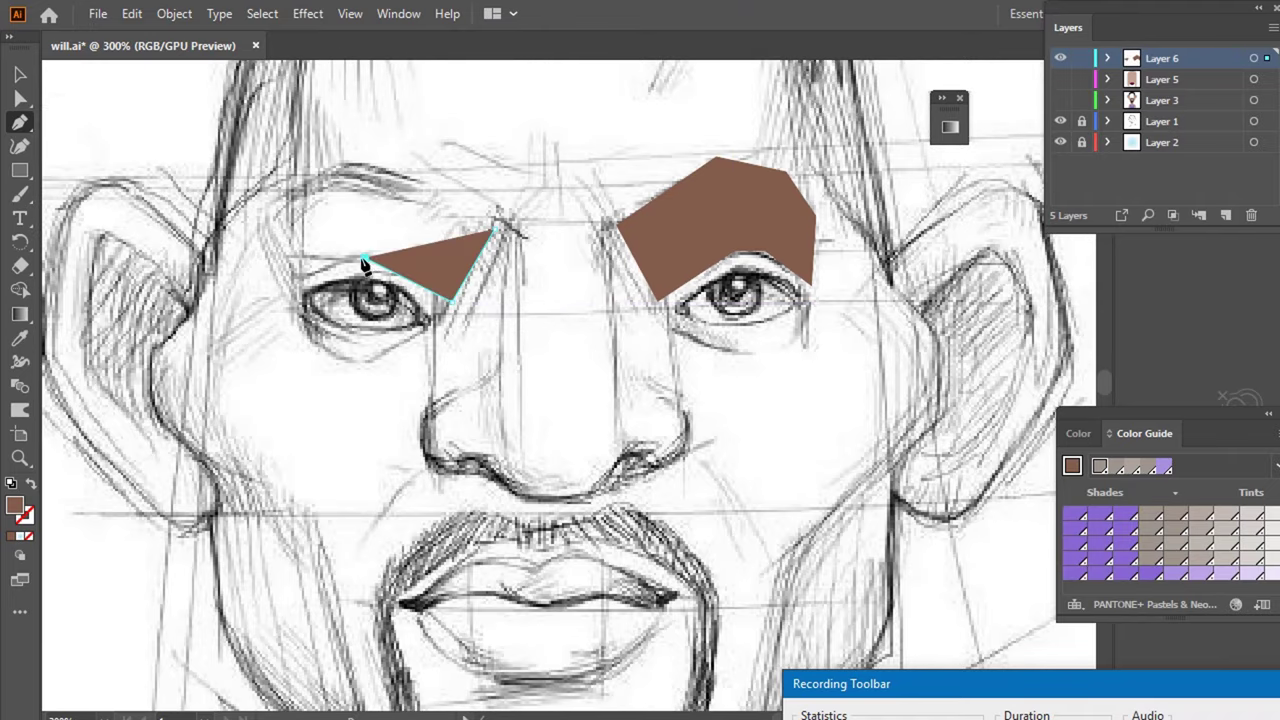
click(290, 273)
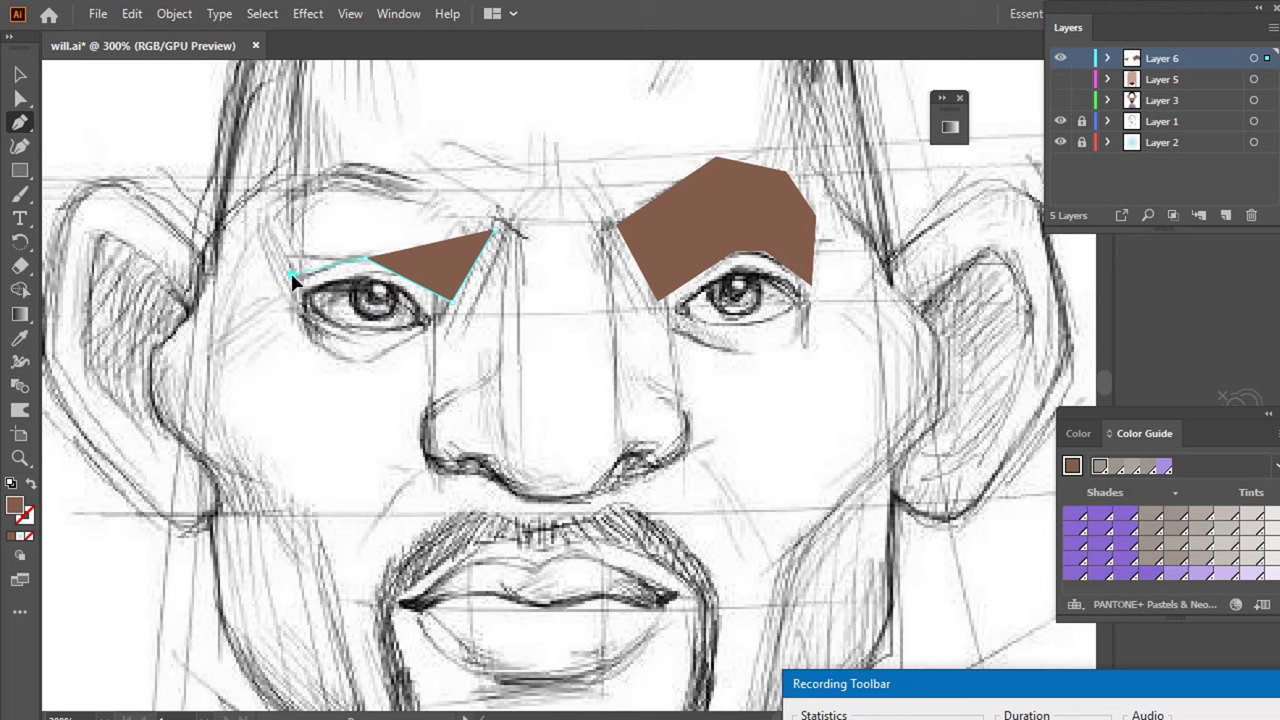
click(256, 212)
click(357, 159)
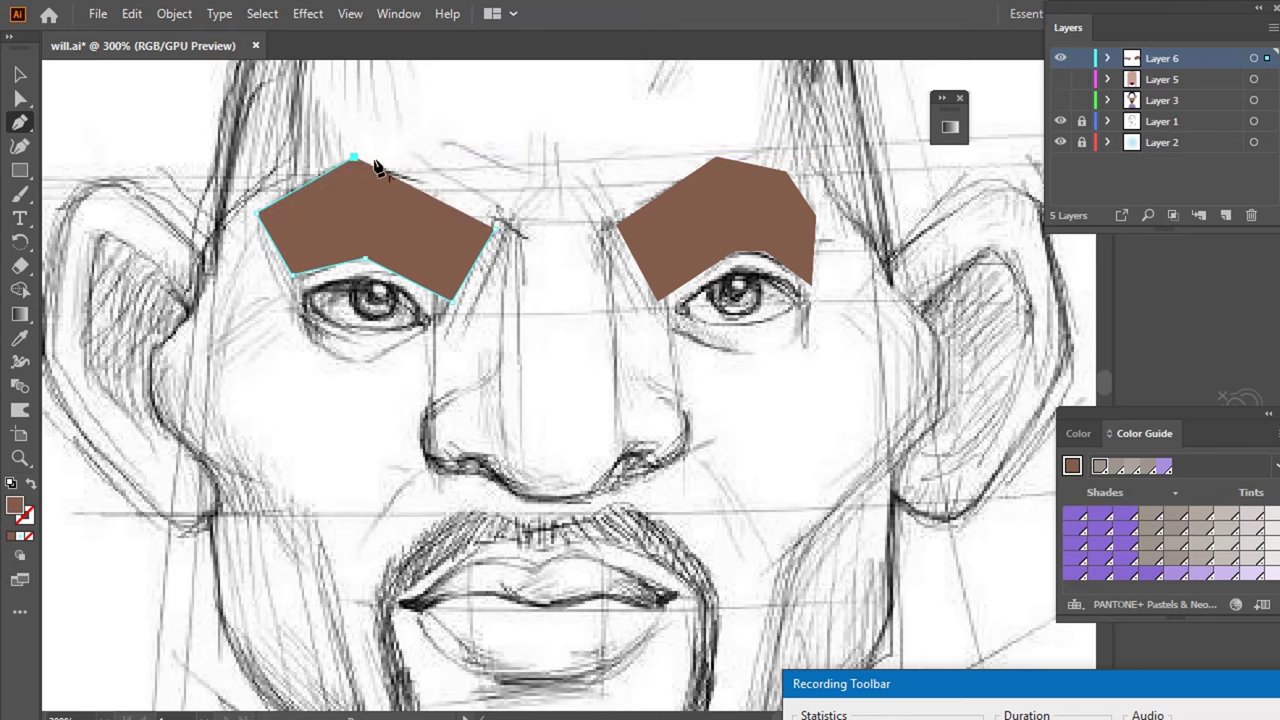
click(463, 184)
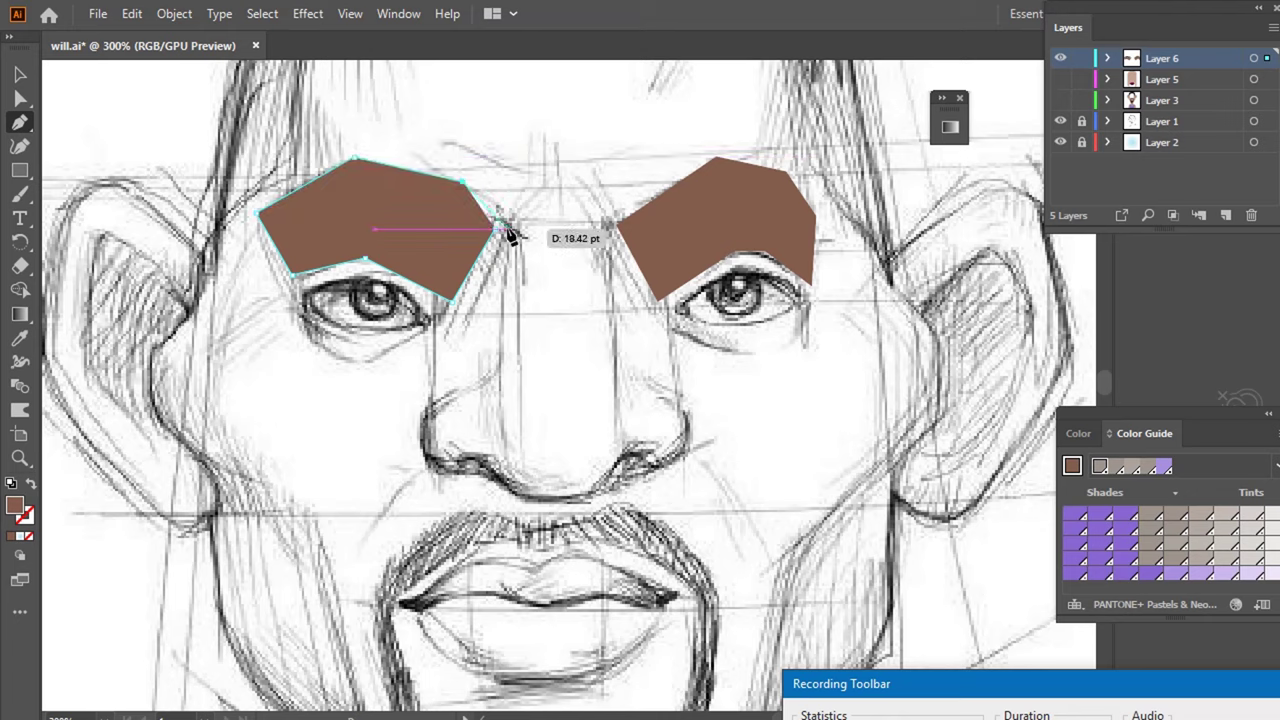
click(502, 222)
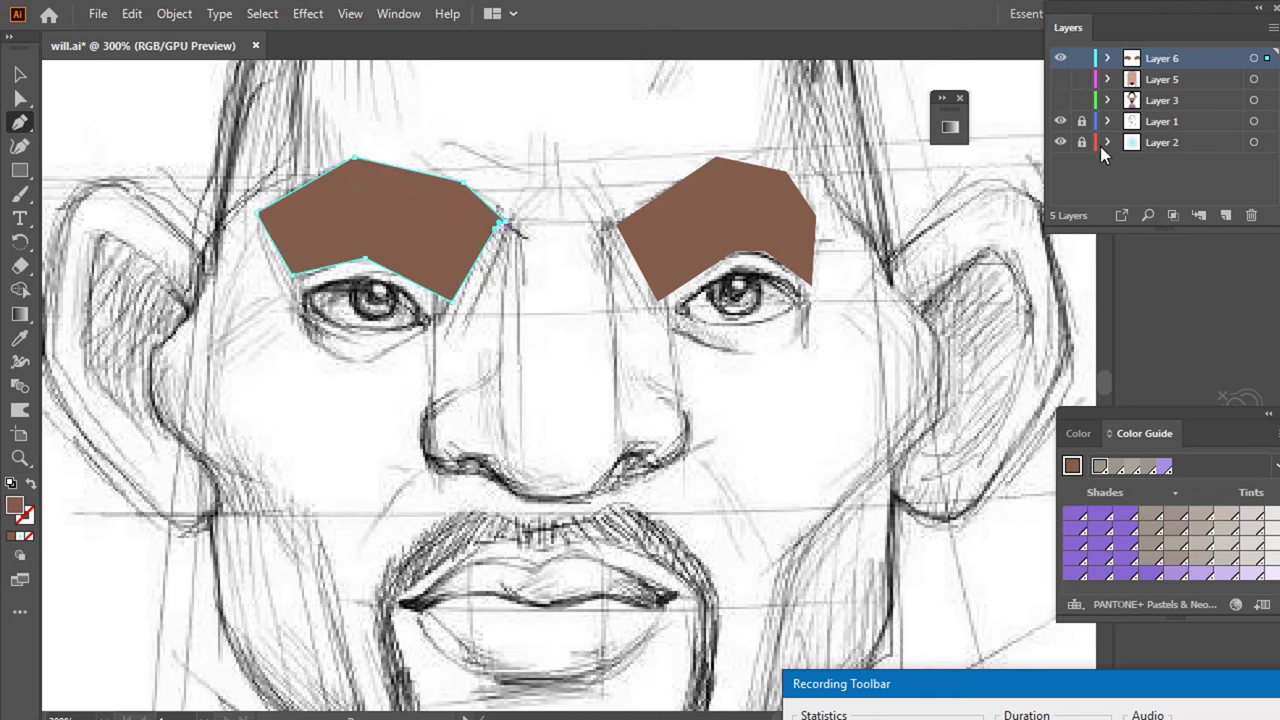
- Show Layers 5 and 3 again and select the black hair outline shapes
click(1060, 79)
click(1061, 102)
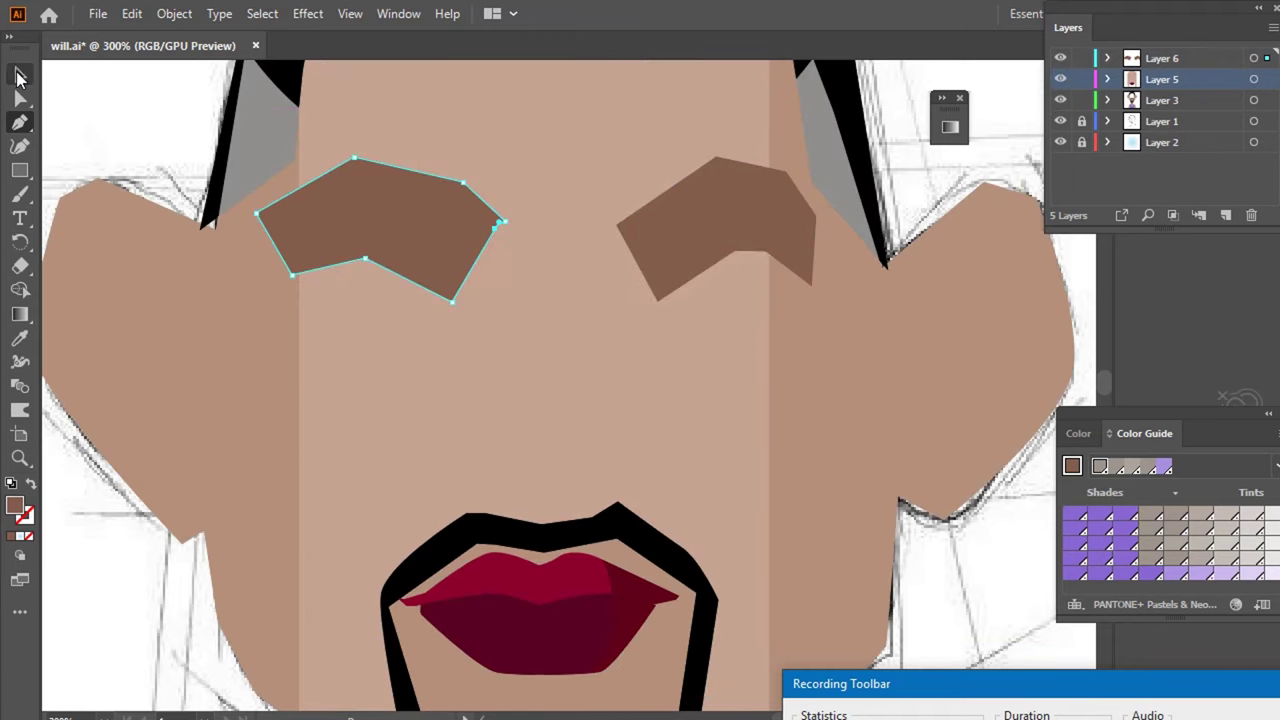
click(20, 74)
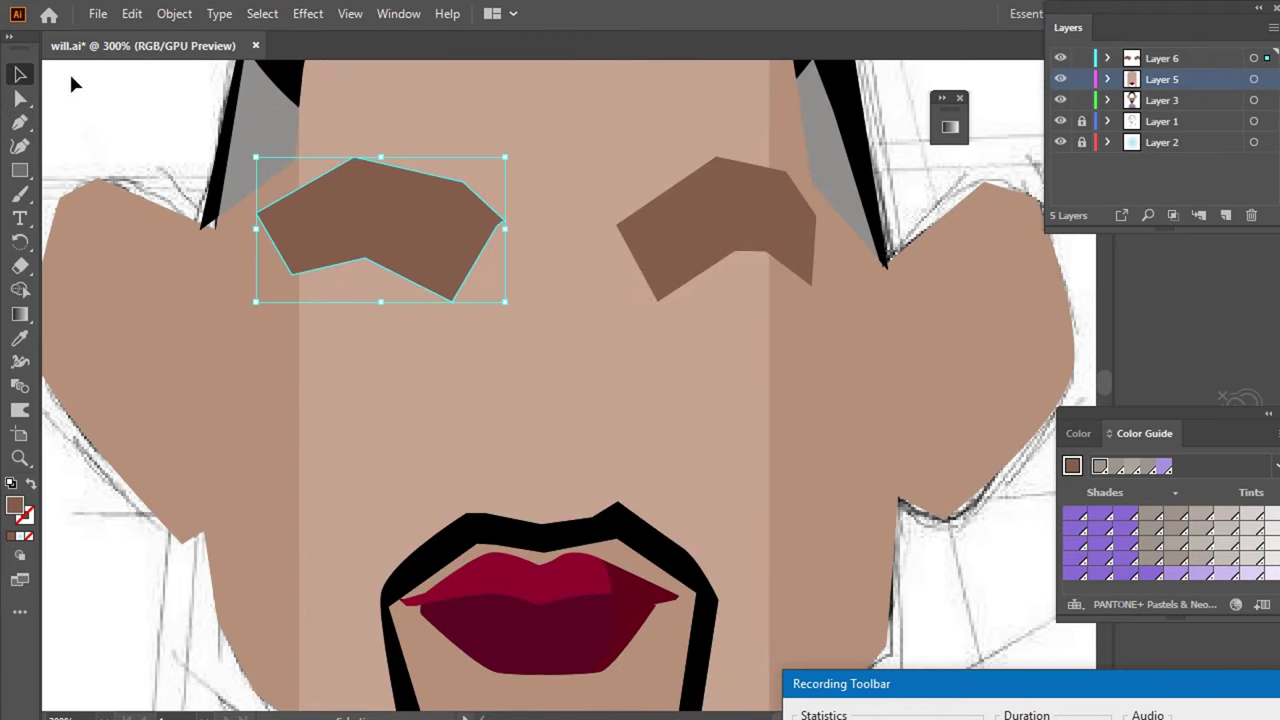
click(208, 220)
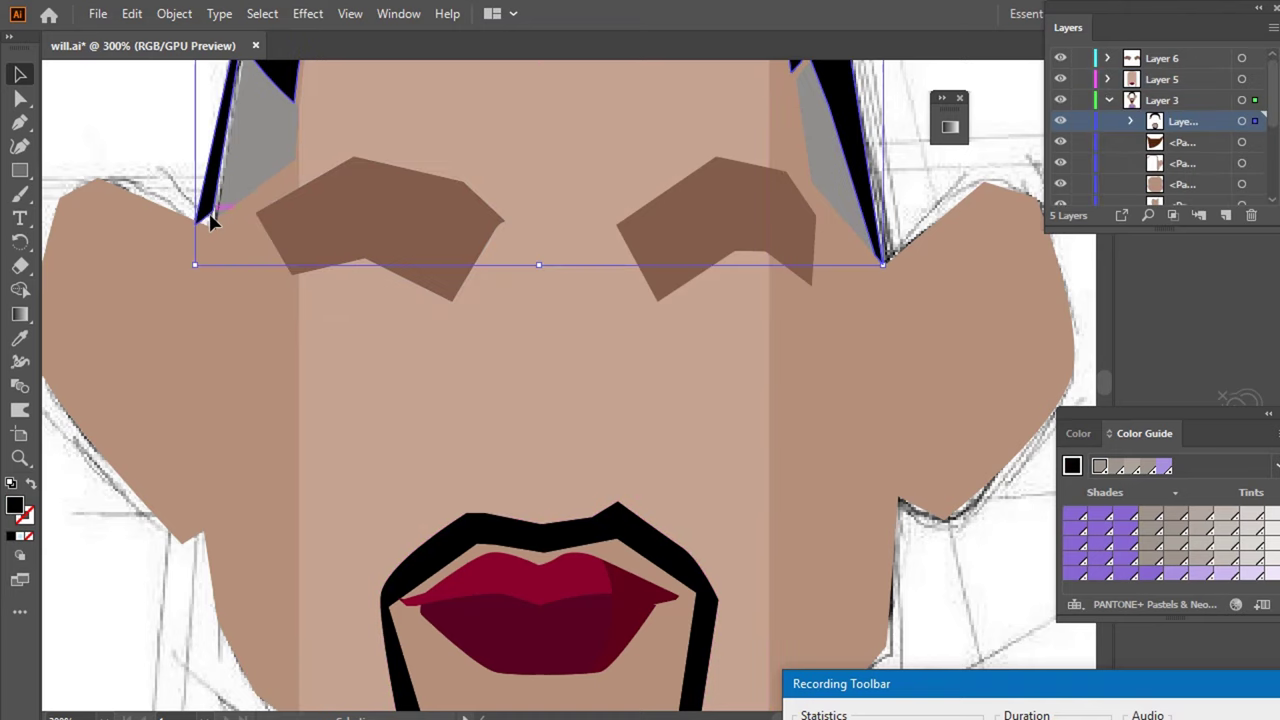
mouse_move(212, 226)
mouse_down()
mouse_move(222, 236)
mouse_move(214, 224)
mouse_up()
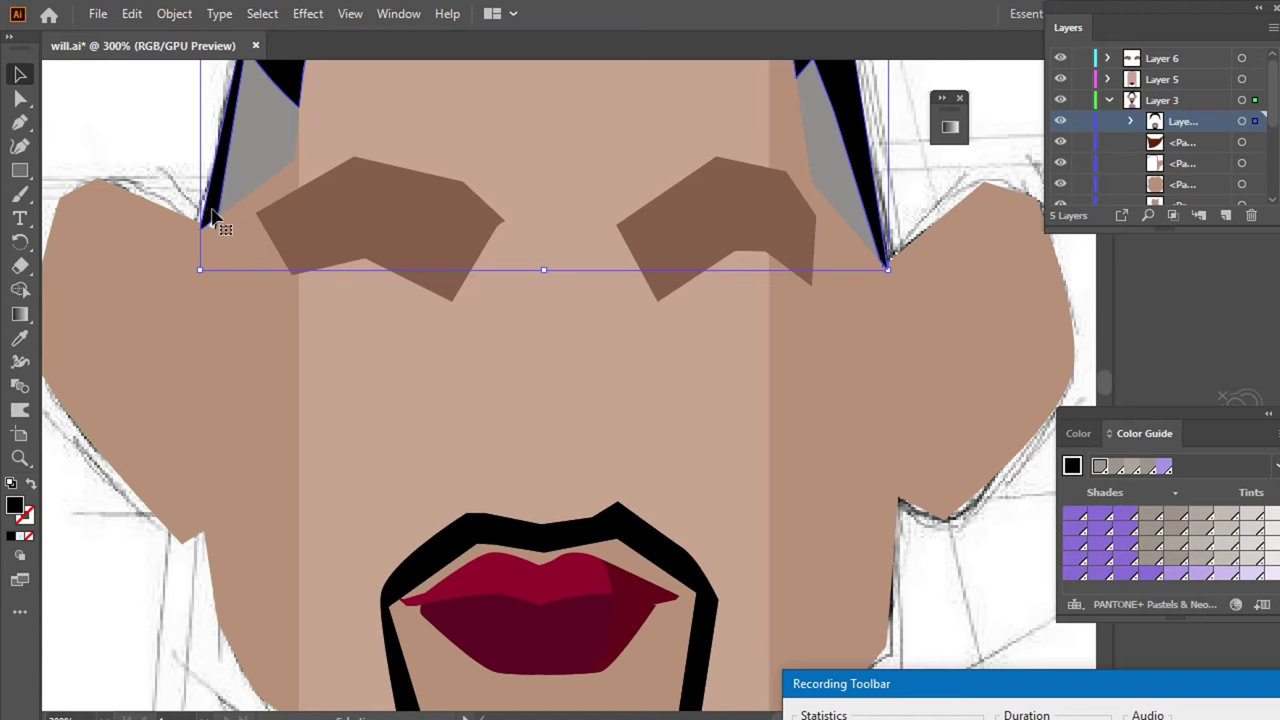
- With Direct Selection, pull the hair shape's bottom-left anchor up, then deselect
key(a)
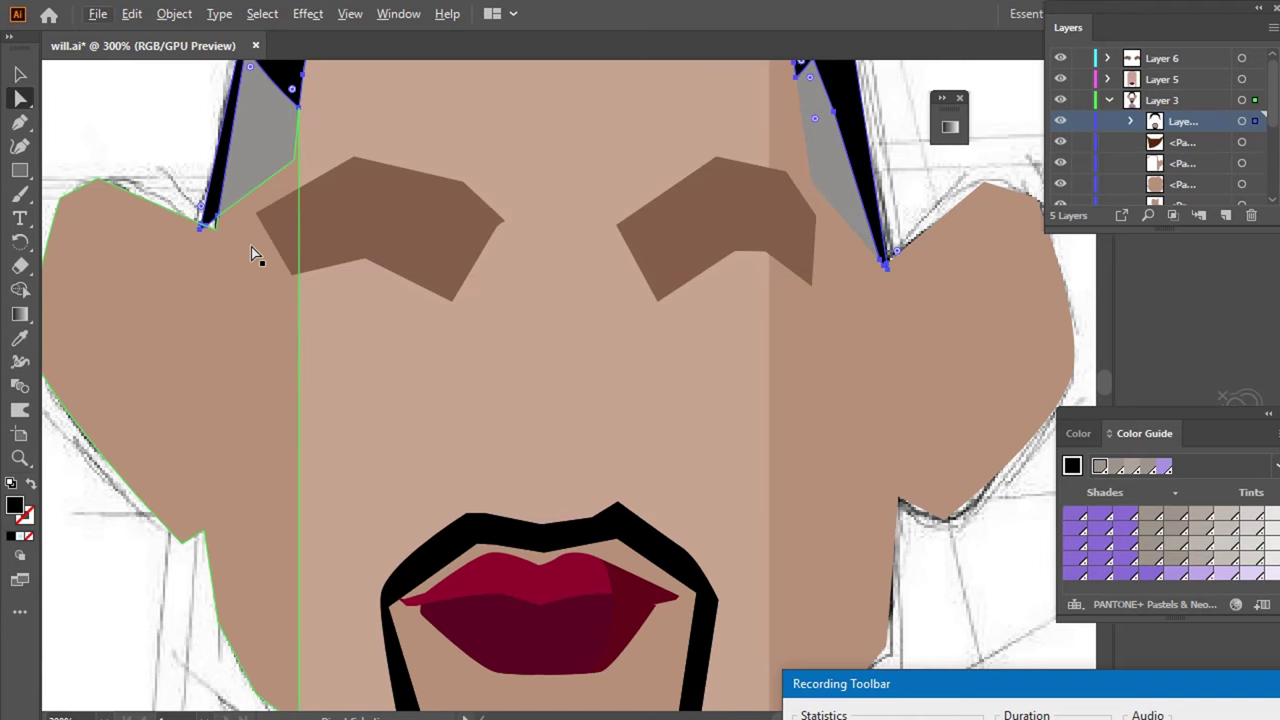
scroll(235, 260, up, 6)
scroll(235, 260, down, 2)
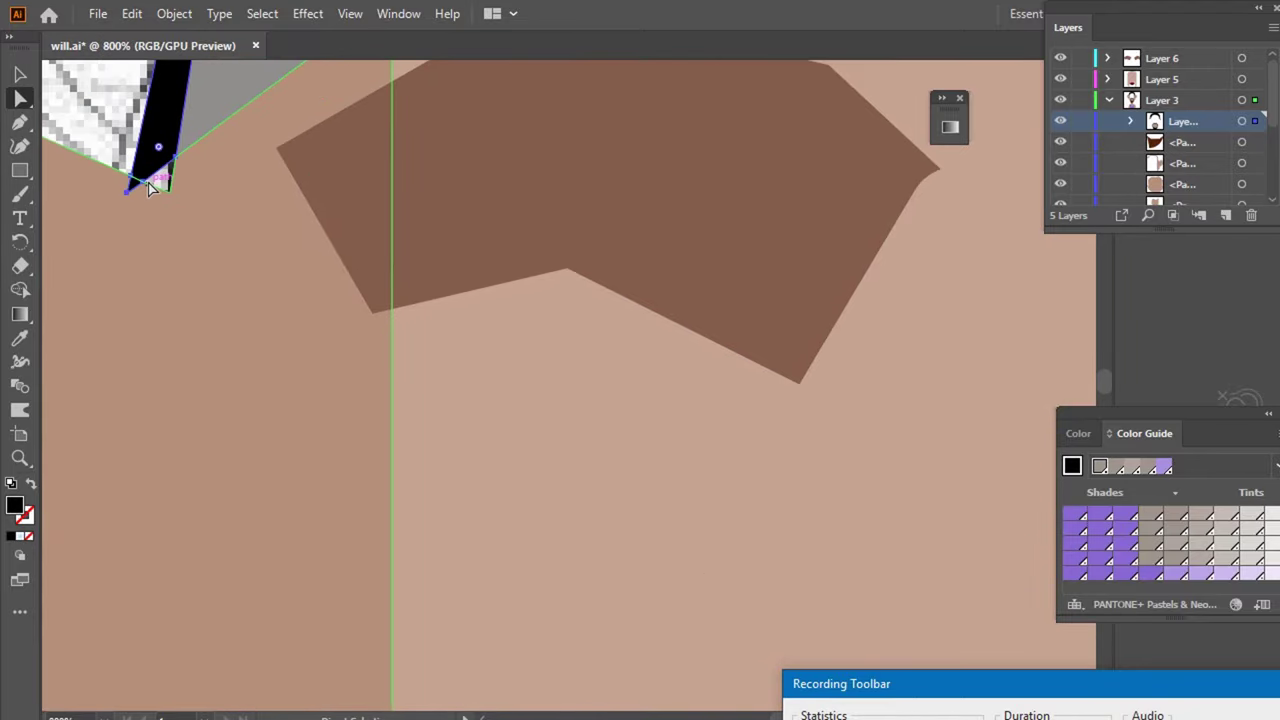
drag(147, 191, 139, 199)
click(130, 200)
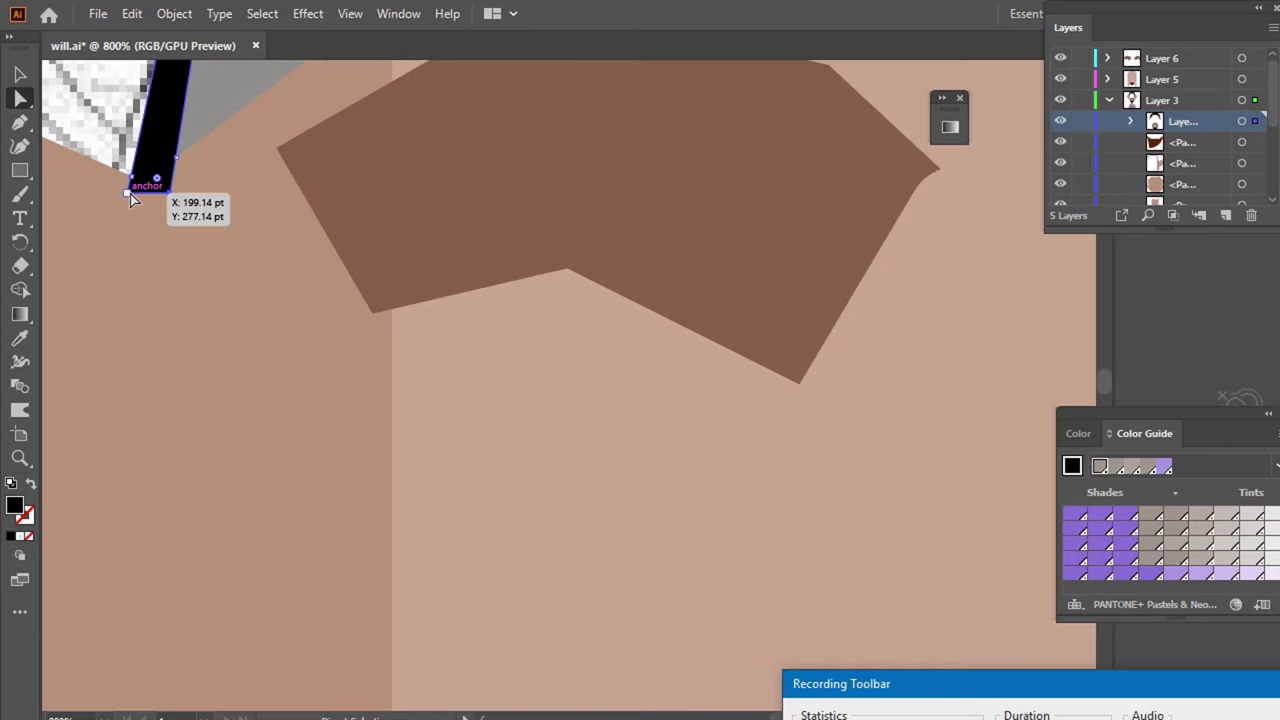
drag(130, 200, 131, 181)
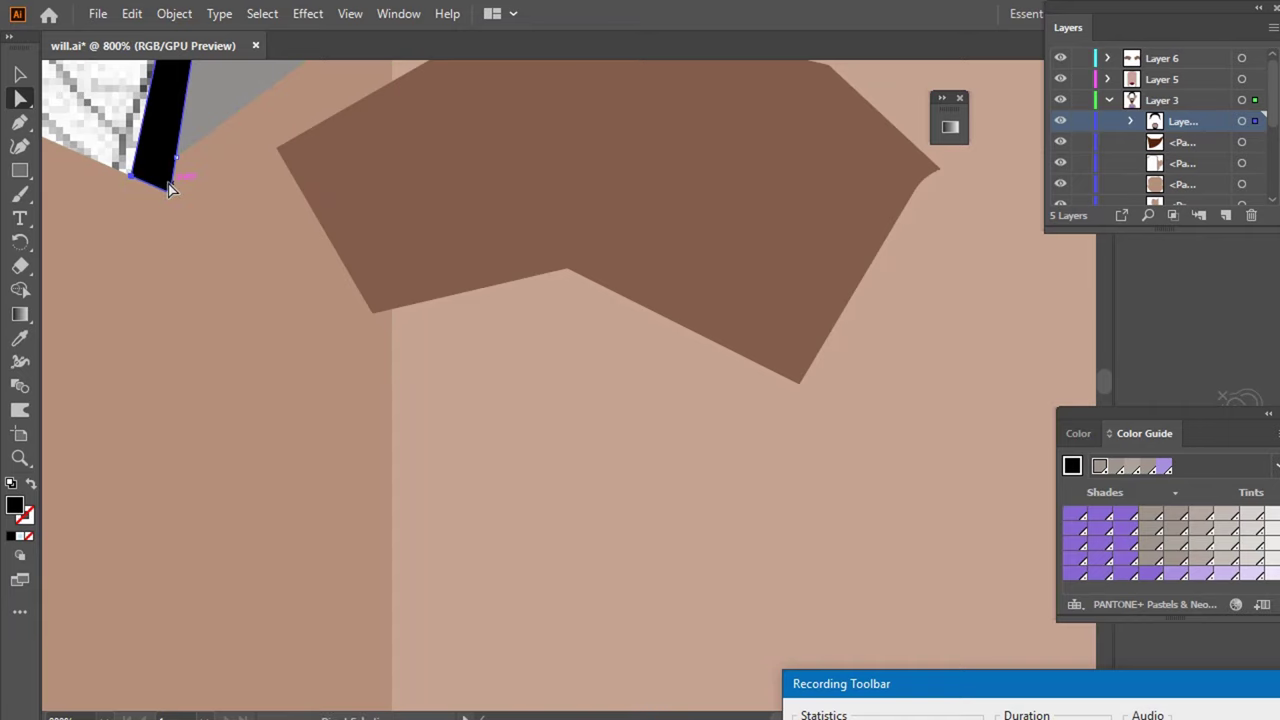
scroll(215, 197, down, 4)
scroll(215, 197, down, 1)
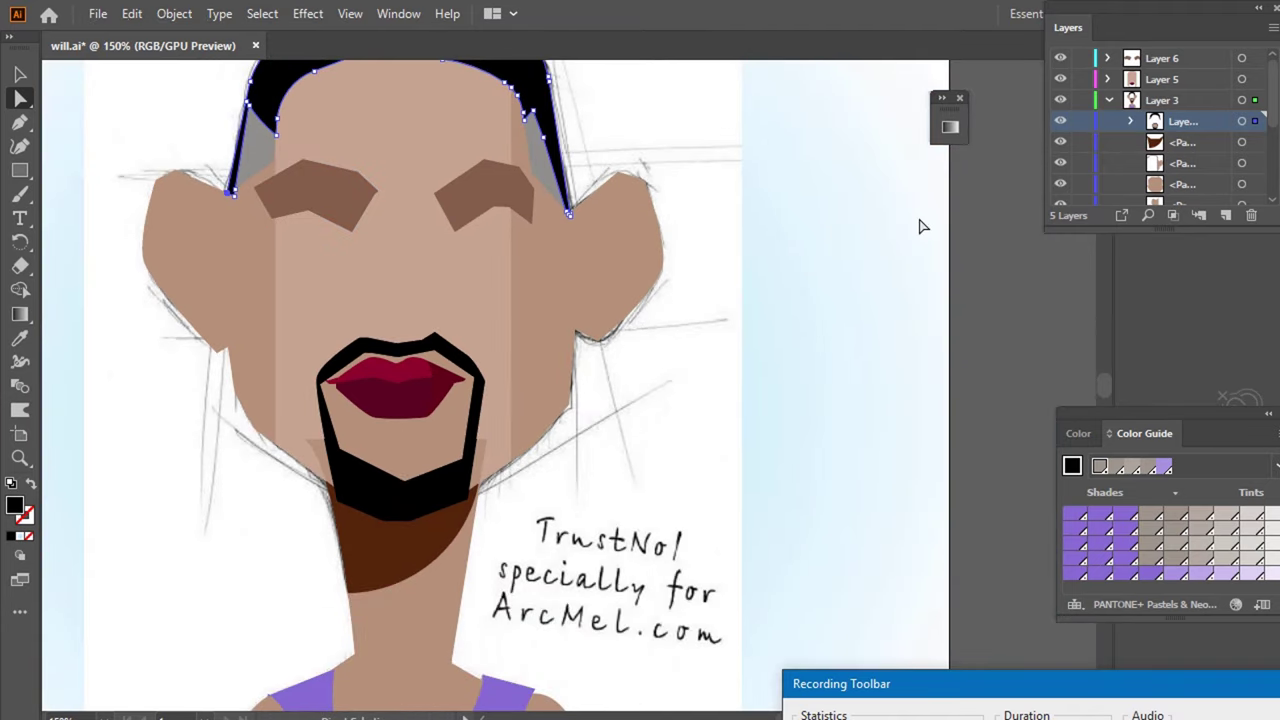
click(839, 261)
- Compare the skin layer against the sketch and cycle the active layer through Layers 5, 6 and 3
scroll(780, 280, up, 2)
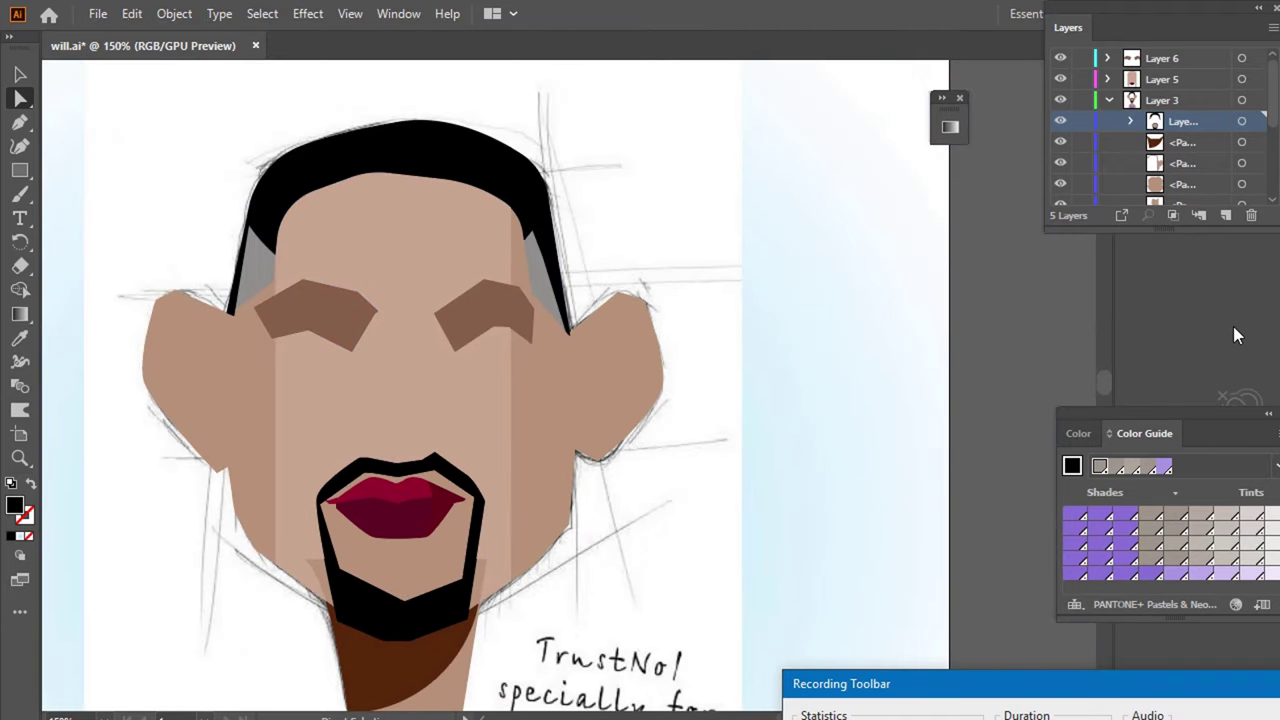
click(1060, 80)
click(1060, 79)
click(1060, 79)
click(1161, 80)
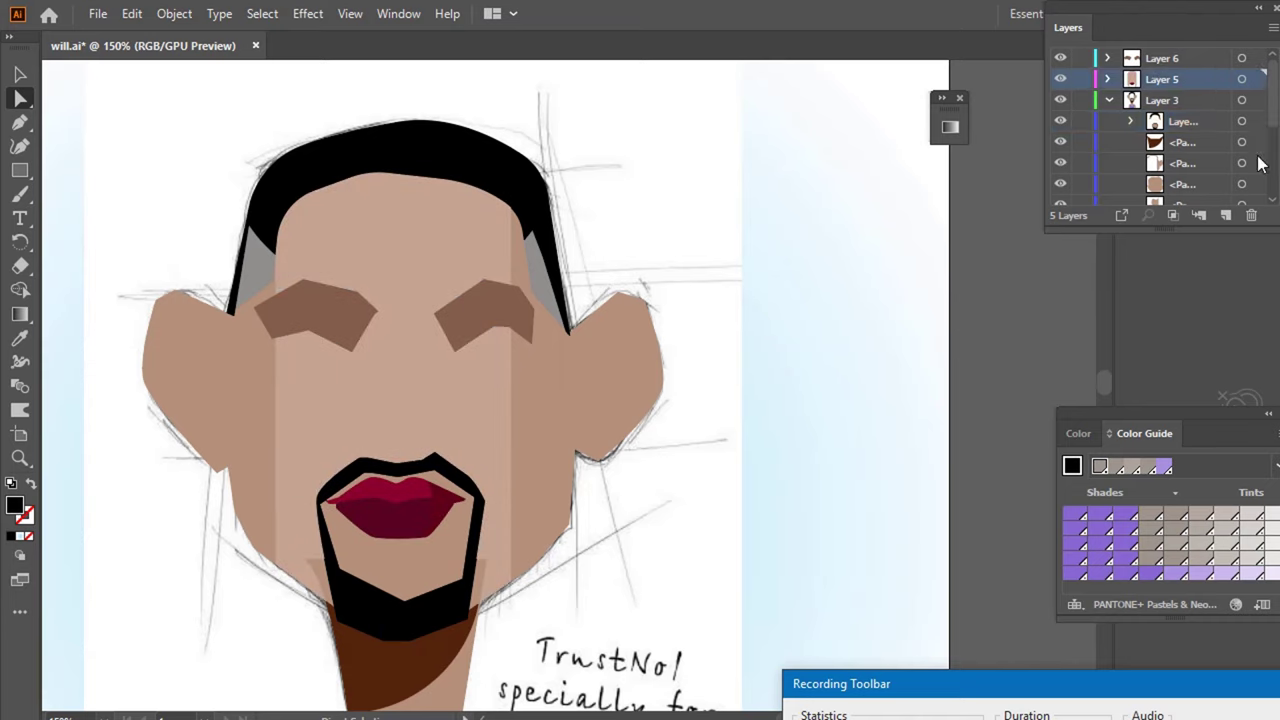
click(1204, 62)
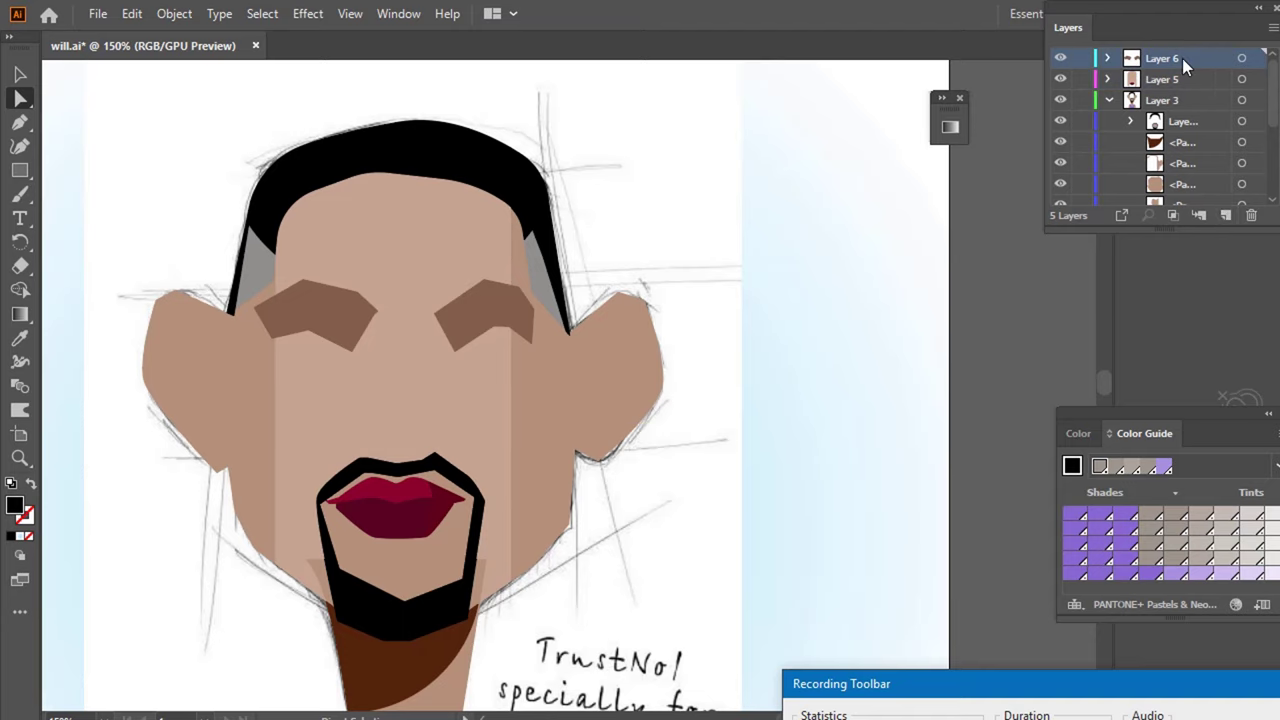
scroll(790, 330, down, 2)
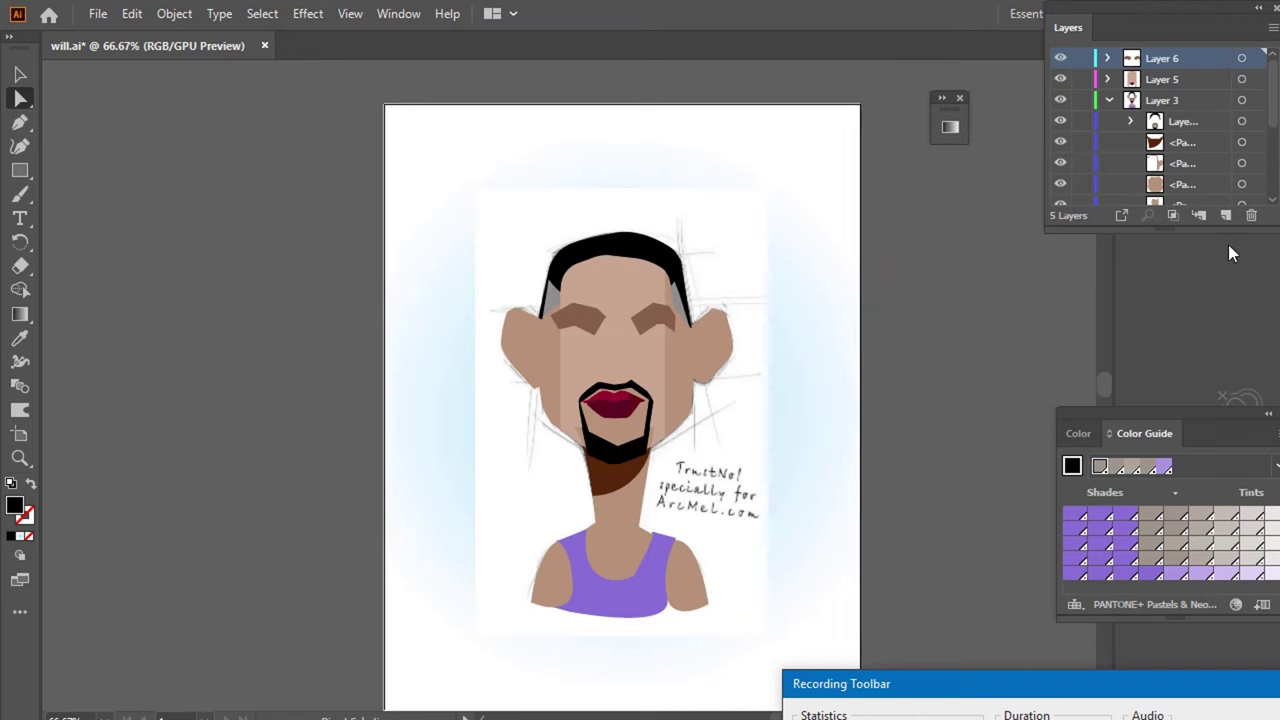
click(1130, 102)
click(1109, 100)
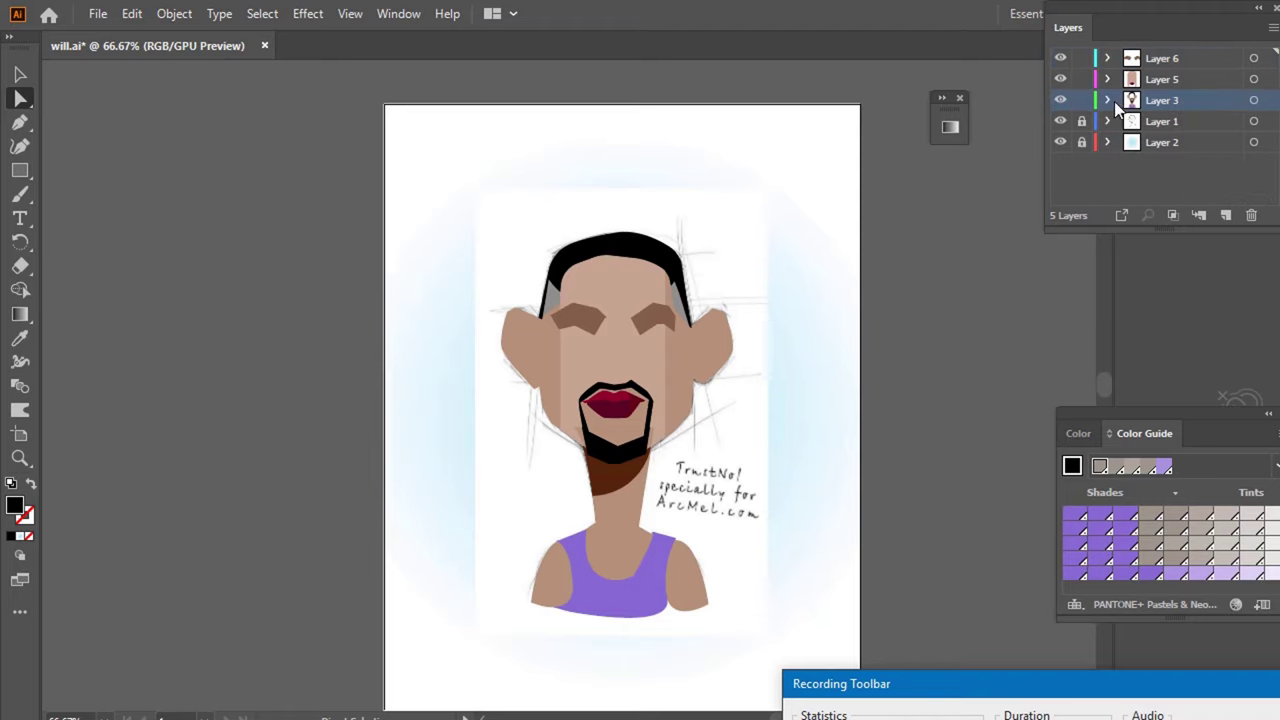
- Save the document, make the pencil sketch layer visible, and select Layer 5
click(1059, 121)
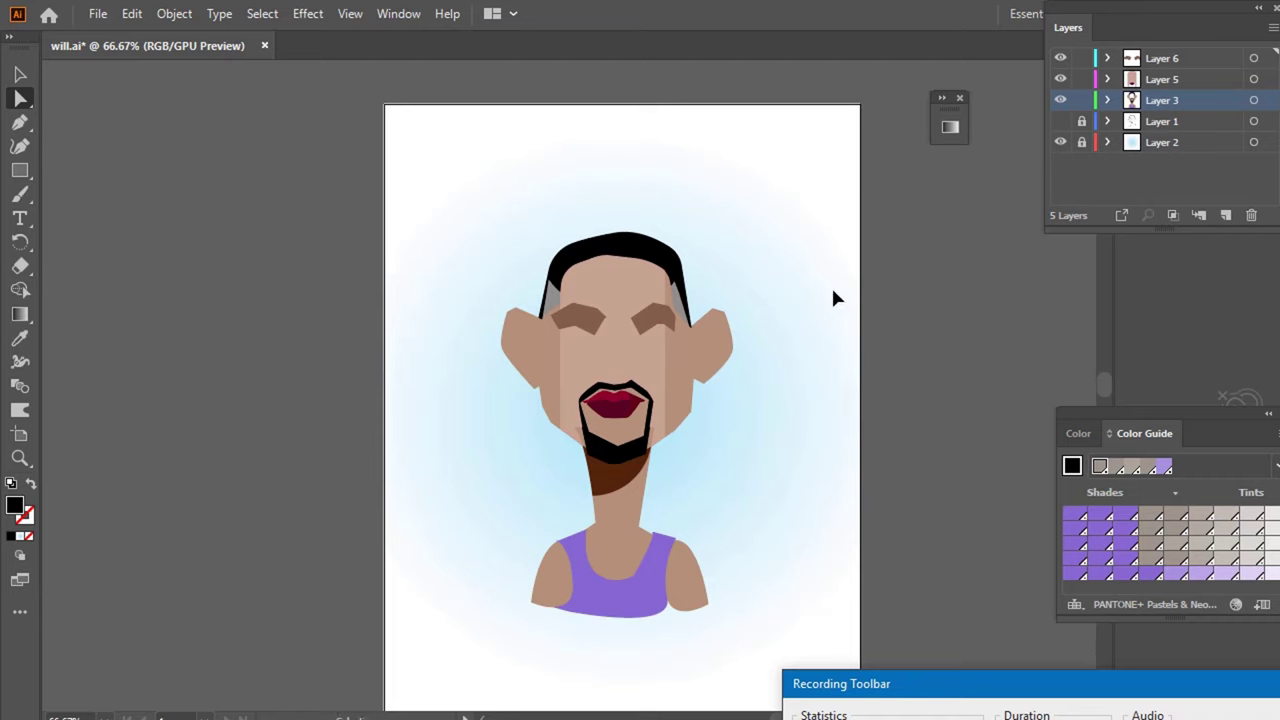
key(ctrl+s)
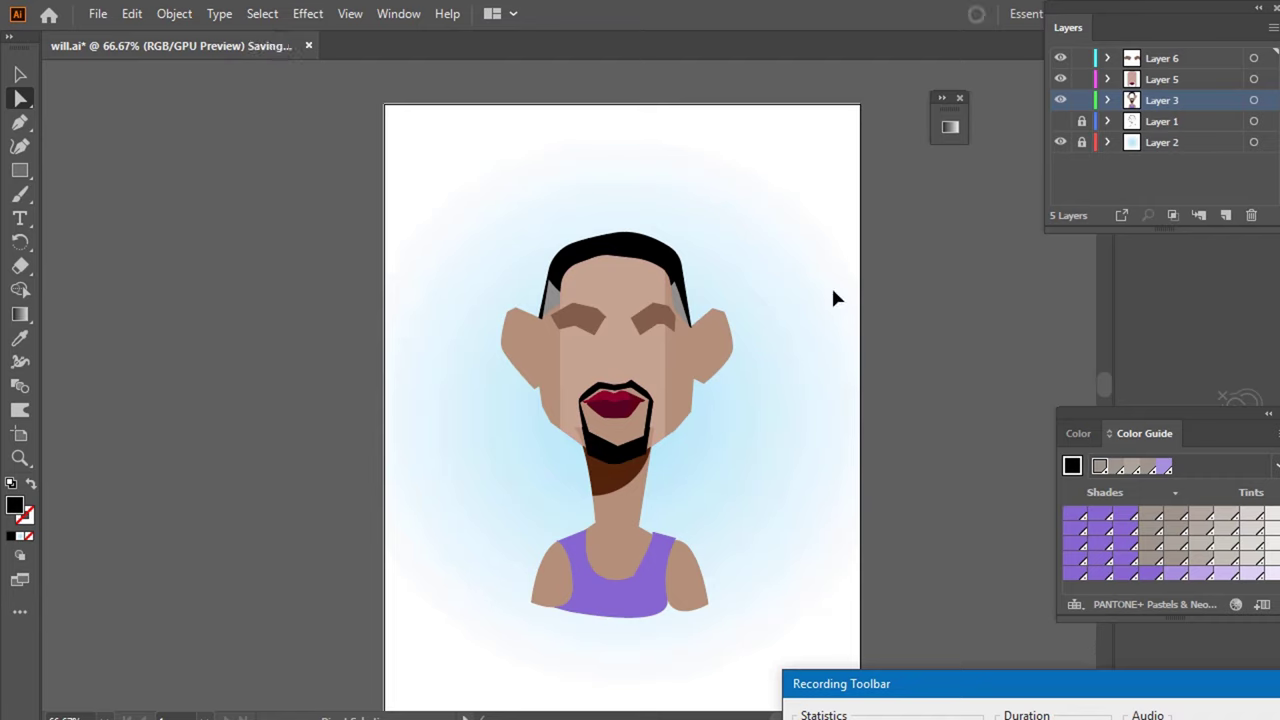
click(1060, 121)
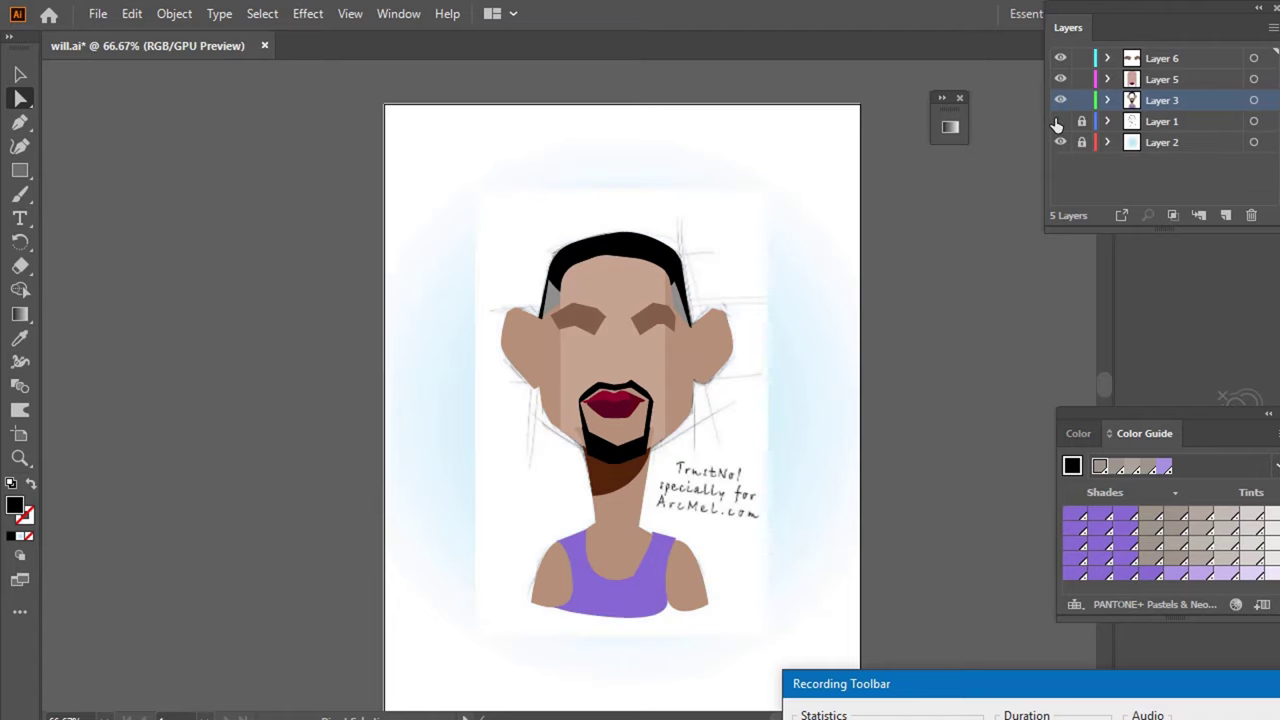
click(1060, 121)
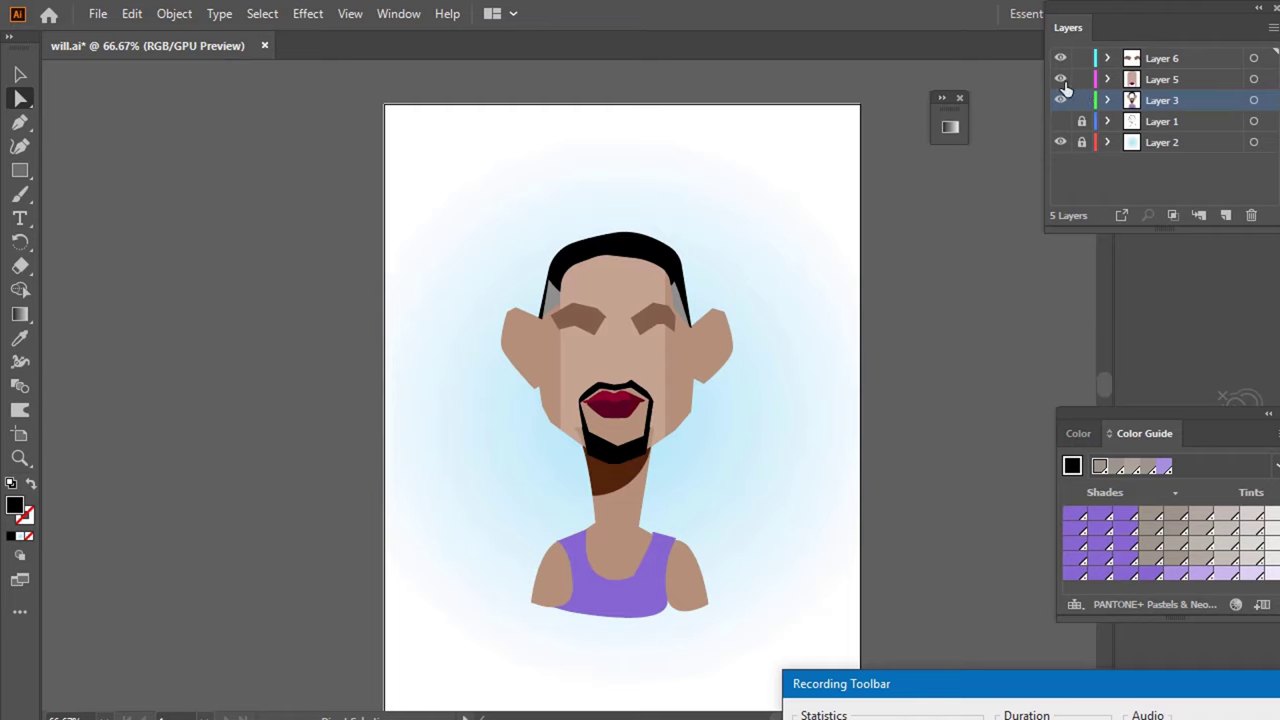
click(1060, 100)
click(1062, 124)
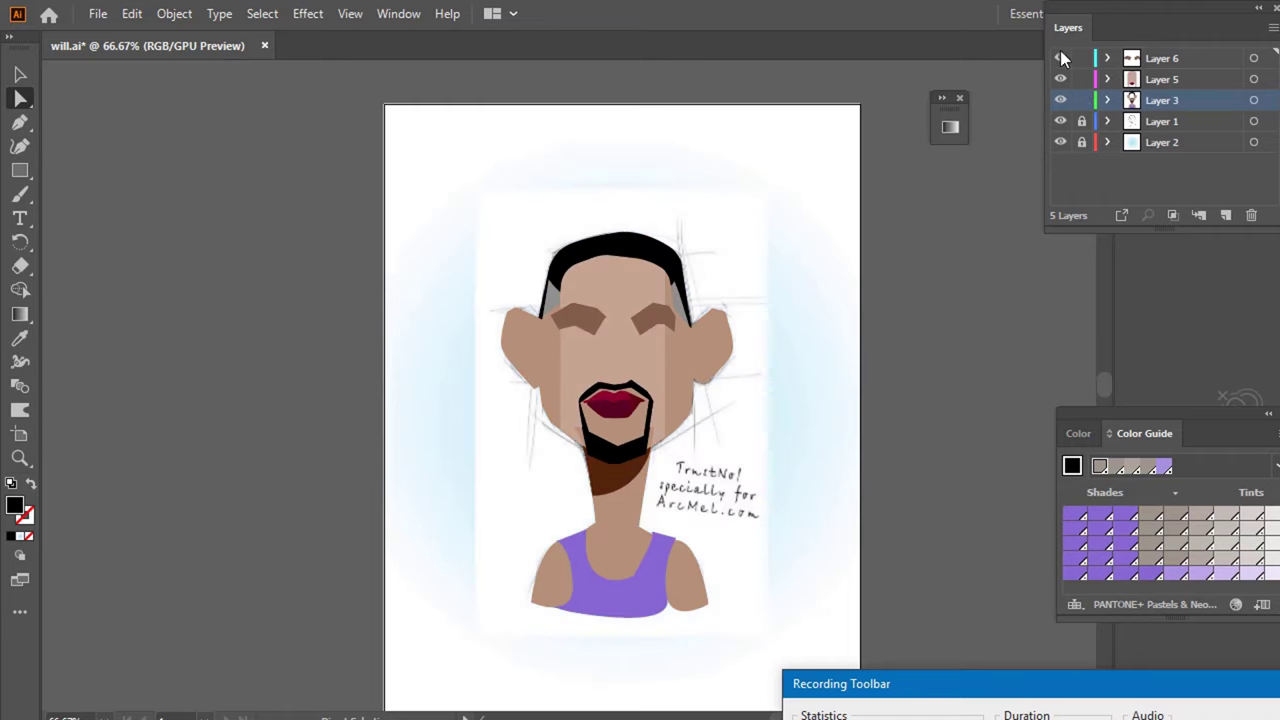
click(1060, 58)
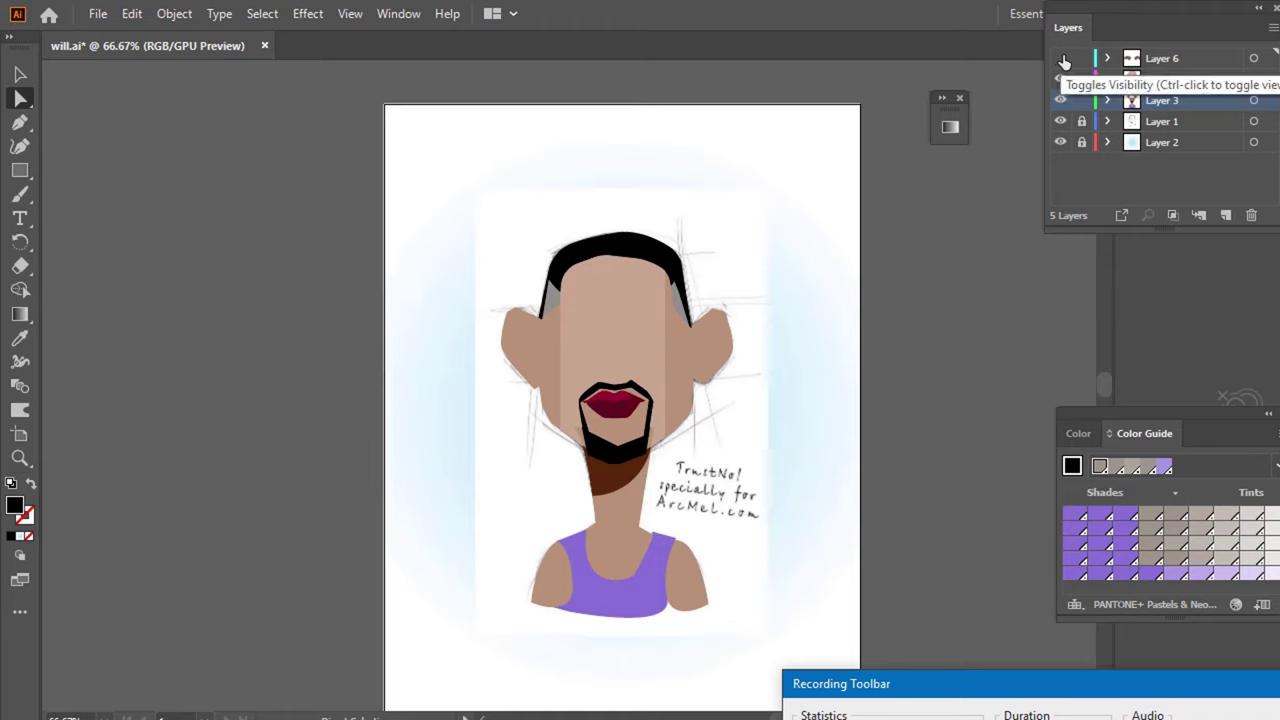
click(1141, 62)
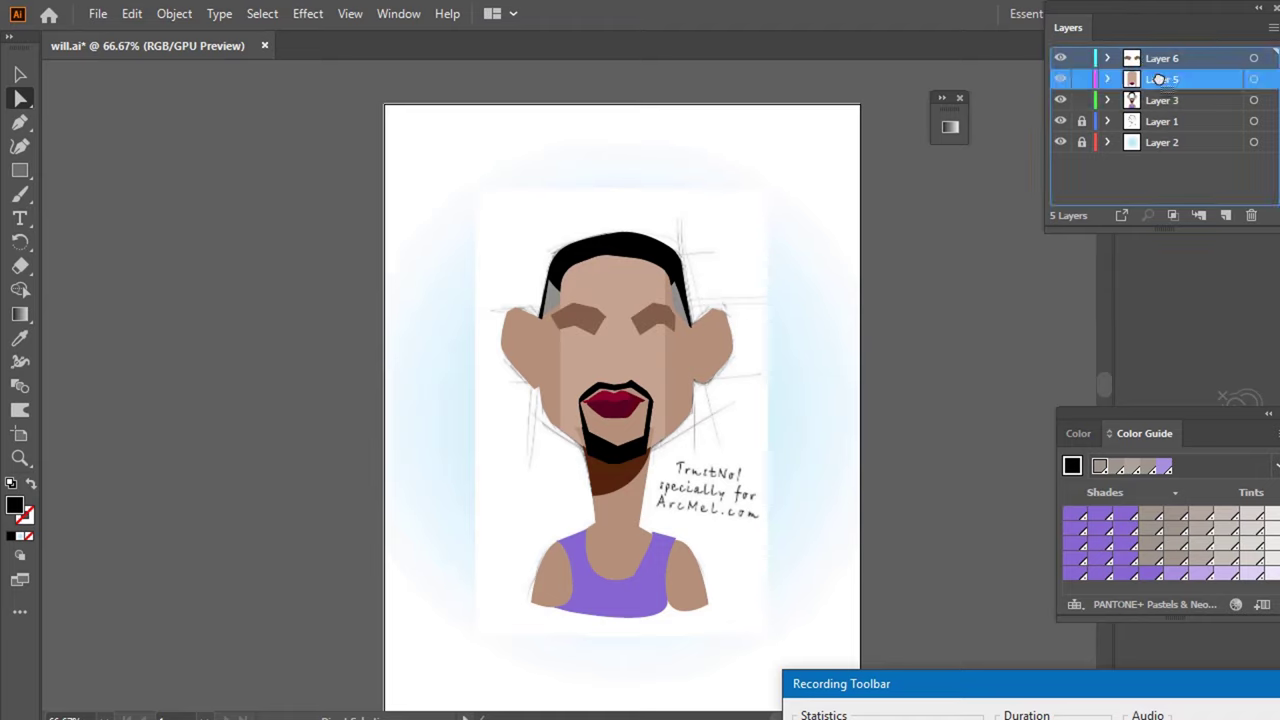
- Nest Layer 6 inside Layer 5, then Layer 5 inside Layer 3
drag(1158, 79, 1163, 78)
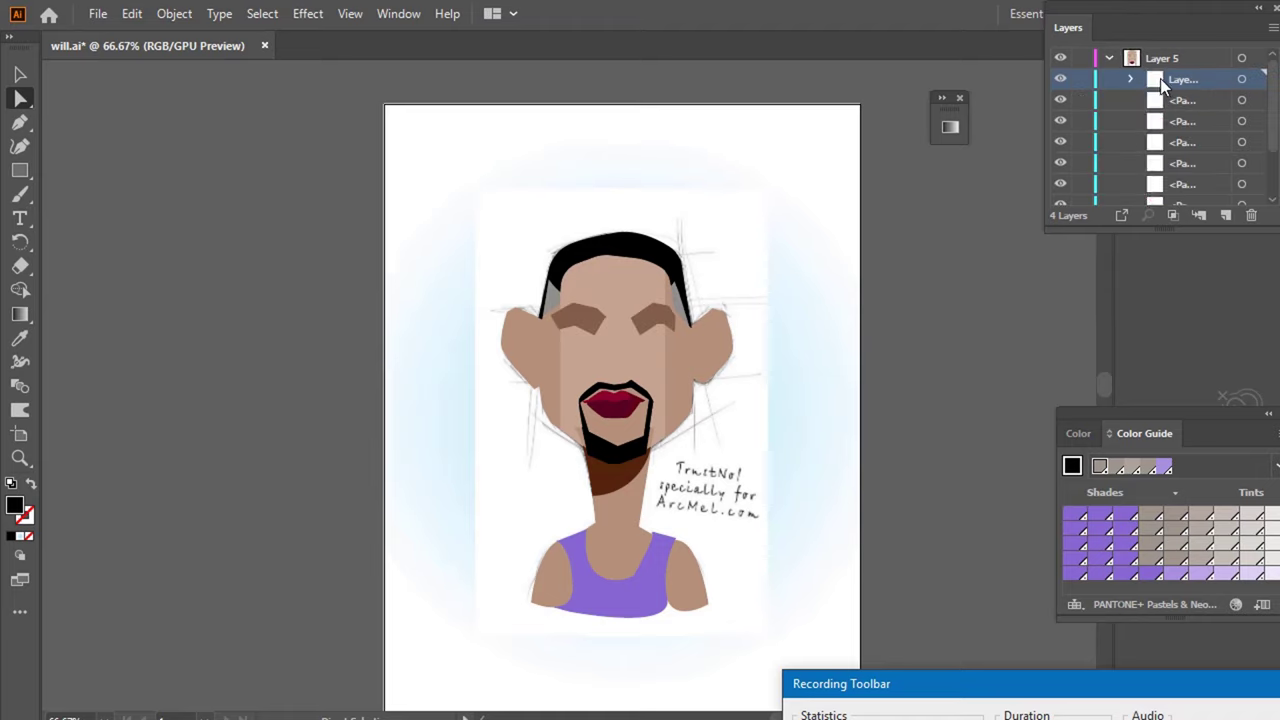
click(1105, 58)
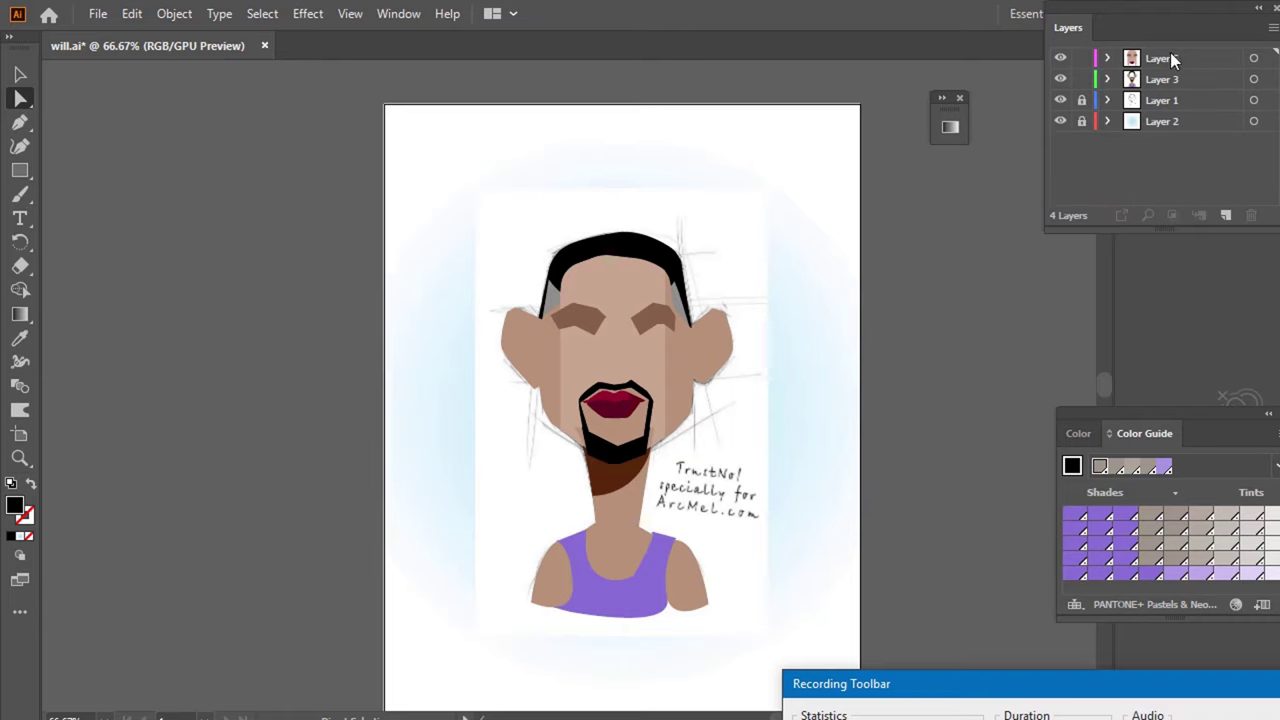
drag(1172, 57, 1160, 88)
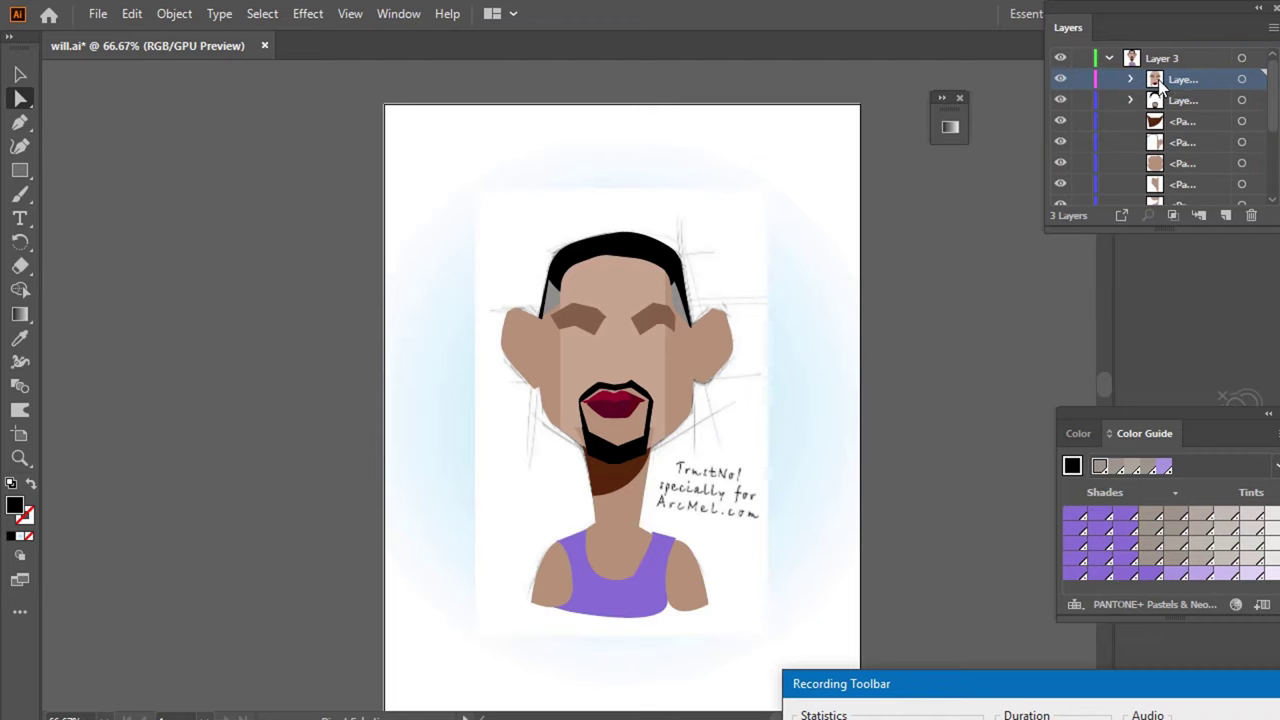
click(1108, 58)
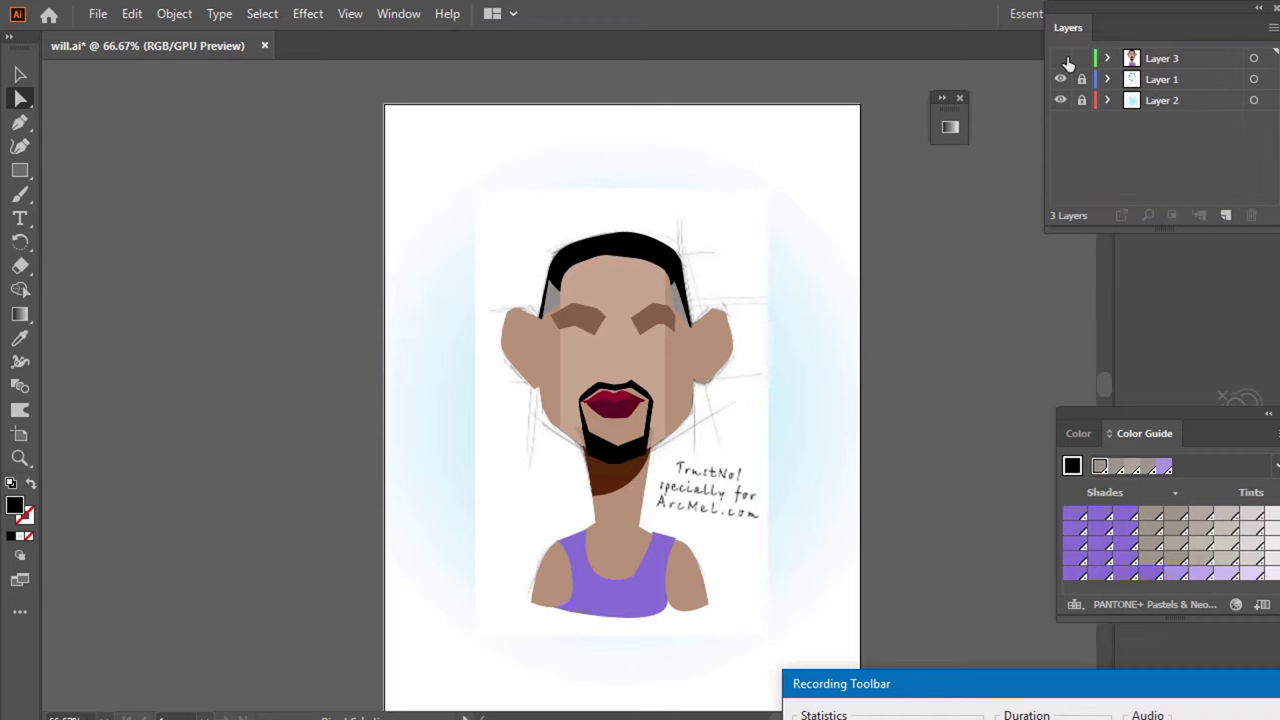
- Hide the Layer 3 caricature artwork and create a new empty Layer 7
click(1064, 58)
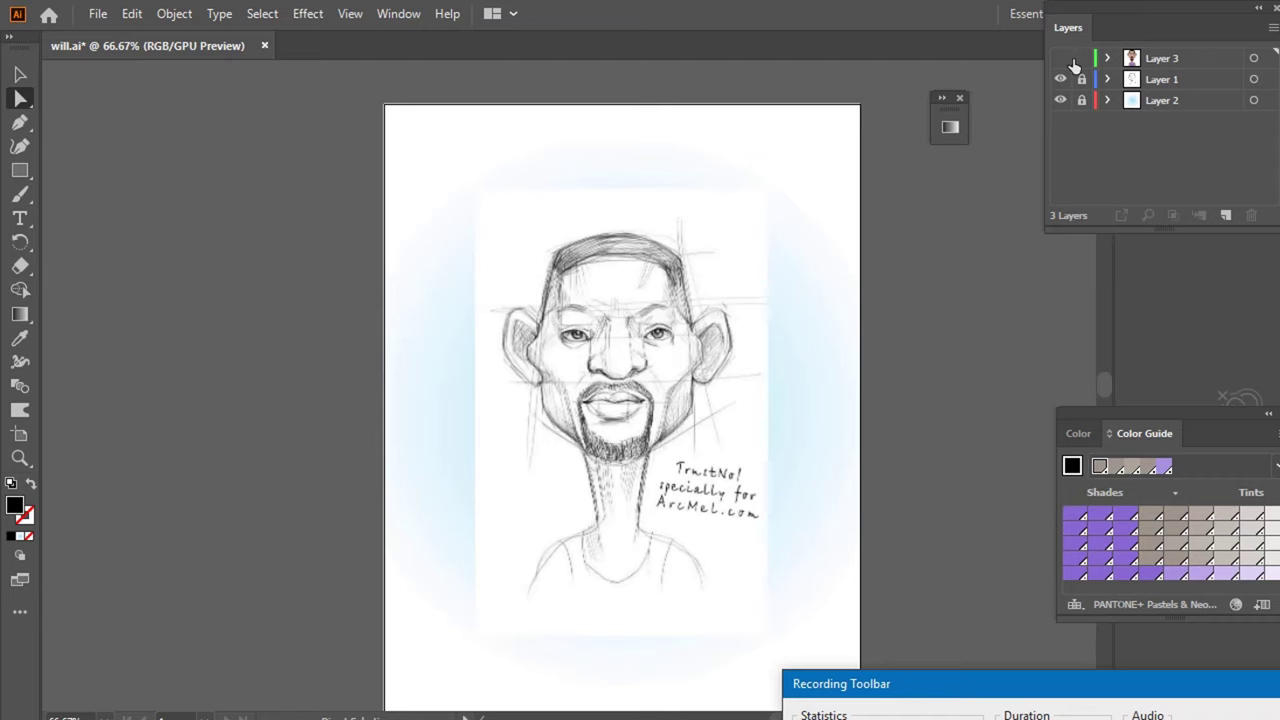
click(1060, 58)
click(1060, 60)
click(1060, 60)
click(1231, 215)
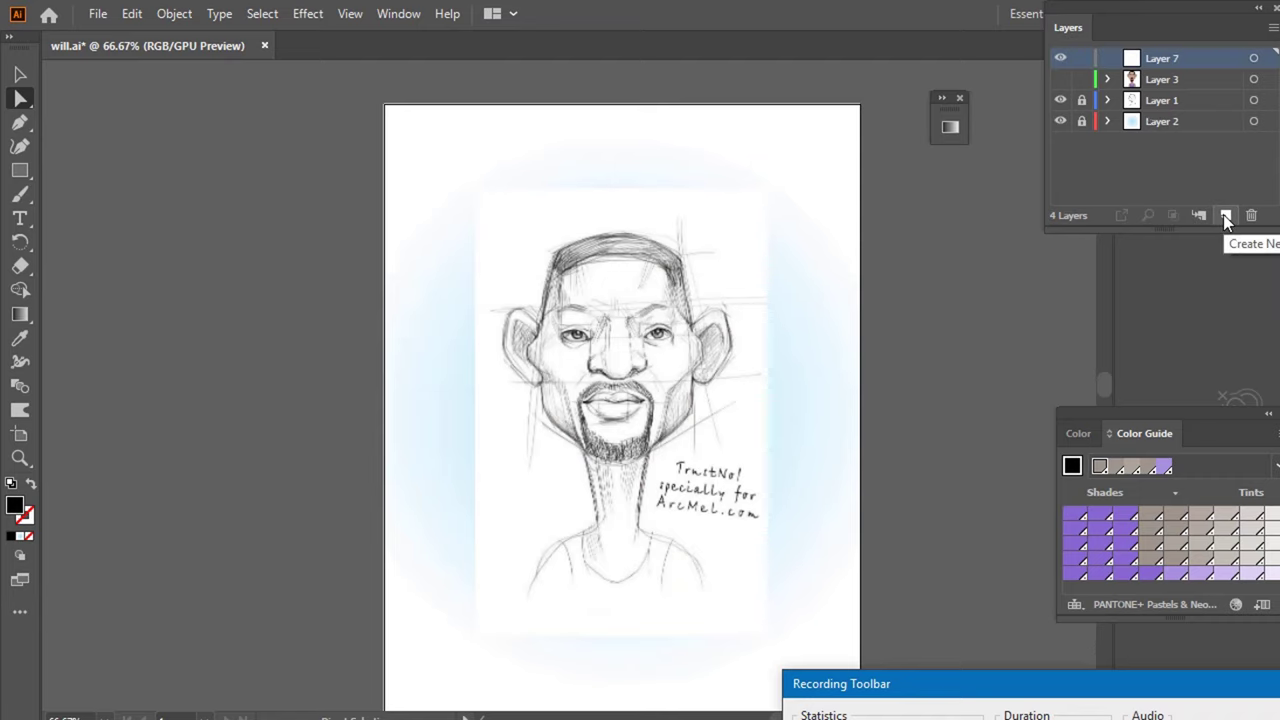
- Draw a closed nose outline between the eyebrows with the Pen tool, no fill and black stroke
click(1060, 79)
click(1060, 79)
scroll(617, 370, up, 3)
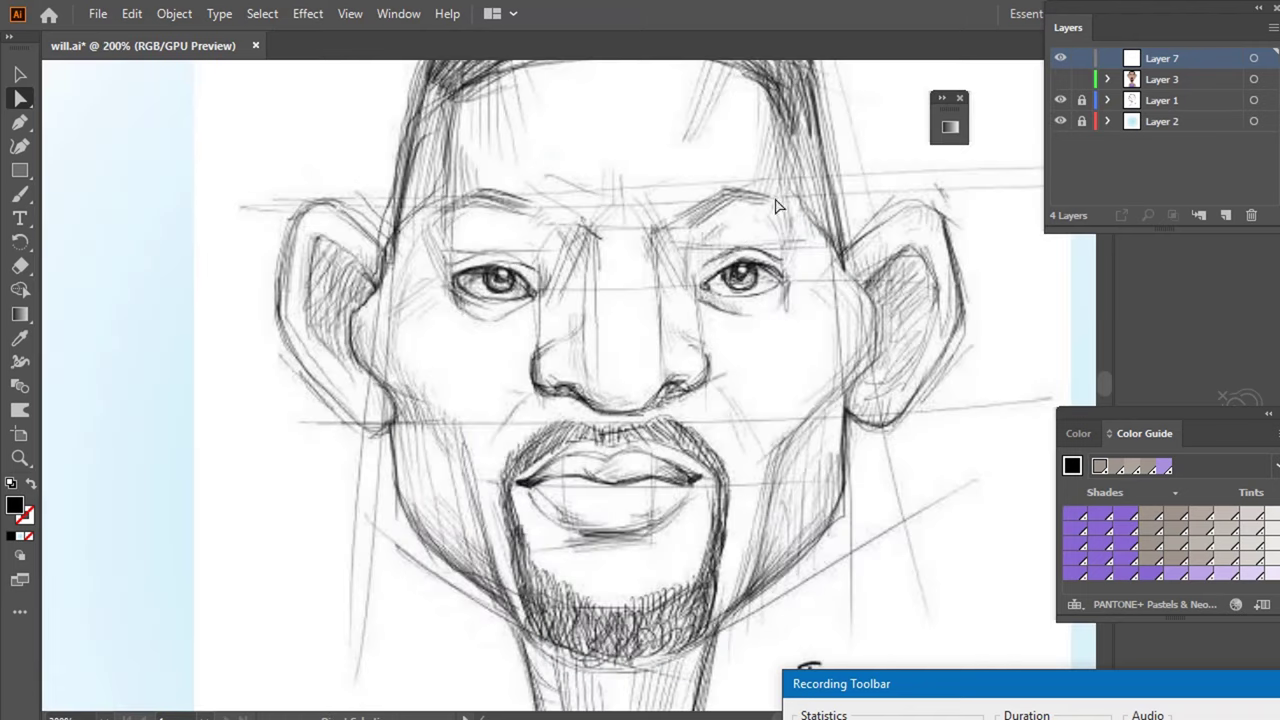
key(p)
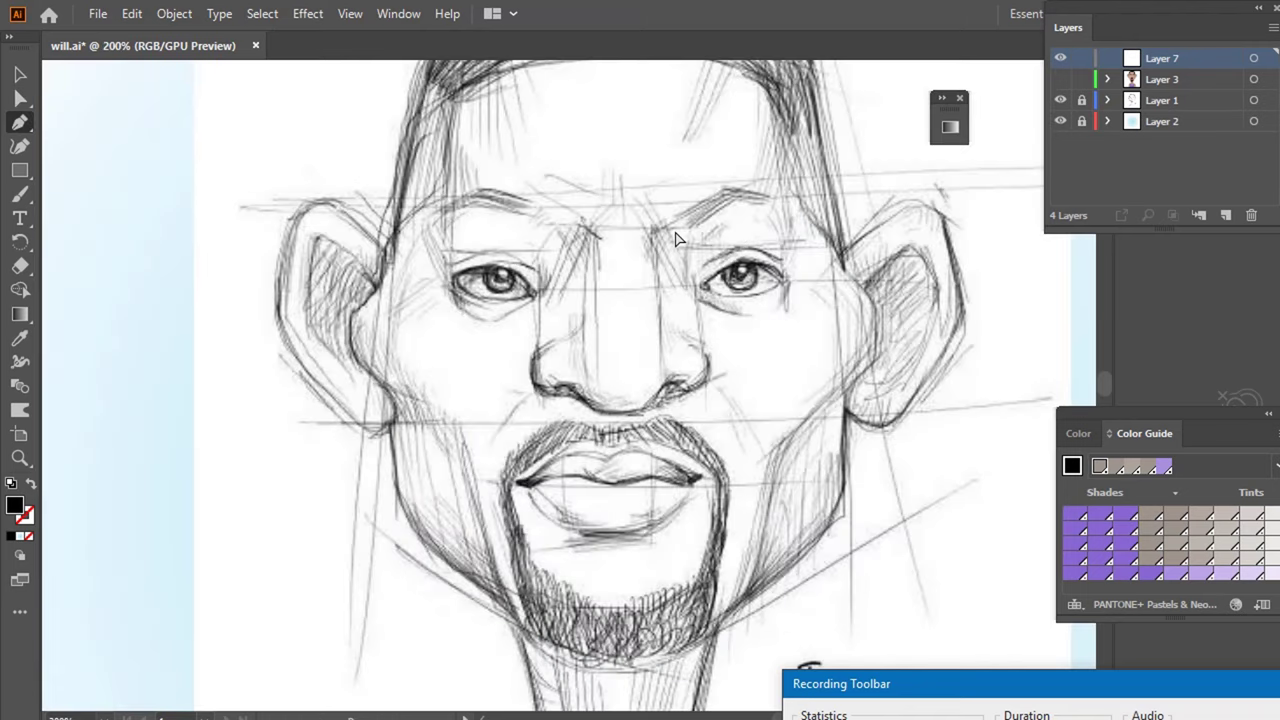
key(shift+x)
click(653, 232)
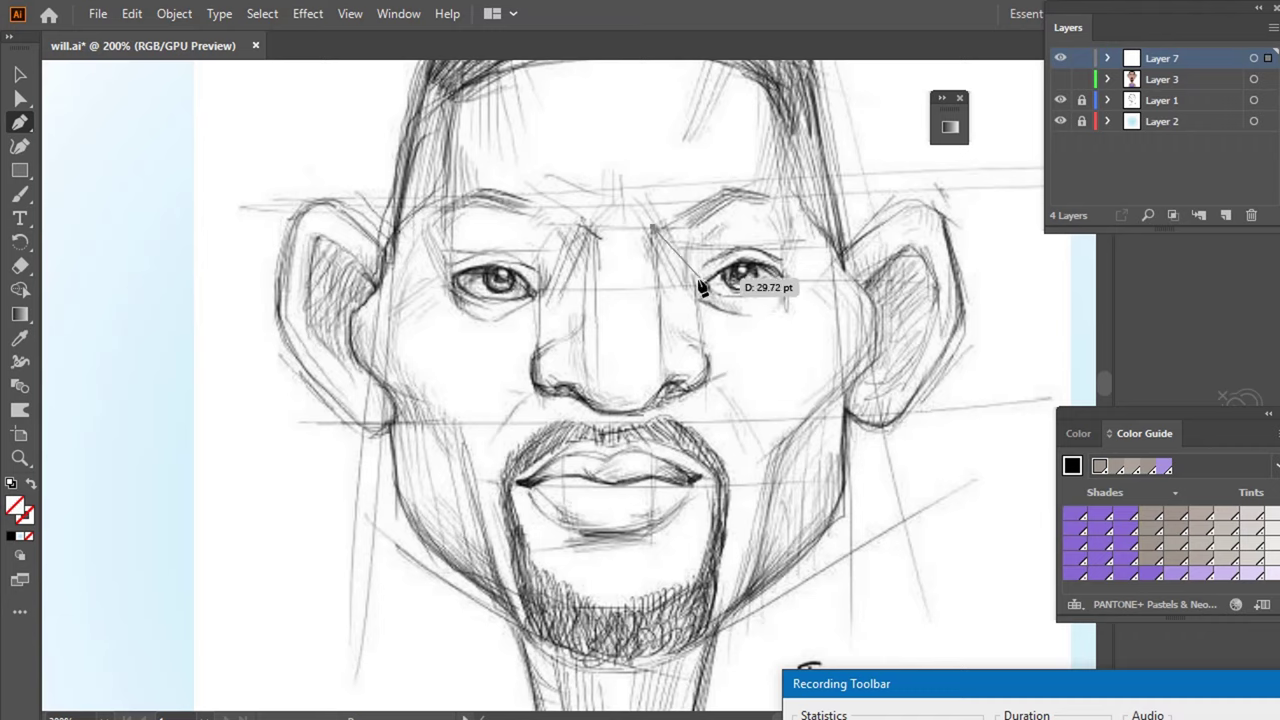
drag(694, 280, 697, 287)
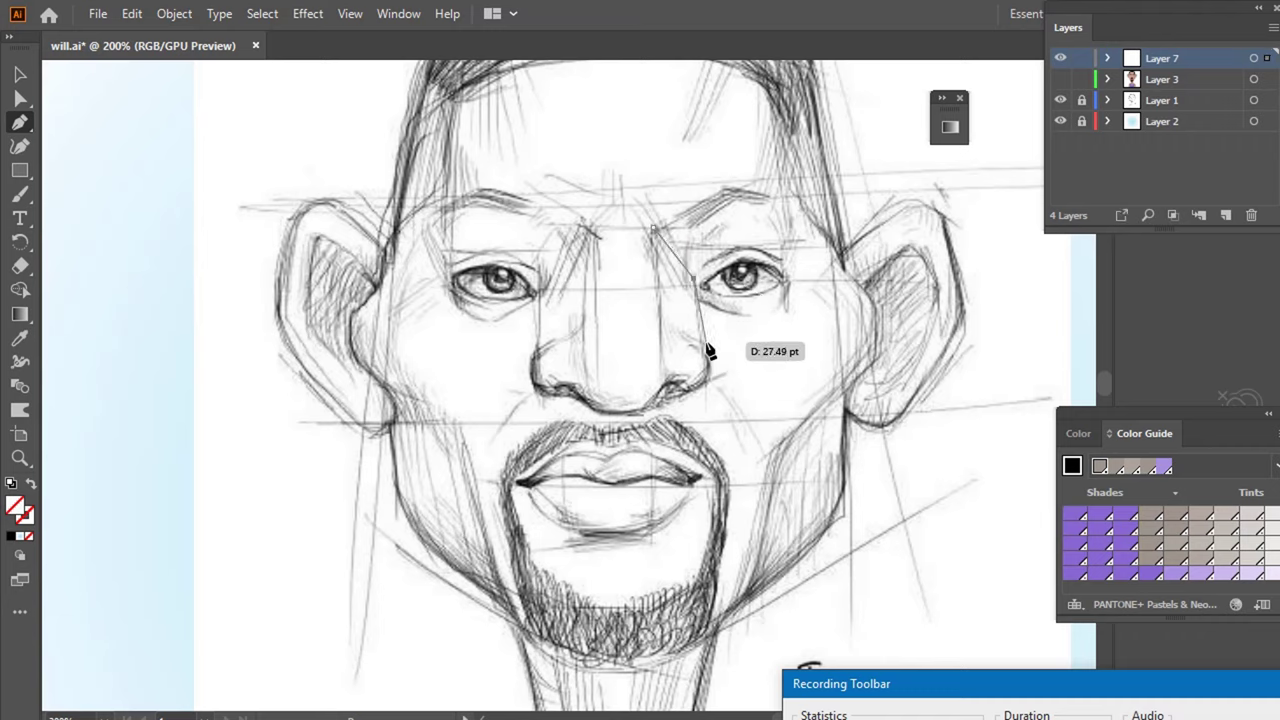
click(662, 319)
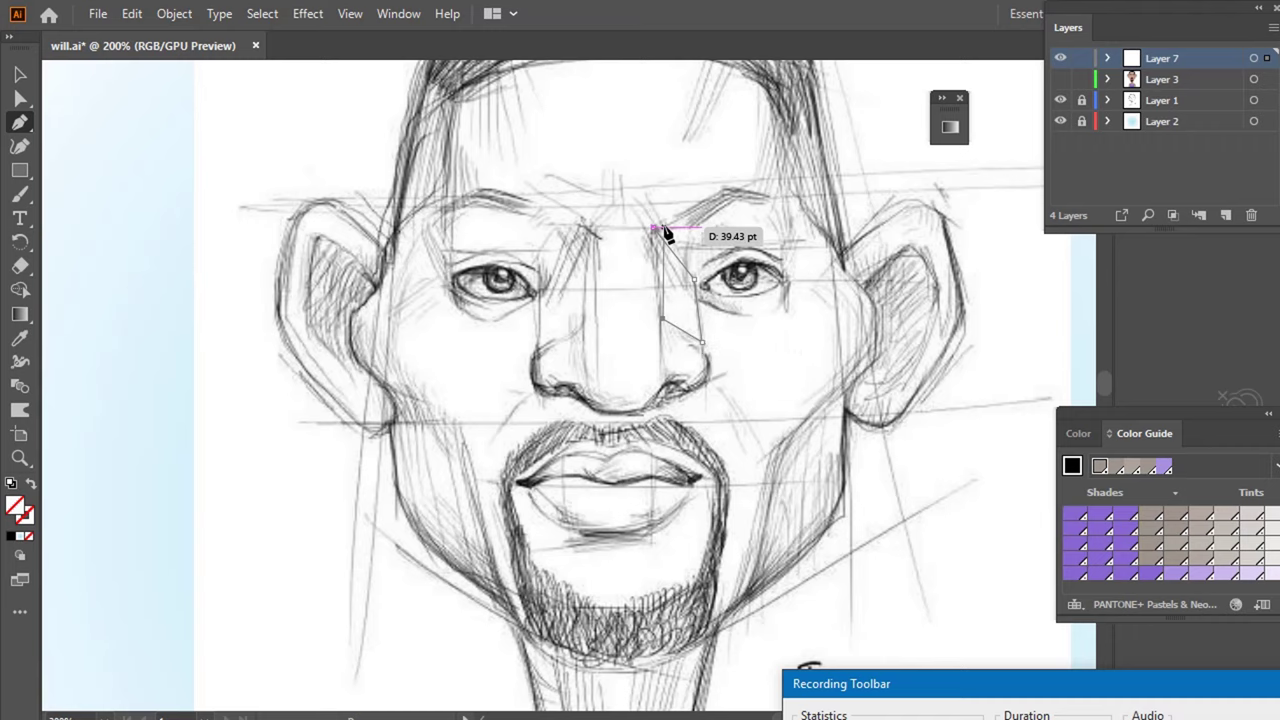
click(656, 232)
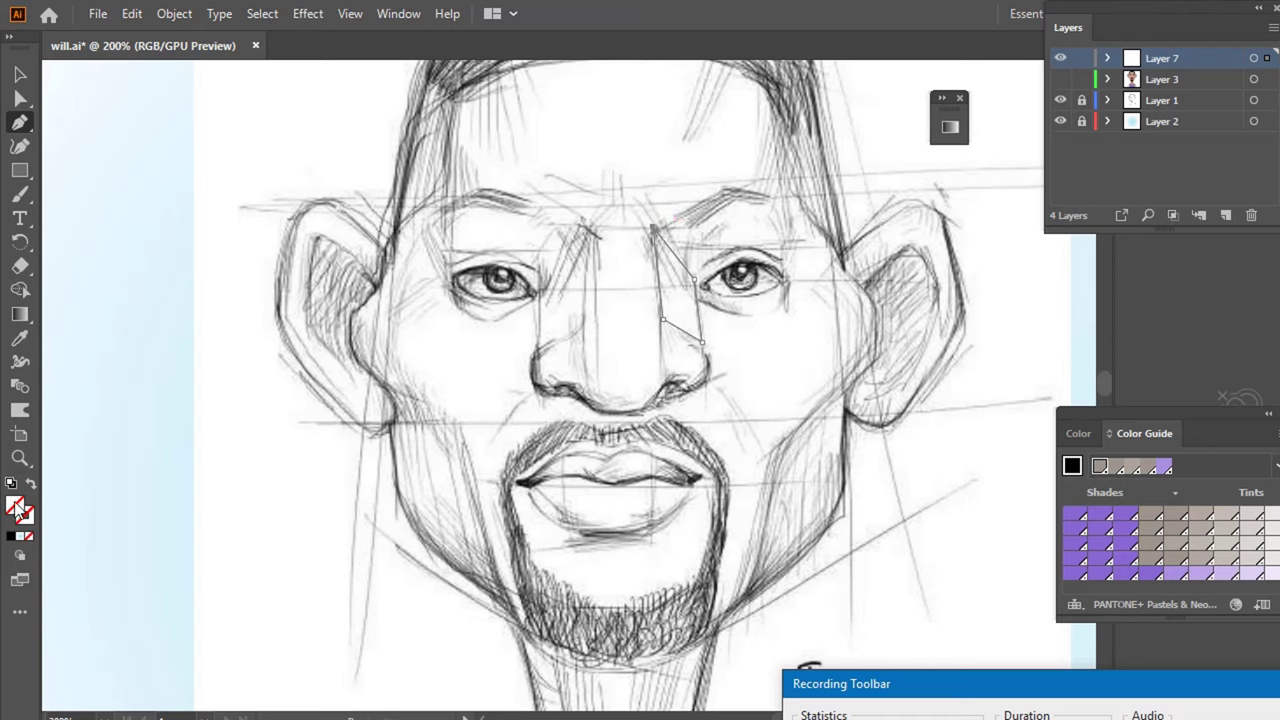
- Fill the nose with the eyebrows' dark brown and adjust its top anchor, with the face visible
double_click(16, 508)
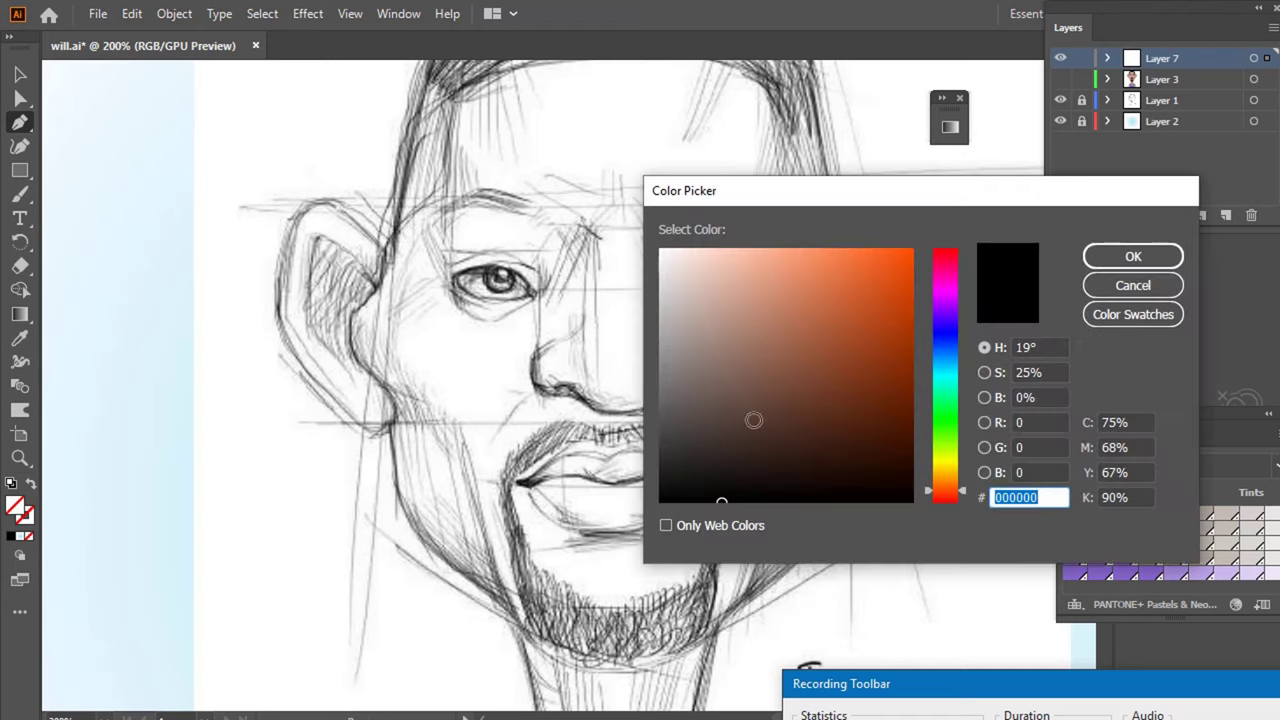
click(815, 252)
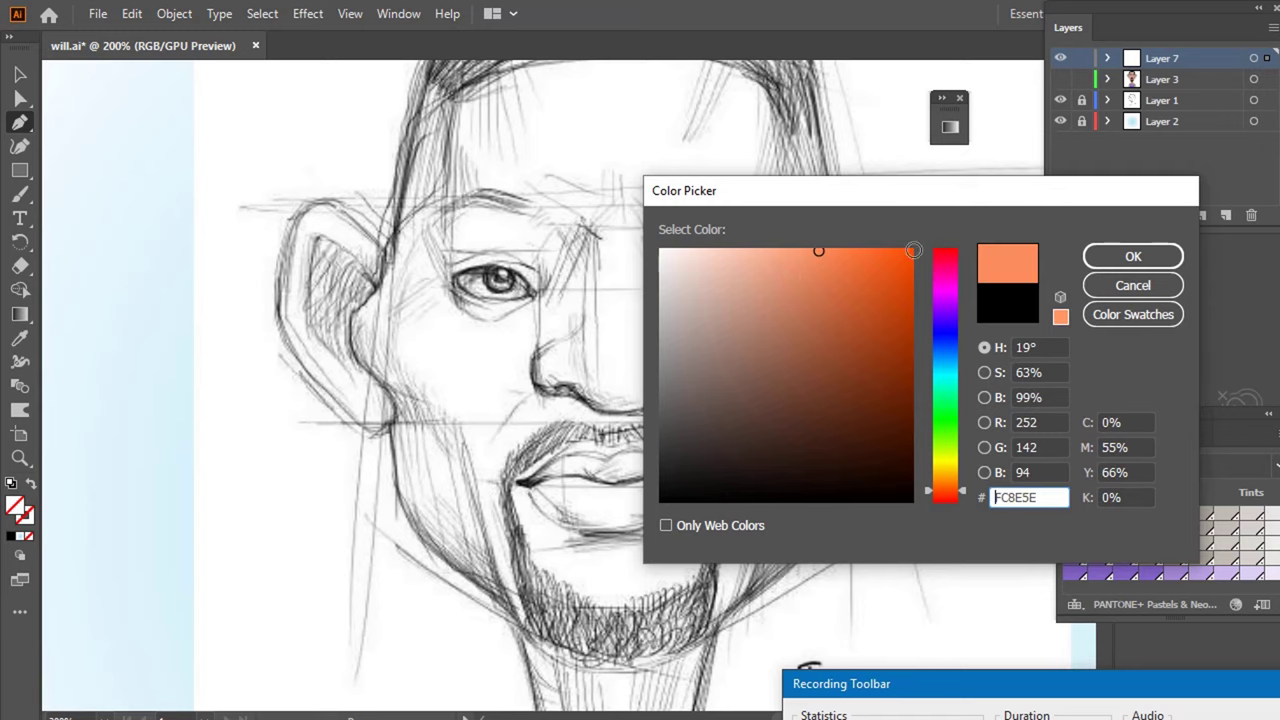
click(1133, 257)
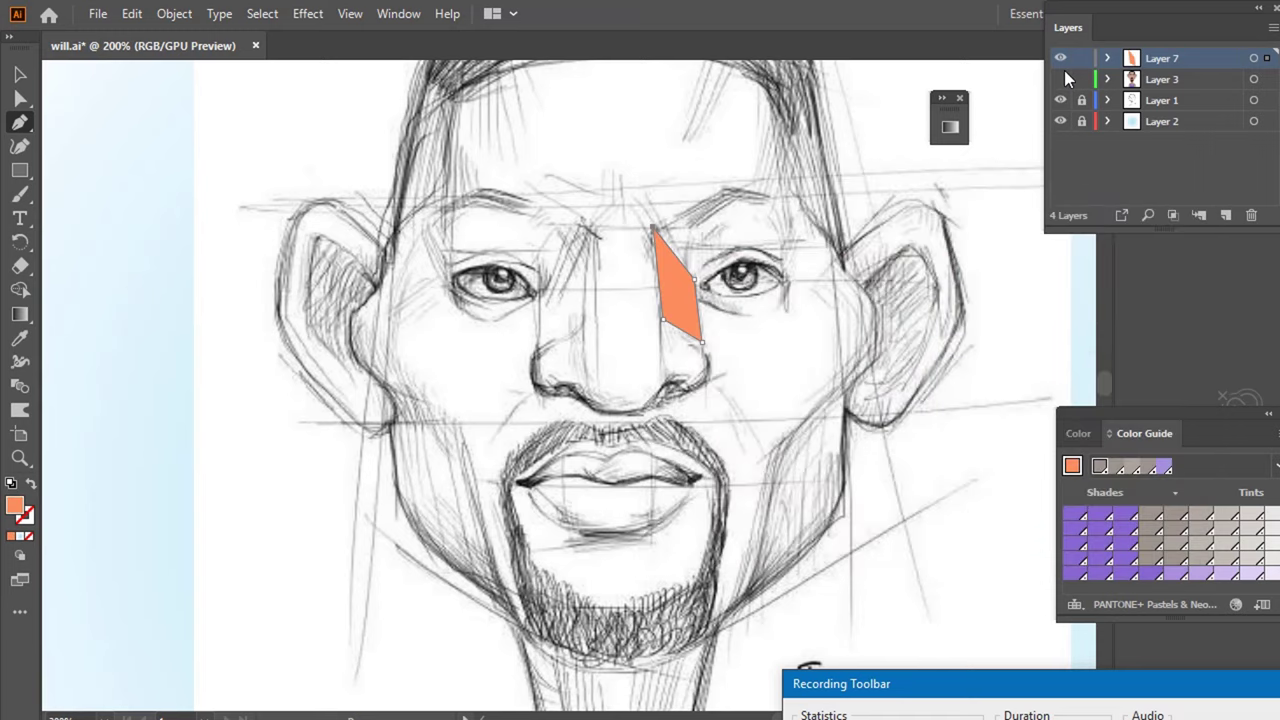
click(1061, 80)
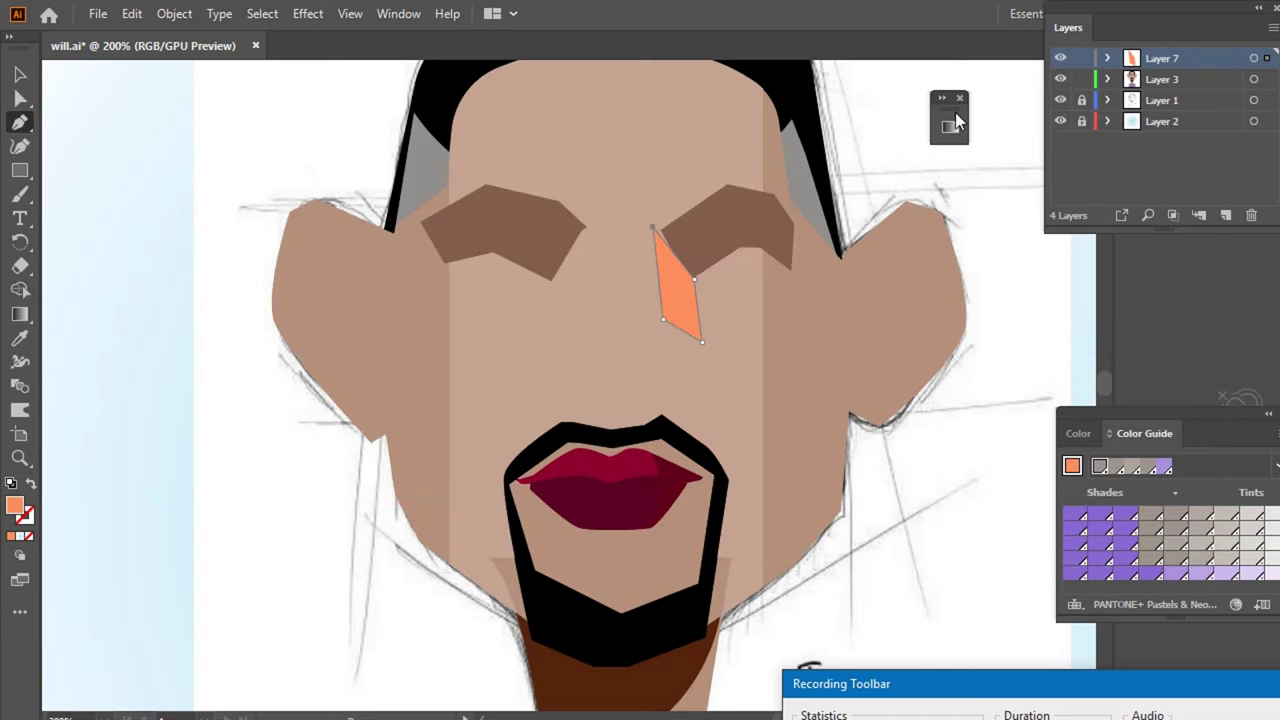
key(i)
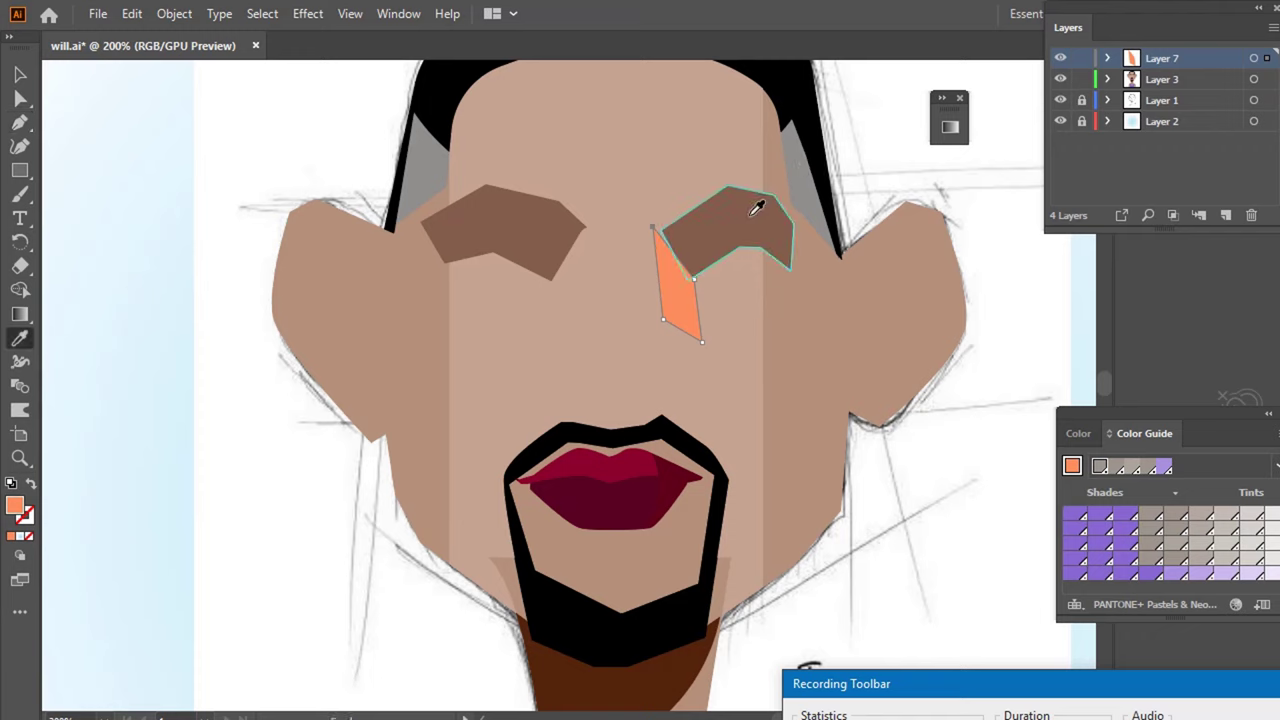
click(751, 208)
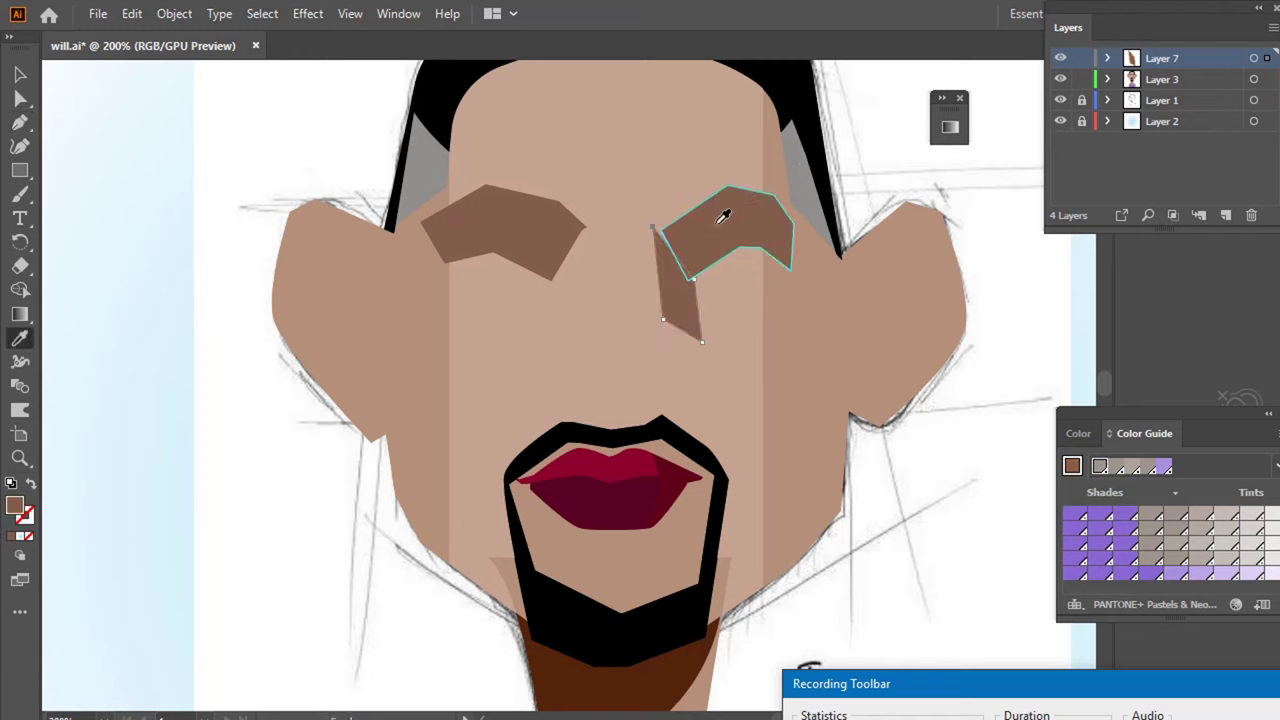
key(a)
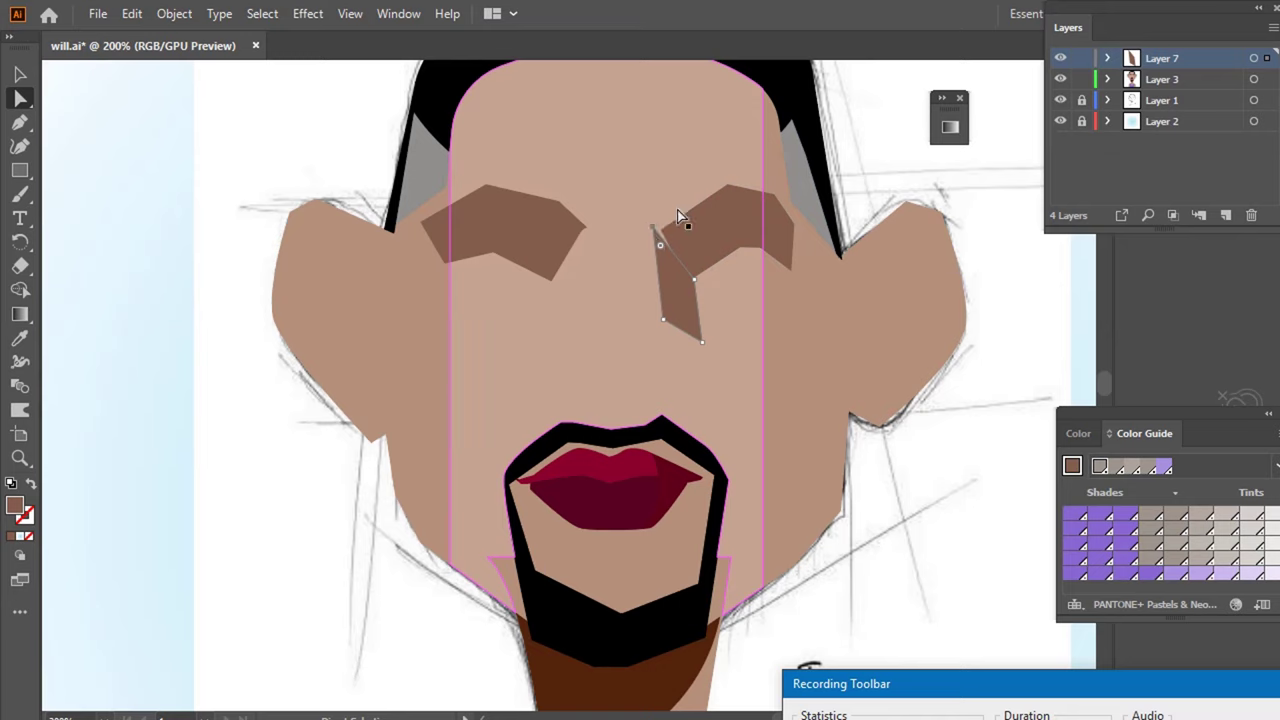
drag(648, 232, 661, 232)
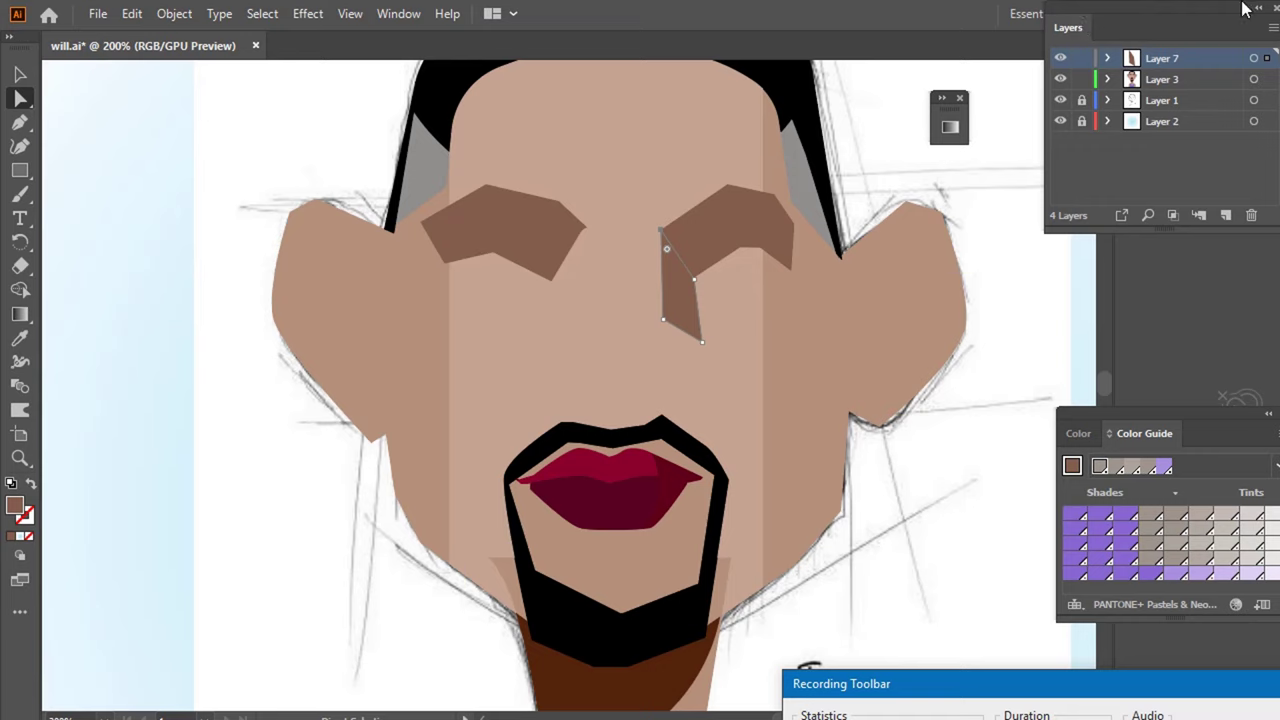
- Hide the coloured Layer 3 face artwork to reveal the pencil sketch
click(1061, 80)
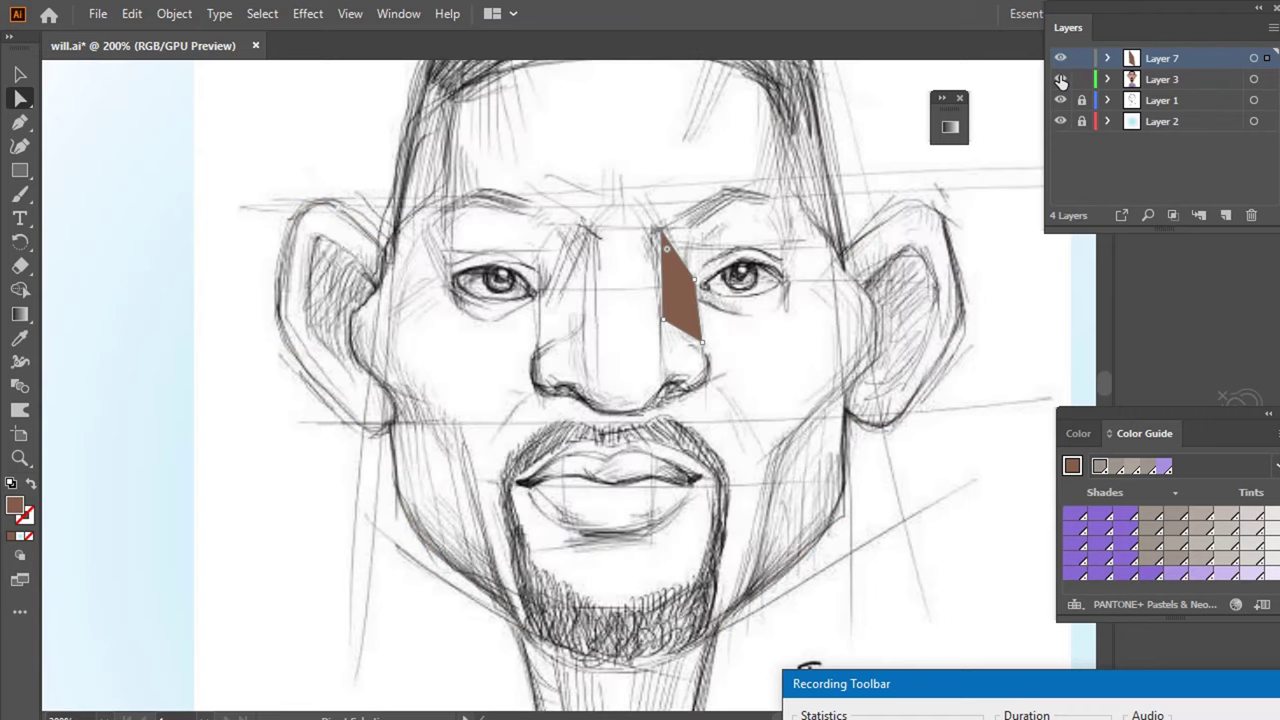
click(1061, 80)
click(1061, 80)
- Trace a brown shading shape down the left nose bridge with the Pen tool, then show Layer 3 again
key(p)
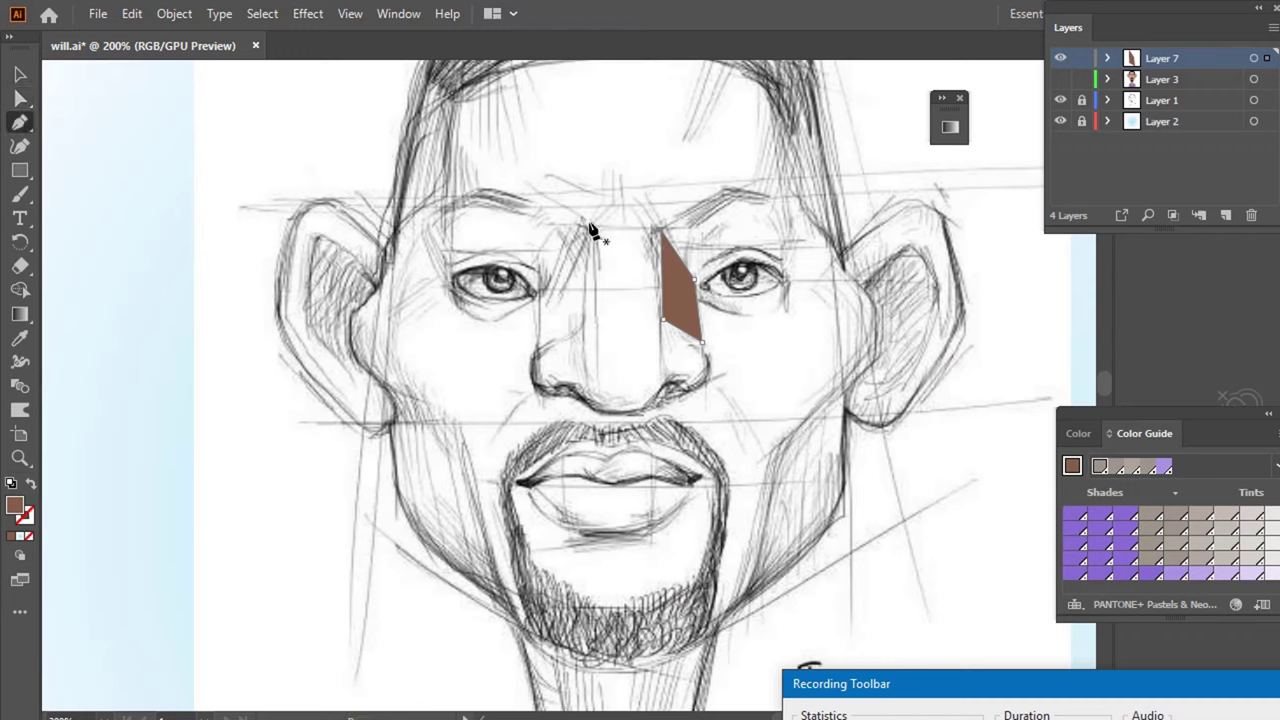
drag(591, 228, 594, 335)
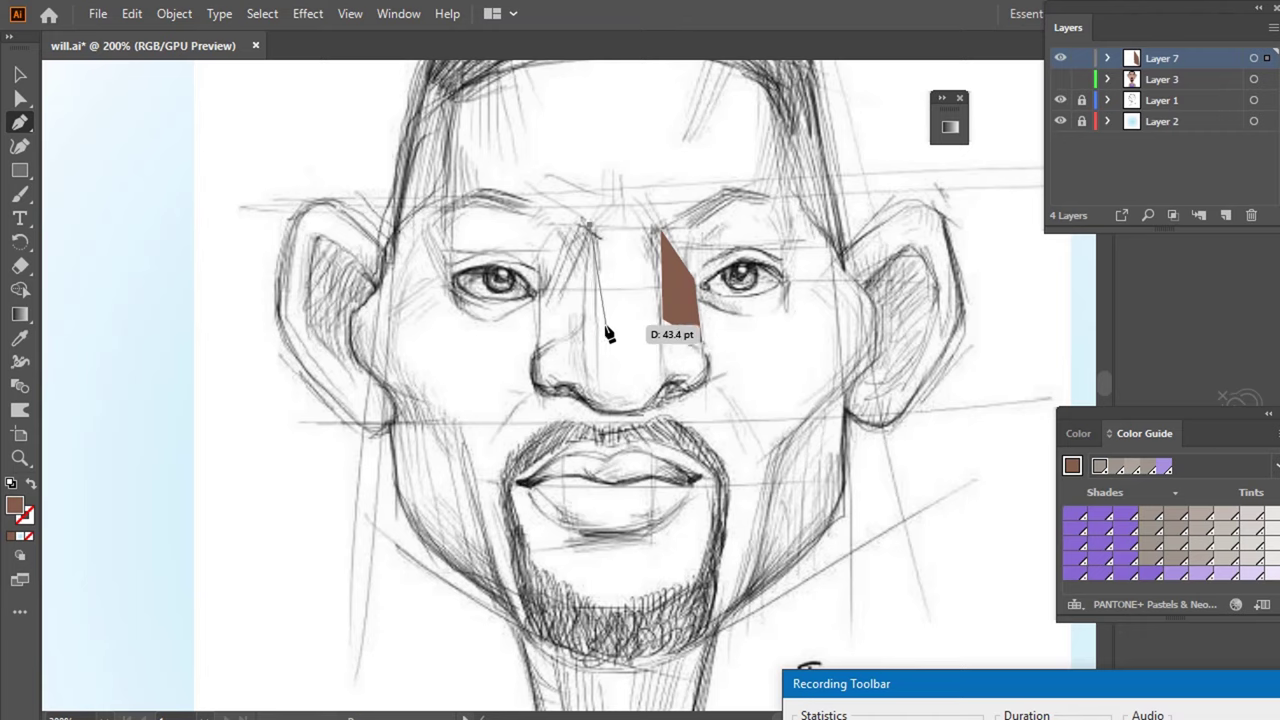
mouse_move(594, 335)
mouse_down()
mouse_move(593, 323)
mouse_move(567, 356)
mouse_move(558, 346)
mouse_up()
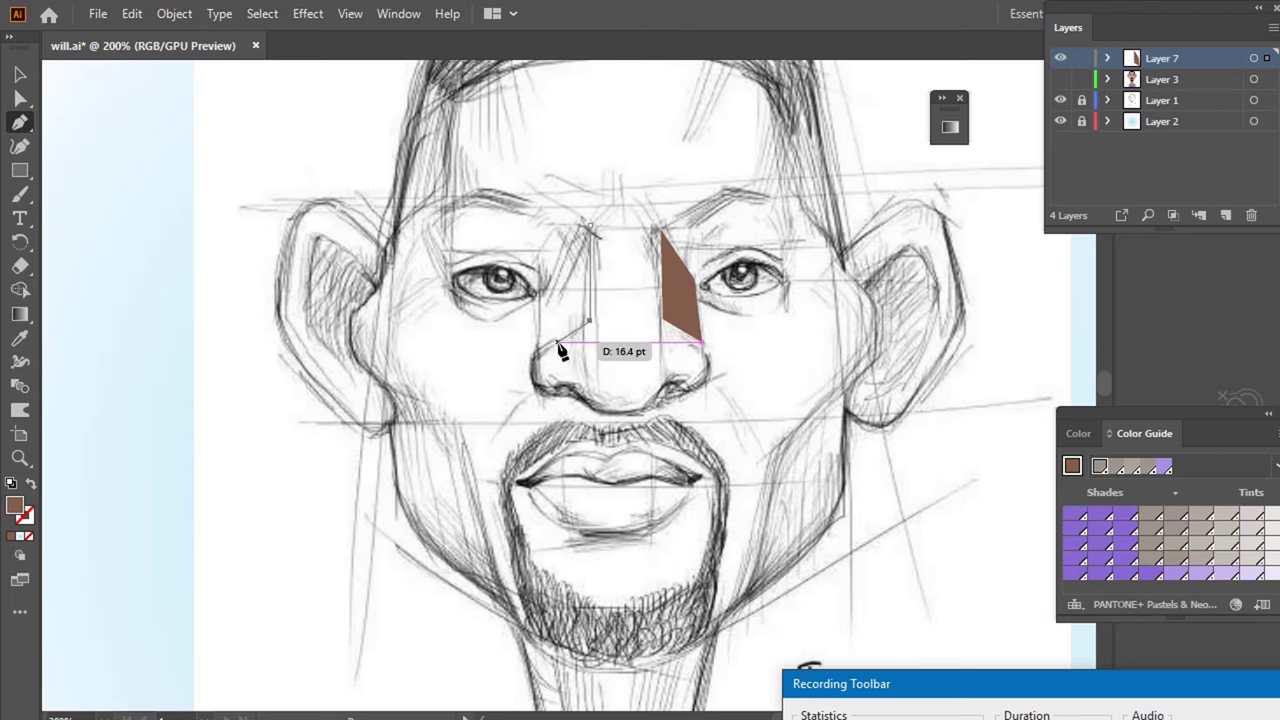
drag(558, 346, 561, 277)
mouse_move(589, 229)
mouse_down()
mouse_move(621, 236)
mouse_move(600, 222)
mouse_up()
click(1060, 79)
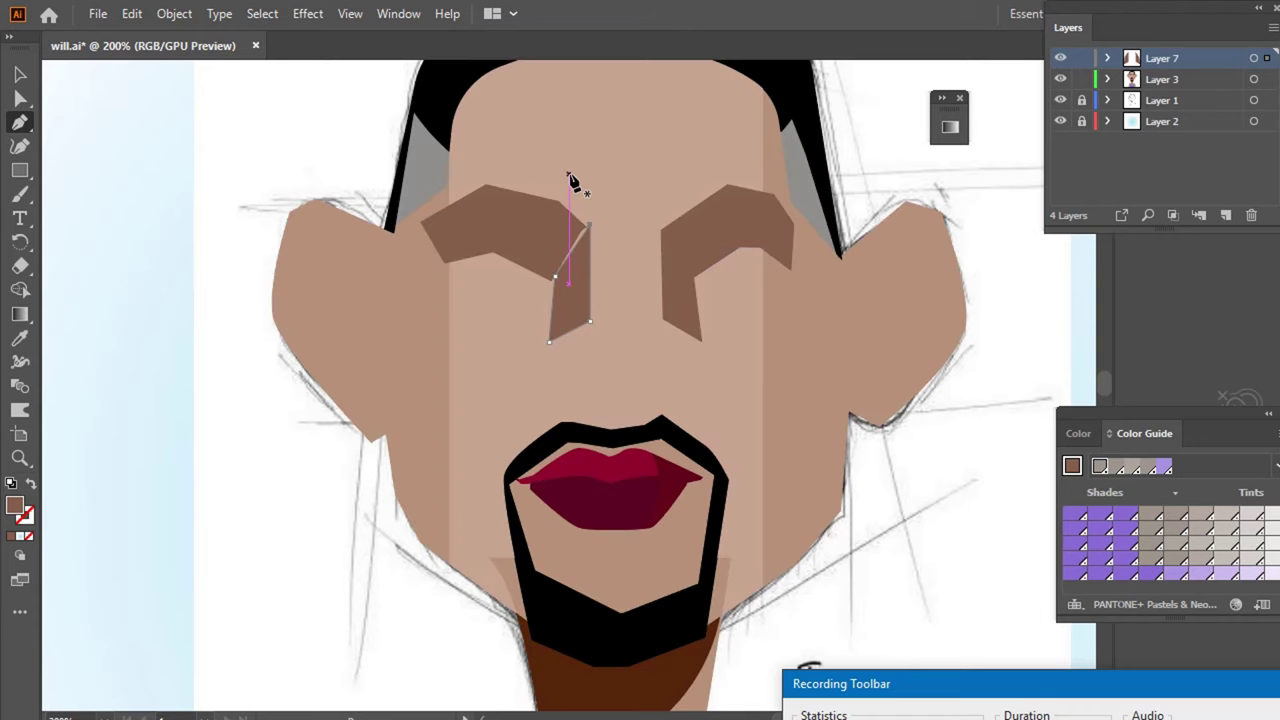
key(a)
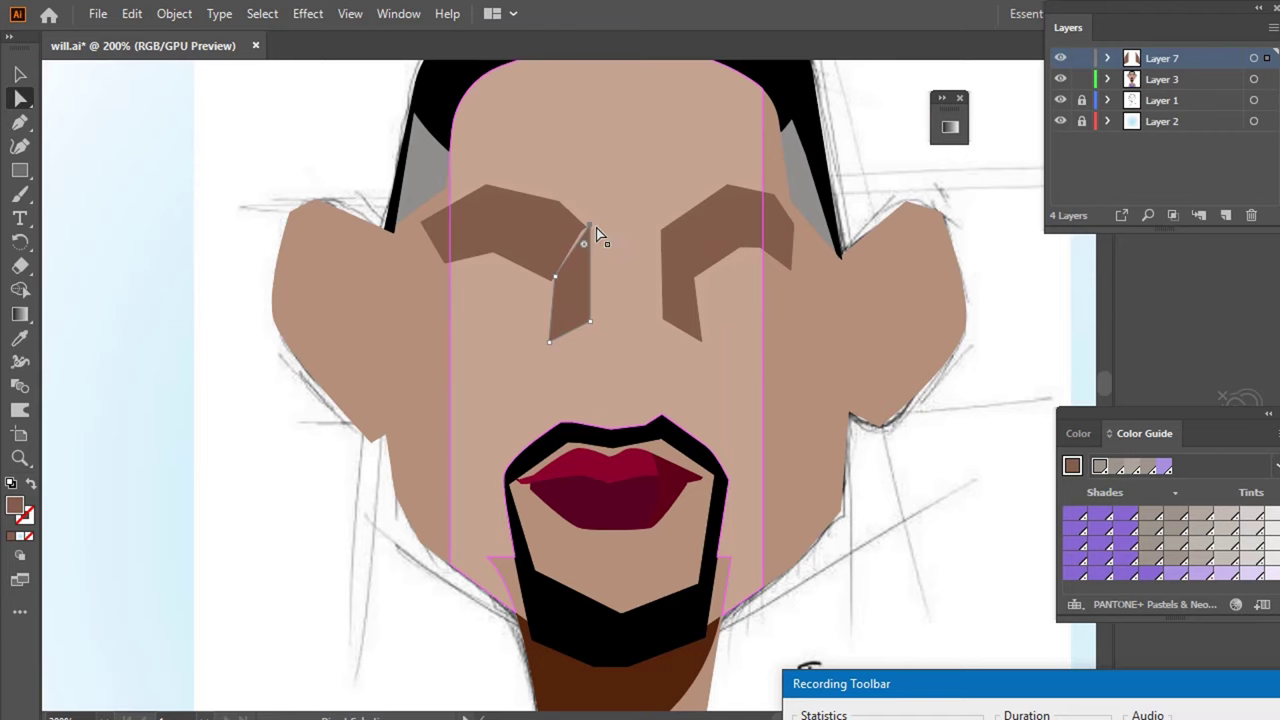
- Save the document and move Layer 7's nose shading into Layer 3
click(600, 238)
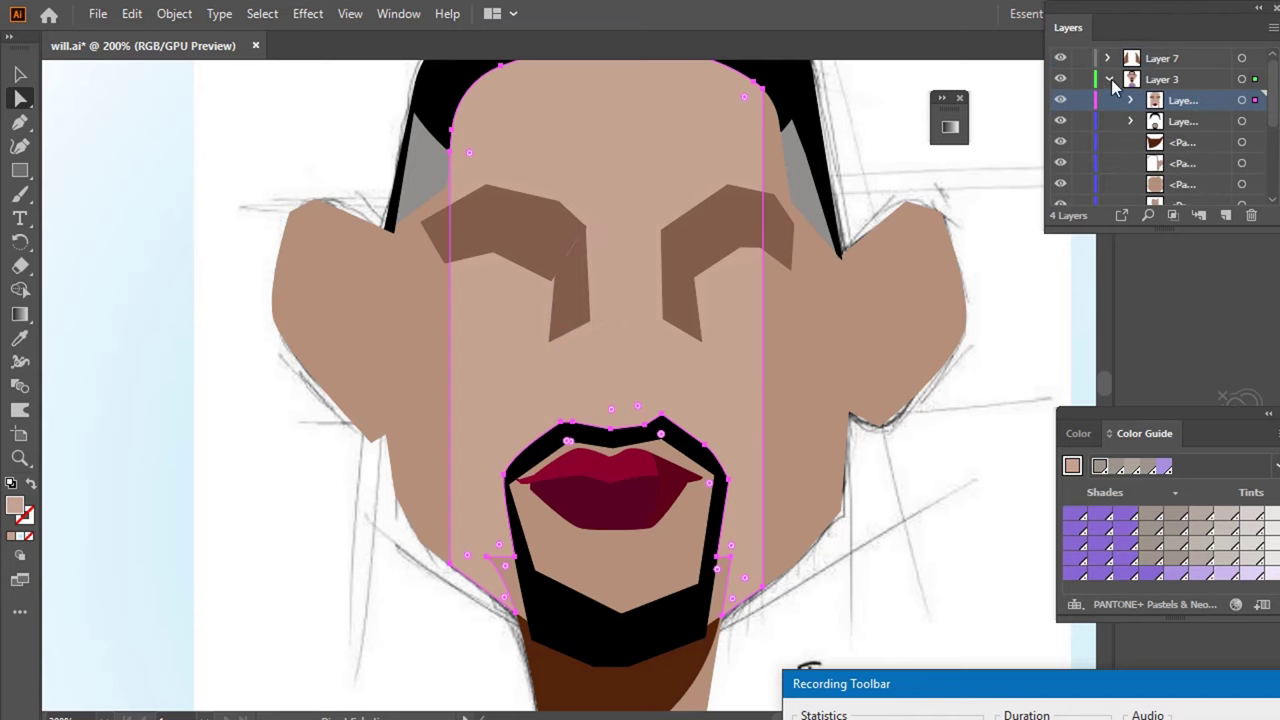
click(1108, 79)
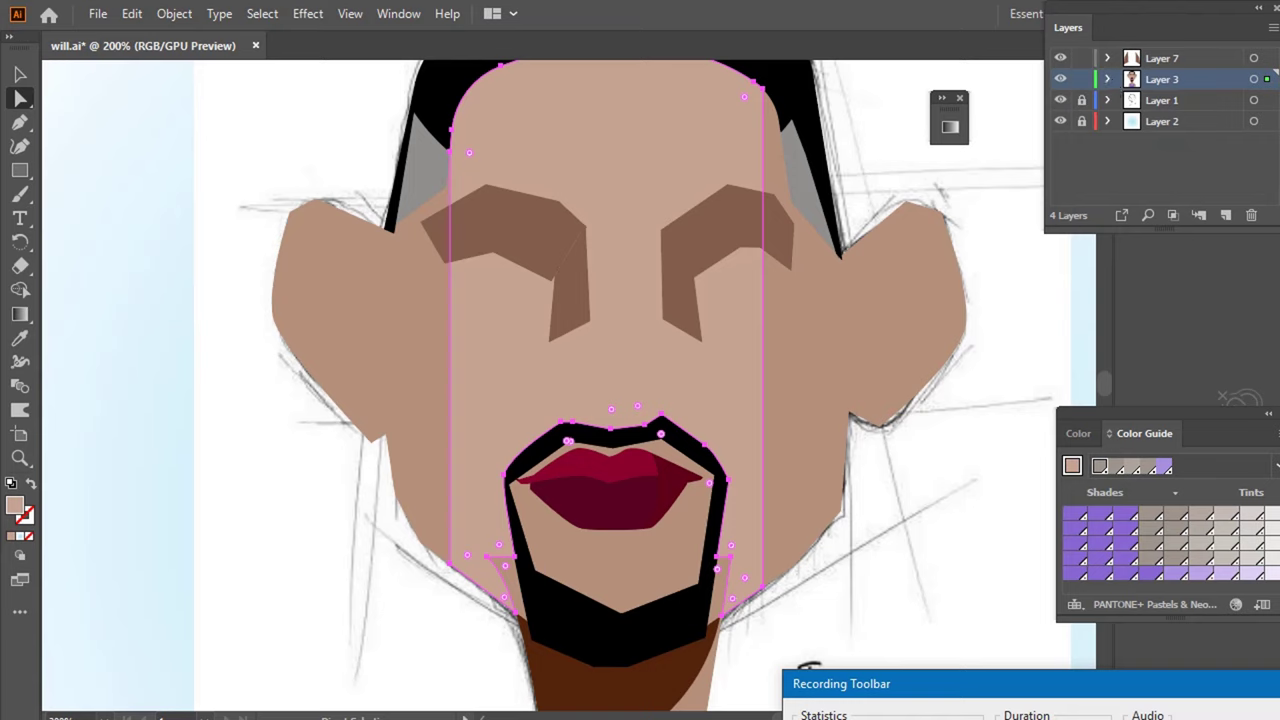
key(ctrl+s)
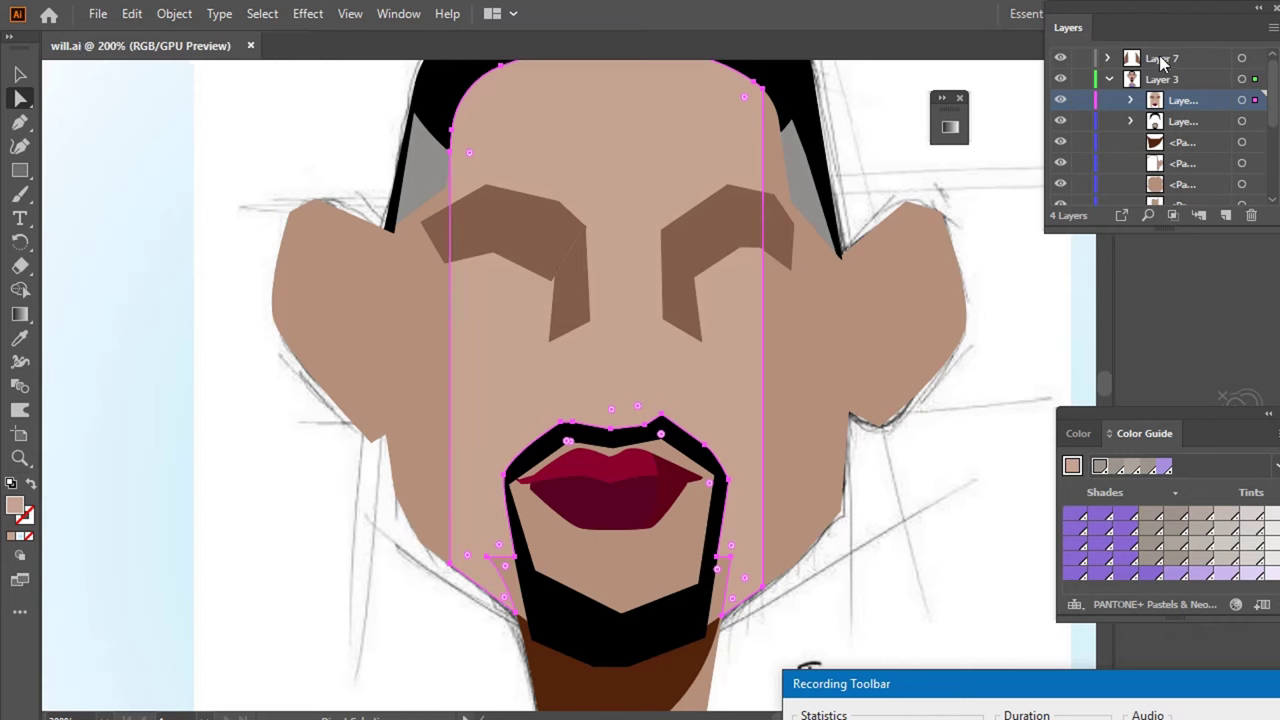
drag(1162, 58, 1156, 80)
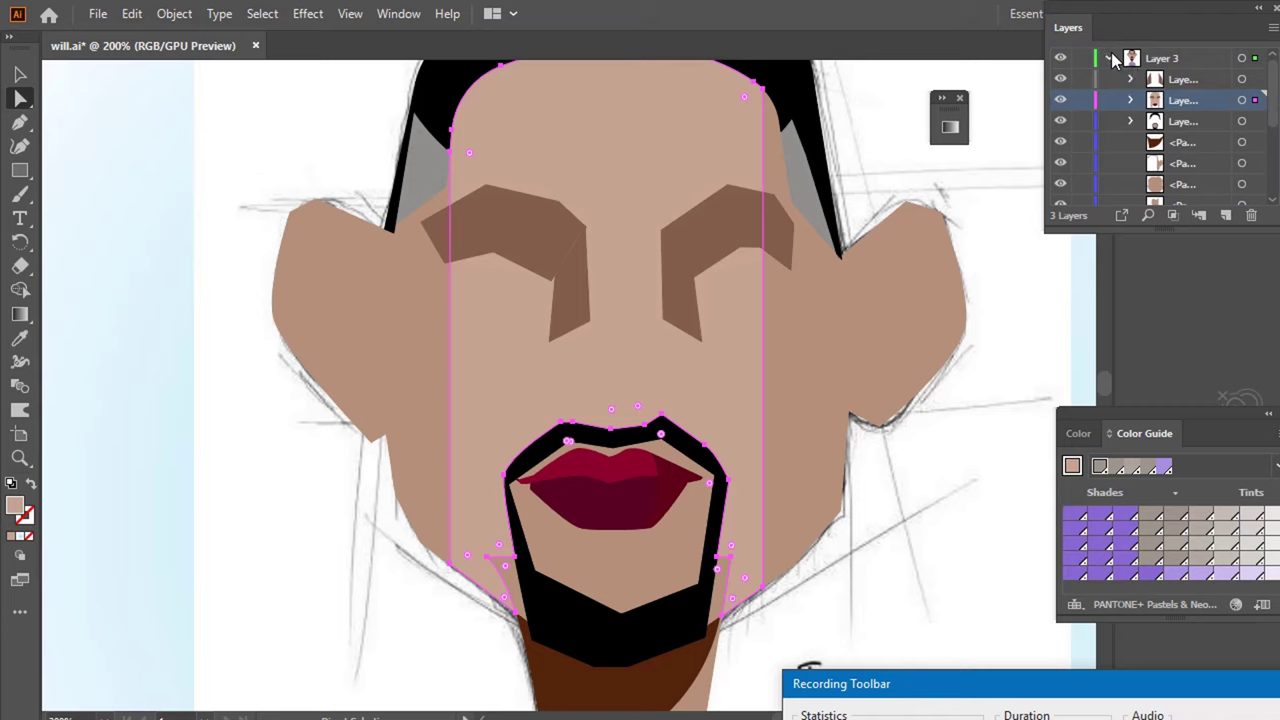
click(1109, 58)
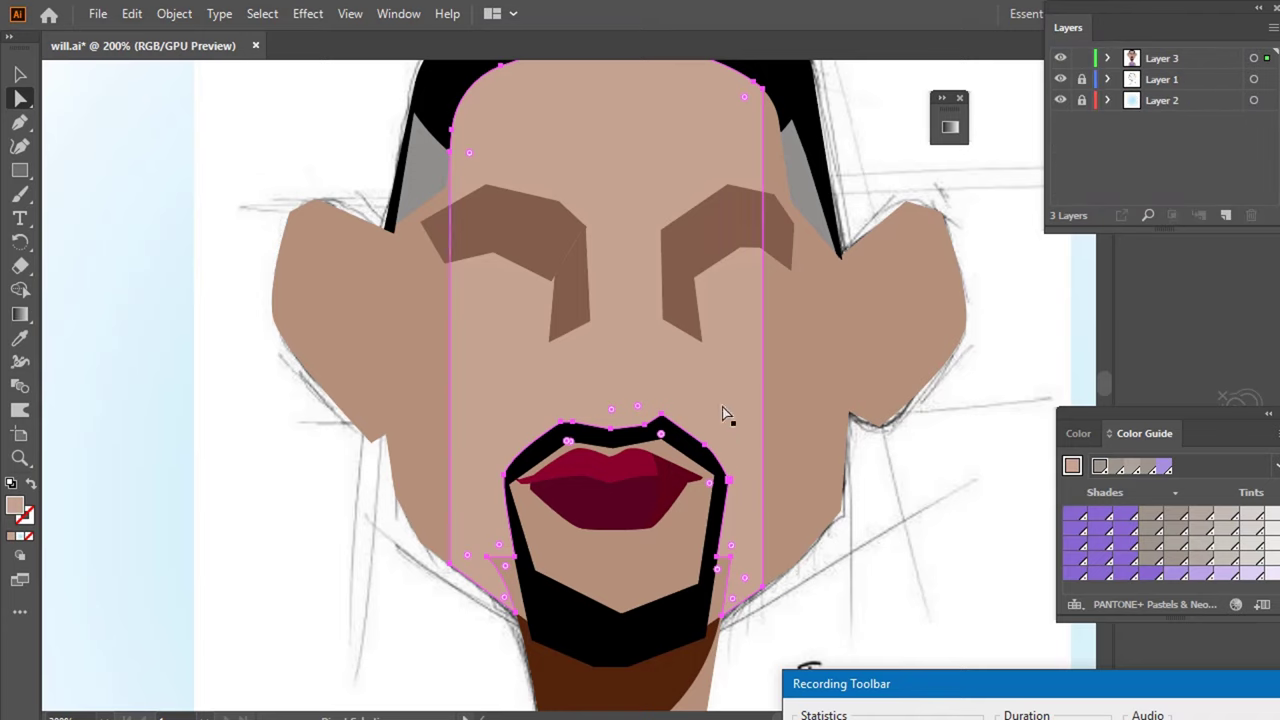
scroll(791, 371, down, 2)
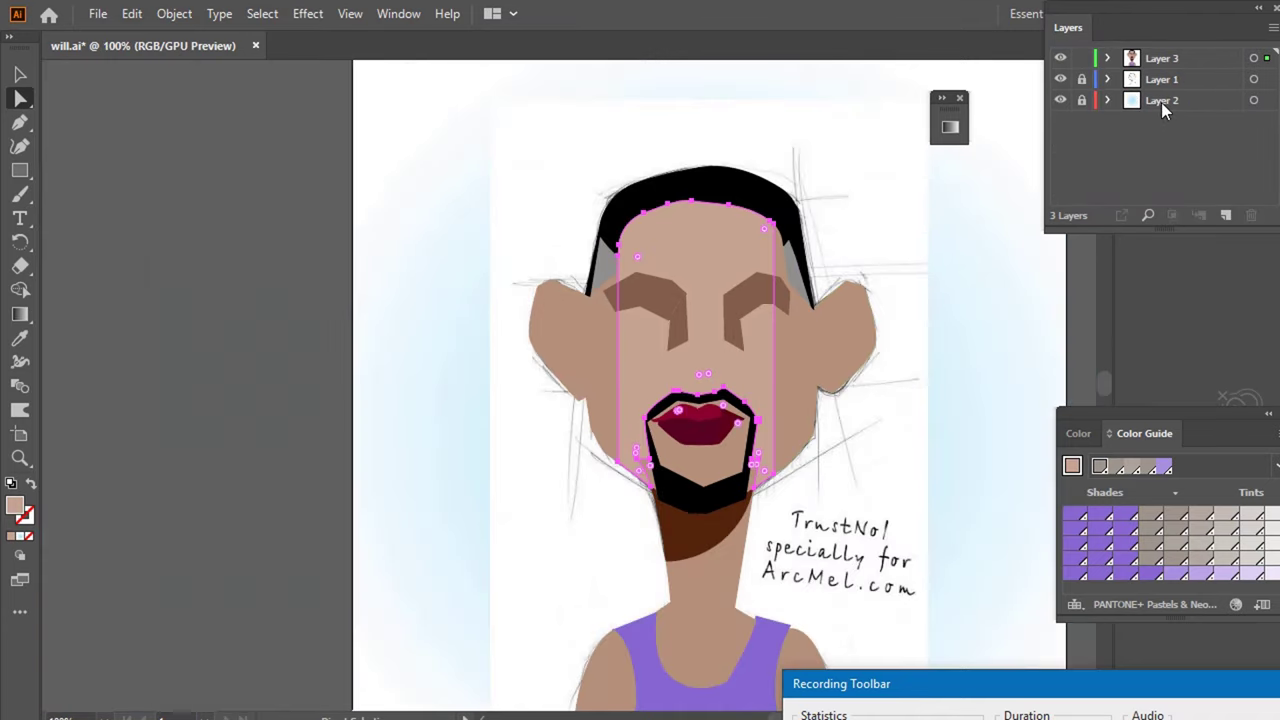
- Toggle Layer 3's sublayer visibility to compare the eyebrow shapes against the sketch
click(1060, 80)
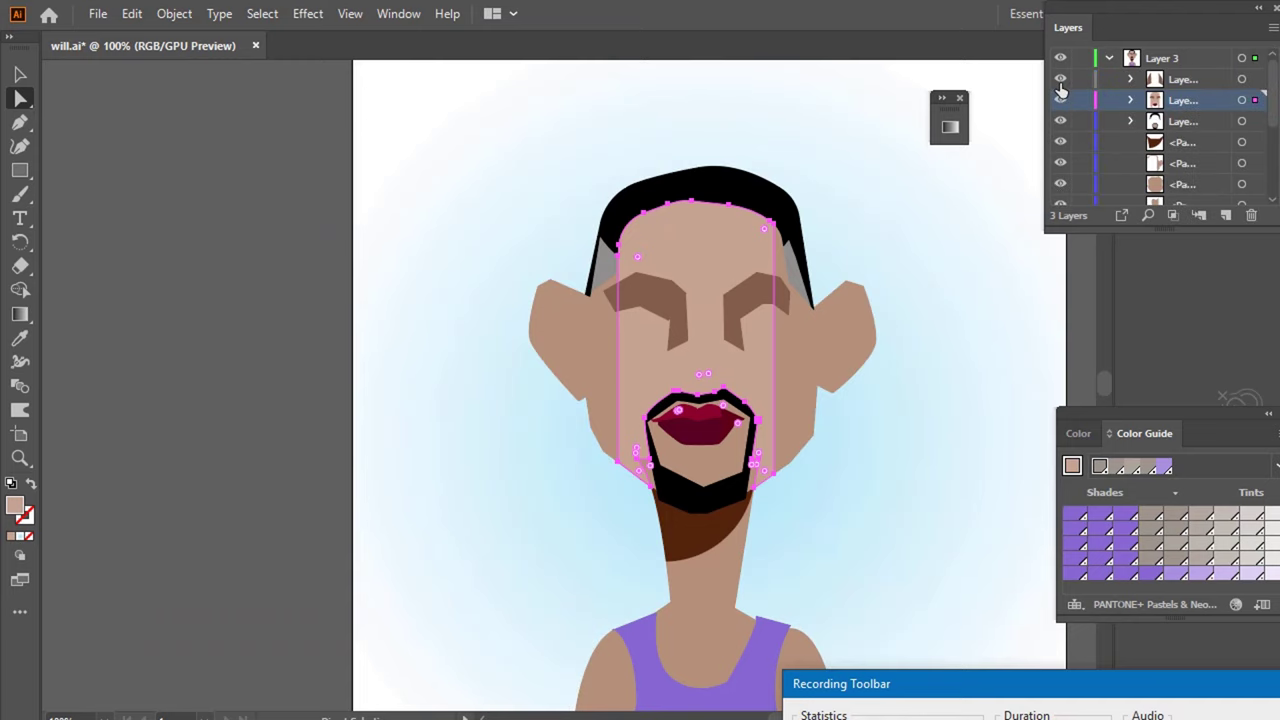
click(1060, 81)
click(1060, 86)
click(1060, 86)
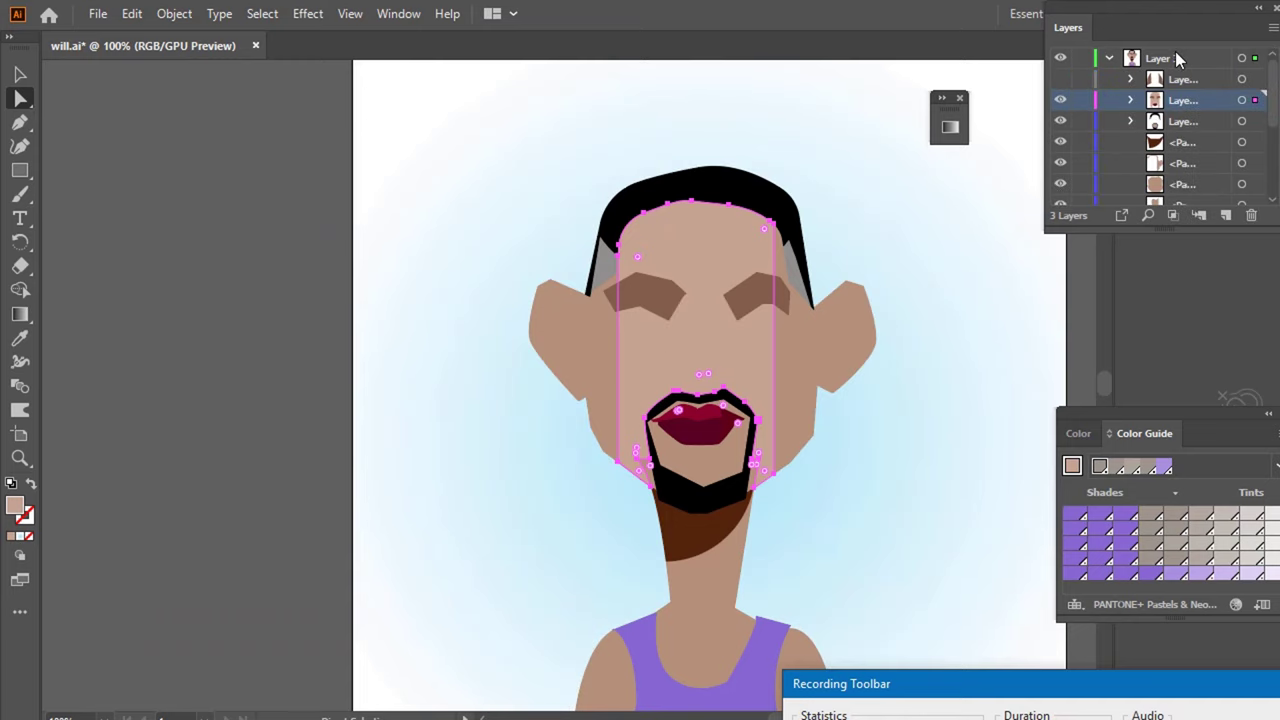
click(1060, 79)
click(1108, 58)
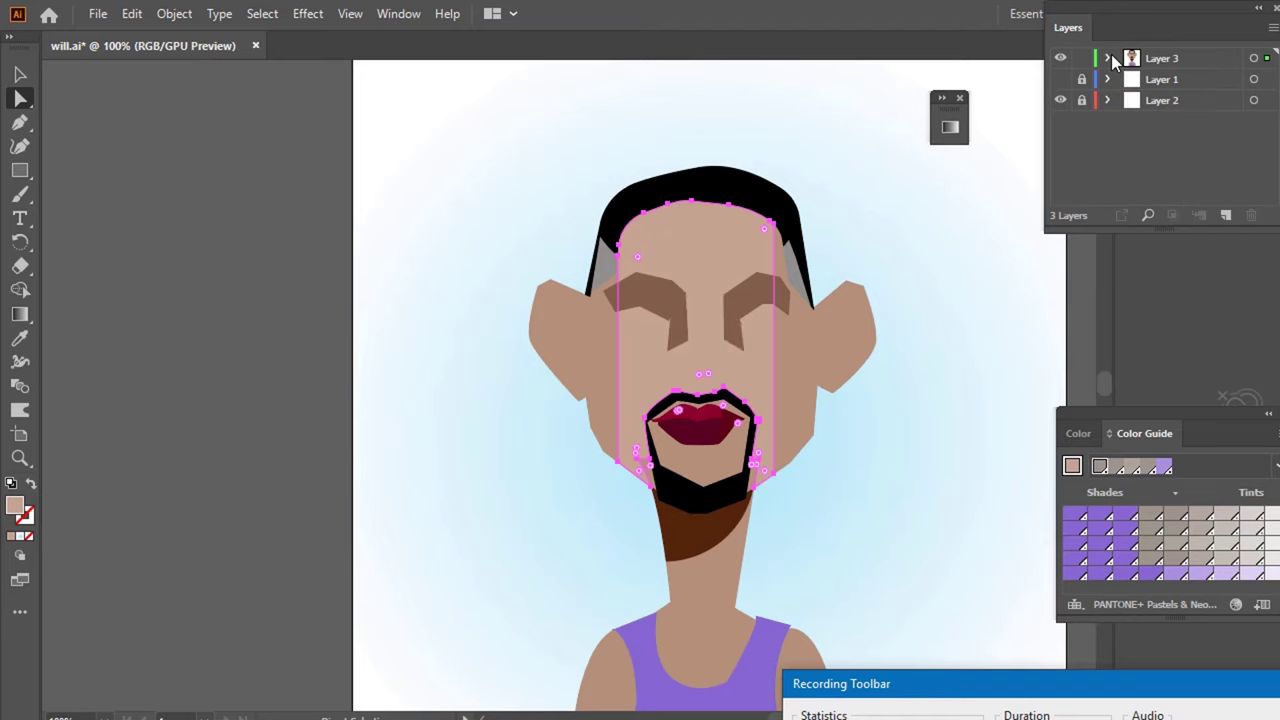
click(1060, 79)
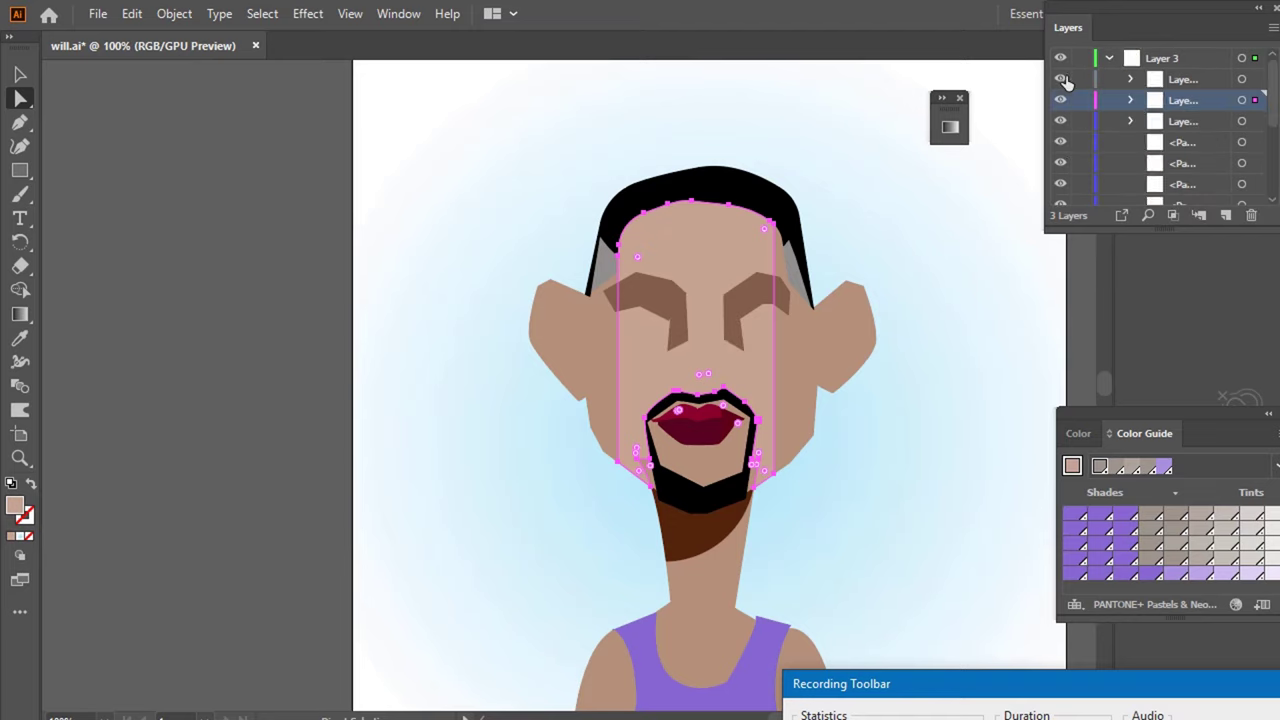
click(1061, 80)
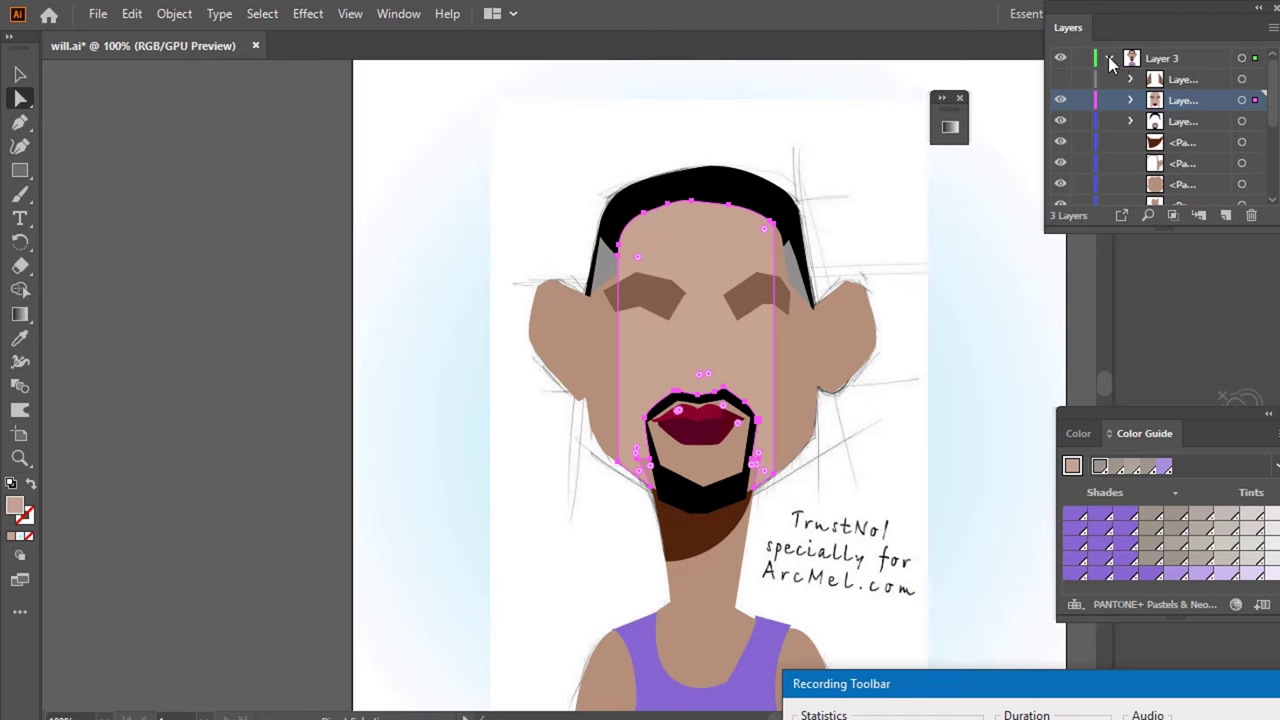
click(1060, 79)
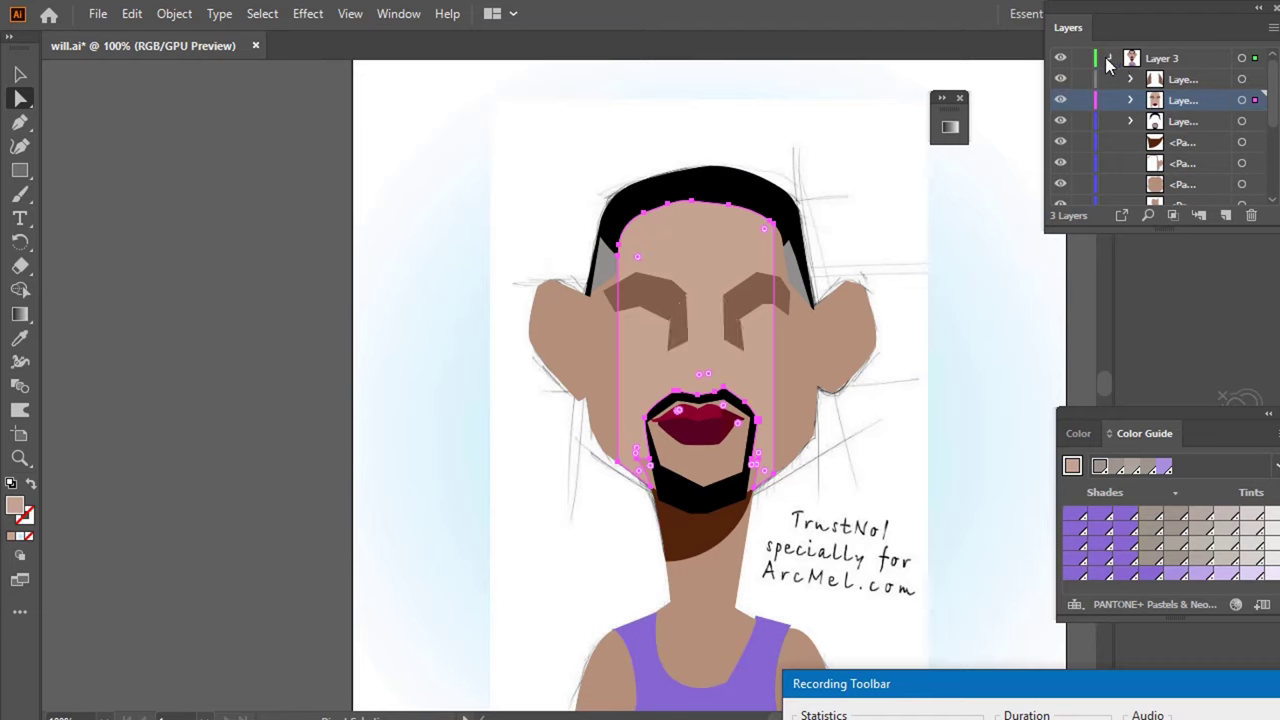
click(1108, 58)
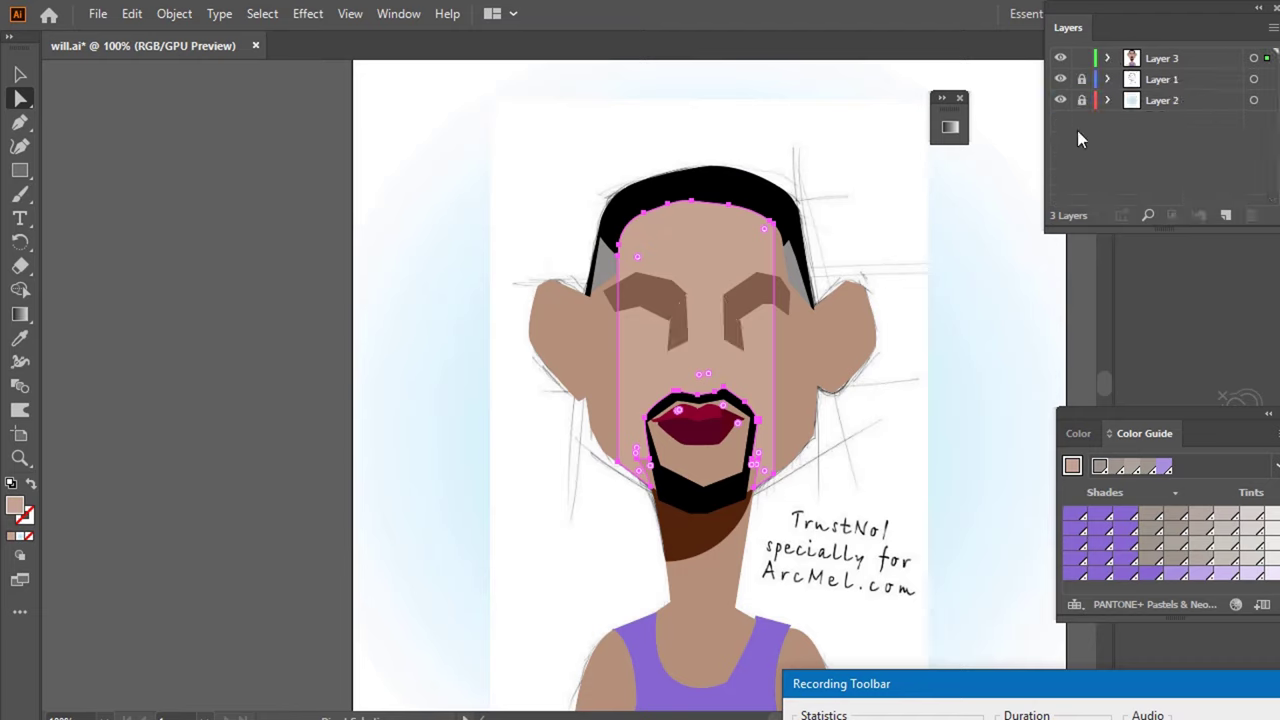
- Flick Layer 3 on and off to compare, leaving it hidden with only the sketch showing
click(1061, 58)
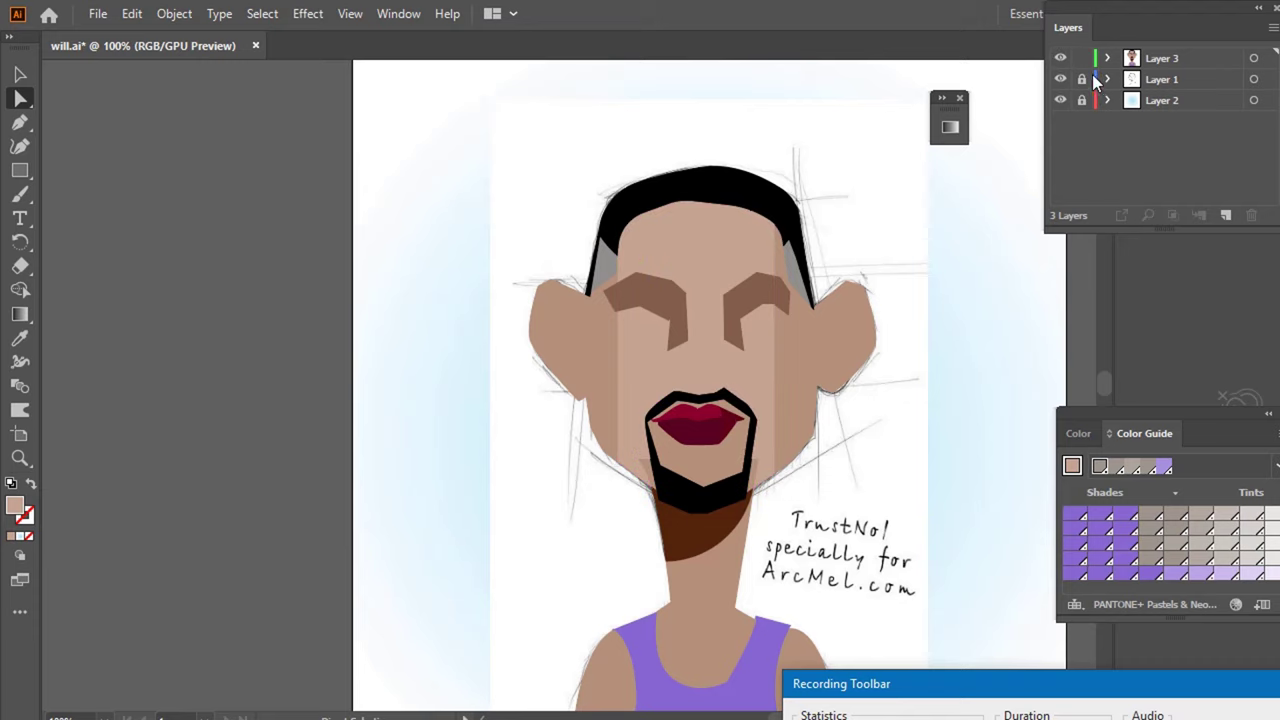
click(1061, 58)
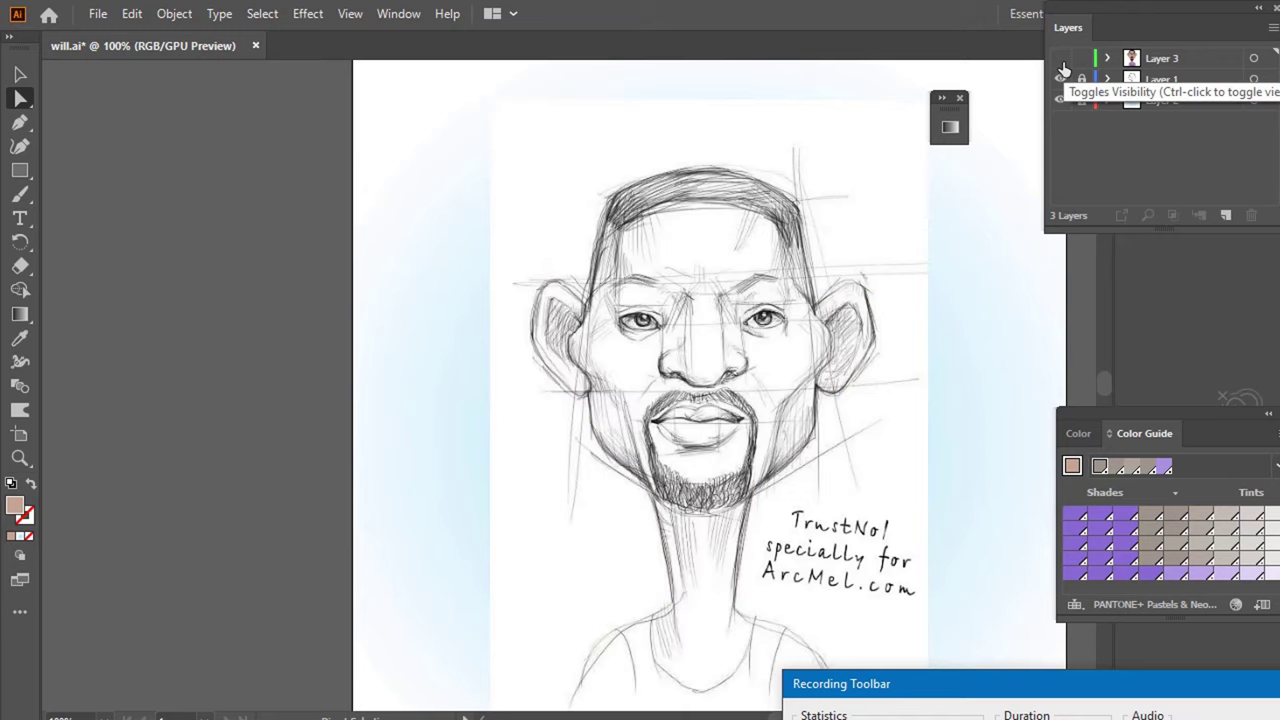
click(1061, 58)
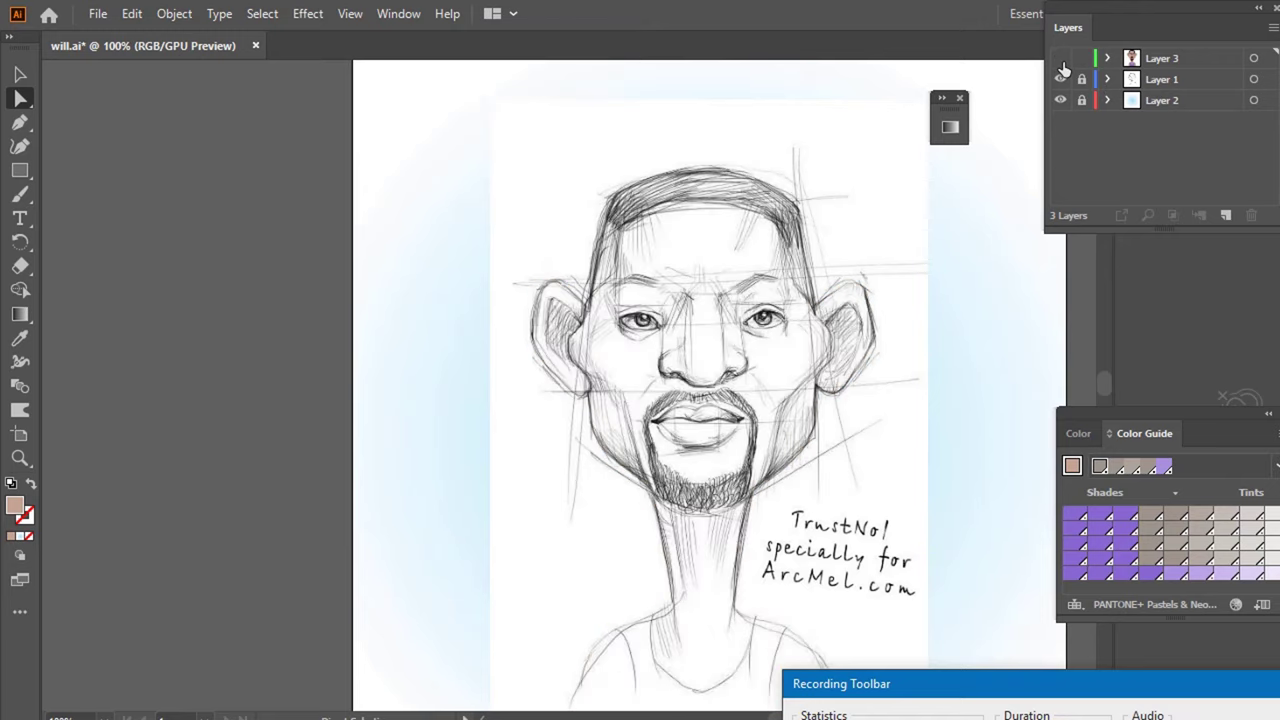
click(1061, 58)
click(1061, 58)
click(1061, 58)
click(1061, 58)
click(1061, 60)
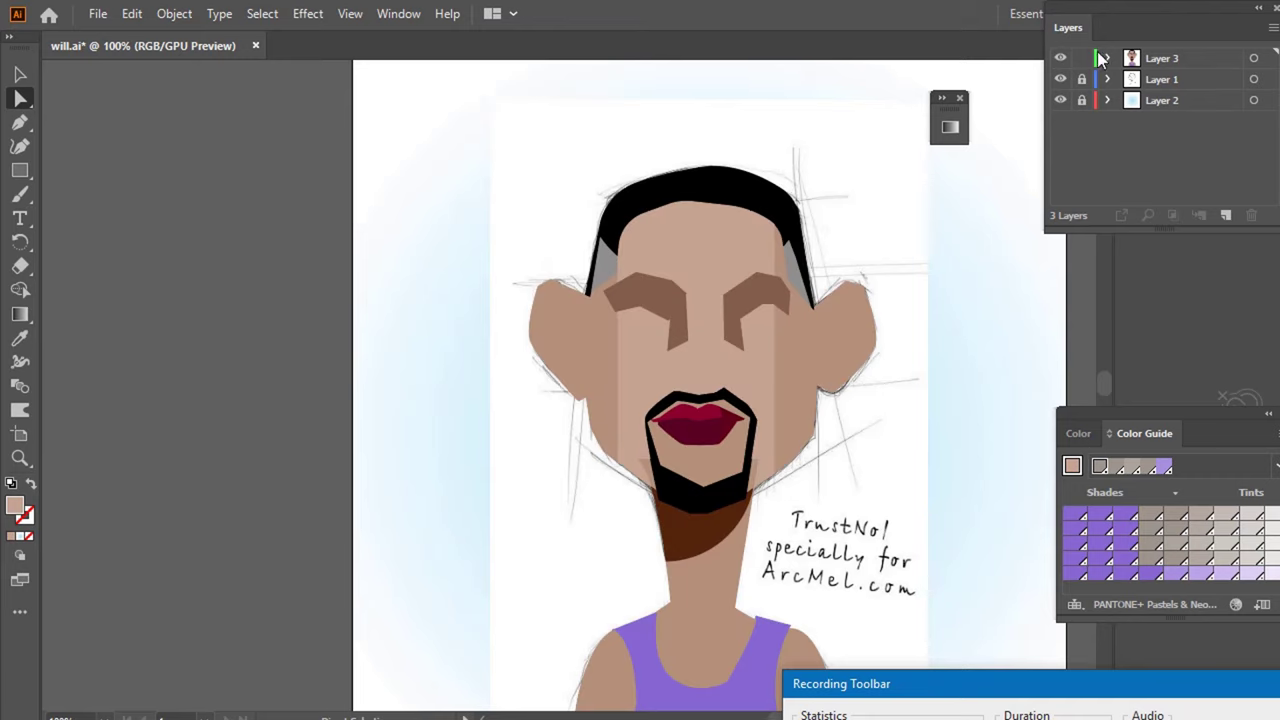
click(1061, 58)
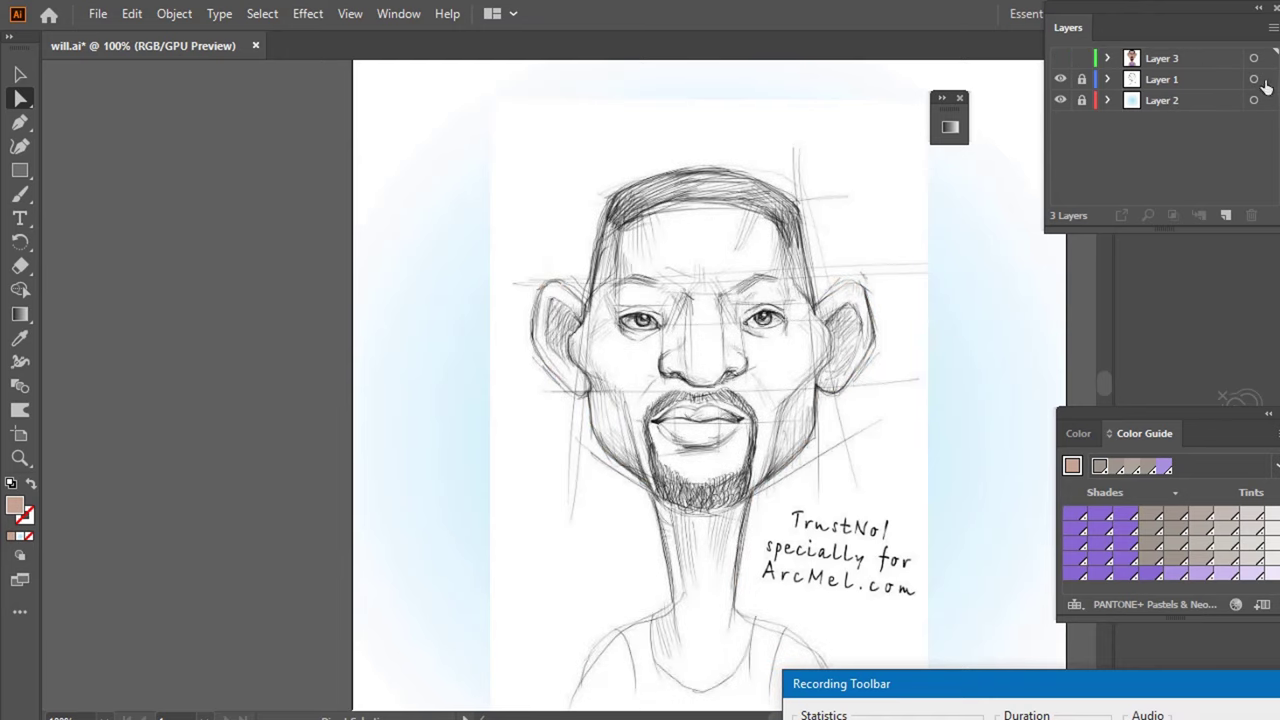
click(1198, 62)
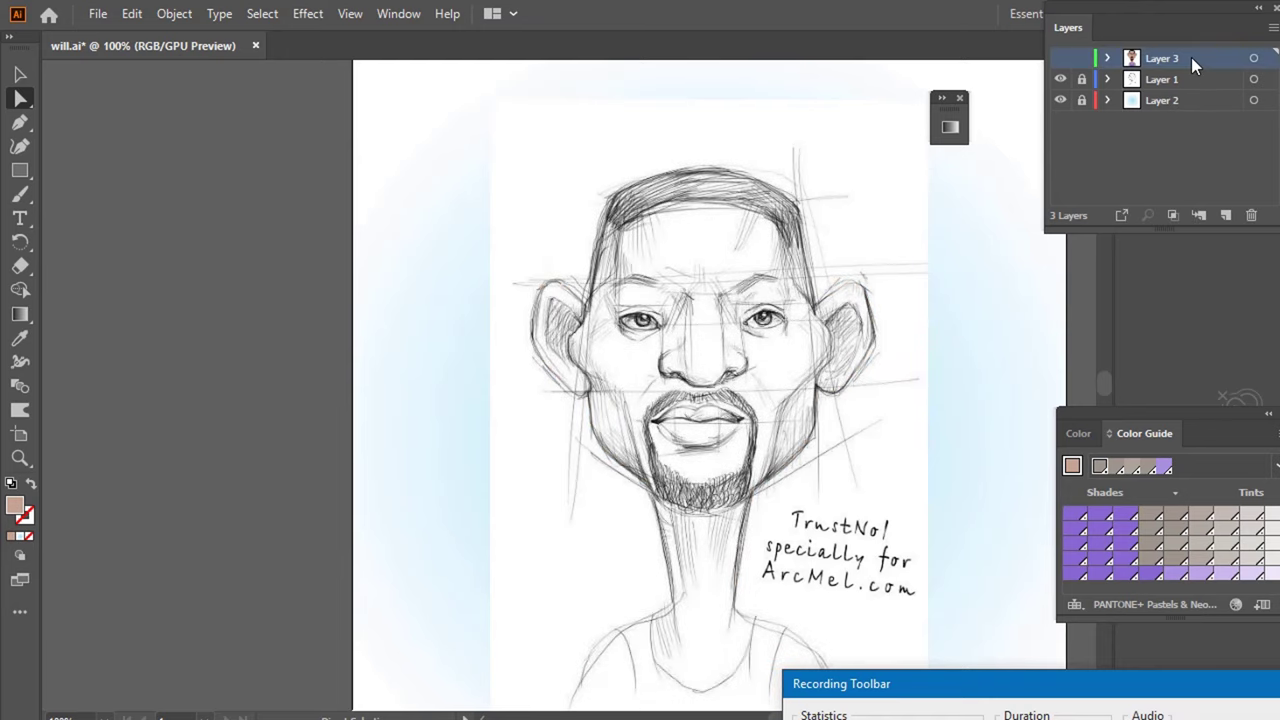
- Create new Layer 8, keeping the coloured Layer 3 hidden after a quick check
click(1226, 215)
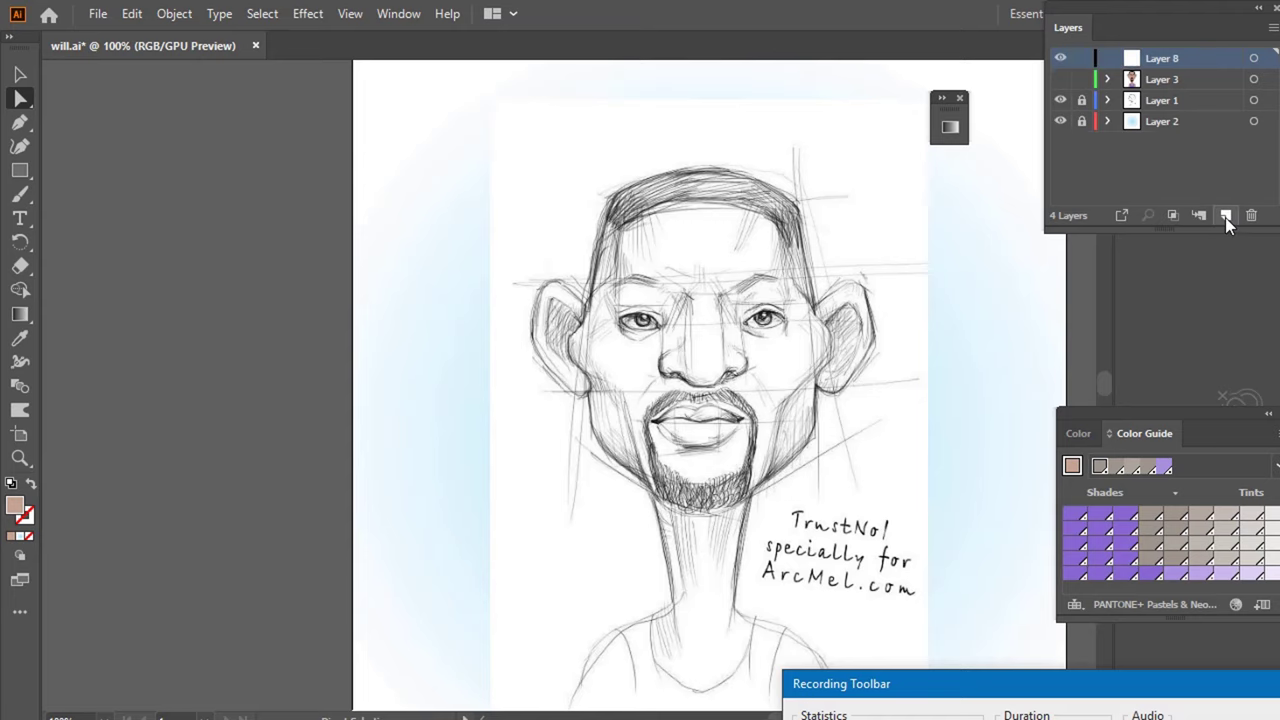
scroll(693, 298, up, 1)
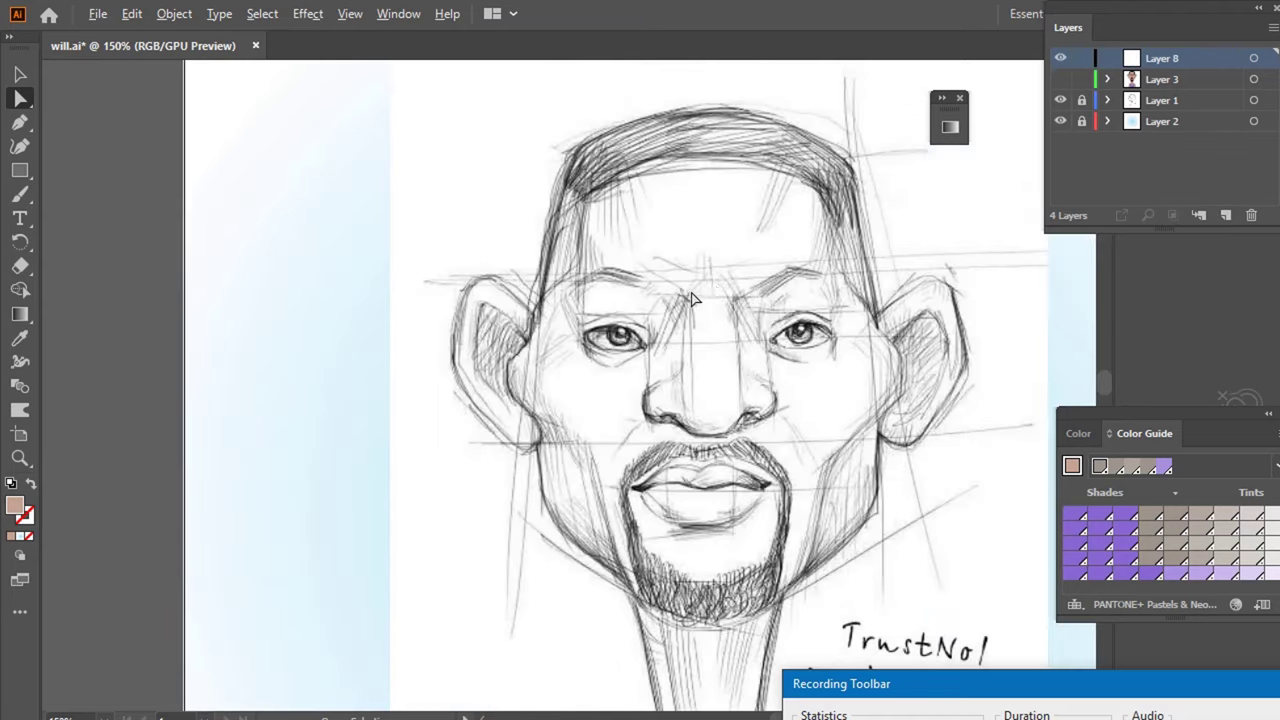
click(1061, 81)
click(1061, 80)
click(1061, 80)
- Trace the nose part of the skin shape from the brow around the nose tip and up its left side
key(p)
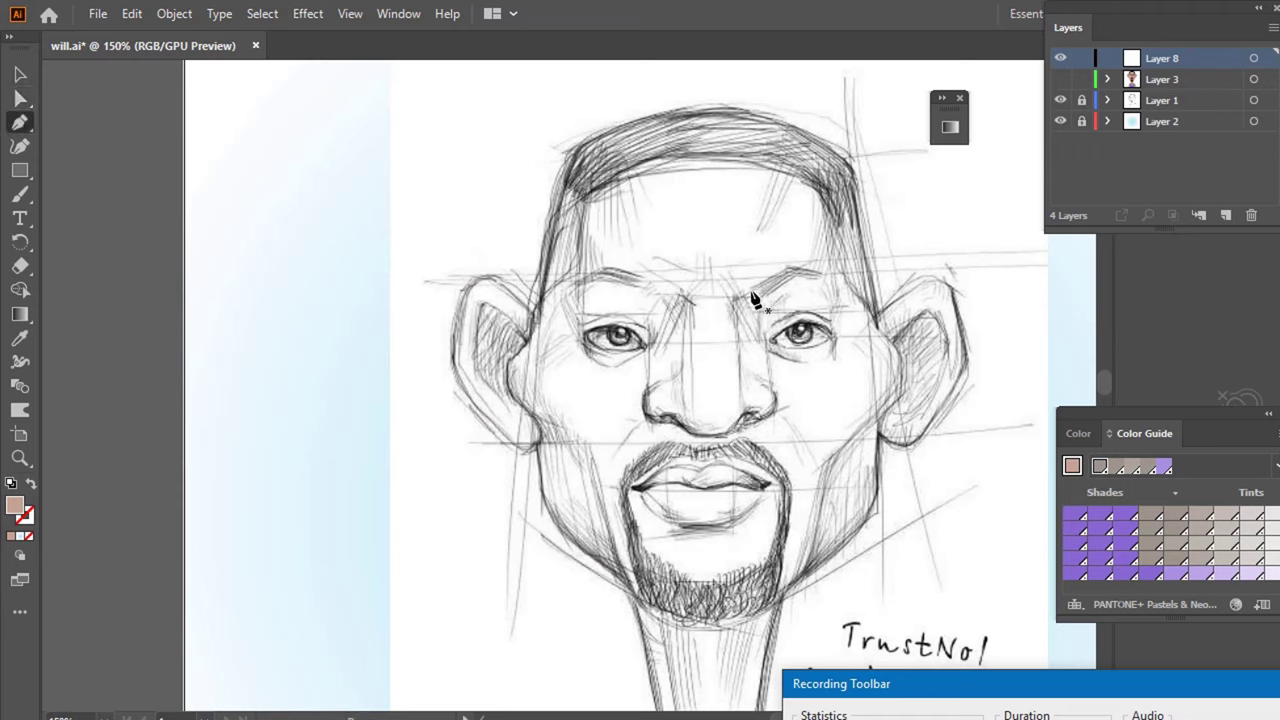
mouse_move(731, 298)
mouse_down()
mouse_move(752, 310)
mouse_move(744, 428)
mouse_up()
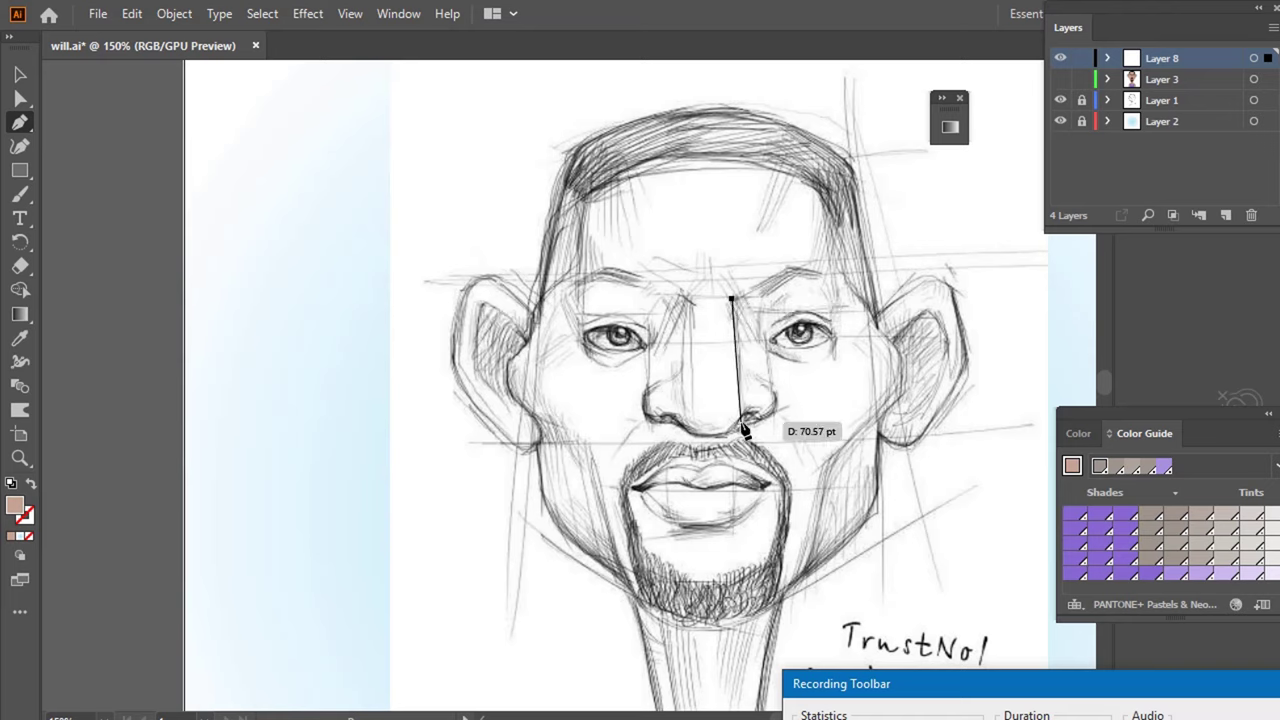
click(744, 412)
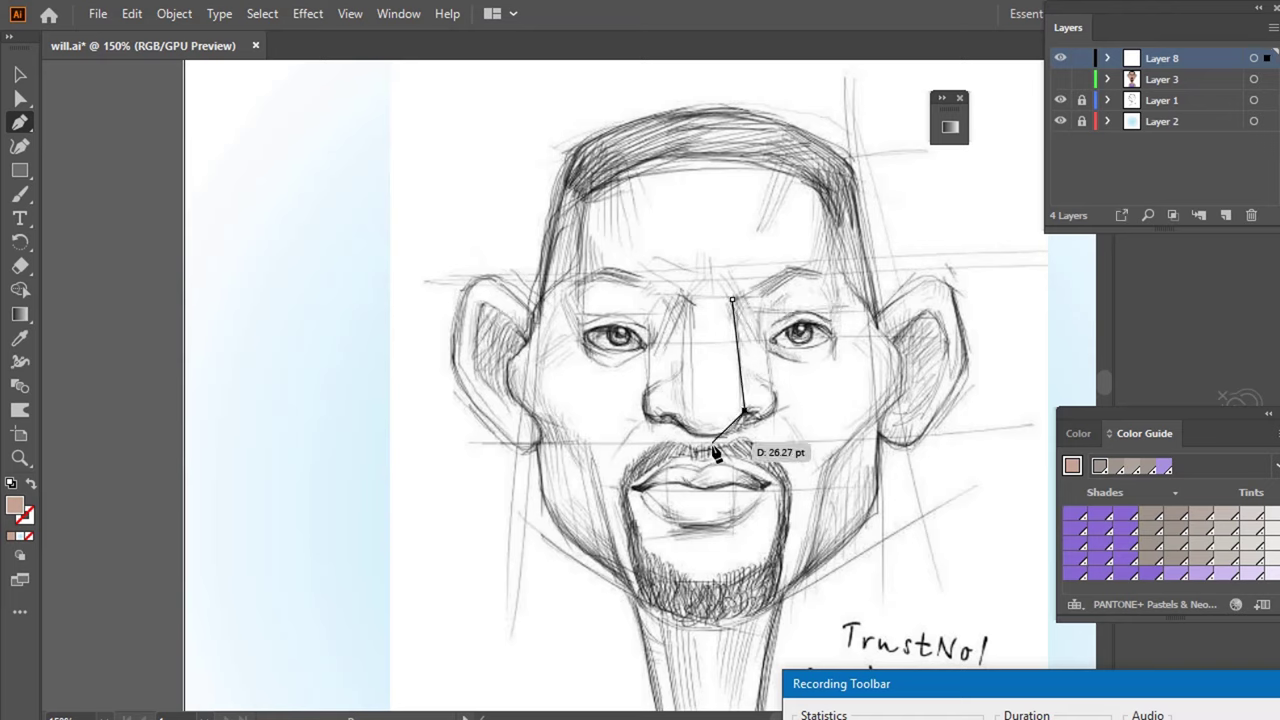
mouse_move(713, 432)
mouse_down()
mouse_move(672, 440)
mouse_move(687, 414)
mouse_up()
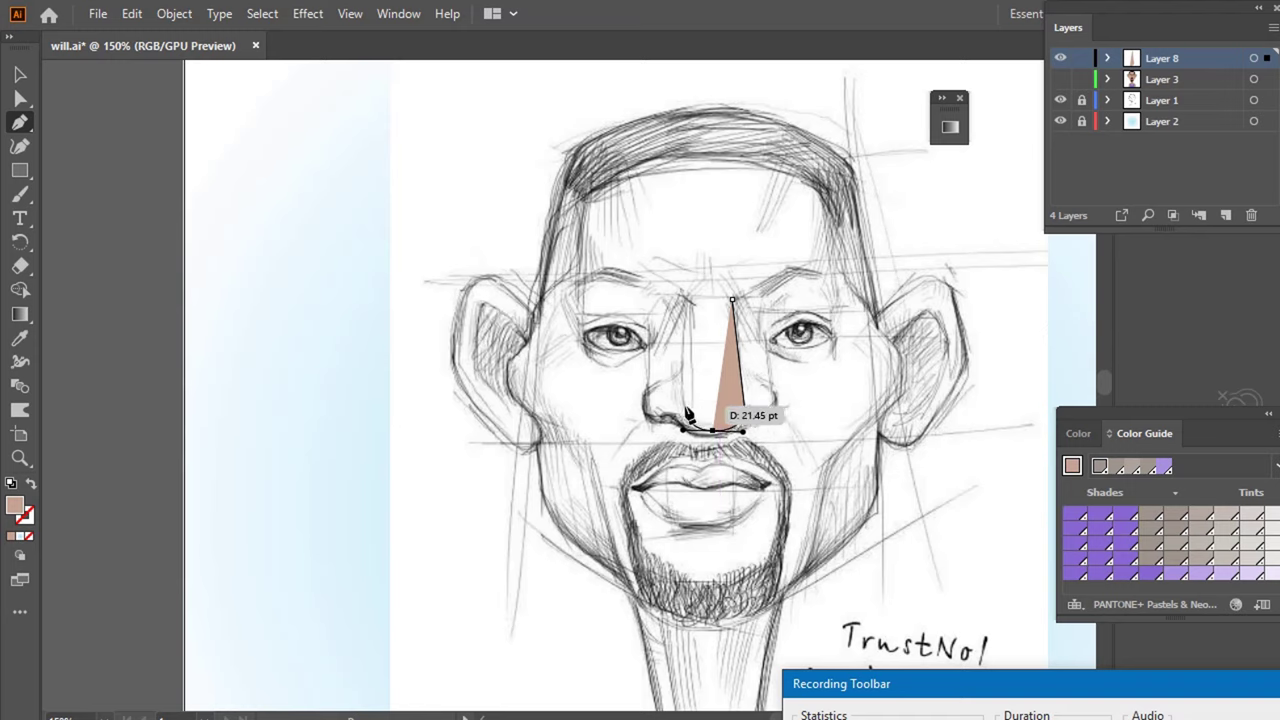
click(684, 405)
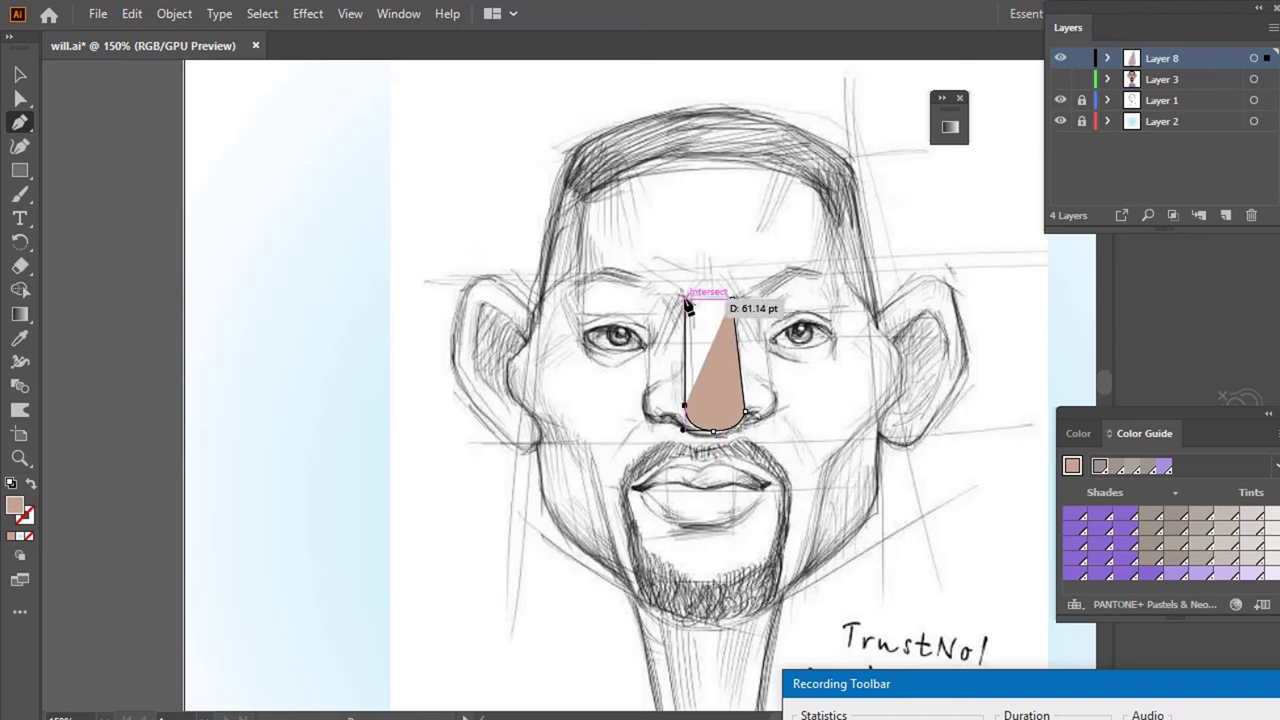
click(684, 298)
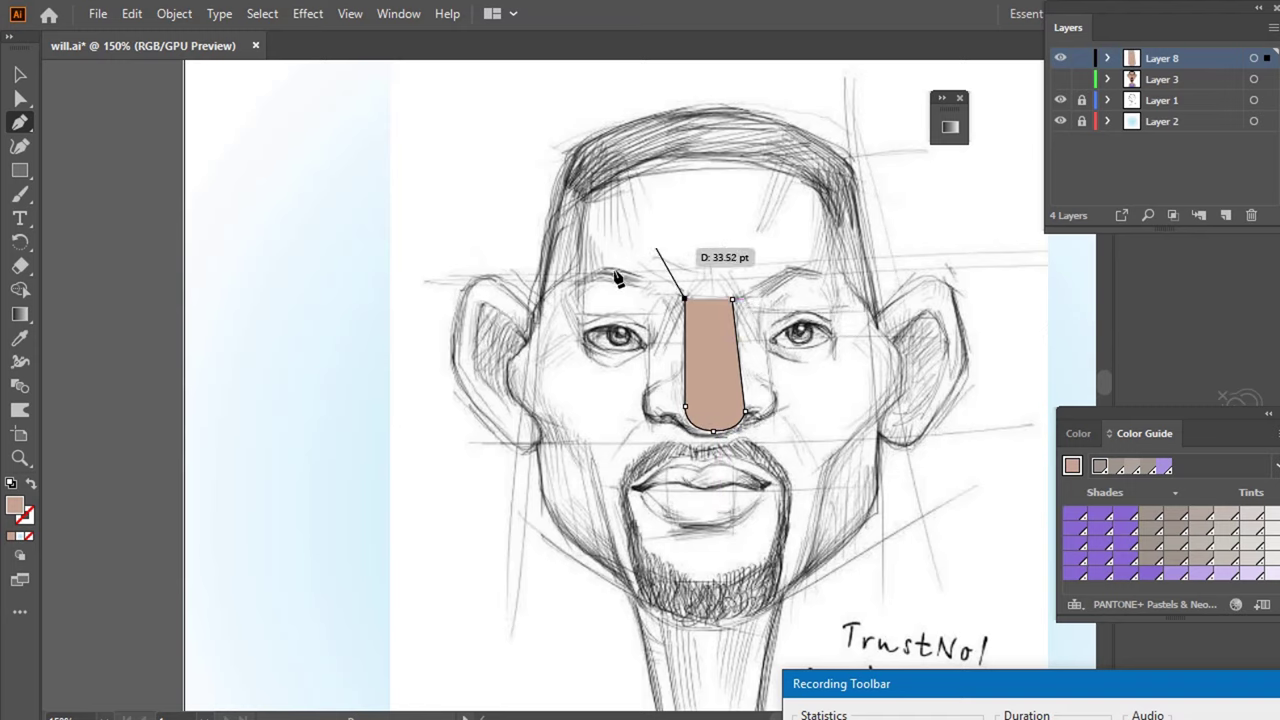
drag(619, 280, 619, 283)
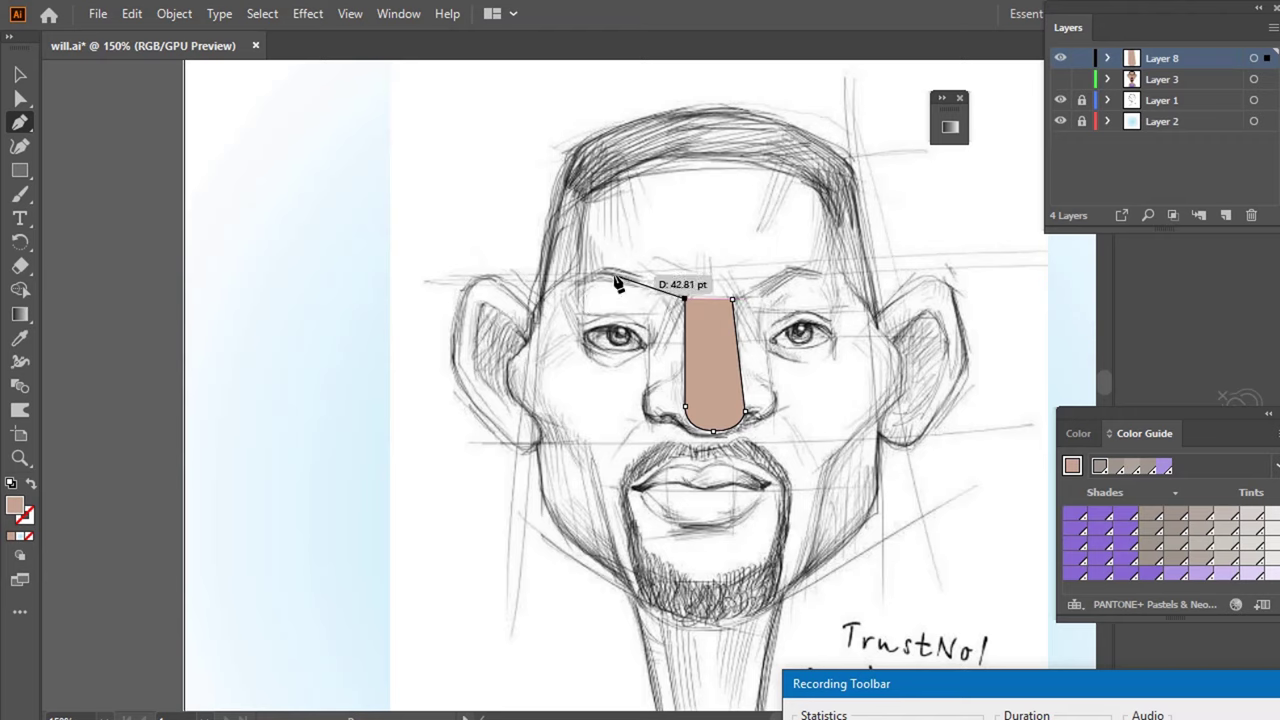
- Extend the shape along the forehead hairline and back down to the nose, closing the path
mouse_move(619, 283)
mouse_down()
mouse_move(587, 272)
mouse_move(629, 206)
mouse_move(588, 197)
mouse_move(665, 165)
mouse_up()
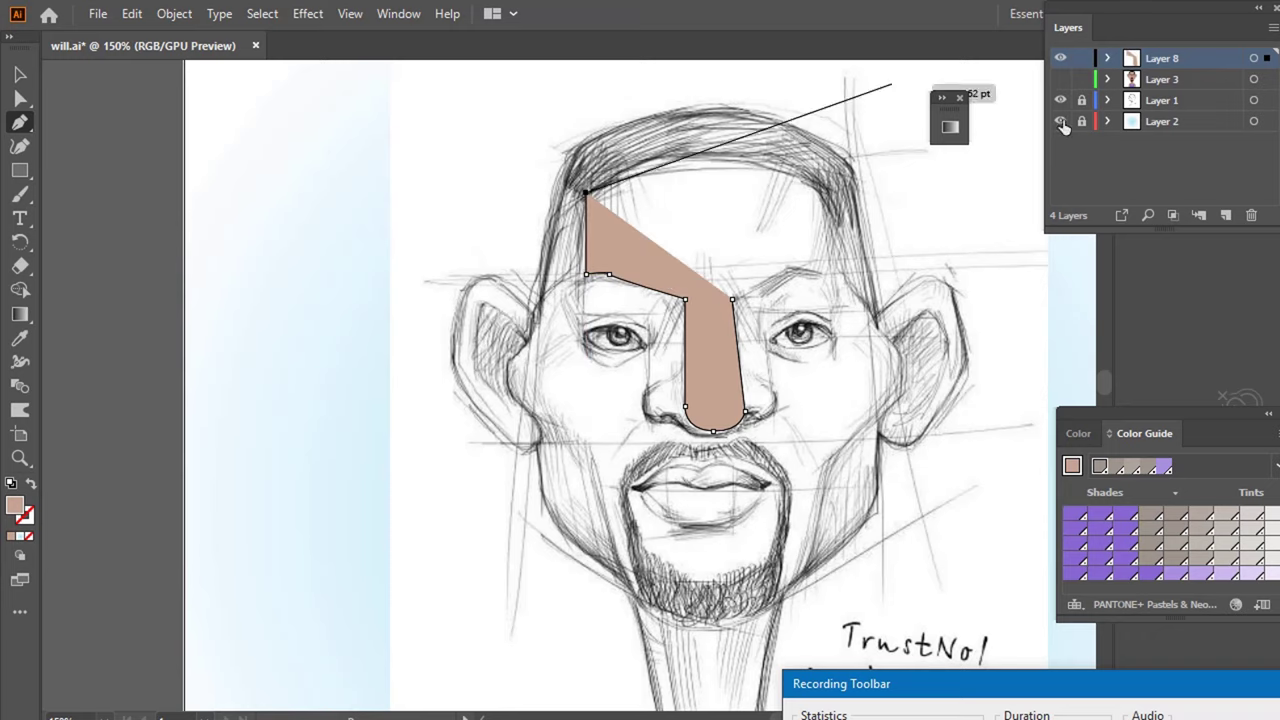
click(664, 159)
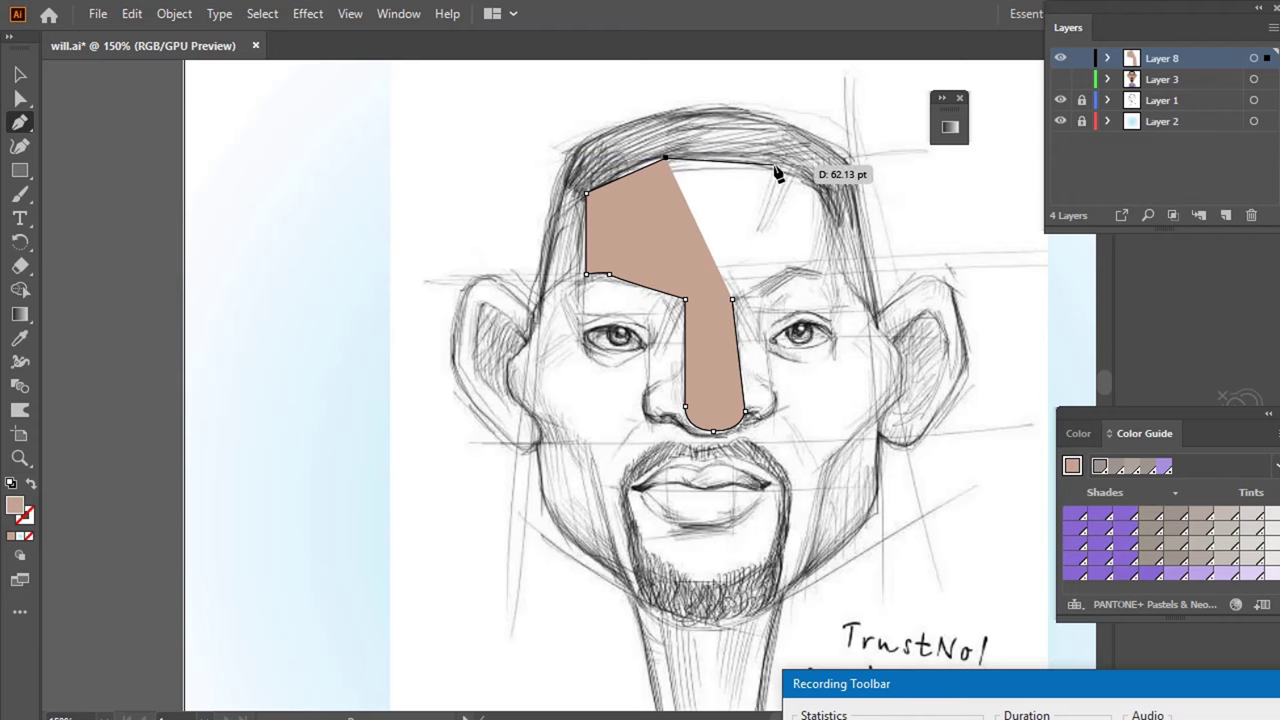
click(780, 163)
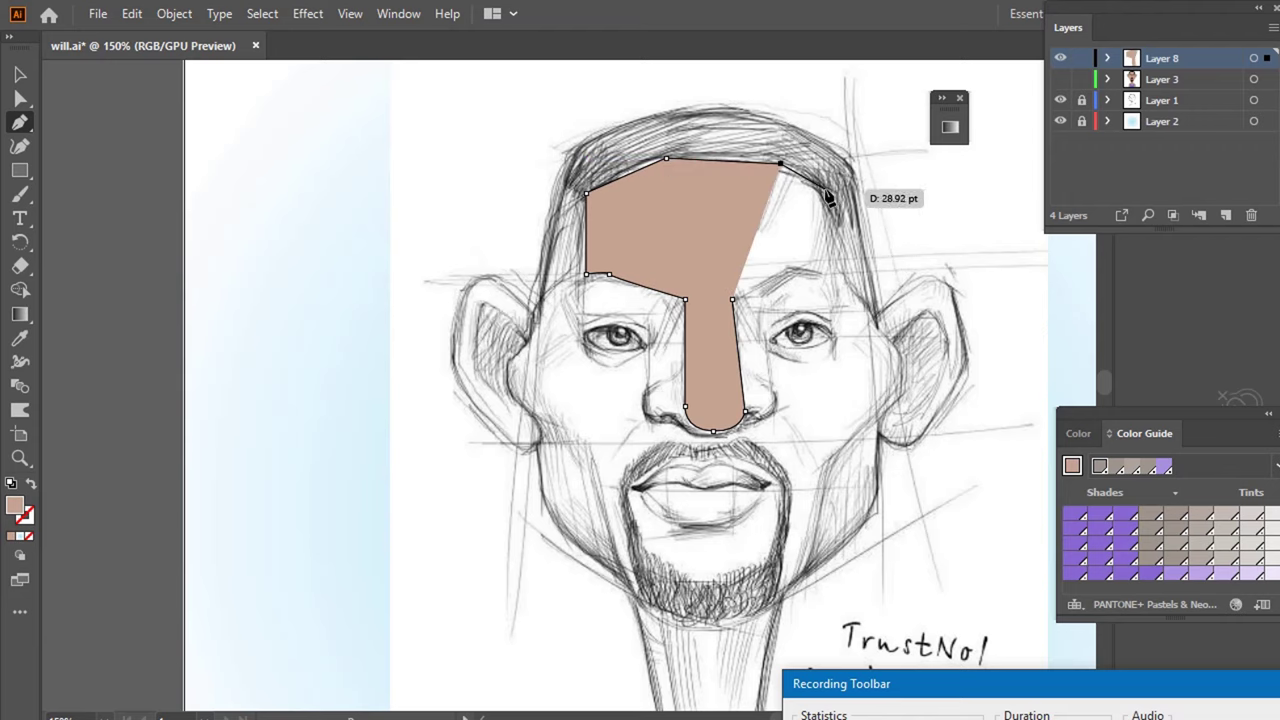
click(824, 188)
click(842, 280)
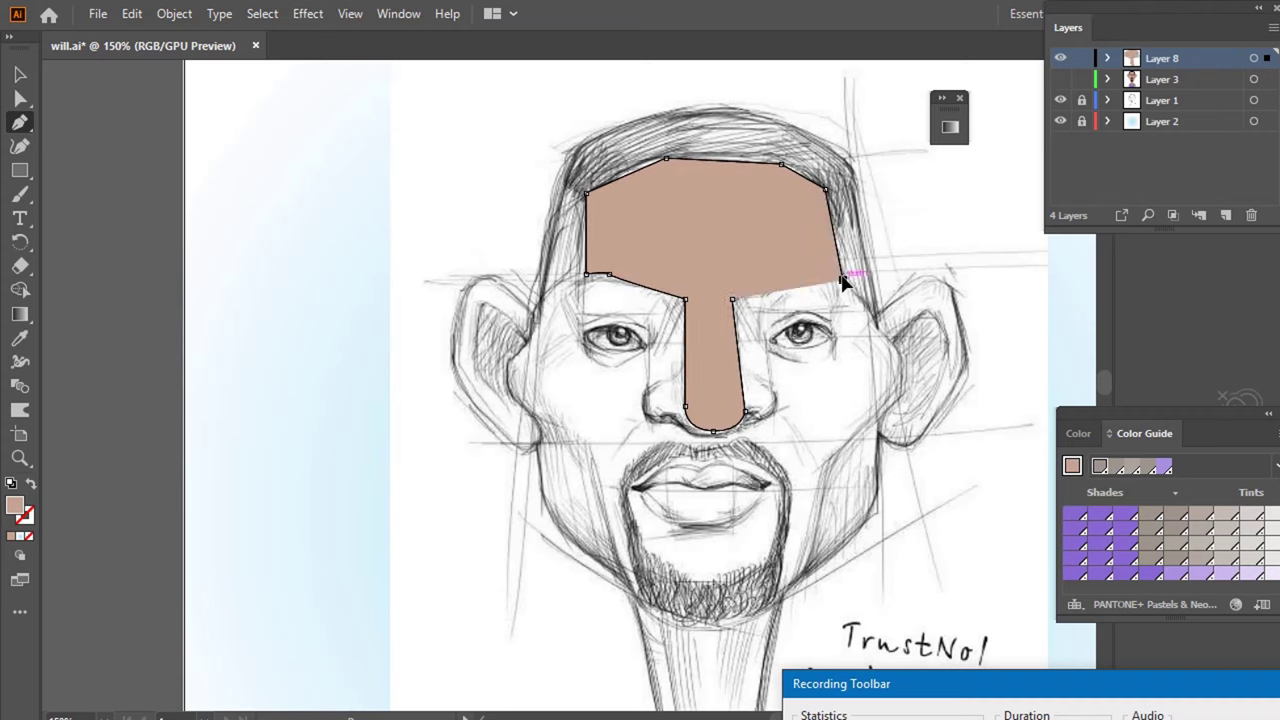
click(794, 261)
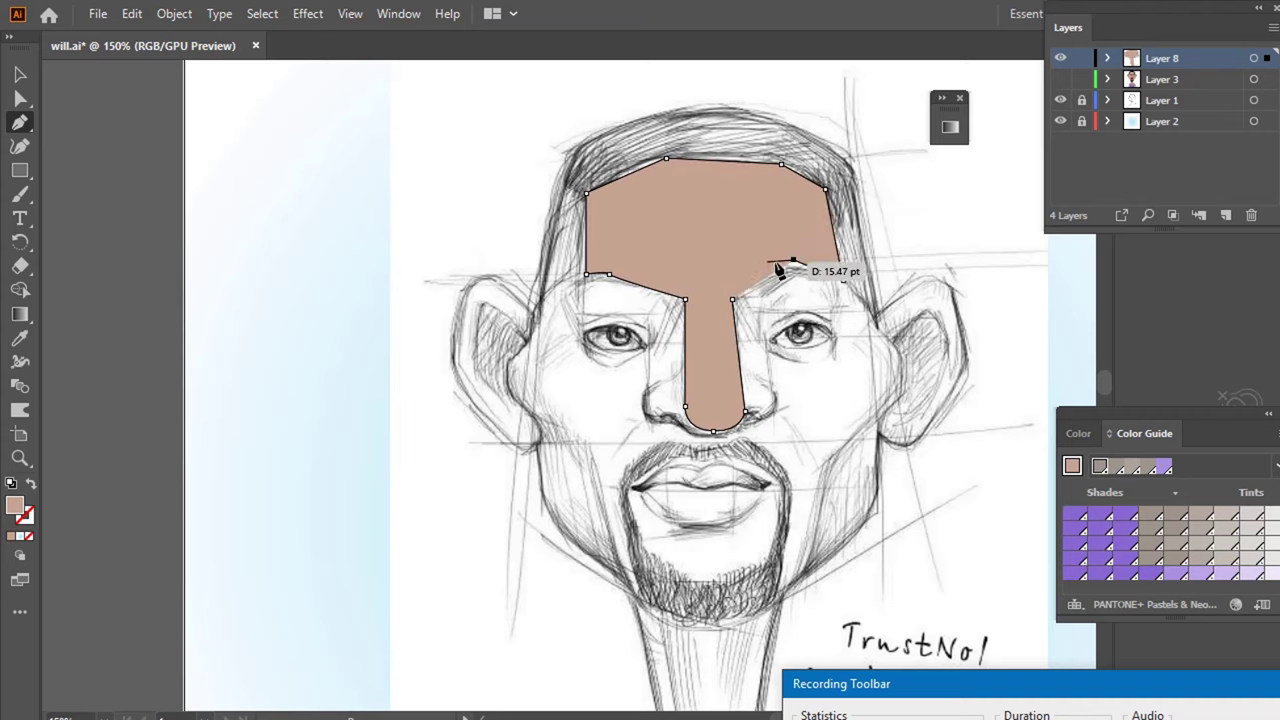
click(733, 300)
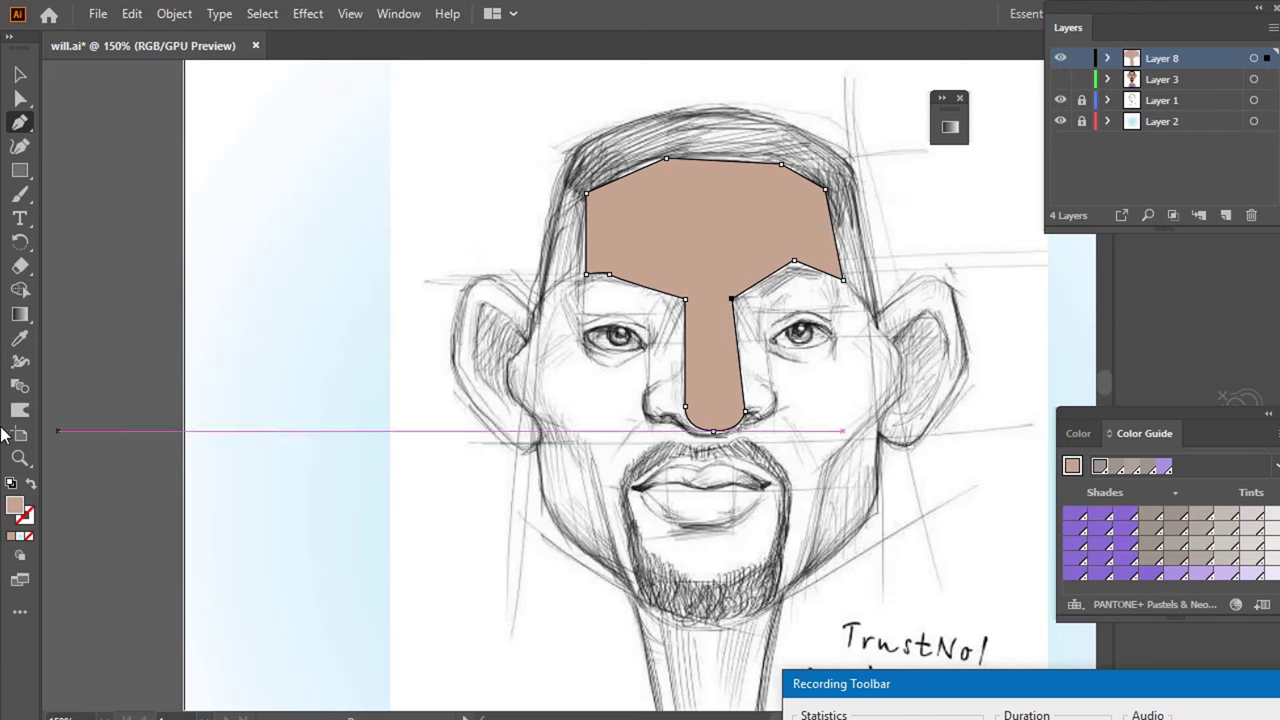
- Fill the forehead-and-nose shape with pale pink #F2DED6 and deselect it
double_click(25, 515)
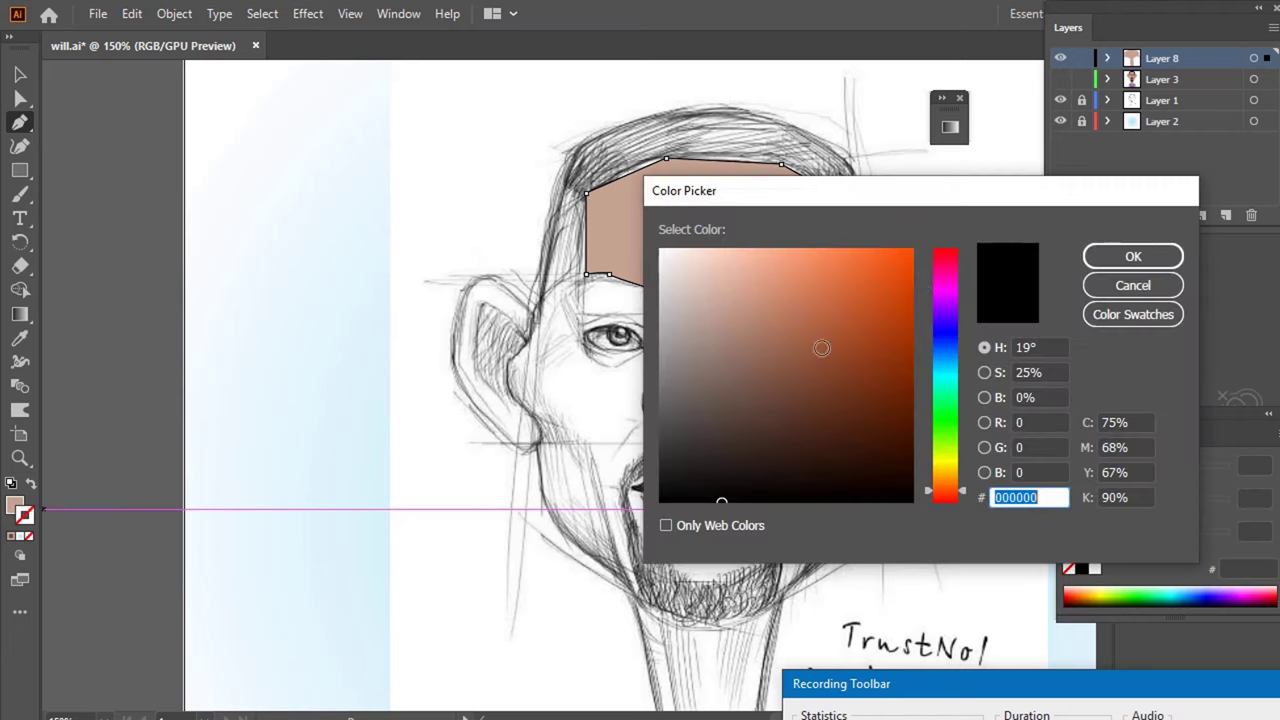
click(743, 266)
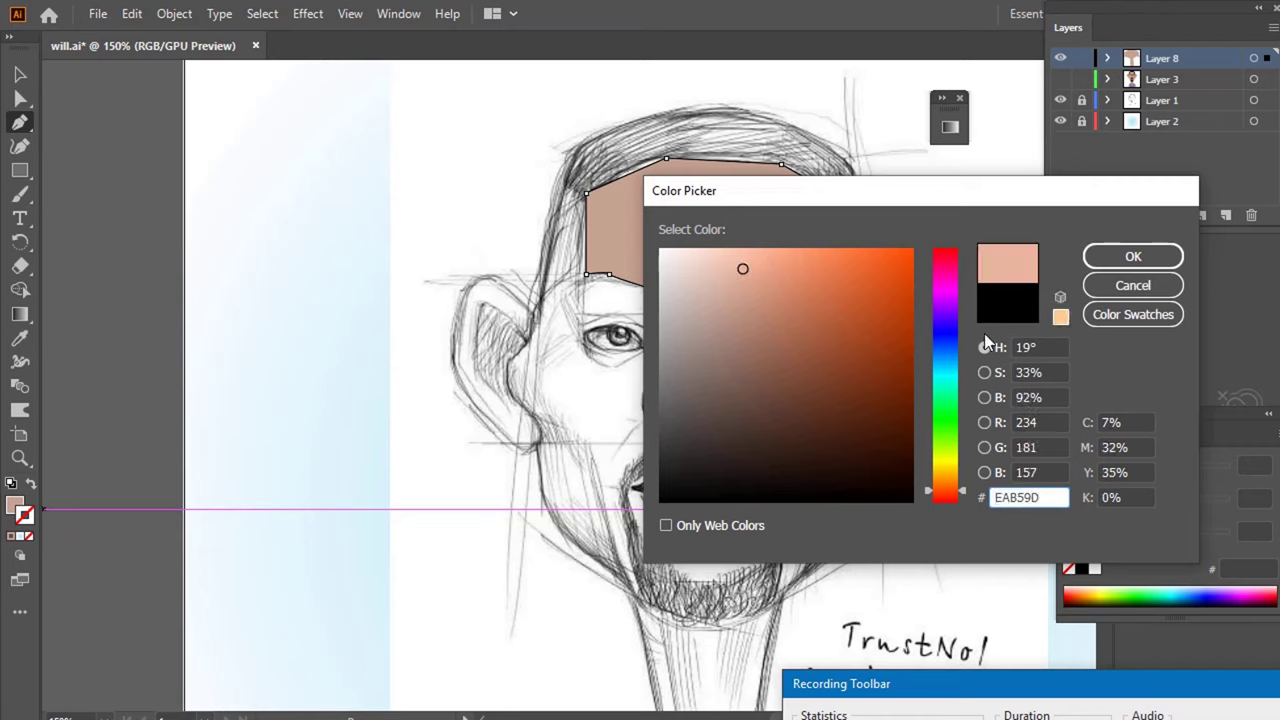
click(705, 250)
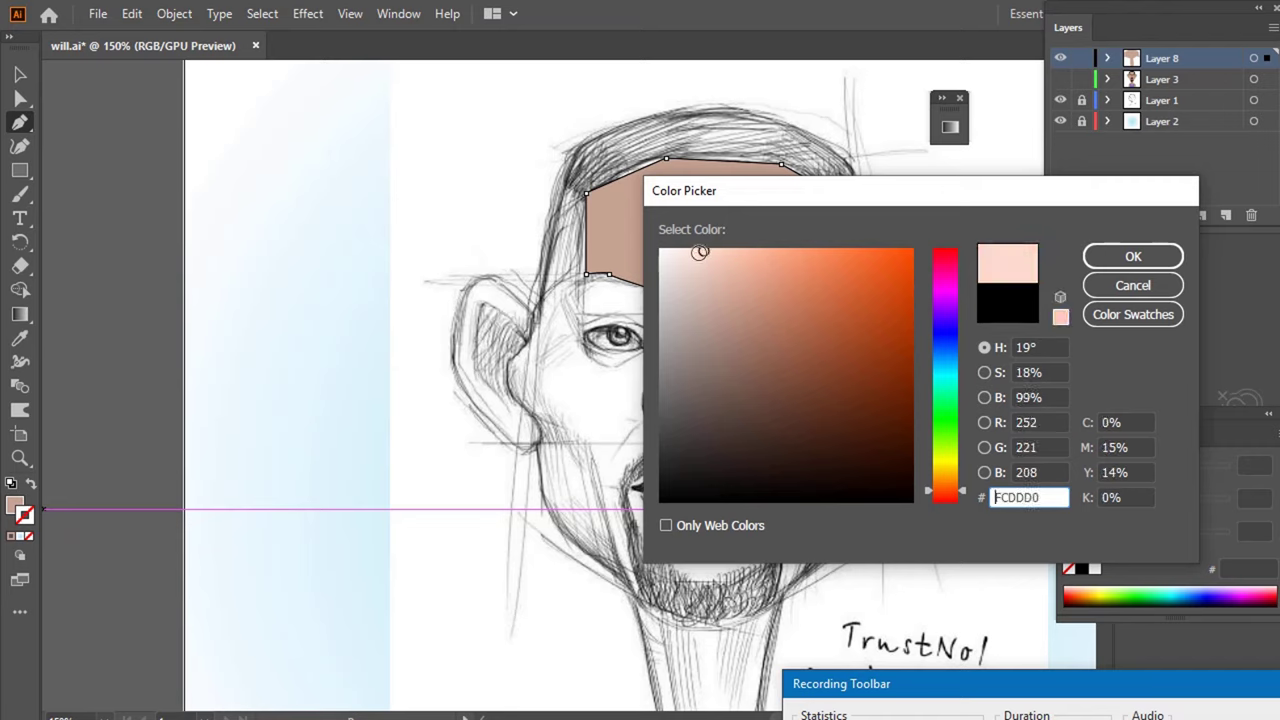
drag(700, 252, 687, 260)
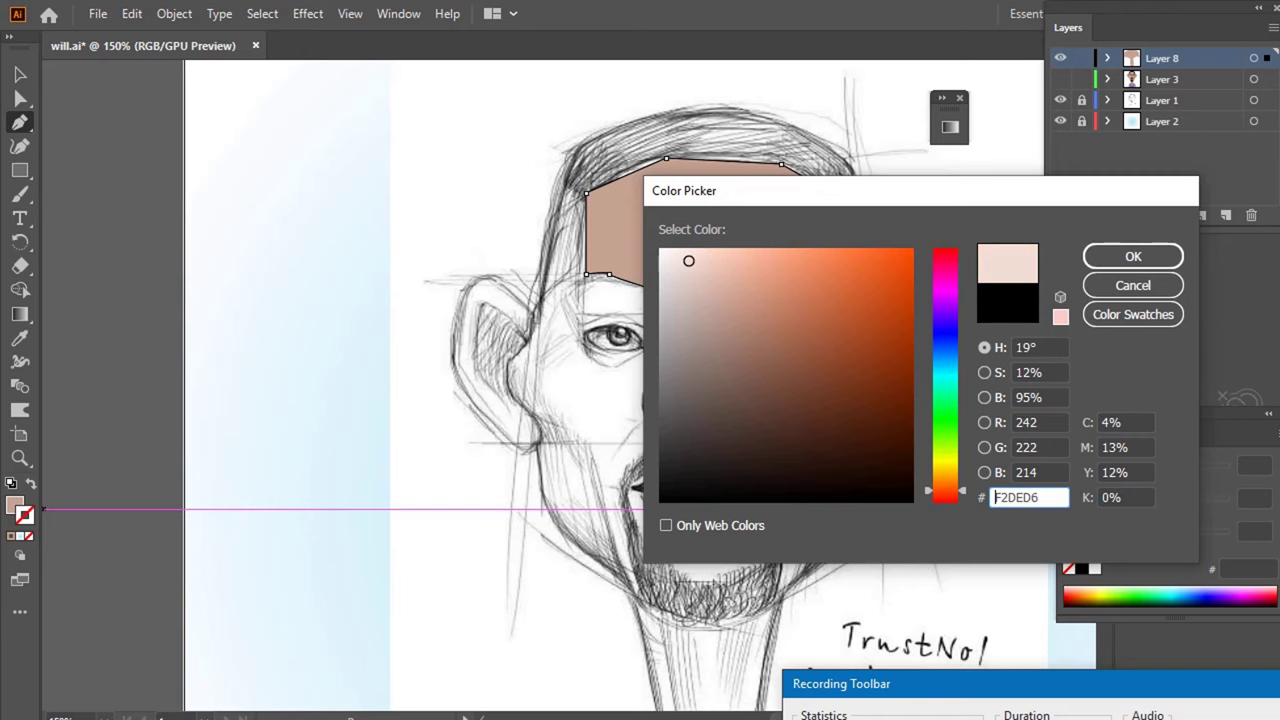
click(1100, 257)
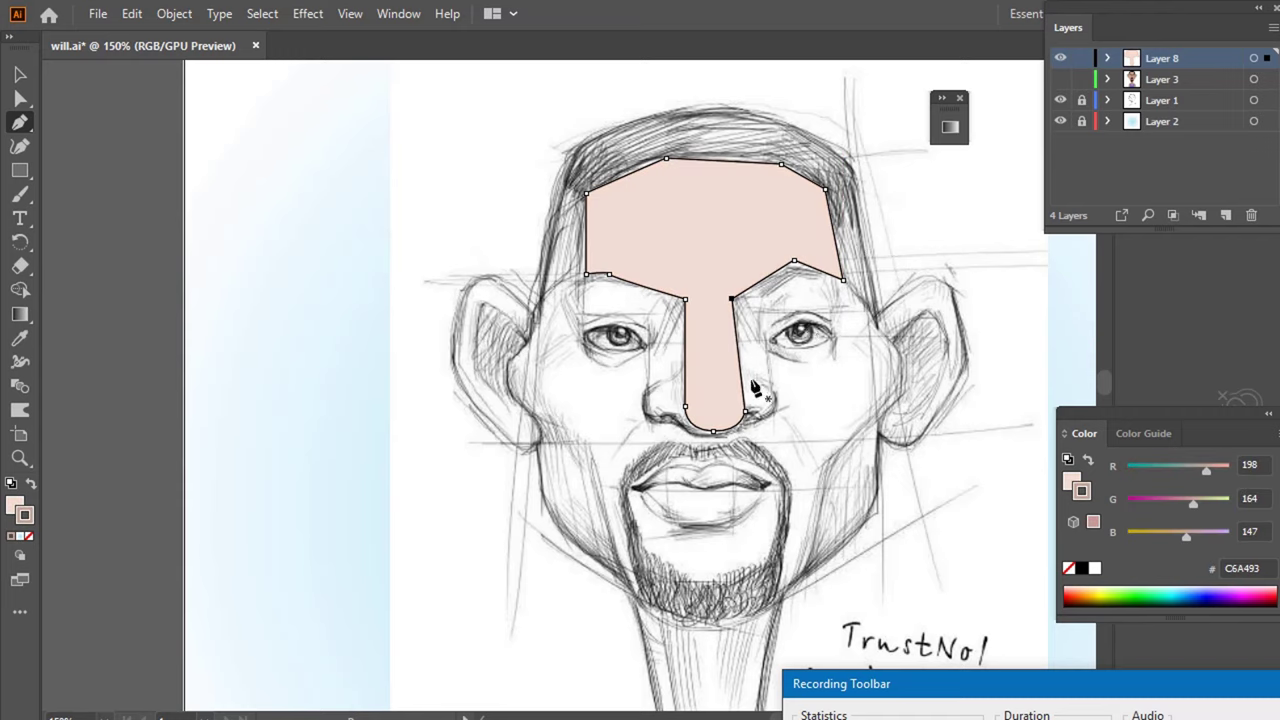
click(906, 231)
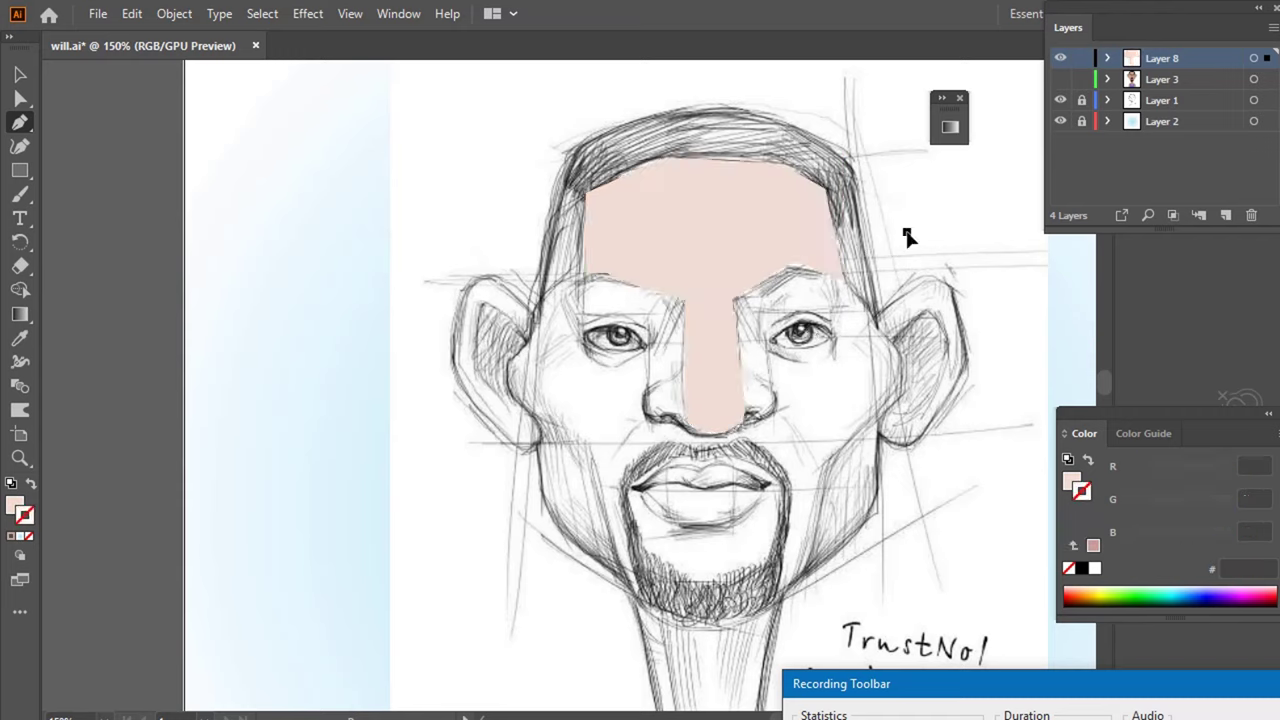
- Show Layer 3's coloured face and select the right eyebrow plus the brown strip below it
click(1060, 80)
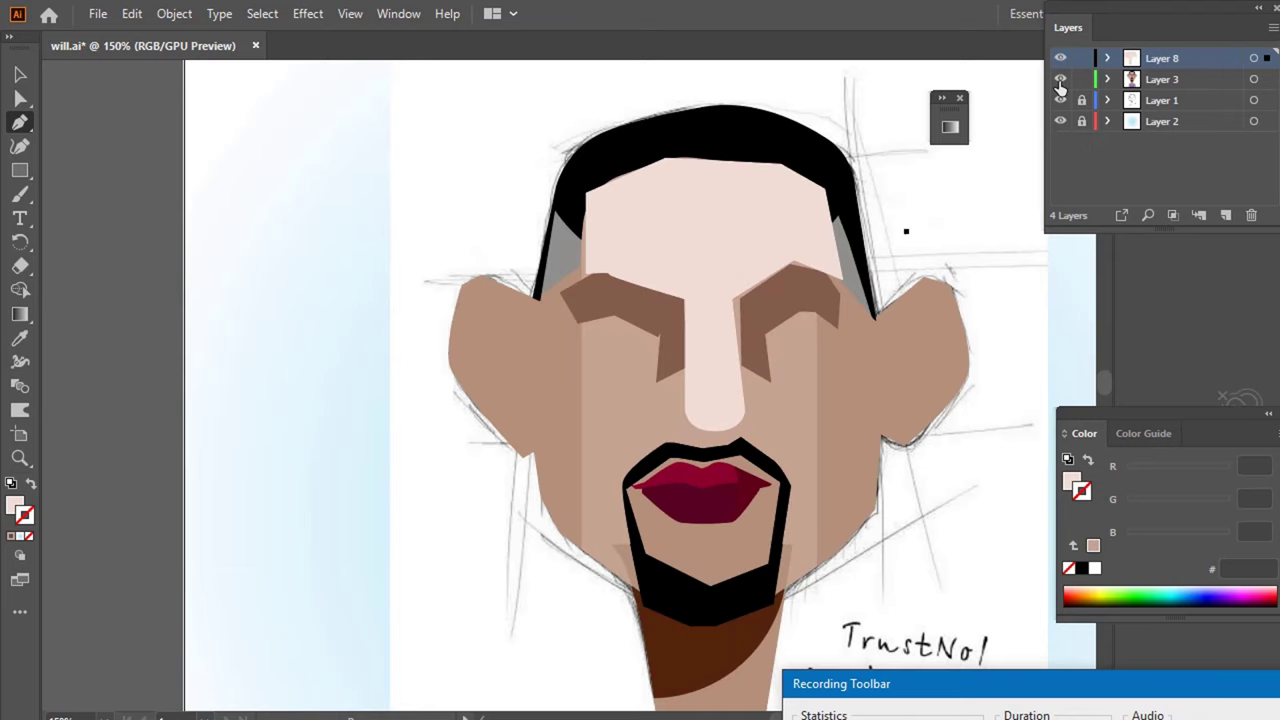
click(1060, 80)
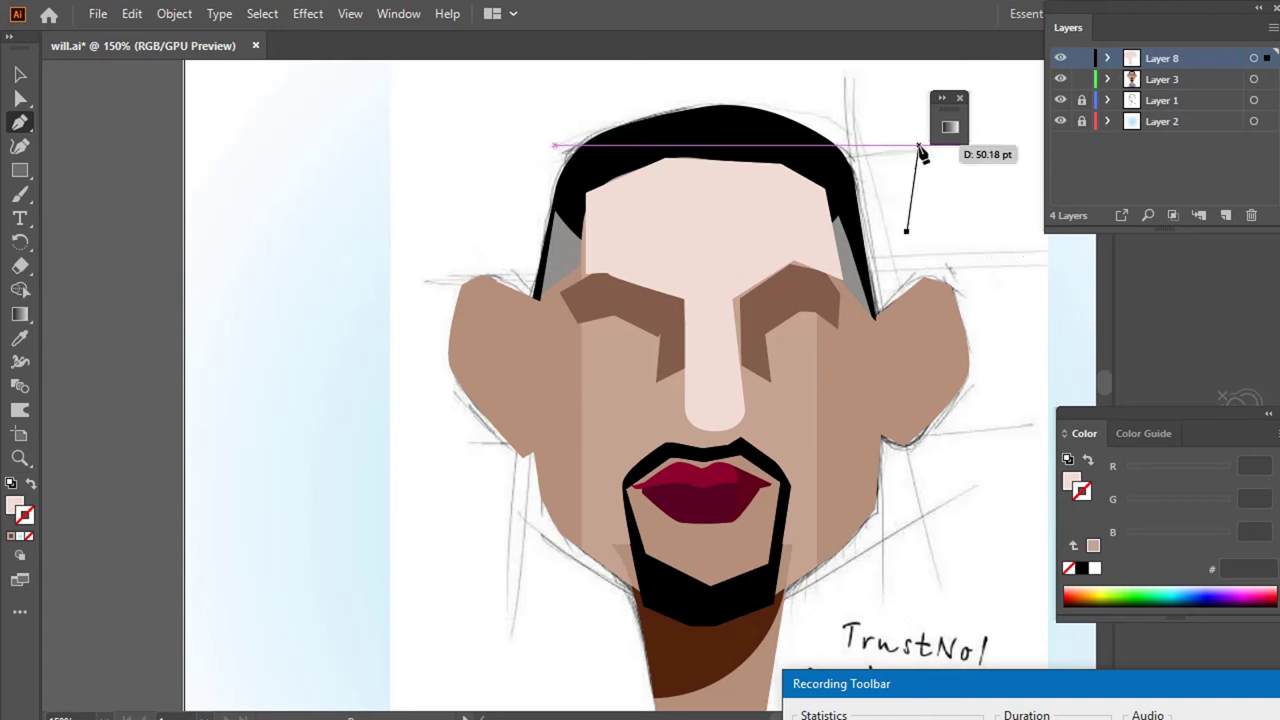
key(Escape)
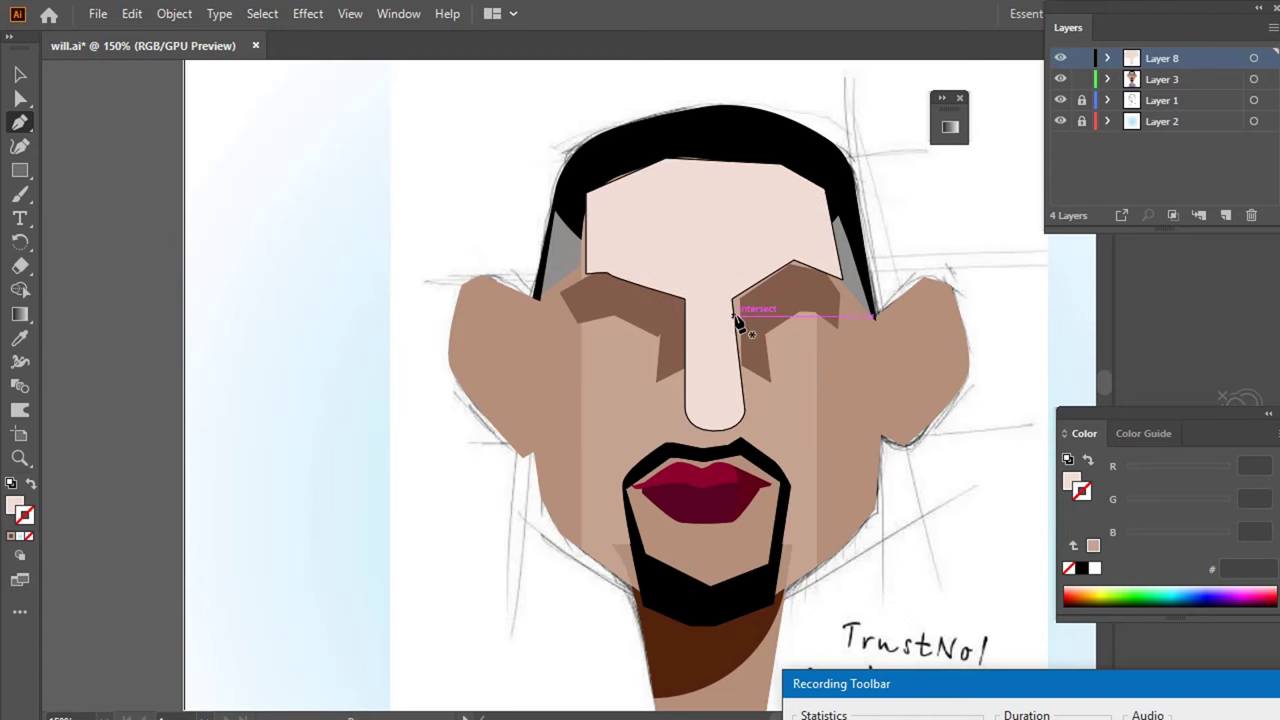
key(a)
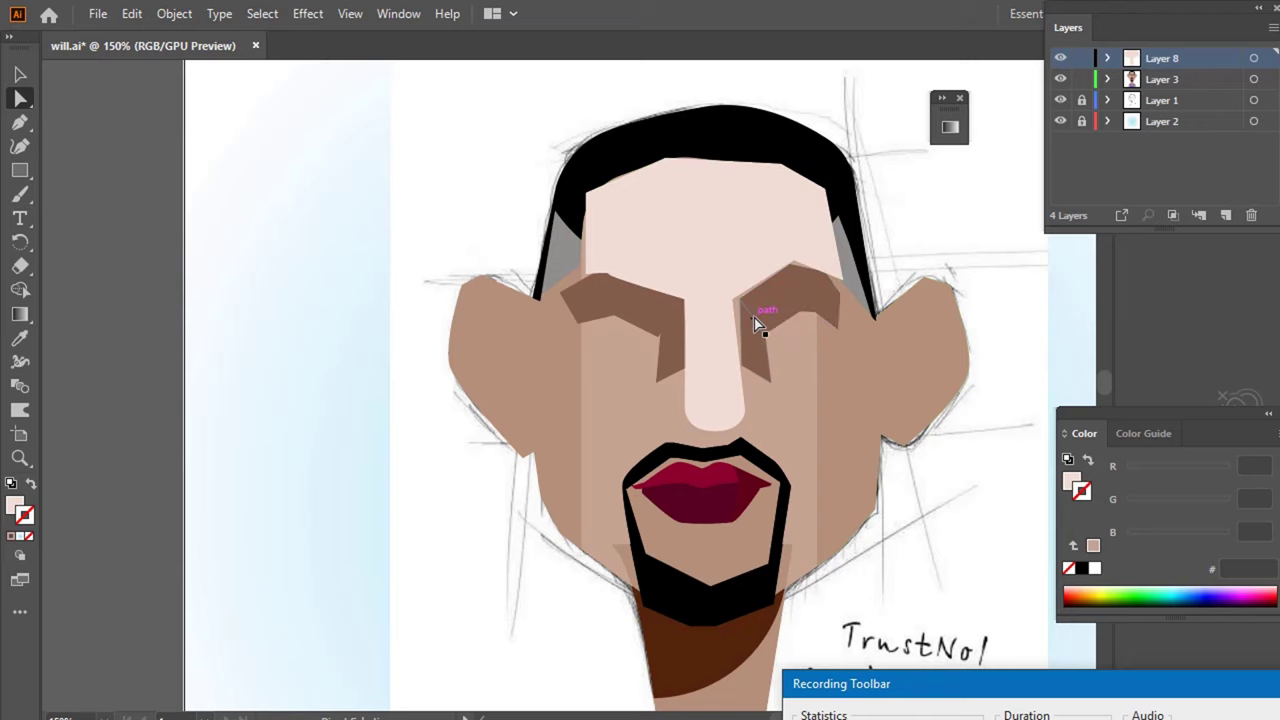
click(754, 316)
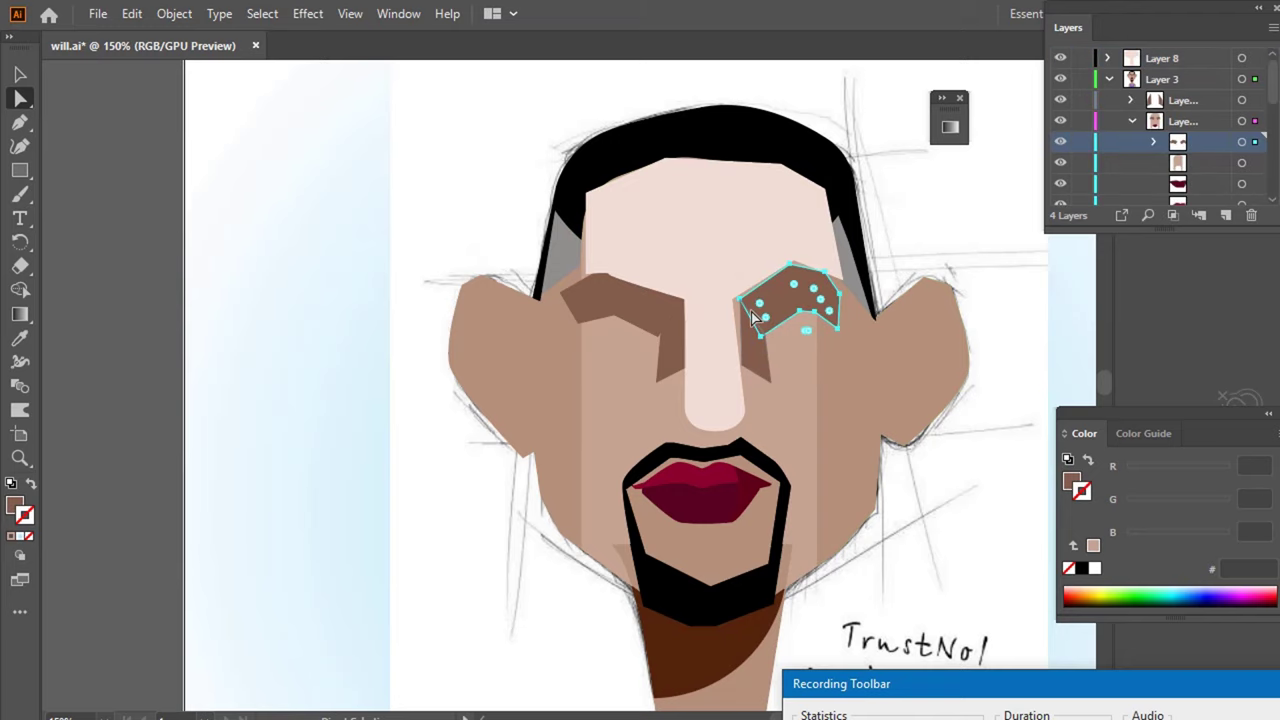
scroll(754, 316, up, 3)
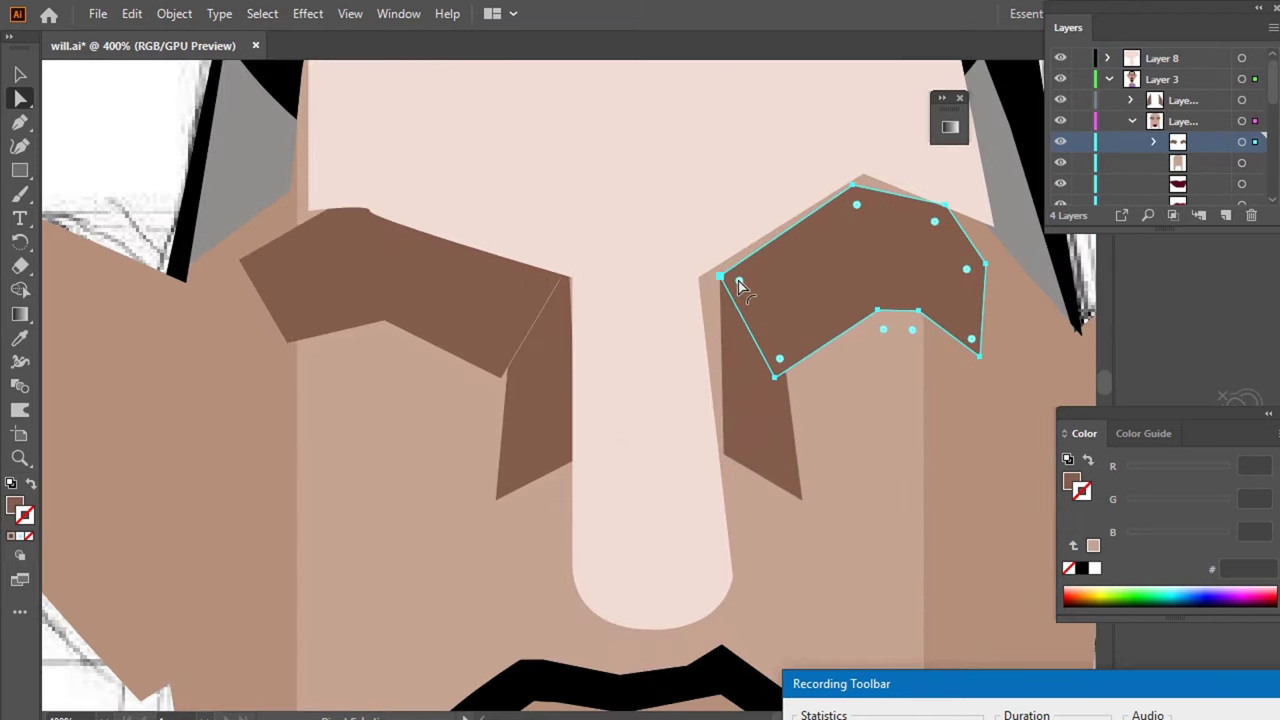
click(720, 278)
shift+click(744, 355)
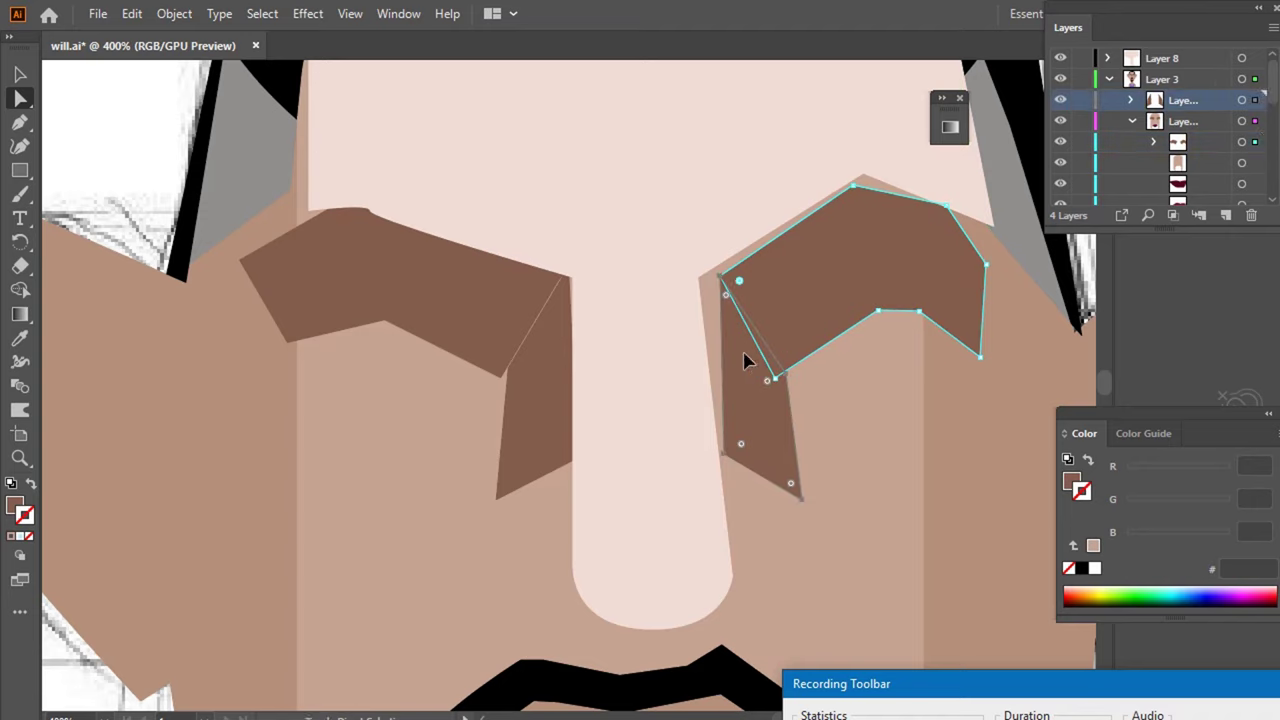
- Merge the eyebrow and strip with Shape Builder, then nudge its anchors toward the forehead
click(24, 295)
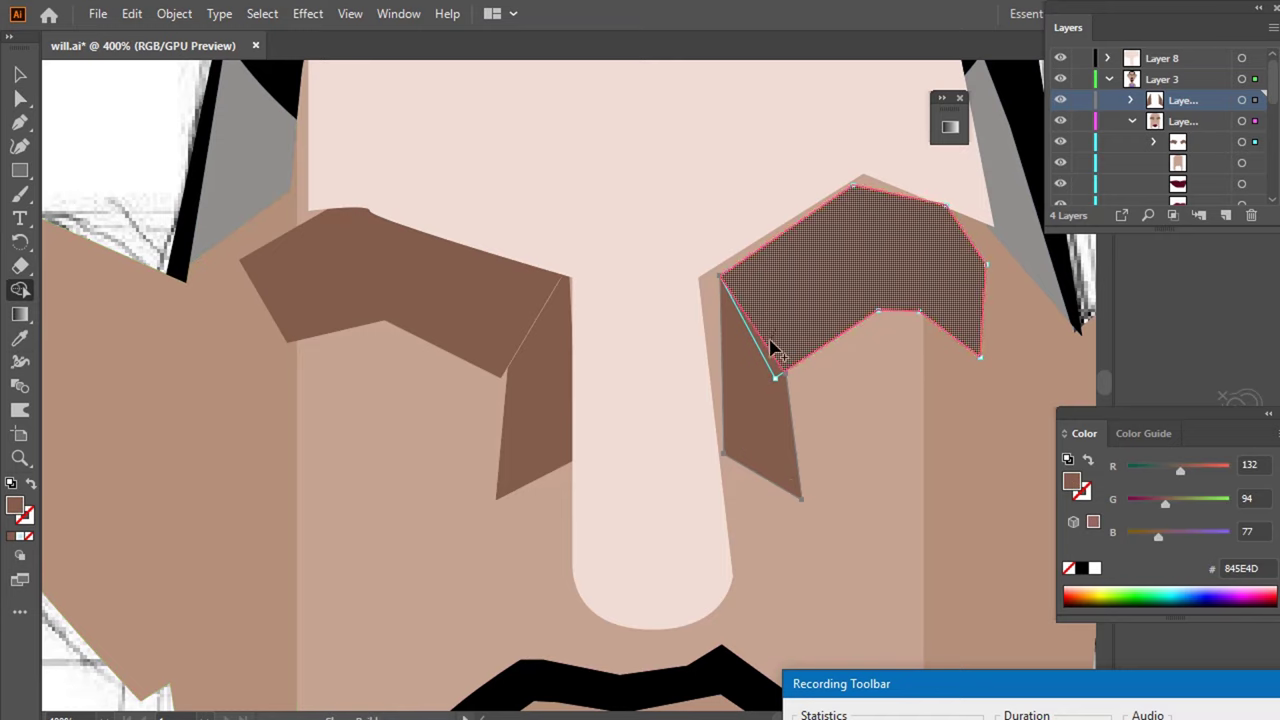
drag(775, 350, 757, 380)
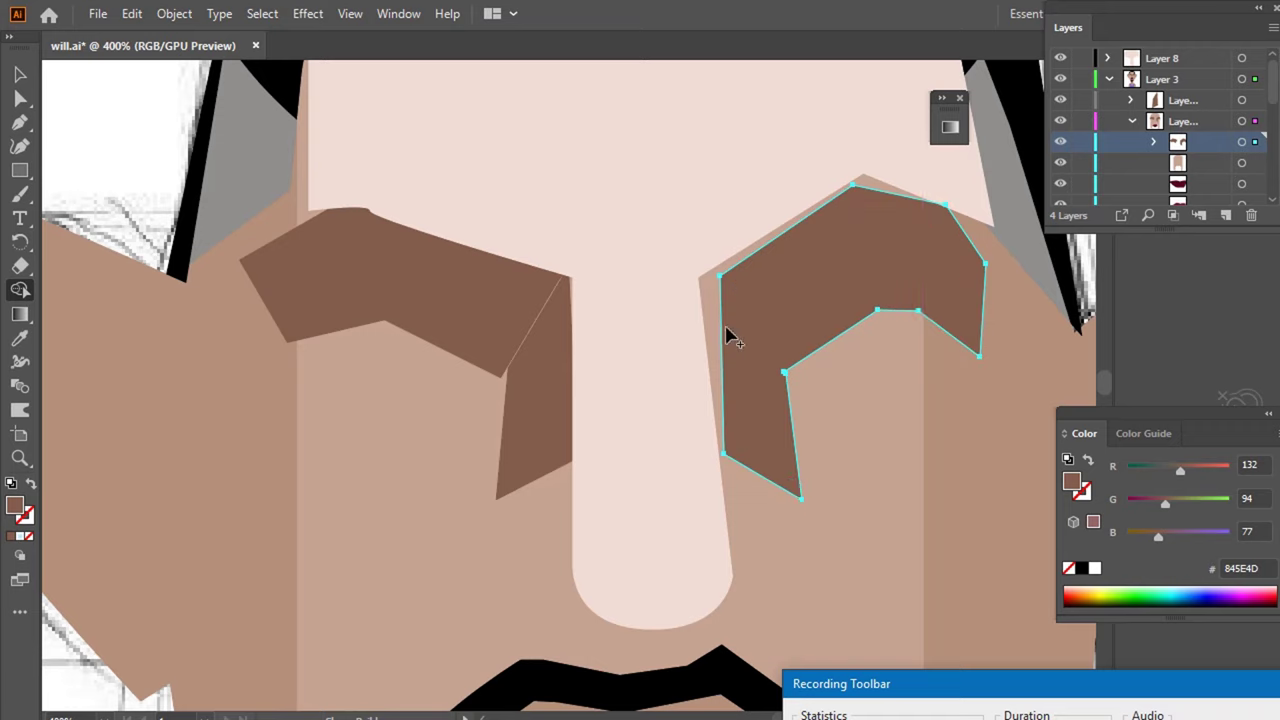
key(a)
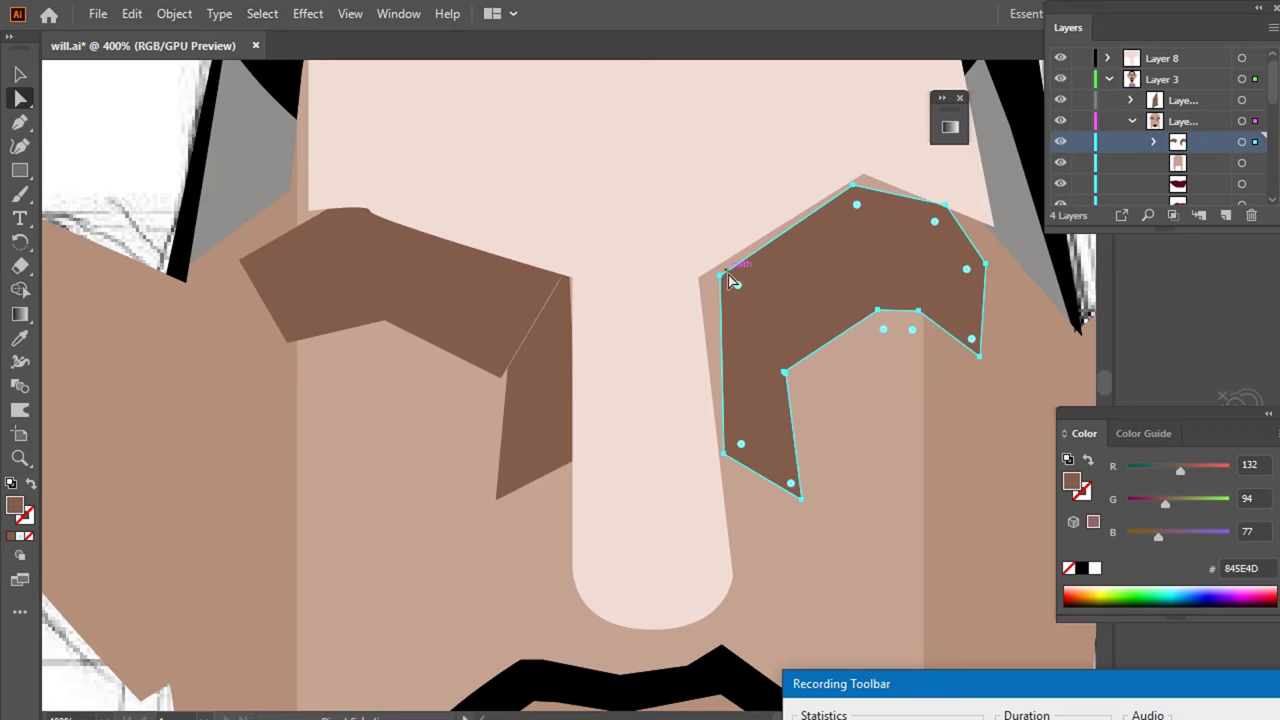
click(727, 284)
click(724, 285)
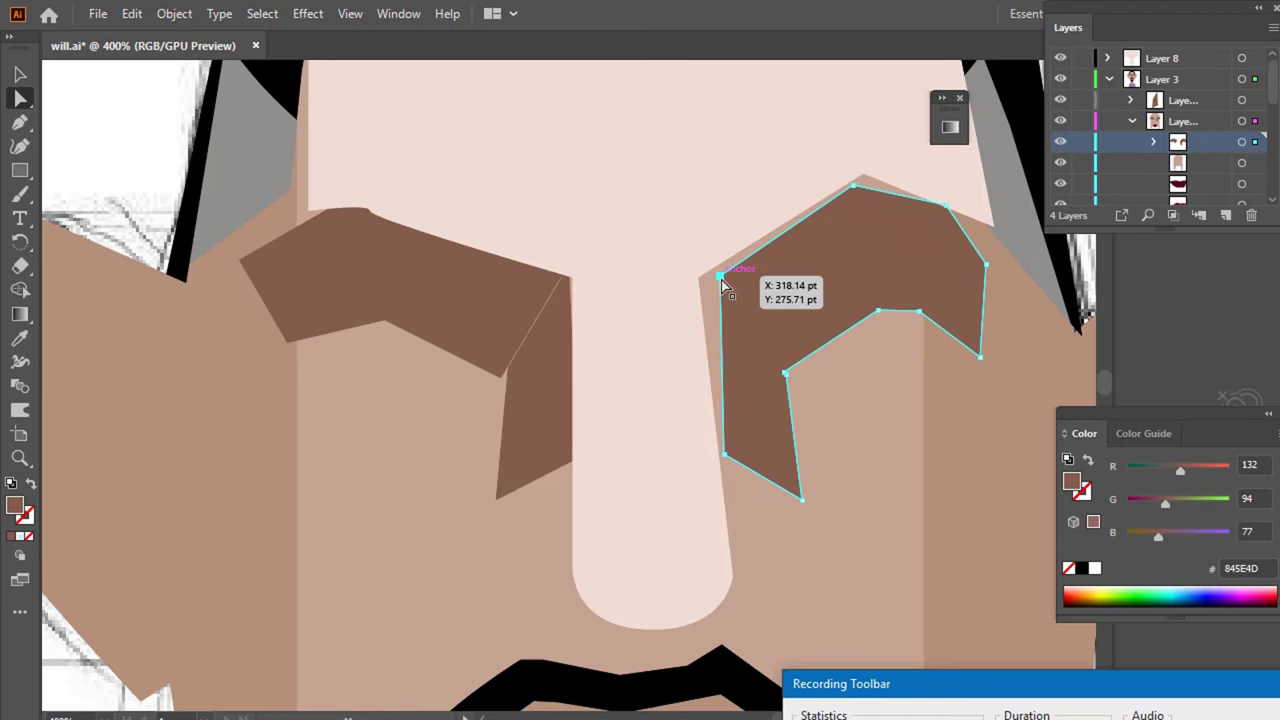
drag(721, 280, 700, 279)
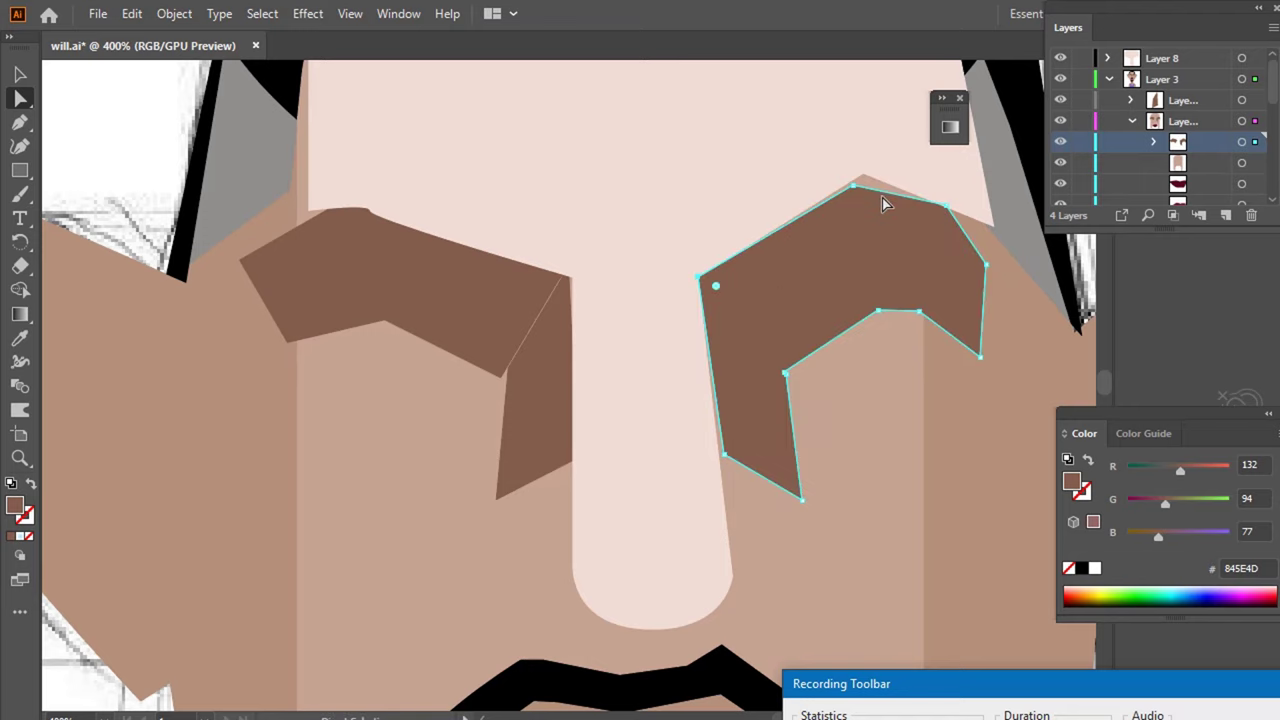
mouse_move(854, 187)
mouse_down()
mouse_move(874, 190)
mouse_move(864, 176)
mouse_up()
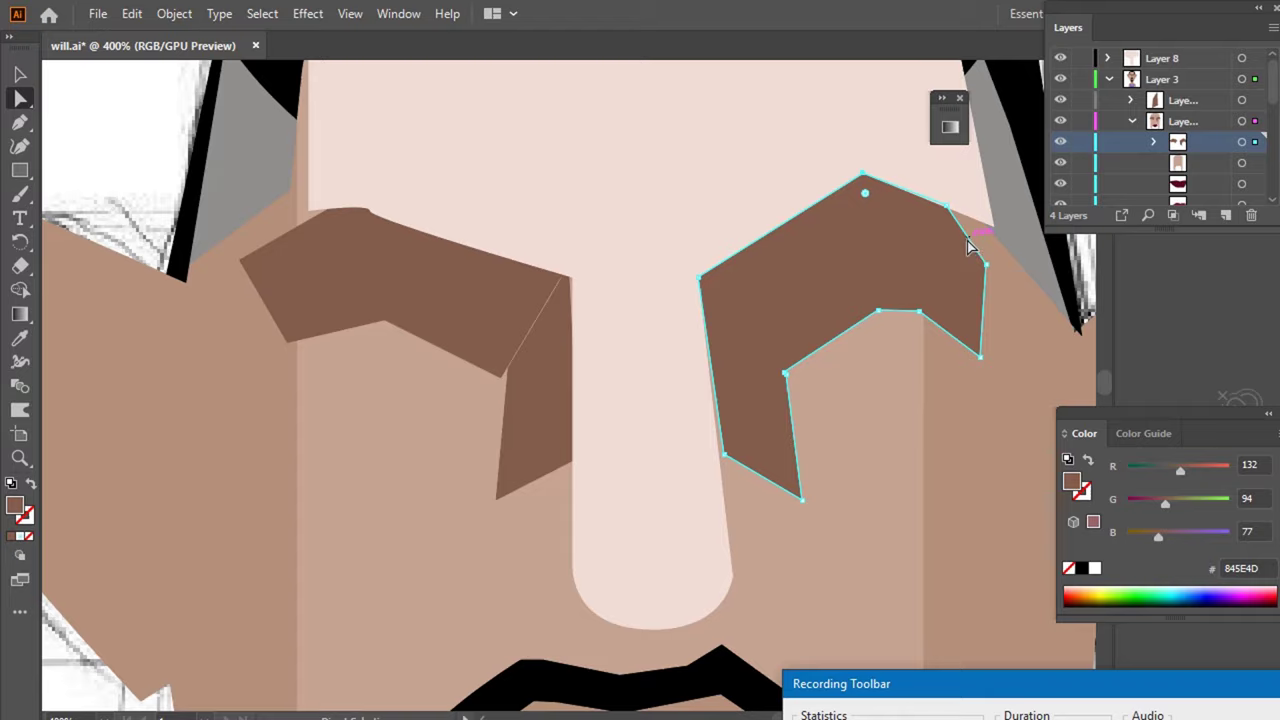
scroll(967, 241, down, 2)
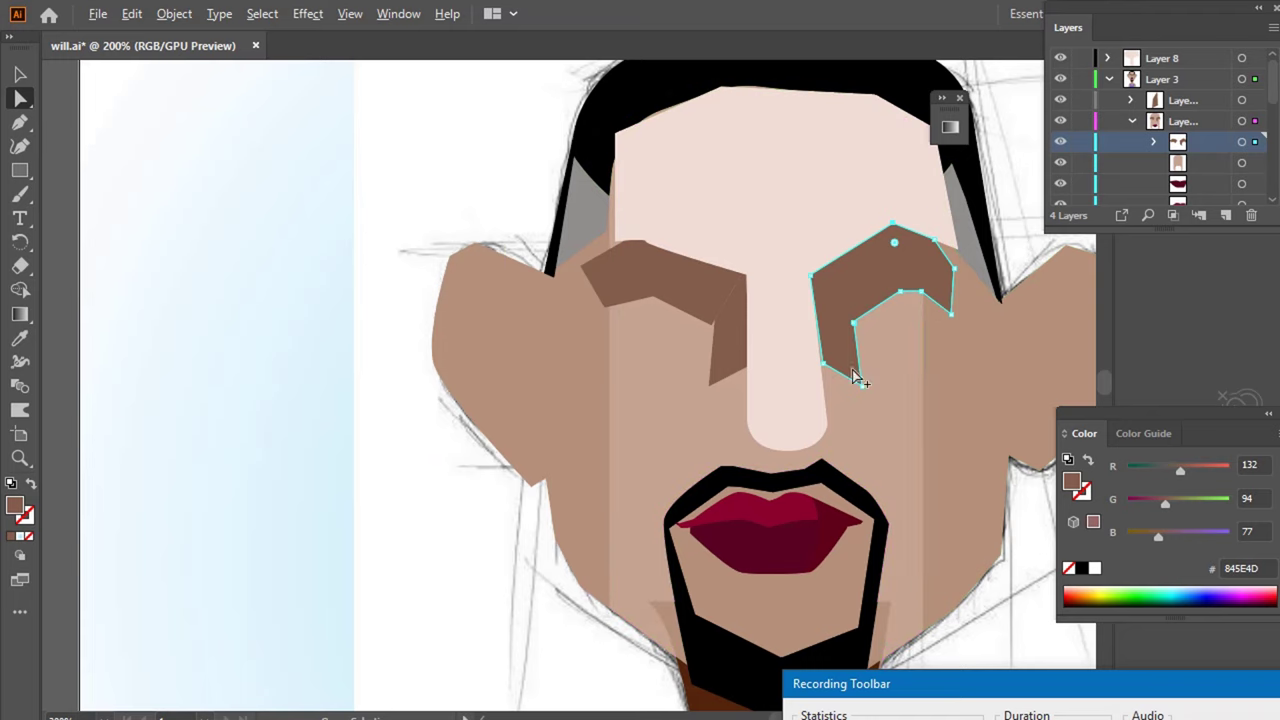
scroll(857, 371, down, 2)
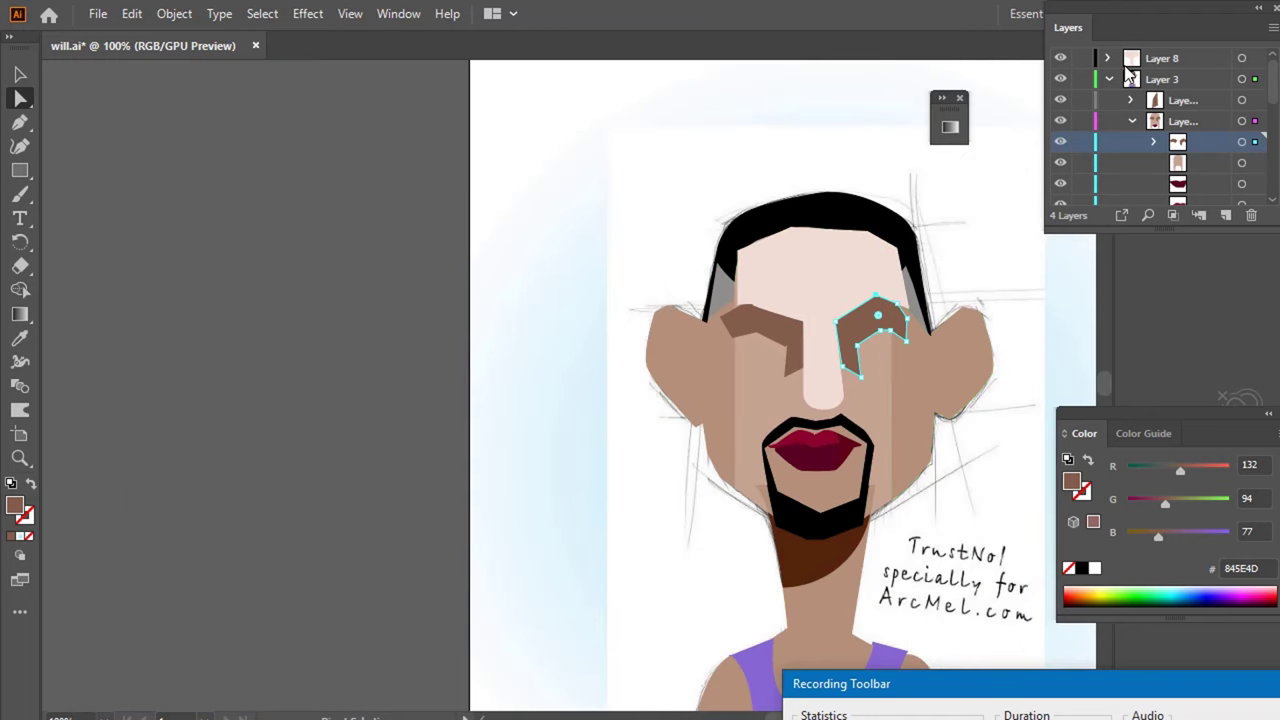
- Select the forehead-and-nose shape, dock the Layers panel and float the Properties panel
click(1109, 79)
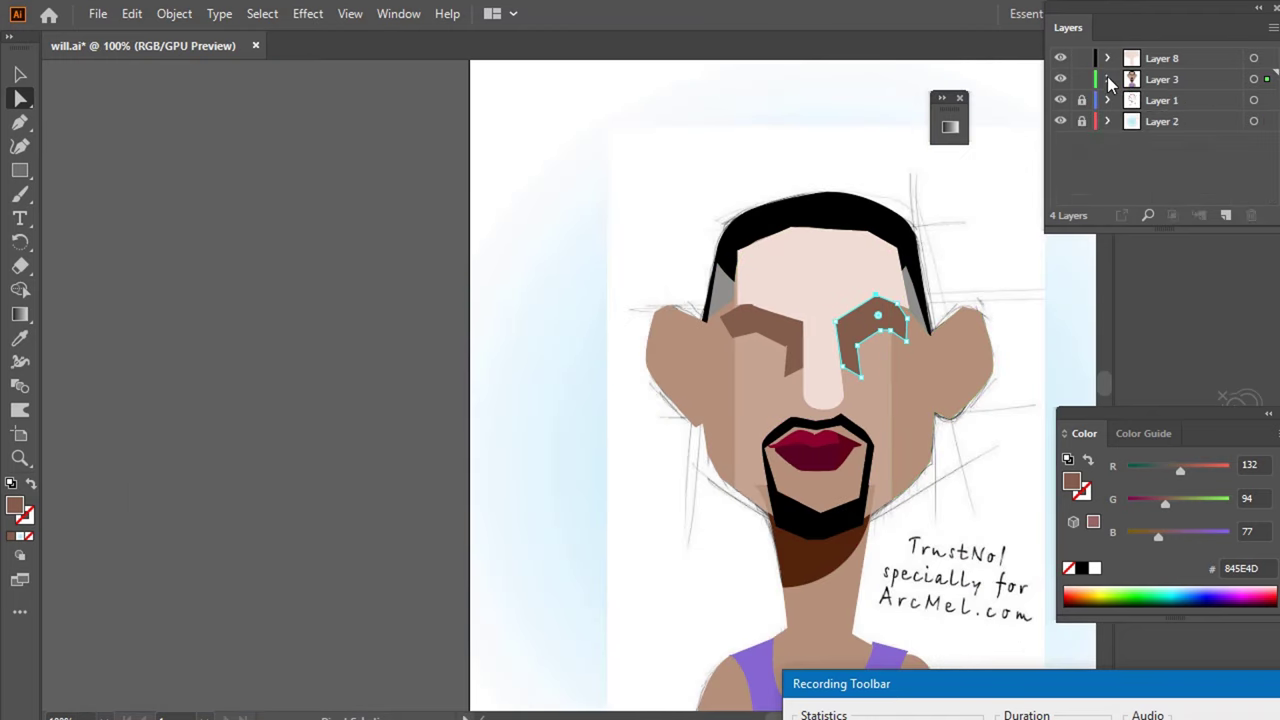
click(829, 238)
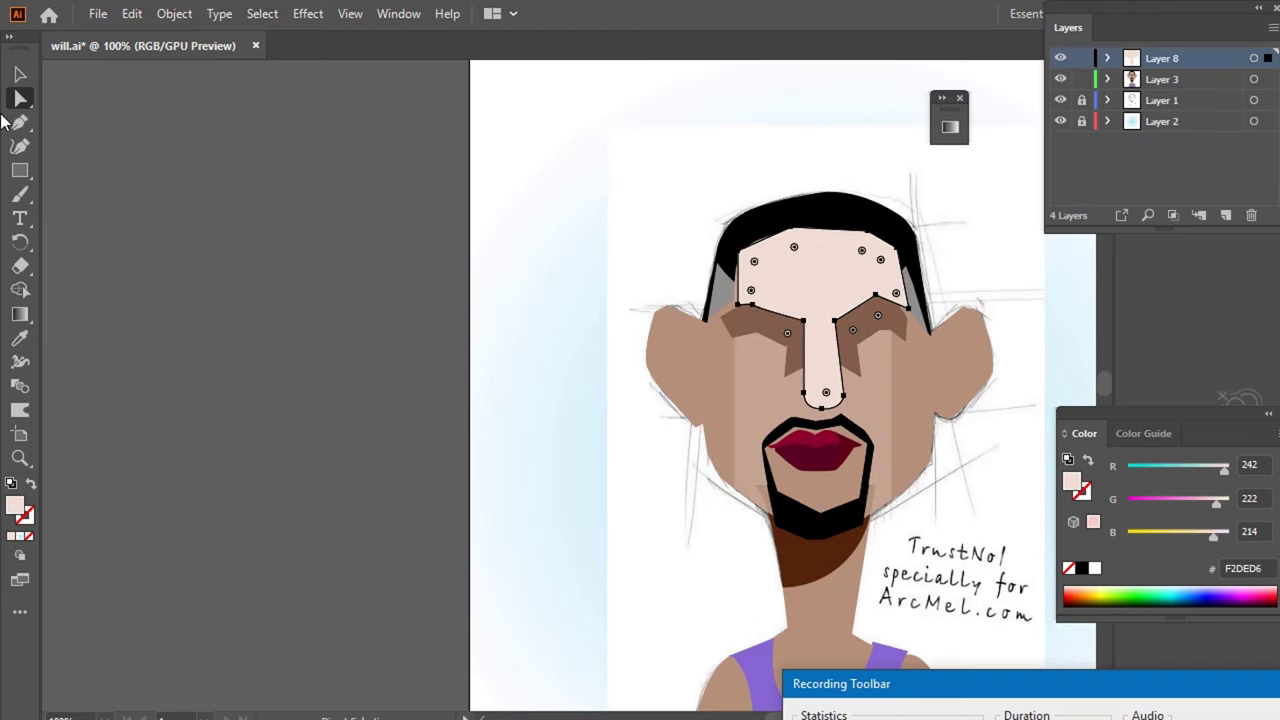
click(20, 74)
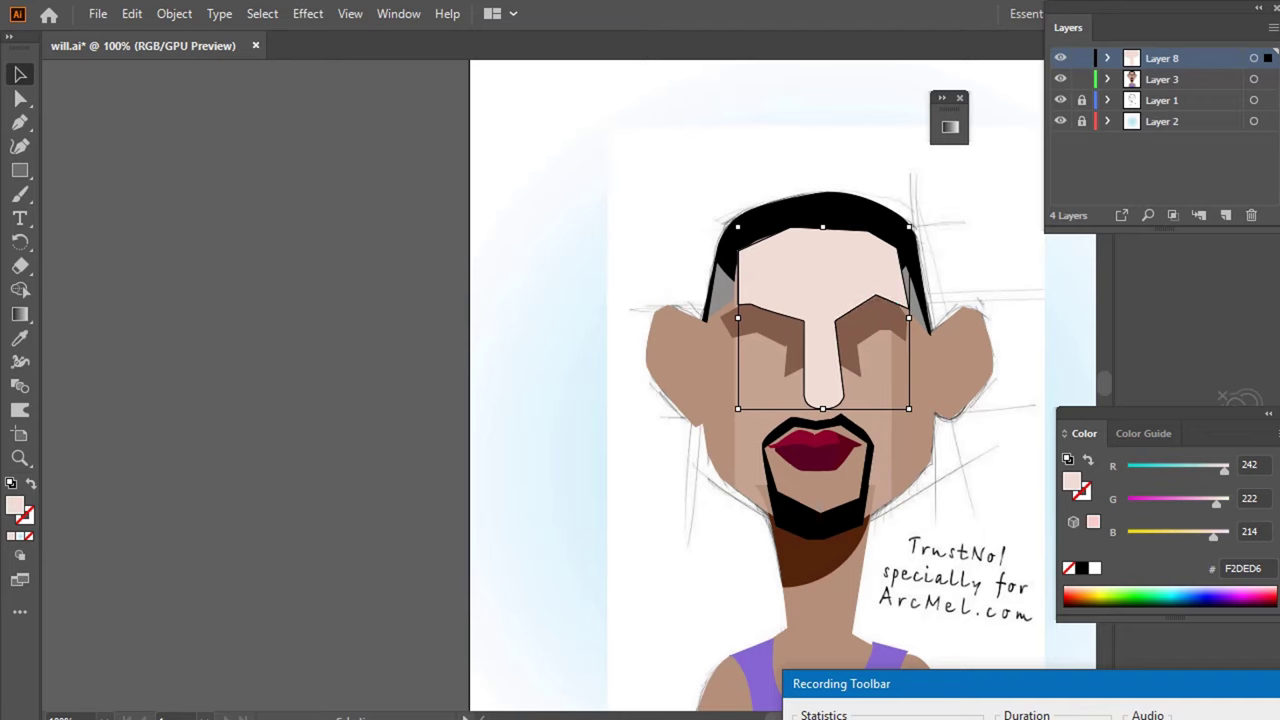
drag(1226, 30, 1267, 206)
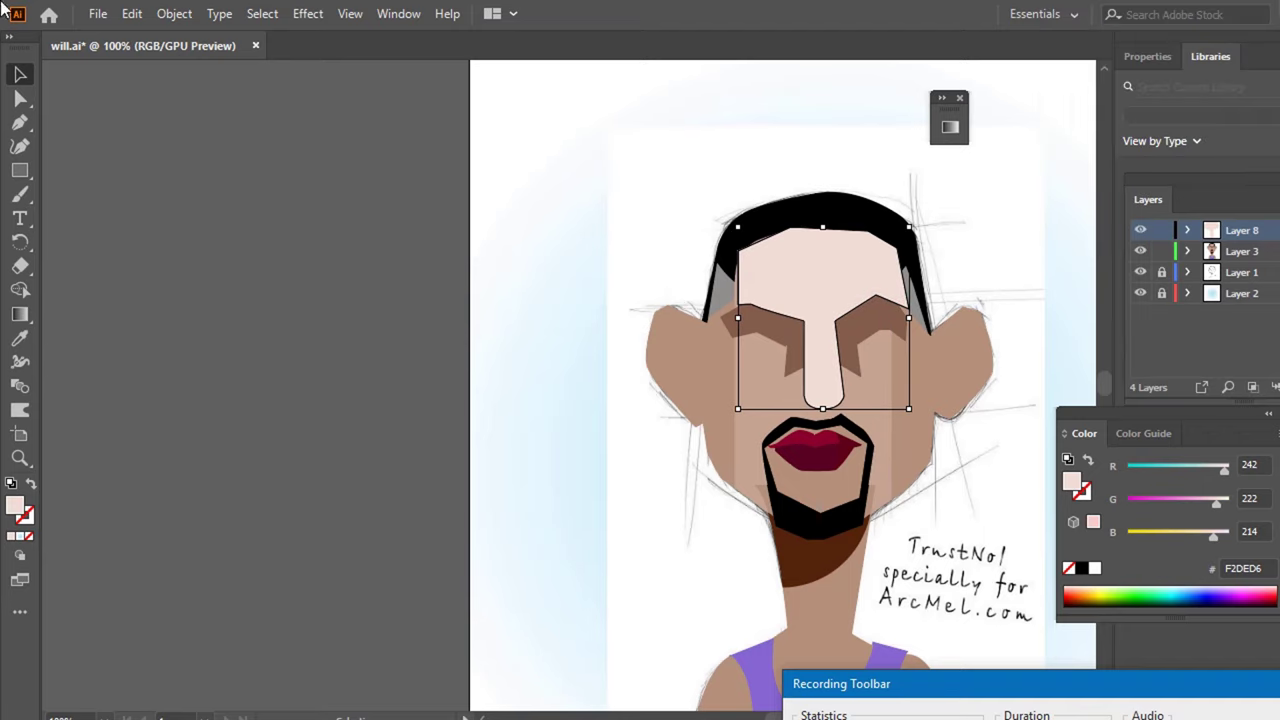
drag(1153, 61, 200, 162)
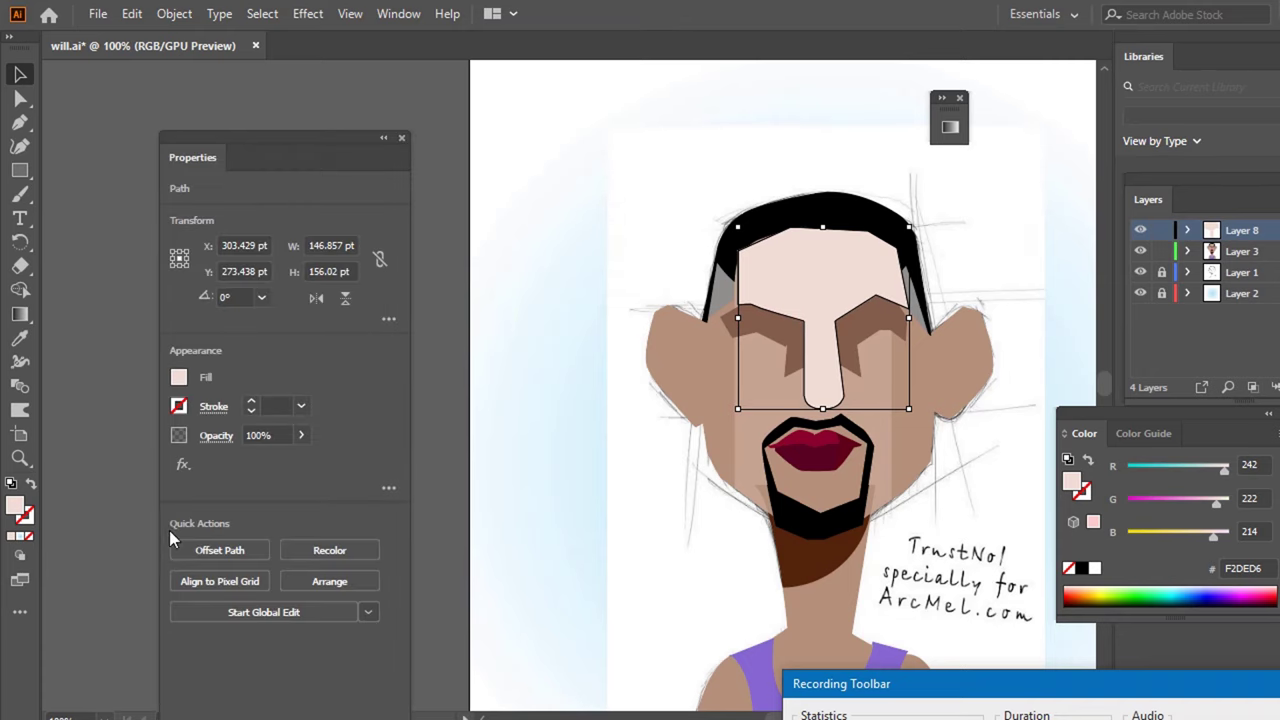
- Set the selected shape's opacity to 51%
click(265, 434)
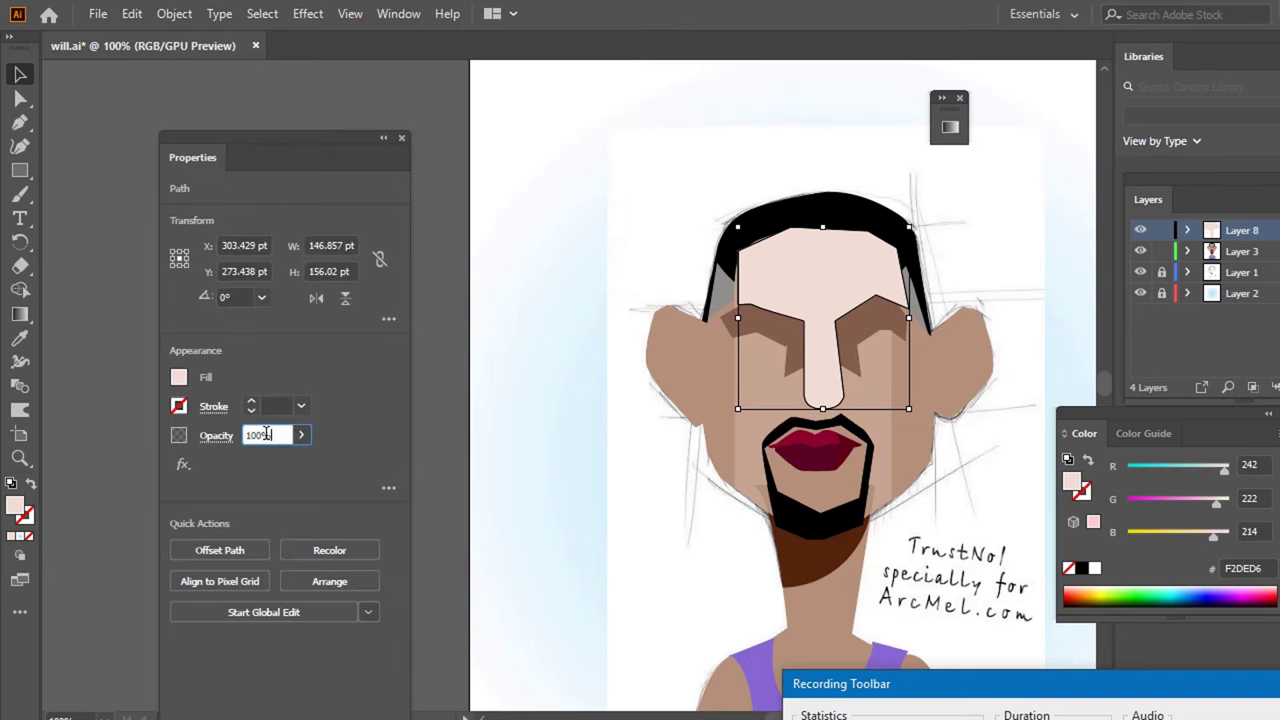
scroll(266, 434, down, 6)
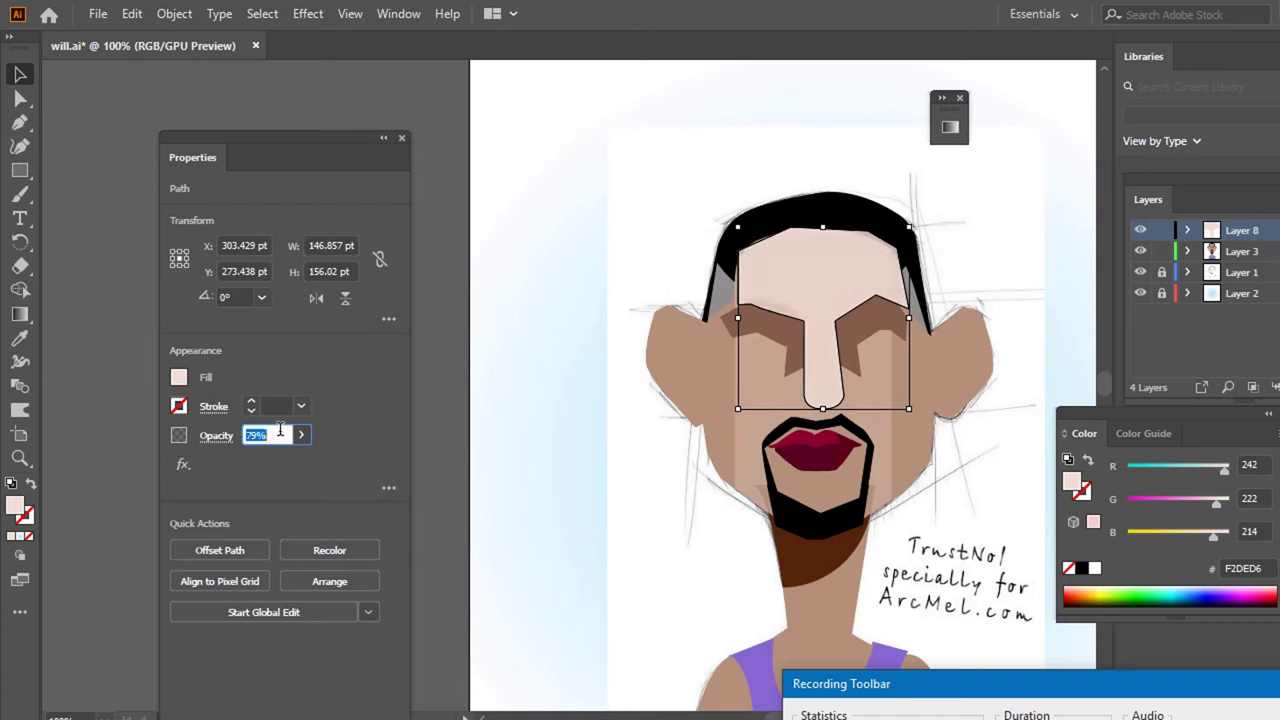
scroll(280, 430, down, 7)
scroll(280, 430, down, 7)
scroll(280, 430, down, 7)
scroll(280, 430, down, 7)
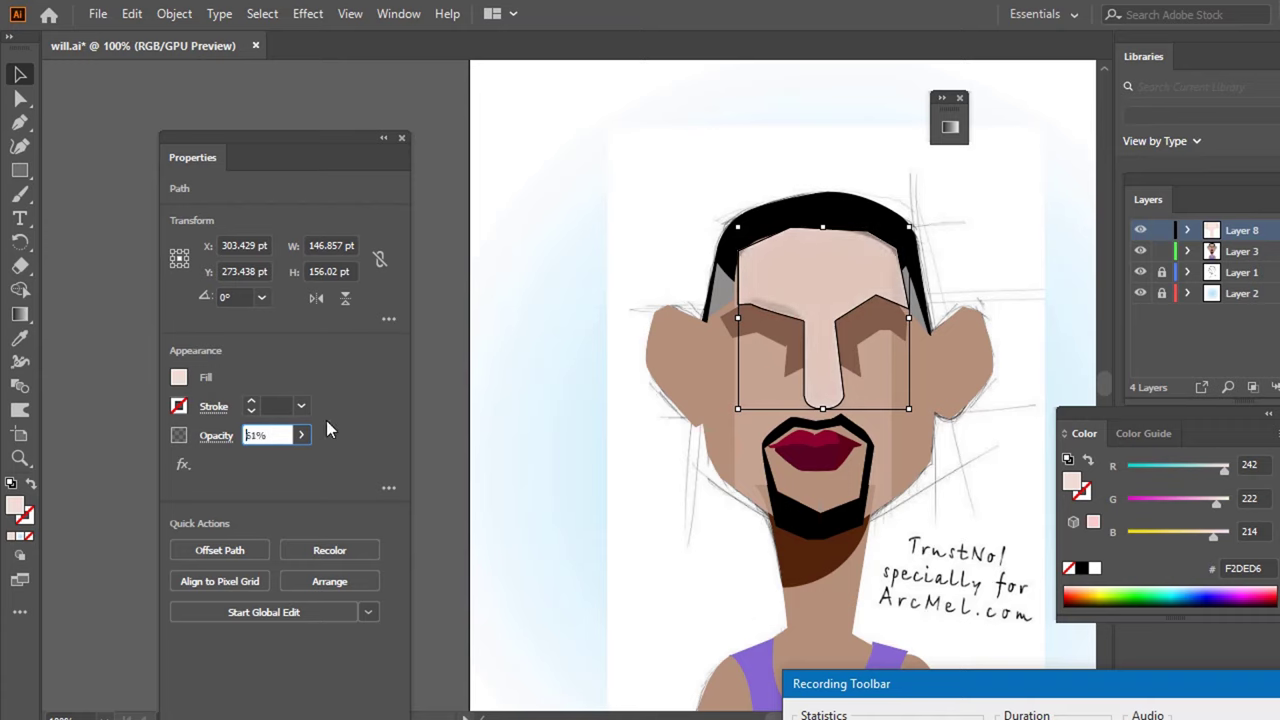
scroll(290, 434, up, 10)
text(51)
key(Return)
click(573, 118)
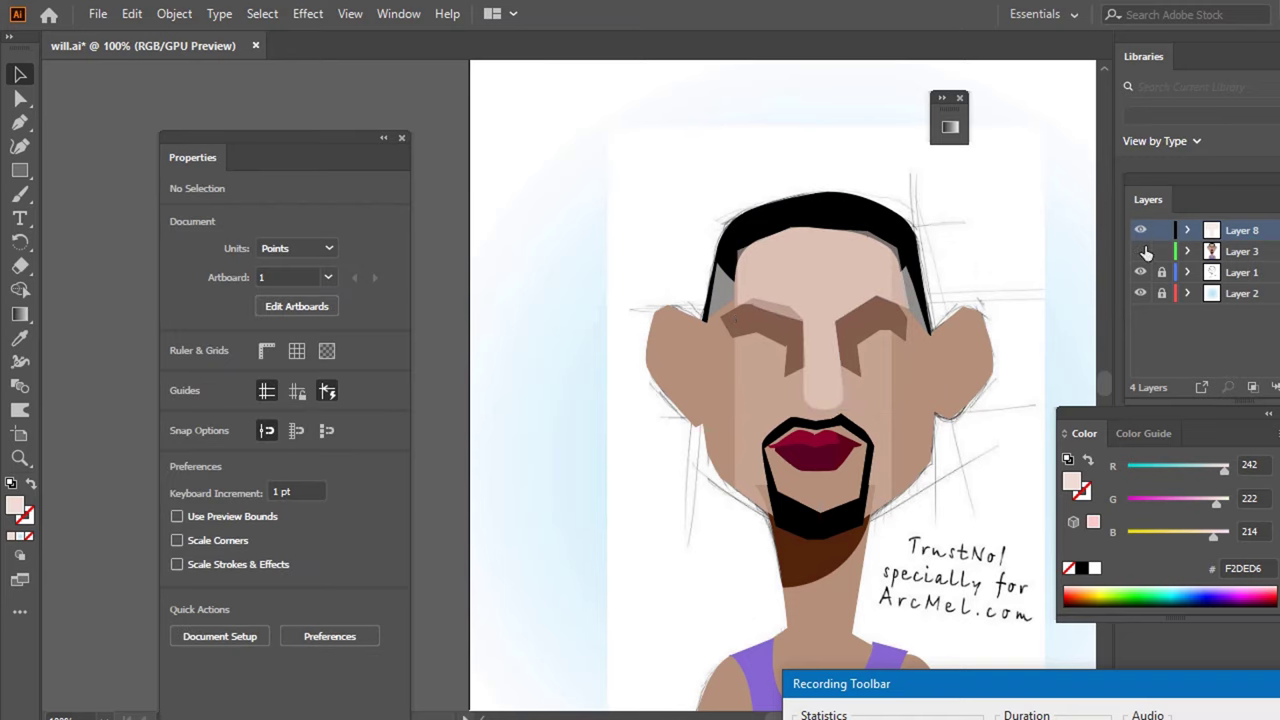
click(1145, 251)
click(1139, 252)
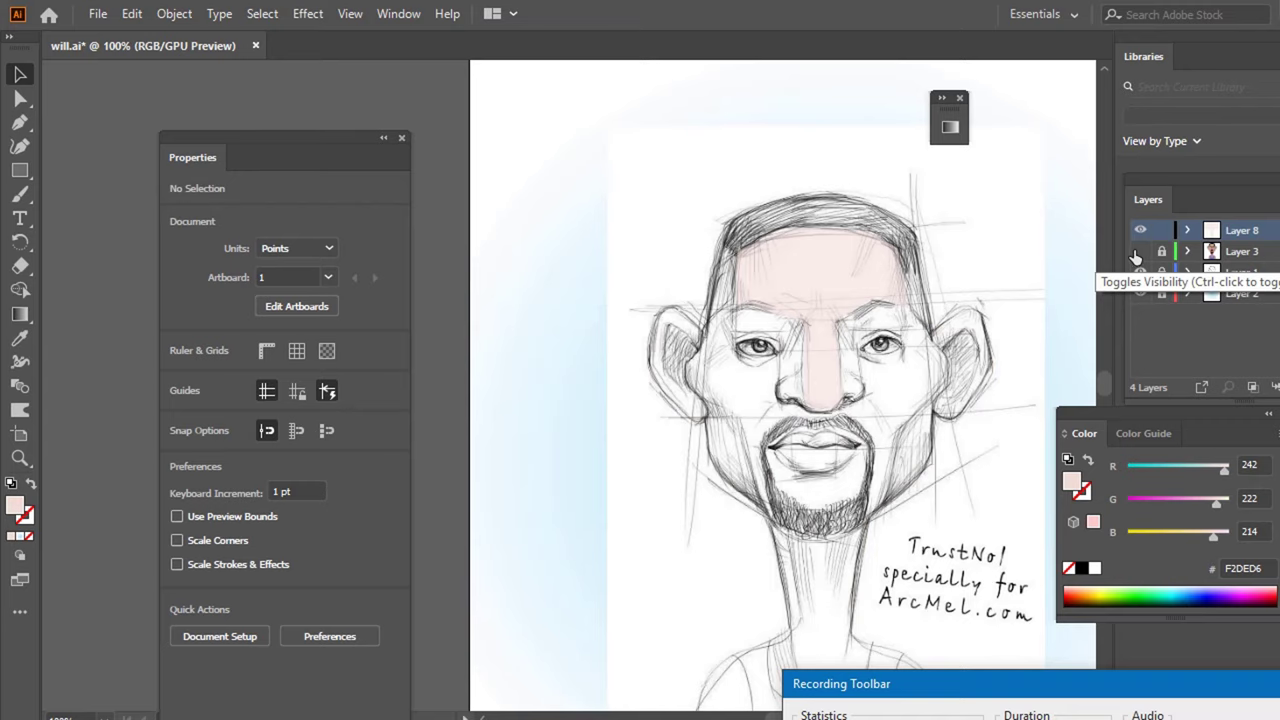
click(1139, 251)
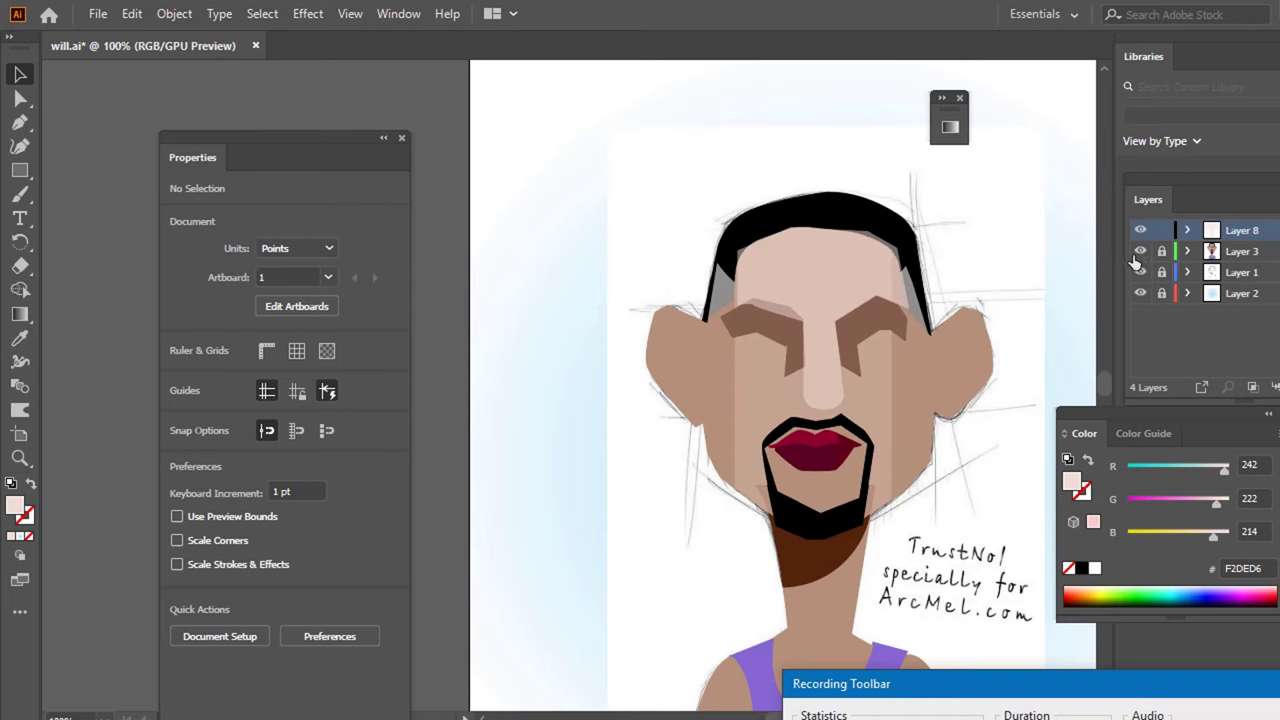
click(1139, 252)
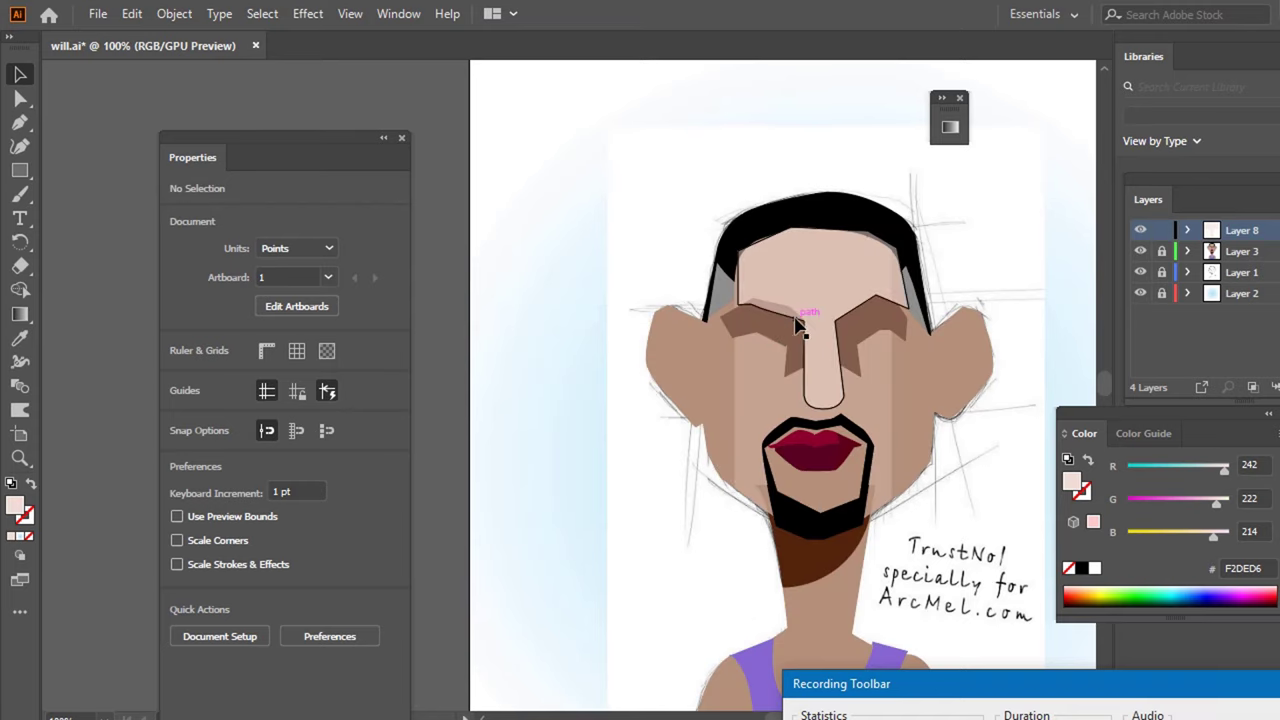
- Direct-select the forehead shape, undo an accidental move, and raise its brow corner point
click(797, 325)
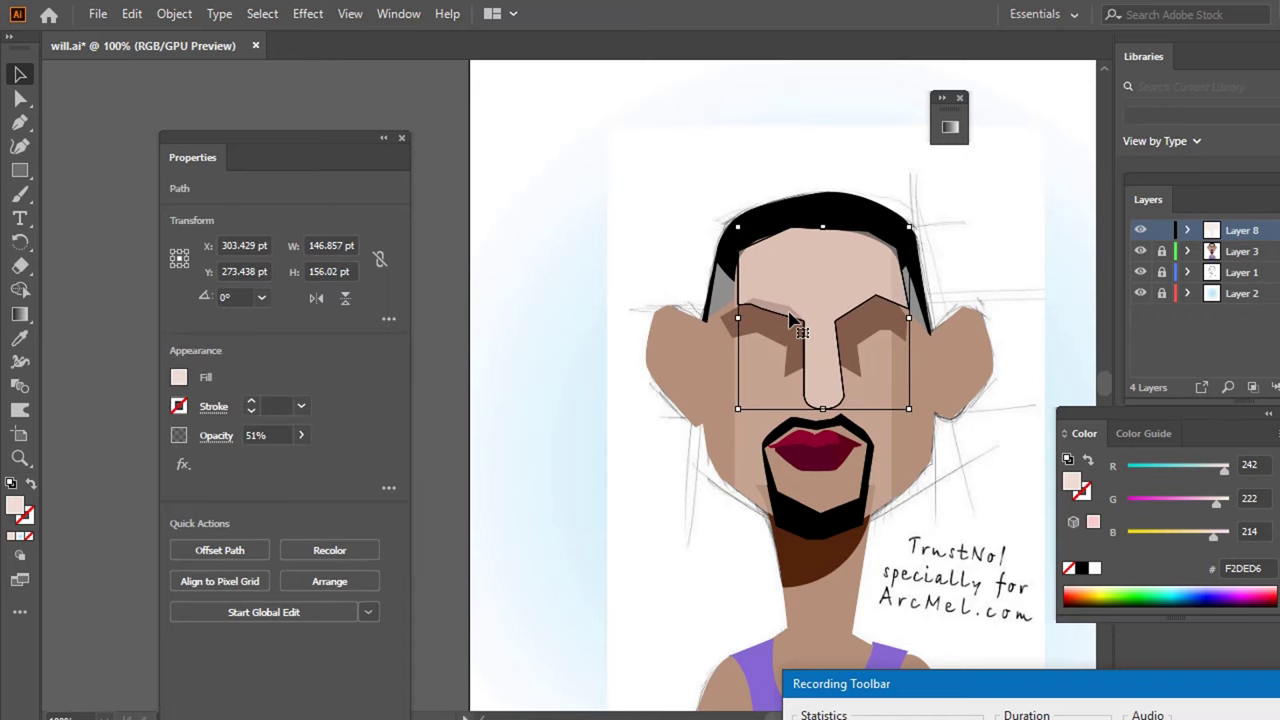
key(a)
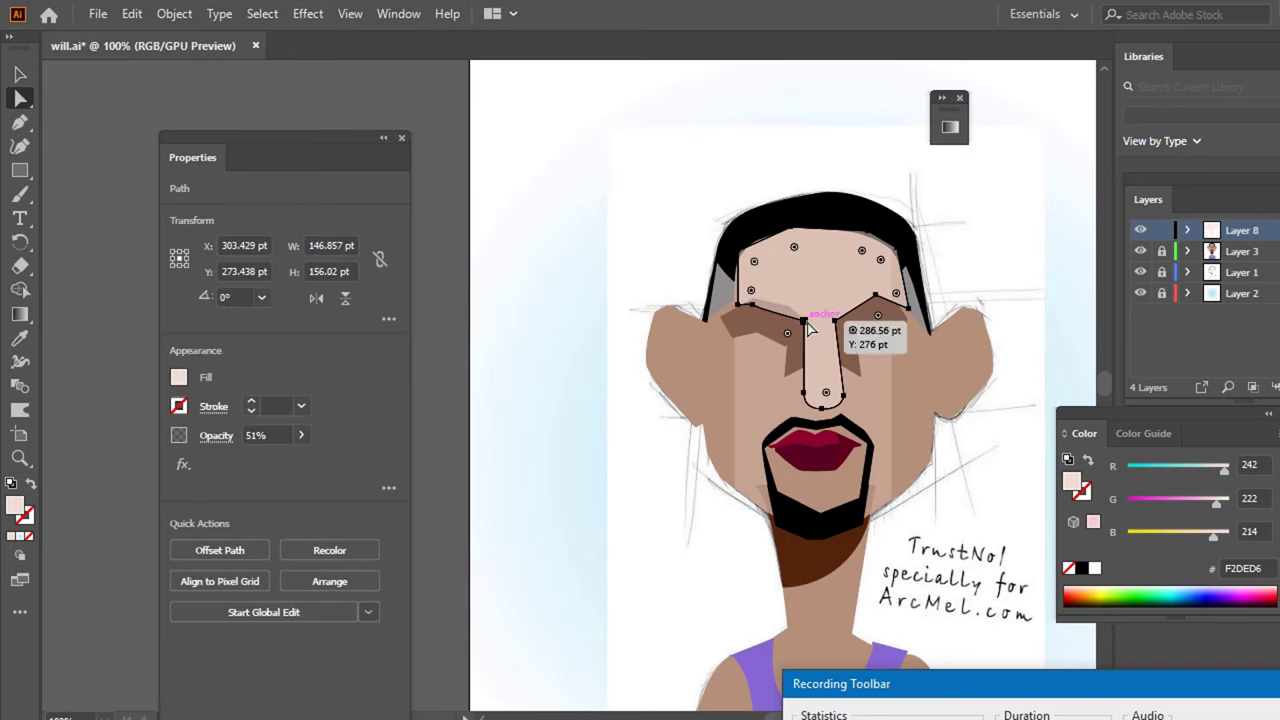
drag(807, 326, 800, 311)
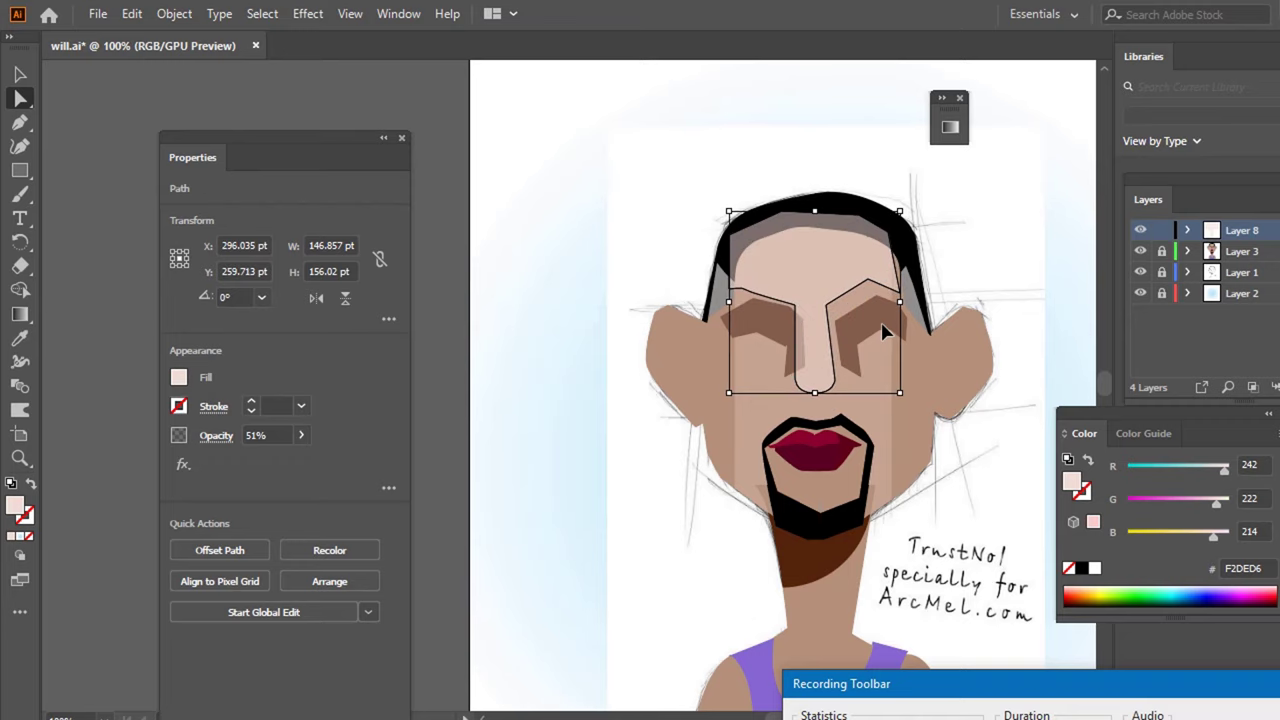
key(ctrl+z)
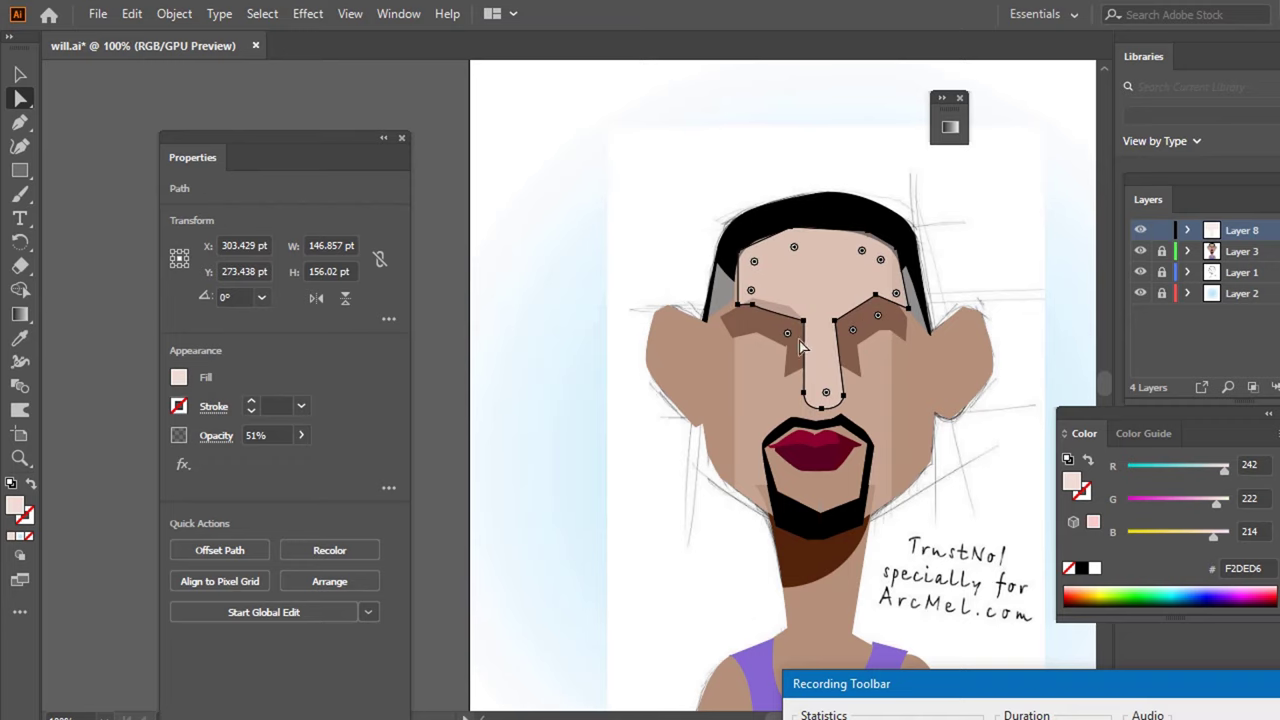
scroll(800, 335, up, 1)
scroll(800, 335, up, 2)
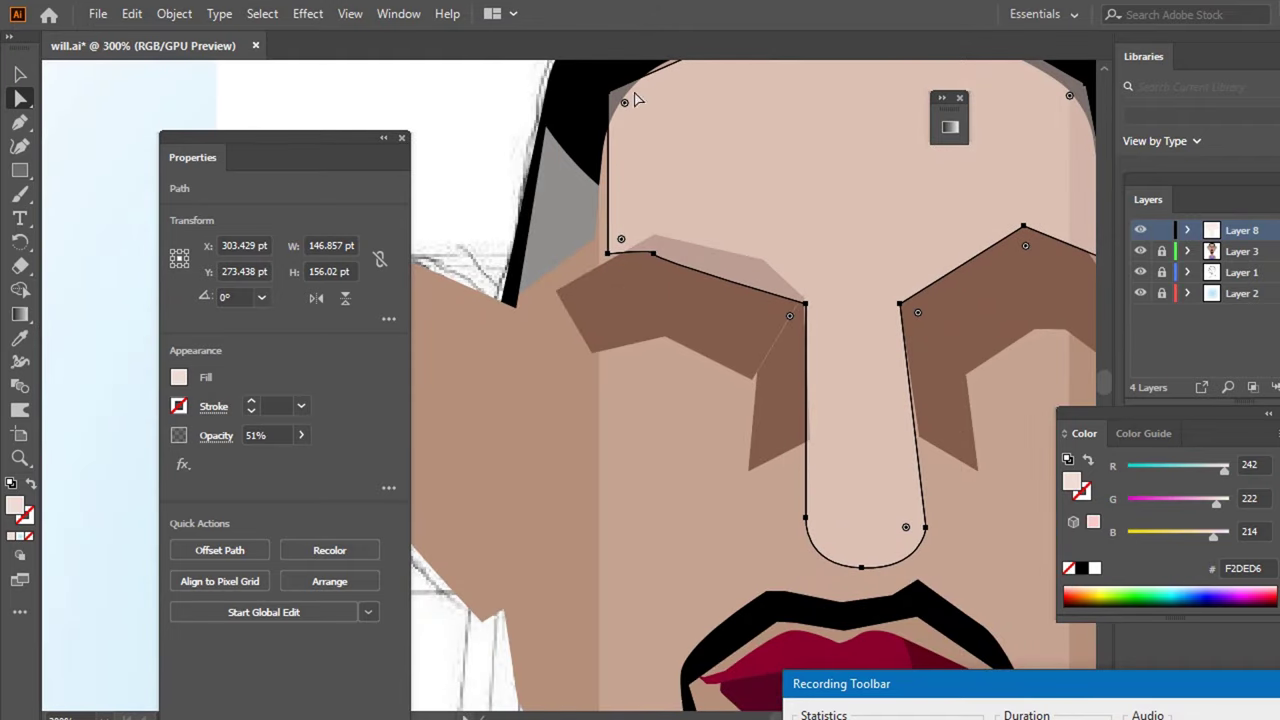
mouse_move(657, 262)
mouse_down()
mouse_move(679, 236)
mouse_move(653, 234)
mouse_up()
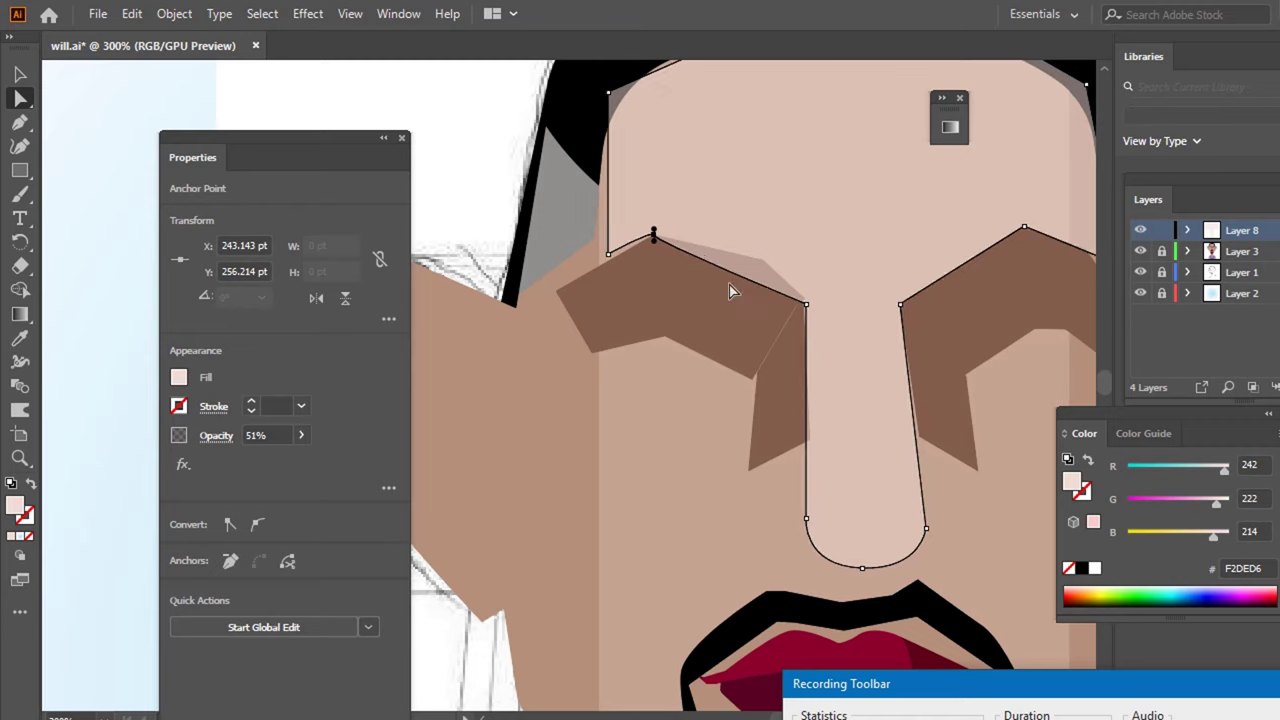
- Add an anchor on the left brow edge and drag it upward into an arch
key(plus)
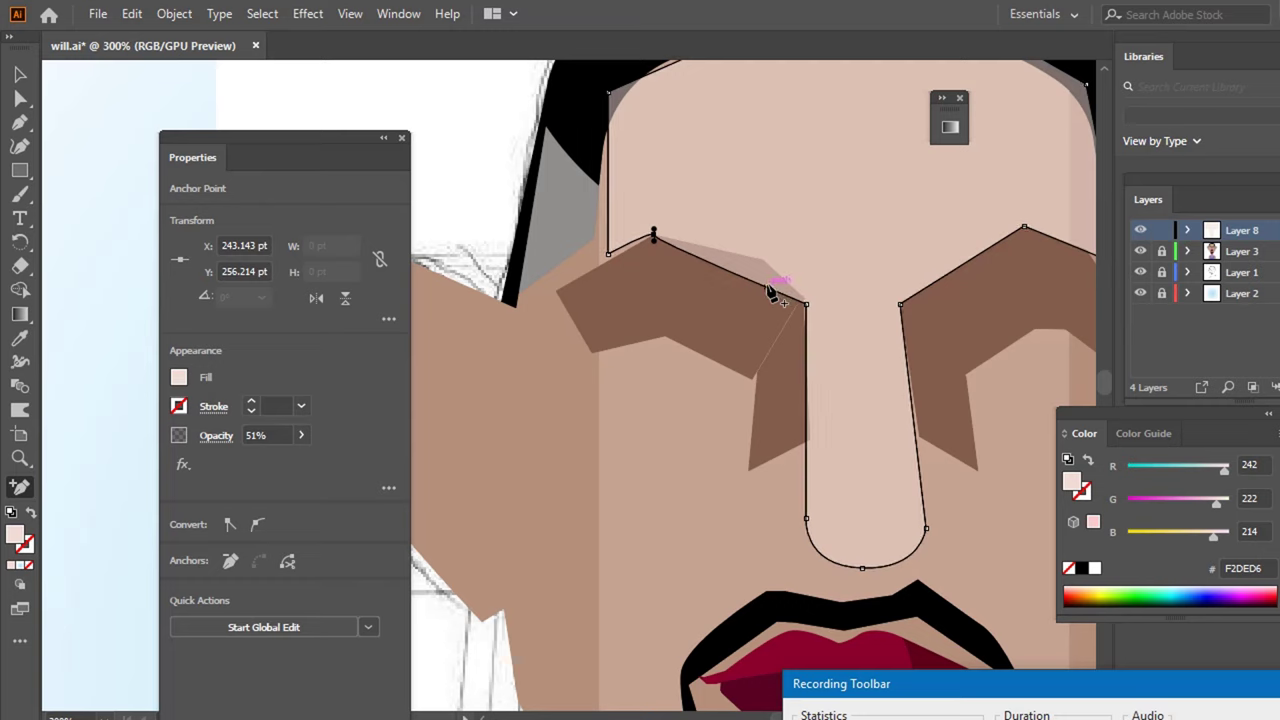
click(767, 287)
key(a)
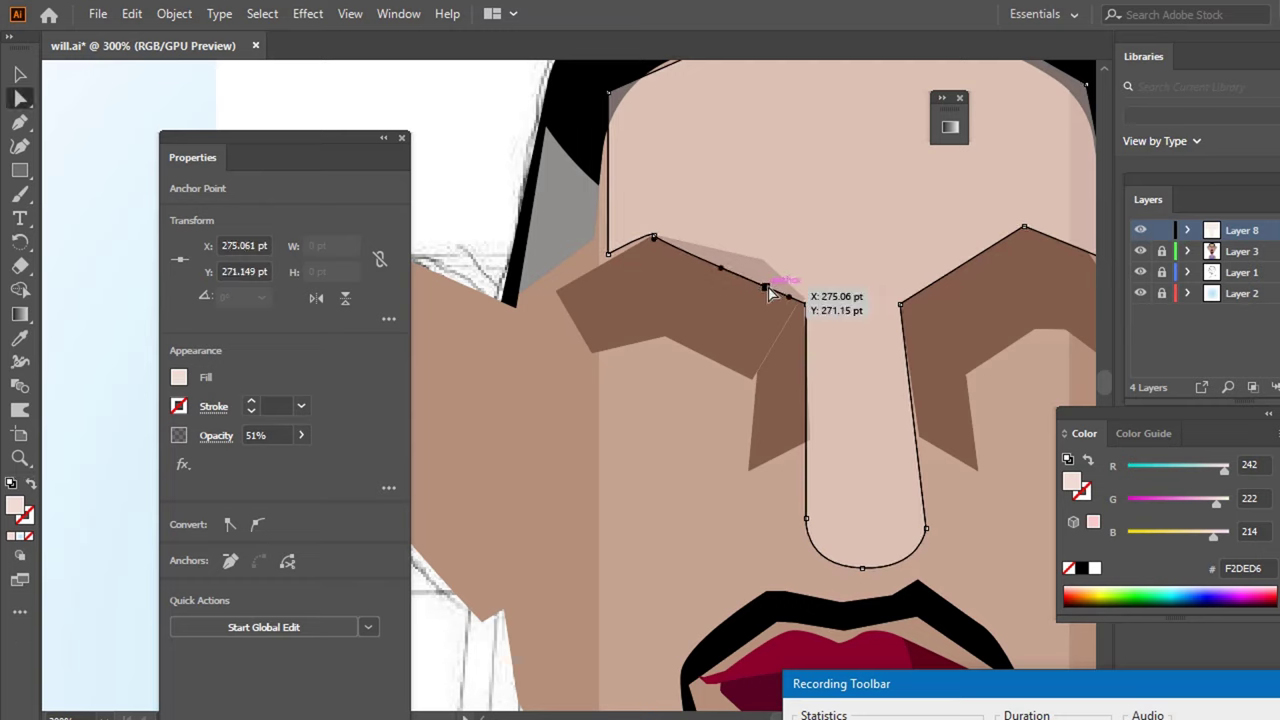
drag(766, 288, 764, 261)
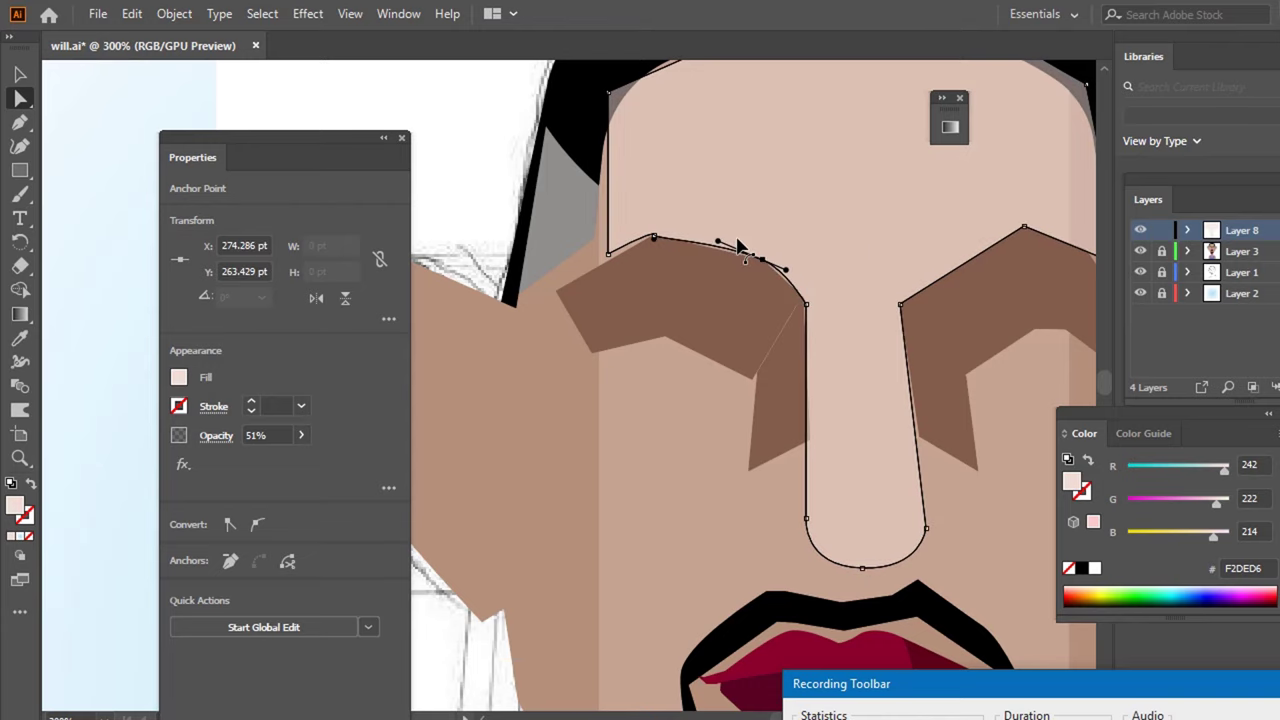
key(ctrl+0)
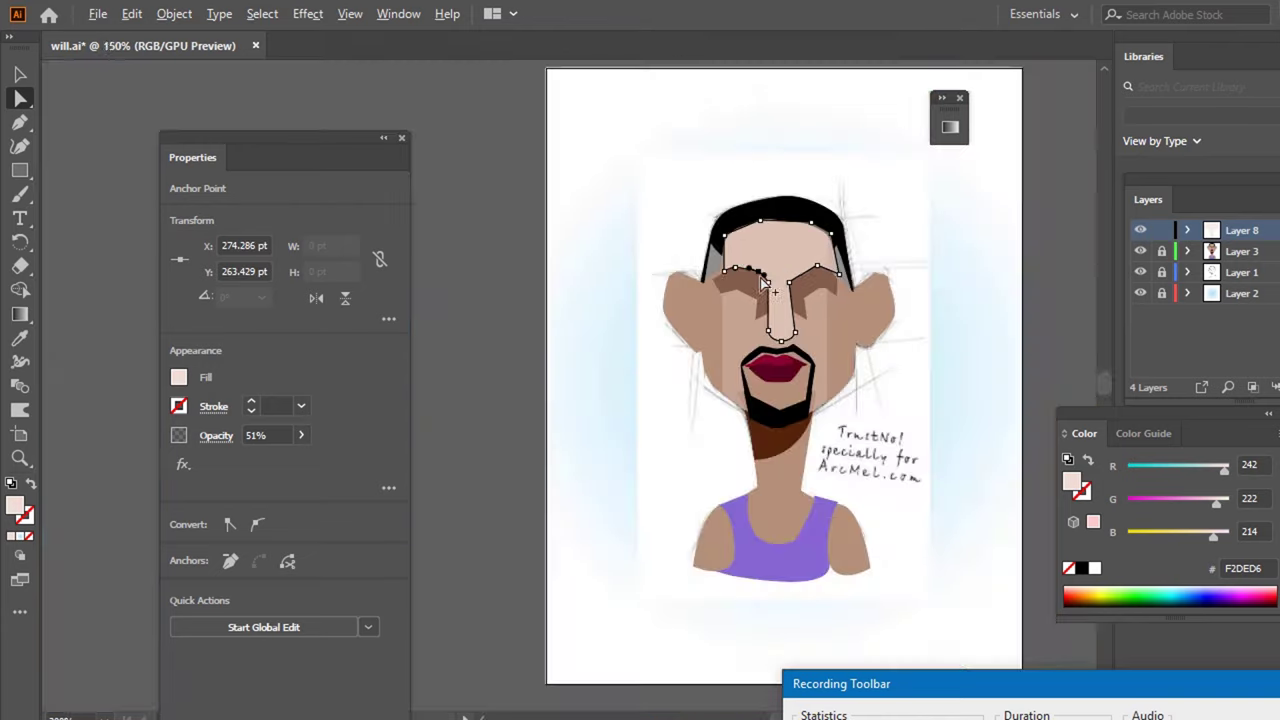
- Flick the caricature layer on and off to compare with the sketch, then save
click(1050, 210)
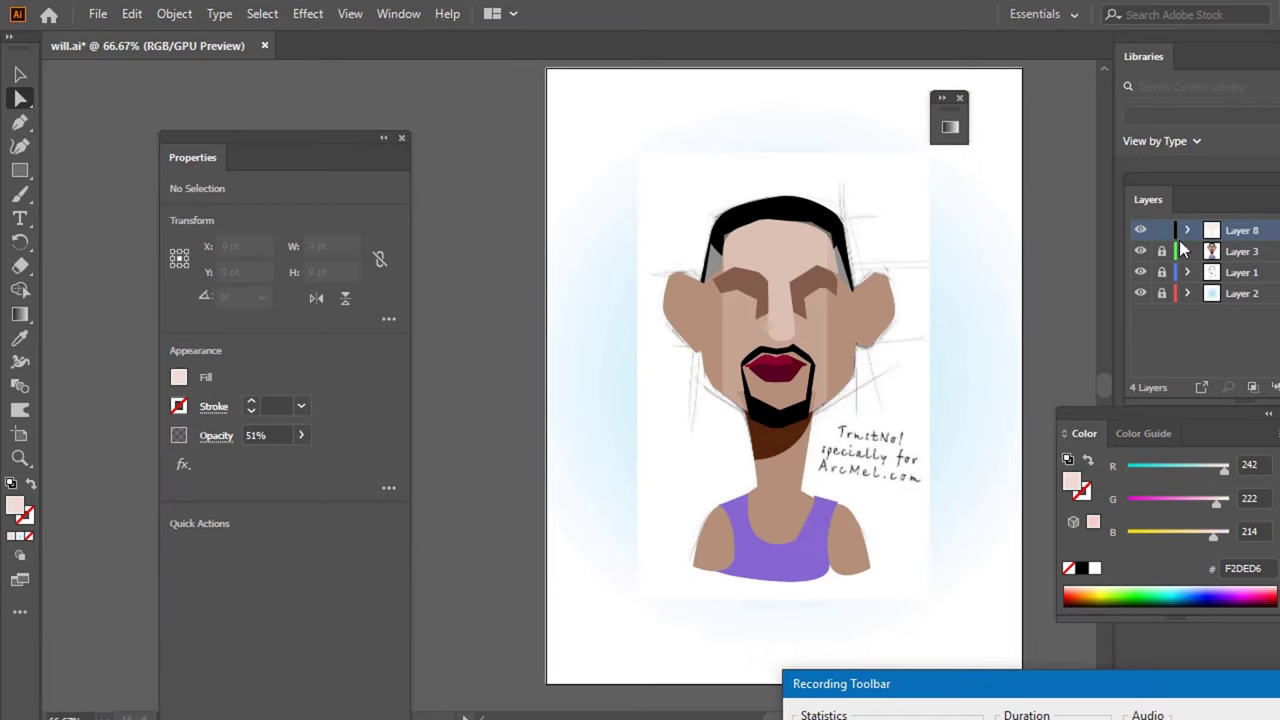
click(1140, 252)
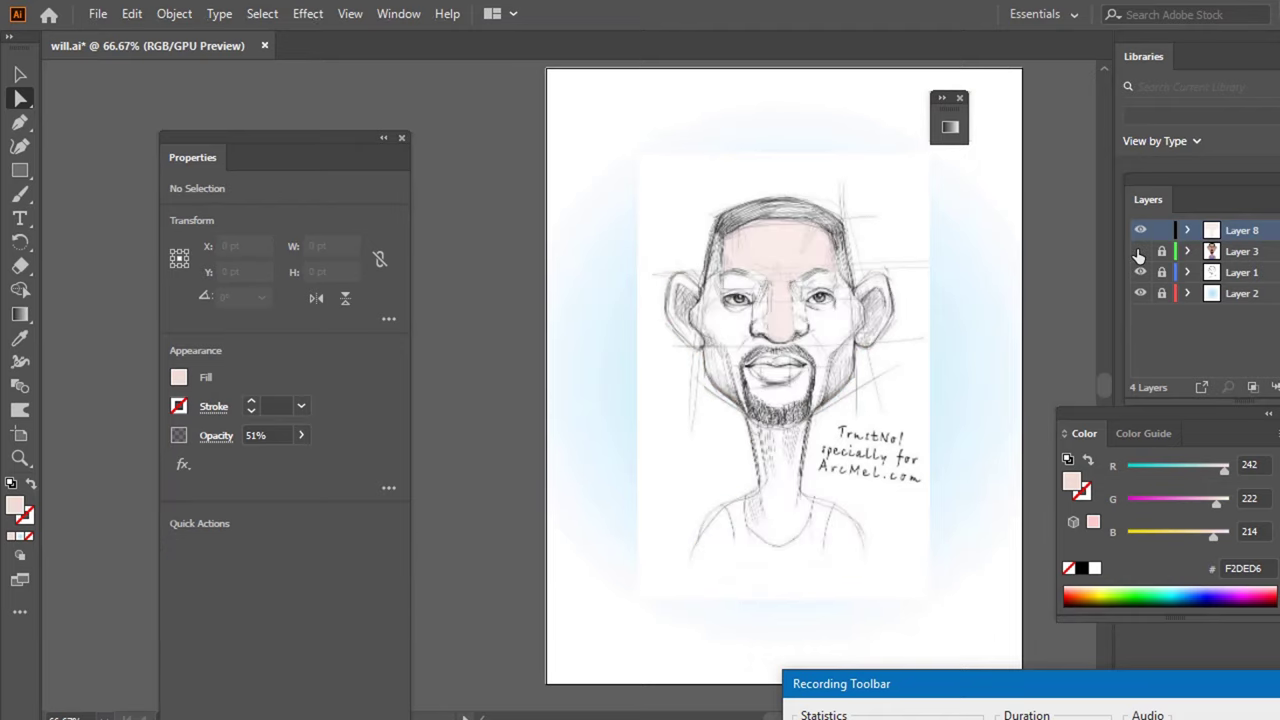
click(1140, 252)
click(1140, 252)
click(1140, 252)
click(1140, 252)
click(1140, 252)
click(1140, 252)
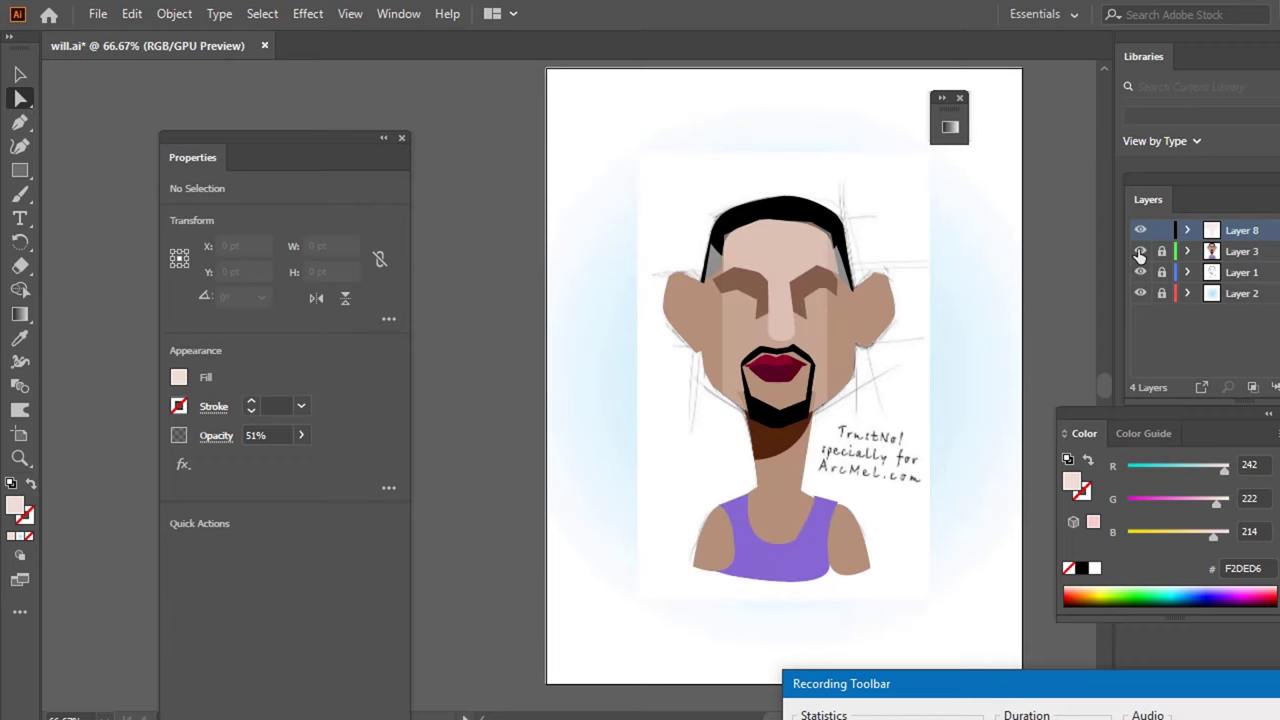
click(1140, 252)
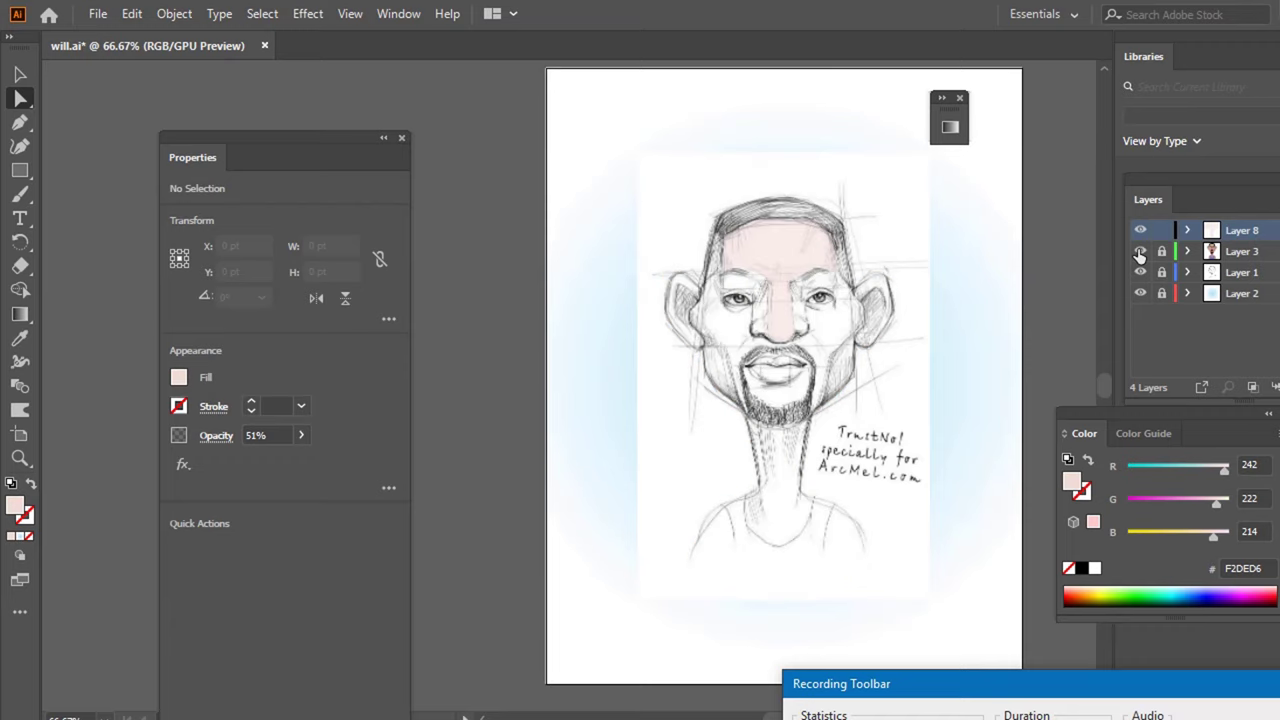
click(1140, 252)
click(1140, 252)
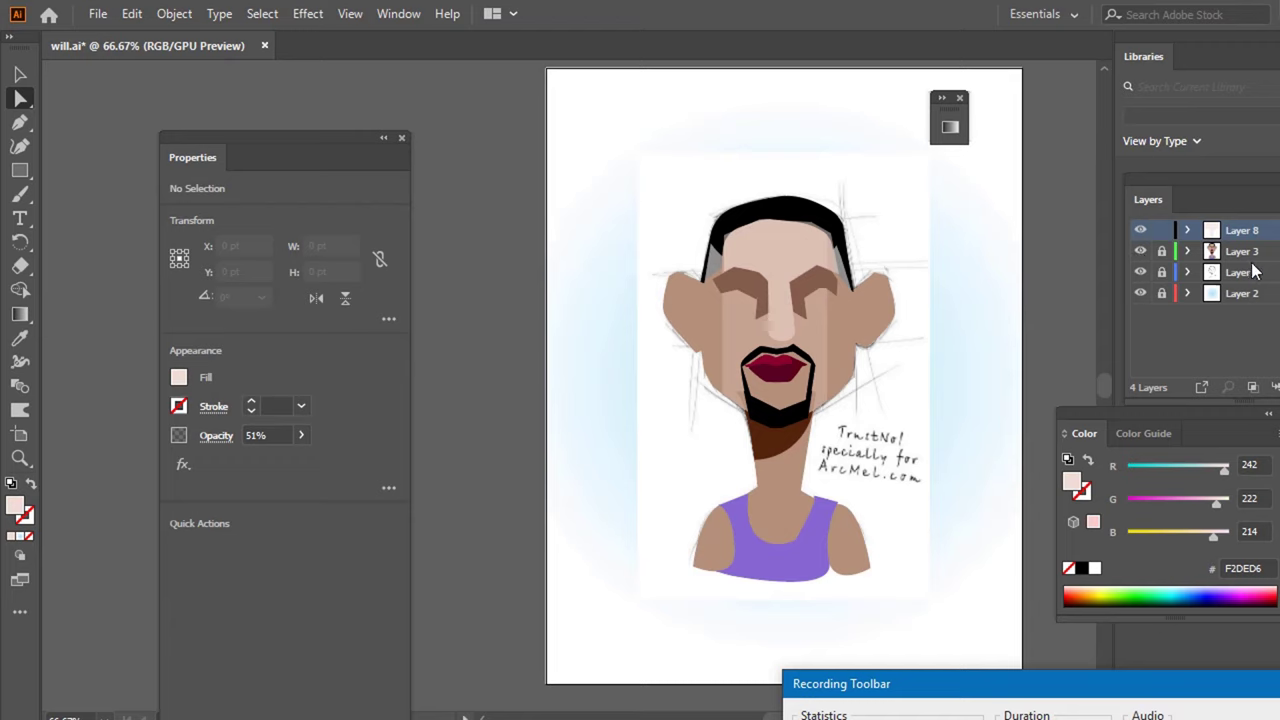
key(ctrl+s)
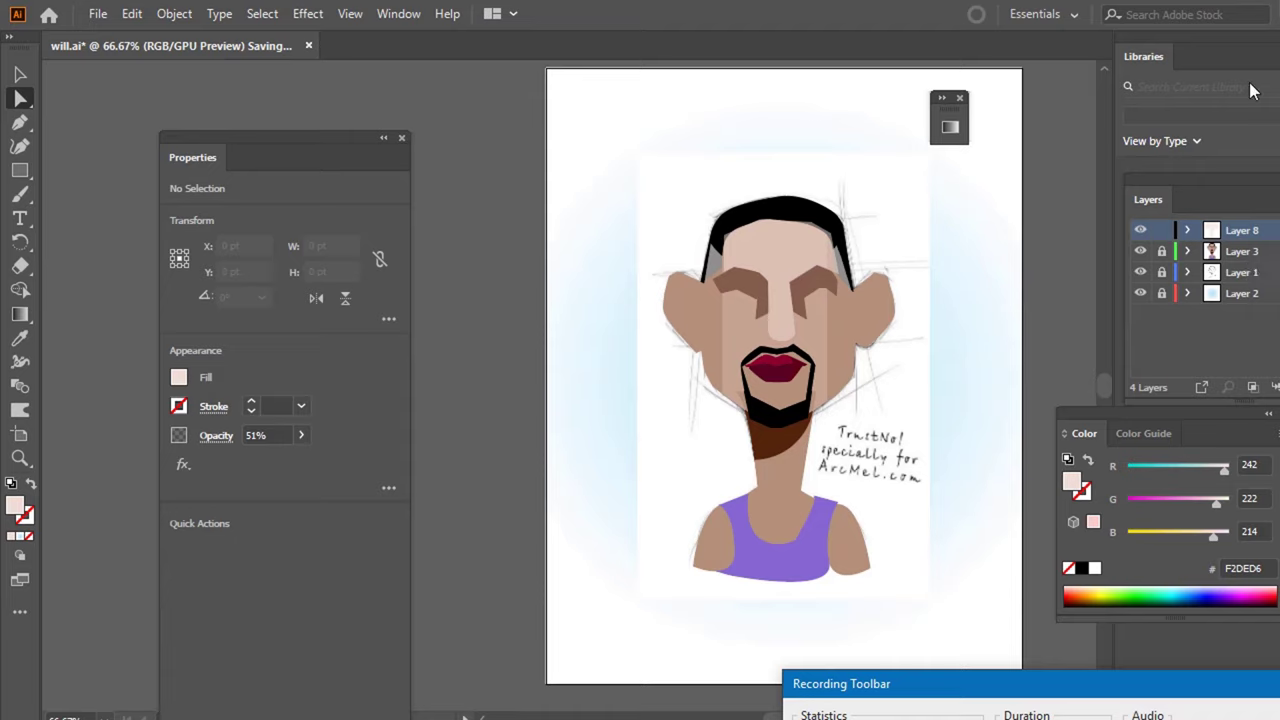
- Compare Layer 1 and Layer 3 visibility, leave Layer 3 hidden, and create new Layer 9
click(1140, 272)
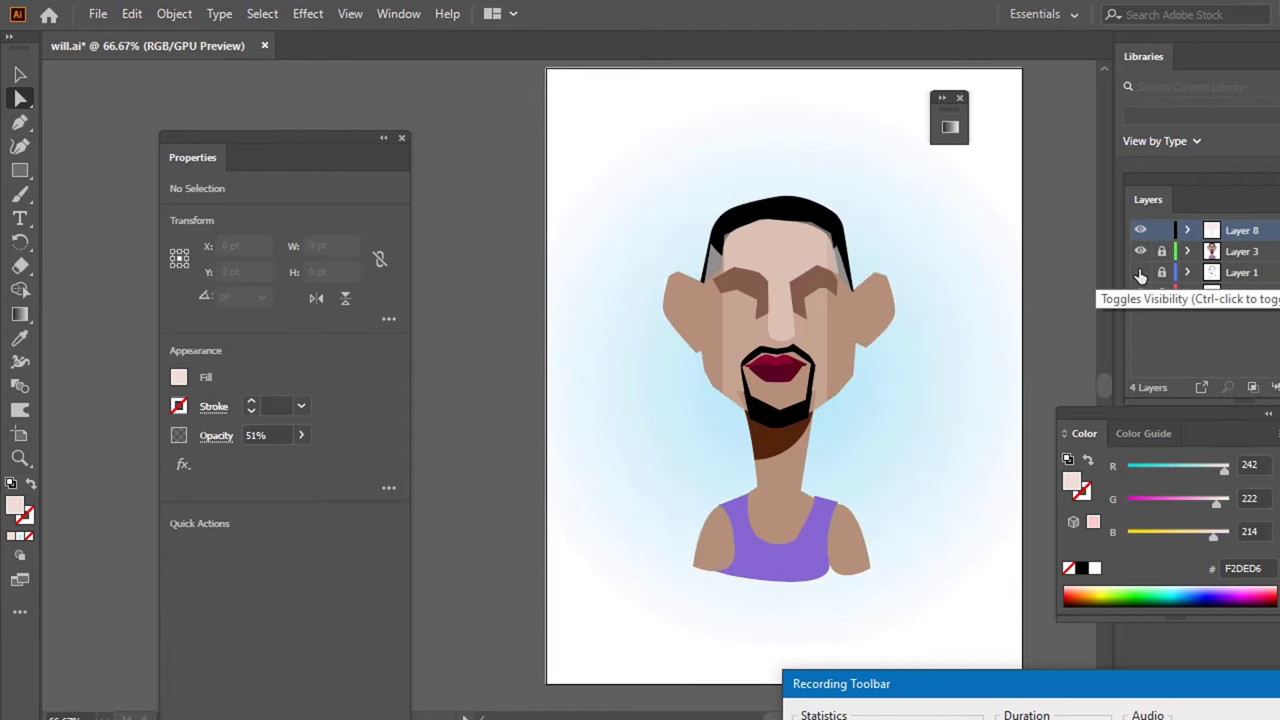
click(1140, 273)
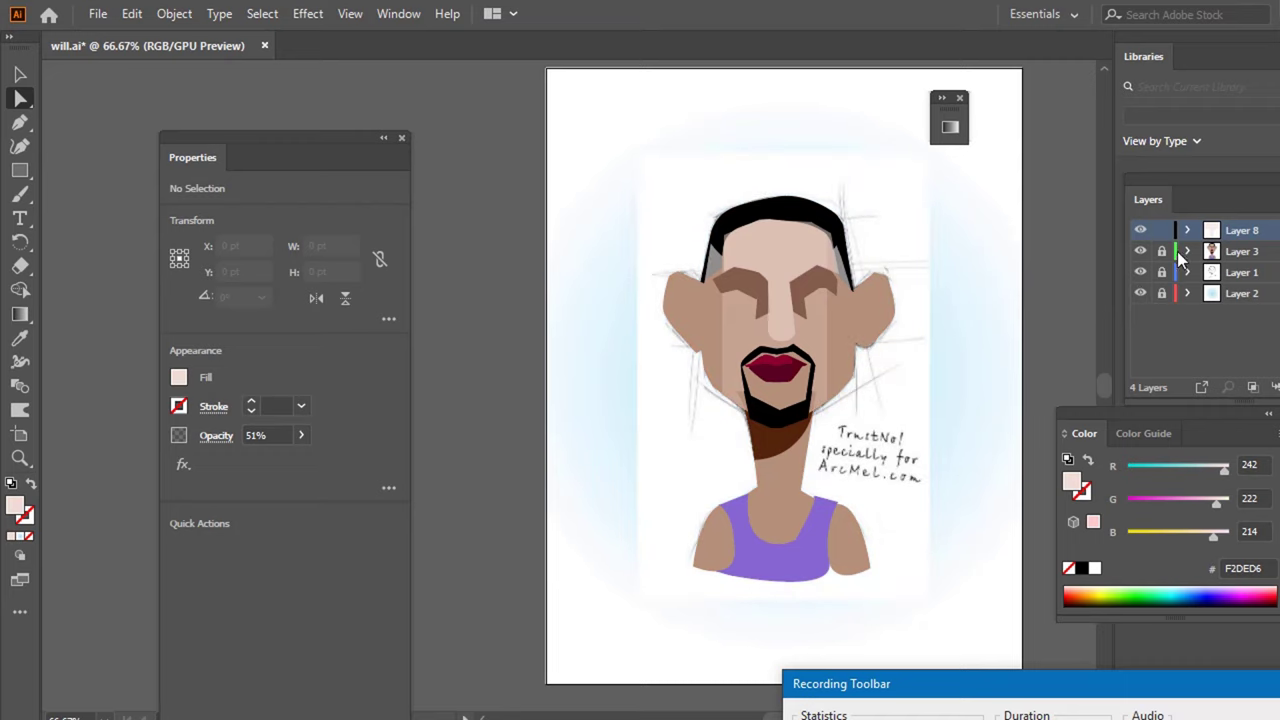
click(1142, 251)
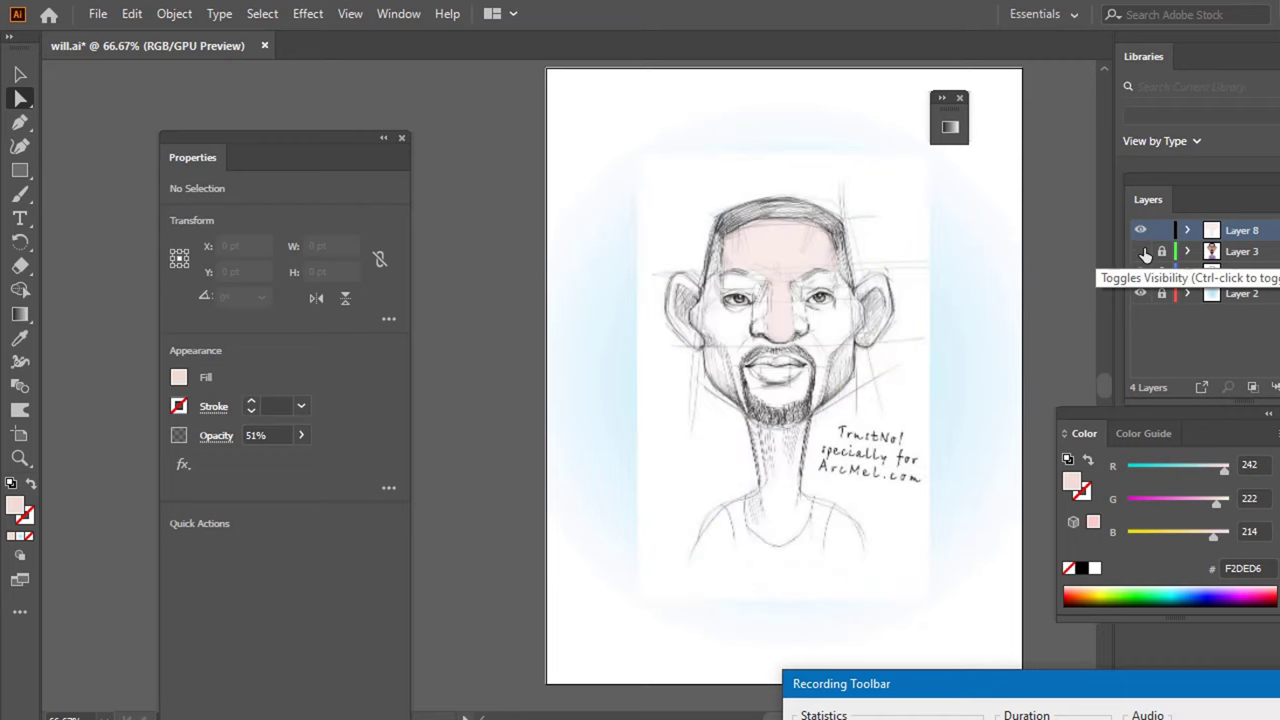
click(1141, 251)
click(1141, 251)
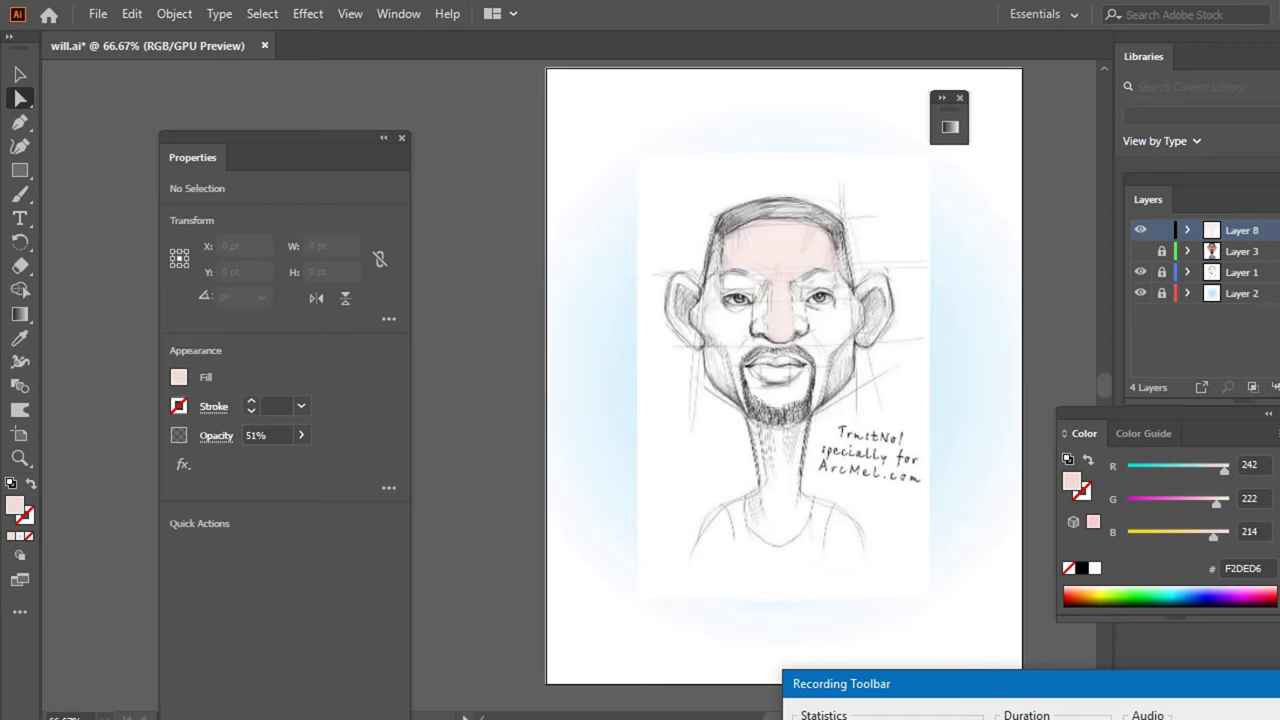
key(ctrl+l)
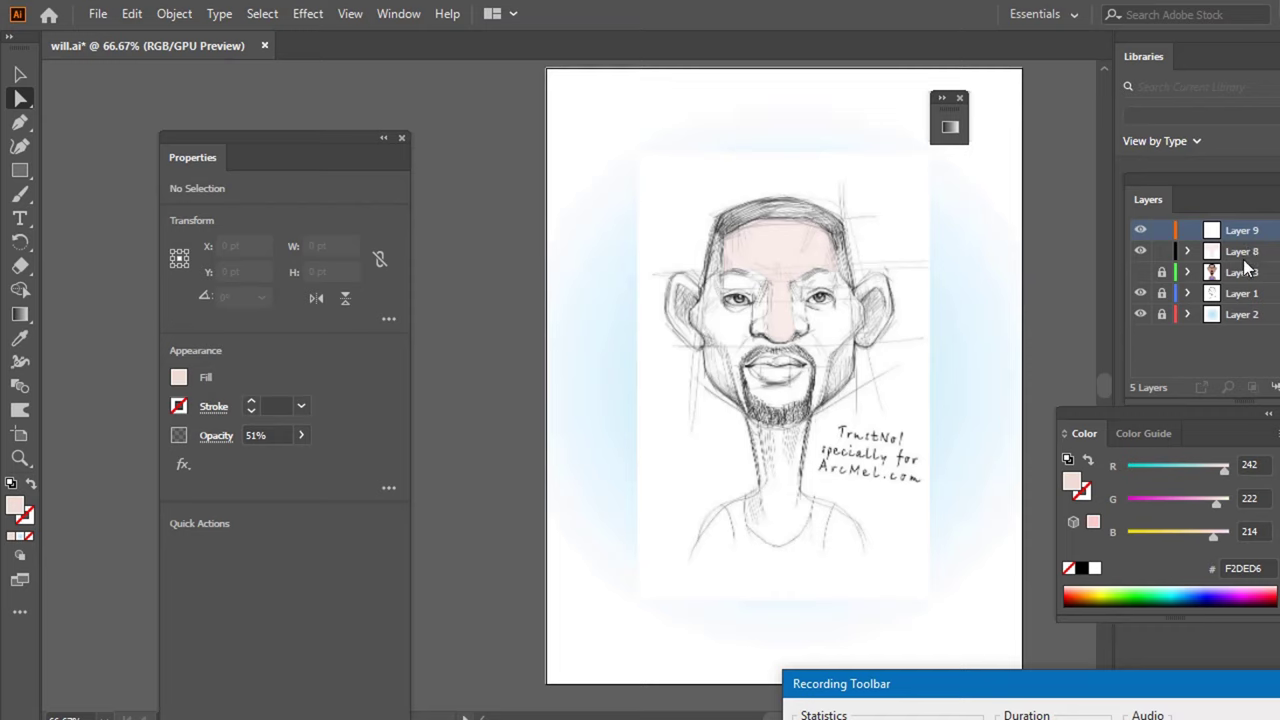
- Unlock Layer 3, move Layer 8 inside it, and collapse Layer 3
click(1240, 254)
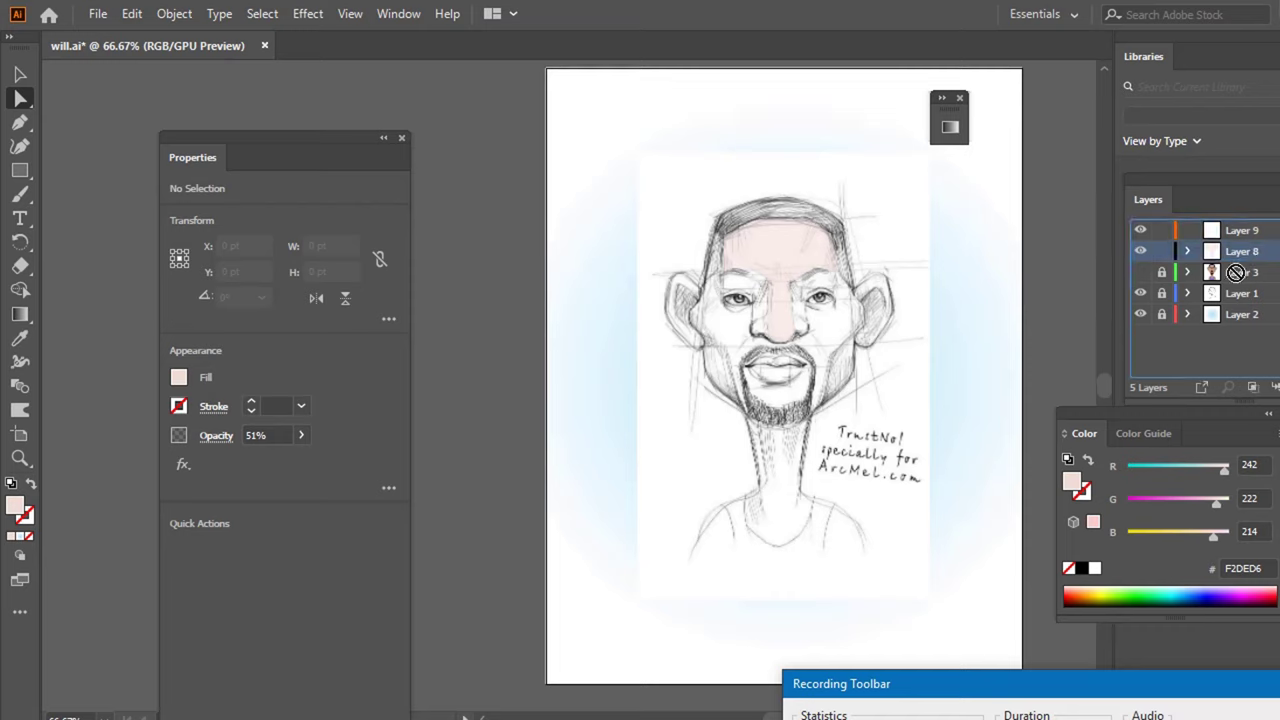
click(1161, 272)
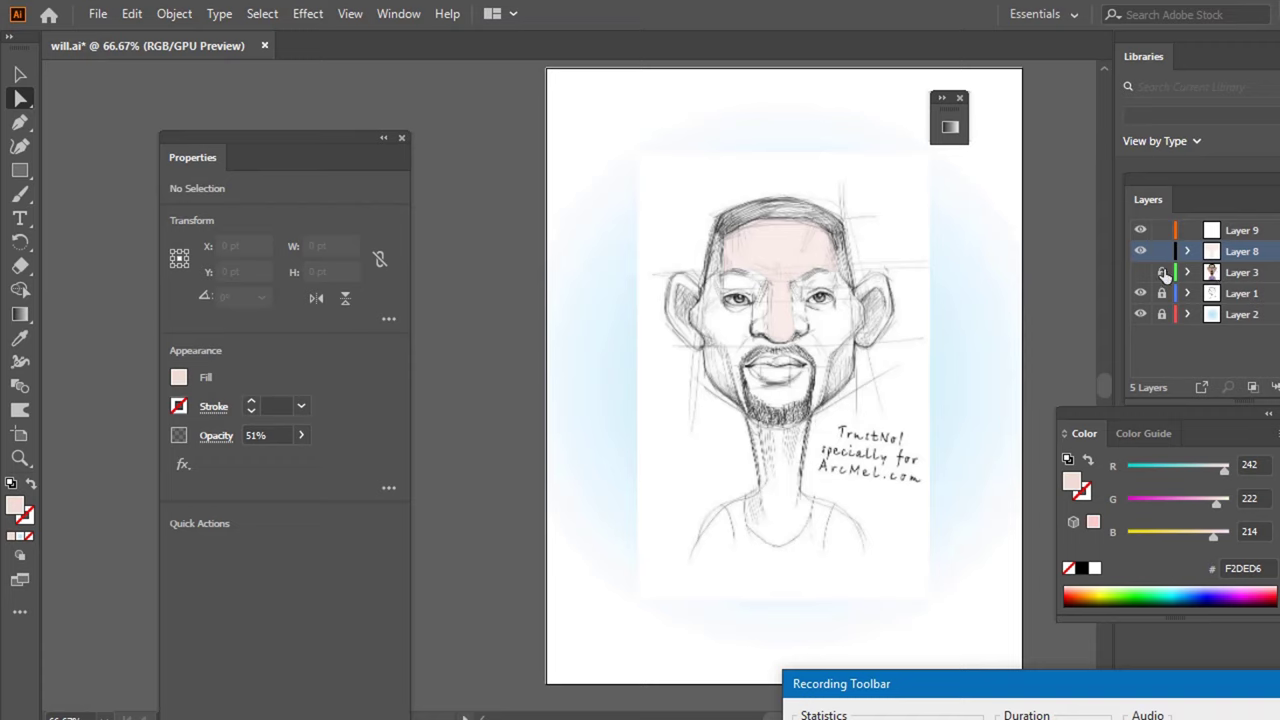
drag(1276, 258, 1272, 284)
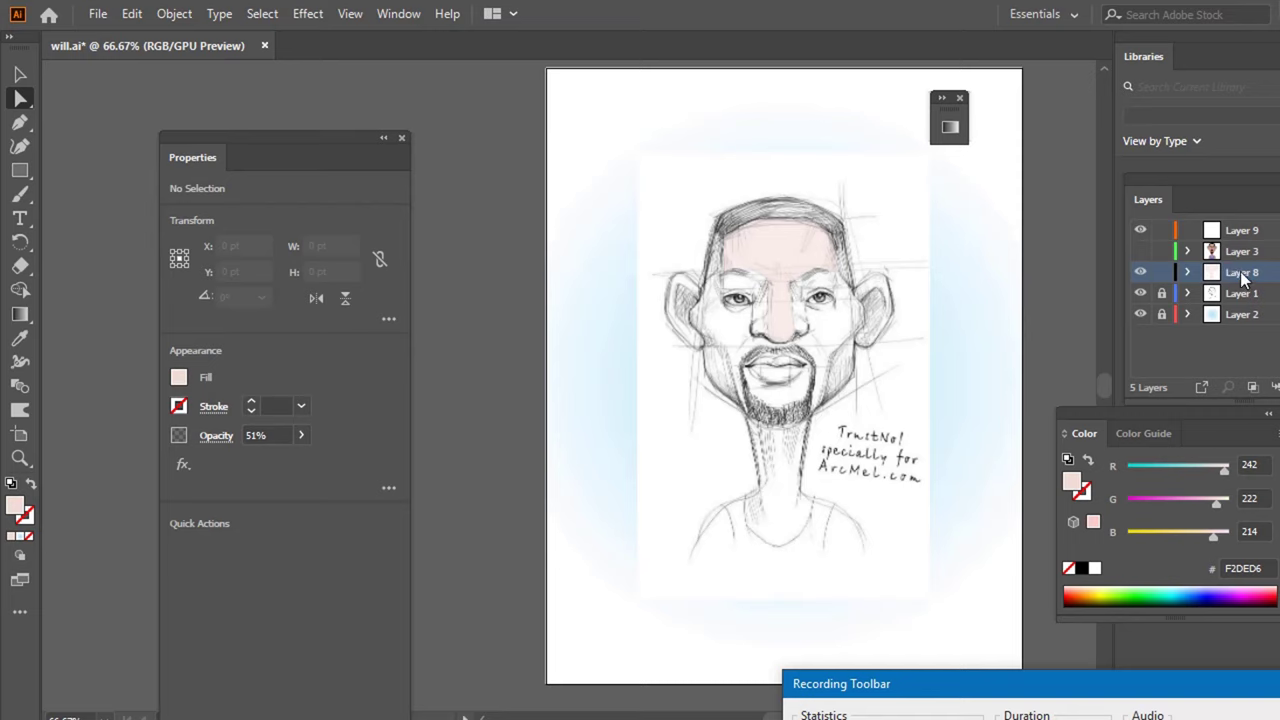
click(1243, 280)
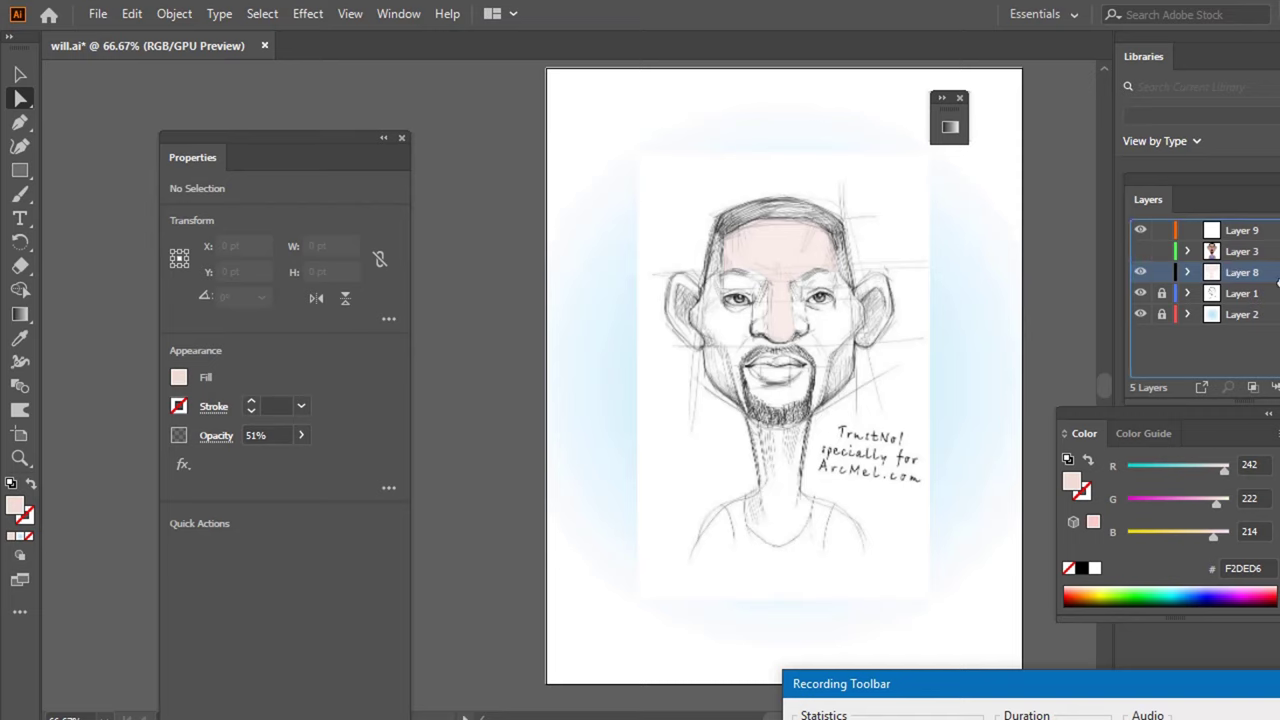
drag(1278, 258, 1262, 254)
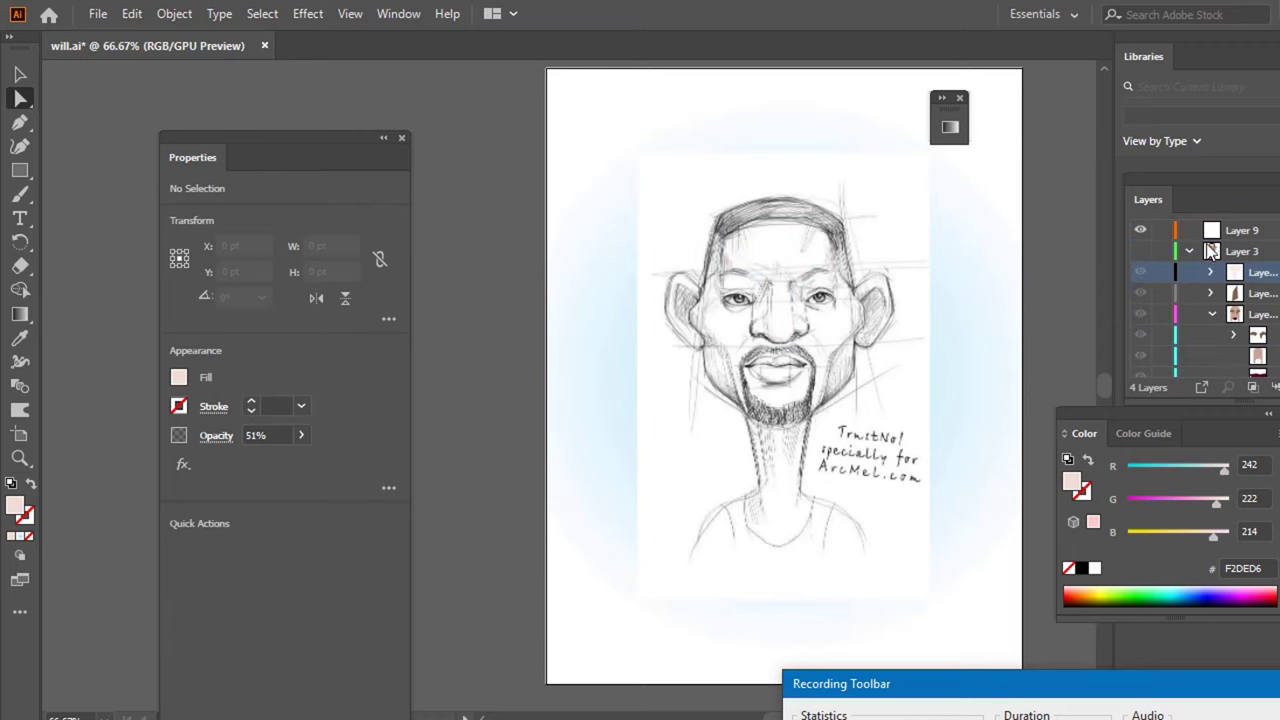
click(1189, 251)
- Toggle Layer 3's coloured artwork to compare, ending hidden so only the sketch shows
click(1140, 251)
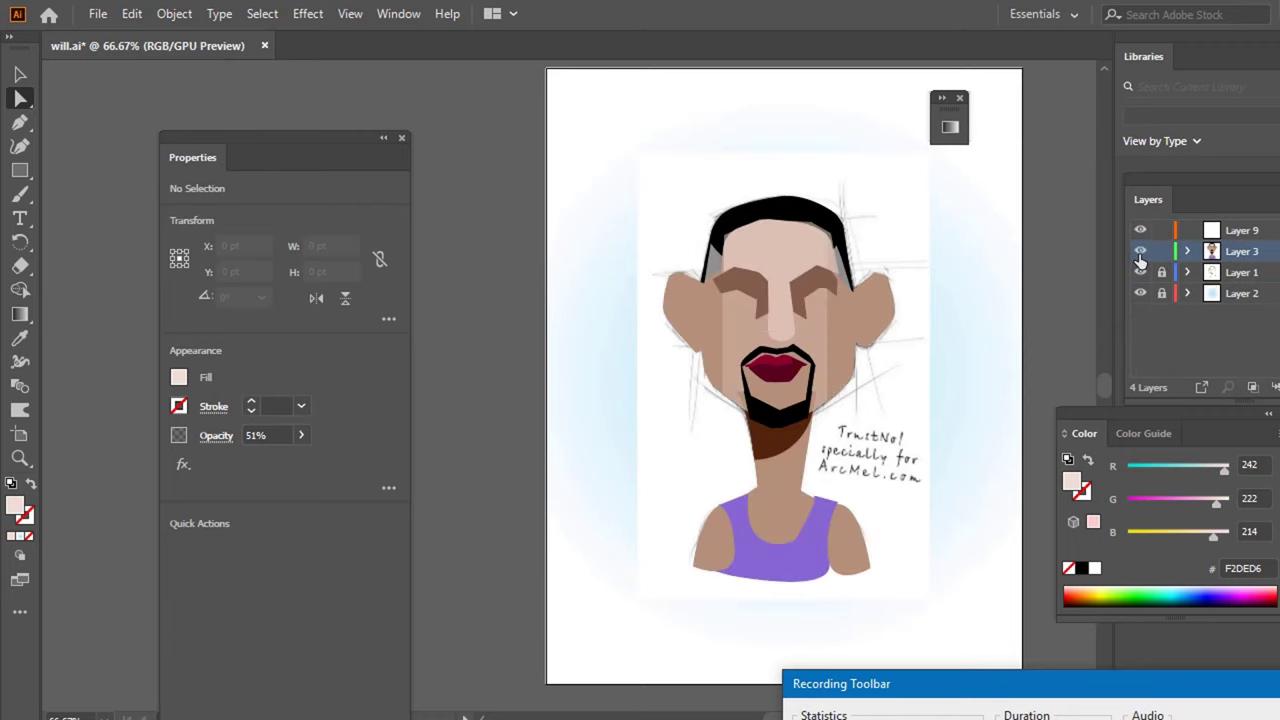
click(1140, 254)
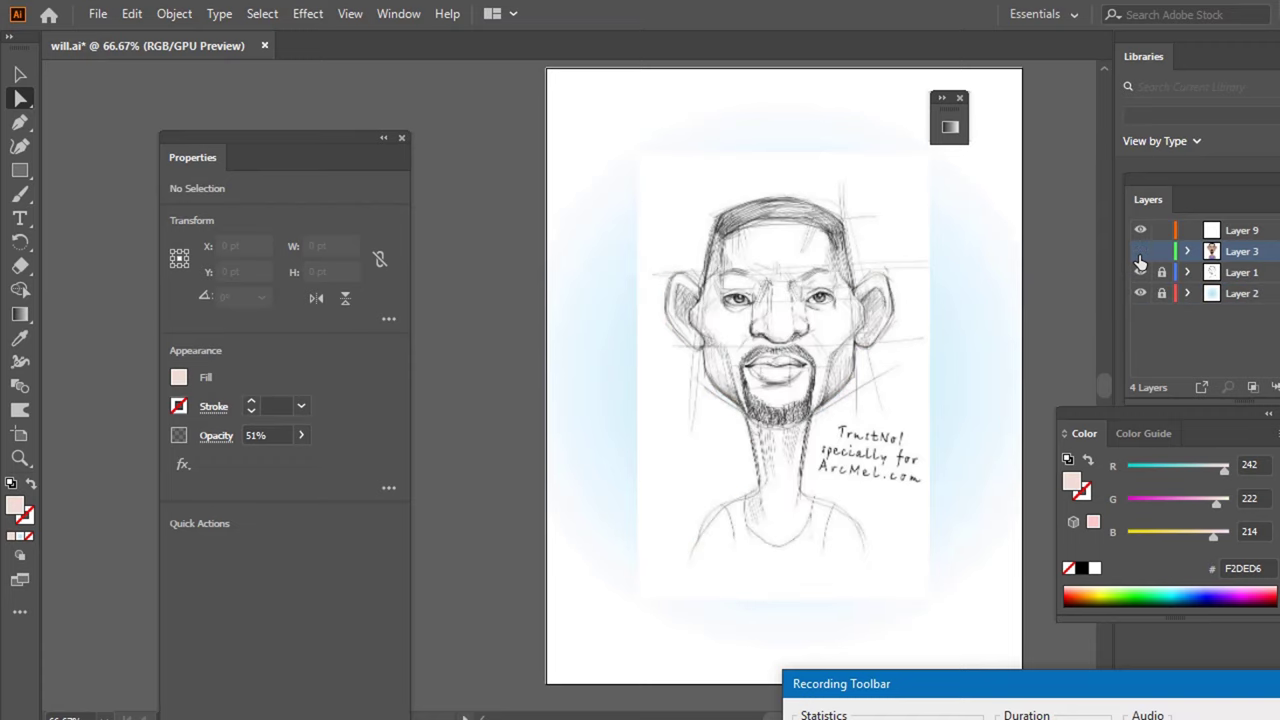
click(1140, 252)
click(1140, 252)
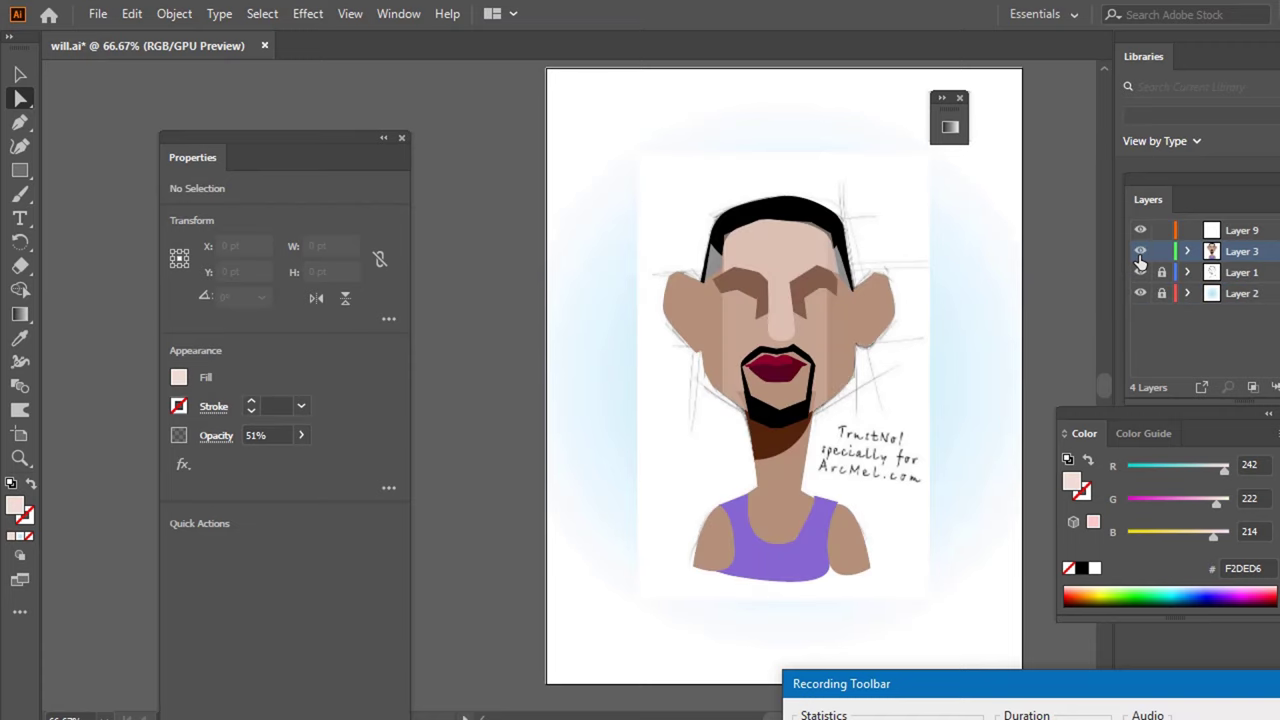
click(1140, 254)
click(1140, 252)
click(1140, 252)
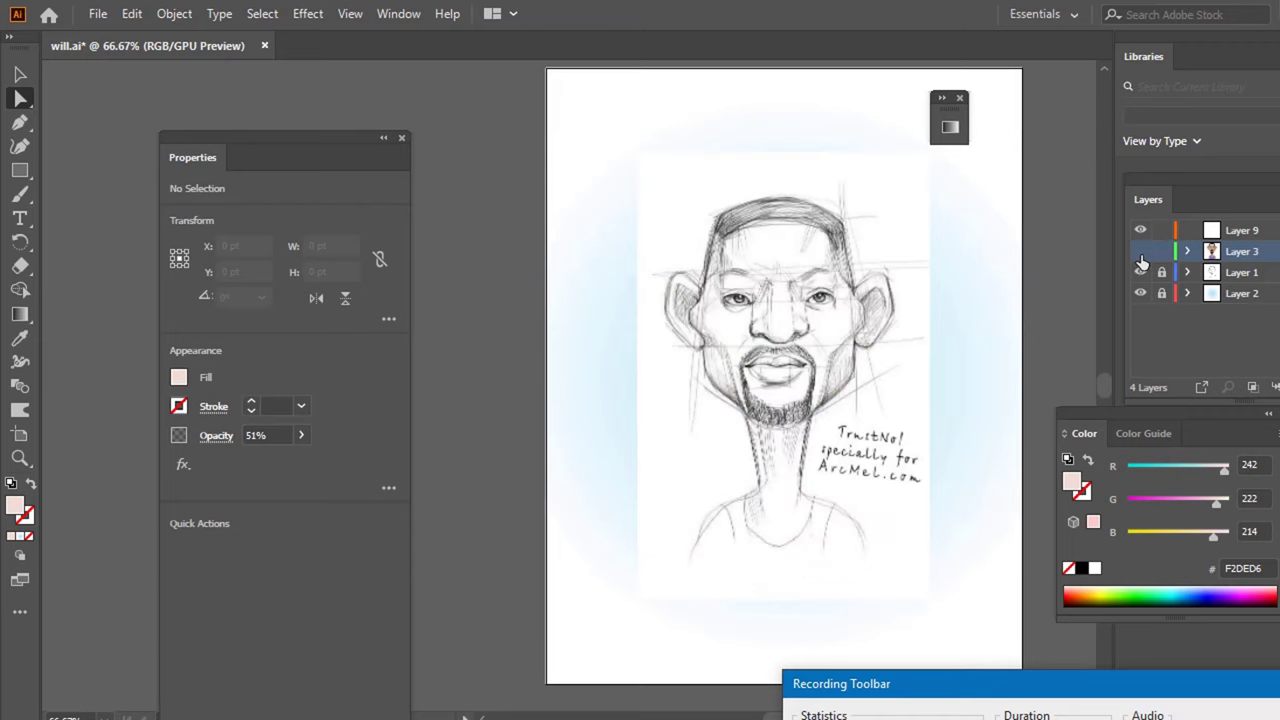
click(1140, 252)
click(1141, 252)
click(1141, 252)
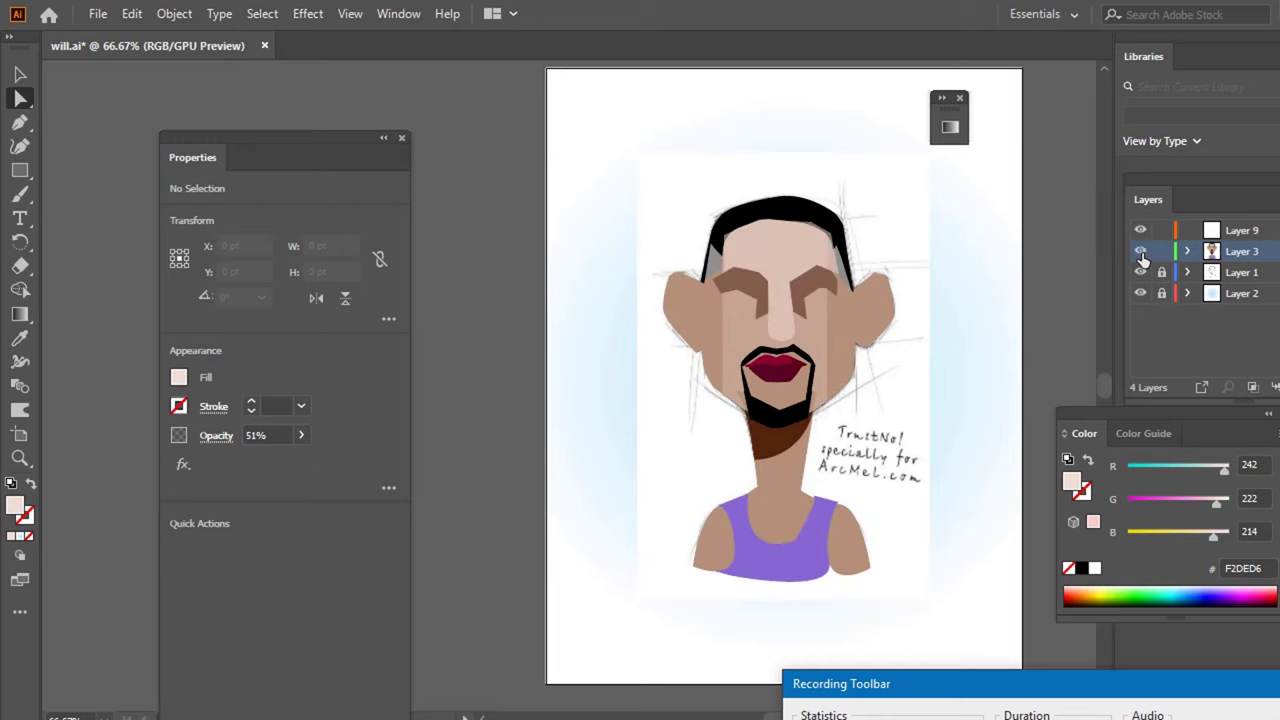
click(1141, 252)
click(1141, 252)
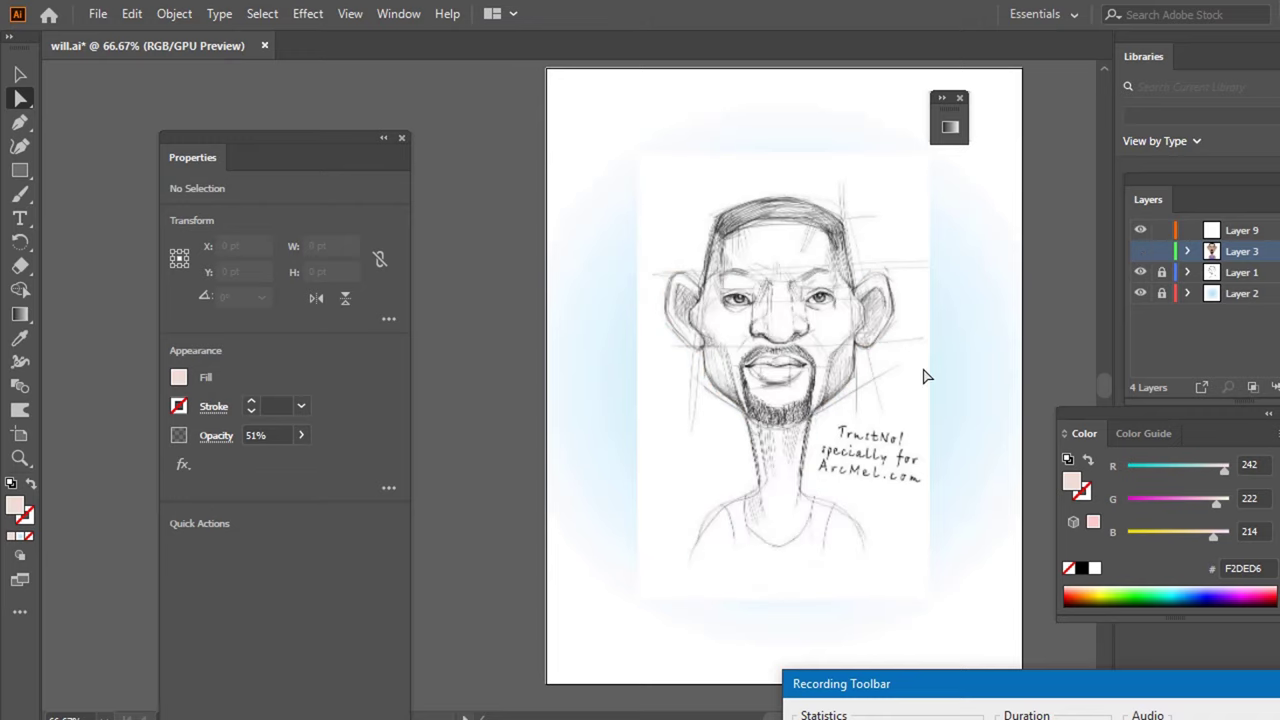
- On Layer 9, draw a dark brown (8B2F00) shape from below the right ear to the chin
scroll(922, 375, up, 3)
scroll(920, 360, down, 3)
scroll(846, 337, up, 2)
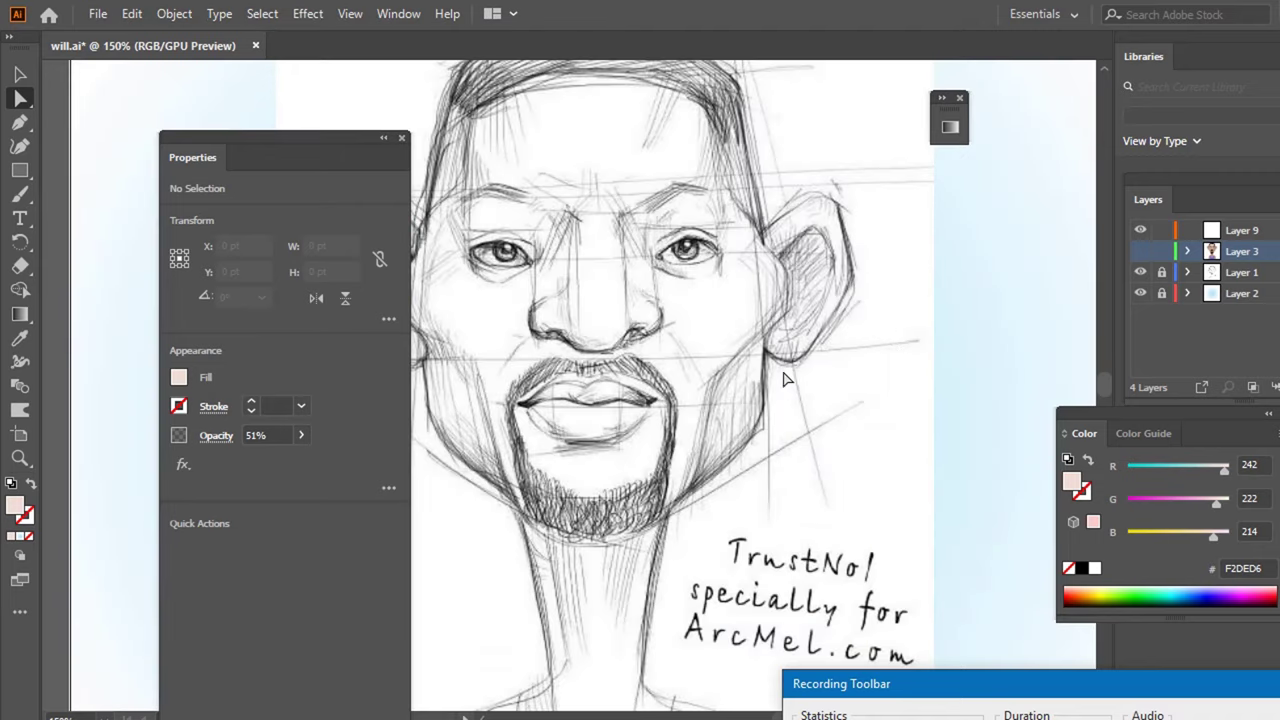
key(p)
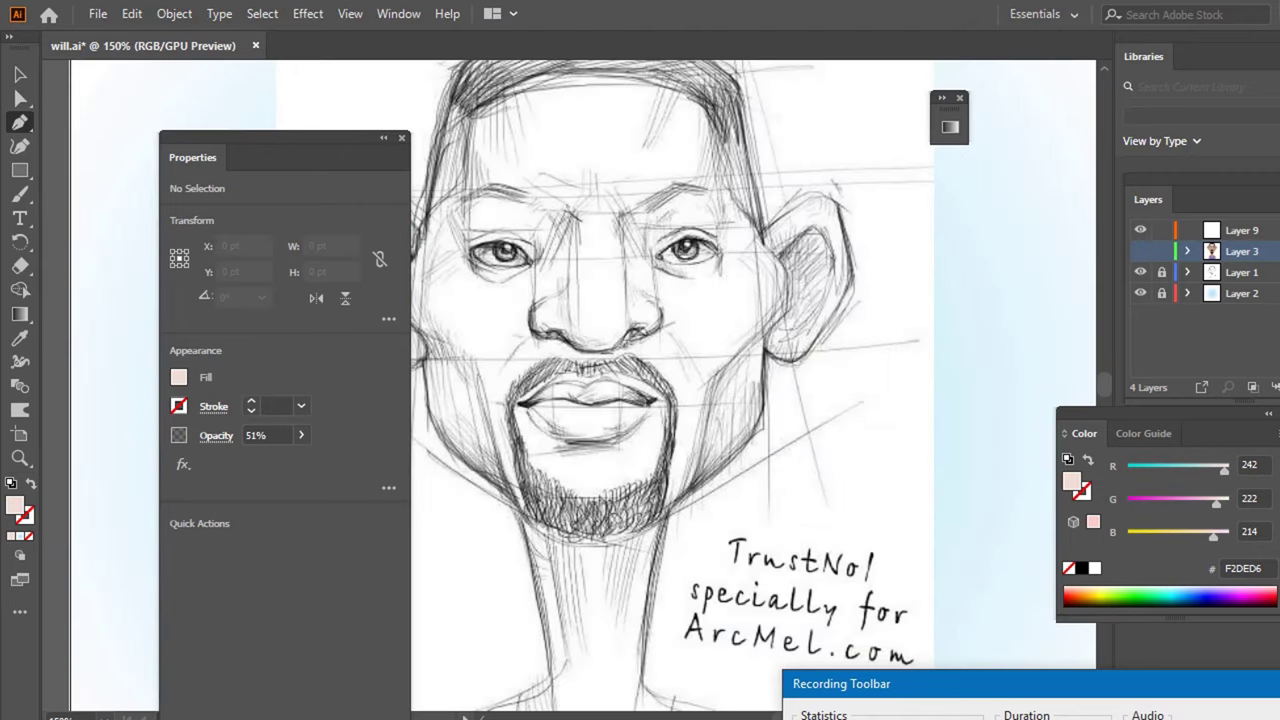
click(1261, 233)
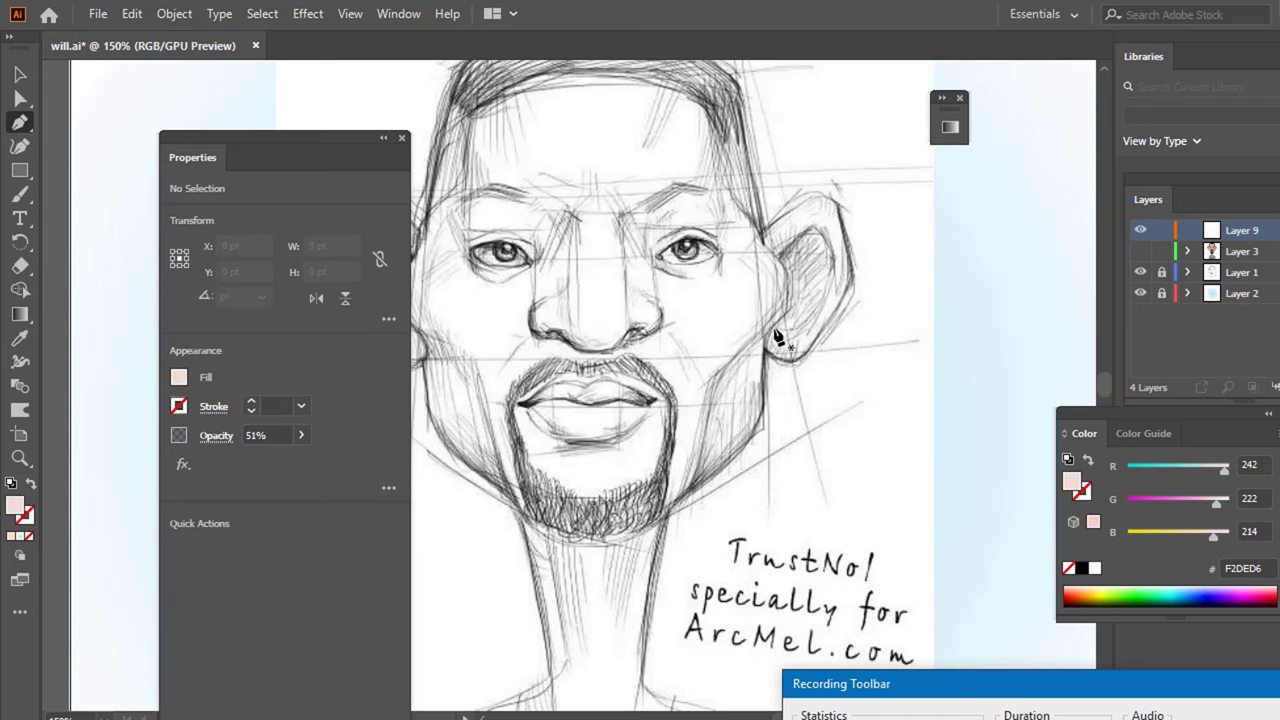
mouse_move(767, 324)
mouse_down()
mouse_move(762, 440)
mouse_move(693, 503)
mouse_move(683, 499)
mouse_move(720, 383)
mouse_up()
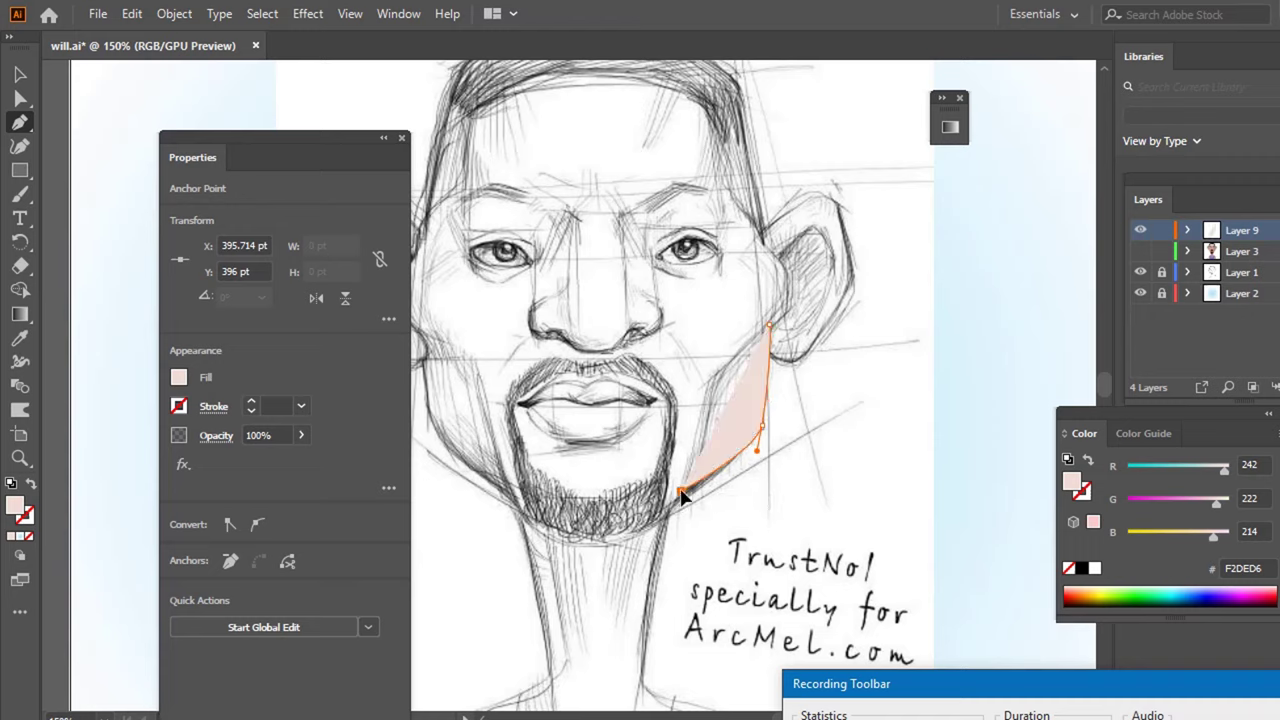
click(717, 377)
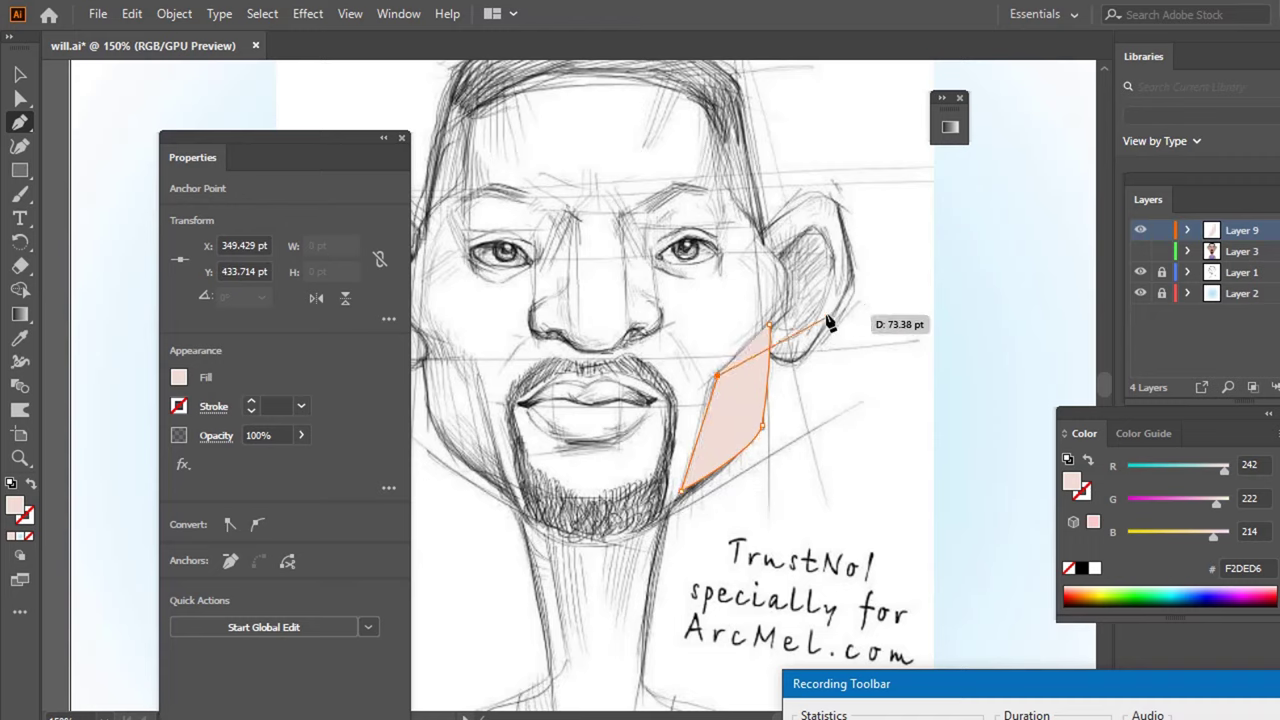
click(771, 325)
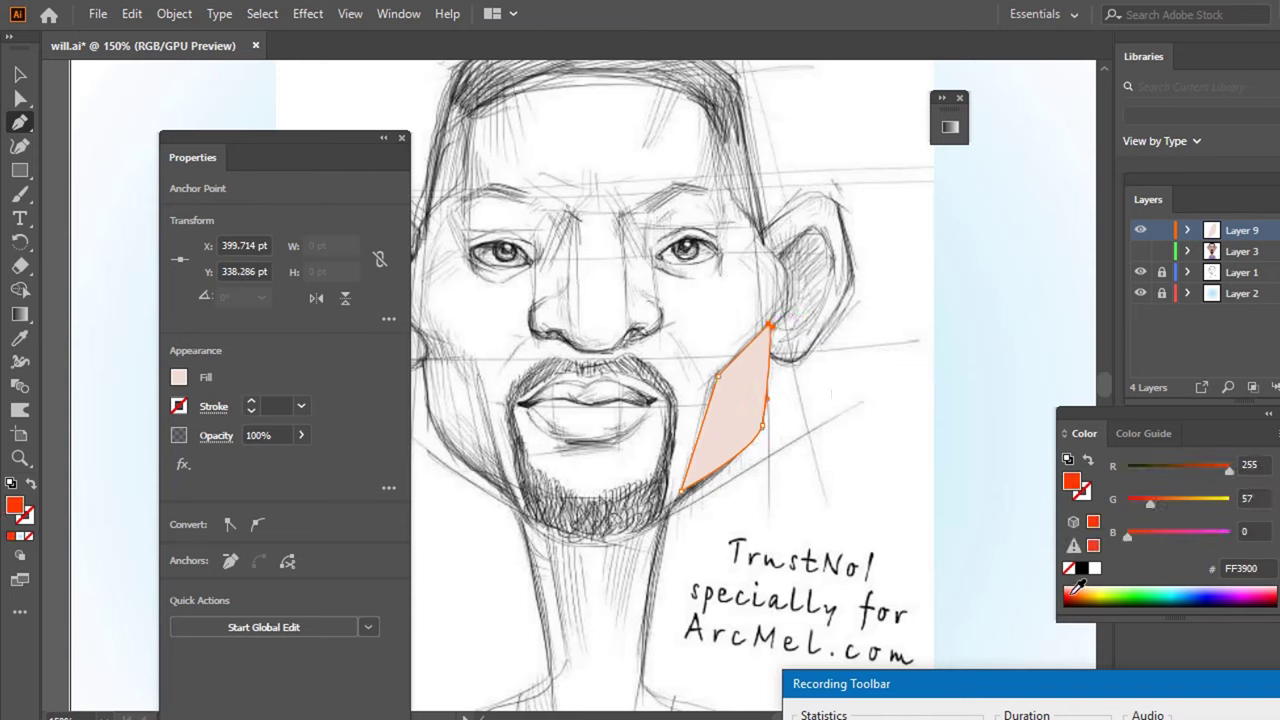
mouse_move(1088, 591)
mouse_down()
mouse_move(1066, 597)
mouse_move(1080, 594)
mouse_up()
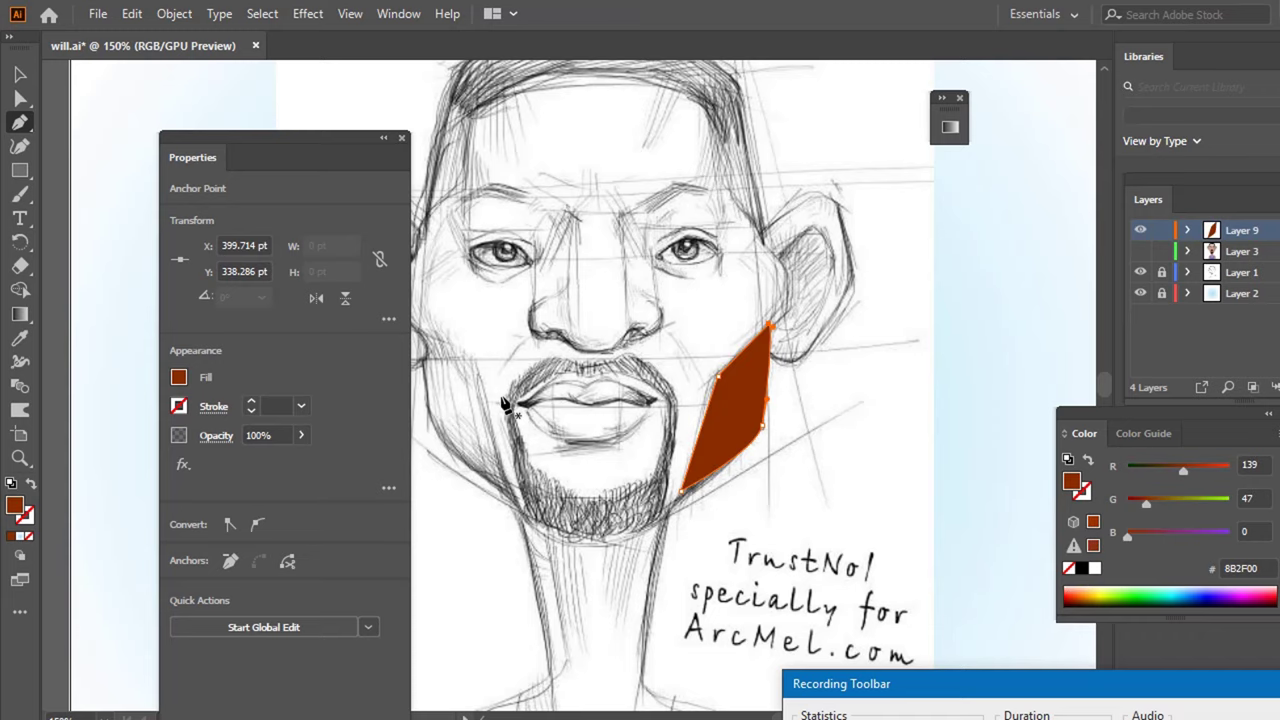
key(ctrl+0)
- Trace a dark brown shape from below the left ear to the chin, curving its top edge
key(ctrl+minus)
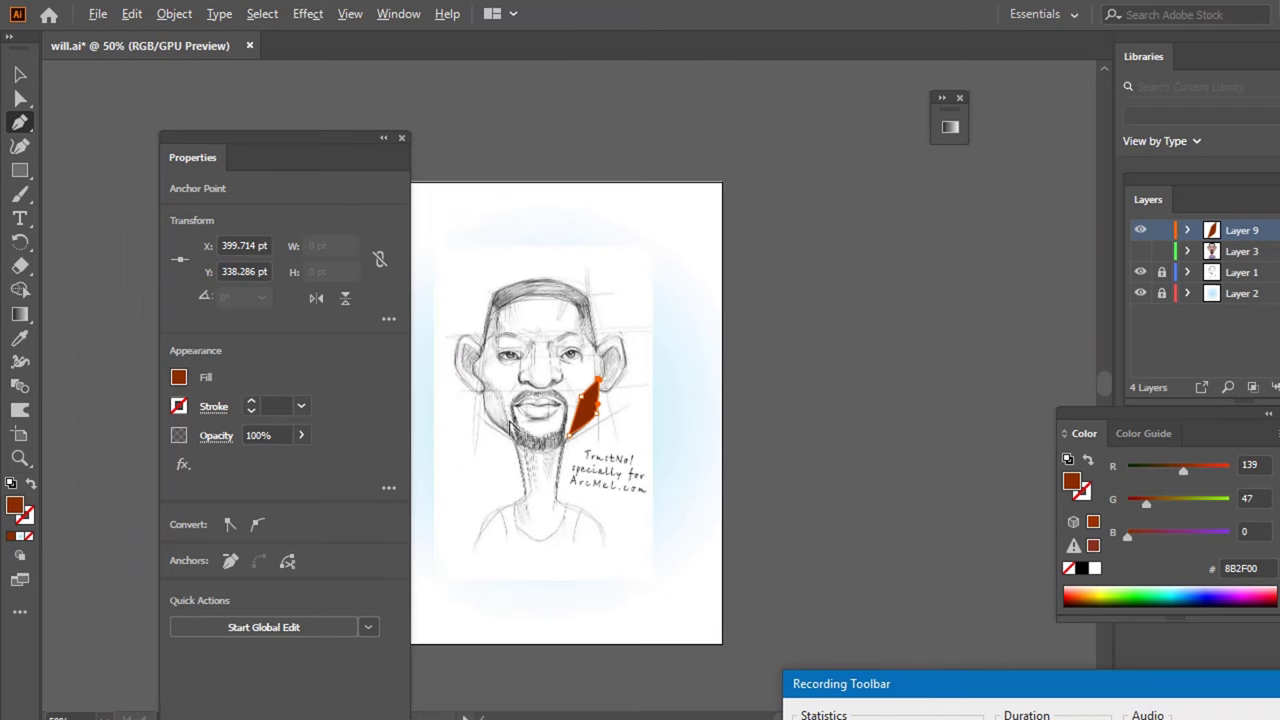
scroll(474, 387, up, 1)
scroll(472, 385, up, 4)
scroll(530, 408, down, 2)
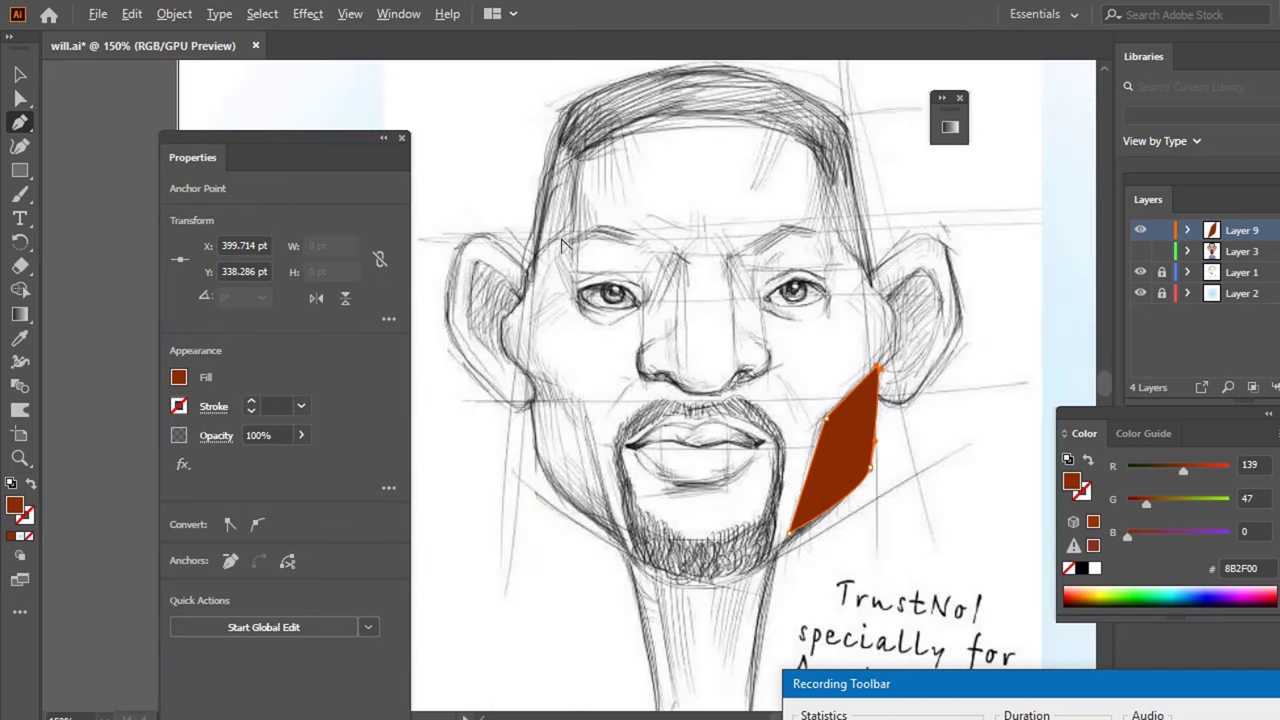
click(524, 381)
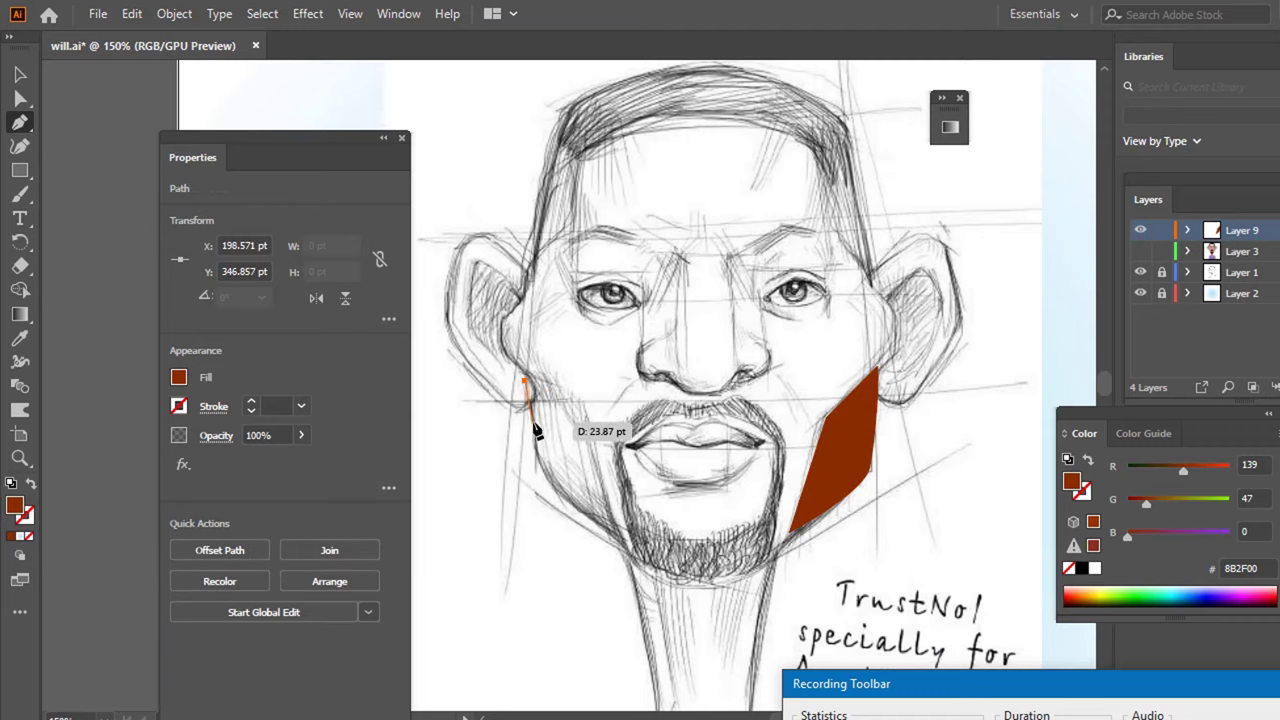
click(529, 409)
drag(540, 447, 543, 476)
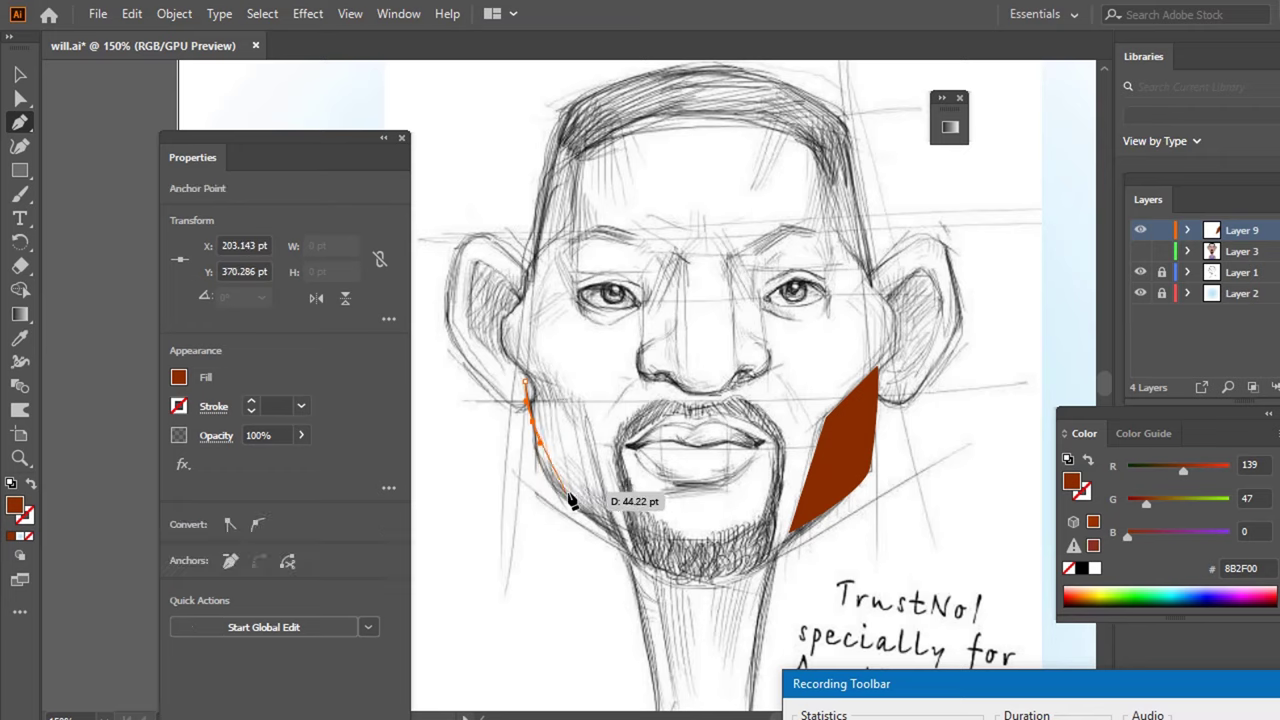
drag(586, 520, 632, 556)
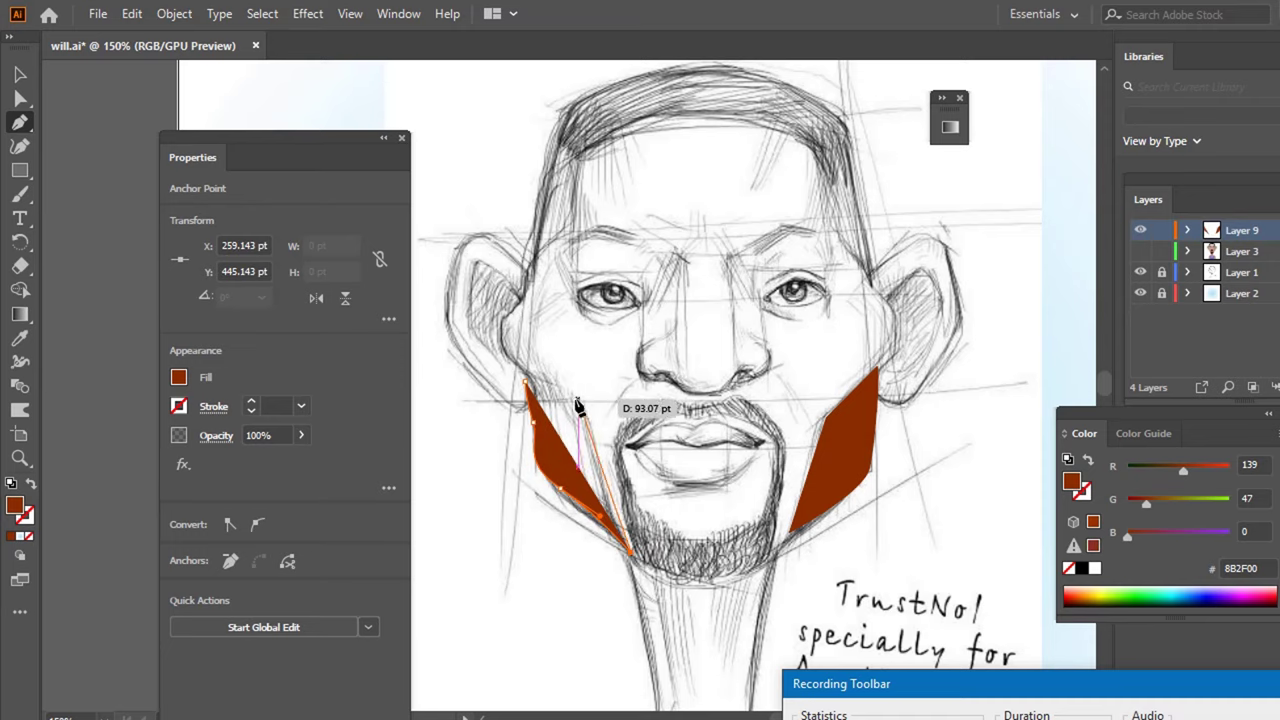
click(574, 396)
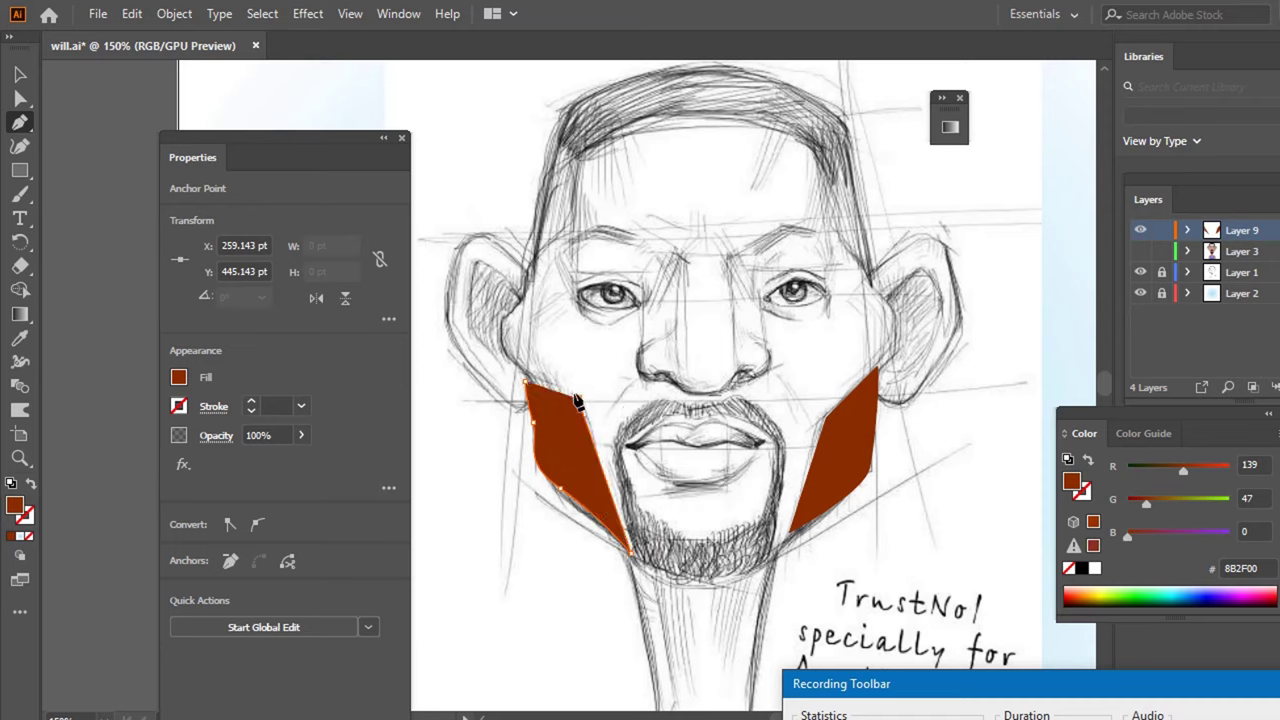
click(524, 376)
drag(524, 376, 511, 364)
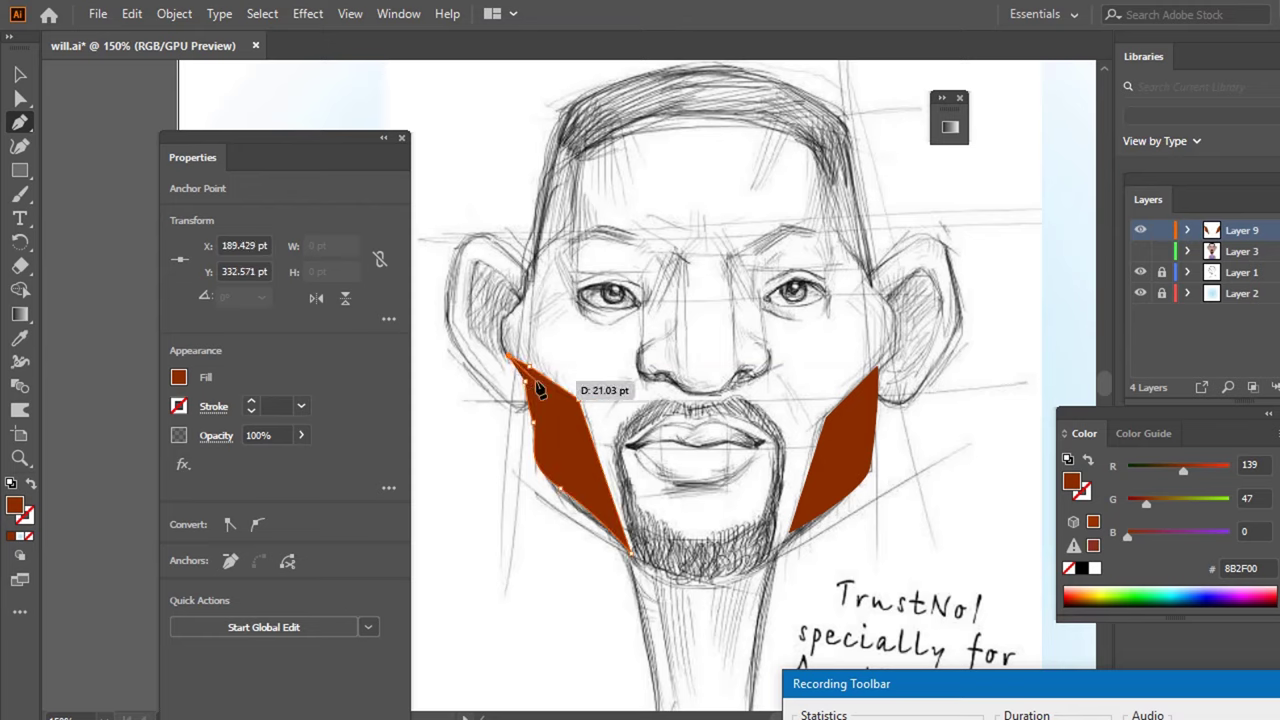
drag(511, 364, 540, 389)
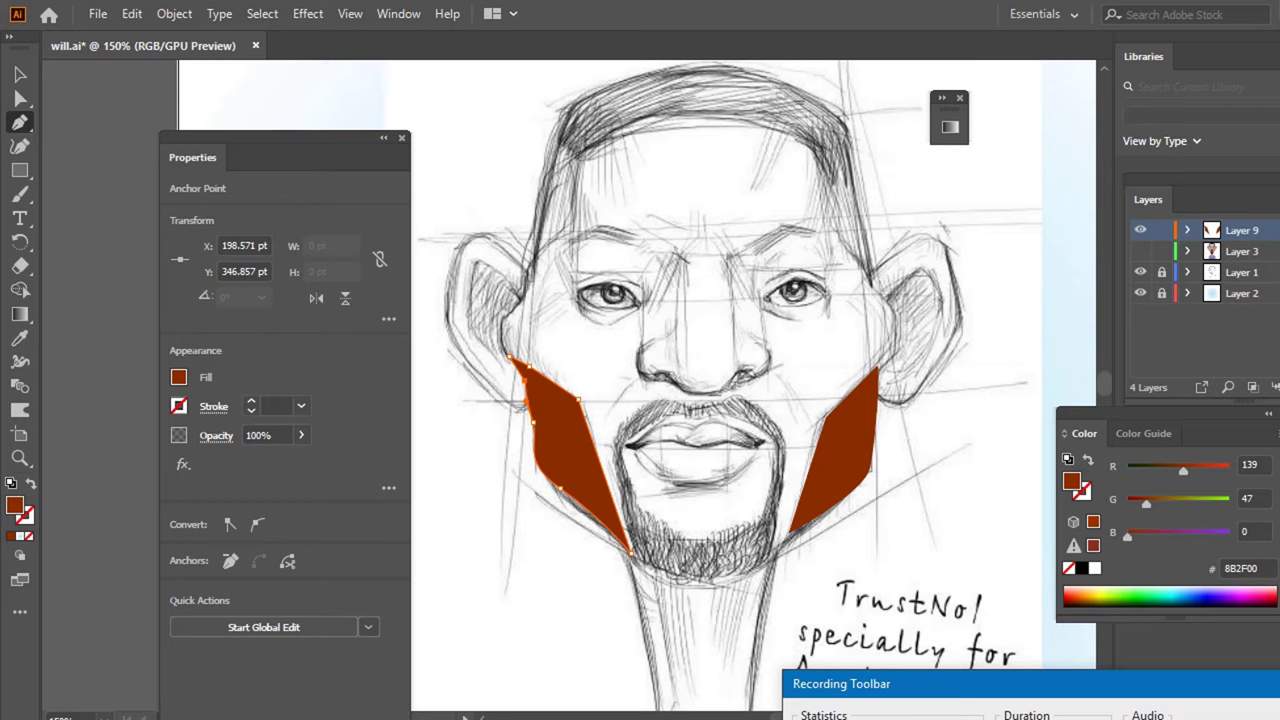
- Show the colour artwork and delete an anchor from the left cheek shading shape
click(1140, 251)
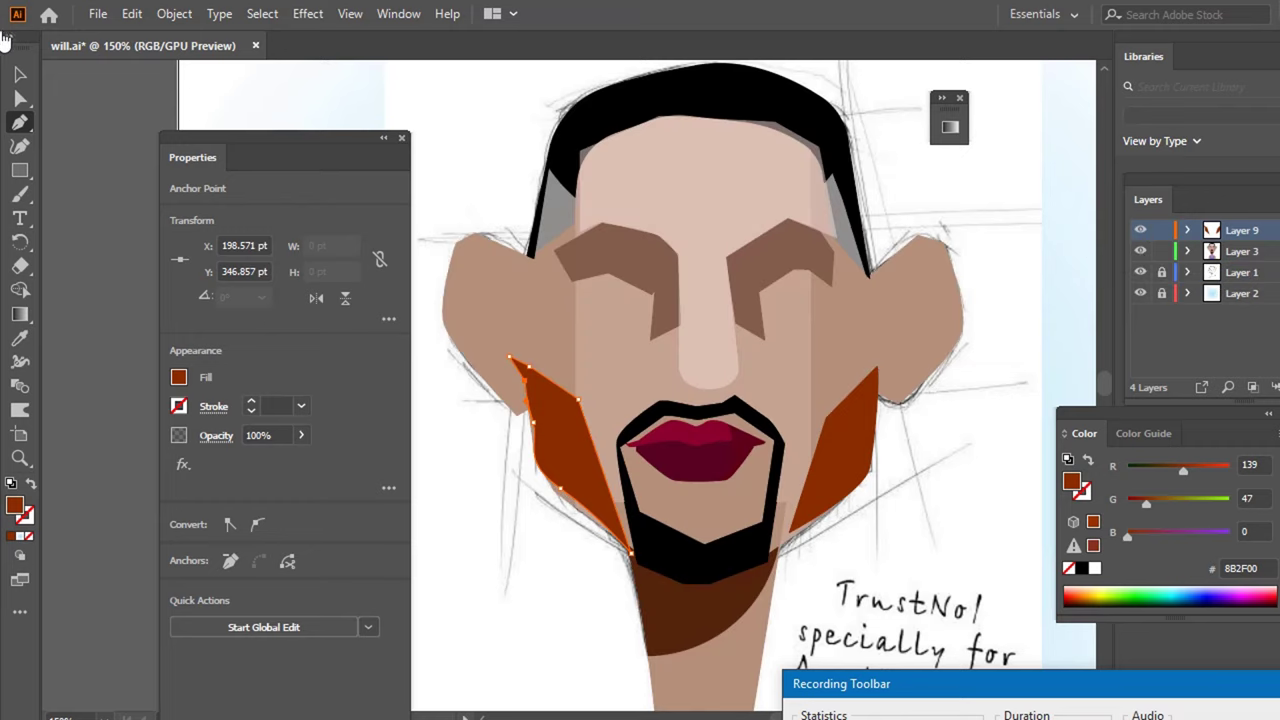
click(20, 75)
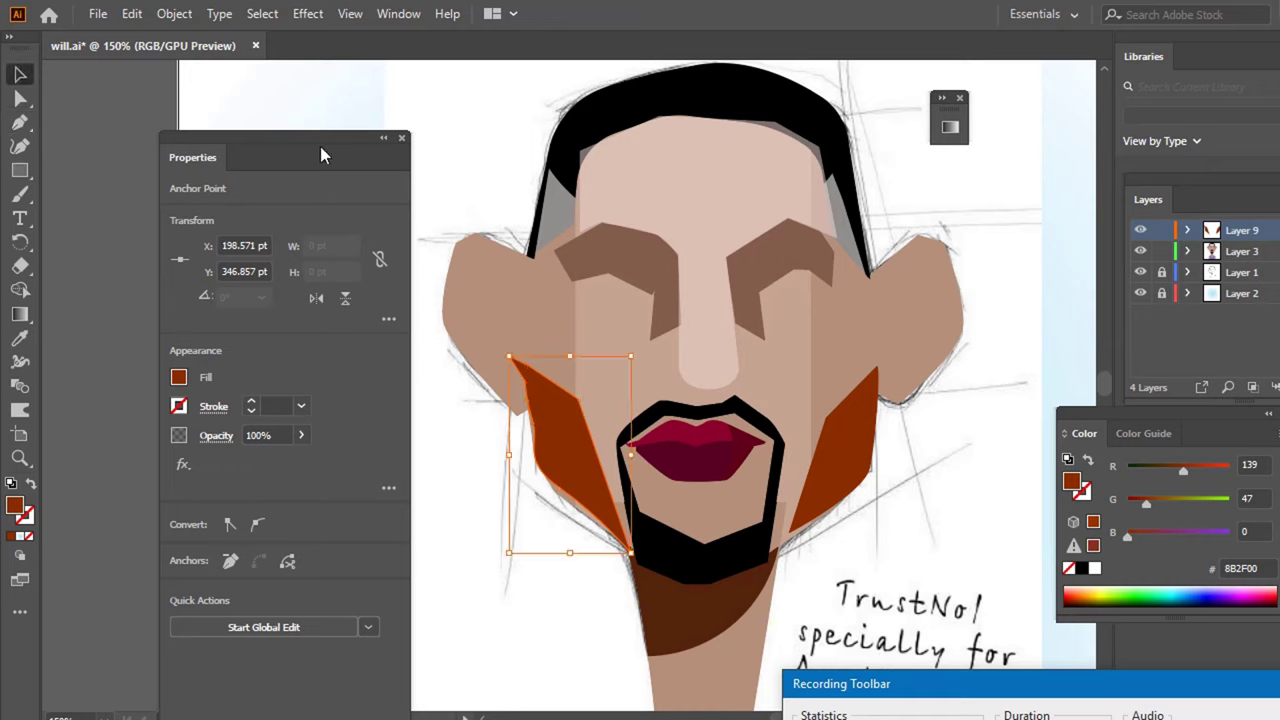
click(477, 121)
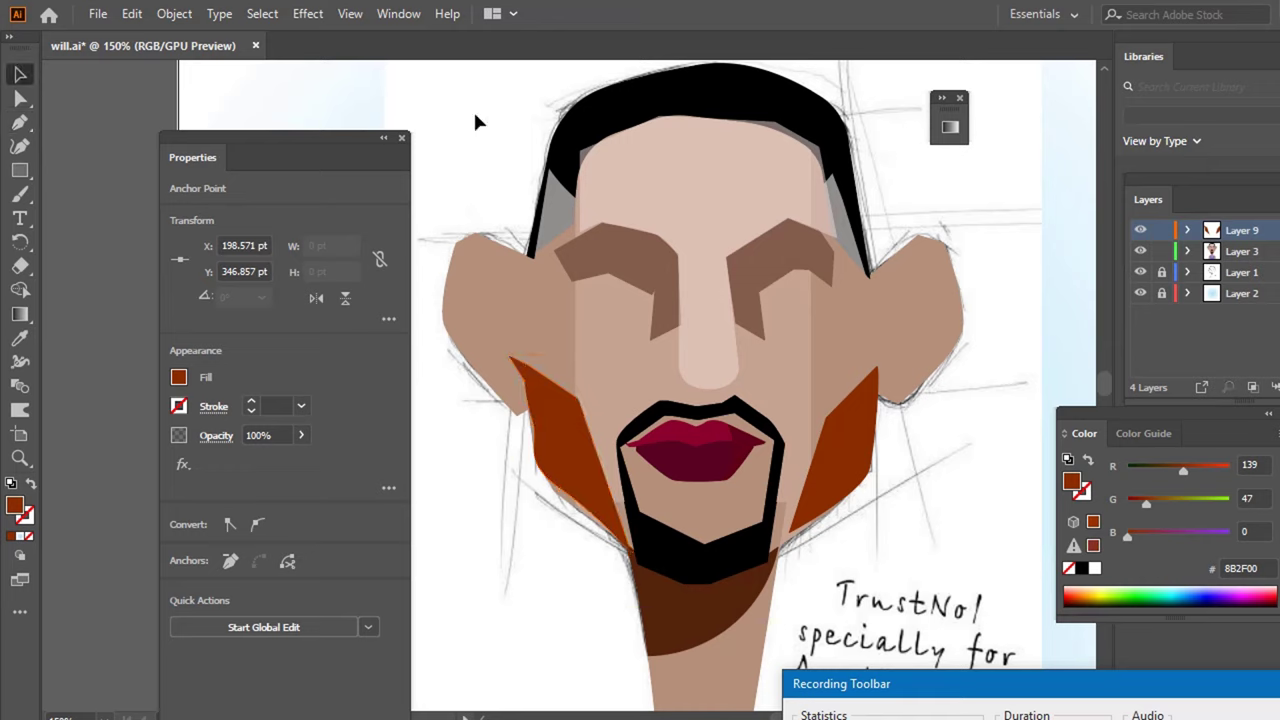
click(537, 405)
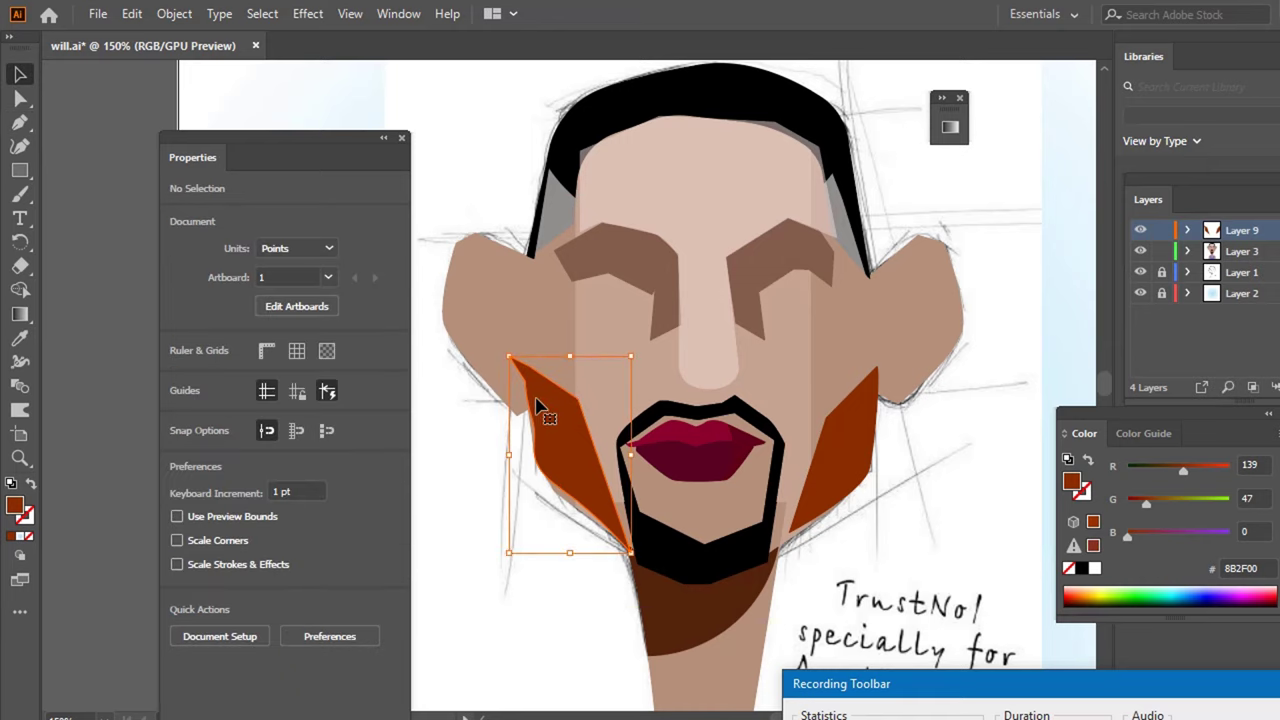
key(a)
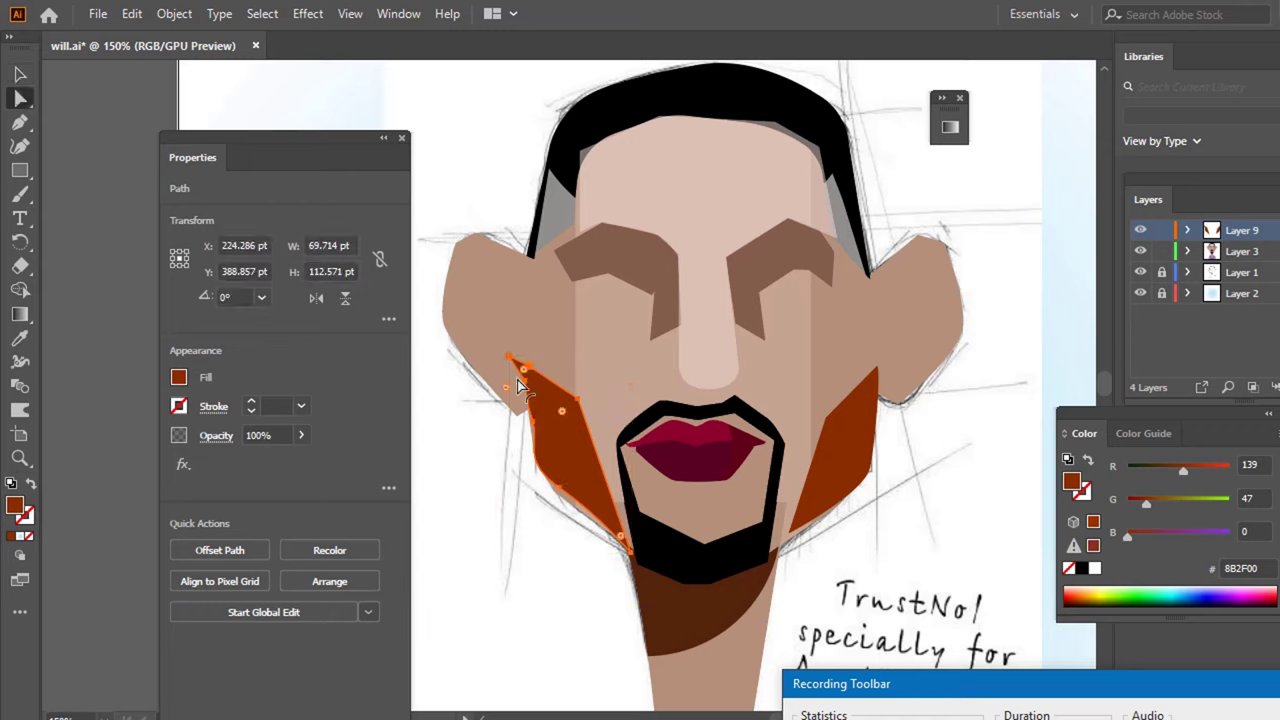
key(minus)
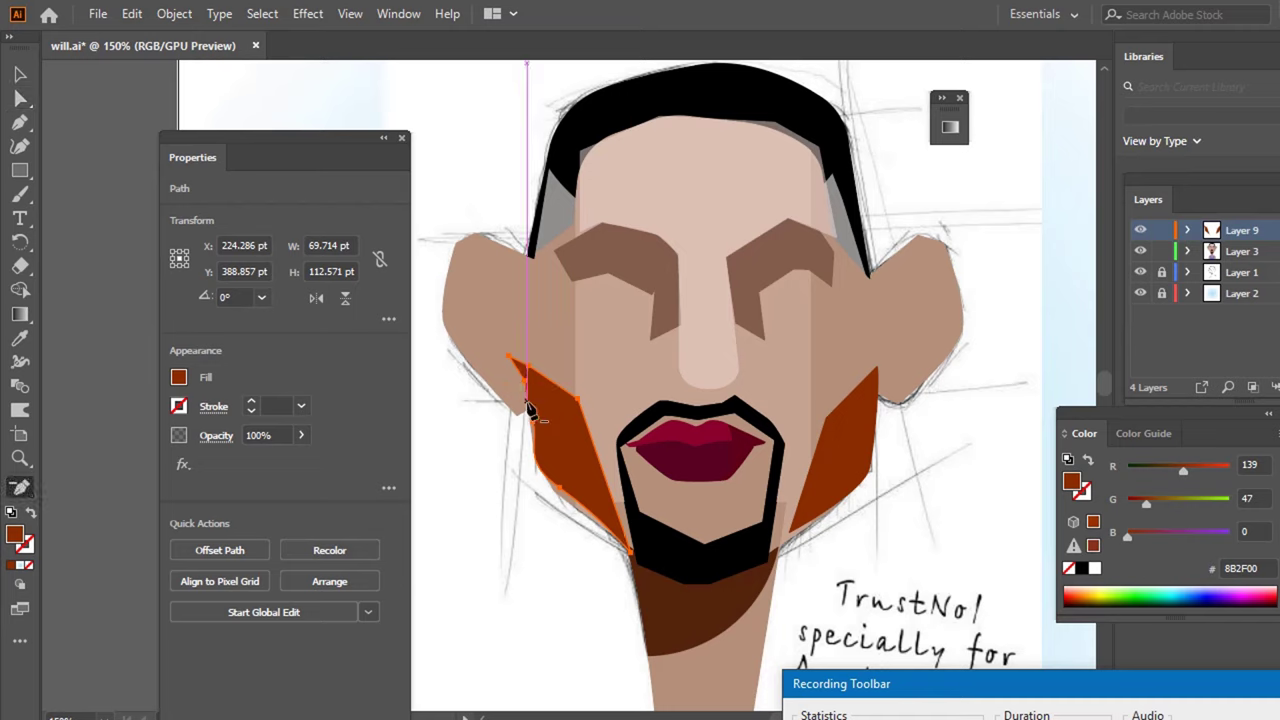
click(530, 392)
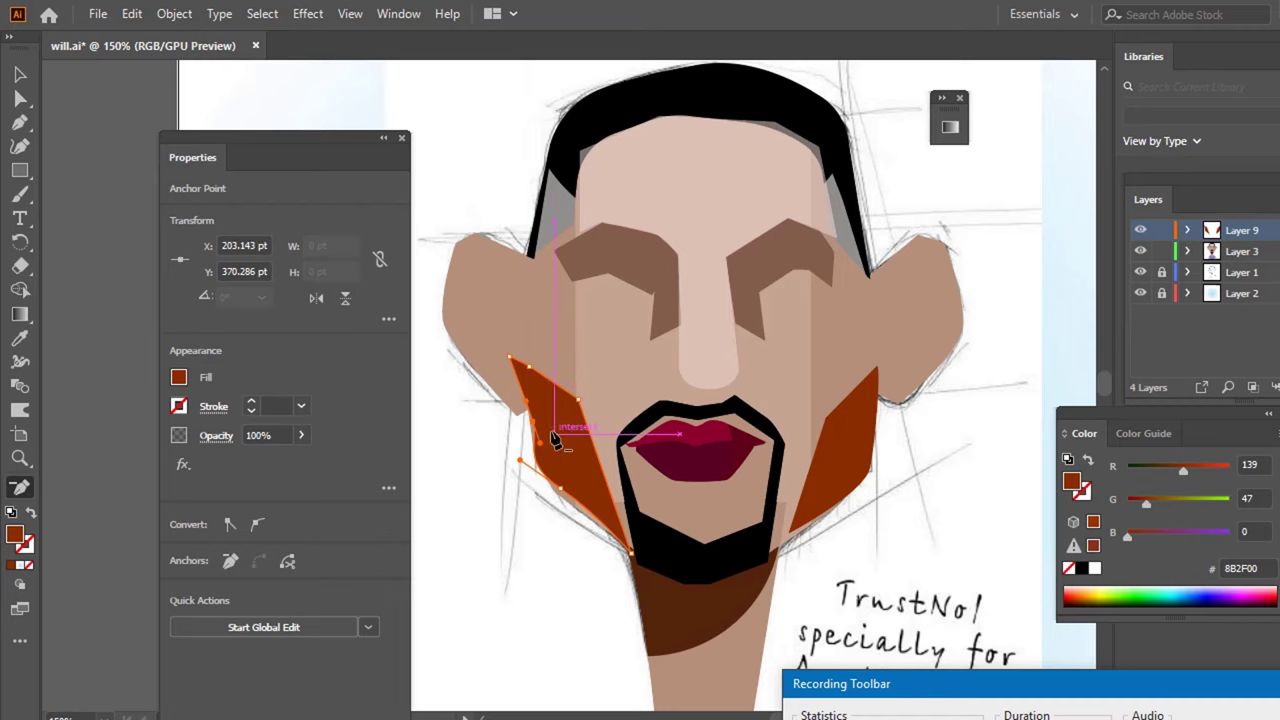
click(540, 425)
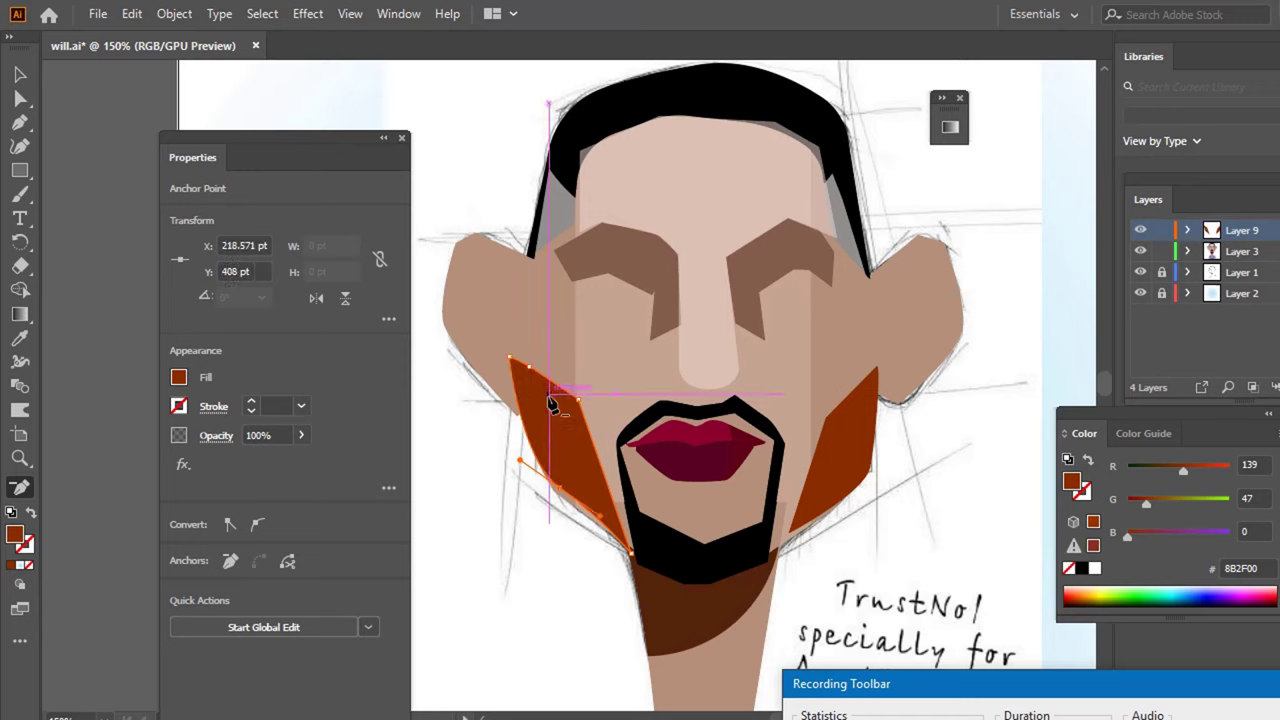
- Move the cheek shading's top anchor onto the face edge, then compare with the sketch
key(a)
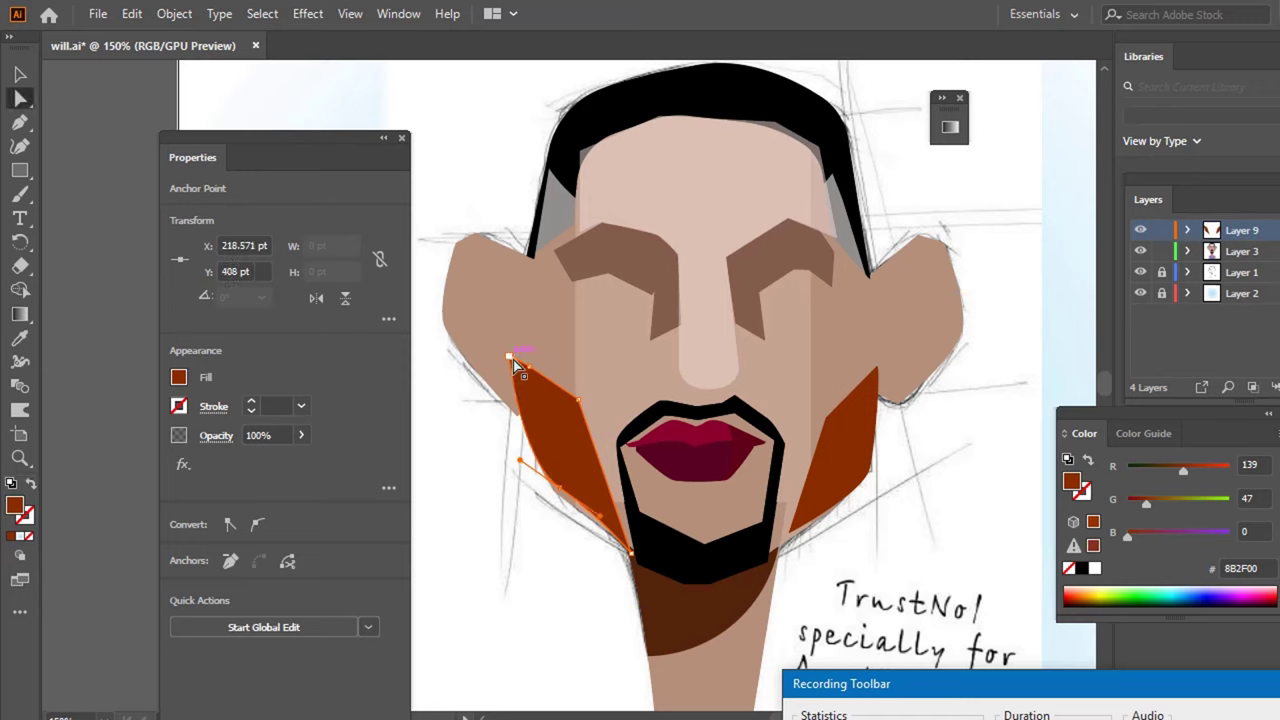
drag(514, 361, 532, 370)
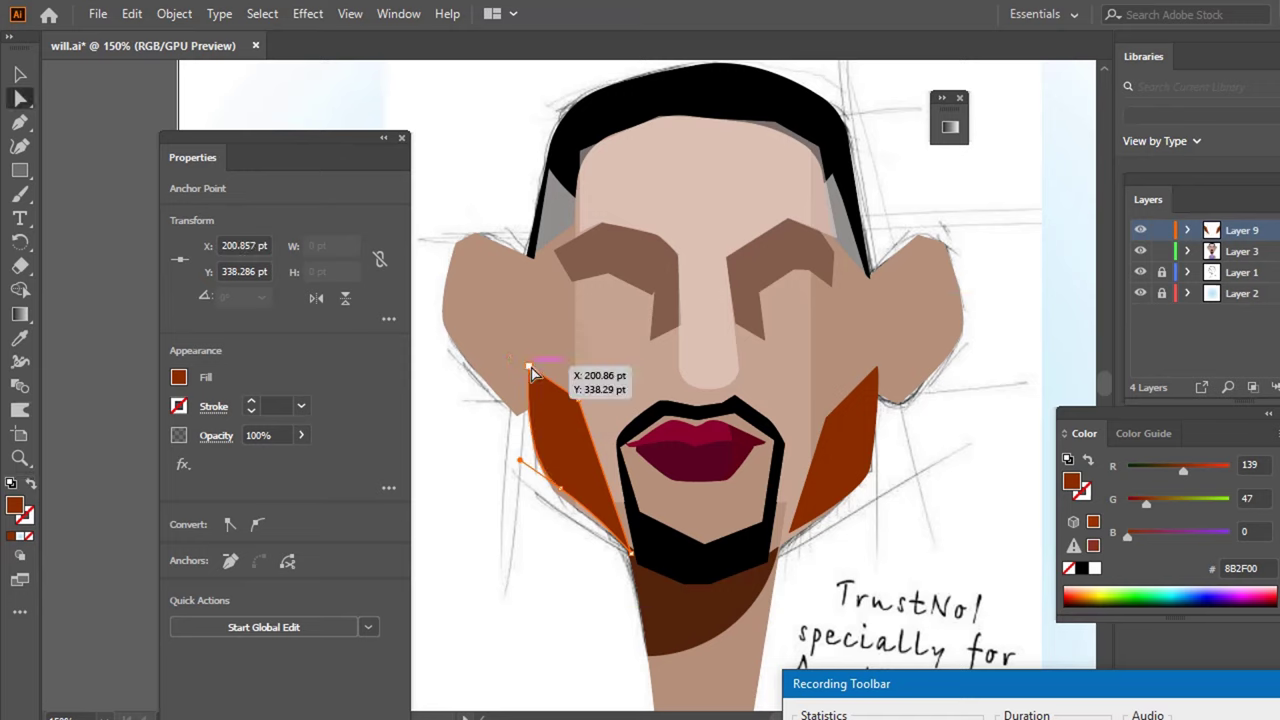
click(490, 519)
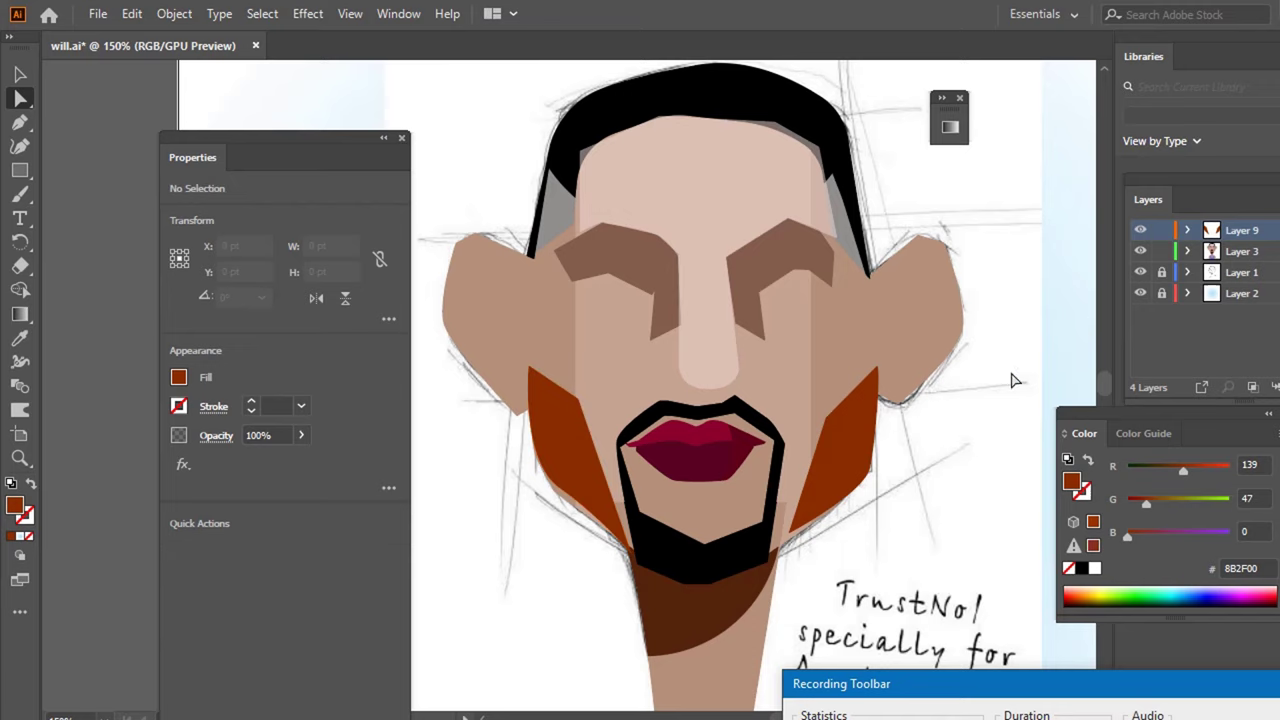
click(1140, 252)
click(1140, 252)
- Show the colour artwork and set the right cheek shading's opacity to 56%
click(1140, 252)
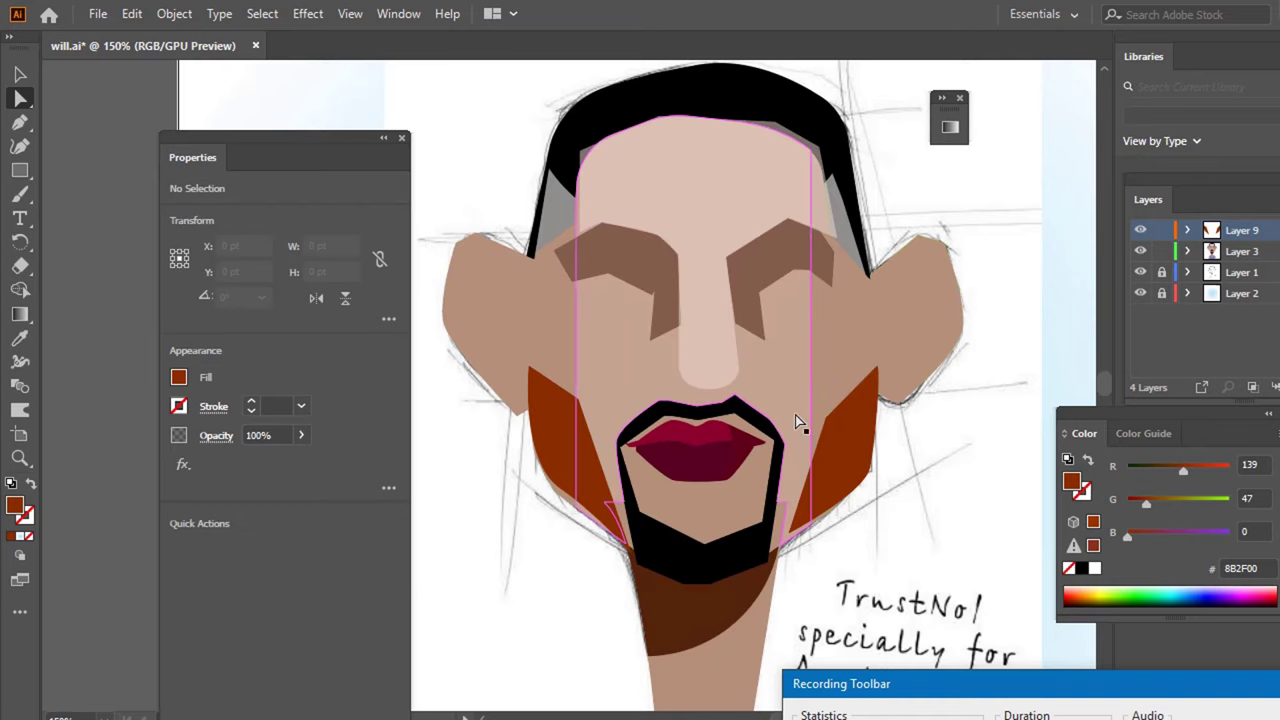
click(872, 414)
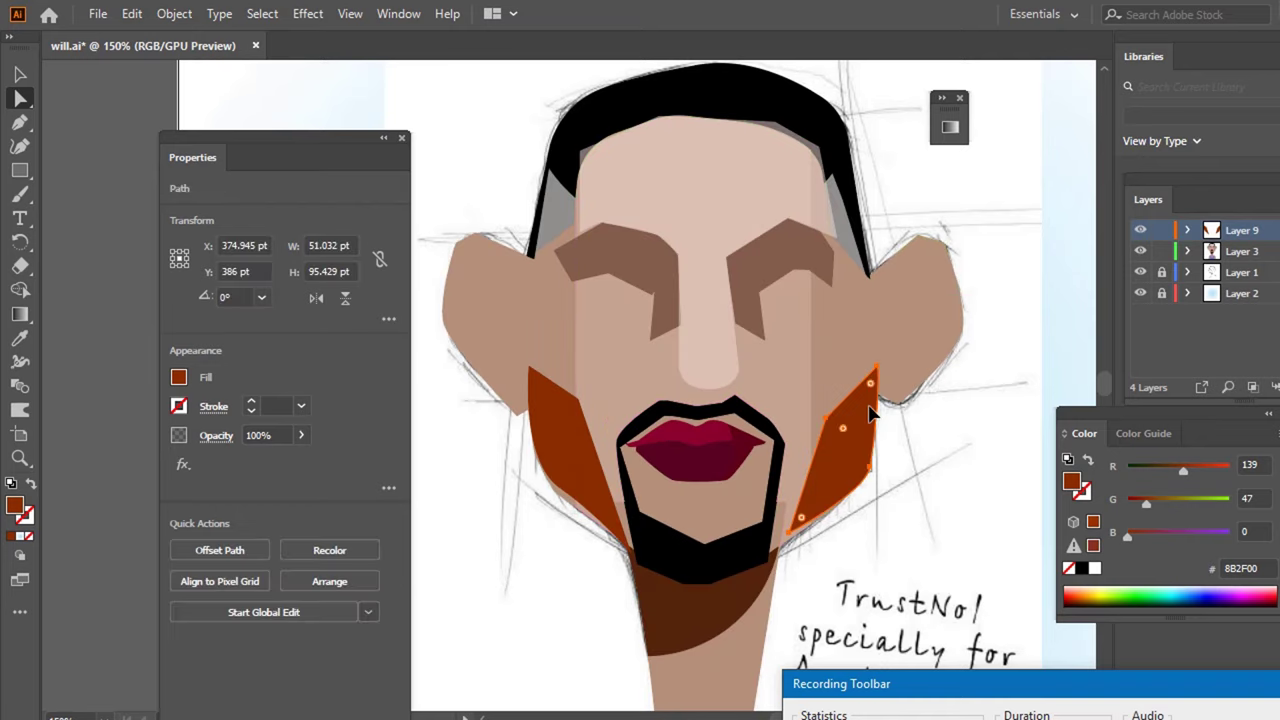
click(284, 434)
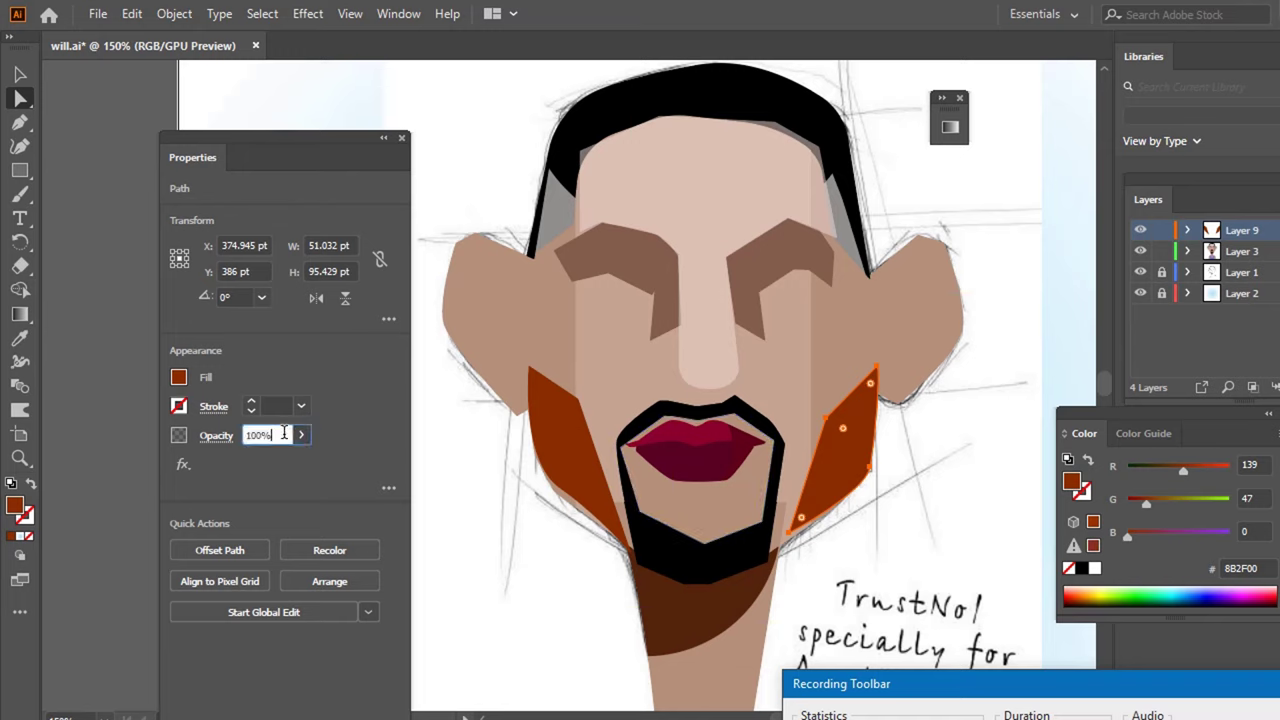
scroll(284, 434, down, 4)
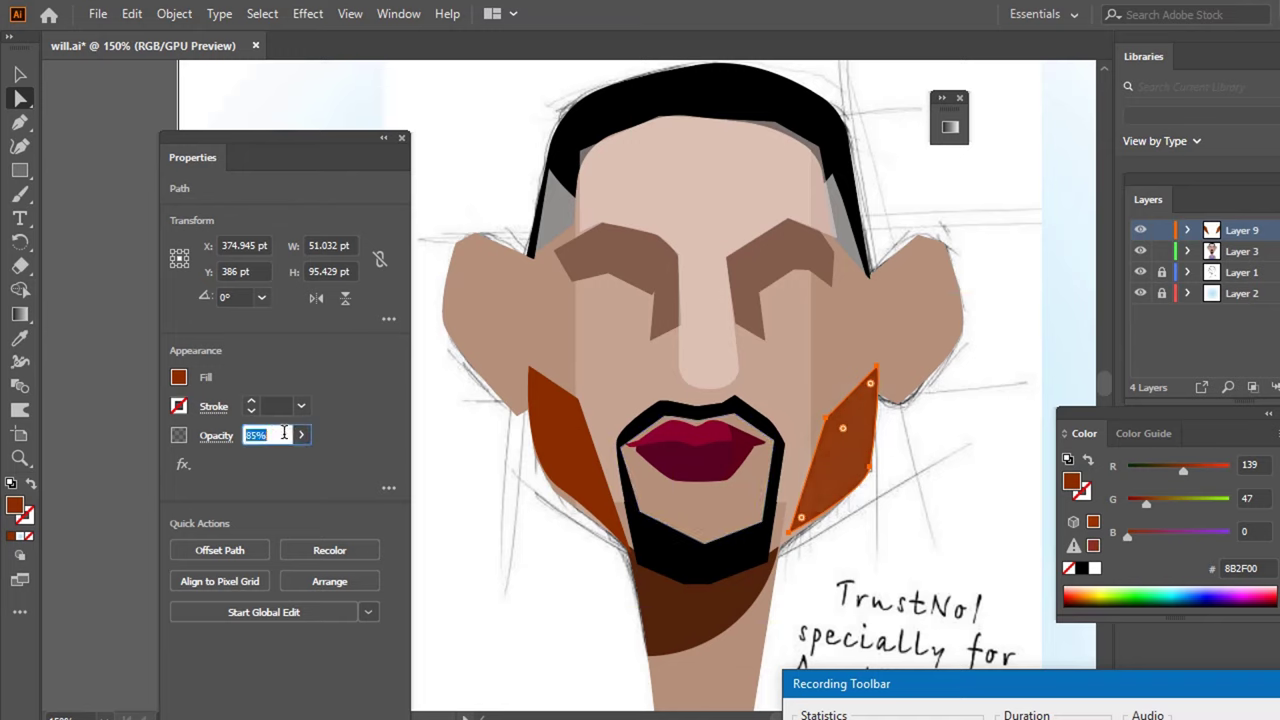
scroll(284, 433, down, 3)
text(56)
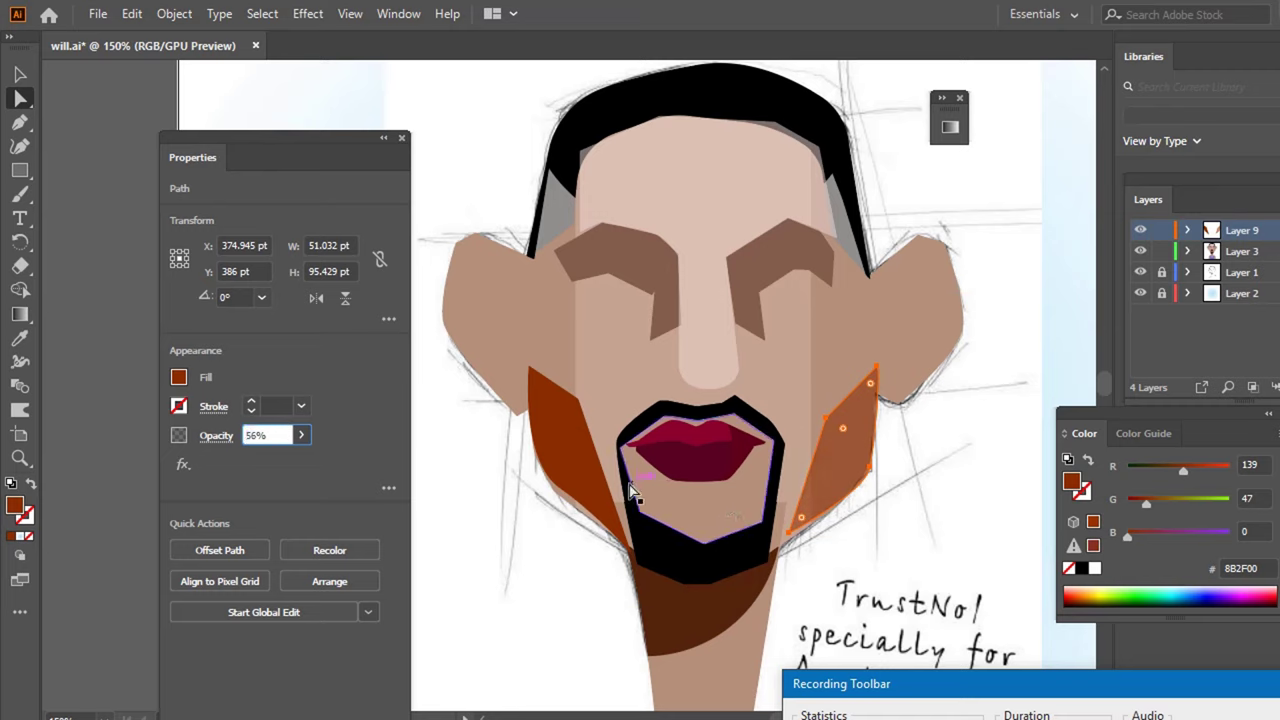
- Copy the 56% opacity onto the left cheek shading with the Eyedropper, then deselect
click(573, 471)
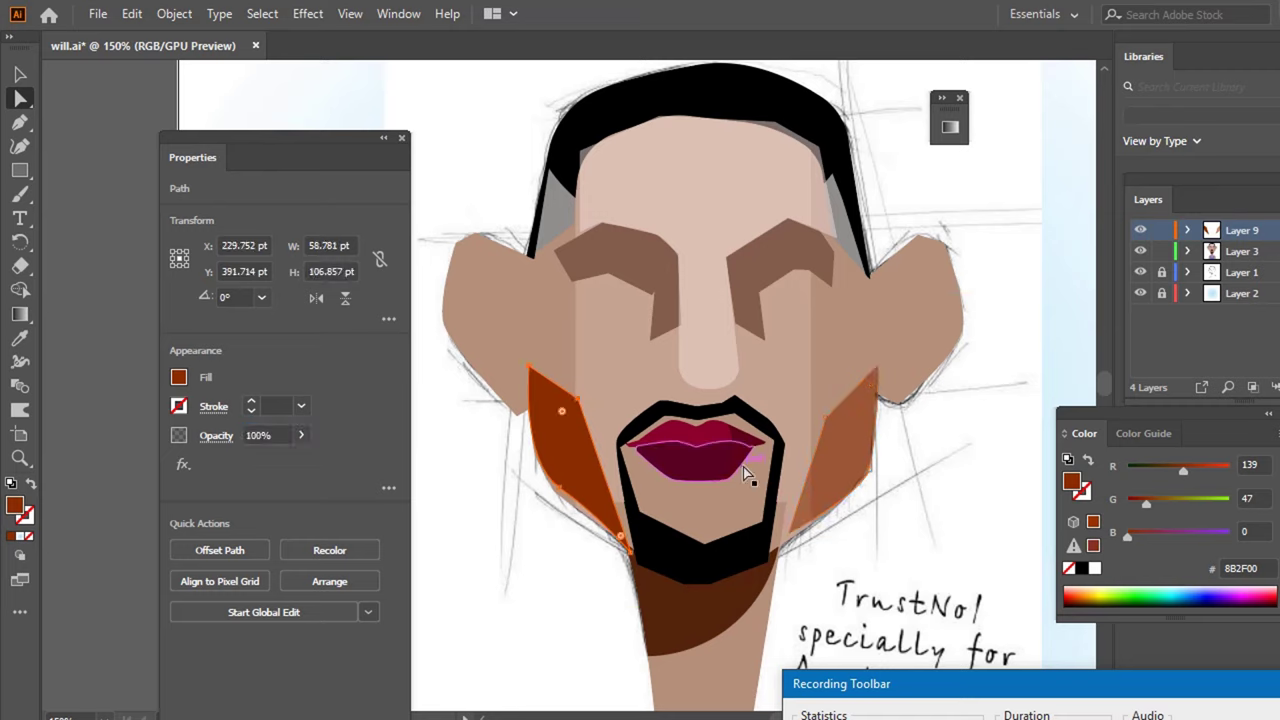
key(i)
click(850, 424)
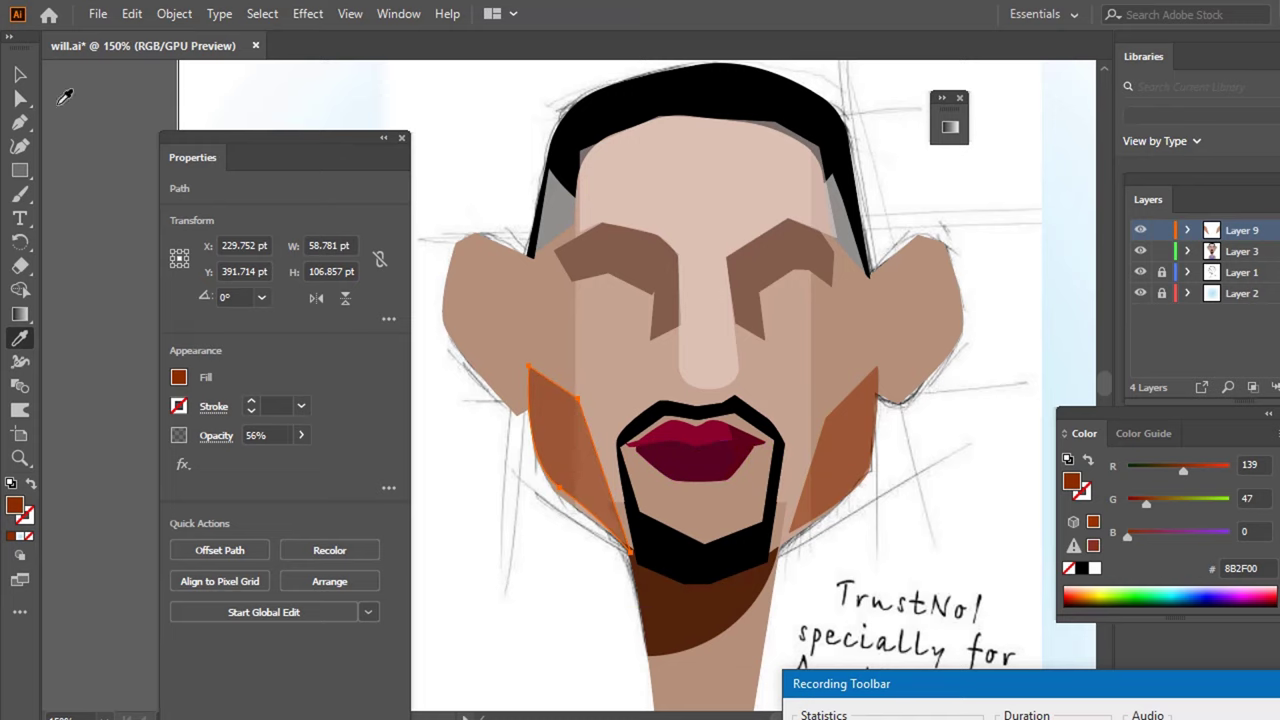
click(16, 84)
click(311, 74)
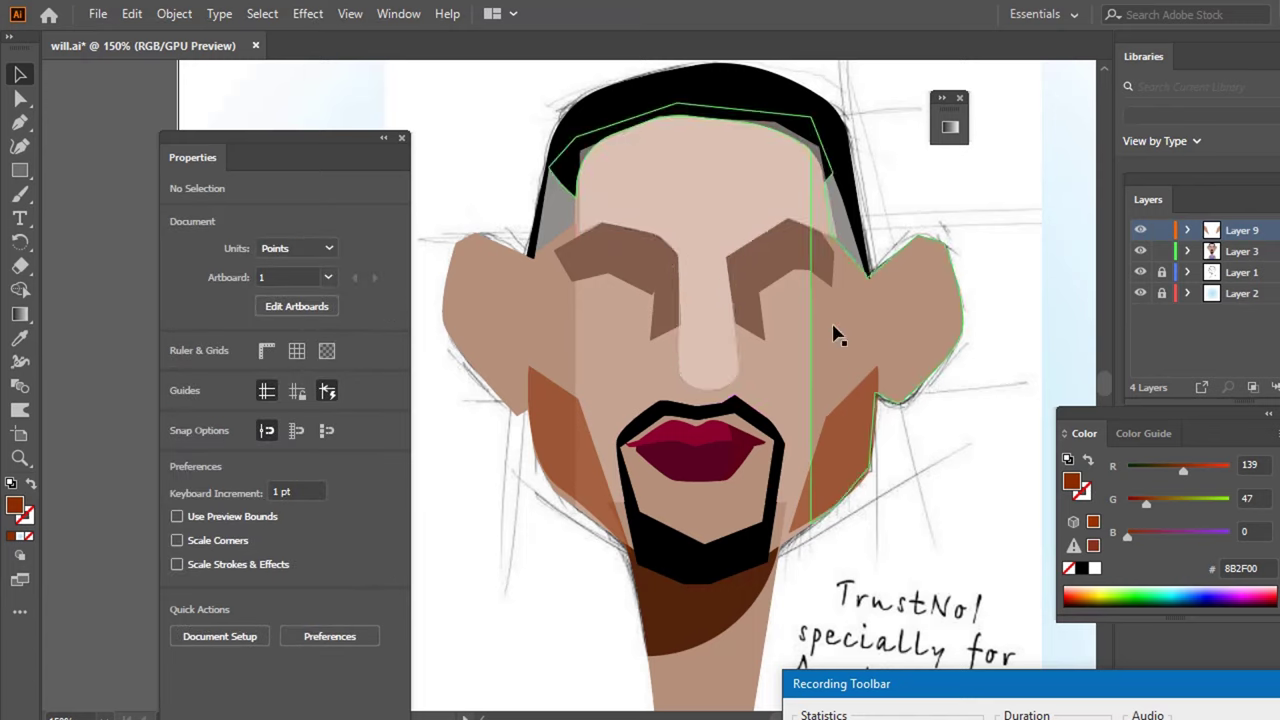
- Drag Layer 9 into Layer 3 and collapse Layer 3
scroll(837, 334, down, 4)
scroll(882, 270, up, 2)
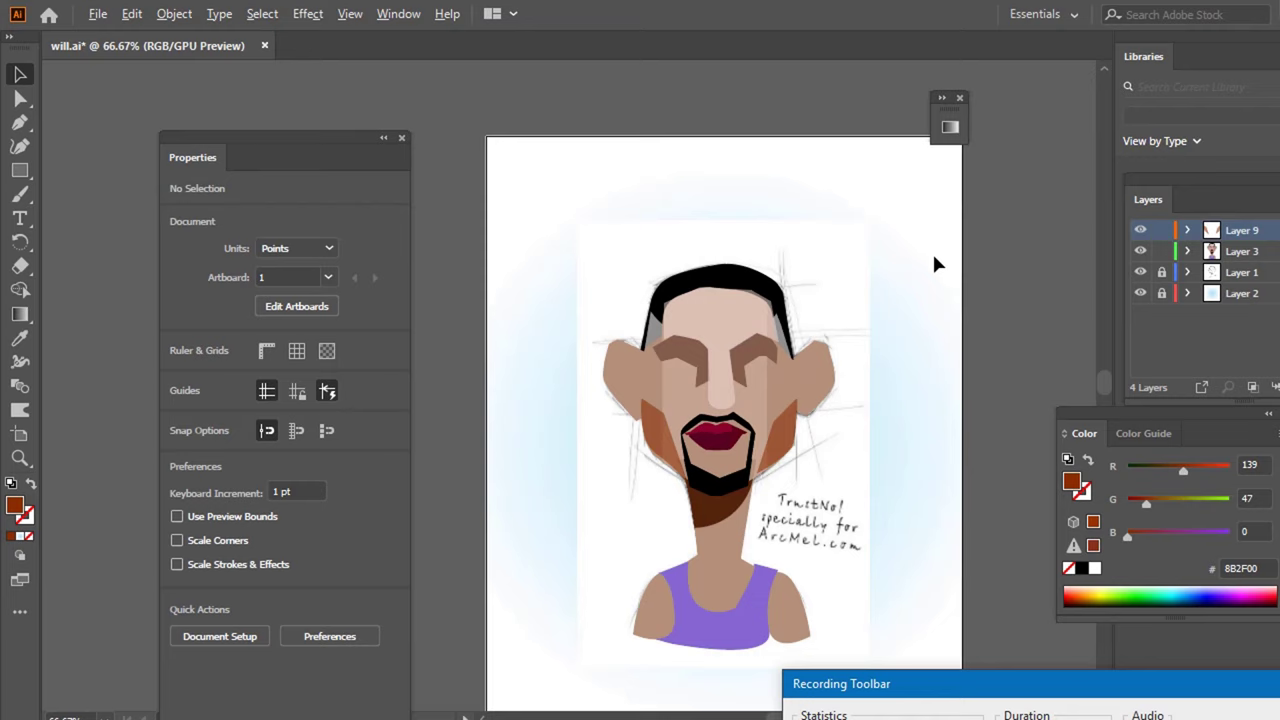
click(1238, 238)
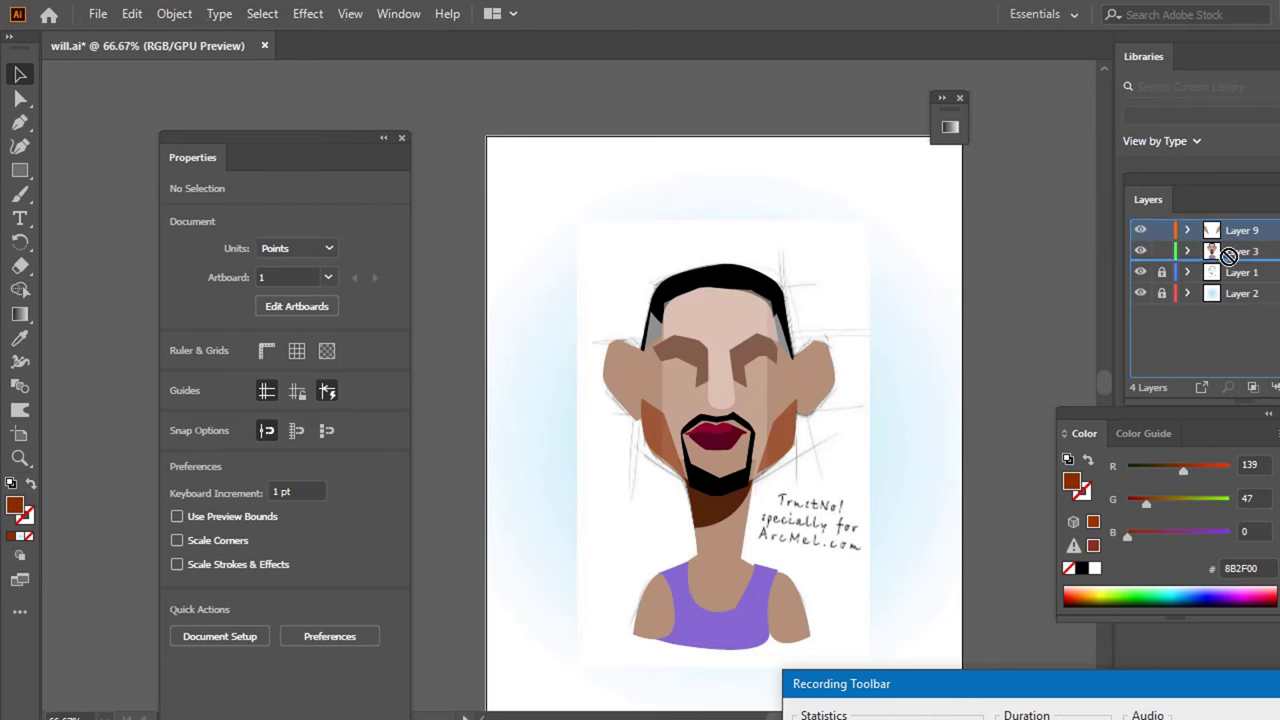
drag(1238, 250, 1236, 252)
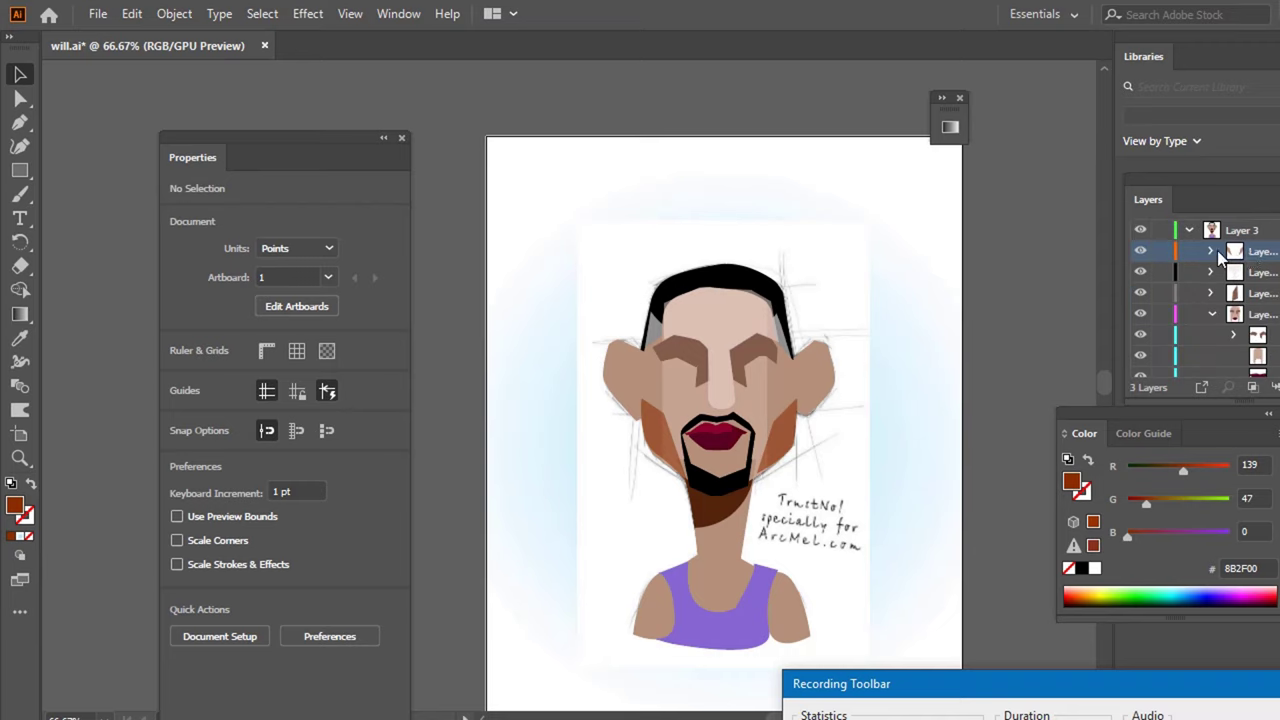
click(1189, 230)
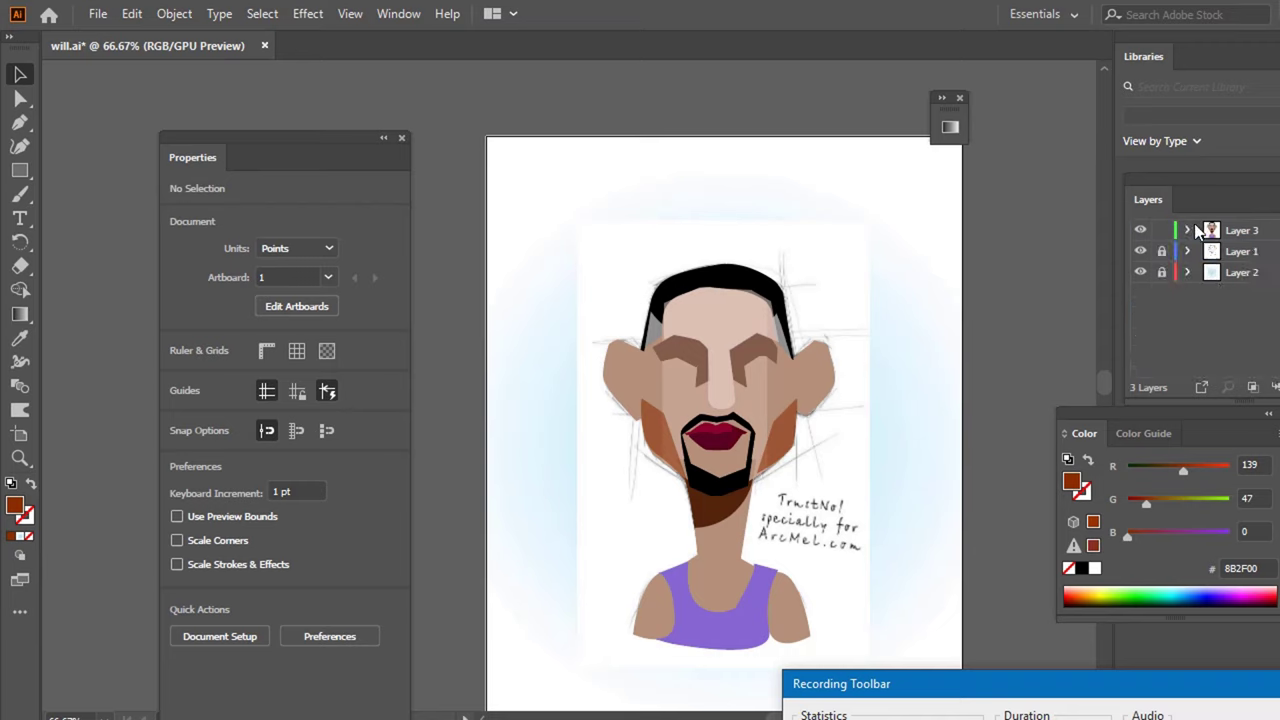
- Toggle the sketch layer's visibility to compare, ending with the sketch shown and Layer 3 hidden
click(1142, 252)
click(1141, 252)
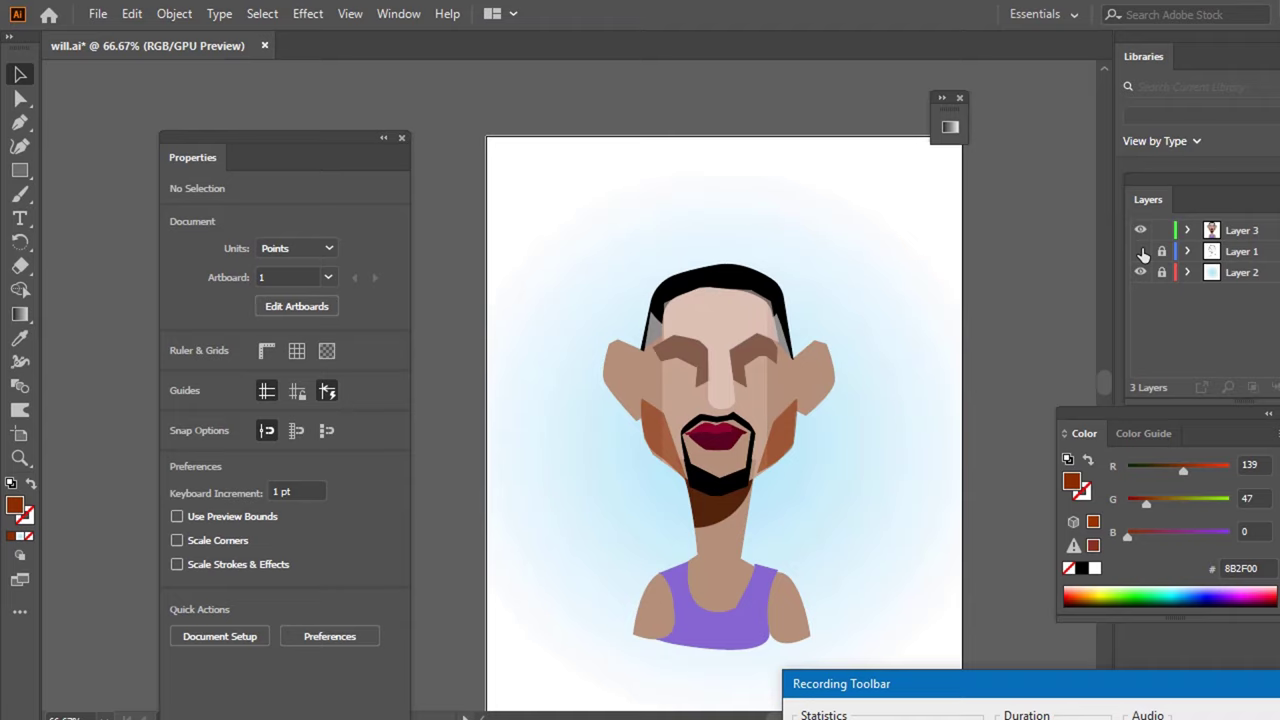
click(1142, 252)
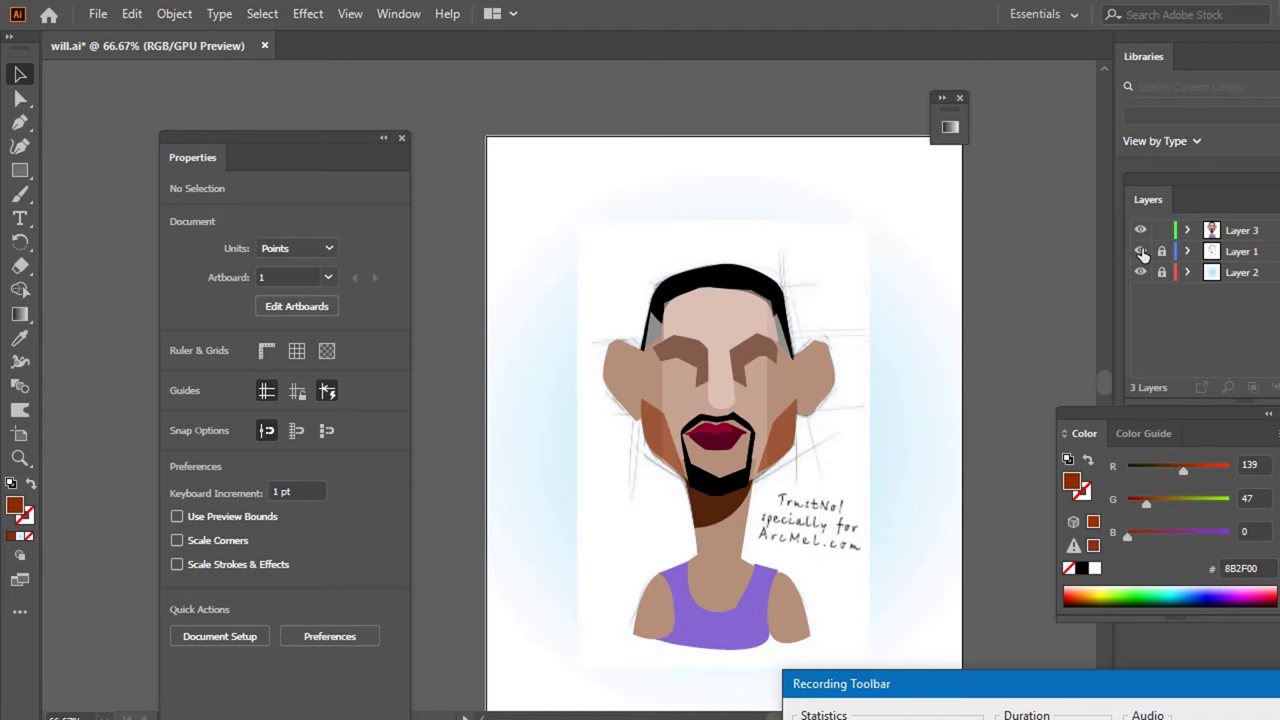
click(1142, 252)
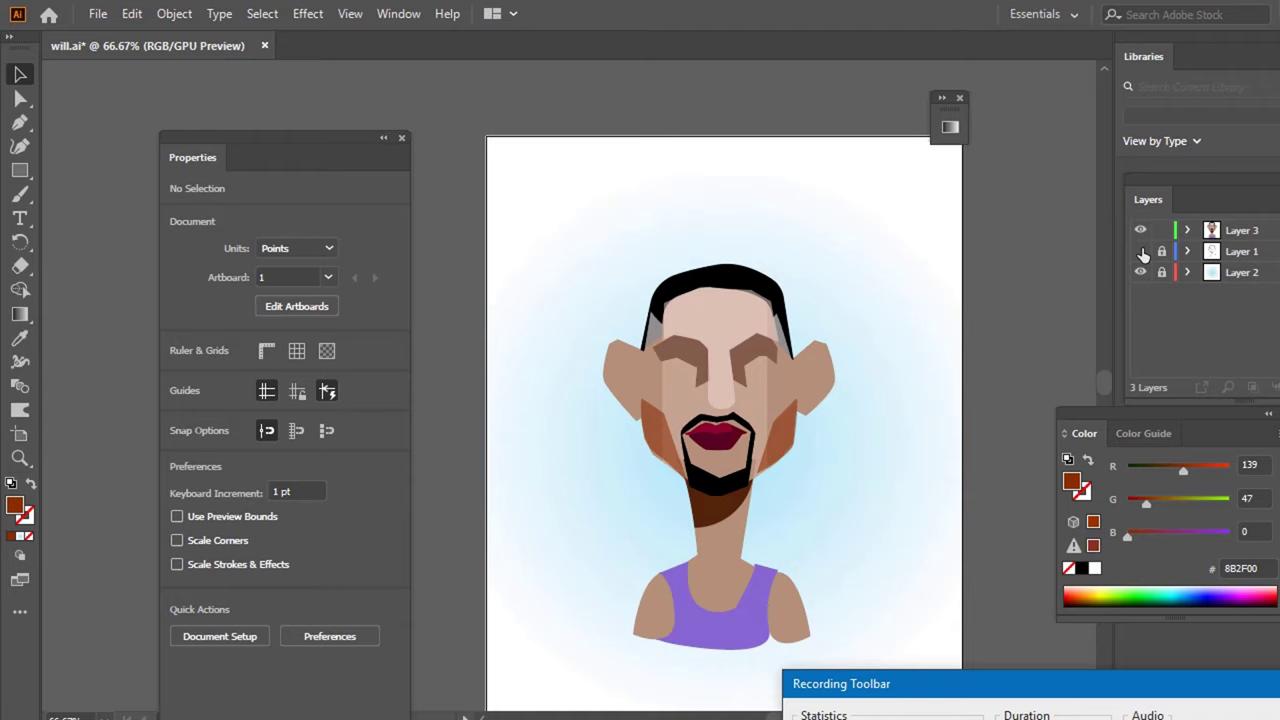
click(1141, 252)
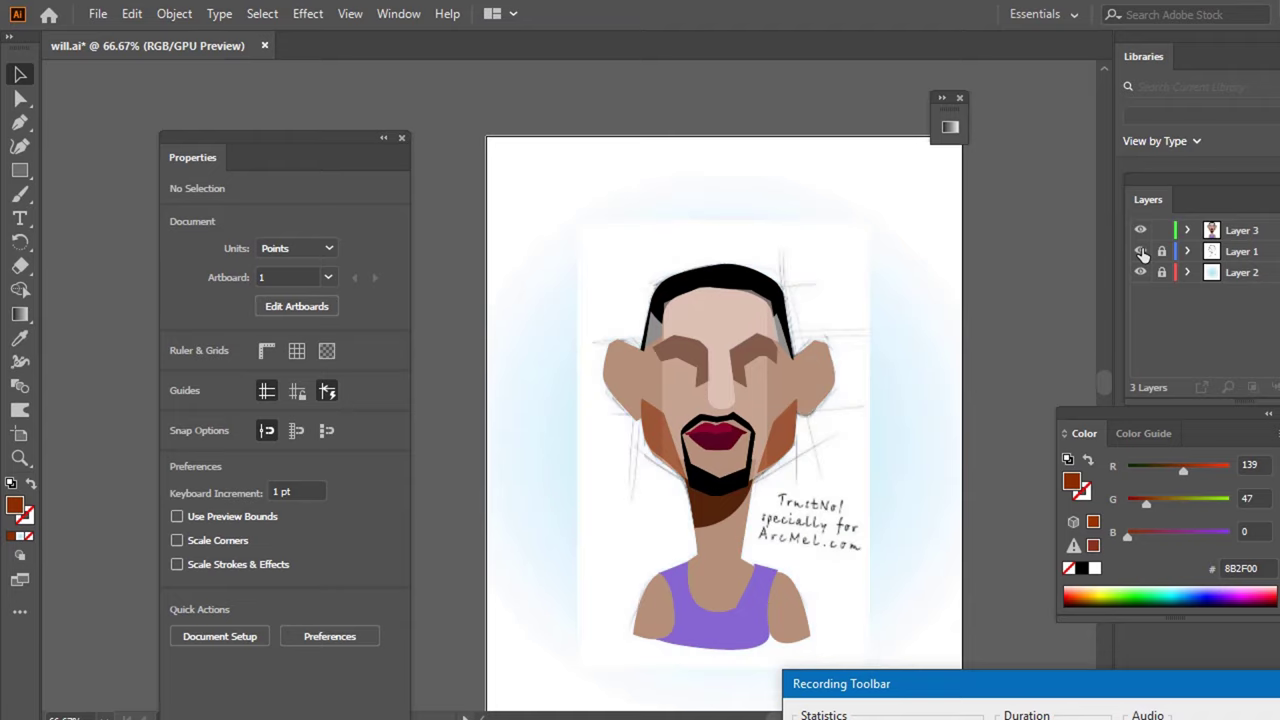
click(1141, 252)
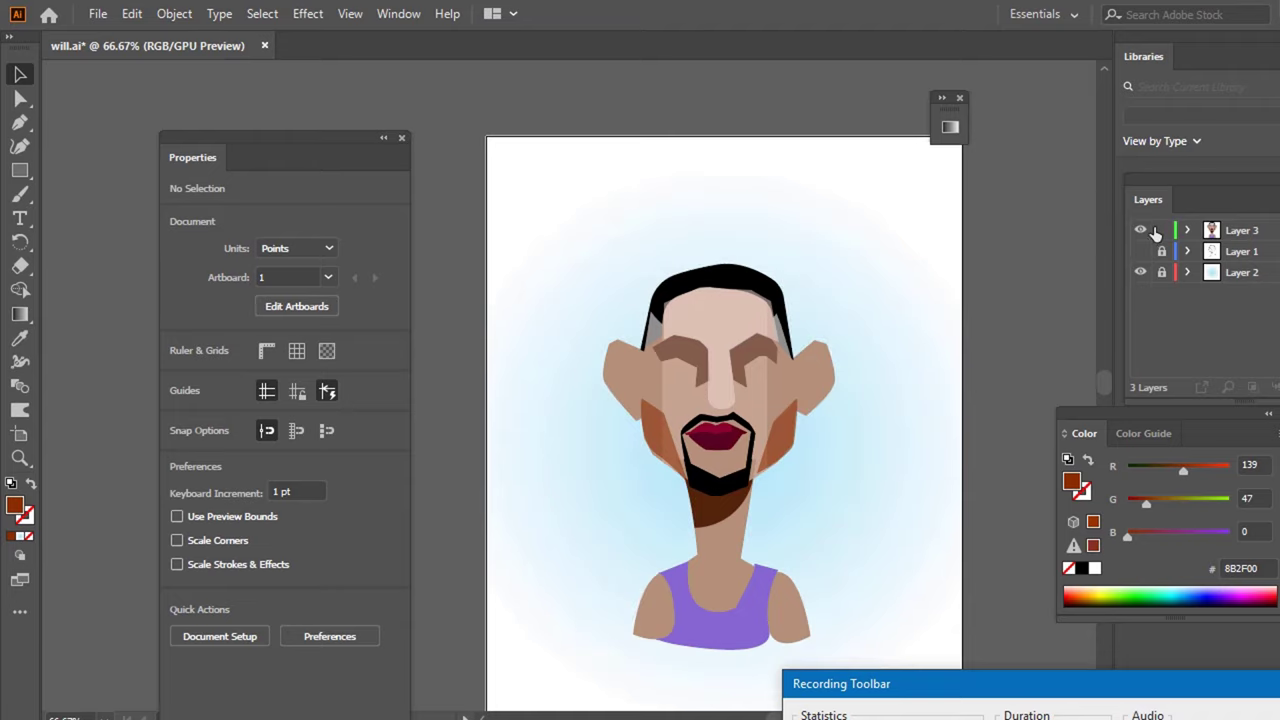
click(1141, 230)
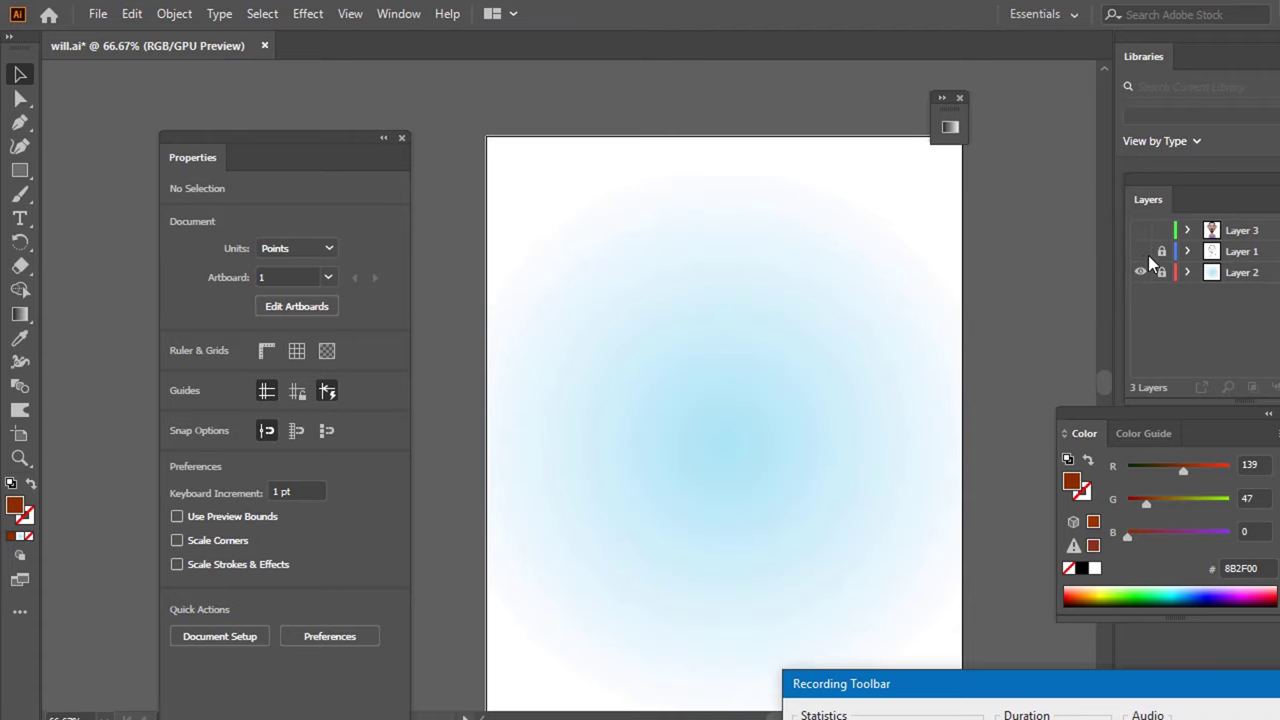
click(1141, 251)
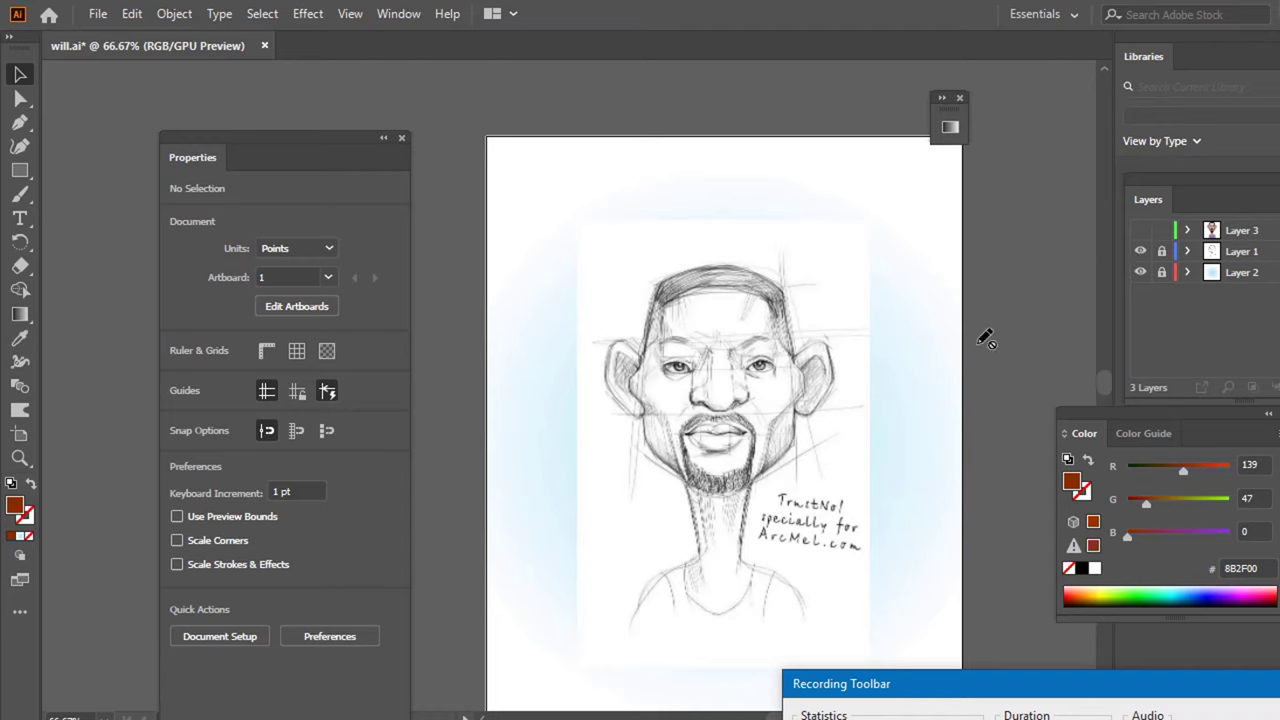
- Toggle Layer 3's colour artwork on and off, leaving it hidden so only the sketch shows
click(1140, 231)
click(1140, 231)
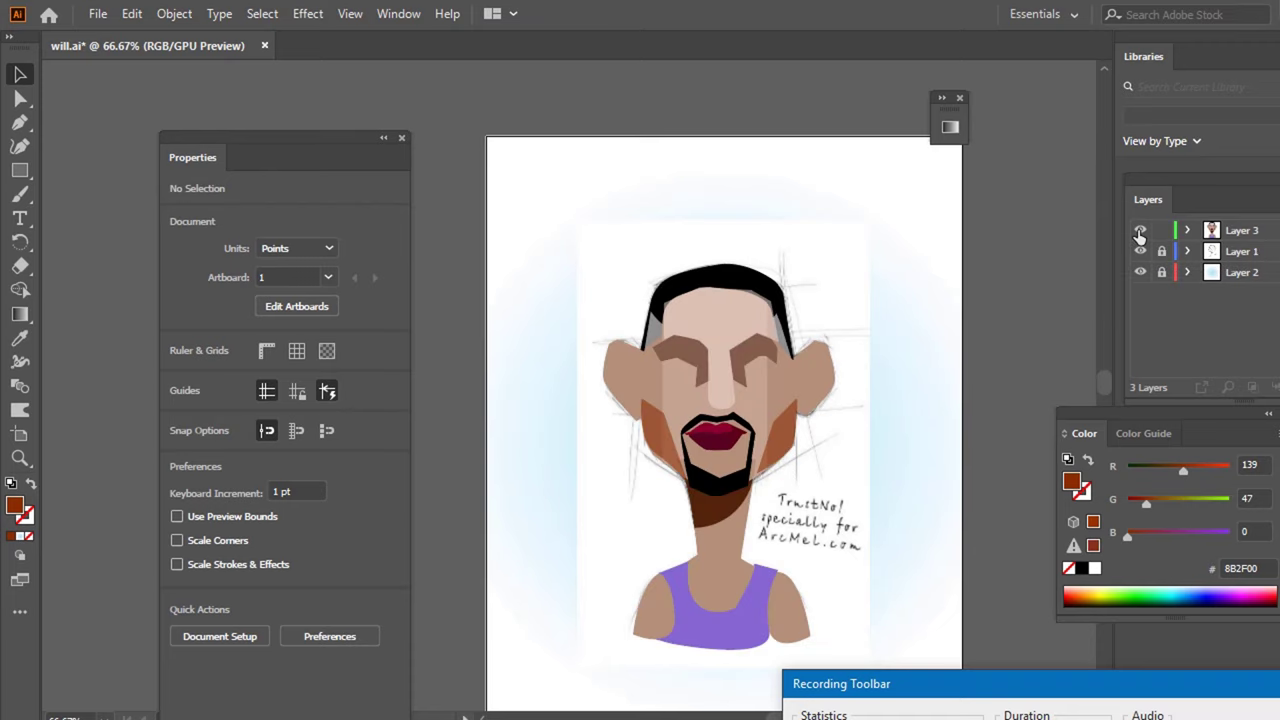
click(1140, 231)
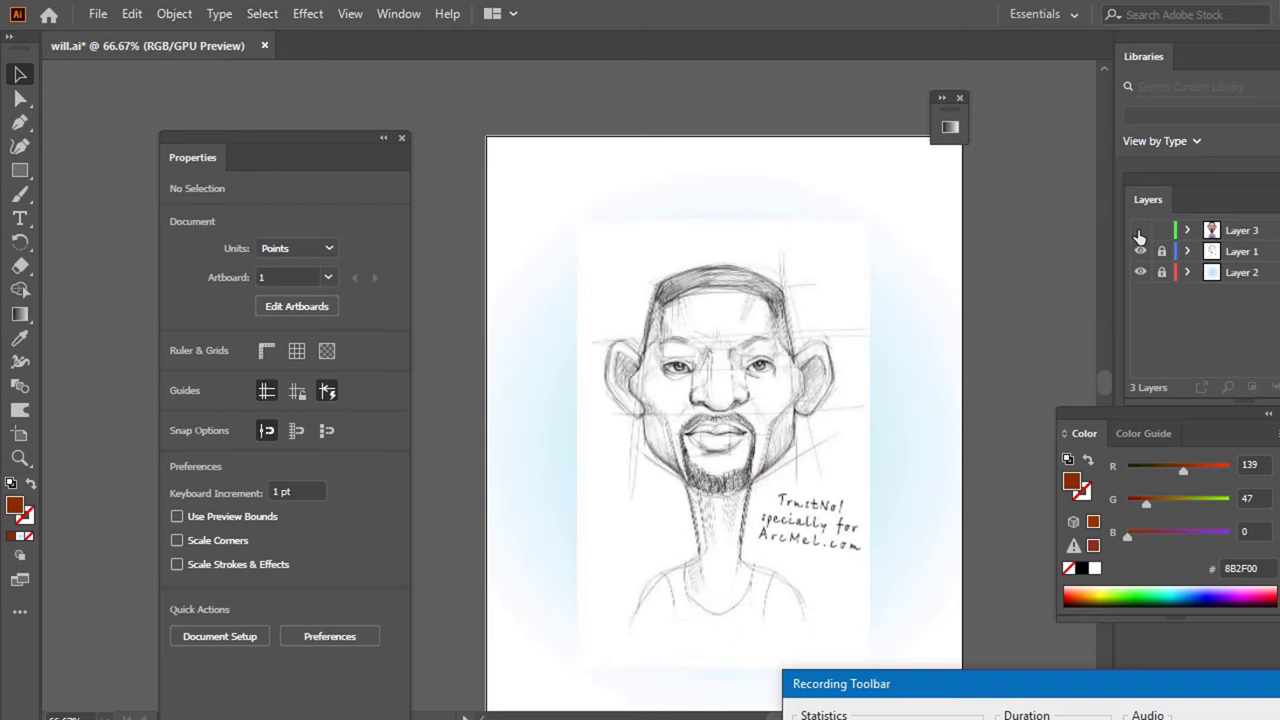
click(1140, 231)
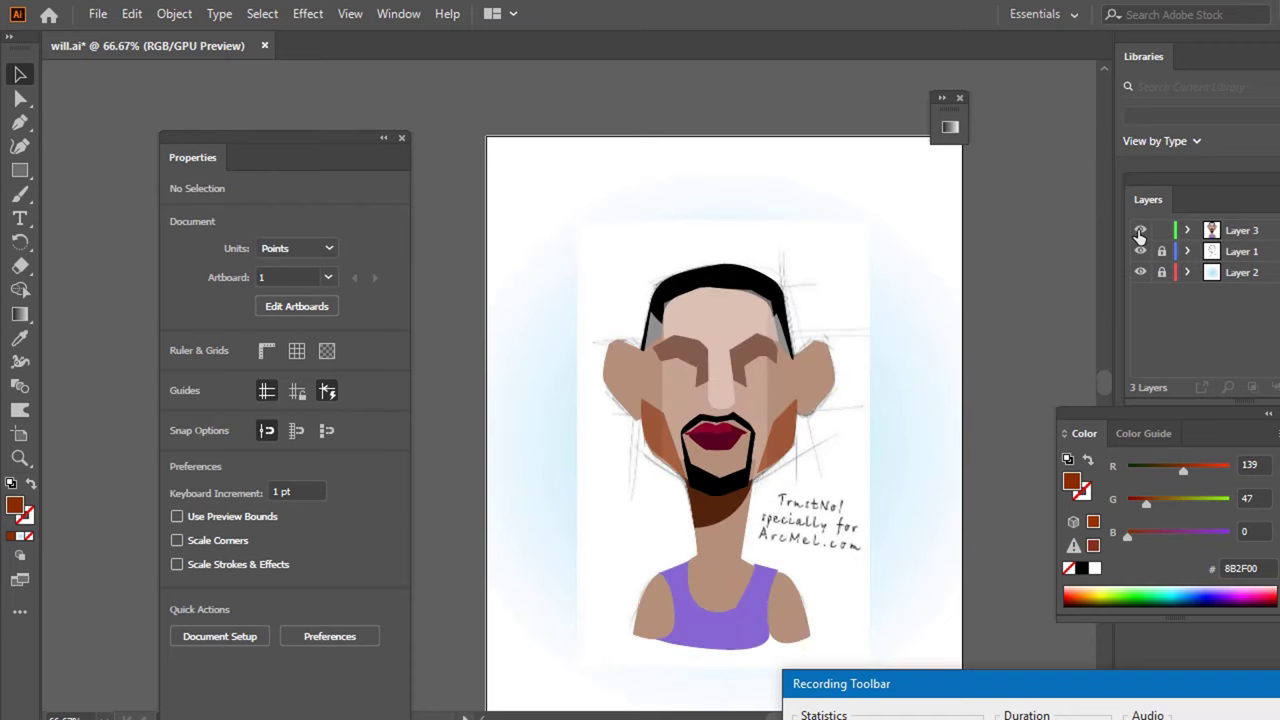
click(1140, 231)
click(1140, 231)
click(1140, 231)
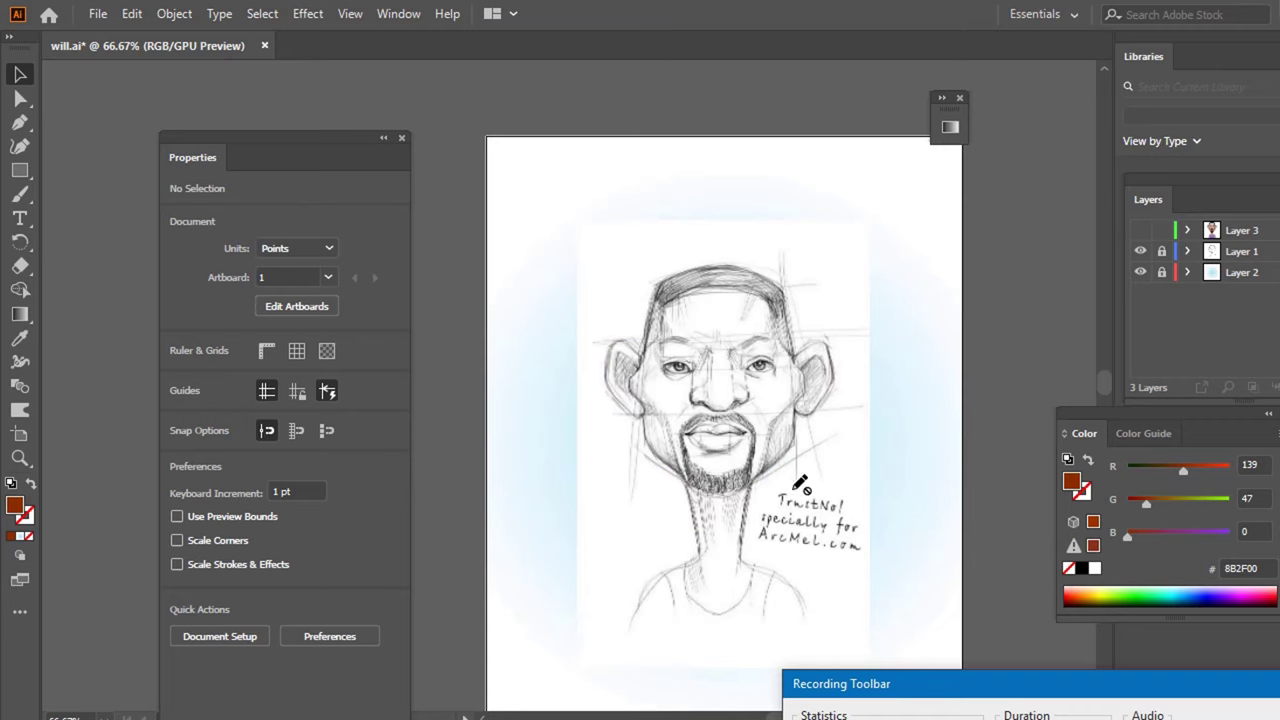
scroll(748, 428, up, 3)
scroll(742, 410, up, 3)
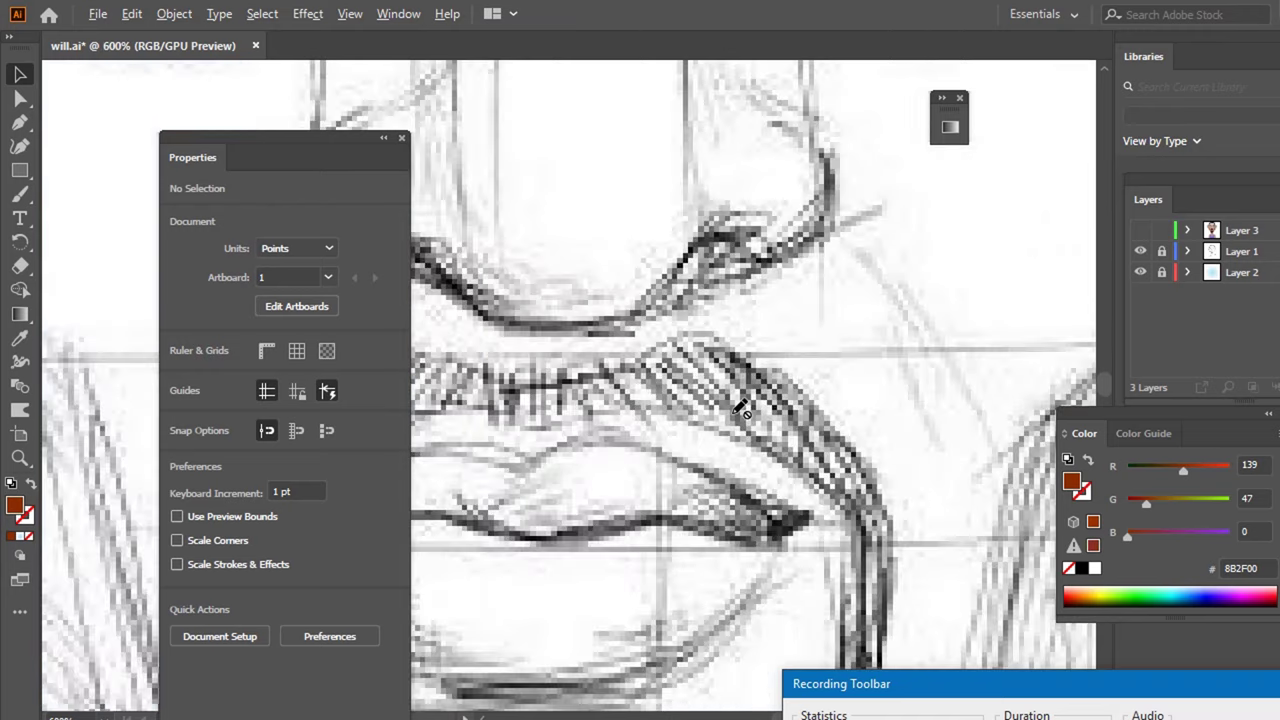
scroll(740, 410, down, 1)
scroll(710, 400, up, 3)
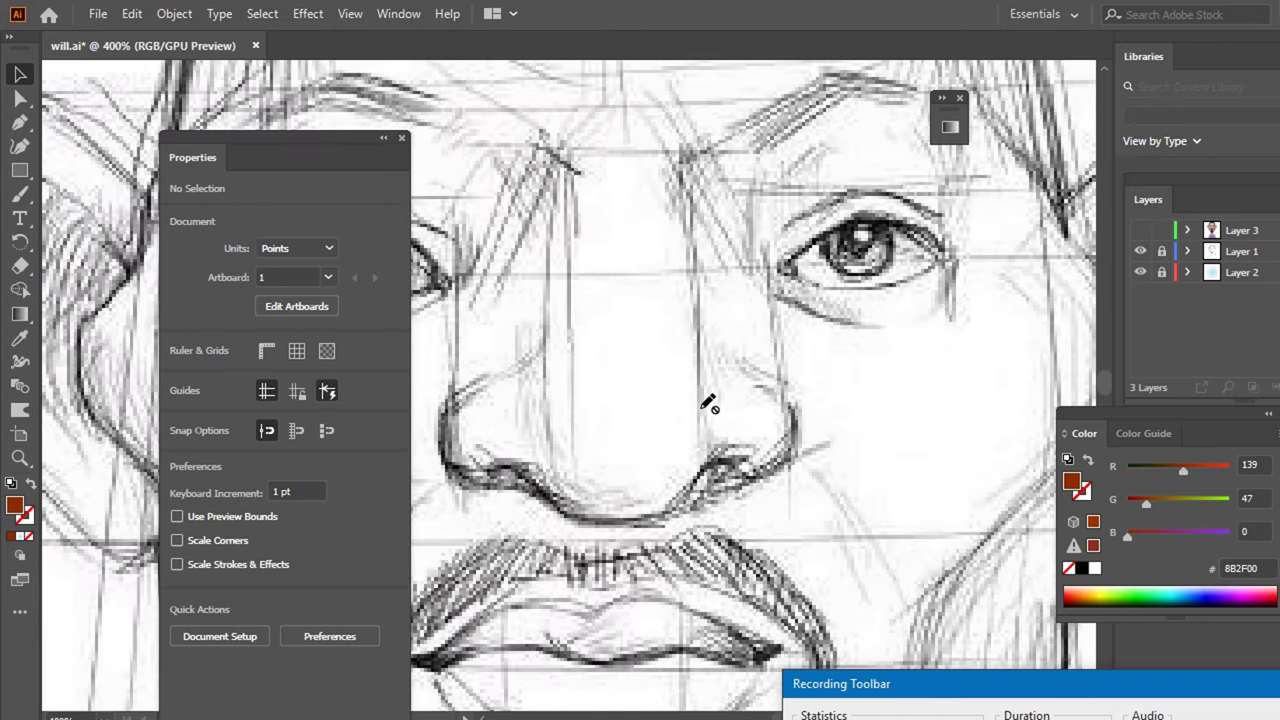
key(p)
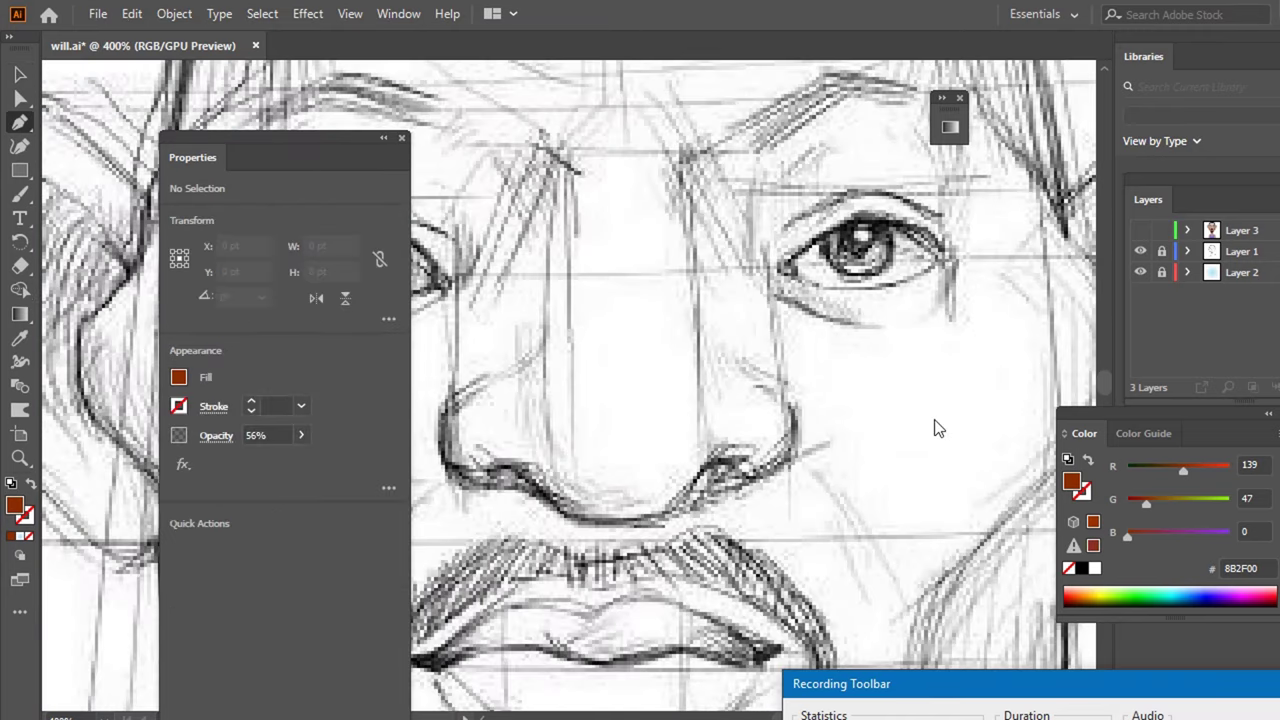
click(1227, 237)
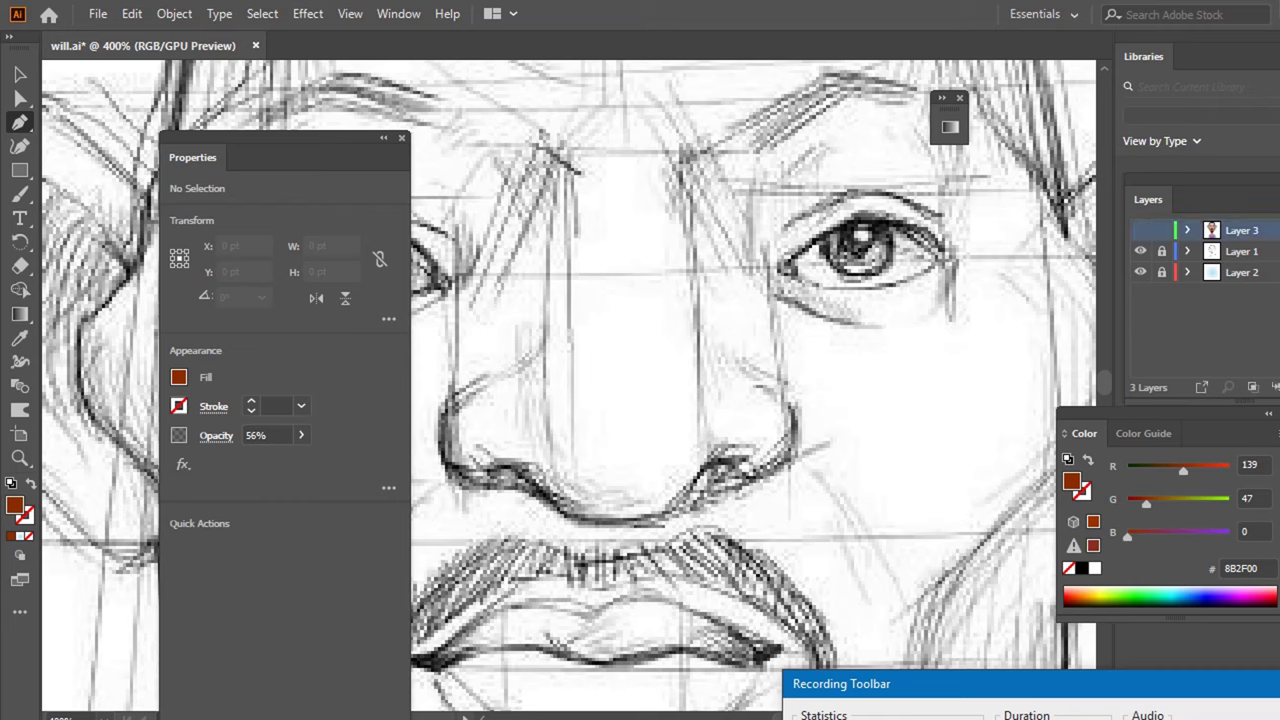
click(1252, 387)
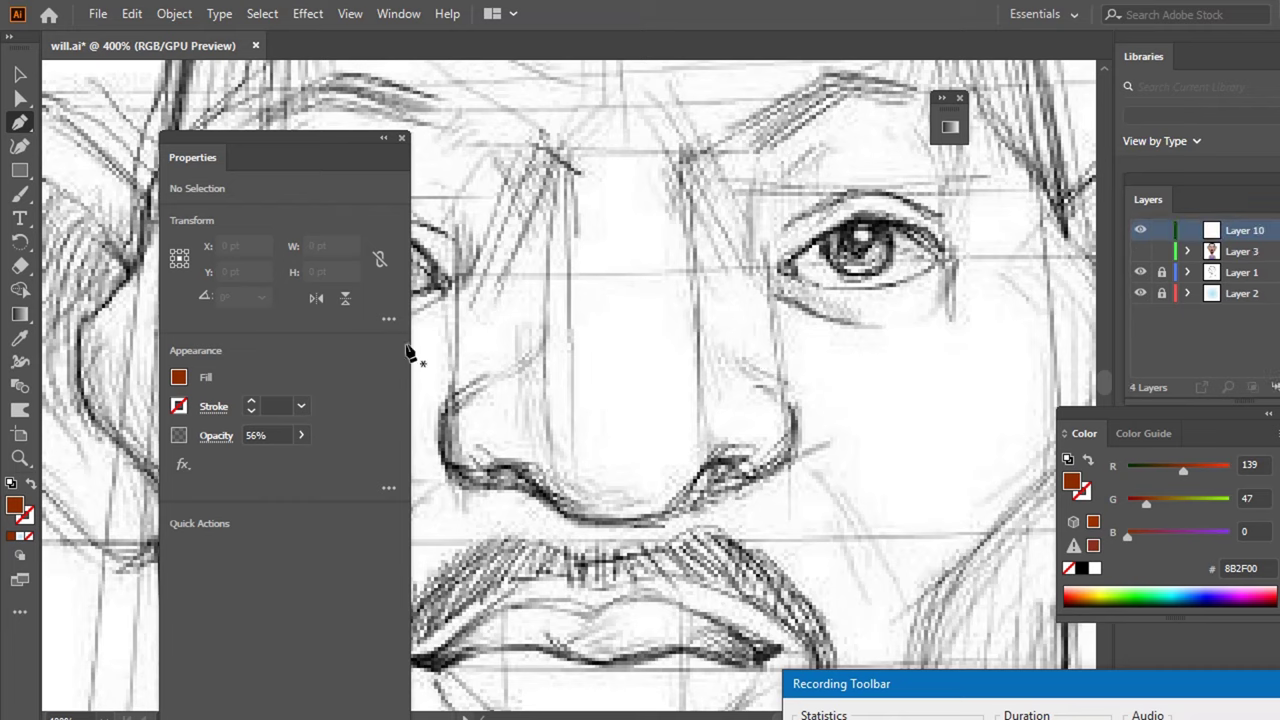
key(slash)
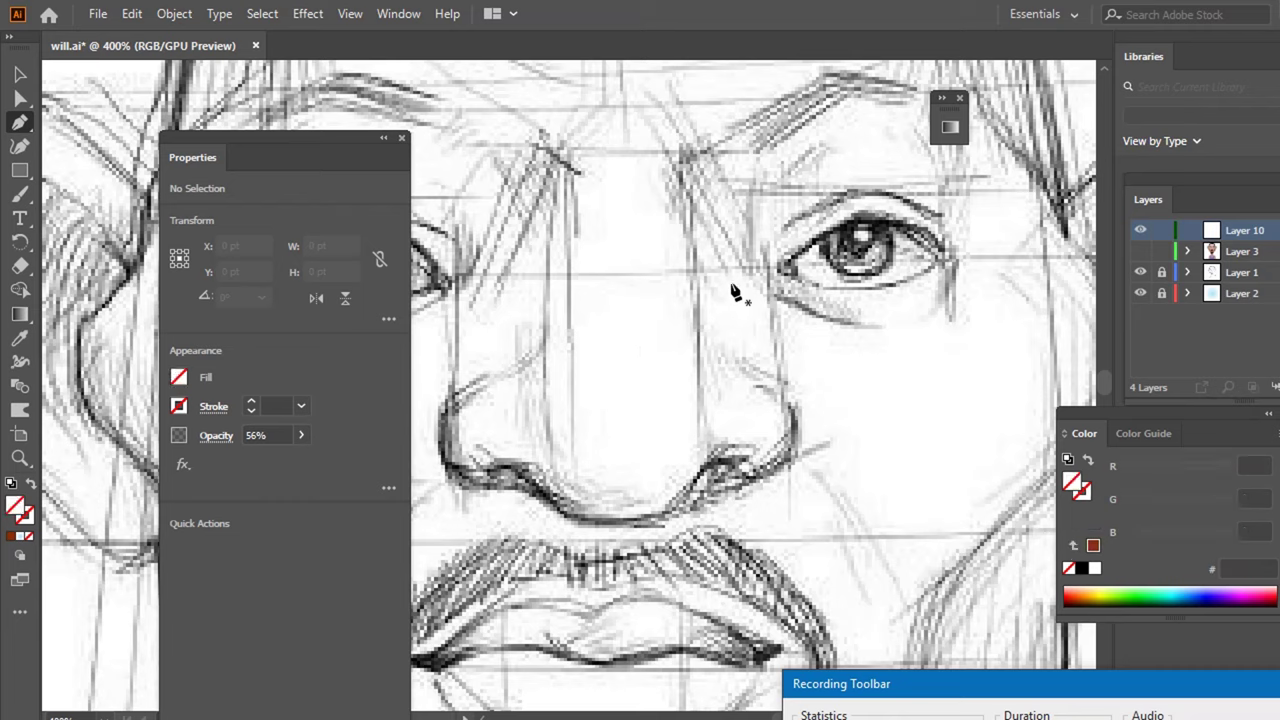
- Draw an orange (FFB85C) shading shape along the right side of the nose
click(696, 323)
mouse_move(708, 462)
mouse_down()
mouse_move(755, 466)
mouse_move(743, 490)
mouse_up()
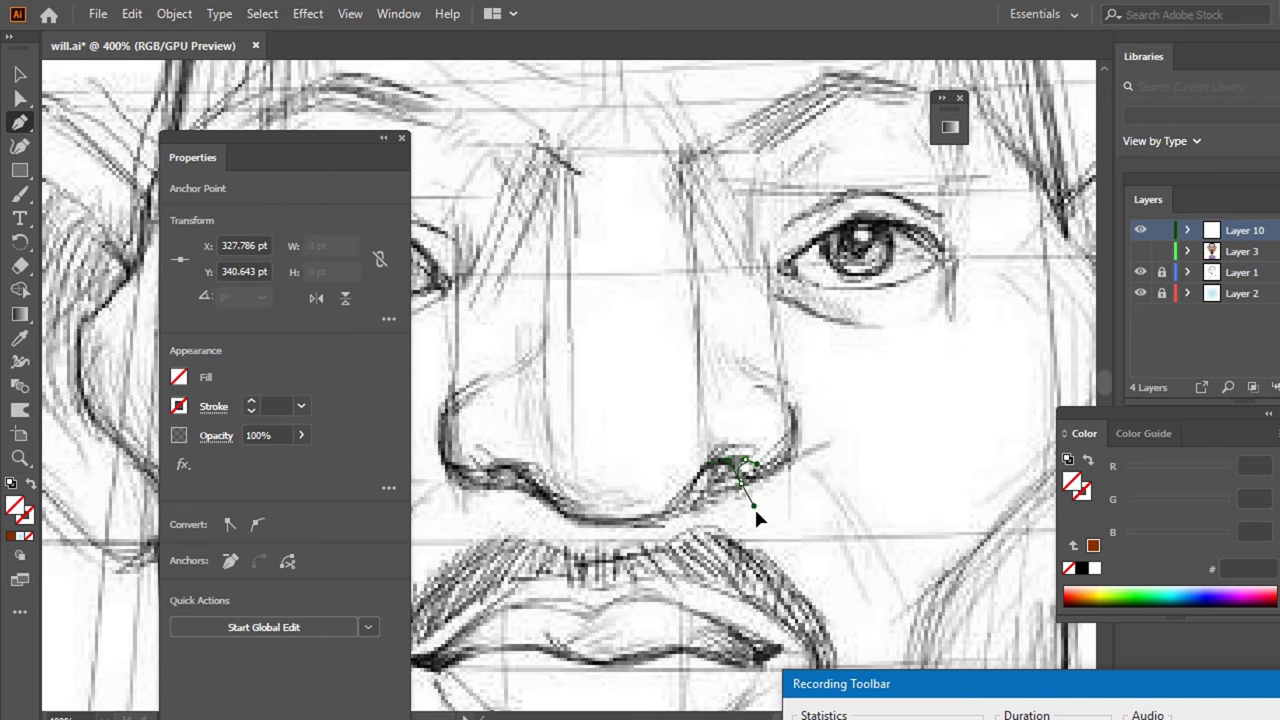
drag(745, 490, 754, 503)
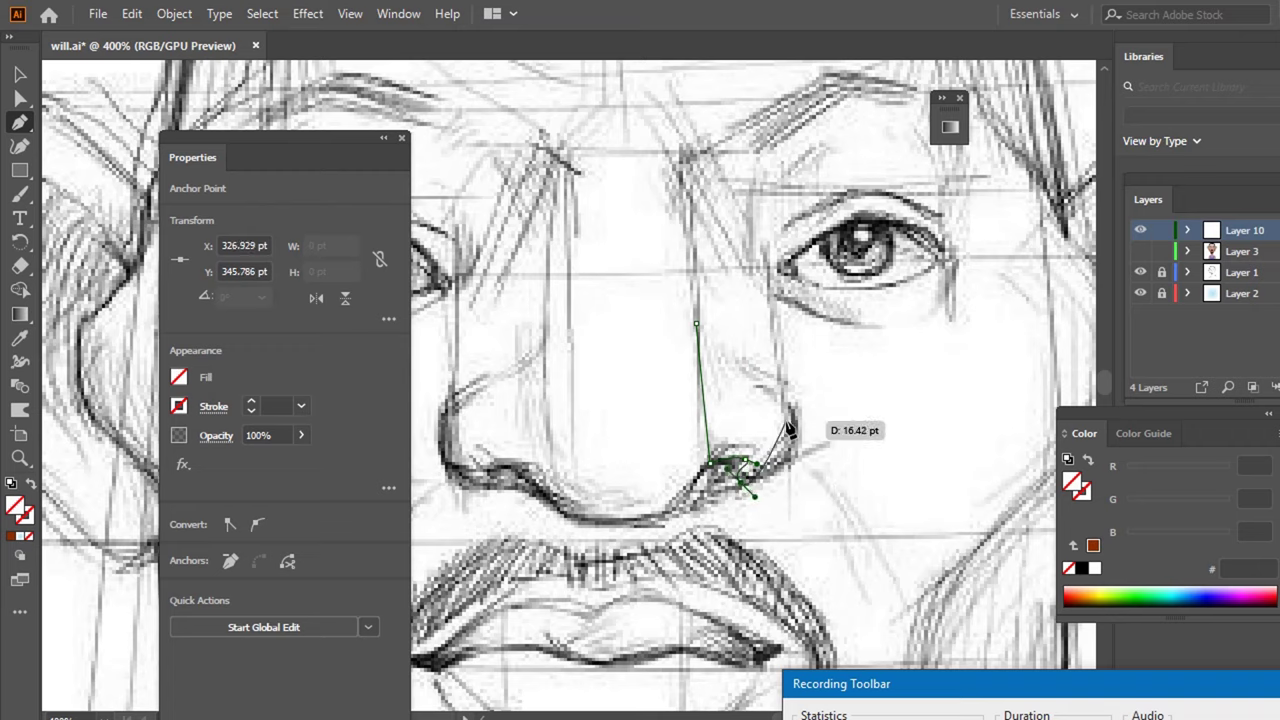
drag(806, 442, 807, 420)
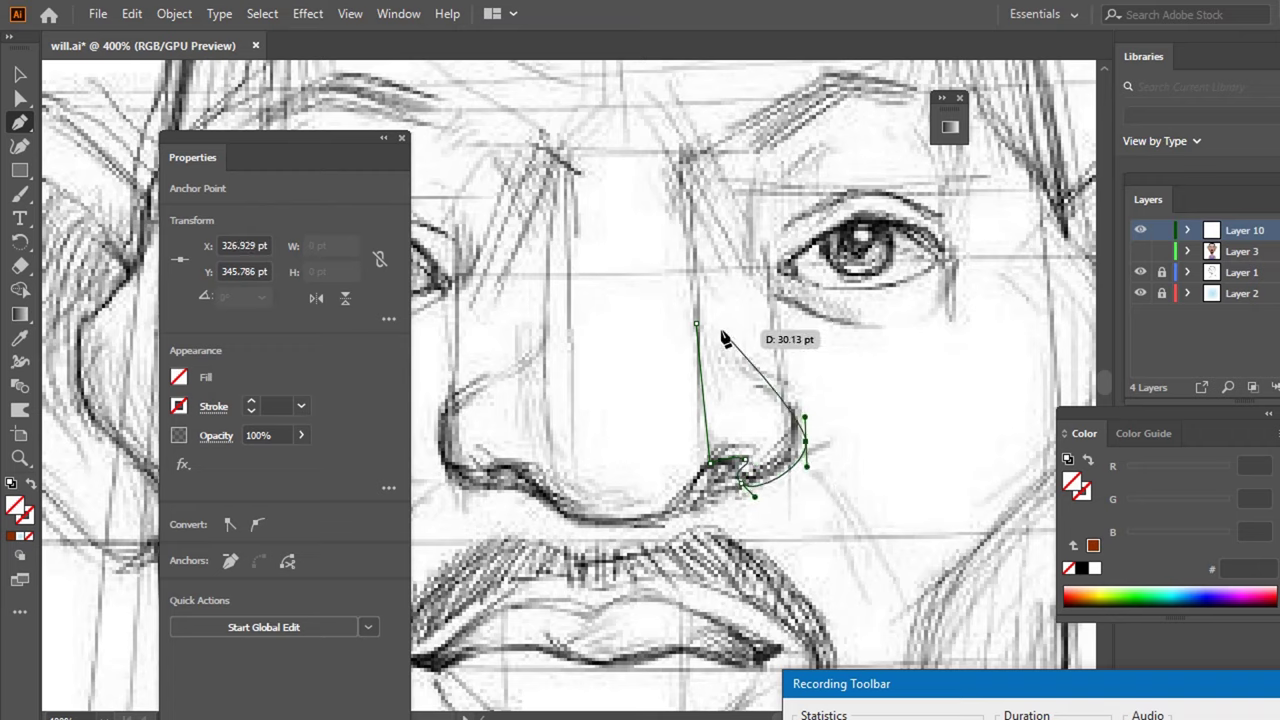
drag(762, 362, 701, 336)
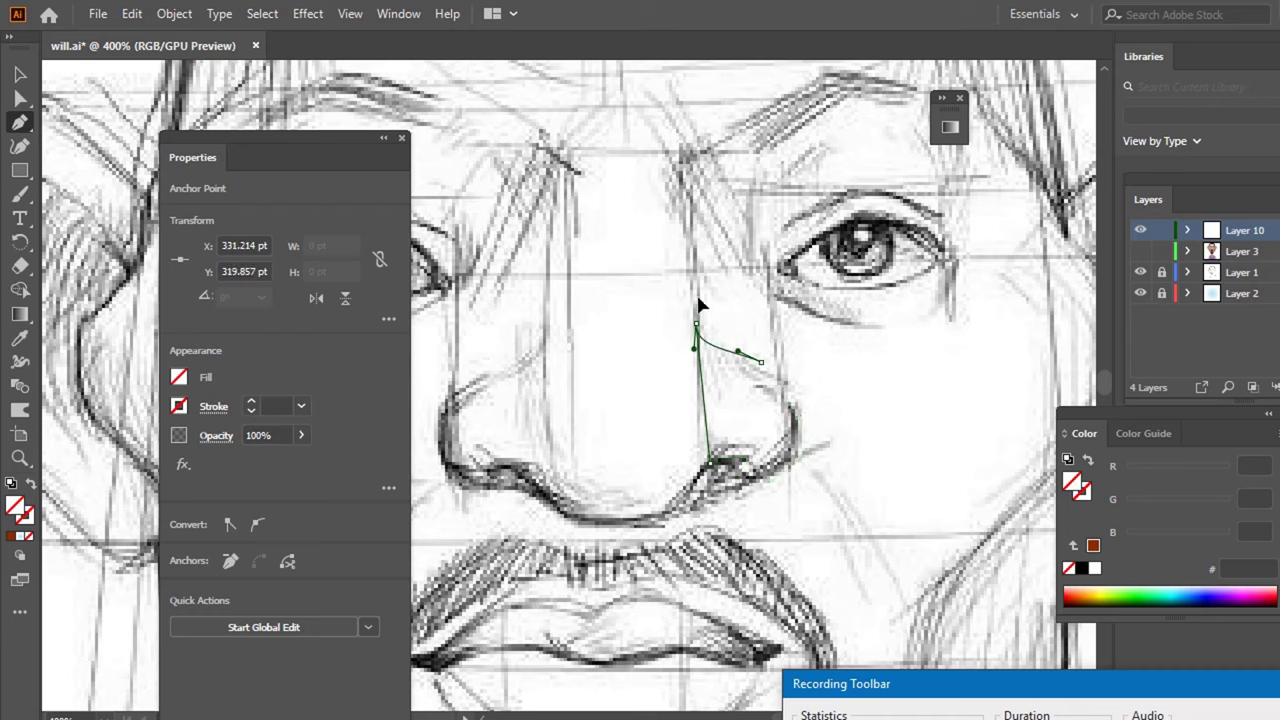
drag(700, 333, 686, 297)
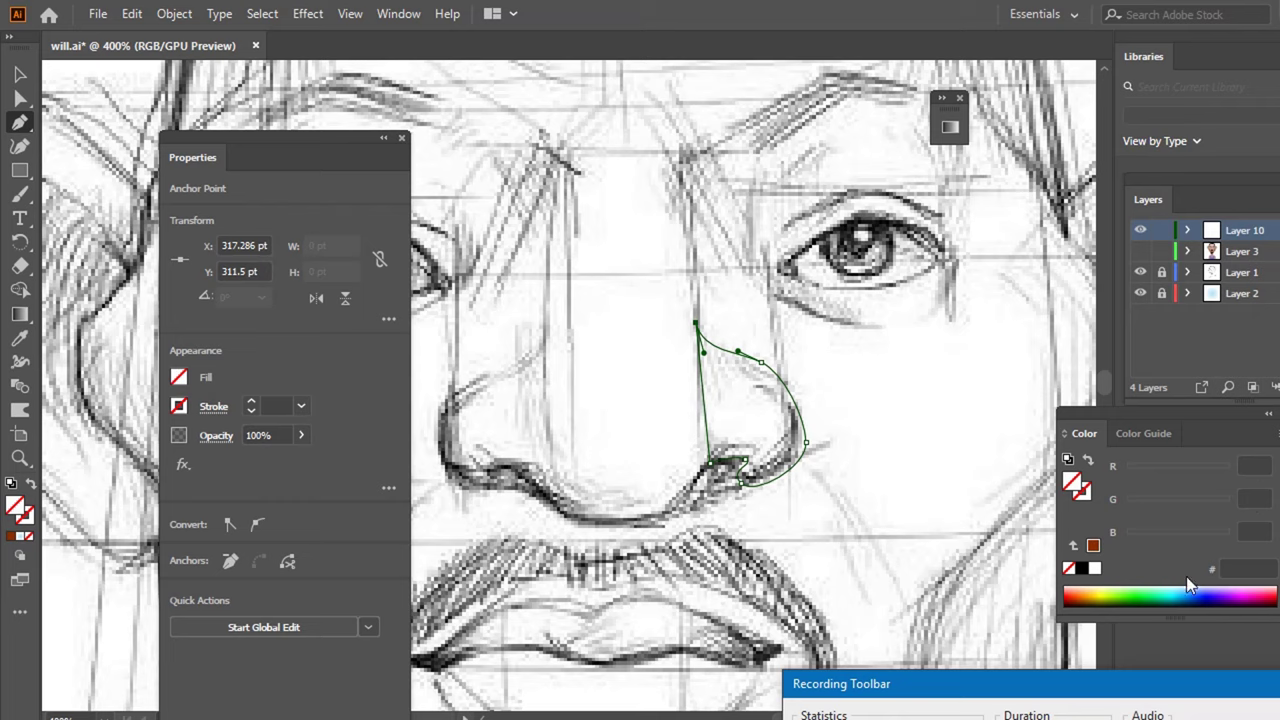
click(1089, 594)
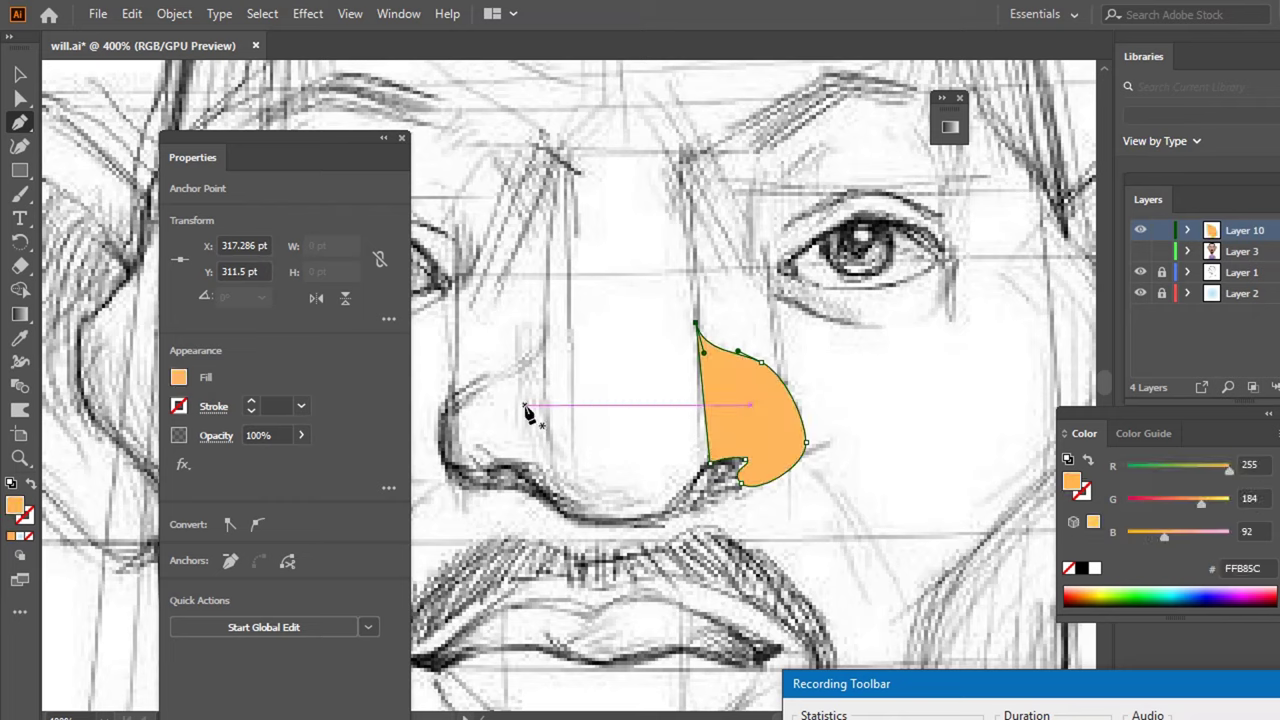
- Draw and close a matching shading shape along the left side of the nose
click(544, 318)
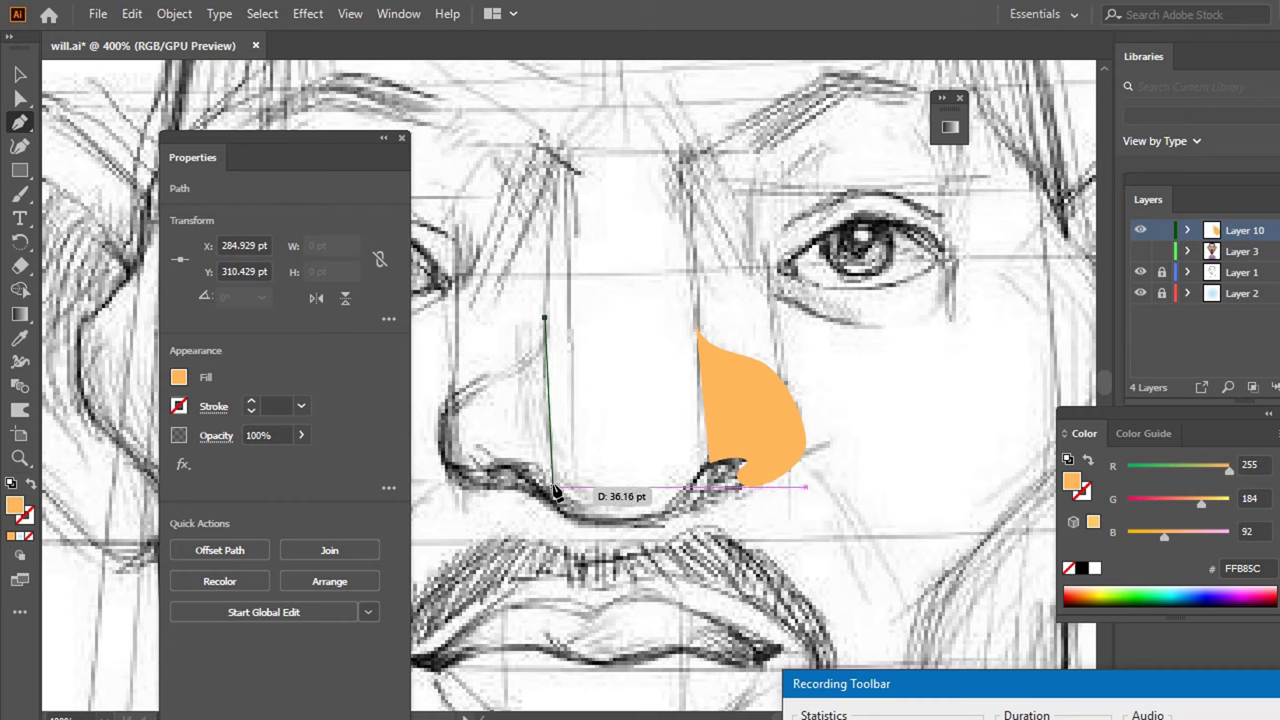
drag(553, 479, 563, 518)
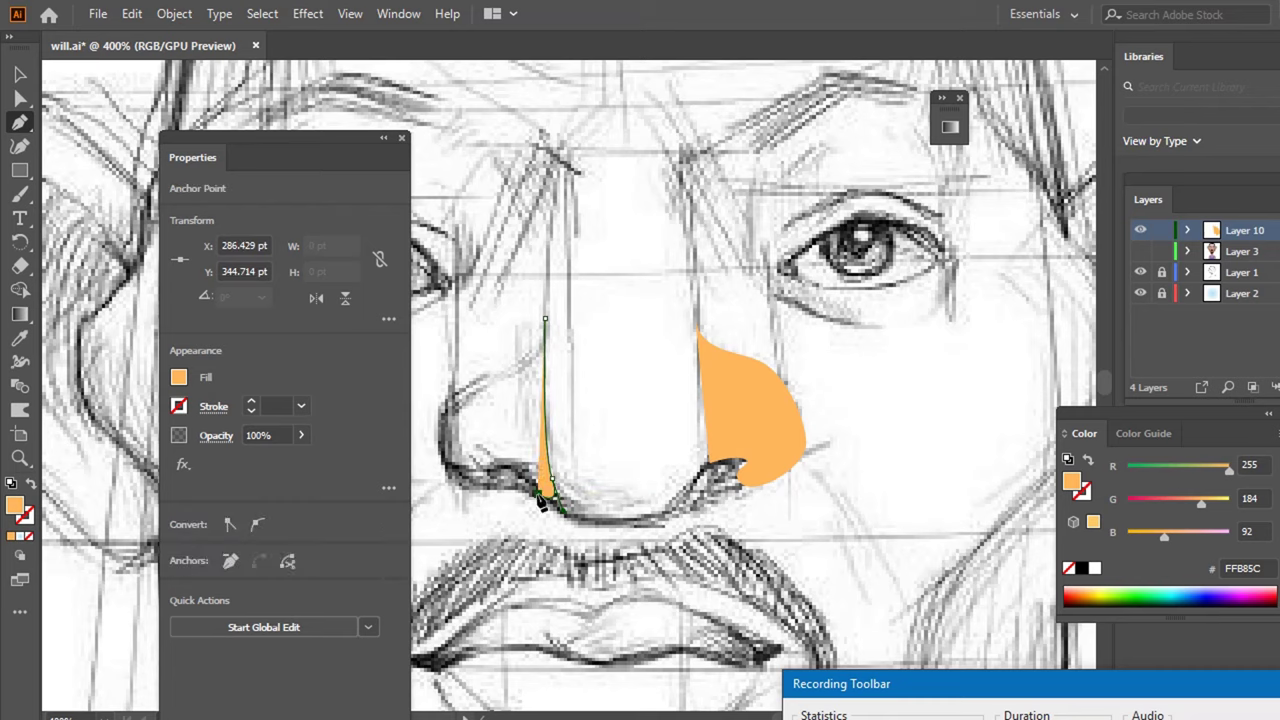
mouse_move(472, 455)
mouse_down()
mouse_move(443, 455)
mouse_move(425, 425)
mouse_move(431, 434)
mouse_up()
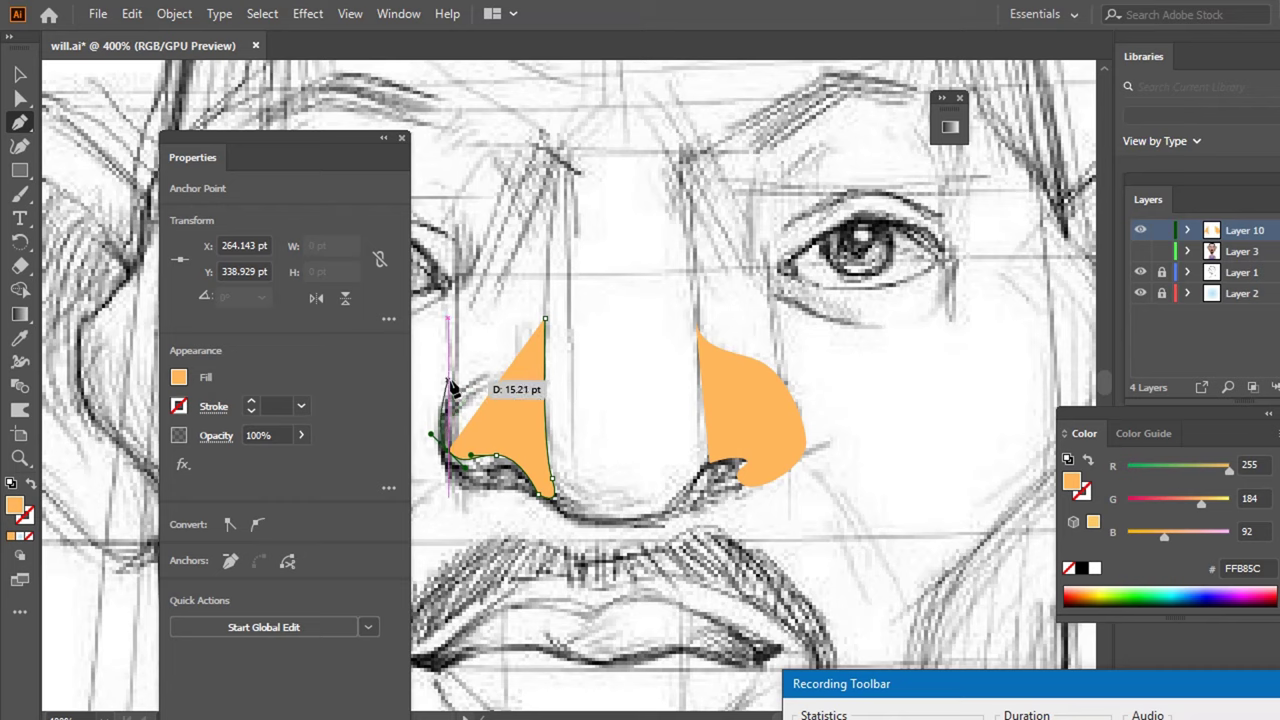
drag(452, 376, 472, 358)
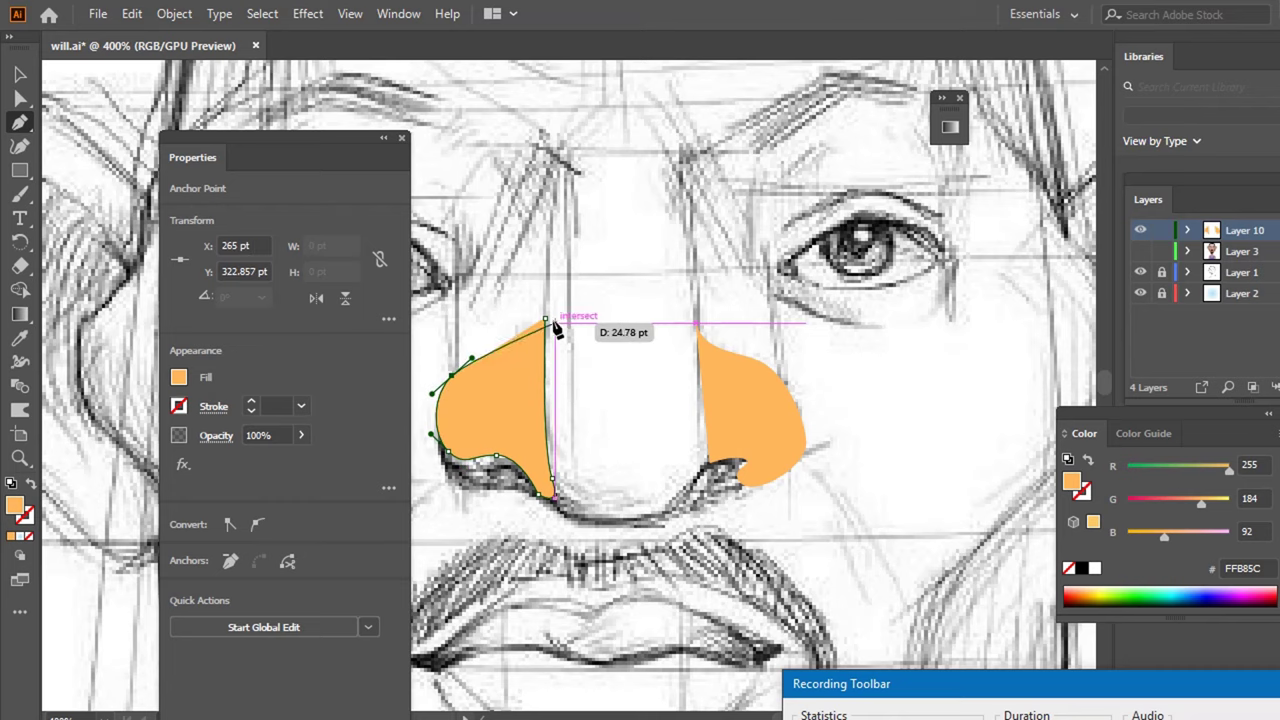
mouse_move(545, 320)
mouse_down()
mouse_move(563, 330)
mouse_move(549, 326)
mouse_up()
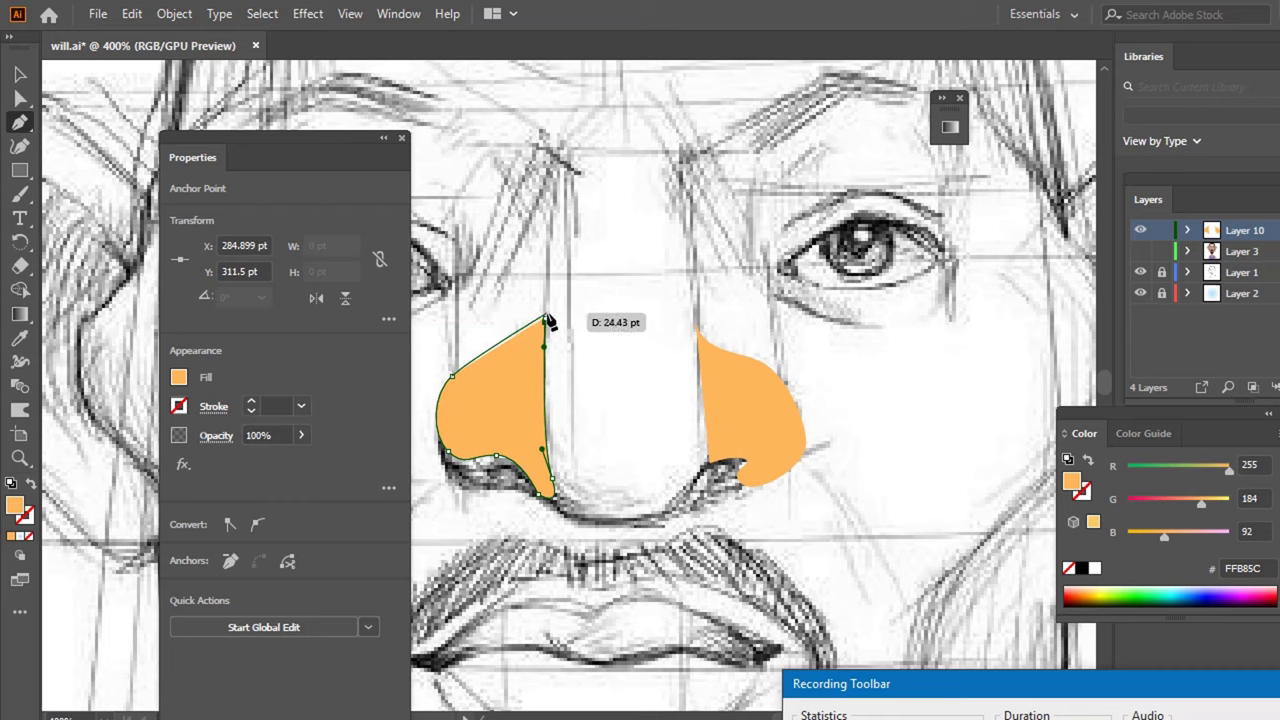
drag(549, 326, 577, 263)
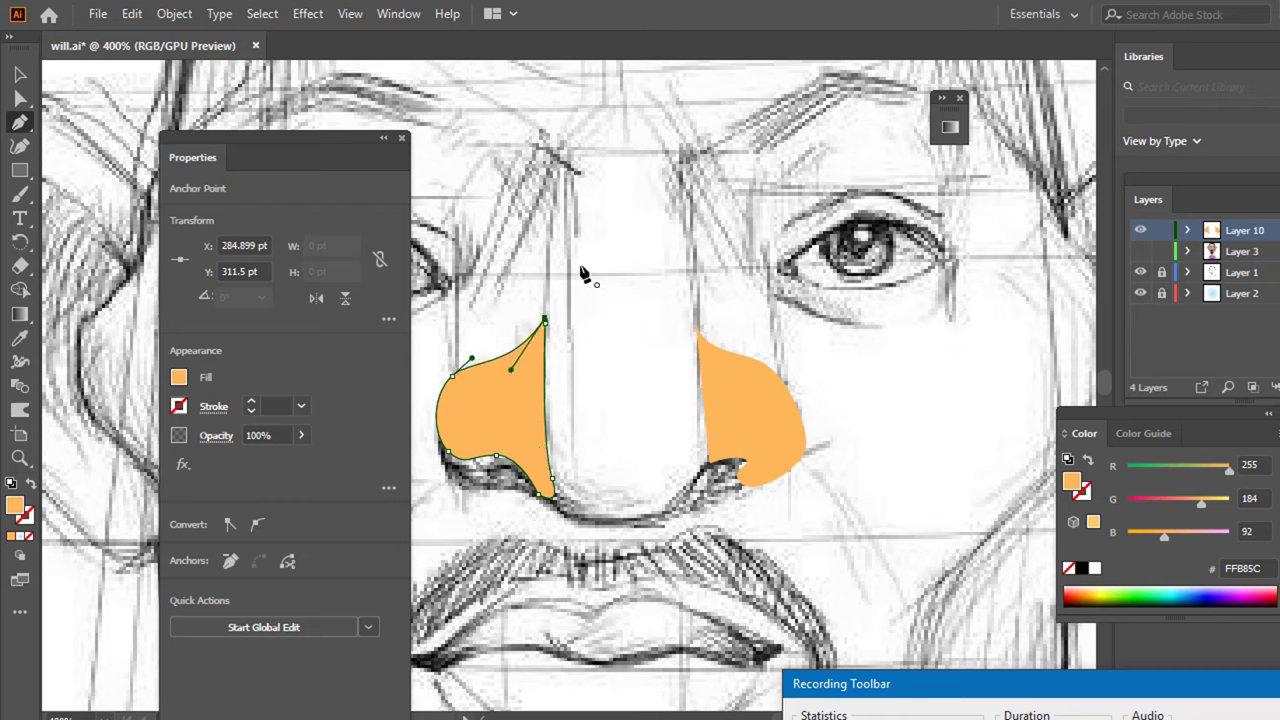
- Lock and show Layer 3's colour artwork, then select the right nose shape
scroll(571, 343, down, 2)
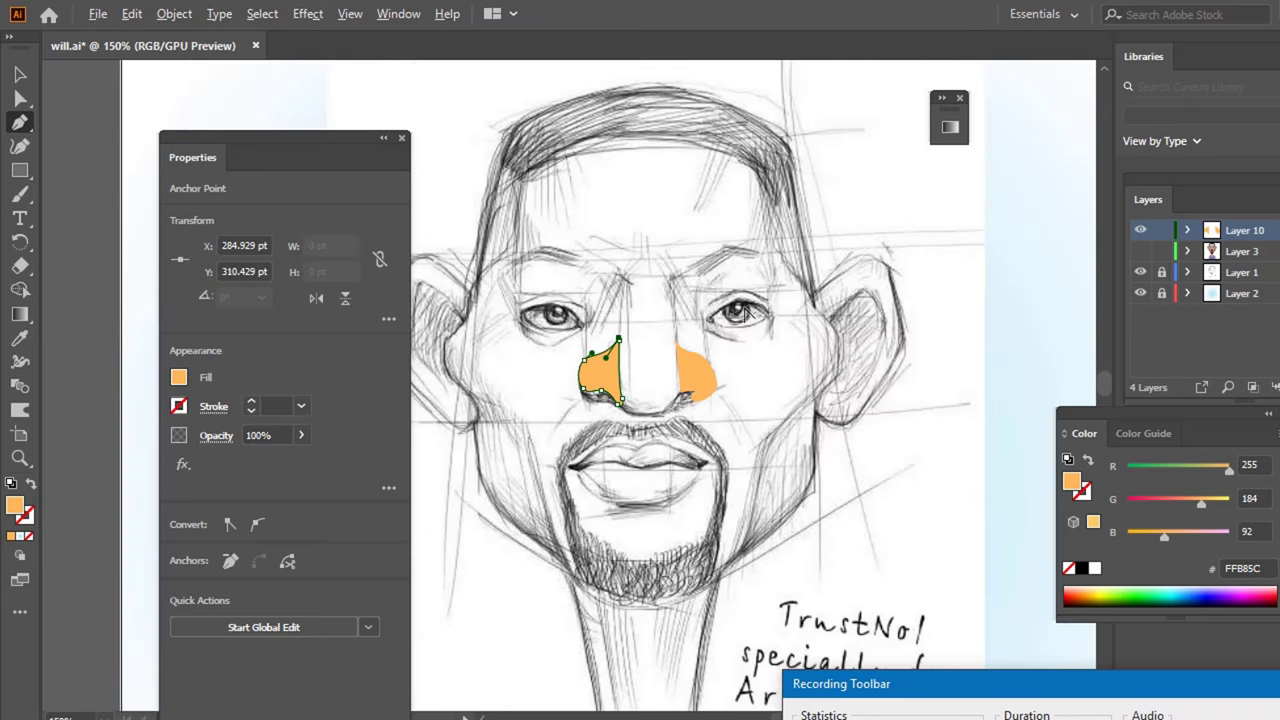
scroll(571, 343, down, 2)
click(20, 74)
click(1158, 251)
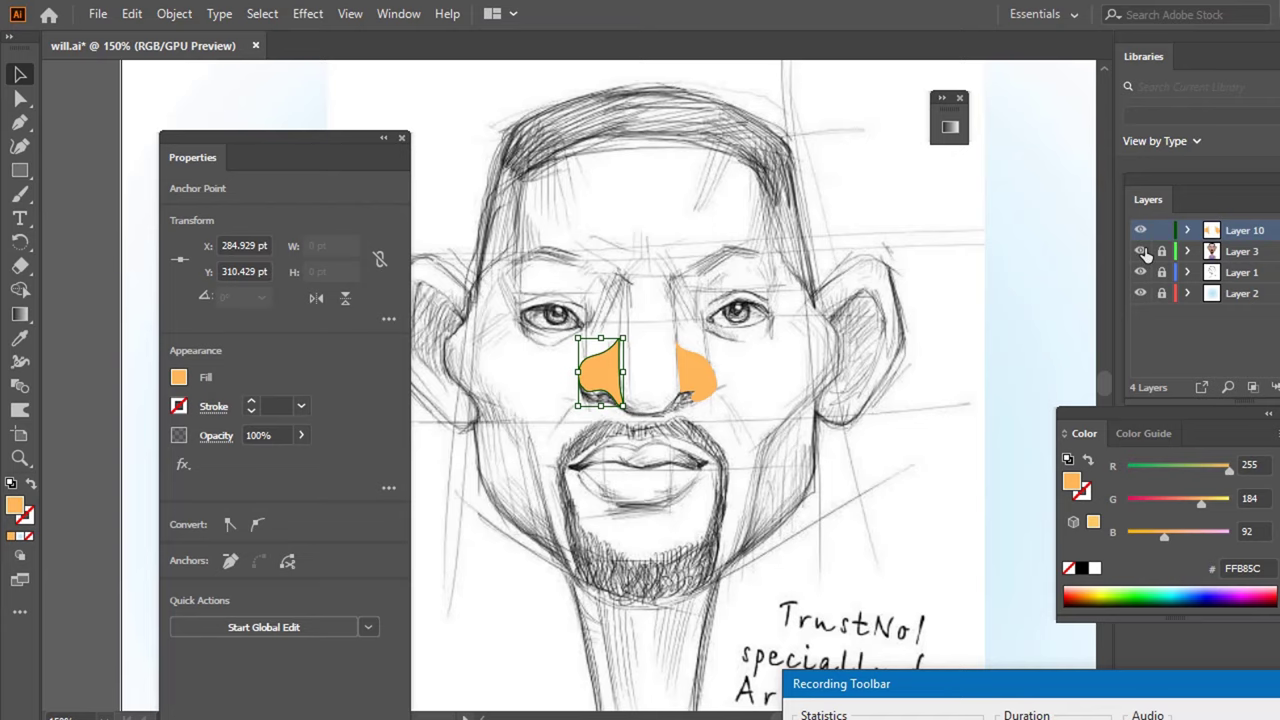
click(1141, 251)
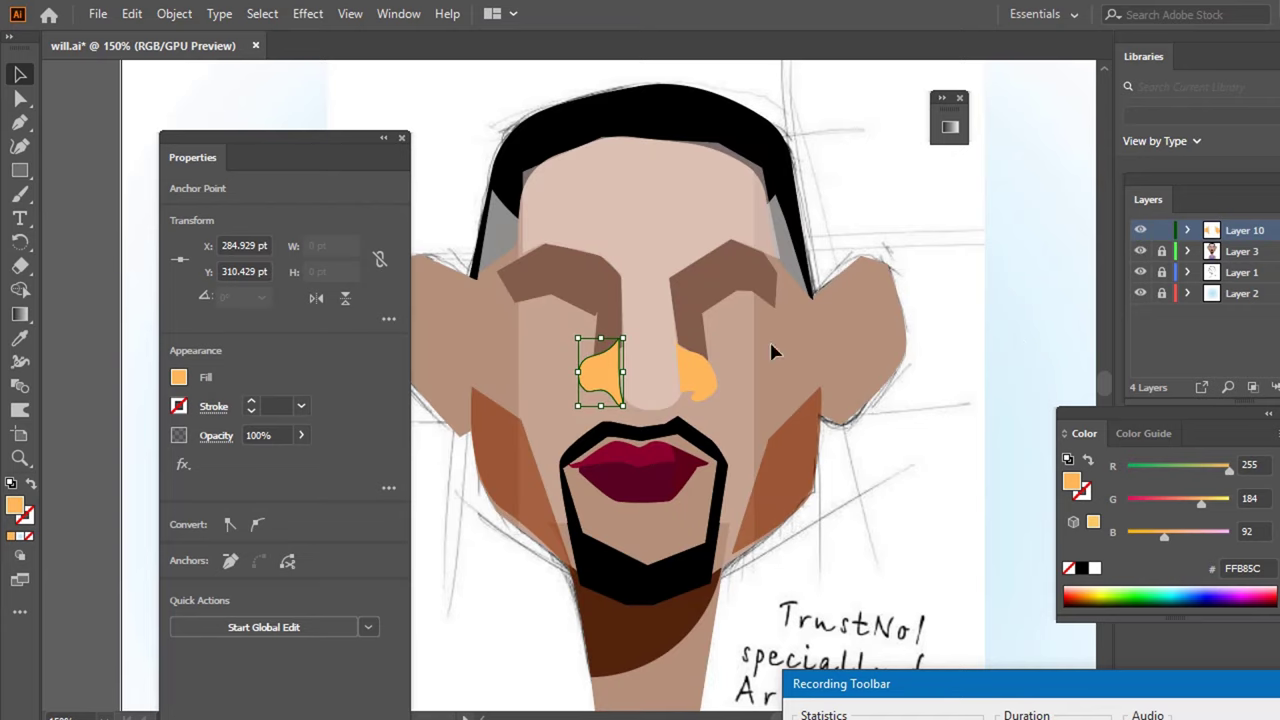
click(697, 365)
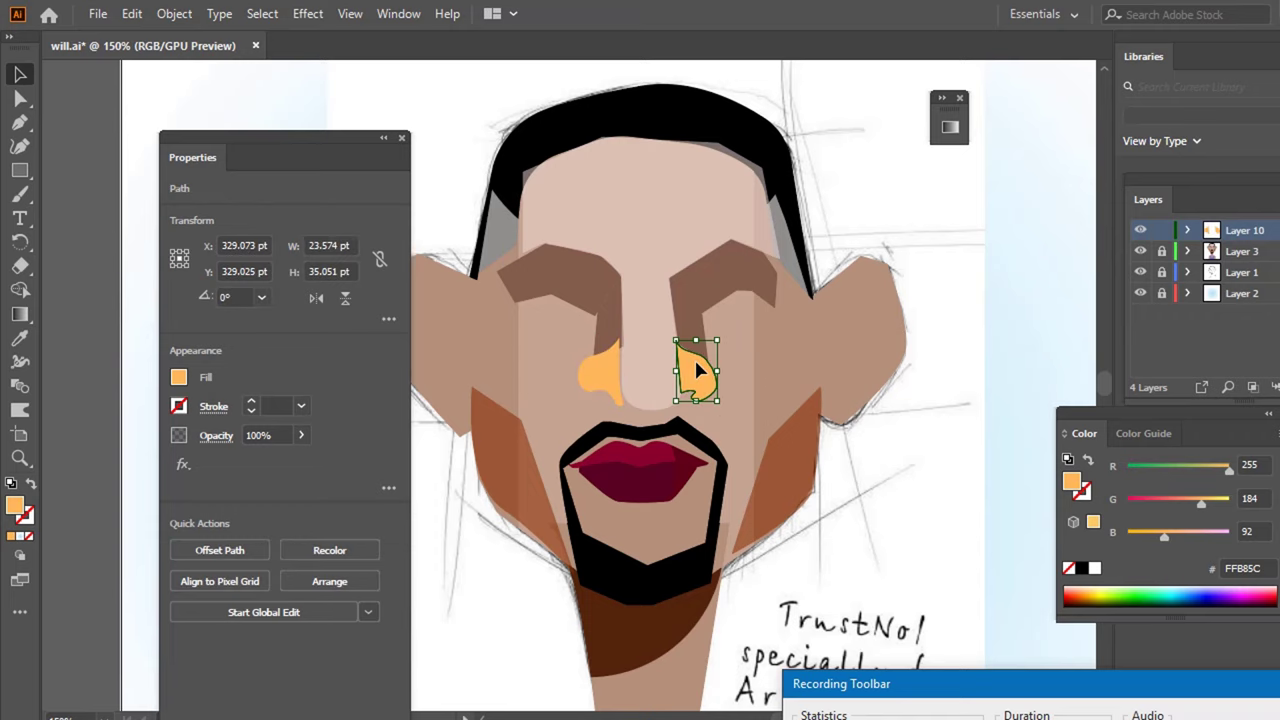
- Eyedropper the brown 845E4D shading colour onto the right and left nose shapes
key(i)
click(700, 325)
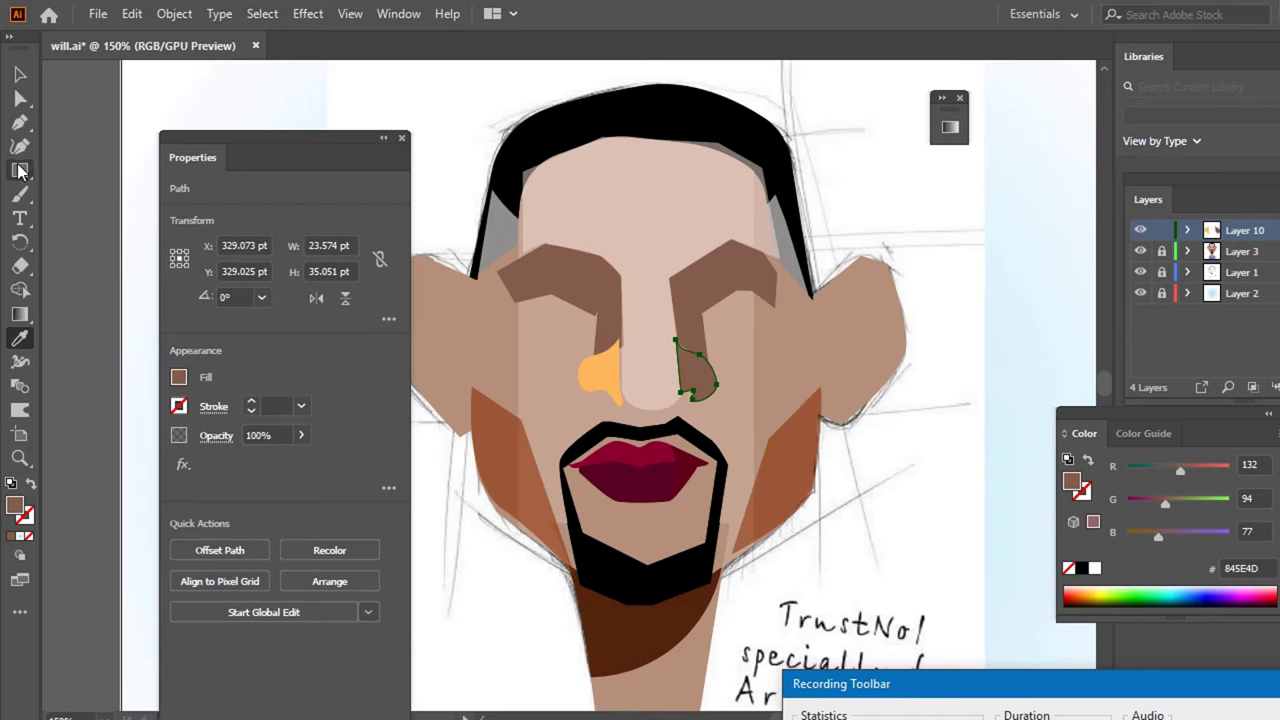
click(33, 80)
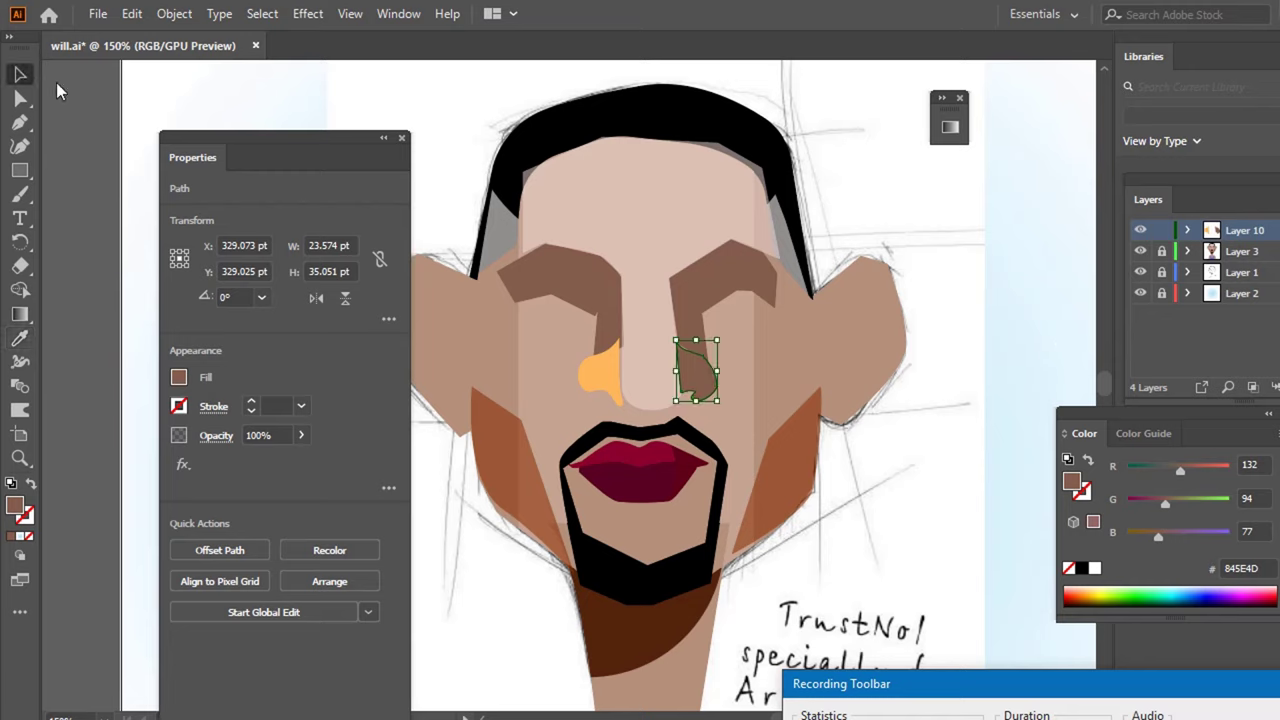
click(826, 133)
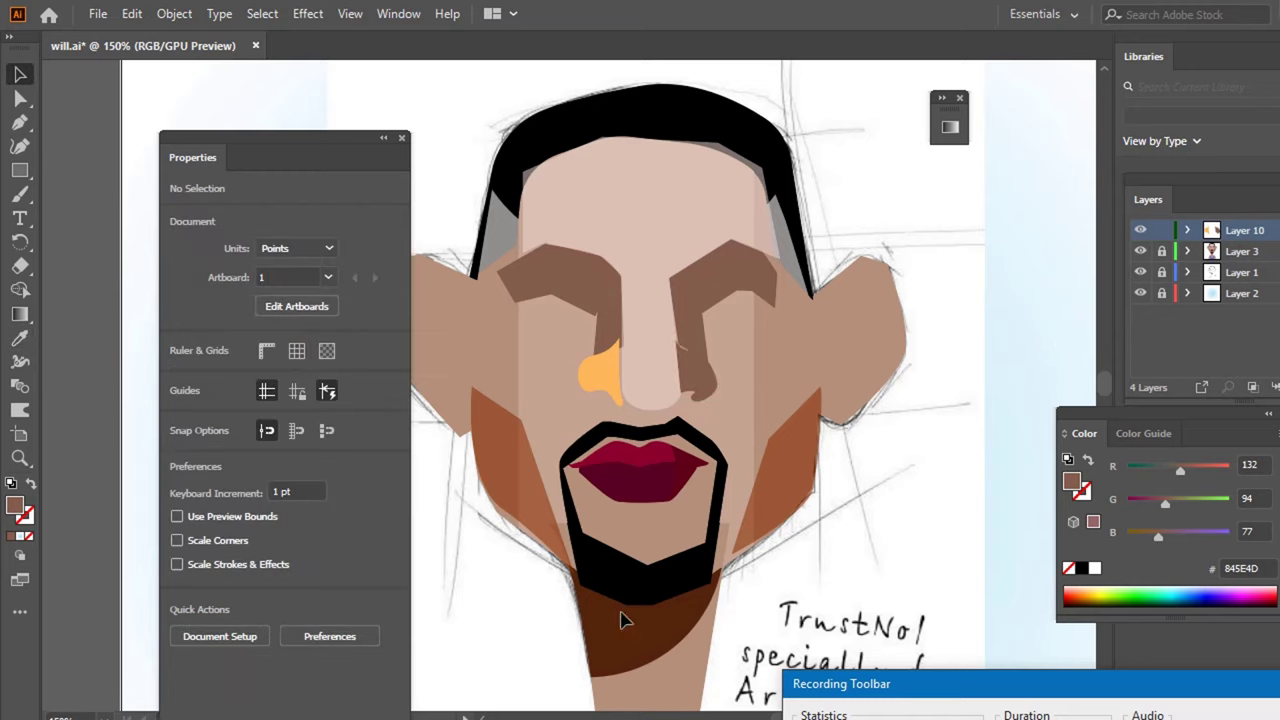
click(612, 383)
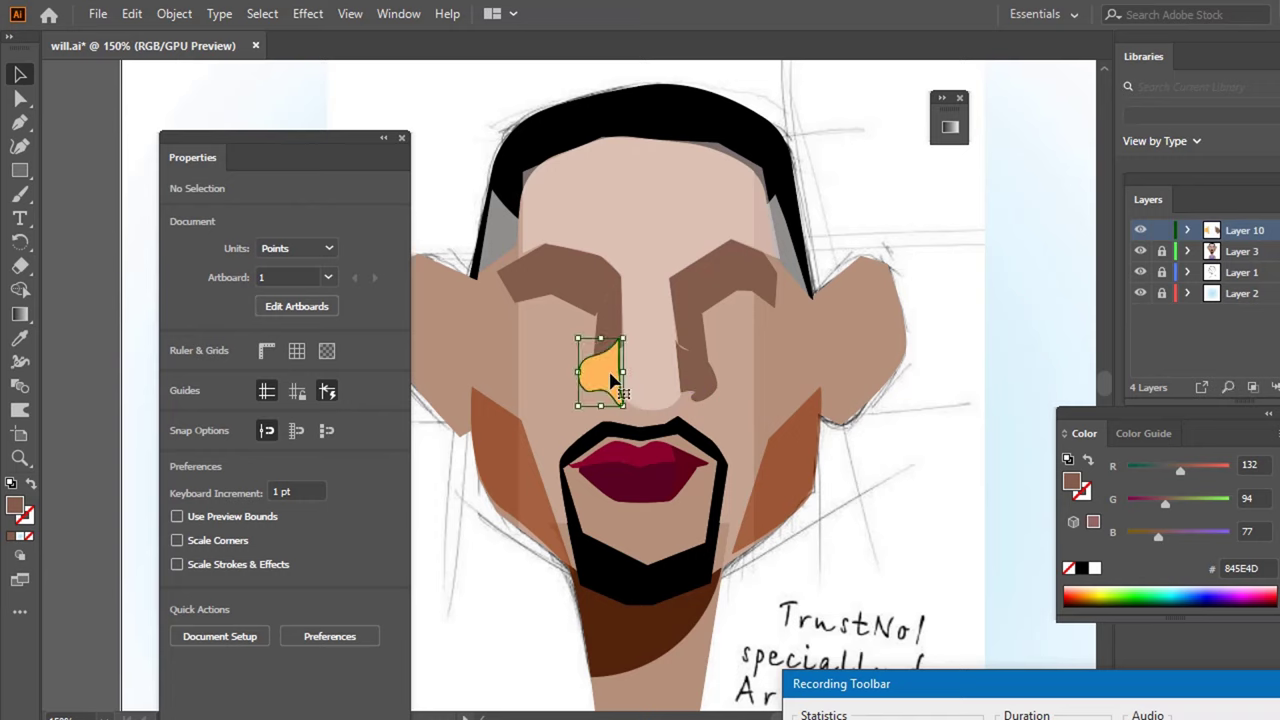
key(i)
click(621, 310)
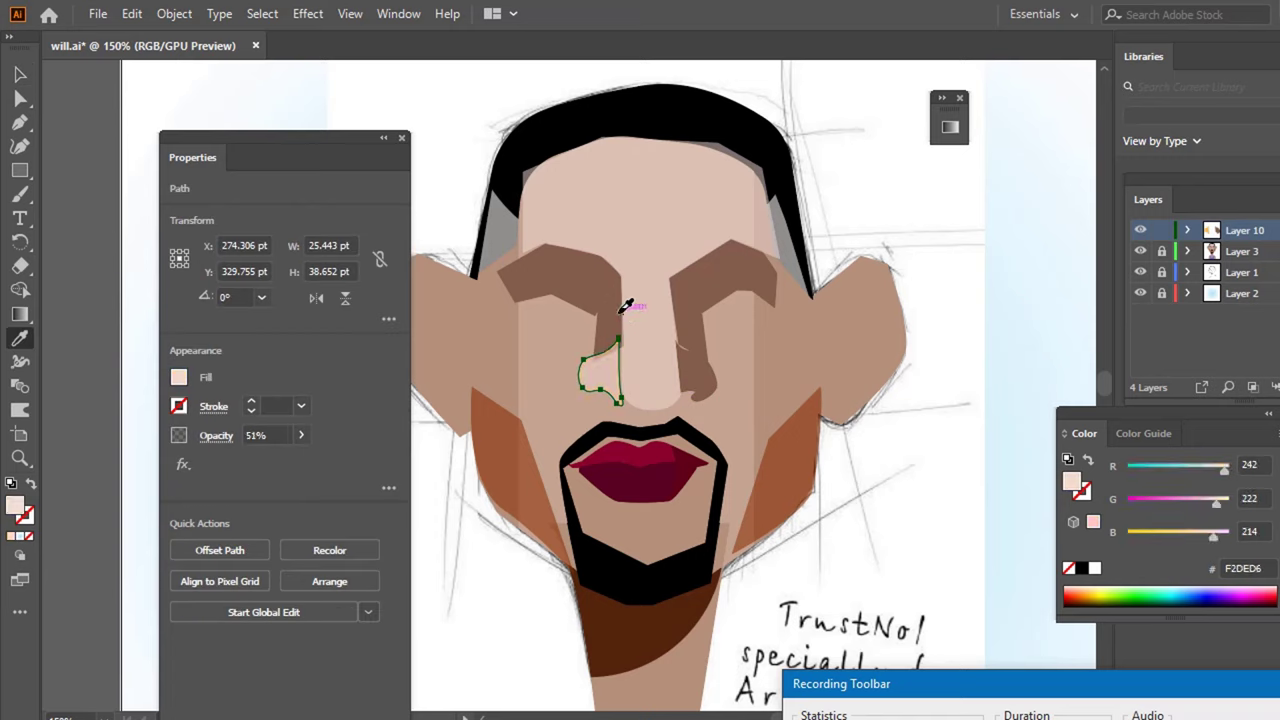
click(617, 304)
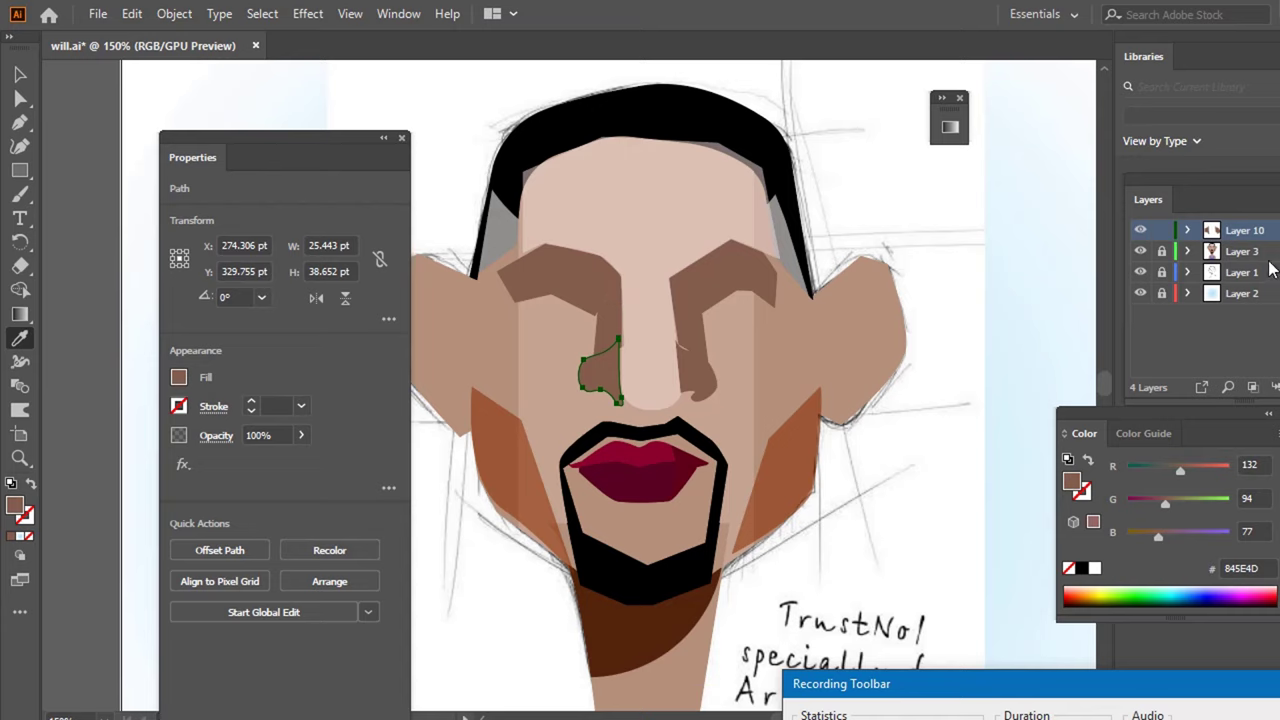
- Toggle Layer 3's colour artwork to compare, then make Layer 10 active again
click(1156, 255)
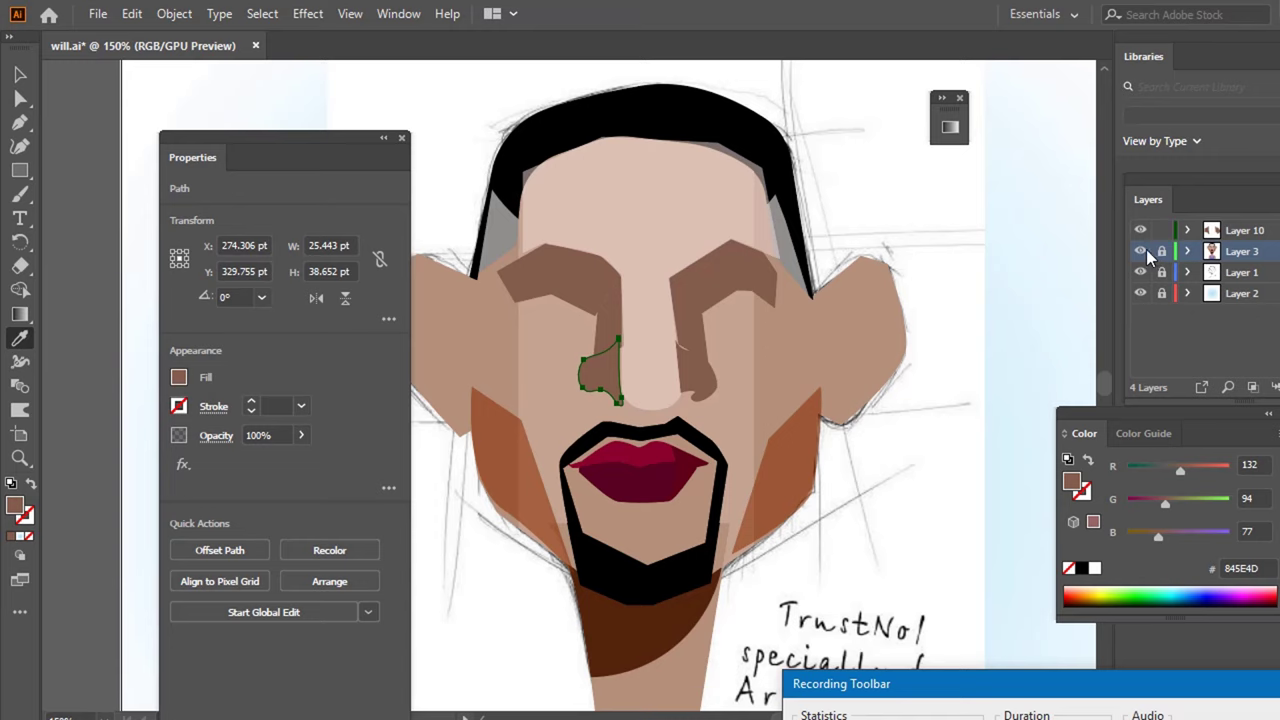
click(1142, 251)
click(1142, 252)
click(1141, 252)
click(1141, 252)
click(1141, 252)
key(a)
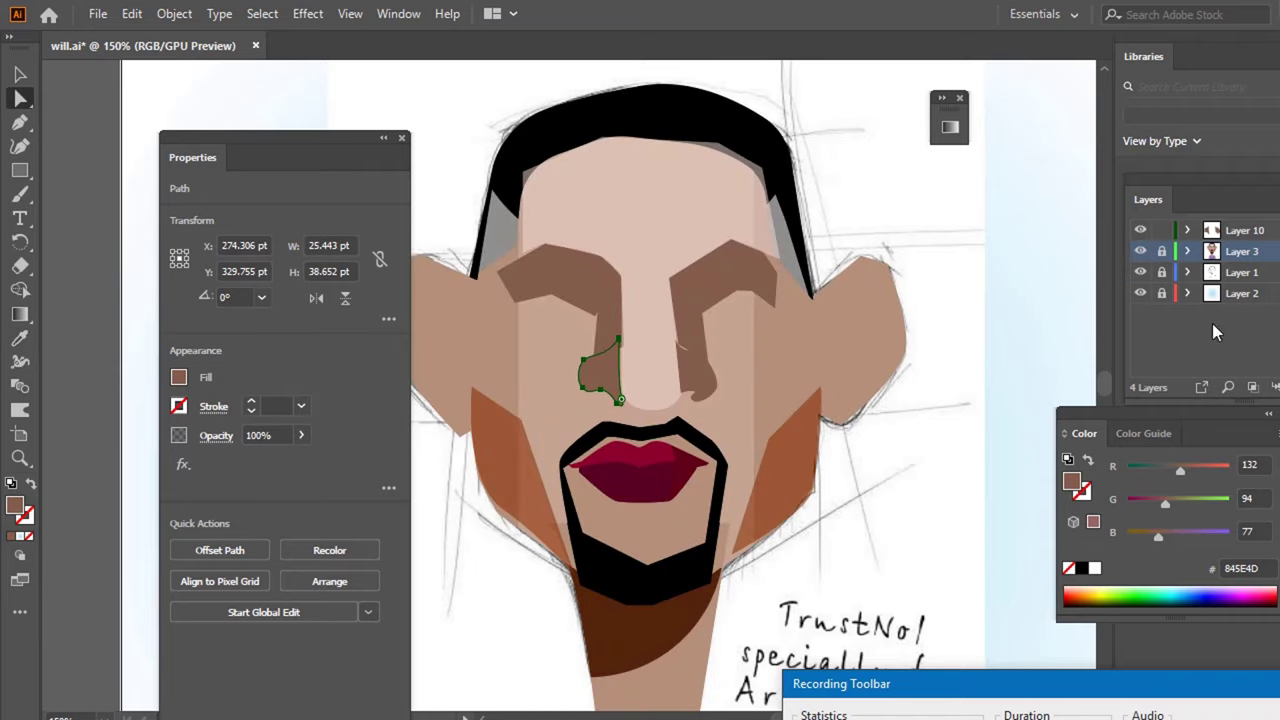
click(1246, 233)
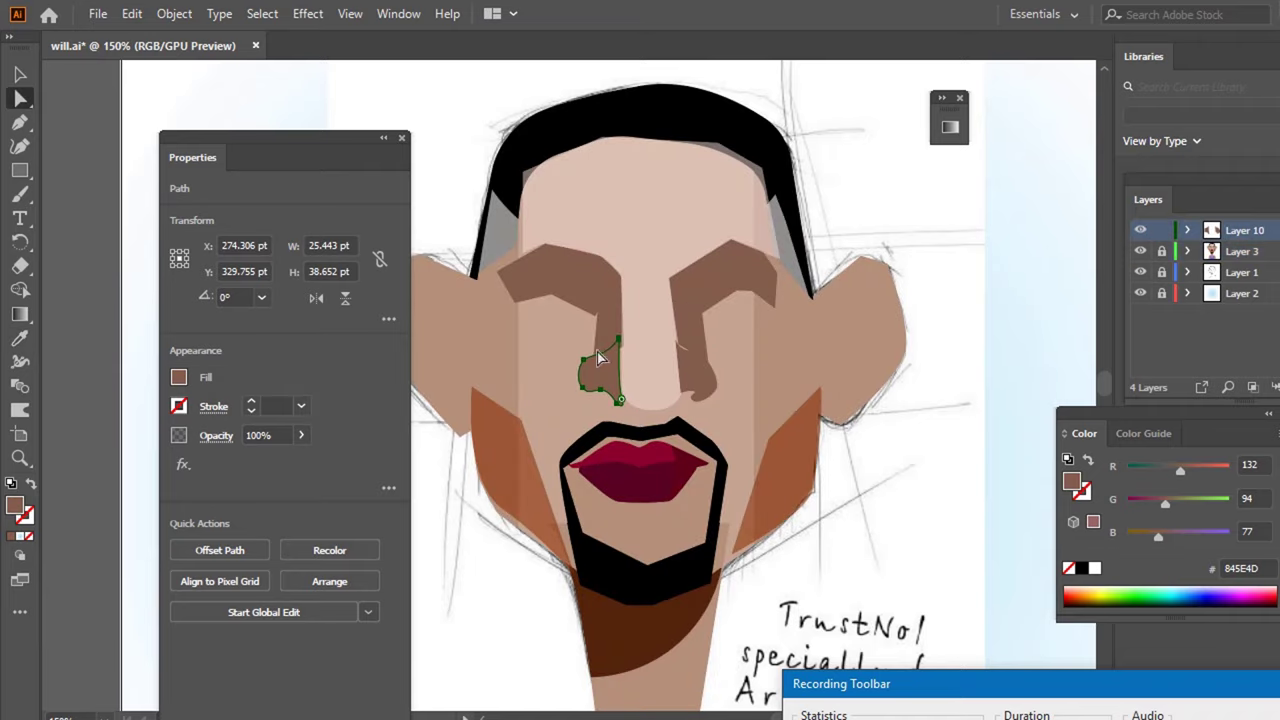
scroll(628, 368, up, 2)
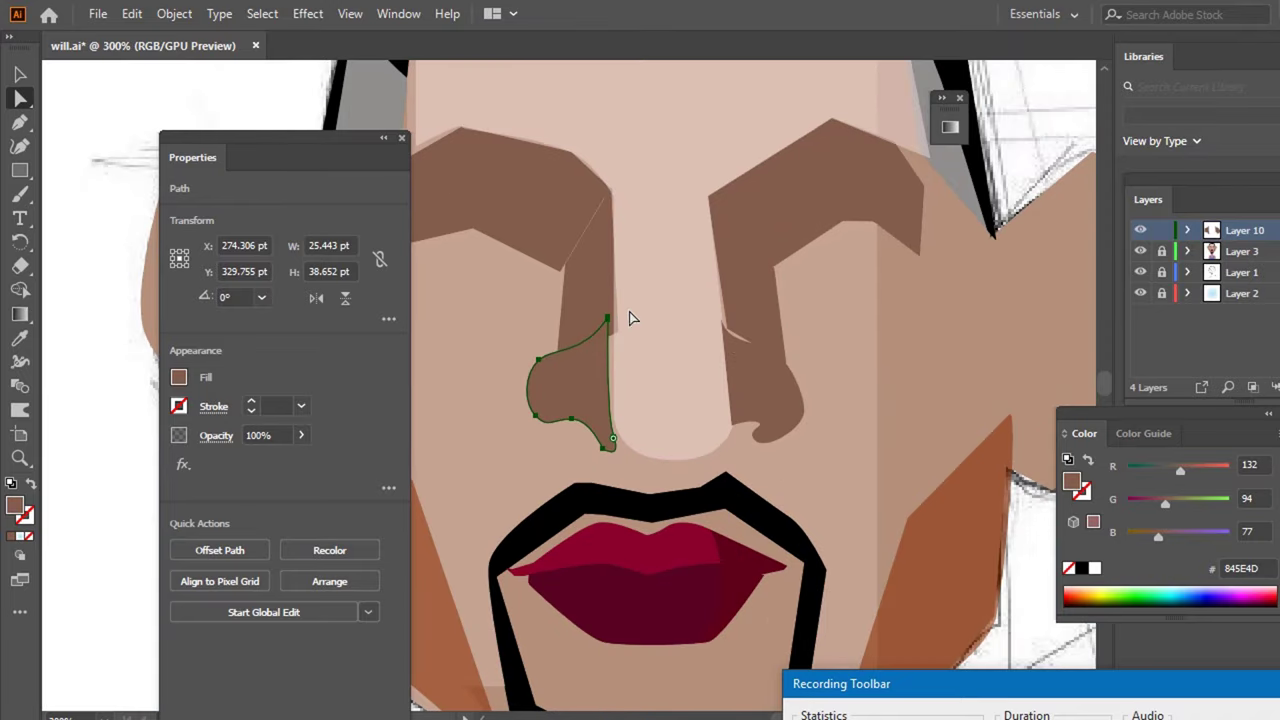
click(608, 322)
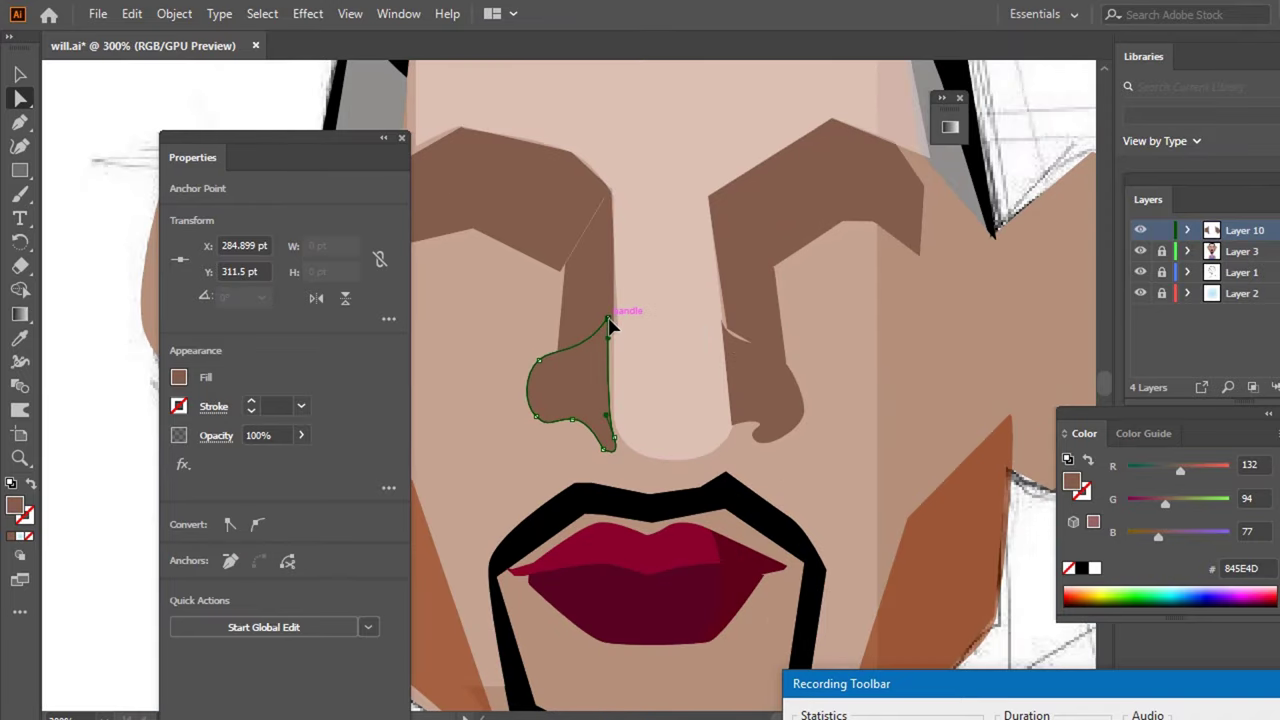
key(Right)
click(747, 355)
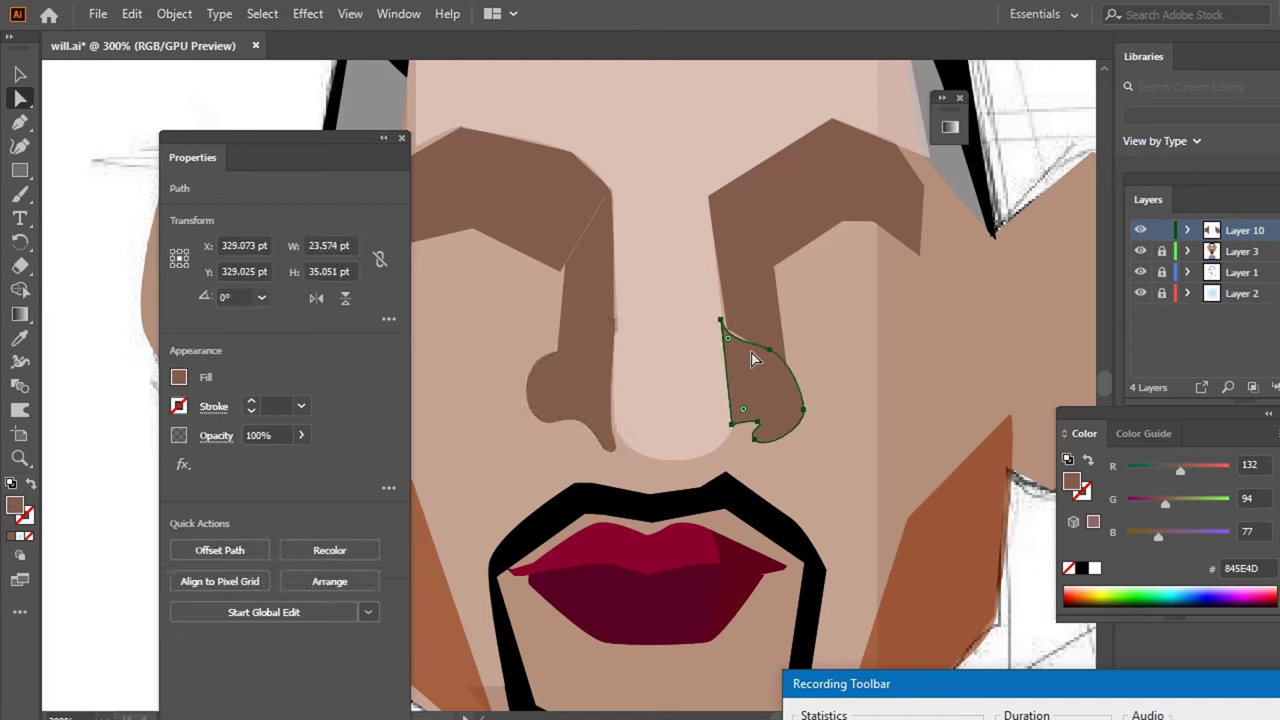
click(729, 339)
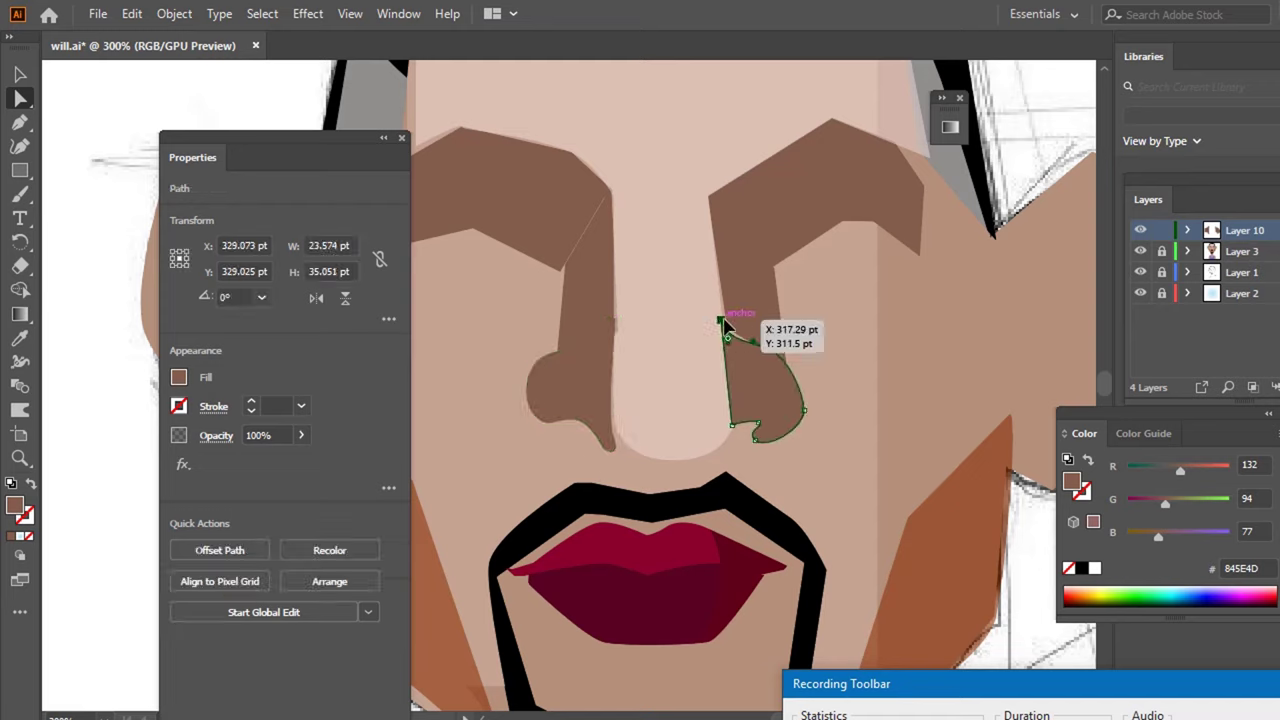
click(719, 323)
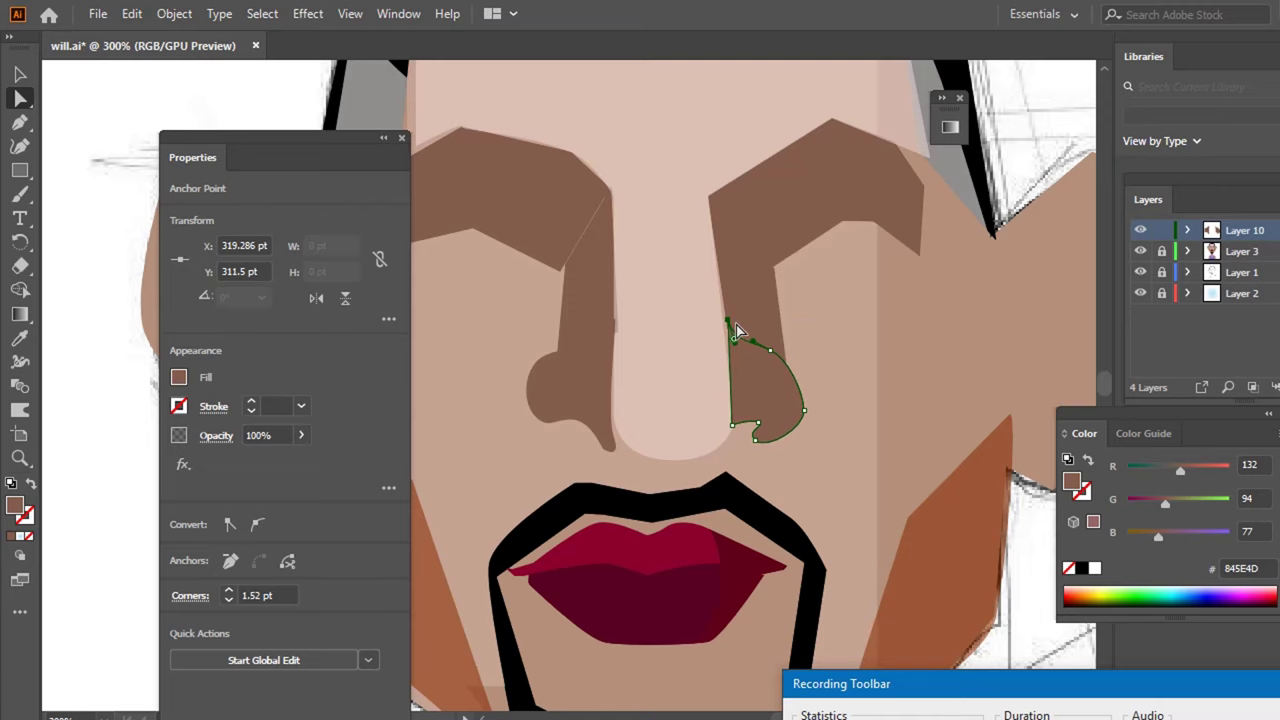
click(826, 311)
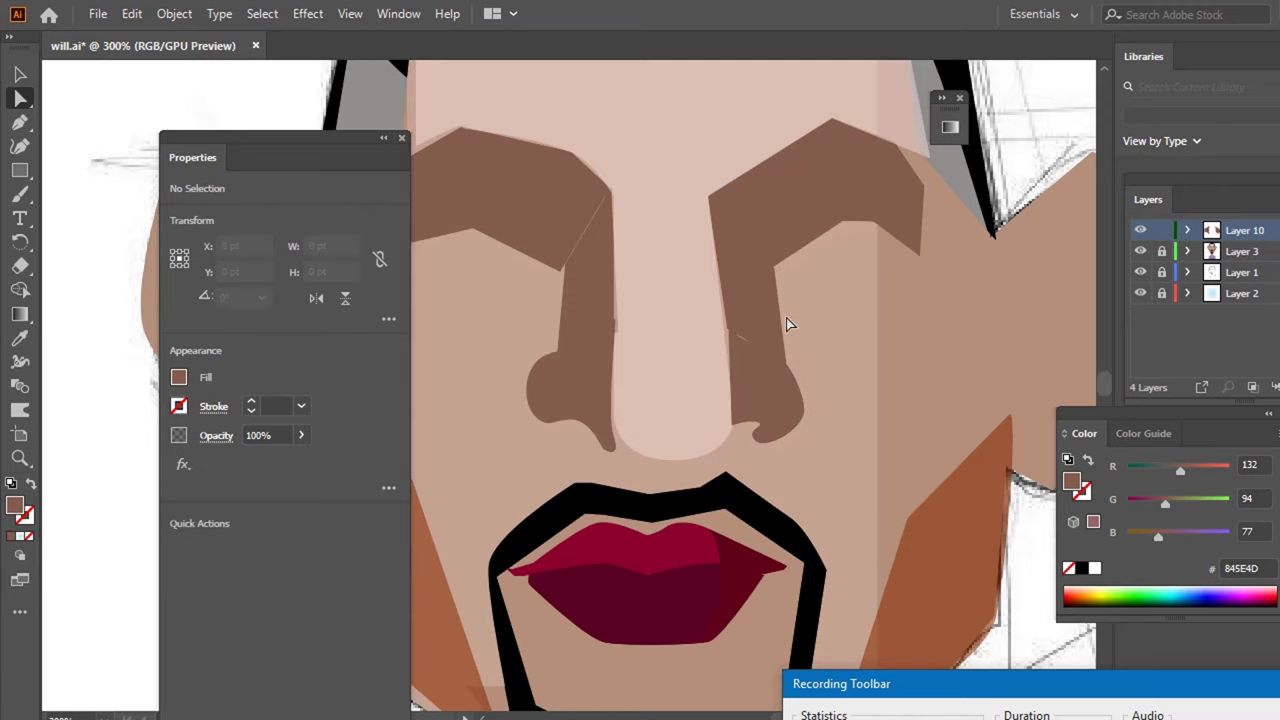
alt+scroll(810, 355, down, 1)
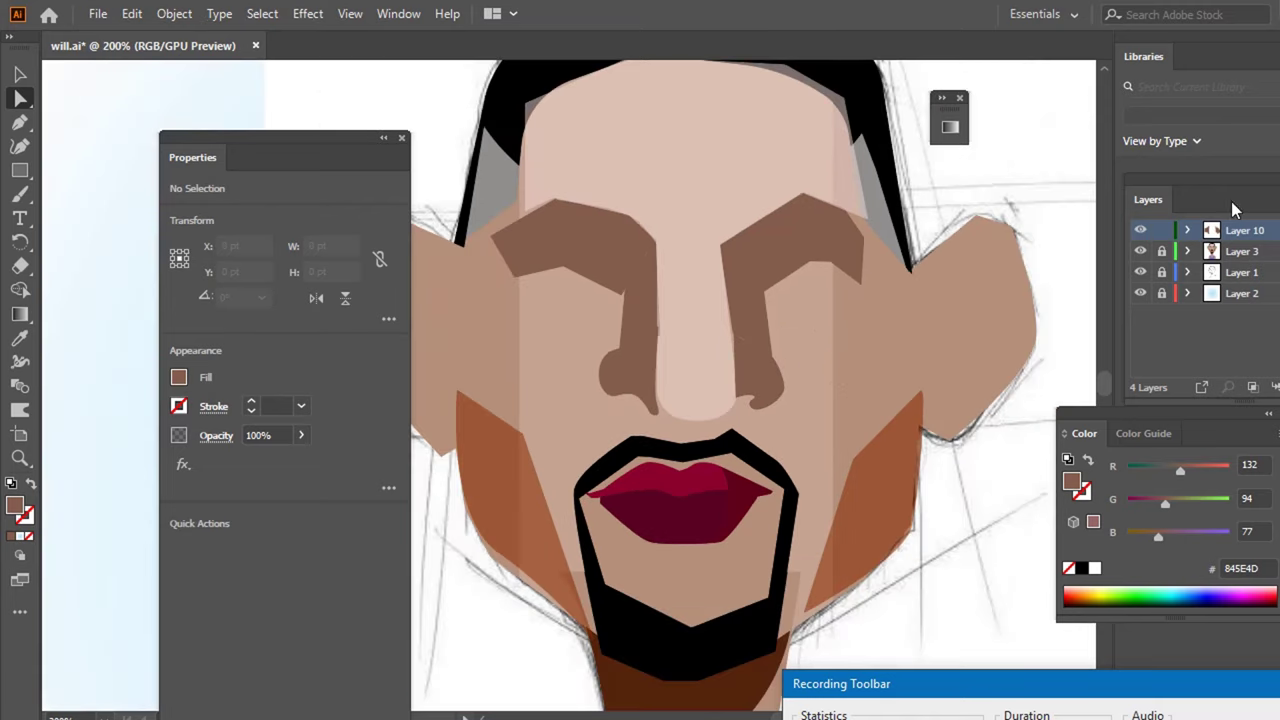
click(1140, 252)
click(1140, 252)
click(1140, 258)
key(p)
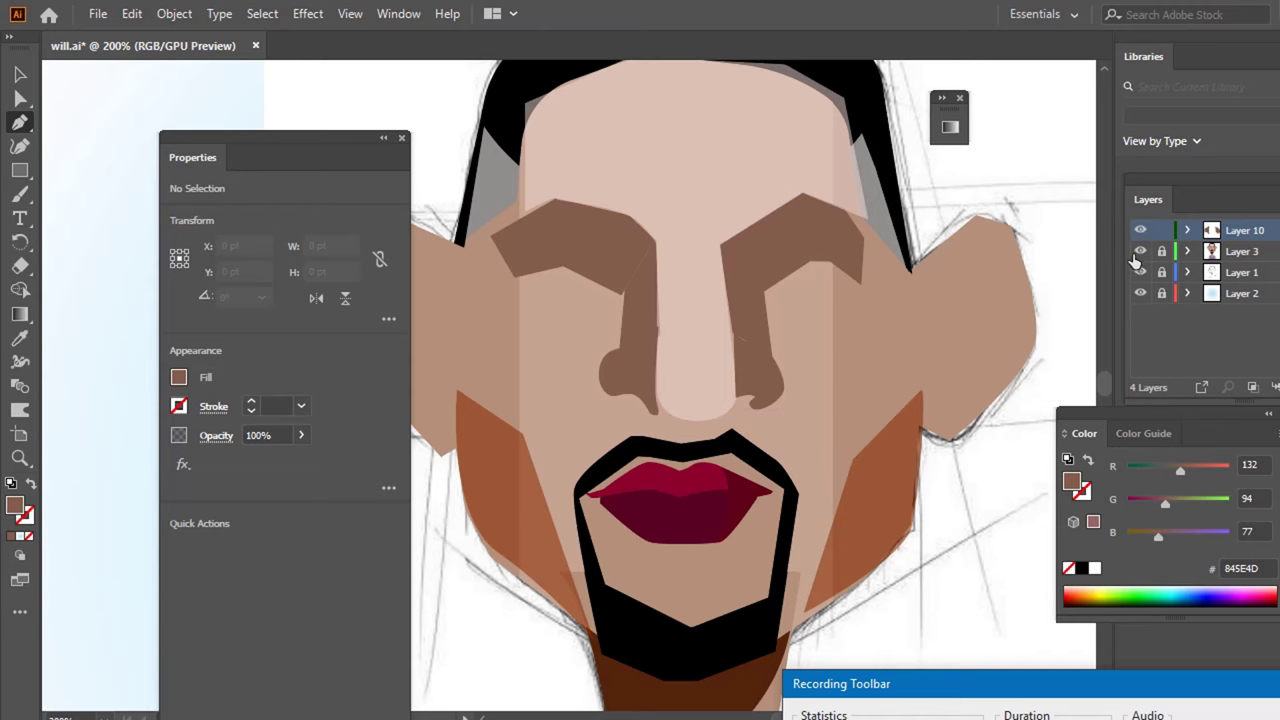
- Hide the coloured face and draw a black right nostril shape over the sketch
click(1140, 251)
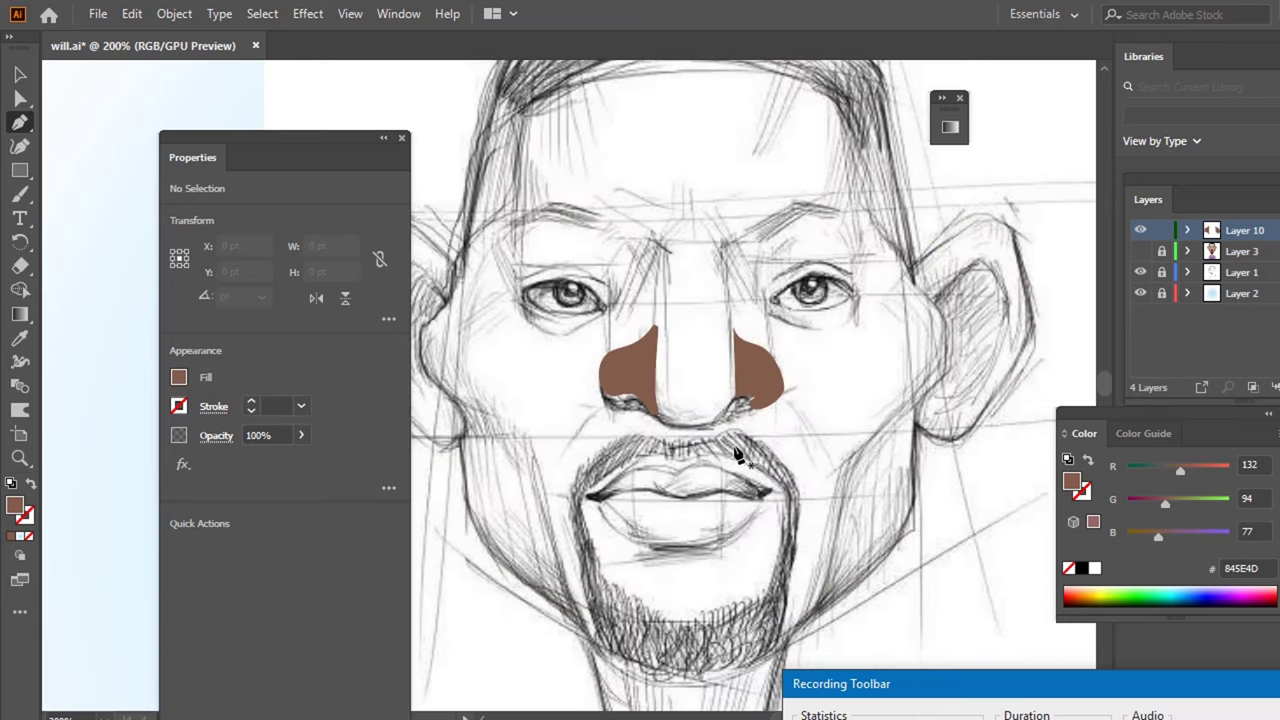
scroll(733, 428, up, 2)
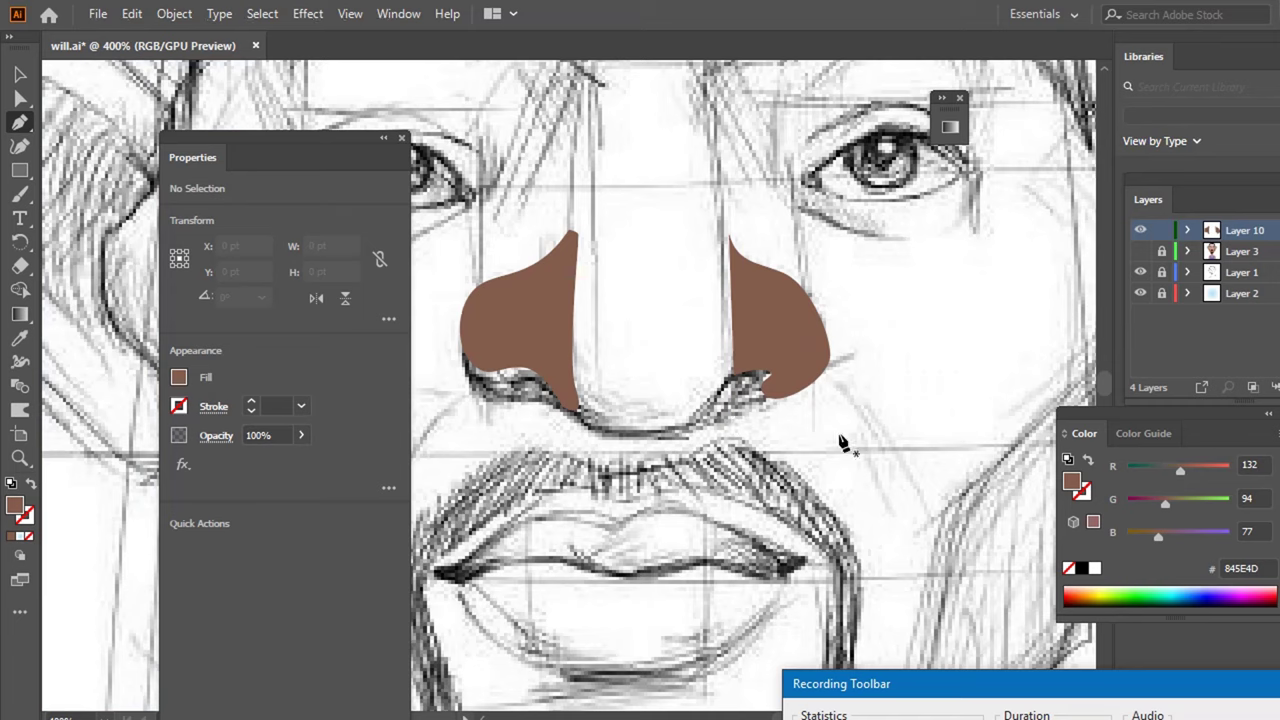
click(688, 427)
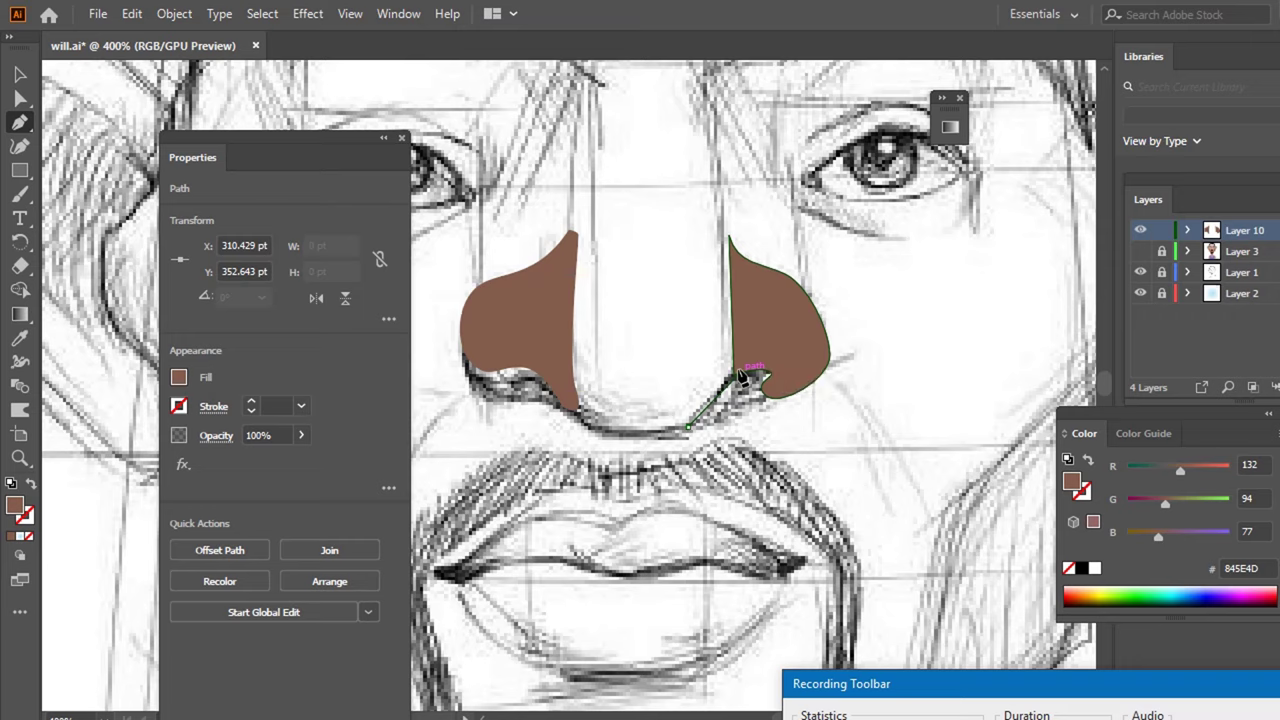
drag(741, 375, 773, 400)
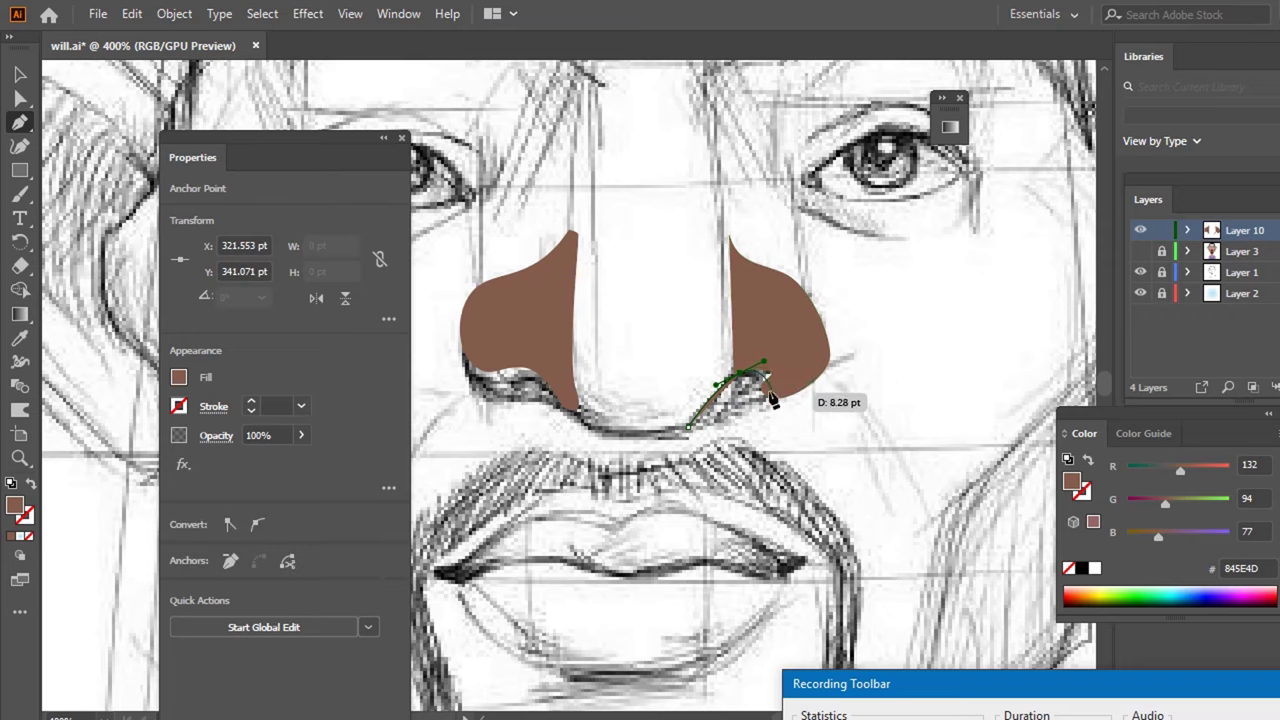
mouse_move(776, 399)
mouse_down()
mouse_move(700, 438)
mouse_move(690, 425)
mouse_up()
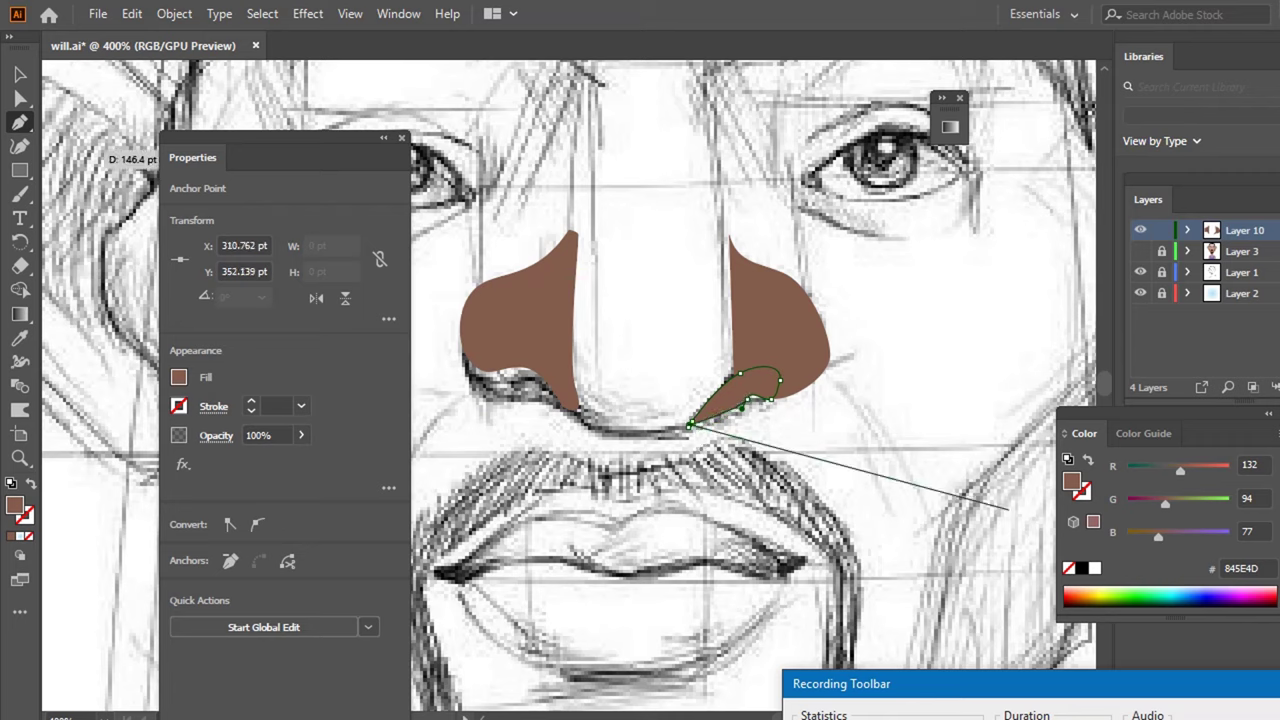
click(1080, 570)
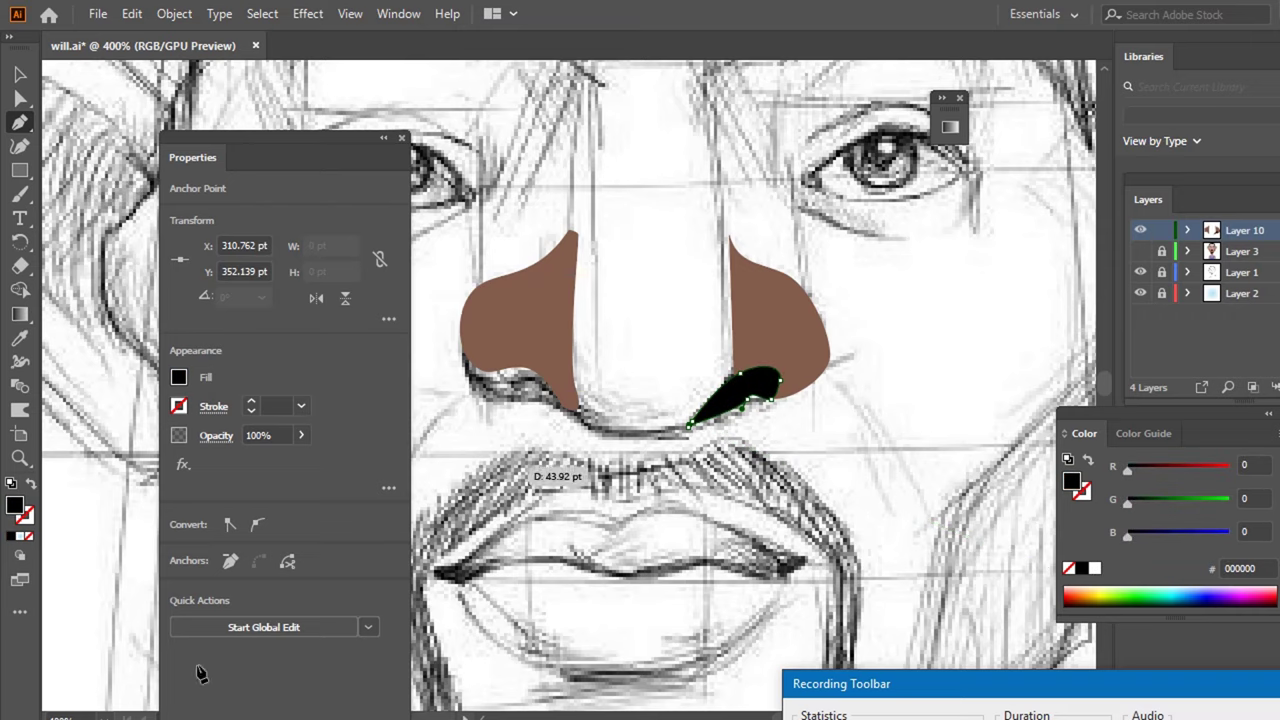
key(a)
click(820, 458)
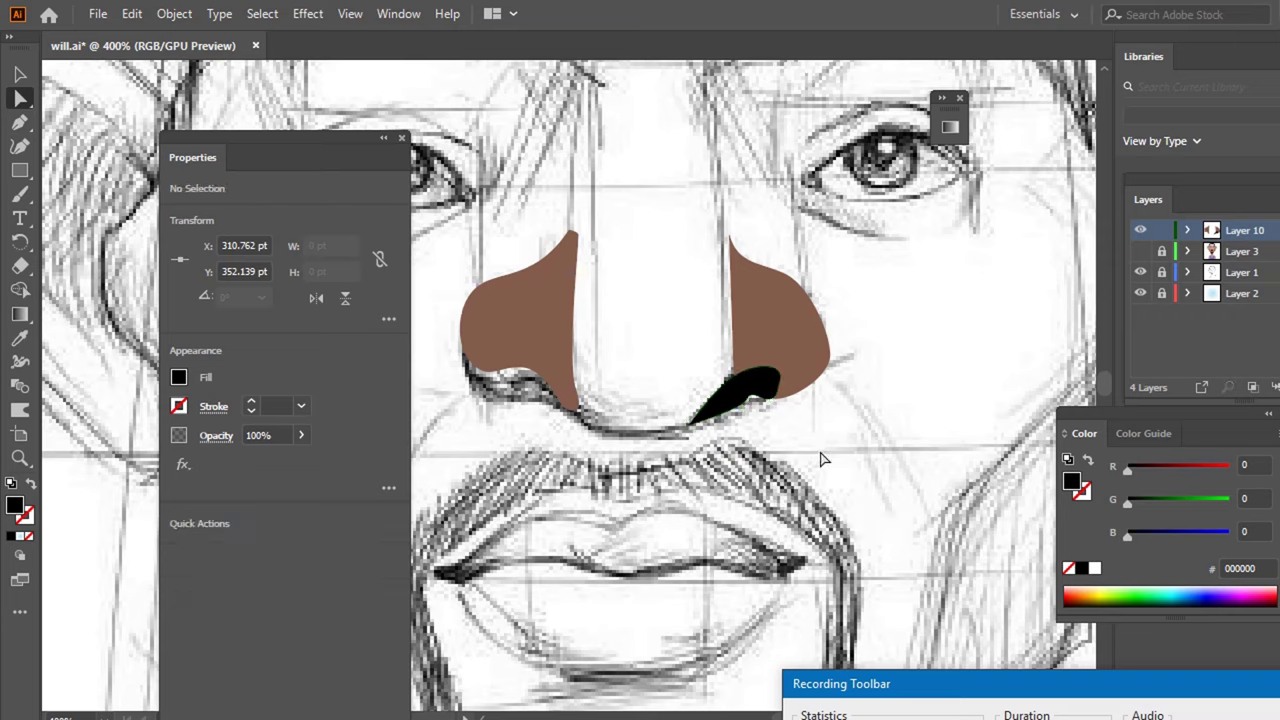
- Draw and close a black left nostril shape under the left nose shading
key(p)
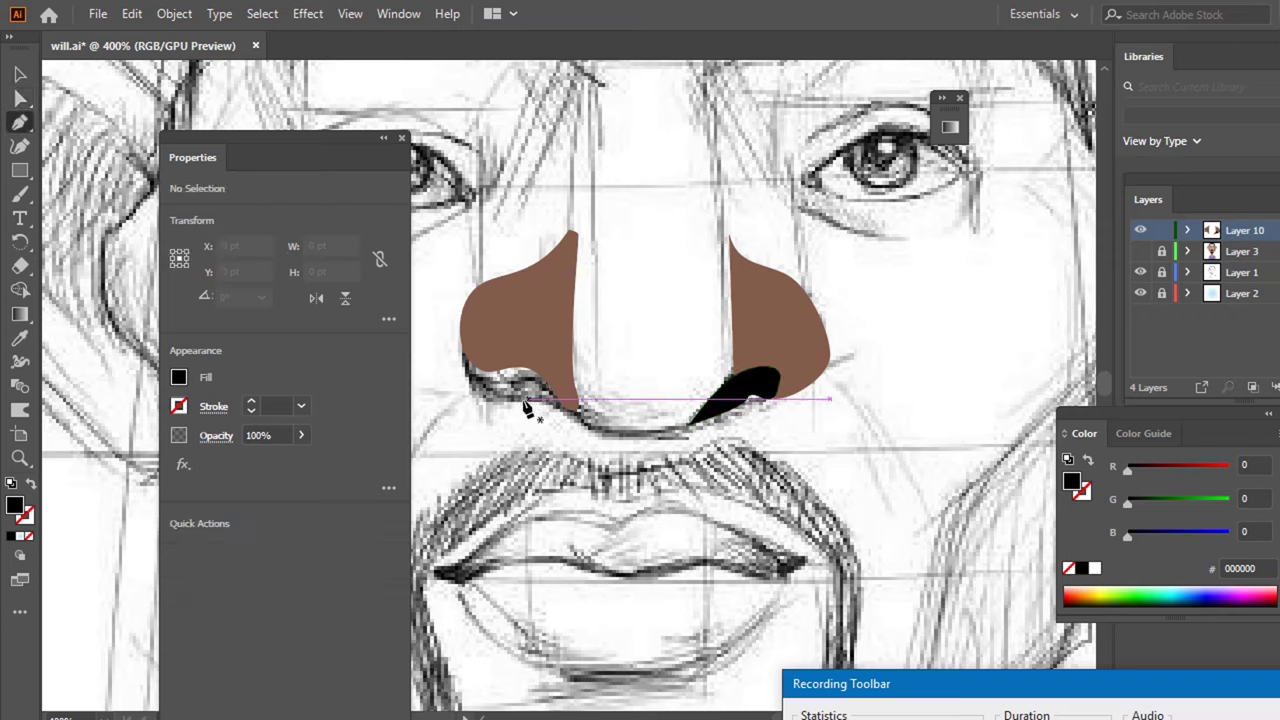
click(466, 361)
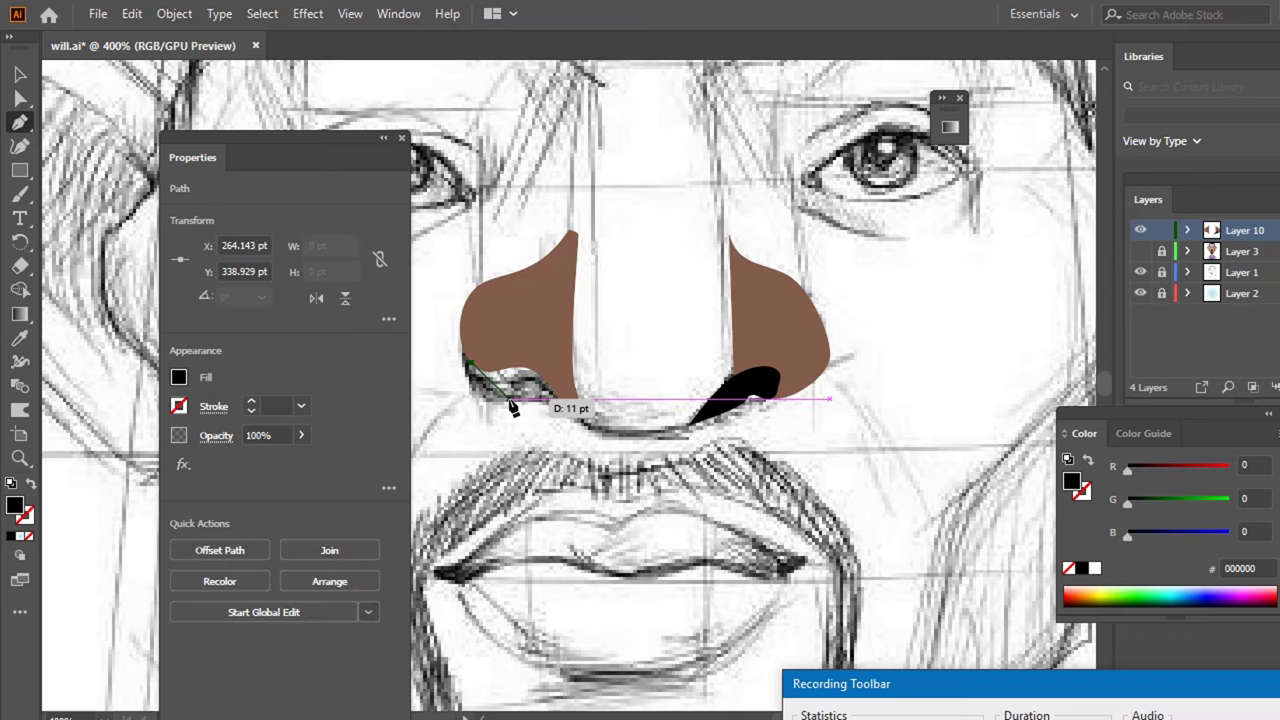
drag(512, 399, 578, 418)
mouse_move(466, 361)
mouse_down()
mouse_move(497, 358)
mouse_move(480, 372)
mouse_move(486, 358)
mouse_up()
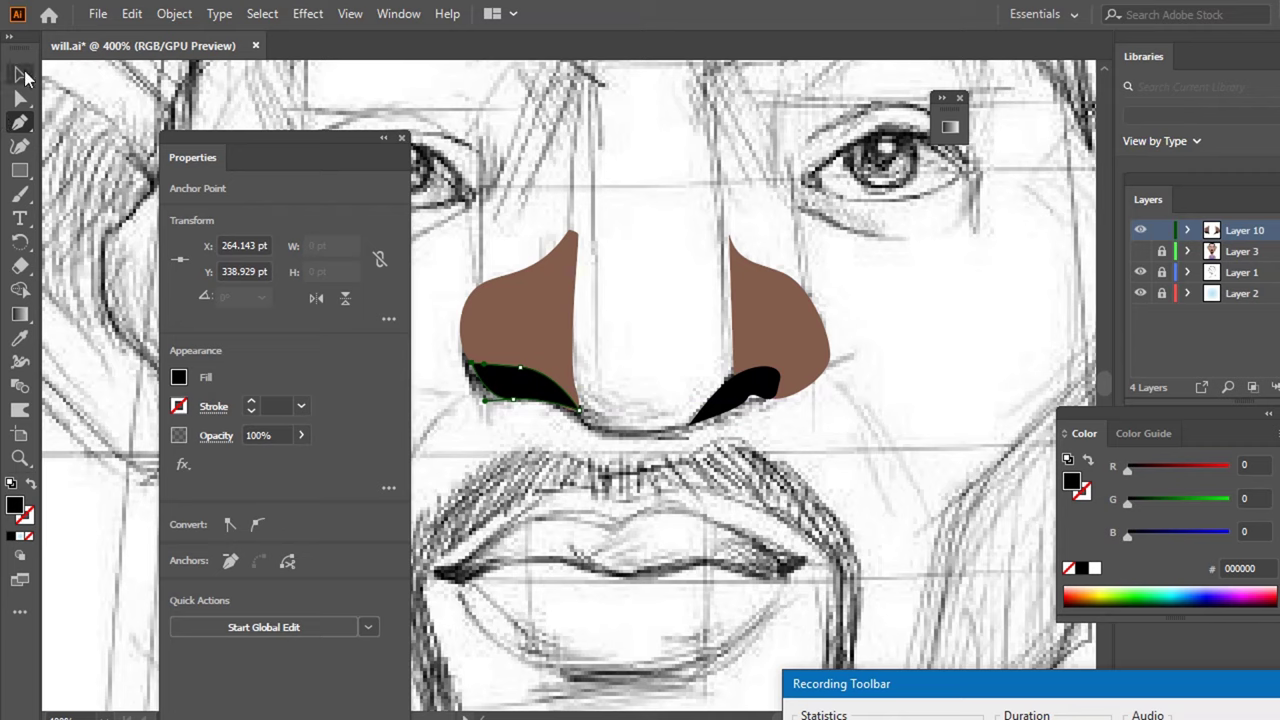
click(22, 74)
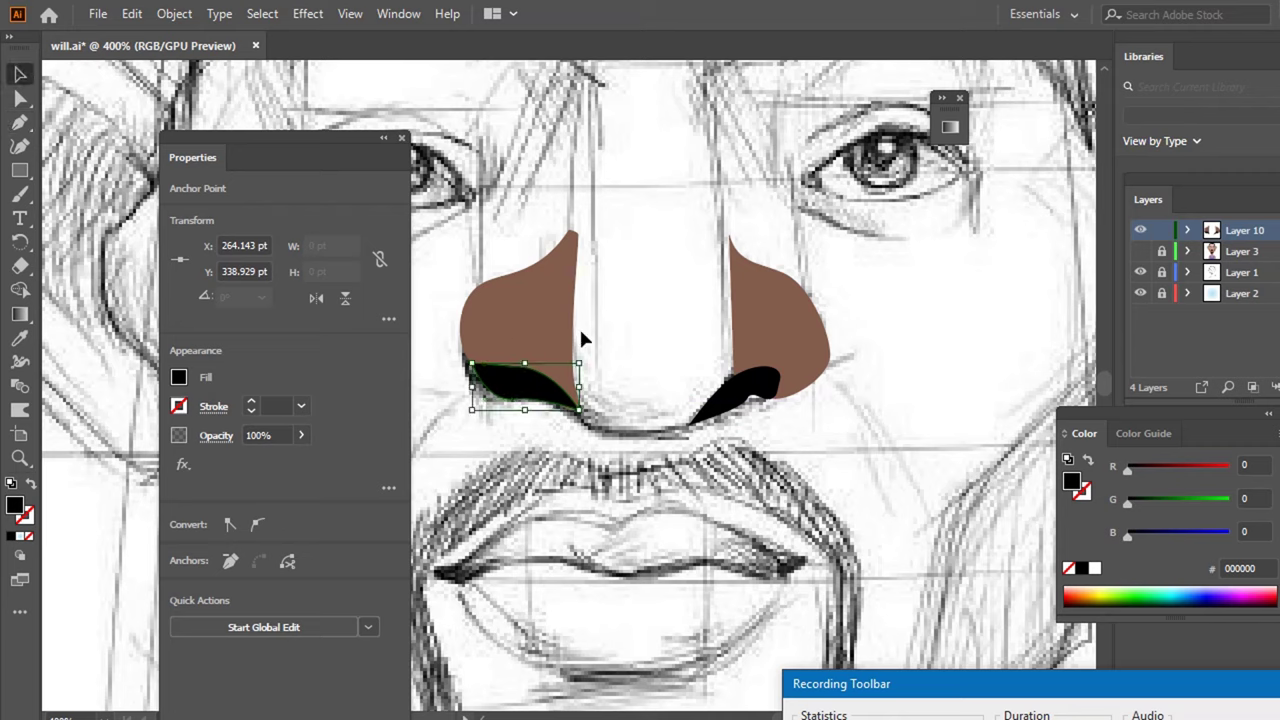
- Bring the left brown nose shading to the front, over its black nostril
click(553, 328)
right_click(553, 329)
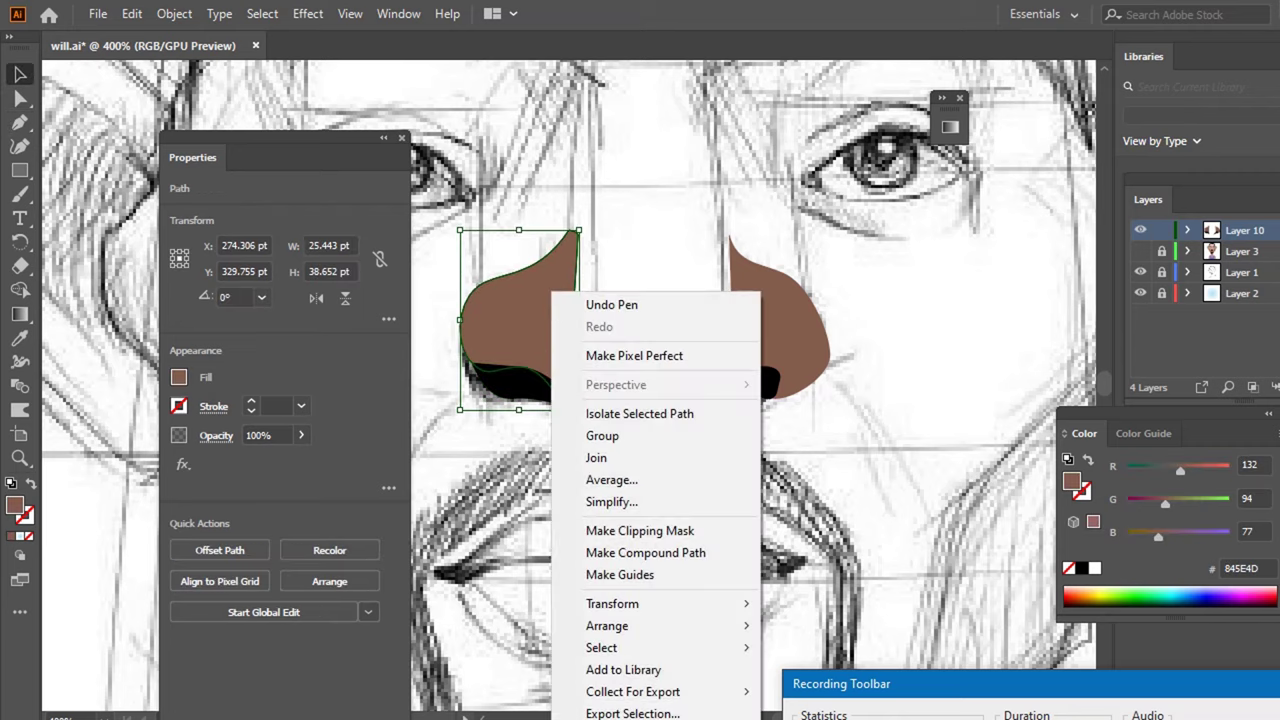
mouse_move(607, 626)
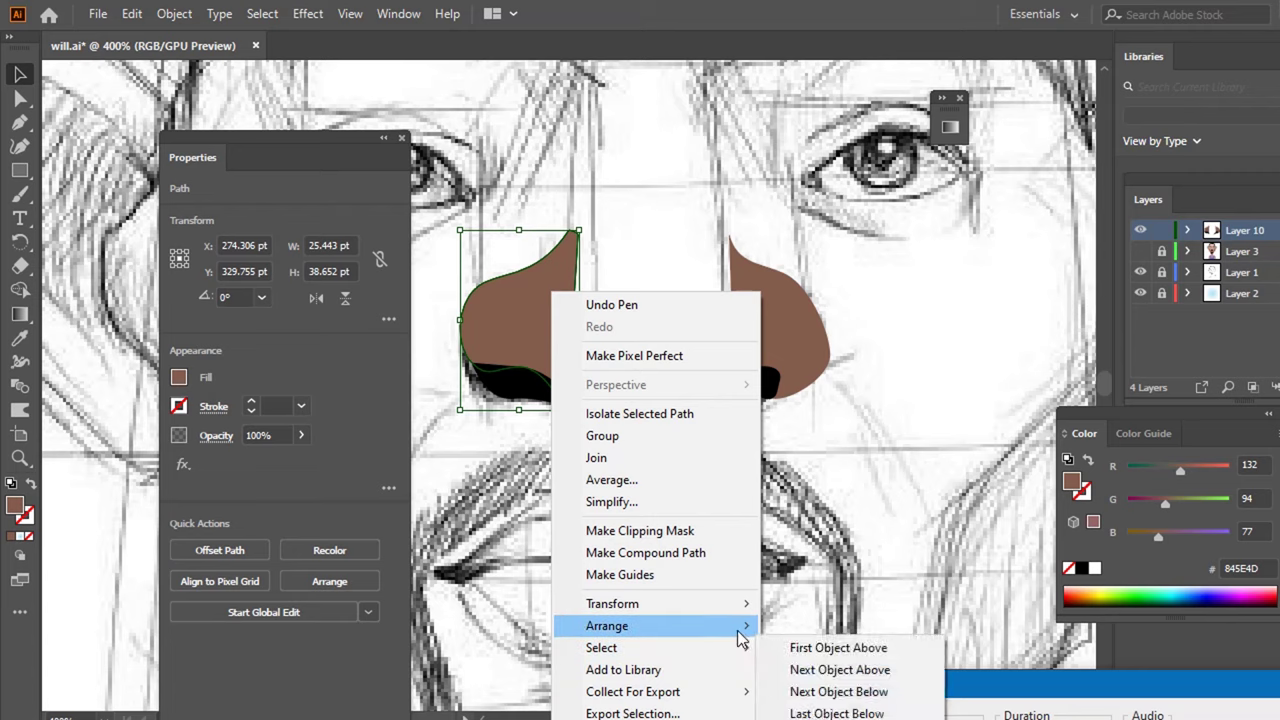
click(909, 624)
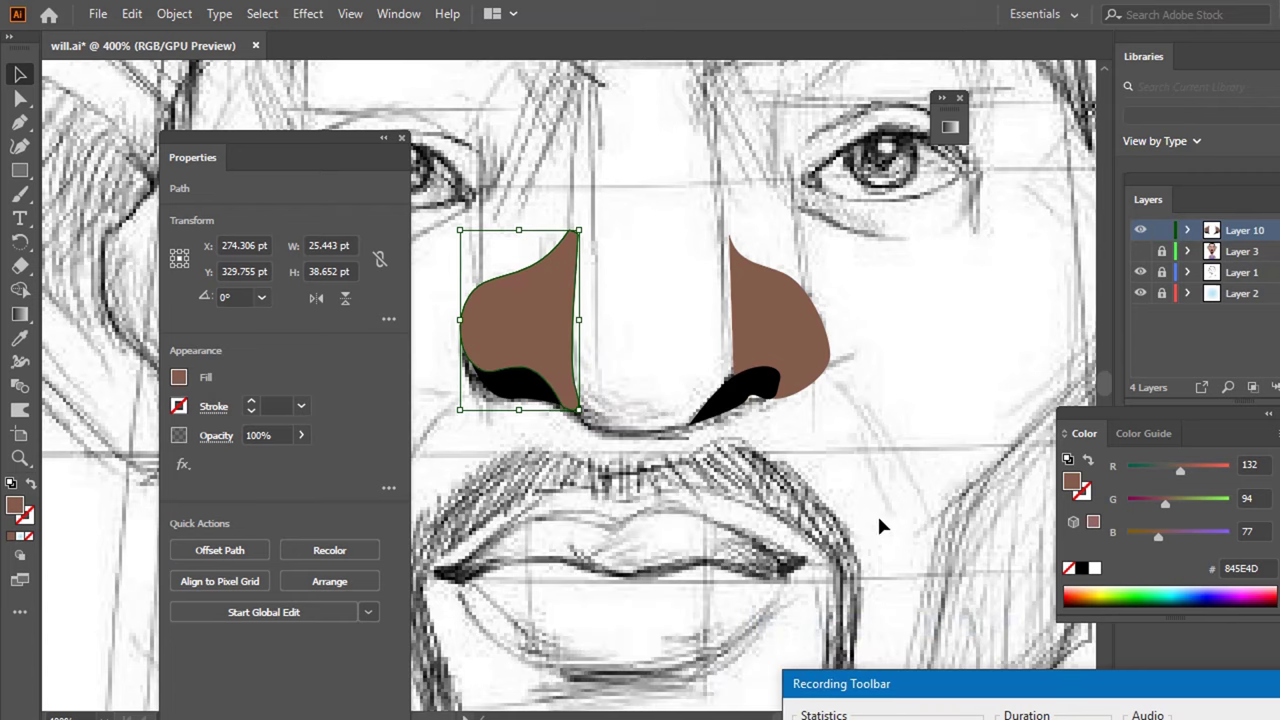
click(931, 473)
- Show and unlock the Layer 3 coloured face artwork
scroll(1000, 210, down, 1)
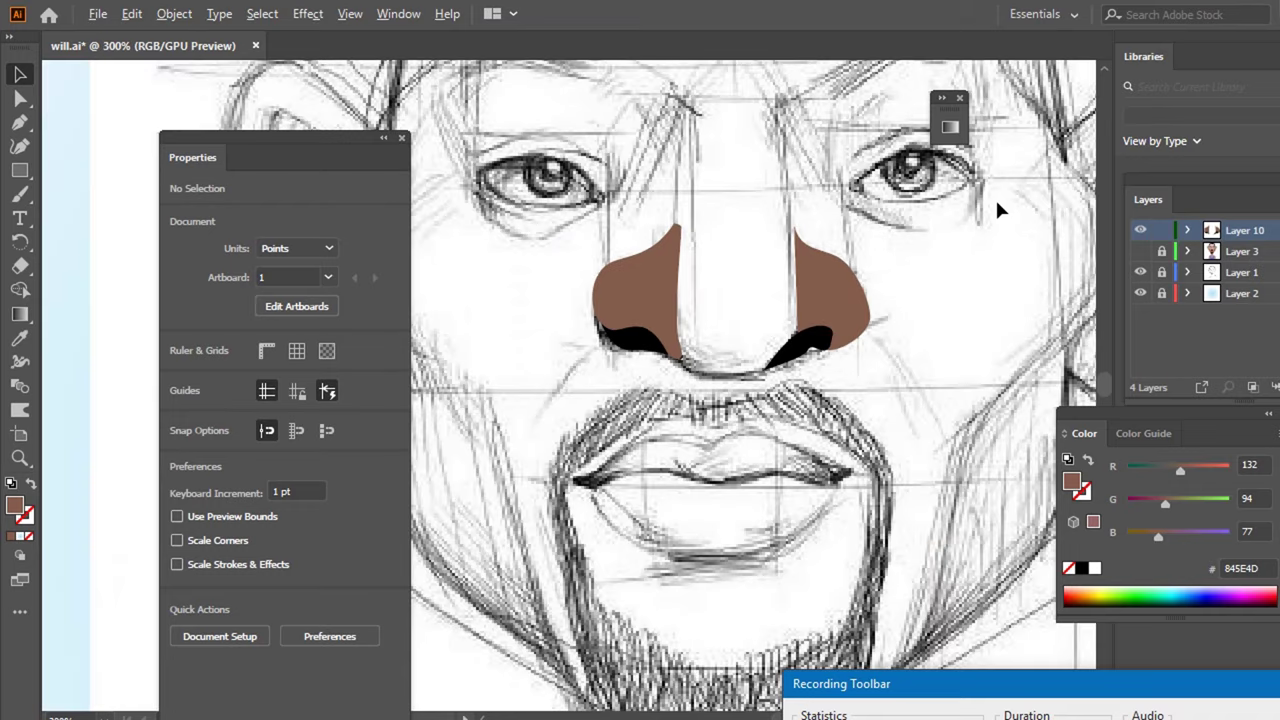
scroll(1025, 316, down, 1)
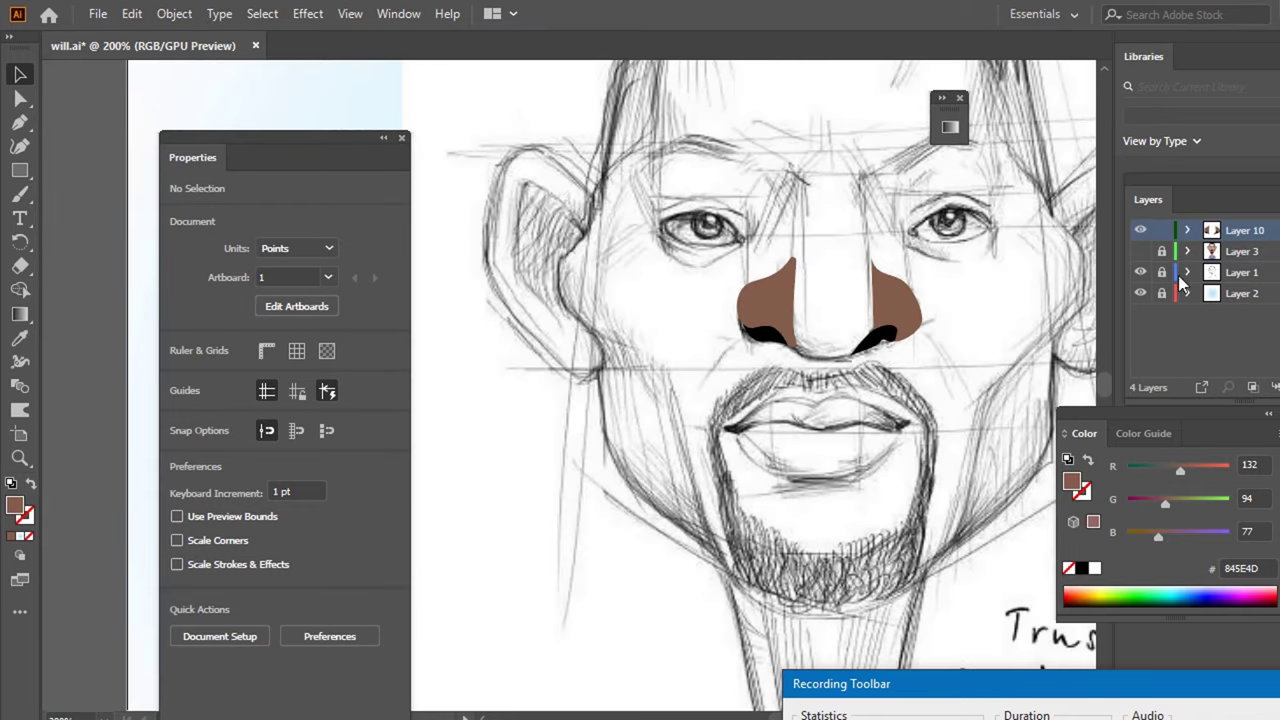
click(1140, 255)
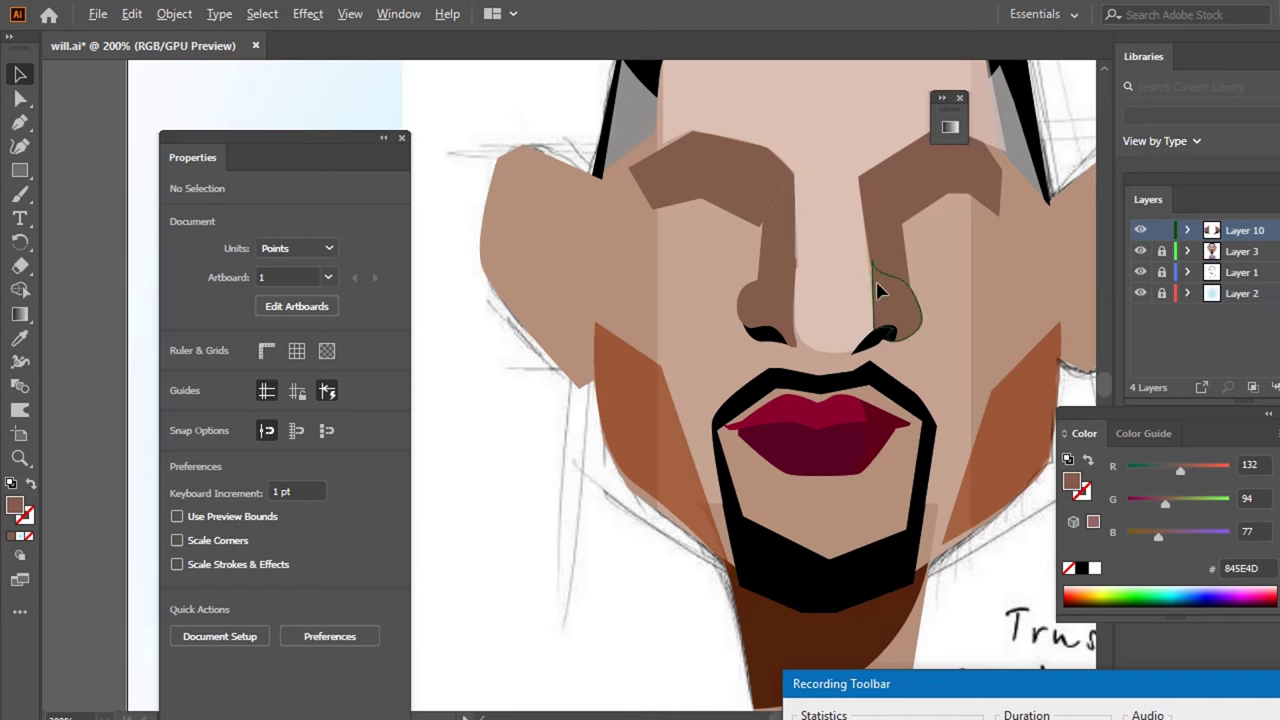
scroll(885, 300, down, 1)
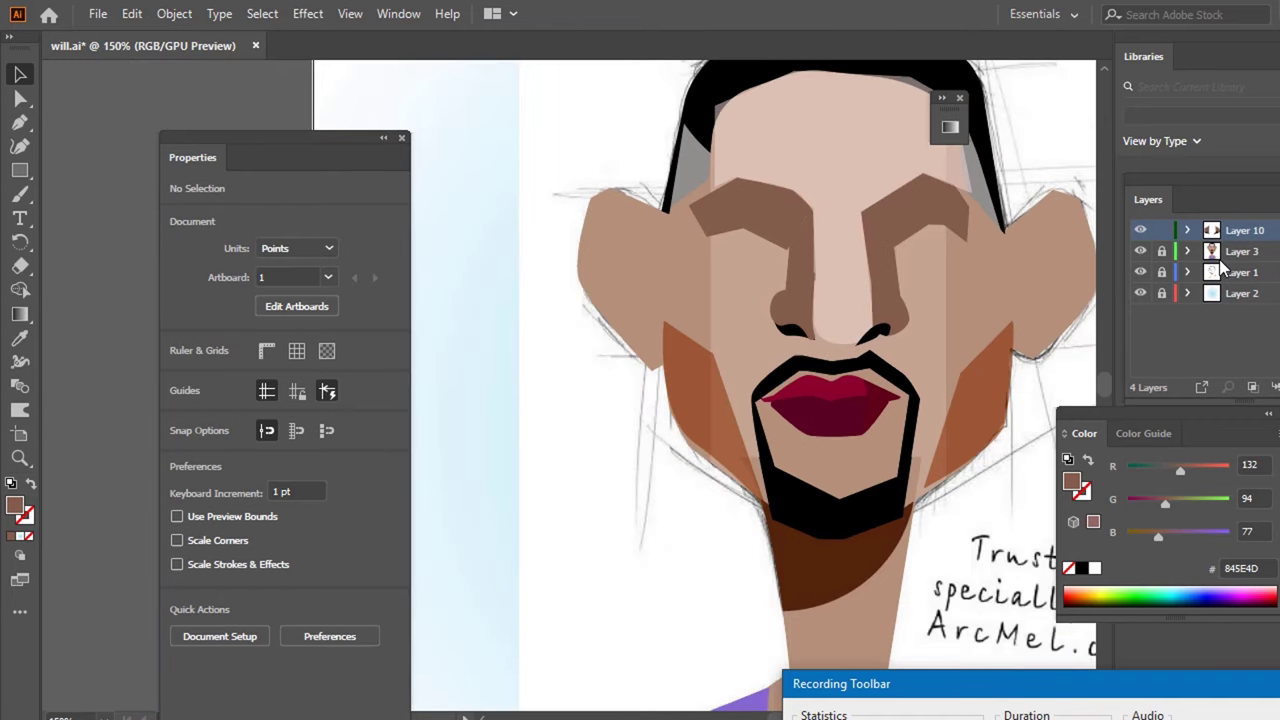
click(1162, 251)
scroll(995, 256, down, 3)
scroll(995, 256, up, 3)
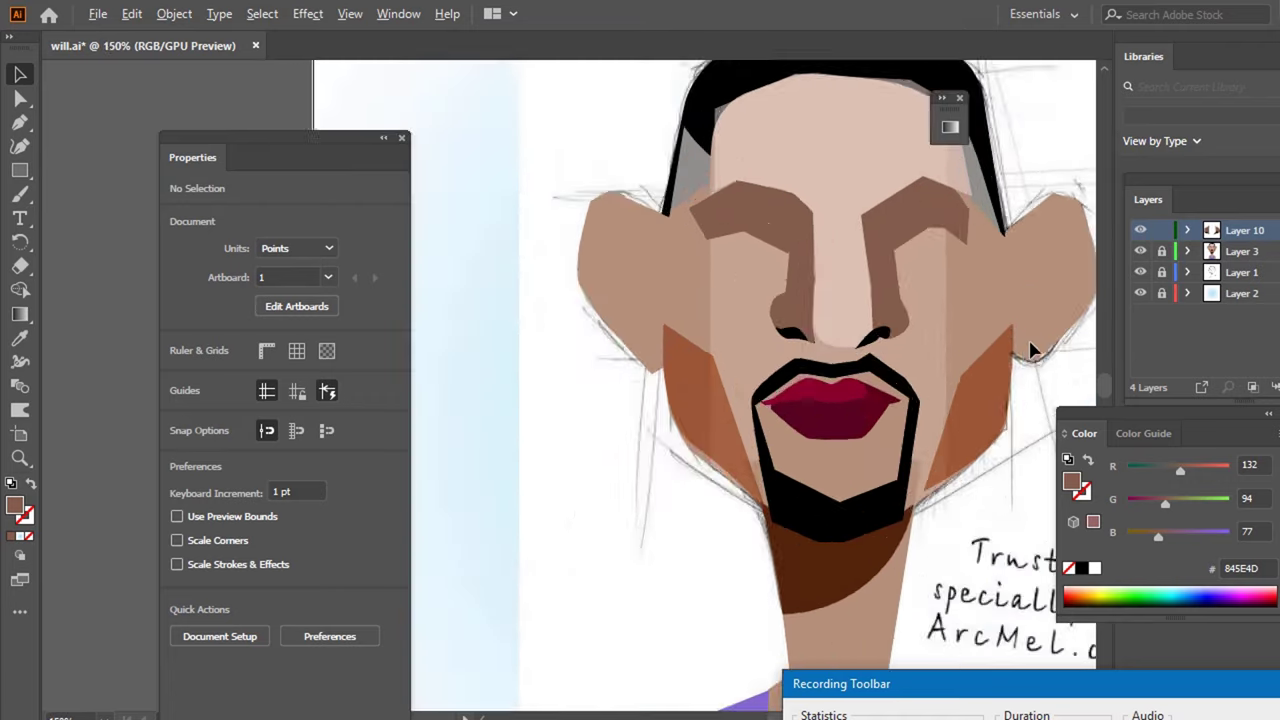
scroll(1033, 350, down, 2)
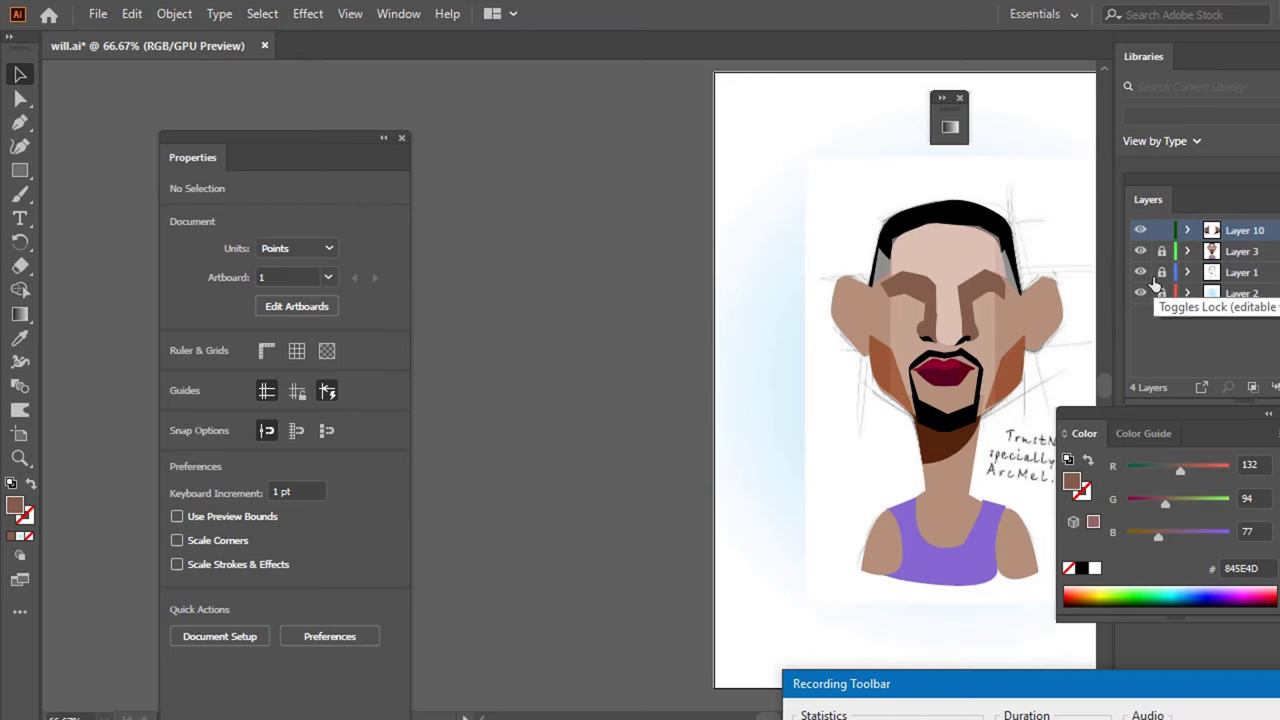
- Save the file, hide the Layer 1 pencil sketch, and re-show Layer 10's nose shading and nostrils
key(ctrl+s)
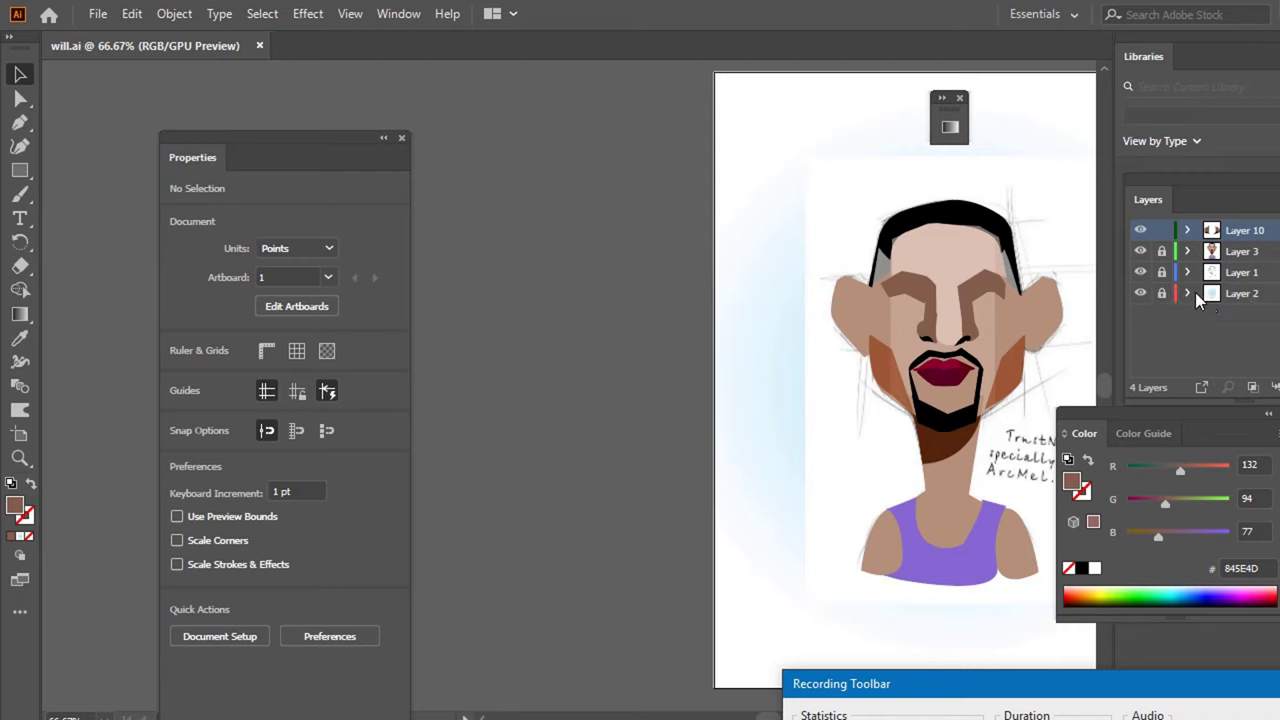
click(1140, 272)
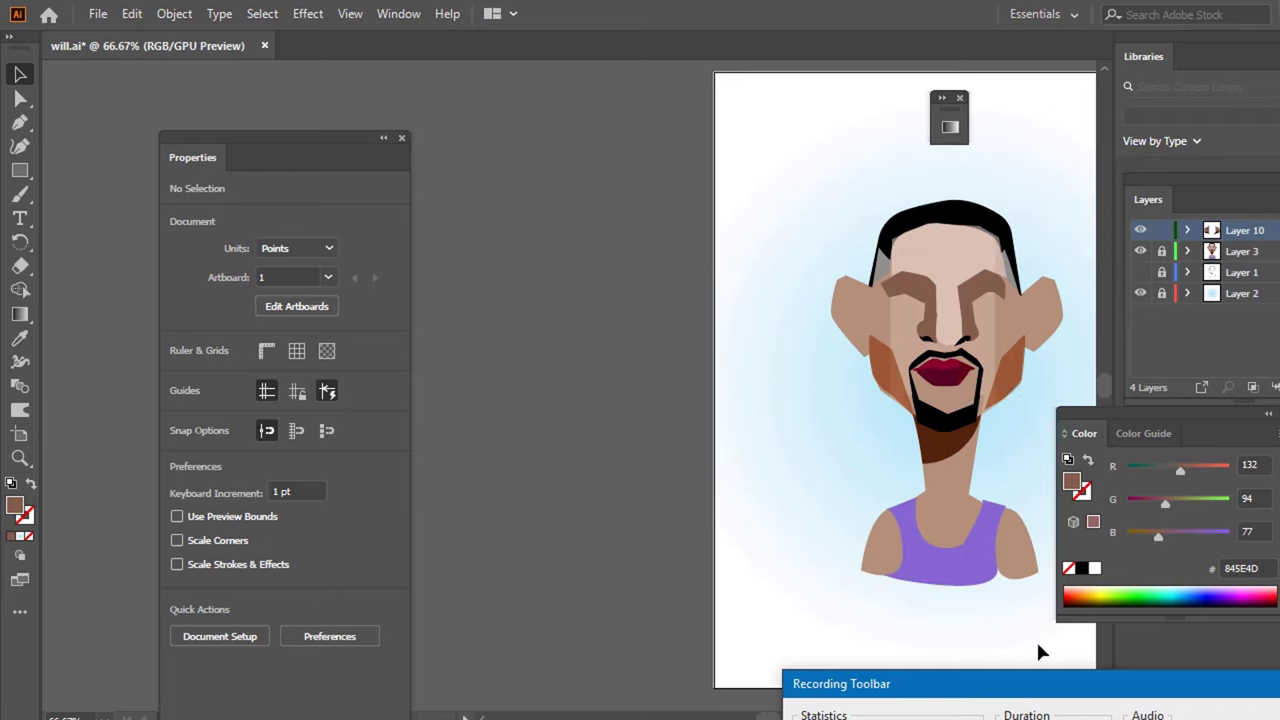
key(h)
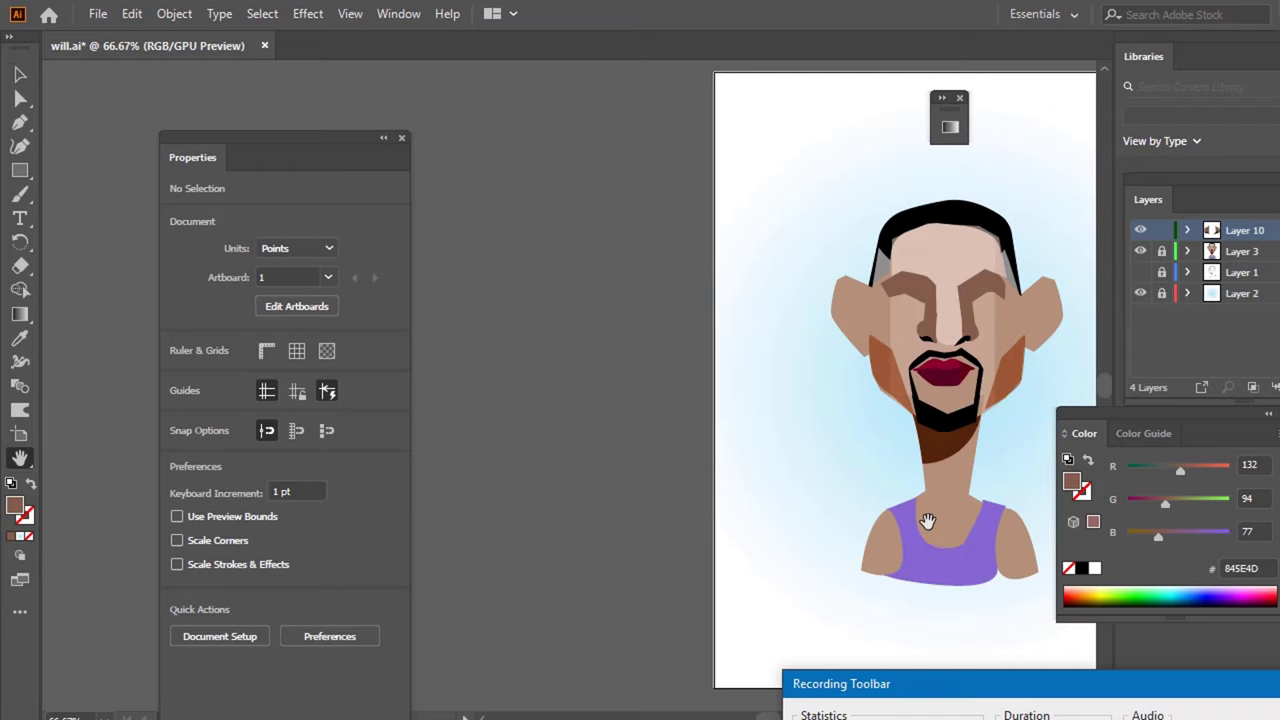
drag(937, 517, 811, 507)
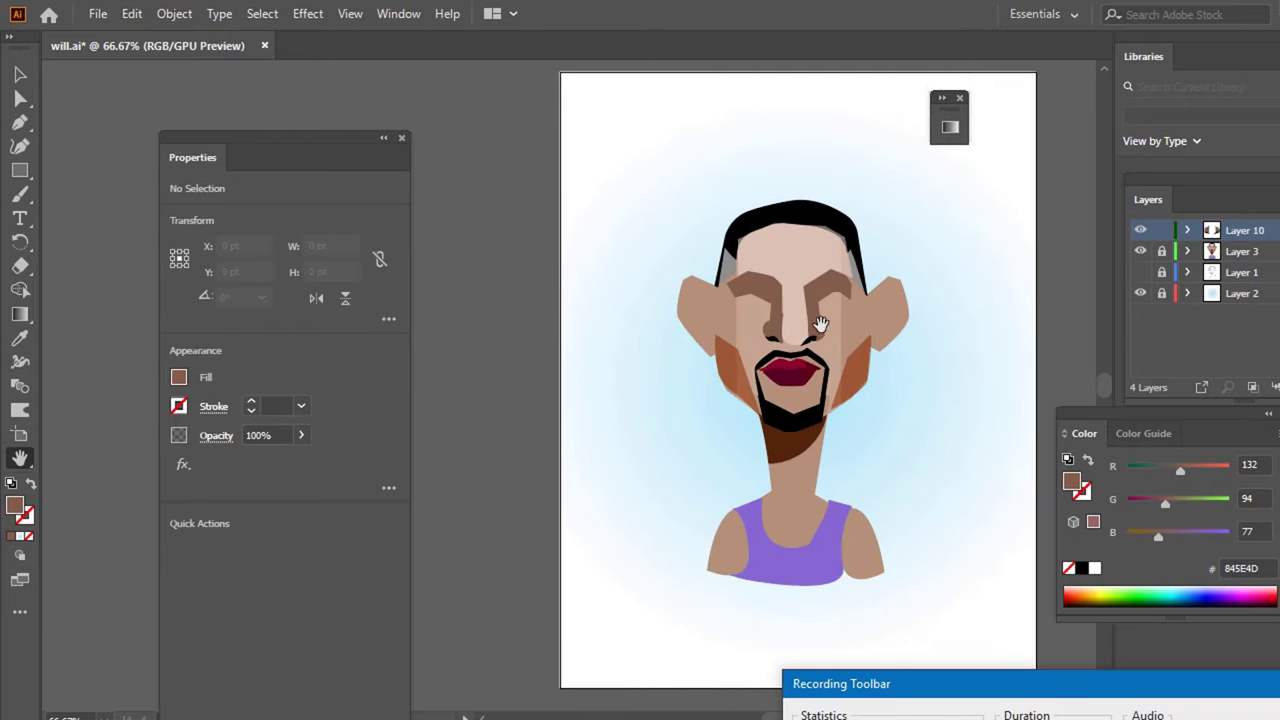
click(1141, 232)
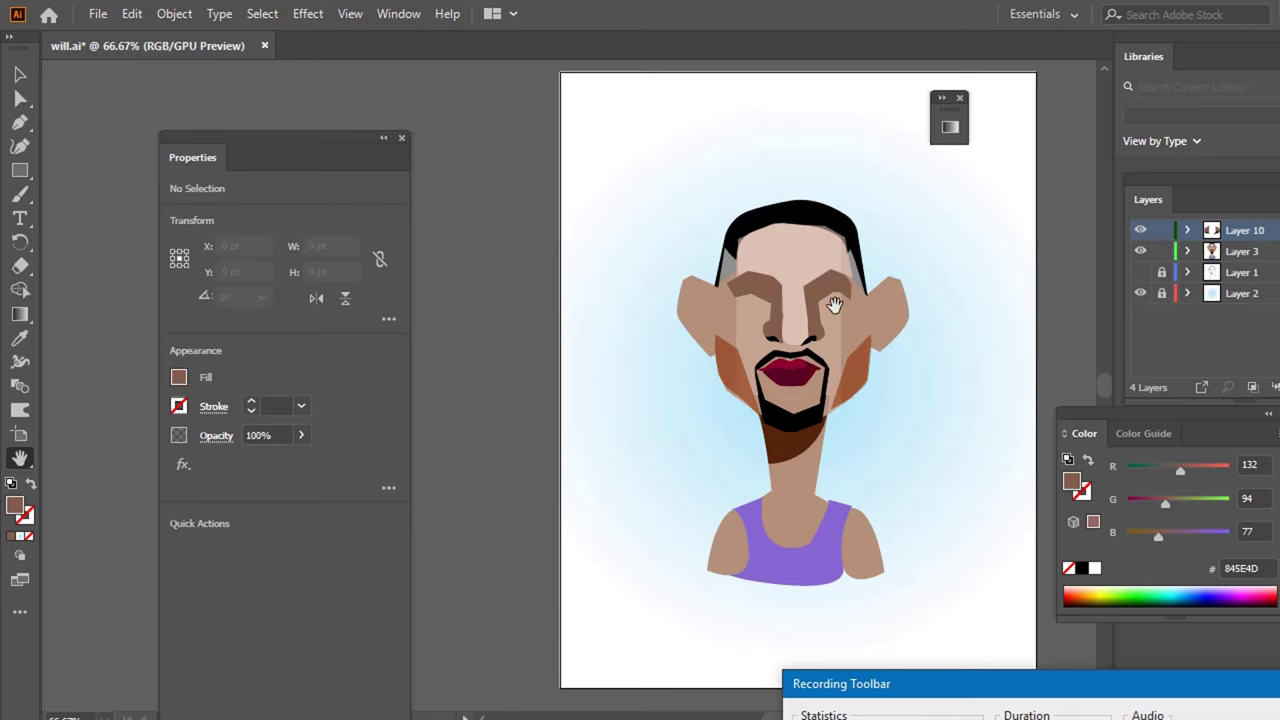
- Give both eyebrows the beard's dark brown with the Eyedropper
key(v)
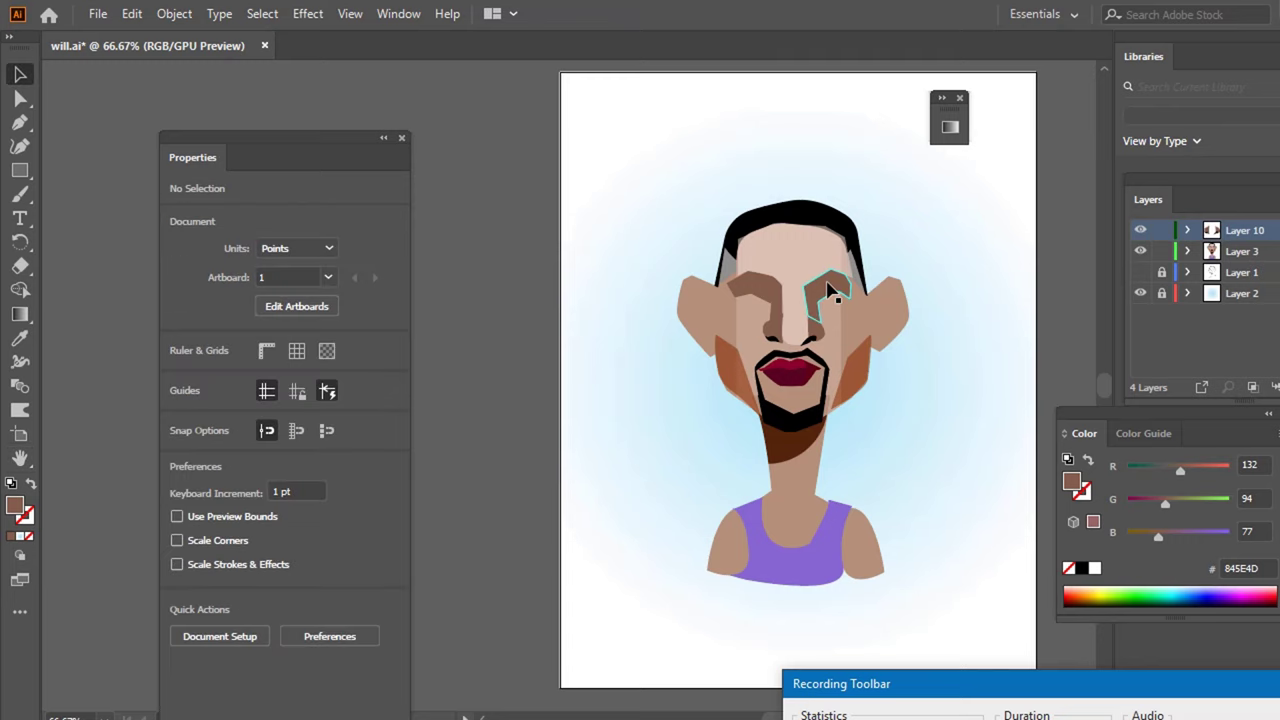
click(828, 289)
key(i)
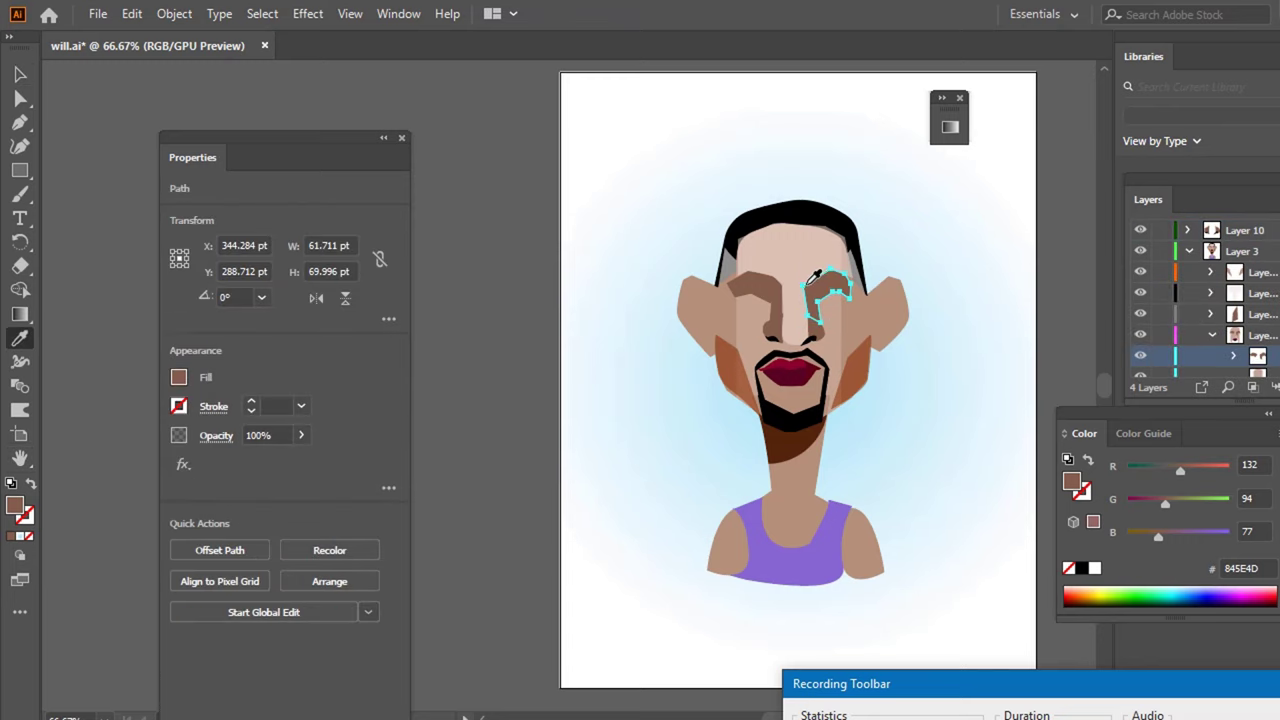
click(789, 446)
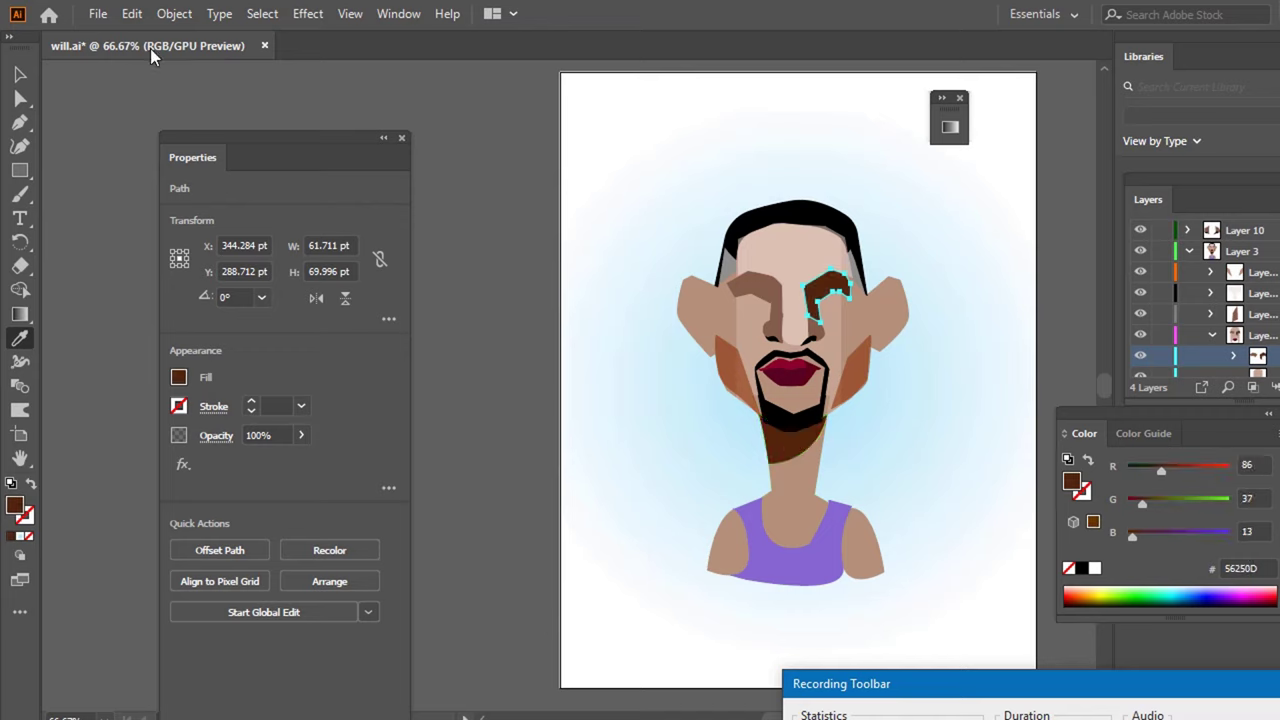
click(20, 78)
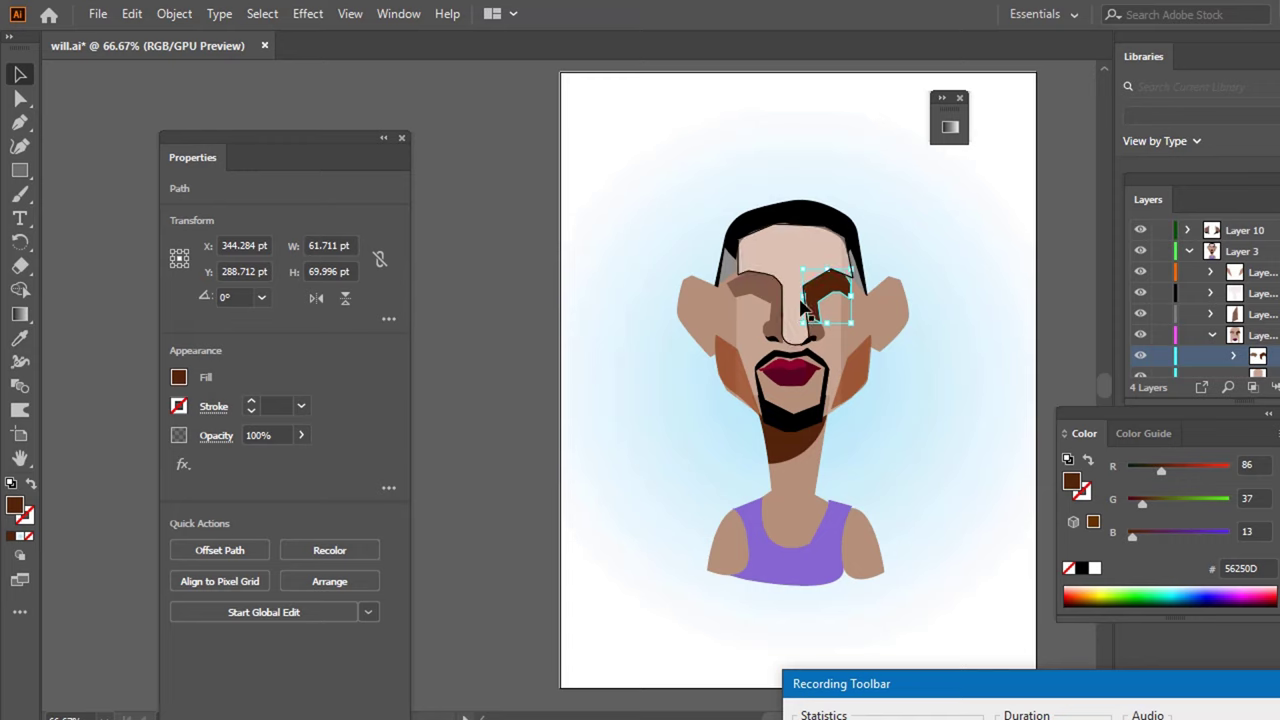
click(766, 293)
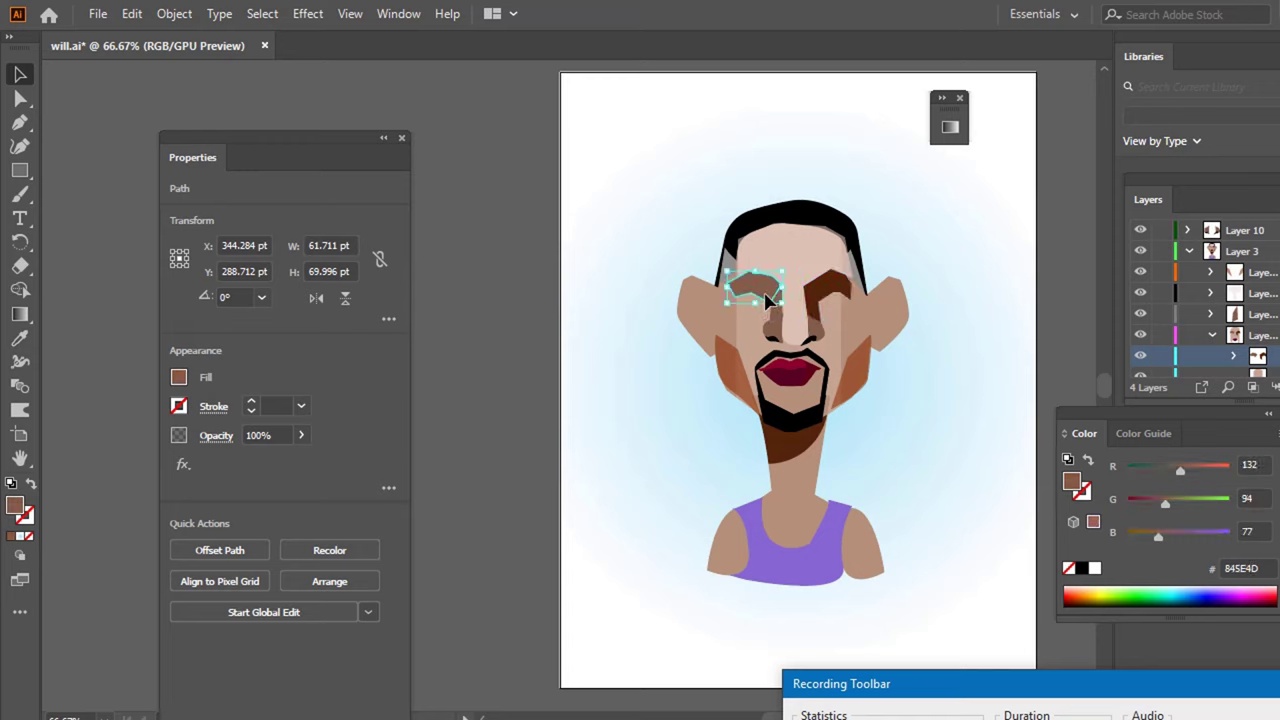
key(i)
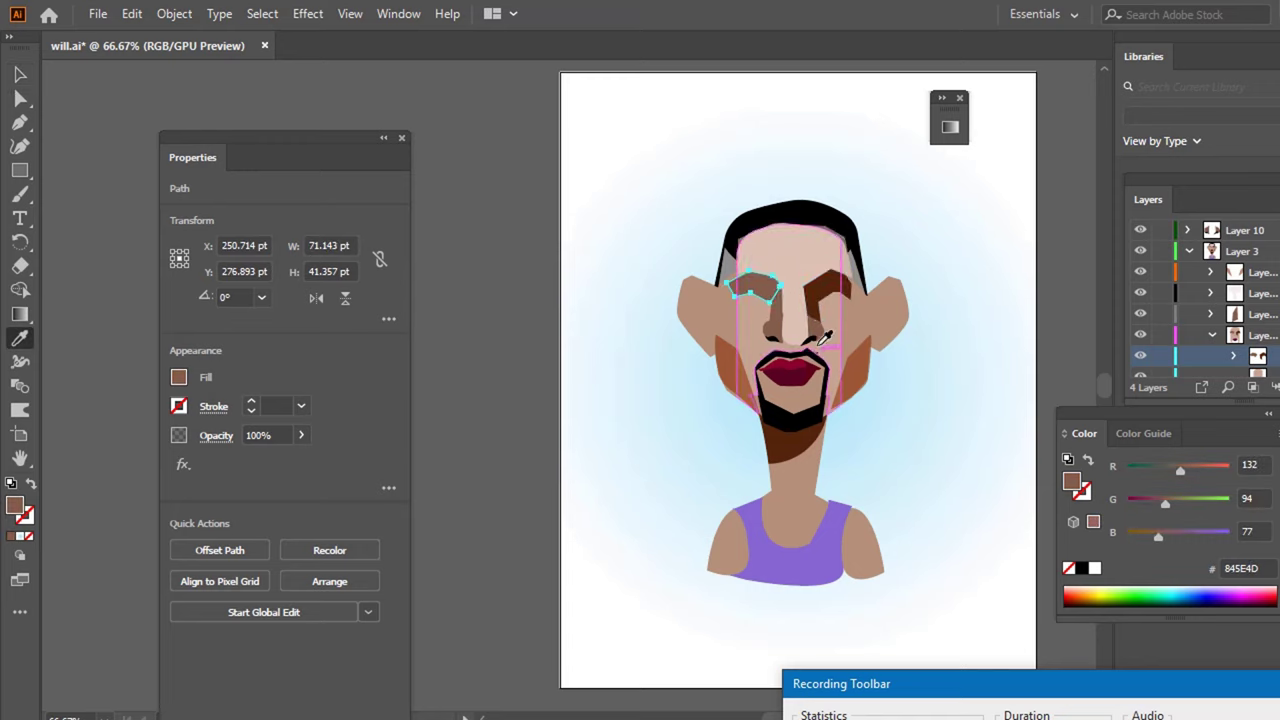
click(836, 291)
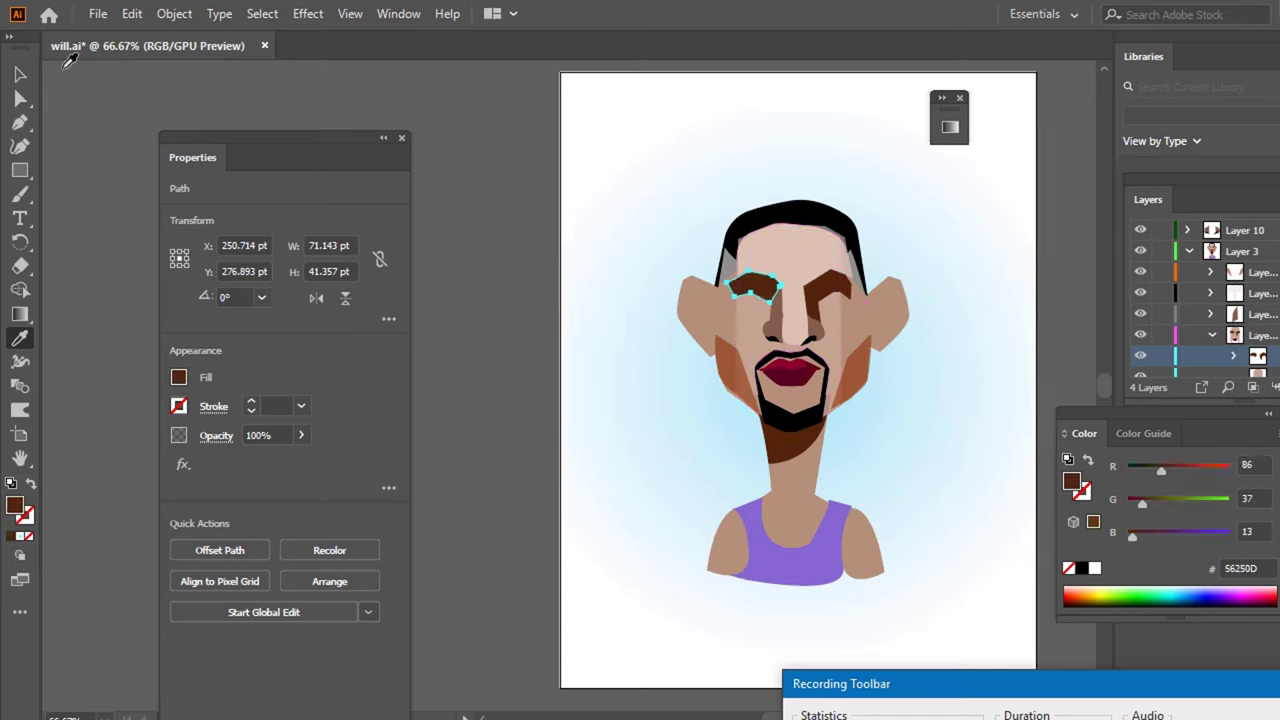
- Fill the right cheek shading shape with the eyebrow's dark brown
click(19, 78)
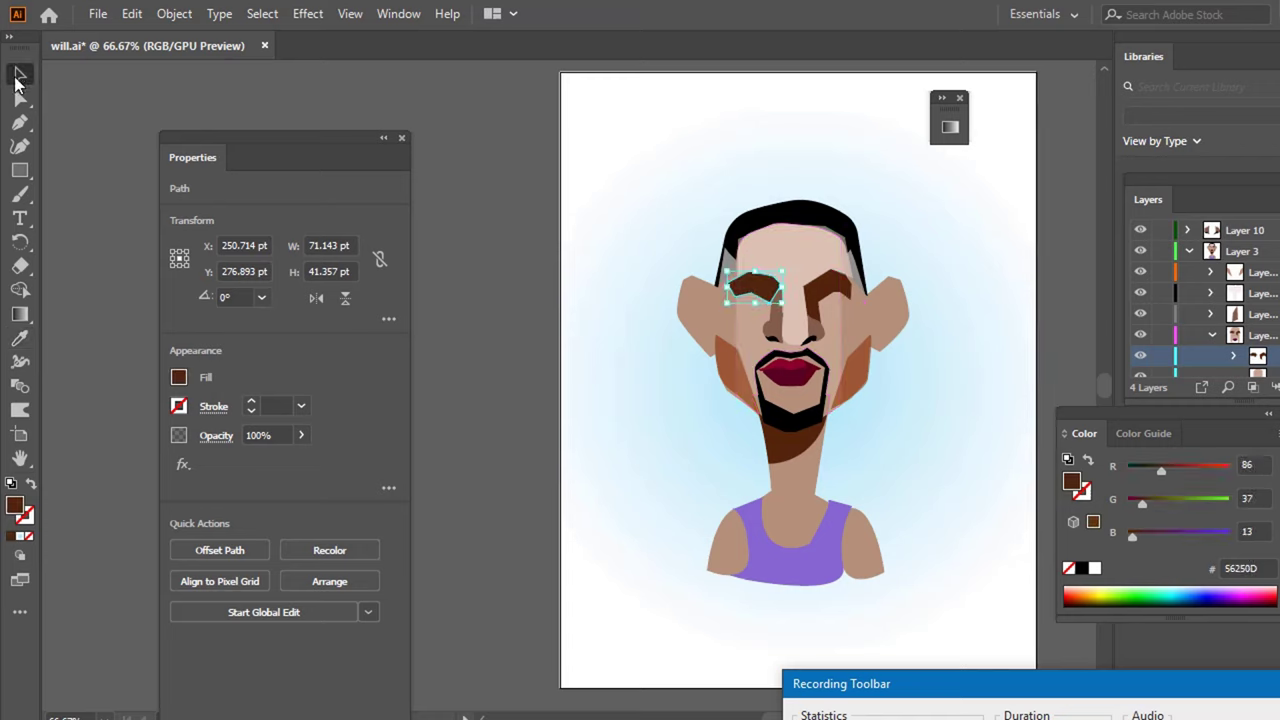
click(777, 331)
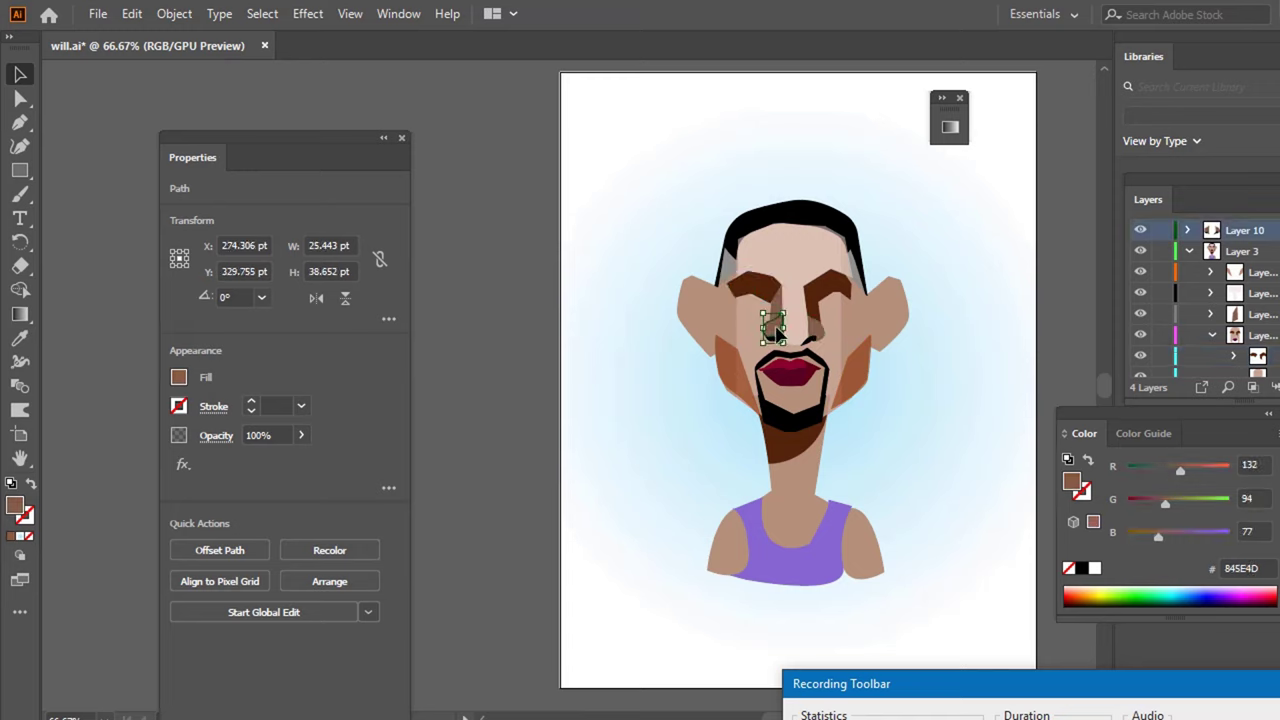
click(858, 308)
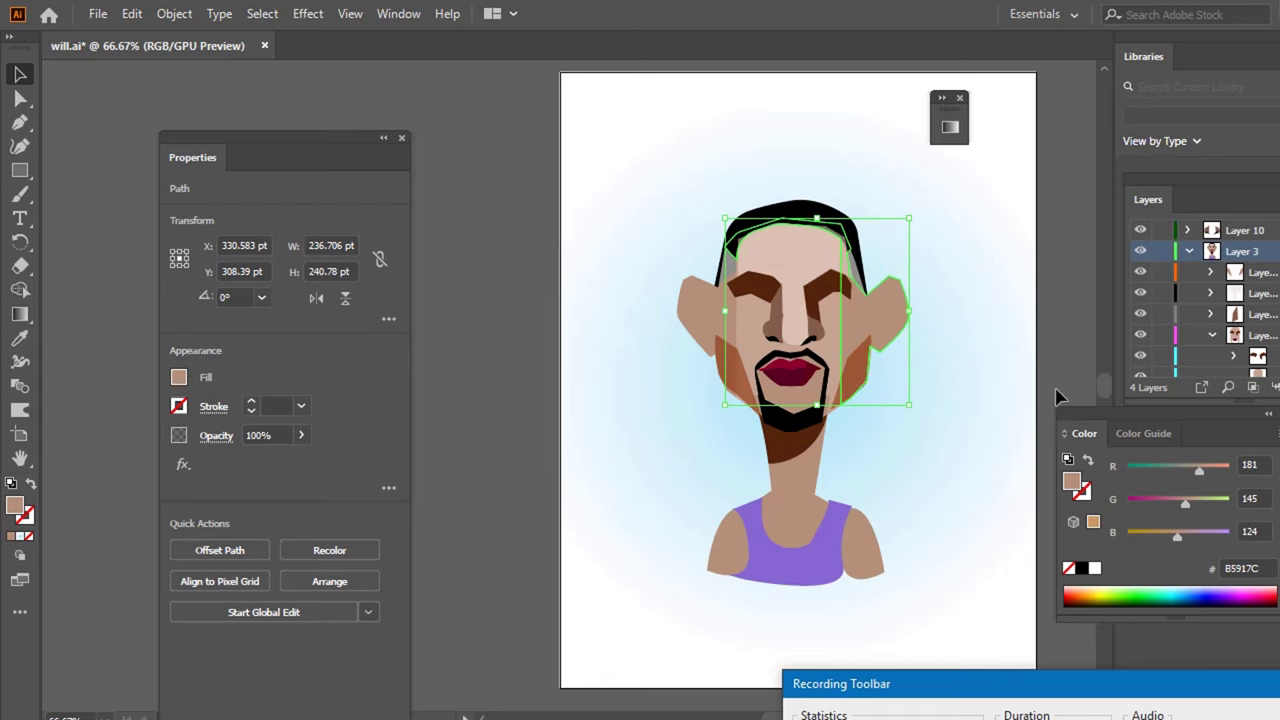
click(968, 368)
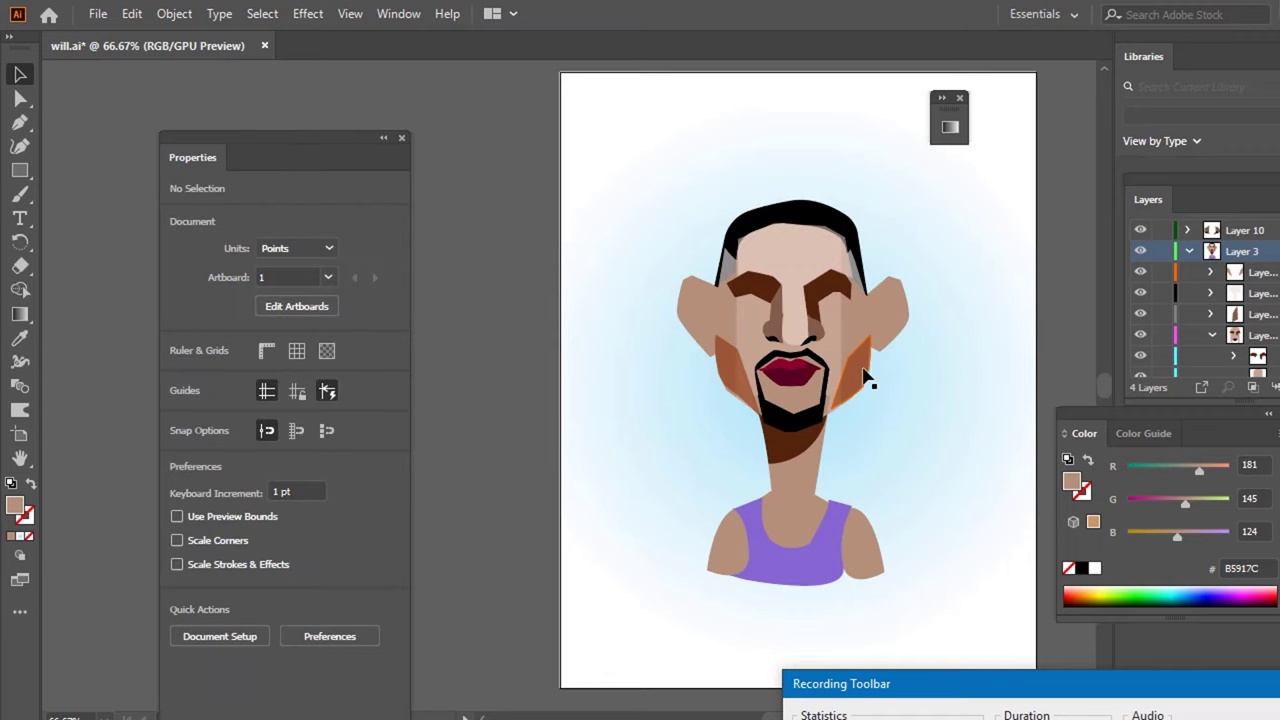
click(865, 375)
key(i)
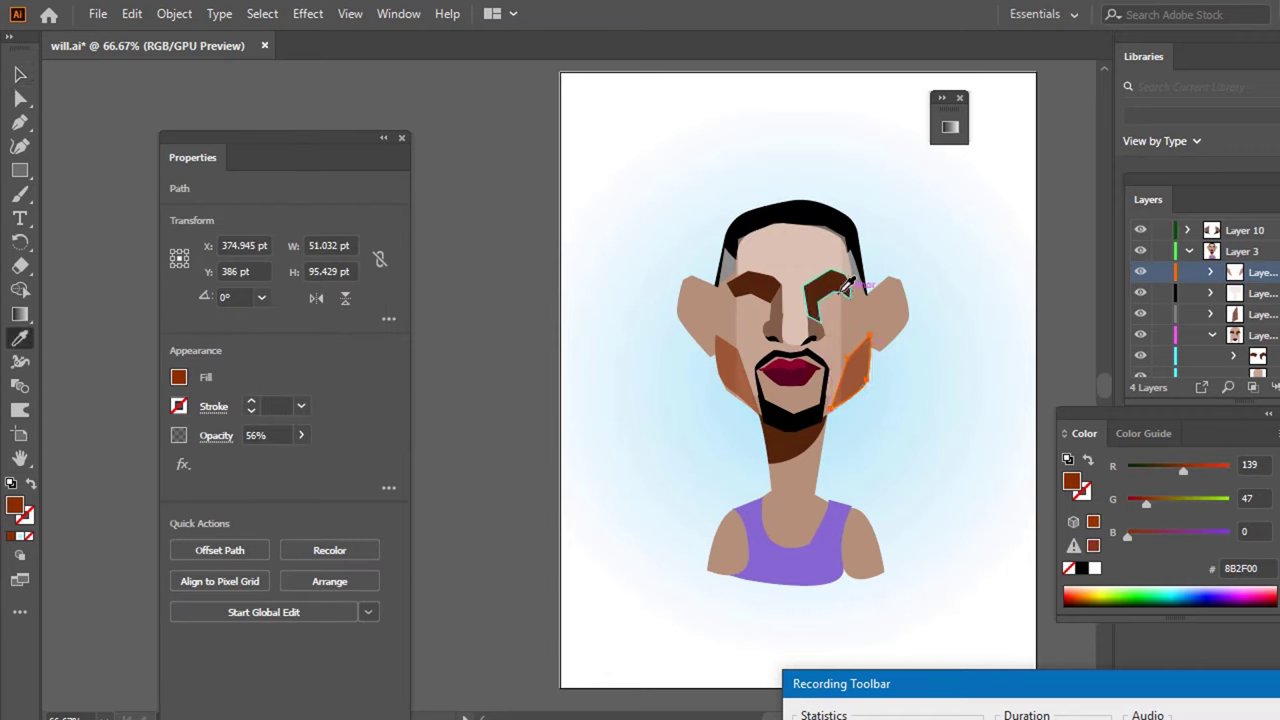
click(843, 290)
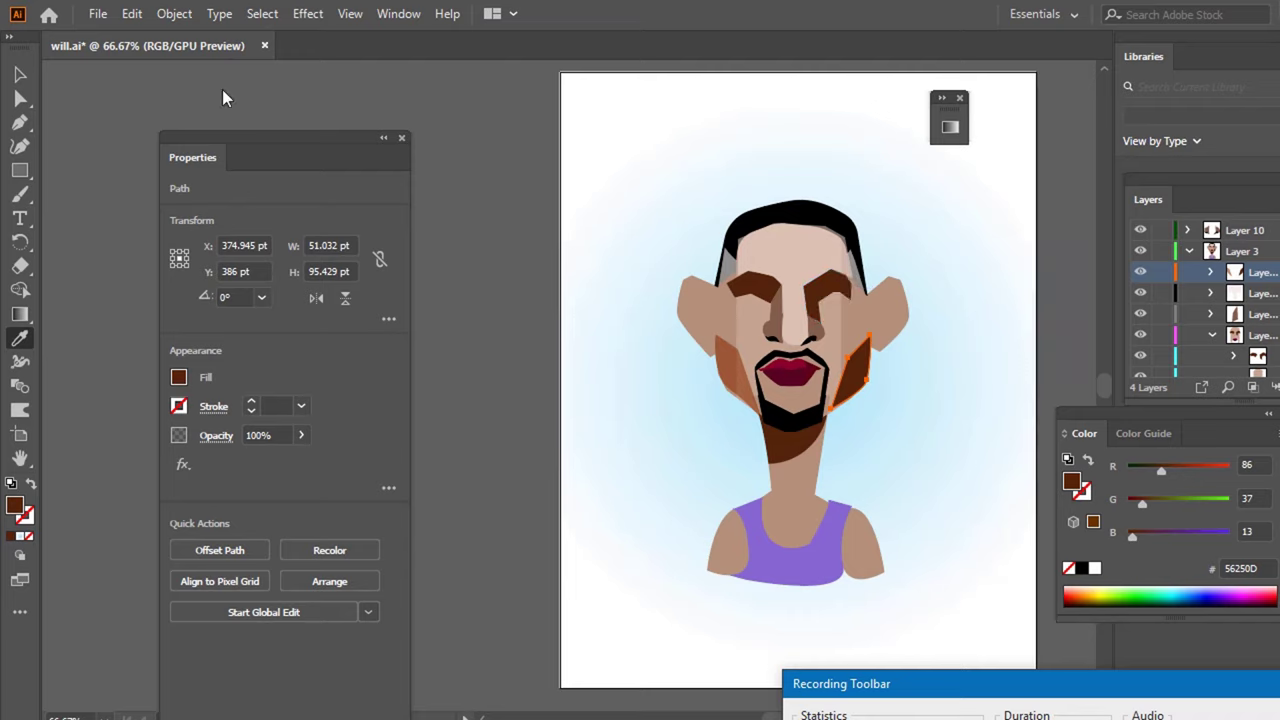
- Fill the left cheek shading shape with the opaque dark brown 56250D
click(24, 74)
click(649, 219)
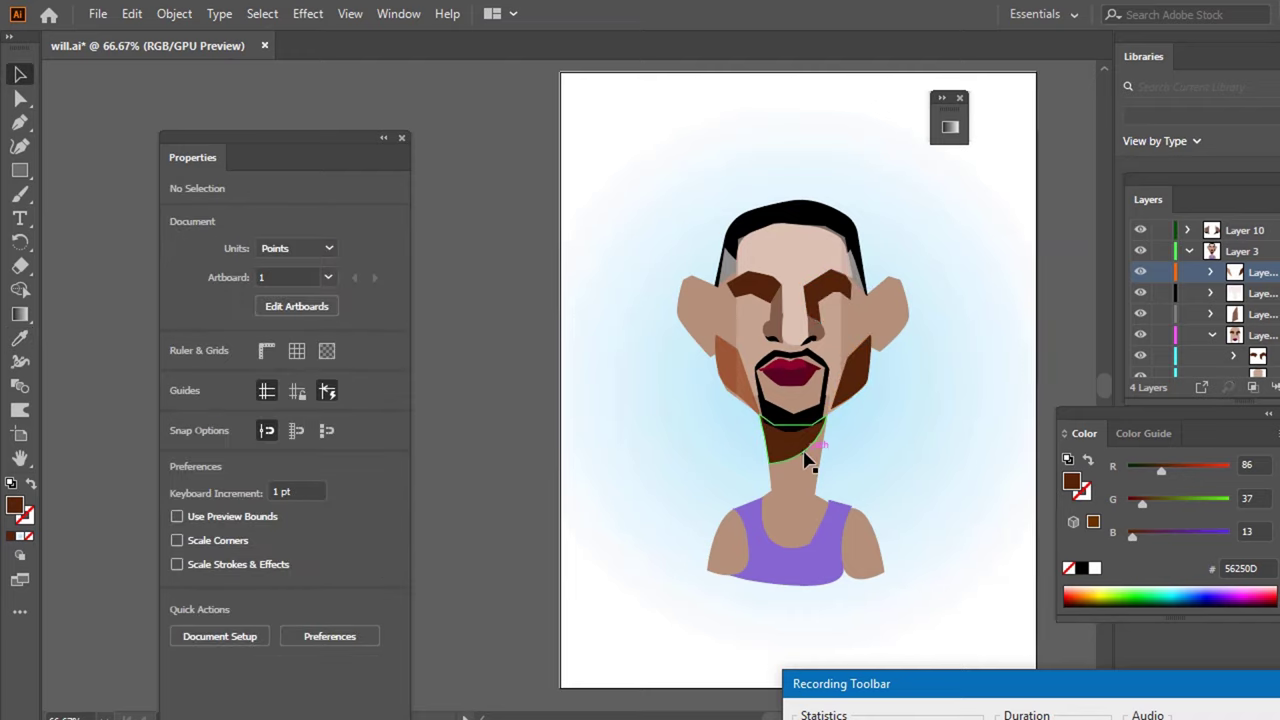
click(752, 410)
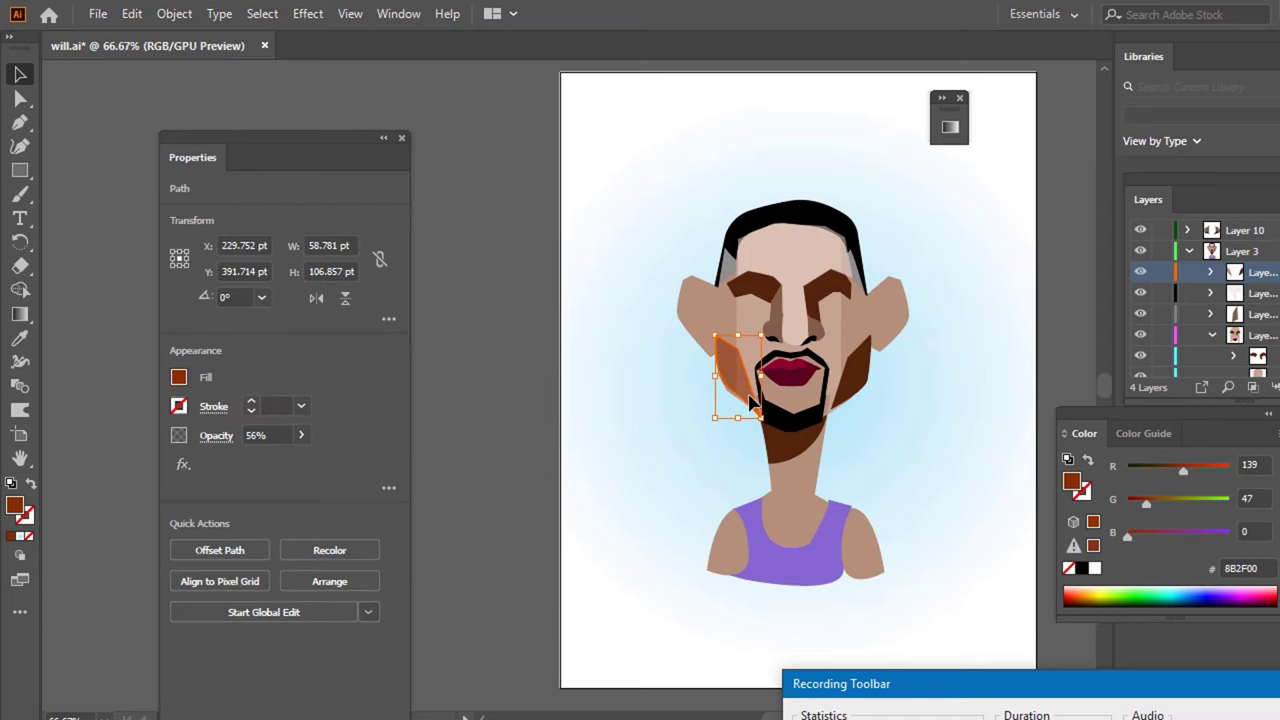
key(i)
alt+click(862, 362)
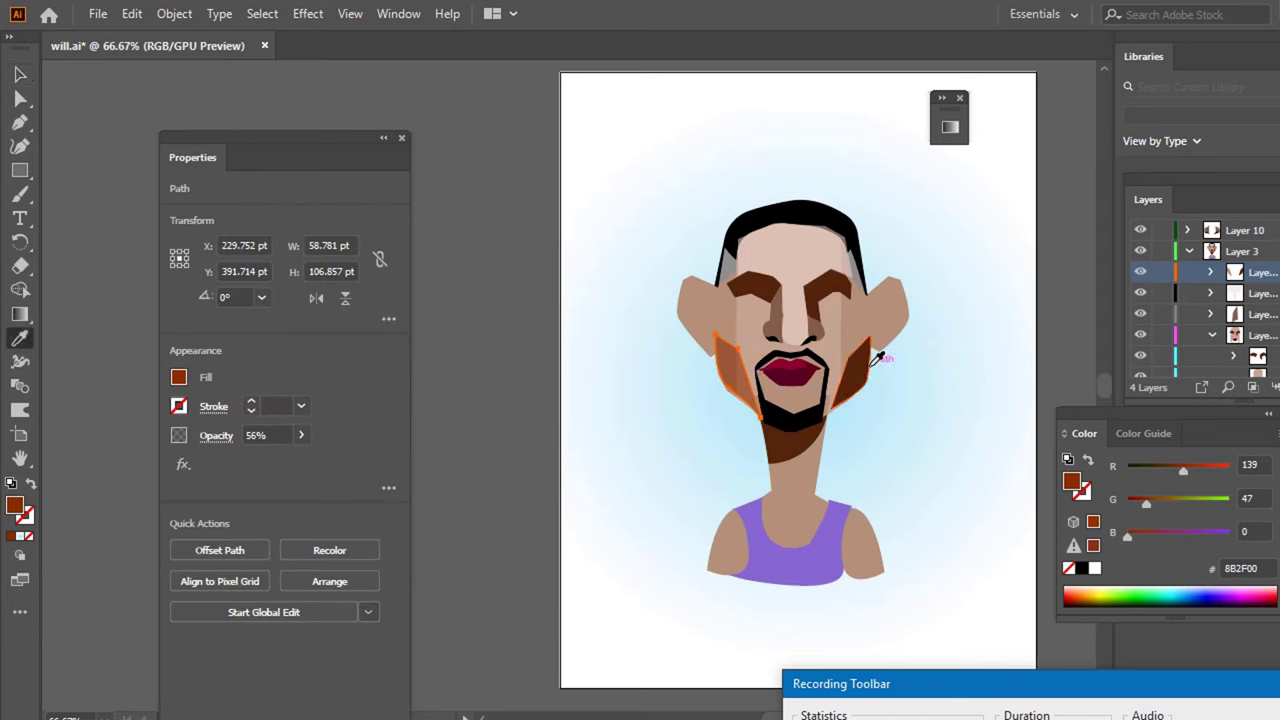
click(861, 360)
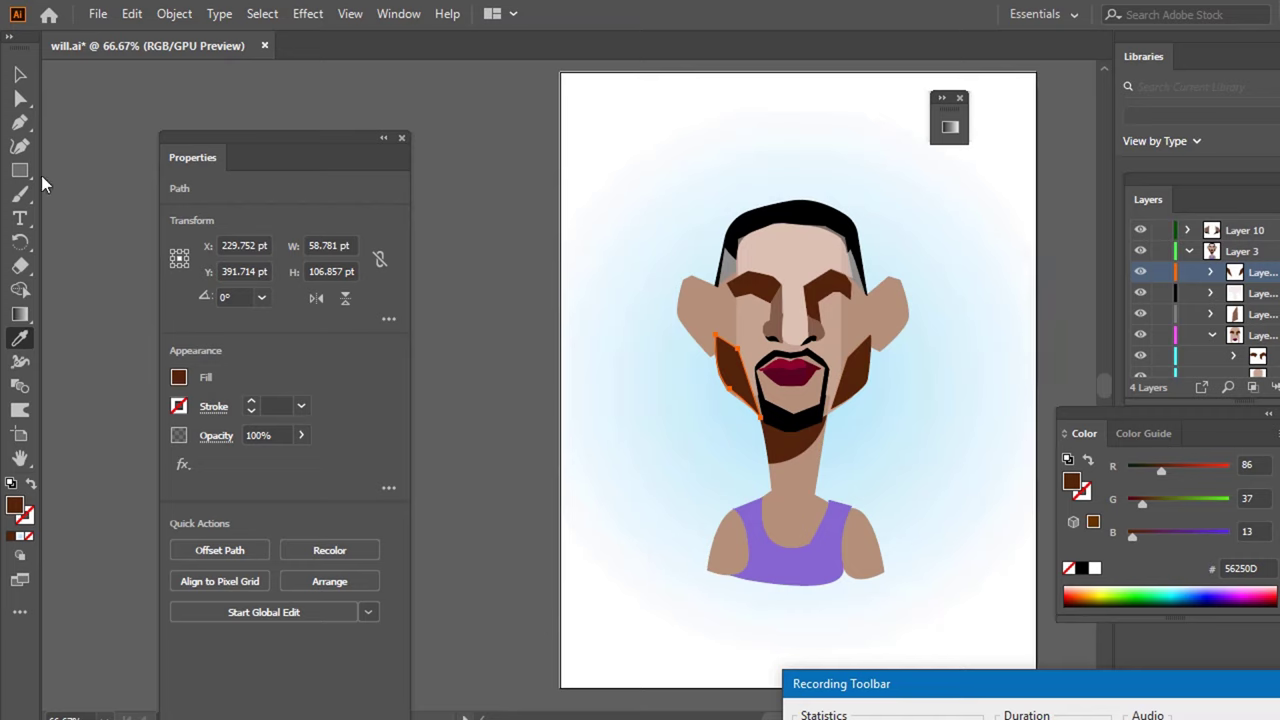
- Sample the ear's B5917C skin tone onto the main face shape, then deselect
click(20, 76)
click(635, 133)
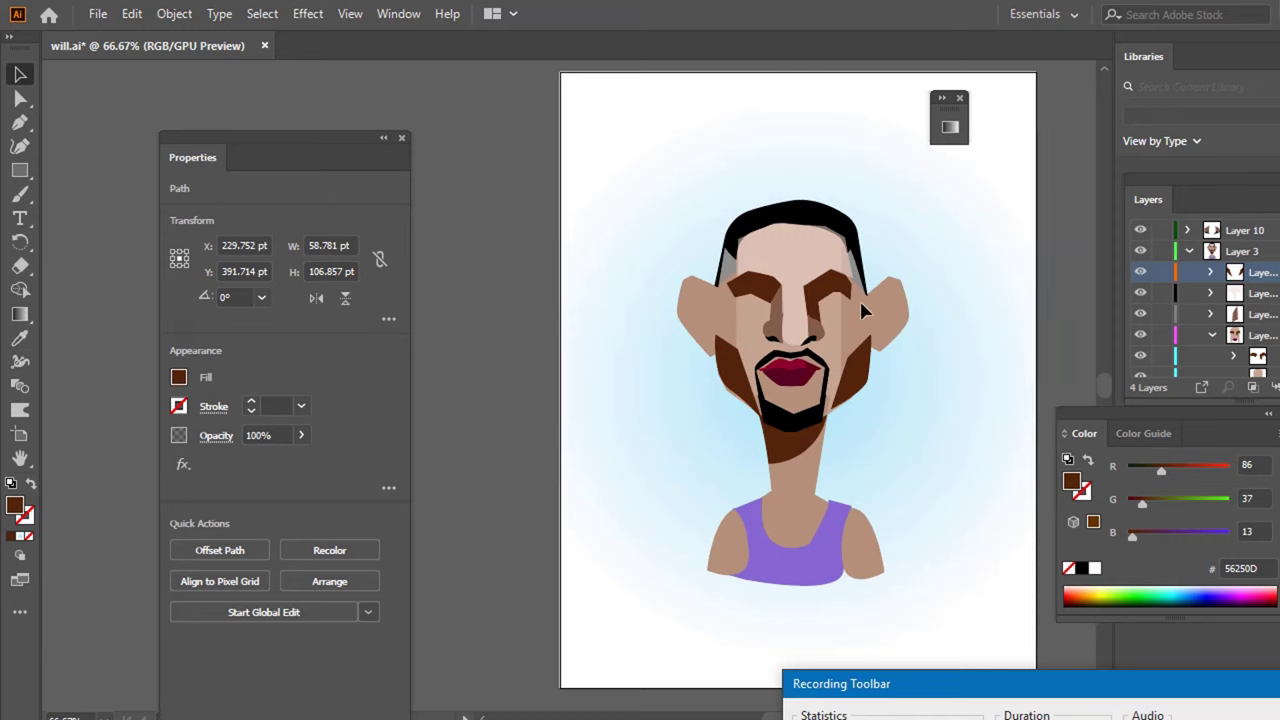
click(822, 264)
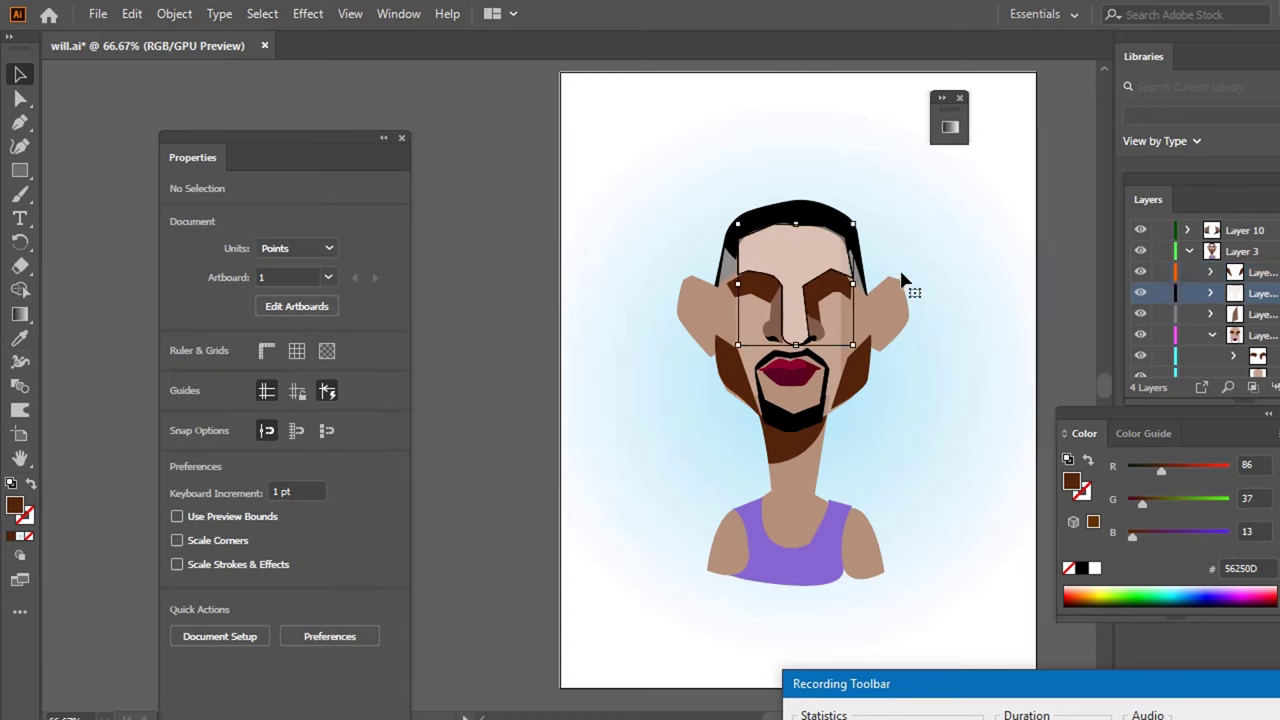
key(i)
click(890, 295)
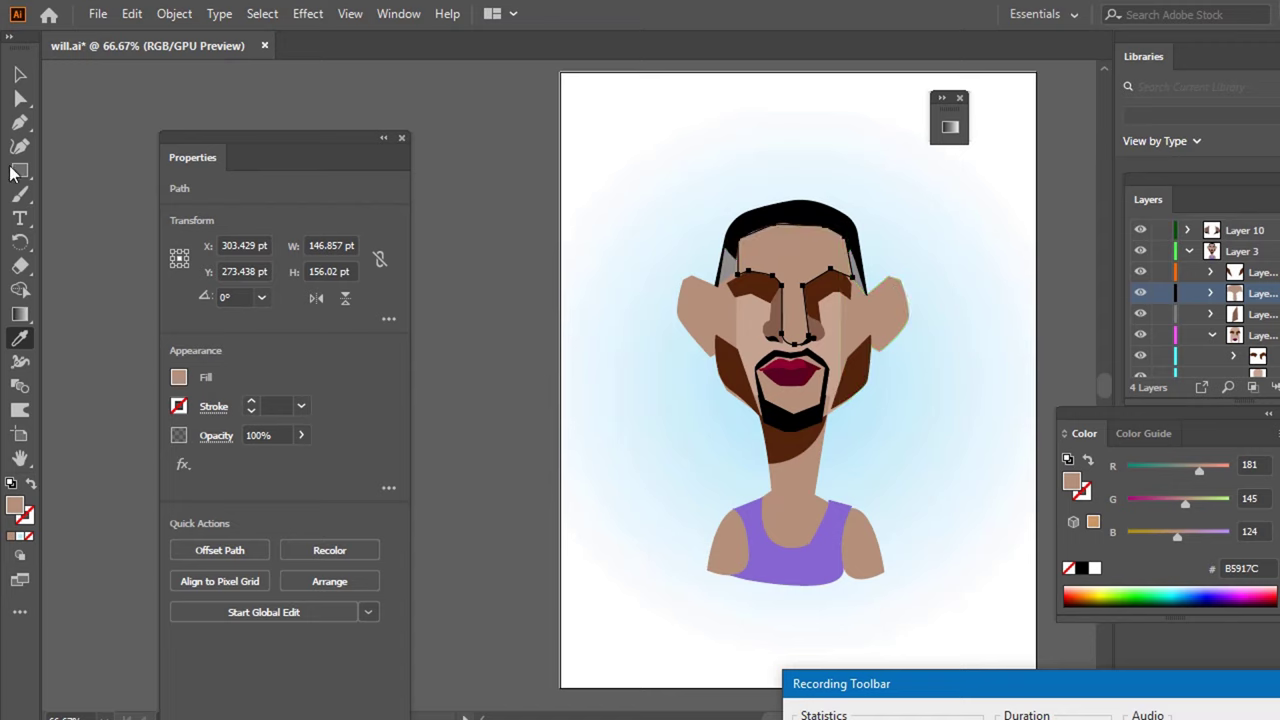
click(21, 75)
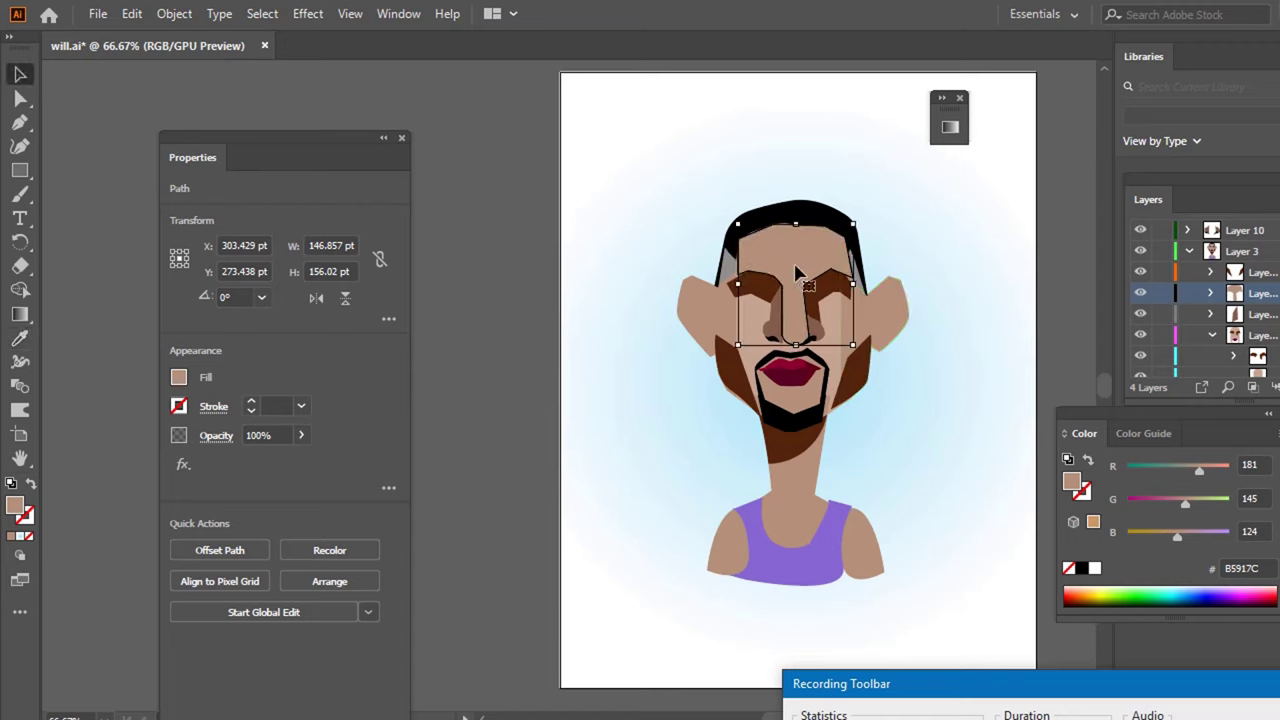
click(599, 286)
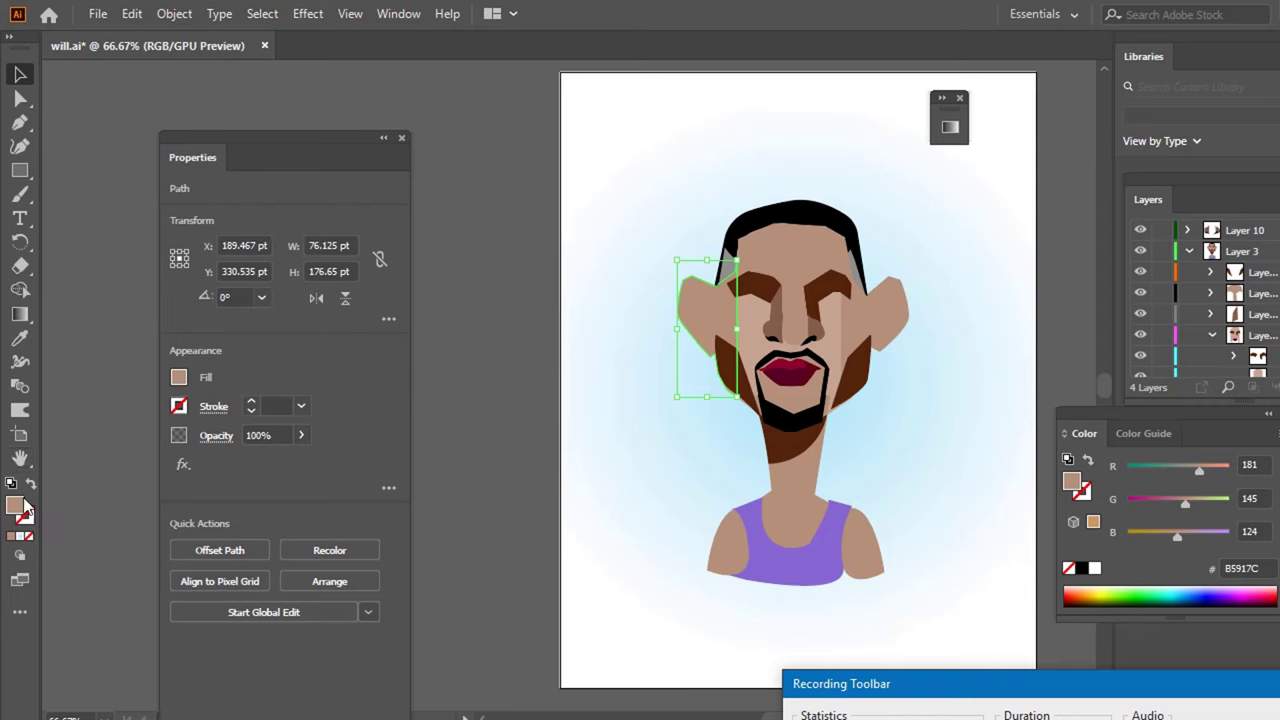
- Mix a custom dark reddish brown 511100 fill for the ear
click(179, 379)
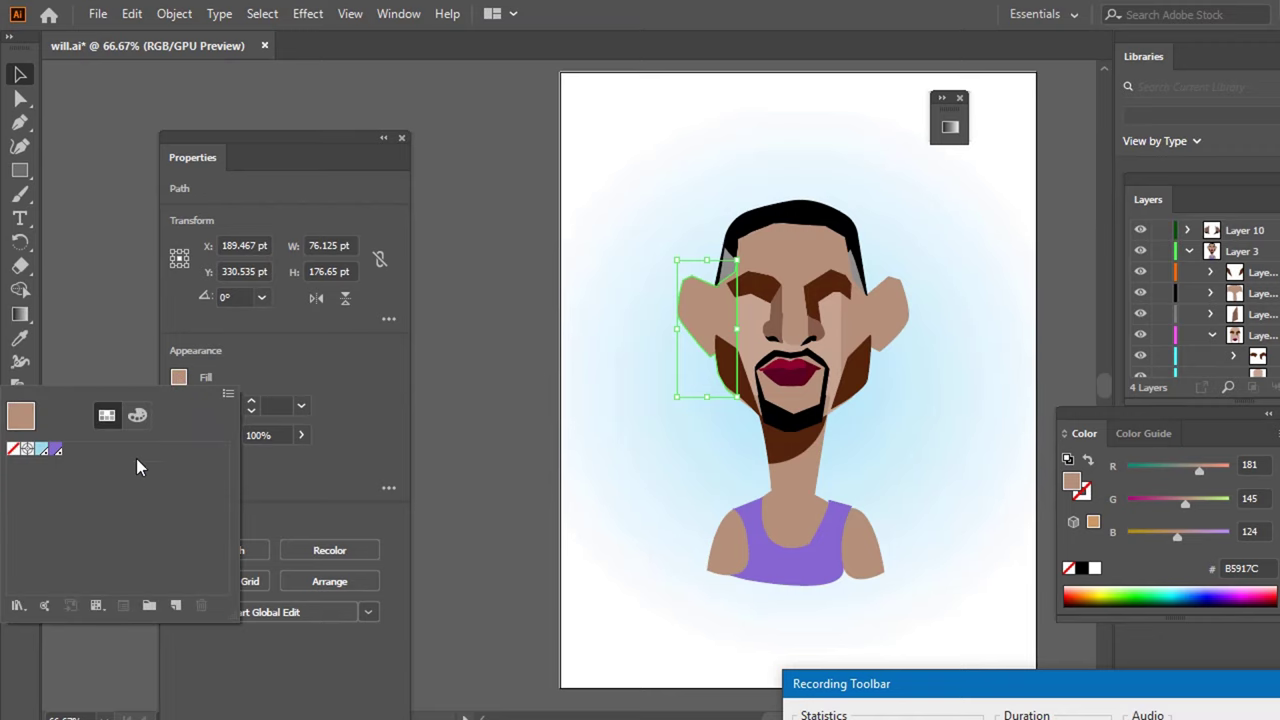
click(136, 418)
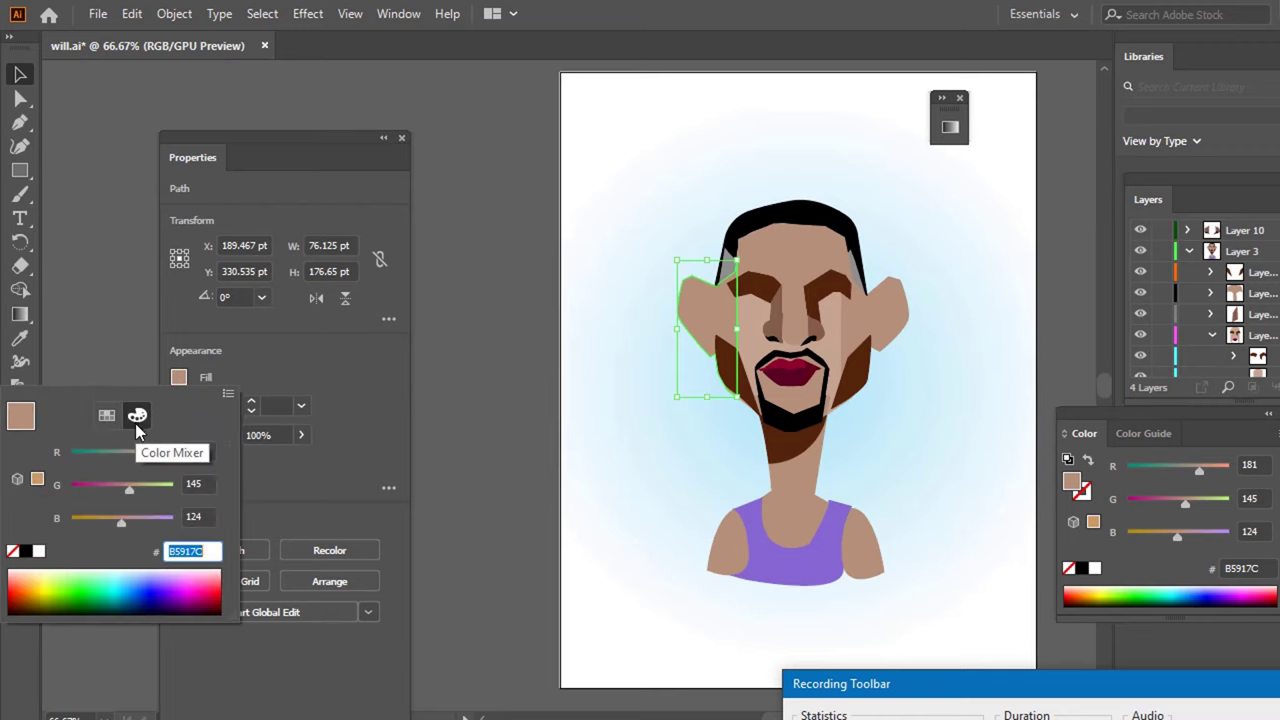
click(32, 601)
click(35, 588)
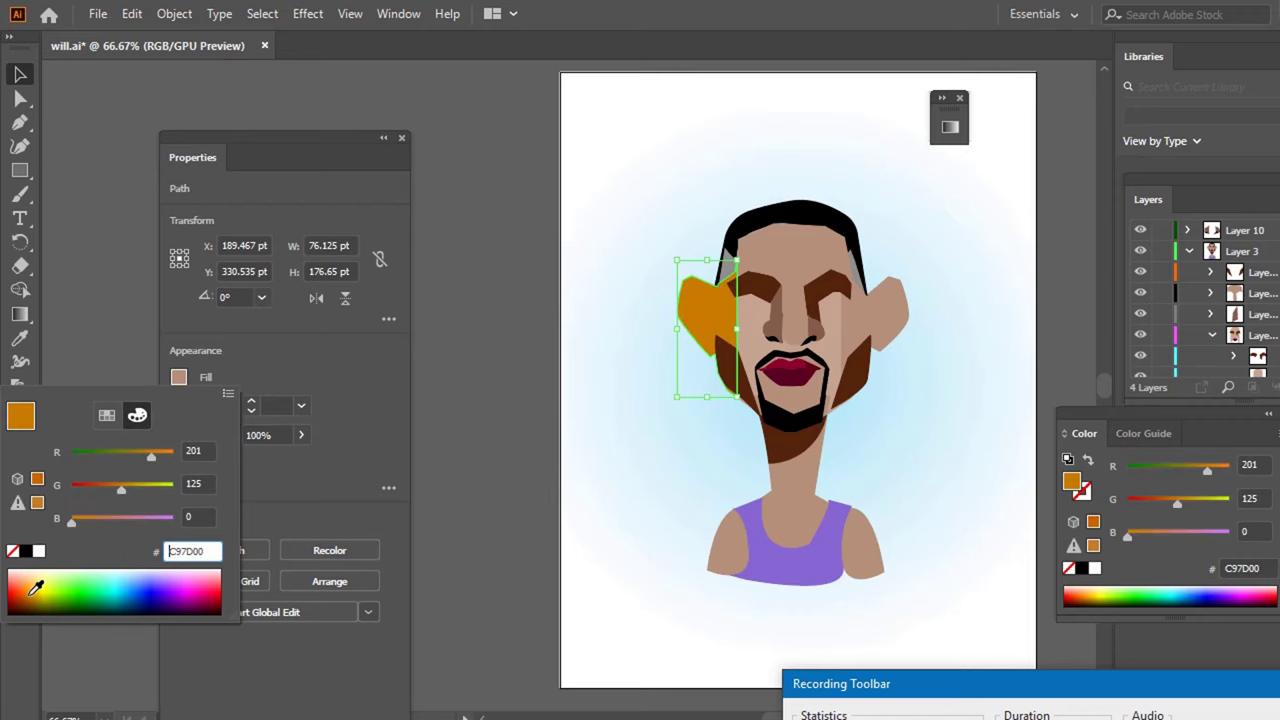
click(40, 595)
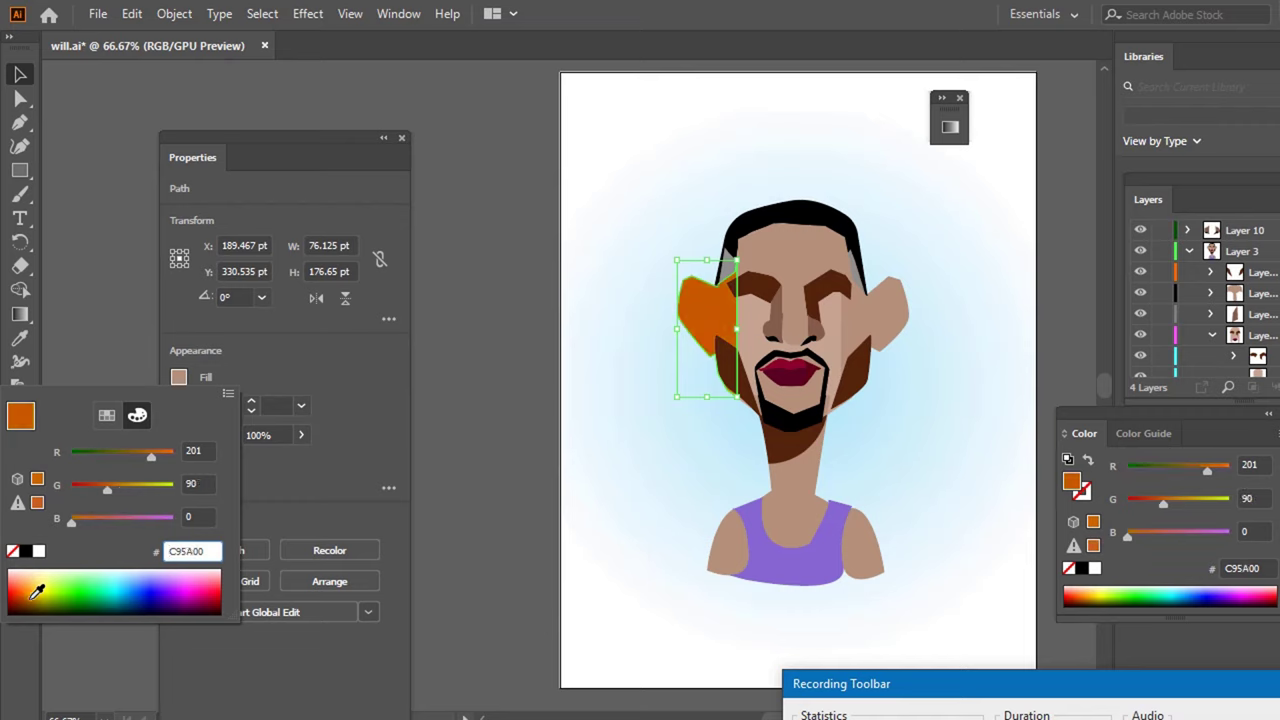
click(34, 597)
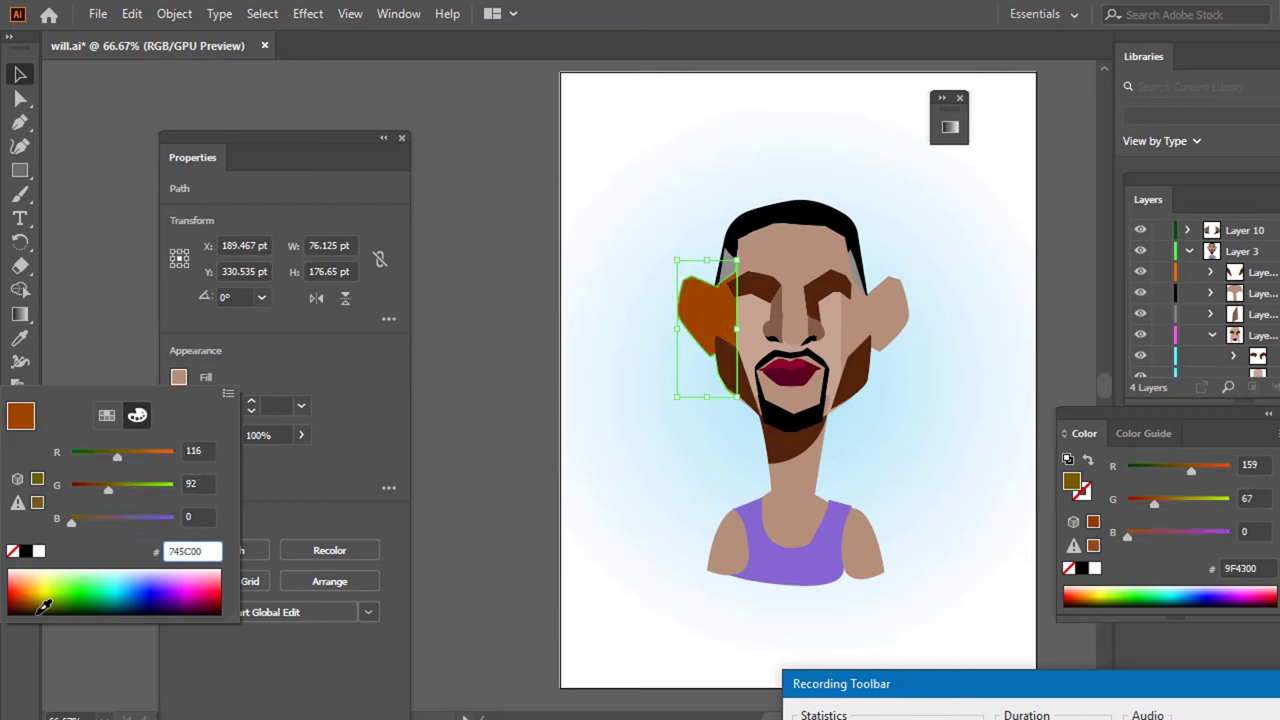
click(44, 609)
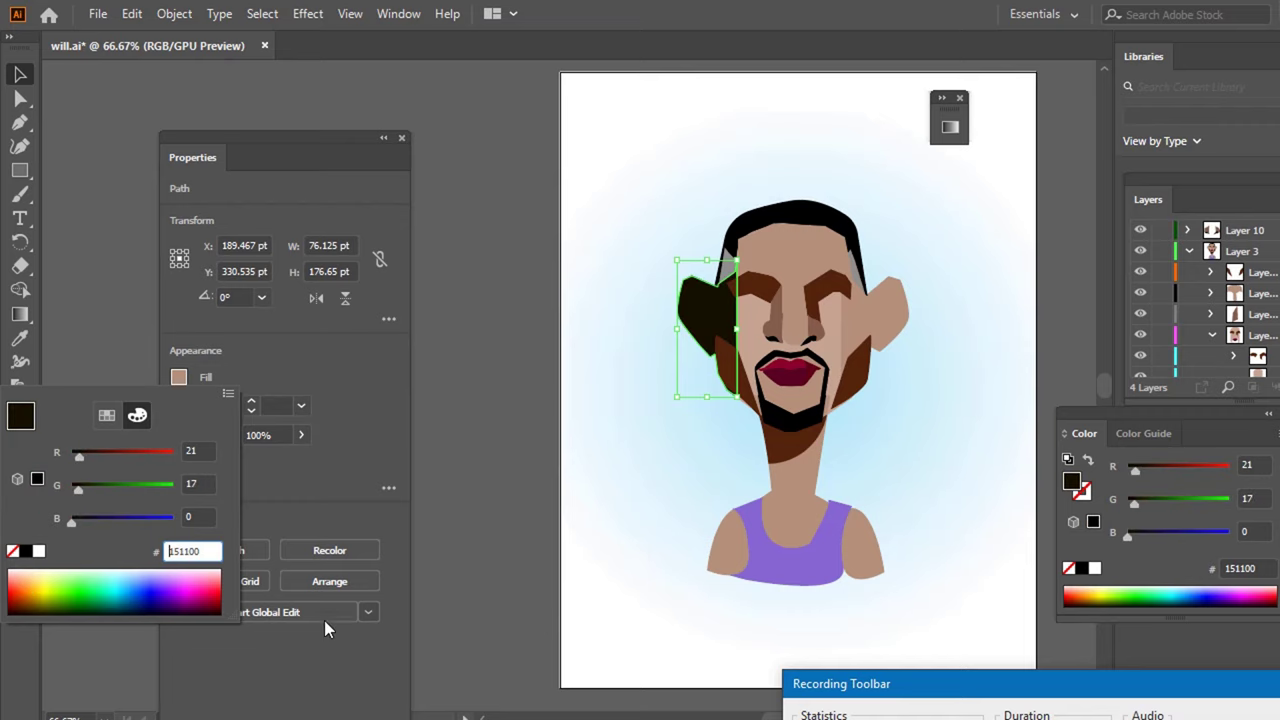
click(104, 455)
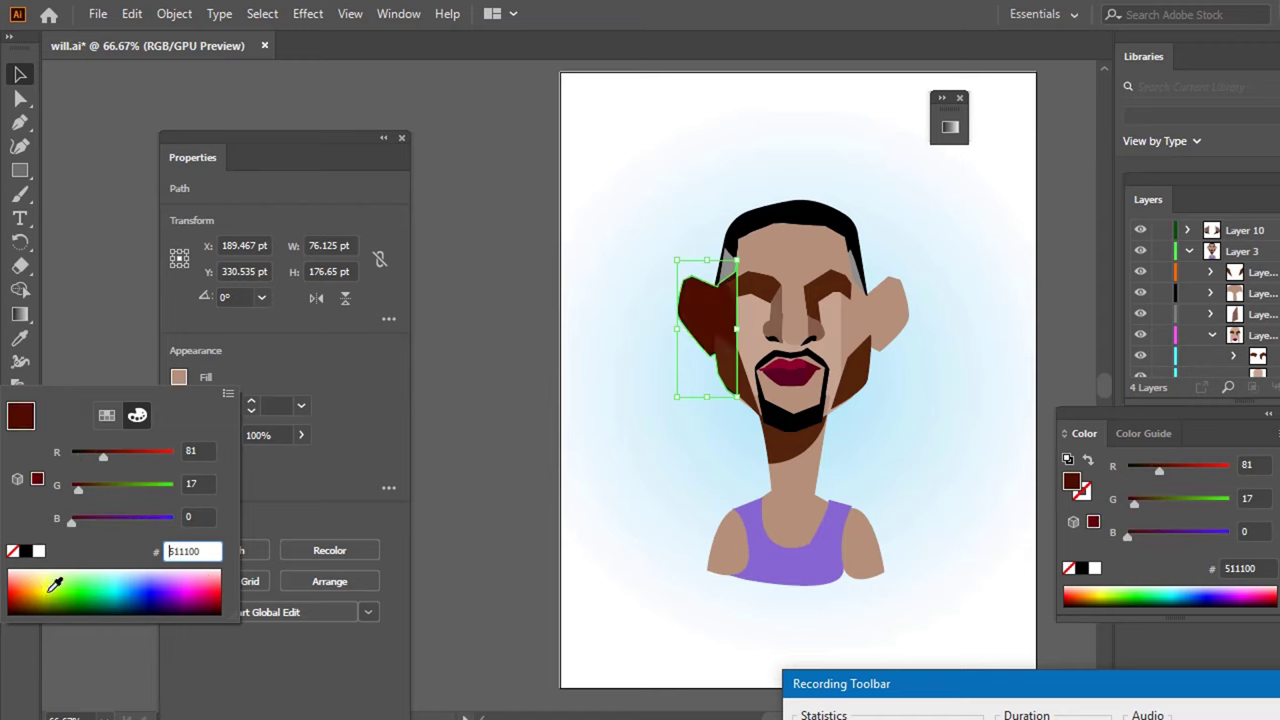
- Apply the sampled 511100 dark red to the other face shapes, then deselect
click(901, 309)
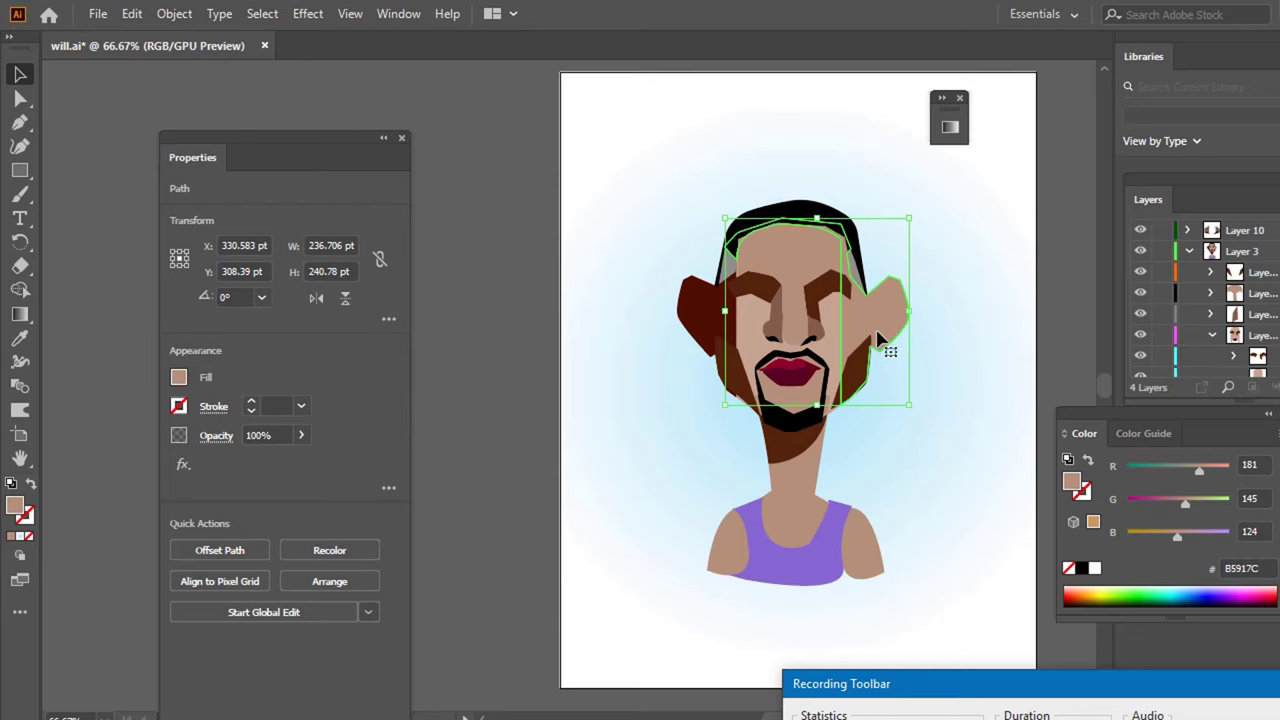
key(i)
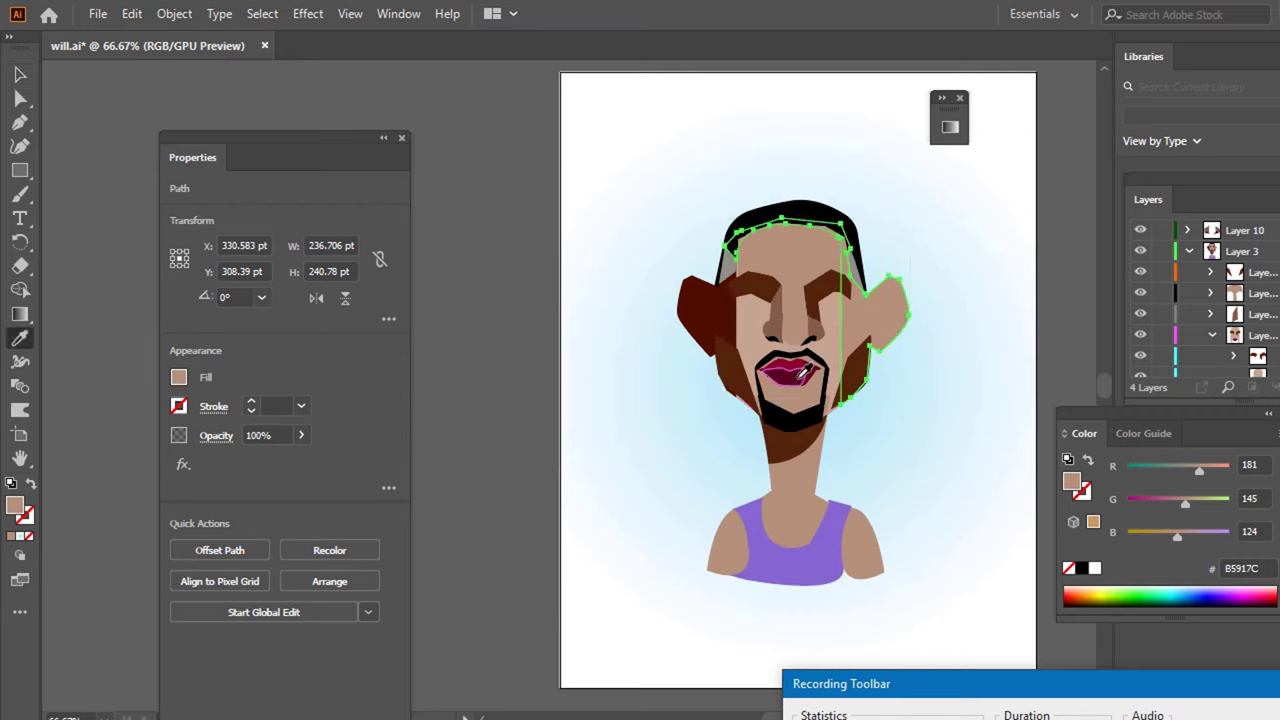
click(733, 318)
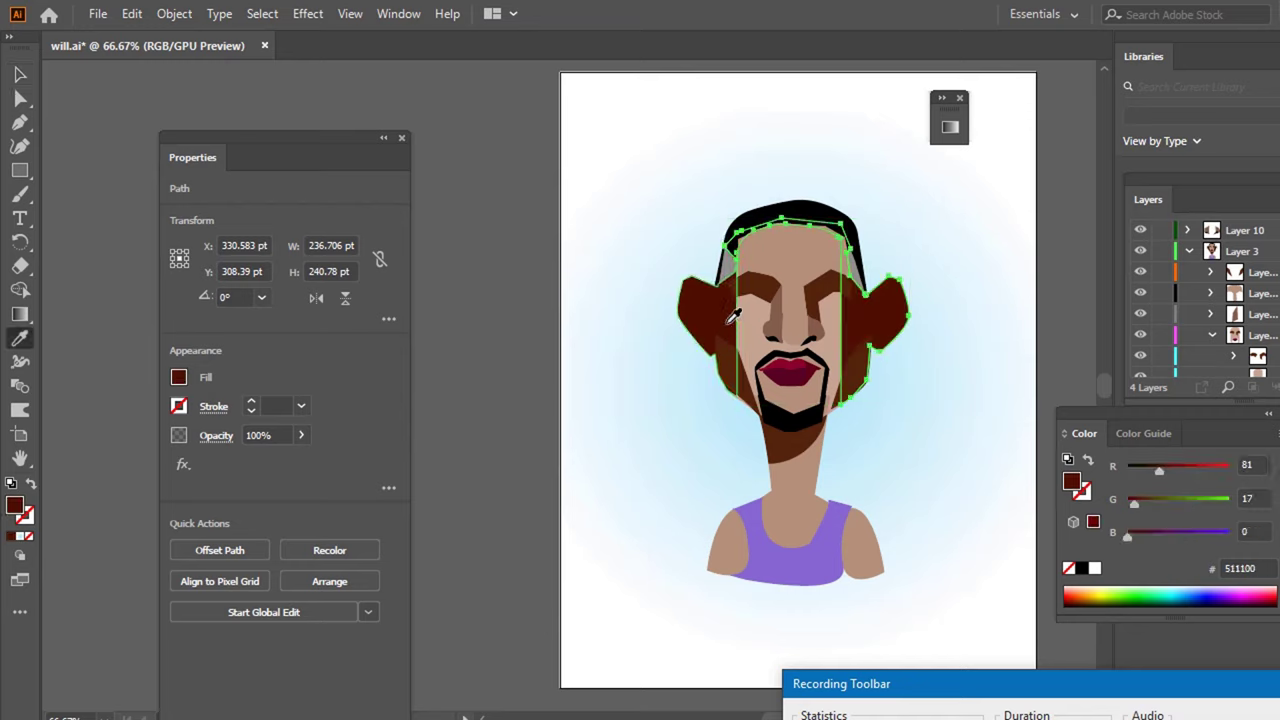
click(24, 79)
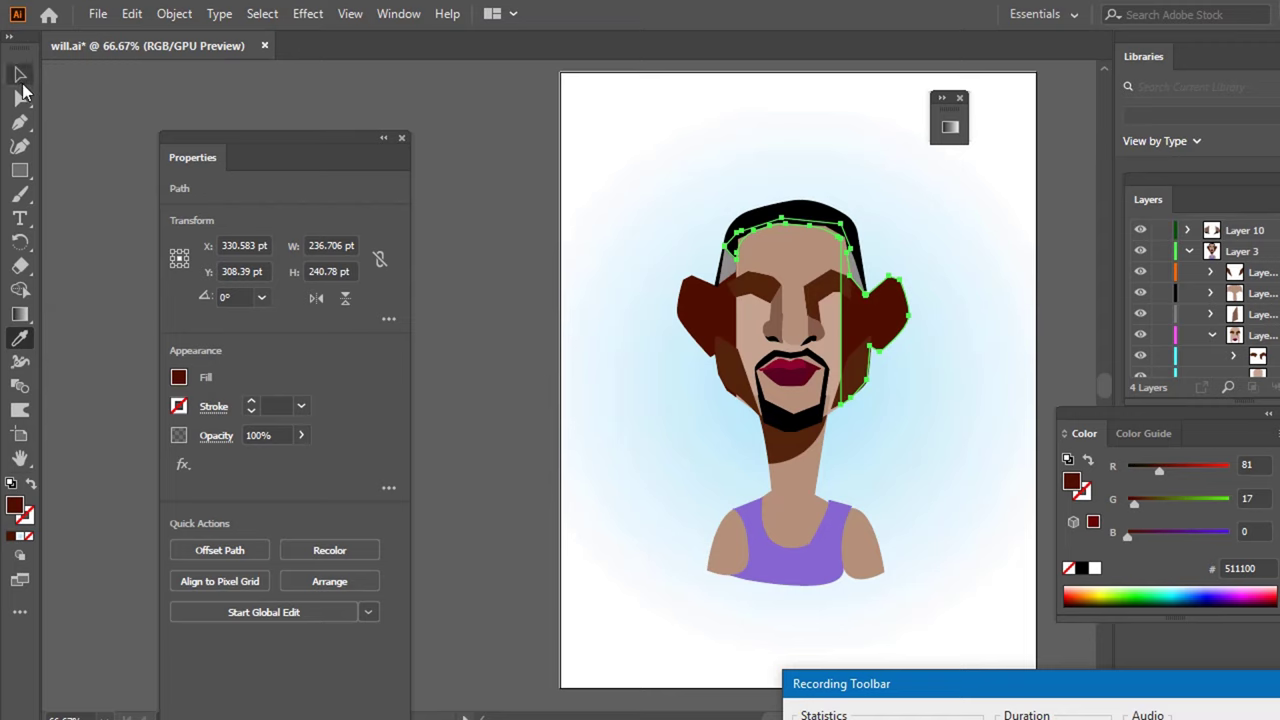
click(636, 208)
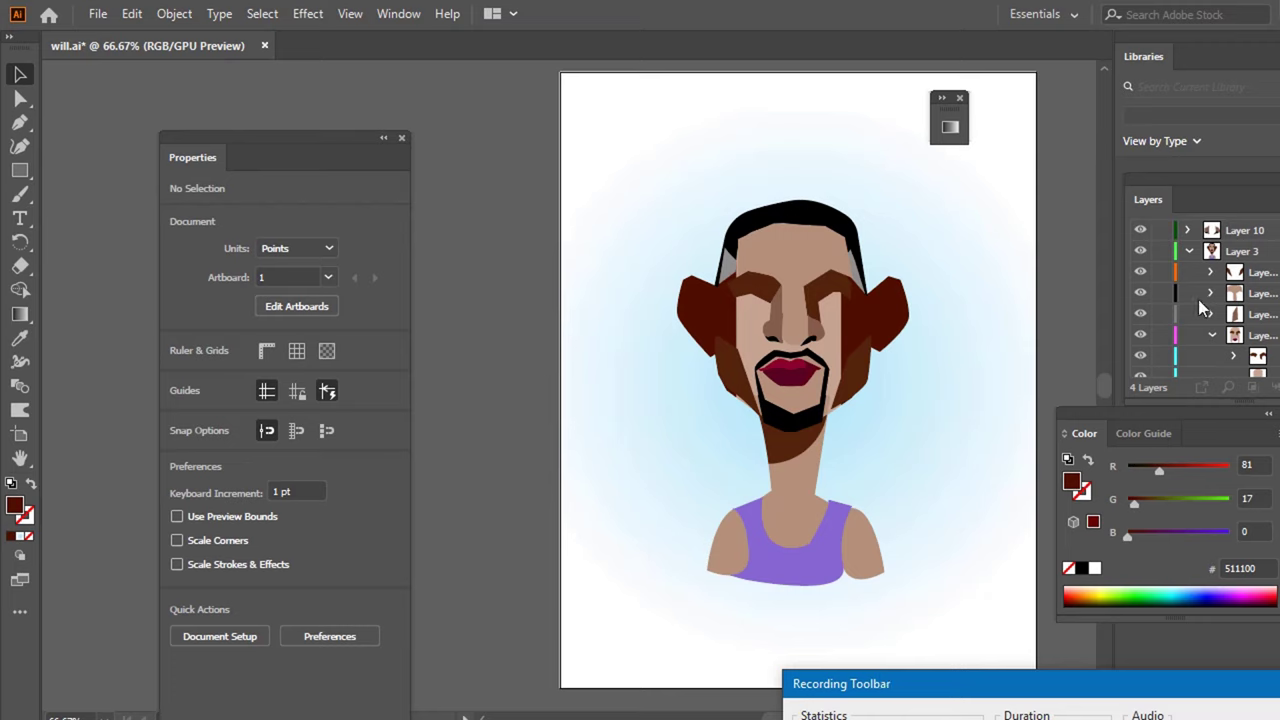
- Move the pencil sketch Layer 1 above Layer 10 in the Layers panel
click(1187, 252)
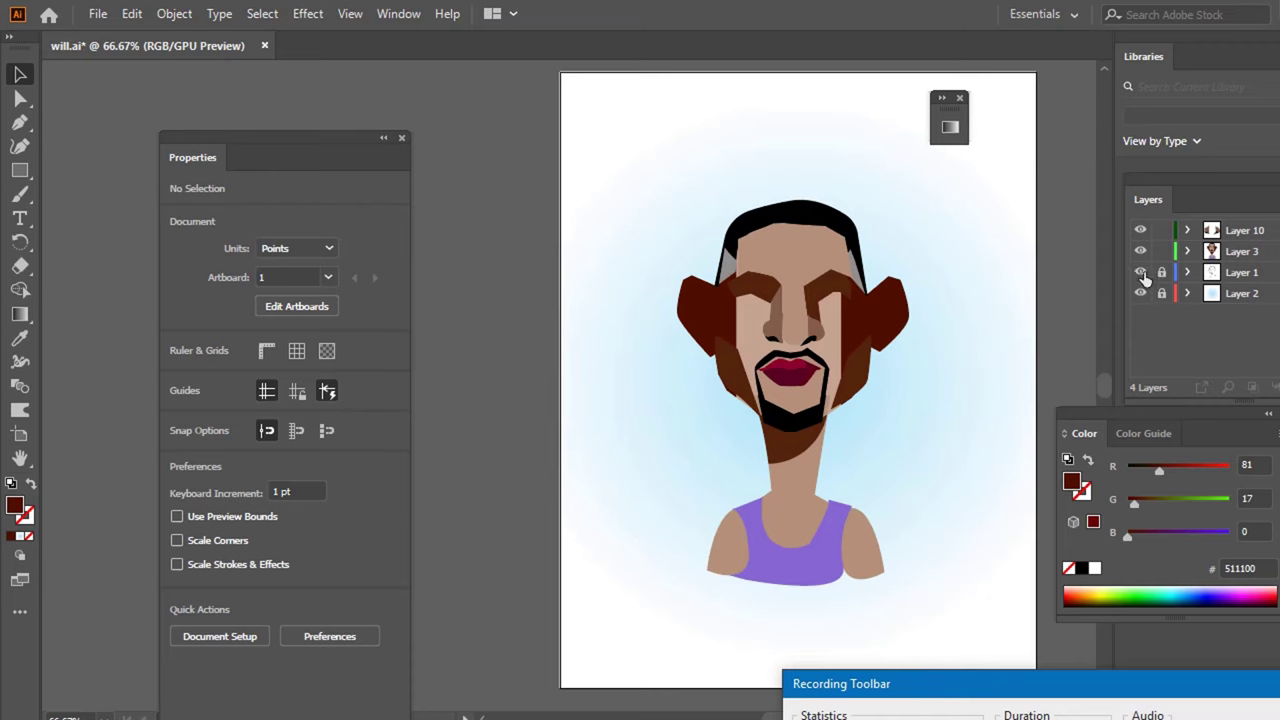
click(1141, 272)
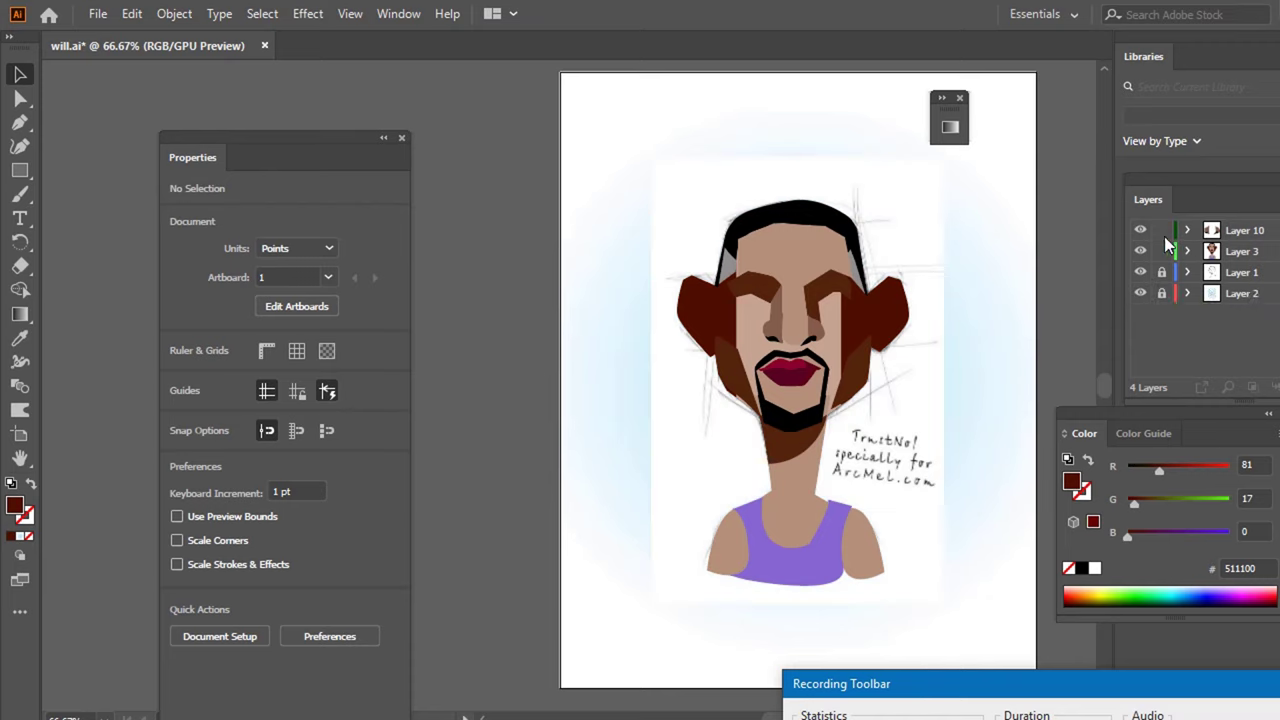
drag(1244, 278, 1244, 231)
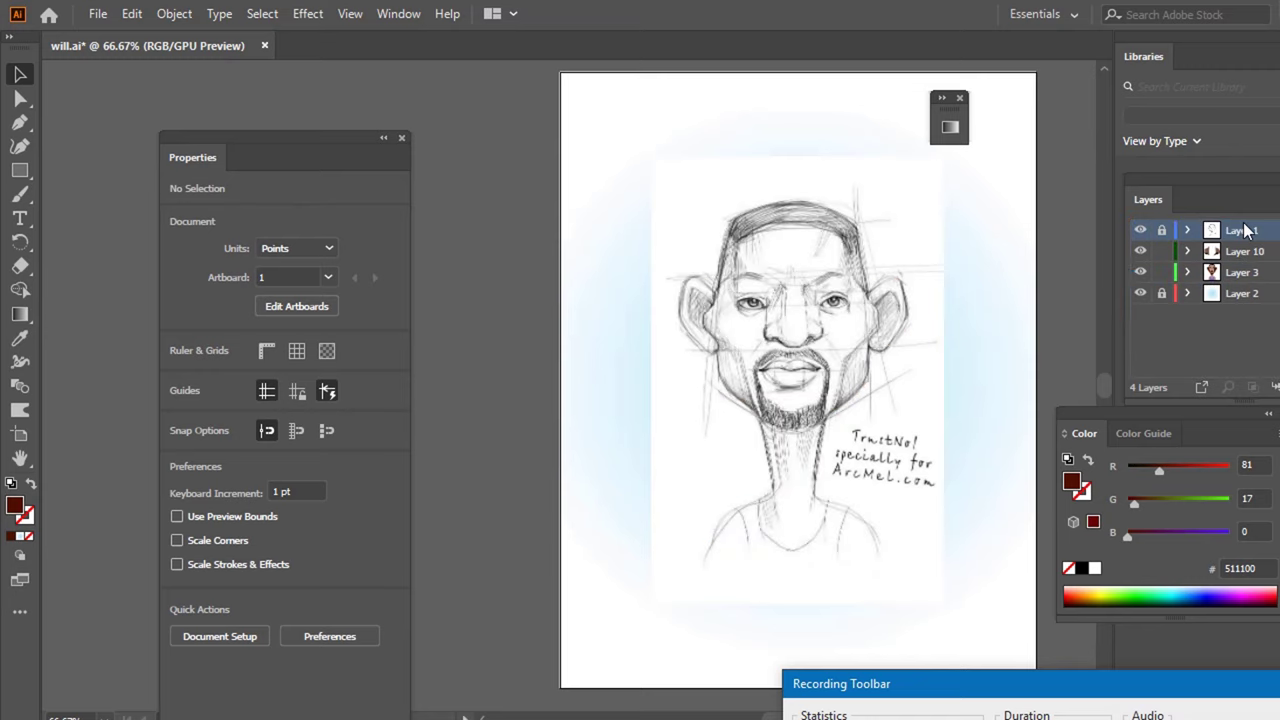
- Toggle Layer 1's visibility to compare sketch and artwork, leaving it hidden
click(1141, 231)
click(1141, 231)
click(1141, 231)
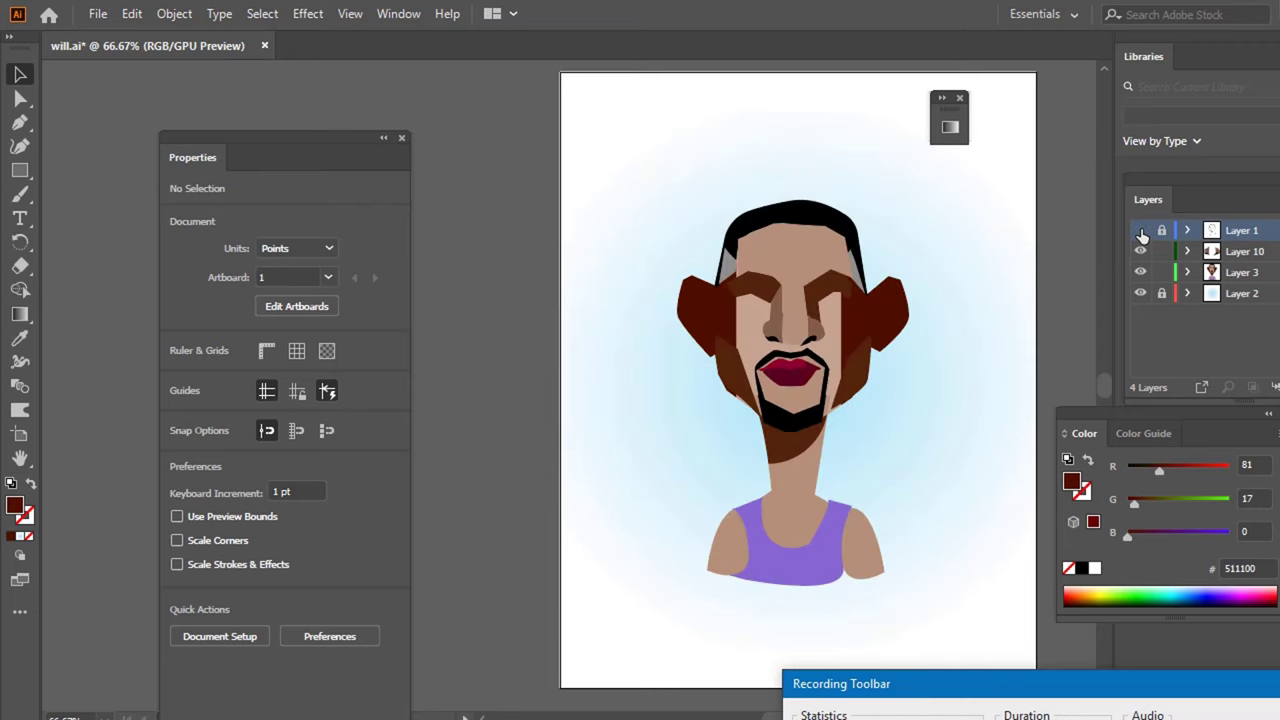
click(1141, 231)
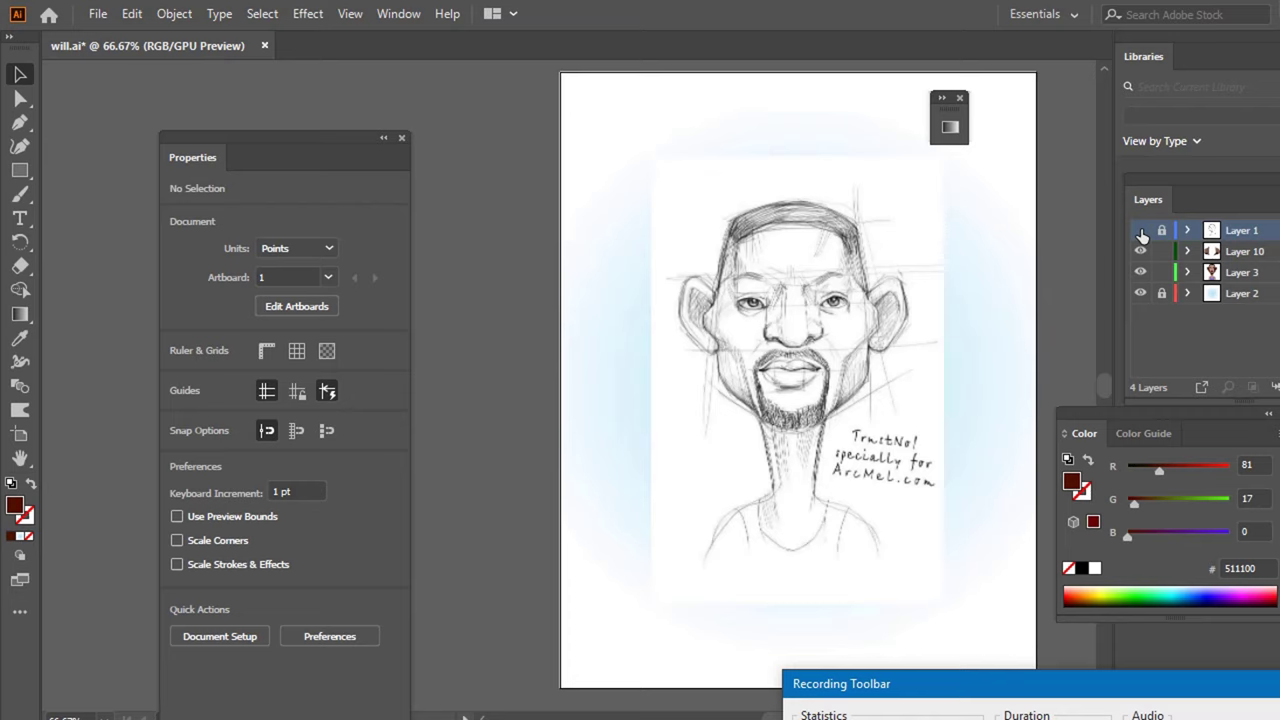
click(1141, 231)
click(1141, 231)
click(1141, 231)
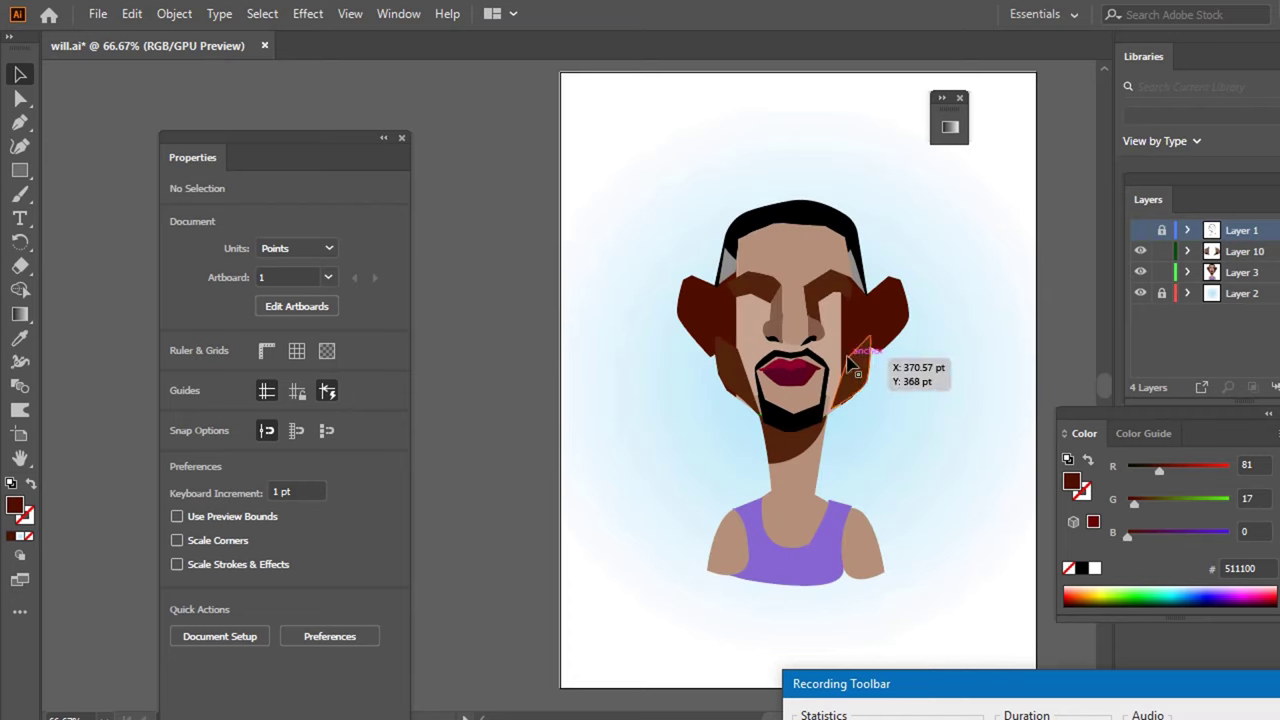
scroll(812, 420, up, 3)
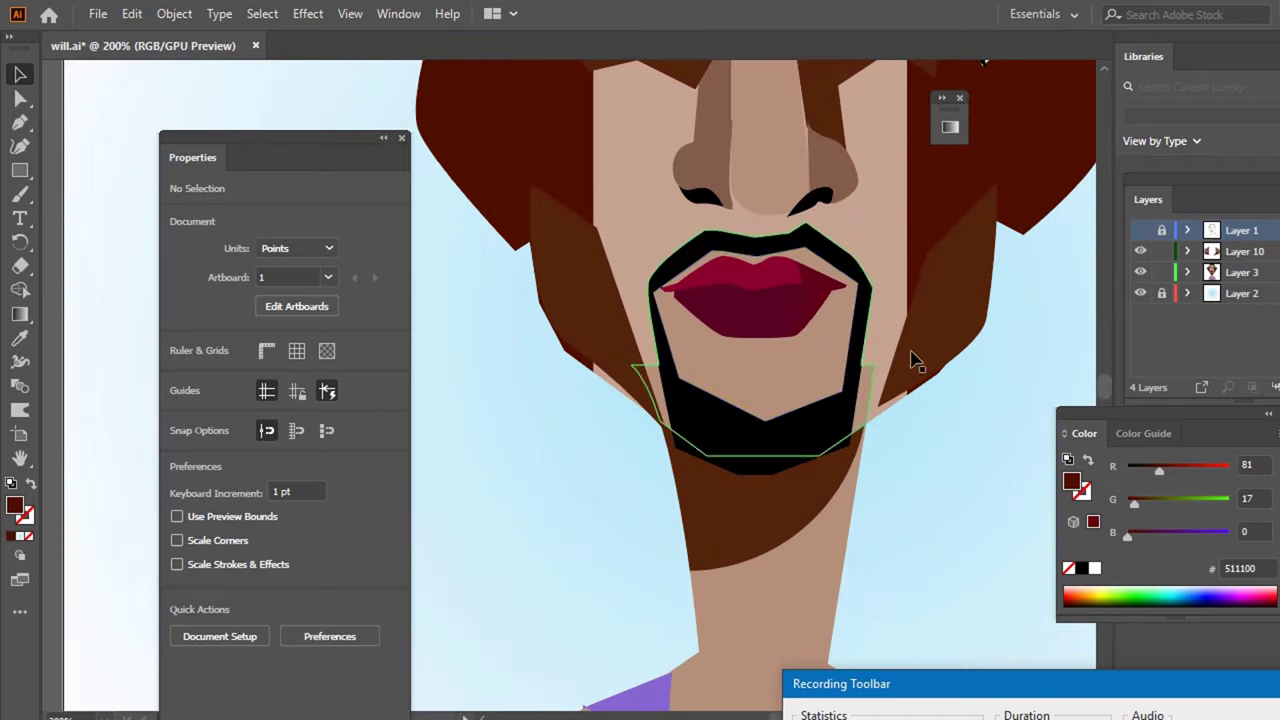
- On Layer 10, start a curved Pen path beneath the lower lip
click(20, 146)
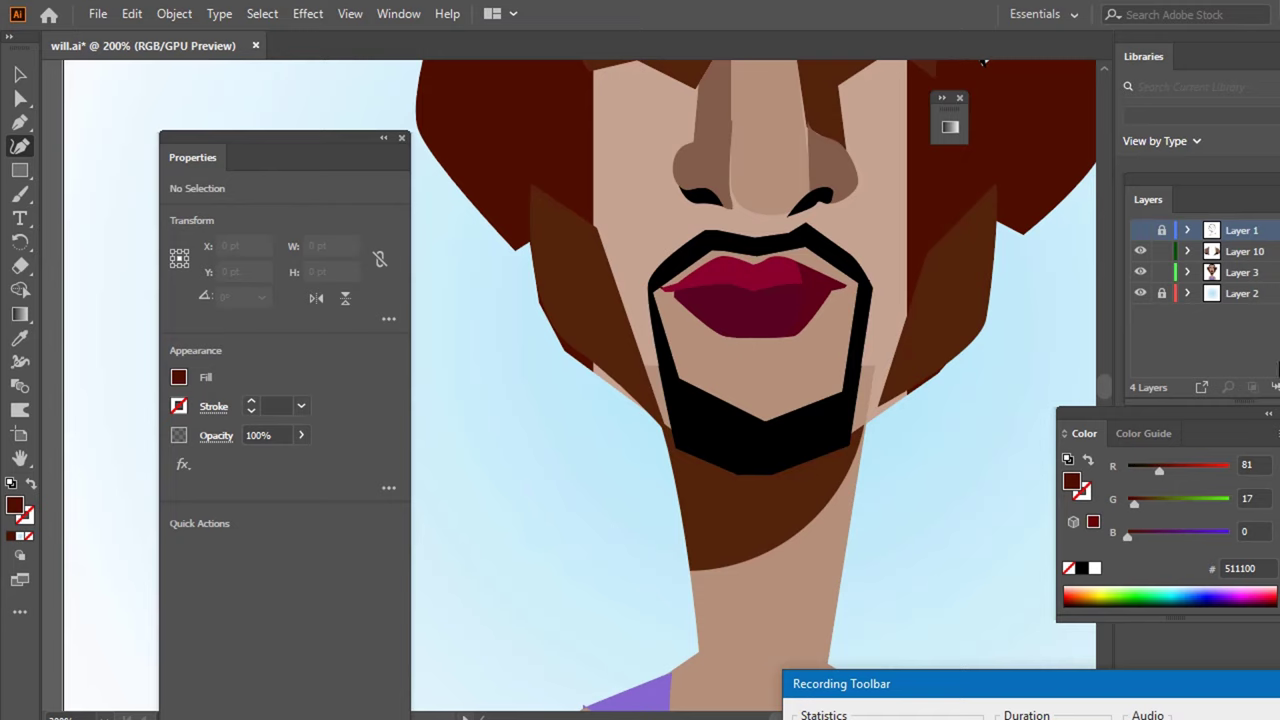
click(1240, 251)
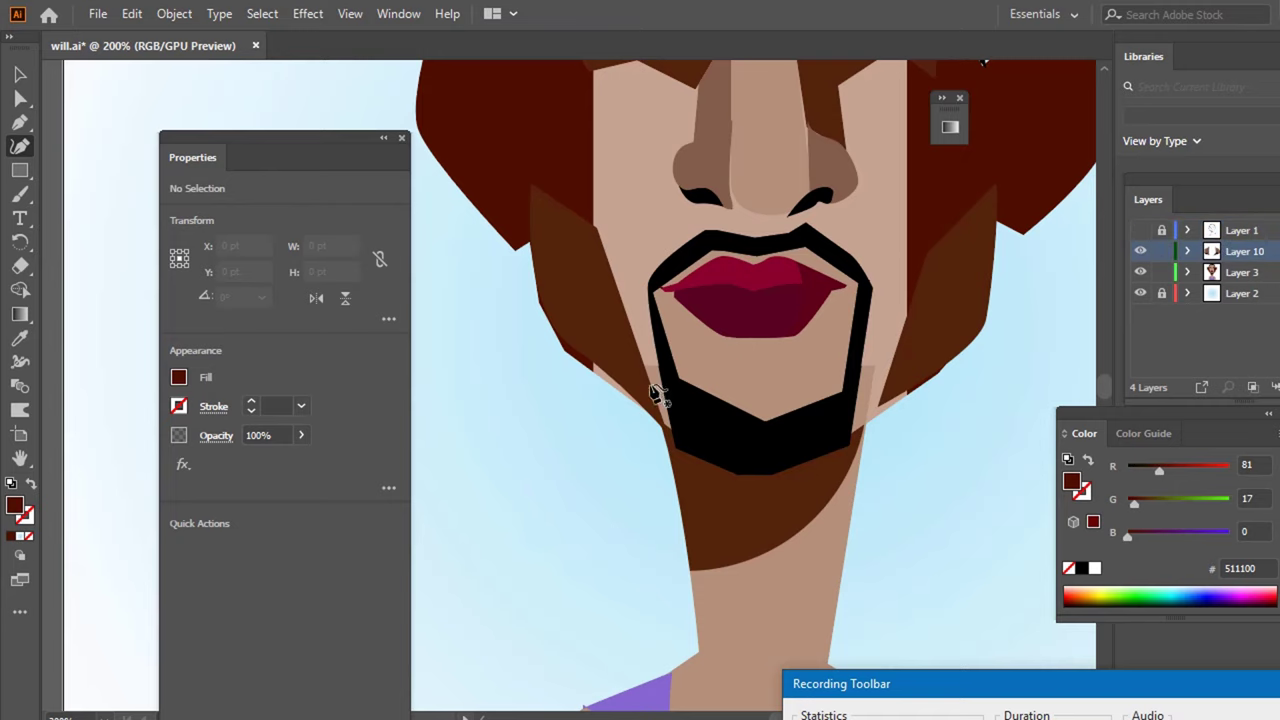
click(709, 346)
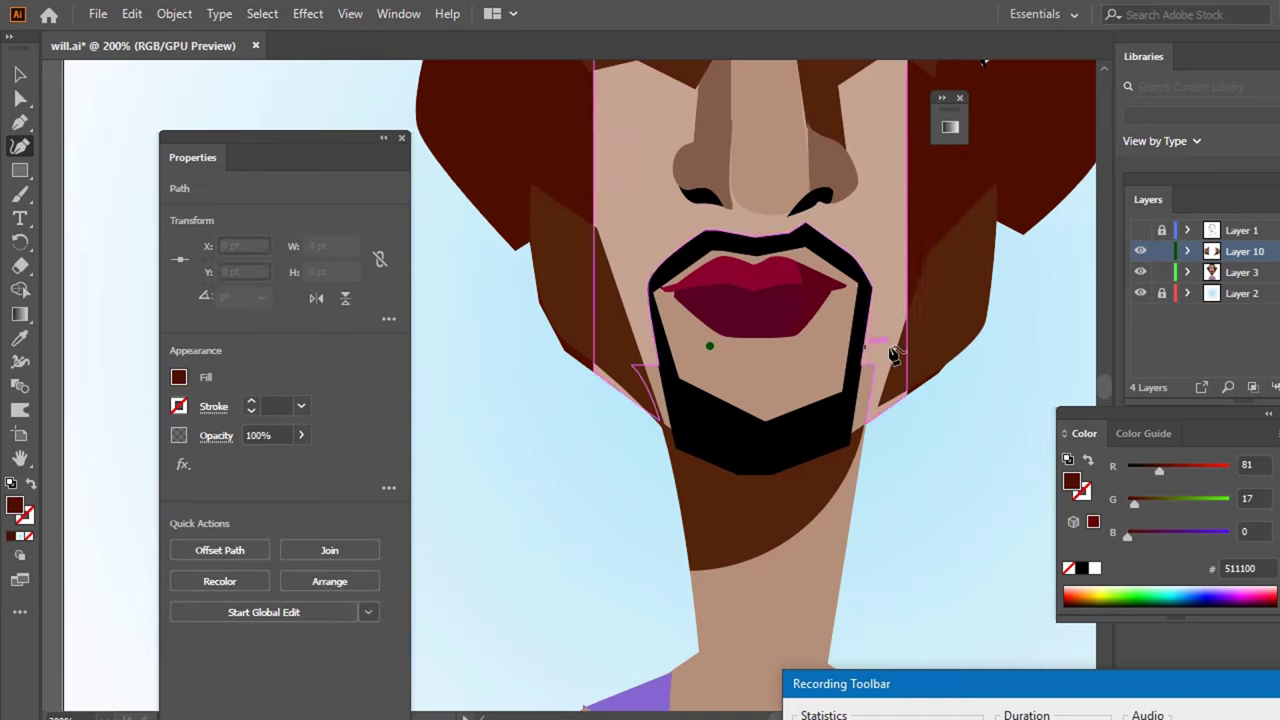
click(800, 344)
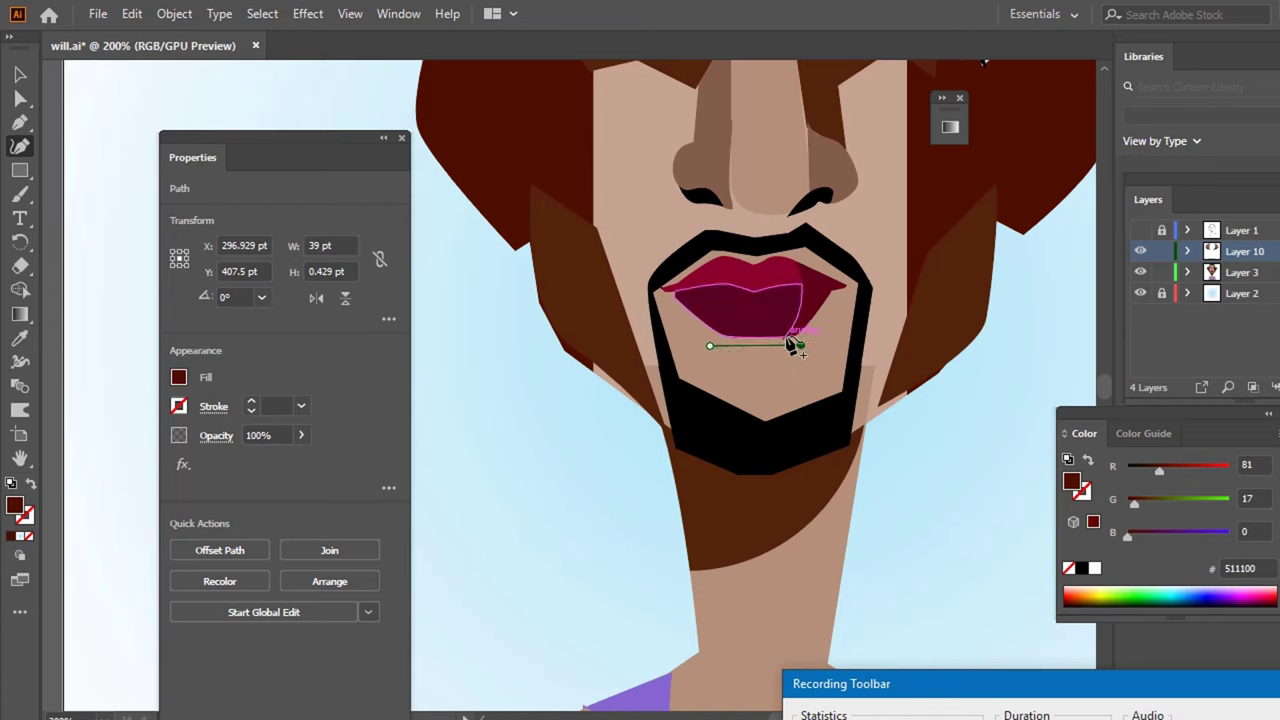
drag(800, 347, 805, 342)
ctrl+click(803, 340)
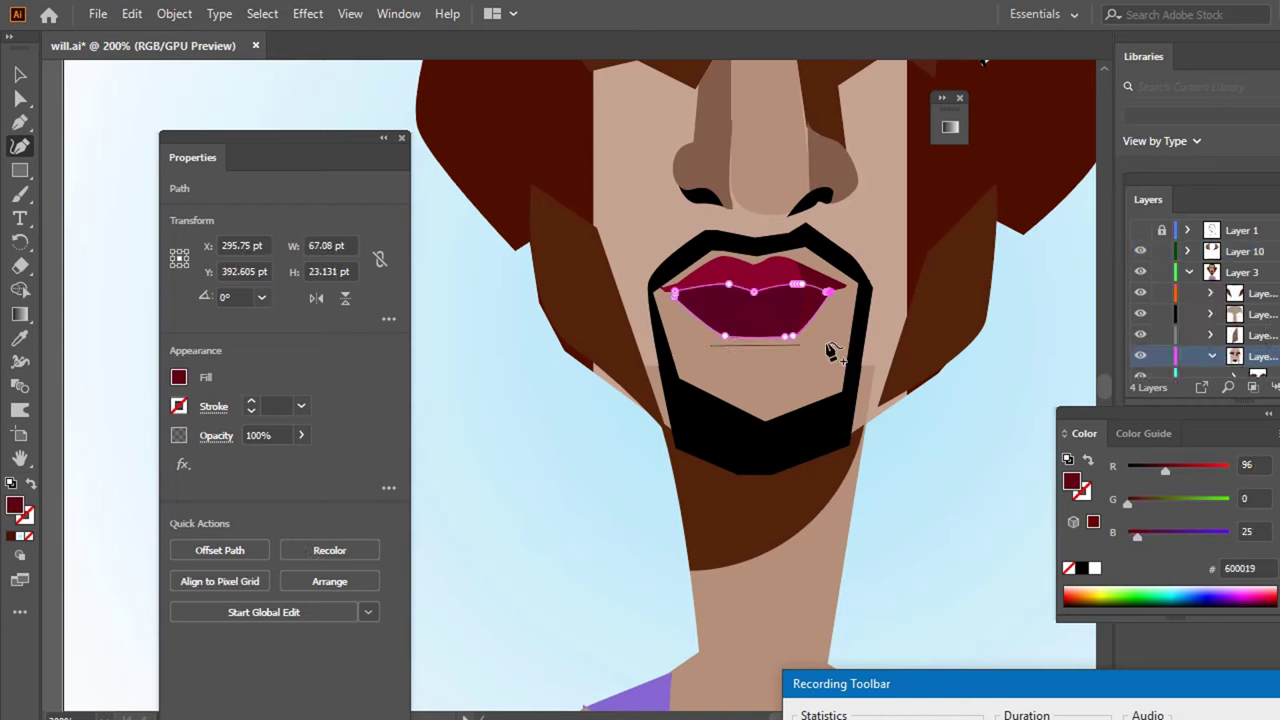
- Close the path into a thin 47.6 × 8 pt dark red crescent under the lips
click(800, 346)
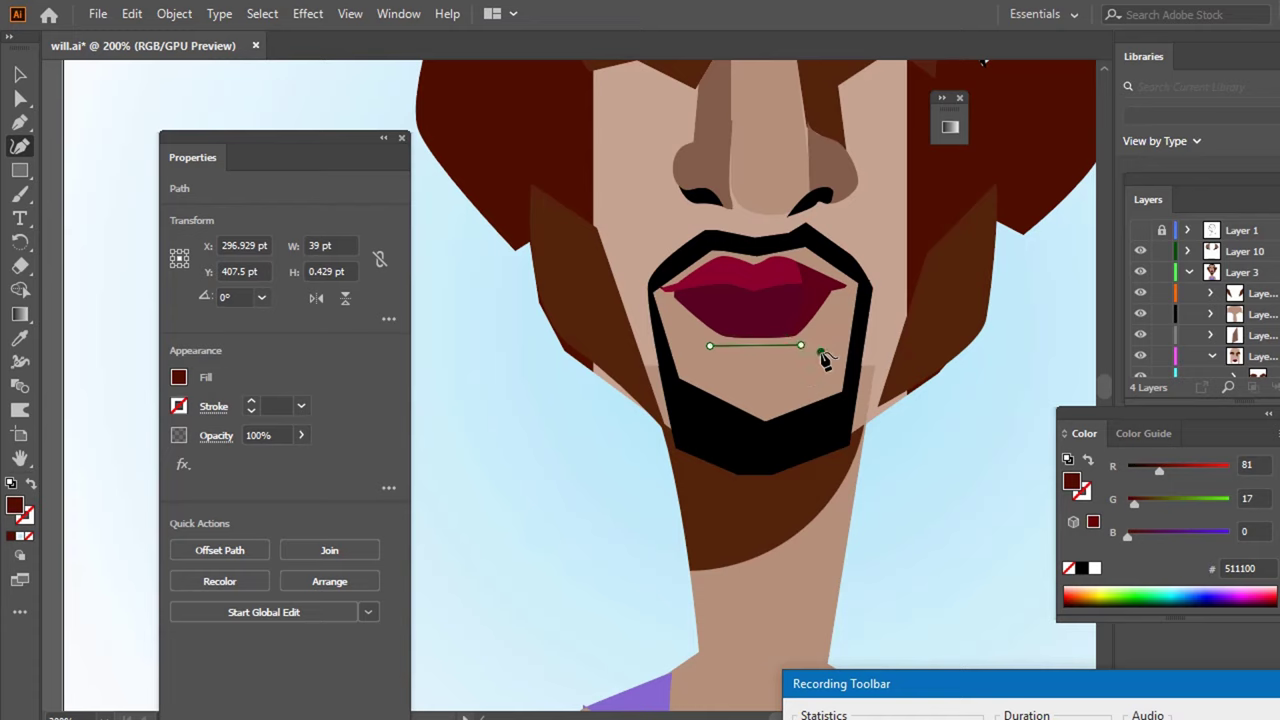
click(820, 351)
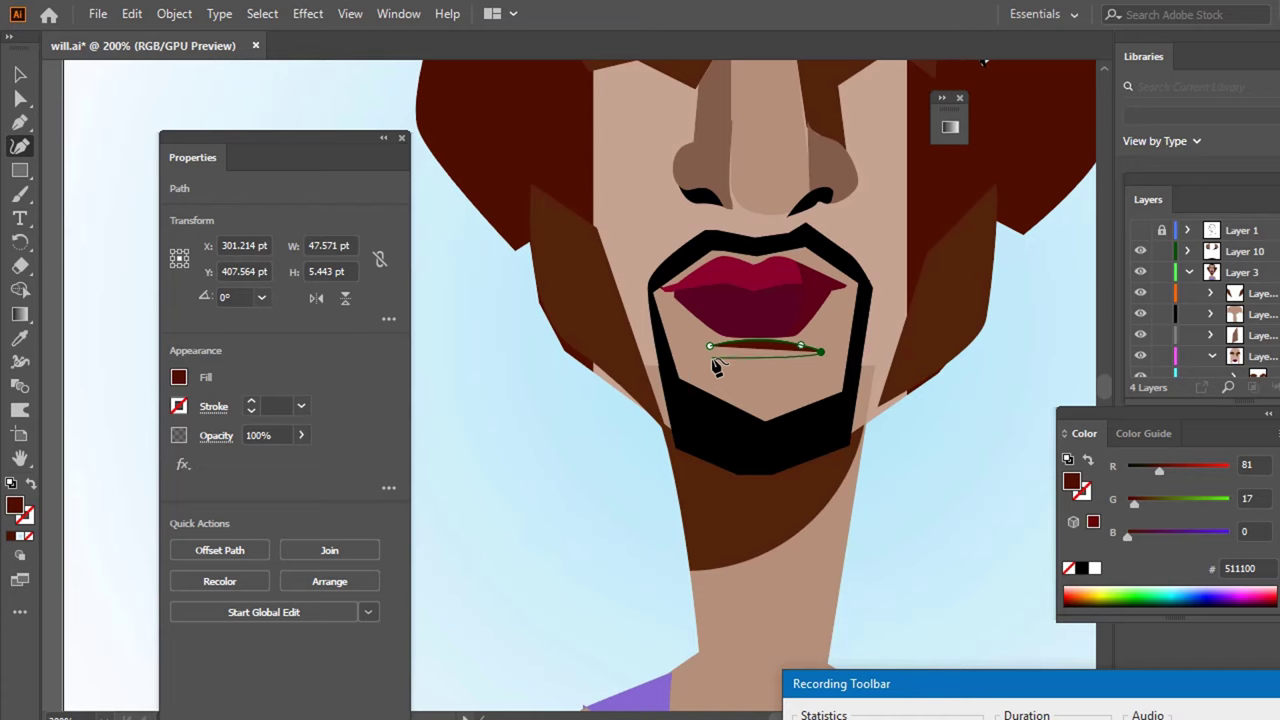
click(712, 352)
click(753, 358)
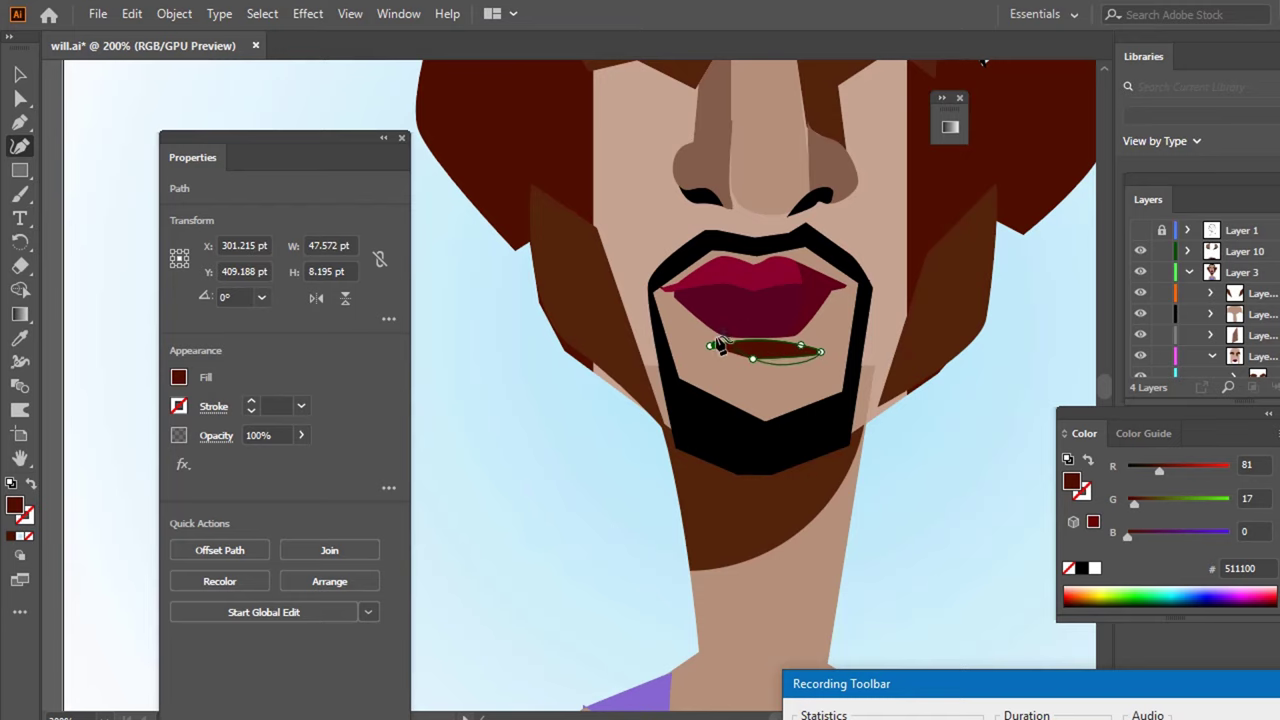
click(708, 350)
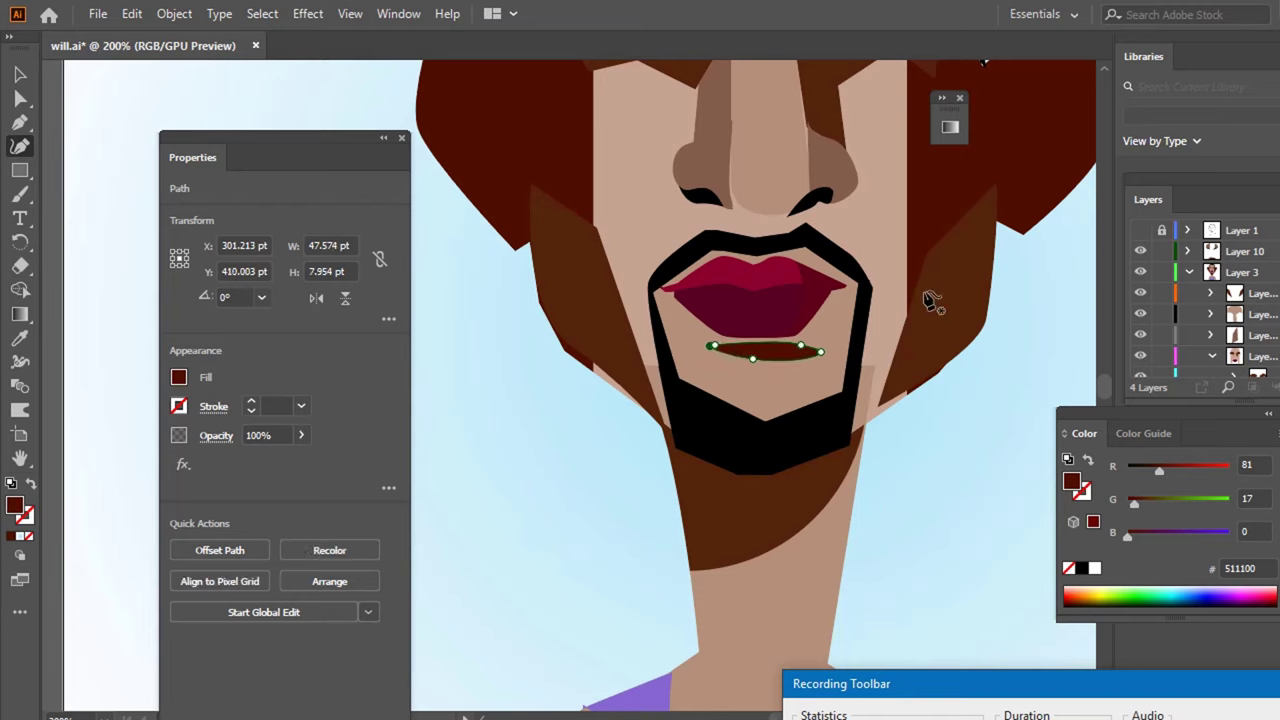
scroll(931, 297, down, 3)
scroll(960, 292, up, 1)
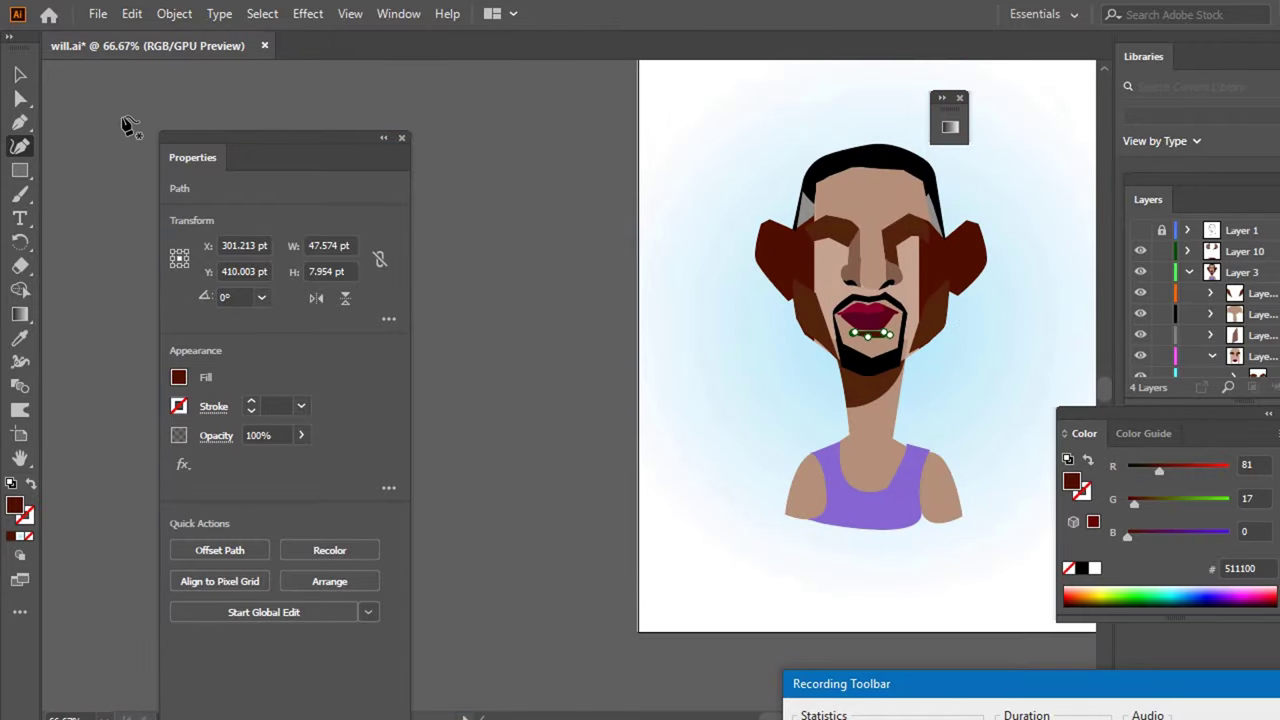
- Deselect, then flick Layer 1 on and off to compare, ending with the sketch visible
click(22, 78)
click(665, 123)
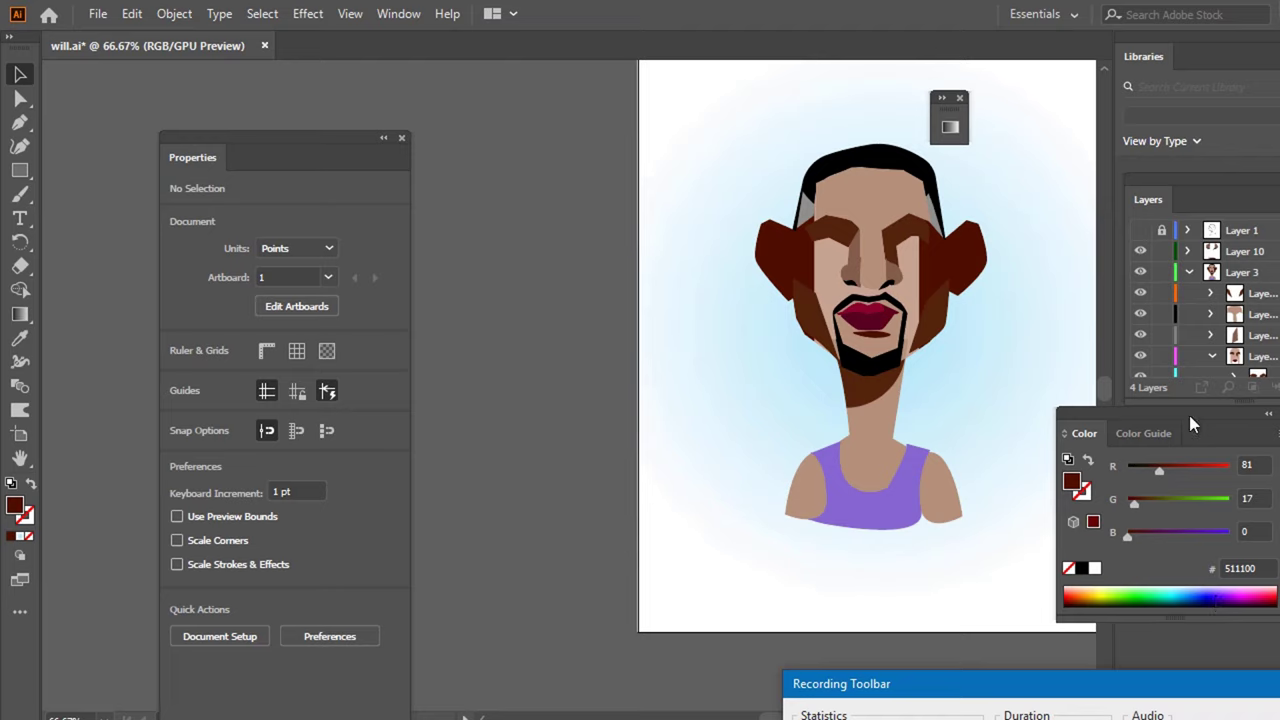
click(1140, 231)
click(1140, 236)
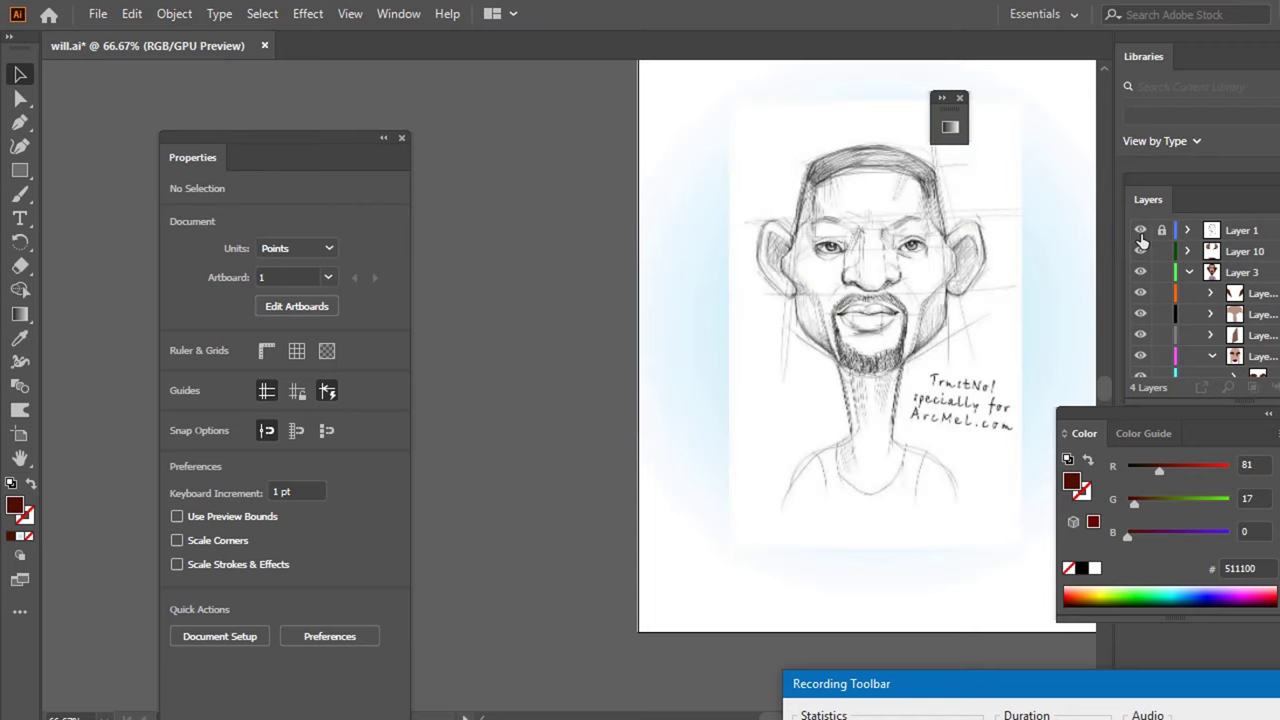
click(1141, 238)
click(1140, 236)
click(1140, 236)
click(1140, 236)
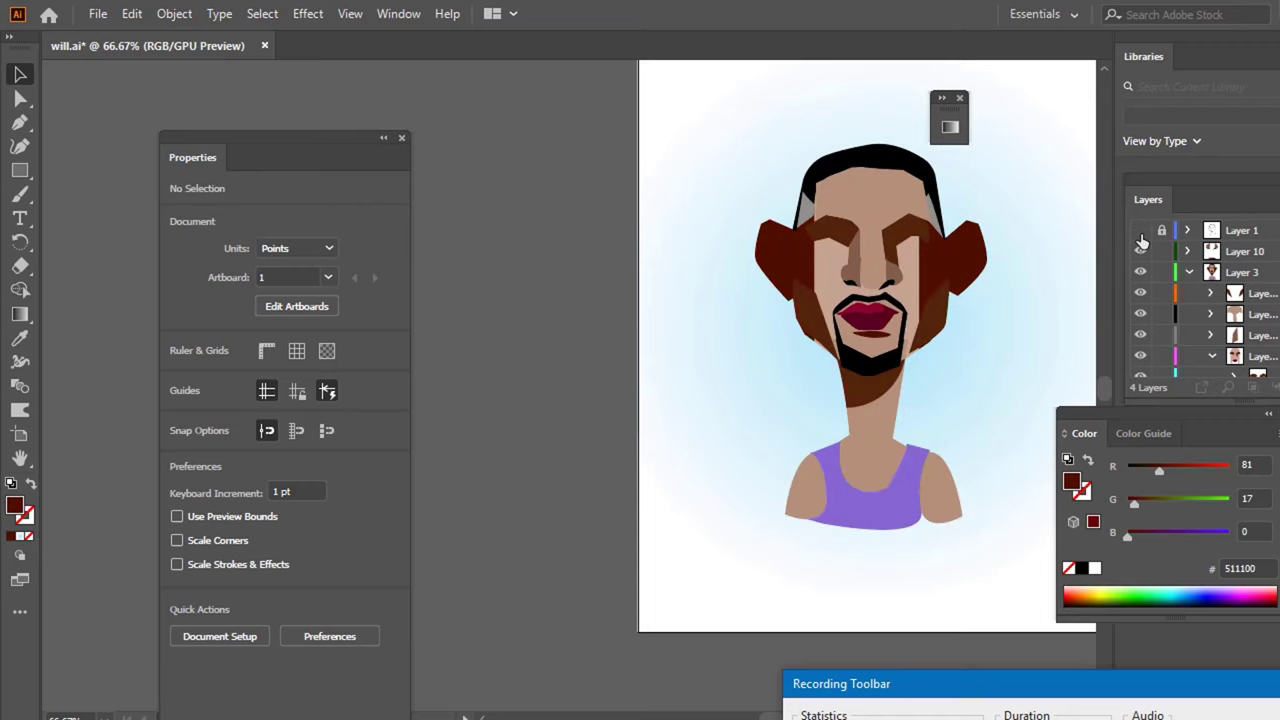
click(1140, 236)
click(1140, 236)
click(1140, 236)
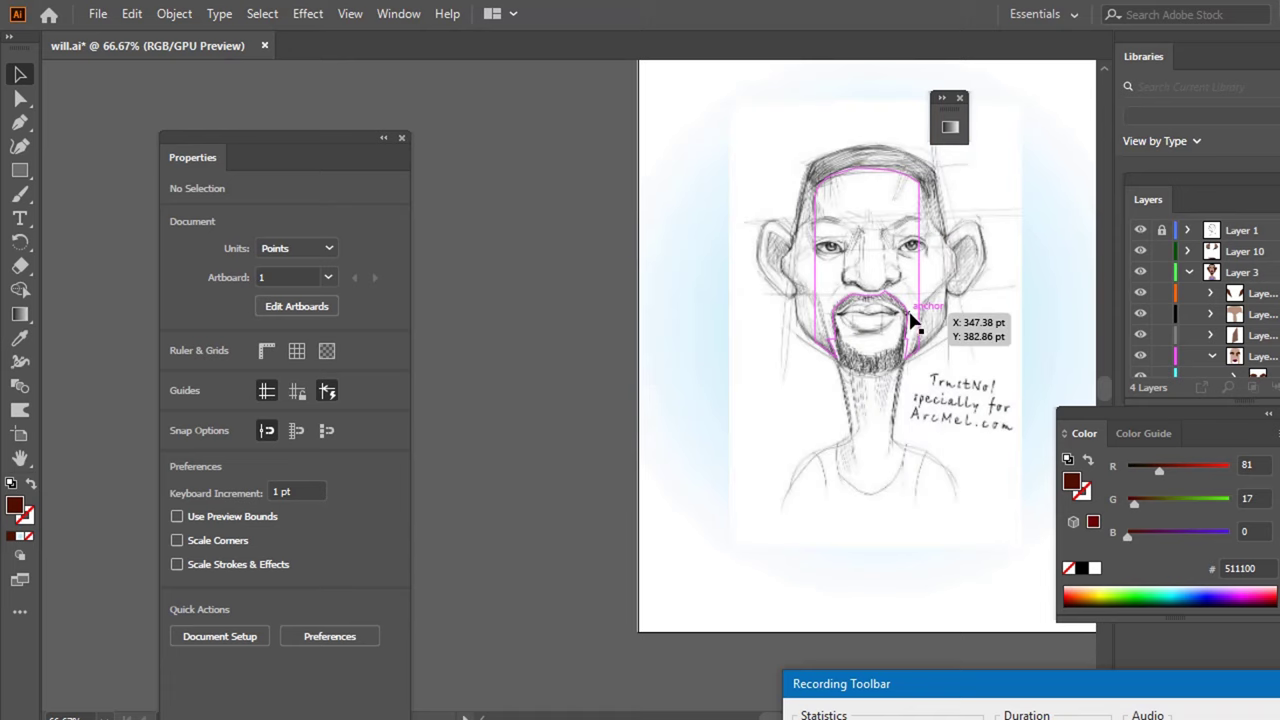
- Trace a closed 43.3 × 31.2 pt Pen outline around the sketch's right eye
alt+scroll(925, 240, up, 5)
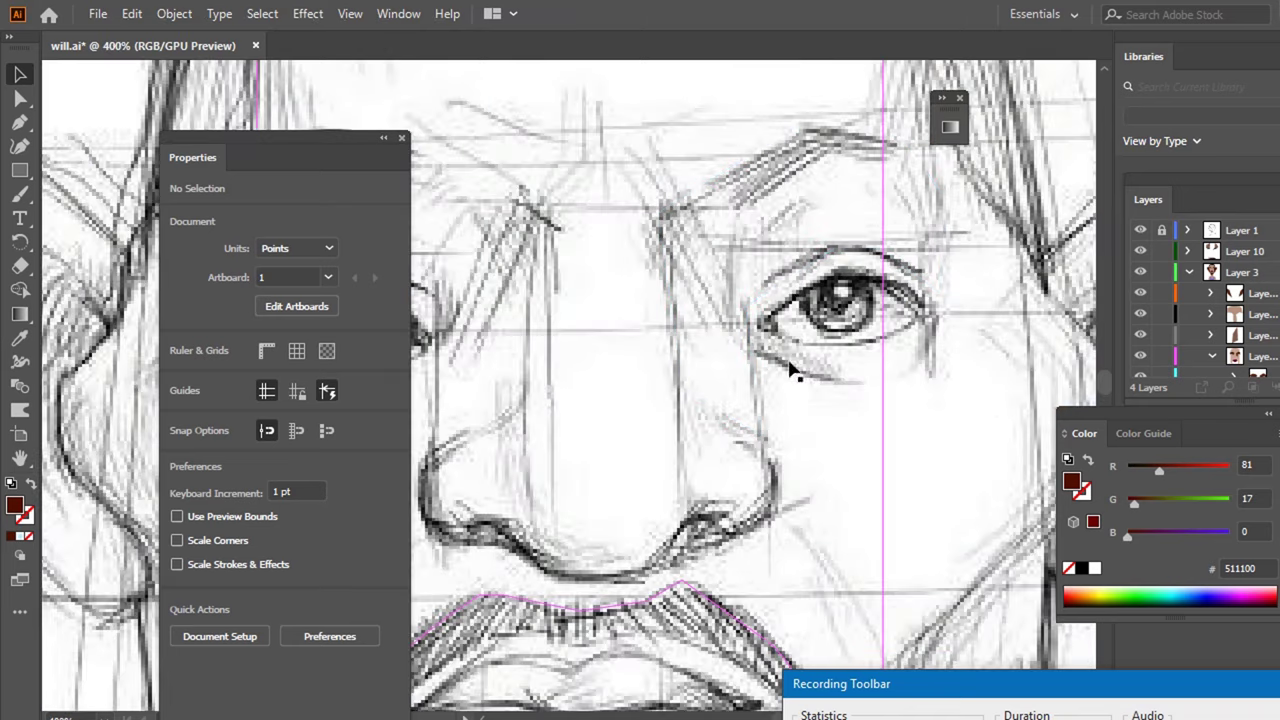
click(20, 147)
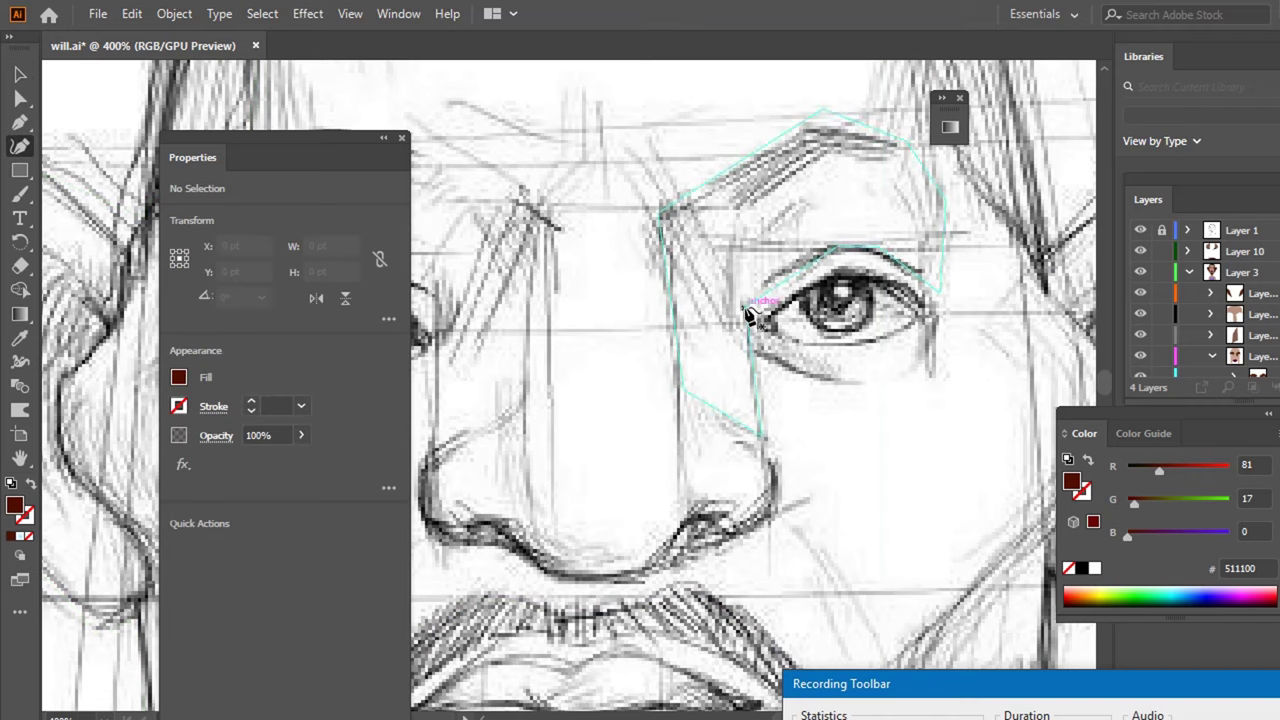
click(744, 302)
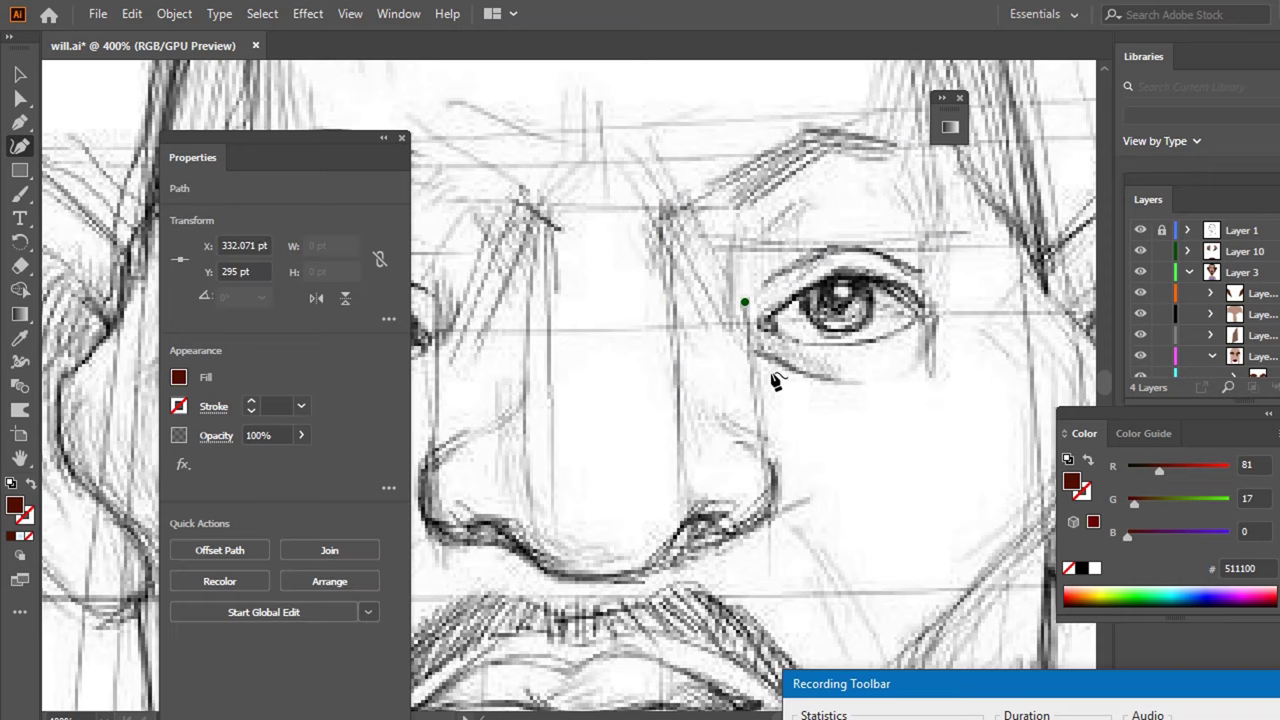
mouse_move(755, 345)
mouse_down()
mouse_move(798, 390)
mouse_move(871, 391)
mouse_up()
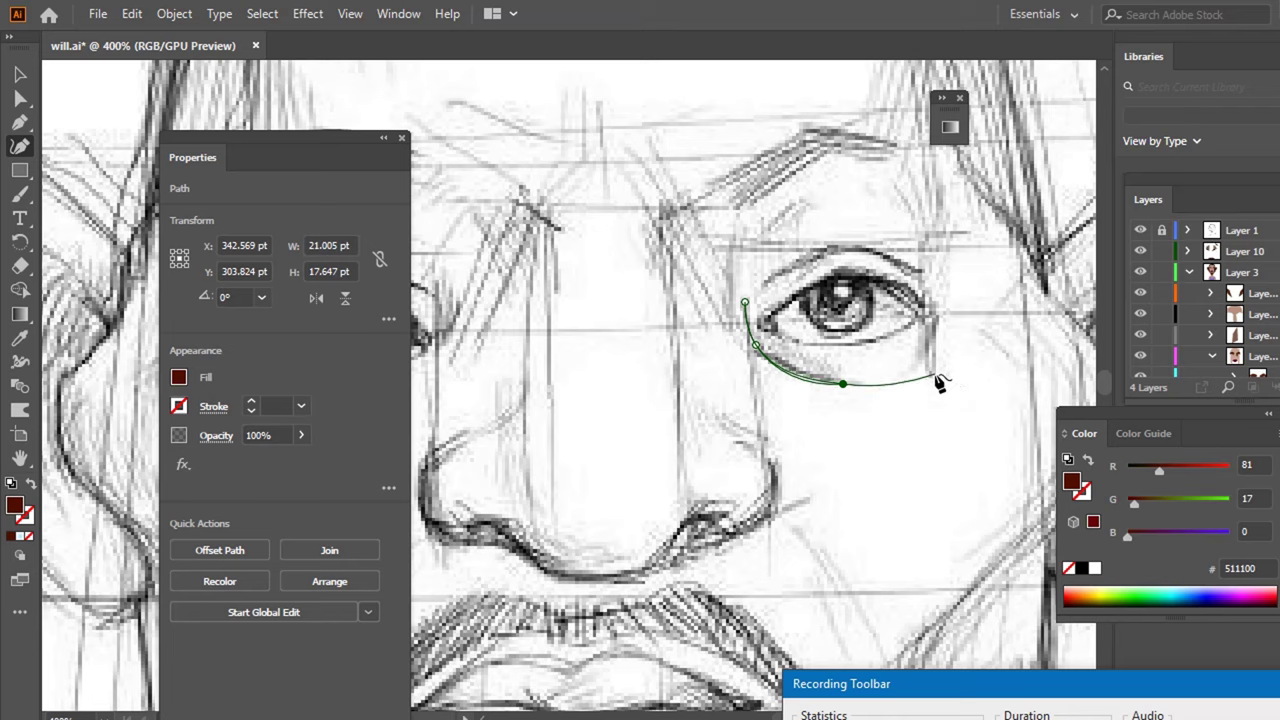
drag(932, 372, 889, 290)
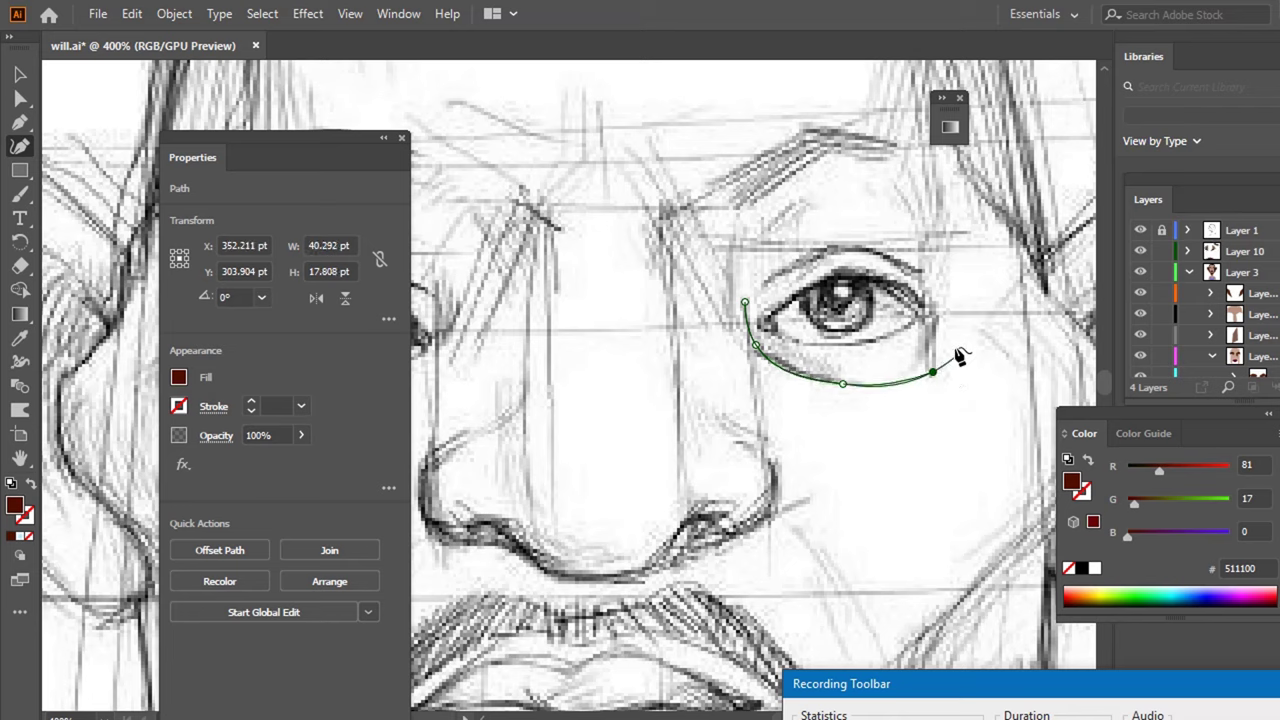
click(923, 271)
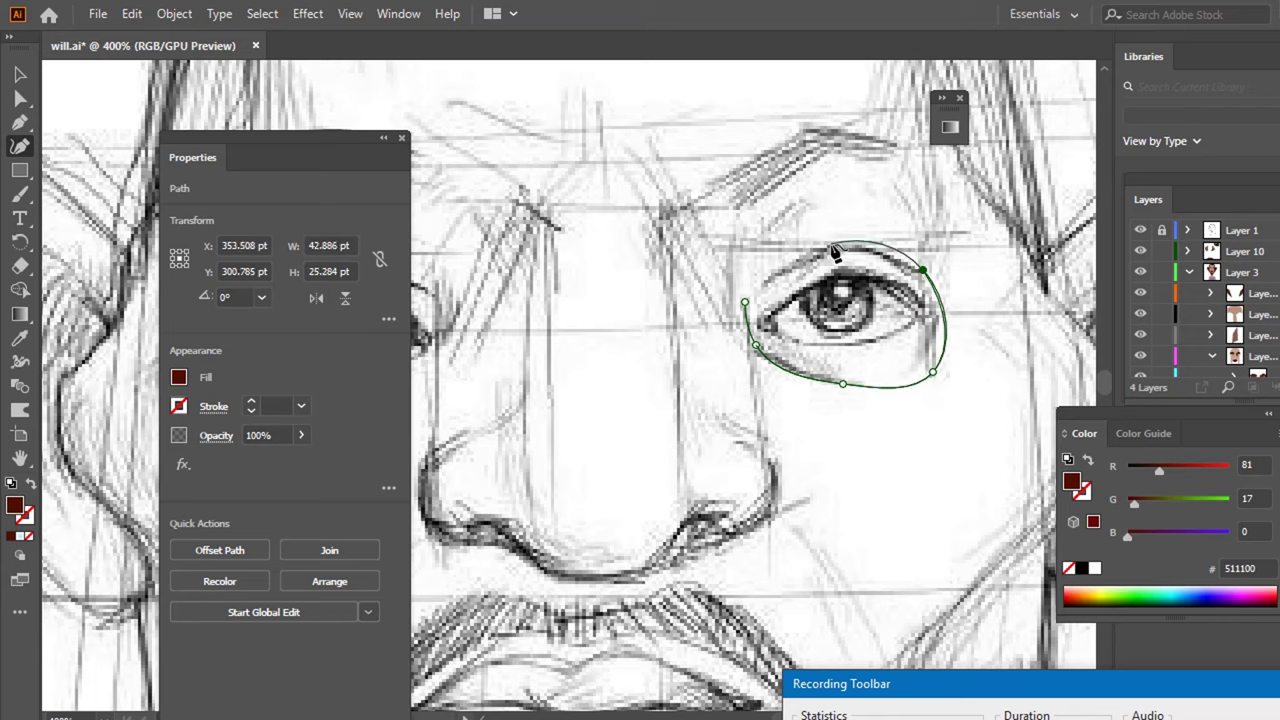
drag(831, 245, 745, 305)
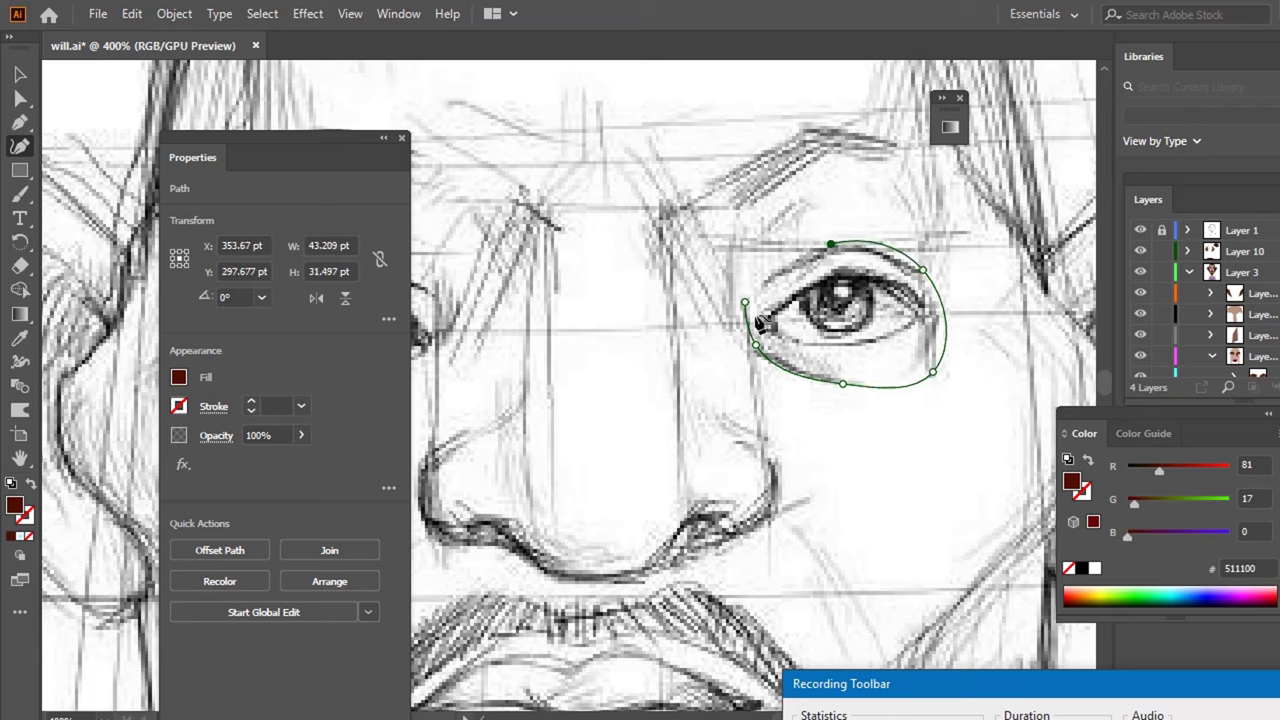
click(745, 302)
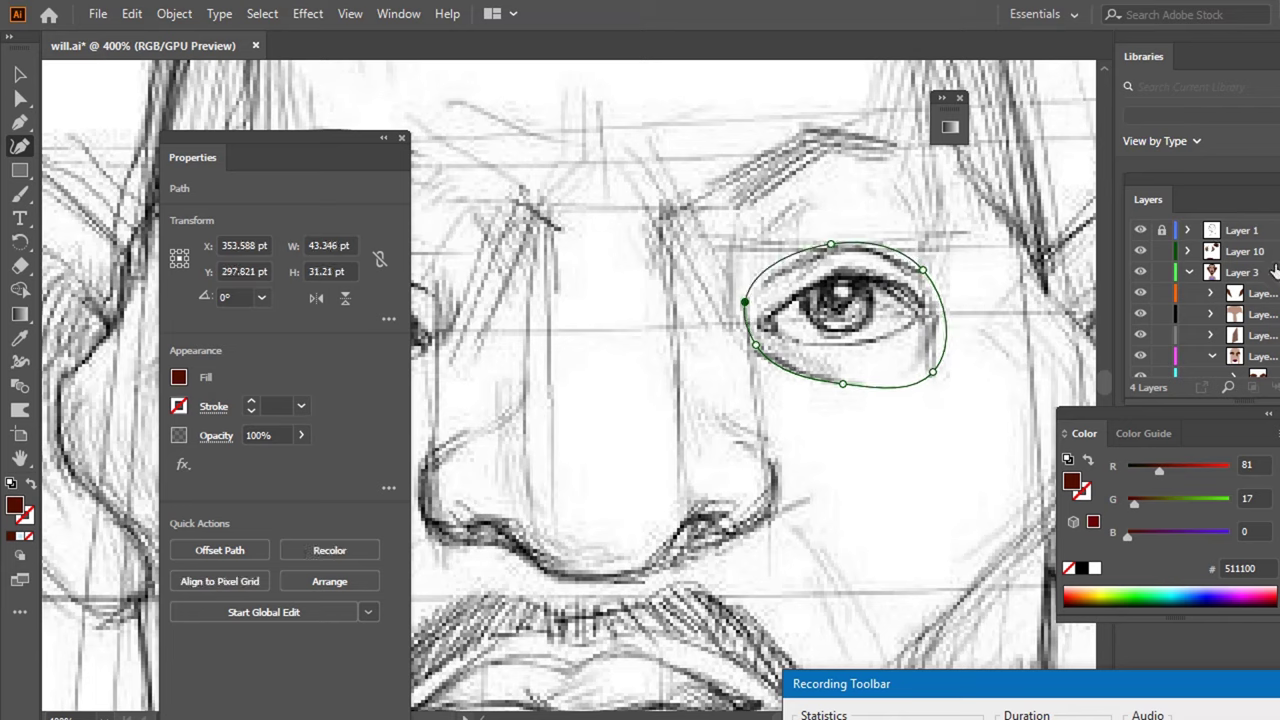
- Hide the sketch and change the eye shape's fill to dark brown 734B00
click(1141, 231)
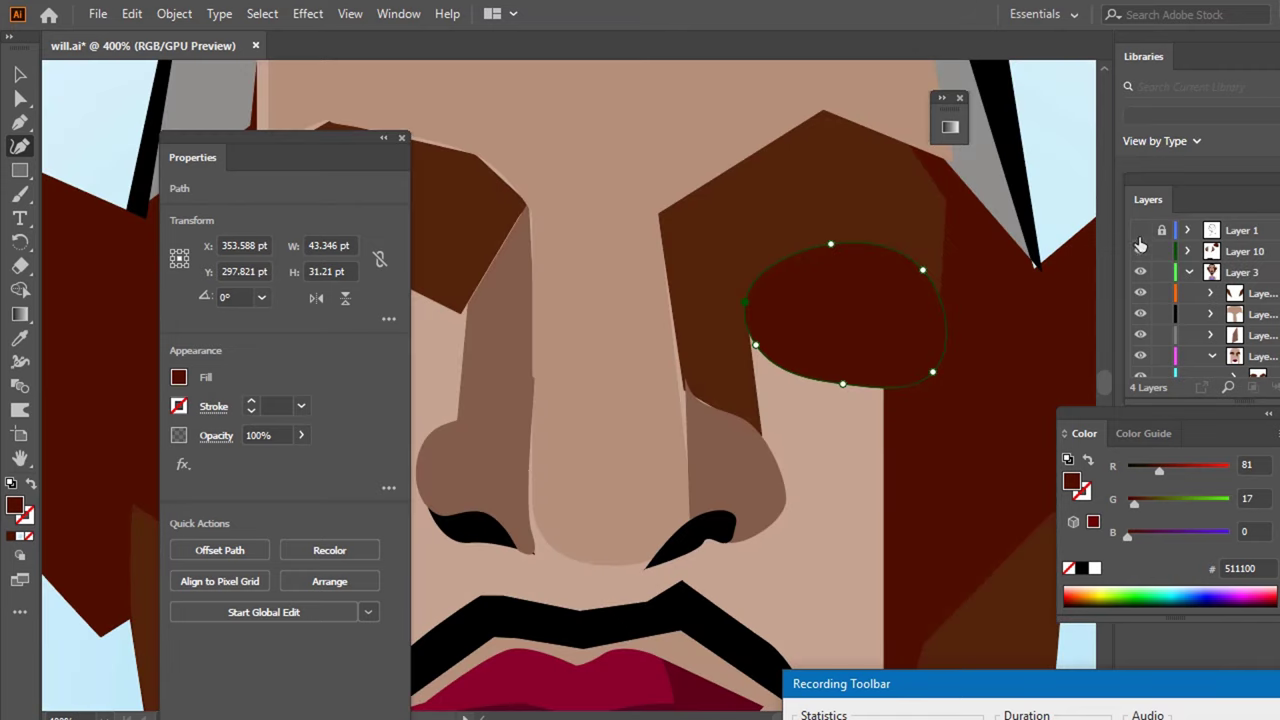
click(1105, 589)
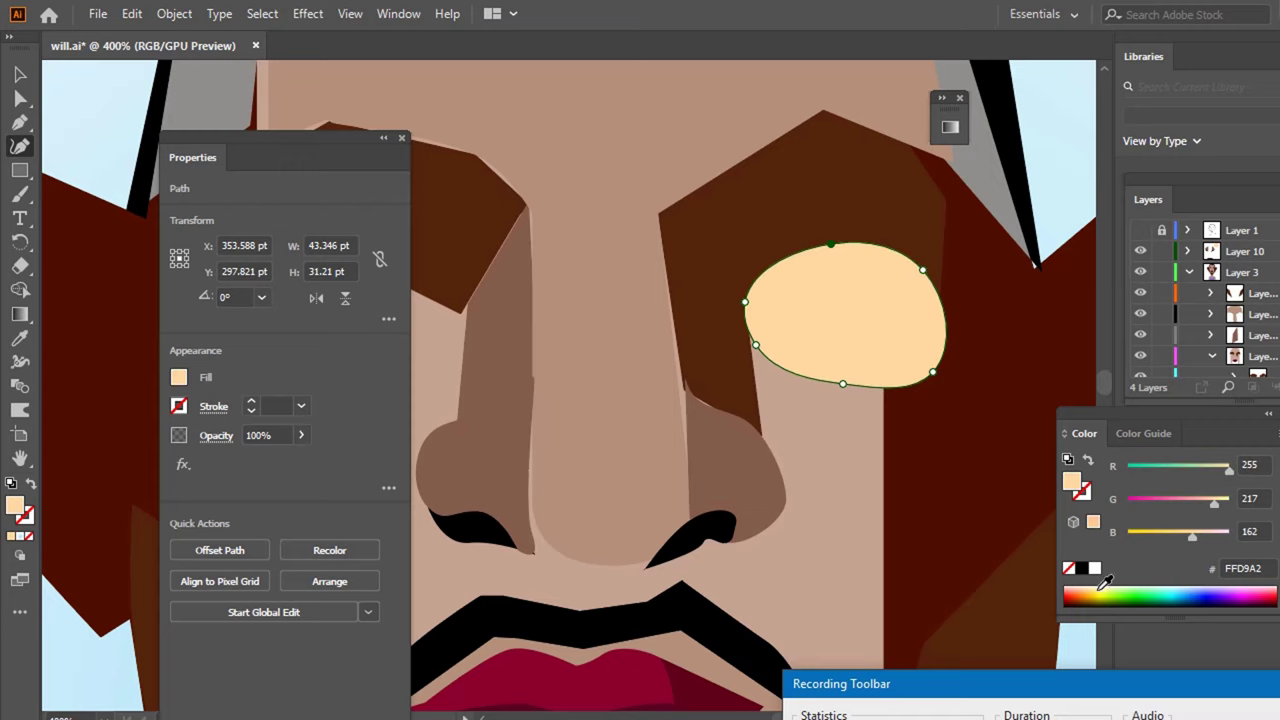
click(1101, 594)
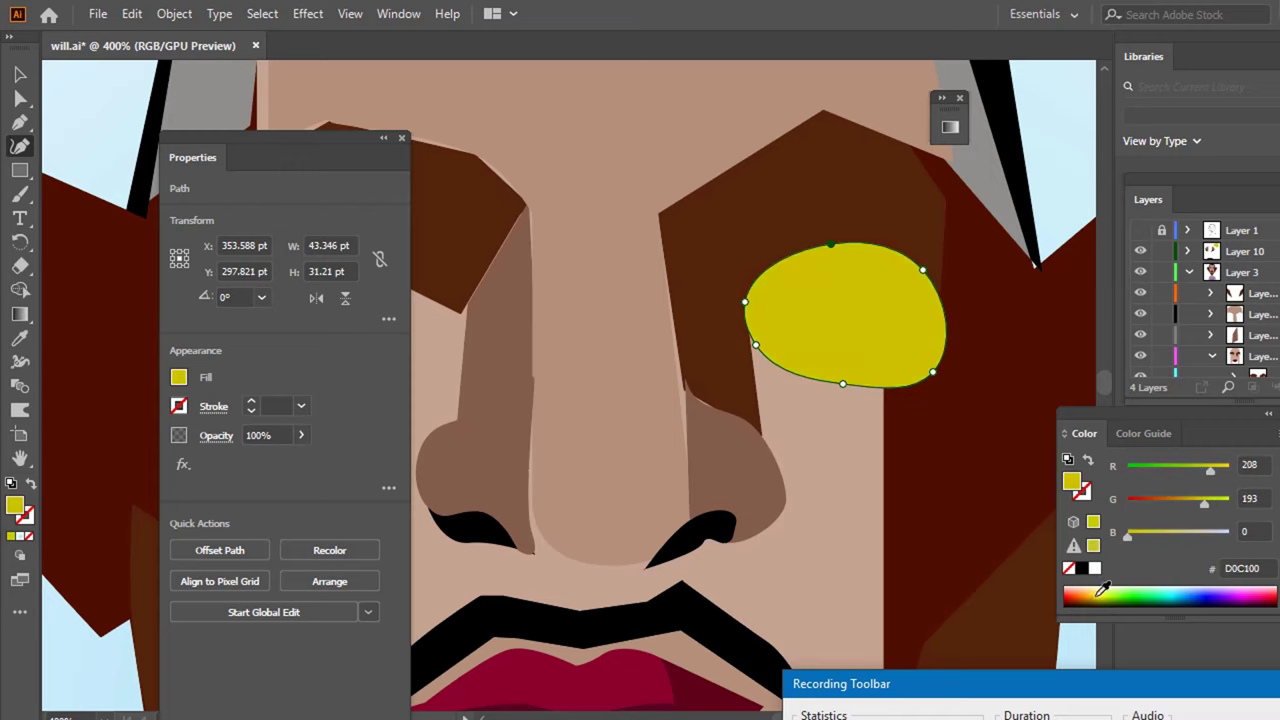
click(1094, 594)
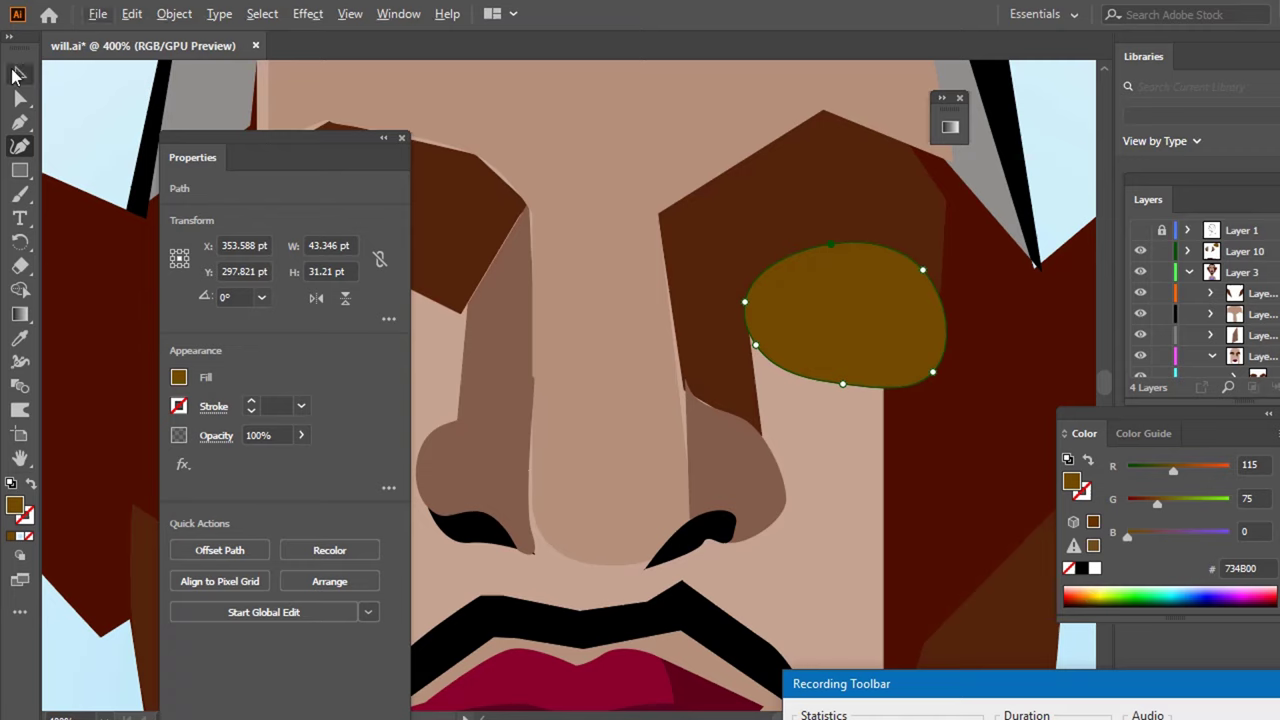
click(20, 75)
click(548, 122)
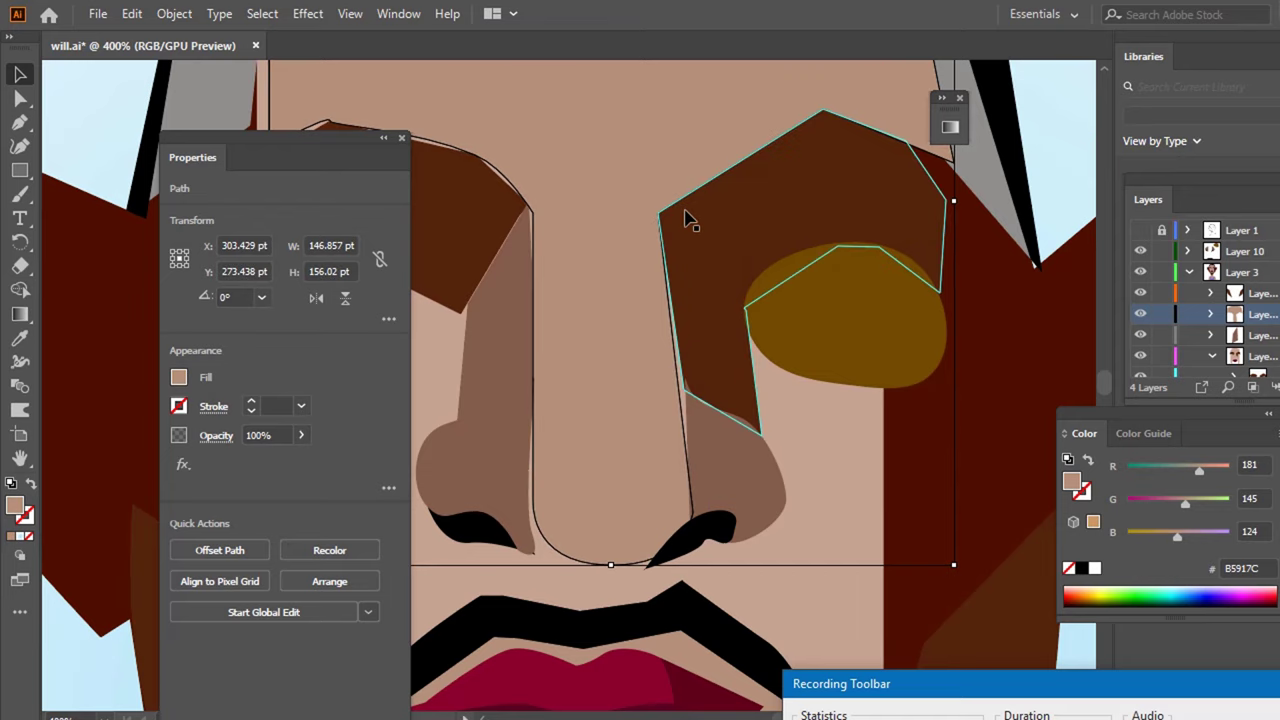
scroll(665, 275, down, 1)
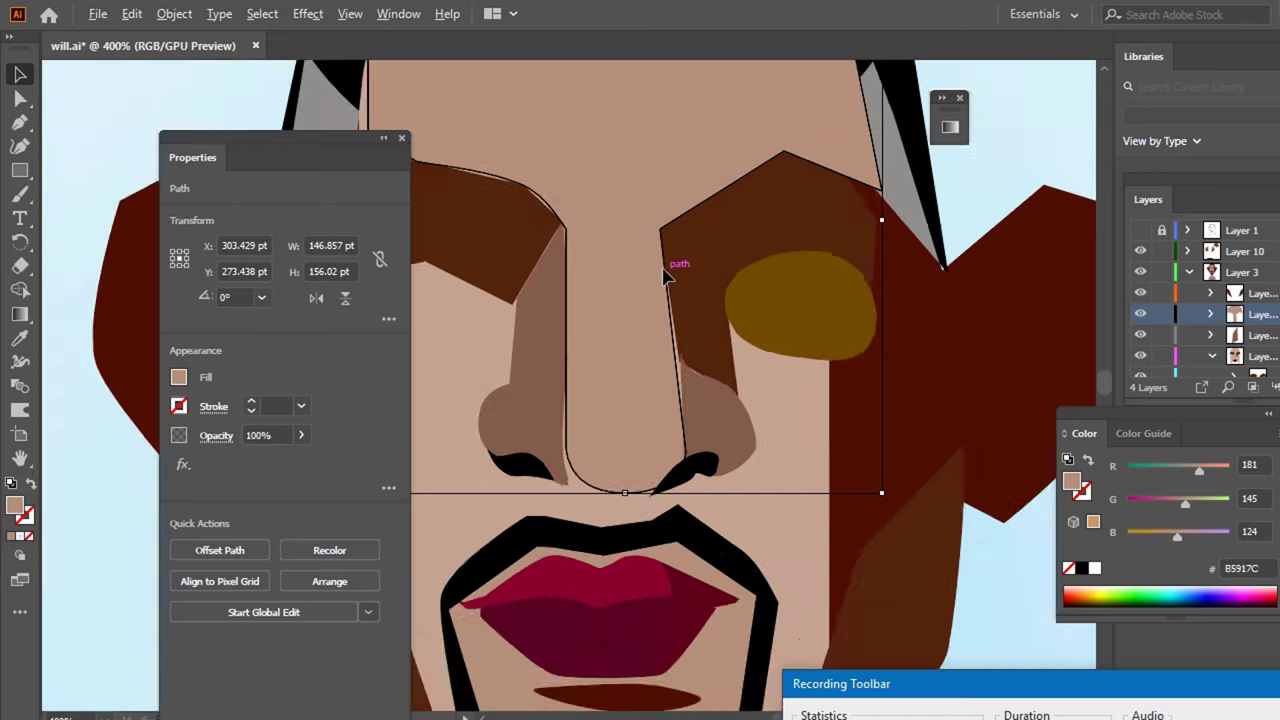
scroll(677, 268, down, 2)
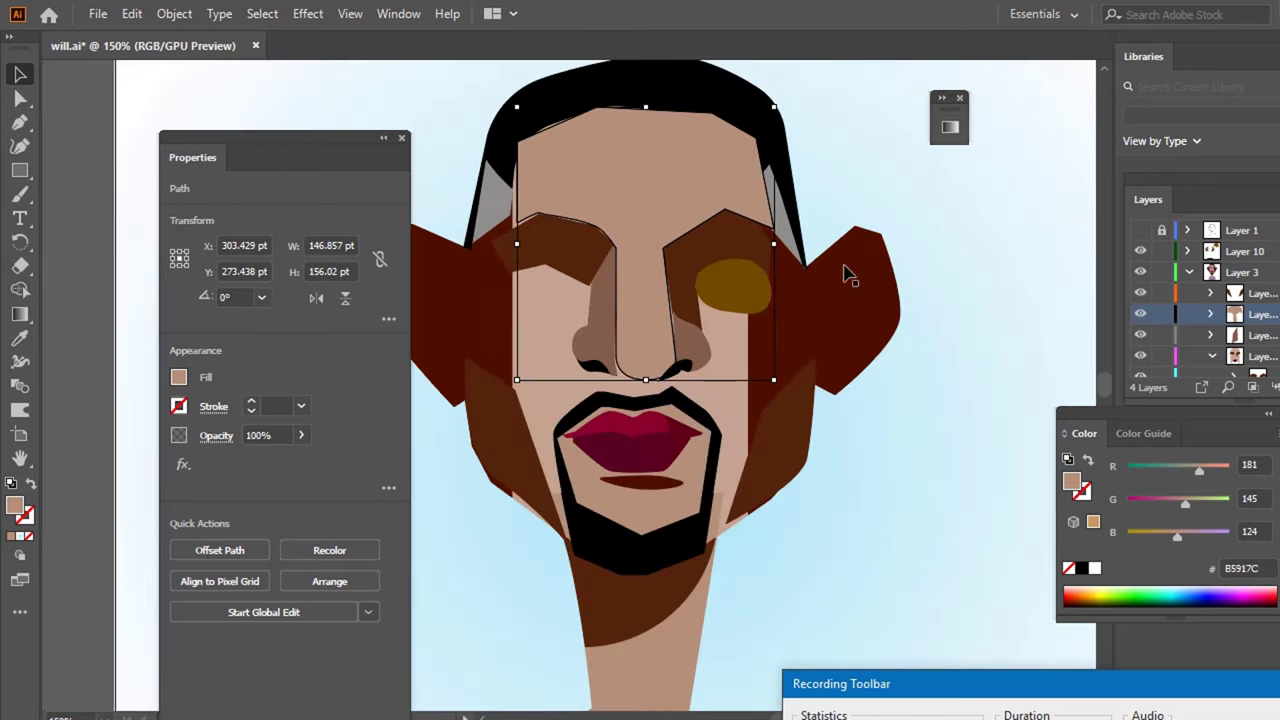
- Deselect and briefly compare the eye shape against the pencil sketch
click(928, 262)
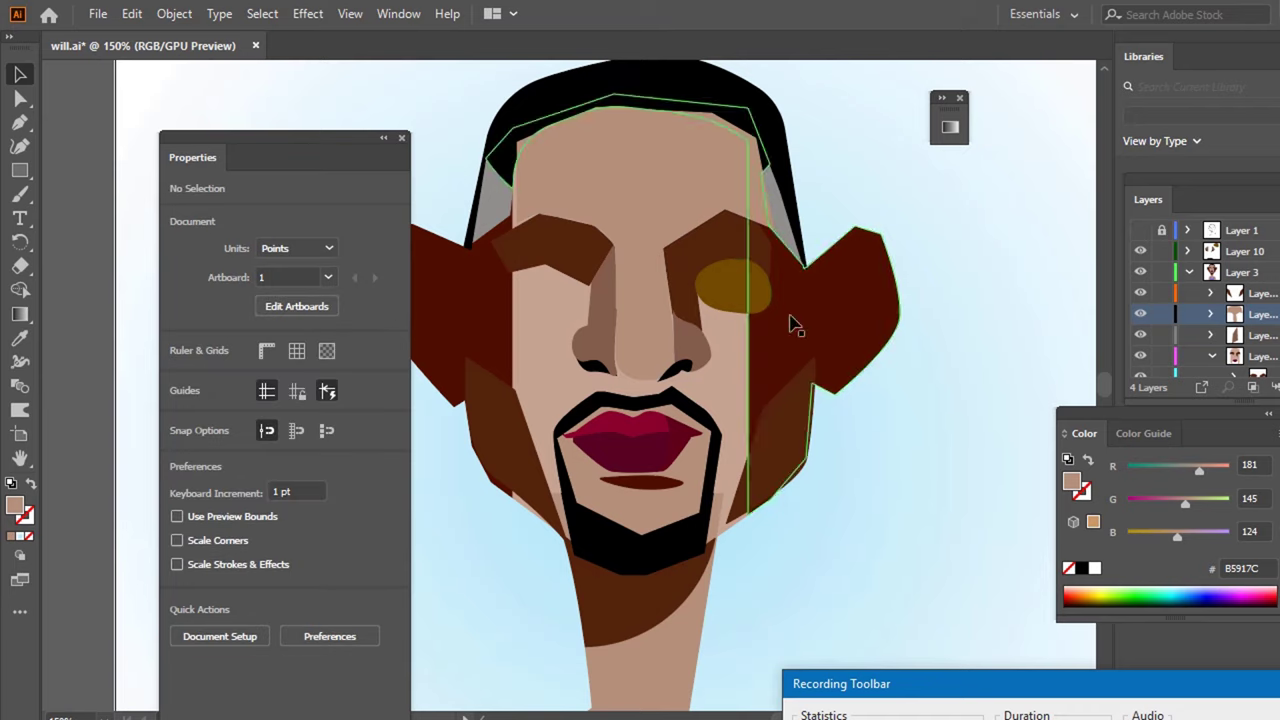
click(1141, 232)
click(1141, 232)
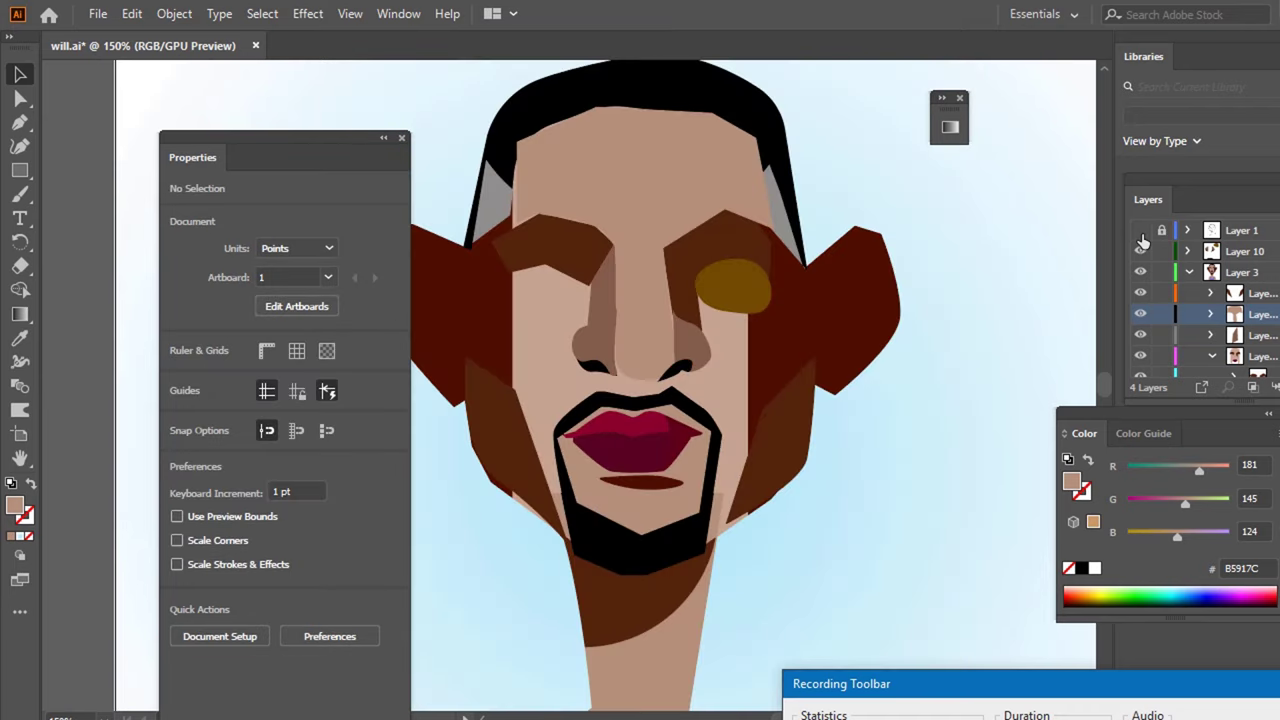
click(1141, 232)
- Alt-drag a copy of the brown eye onto the left eye and nudge it into place
mouse_move(760, 291)
mouse_down()
mouse_move(578, 290)
mouse_move(590, 285)
mouse_up()
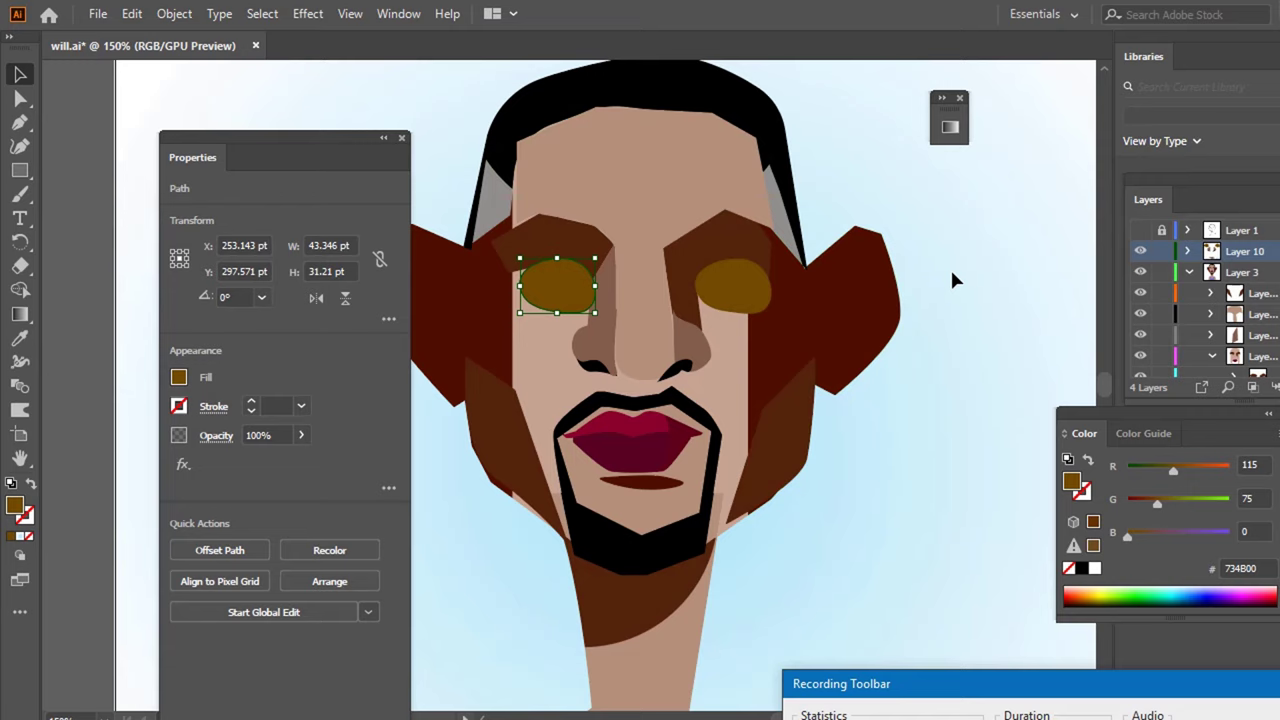
key(Up)
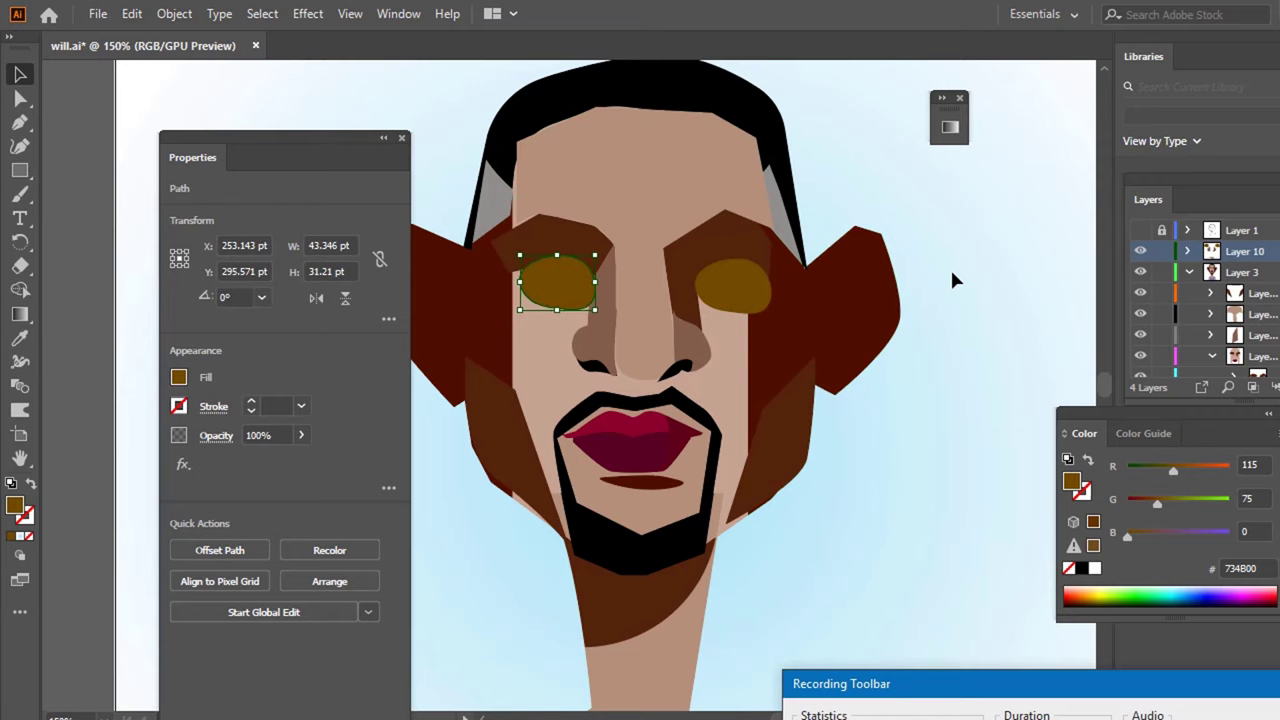
key(Left)
key(Down)
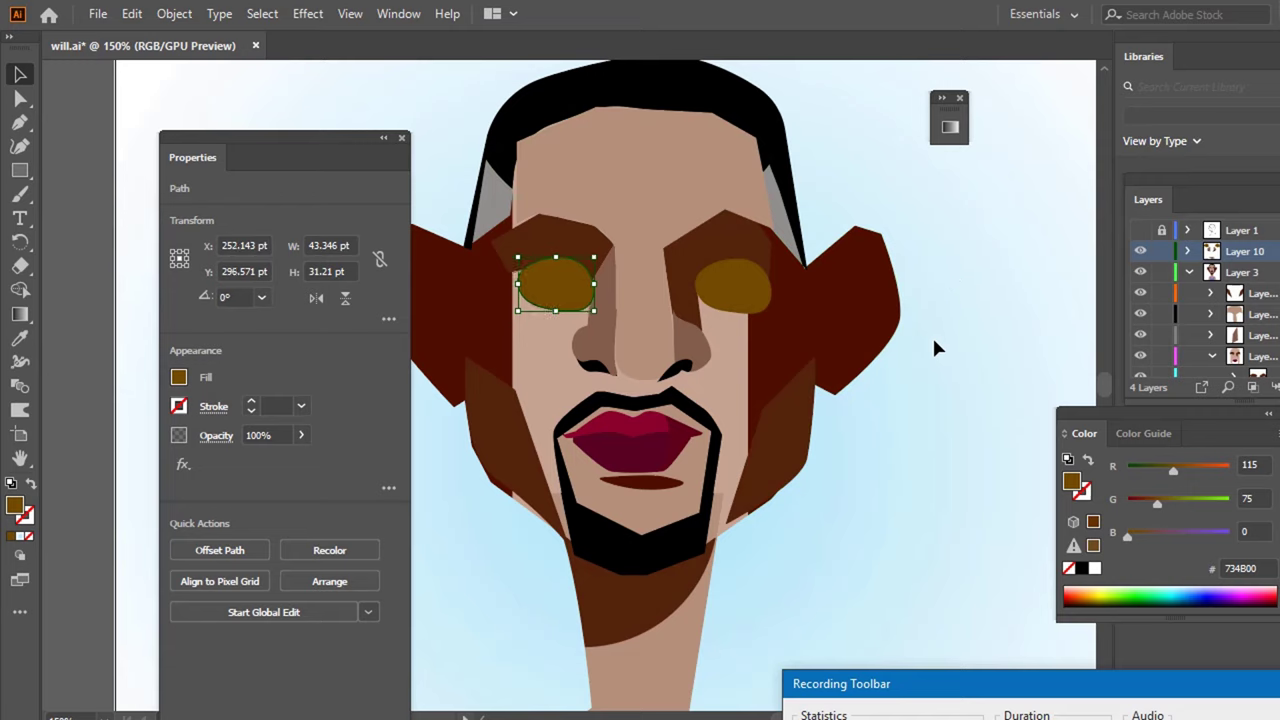
click(933, 341)
scroll(1003, 336, down, 2)
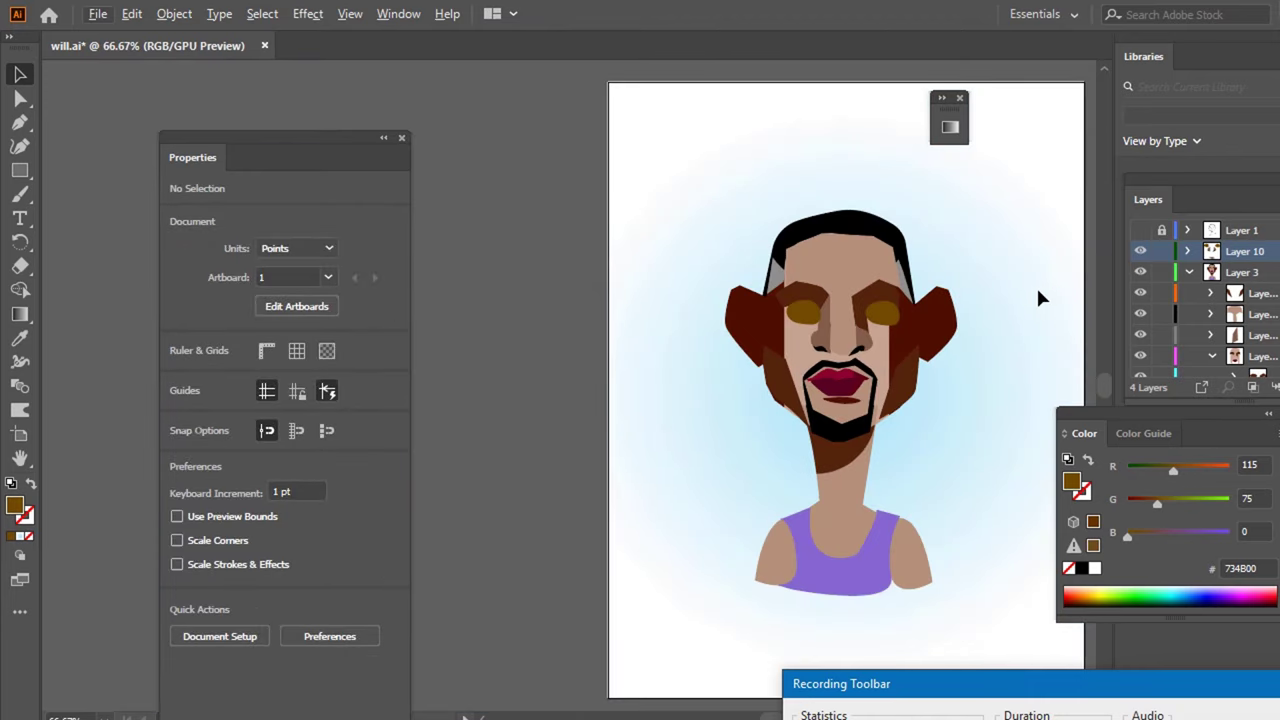
- Darken the right eye shape to very dark brown 2E1700
click(887, 324)
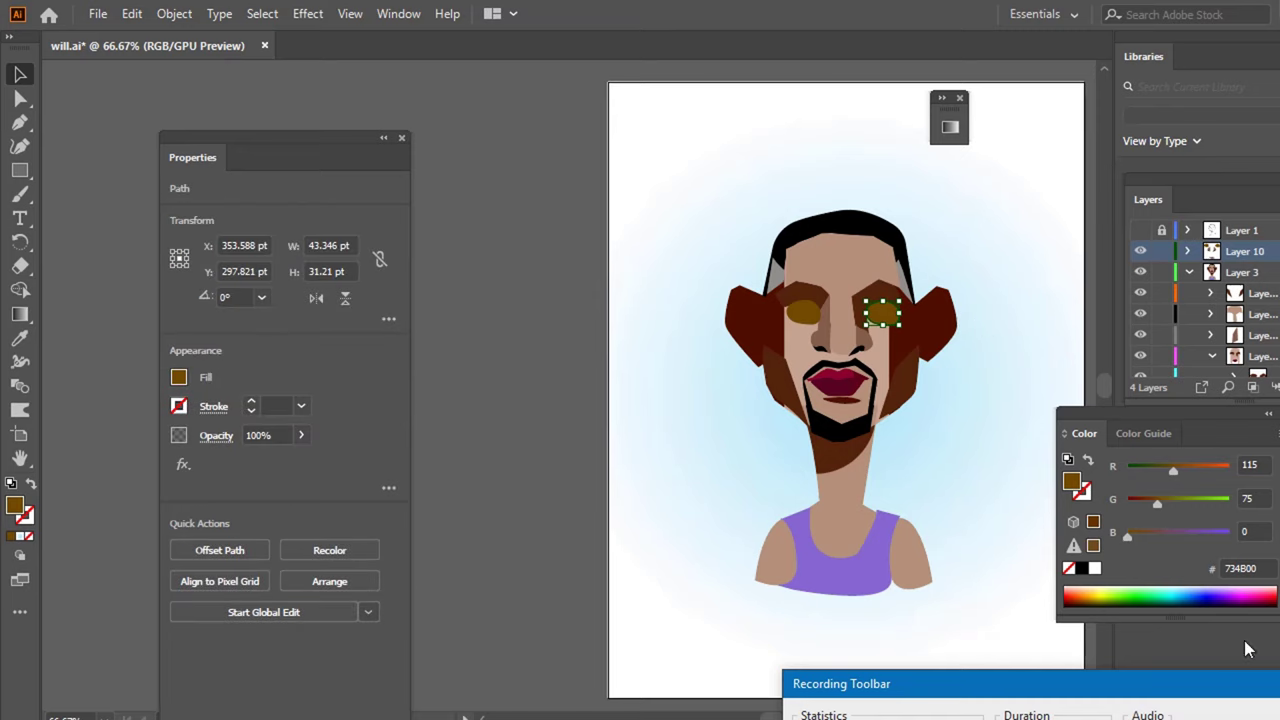
click(1085, 593)
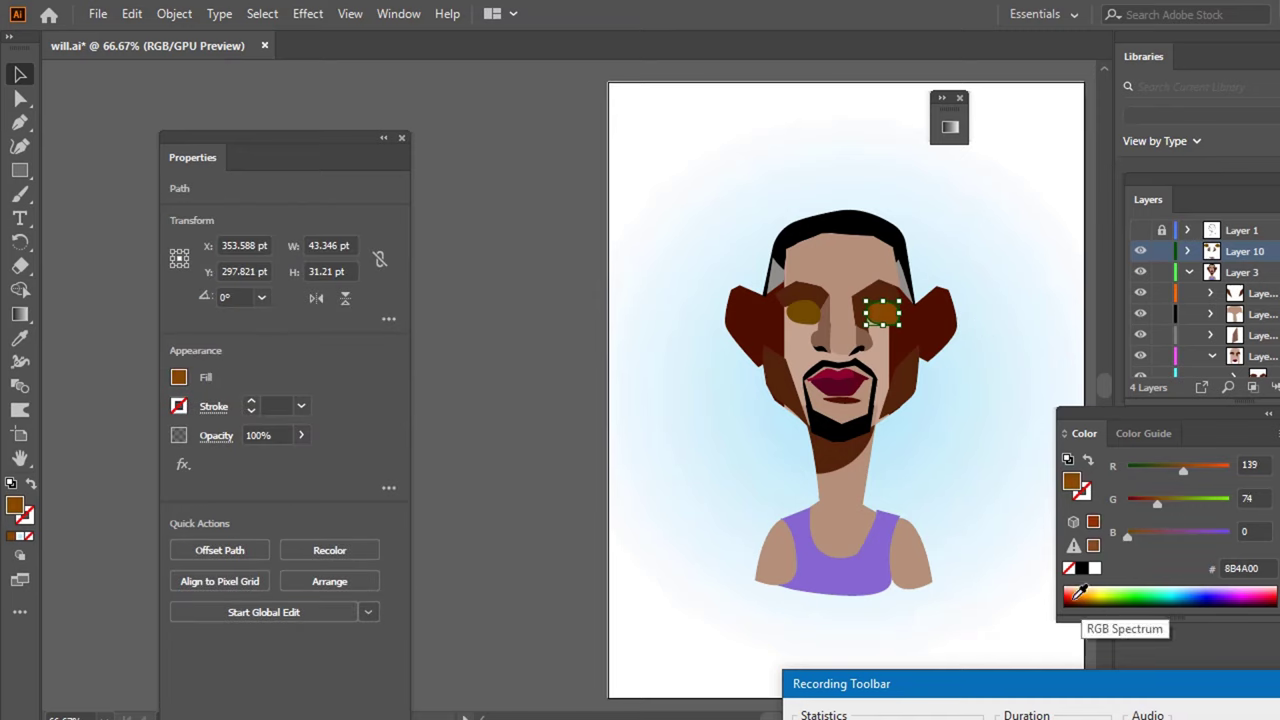
click(1078, 597)
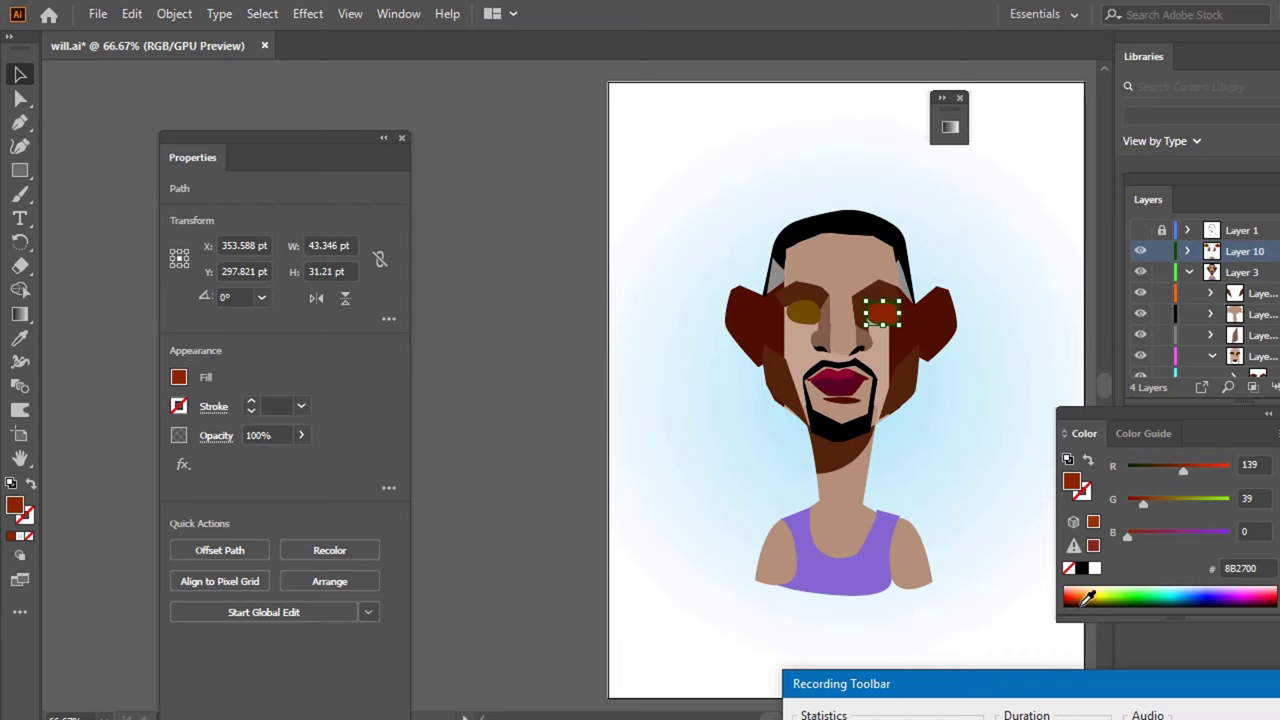
click(1081, 602)
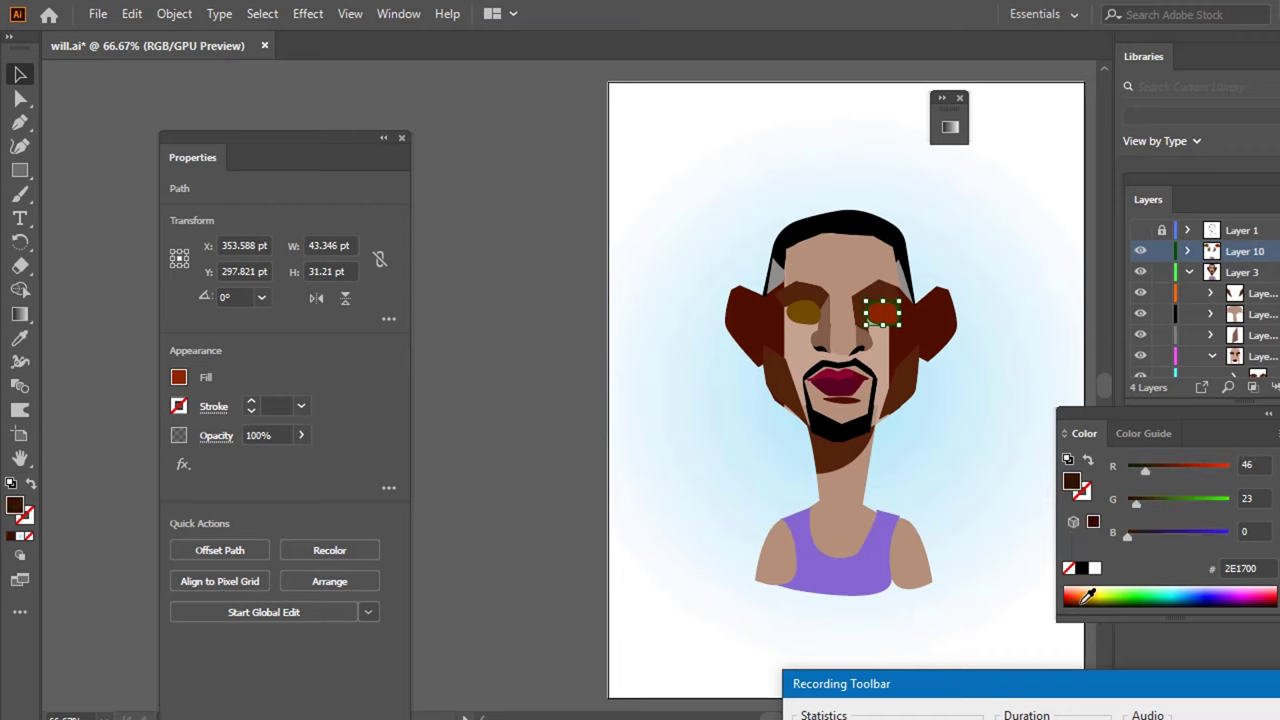
click(1008, 382)
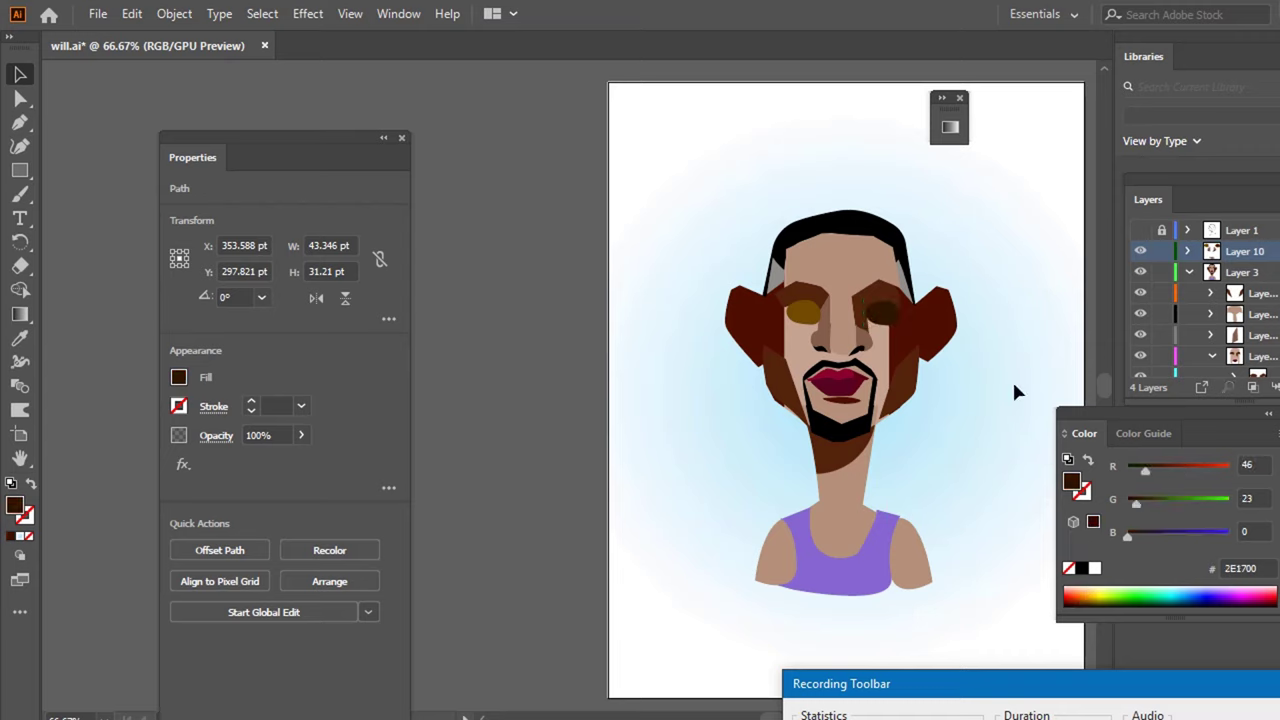
- Match the left eye to the right eye's 2E1700 with the Eyedropper
click(810, 316)
key(i)
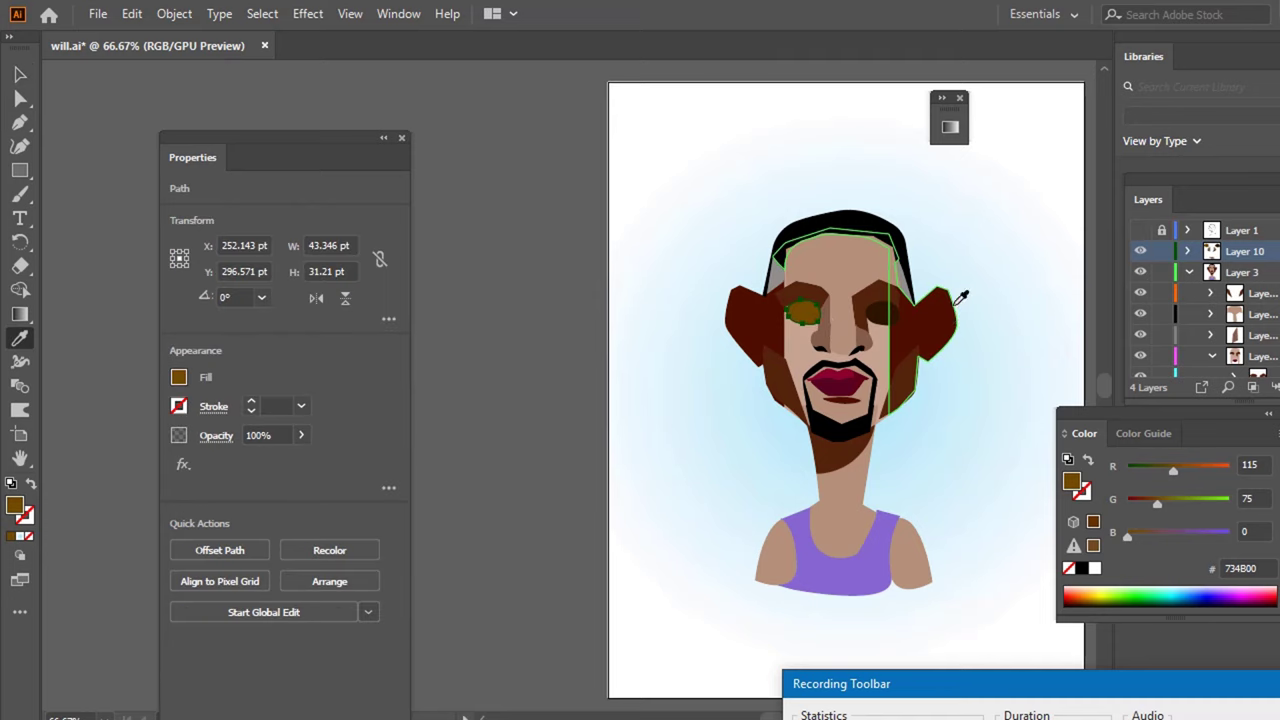
click(884, 308)
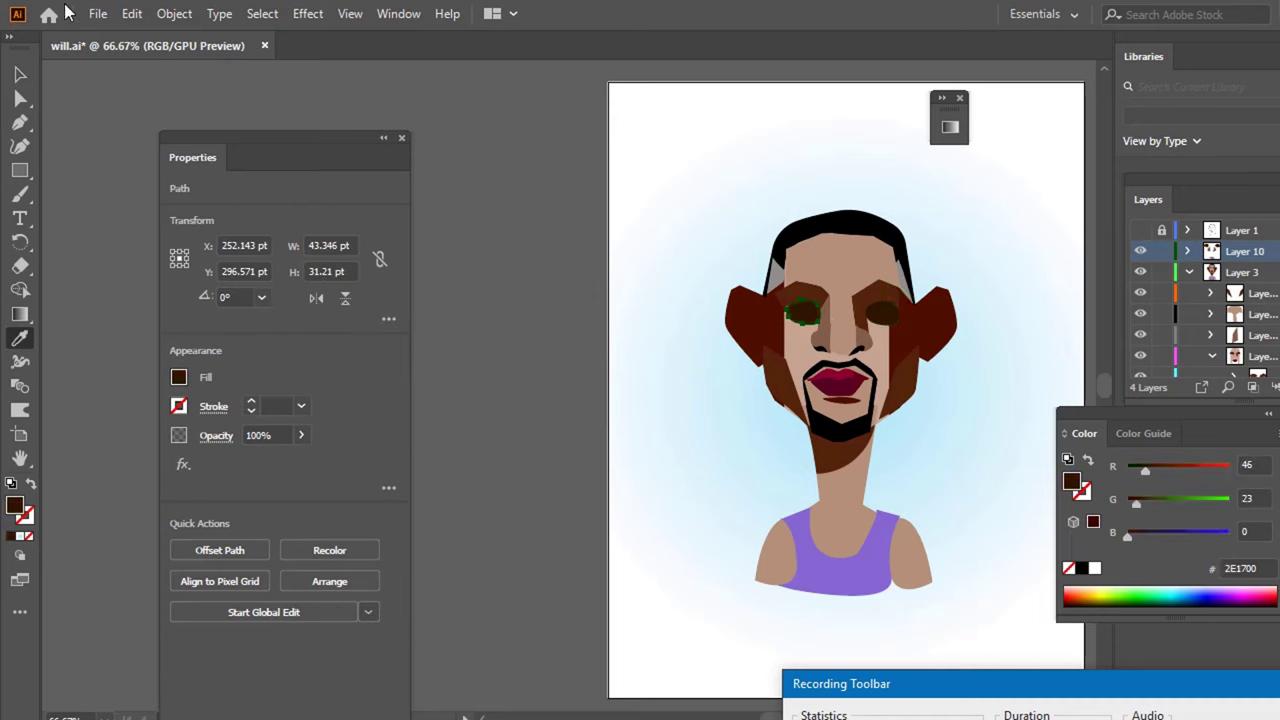
click(20, 74)
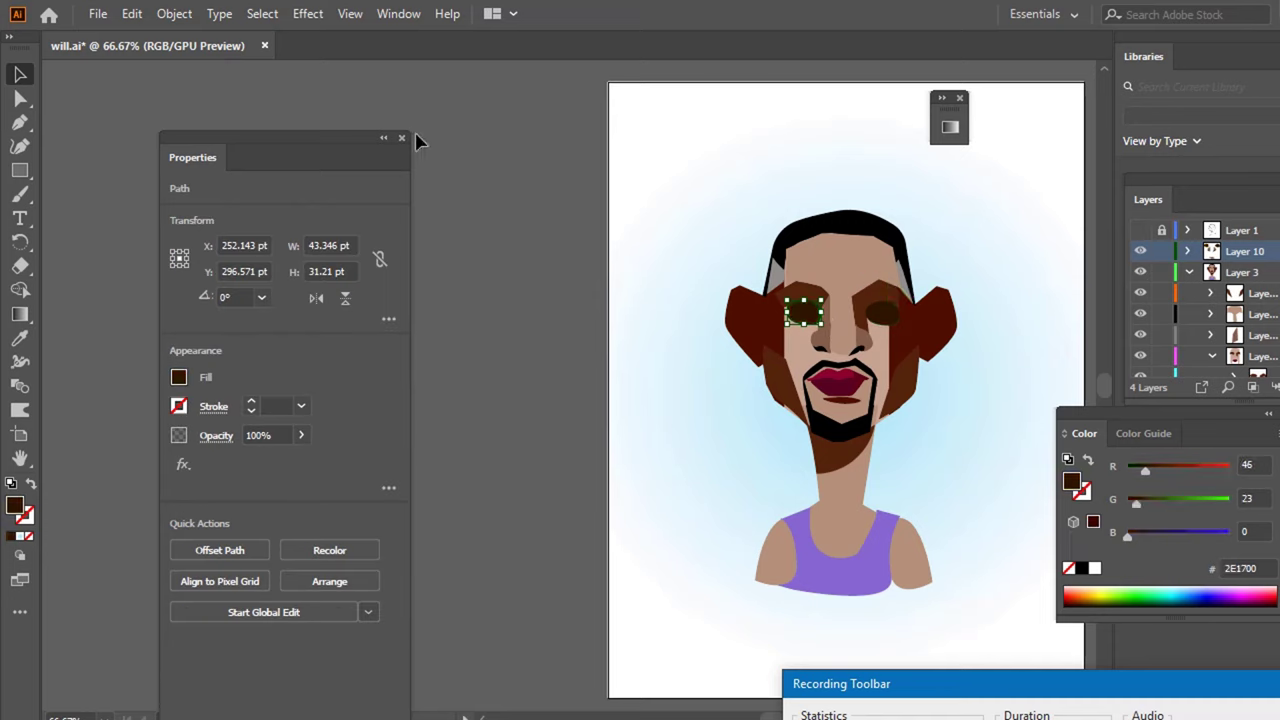
click(616, 176)
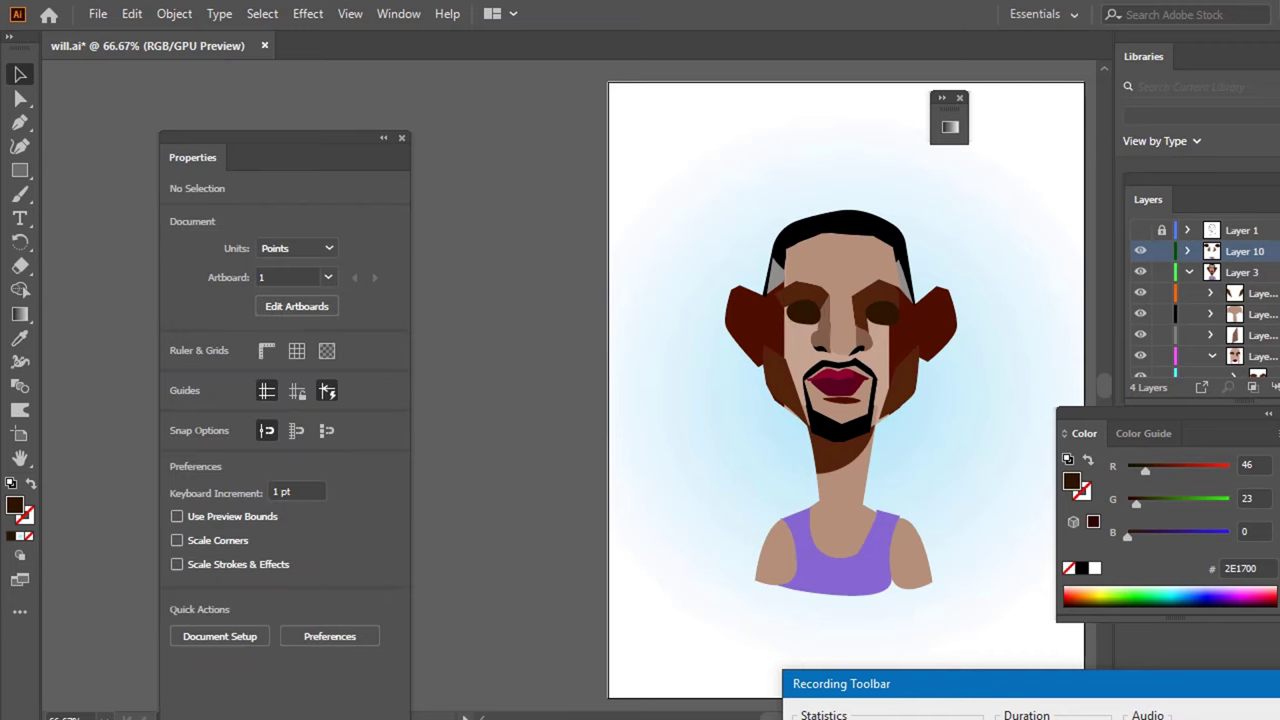
- Toggle the pencil sketch to compare it with the darkened eyes
click(1142, 232)
click(1141, 231)
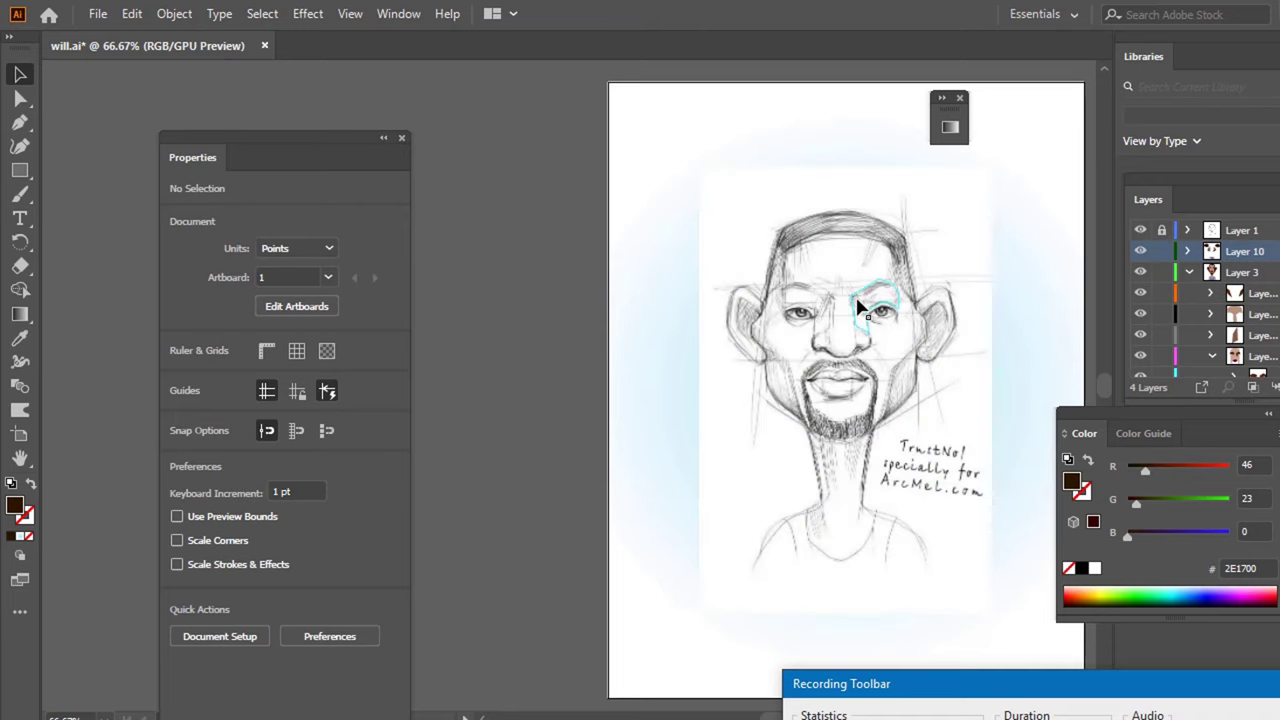
scroll(858, 307, up, 2)
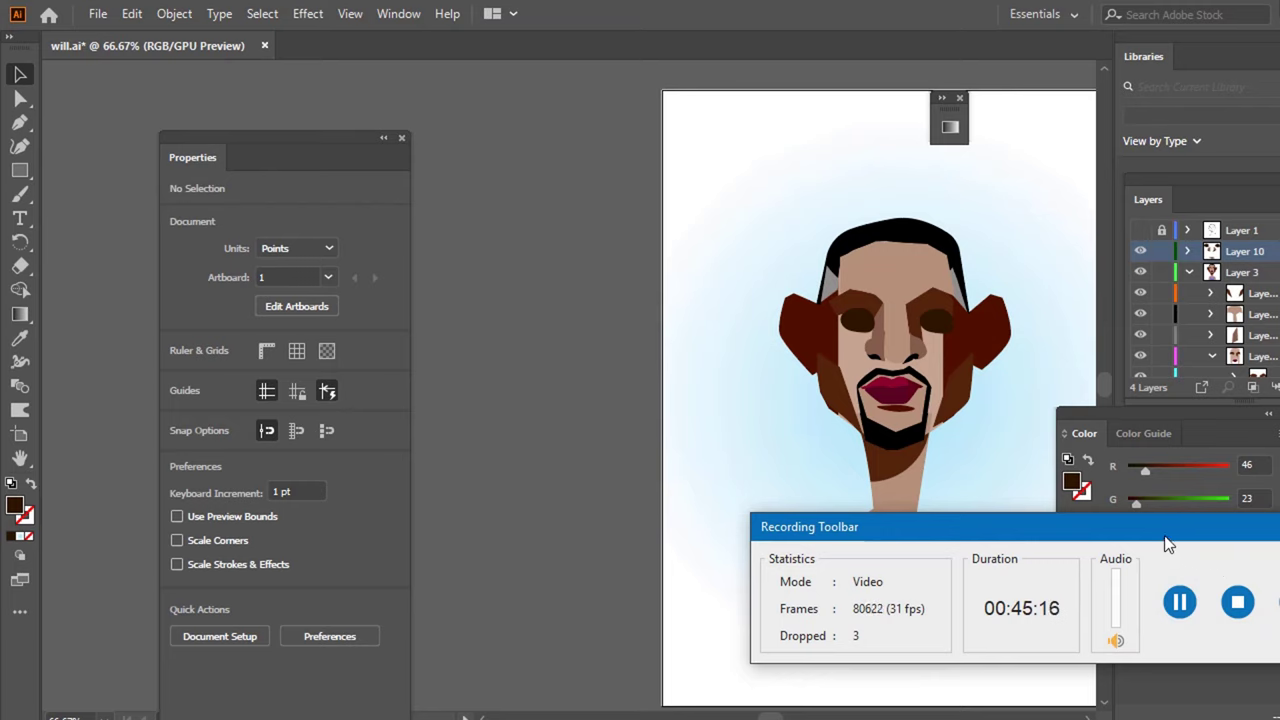
drag(1166, 543, 1231, 691)
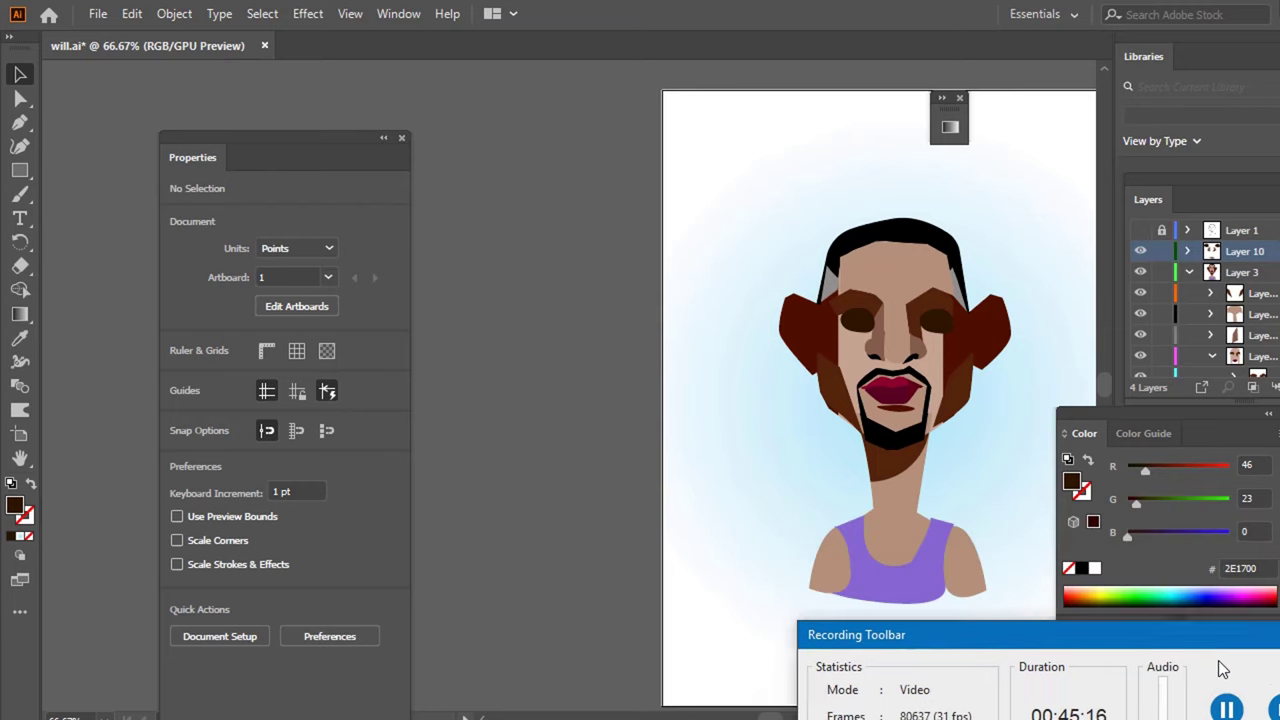
click(1141, 231)
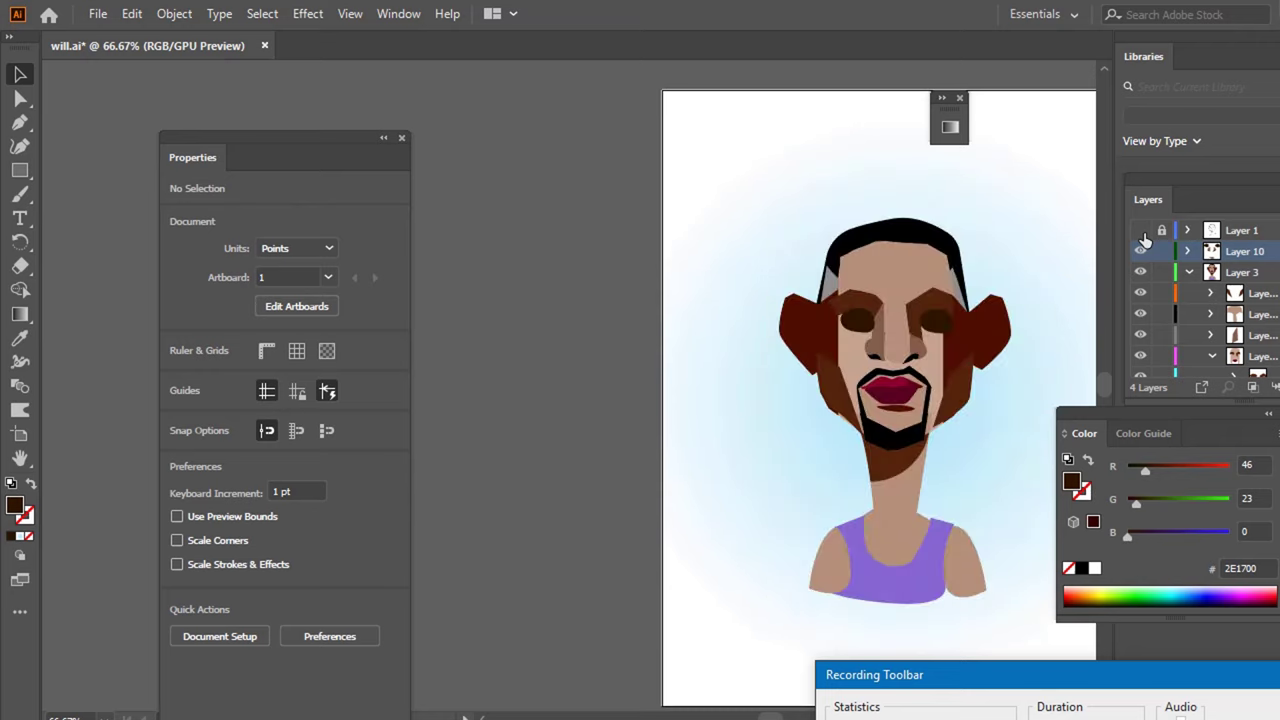
- Show Layer 1's pencil sketch and put Layer 10 in Outline view, zoomed in on the eye
click(1141, 231)
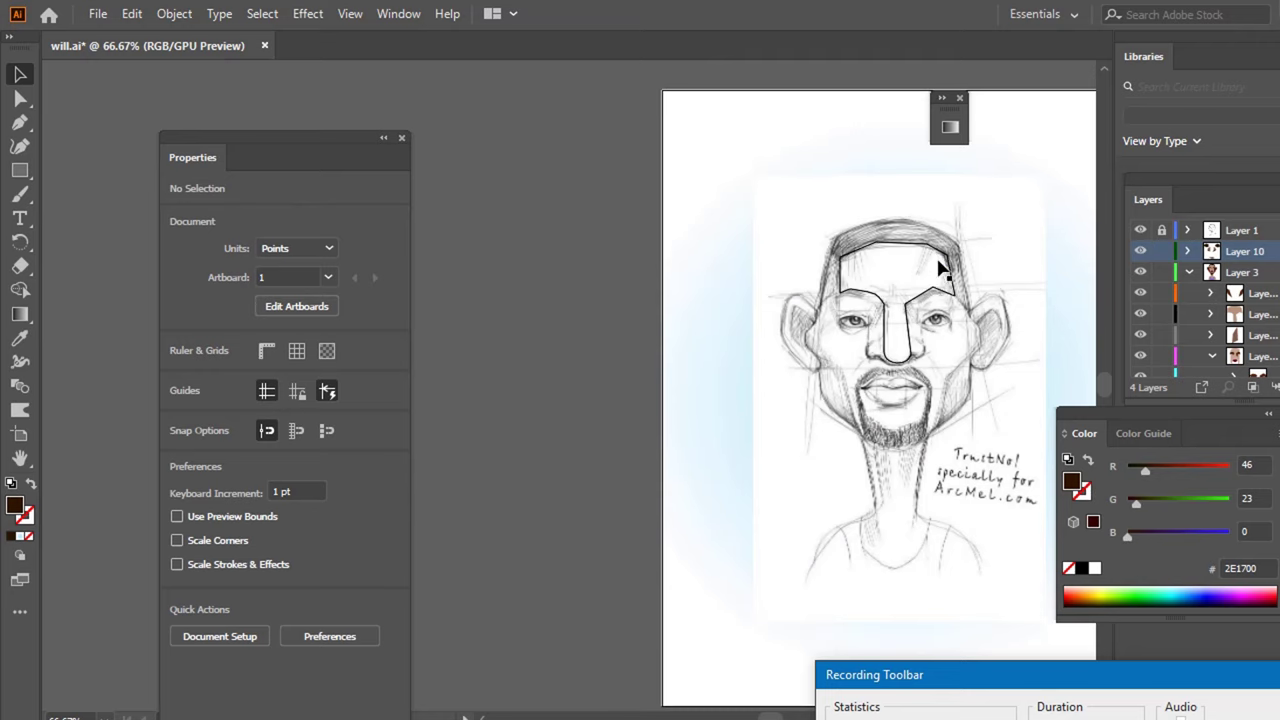
scroll(985, 330, up, 1)
scroll(985, 330, up, 3)
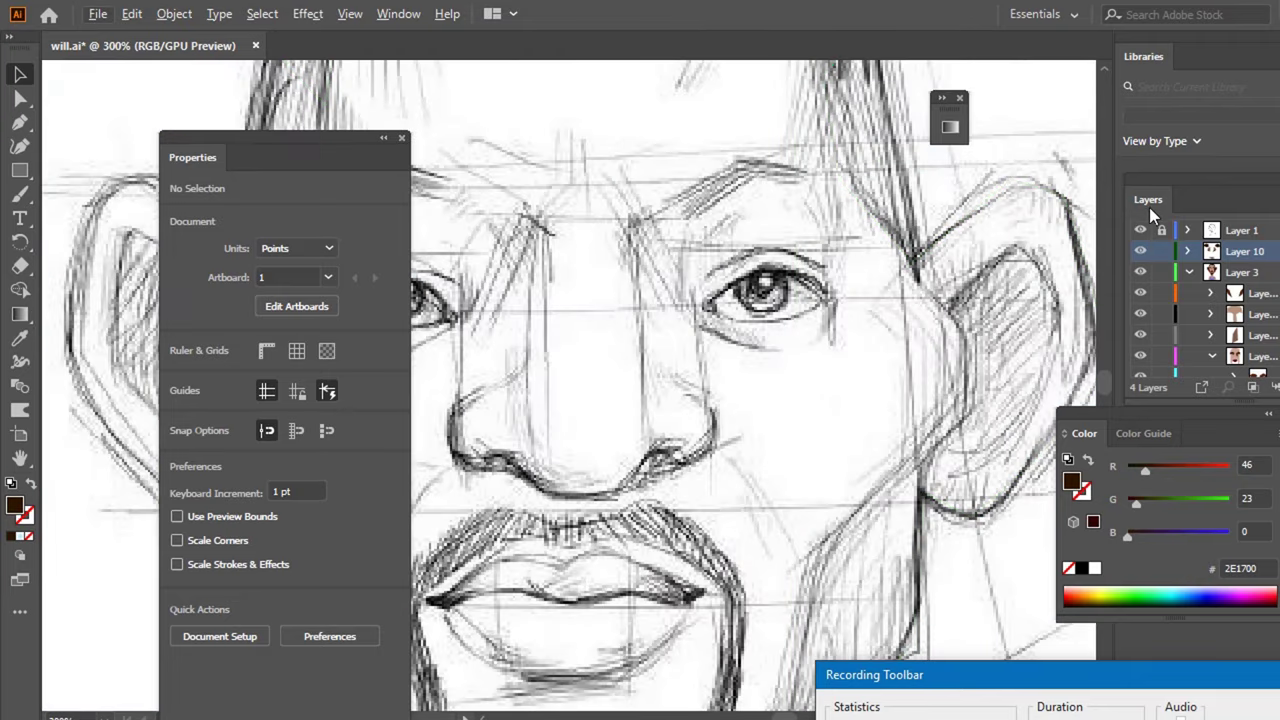
click(1141, 251)
ctrl+click(1141, 251)
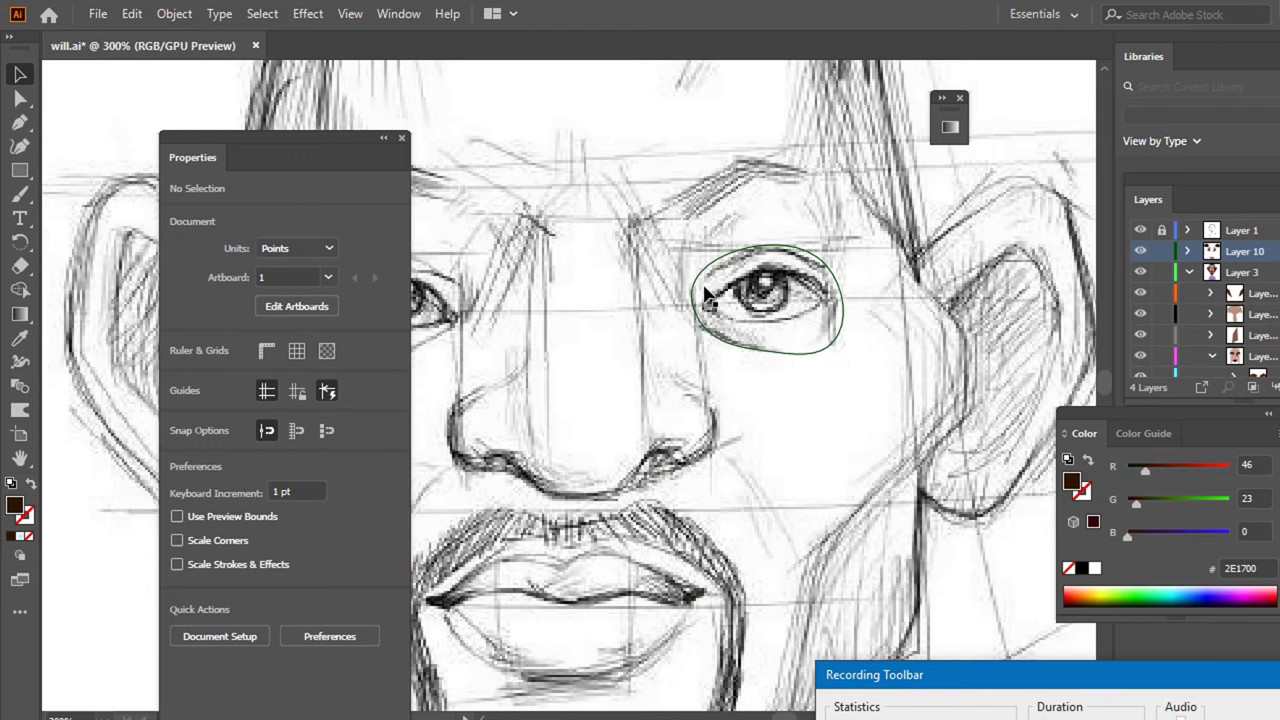
scroll(722, 290, up, 1)
scroll(725, 288, up, 3)
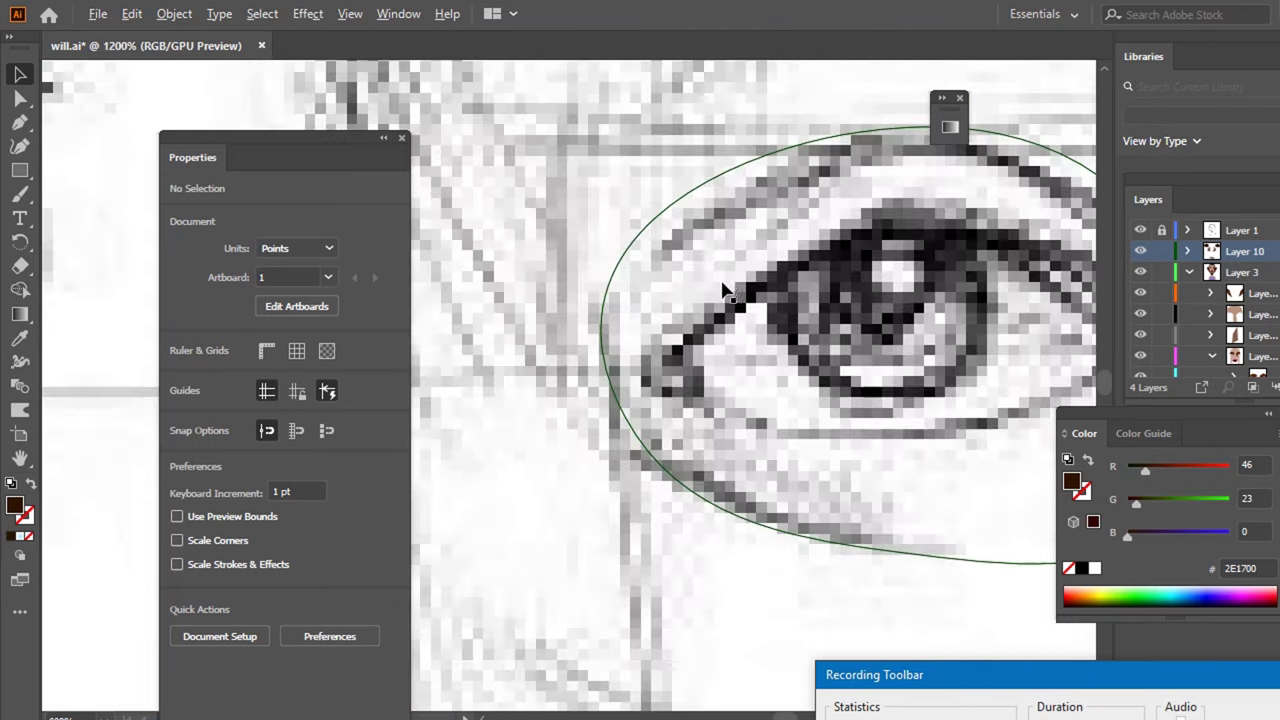
scroll(730, 286, down, 3)
scroll(748, 257, up, 1)
key(alt)
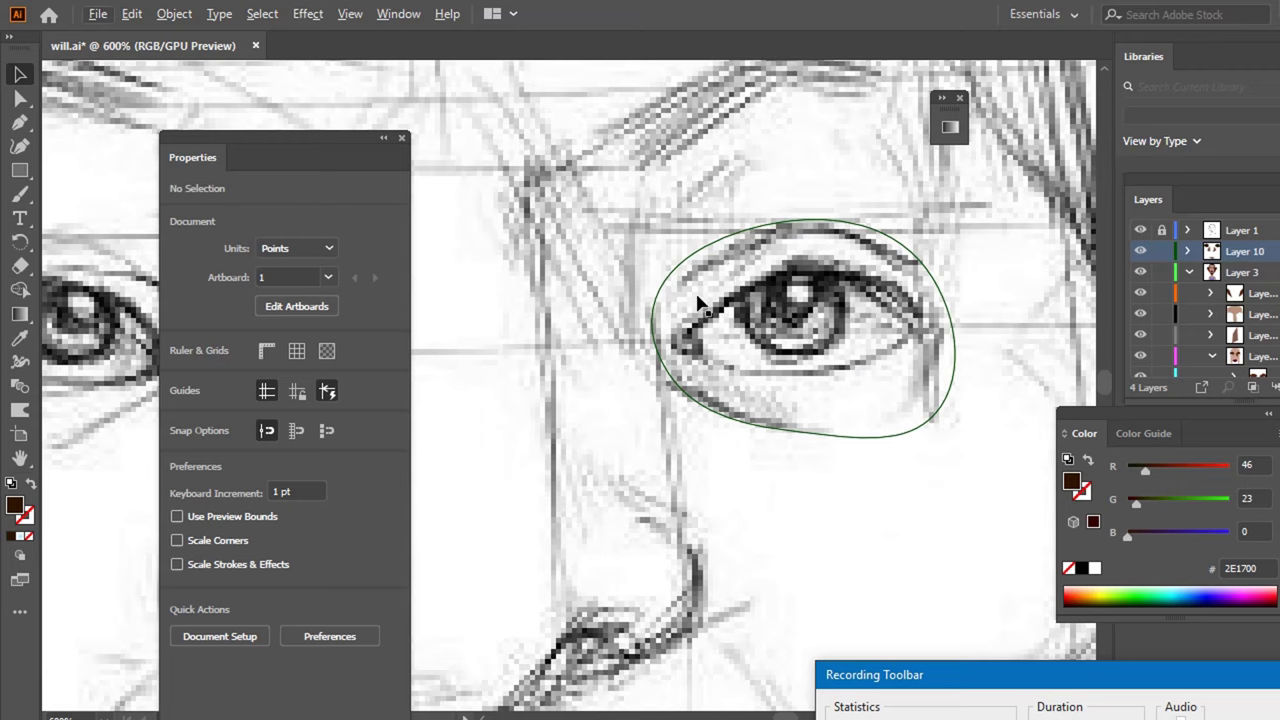
key(p)
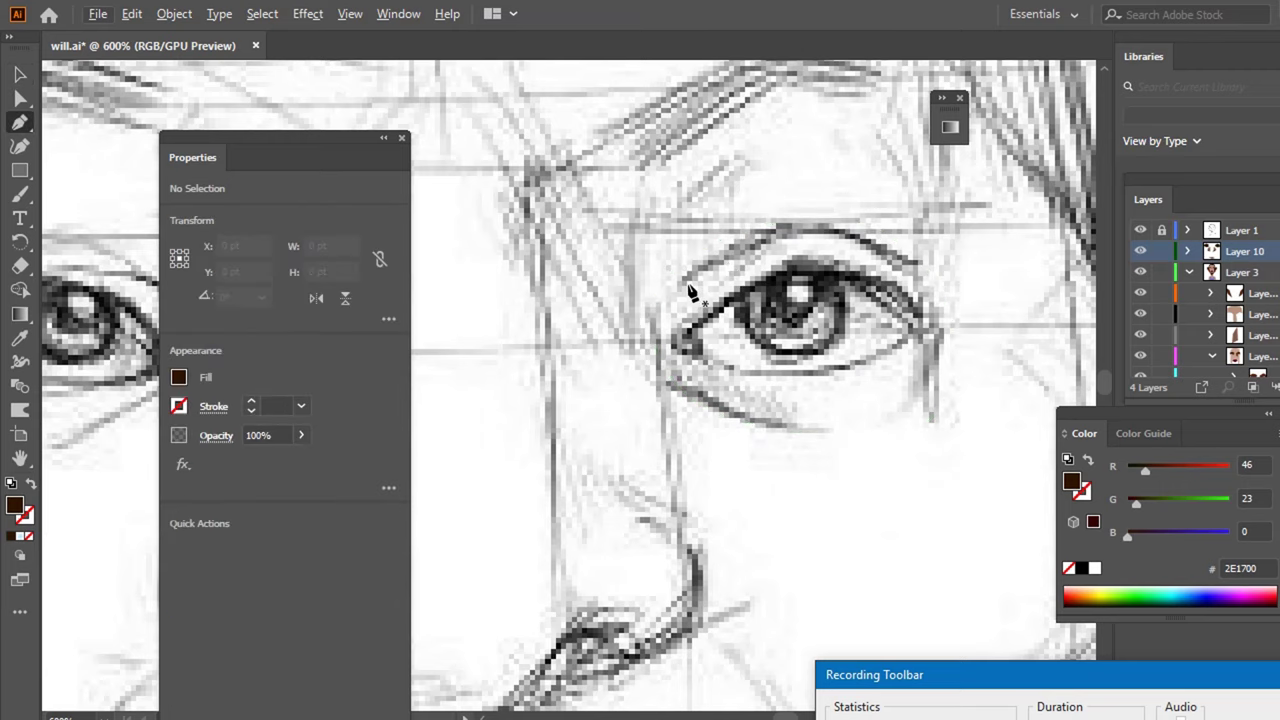
- Pen-draw a closed crescent highlight along the right eye's top edge and fill it white
click(687, 283)
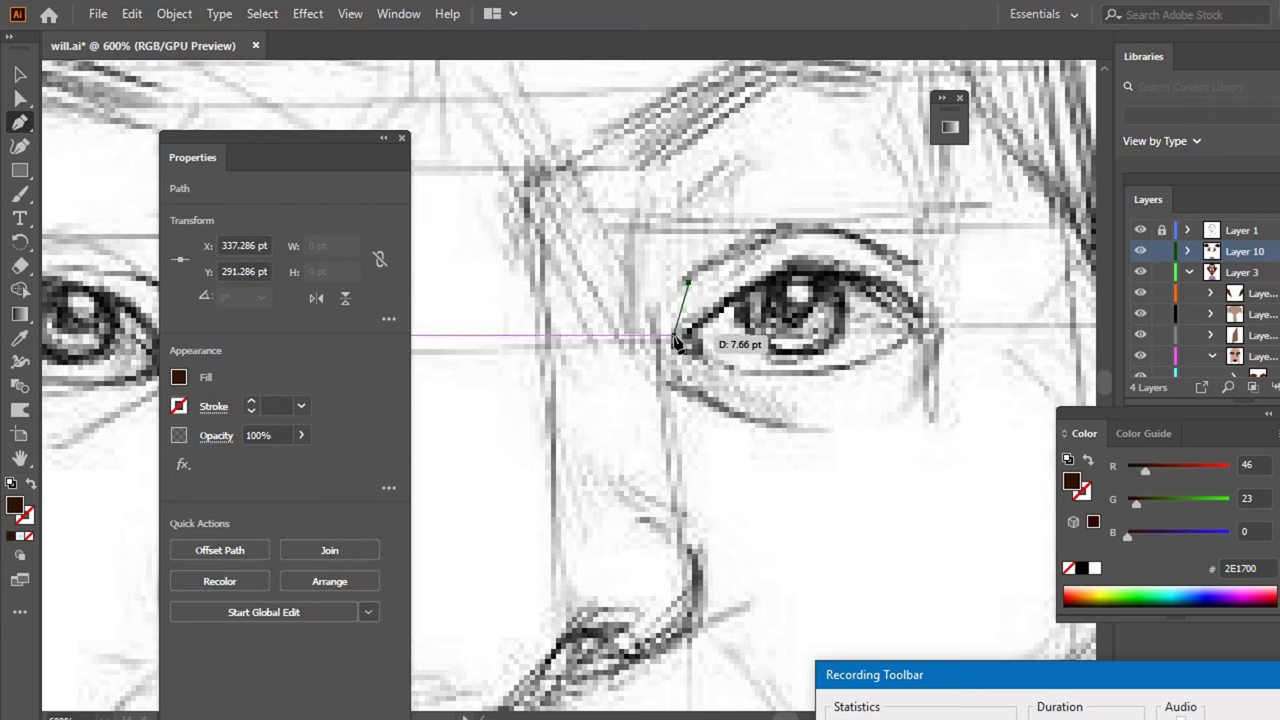
click(676, 335)
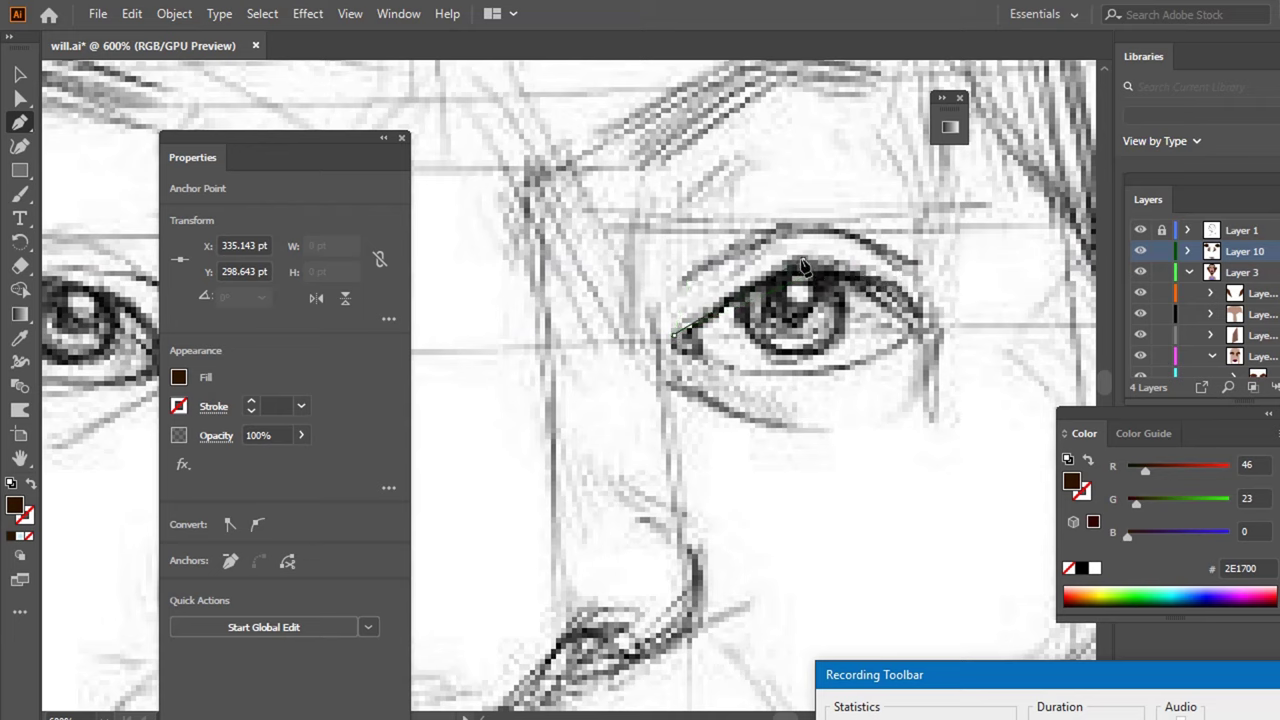
drag(803, 260, 842, 265)
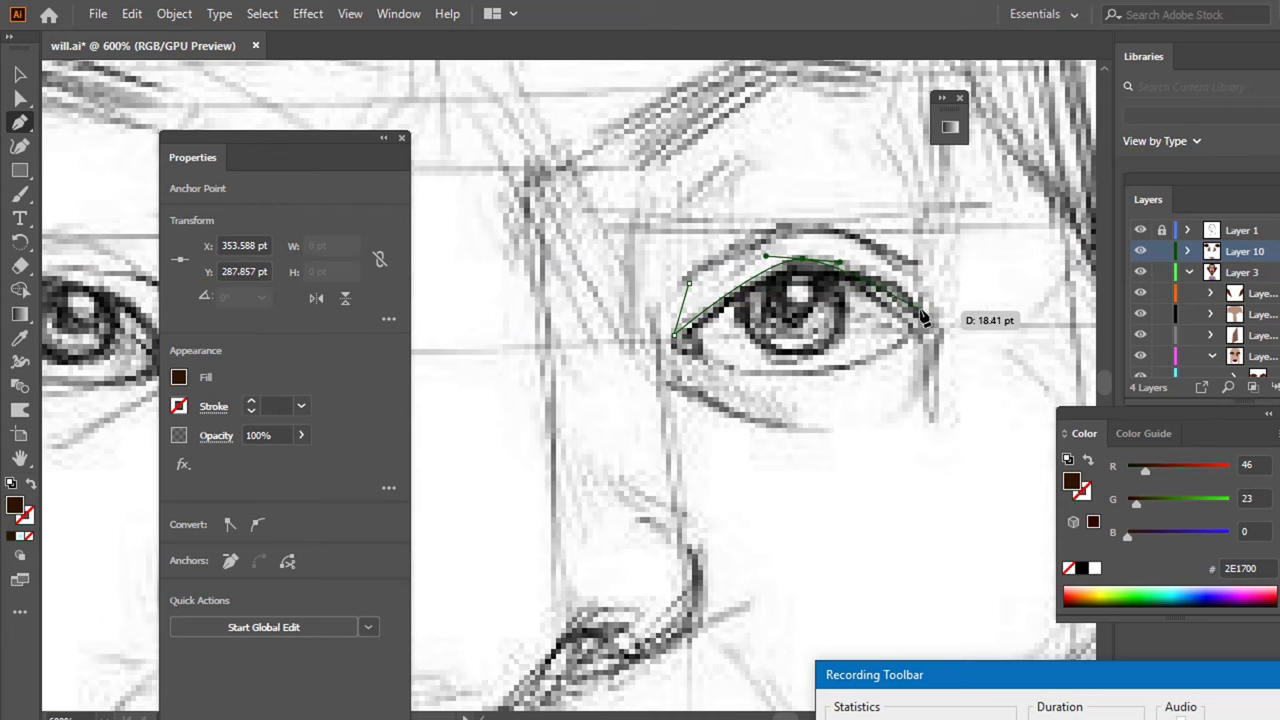
mouse_move(914, 316)
mouse_down()
mouse_move(905, 268)
mouse_move(804, 228)
mouse_up()
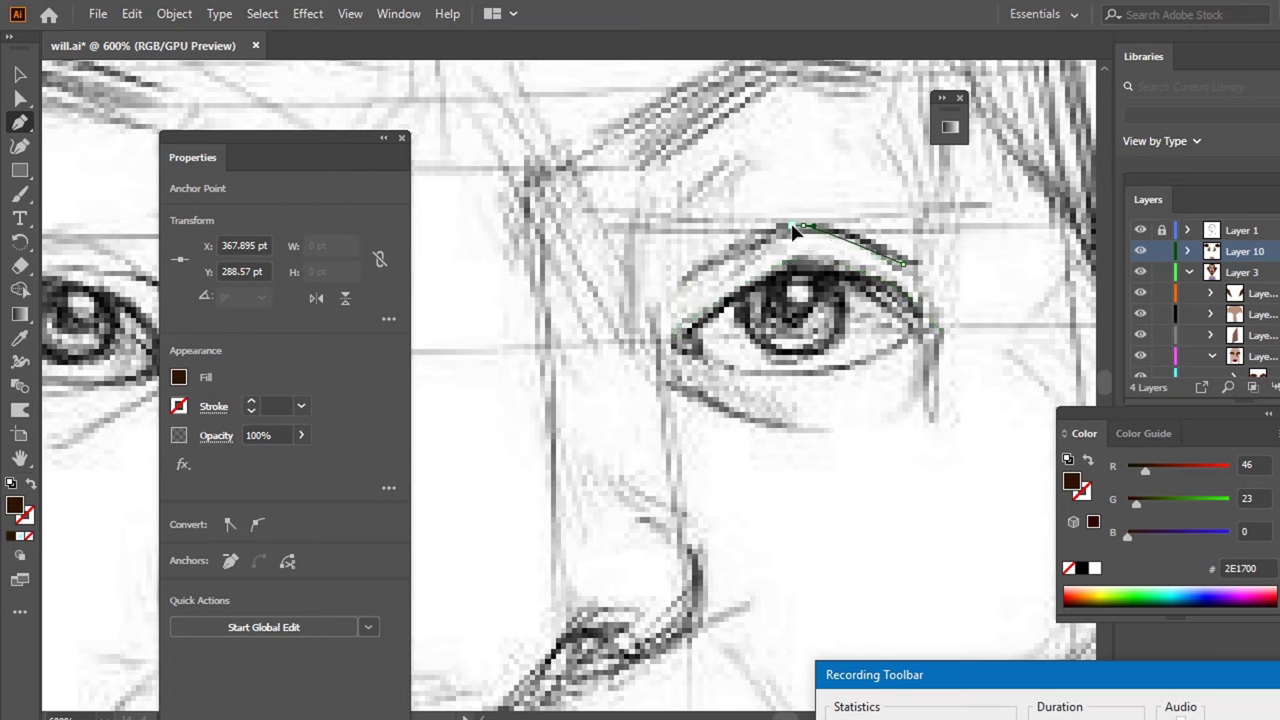
drag(726, 290, 692, 285)
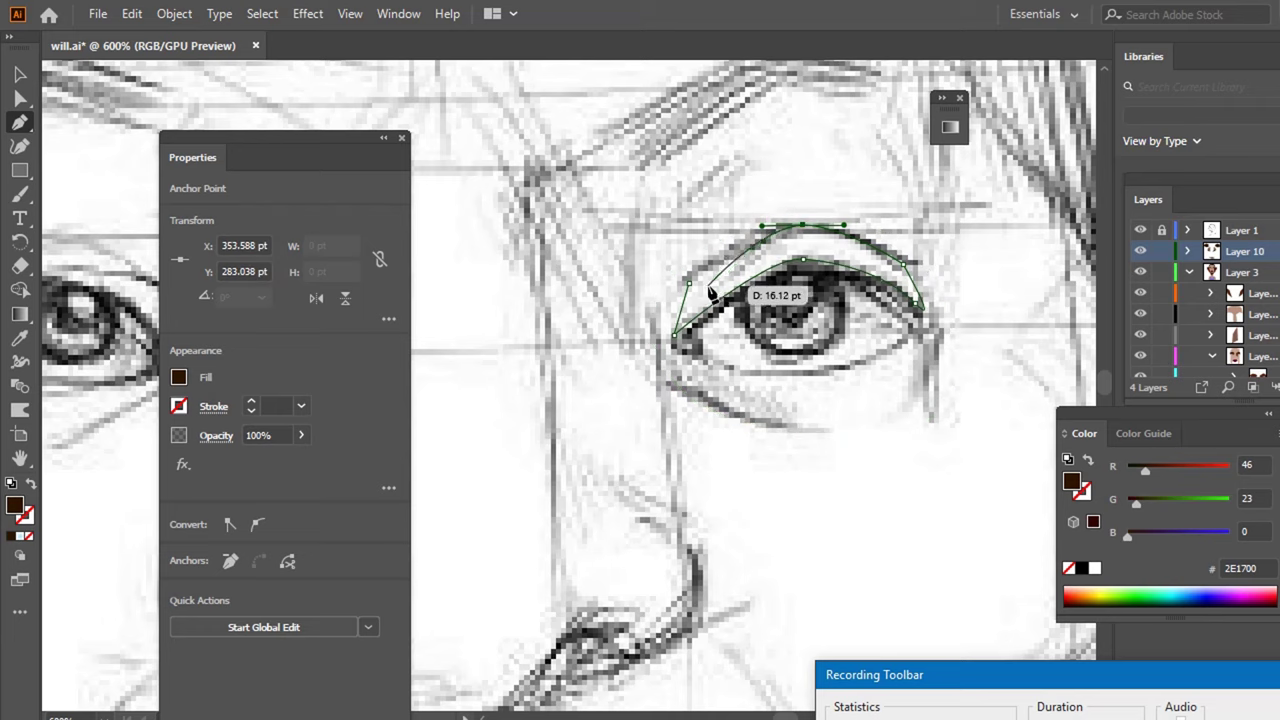
click(690, 283)
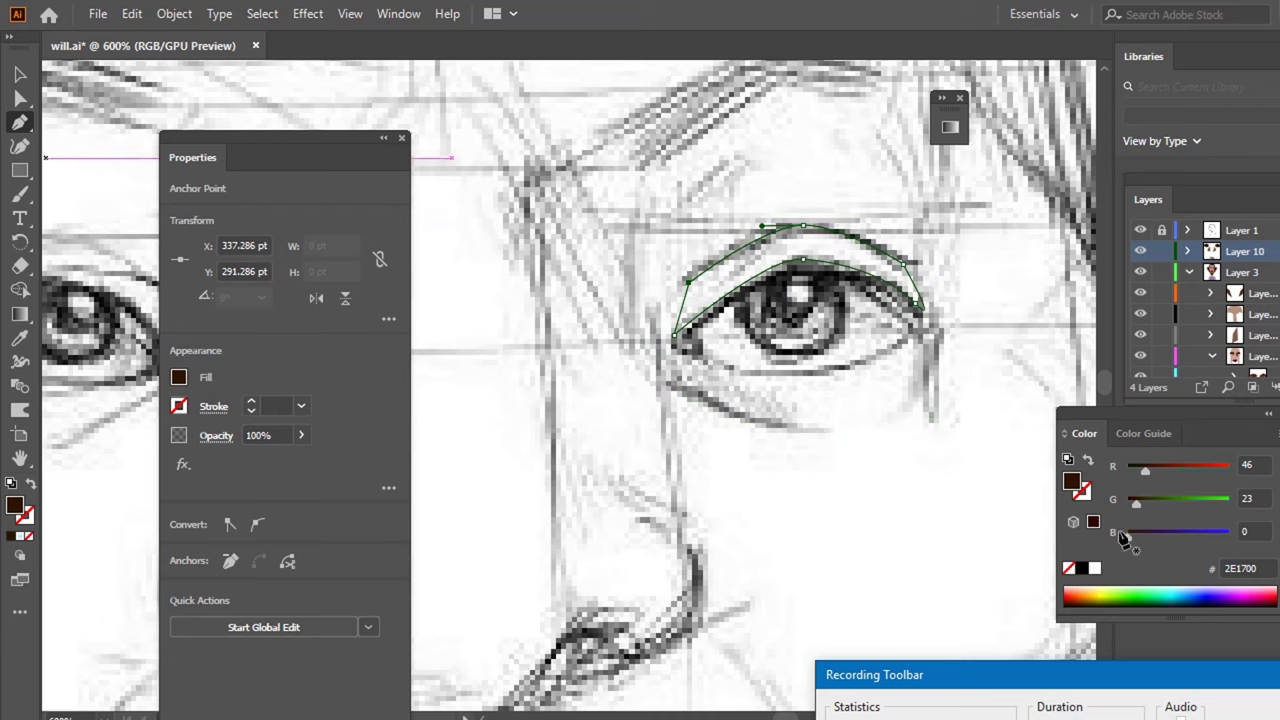
click(1096, 568)
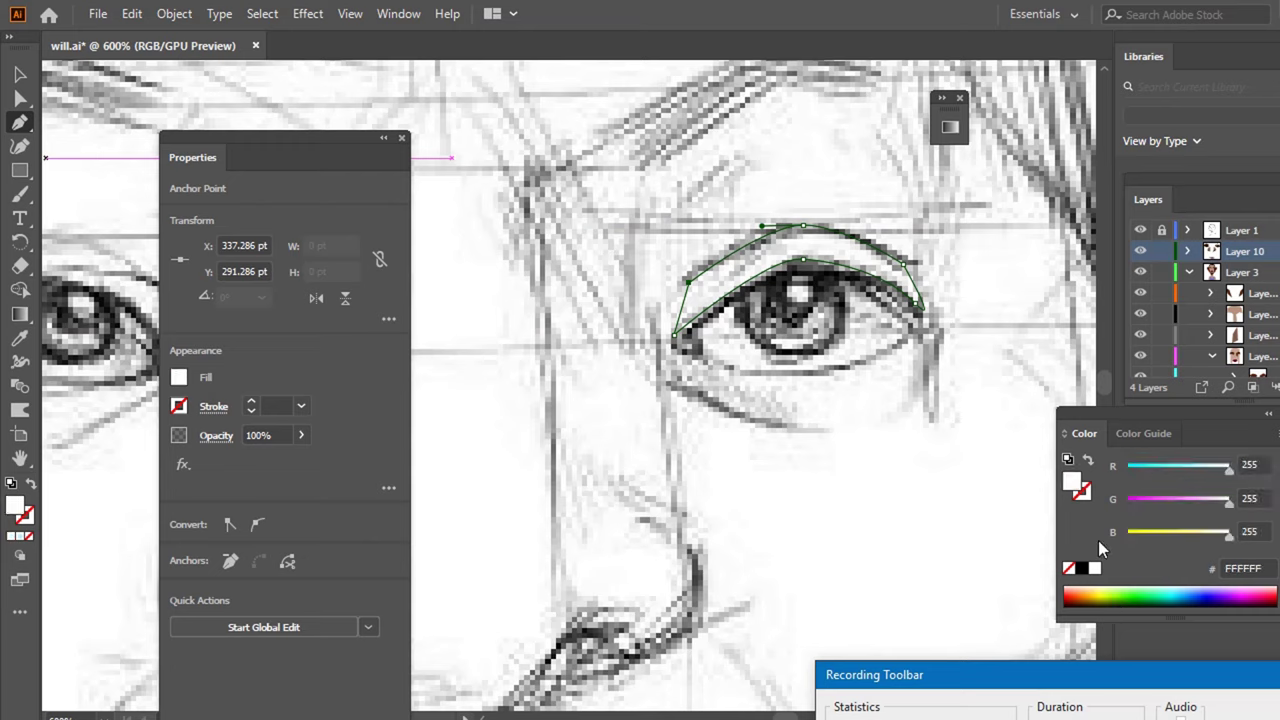
- Hide the pencil sketch layer, zoom out, and move the properties panel off the face
click(1142, 232)
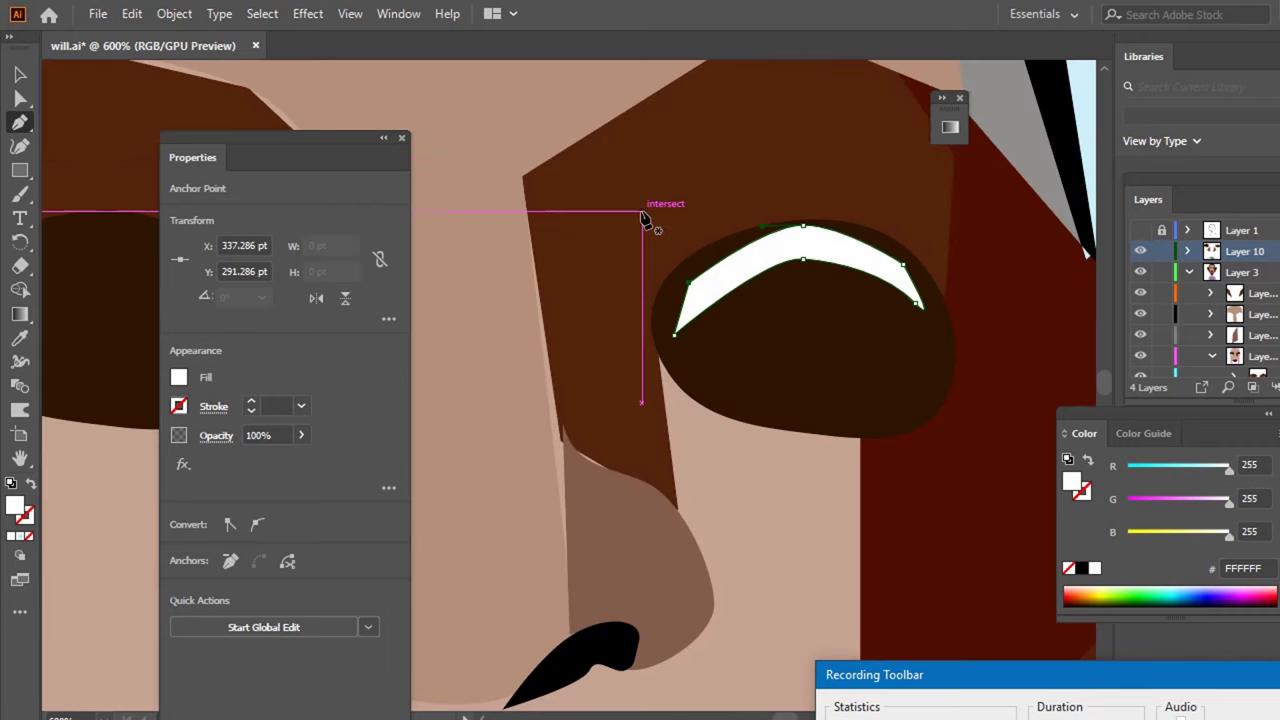
scroll(643, 206, down, 2)
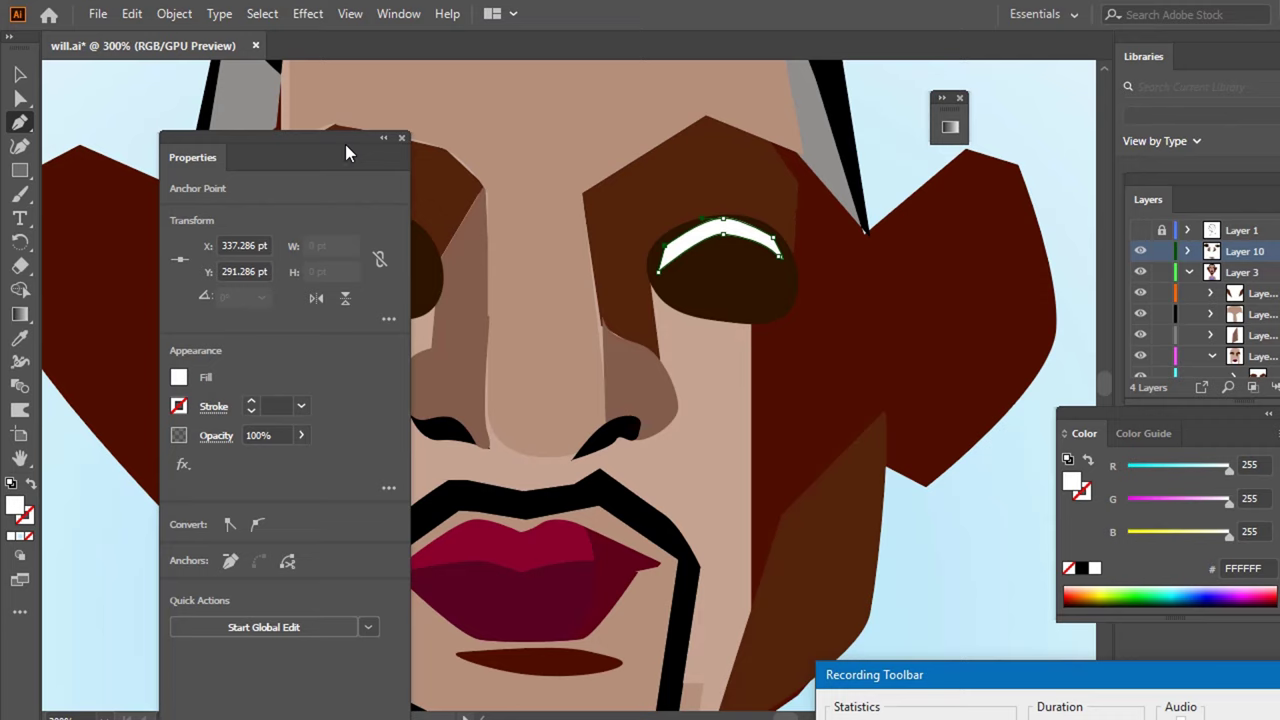
drag(345, 153, 367, 465)
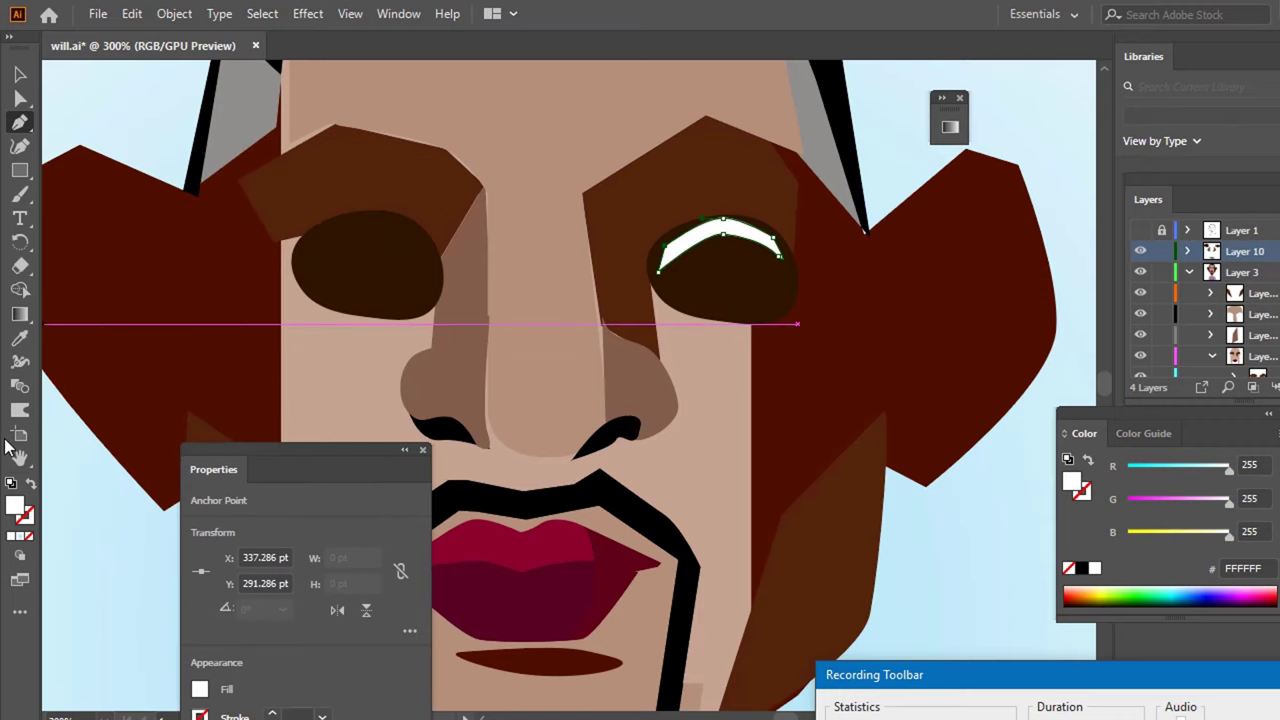
click(21, 316)
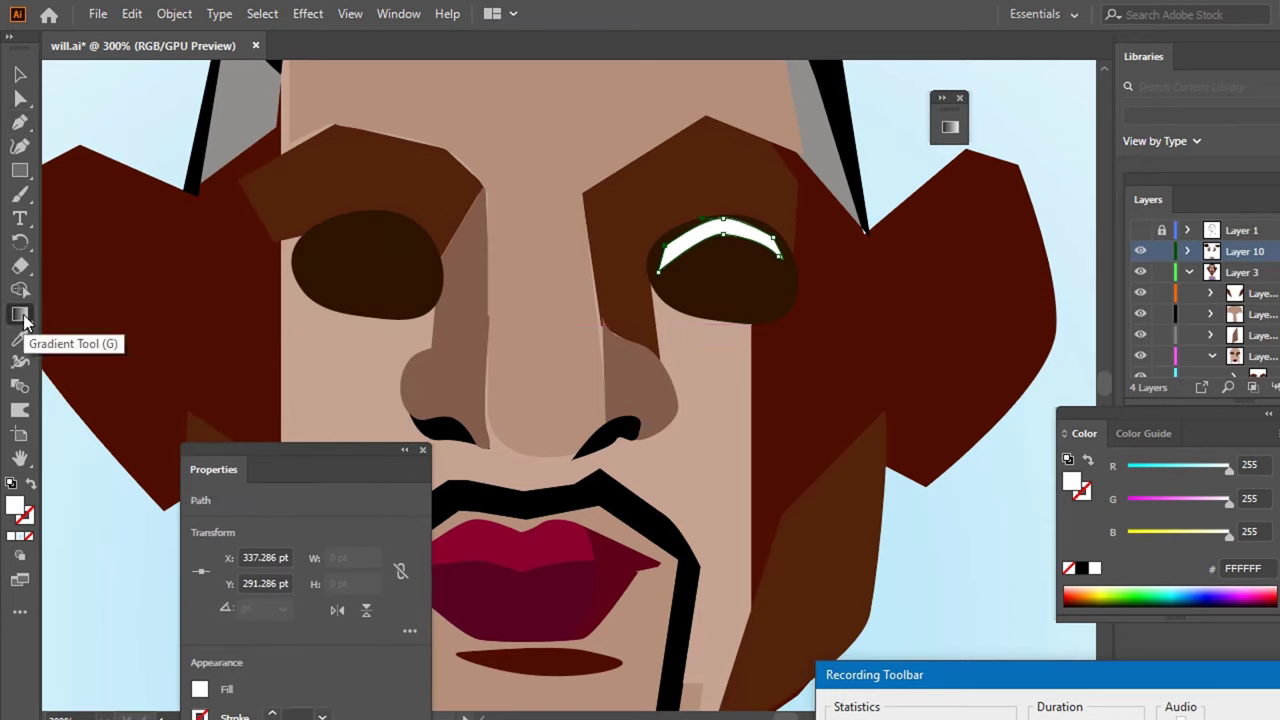
drag(21, 316, 60, 318)
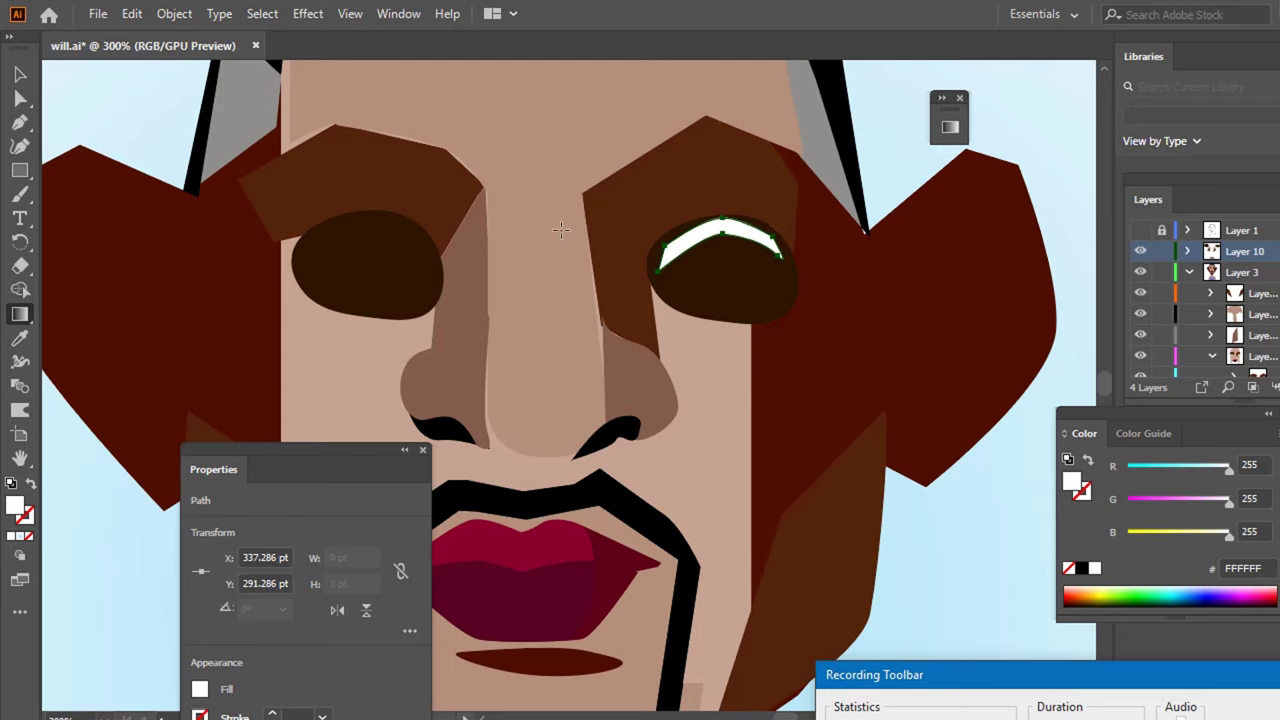
click(396, 14)
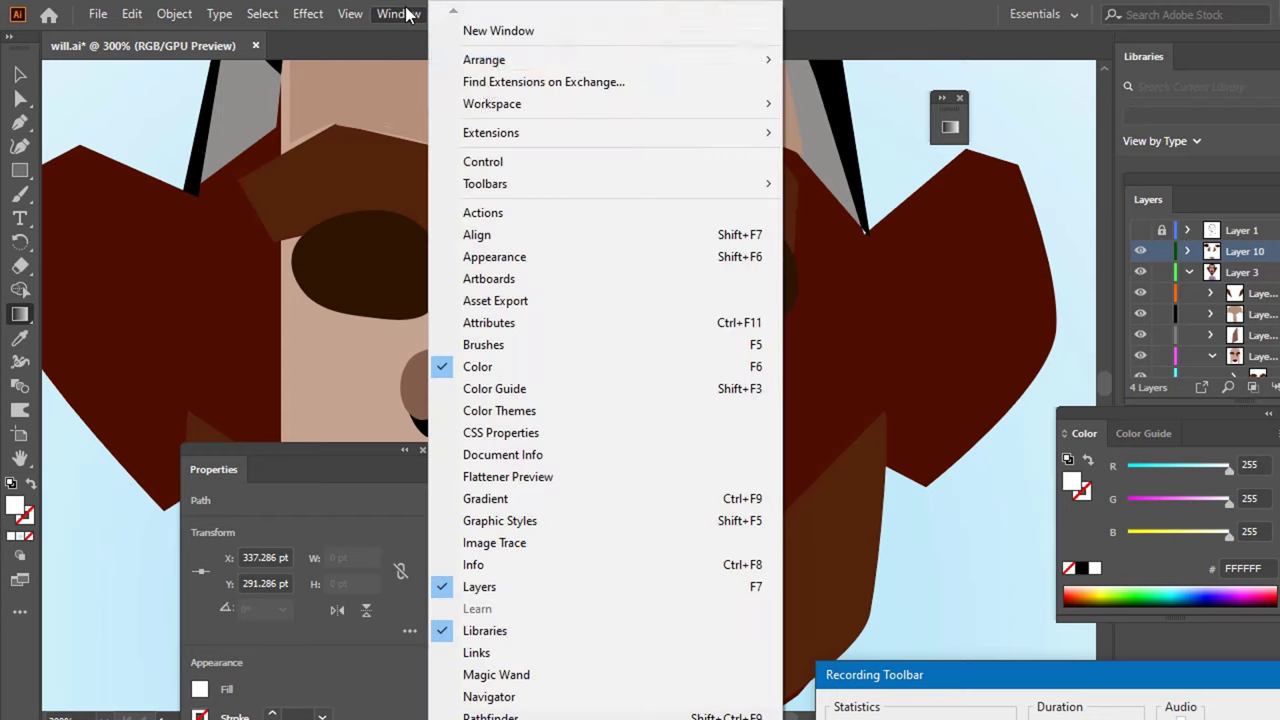
- Fill the eye highlight with a gradient from 9%-opacity light blue AAE5F7 to white
click(615, 498)
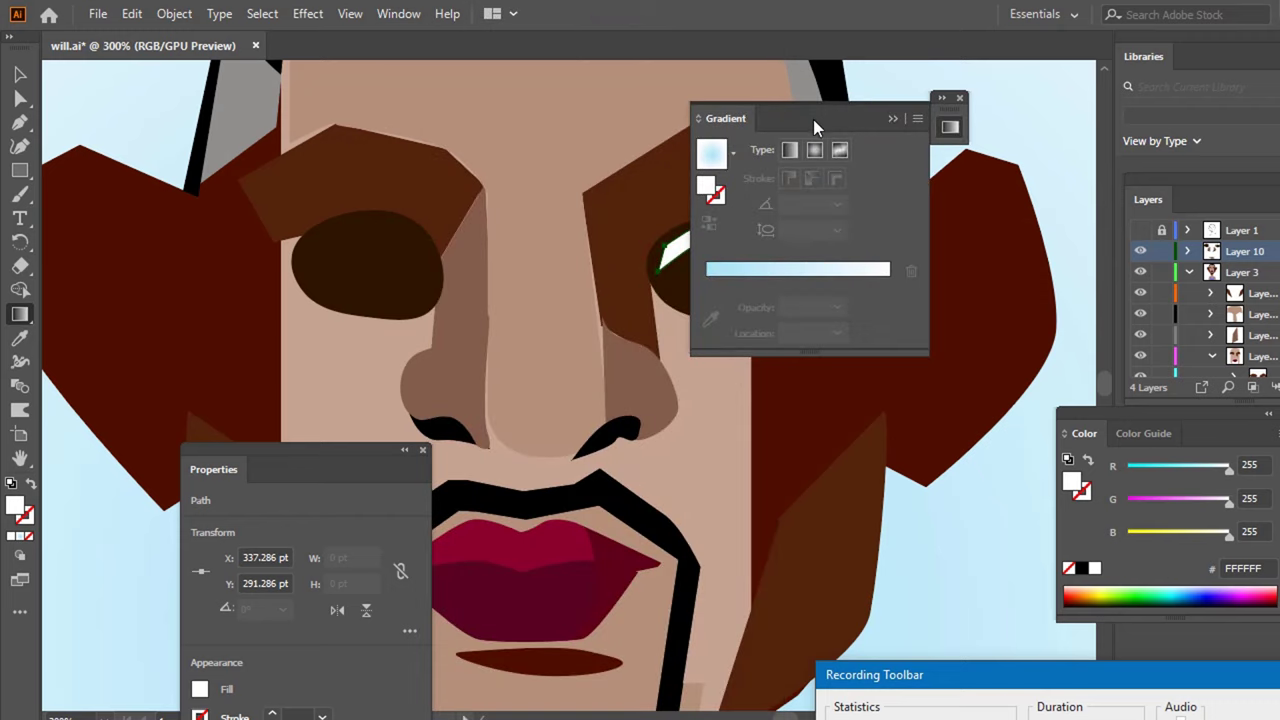
drag(820, 120, 1123, 201)
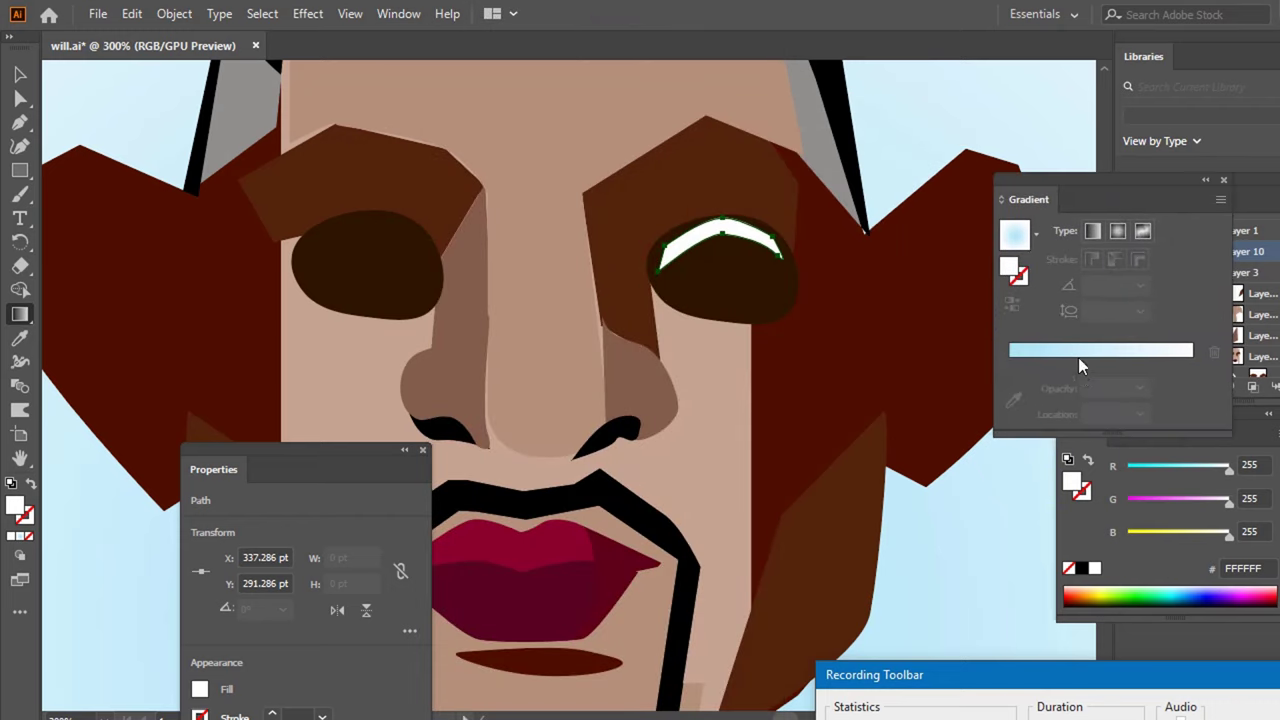
click(1103, 362)
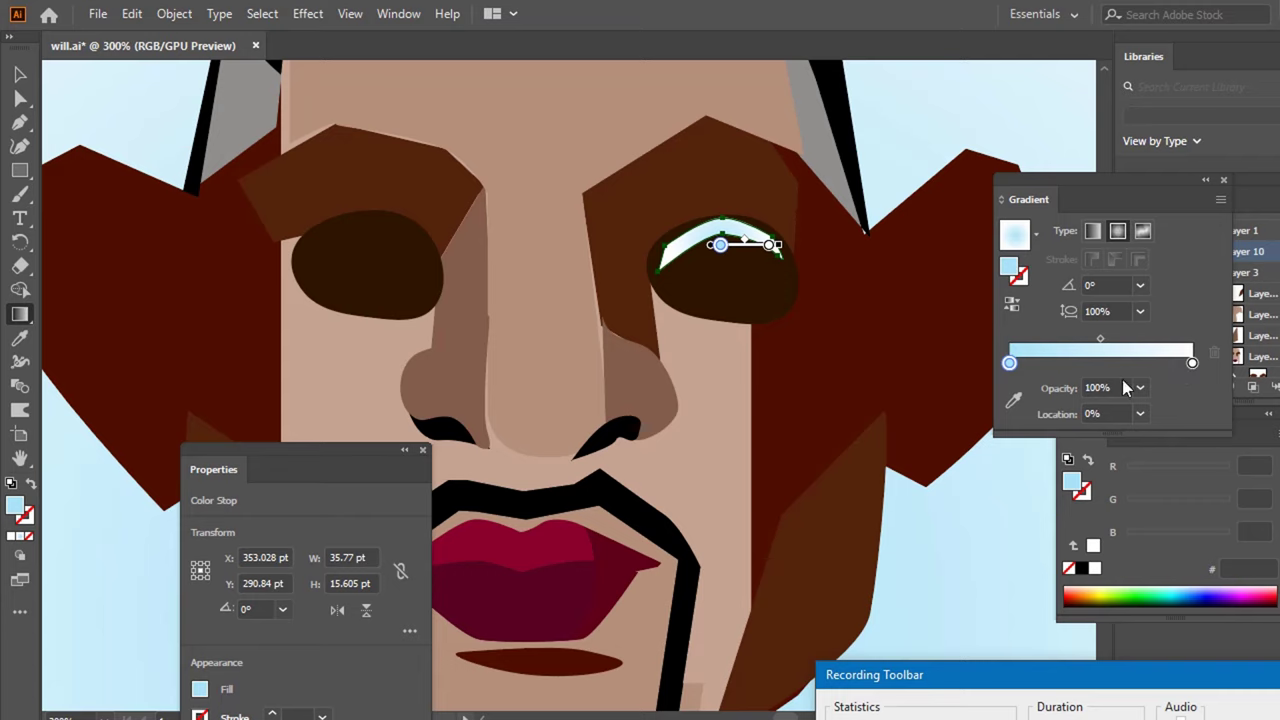
scroll(1110, 382, down, 8)
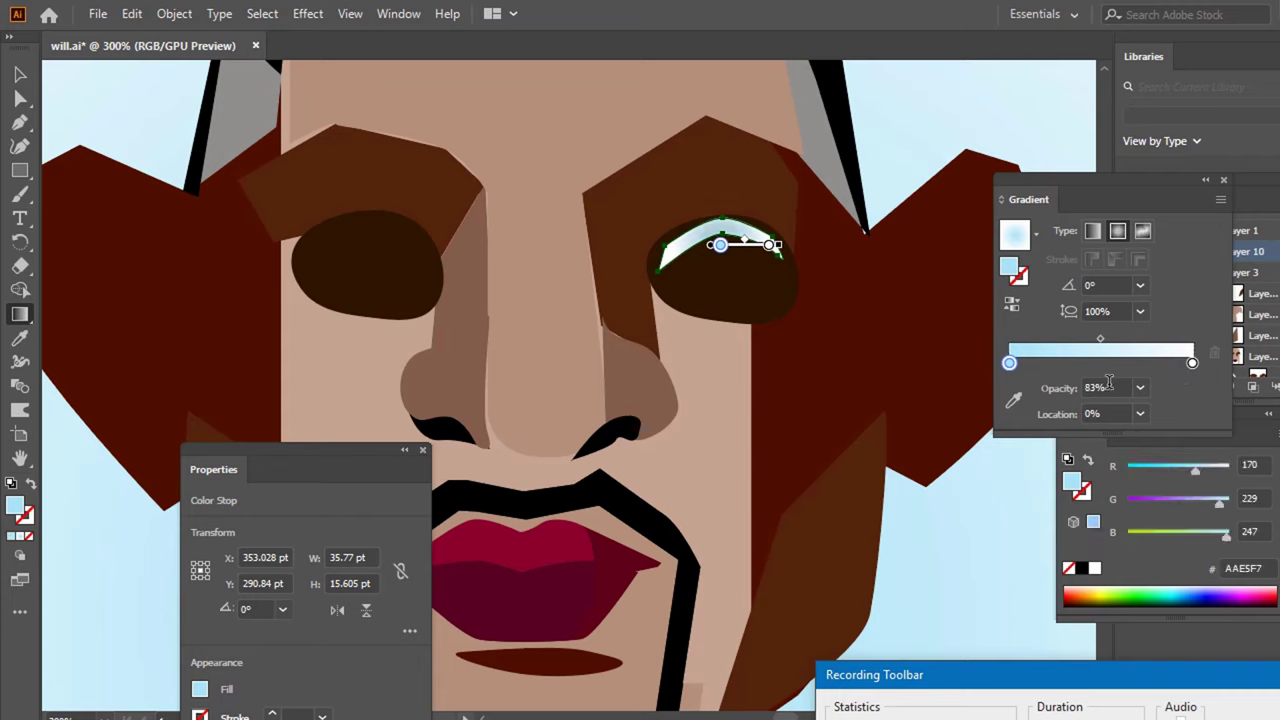
scroll(1109, 384, down, 7)
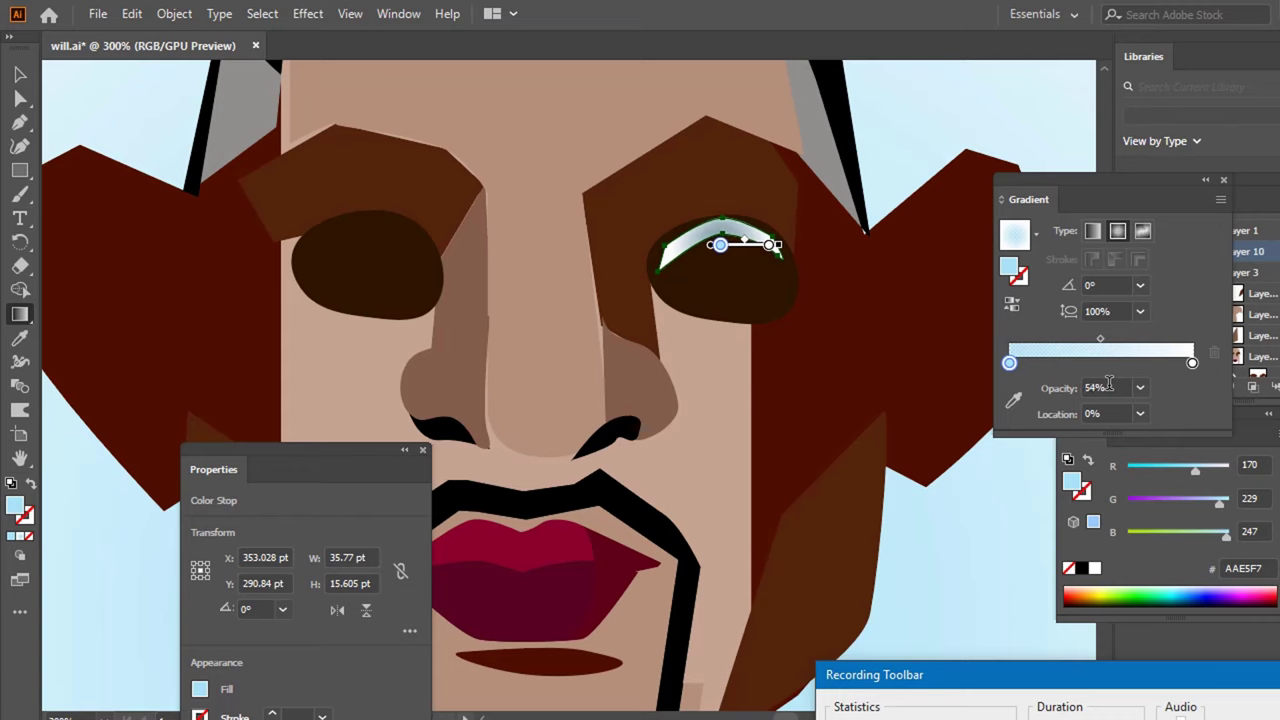
scroll(1109, 384, down, 8)
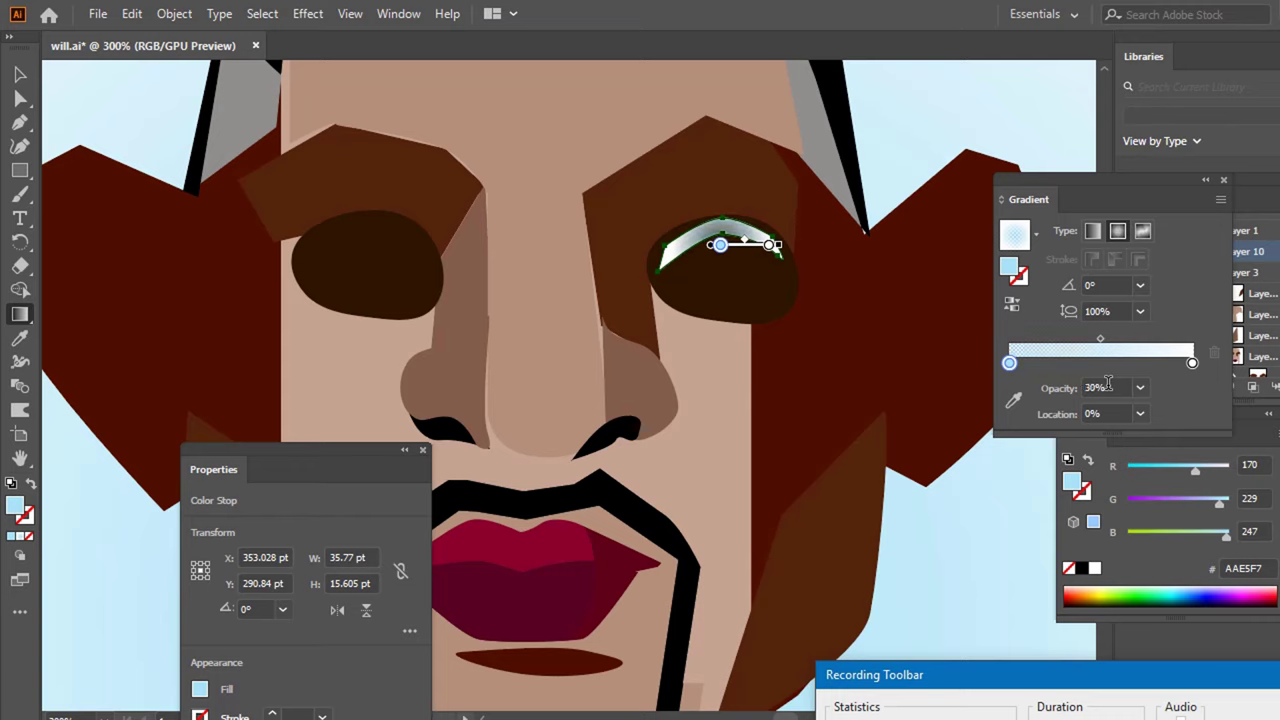
scroll(1109, 384, down, 8)
scroll(1109, 384, down, 9)
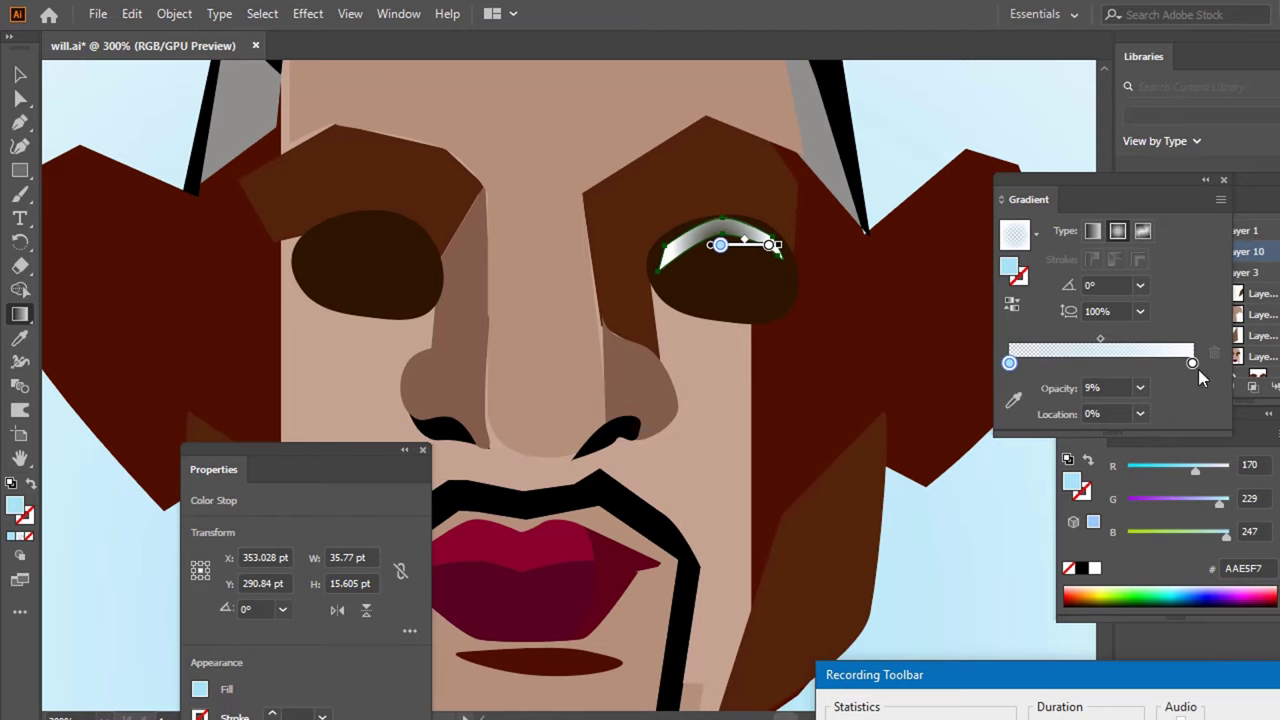
click(1191, 363)
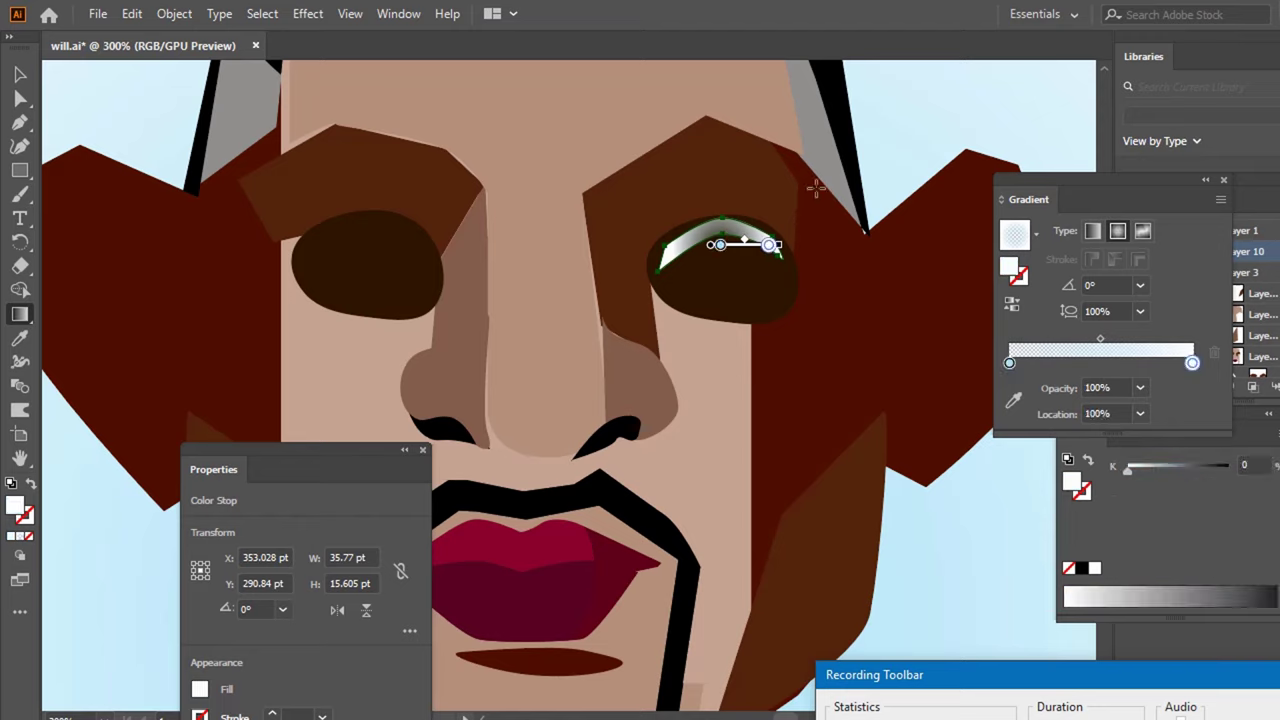
- Set the highlight gradient's end stop to dark reddish brown 511100, sampled from the hair
key(i)
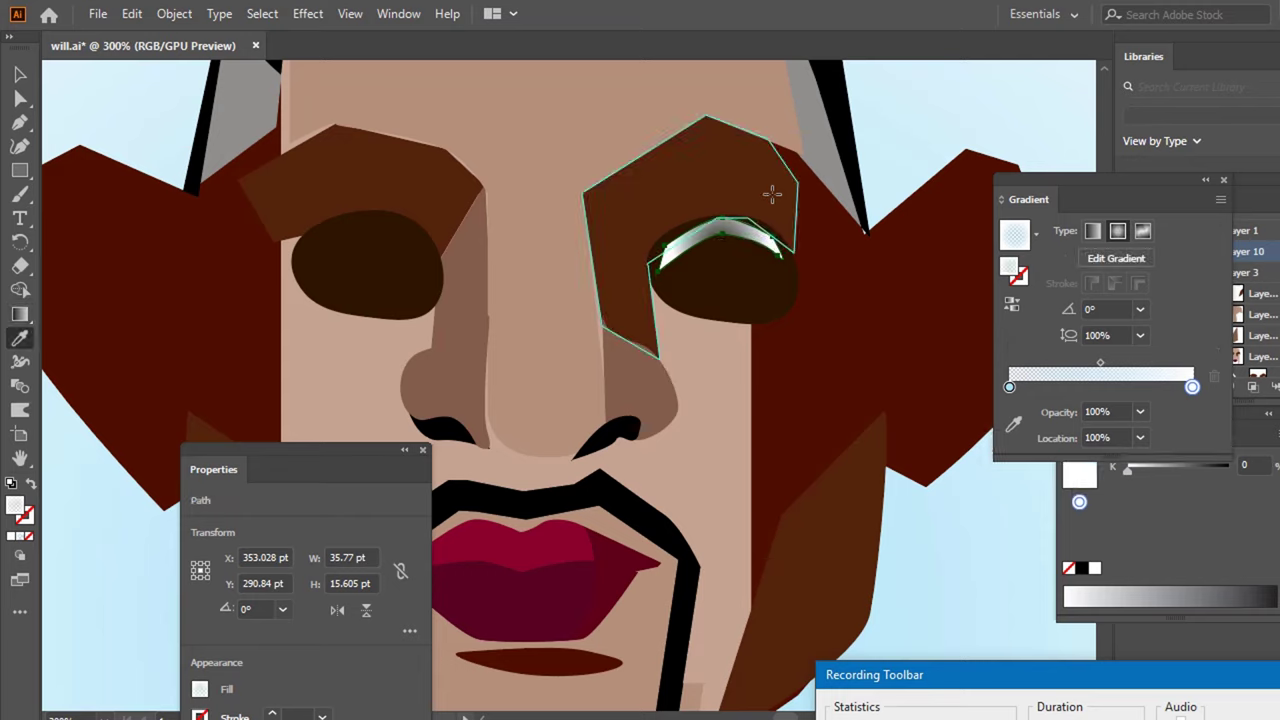
click(771, 194)
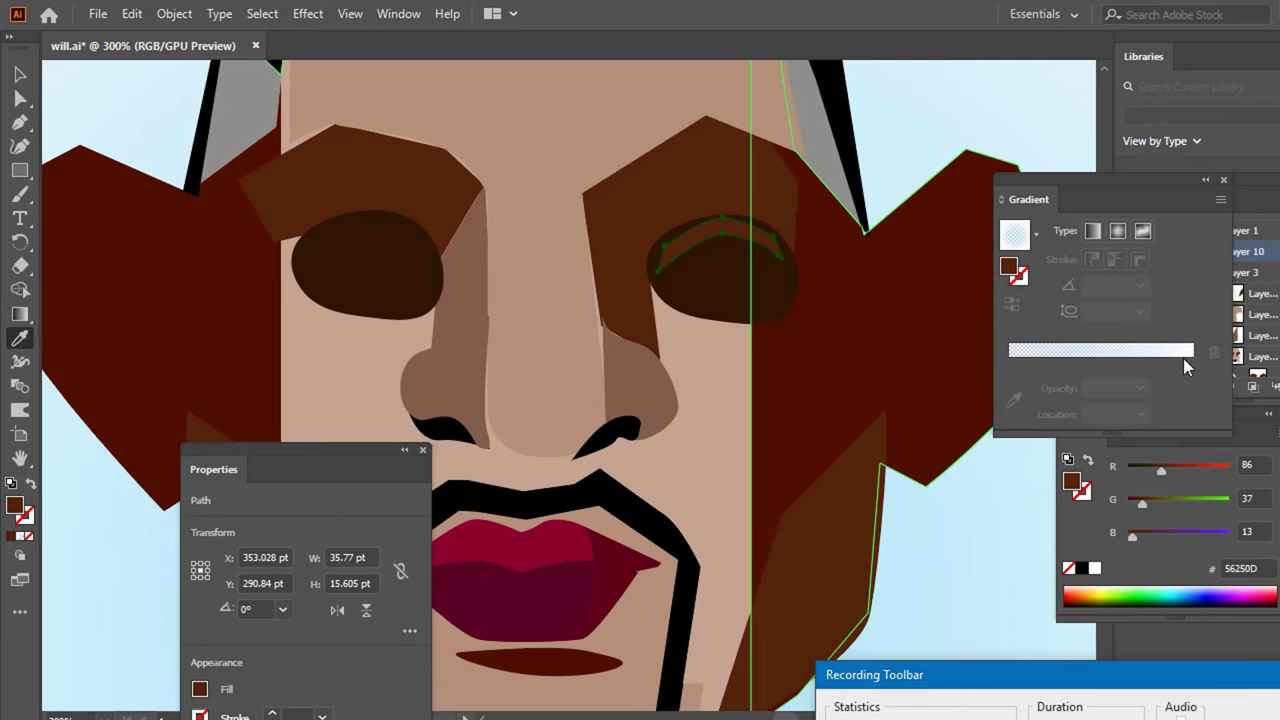
click(1170, 355)
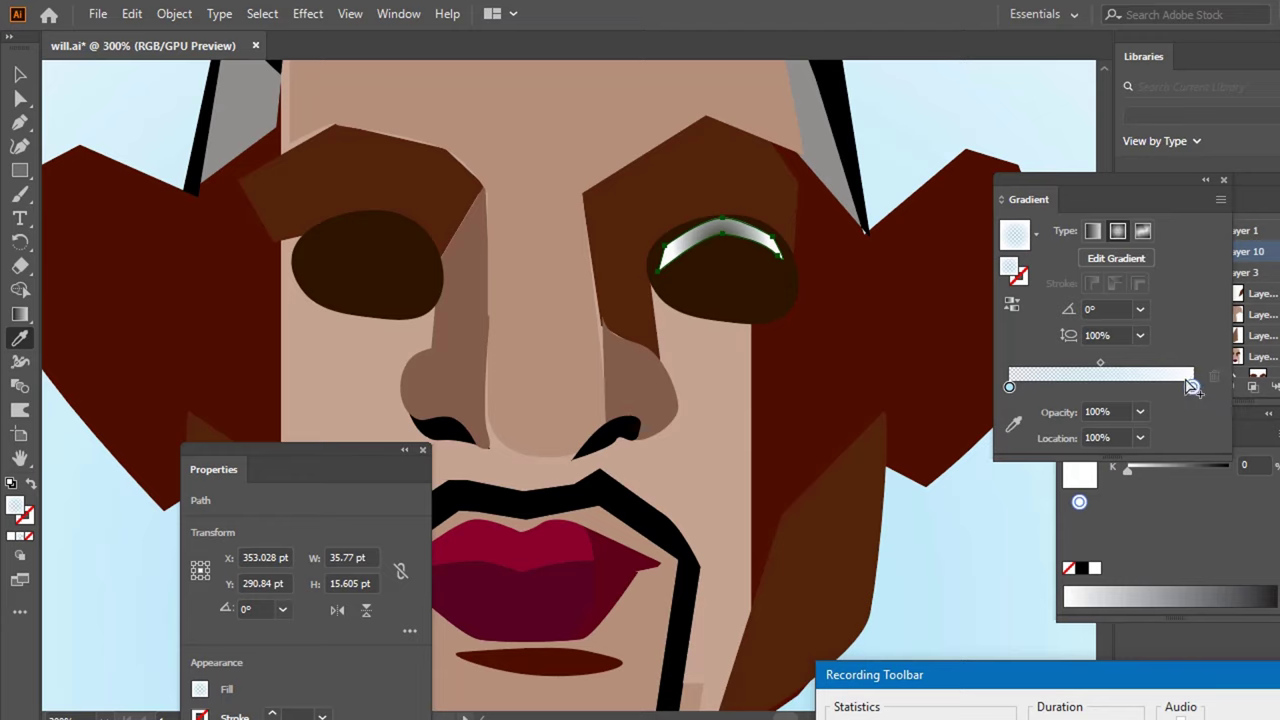
click(1191, 386)
double_click(1194, 387)
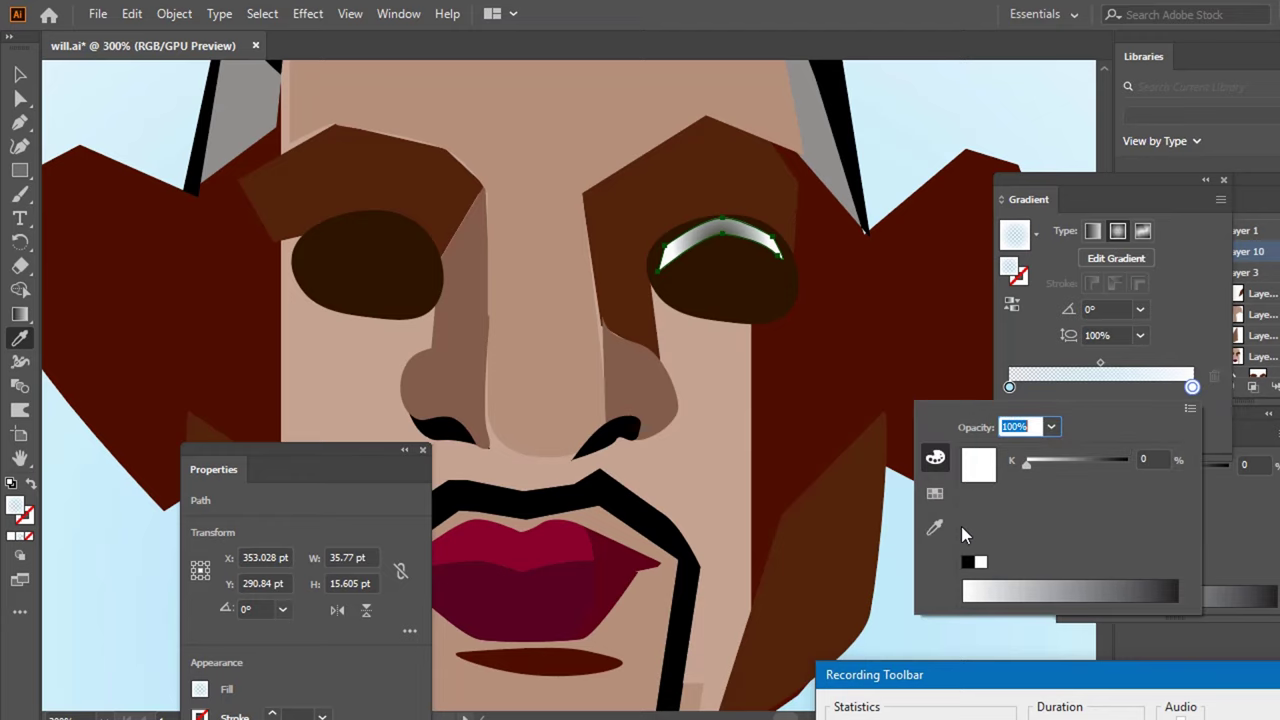
click(1190, 408)
click(1243, 436)
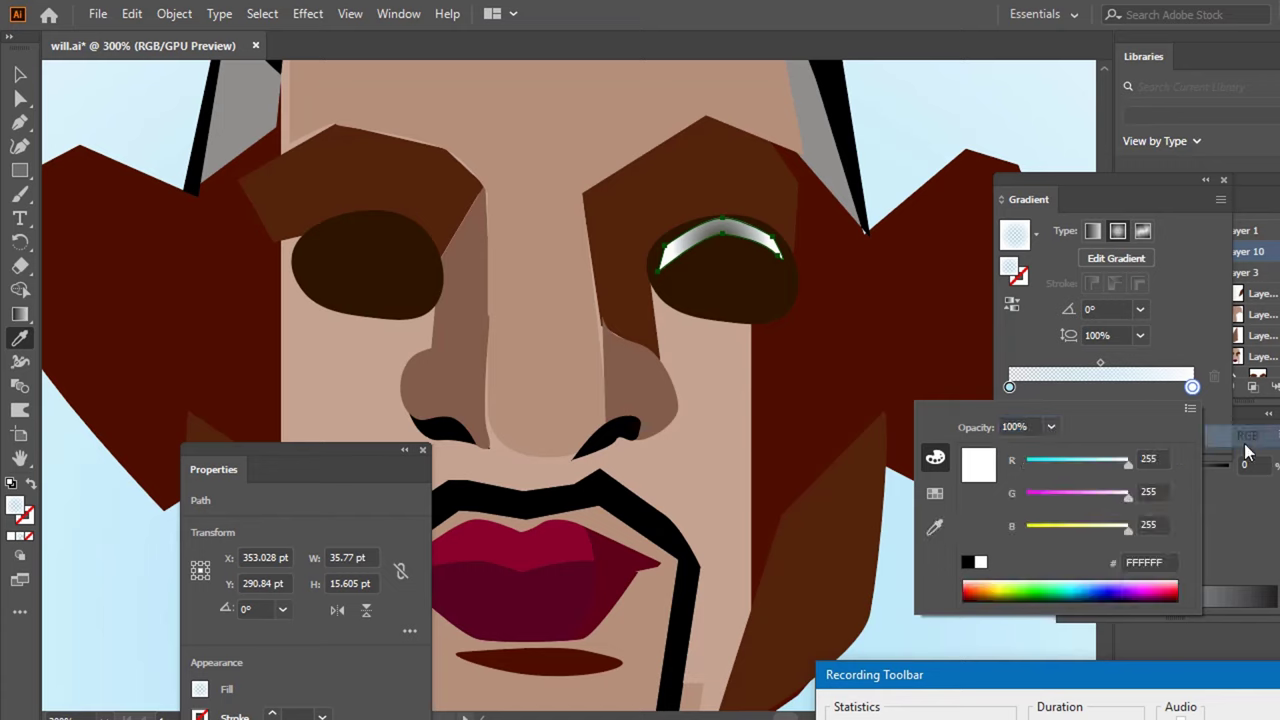
click(935, 530)
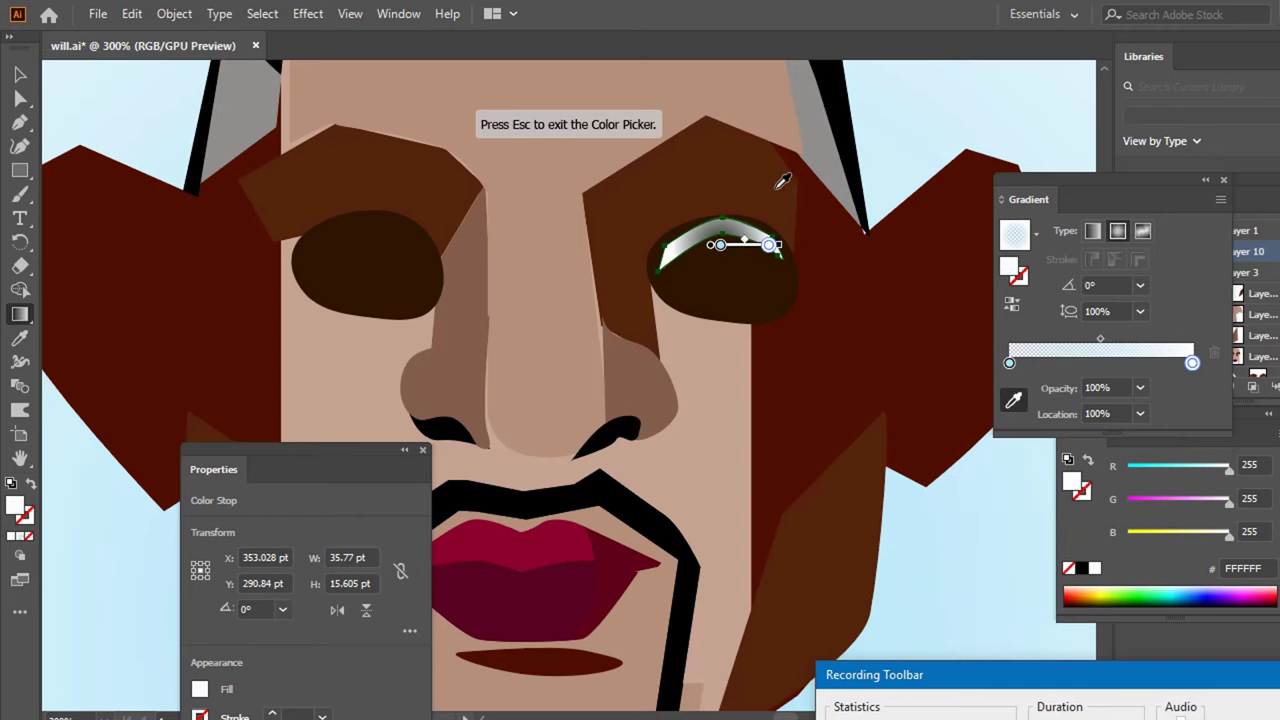
click(783, 180)
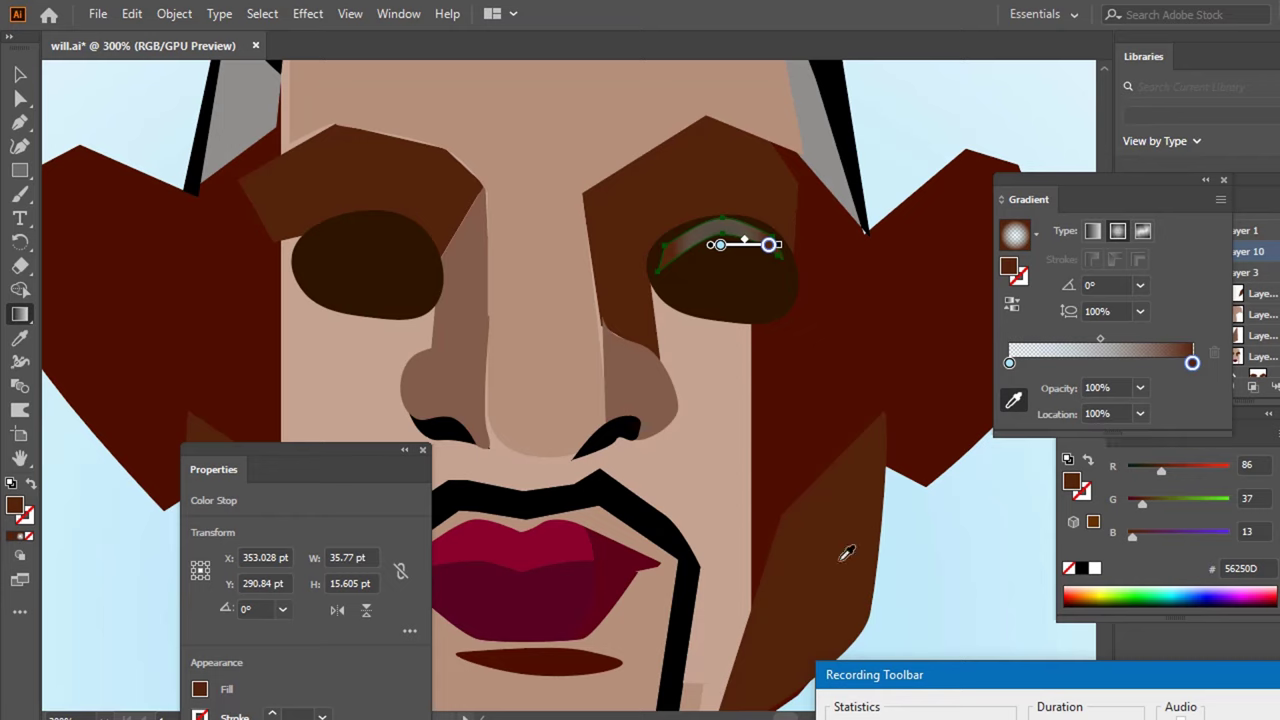
click(903, 247)
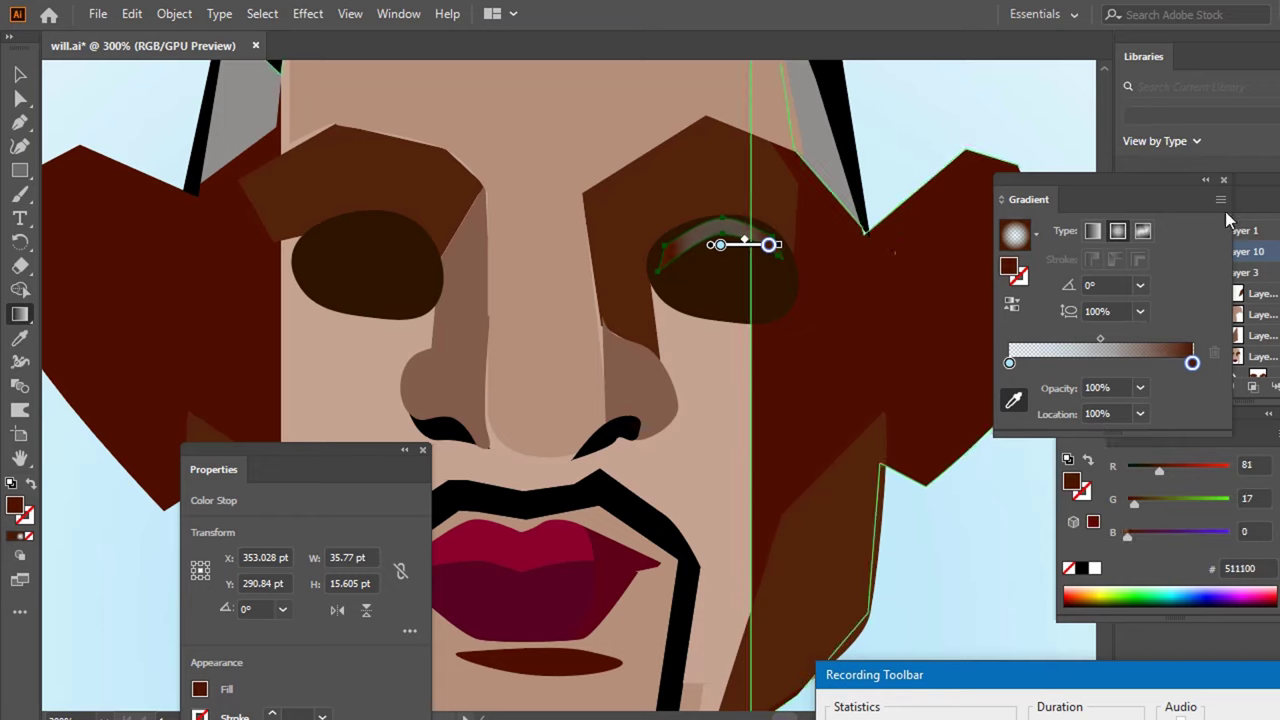
- Reselect the right eye's highlight as a whole object after briefly checking the sketch
click(20, 74)
scroll(537, 271, down, 1)
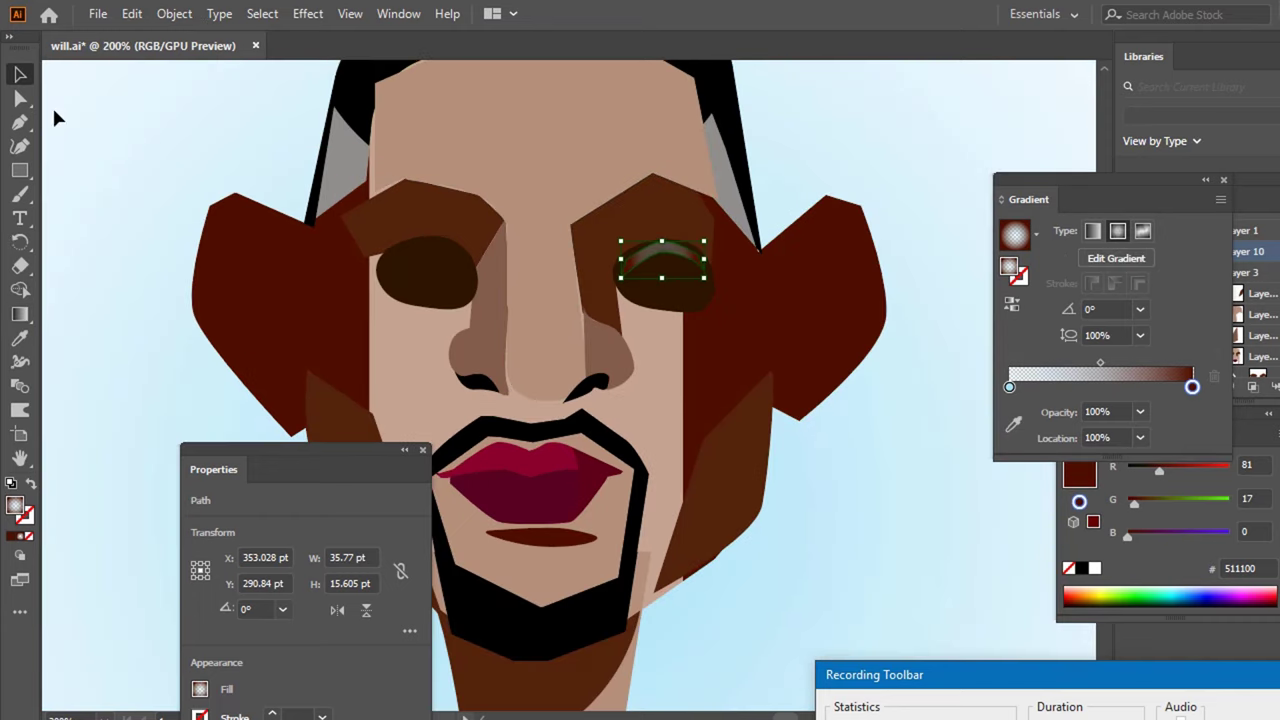
click(20, 98)
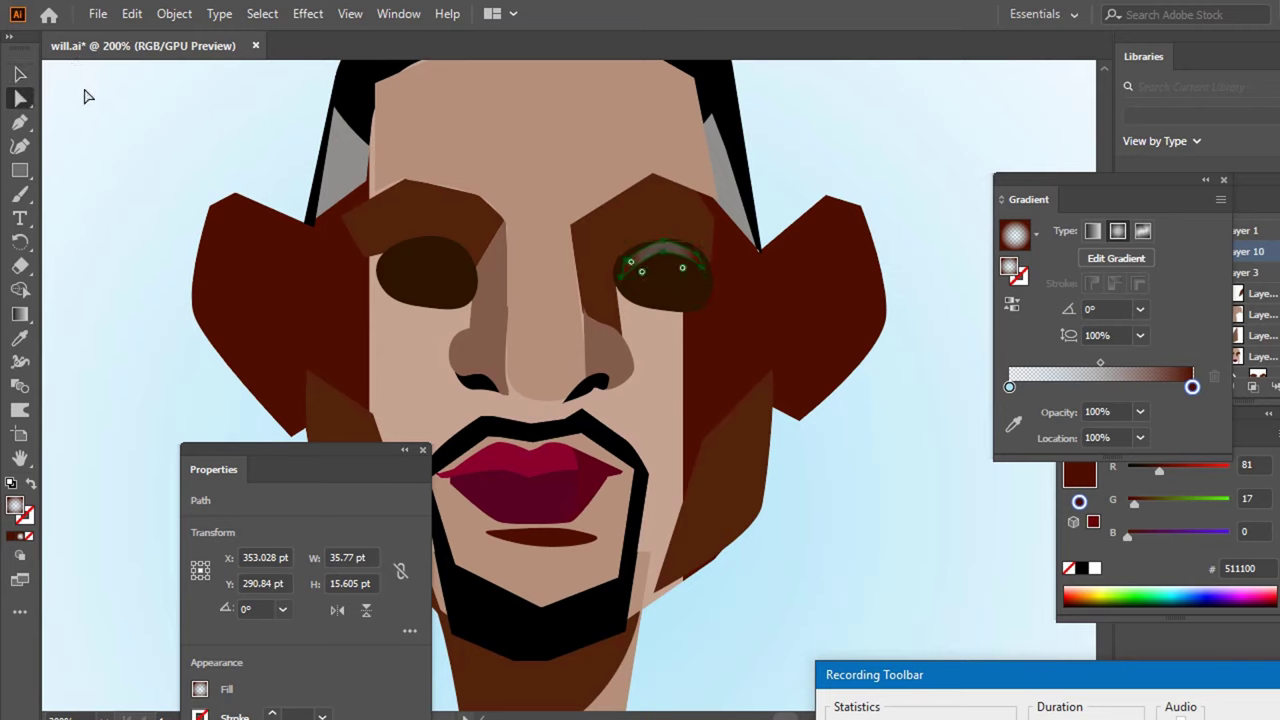
click(80, 106)
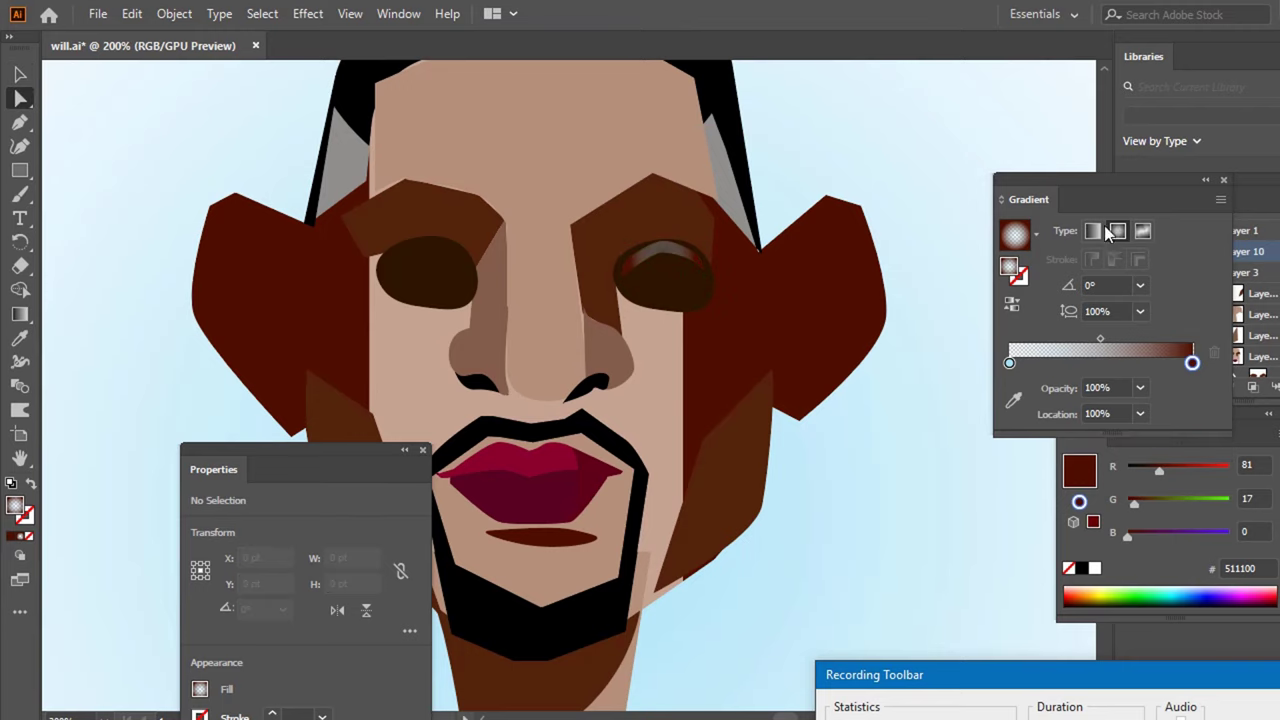
drag(1145, 206, 1175, 485)
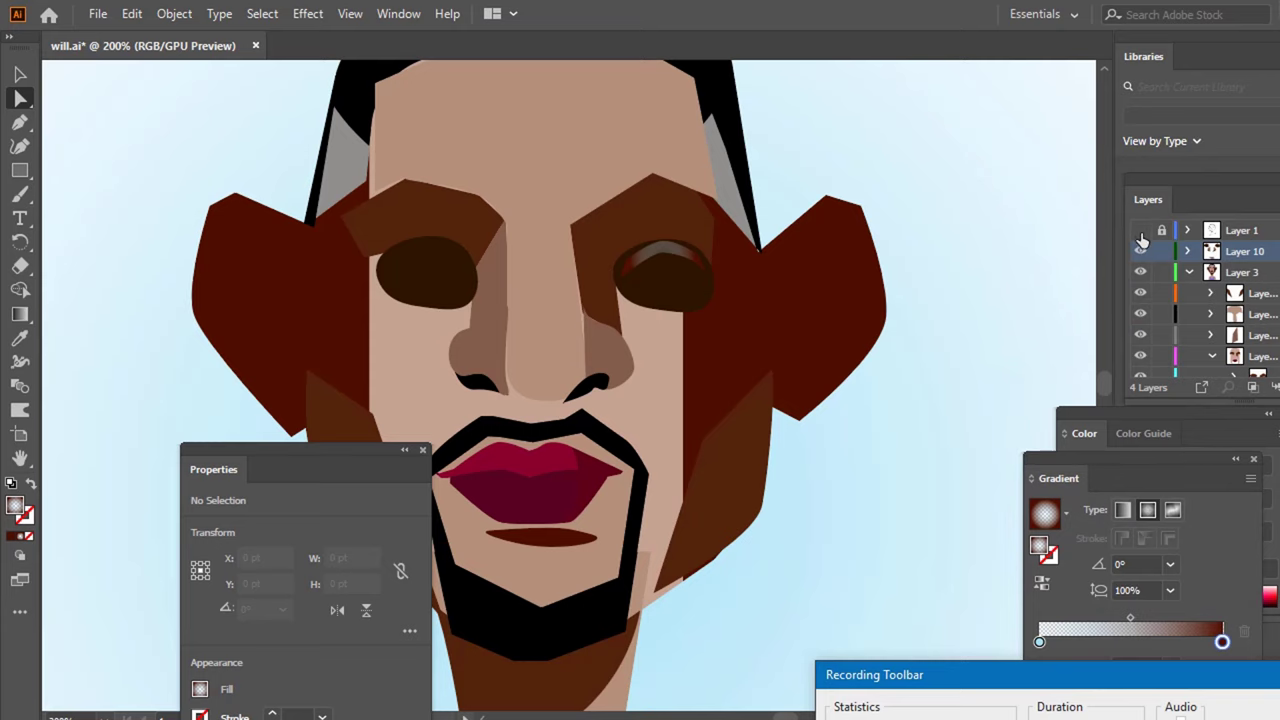
click(1140, 231)
click(1140, 231)
click(660, 258)
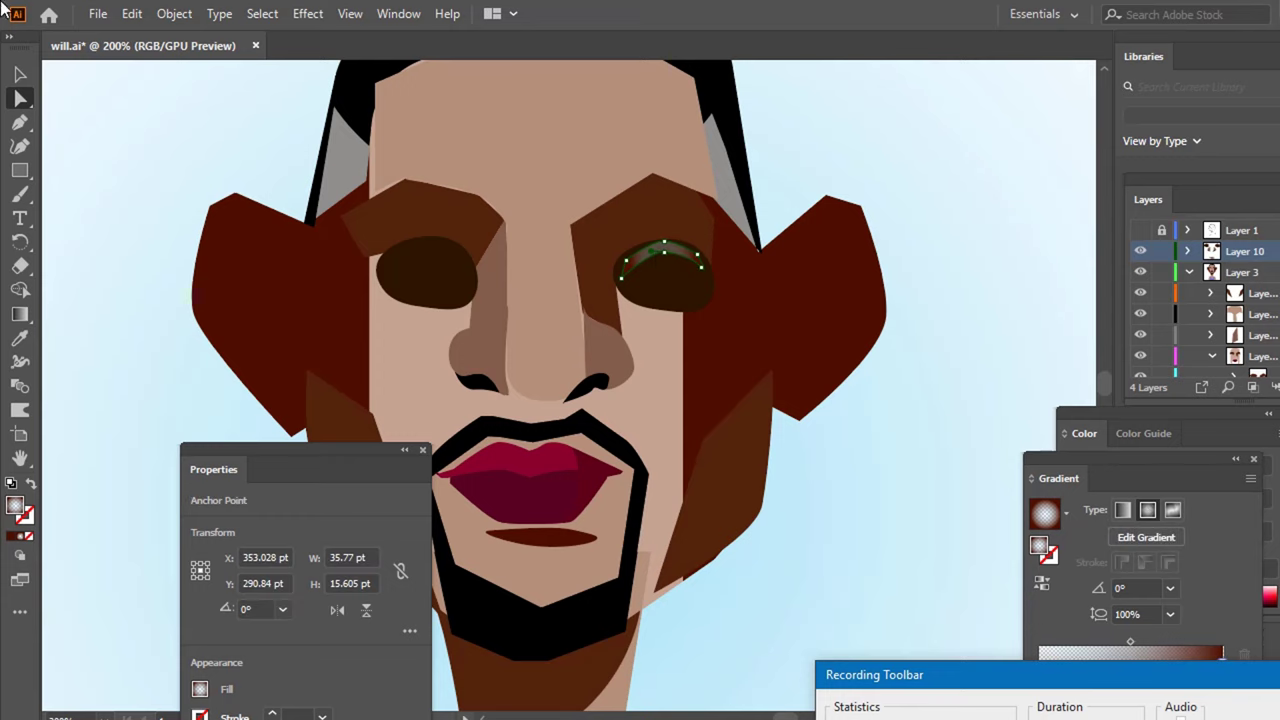
click(20, 74)
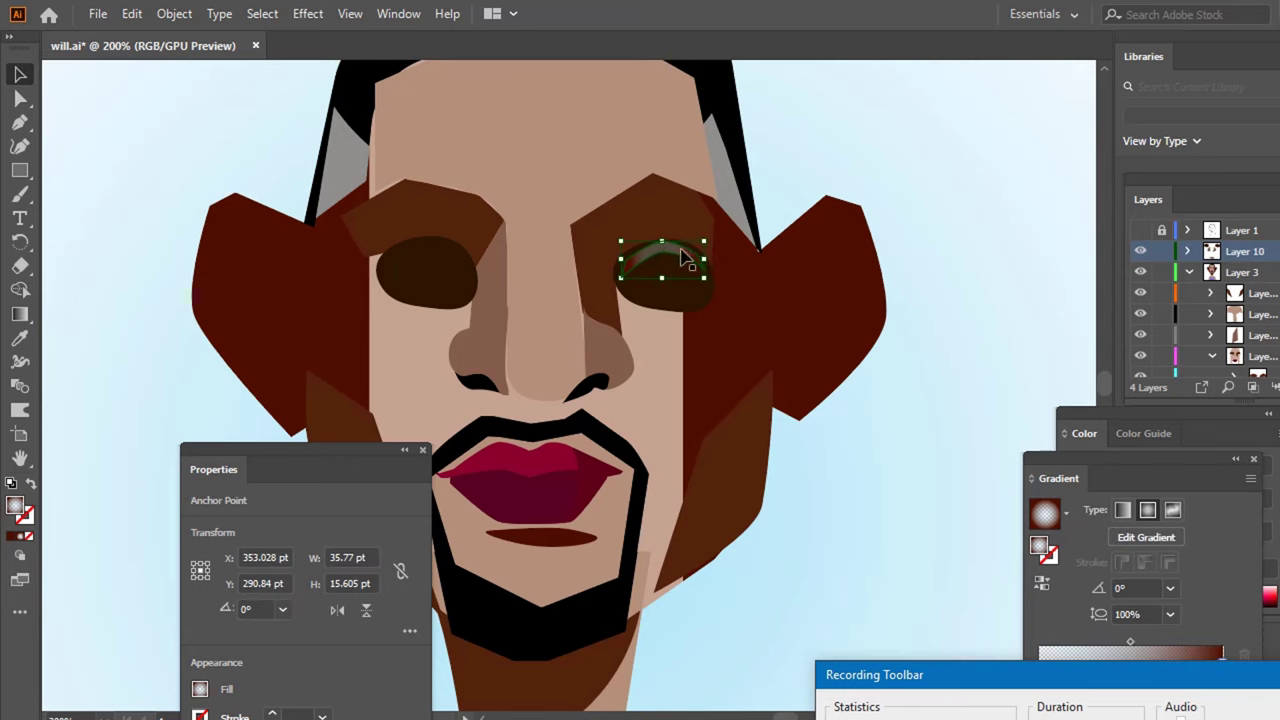
- Alt-drag a highlight copy onto the left eye, rotate it to about 335.55°, and nudge it into place
drag(685, 258, 480, 195)
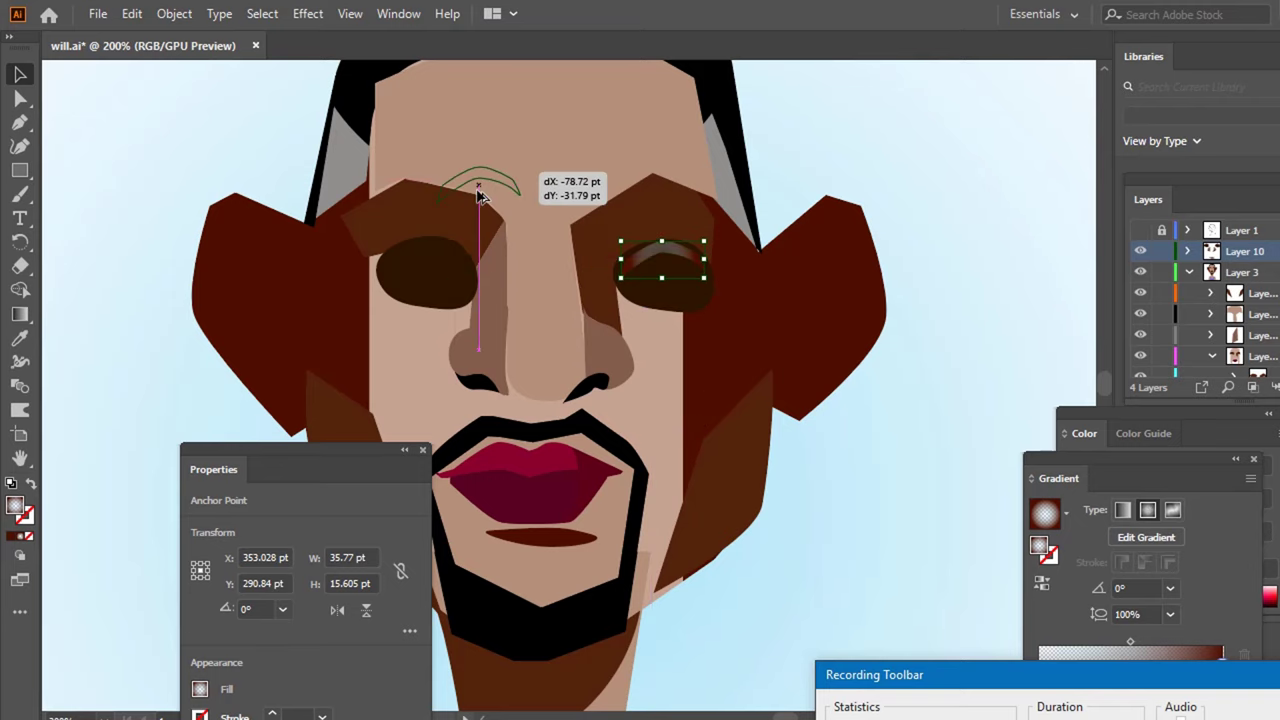
drag(480, 195, 457, 257)
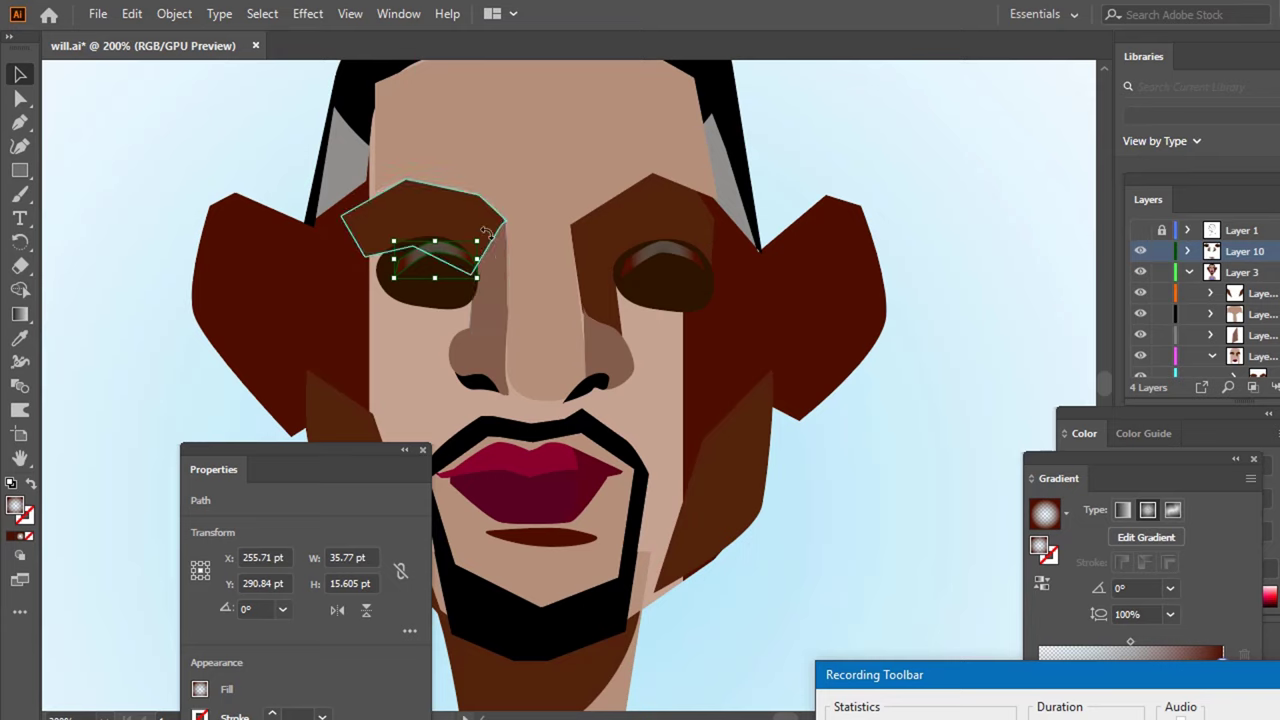
drag(487, 232, 491, 251)
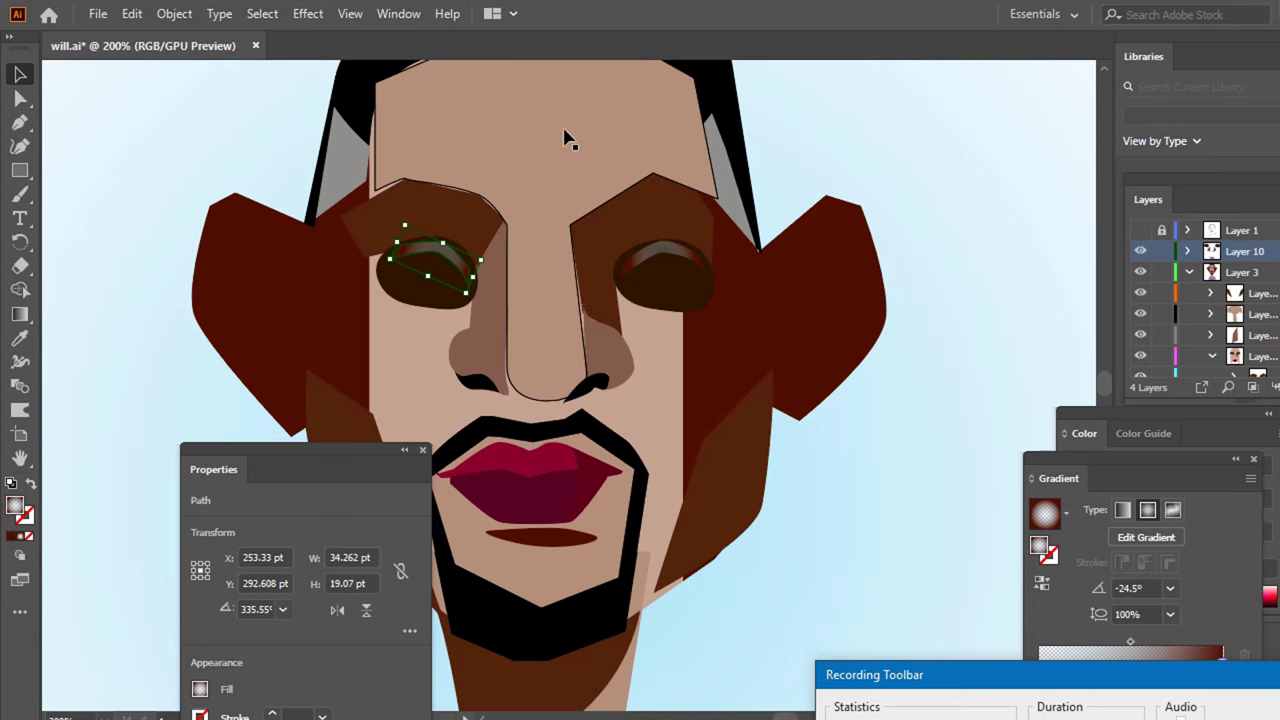
key(Up)
key(Up)
key(Right)
key(Right)
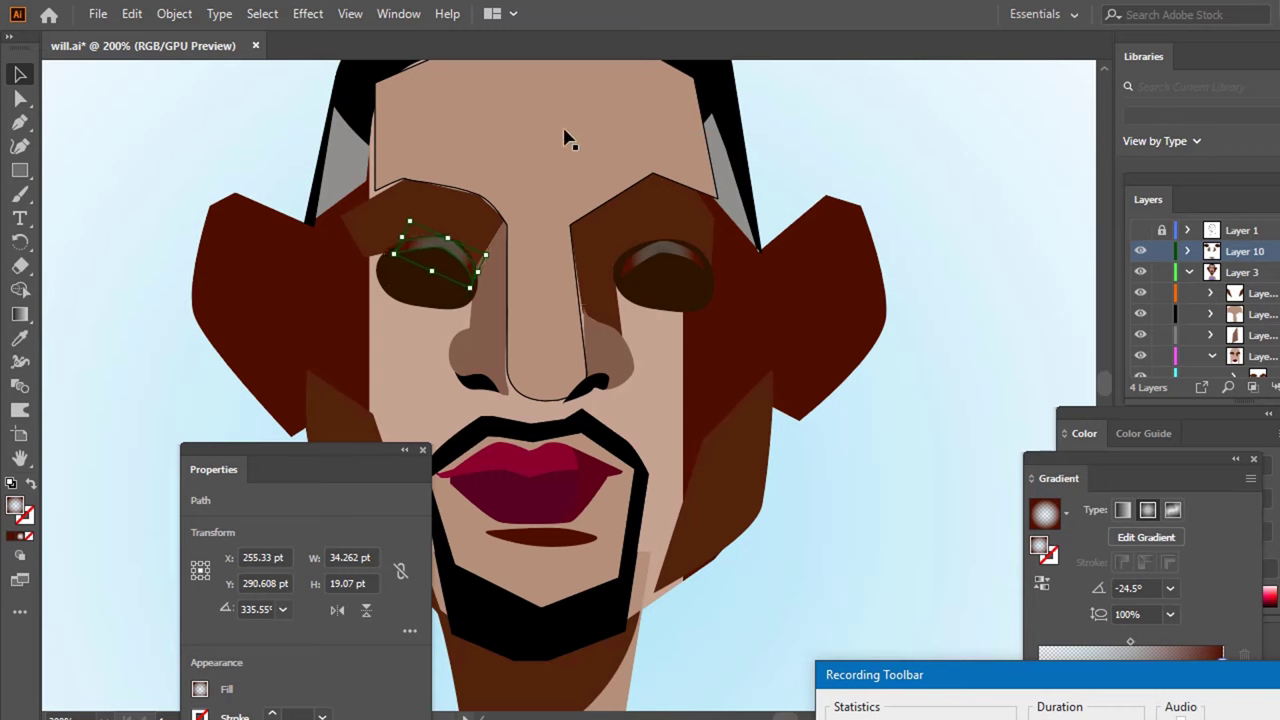
key(Up)
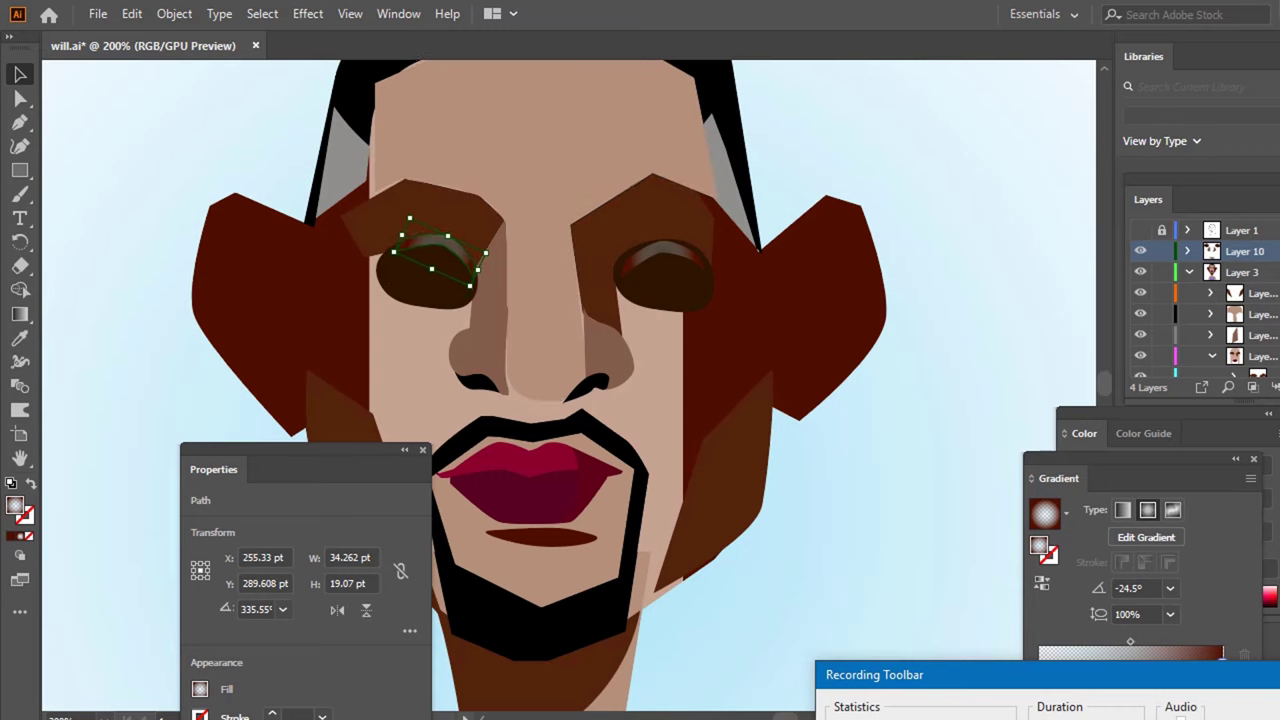
click(1034, 150)
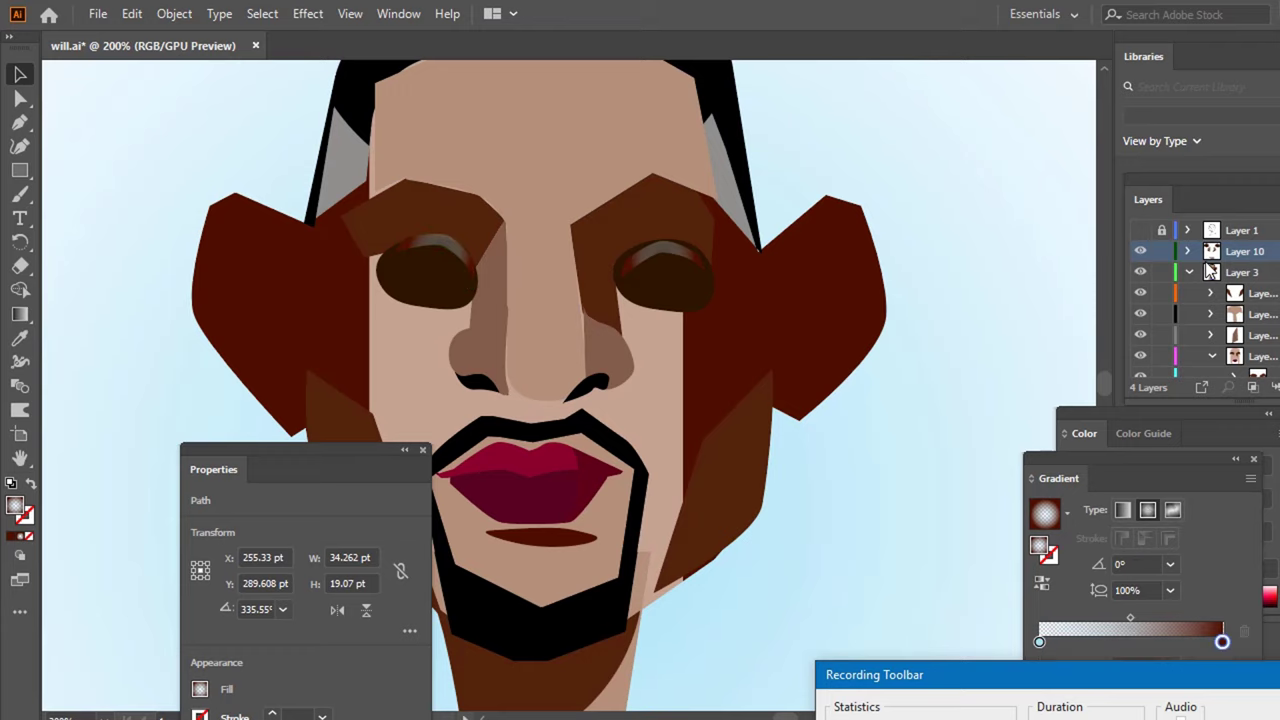
- Align the left eye highlight with the sketched eye's lid, using the sketch as reference
click(1141, 230)
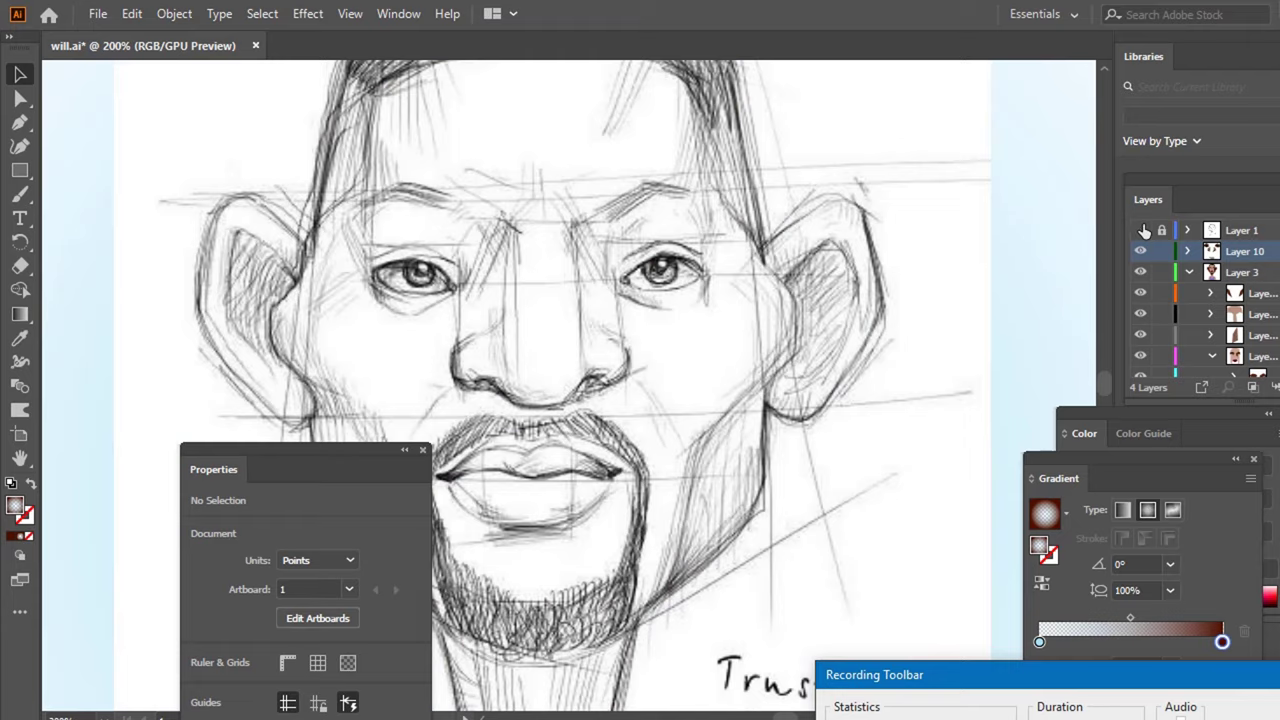
click(1141, 230)
click(1141, 230)
drag(450, 251, 436, 261)
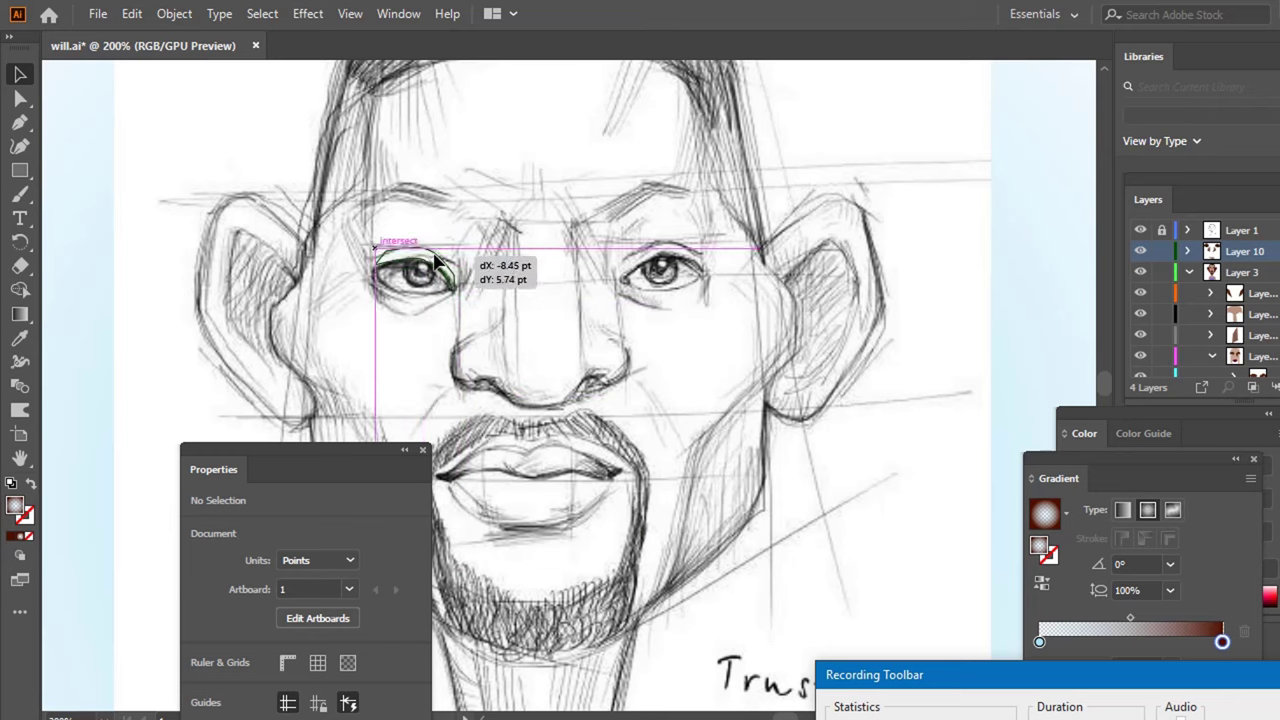
drag(436, 261, 457, 262)
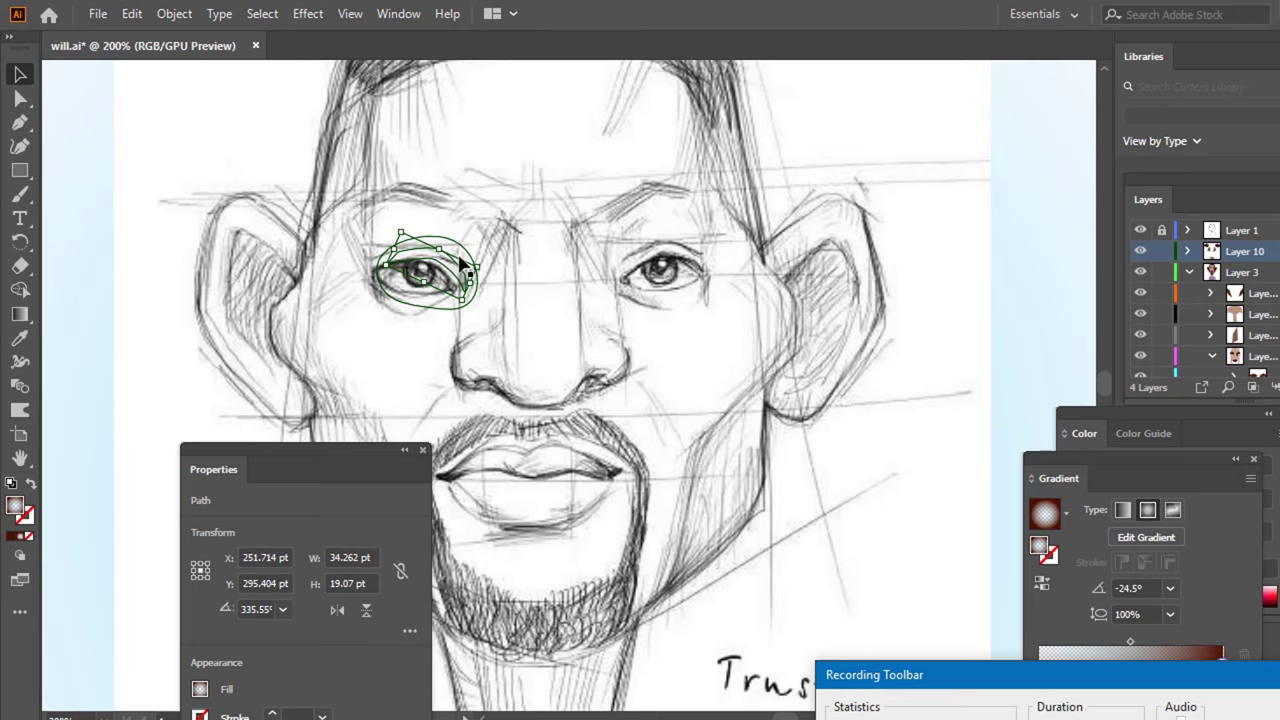
- Undo an accidental highlight copy onto the right eye and leave the pencil sketch hidden
drag(461, 262, 675, 260)
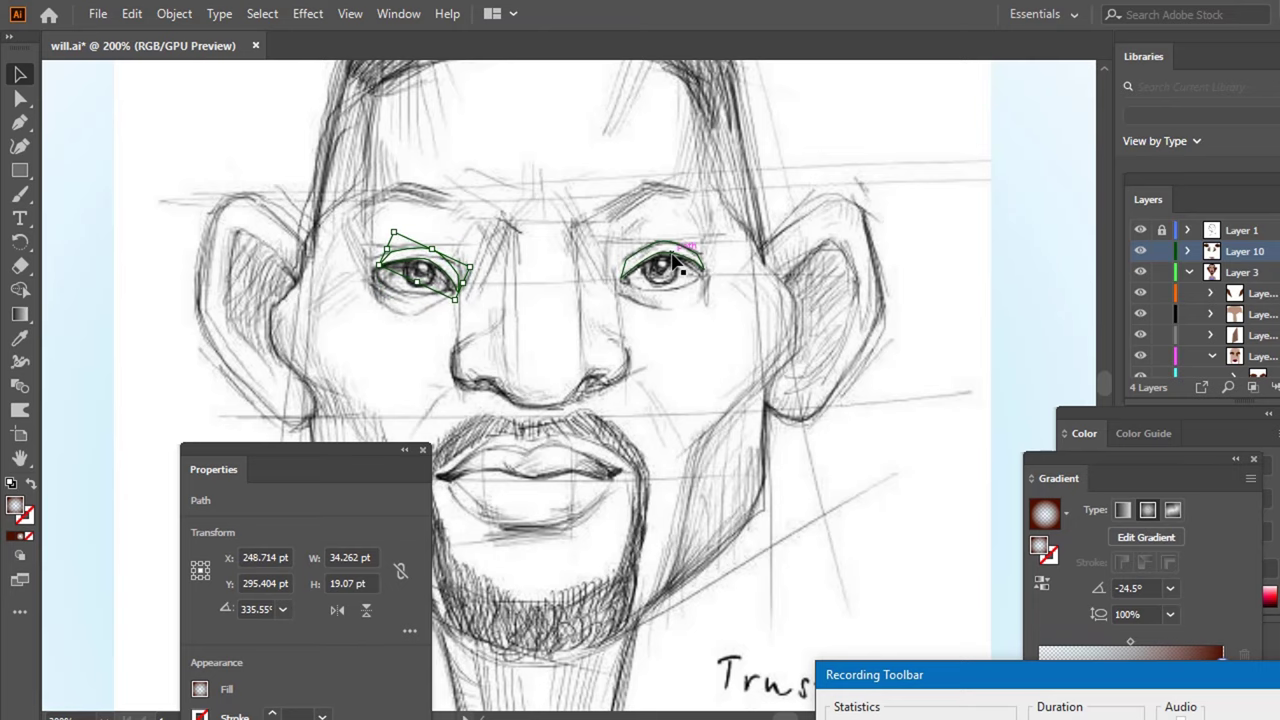
key(ctrl+z)
click(1140, 231)
click(1140, 232)
click(1140, 232)
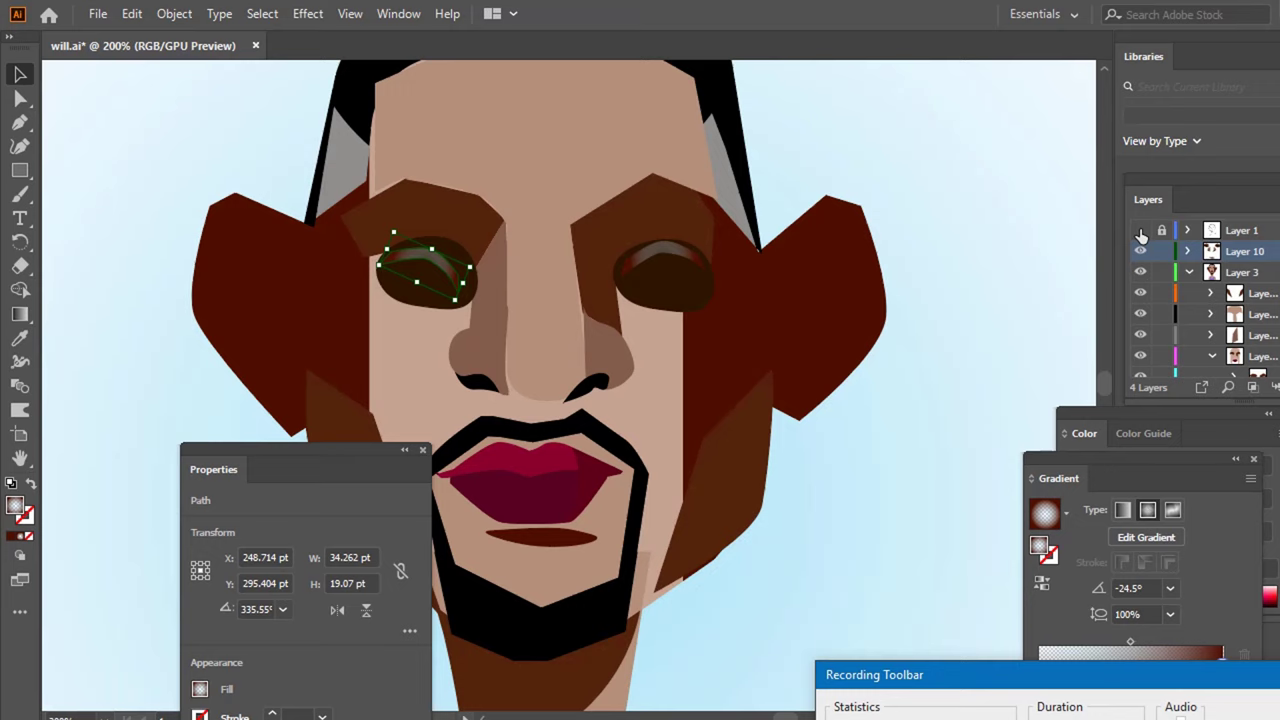
- Bring the left eyebrow to front over the highlight, then create Layer 6 above Layer 10
click(493, 233)
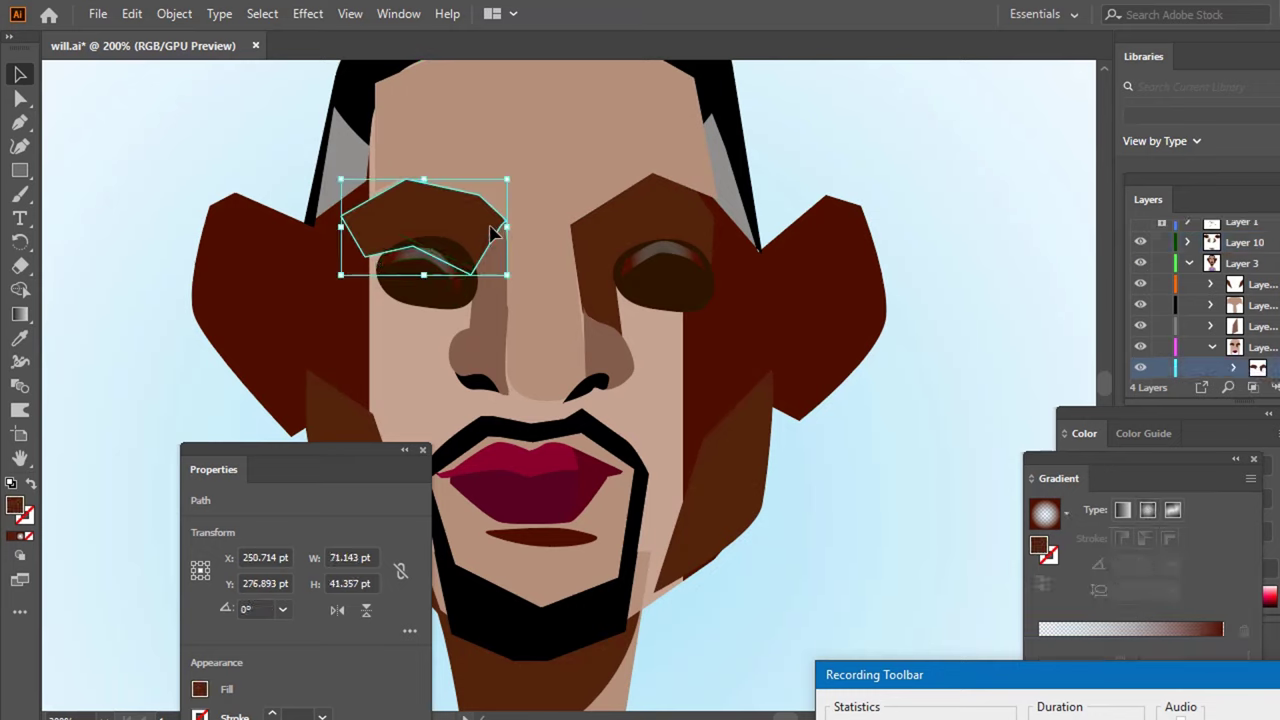
right_click(493, 233)
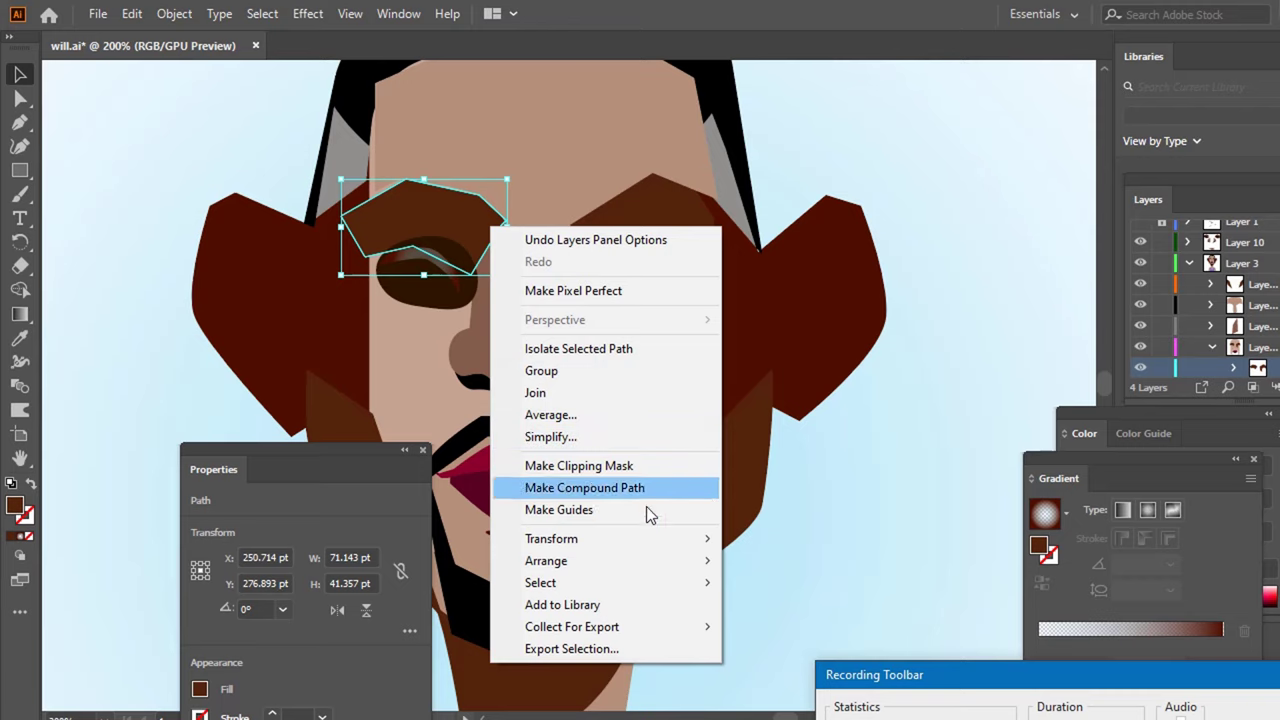
mouse_move(546, 561)
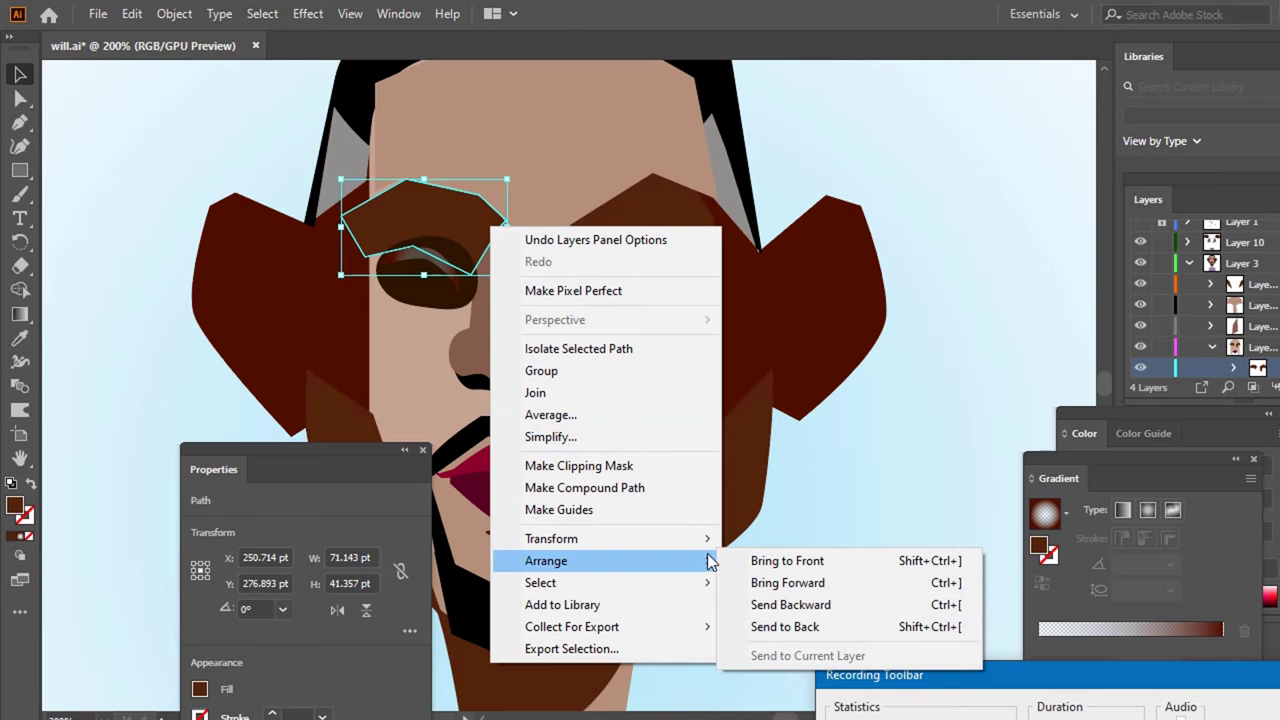
click(769, 560)
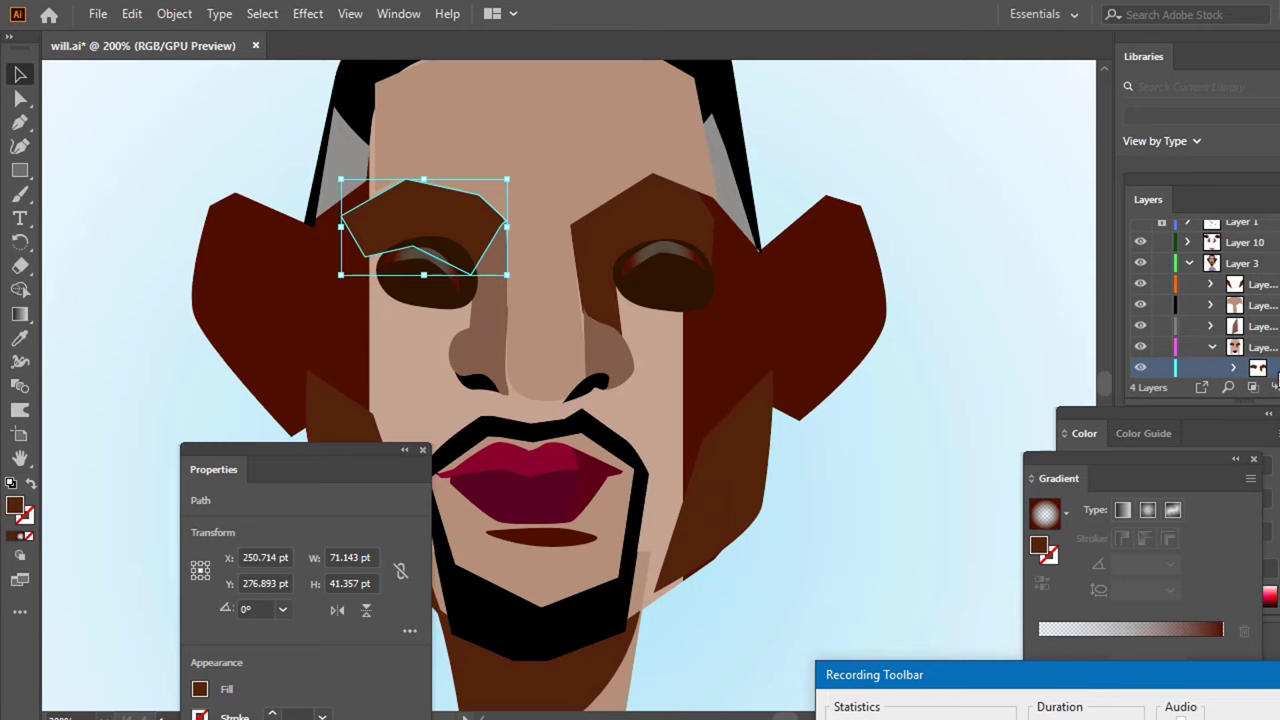
drag(1276, 380, 1276, 207)
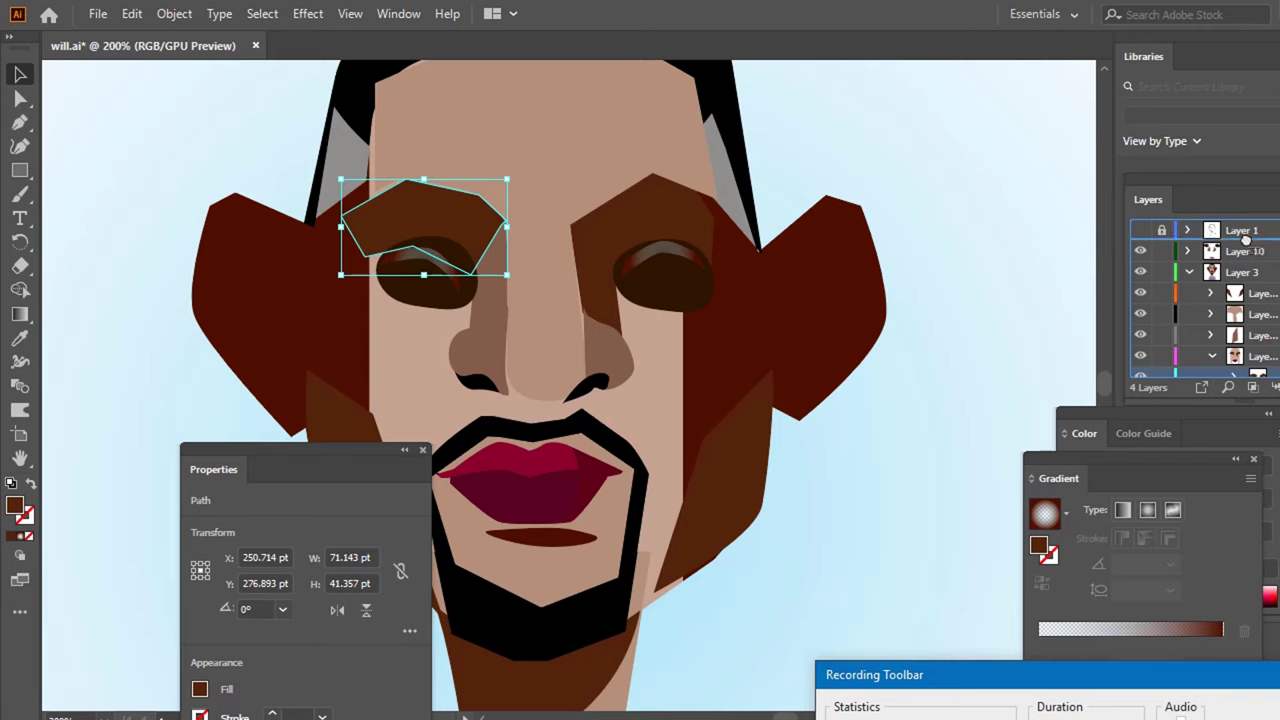
drag(1244, 236, 1256, 248)
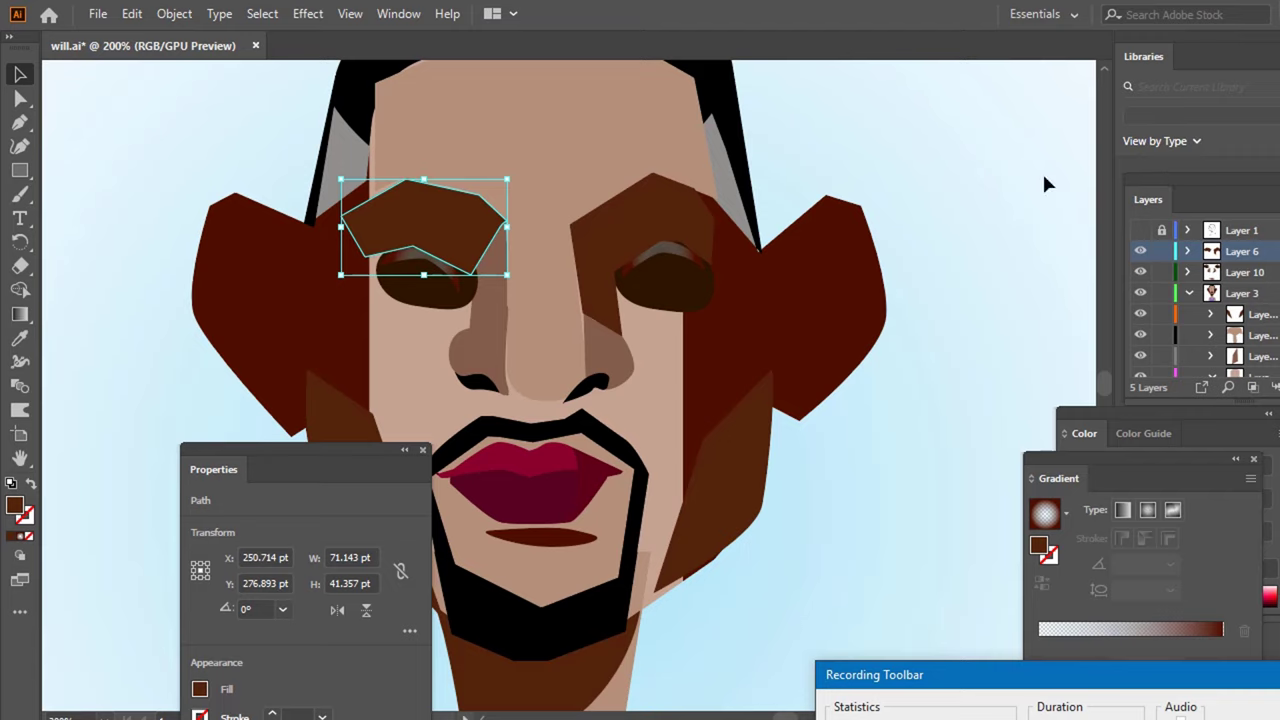
- Undo the new Layer 6, clear the selection, and zoom out to 100%
click(994, 183)
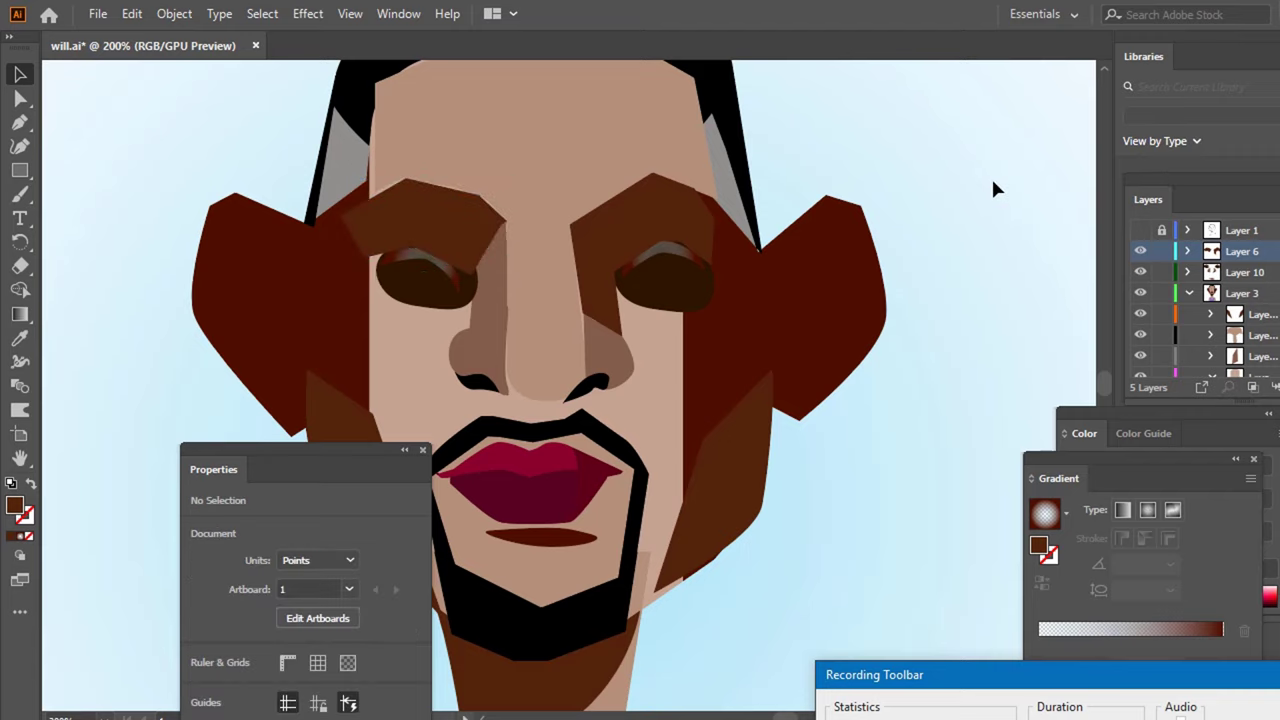
key(ctrl+z)
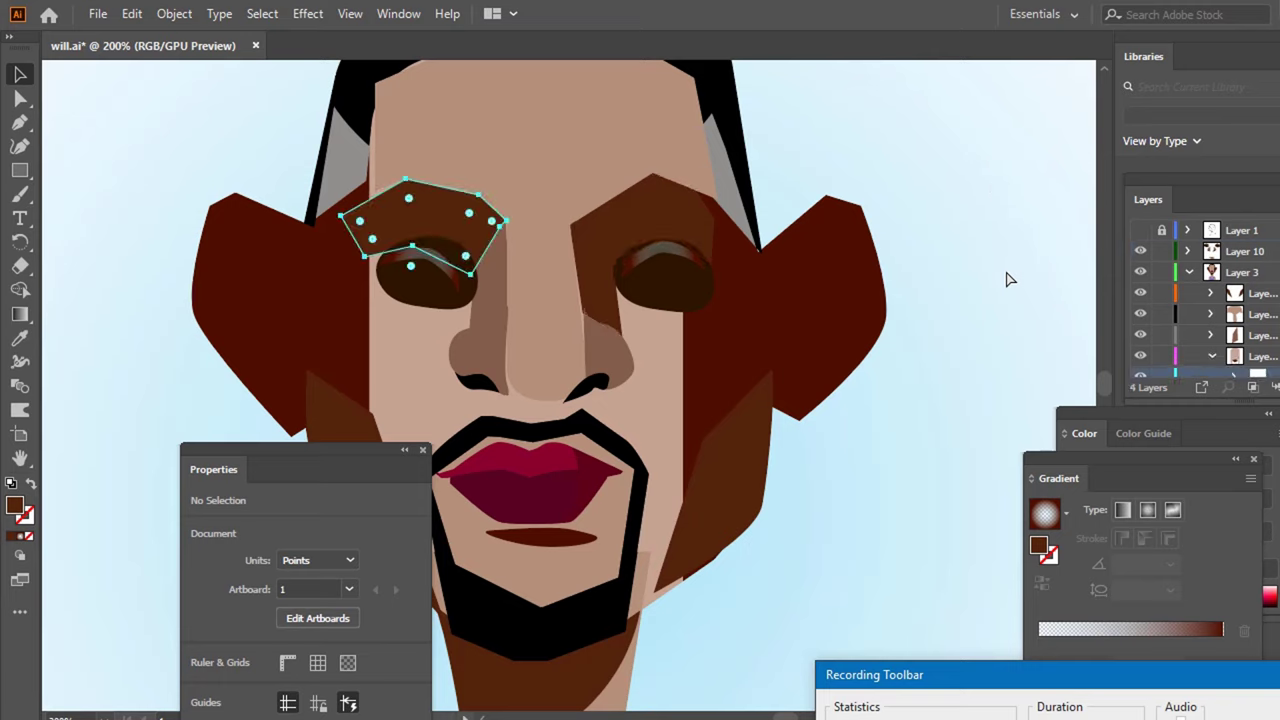
click(977, 269)
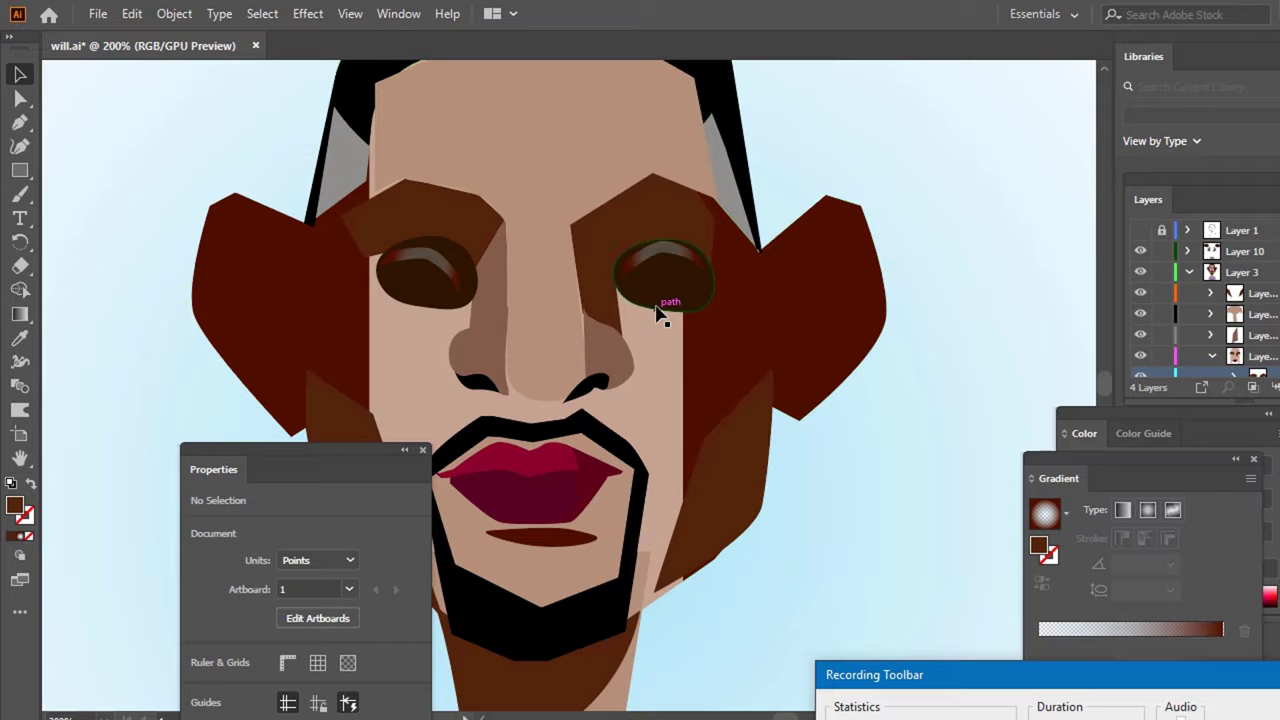
scroll(663, 309, down, 2)
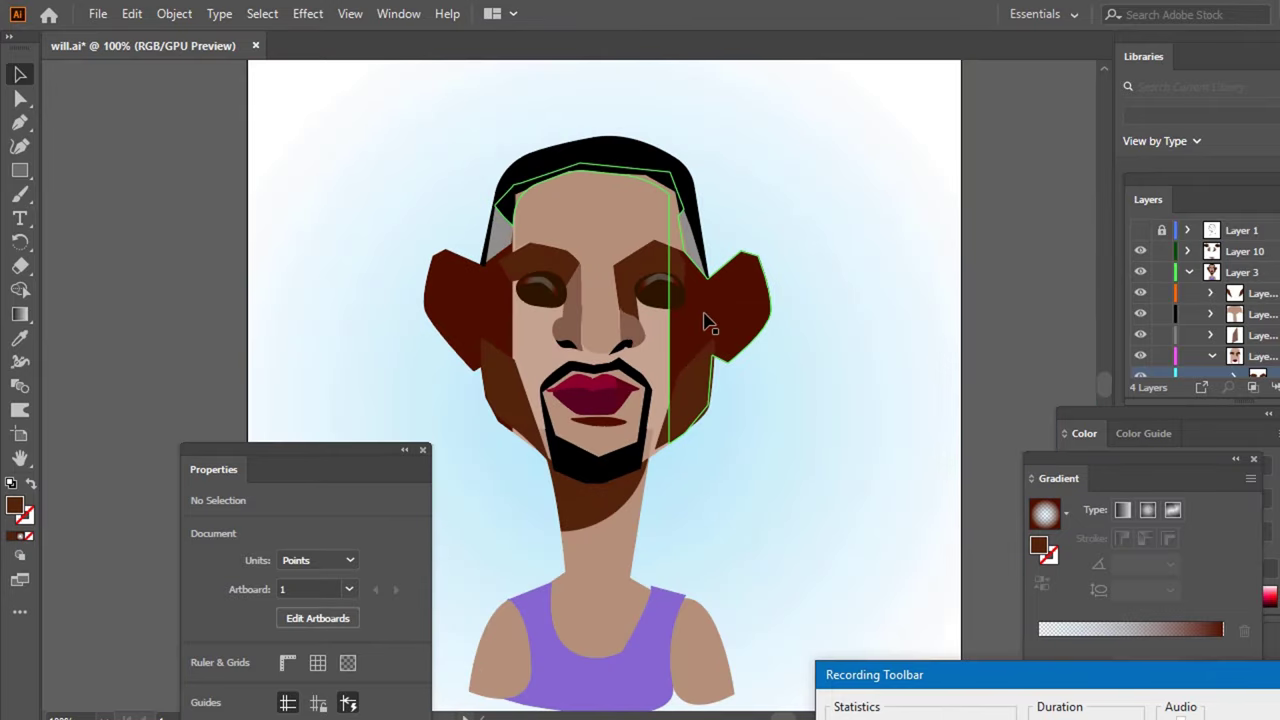
- Toggle the pencil sketch on and off to compare with the caricature, ending with it hidden
click(1140, 231)
click(1140, 231)
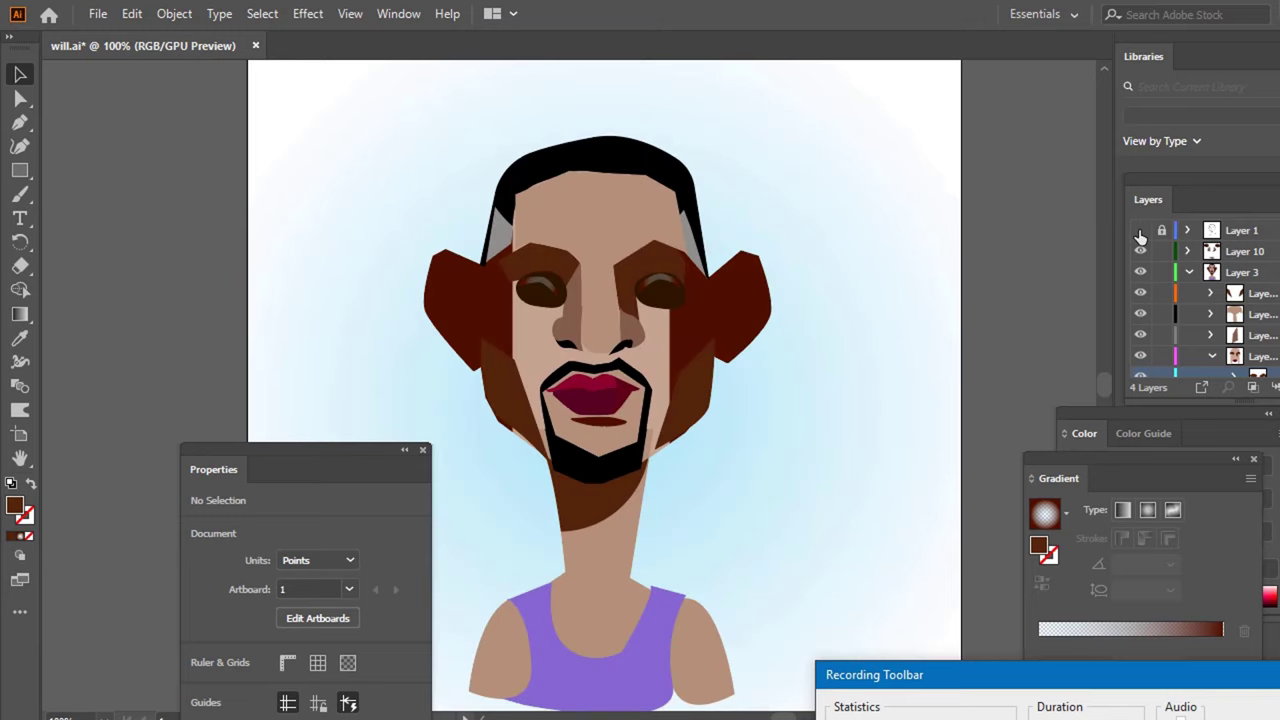
click(1140, 231)
click(1140, 231)
click(1140, 231)
click(1140, 231)
click(1140, 231)
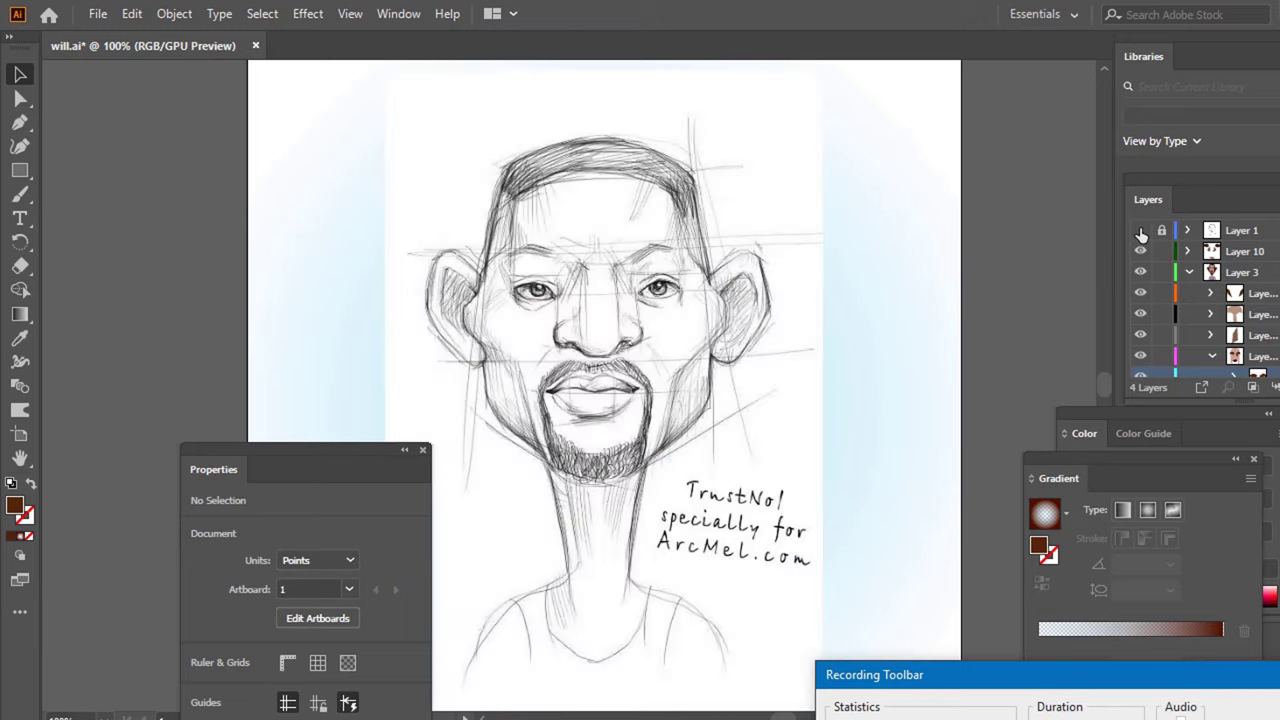
click(1140, 231)
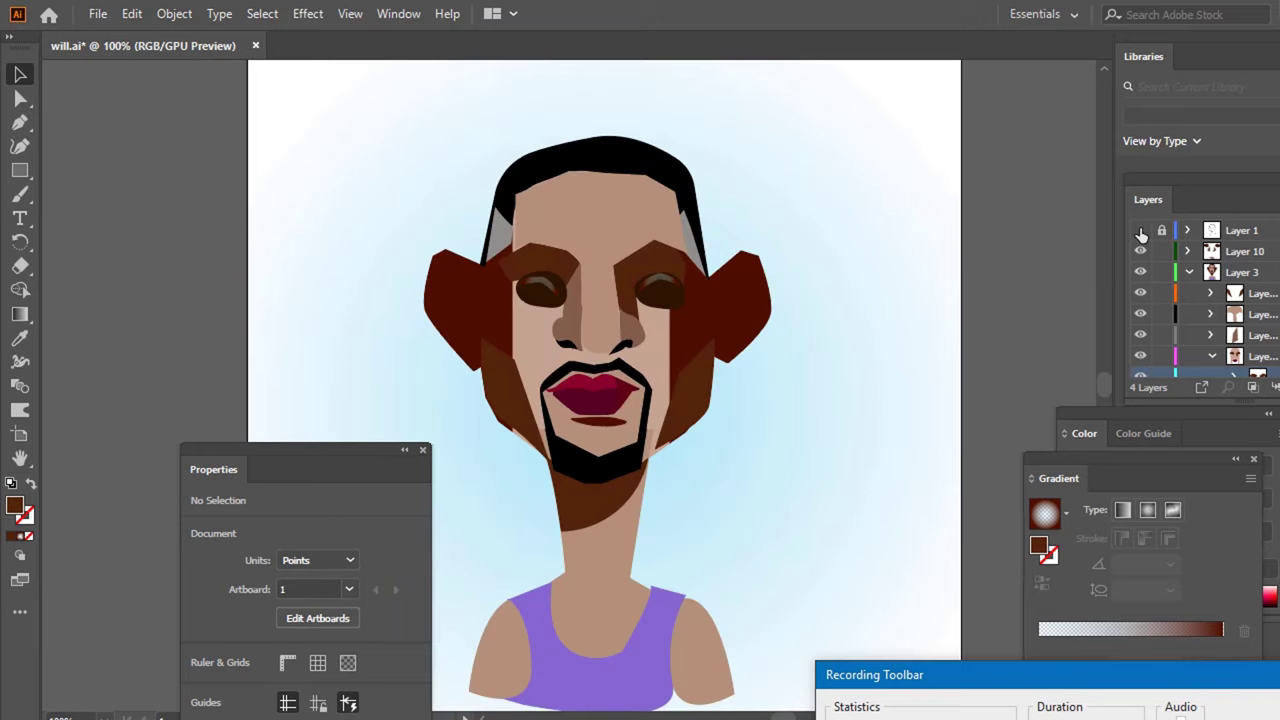
- Reshape the bottom of the left cheek shadow, nudging its lower anchor down
click(523, 441)
key(a)
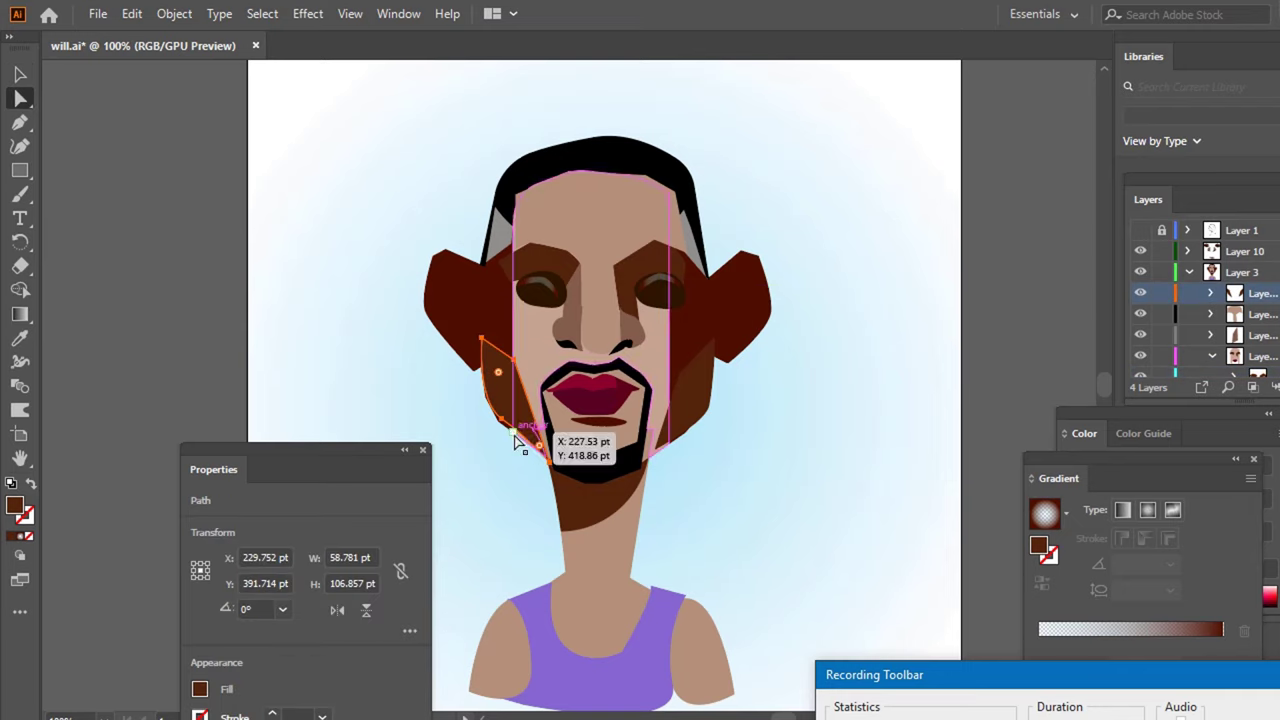
drag(503, 425, 512, 428)
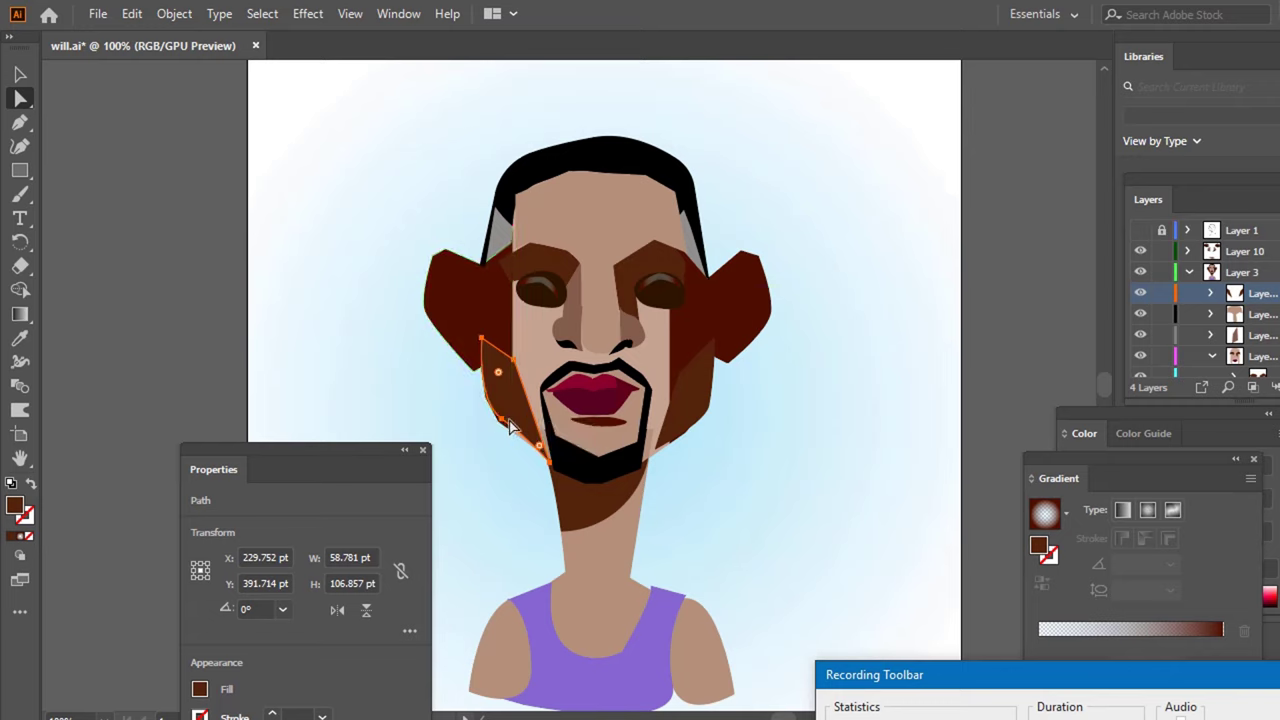
click(505, 420)
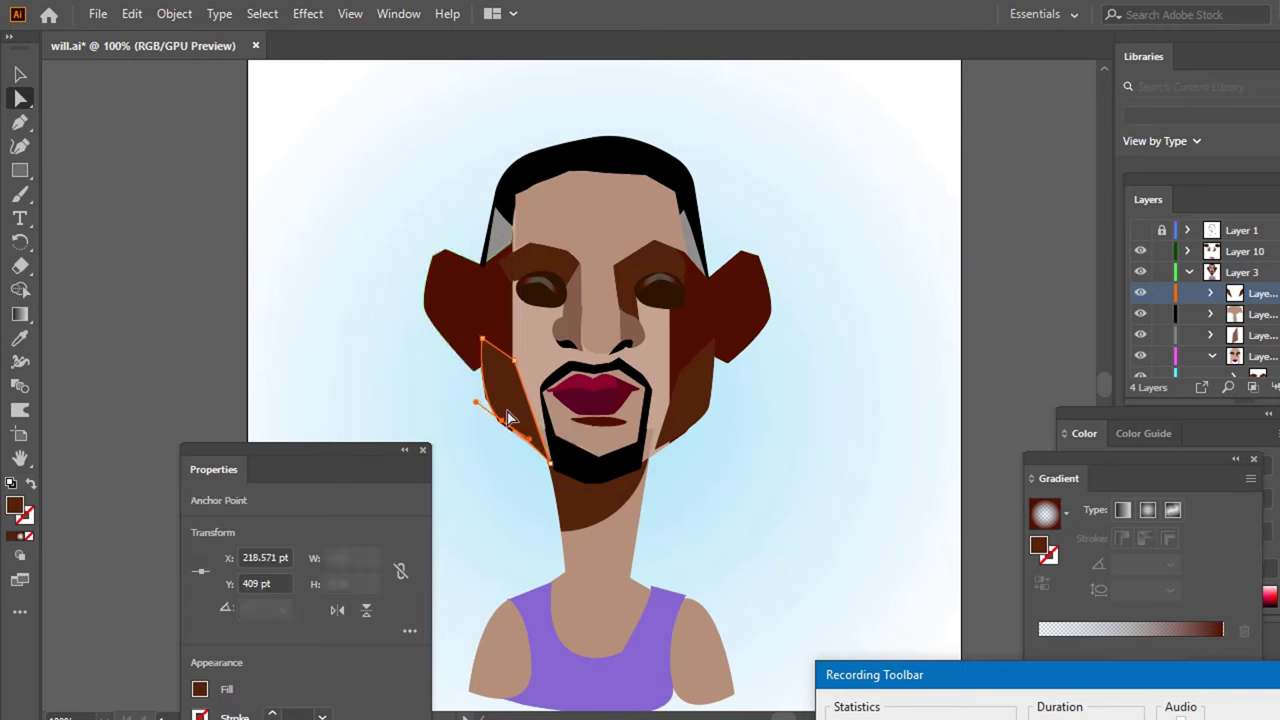
key(Down)
key(Down)
key(Down)
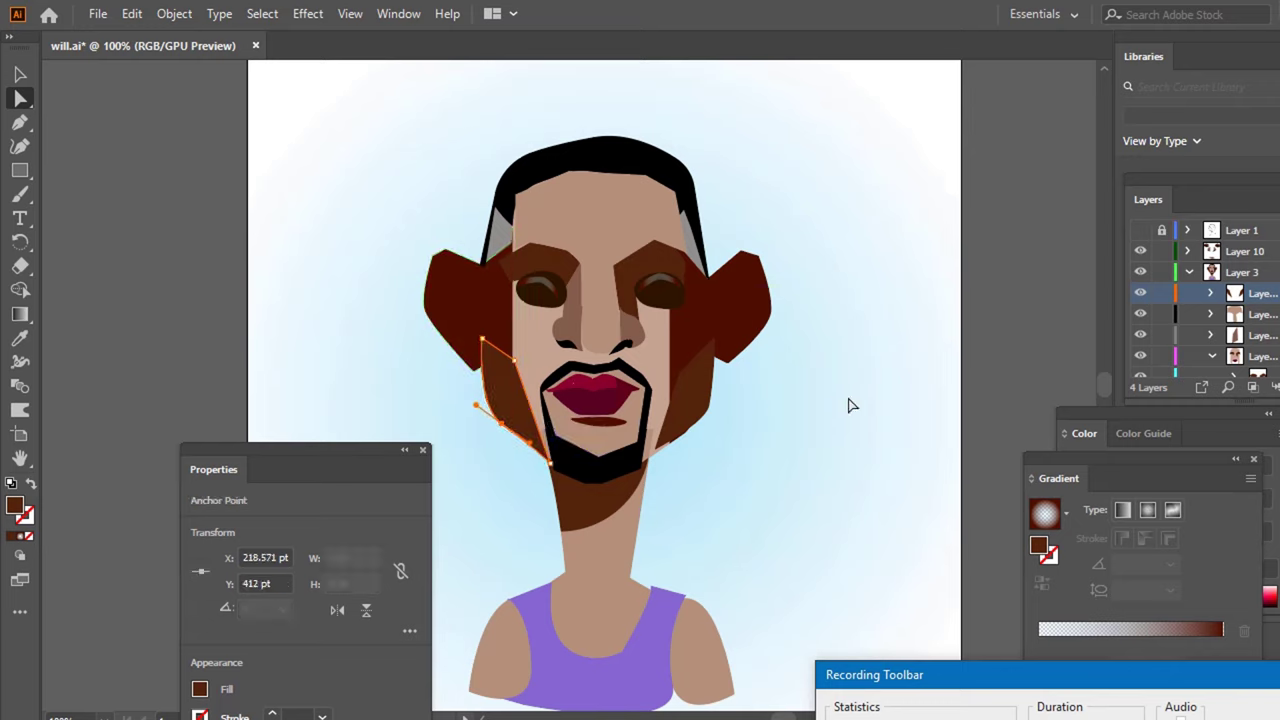
click(848, 405)
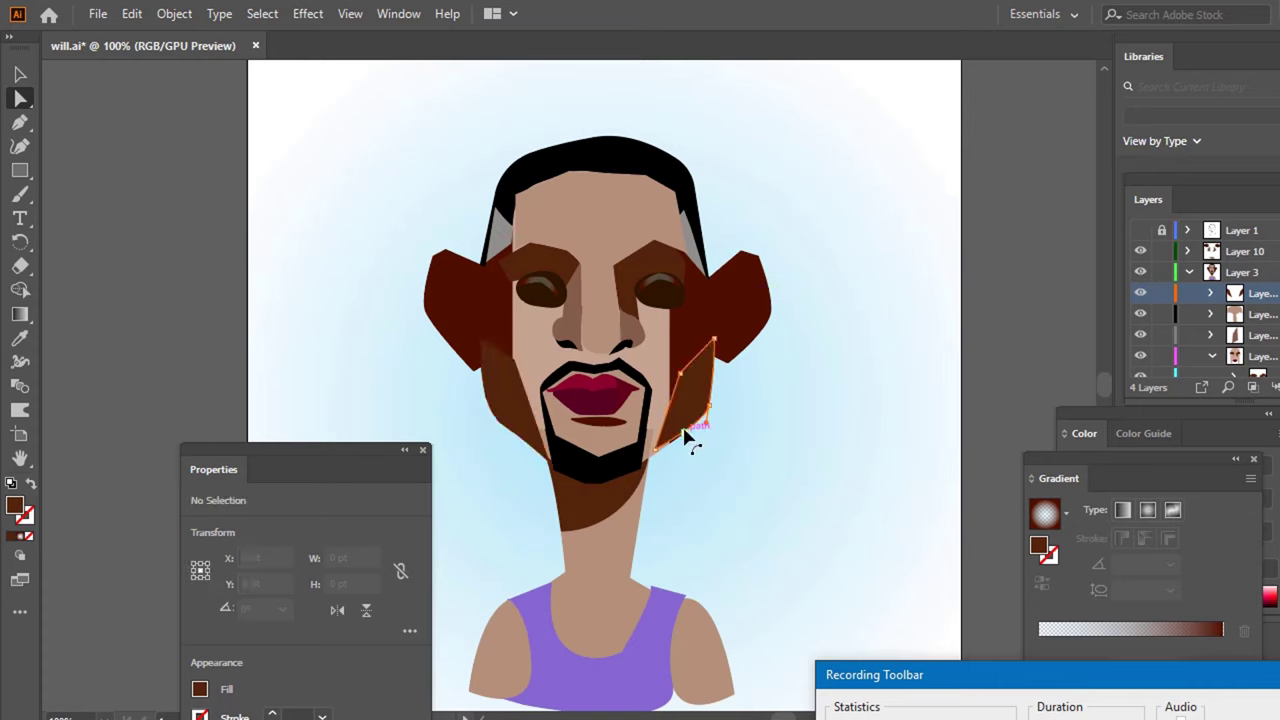
- Move the right cheek shadow's chin anchor to about X 347.429 pt, Y 434.714 pt
click(685, 432)
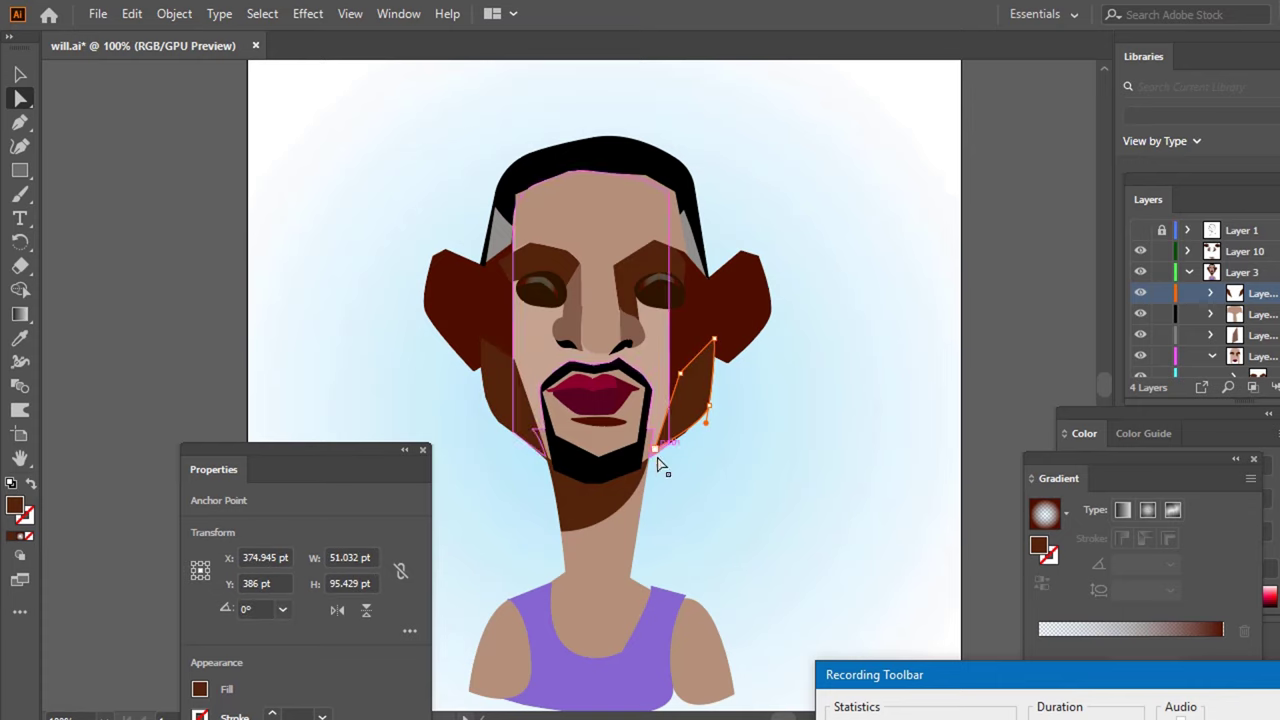
drag(656, 450, 657, 455)
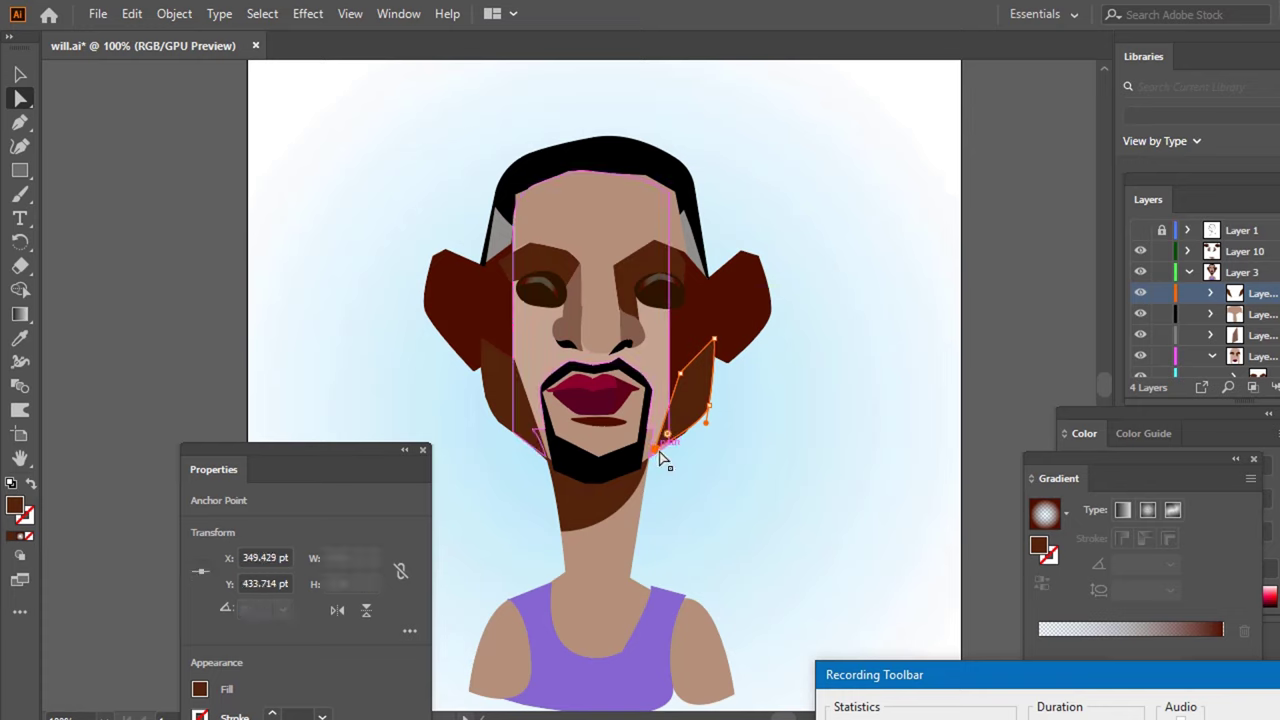
key(Left)
key(Left)
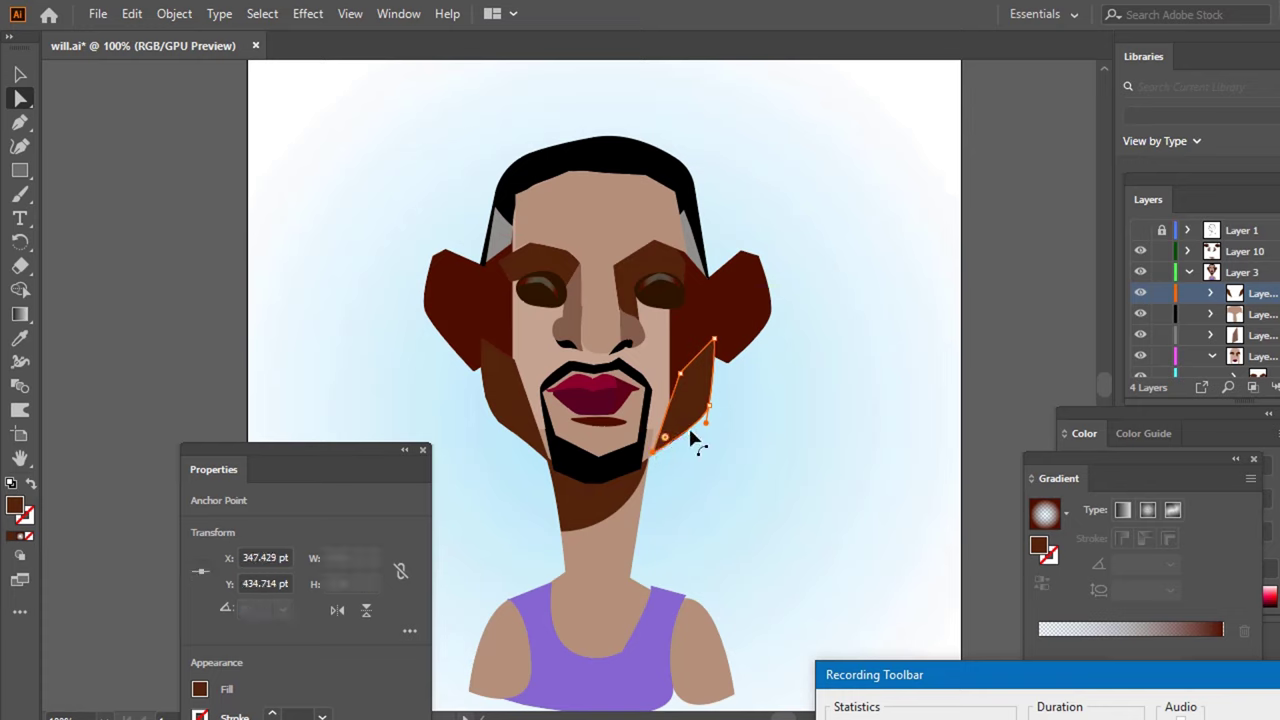
click(806, 429)
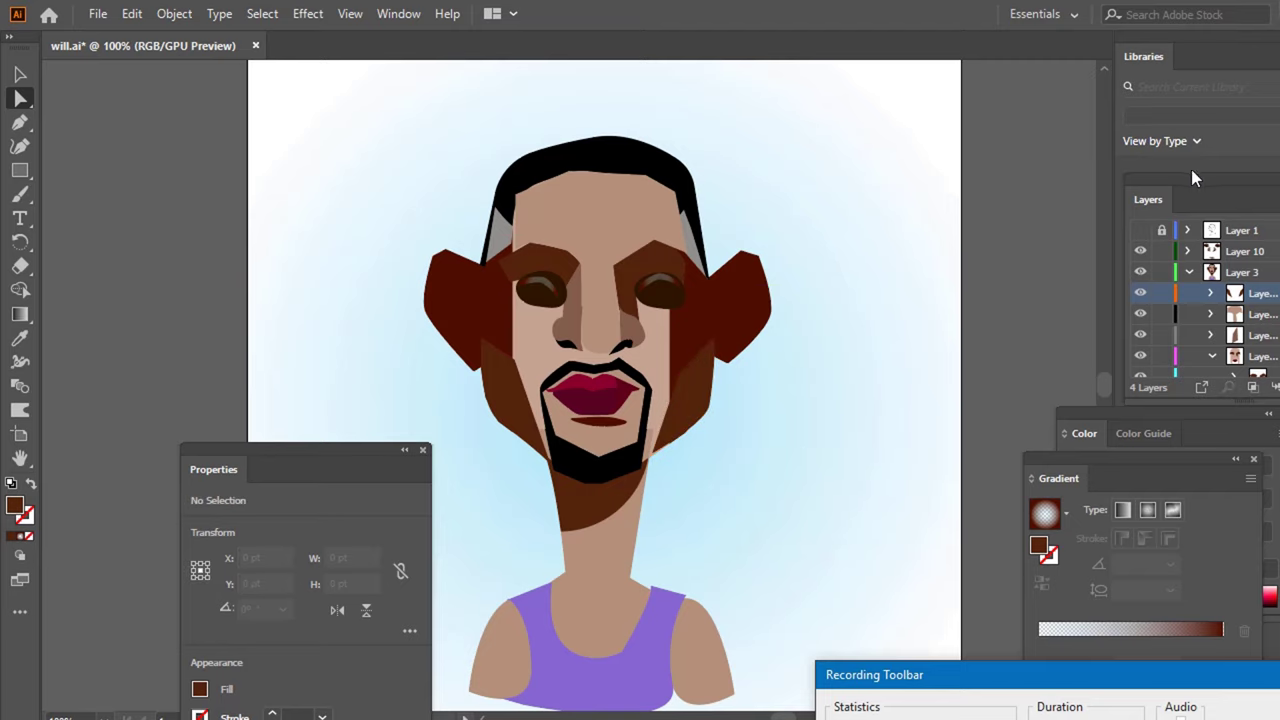
- Toggle the pencil sketch repeatedly to compare it with the artwork, ending with it hidden
click(1139, 233)
click(1140, 231)
click(1142, 232)
click(1140, 231)
click(1140, 231)
click(1140, 231)
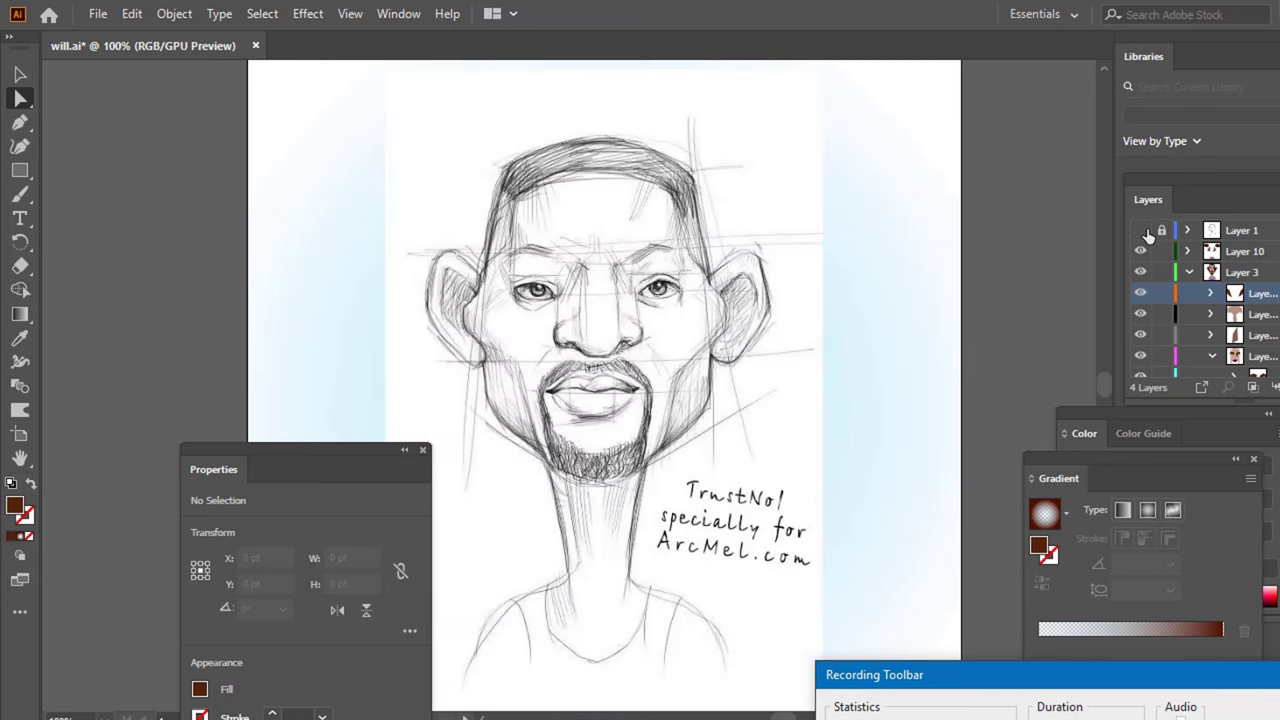
click(1146, 230)
click(1141, 231)
click(1146, 231)
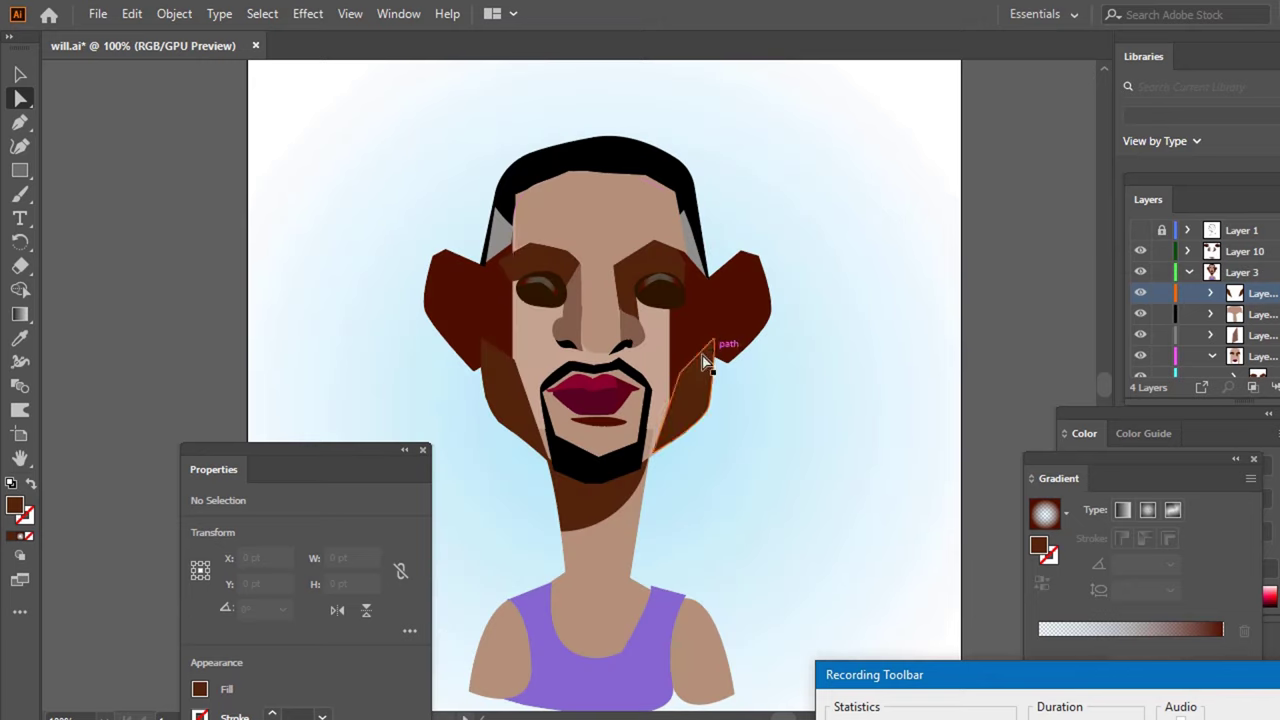
- Move the skin shape's nose-side anchor down to about X 281.571 pt, Y 341.143 pt
click(600, 345)
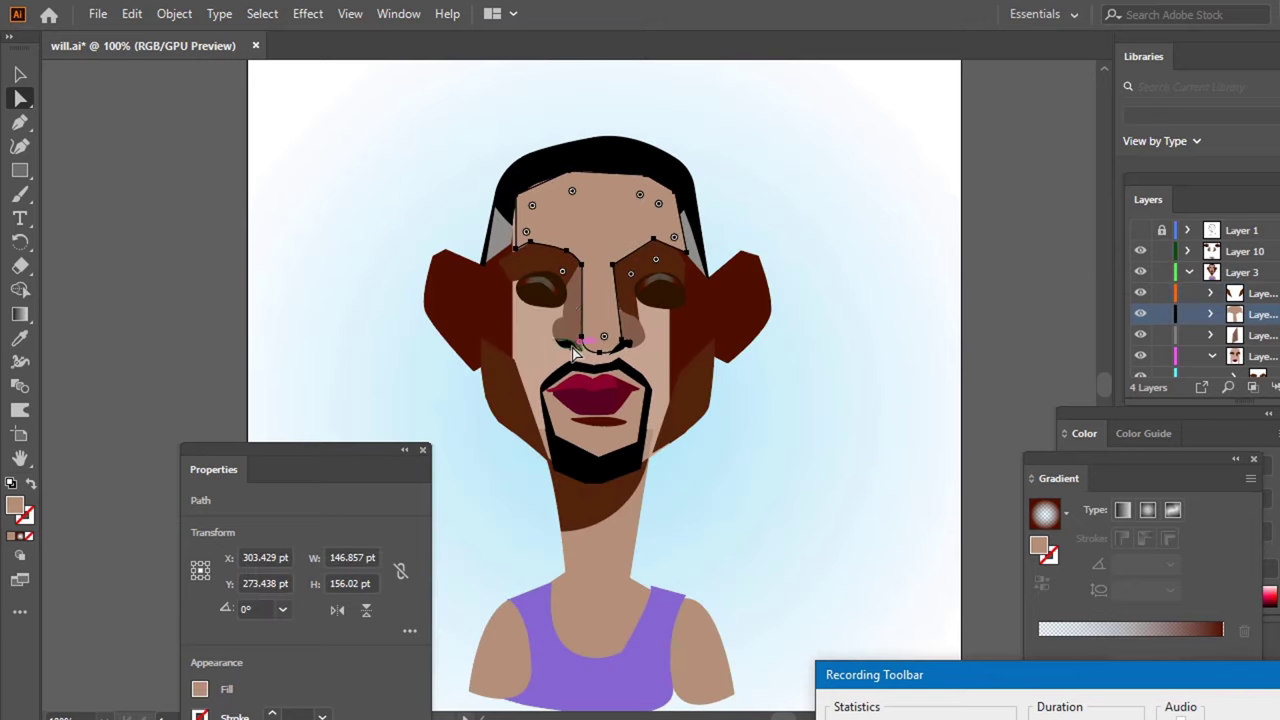
drag(583, 342, 690, 333)
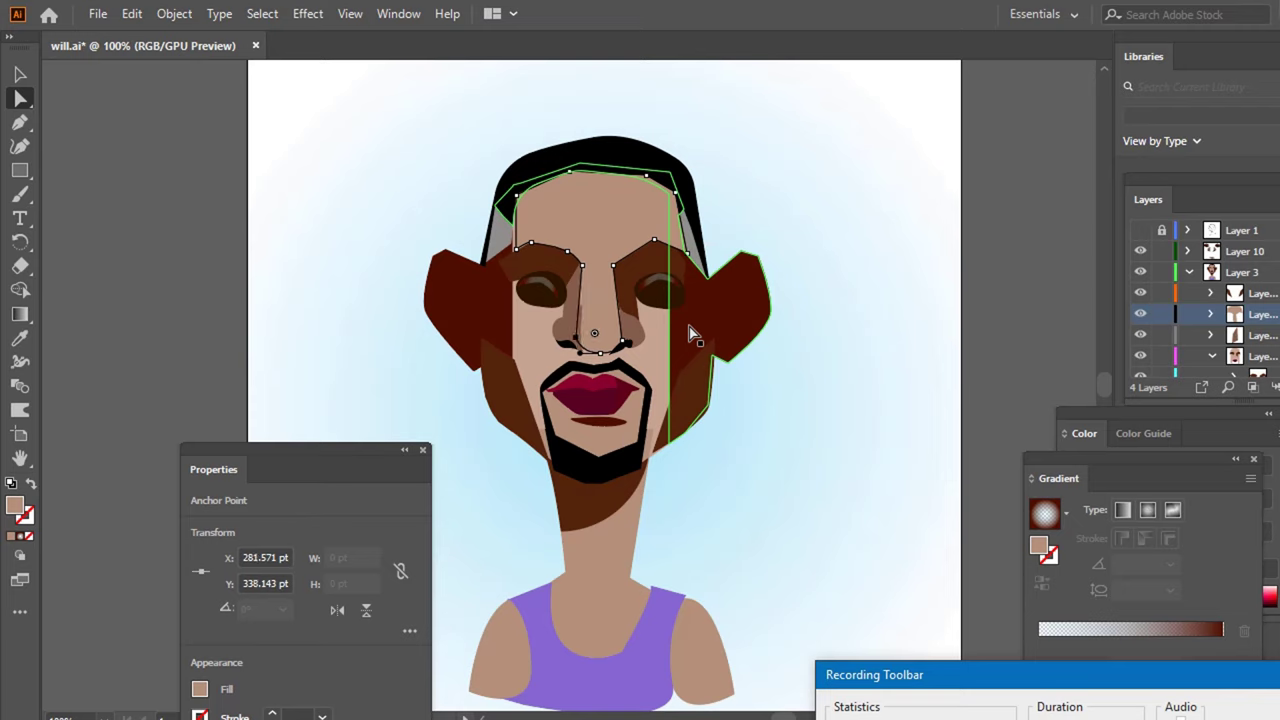
key(Down)
key(Down)
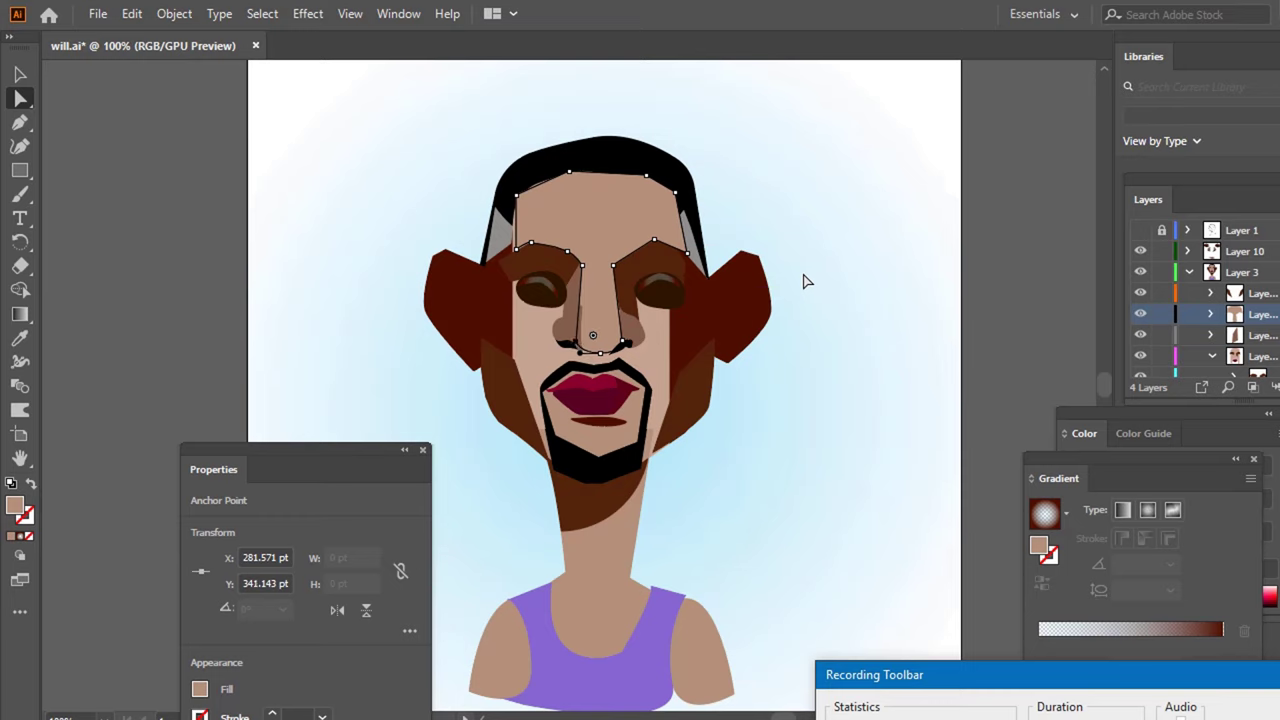
click(913, 235)
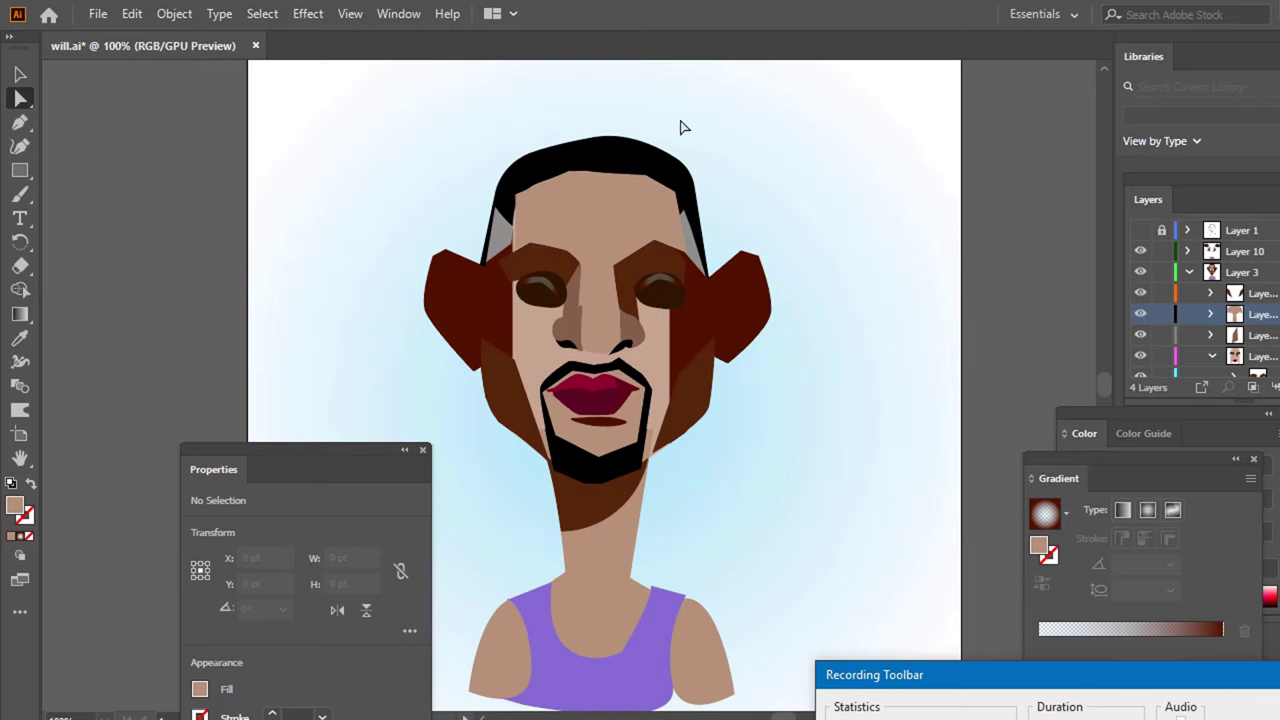
click(560, 178)
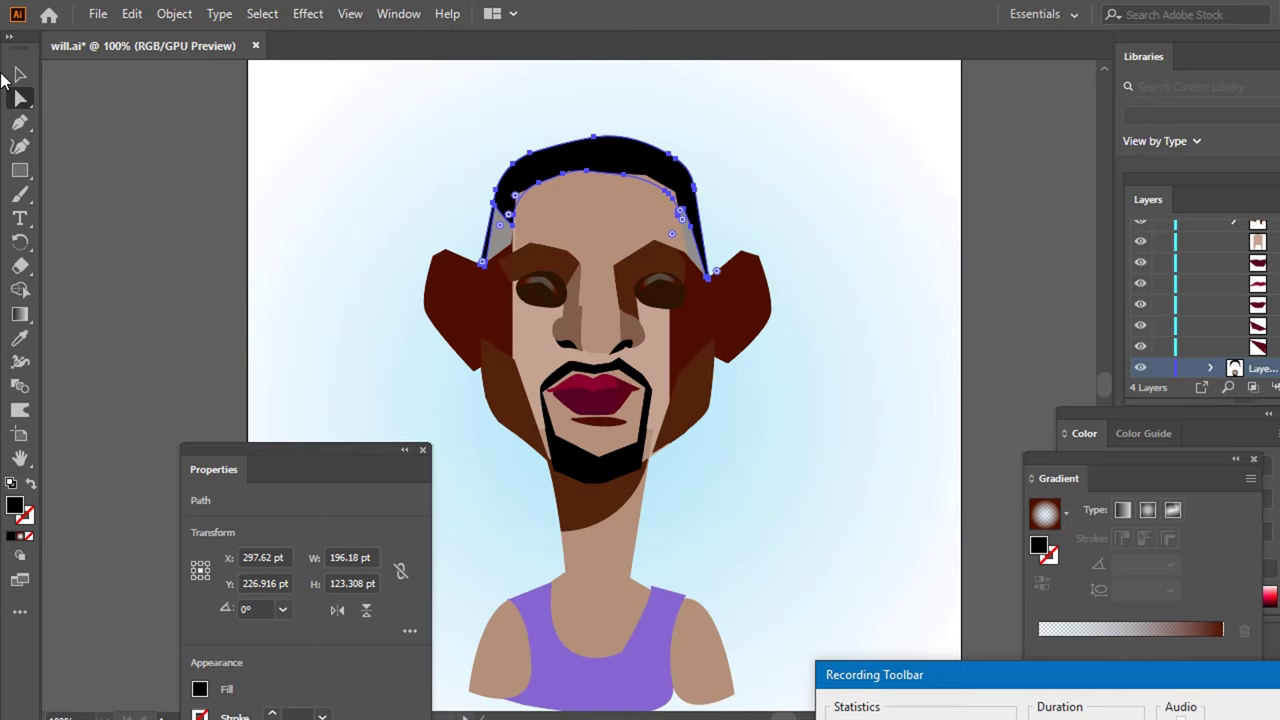
- Bring the black hair shape to the front, above the eyebrows, via Arrange
key(v)
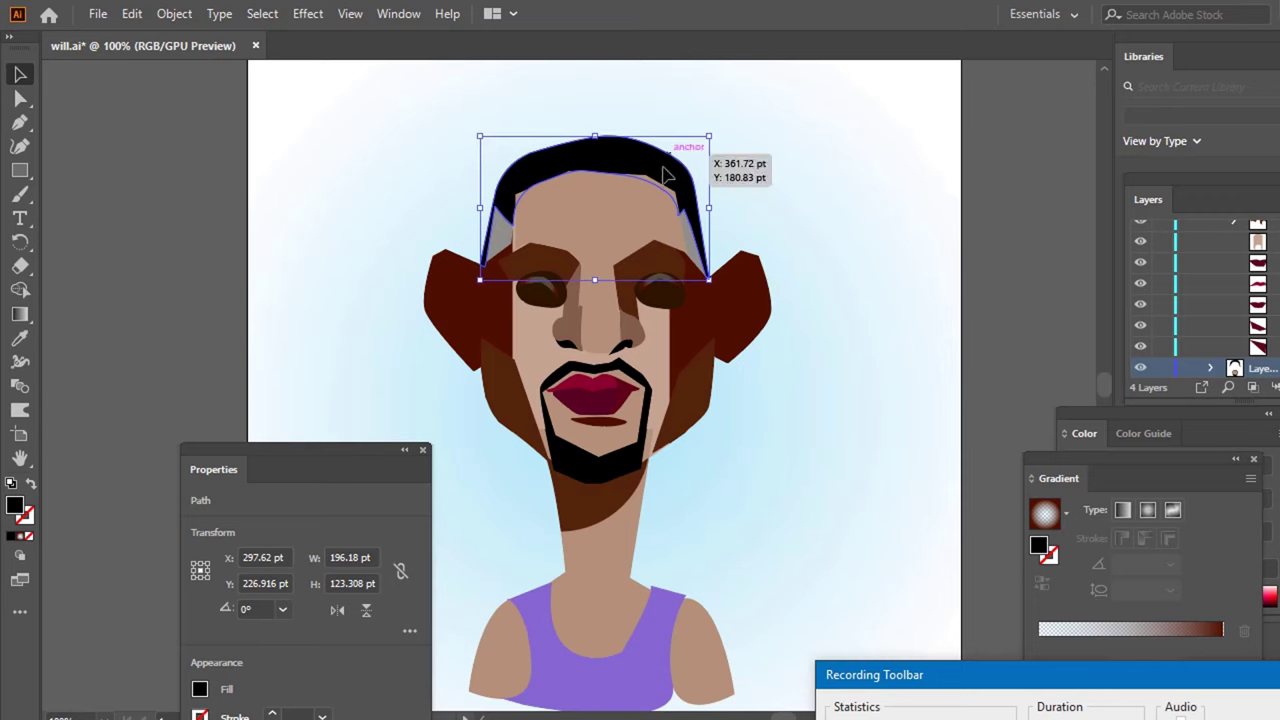
right_click(658, 173)
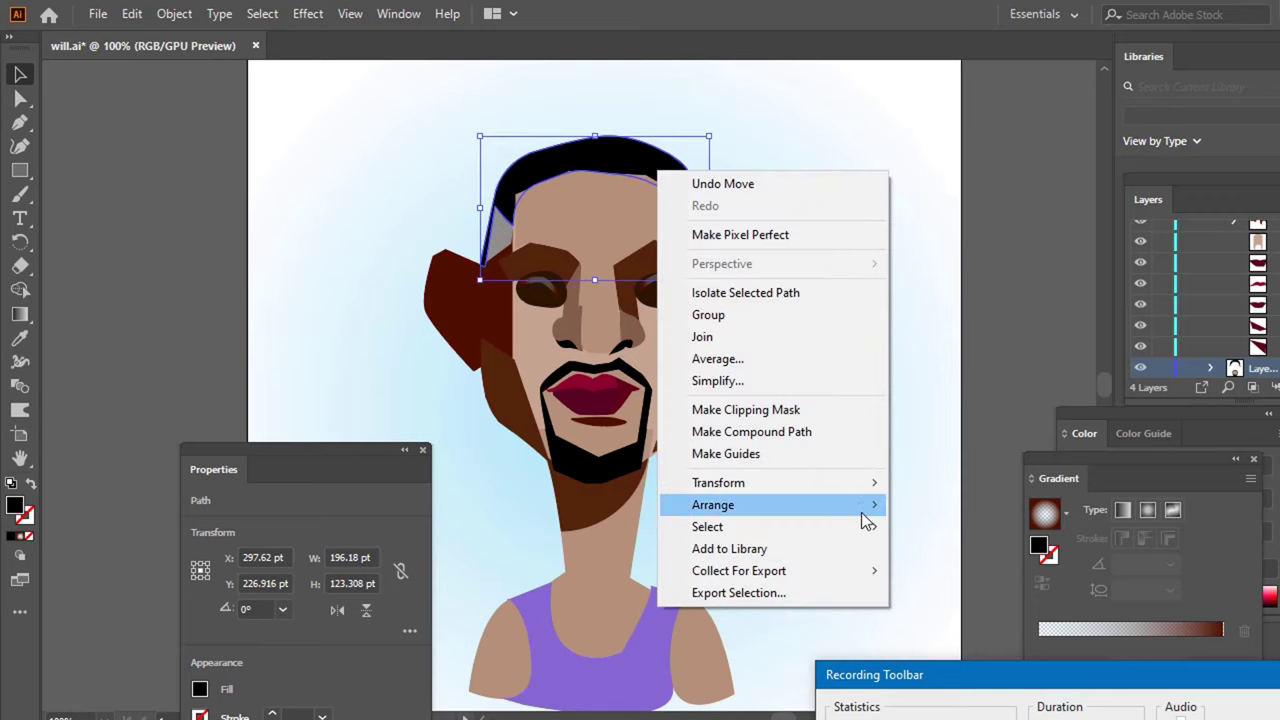
click(1000, 512)
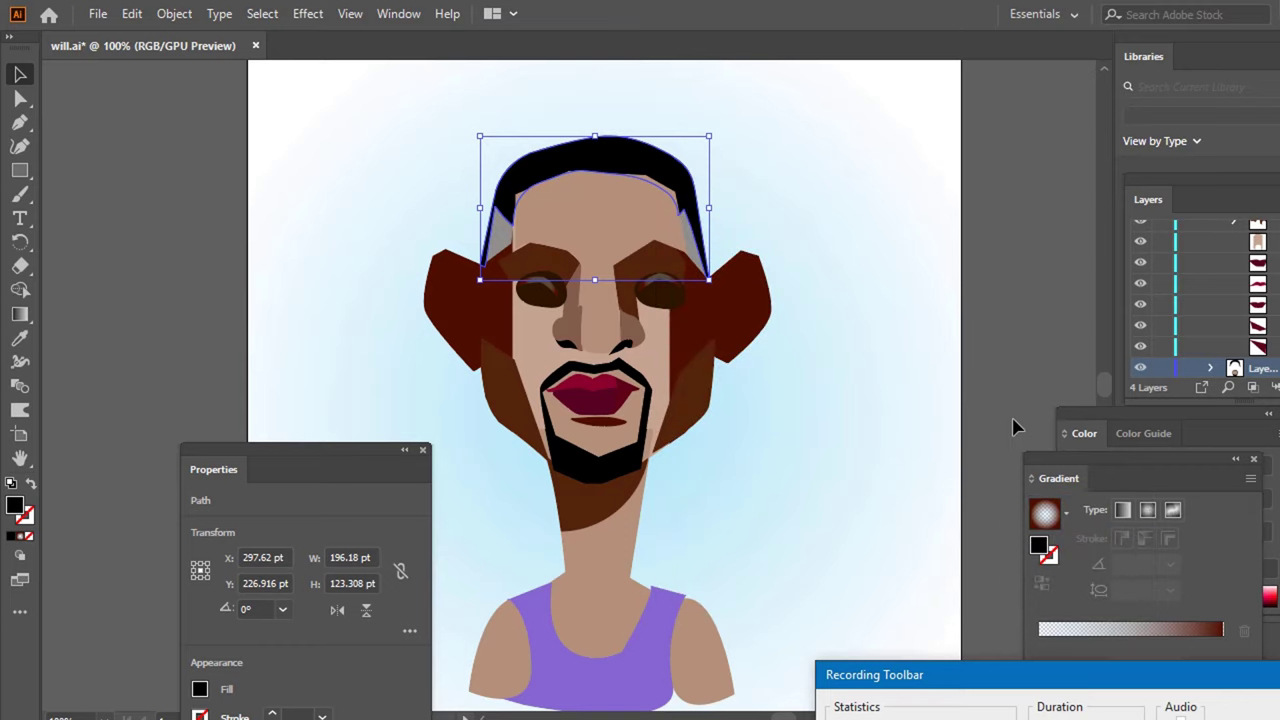
- Expand Layer 4 and make the Layers panel floating and taller
click(1212, 372)
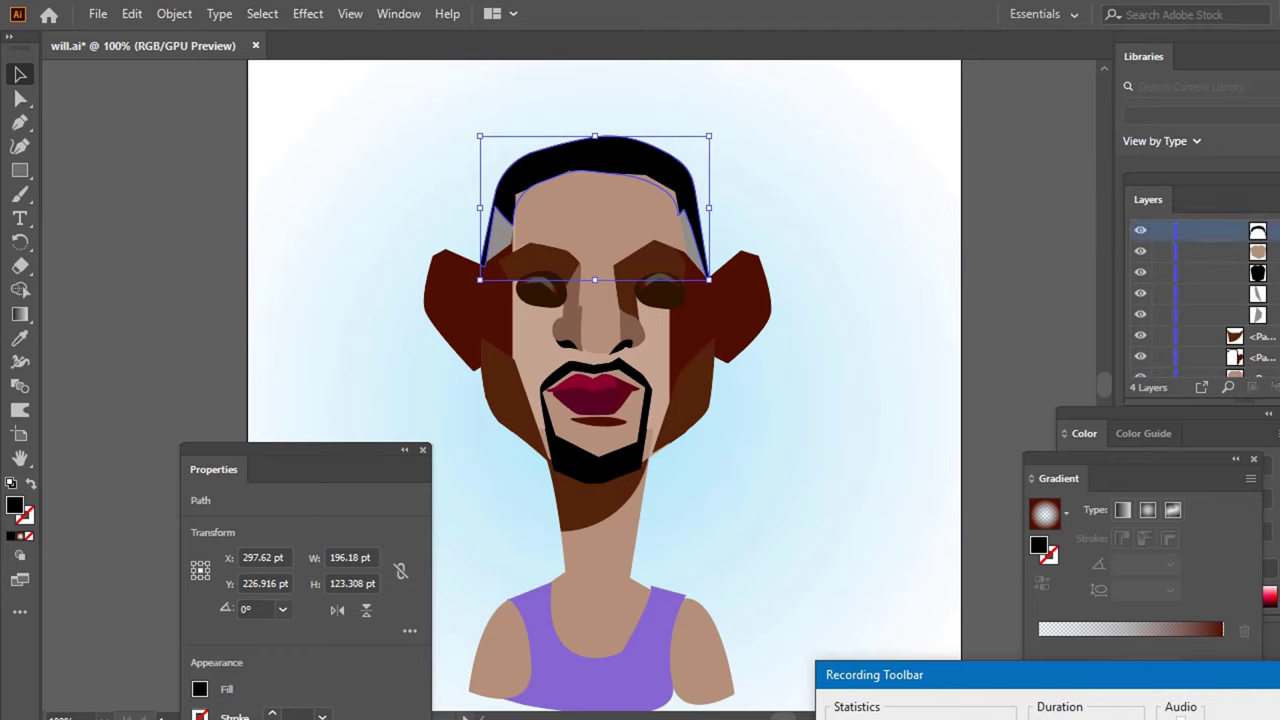
drag(1167, 202, 979, 138)
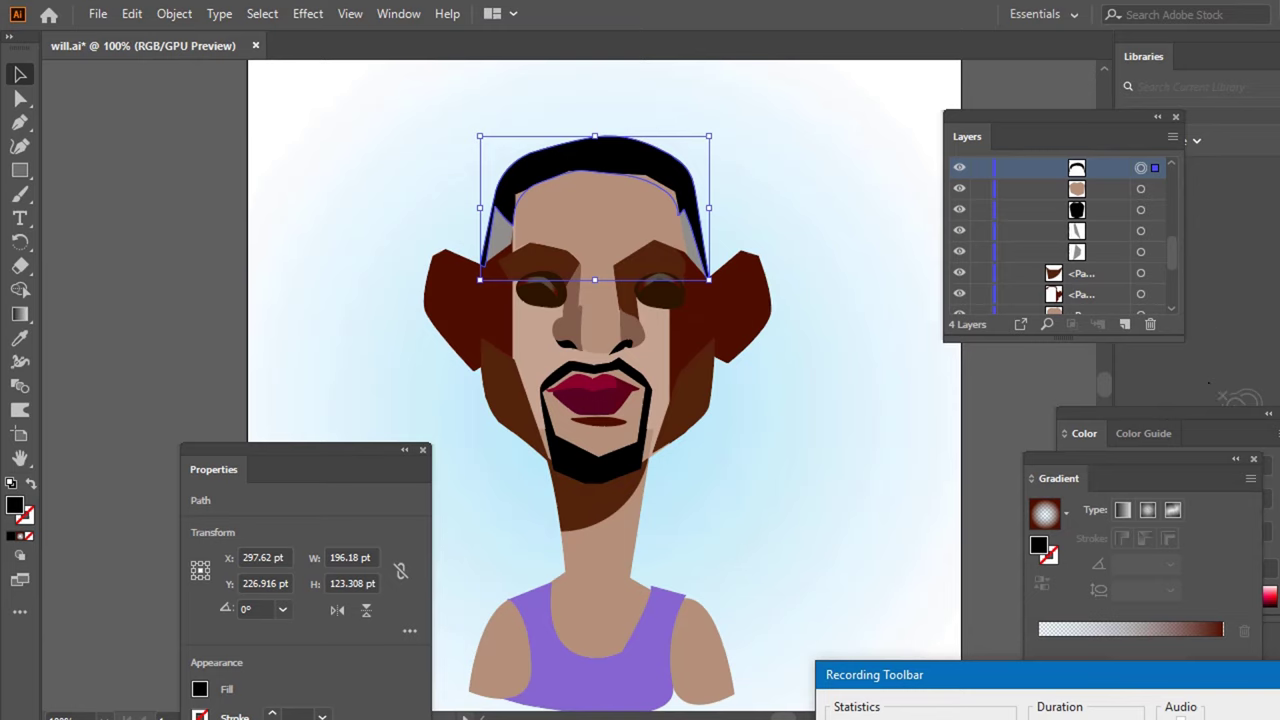
drag(1183, 340, 1224, 541)
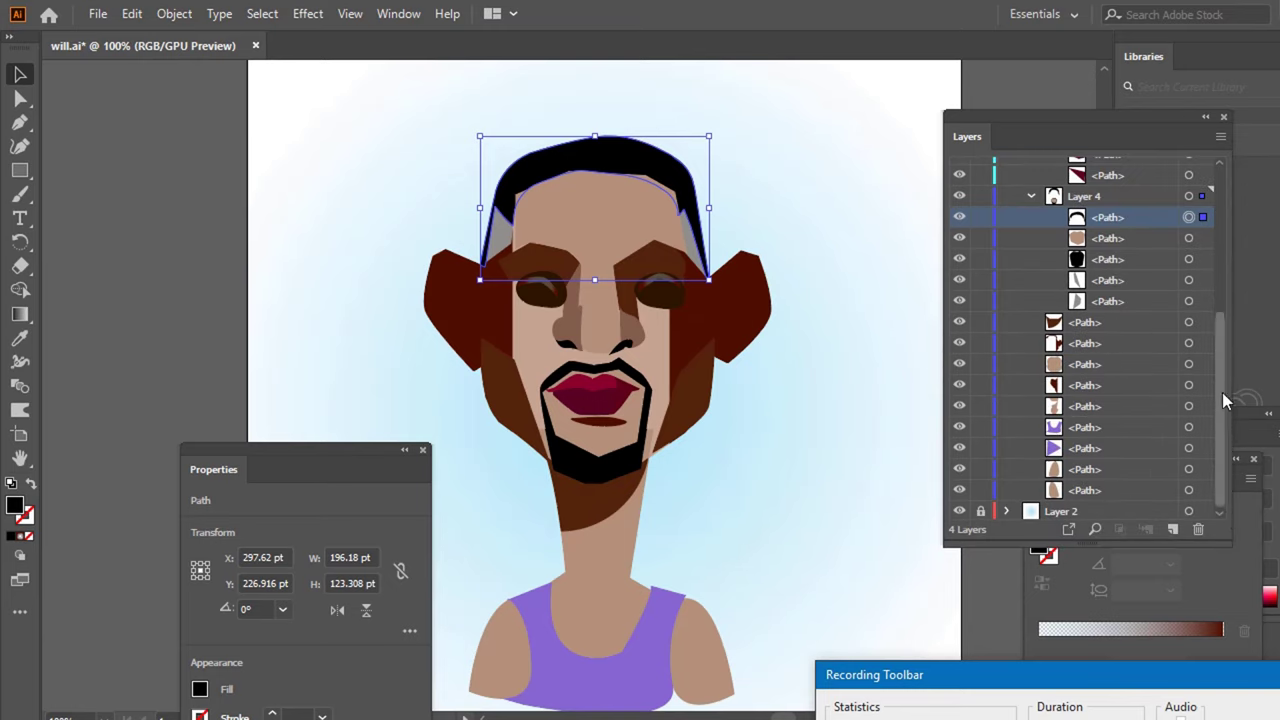
drag(1222, 392, 1205, 276)
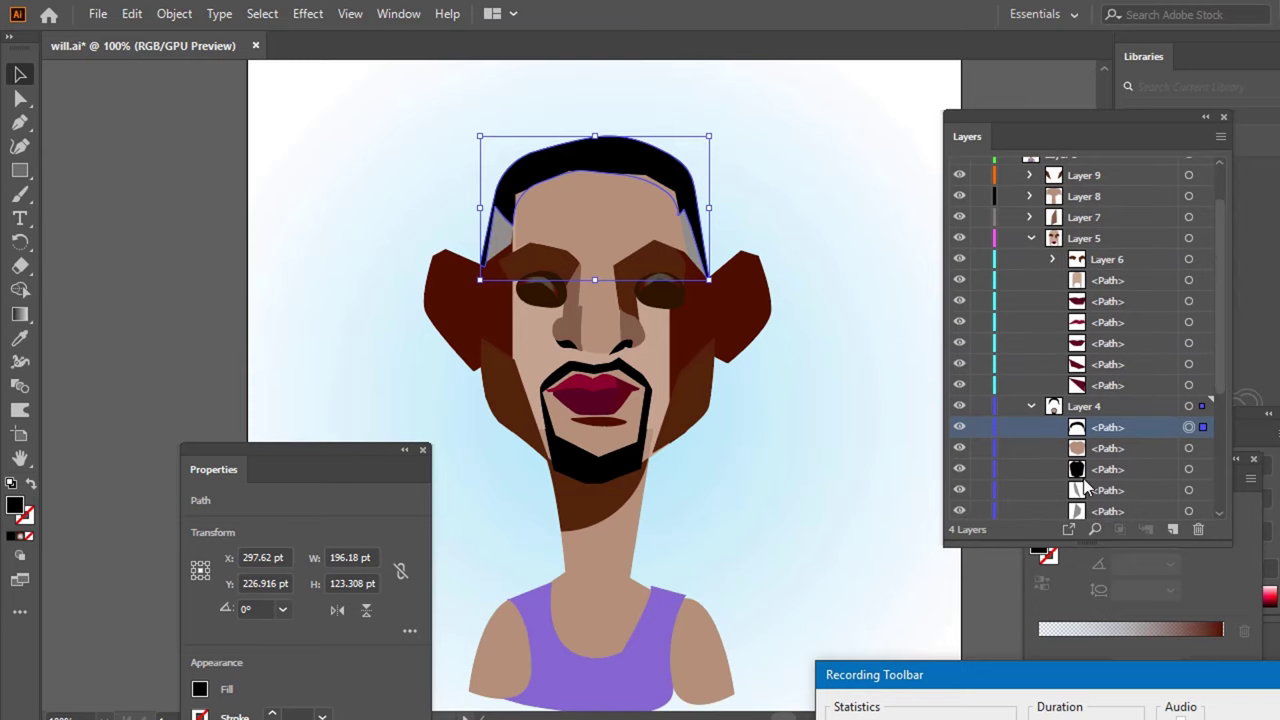
- Drag the hair path row up into Layer 10, then deselect
drag(1115, 430, 1083, 133)
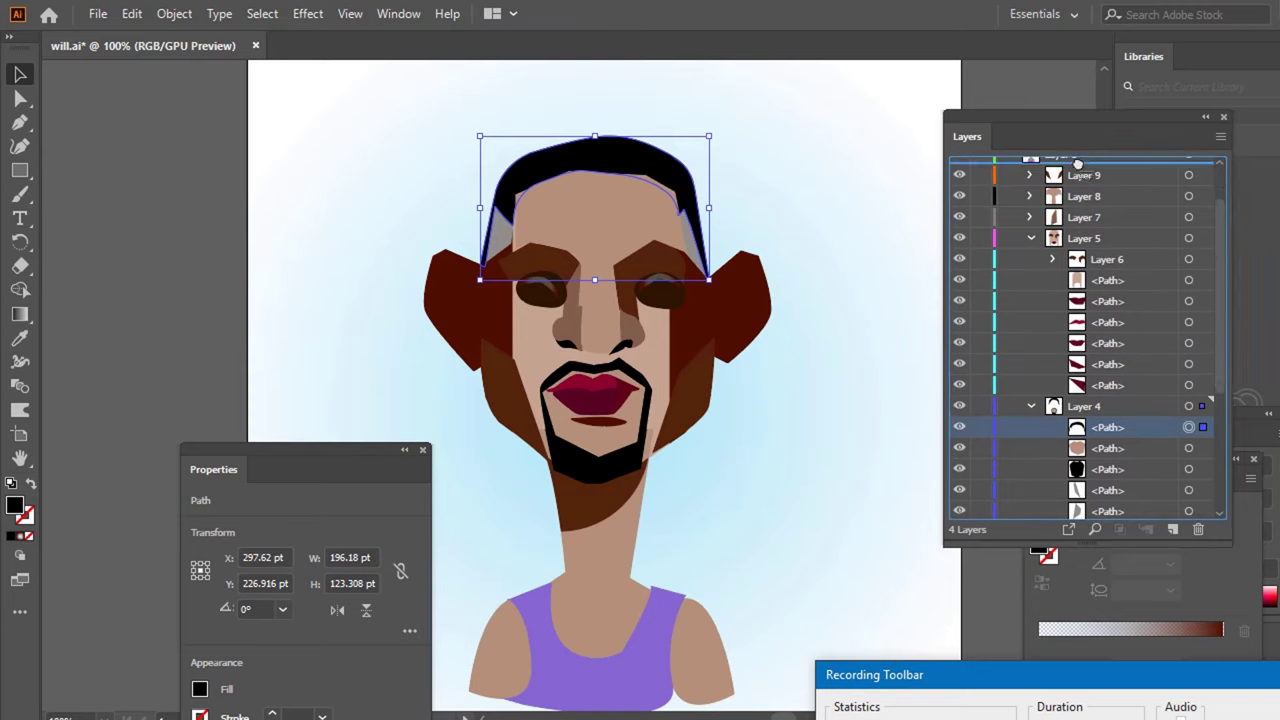
drag(1083, 133, 1063, 190)
click(869, 250)
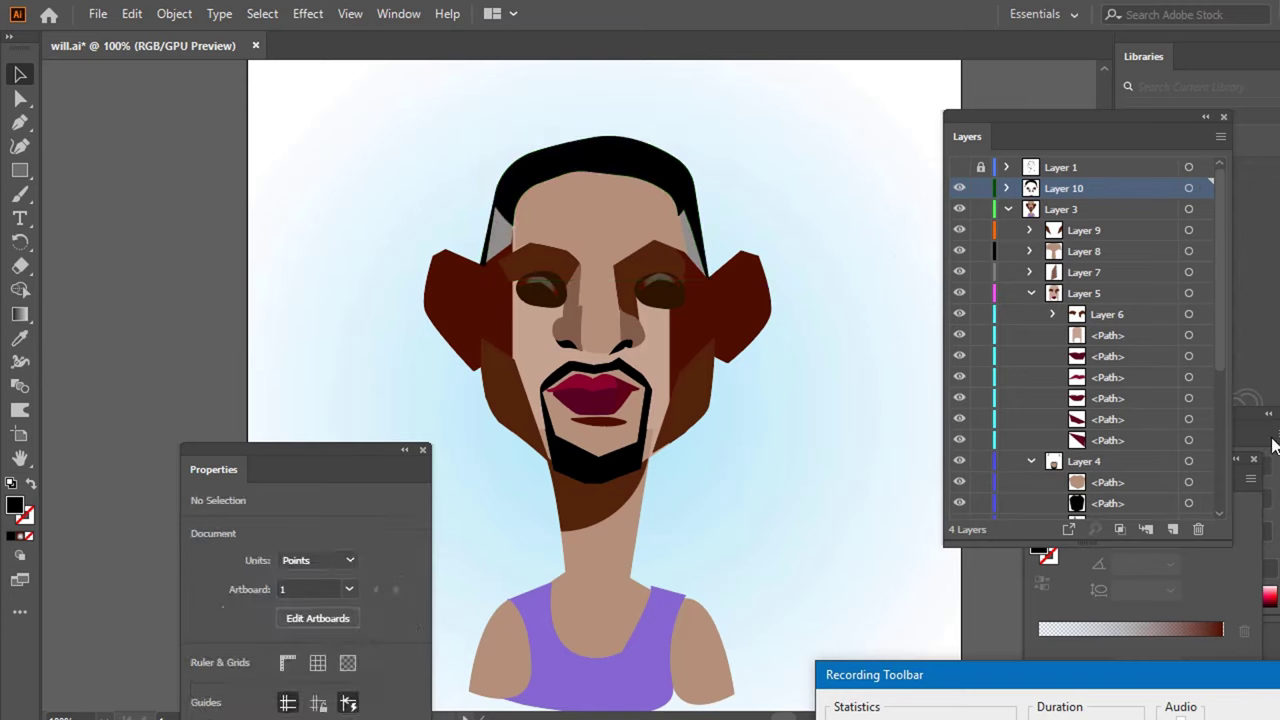
- Collapse Layer 5, turn Layer 1's pencil sketch on, and zoom in toward the eyes
click(1028, 293)
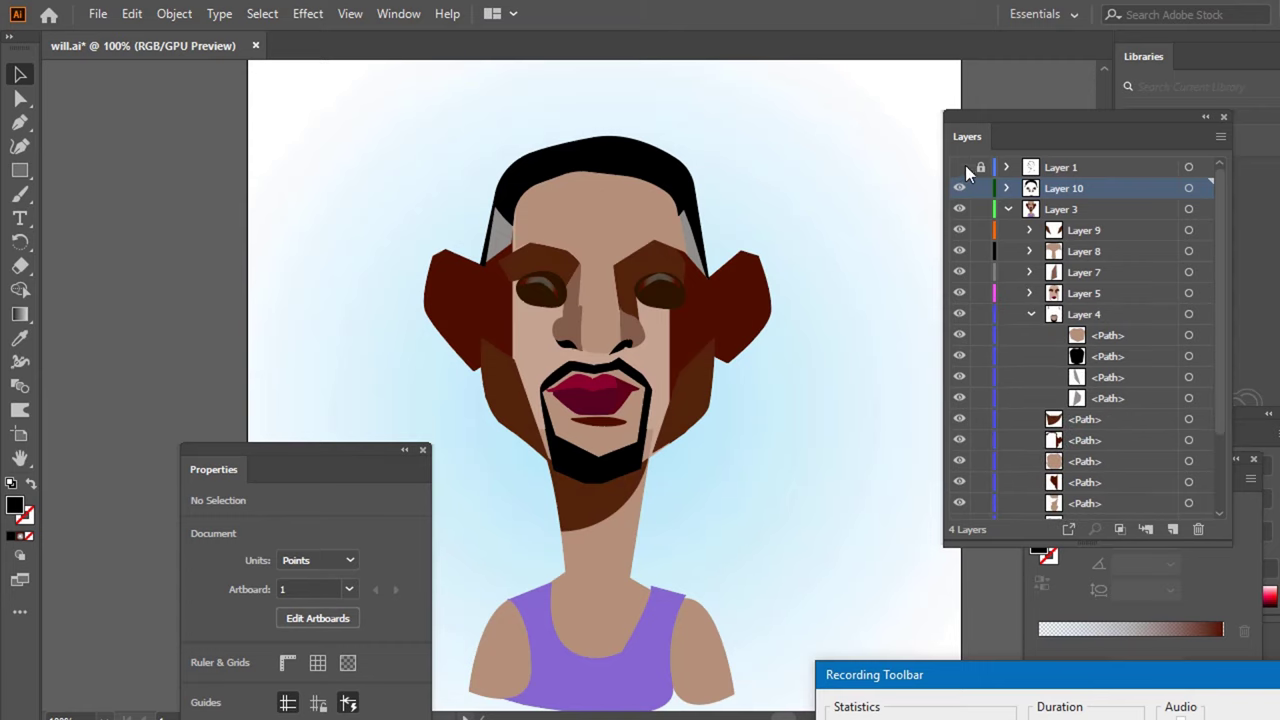
click(959, 167)
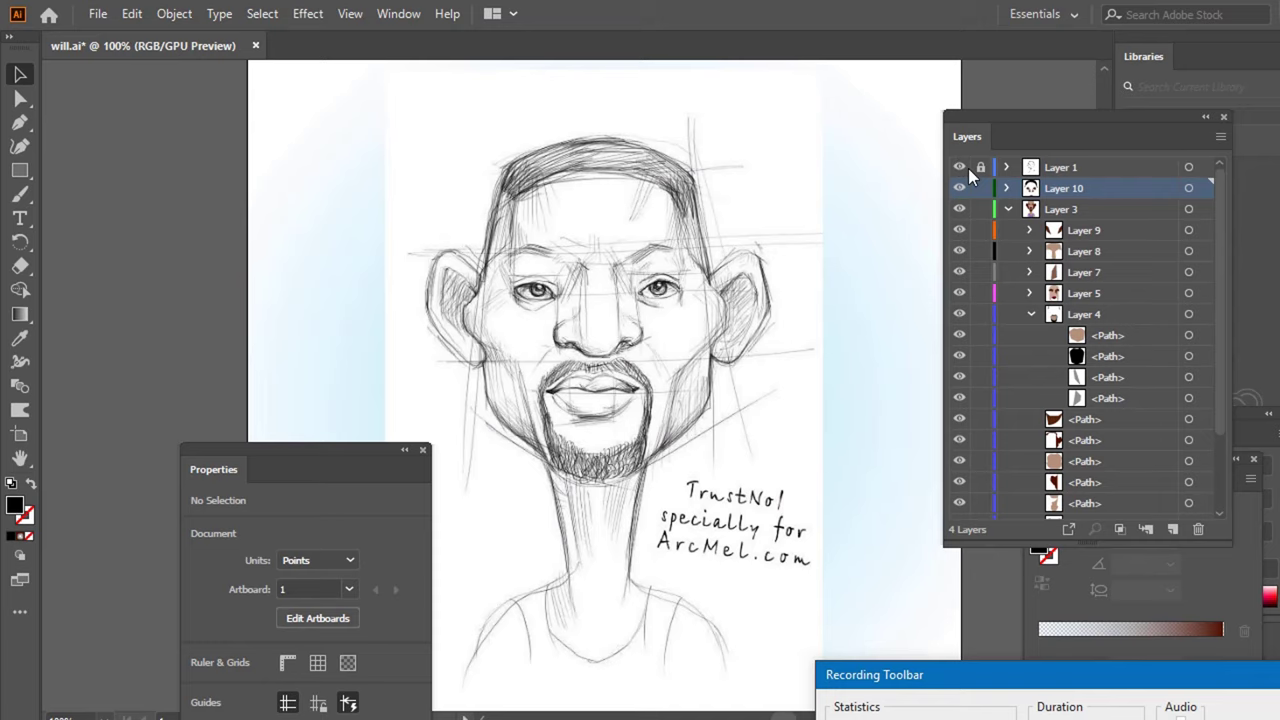
click(959, 167)
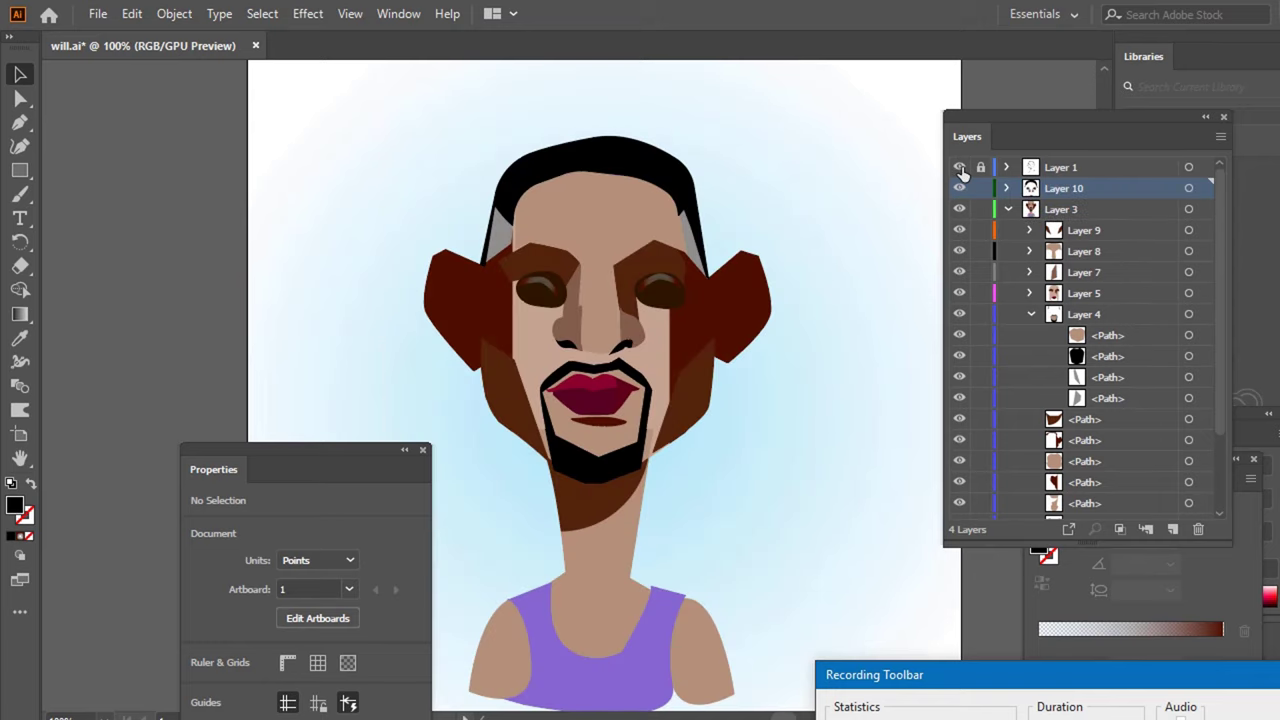
click(960, 170)
click(960, 169)
click(960, 169)
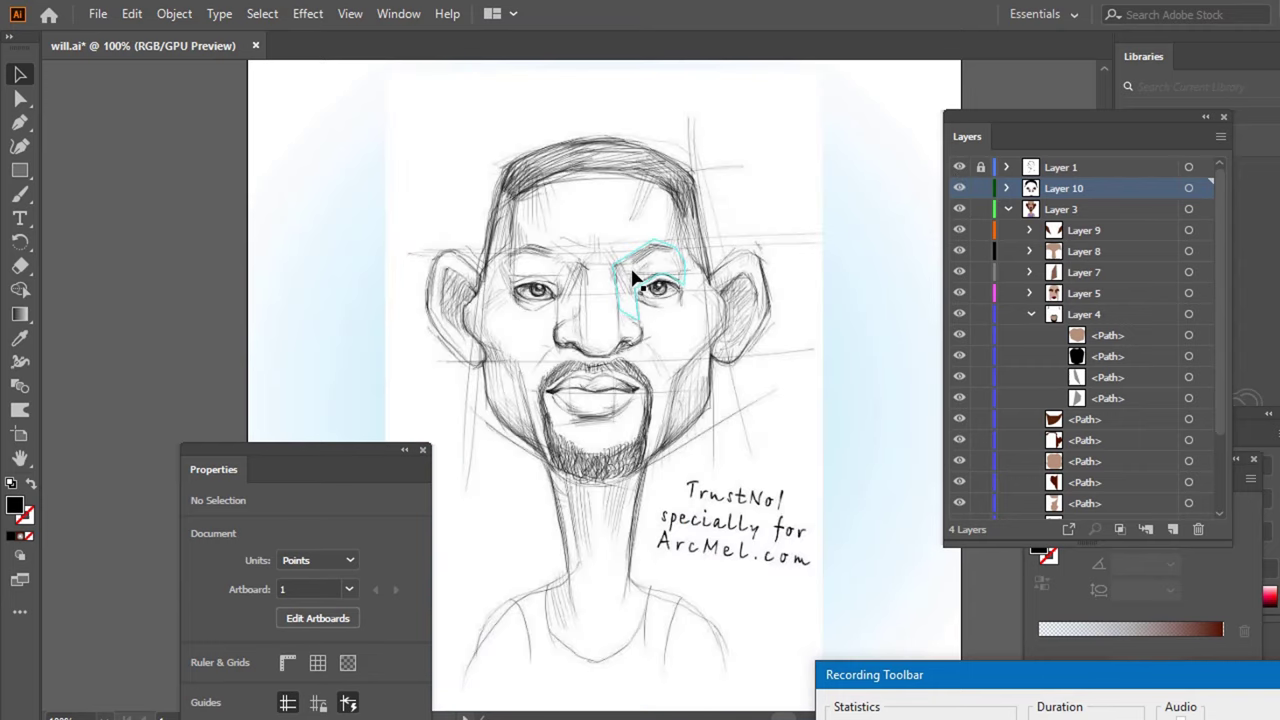
scroll(624, 277, up, 3)
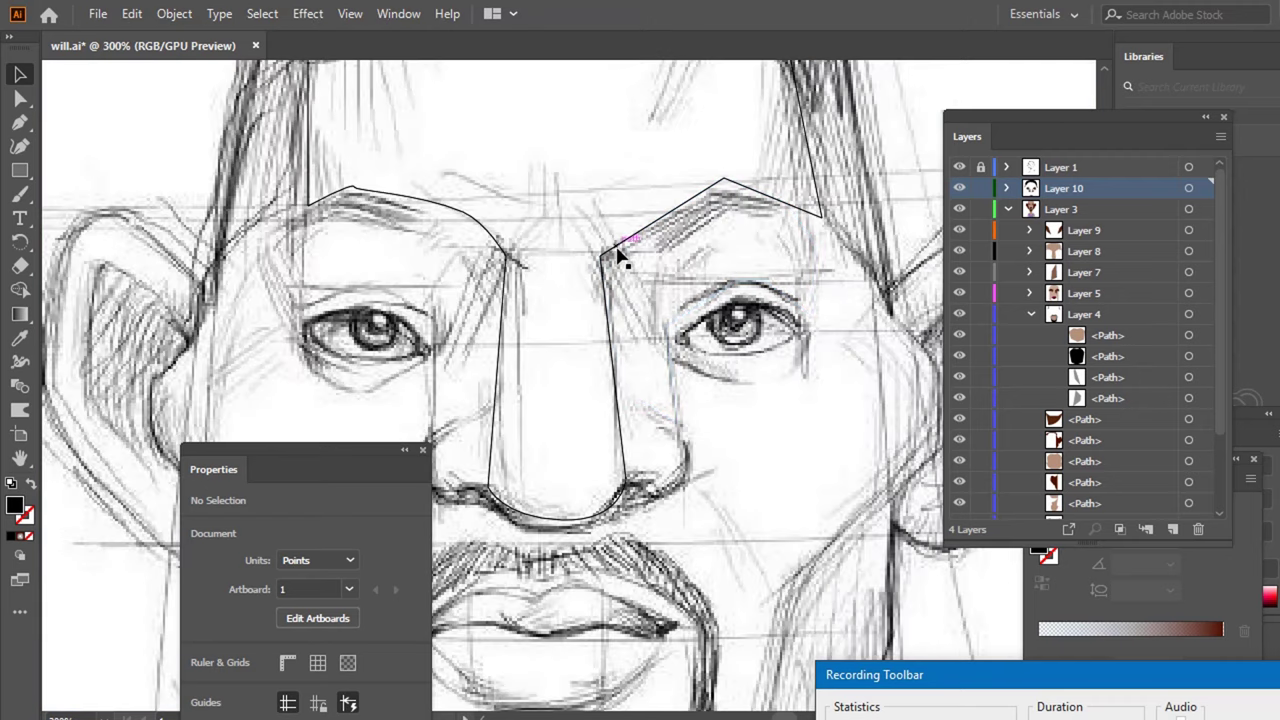
- Trace the right eyebrow as a closed Pen shape over the sketch
key(p)
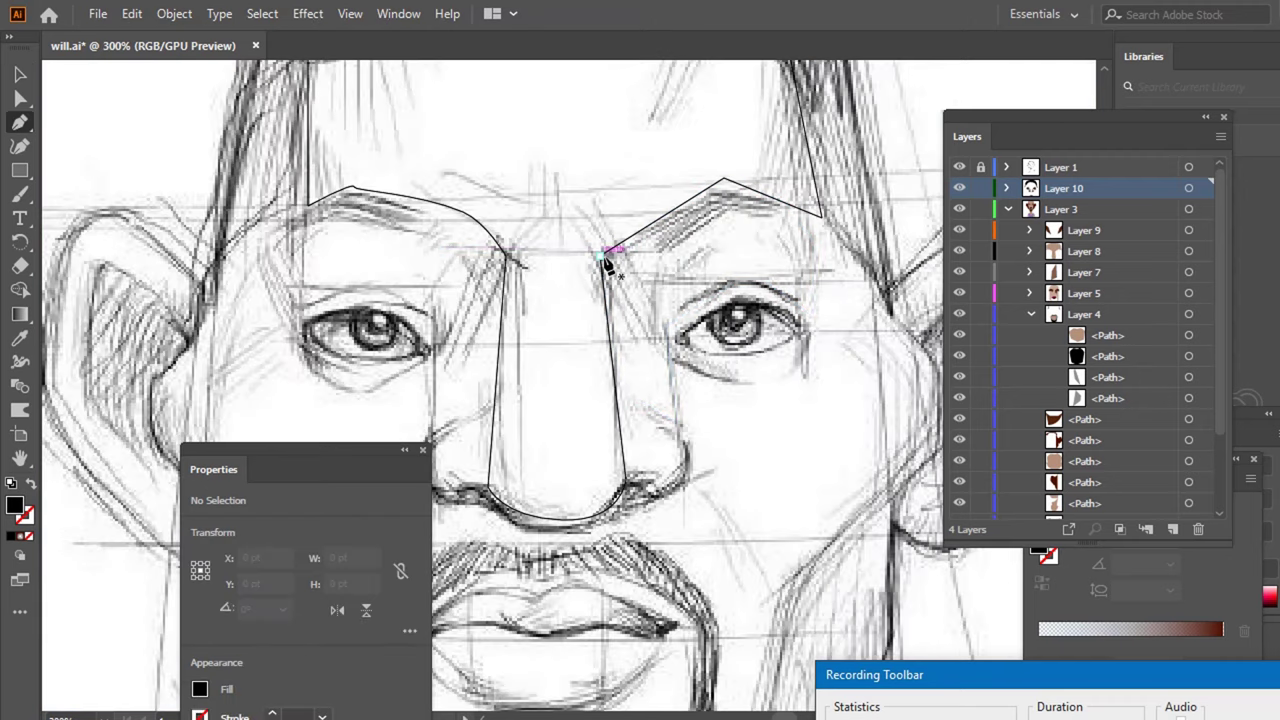
drag(618, 256, 648, 259)
click(664, 263)
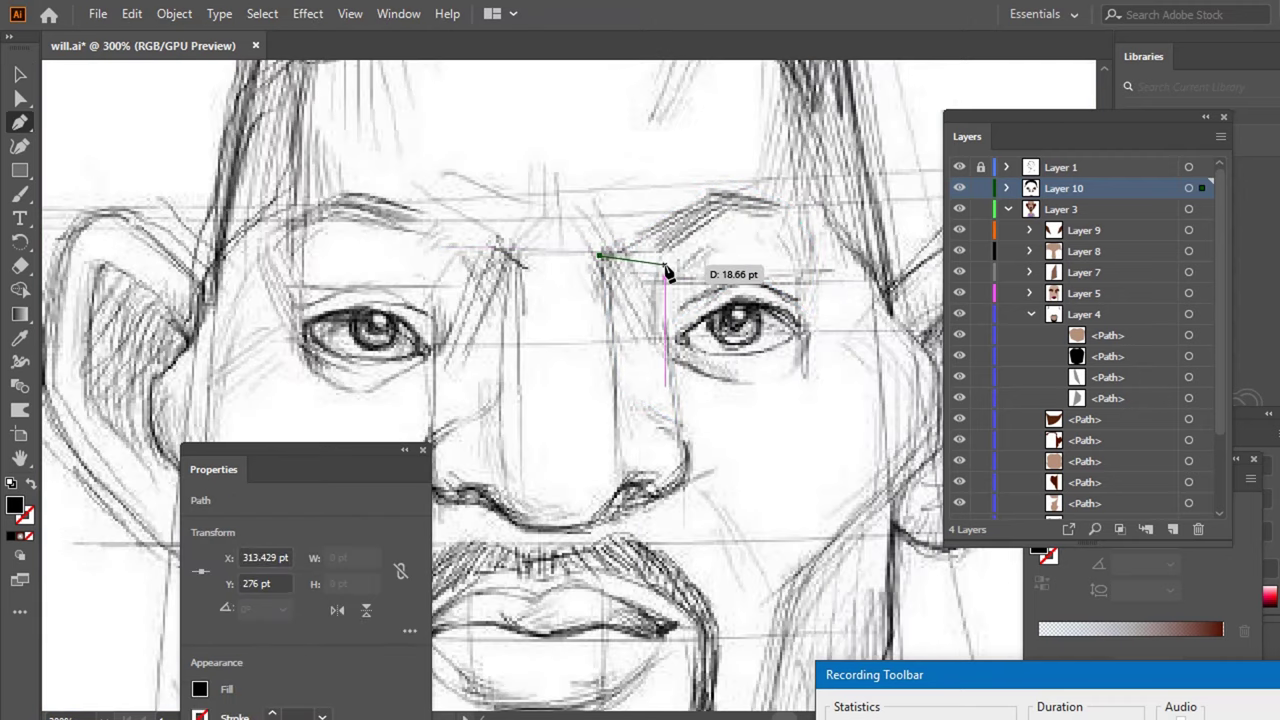
click(727, 217)
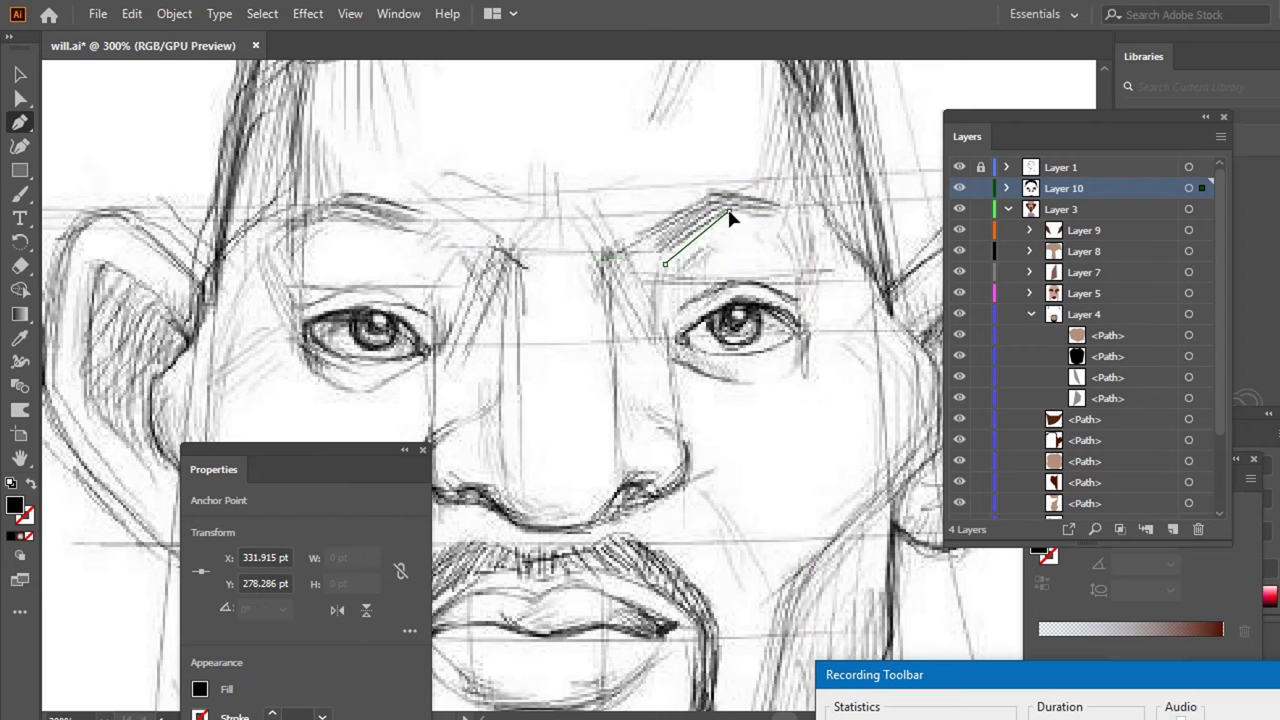
click(789, 212)
click(717, 189)
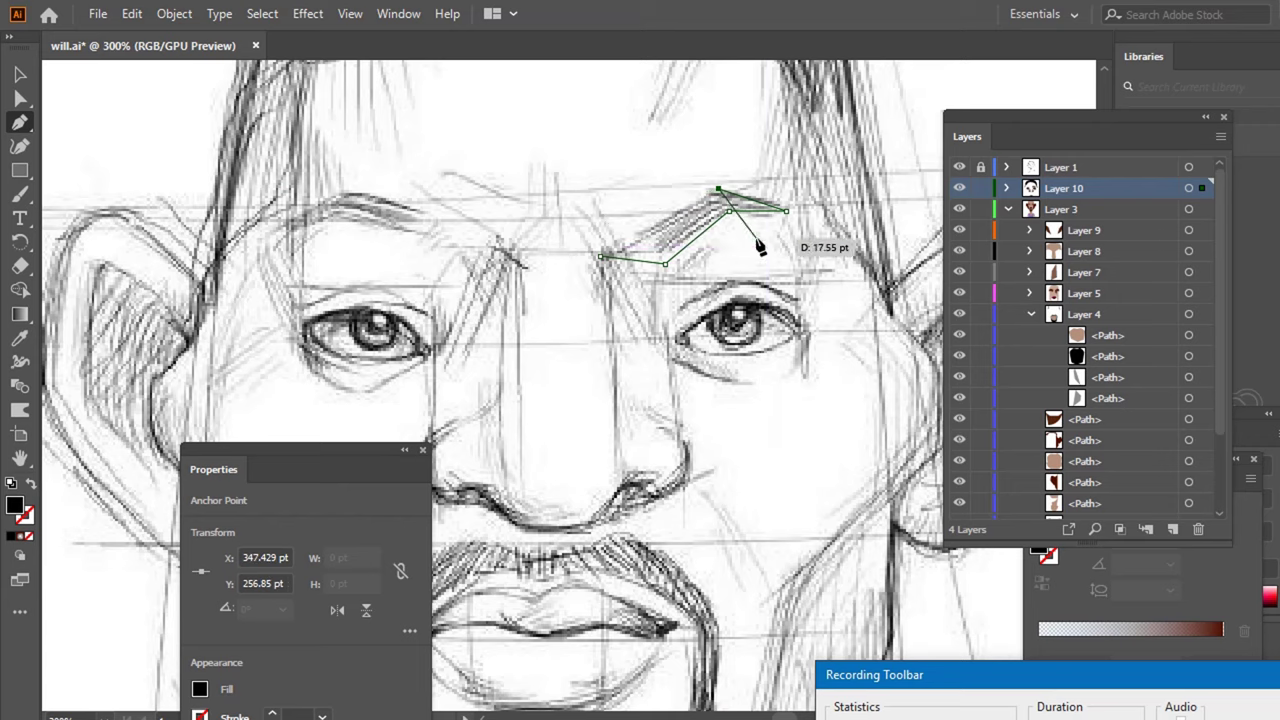
click(600, 257)
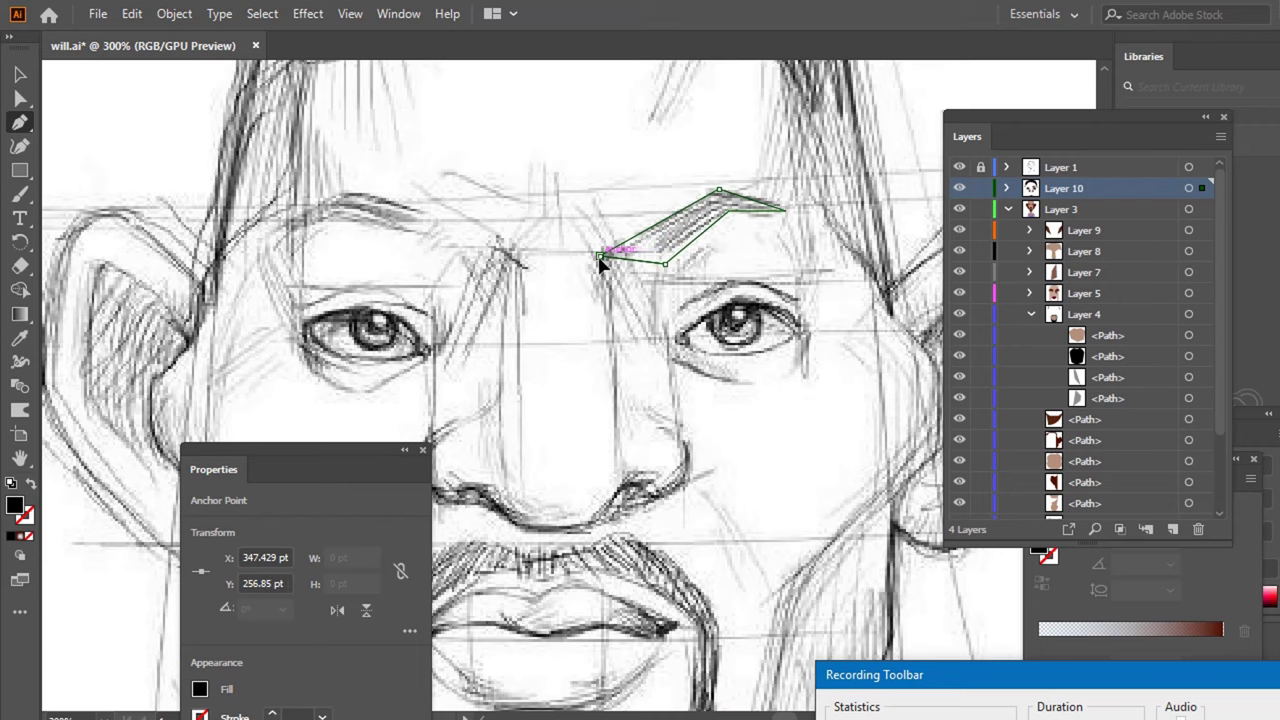
- Trace the left eyebrow as a closed shape with a smooth inner-end point
click(517, 247)
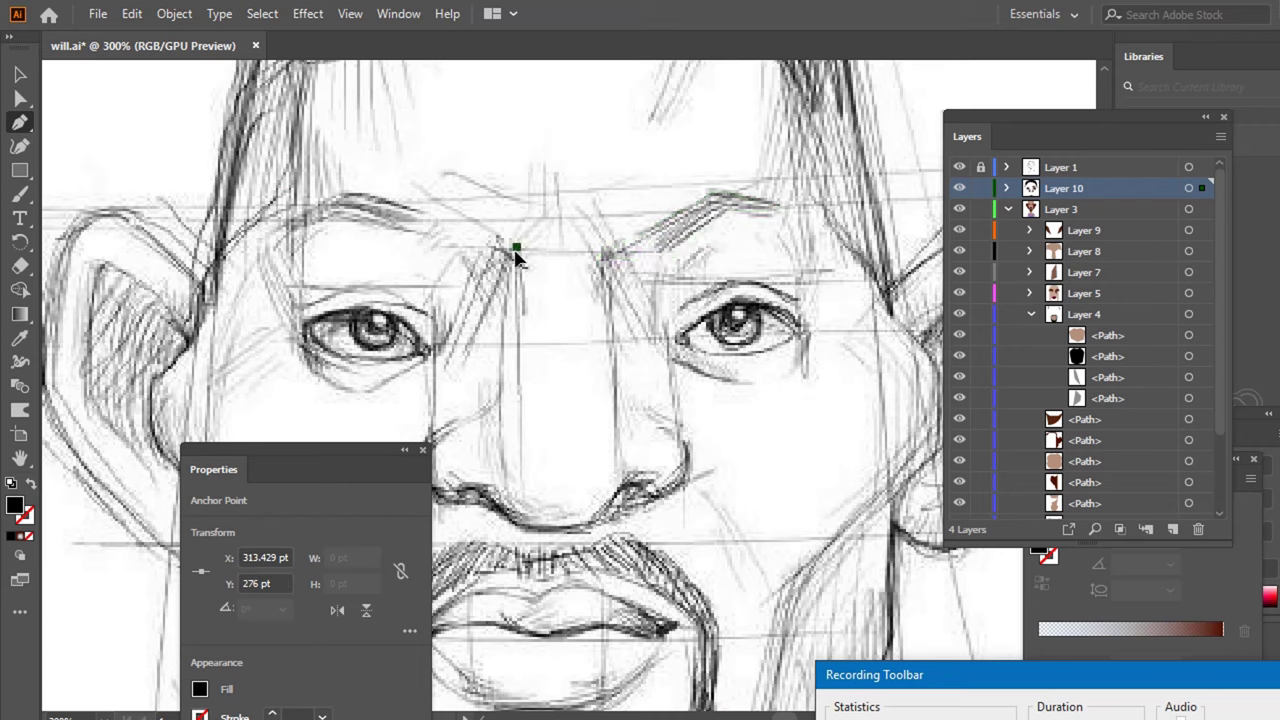
click(483, 278)
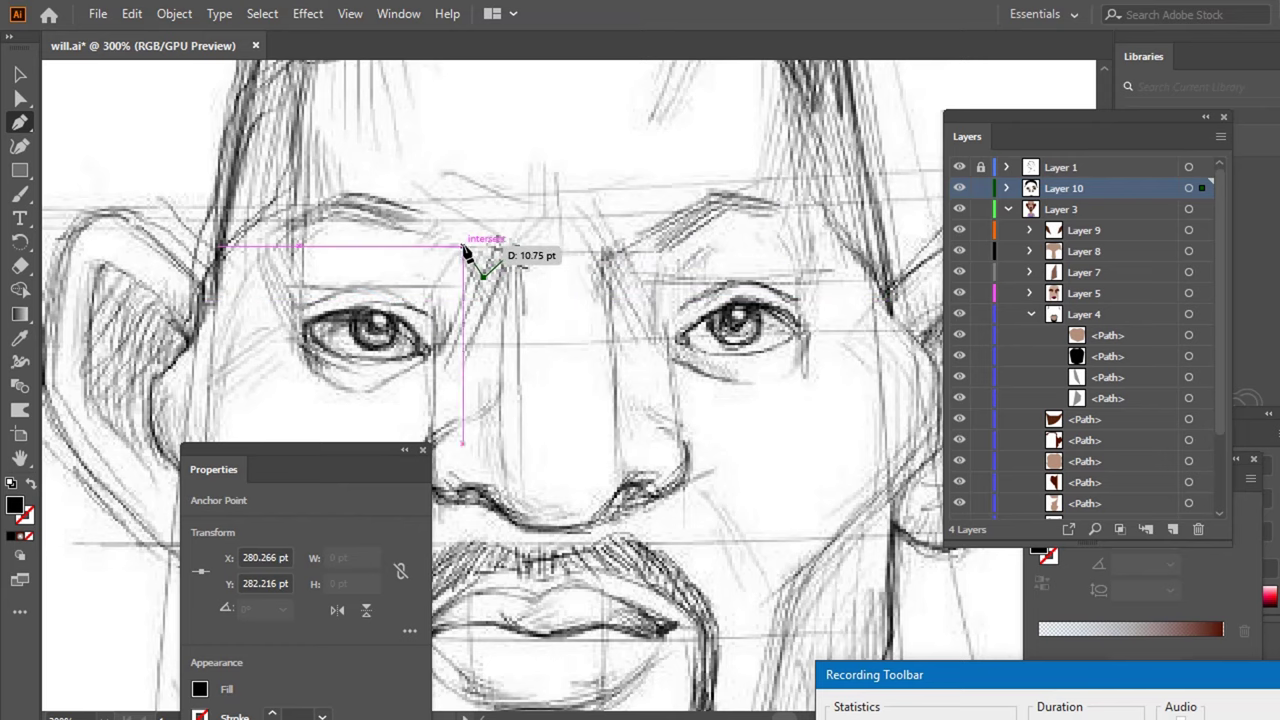
click(432, 232)
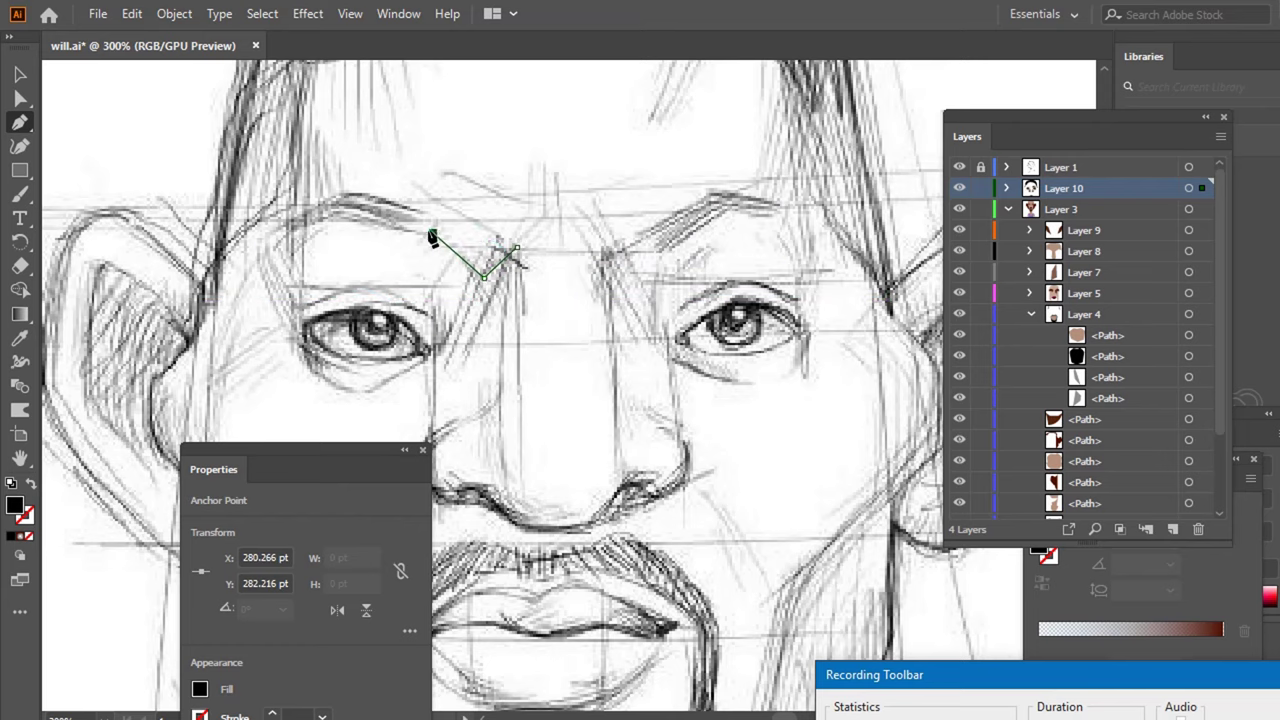
click(346, 216)
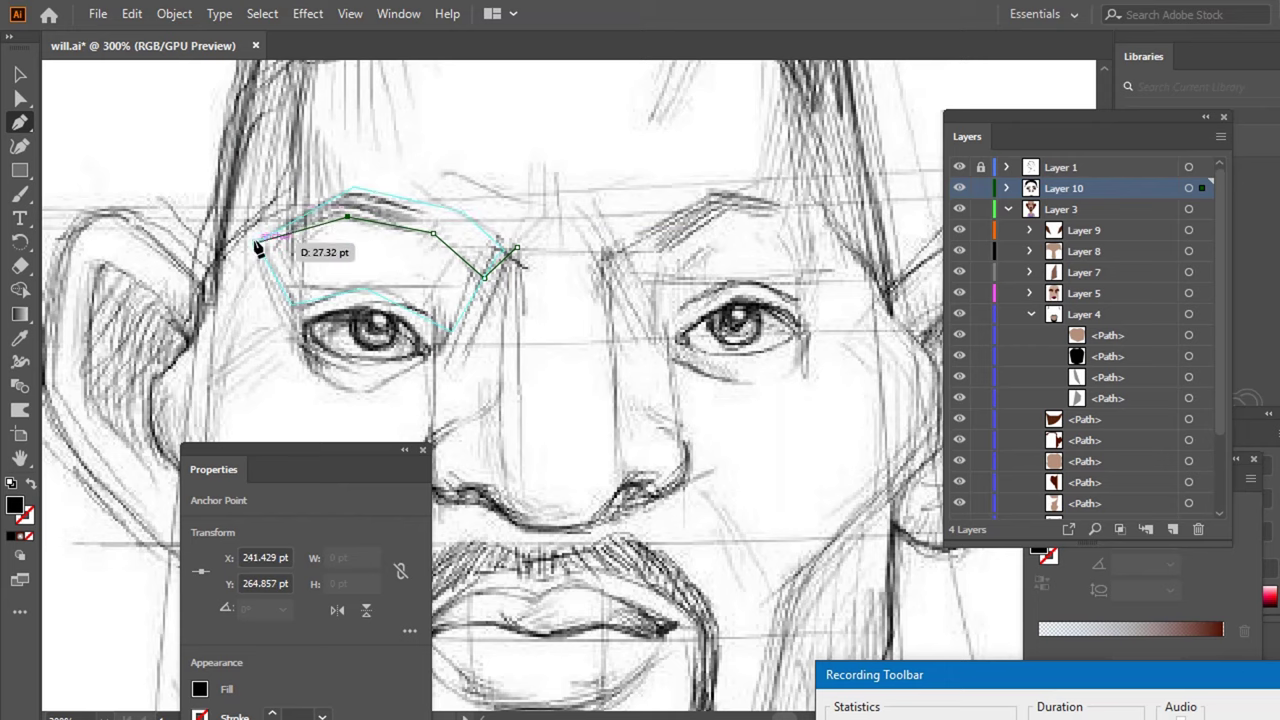
click(255, 241)
click(348, 203)
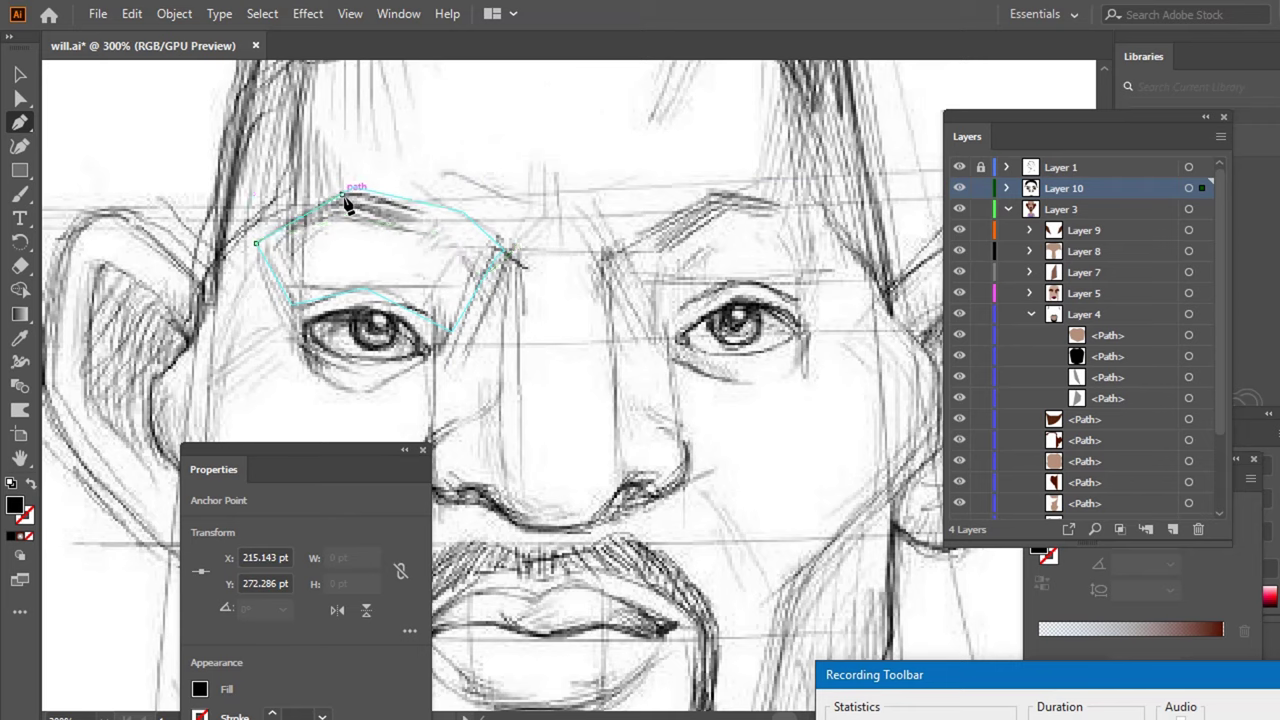
click(432, 205)
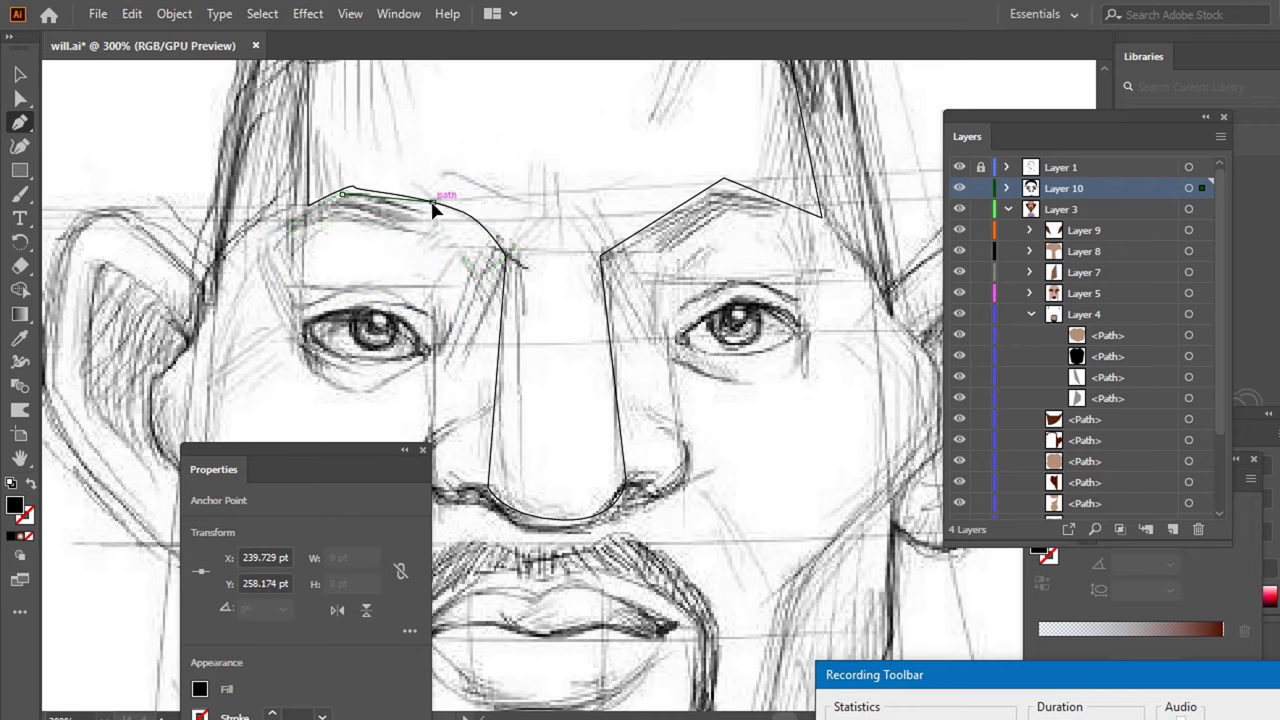
click(517, 250)
drag(503, 248, 513, 257)
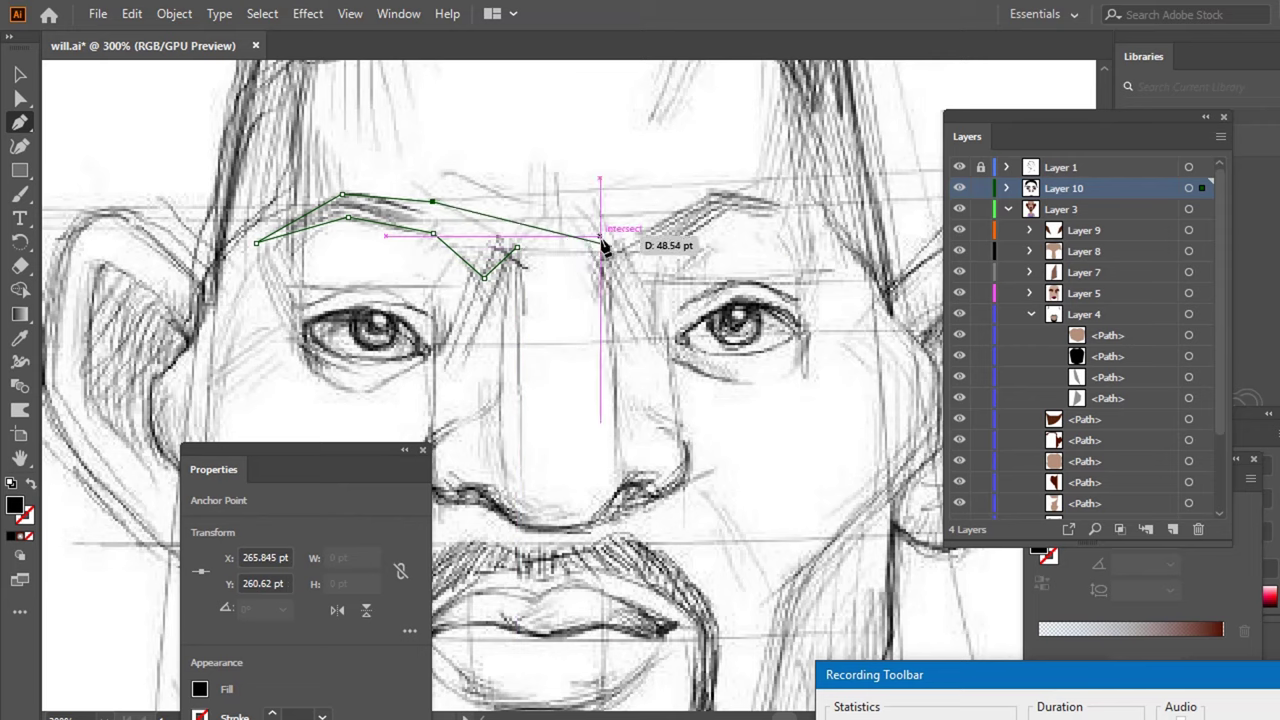
mouse_move(513, 258)
mouse_down()
mouse_move(527, 258)
mouse_move(516, 250)
mouse_up()
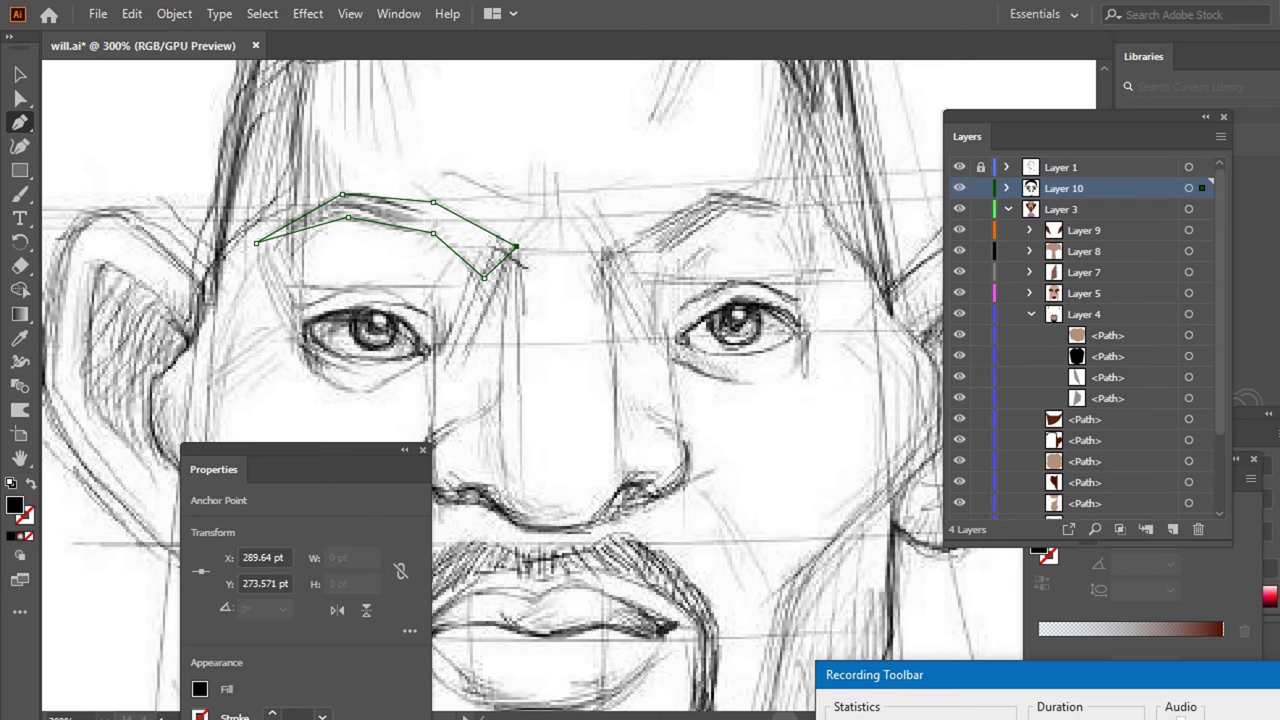
- Toggle the pencil sketch to check the eyebrow, then fit the artboard in view
click(959, 167)
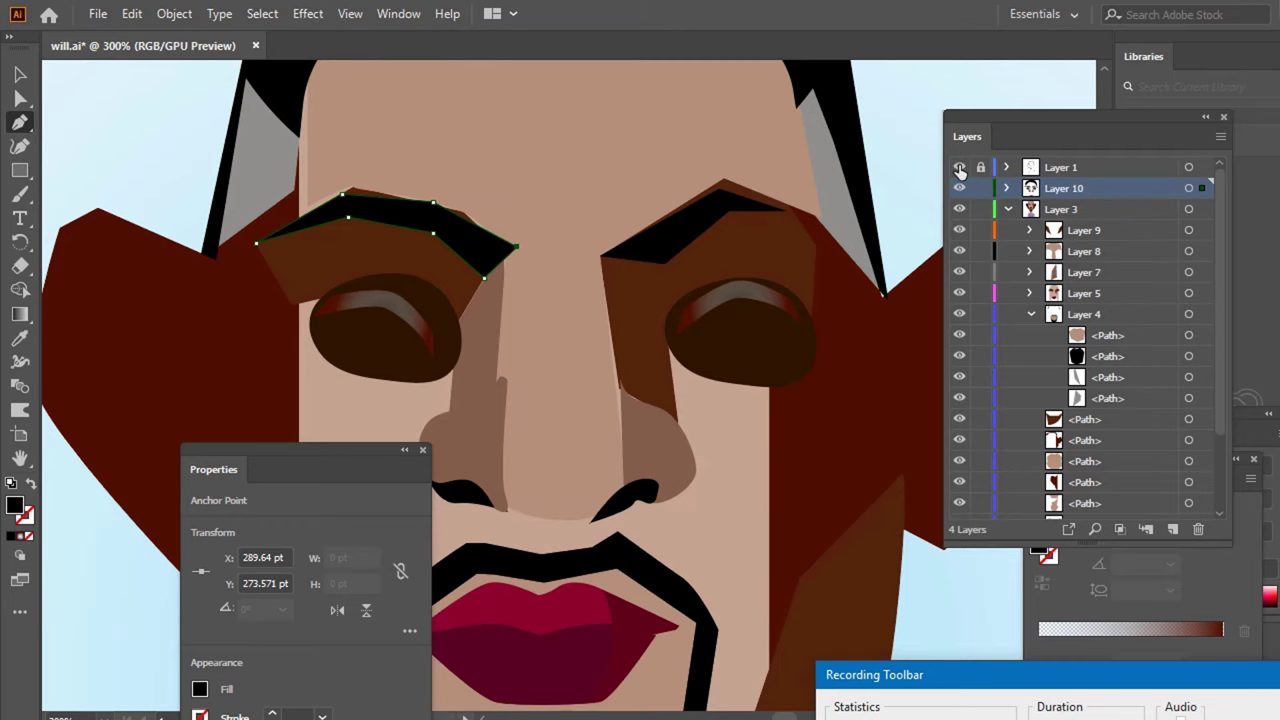
click(959, 167)
key(ctrl+0)
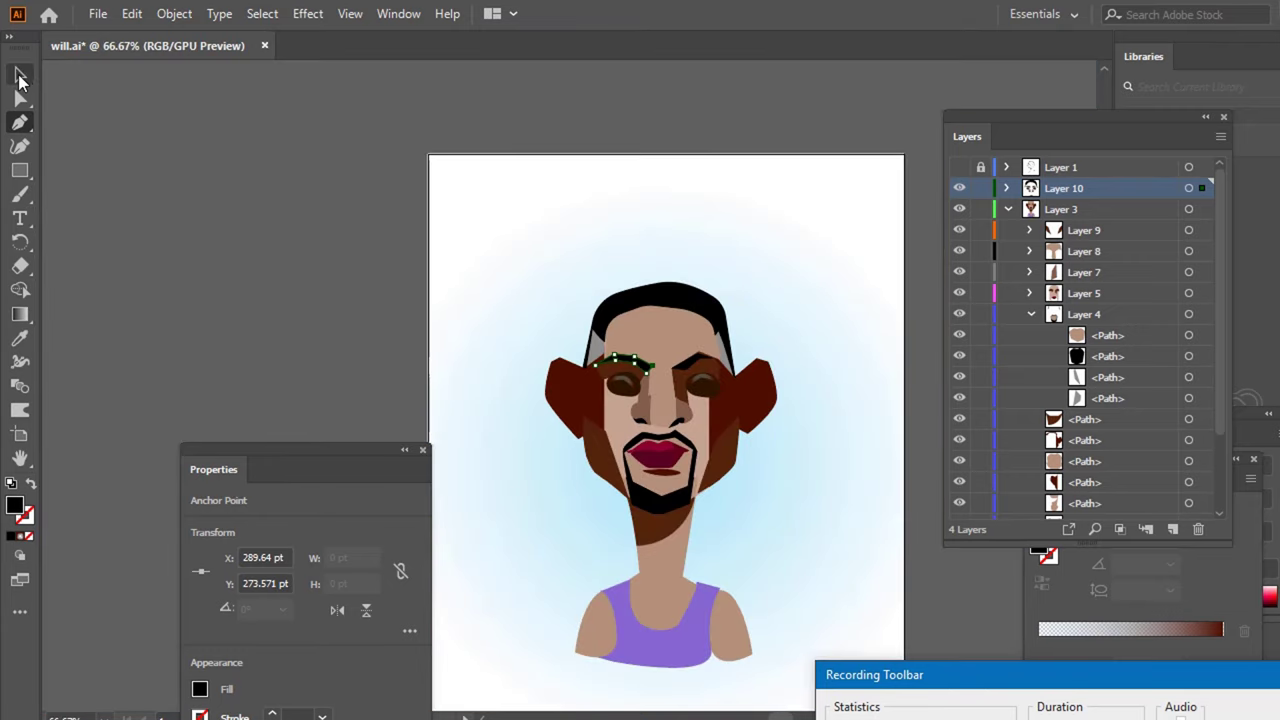
- Deselect the eyebrow shape and zoom out
click(19, 76)
click(293, 192)
scroll(511, 195, down, 1)
scroll(640, 205, down, 2)
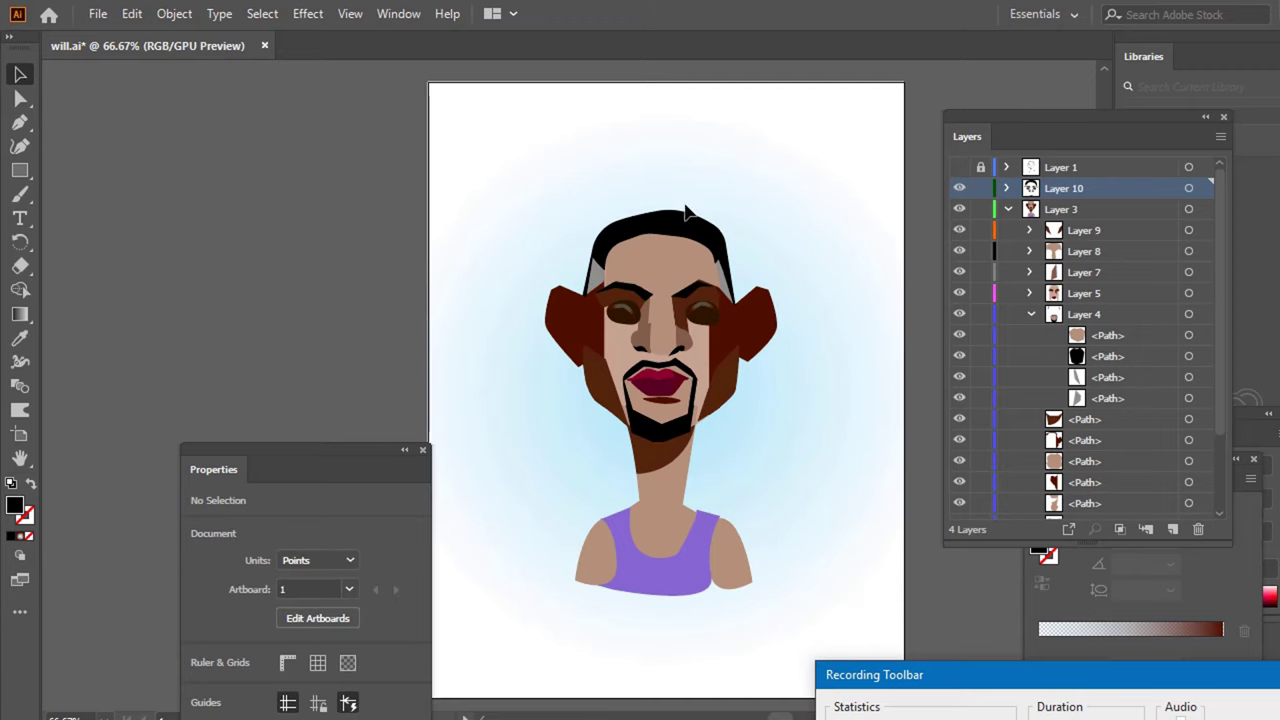
click(959, 272)
- Show Layer 1's pencil sketch and zoom in on the right eye
click(960, 167)
click(960, 167)
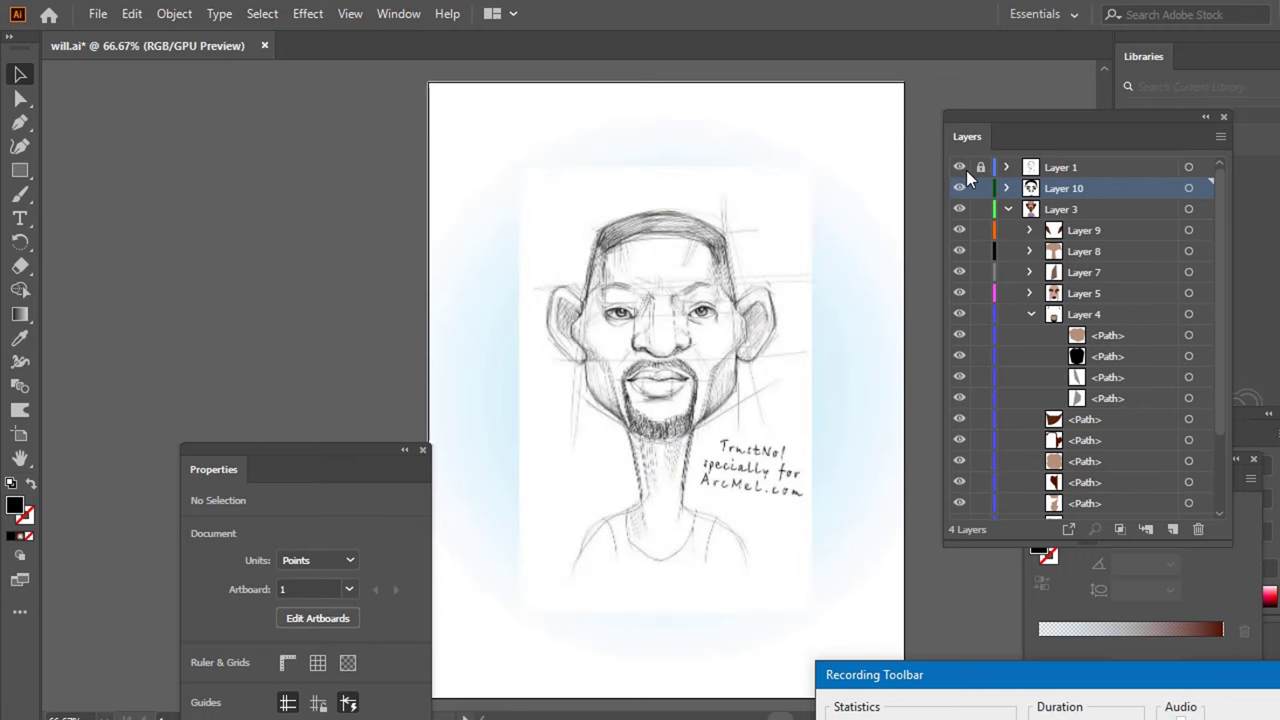
click(960, 167)
click(960, 167)
scroll(672, 330, up, 3)
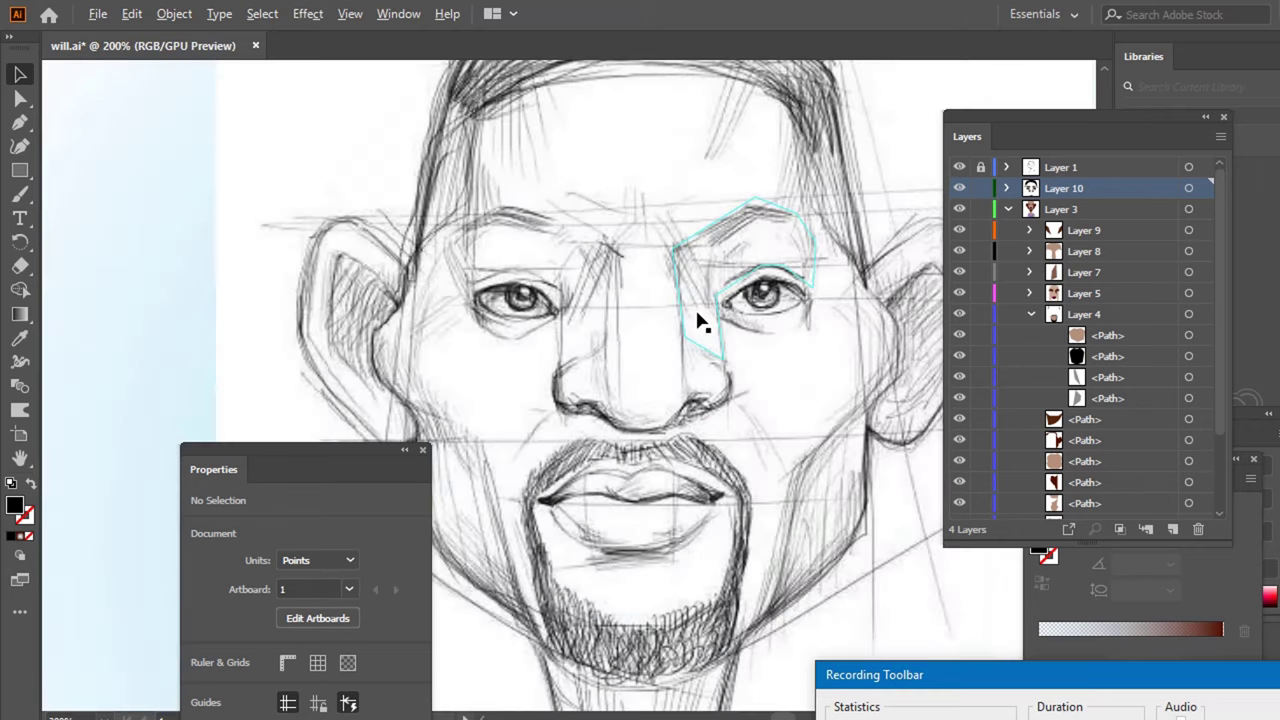
scroll(735, 310, up, 1)
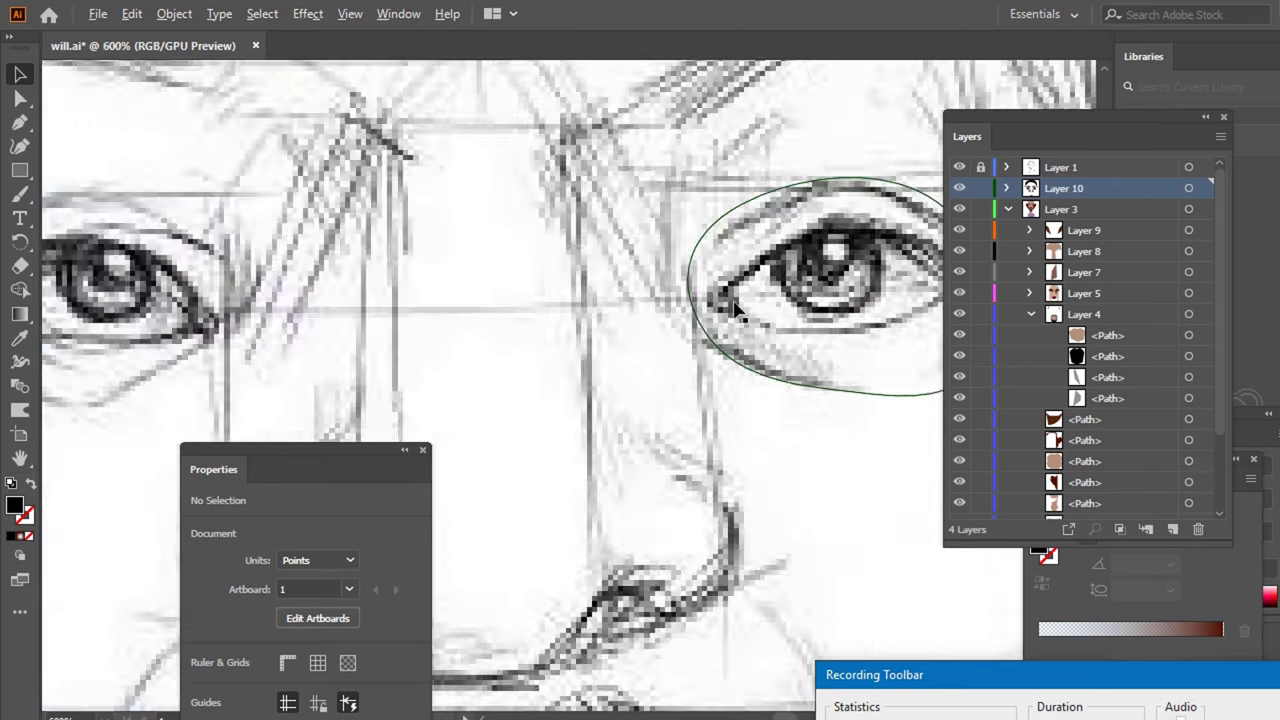
scroll(740, 306, up, 1)
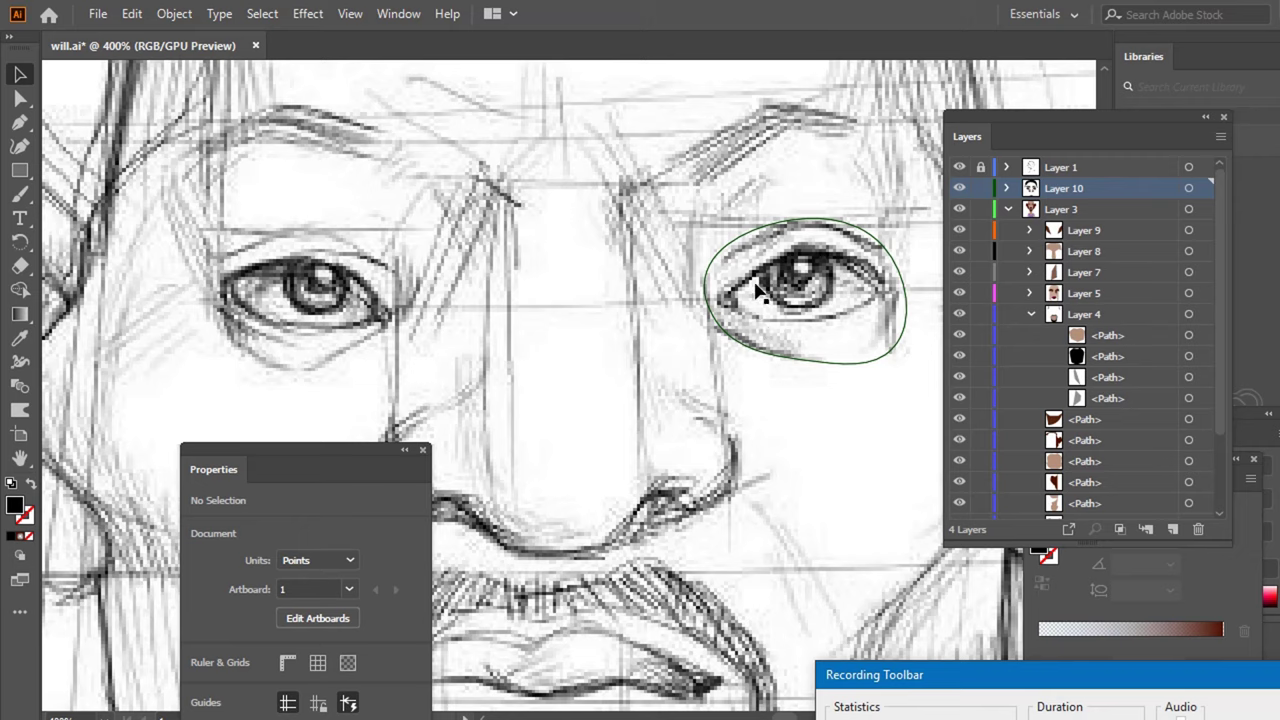
- With Fill set to None, pen an open curve along the right eye's lower lid
key(p)
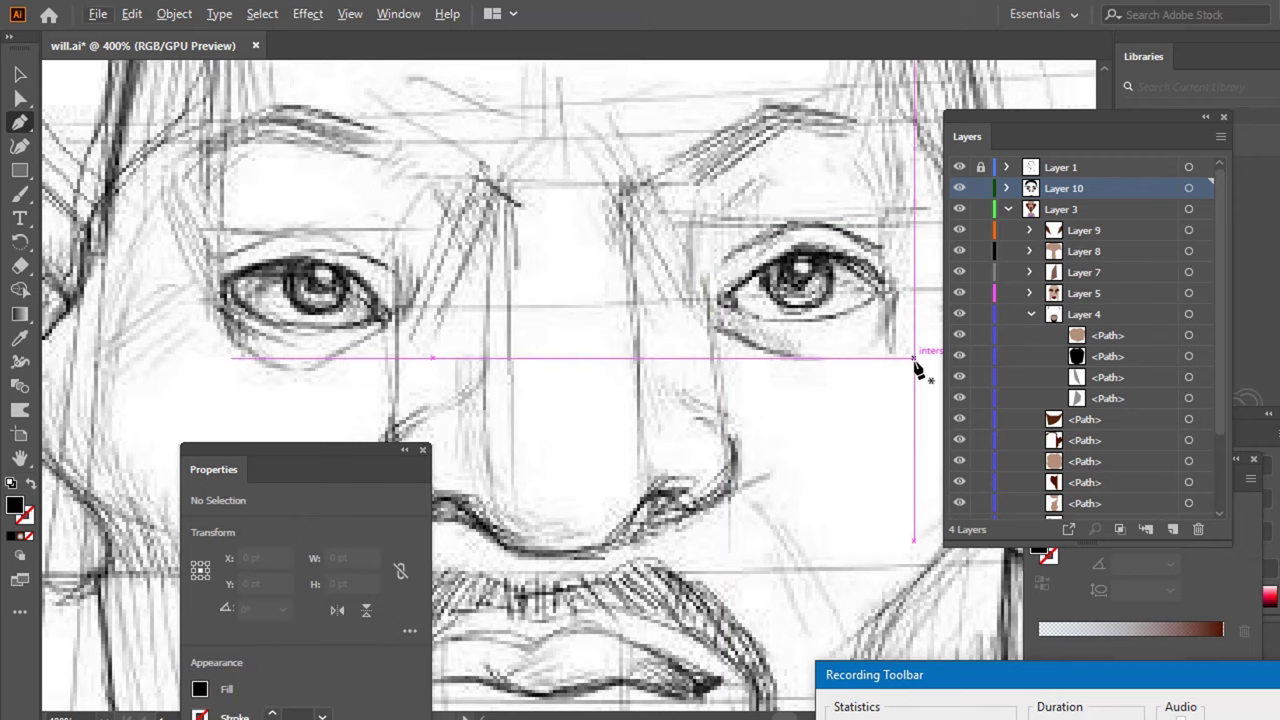
scroll(890, 250, up, 2)
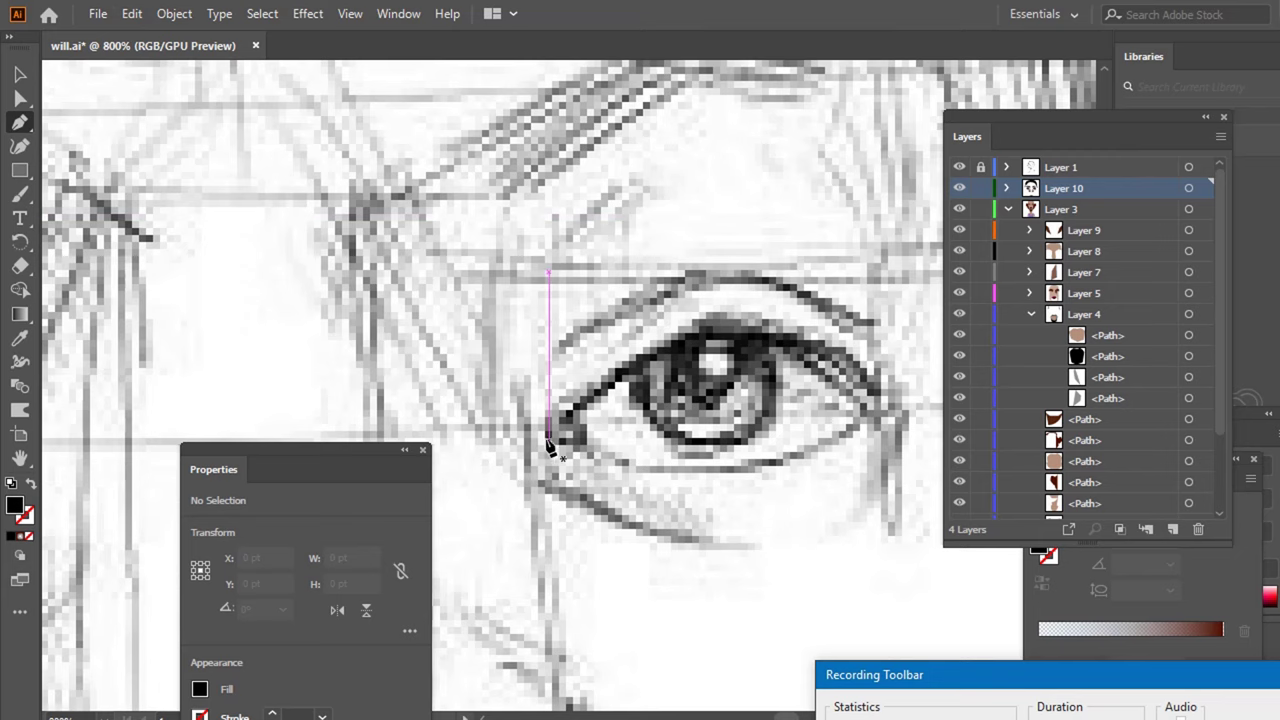
key(slash)
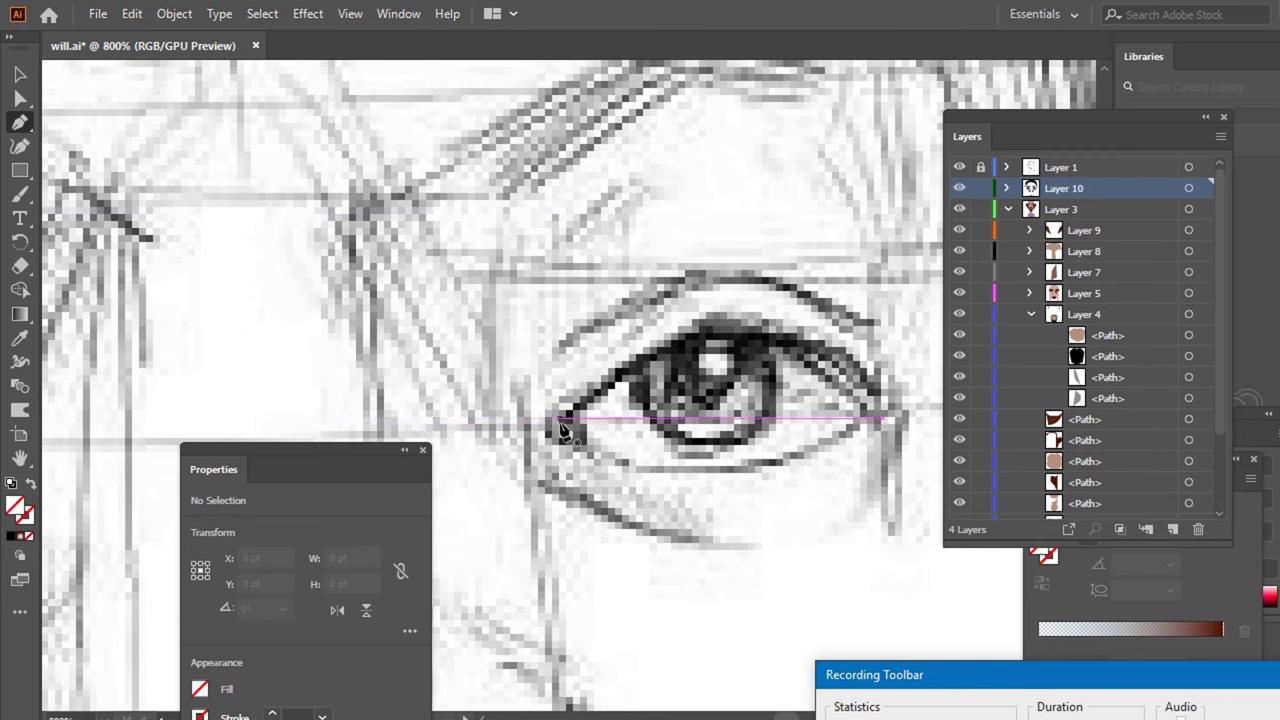
click(548, 418)
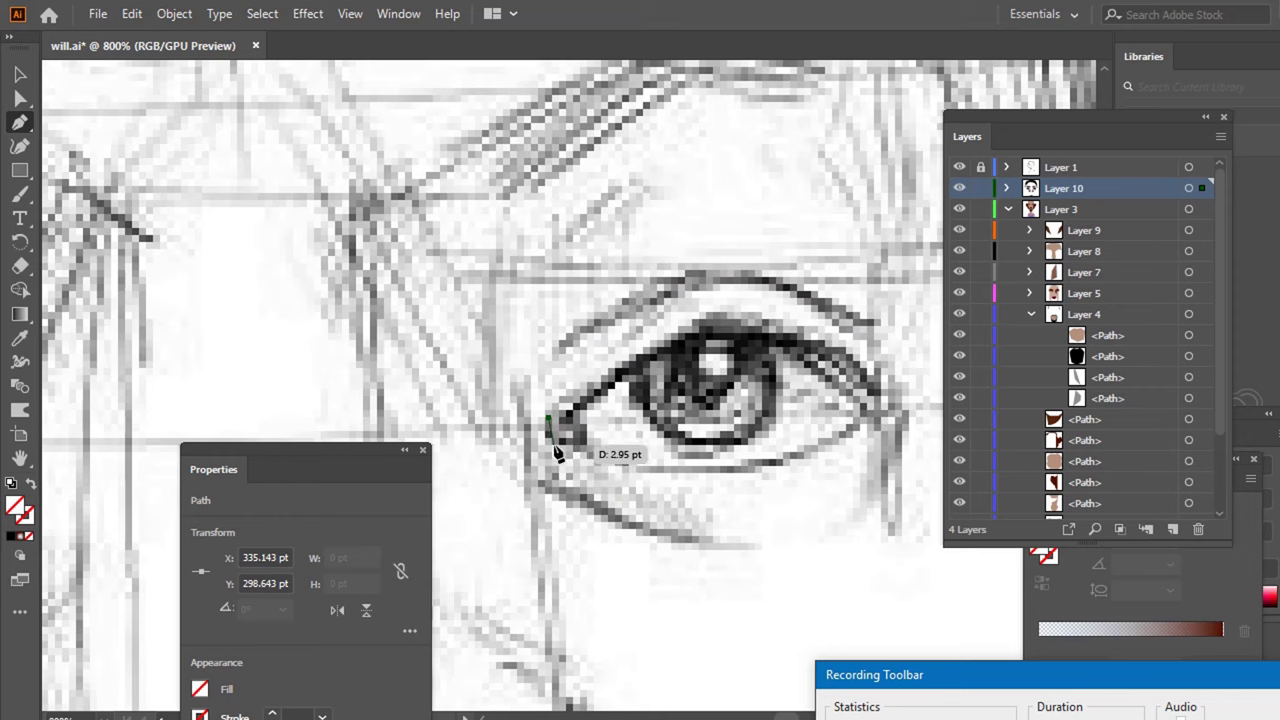
drag(549, 441, 585, 450)
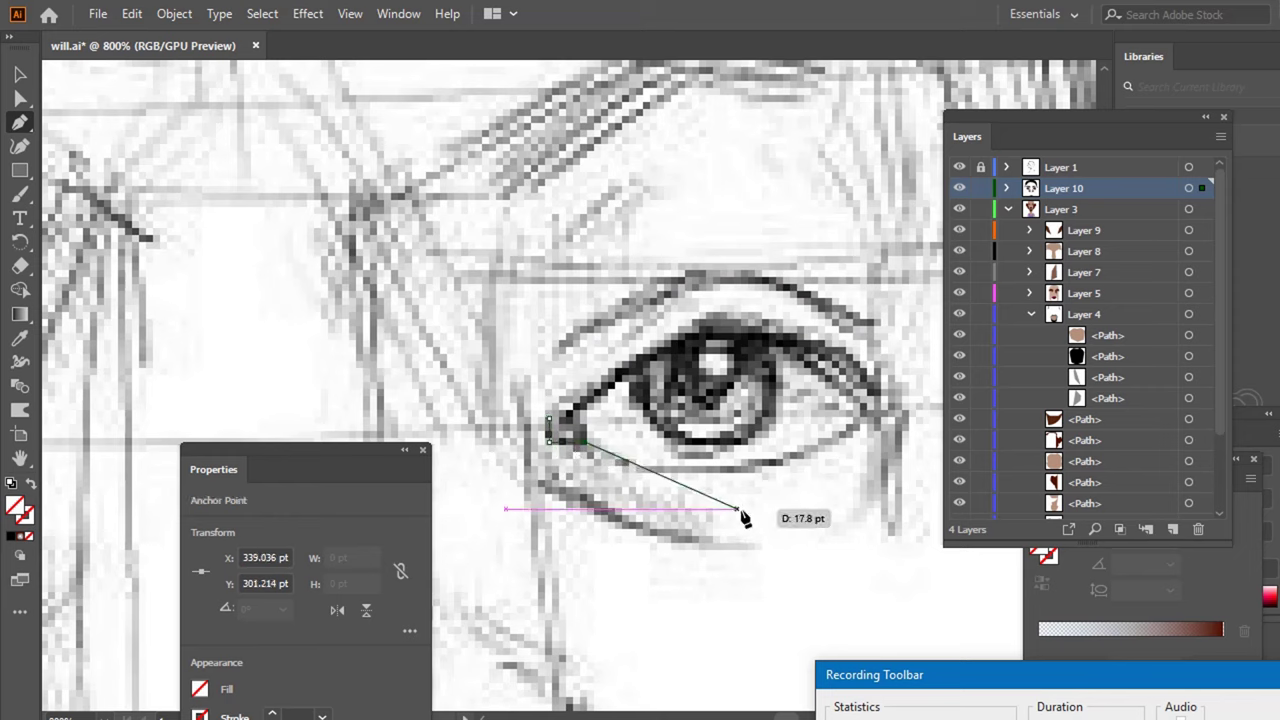
click(673, 468)
click(752, 484)
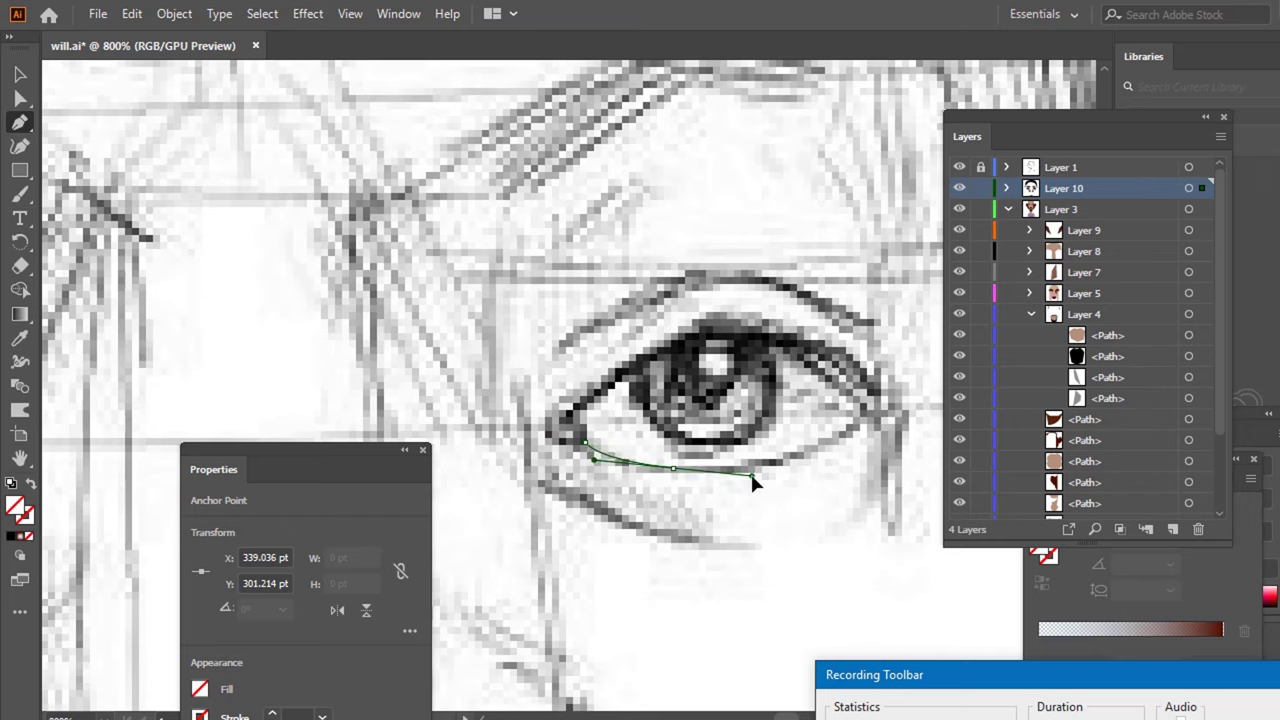
mouse_move(751, 480)
mouse_down()
mouse_move(766, 491)
mouse_move(841, 435)
mouse_up()
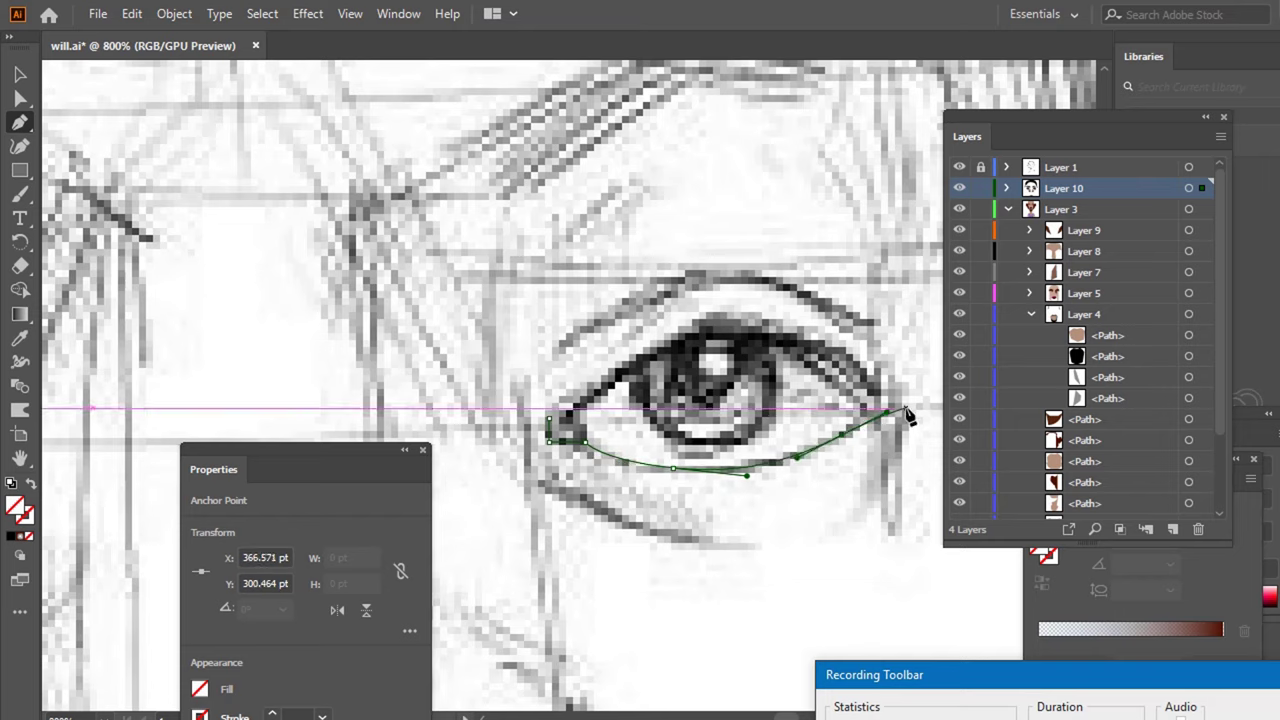
- Close the right eye outline along the upper lid and fill it white with the Eyedropper
mouse_move(897, 400)
mouse_down()
mouse_move(767, 322)
mouse_move(666, 303)
mouse_up()
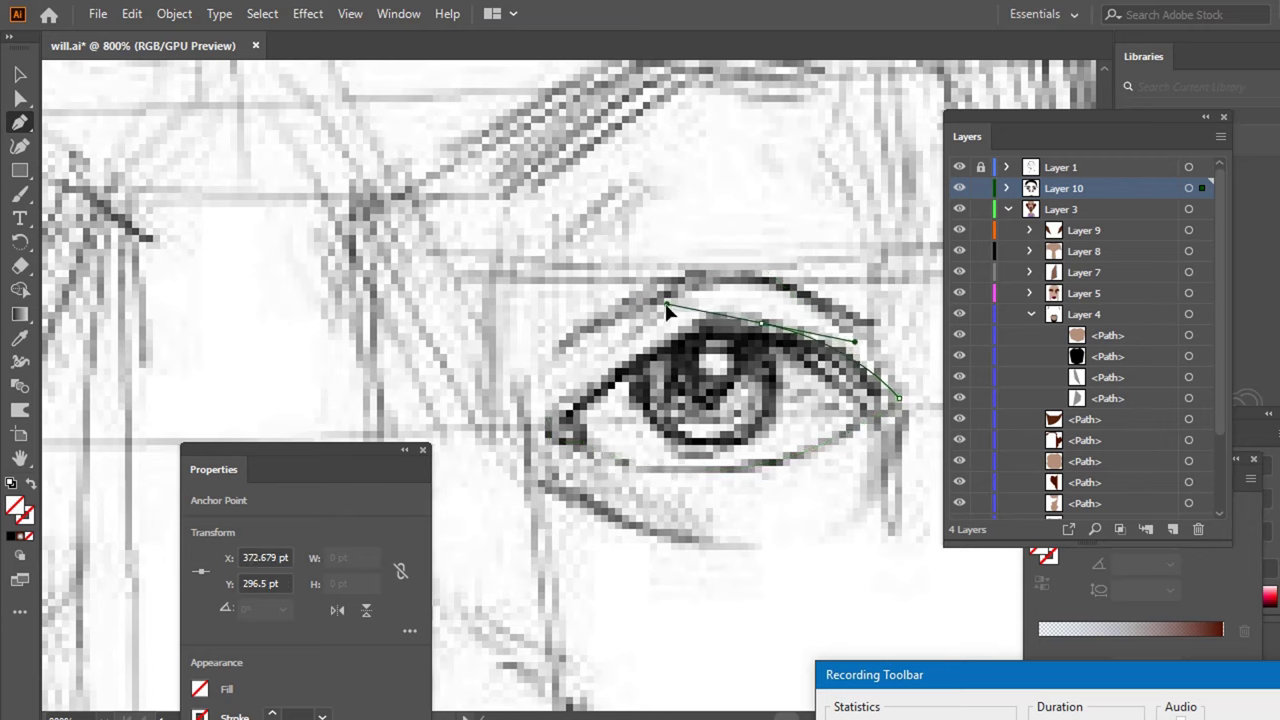
mouse_move(549, 438)
mouse_down()
mouse_move(607, 372)
mouse_move(577, 425)
mouse_move(549, 425)
mouse_up()
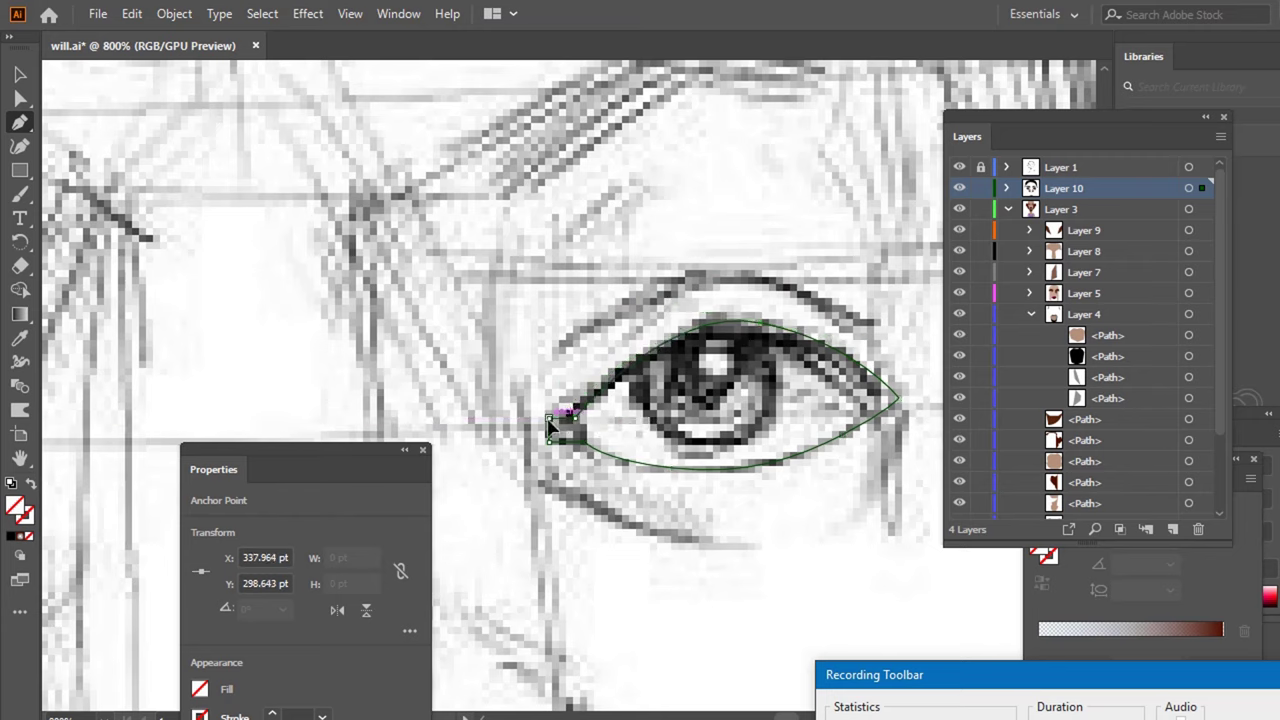
key(i)
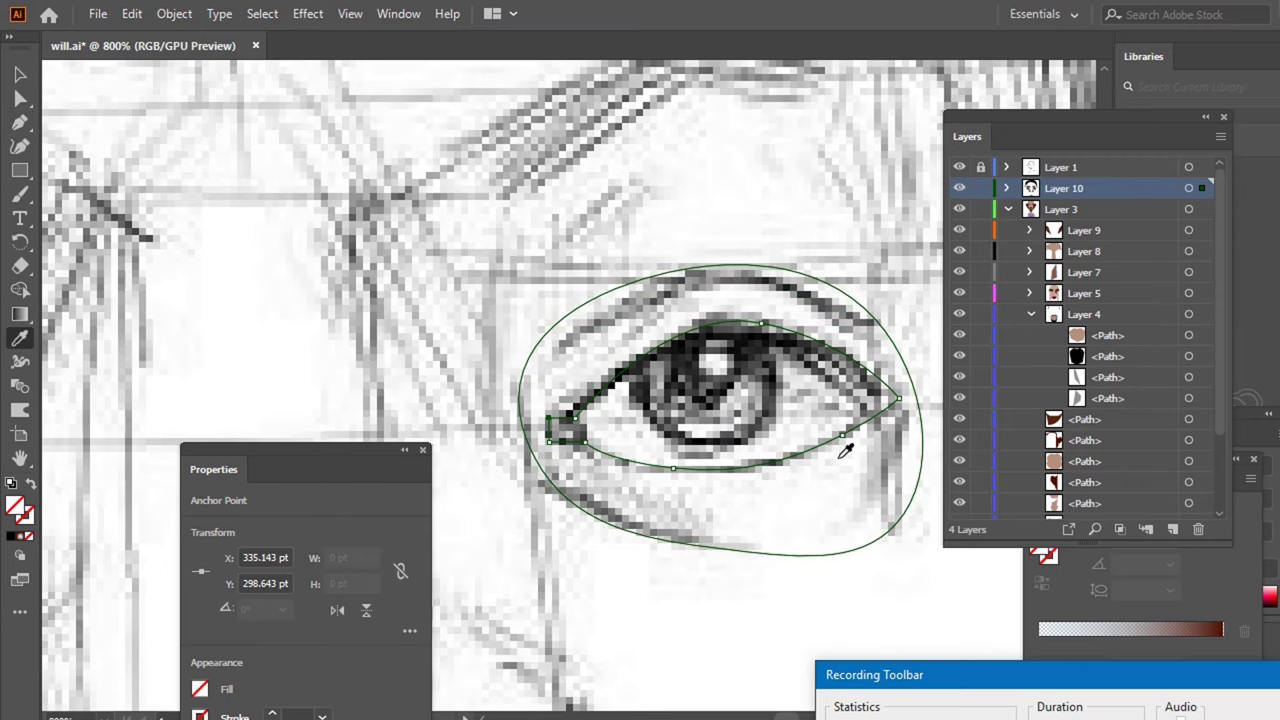
click(807, 429)
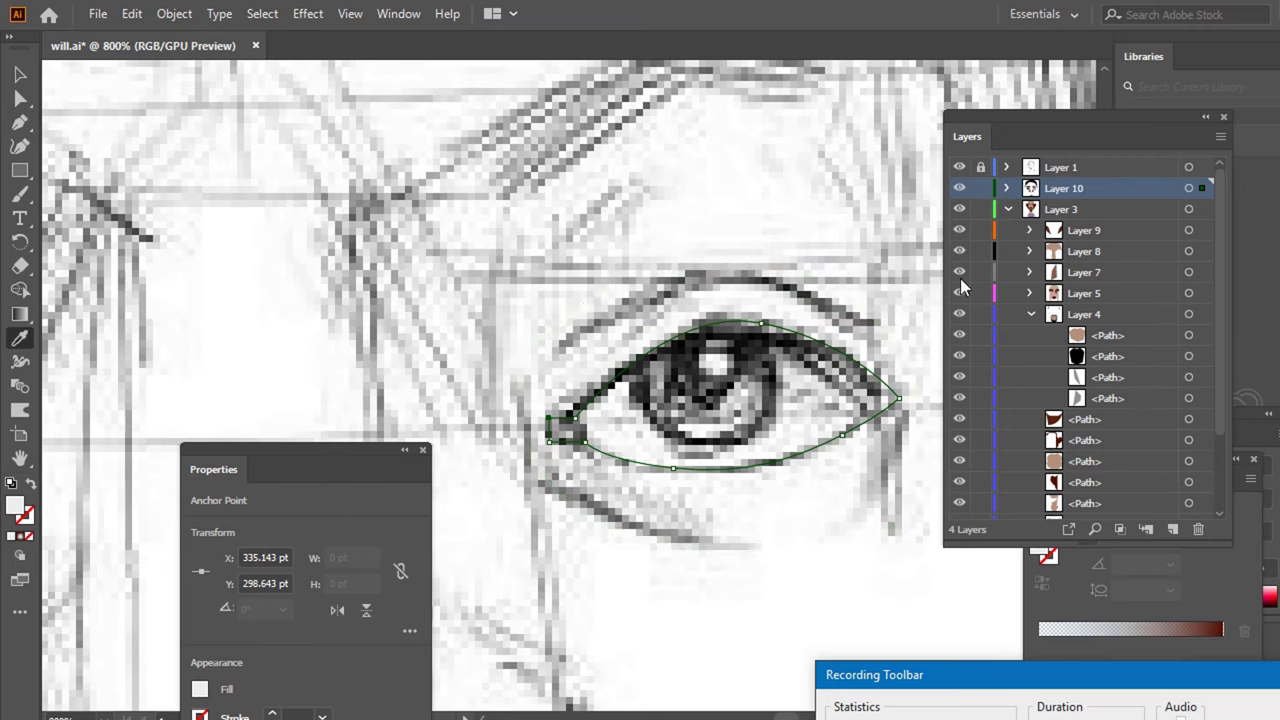
- Hide the pencil sketch, zoom out, and deselect the eye shape
click(958, 168)
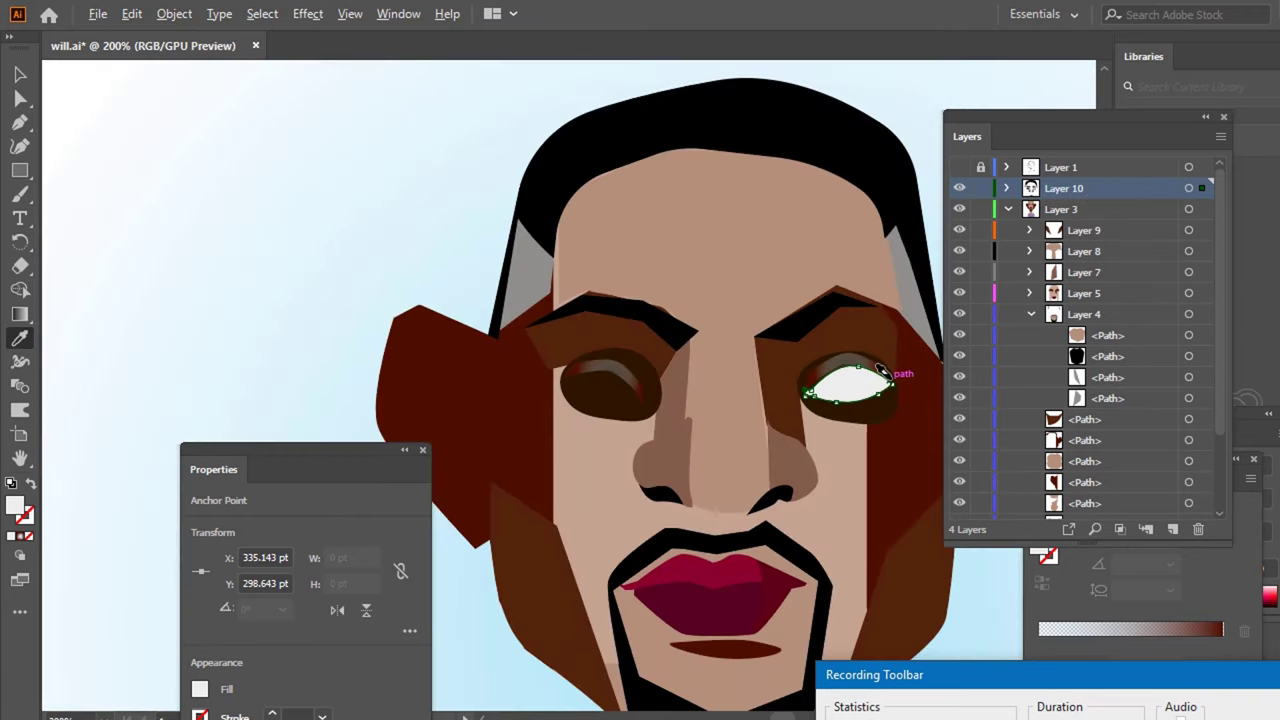
scroll(885, 362, down, 3)
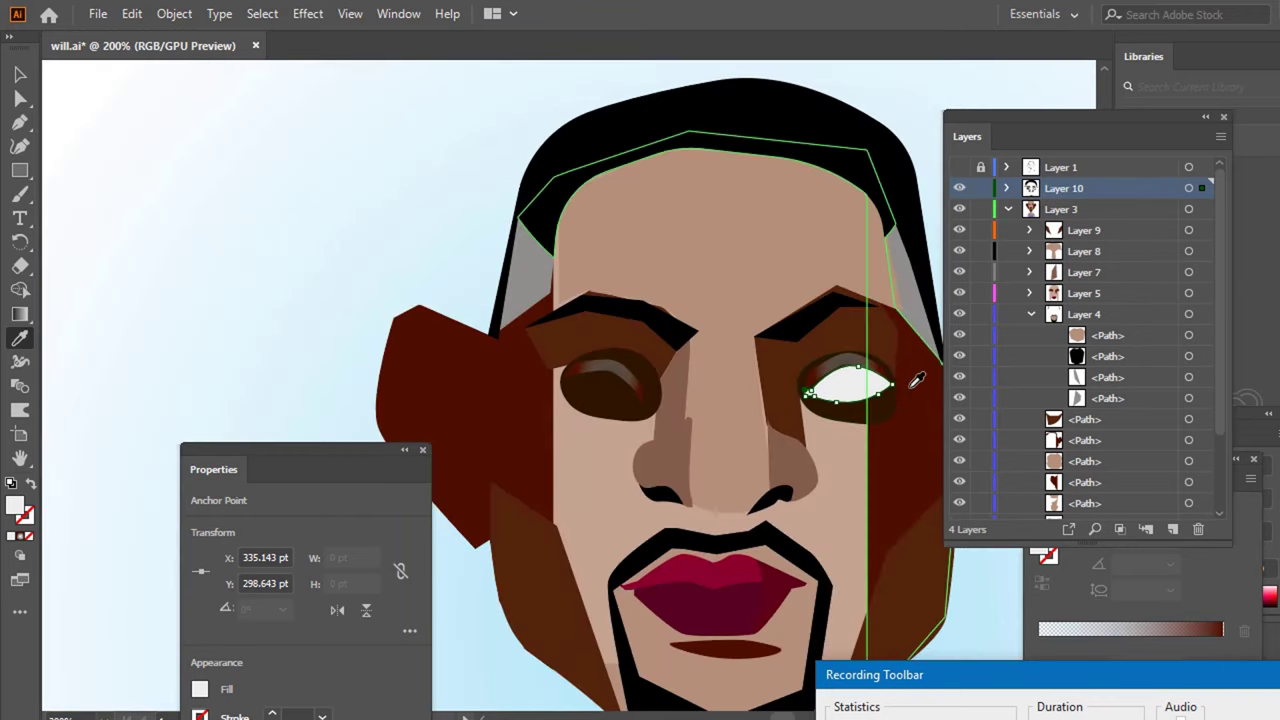
scroll(912, 372, down, 3)
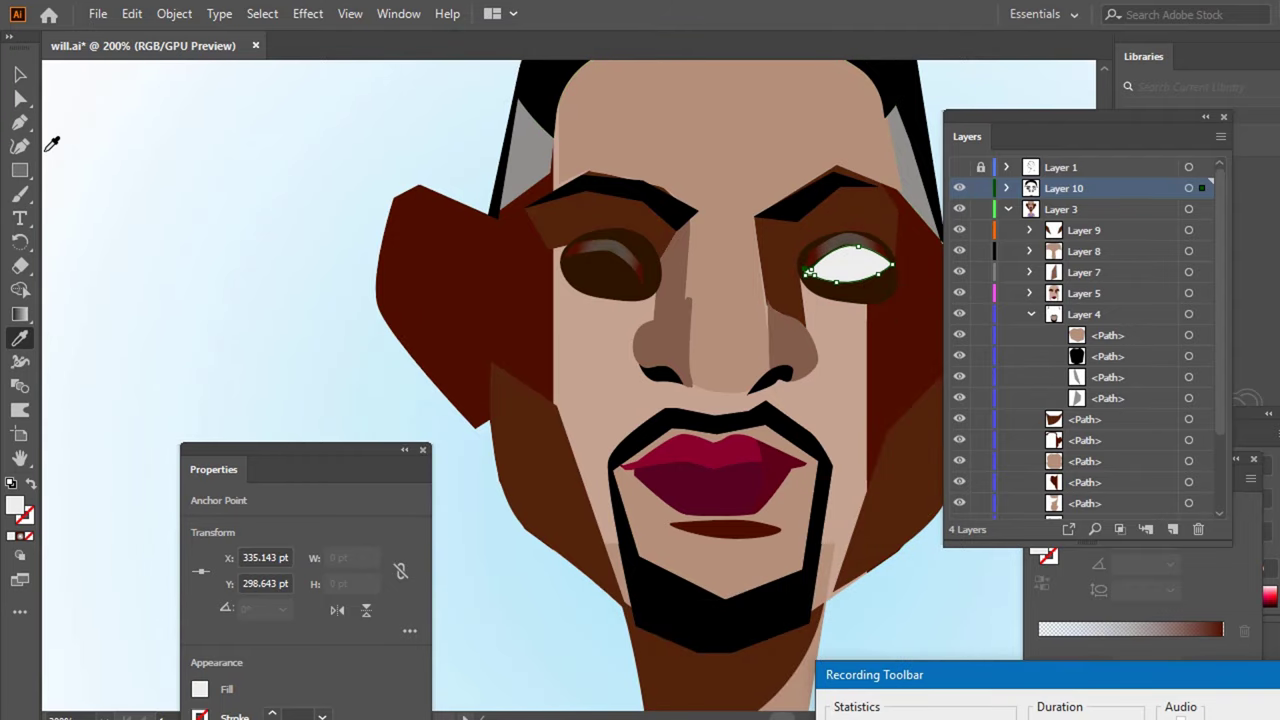
click(25, 78)
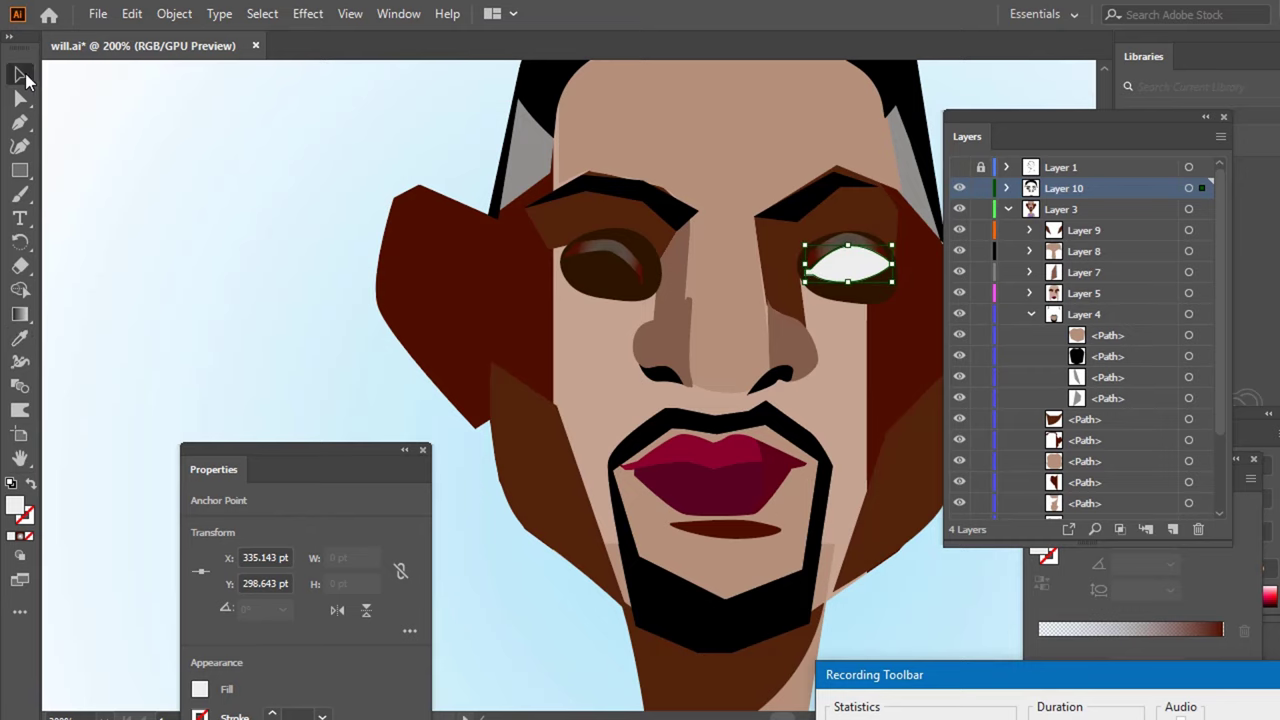
click(65, 82)
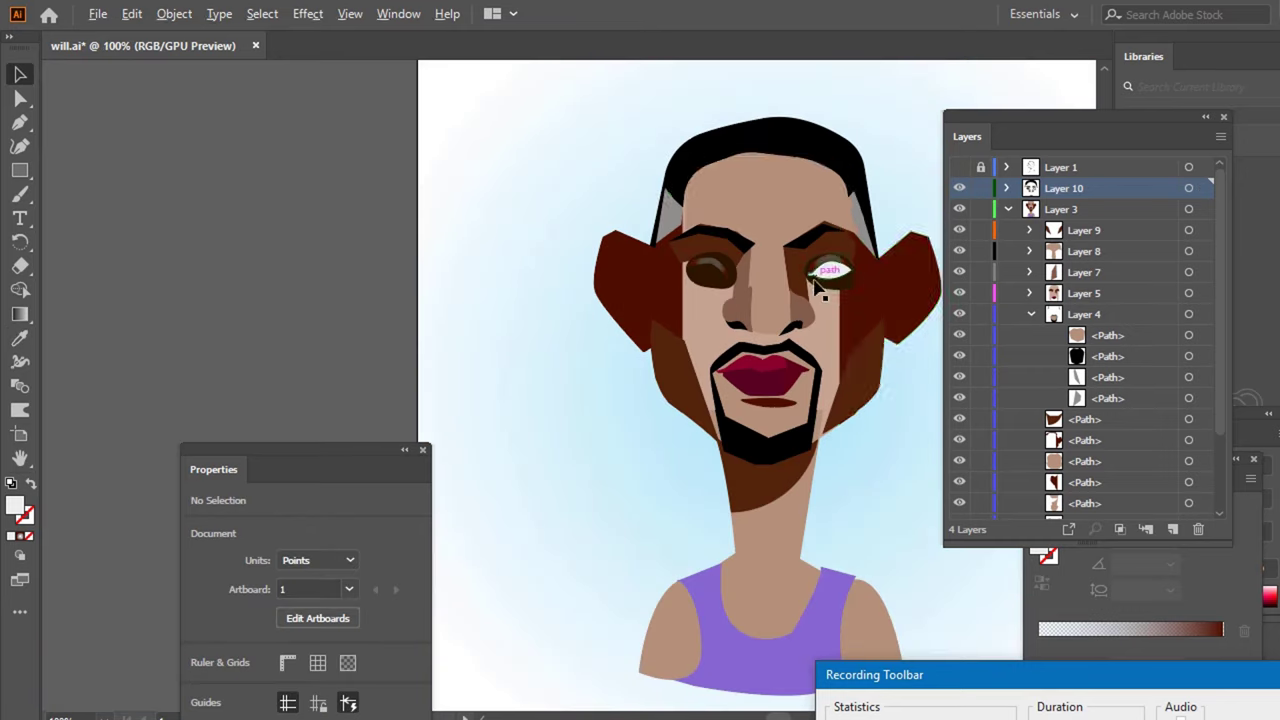
scroll(829, 271, down, 2)
- Show the pencil sketch and magnify the left eye
click(959, 167)
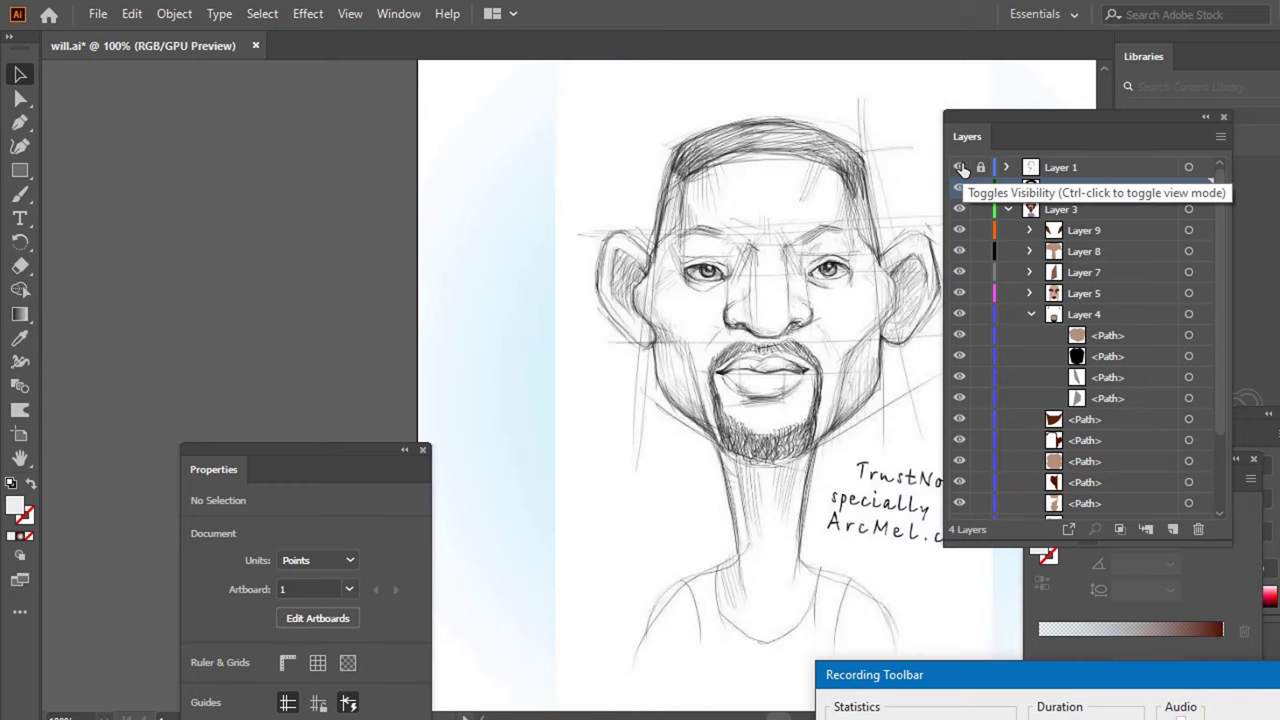
click(960, 168)
click(959, 167)
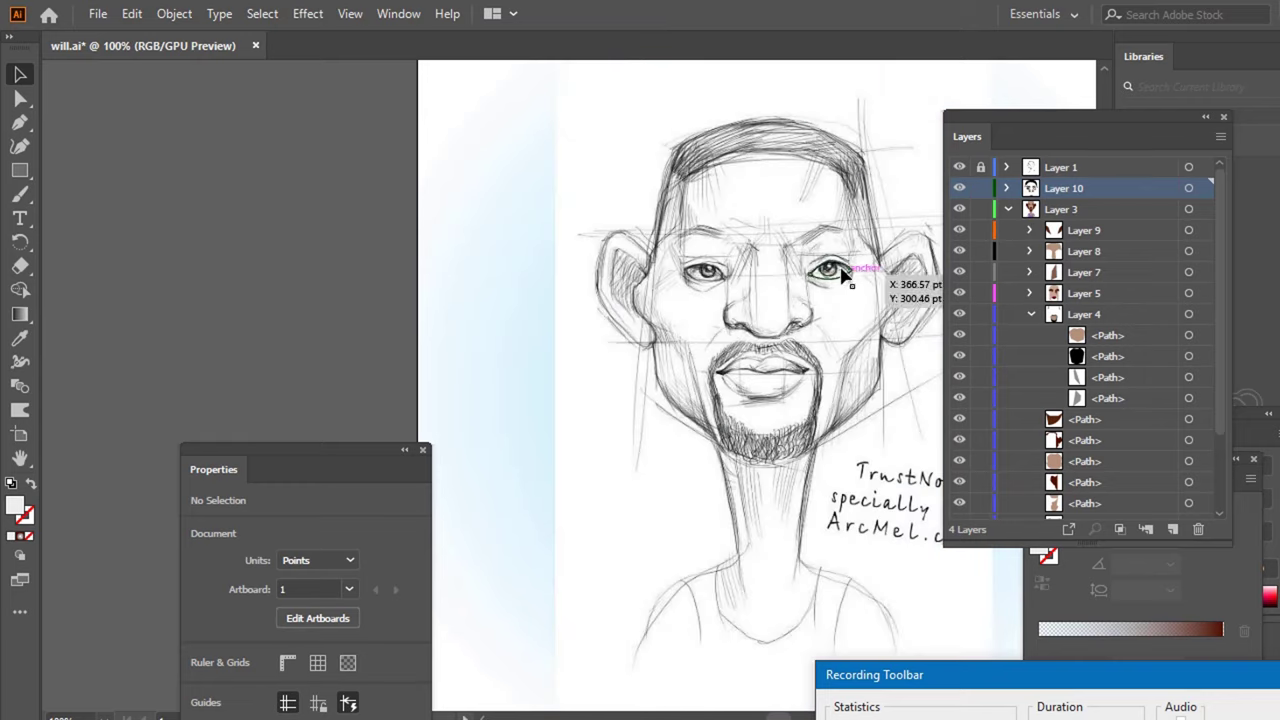
drag(806, 274, 870, 305)
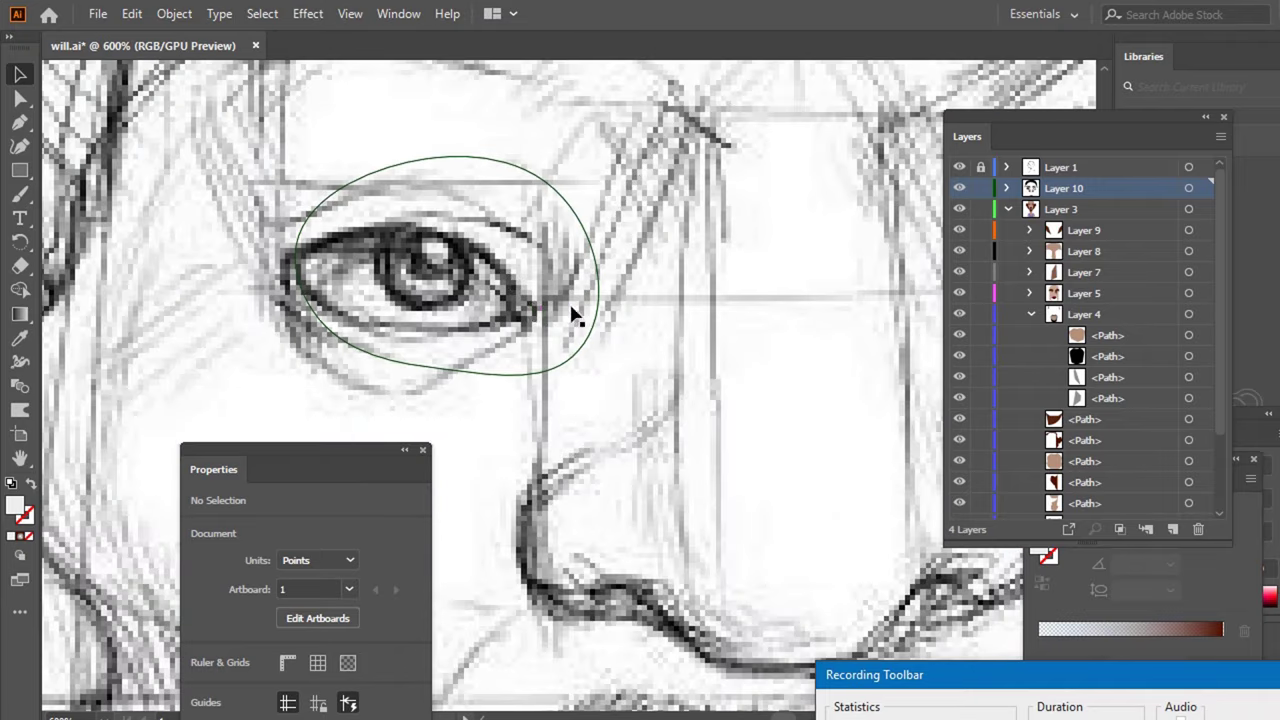
- Trace a closed almond outline around the left eye with the Pen tool
key(p)
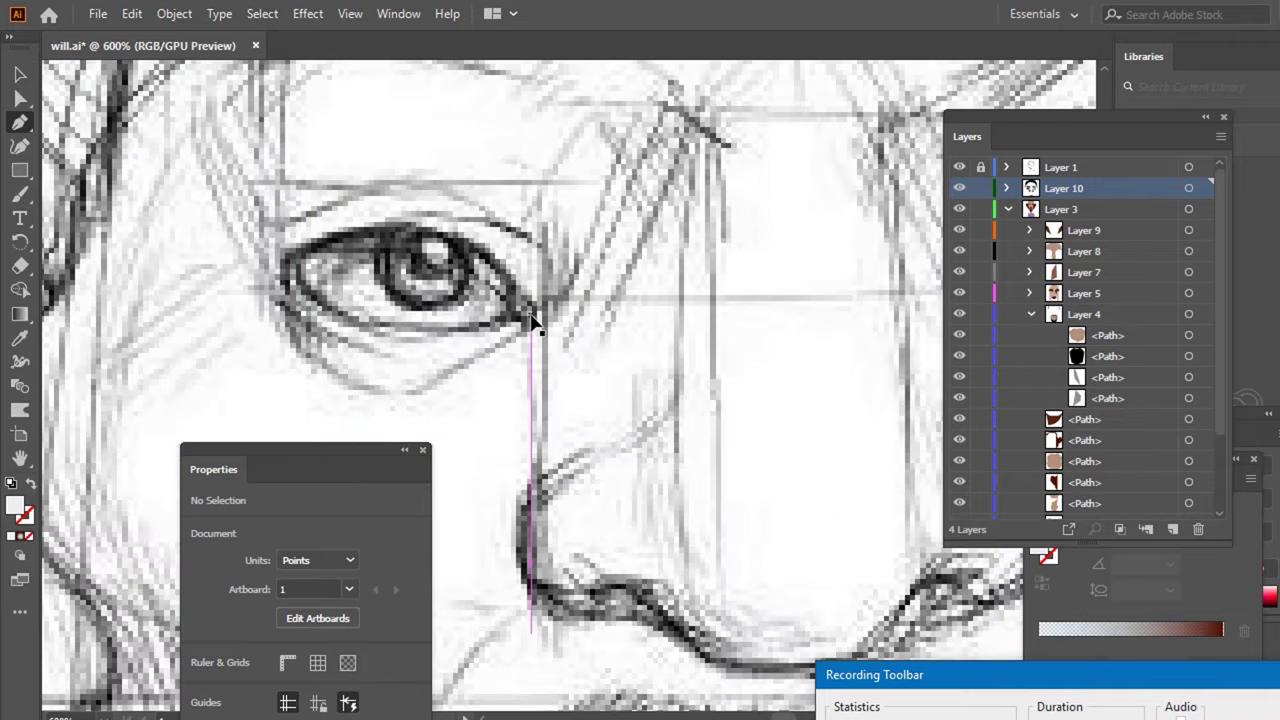
click(533, 312)
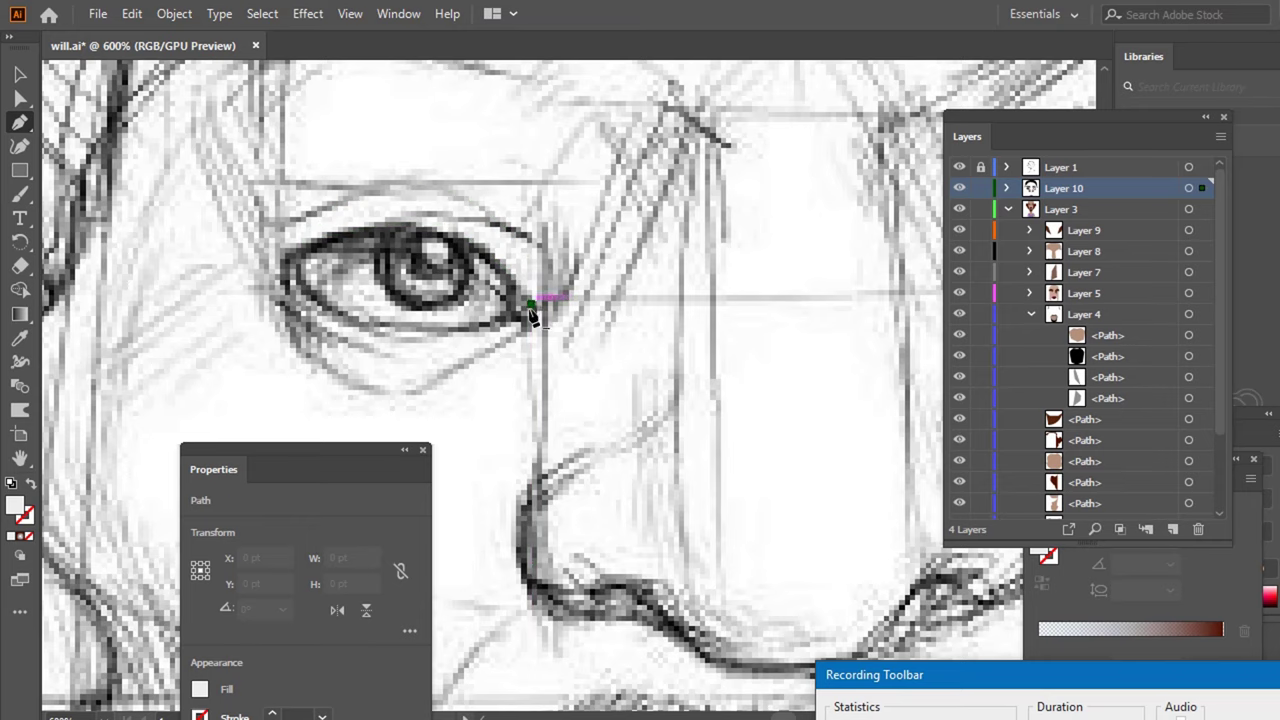
click(530, 305)
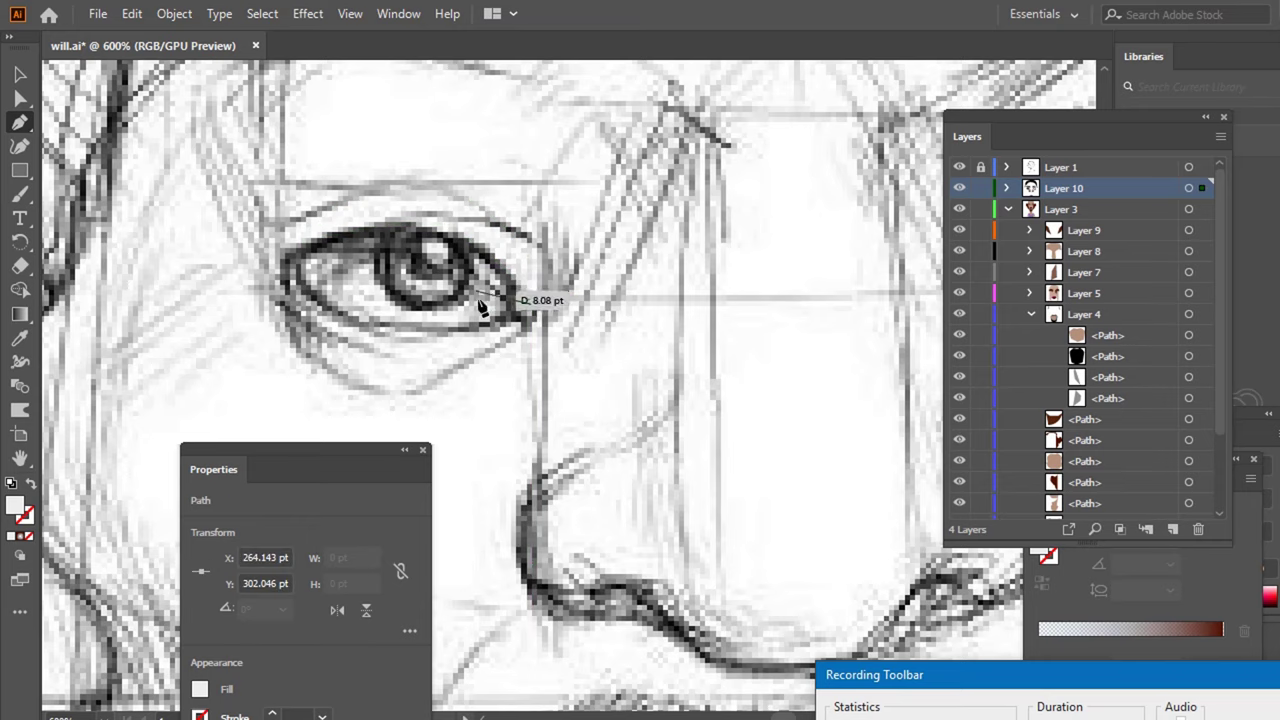
click(522, 331)
drag(521, 332, 411, 343)
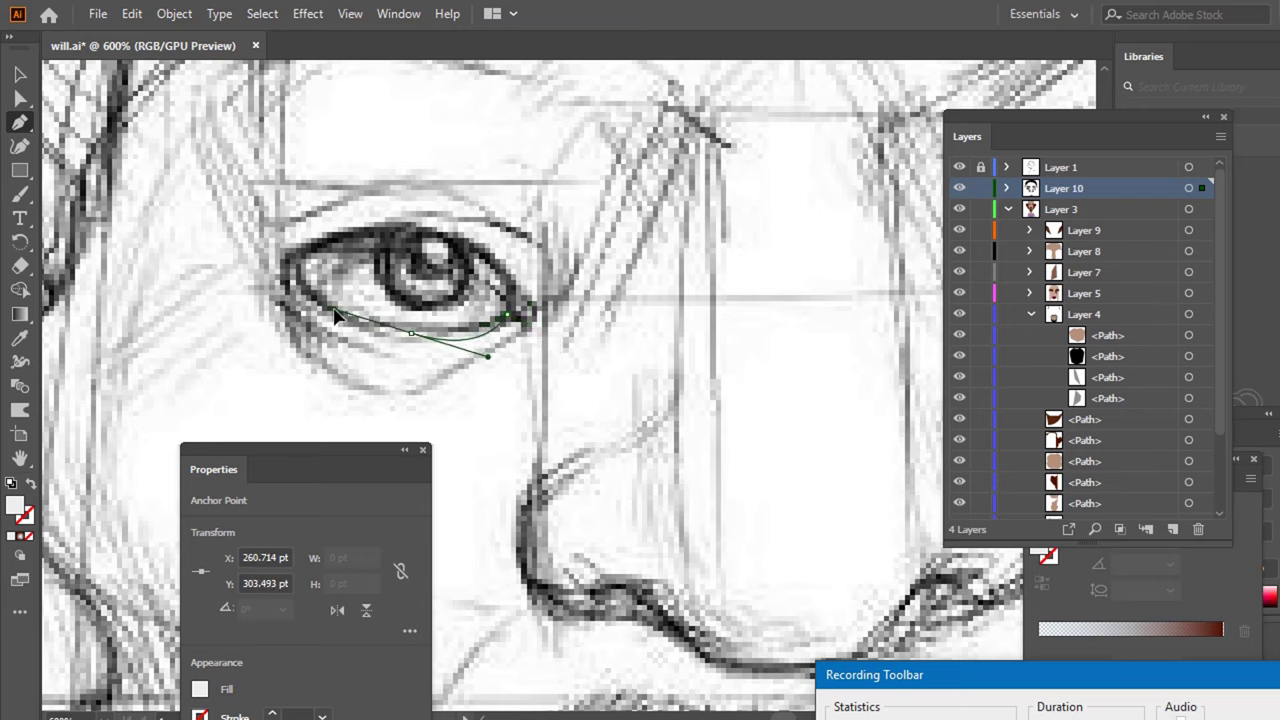
drag(330, 334, 287, 270)
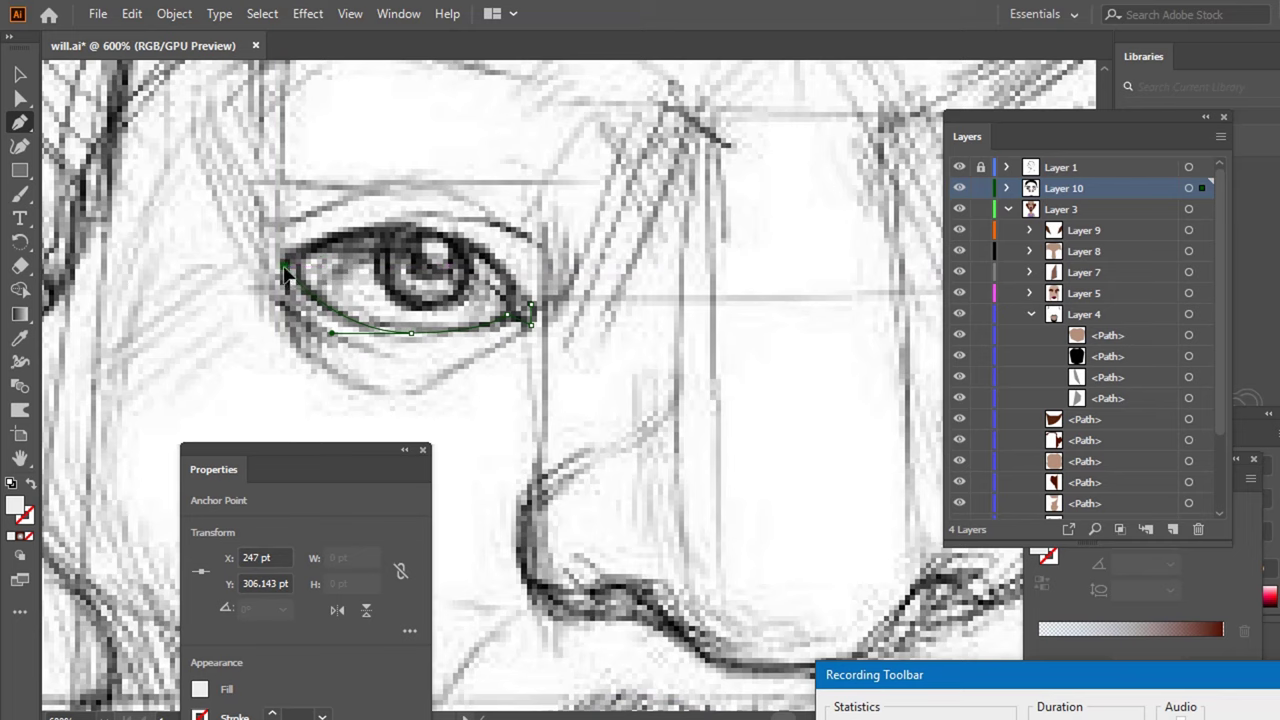
mouse_move(375, 226)
mouse_down()
mouse_move(420, 205)
mouse_move(461, 217)
mouse_up()
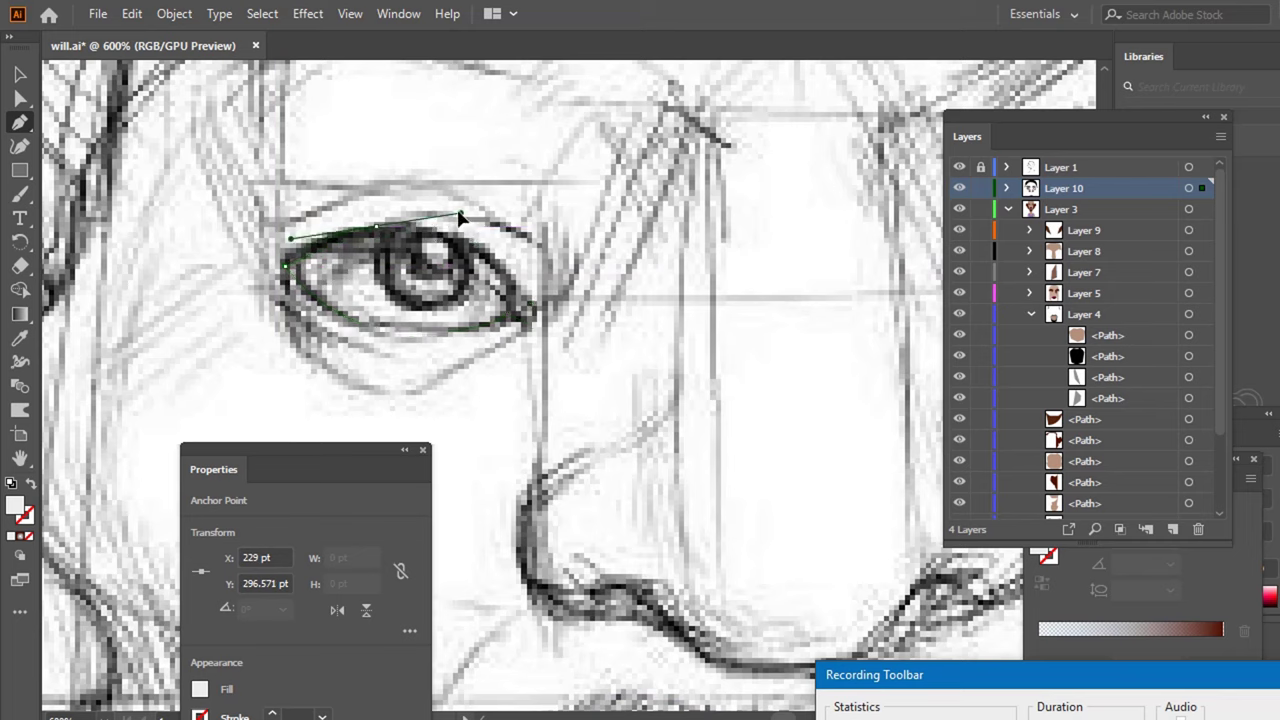
mouse_move(540, 320)
mouse_down()
mouse_move(512, 285)
mouse_move(537, 313)
mouse_up()
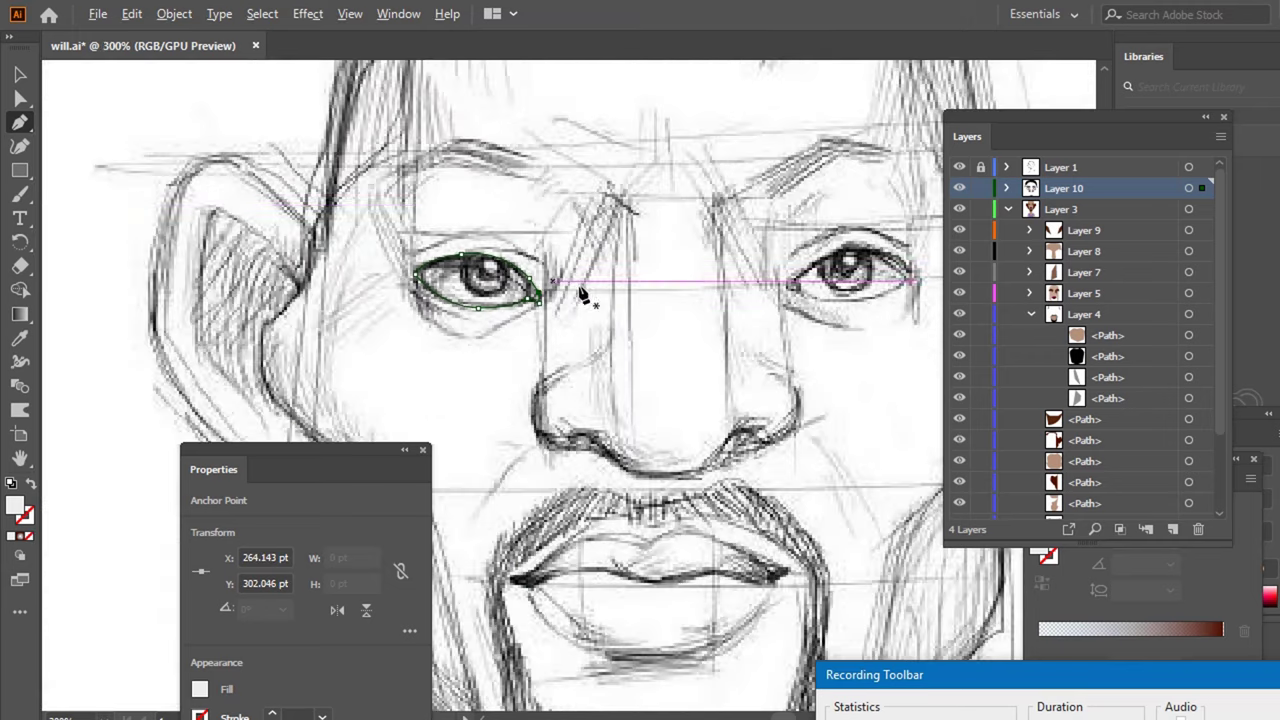
- Hide the pencil sketch, zoom out, and deselect the new eye path
alt+scroll(557, 286, down, 2)
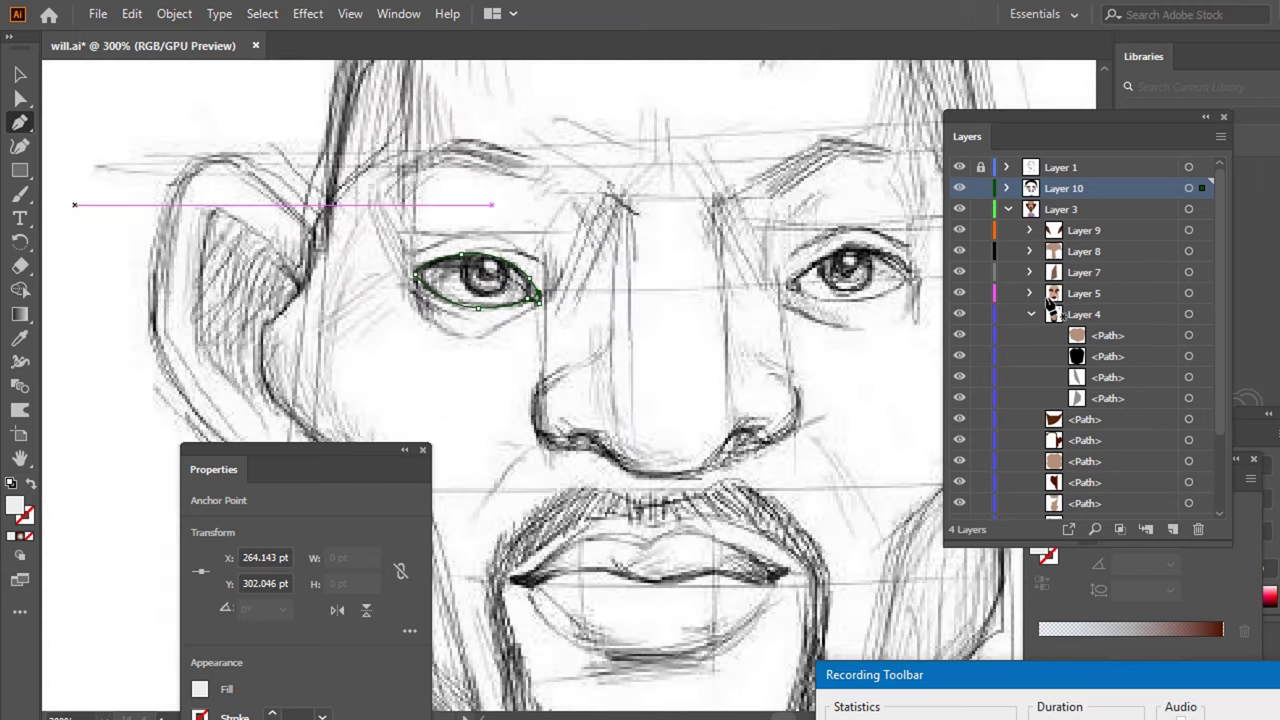
click(959, 168)
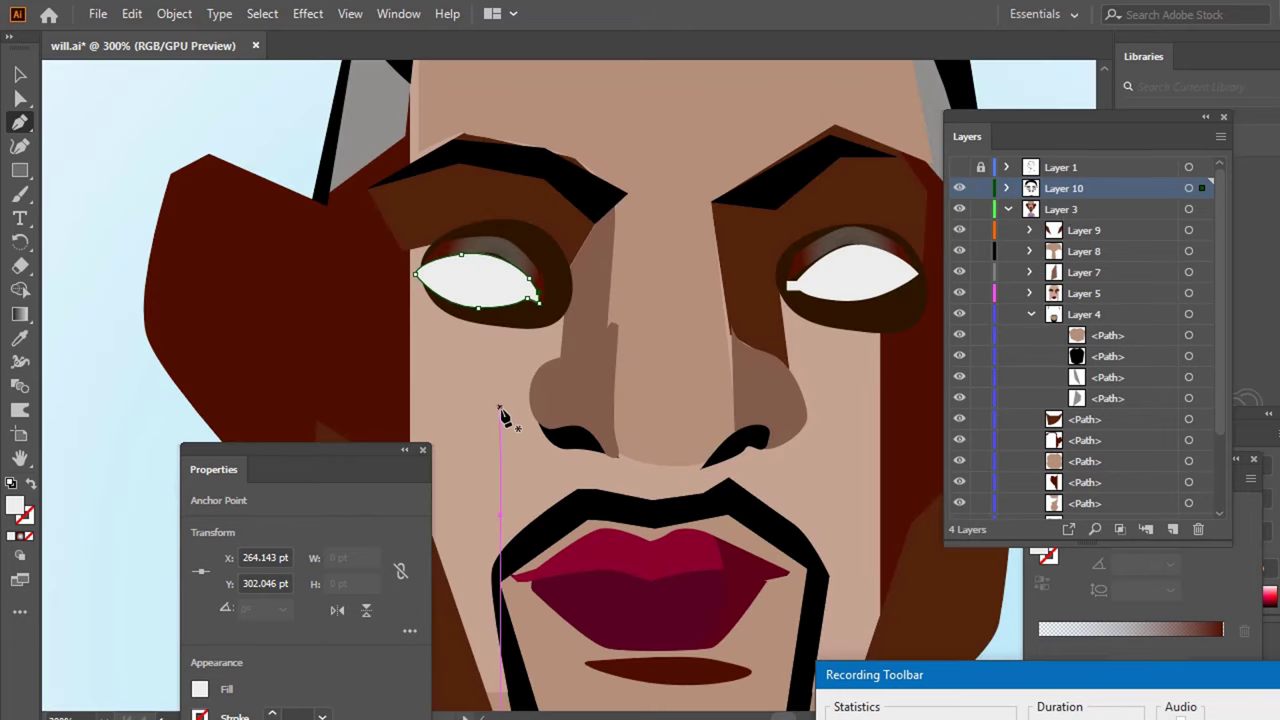
alt+scroll(503, 414, down, 2)
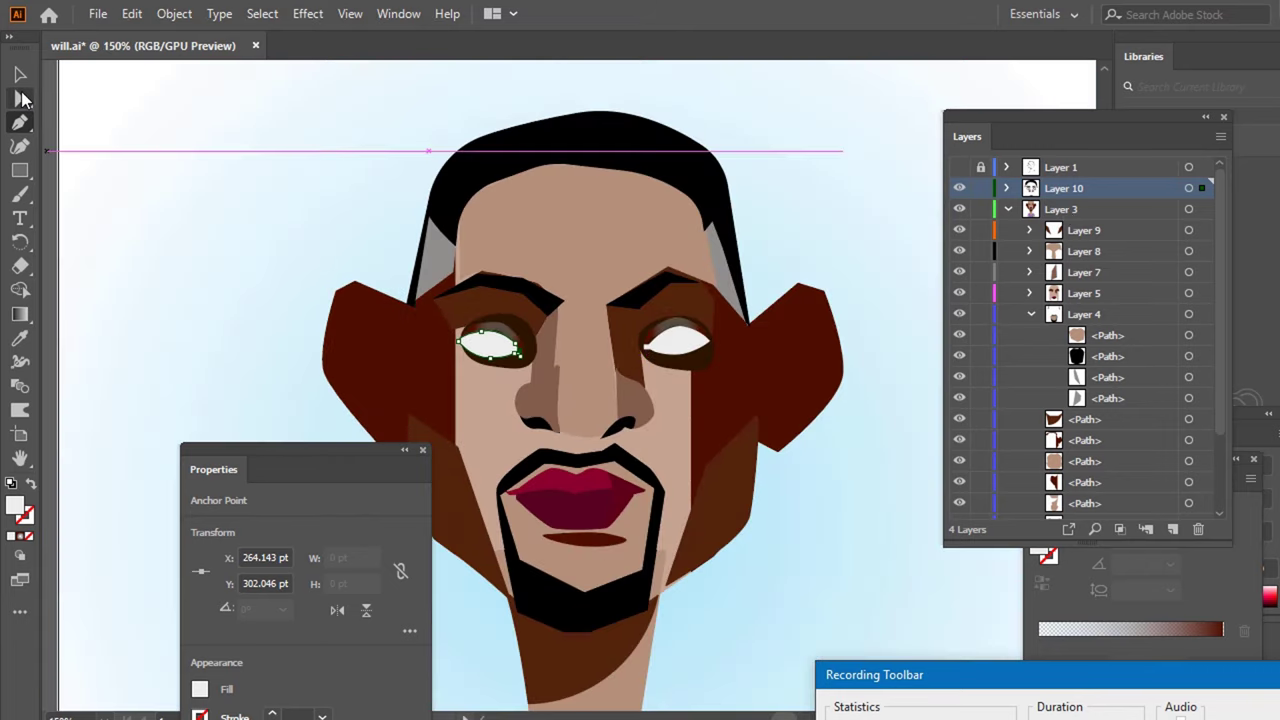
click(20, 76)
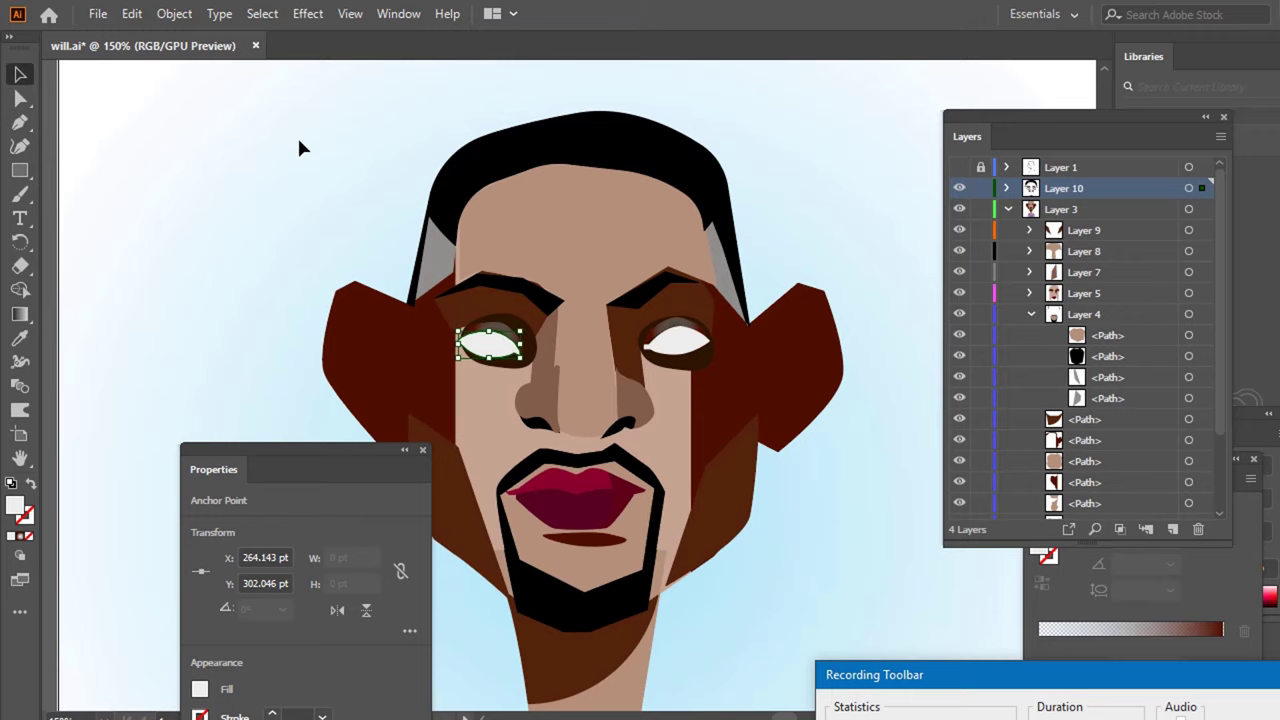
click(271, 150)
- Draw a 155.141 pt white circle with the Ellipse tool and move it over both eyes
alt+scroll(484, 160, down, 1)
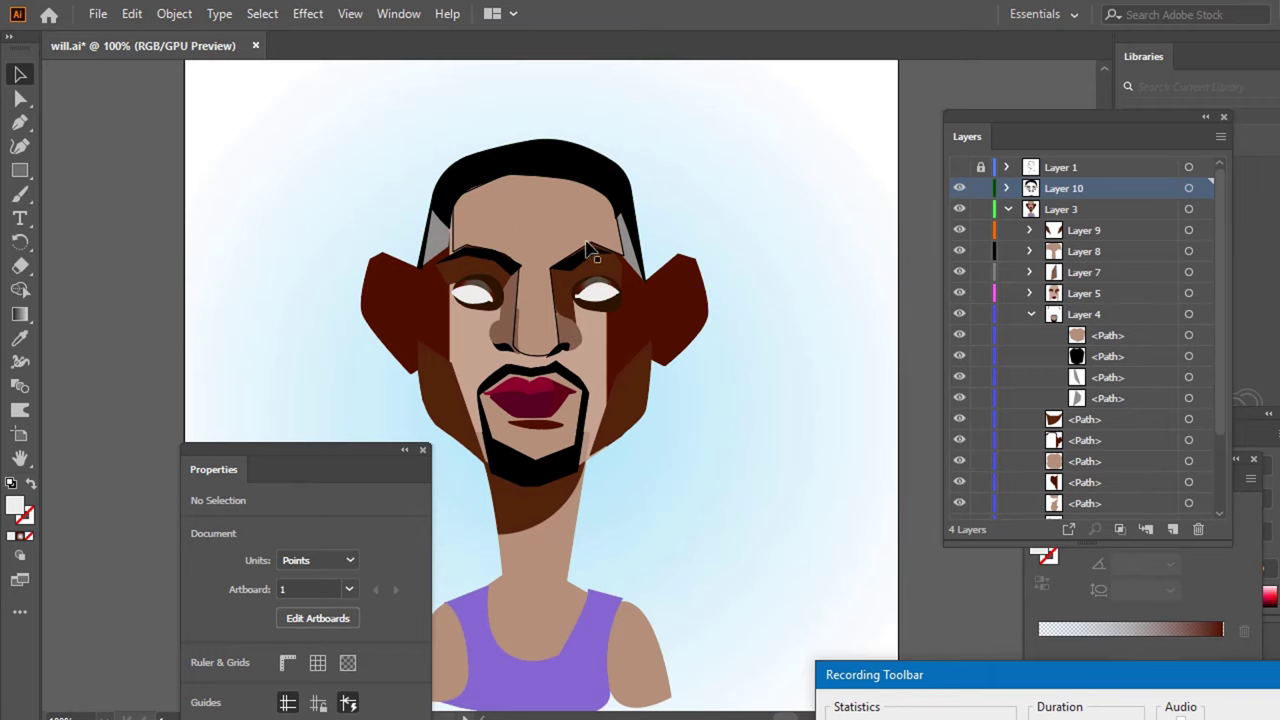
click(28, 172)
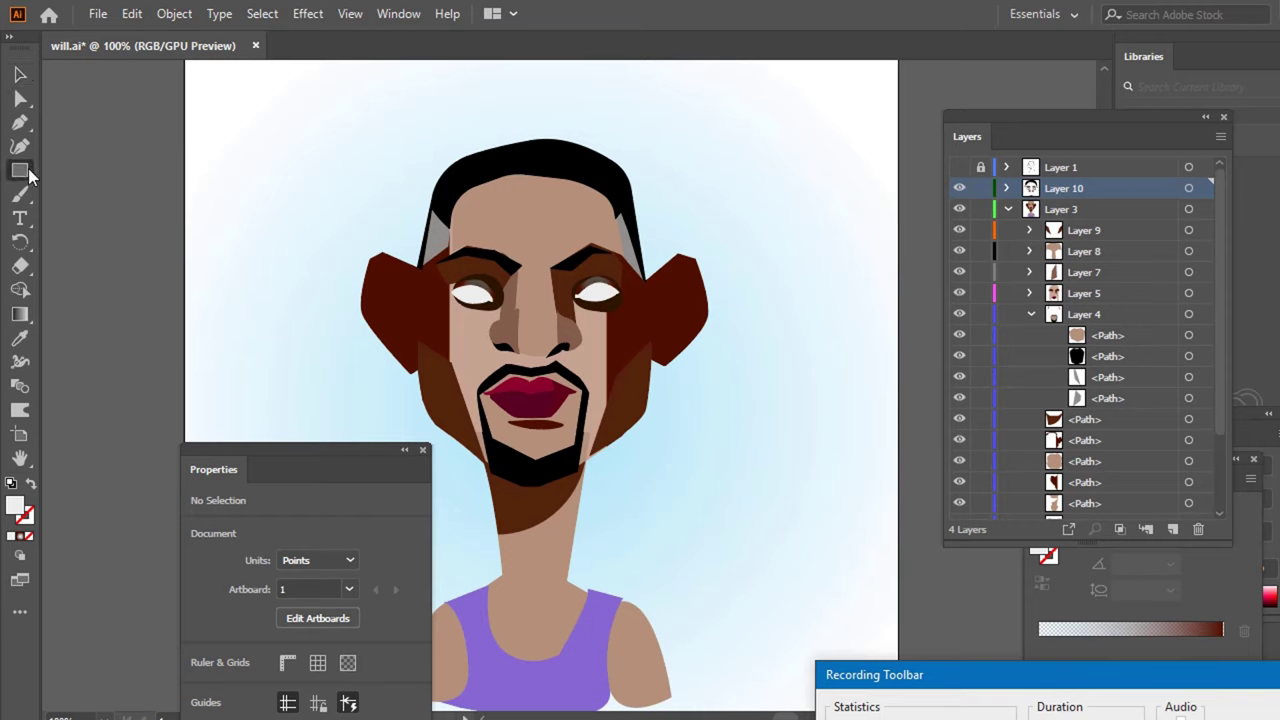
click(28, 172)
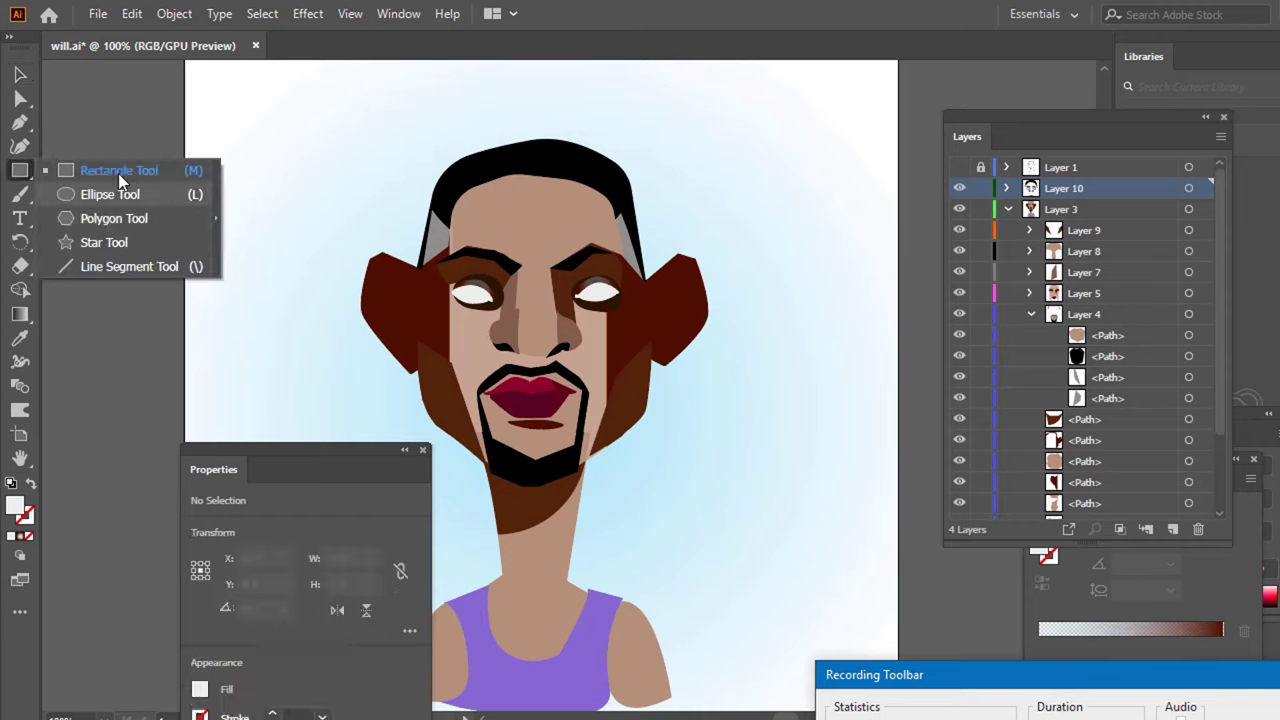
click(146, 195)
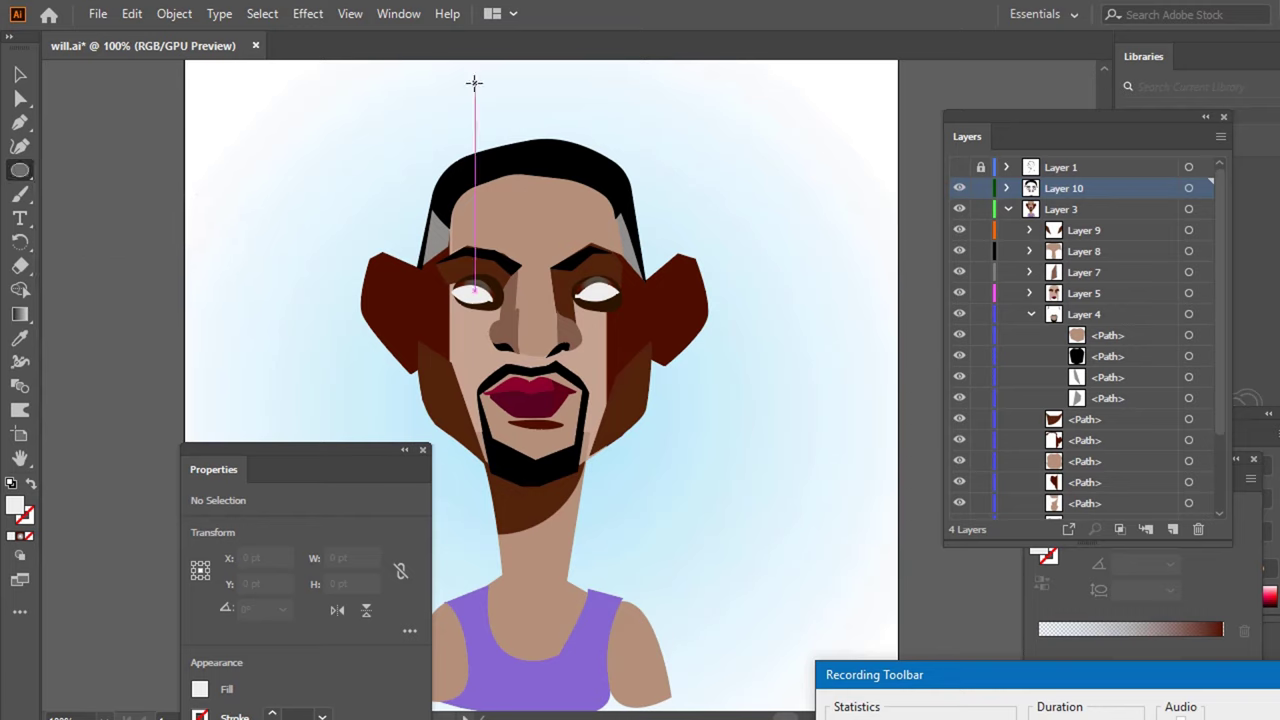
mouse_move(371, 101)
mouse_down()
mouse_move(655, 316)
mouse_move(680, 312)
mouse_move(666, 310)
mouse_move(677, 294)
mouse_move(791, 446)
mouse_move(609, 366)
mouse_move(624, 333)
mouse_move(652, 352)
mouse_move(665, 296)
mouse_move(548, 304)
mouse_move(535, 292)
mouse_move(552, 282)
mouse_up()
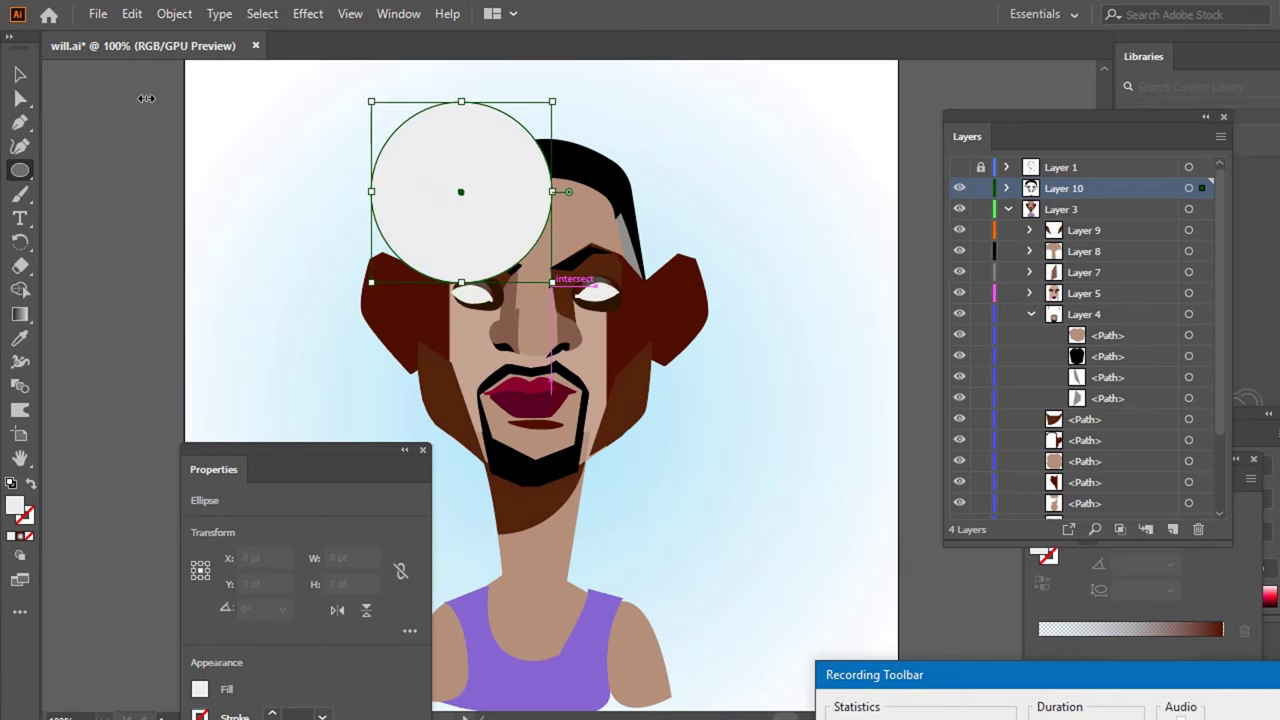
click(20, 74)
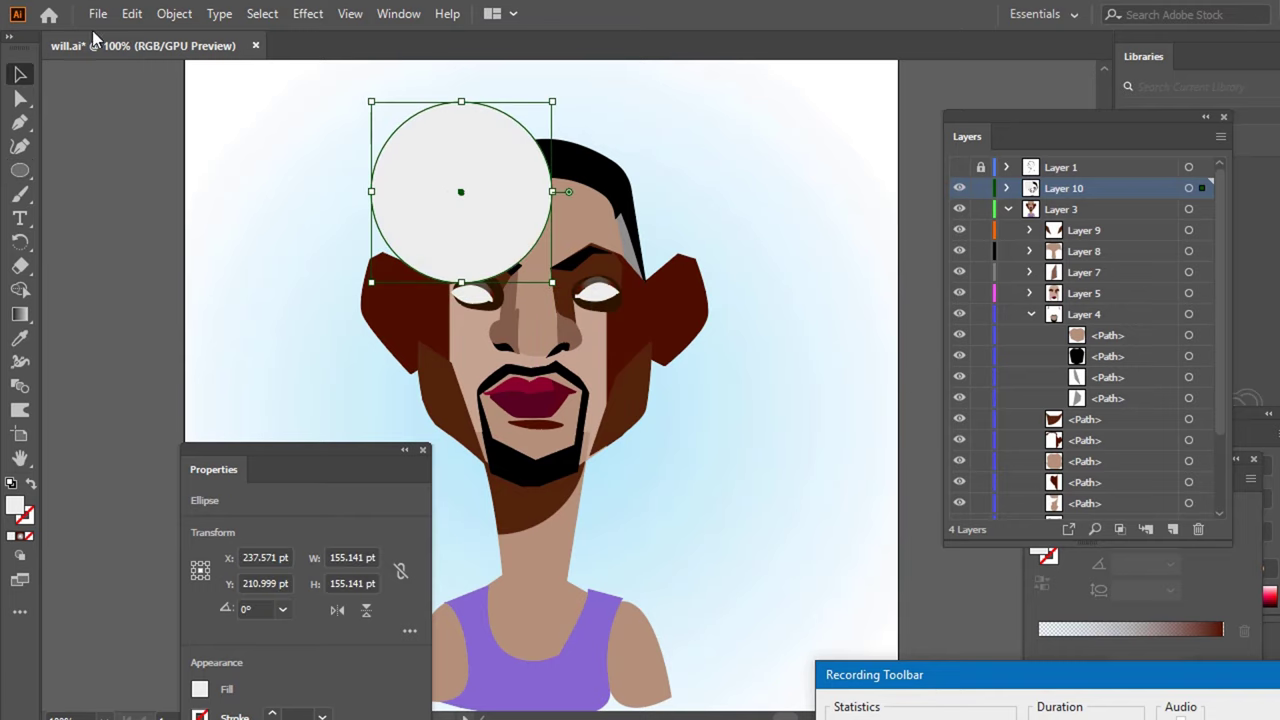
mouse_move(493, 168)
mouse_down()
mouse_move(595, 202)
mouse_move(559, 196)
mouse_up()
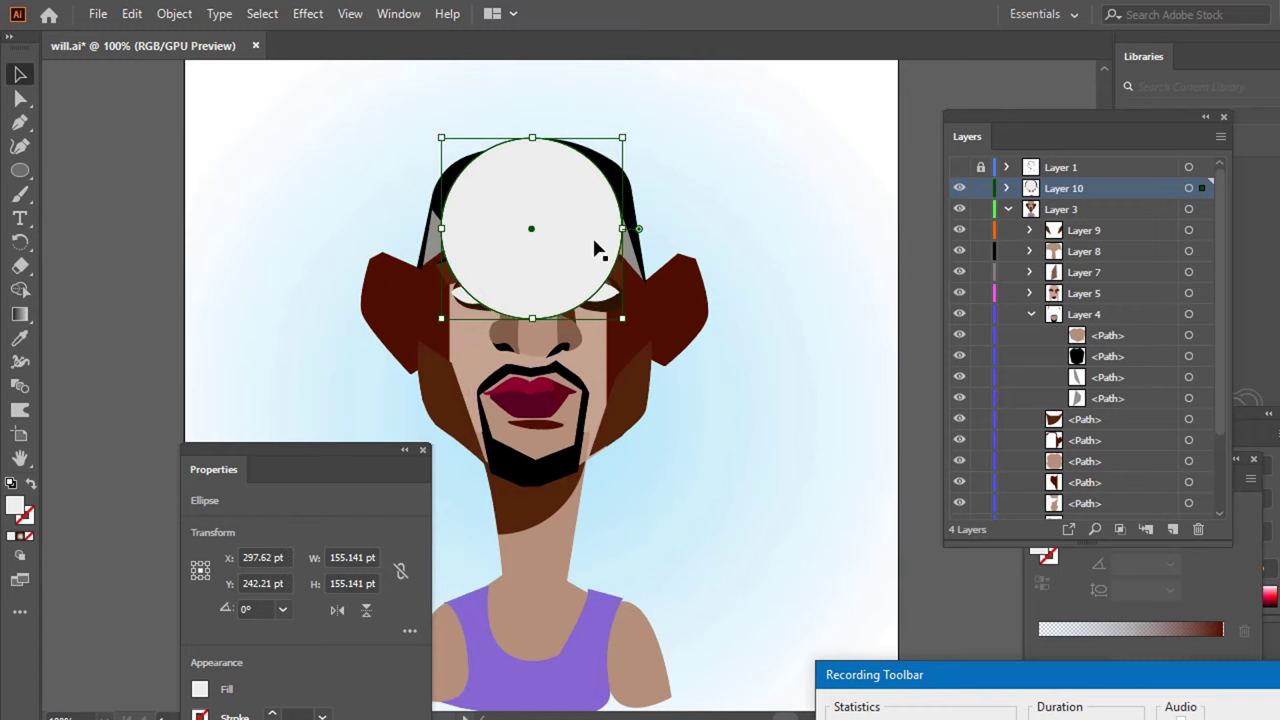
- Select all and use Shape Builder to split the eye overlap into its own shape
click(742, 88)
key(ctrl+a)
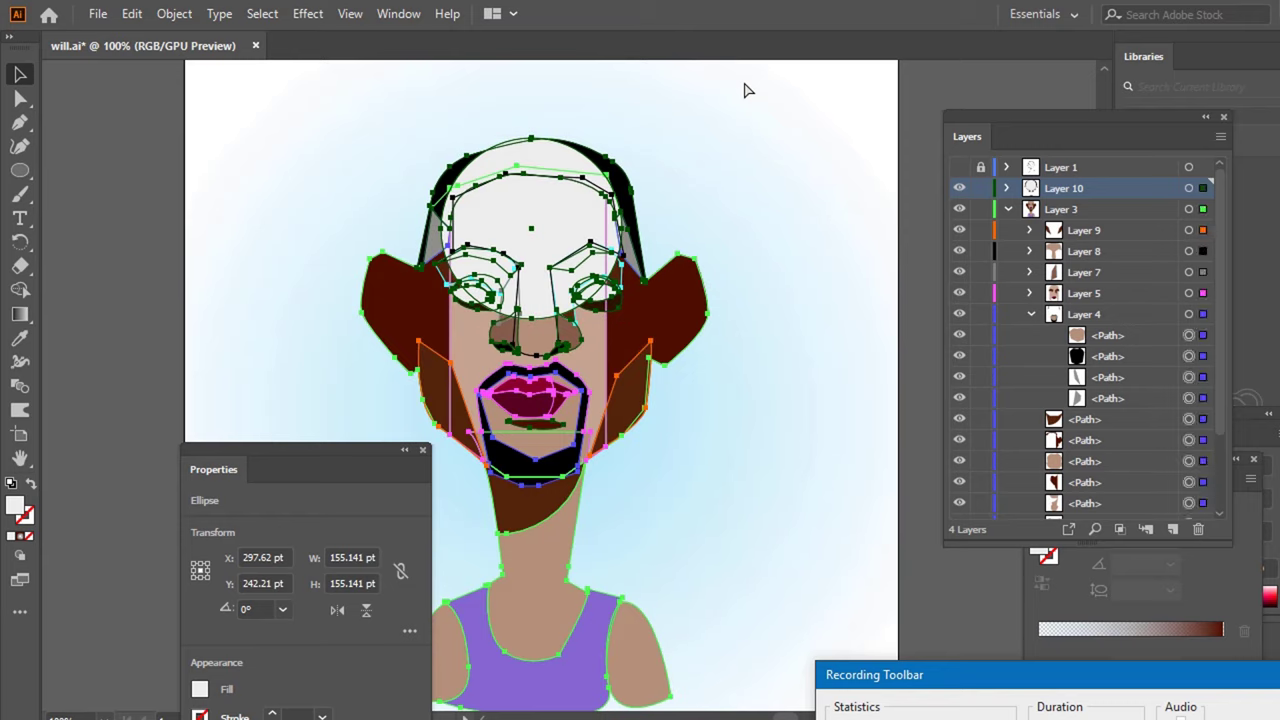
click(744, 90)
key(ctrl+a)
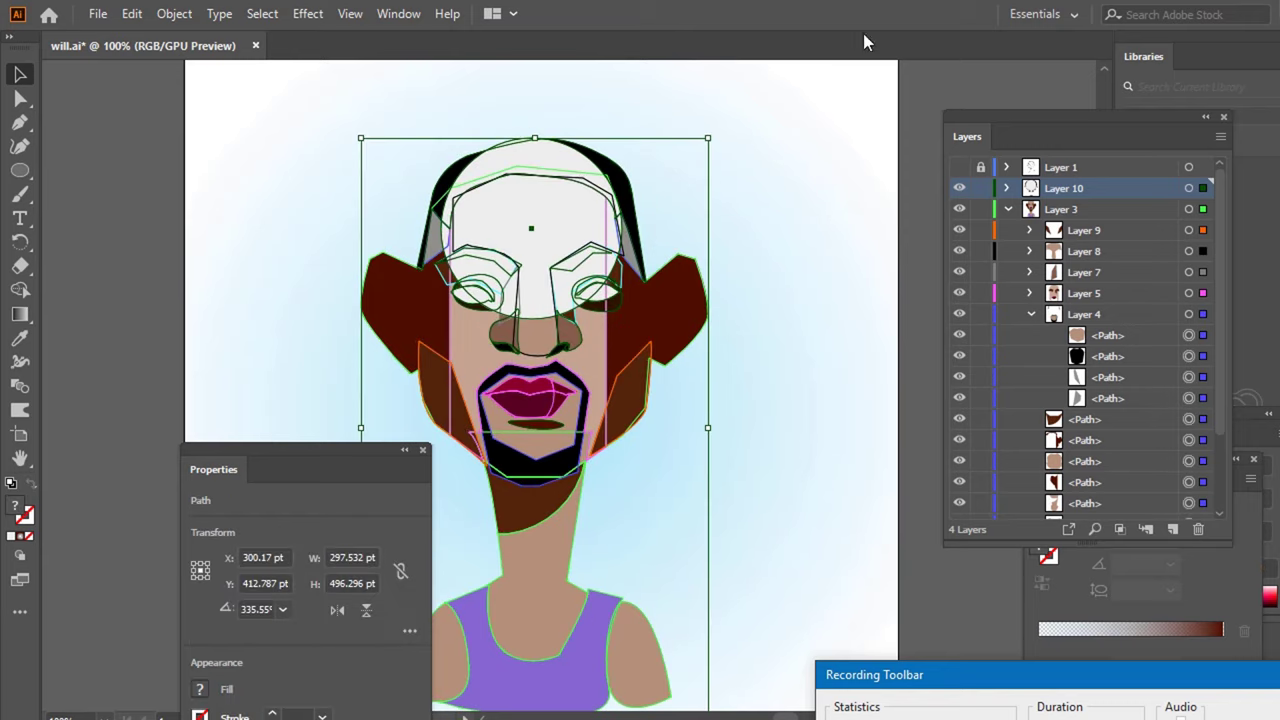
click(20, 289)
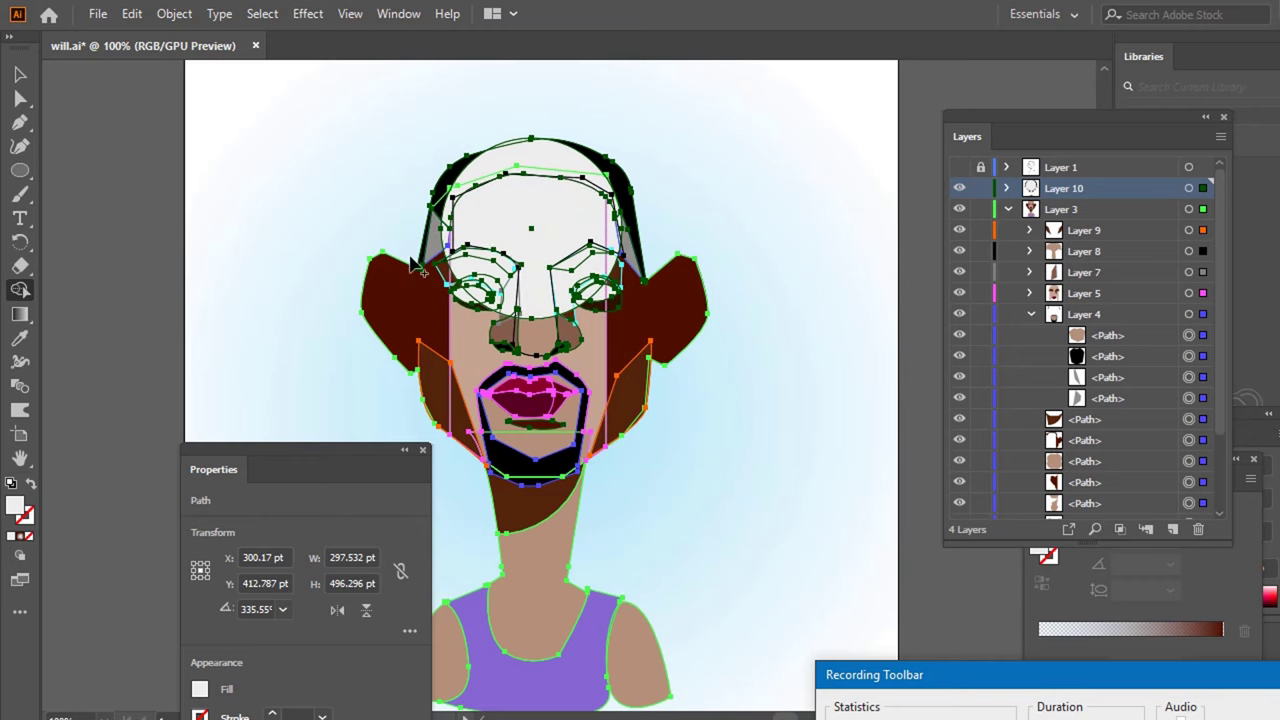
click(512, 285)
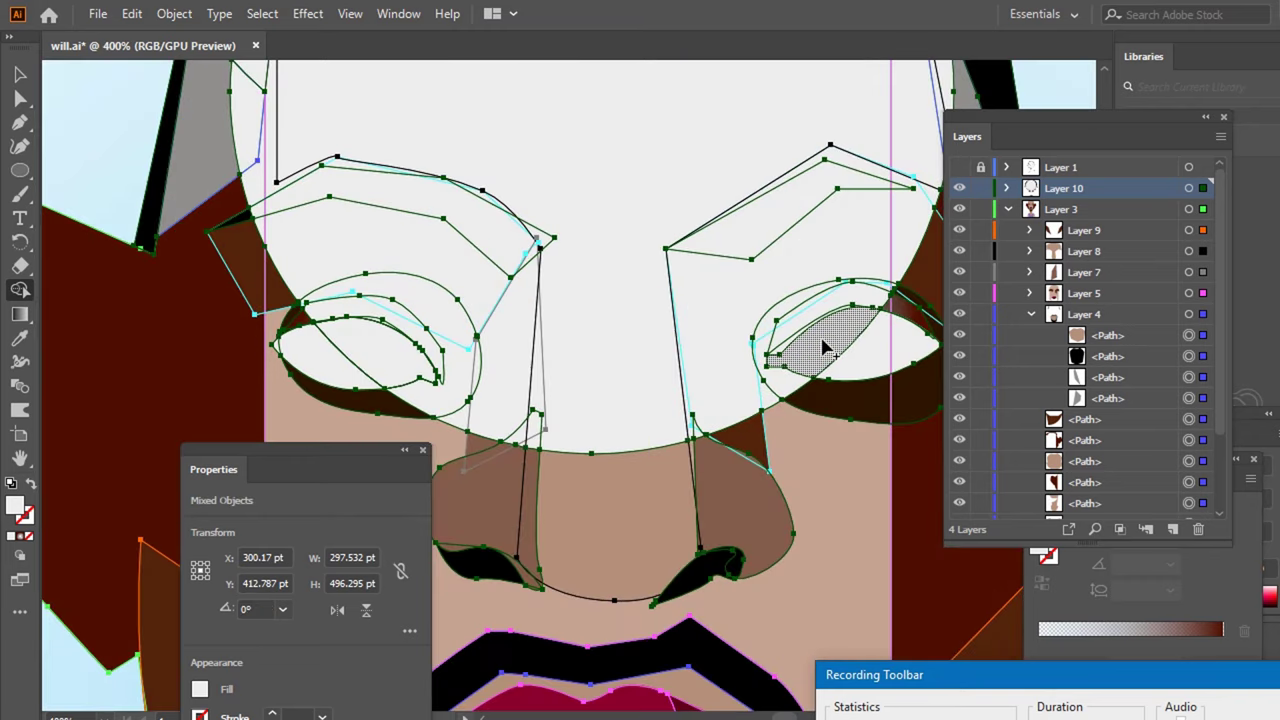
- Zoom out, delete the leftover large white circle, and select the left eye's white shape
key(ctrl+0)
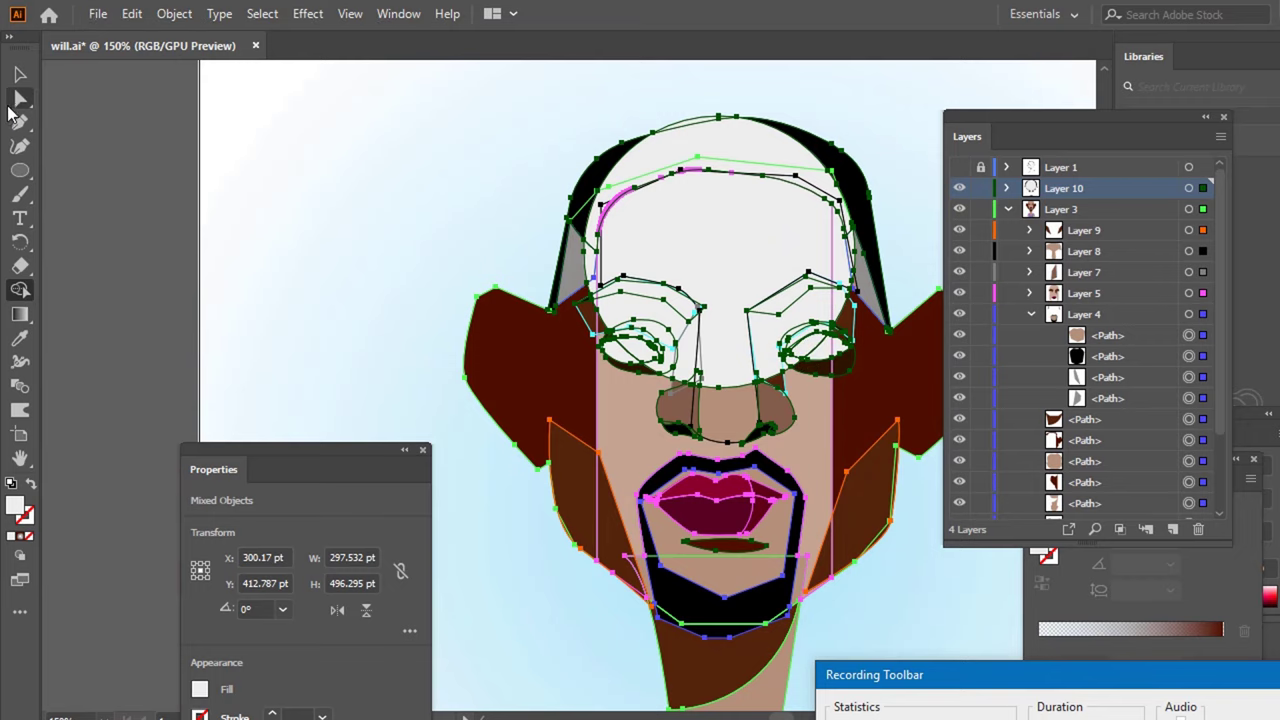
click(28, 76)
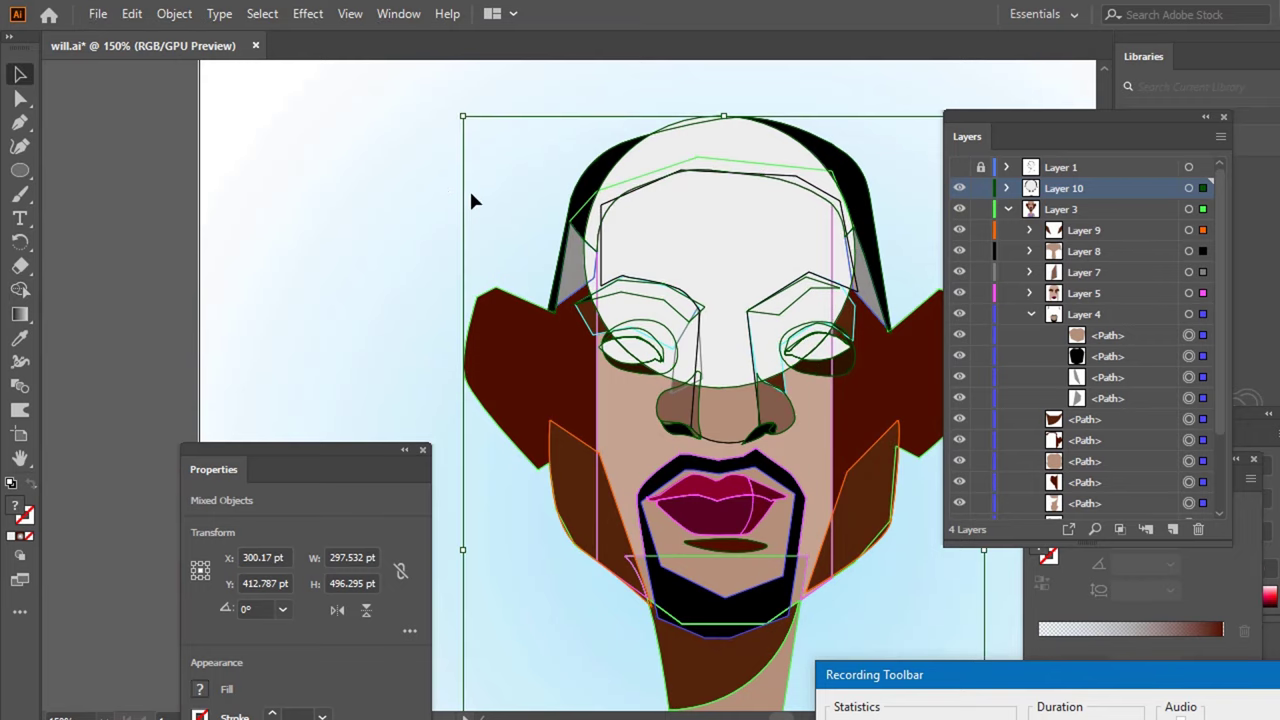
click(330, 187)
click(700, 231)
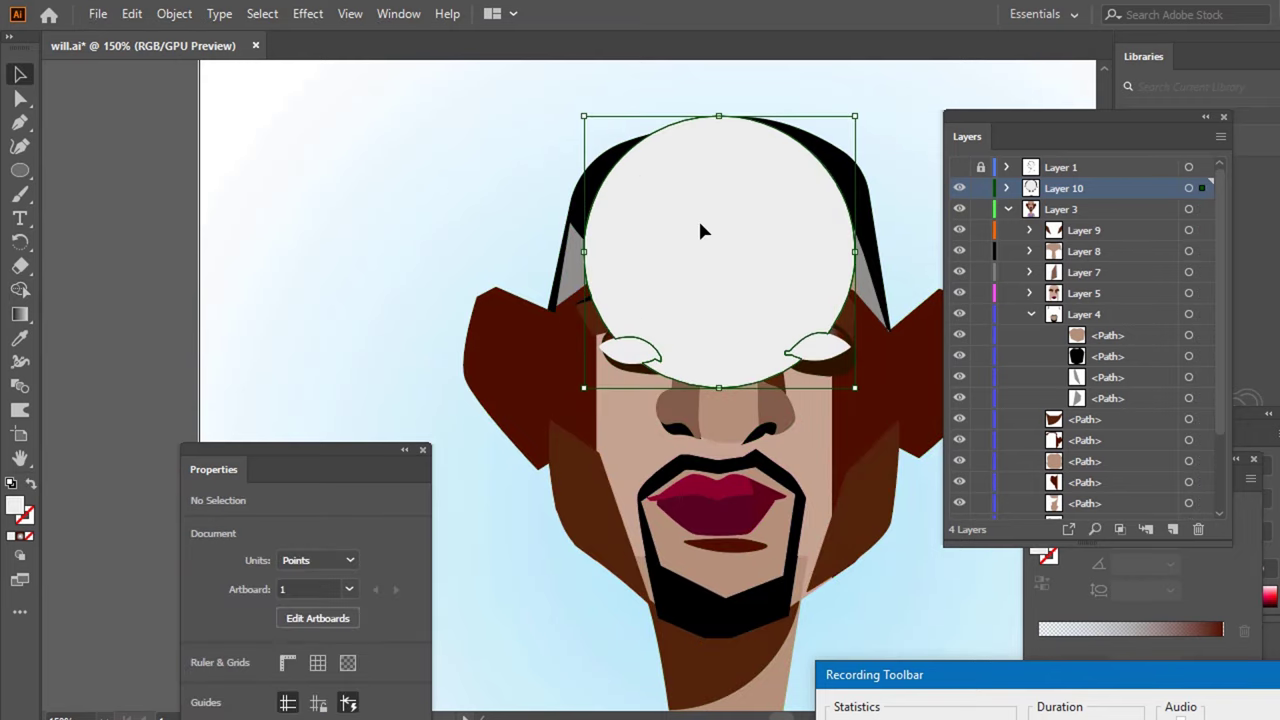
key(Delete)
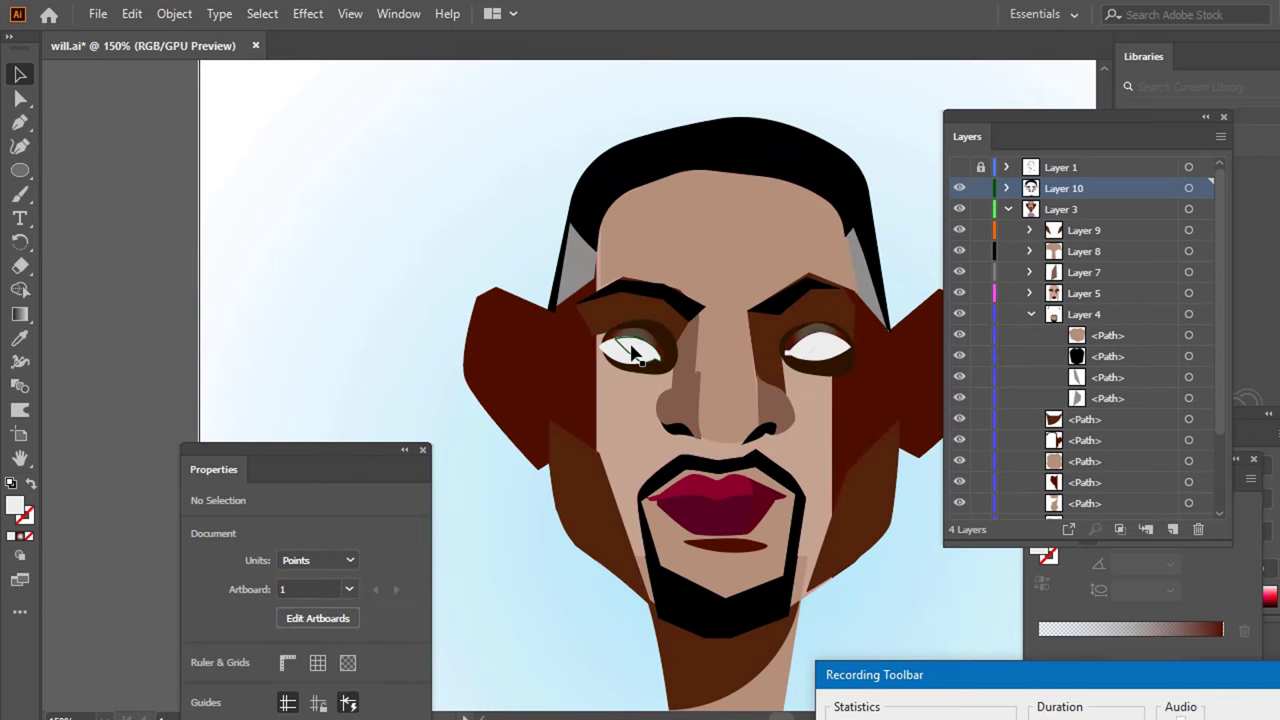
click(612, 348)
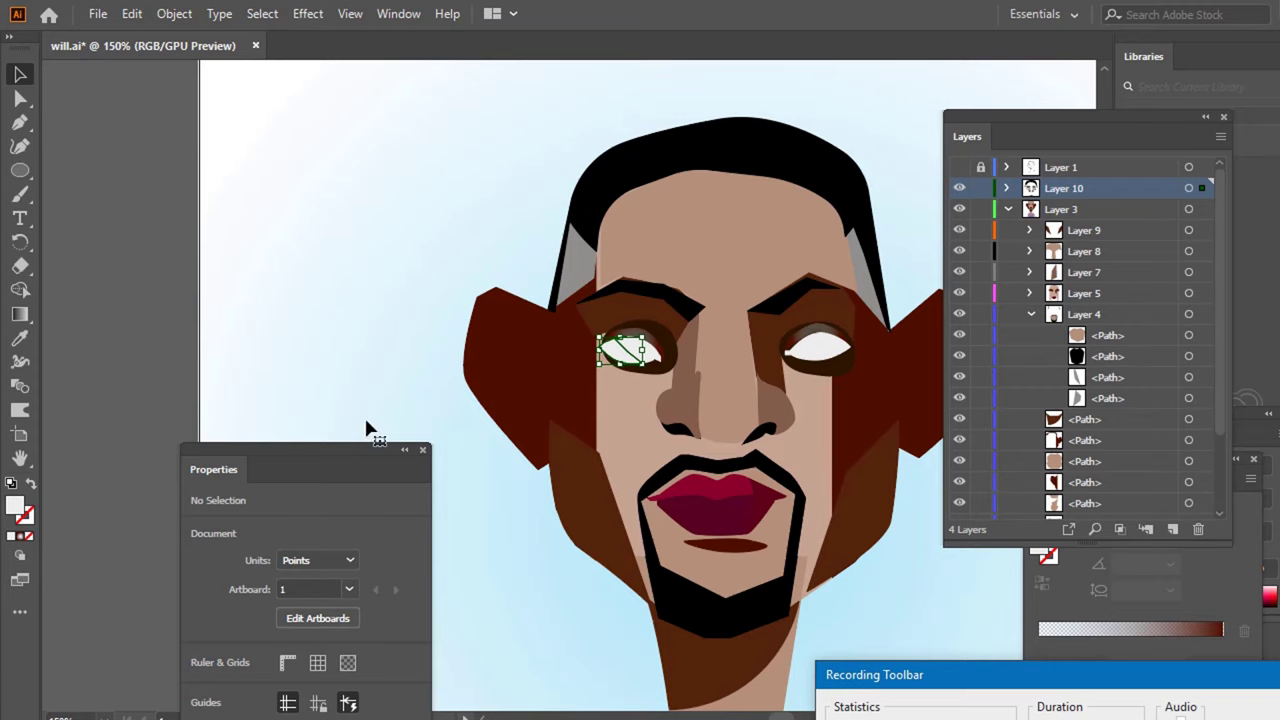
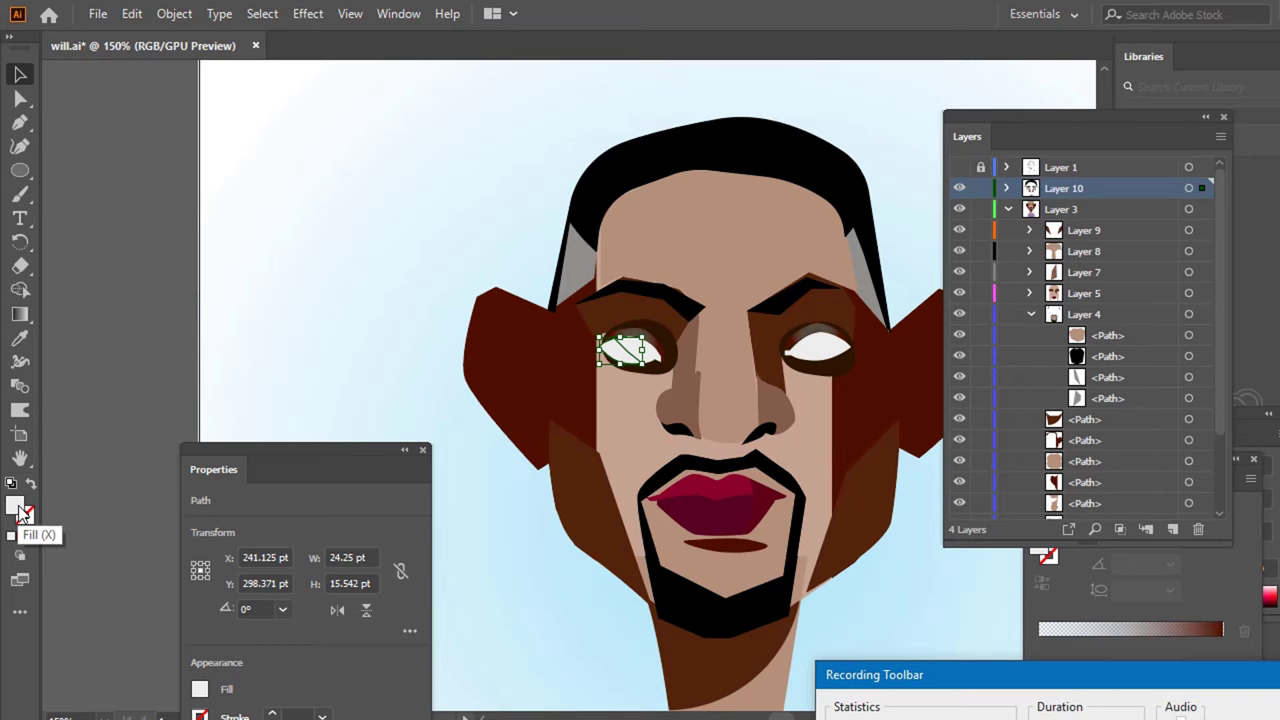
- Set the left eye white's fill to light blue C0E5F2 in the Color Picker
double_click(22, 513)
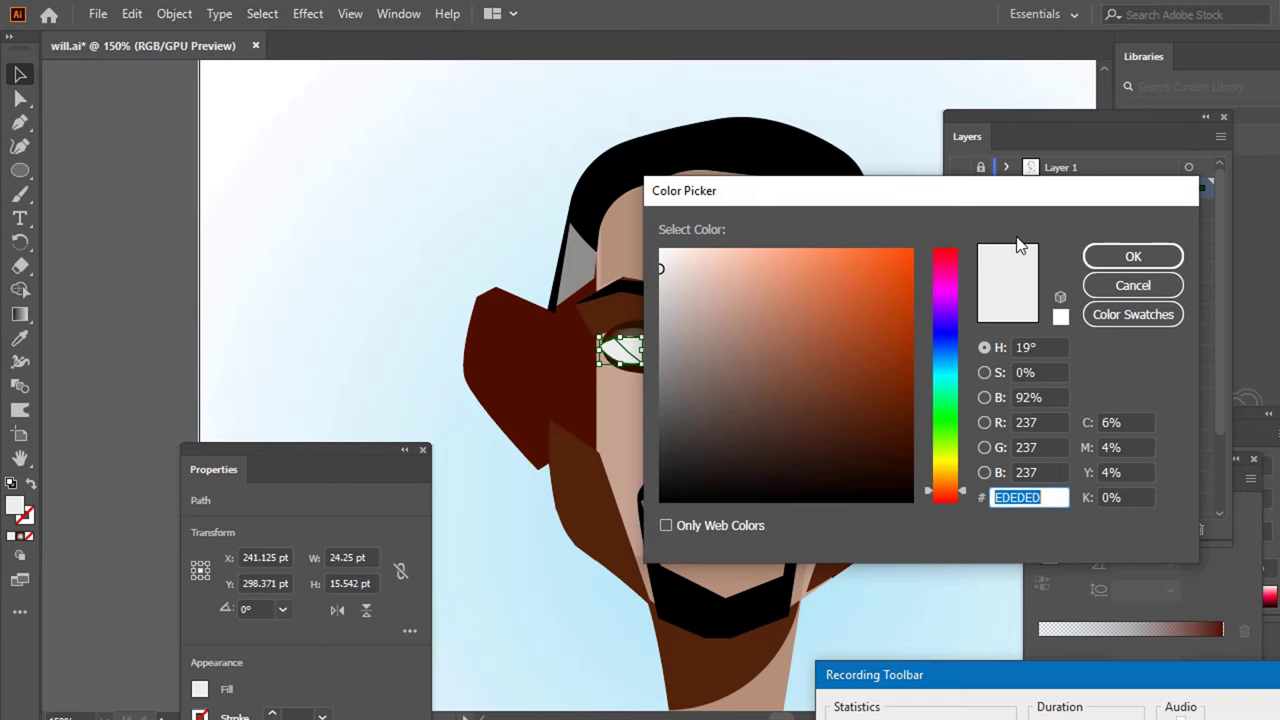
drag(1008, 205, 1235, 231)
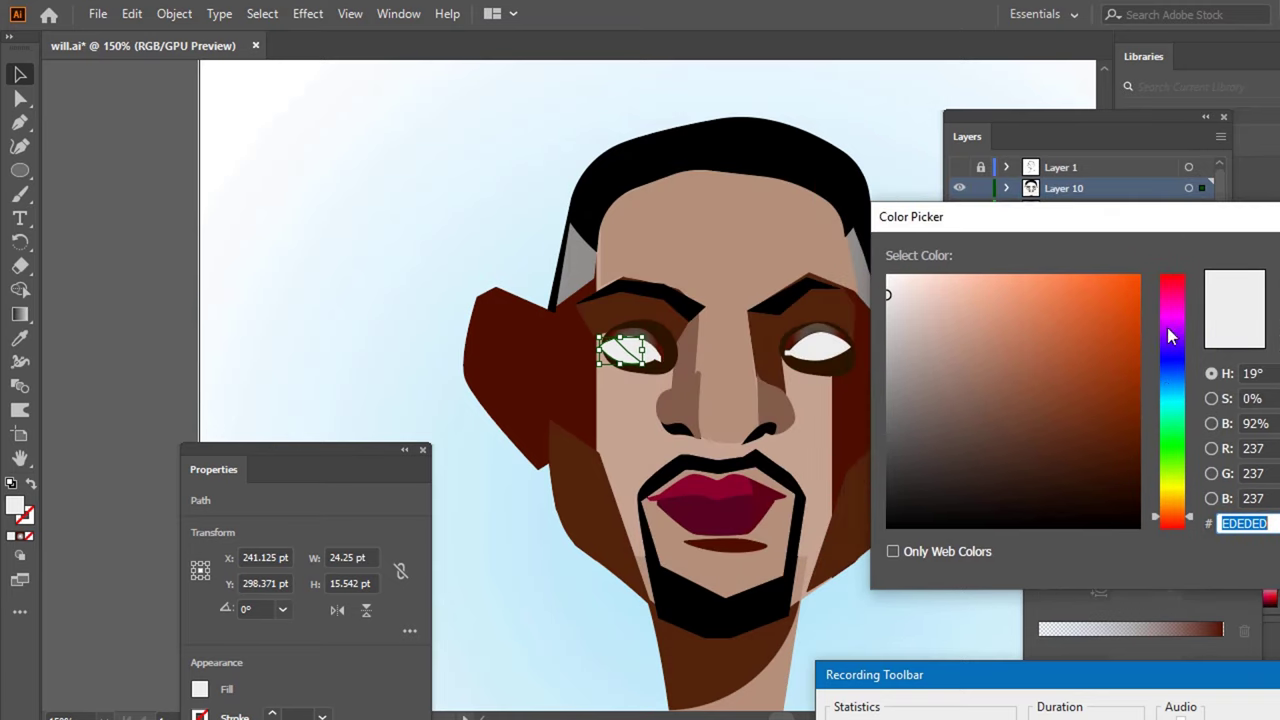
click(1172, 390)
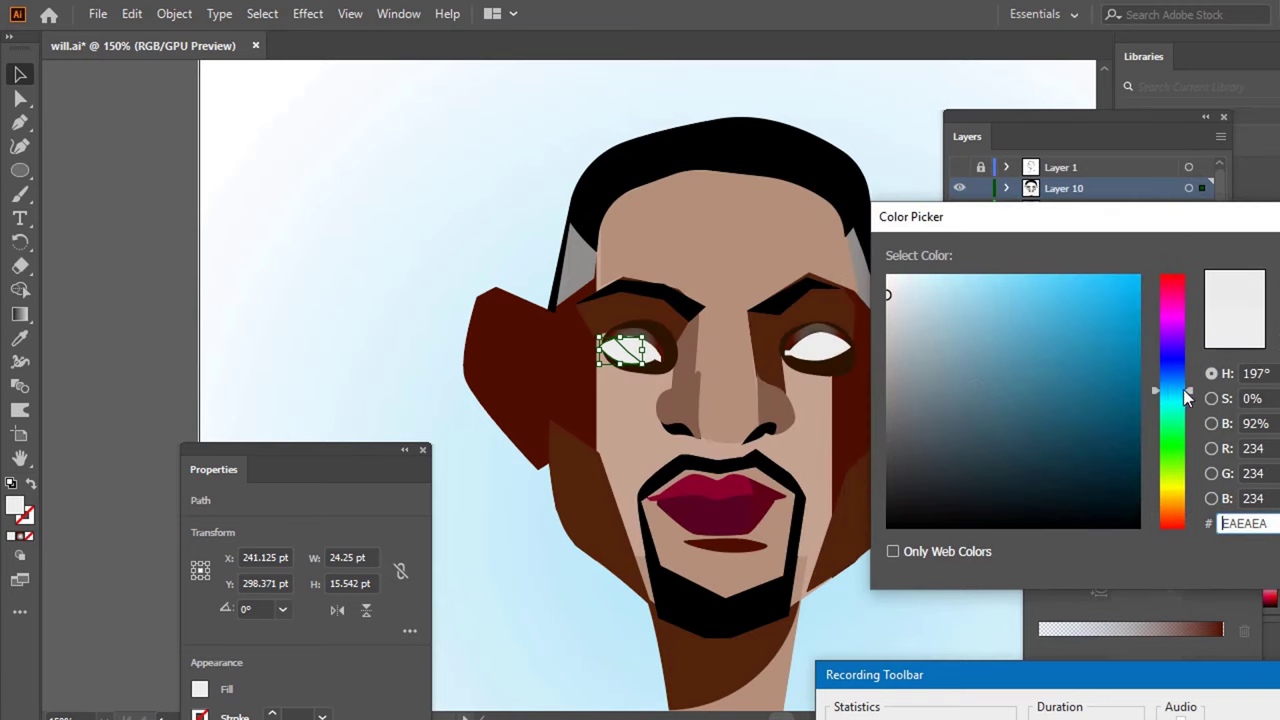
click(938, 287)
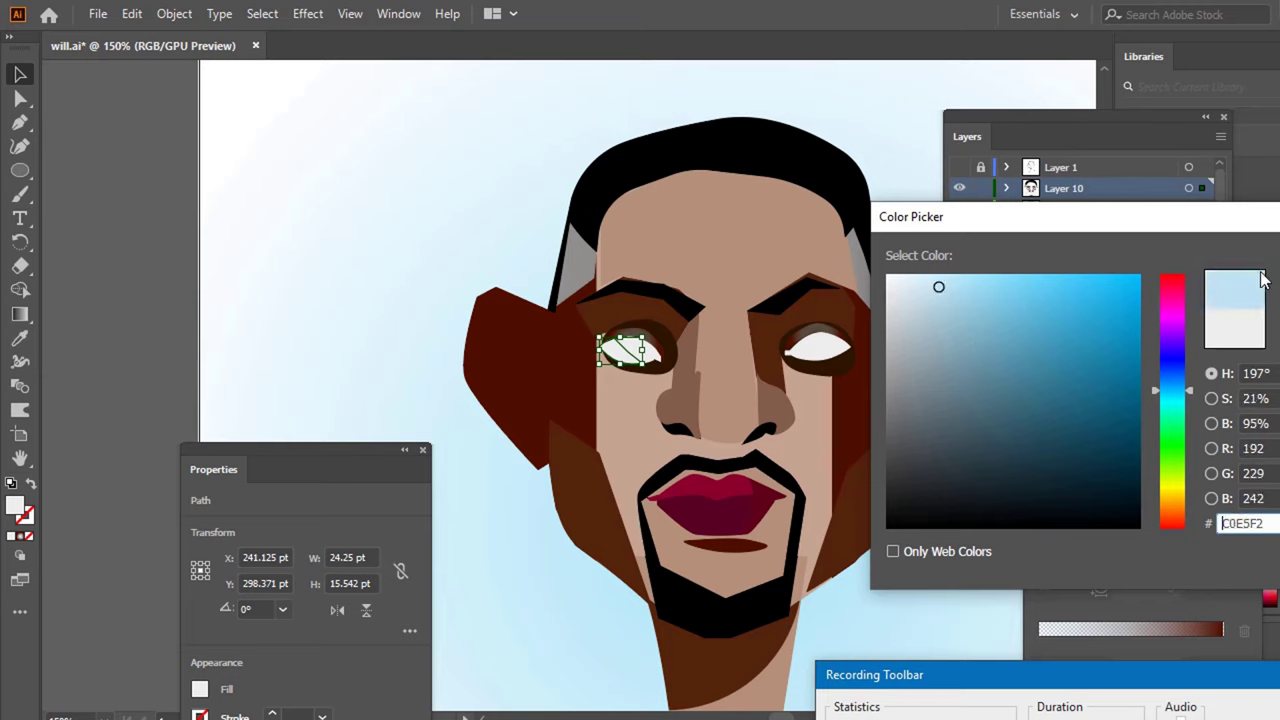
key(Return)
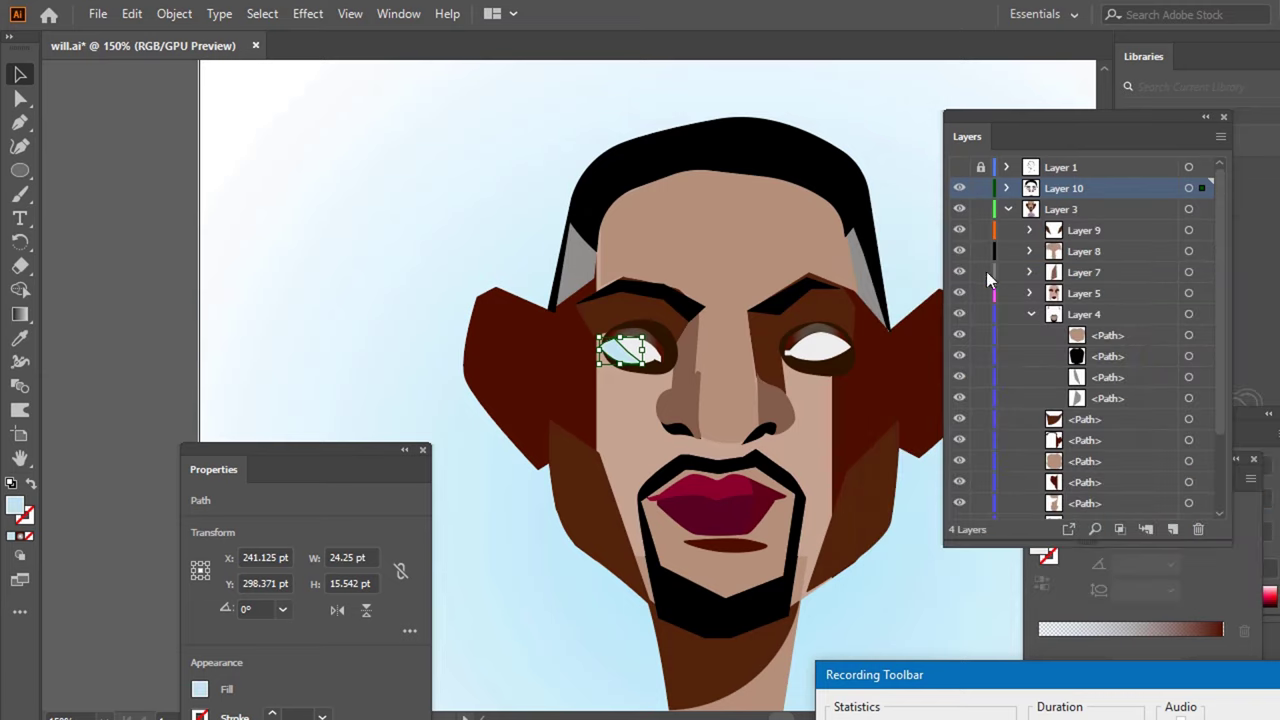
- Copy the light blue onto the right eye white with the Eyedropper, then deselect
click(908, 246)
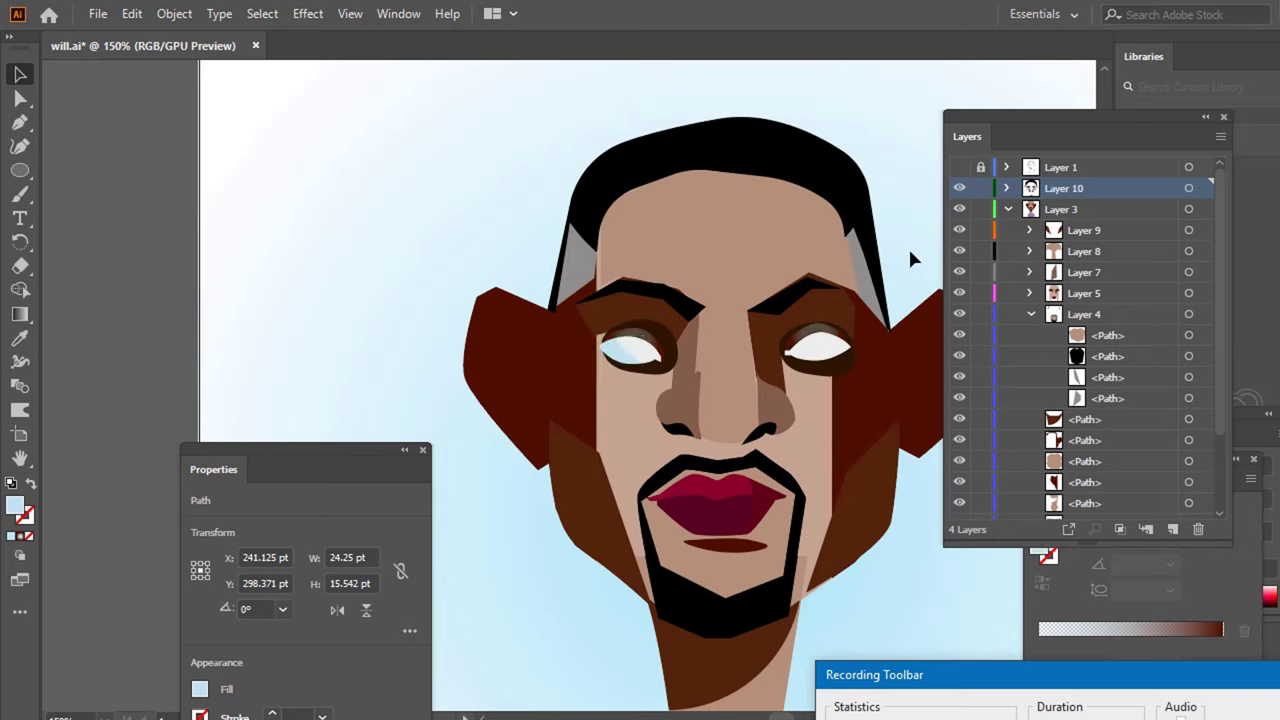
click(849, 356)
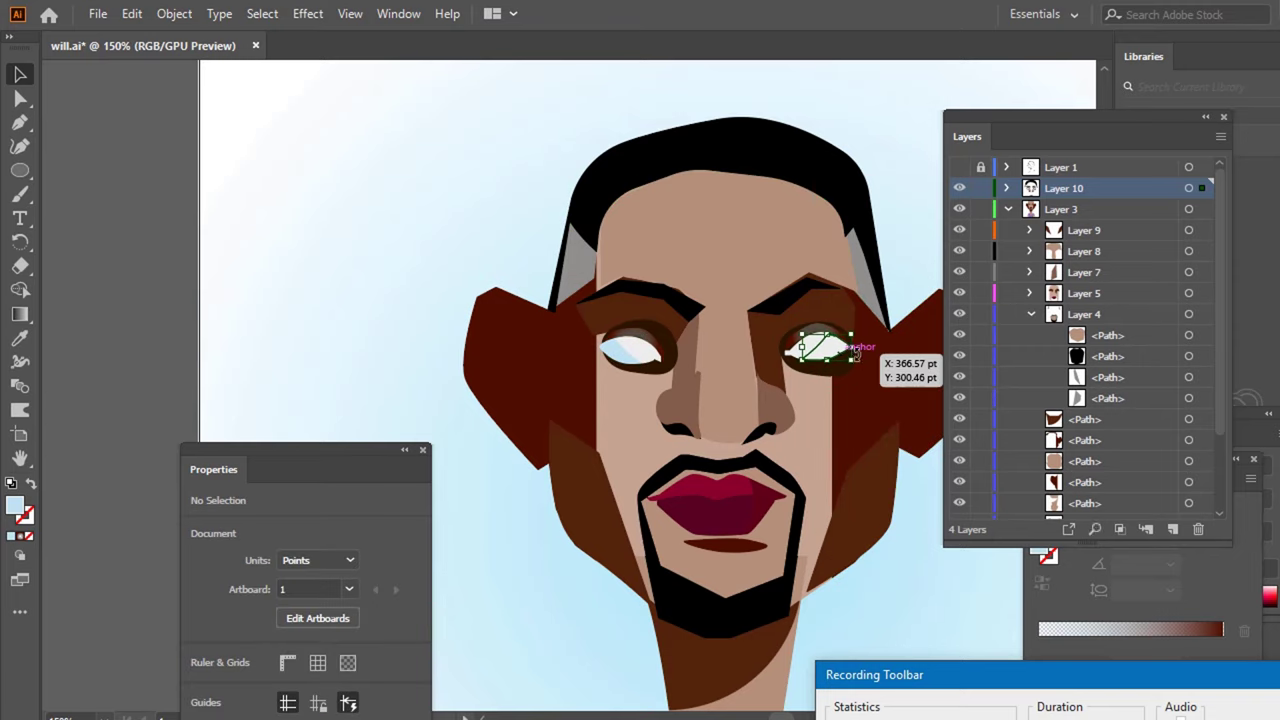
key(i)
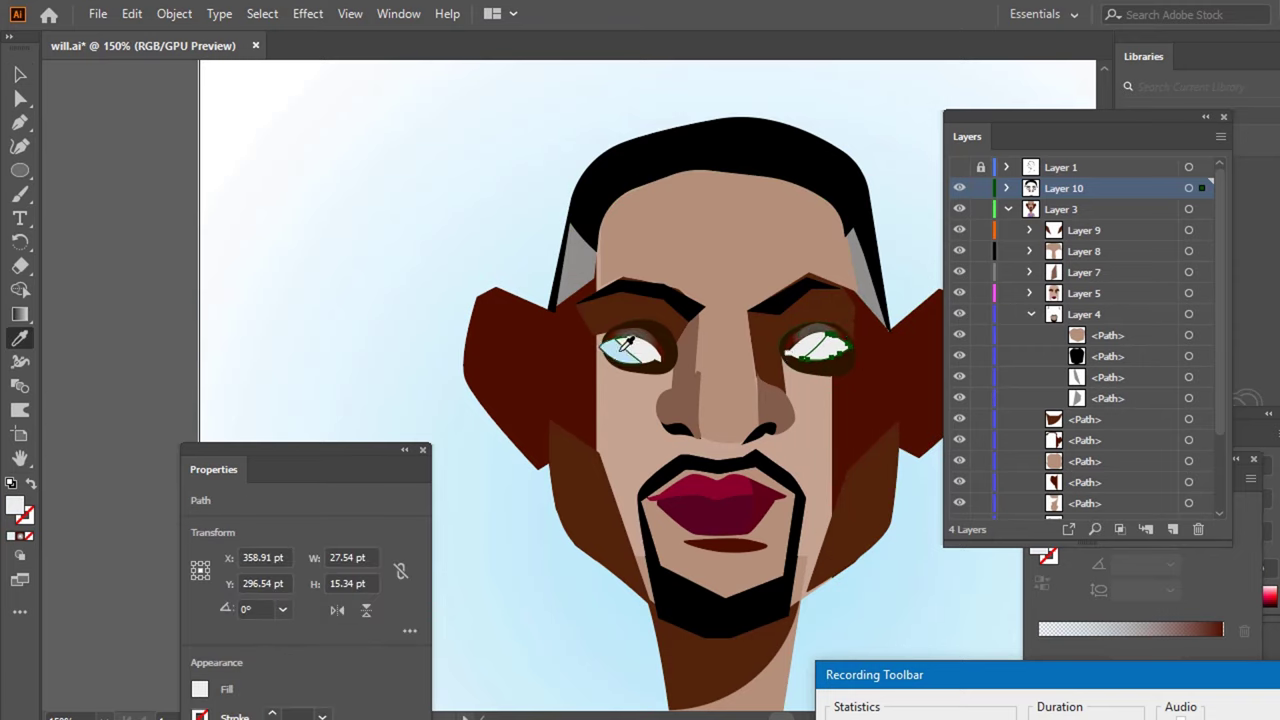
click(619, 350)
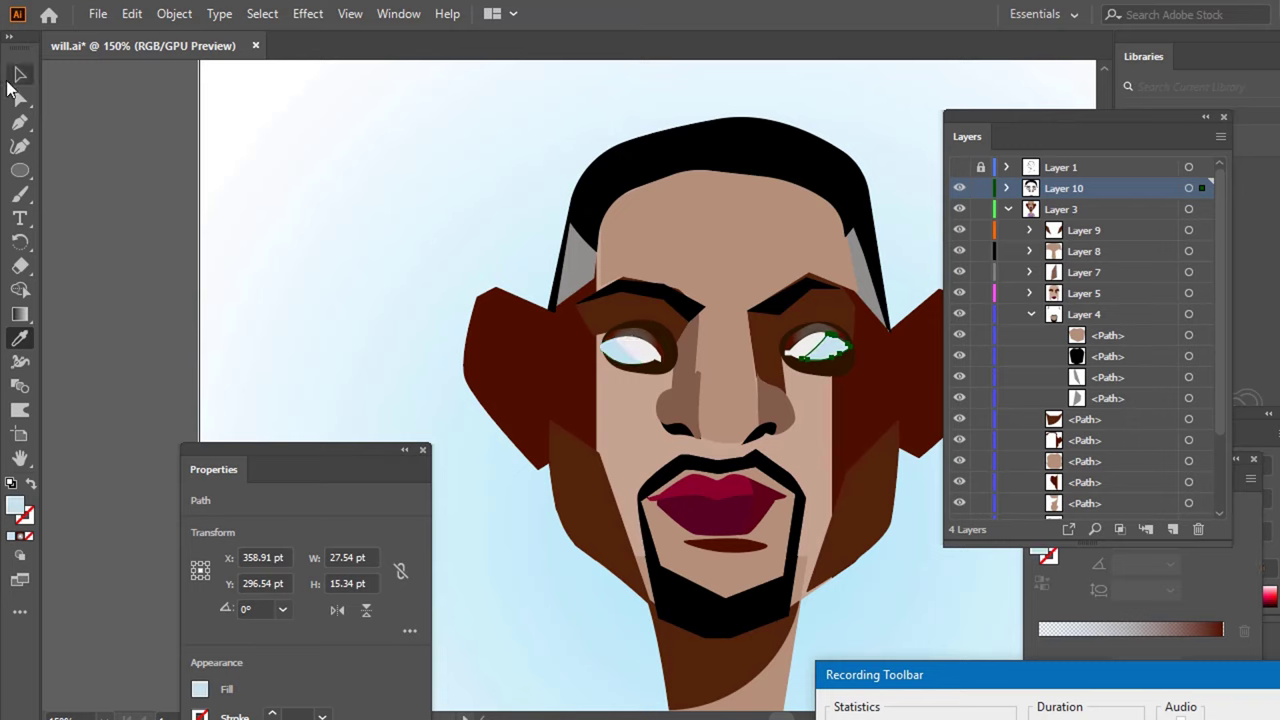
click(18, 76)
click(566, 148)
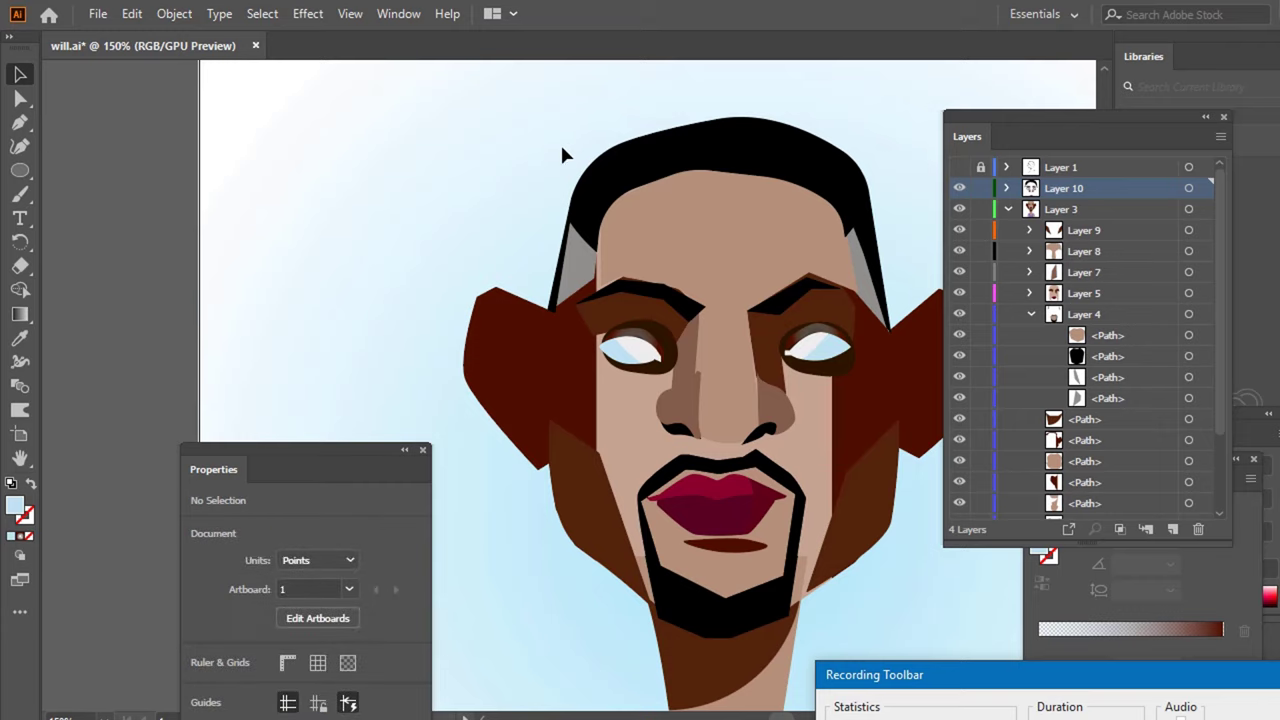
scroll(556, 150, down, 3)
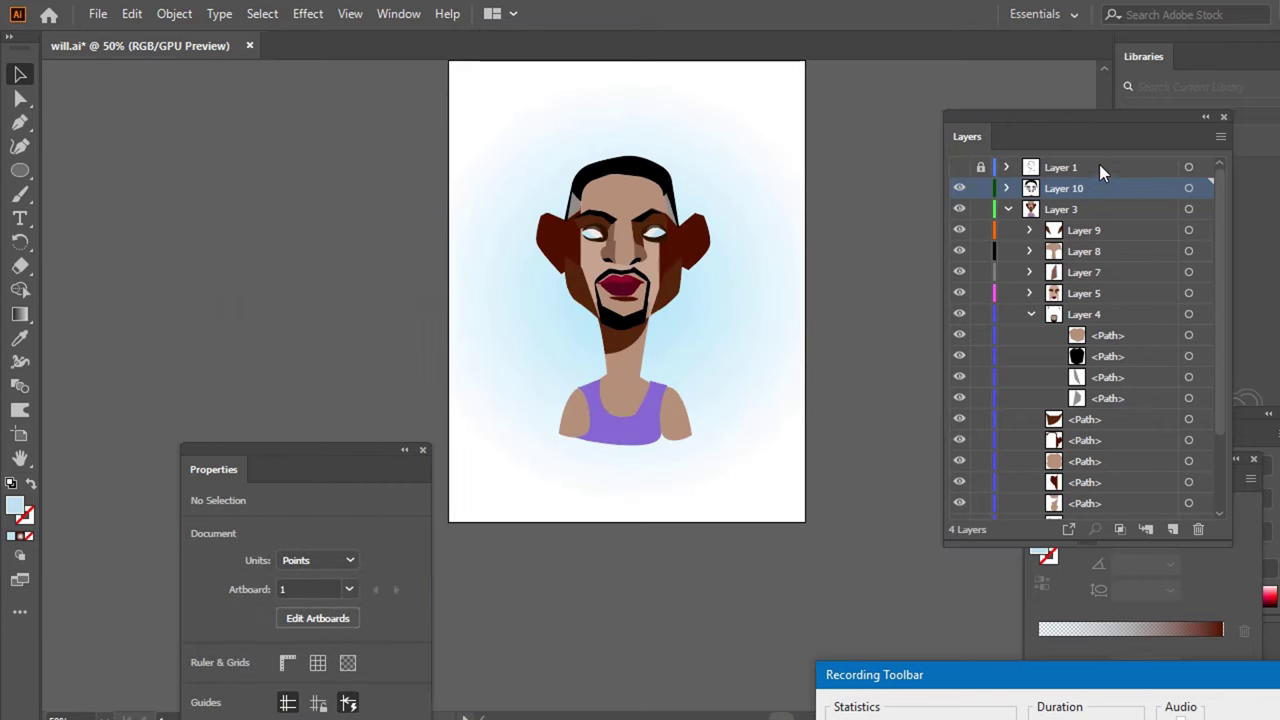
- Toggle the Layer 1 pencil sketch on and off to compare, leaving it hidden
click(958, 167)
click(958, 167)
click(958, 167)
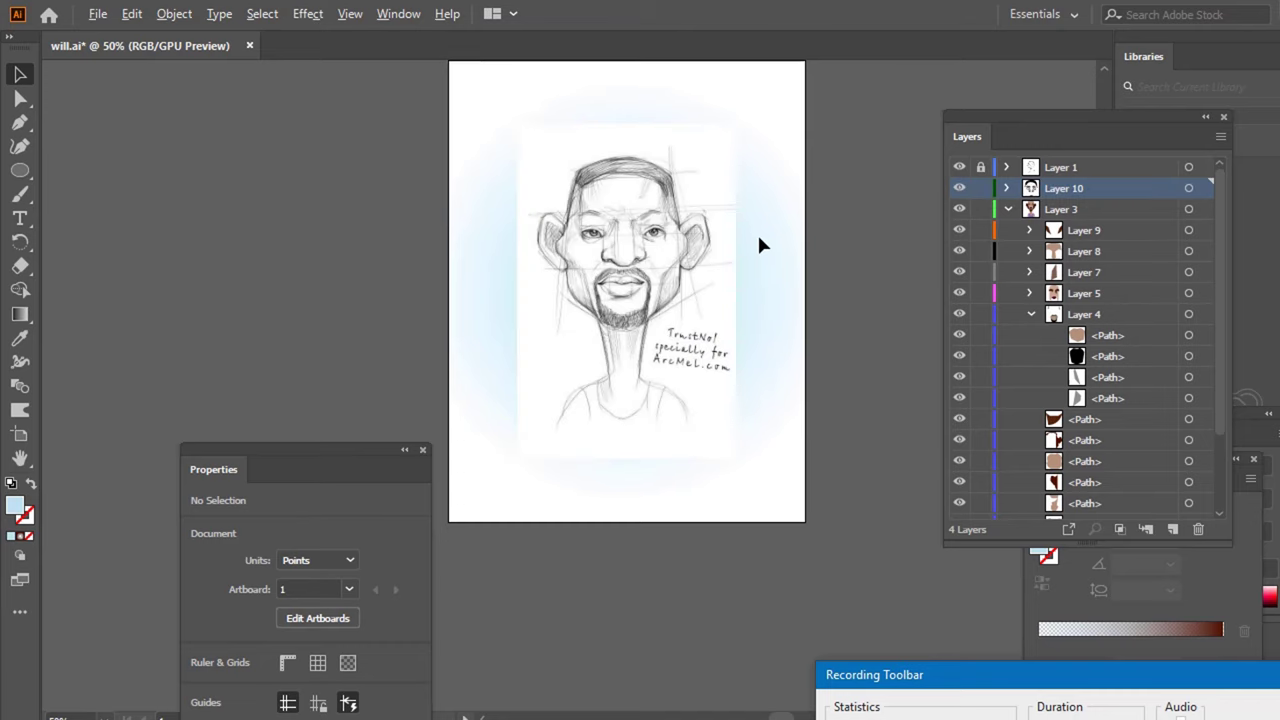
scroll(750, 238, up, 4)
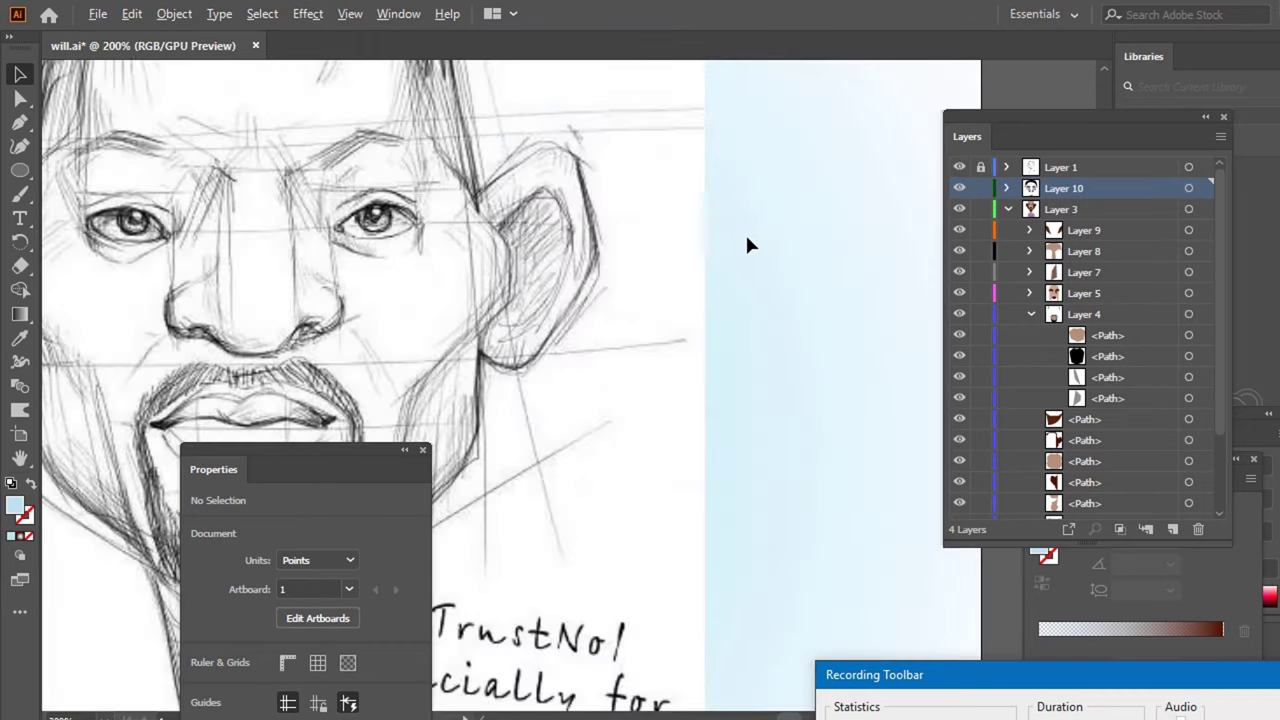
click(962, 167)
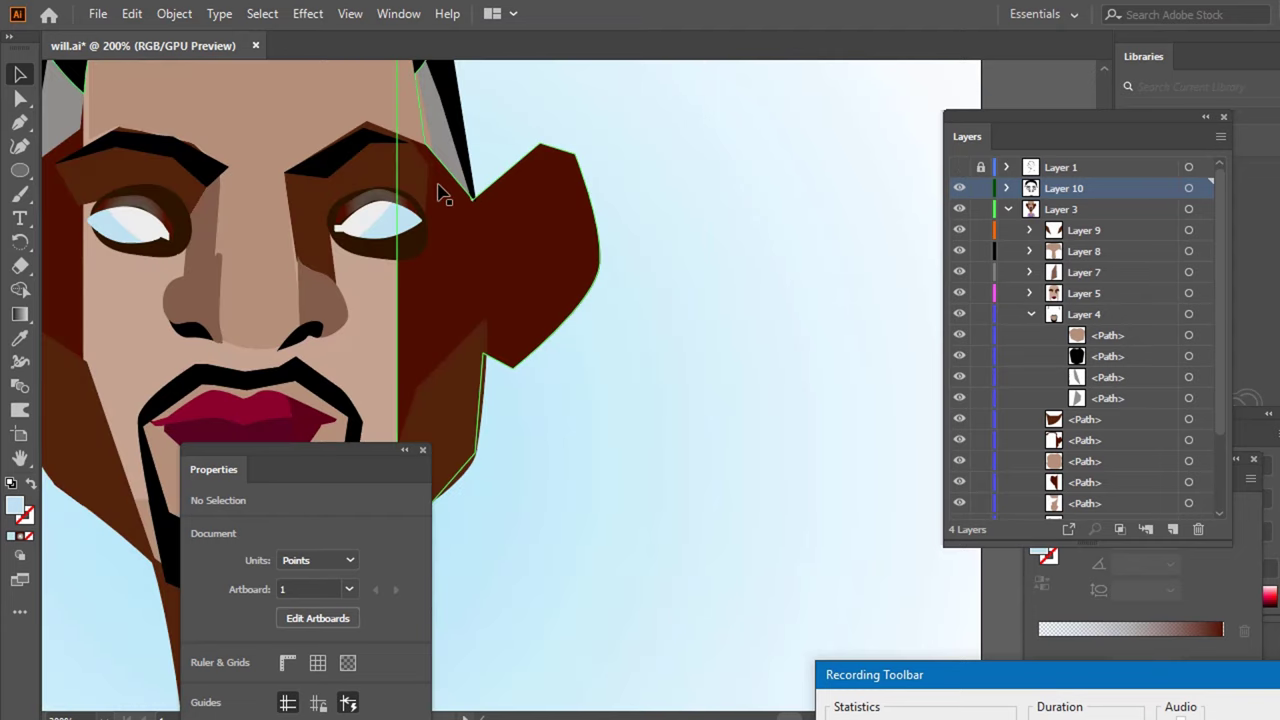
- Select the right eye white, bring the Gradient panel forward and move Properties aside
click(393, 222)
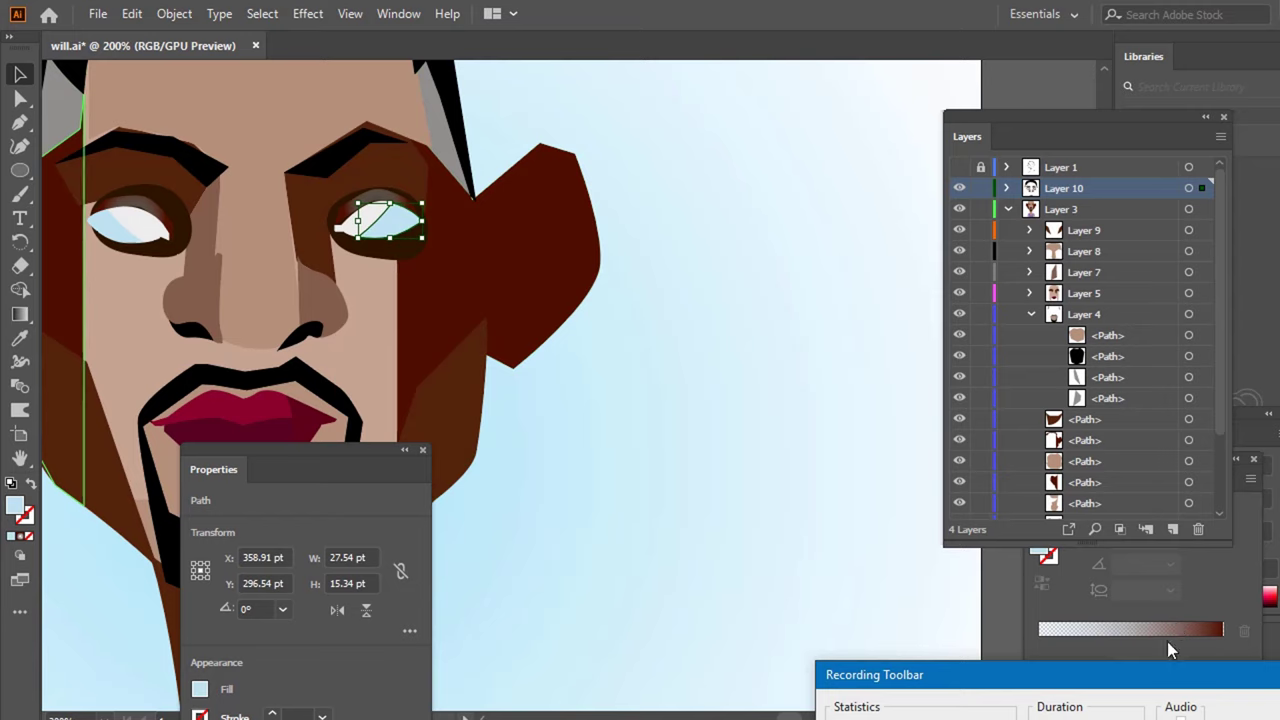
click(1209, 570)
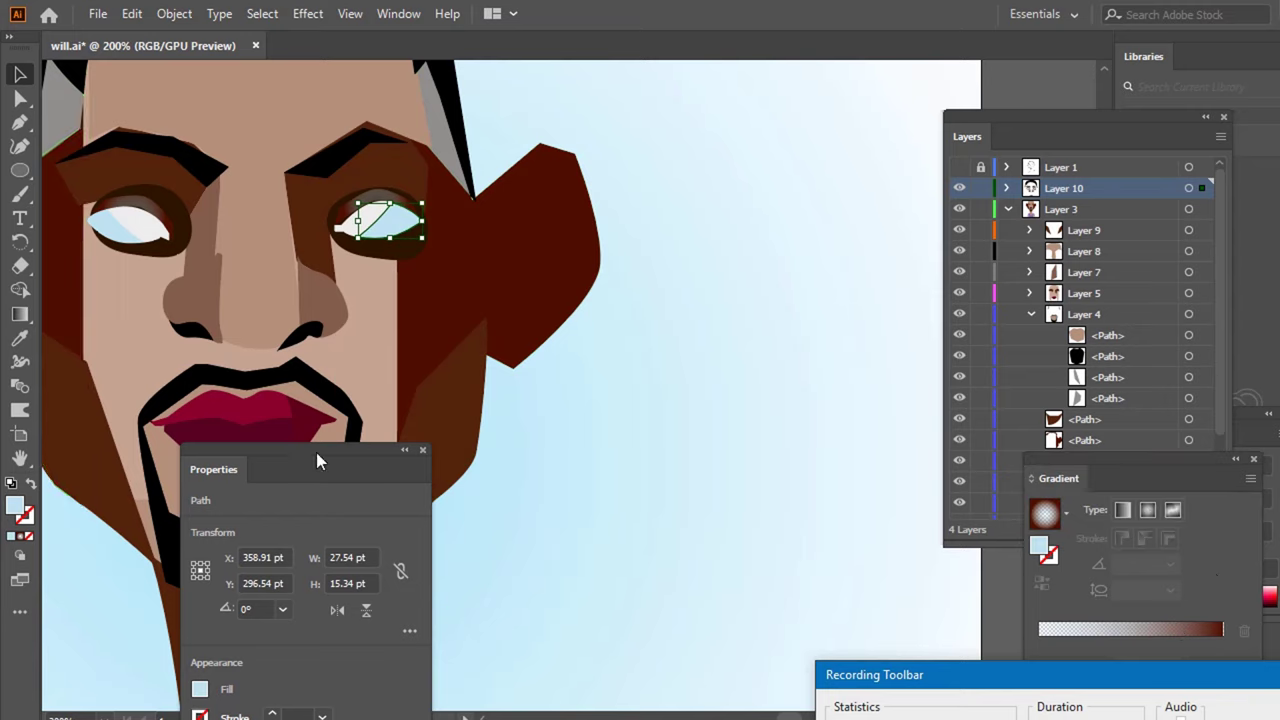
drag(316, 460, 728, 340)
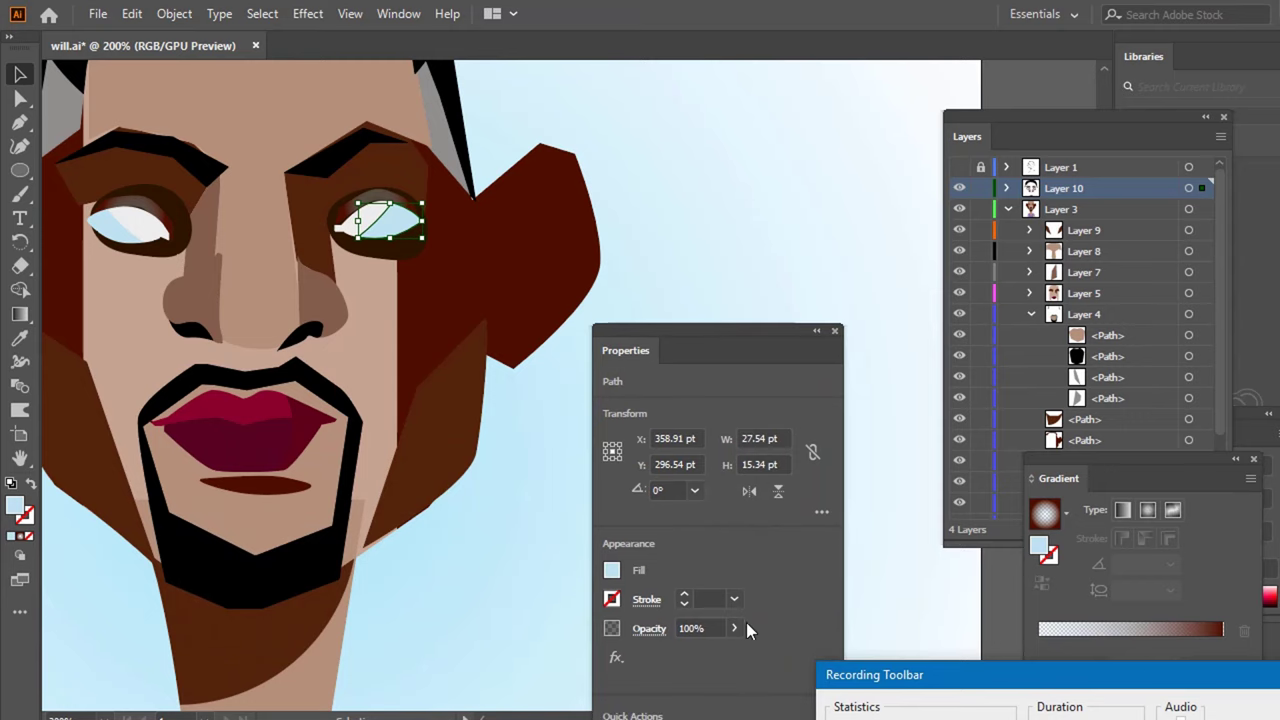
- Try lowering the right eye white's opacity, starting at 86%
double_click(705, 628)
text(86)
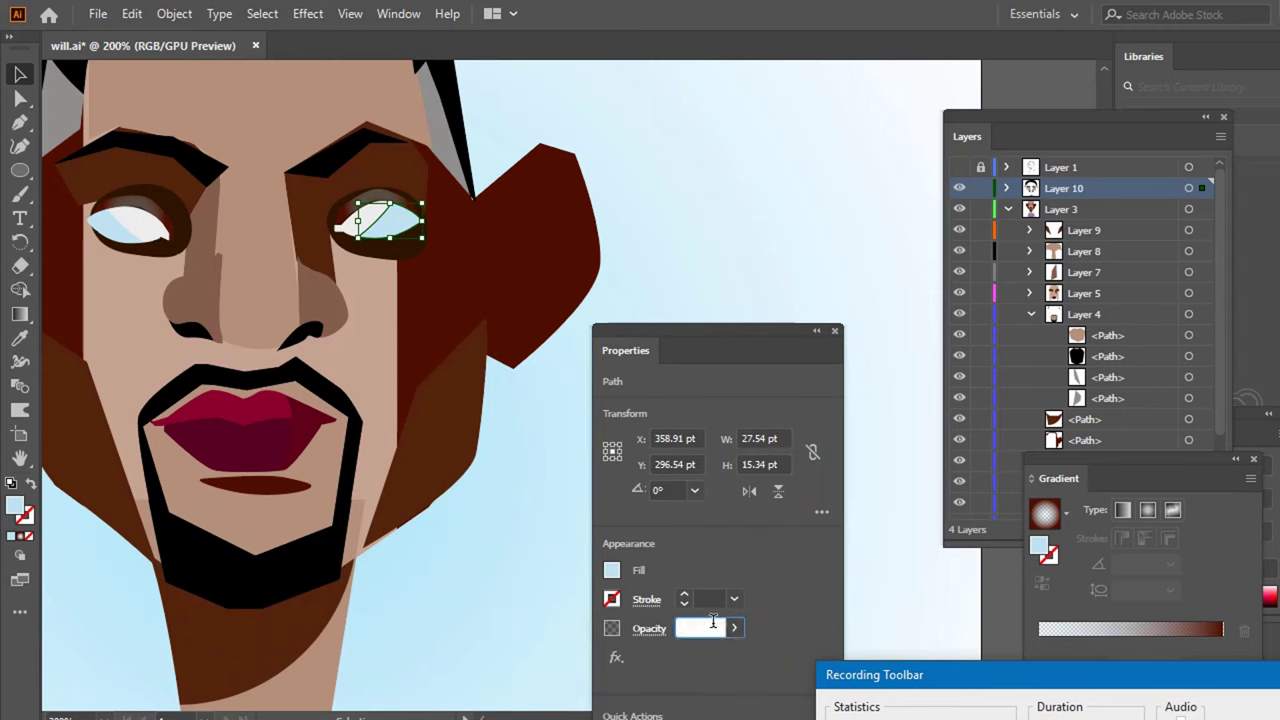
key(Return)
key(Down)
key(Down)
key(Down)
key(Down)
key(Down)
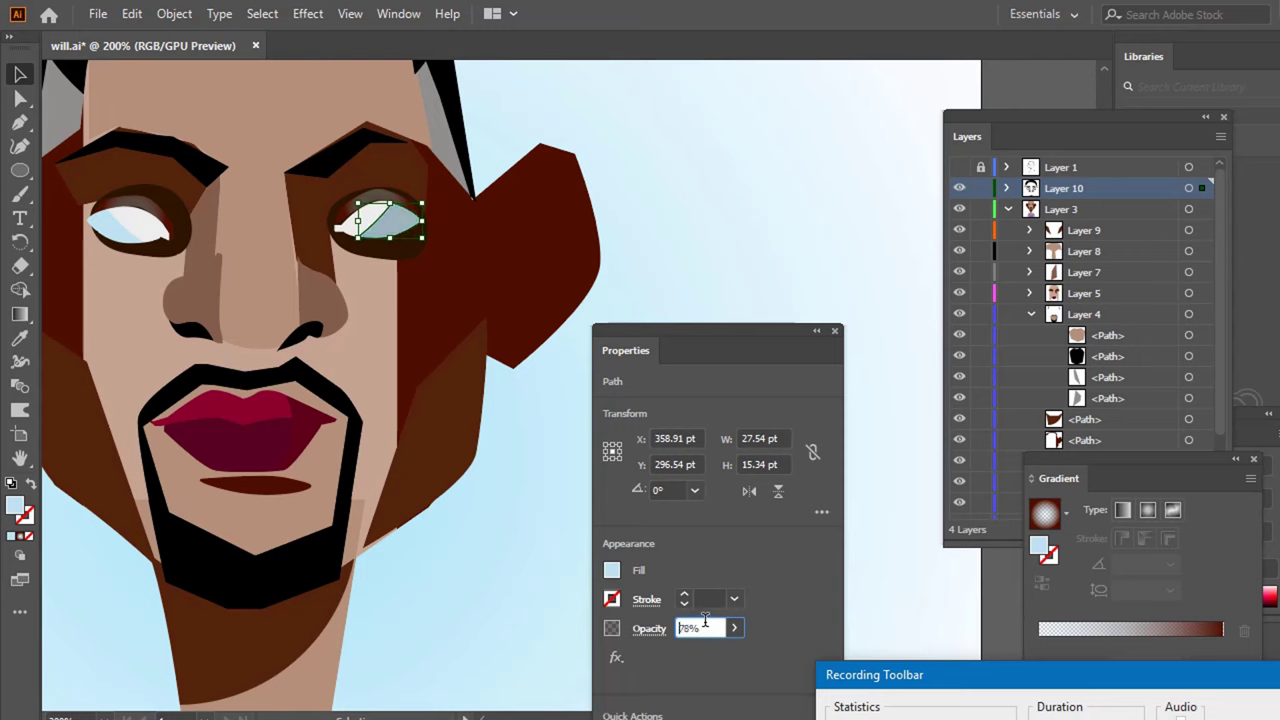
key(Down)
key(Down)
key(Down)
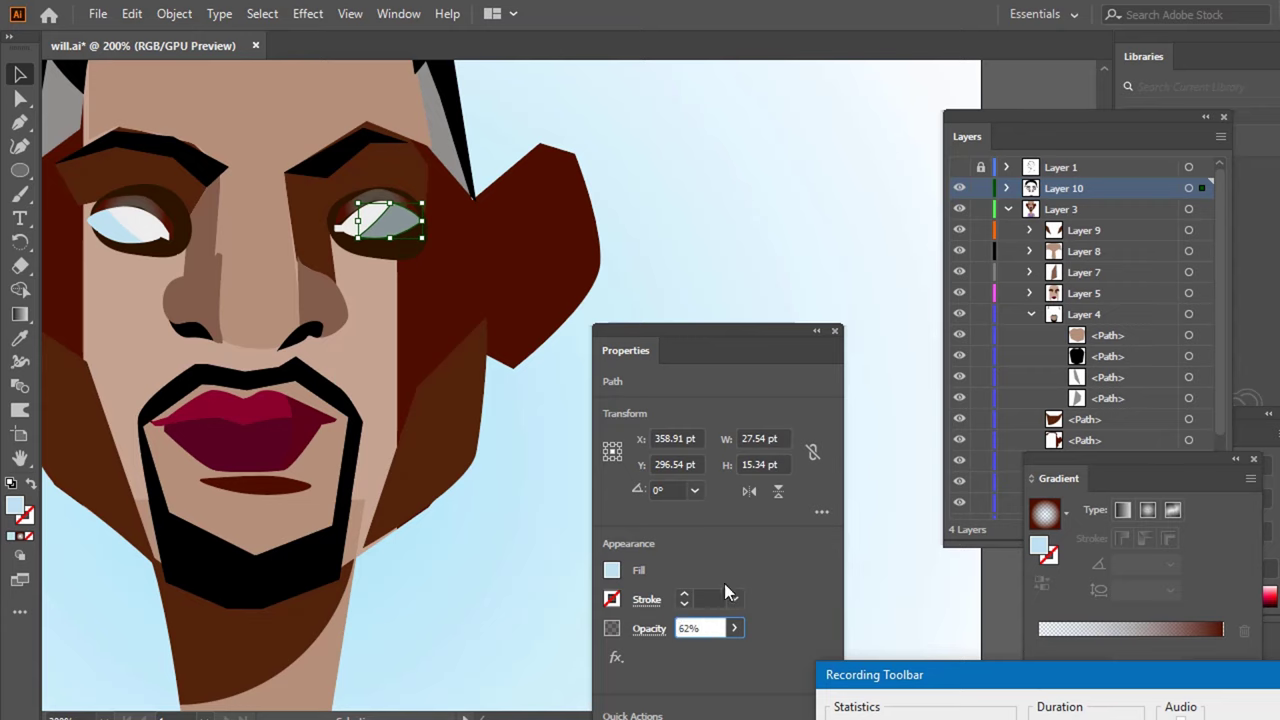
- Make the right eye white a paler blue E5F5F9 at 100% opacity
double_click(15, 507)
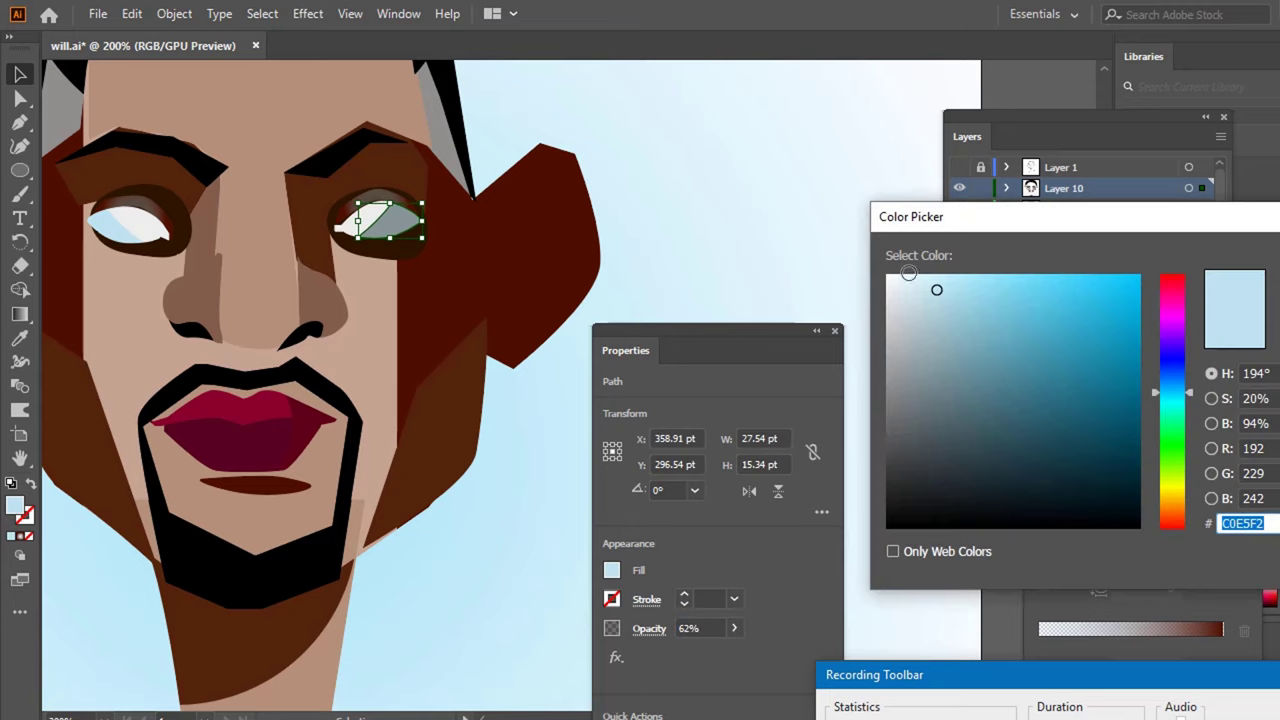
click(906, 279)
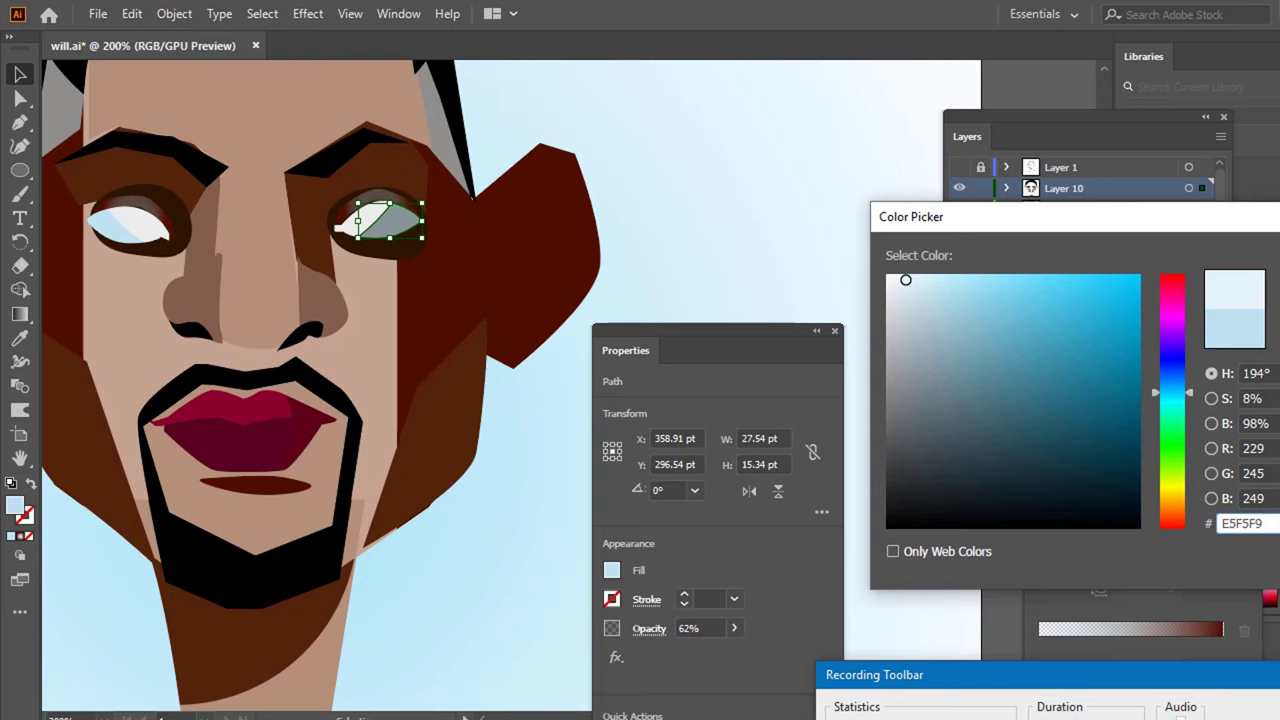
key(Return)
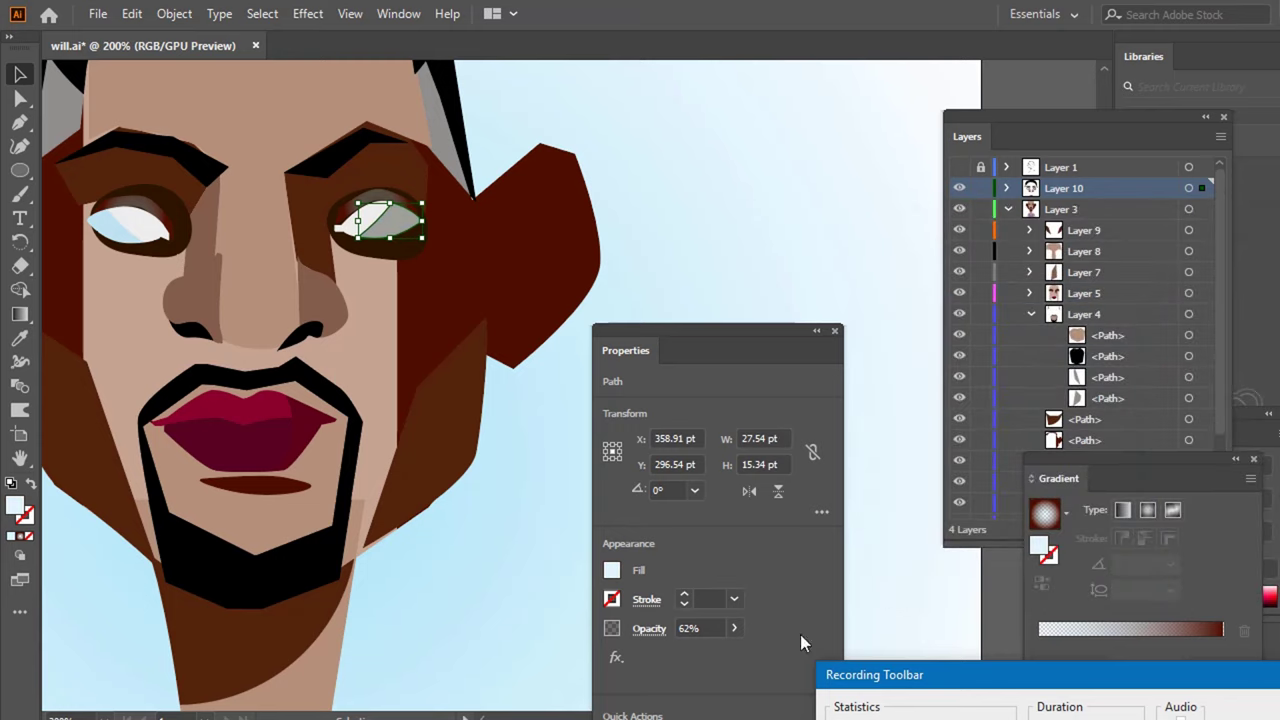
click(733, 628)
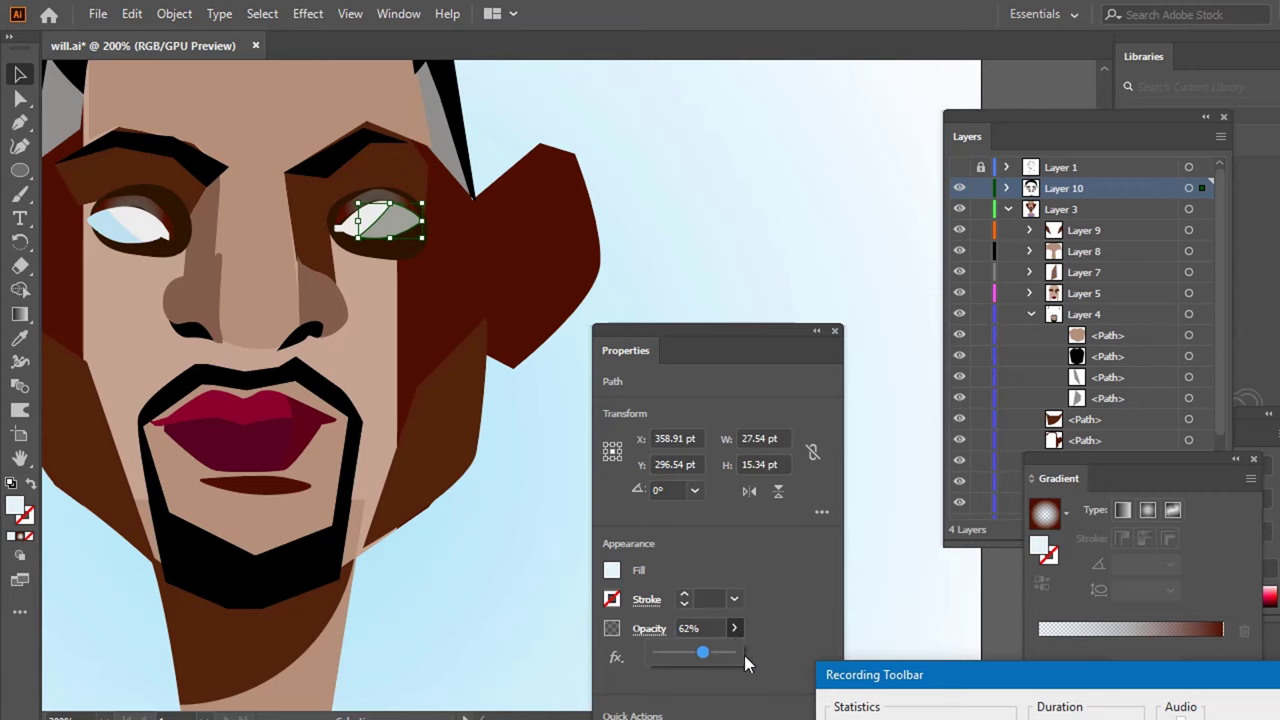
click(744, 655)
click(736, 627)
click(738, 657)
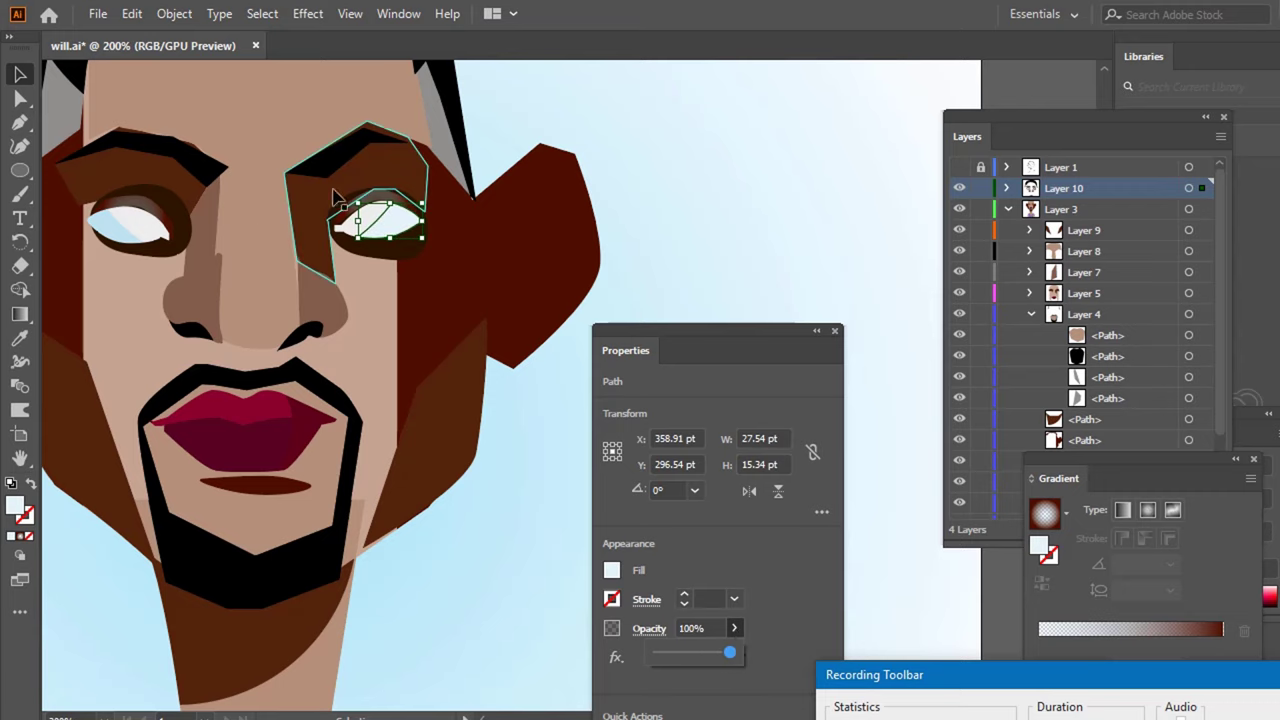
- Copy the pale blue onto the left eye white with the Eyedropper and check the page
click(110, 230)
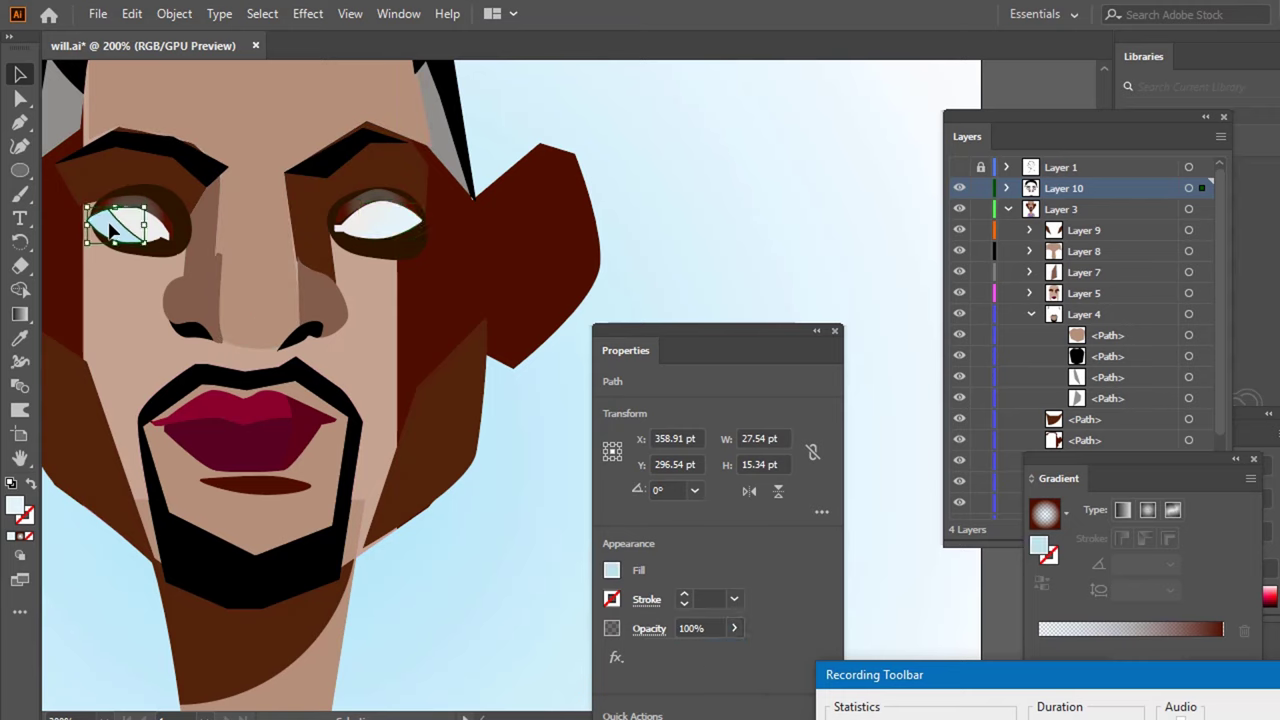
key(i)
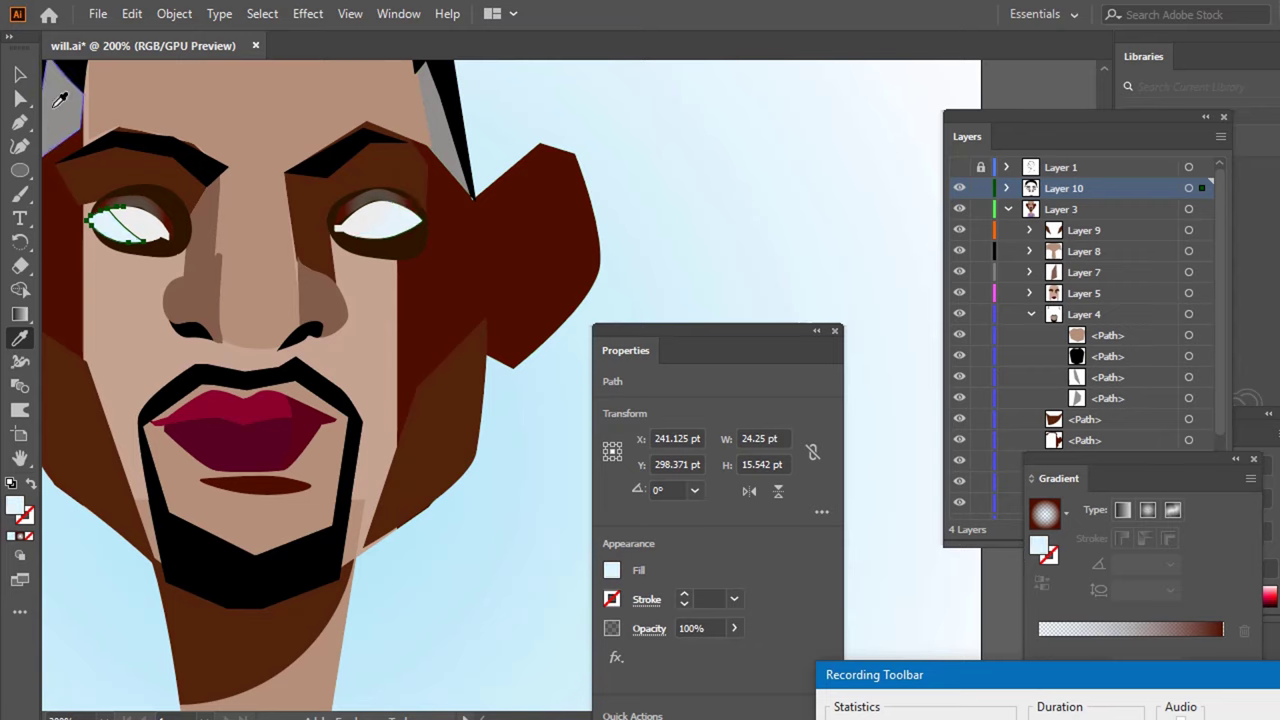
click(17, 76)
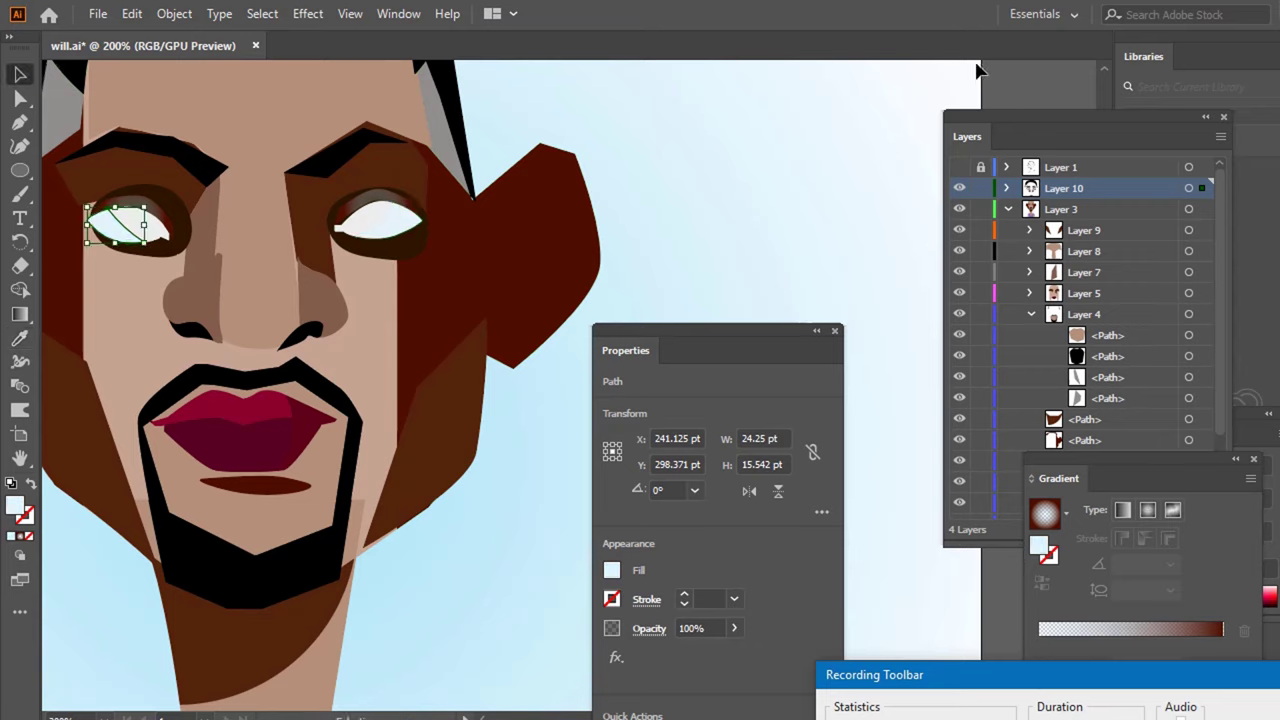
click(698, 202)
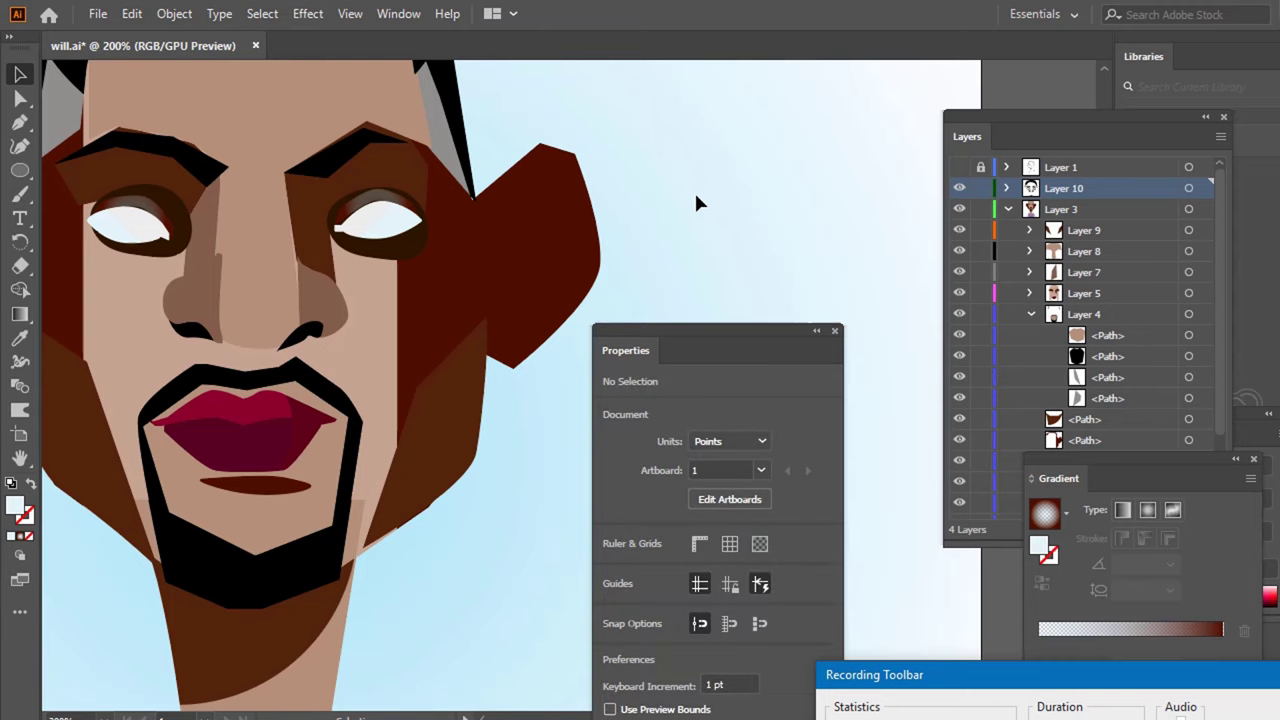
key(h)
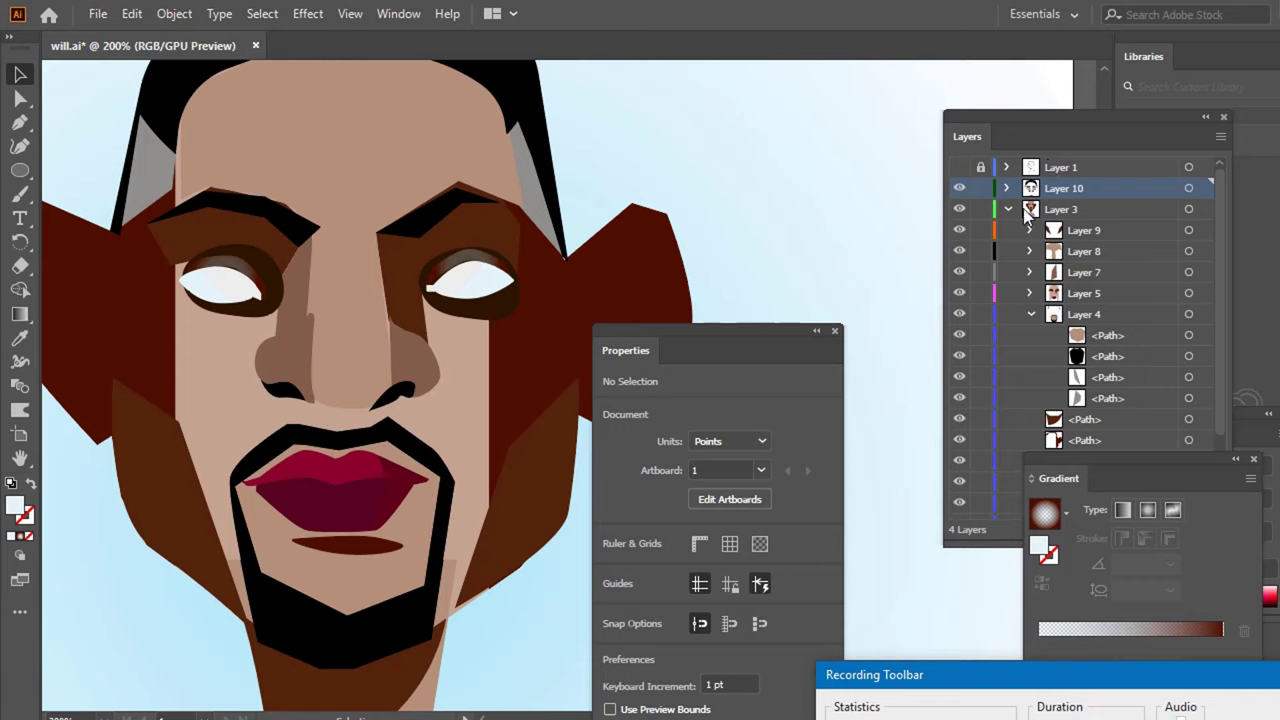
- Collapse Layer 3, show the Layer 1 pencil sketch over the artwork and zoom in on the eye
click(1007, 210)
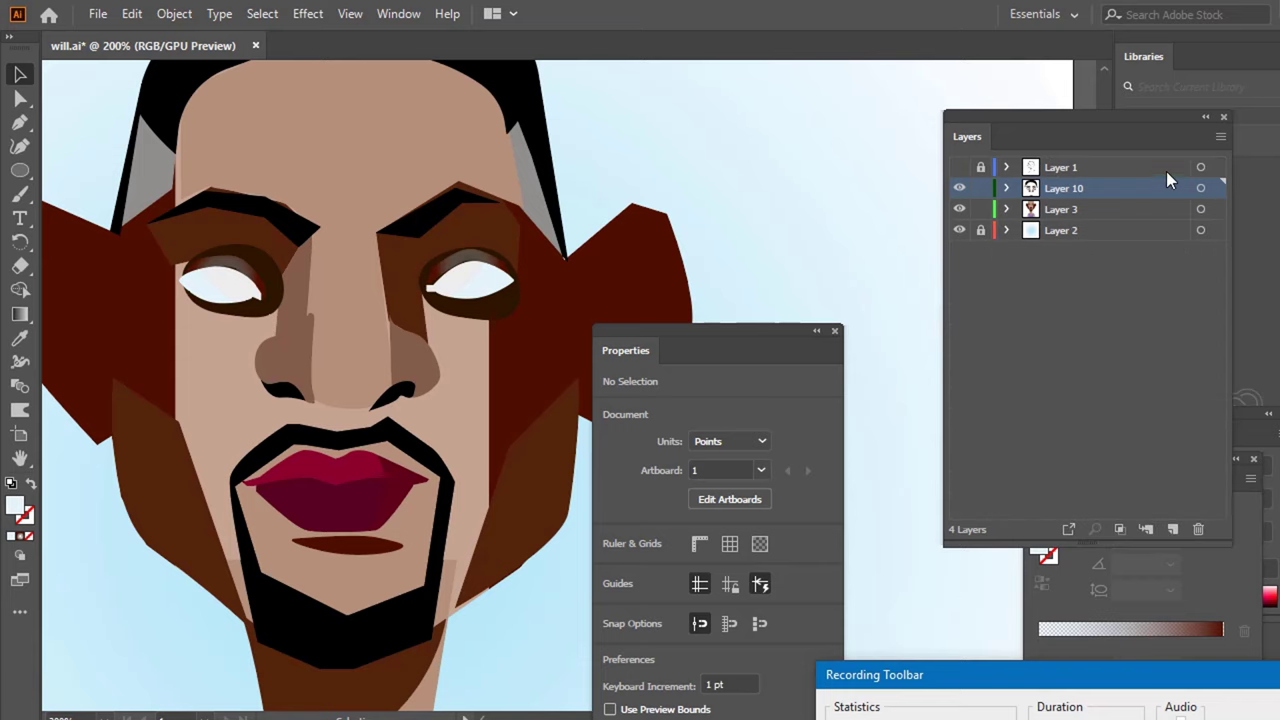
click(960, 167)
click(961, 167)
click(961, 167)
click(961, 167)
click(961, 167)
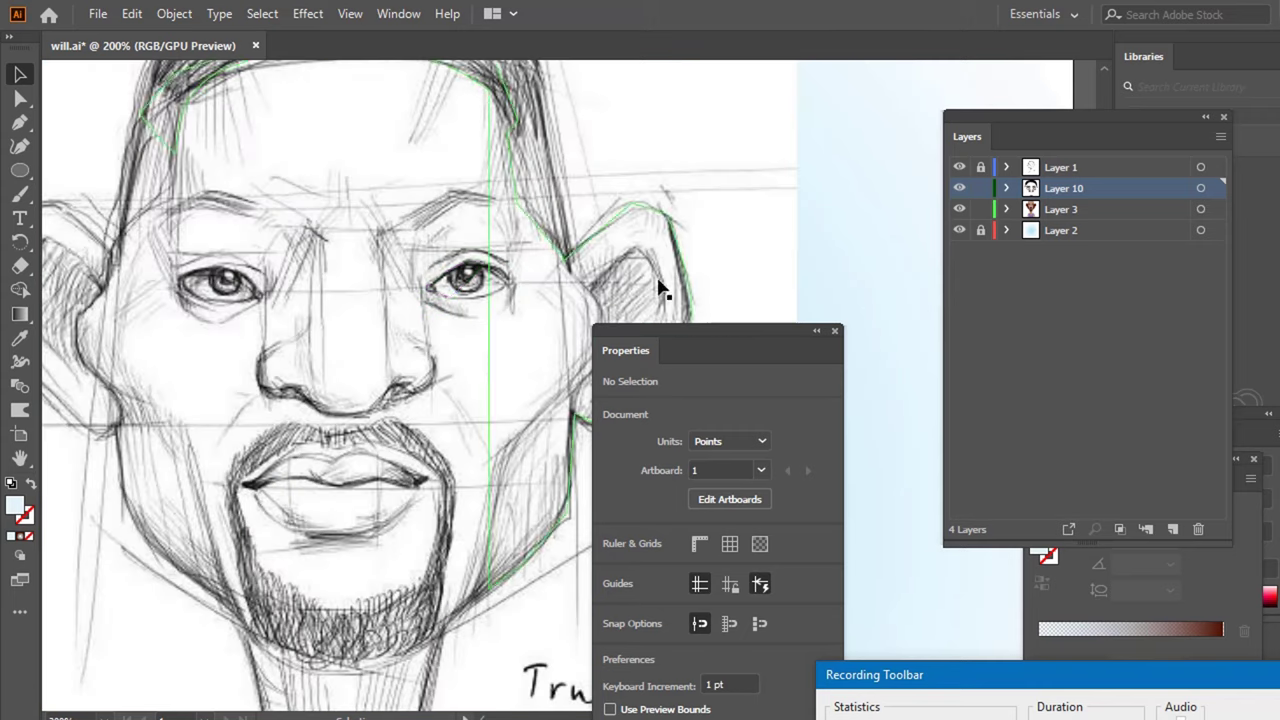
scroll(440, 320, up, 2)
scroll(447, 307, up, 2)
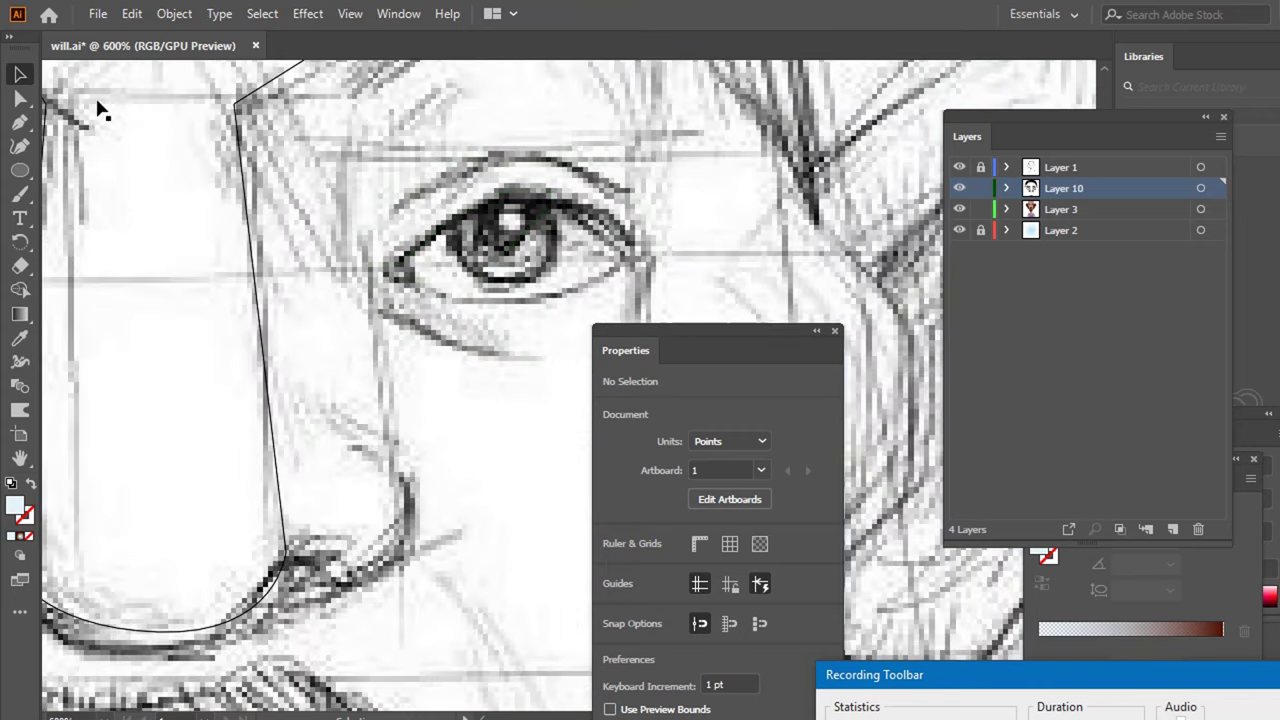
- Draw an iris-sized ellipse over the right eye
click(20, 170)
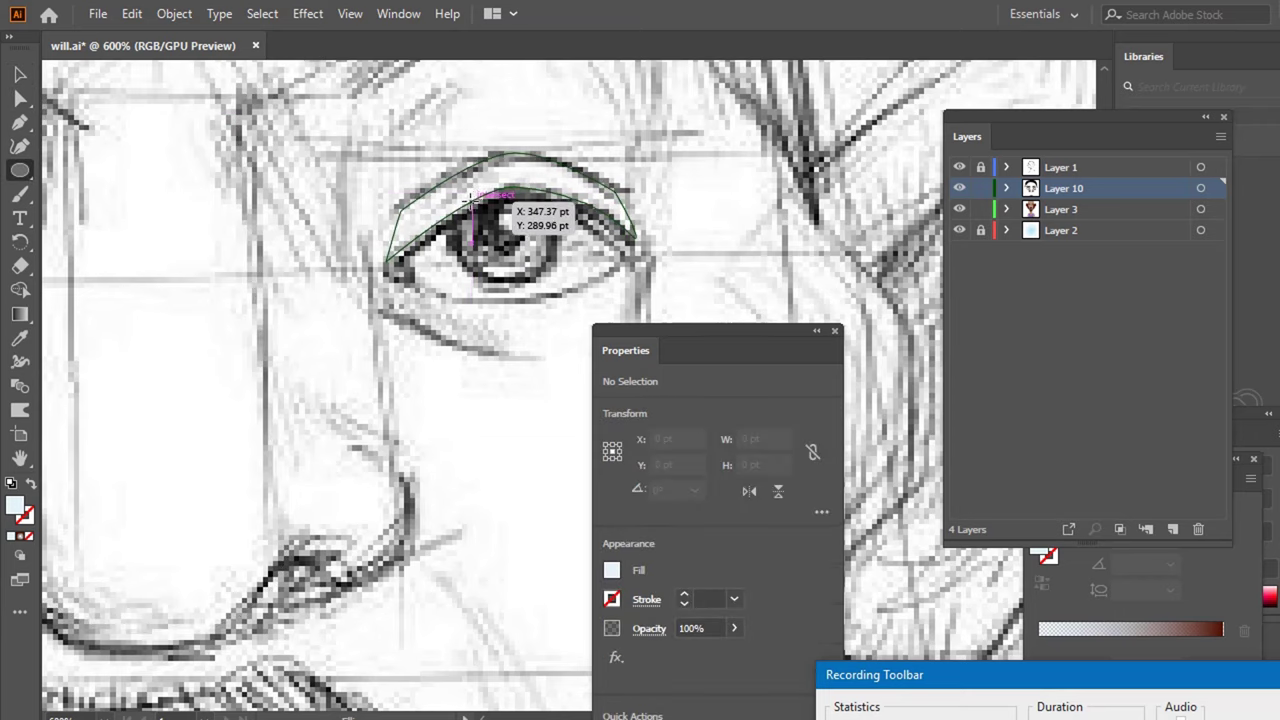
mouse_move(455, 205)
mouse_down()
mouse_move(587, 272)
mouse_move(565, 297)
mouse_up()
drag(491, 150, 565, 170)
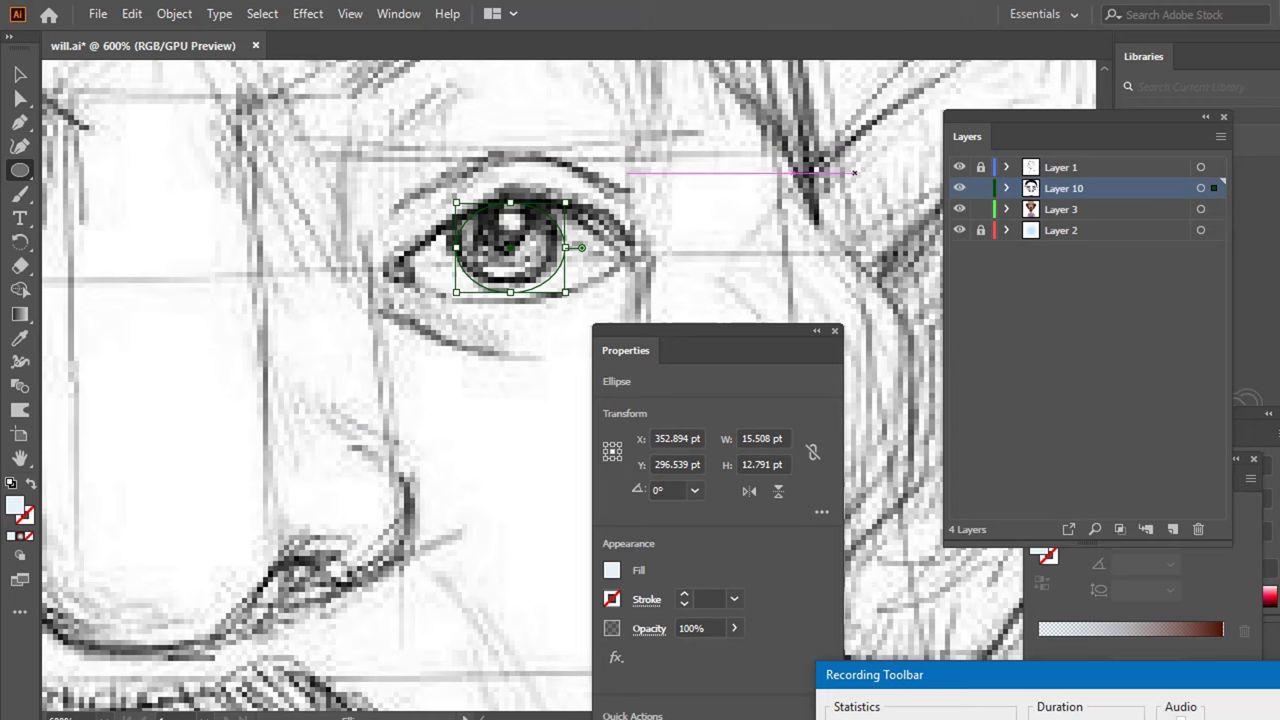
scroll(806, 186, down, 2)
scroll(588, 192, down, 3)
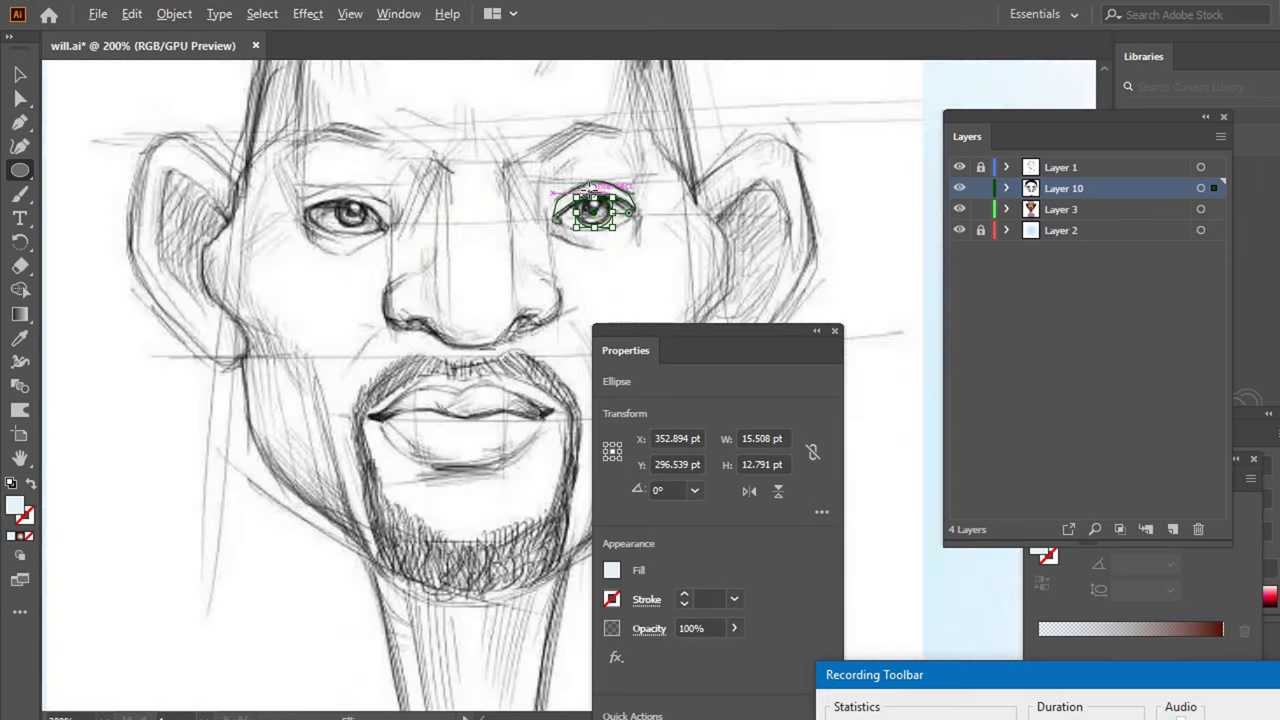
scroll(588, 192, up, 1)
scroll(588, 192, up, 1)
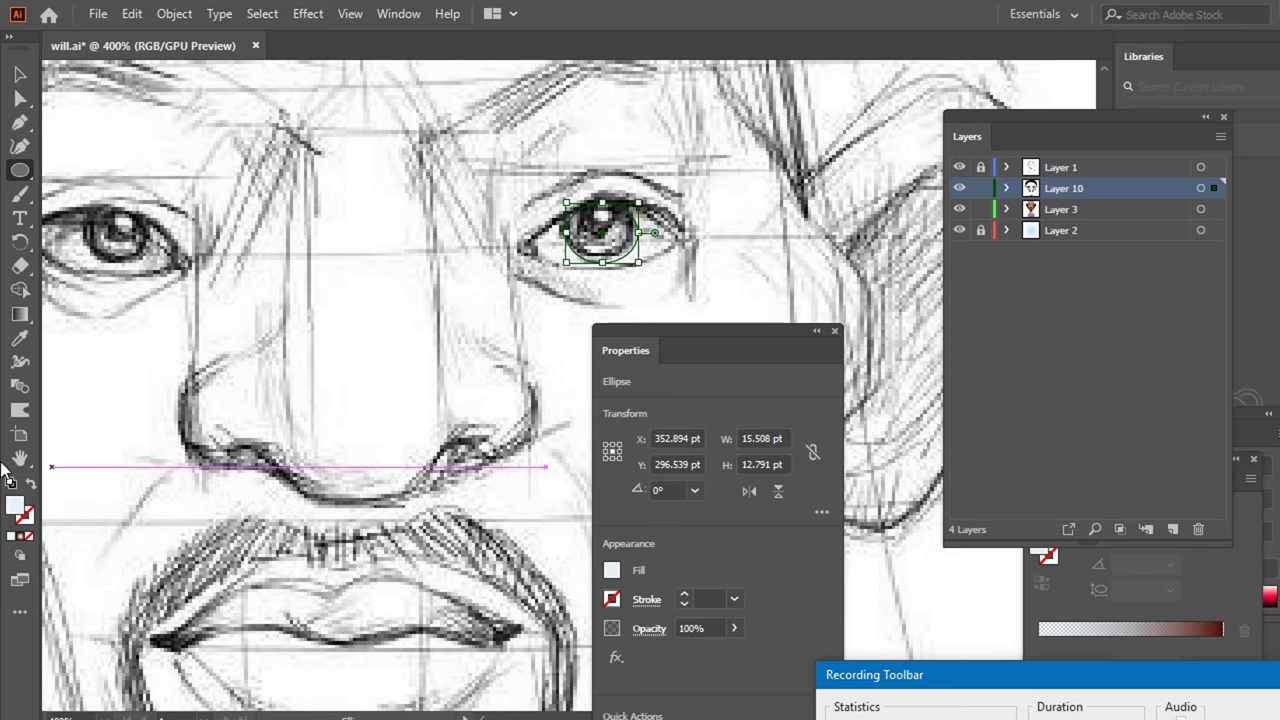
- Give the ellipse a black fill with no outline and nudge it up slightly
click(10, 483)
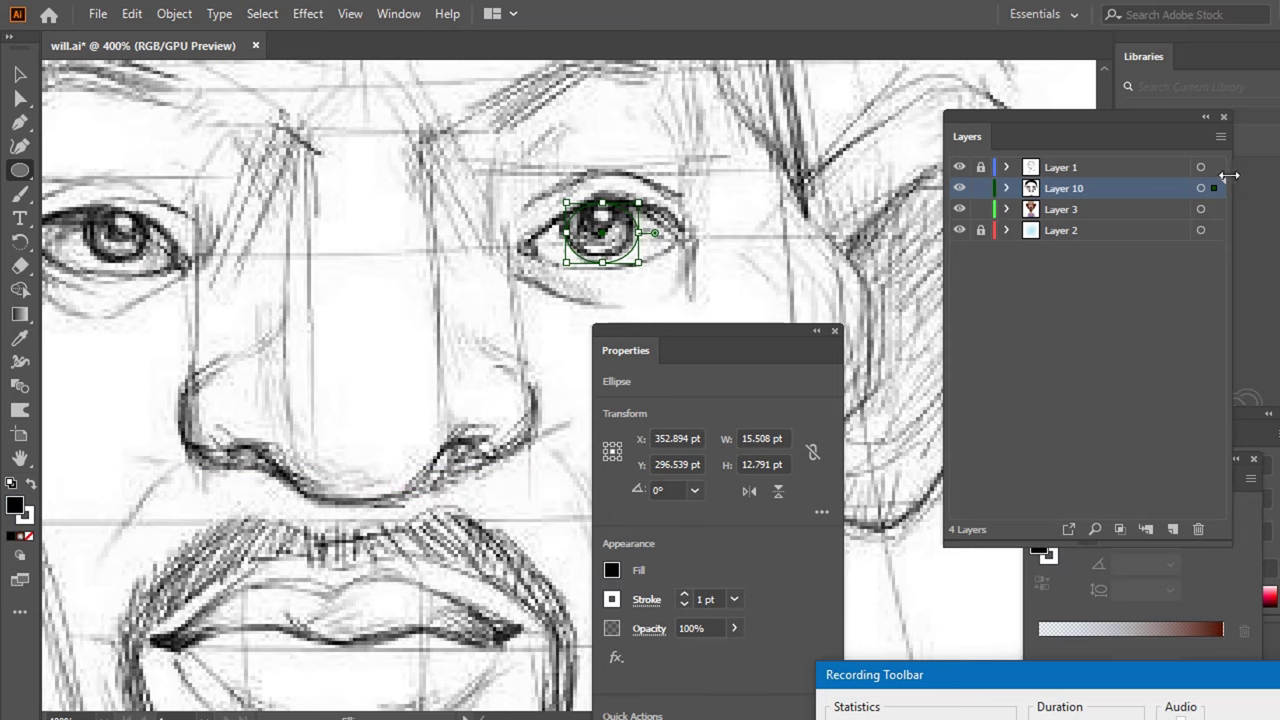
click(961, 168)
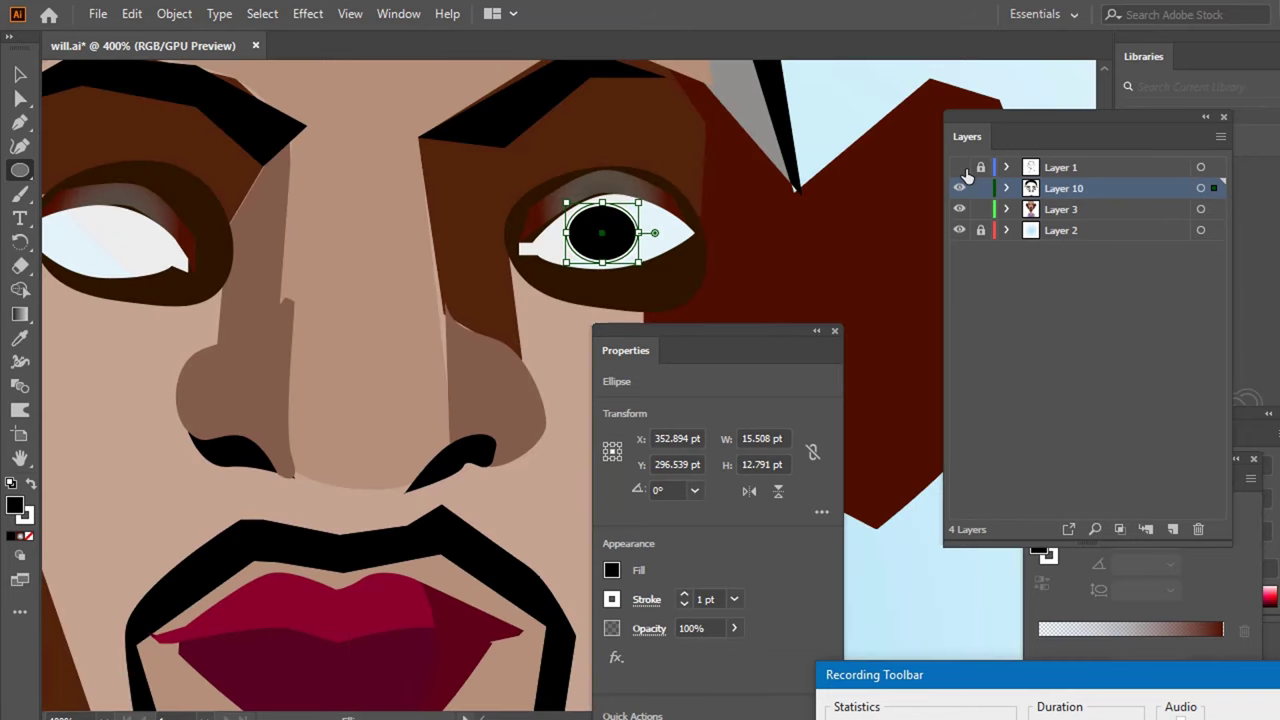
key(x)
key(slash)
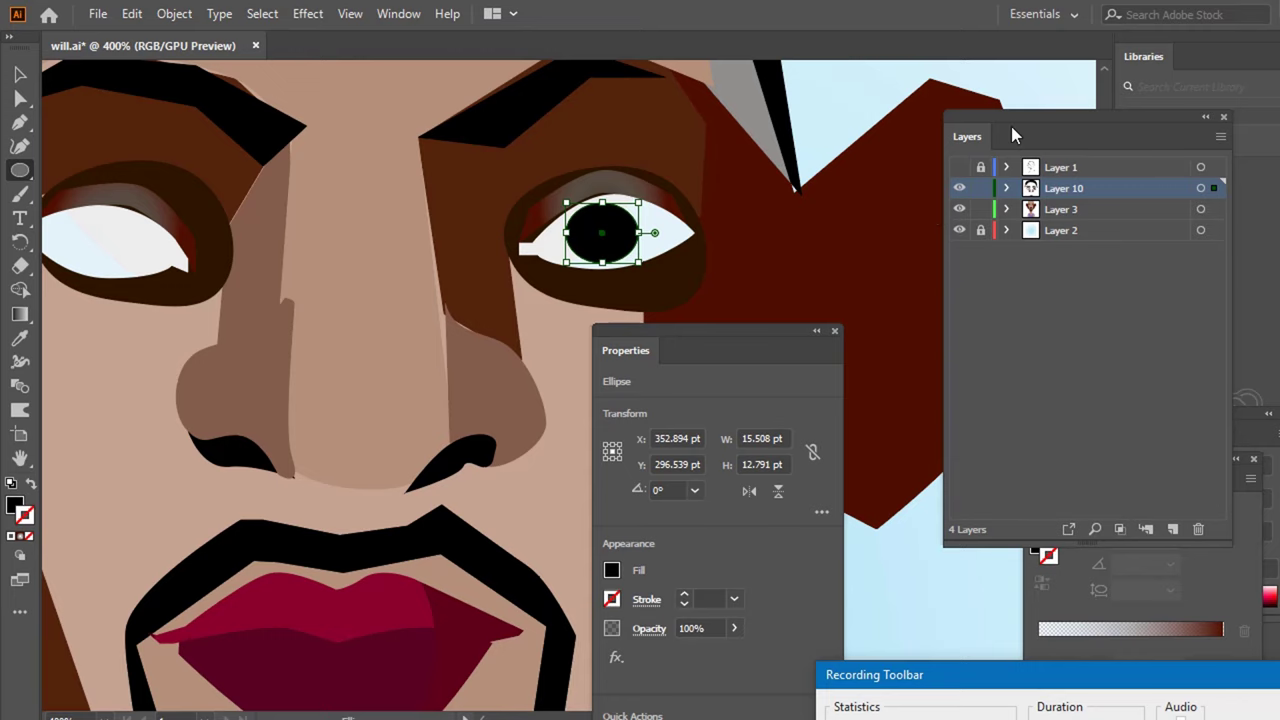
key(Up)
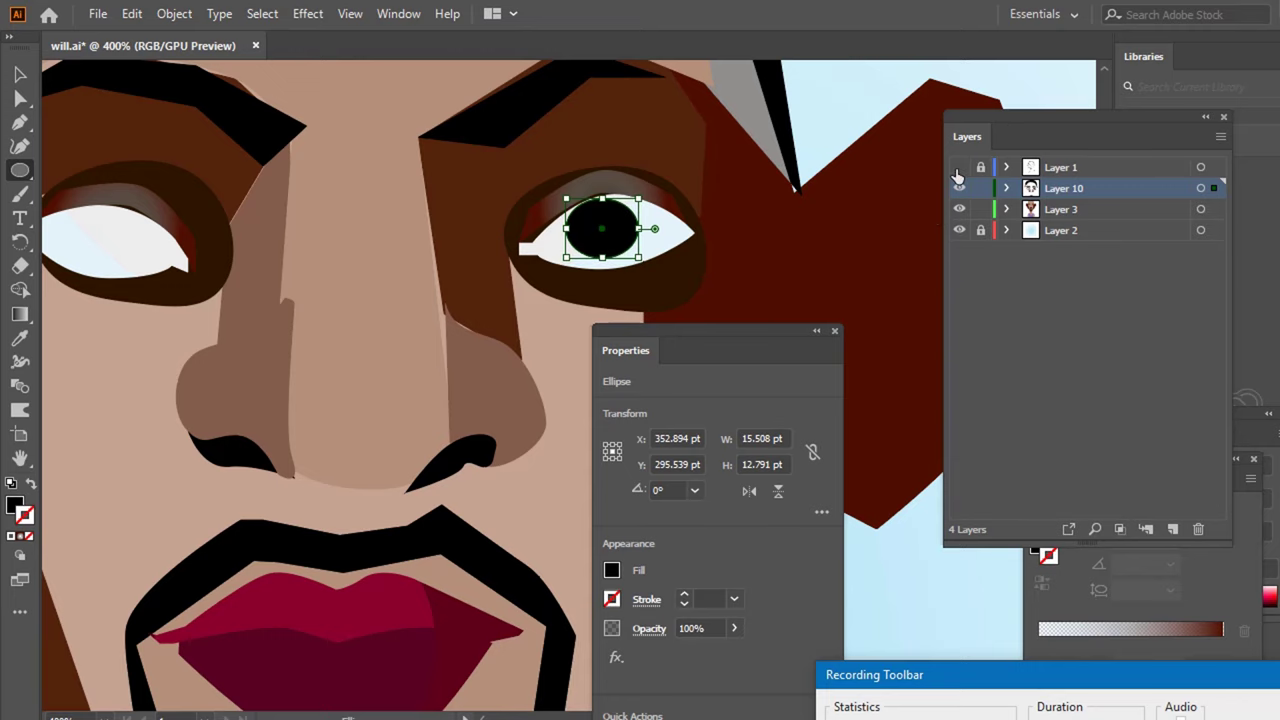
- Toggle the sketch to compare the pupil placement, leaving the sketch hidden
click(958, 168)
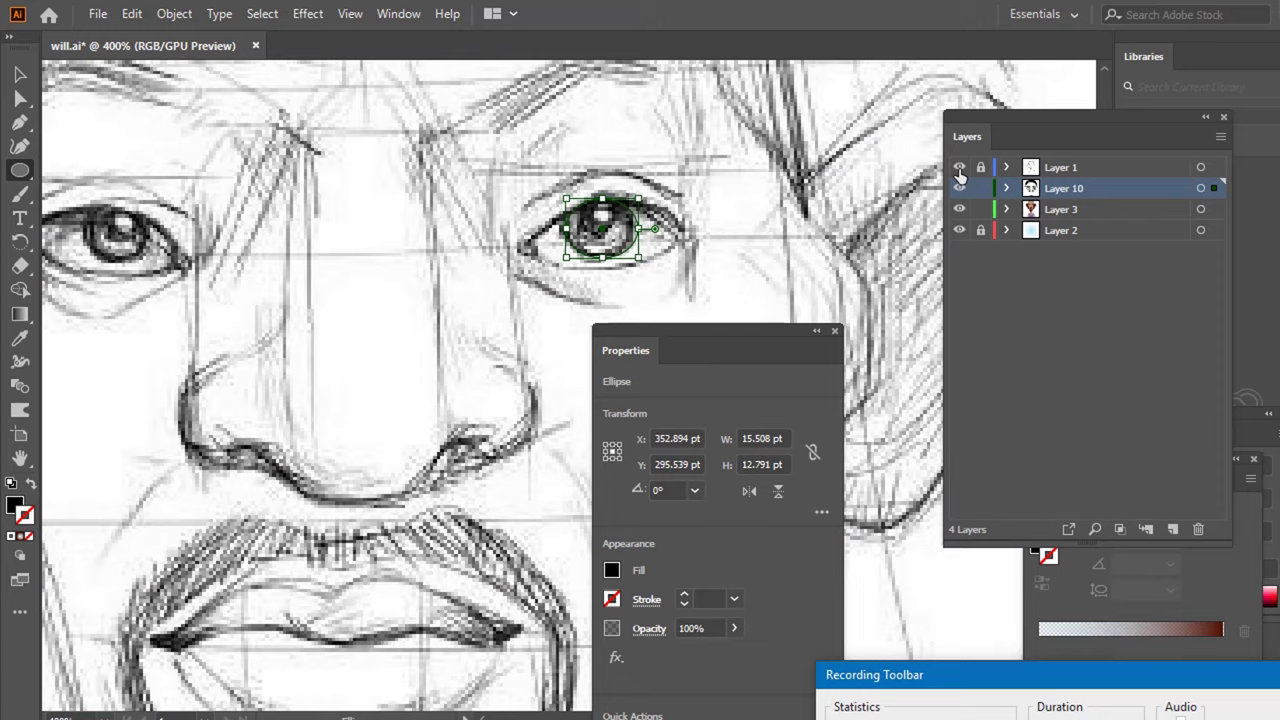
click(958, 168)
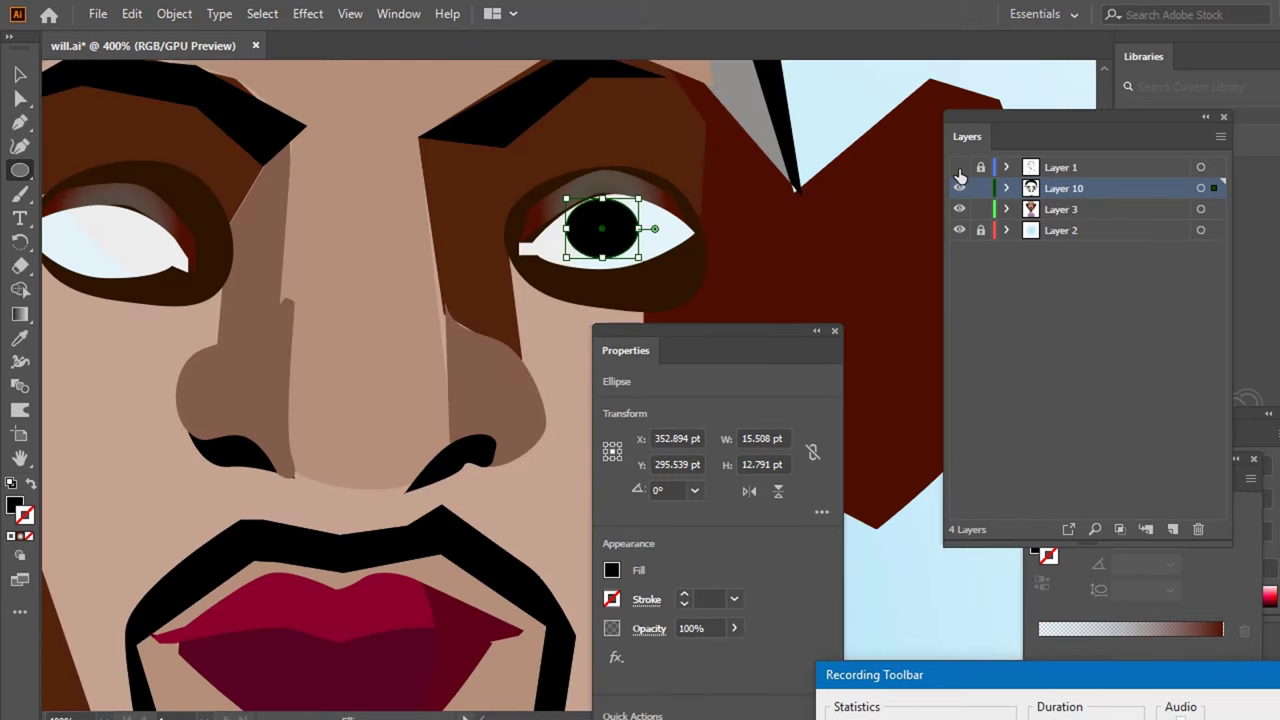
click(958, 168)
click(958, 168)
click(958, 168)
- Give the pupil ellipse a radial gradient fill with no outline
mouse_move(797, 340)
mouse_down()
mouse_move(1042, 193)
mouse_move(1100, 106)
mouse_move(1034, 133)
mouse_move(843, 153)
mouse_move(860, 159)
mouse_up()
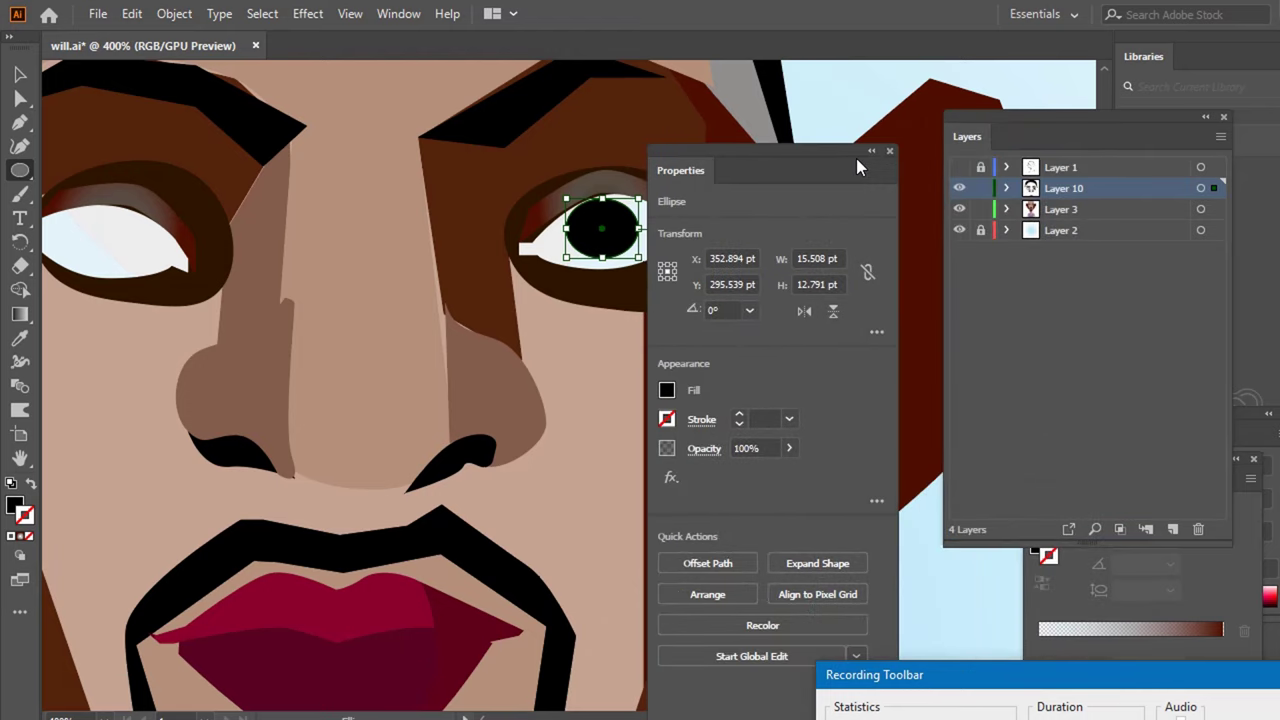
click(20, 315)
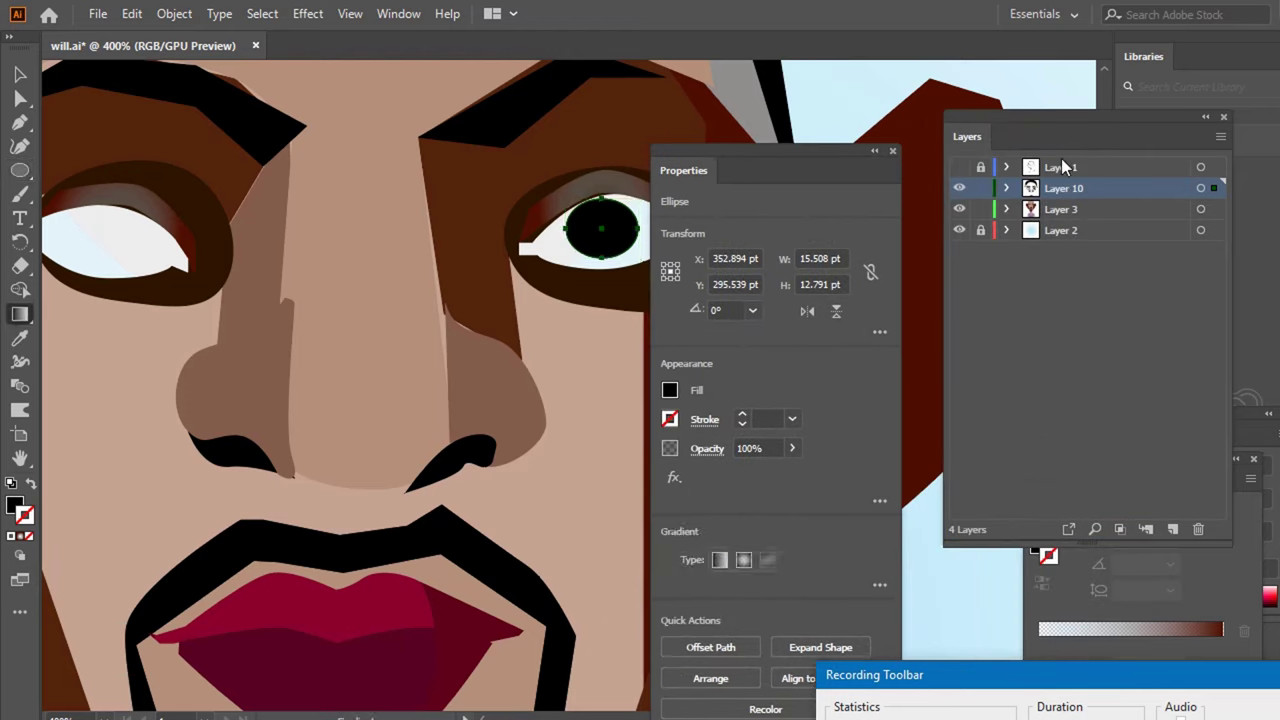
click(749, 559)
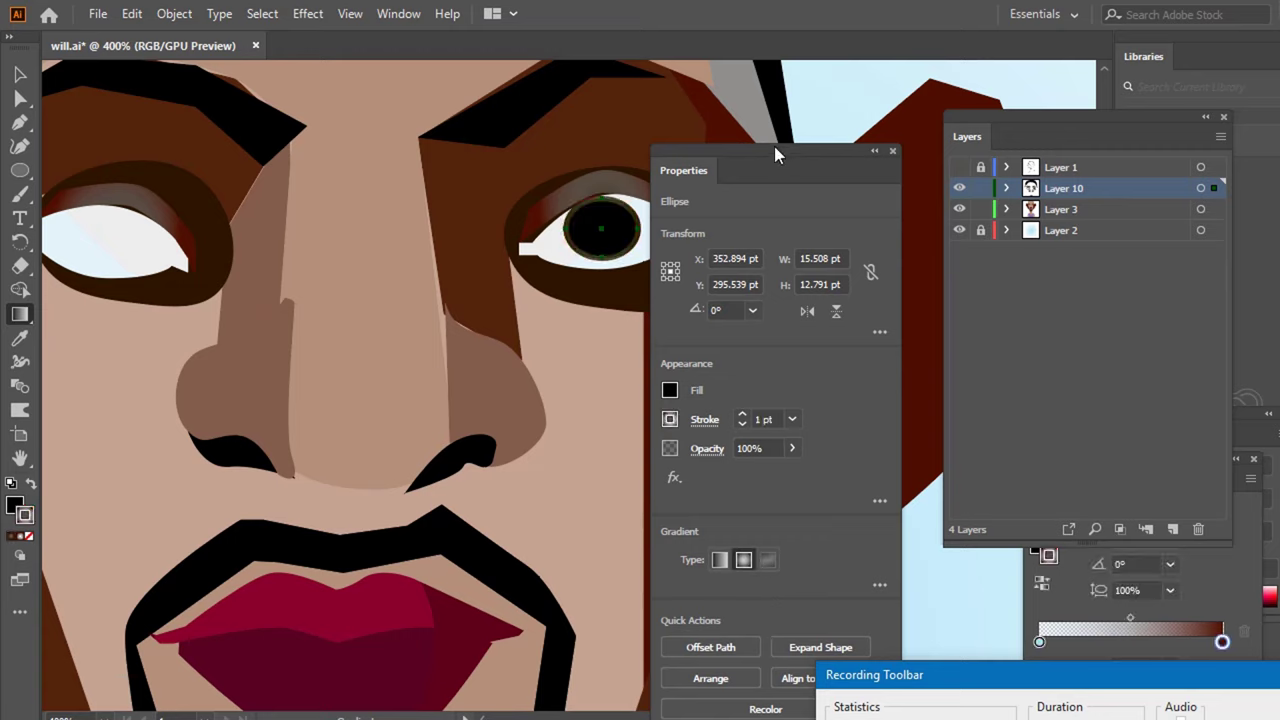
key(period)
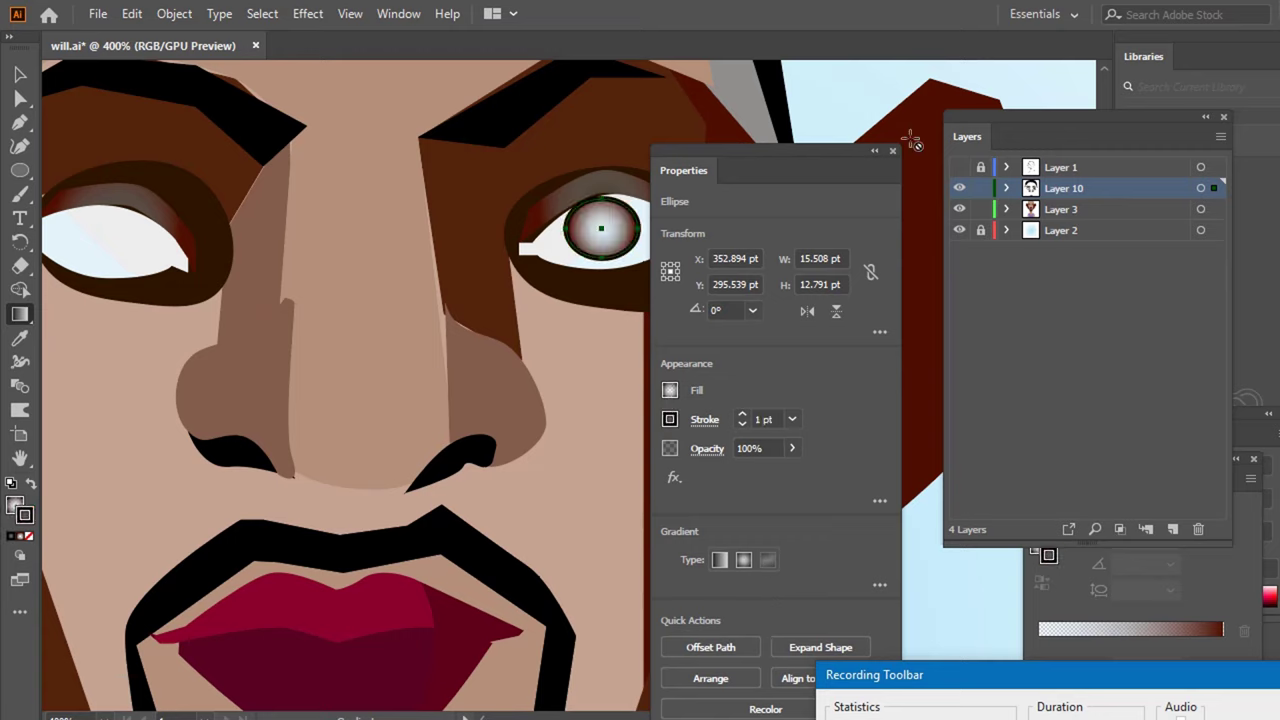
drag(772, 159, 1120, 95)
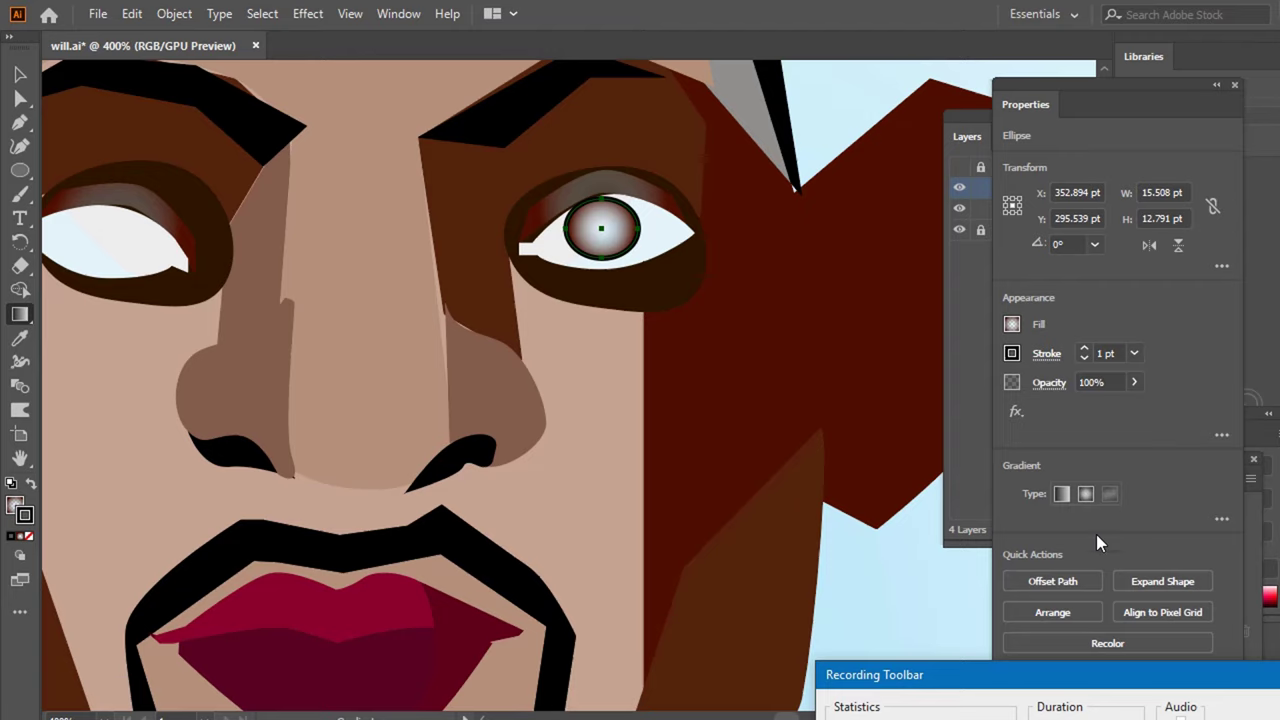
key(slash)
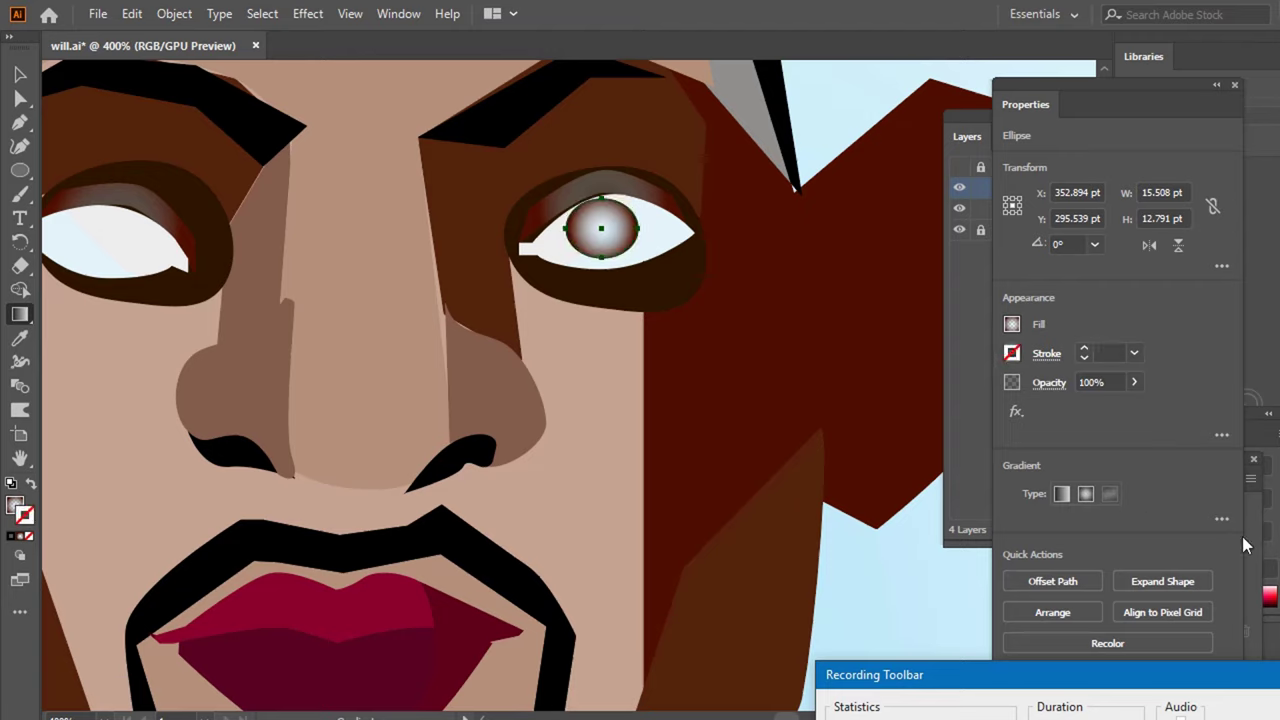
click(1257, 512)
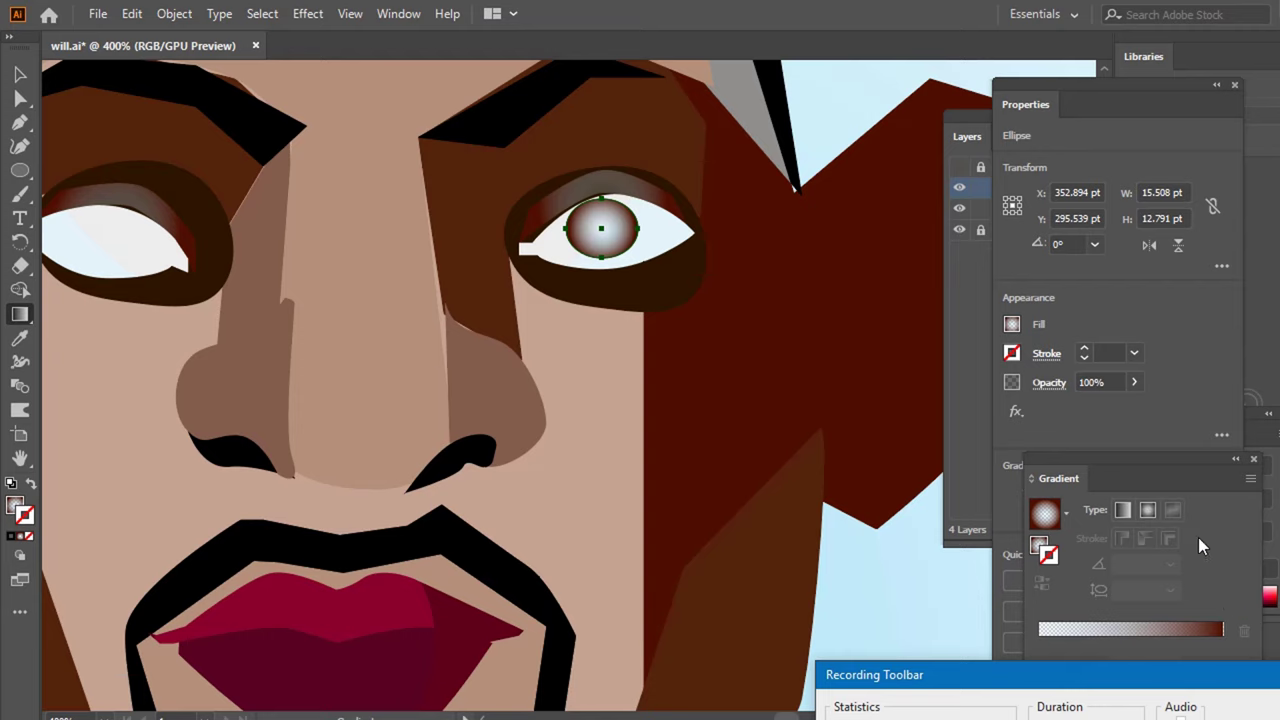
click(1147, 510)
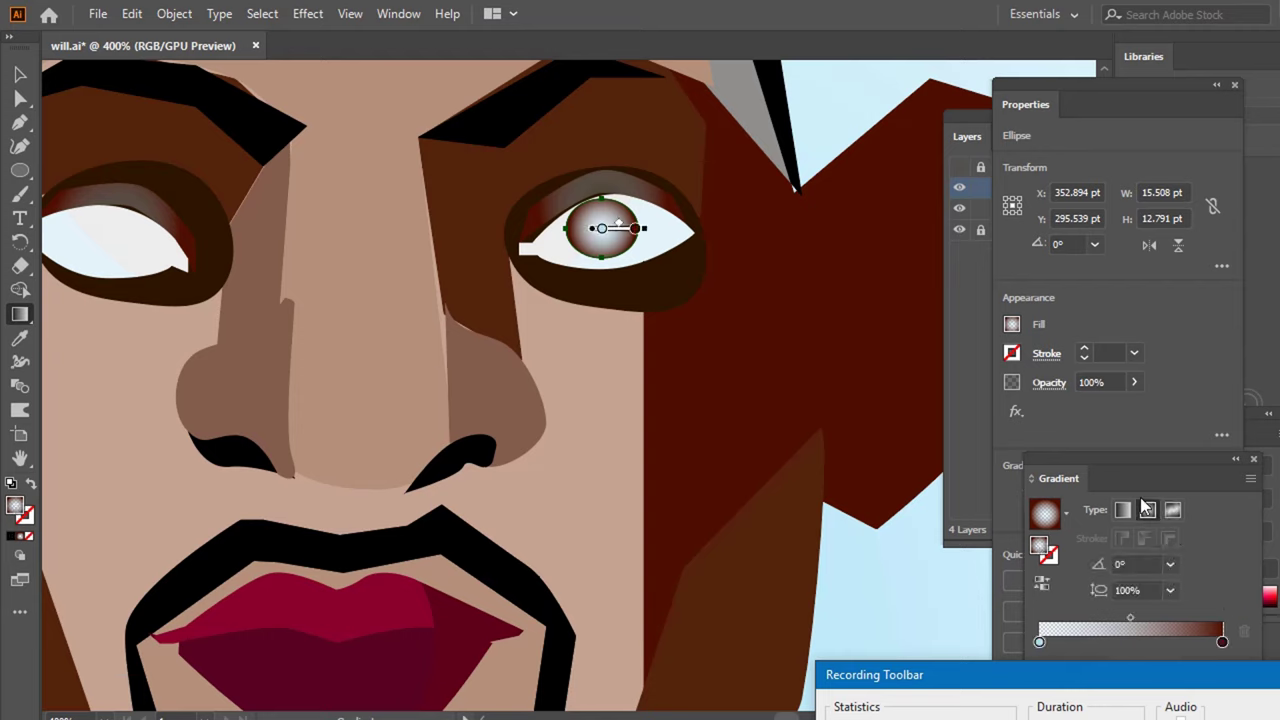
- Set the gradient's outer stop to dark navy in RGB and move it inward
click(1222, 643)
double_click(1222, 643)
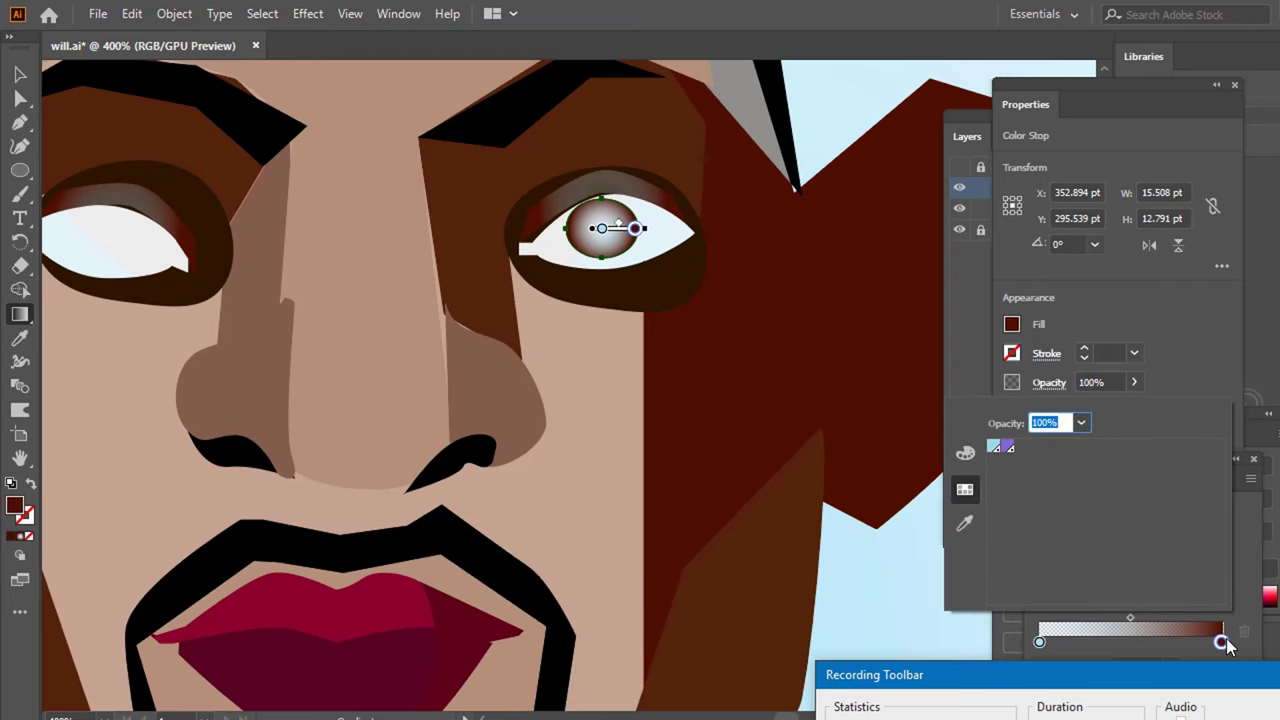
key(Escape)
double_click(1224, 641)
click(965, 453)
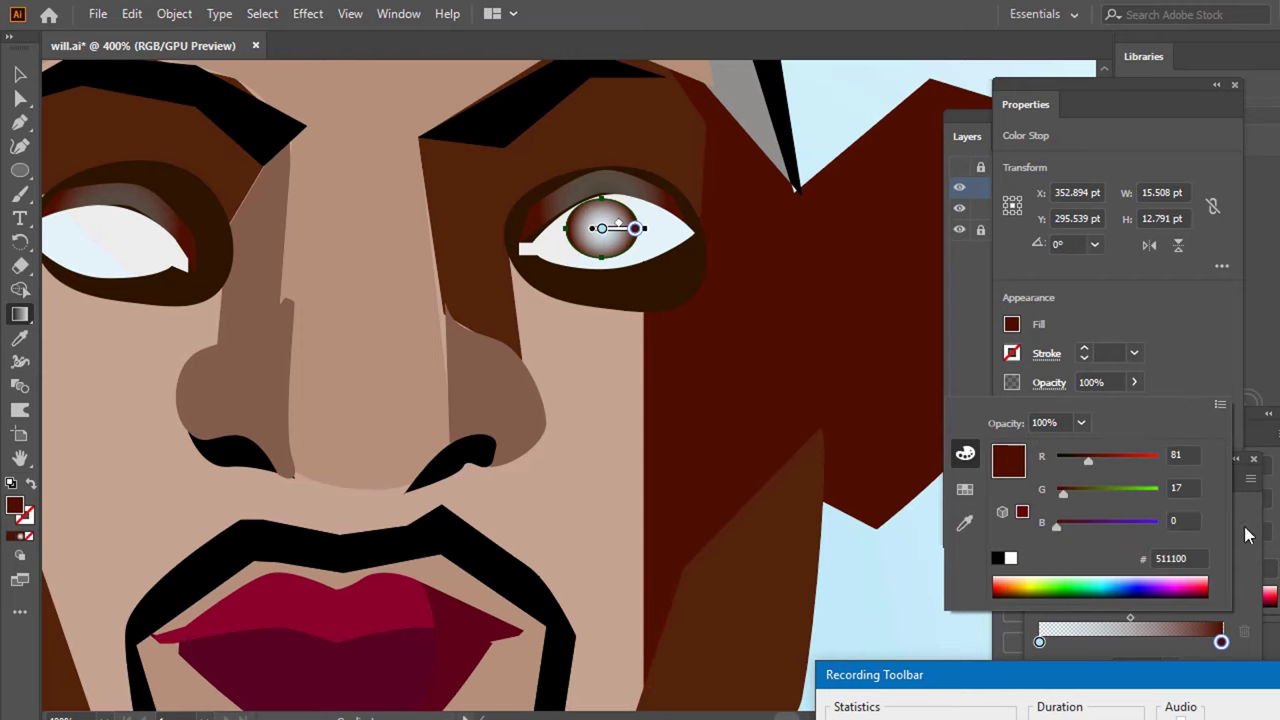
click(1128, 582)
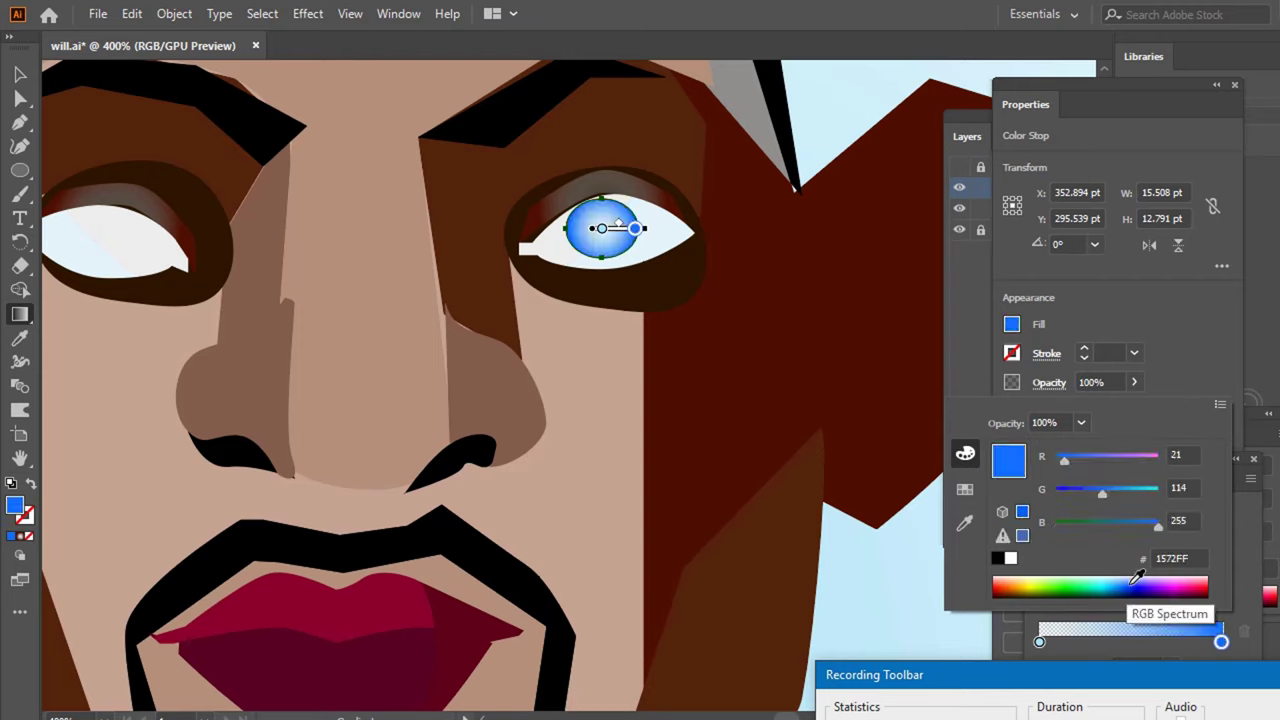
click(1138, 589)
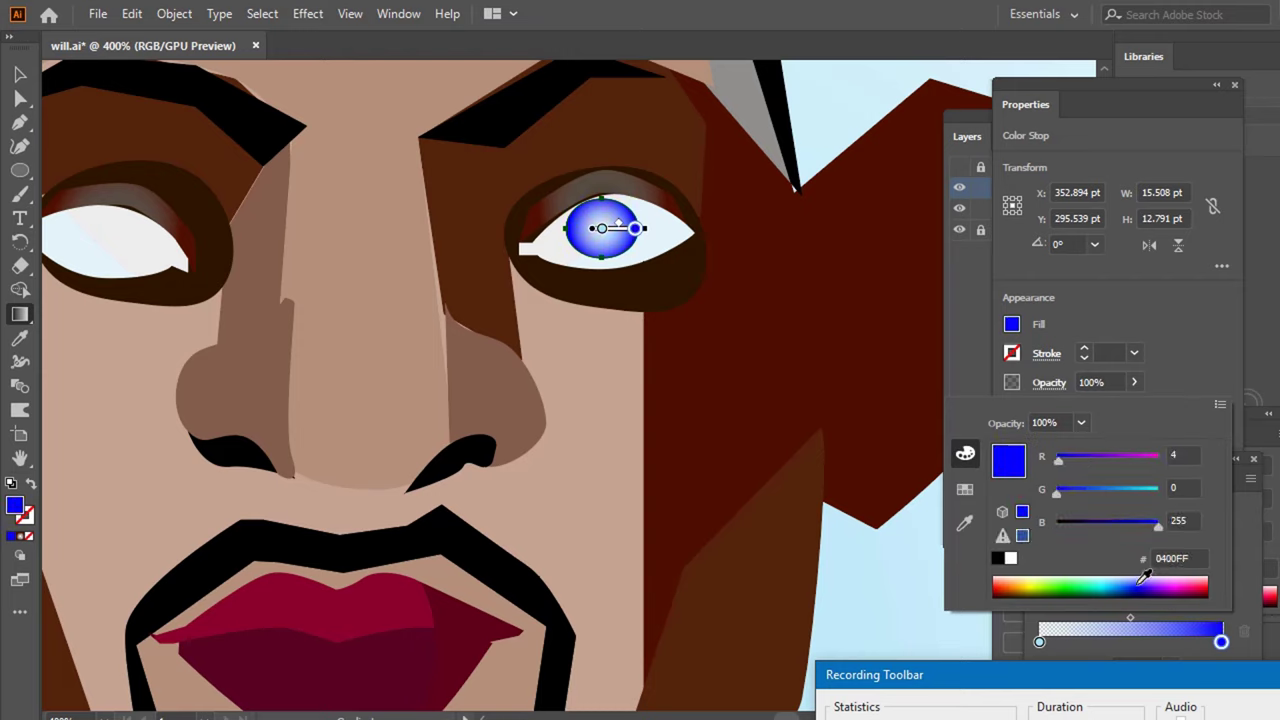
click(1137, 590)
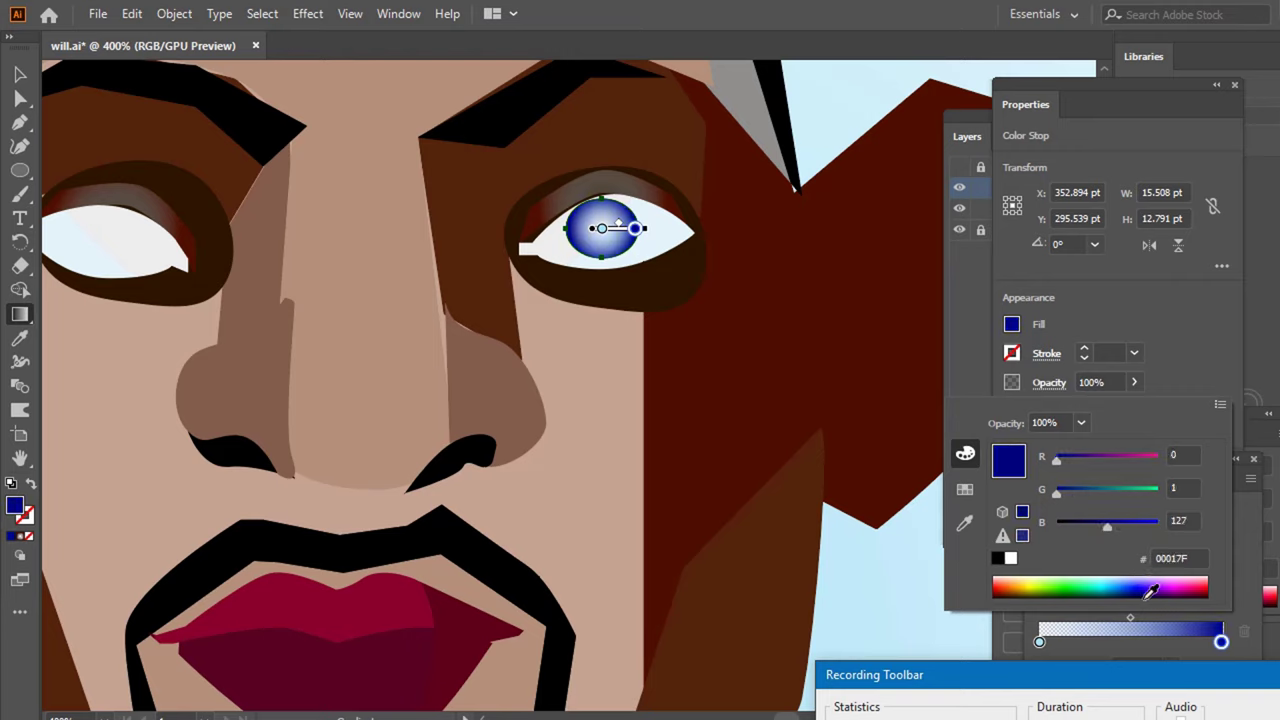
click(1224, 643)
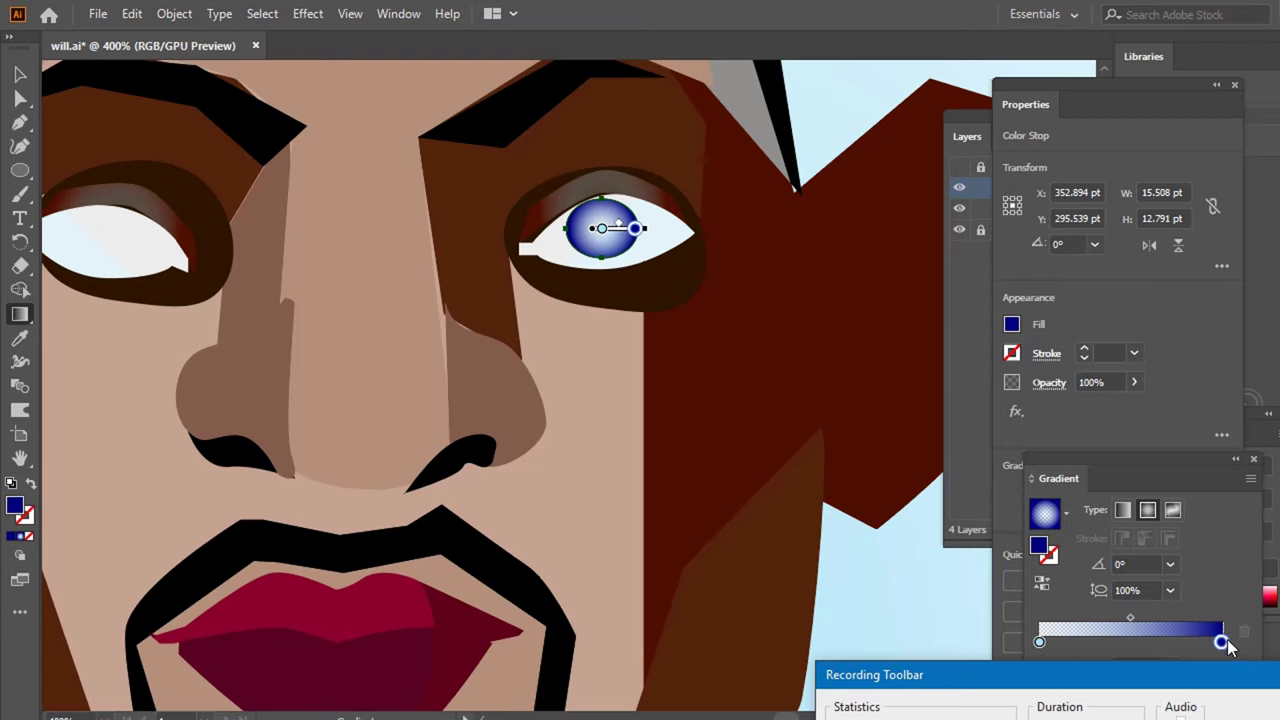
drag(1221, 642, 1190, 642)
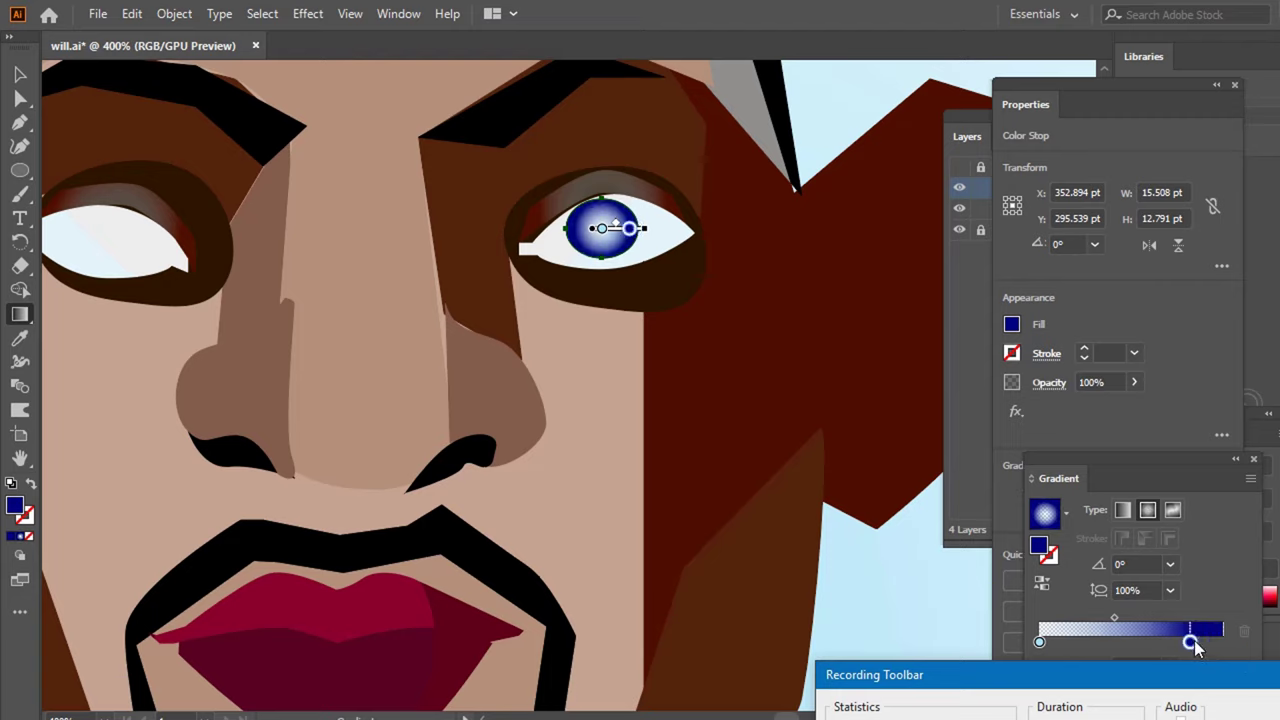
- Darken the outer gradient stop to black by dragging the B slider to 0
double_click(1192, 642)
drag(1107, 529, 1074, 525)
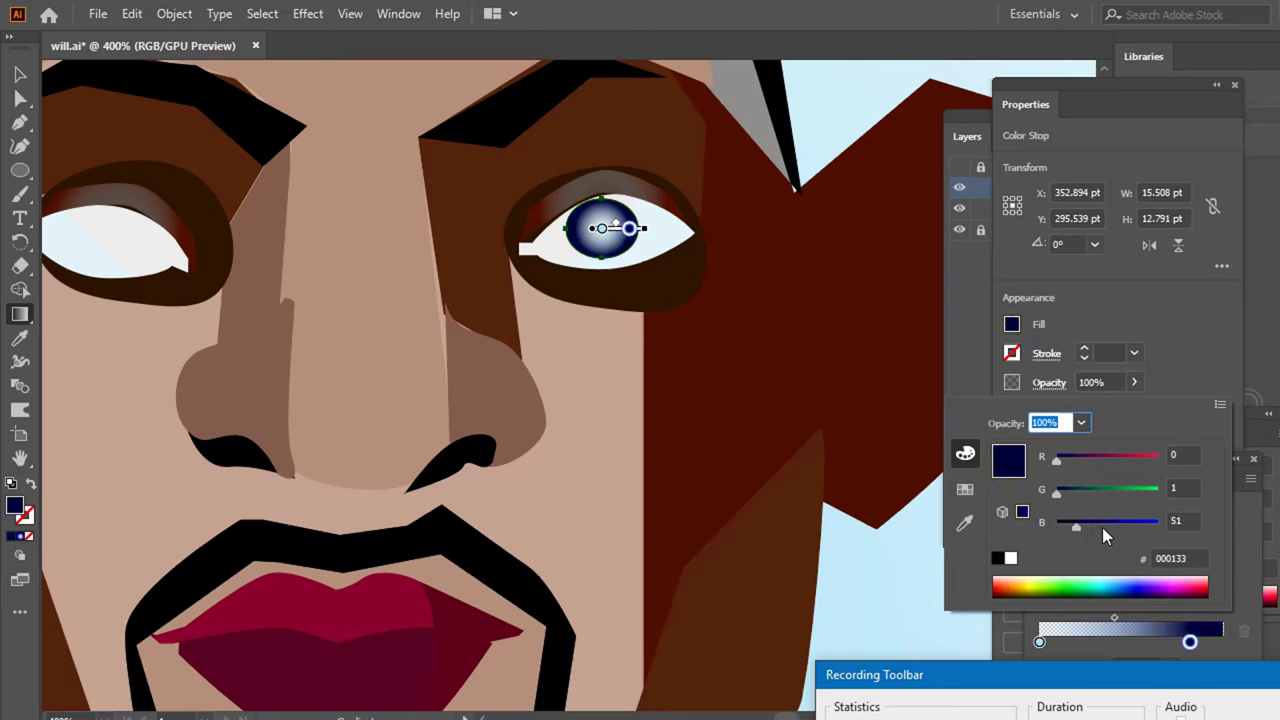
drag(1079, 528, 1042, 528)
key(Escape)
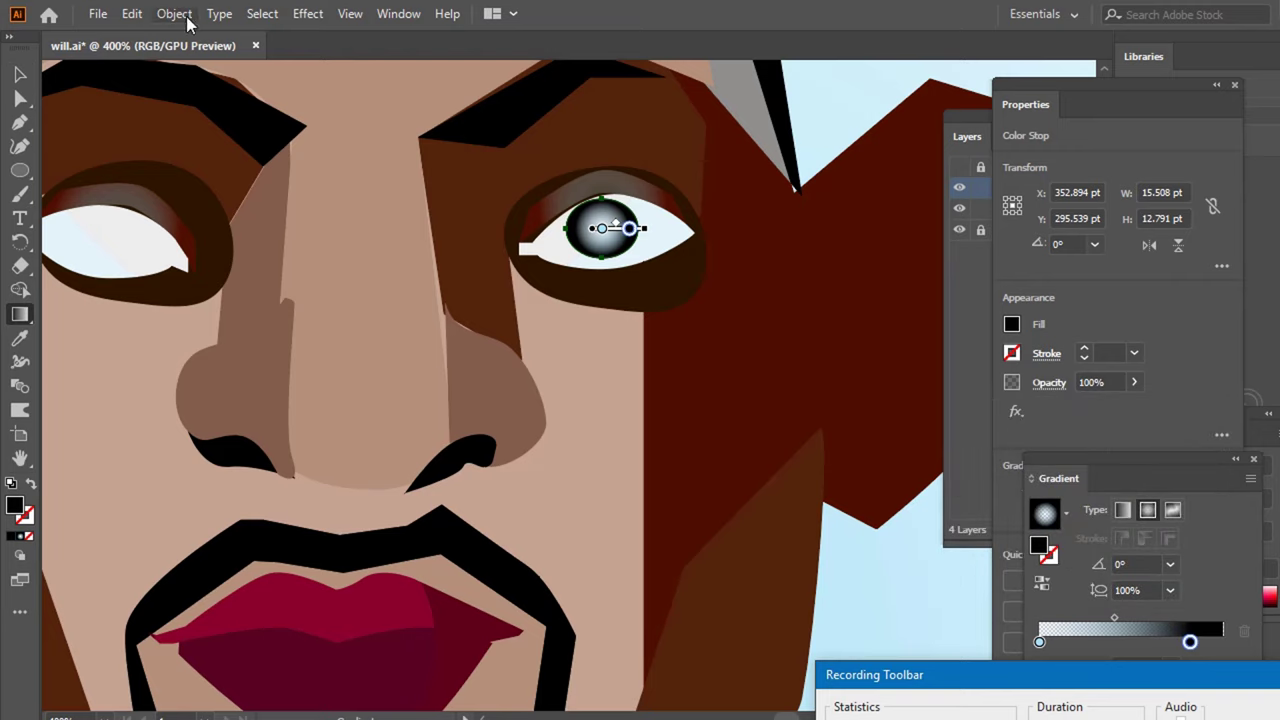
click(22, 74)
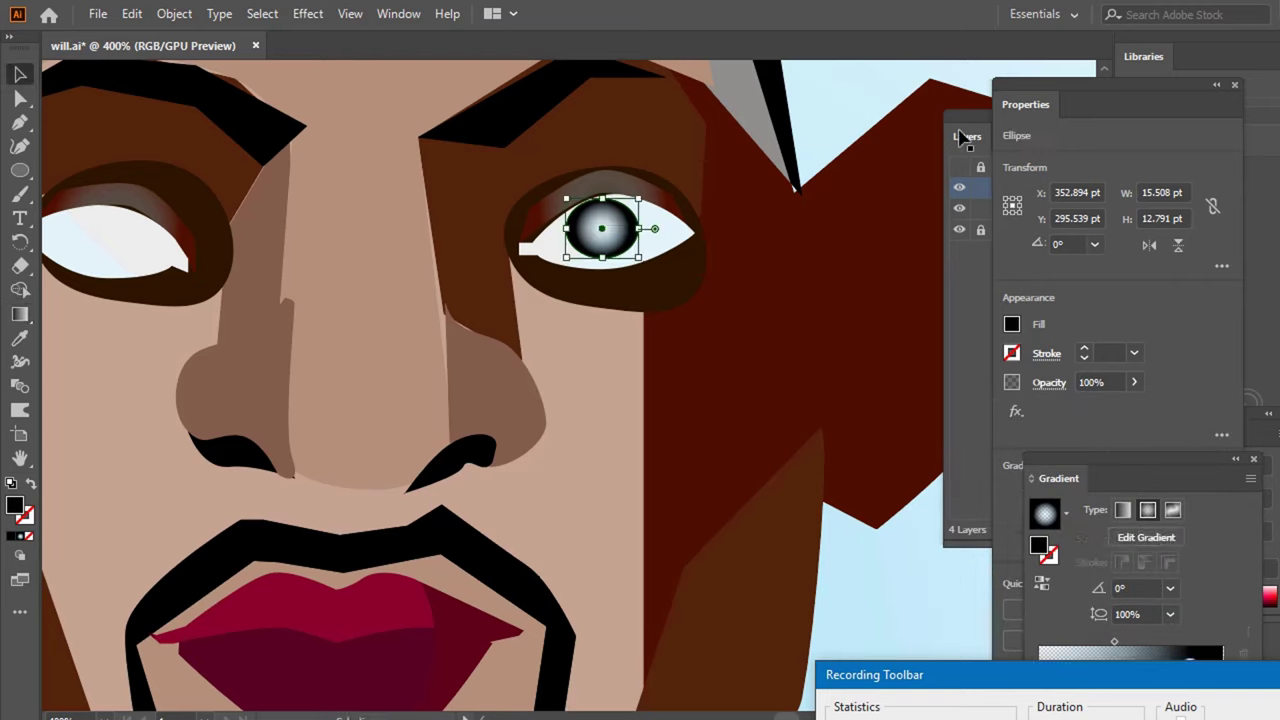
- Narrow the right eye's gradient iris slightly to about 13.77 pt wide
click(824, 101)
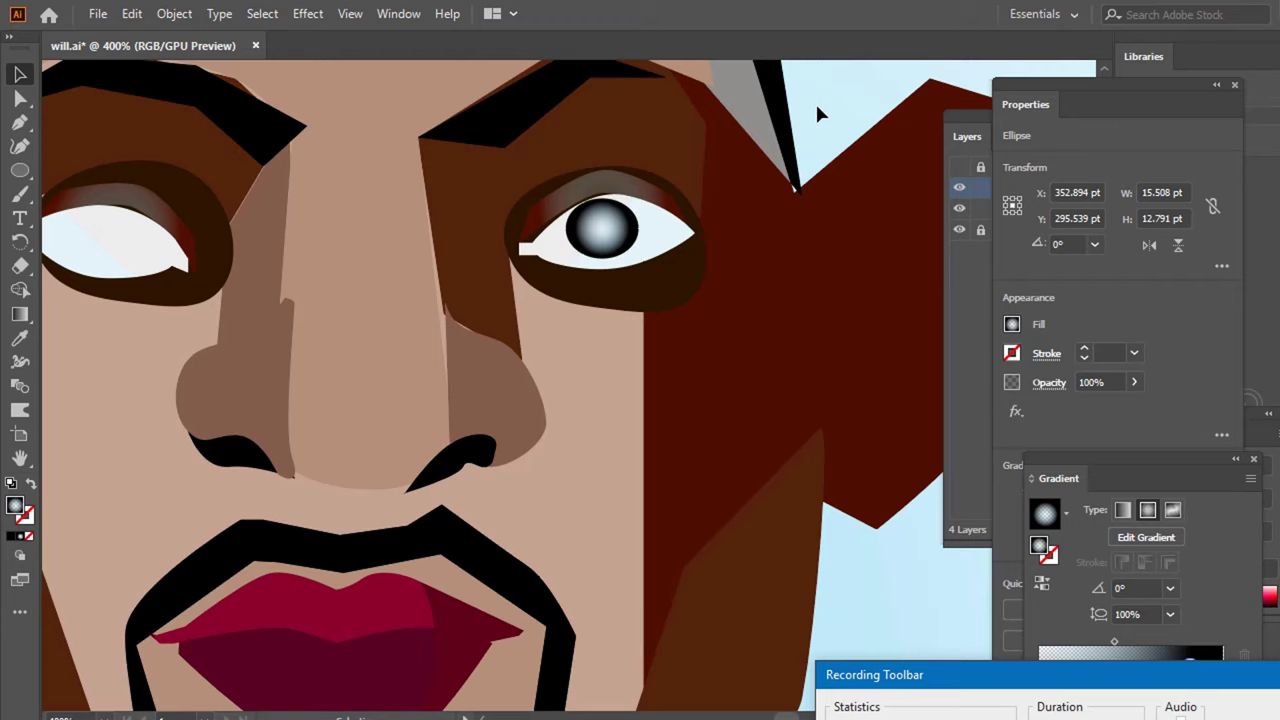
alt+scroll(809, 107, down, 3)
scroll(777, 150, up, 2)
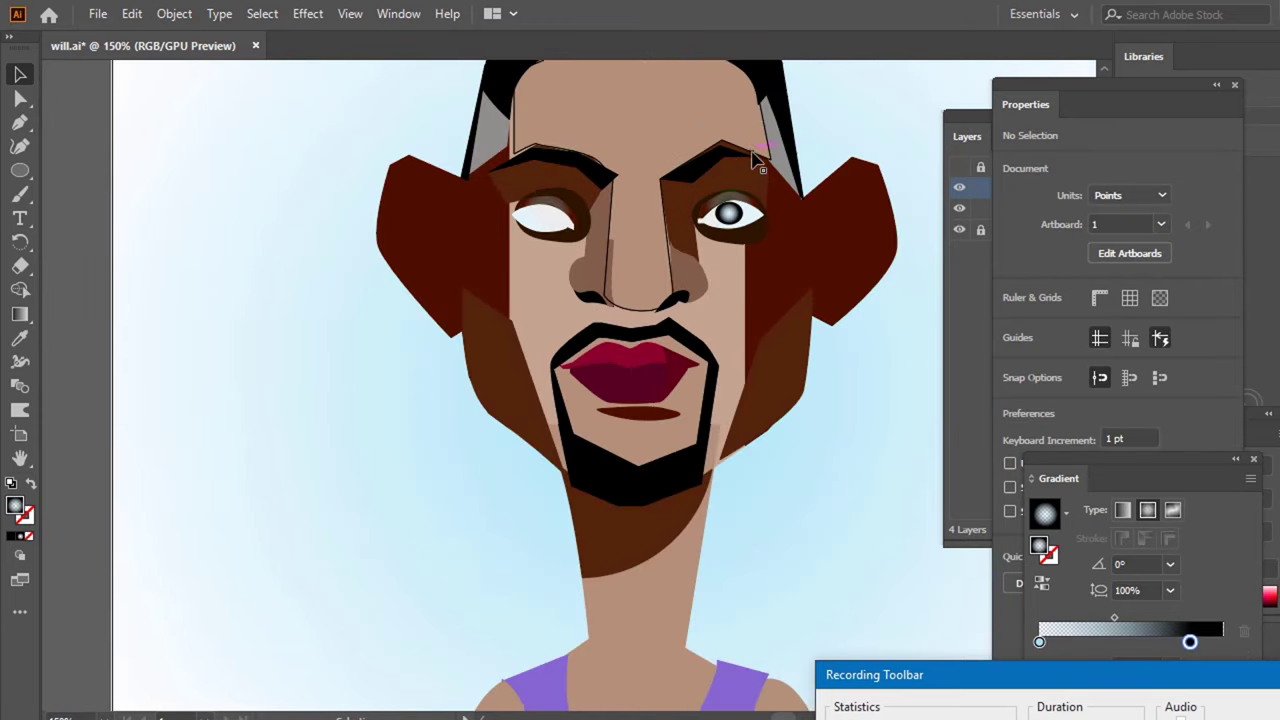
scroll(770, 210, up, 1)
alt+scroll(775, 248, up, 5)
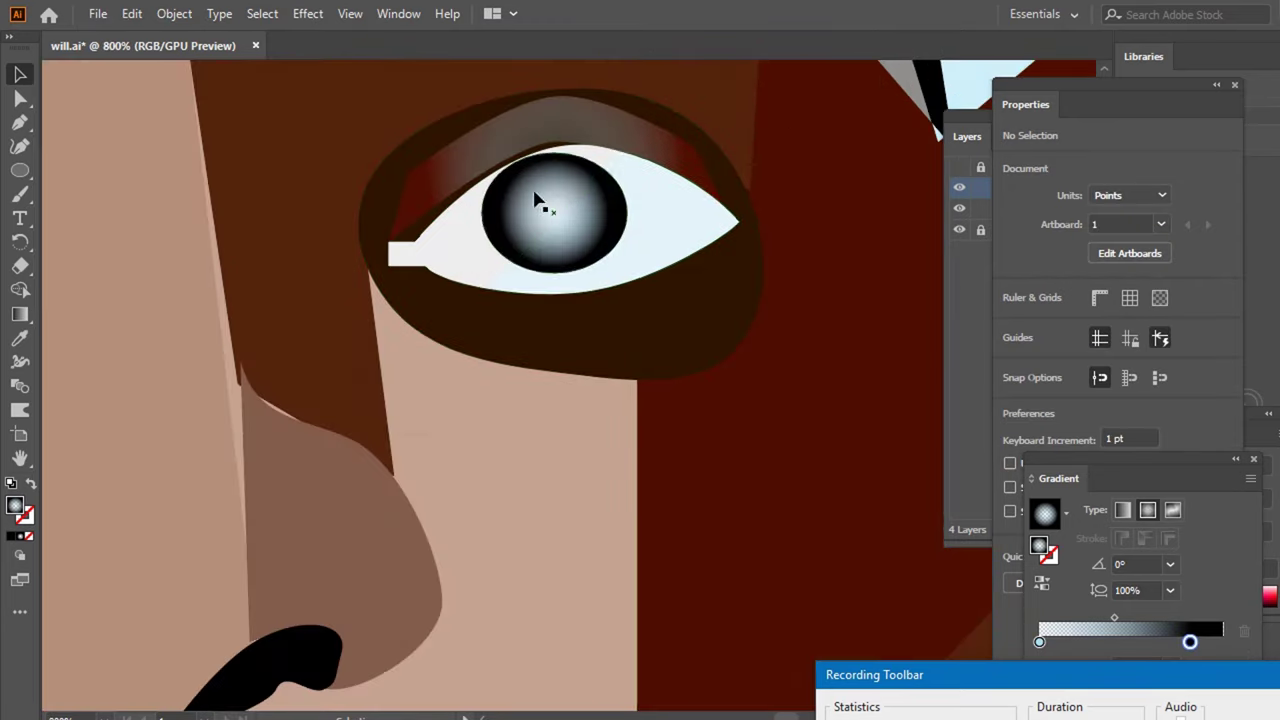
click(622, 203)
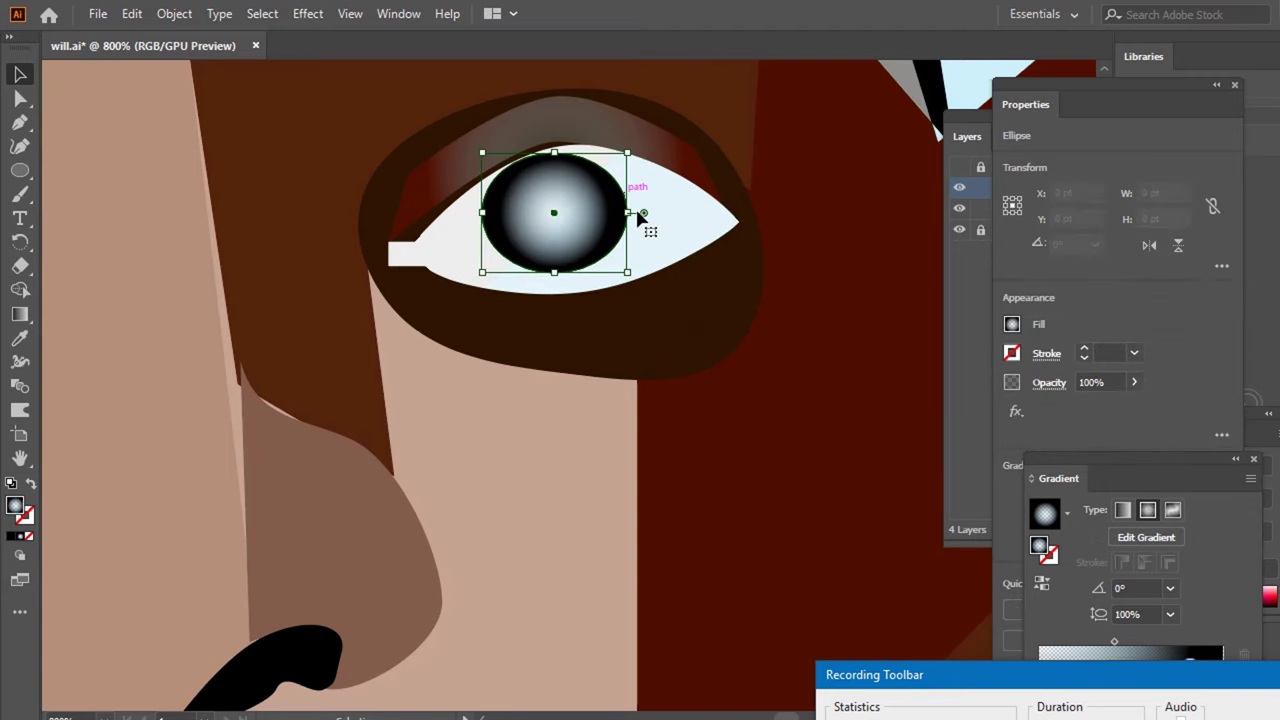
mouse_move(626, 213)
mouse_down()
mouse_move(610, 213)
mouse_move(668, 330)
mouse_up()
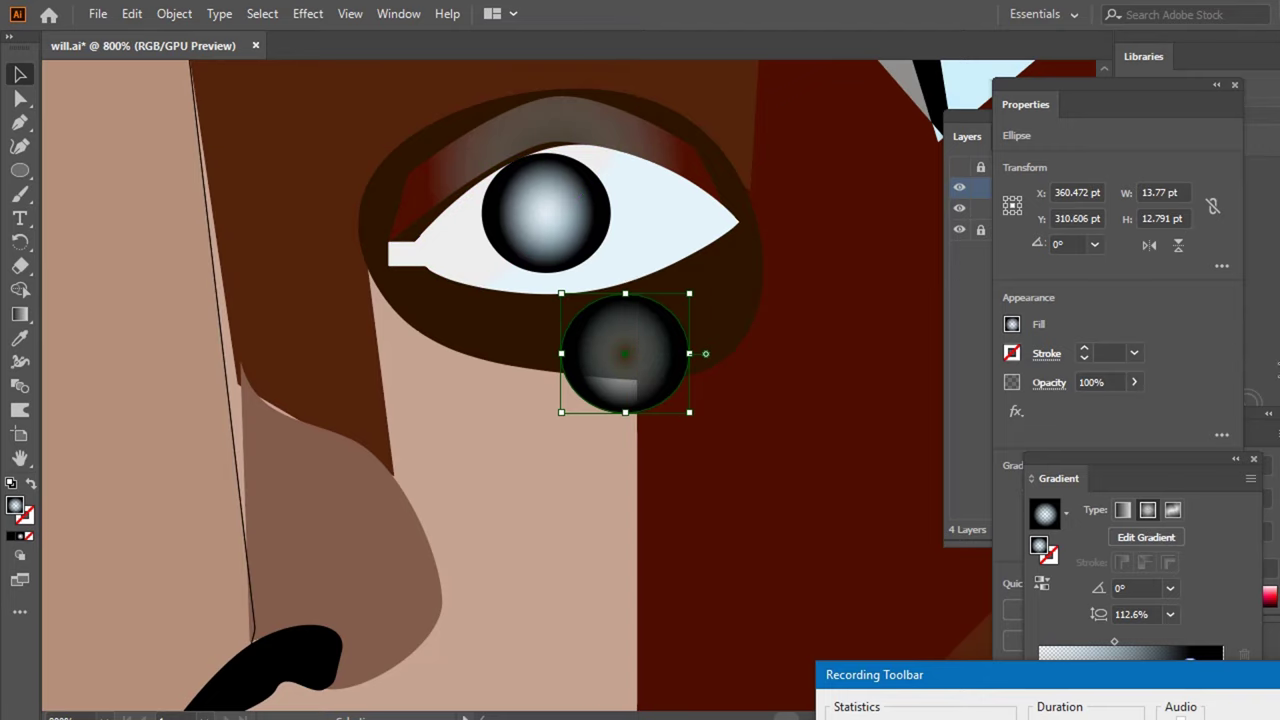
- Fill the copied circle with solid black 000000
click(1042, 327)
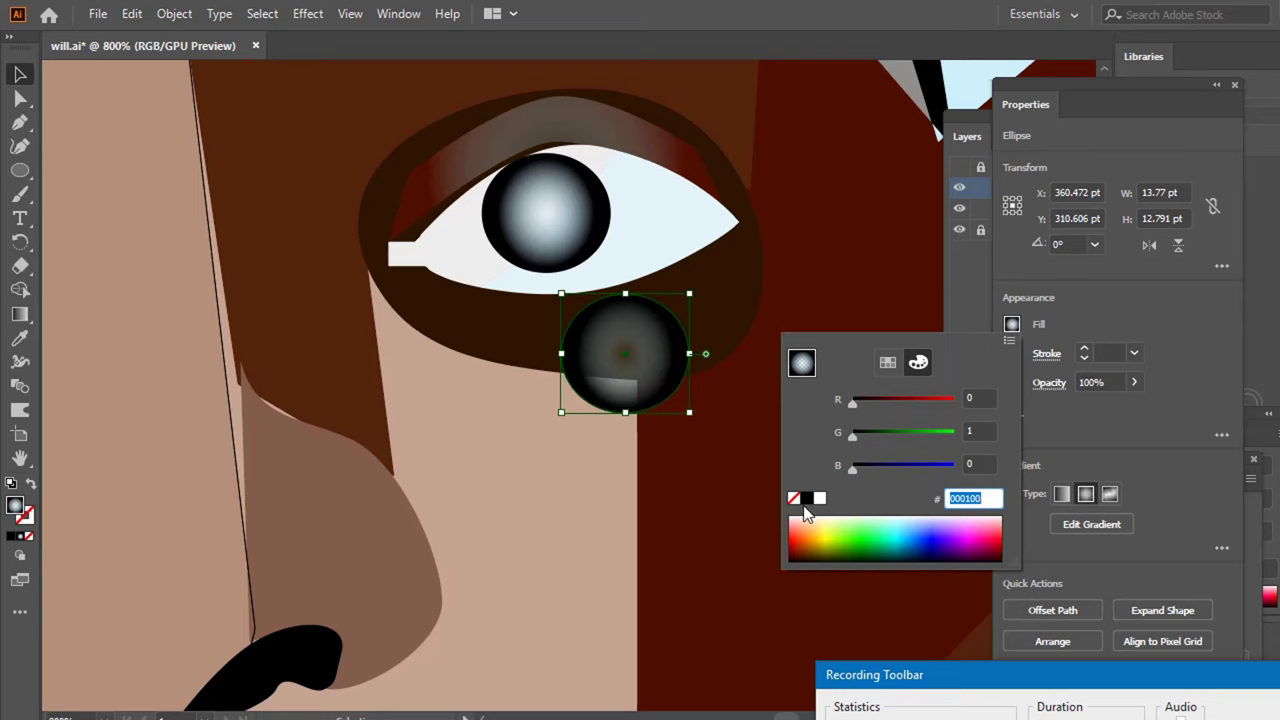
text(000000)
key(Escape)
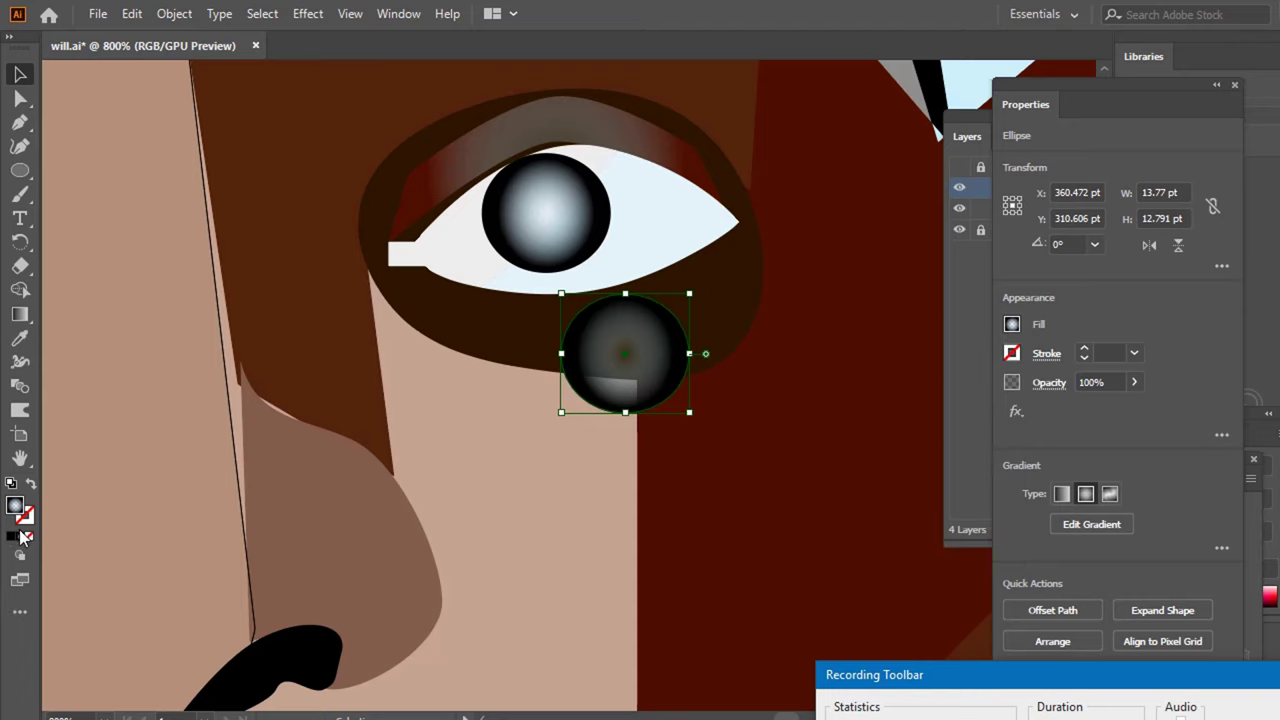
click(14, 536)
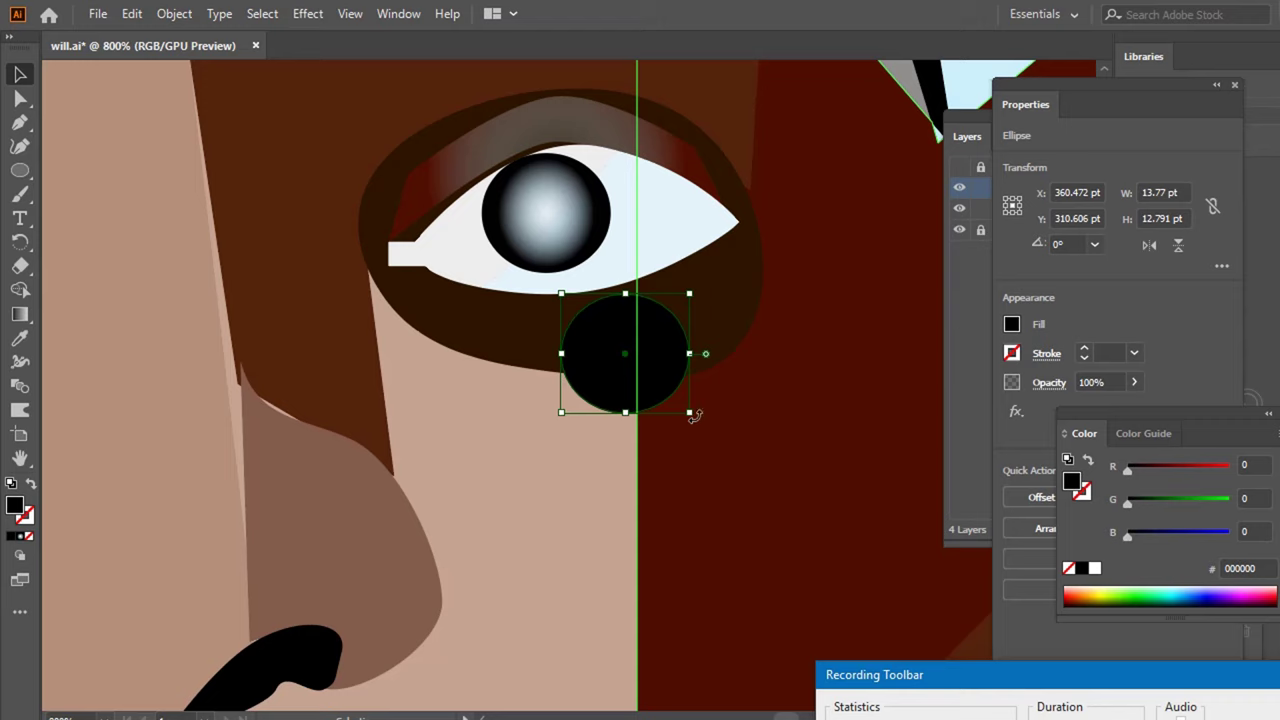
- Shrink the black circle to pupil size and centre it inside the iris
drag(688, 410, 618, 346)
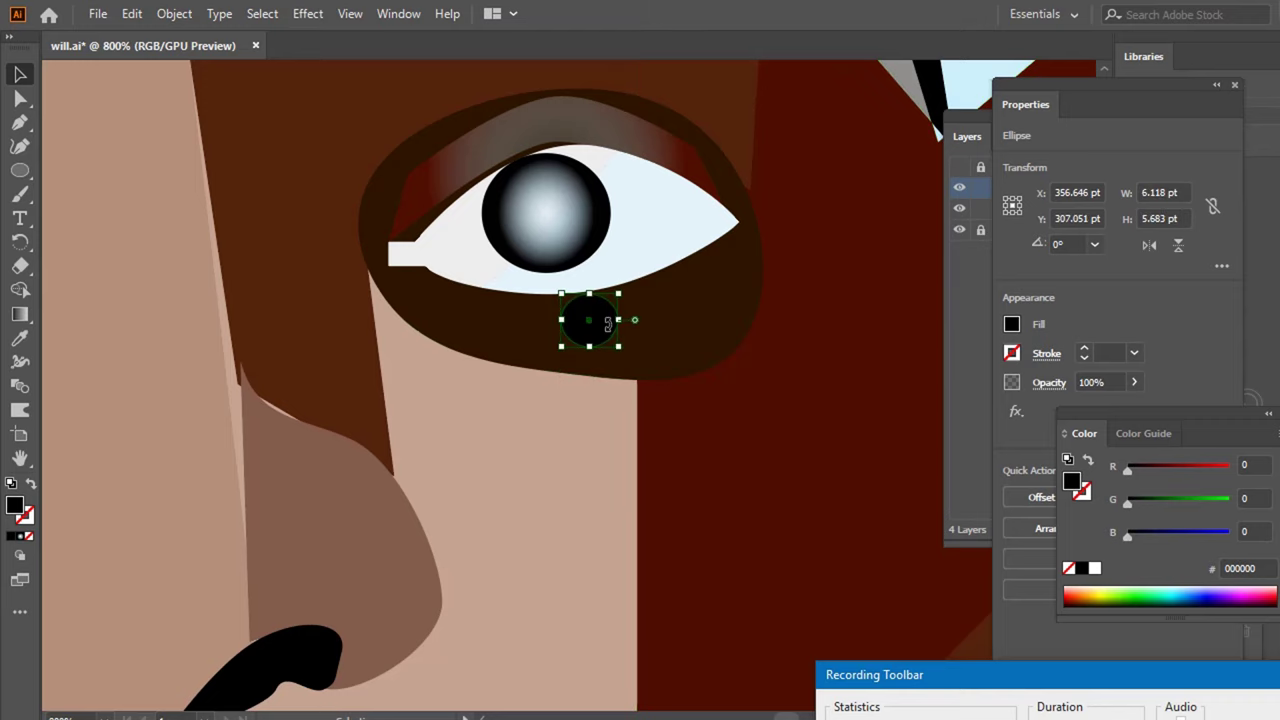
drag(606, 321, 565, 211)
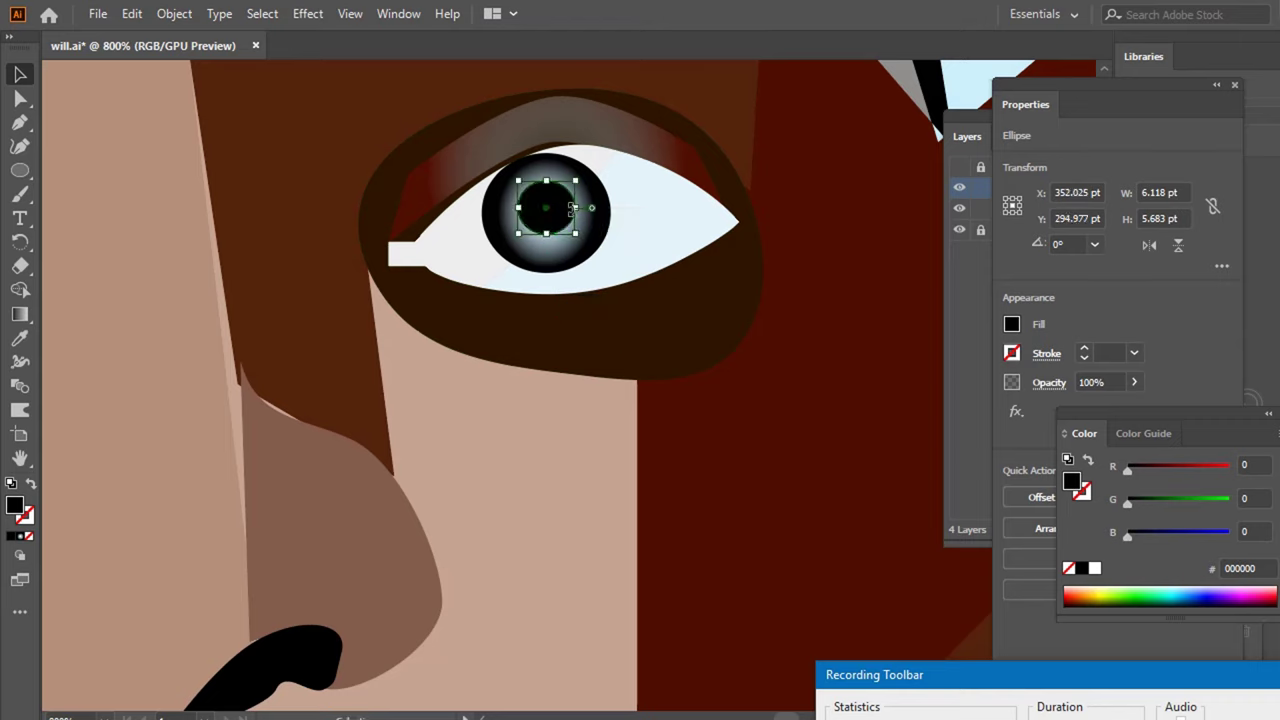
key(Down)
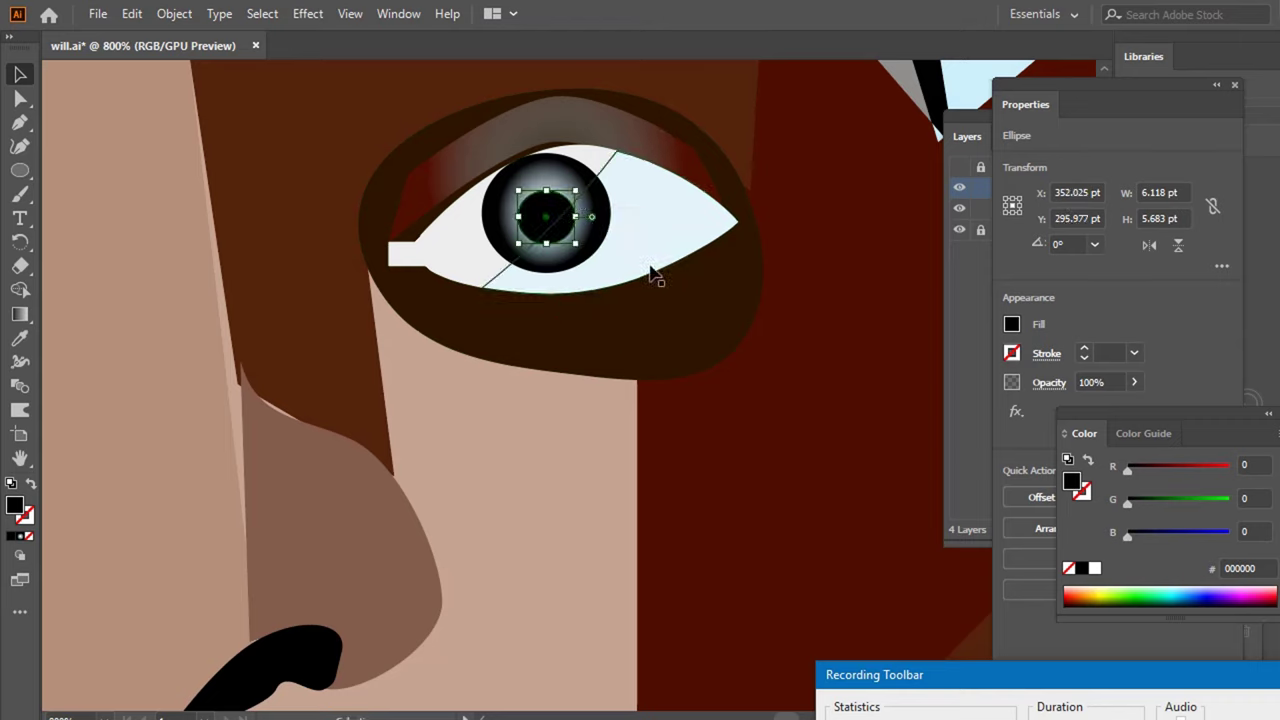
key(Up)
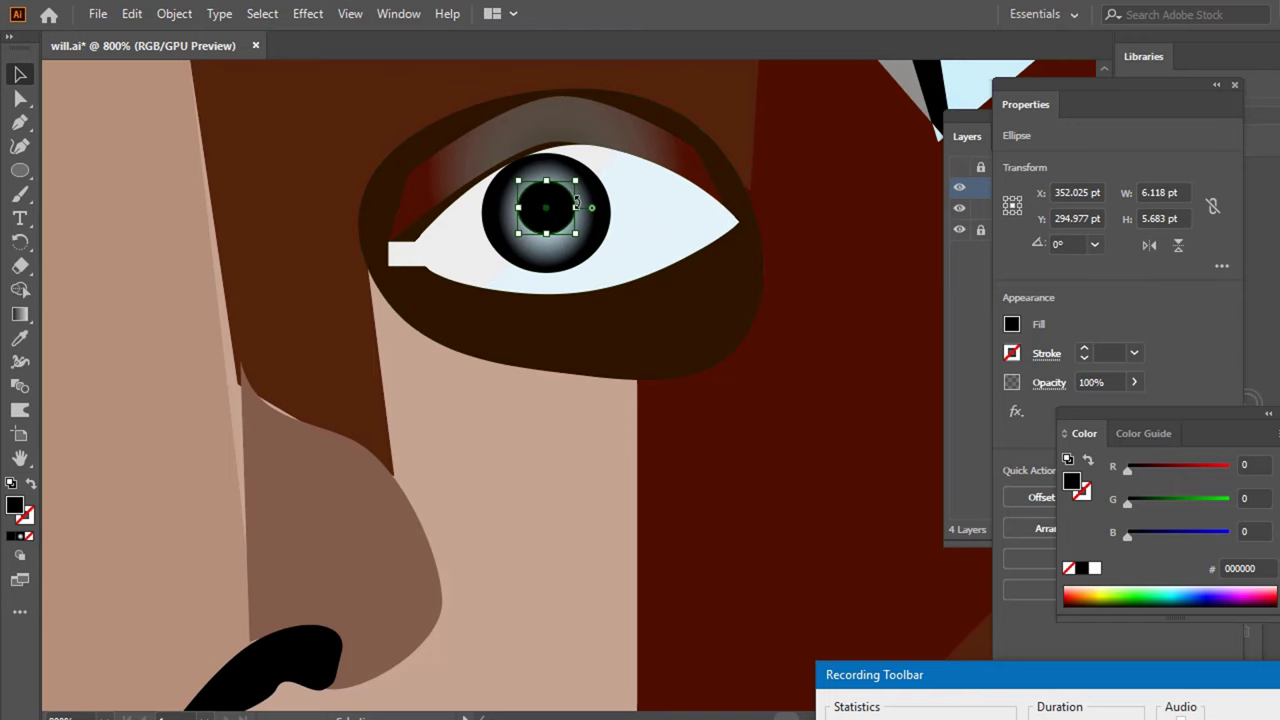
scroll(632, 236, down, 3)
scroll(632, 236, down, 2)
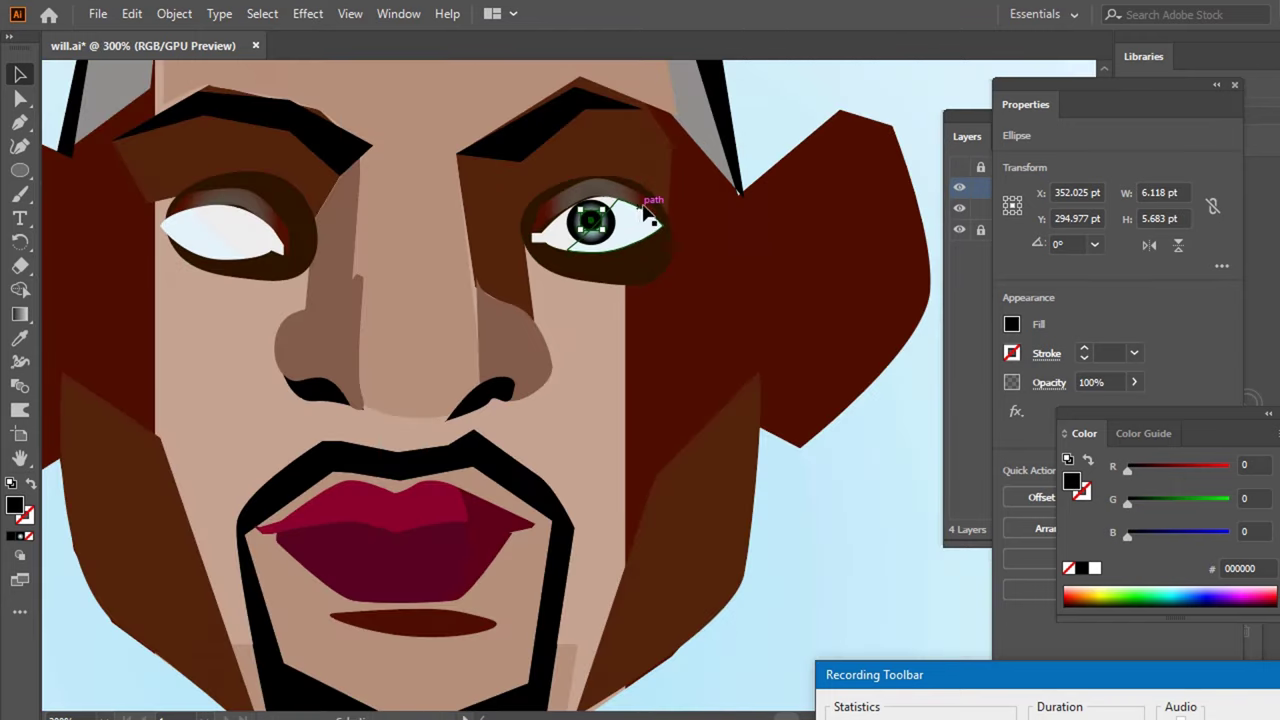
click(785, 117)
scroll(785, 117, down, 2)
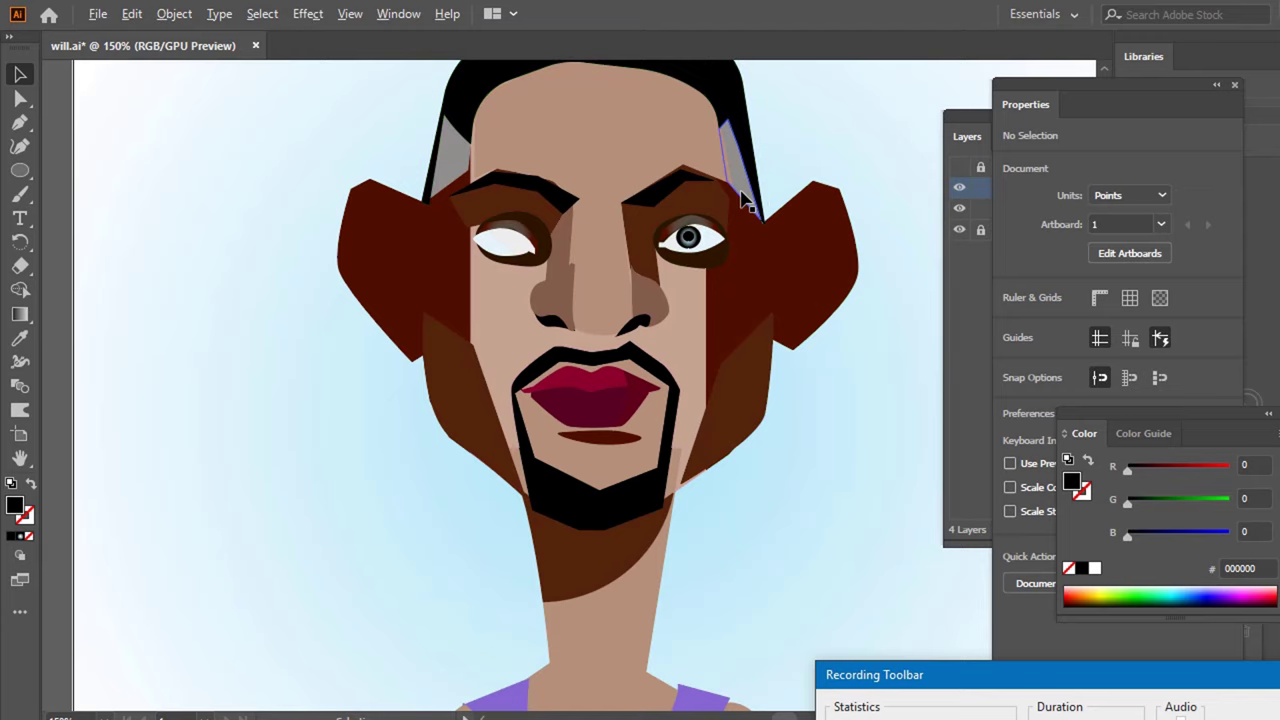
scroll(745, 200, up, 4)
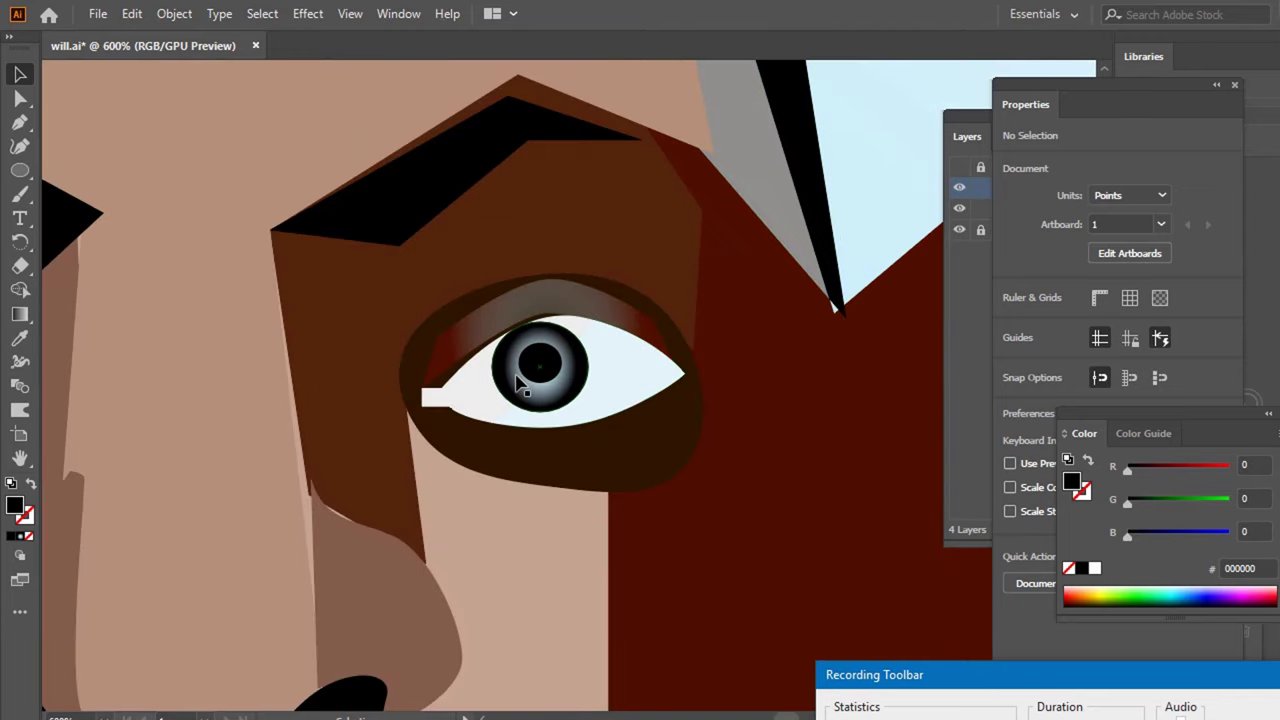
- Give the pupil a white 0.25 pt outline
click(553, 372)
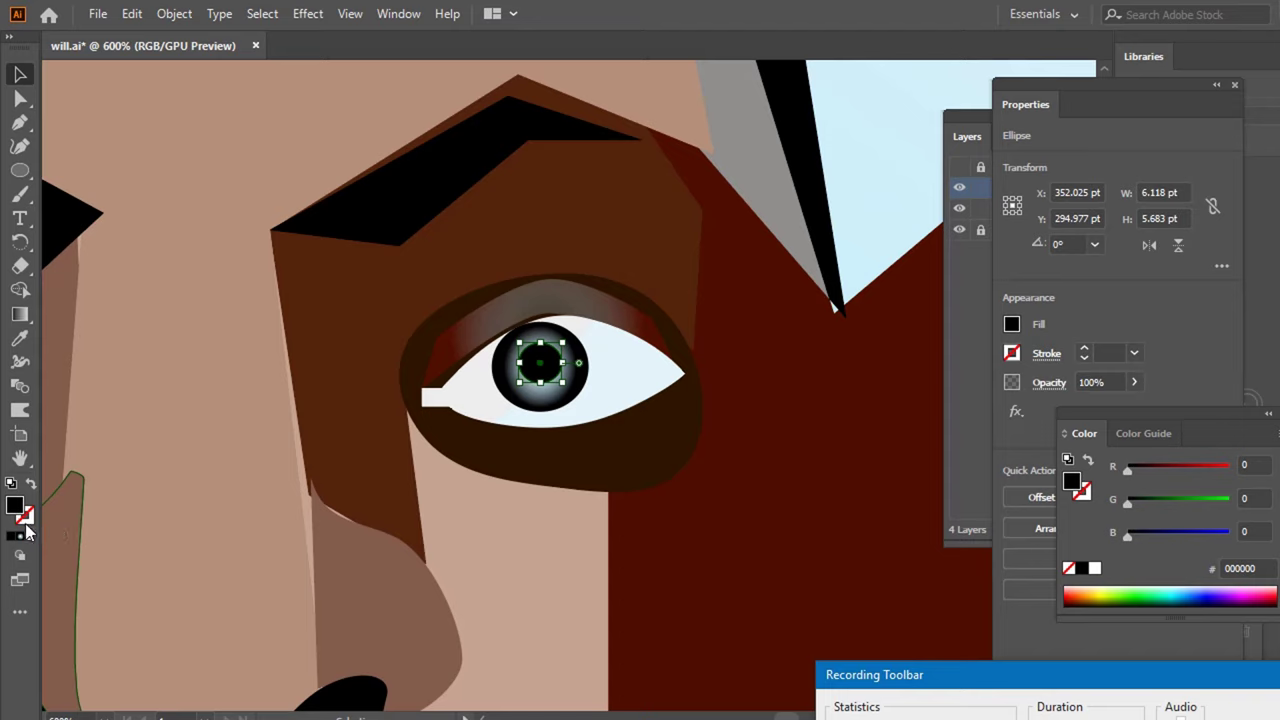
click(24, 514)
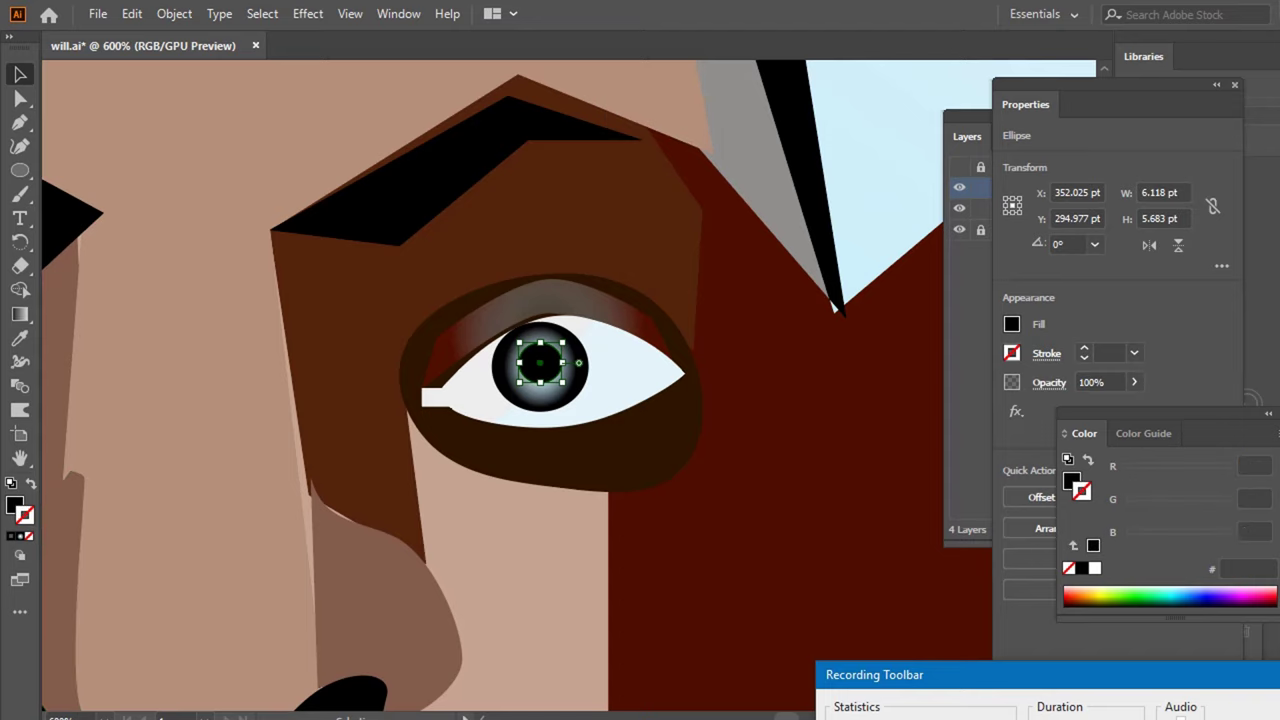
click(1095, 568)
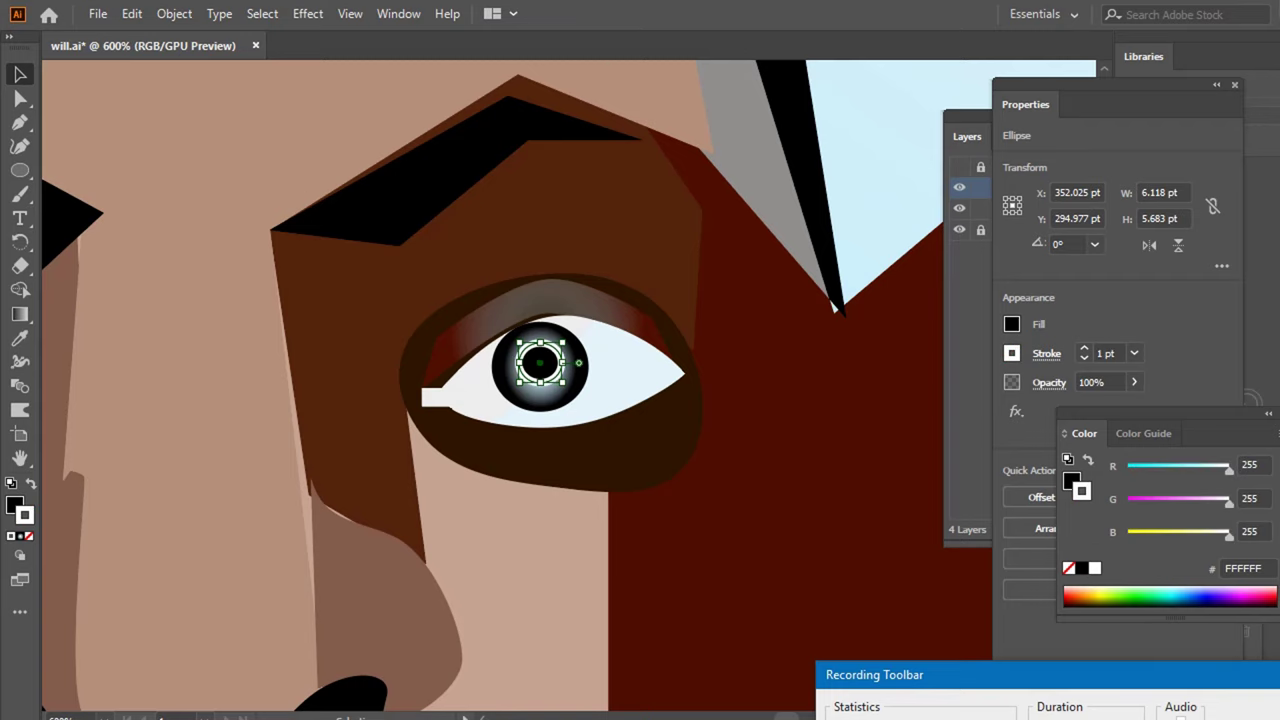
click(1137, 356)
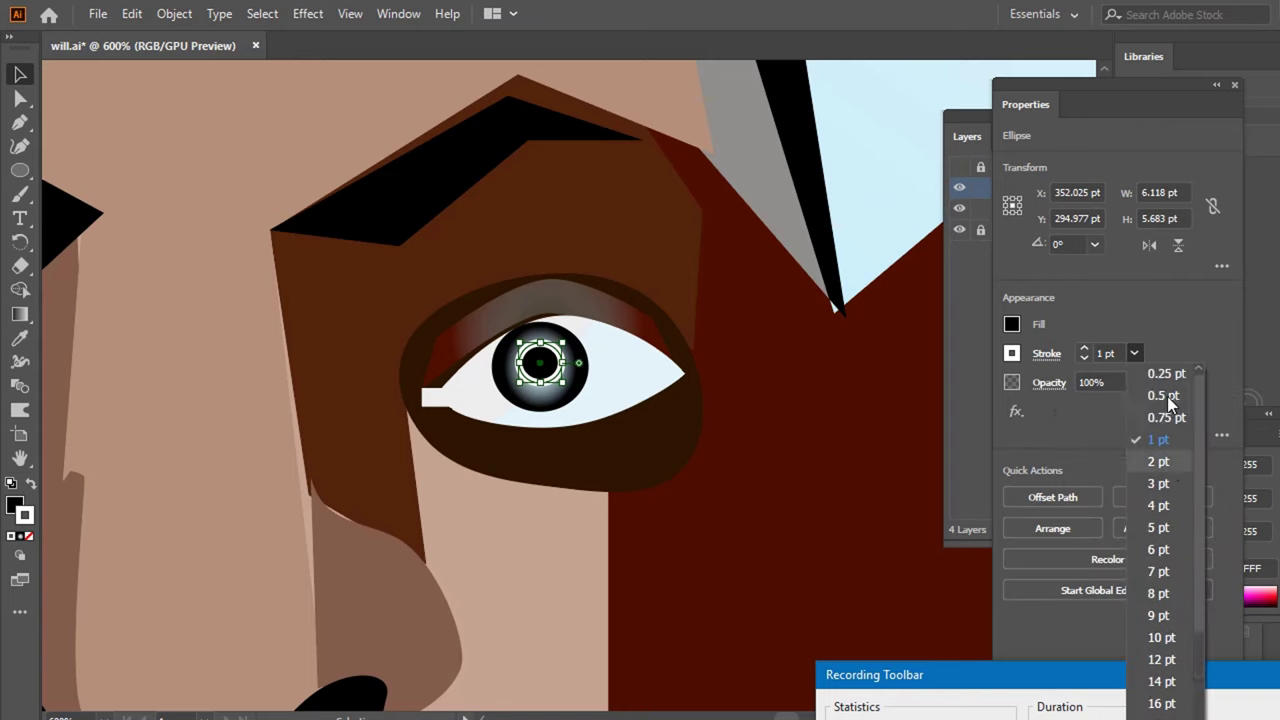
click(1161, 377)
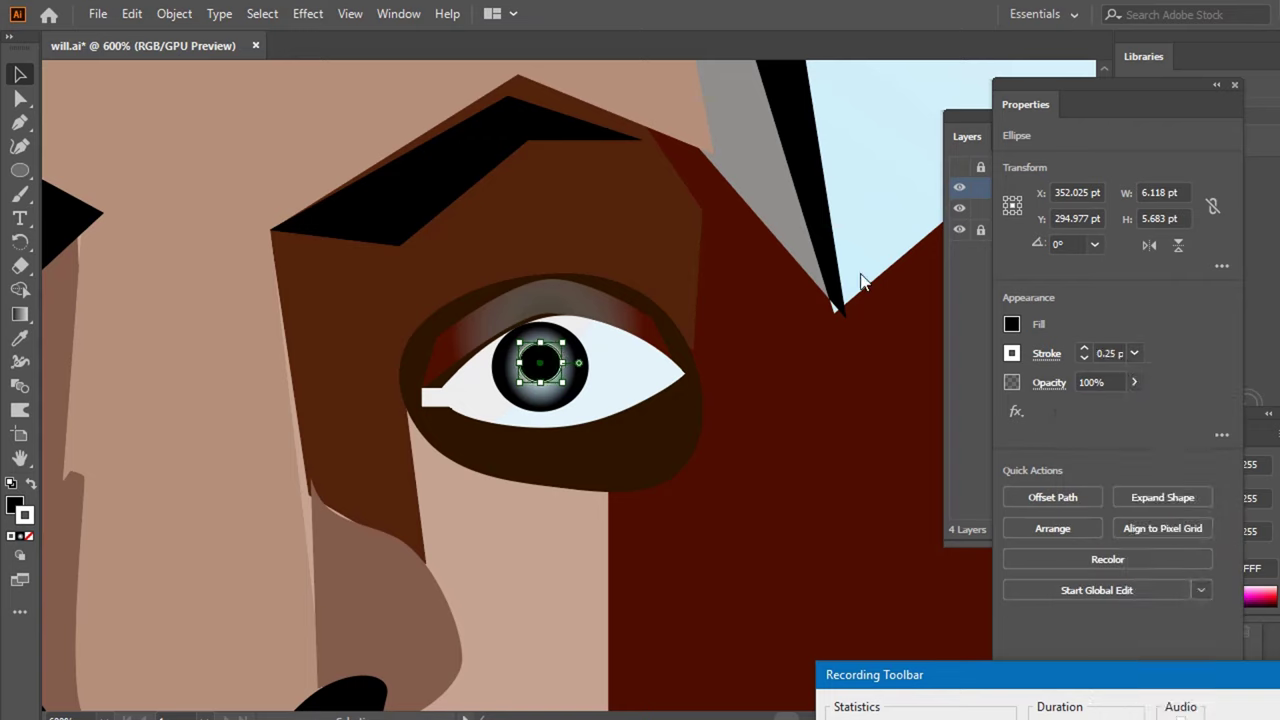
- Check the outlined pupil, then select the right eye's pupil and iris together
click(866, 168)
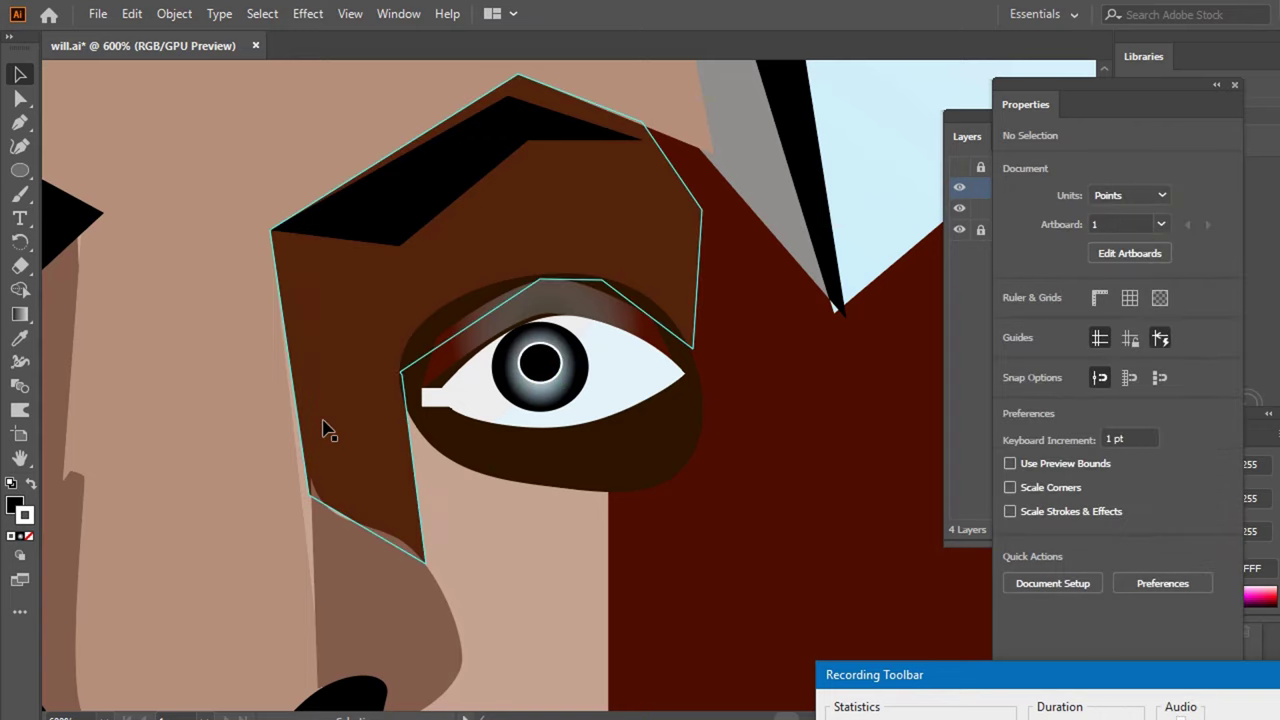
scroll(323, 429, down, 4)
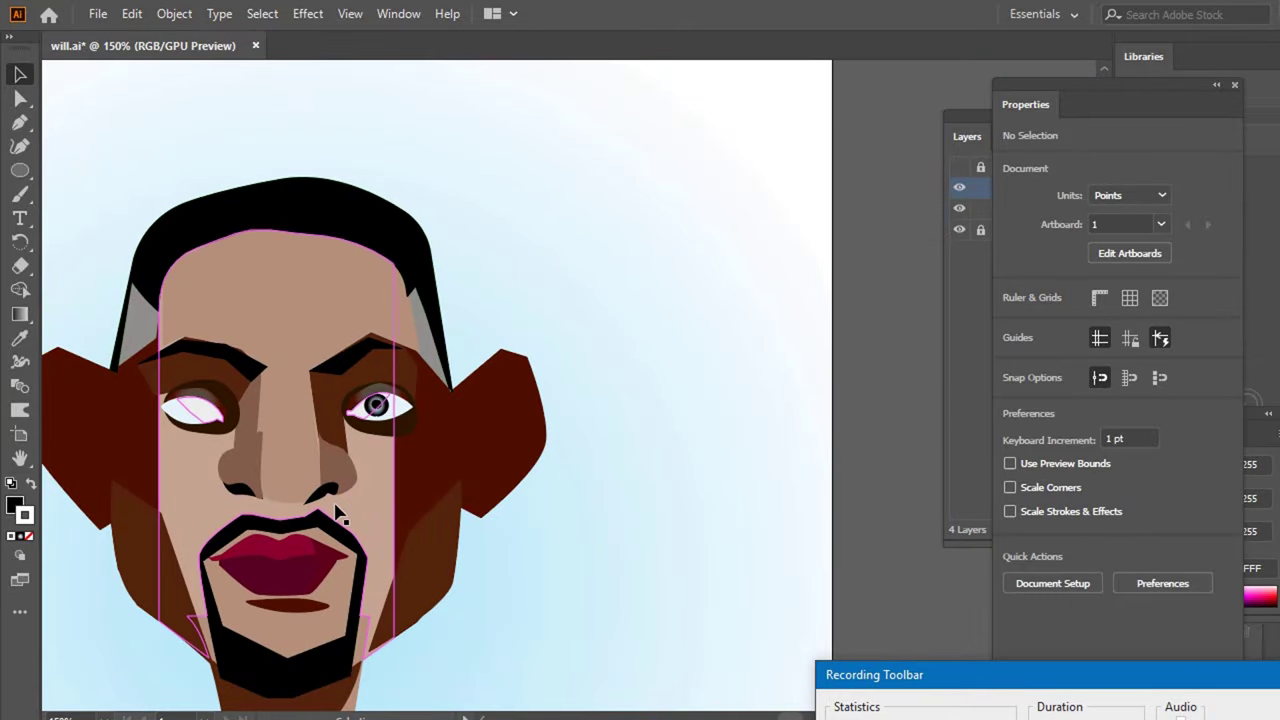
scroll(530, 385, down, 2)
scroll(257, 296, up, 4)
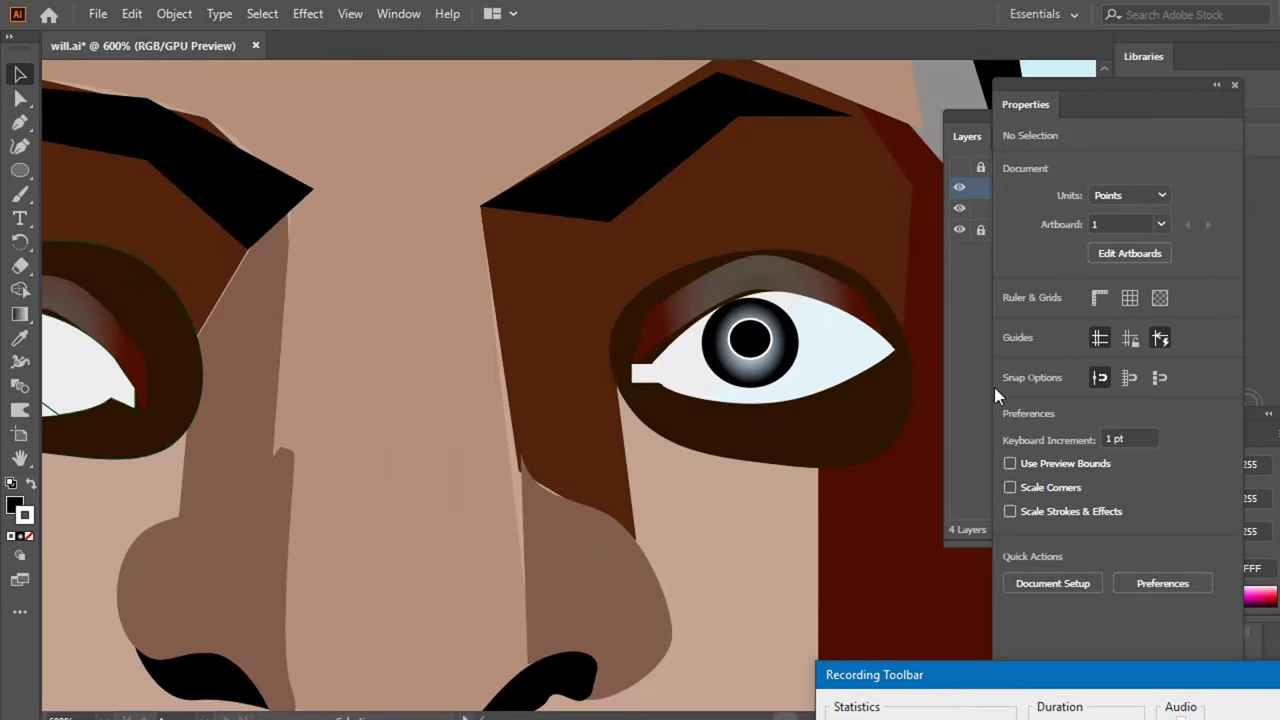
scroll(770, 339, down, 1)
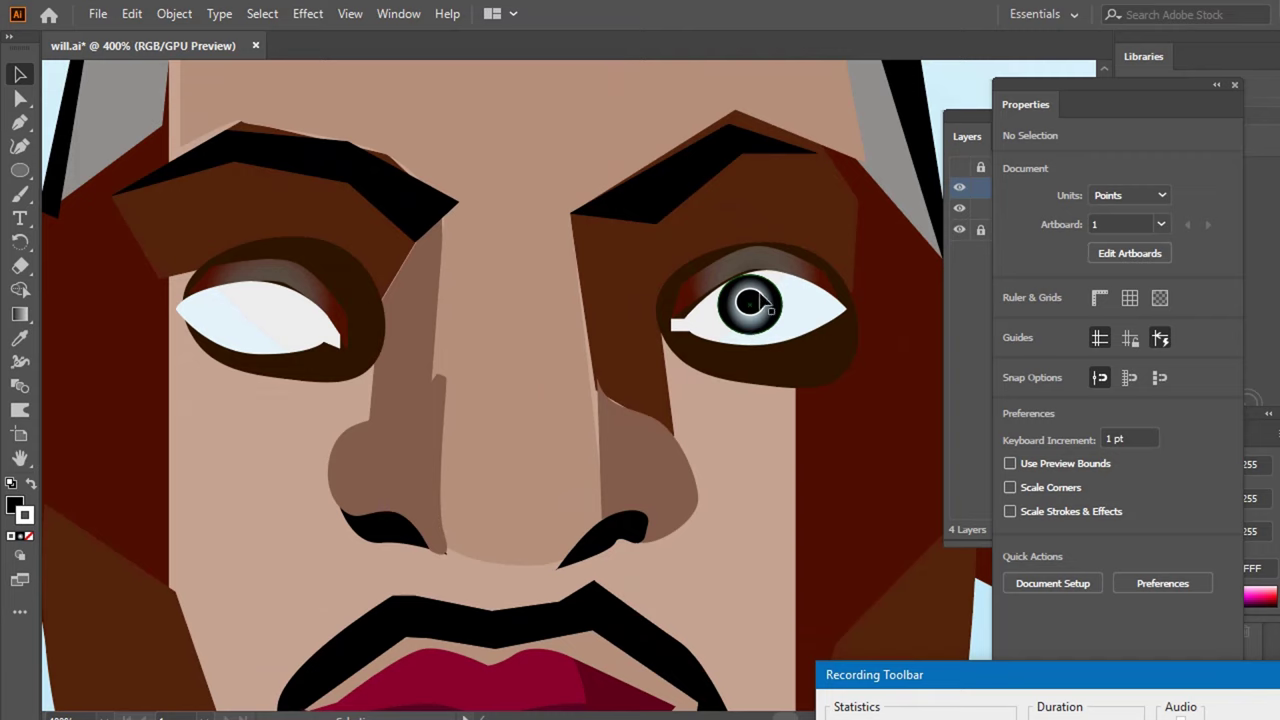
click(753, 304)
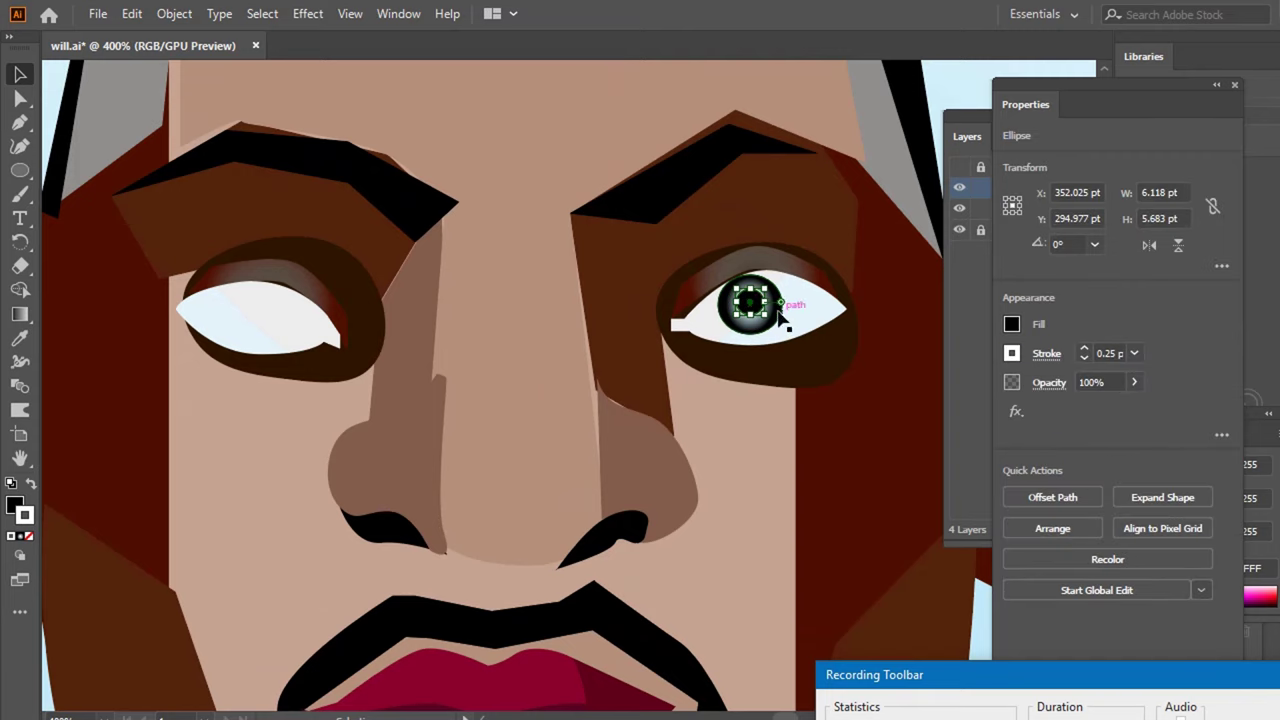
shift+click(780, 310)
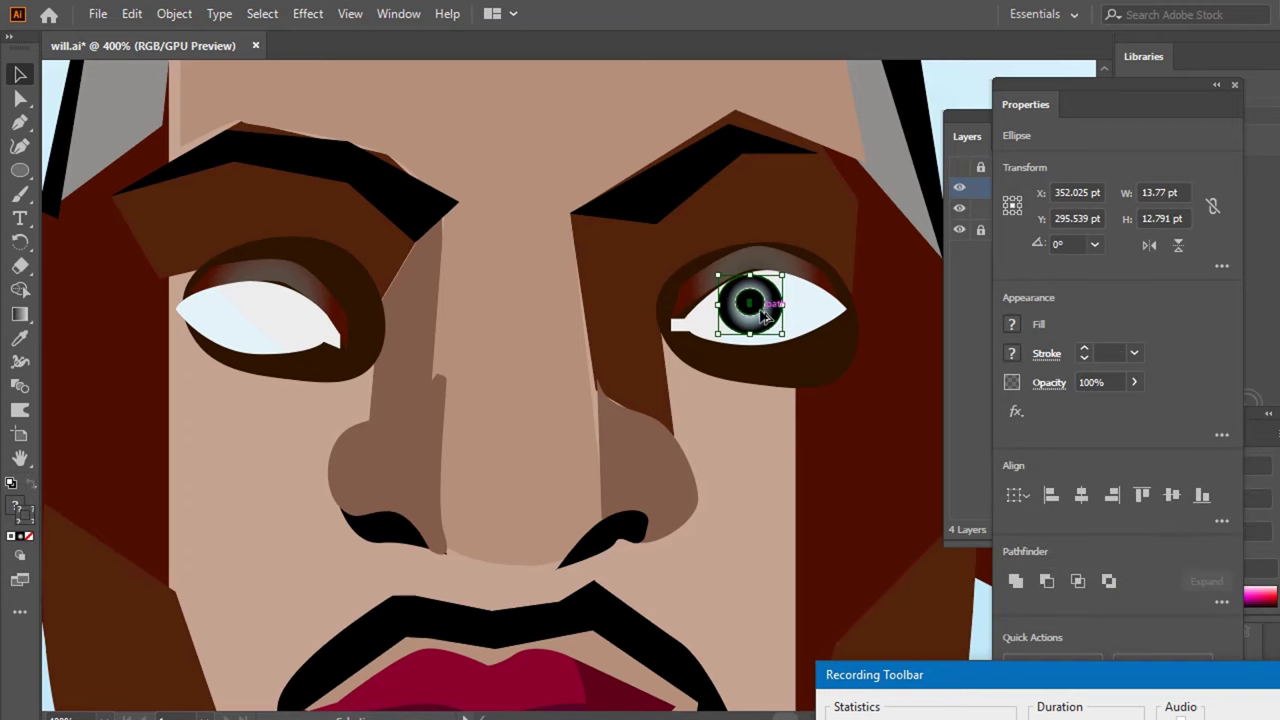
- Copy the iris and pupil onto the left eye and nudge them slightly left to centre
drag(766, 314, 287, 308)
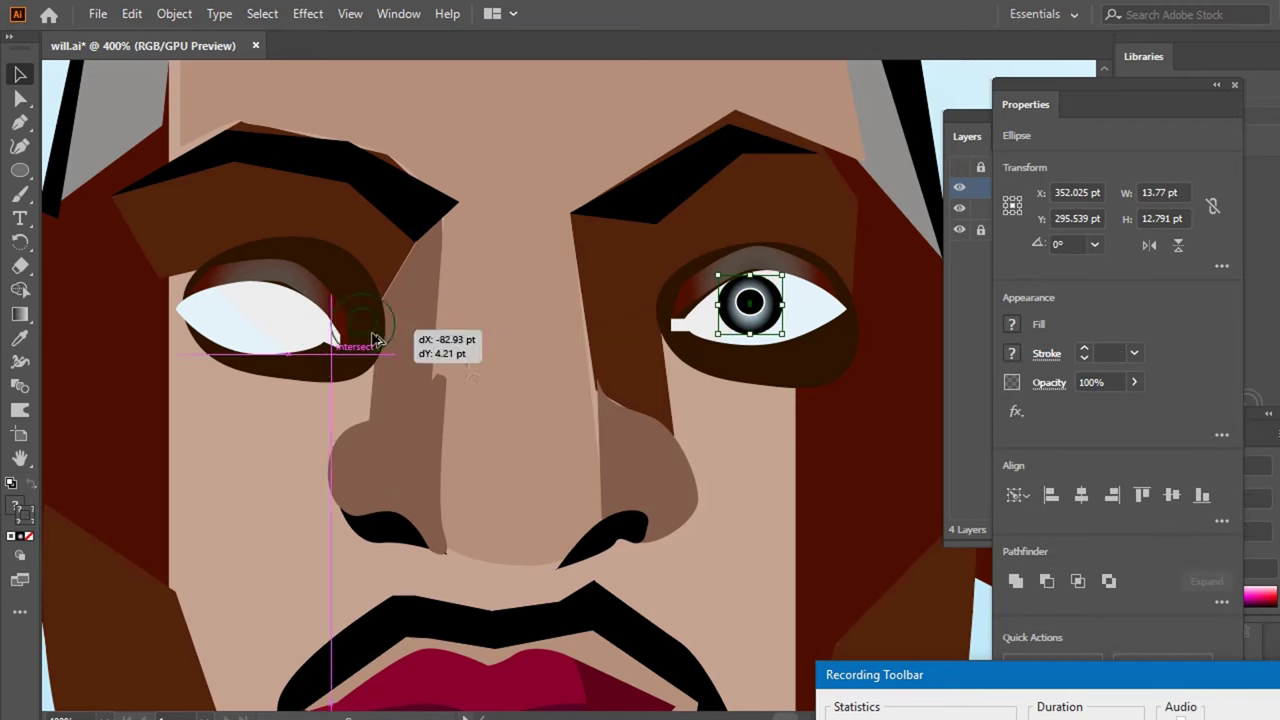
mouse_move(284, 303)
mouse_down()
mouse_move(266, 292)
mouse_move(305, 318)
mouse_up()
key(Left)
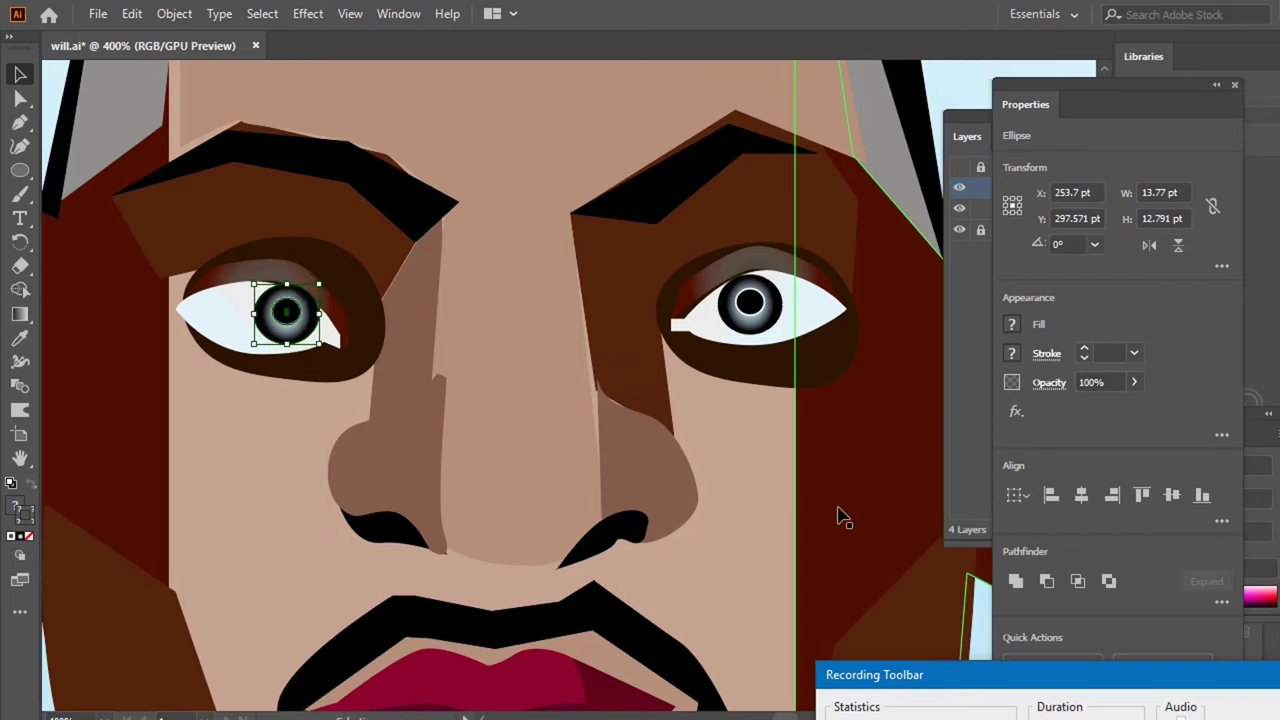
key(Left)
key(Left)
key(Left)
key(Down)
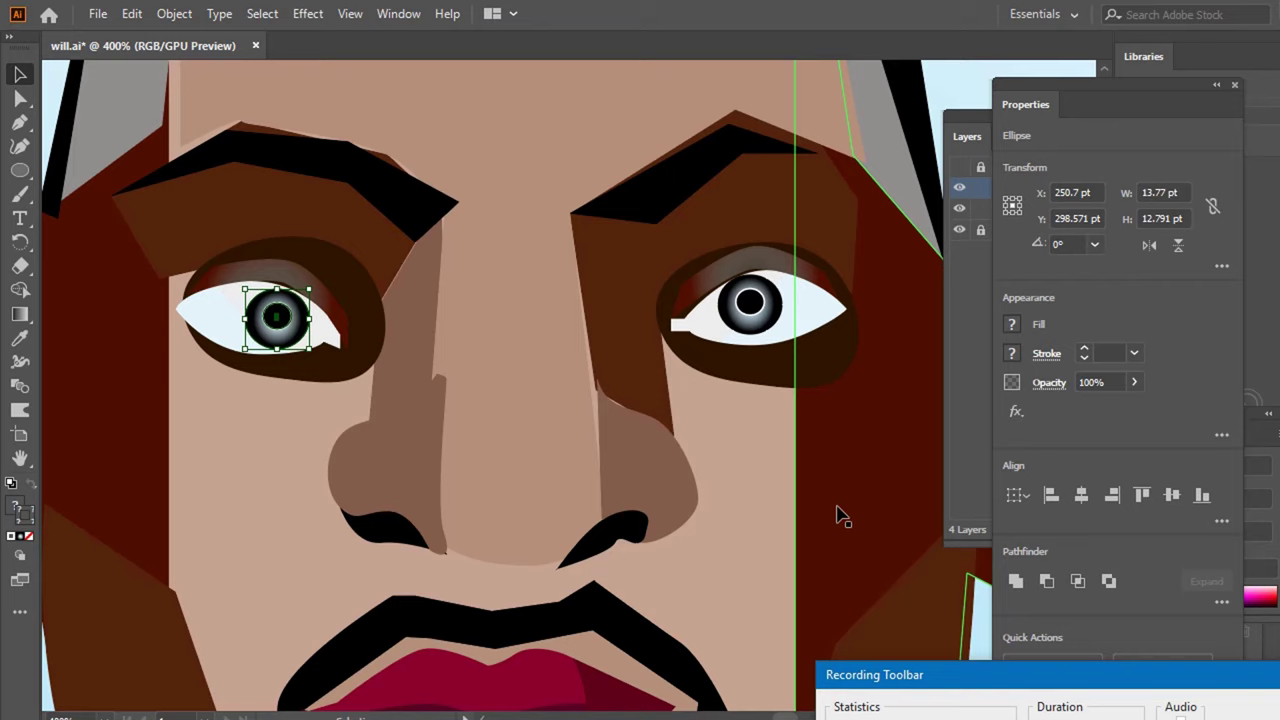
key(Up)
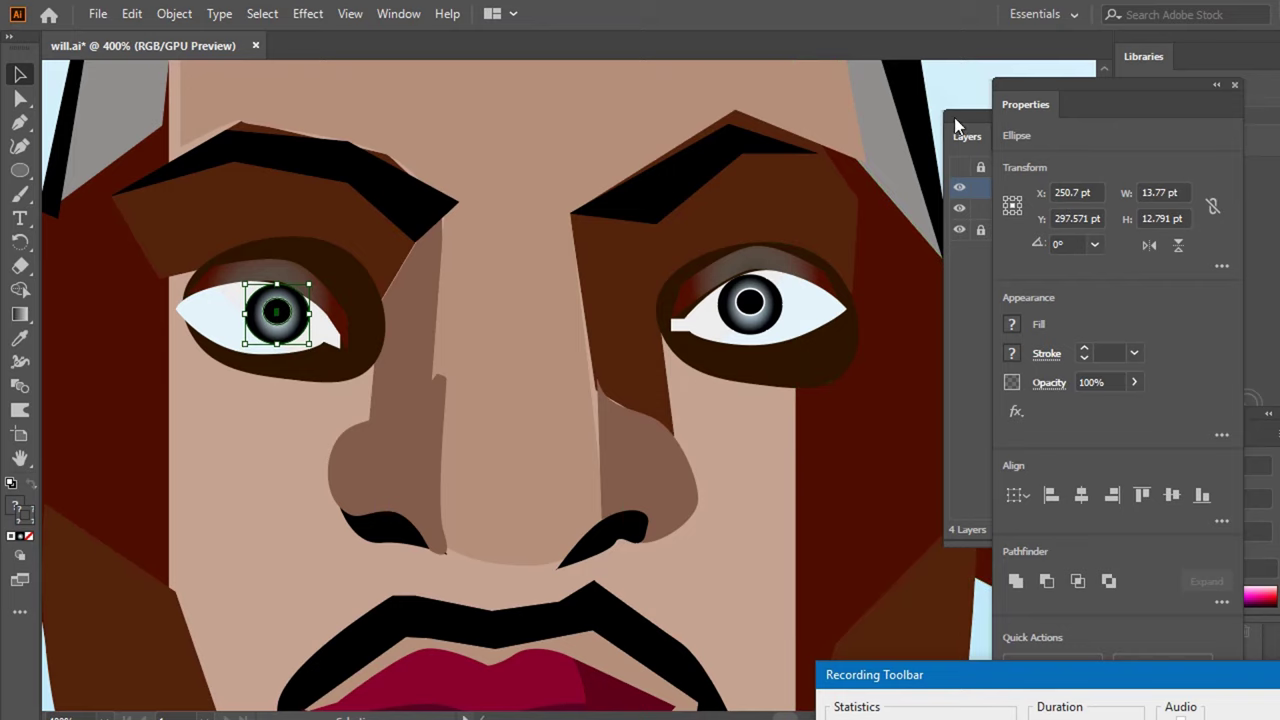
- Hide edges and zoom out to check both eyes, then select the nose path
key(ctrl+h)
click(952, 98)
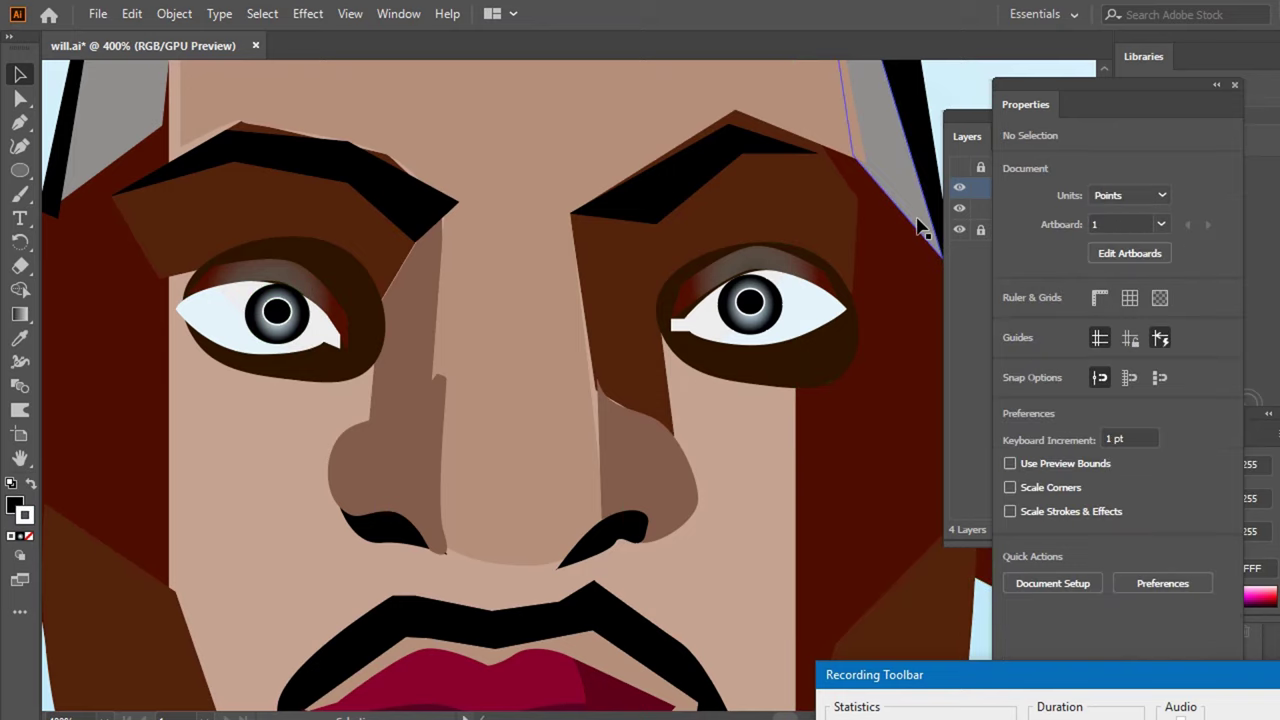
scroll(922, 228, down, 2)
scroll(935, 205, down, 2)
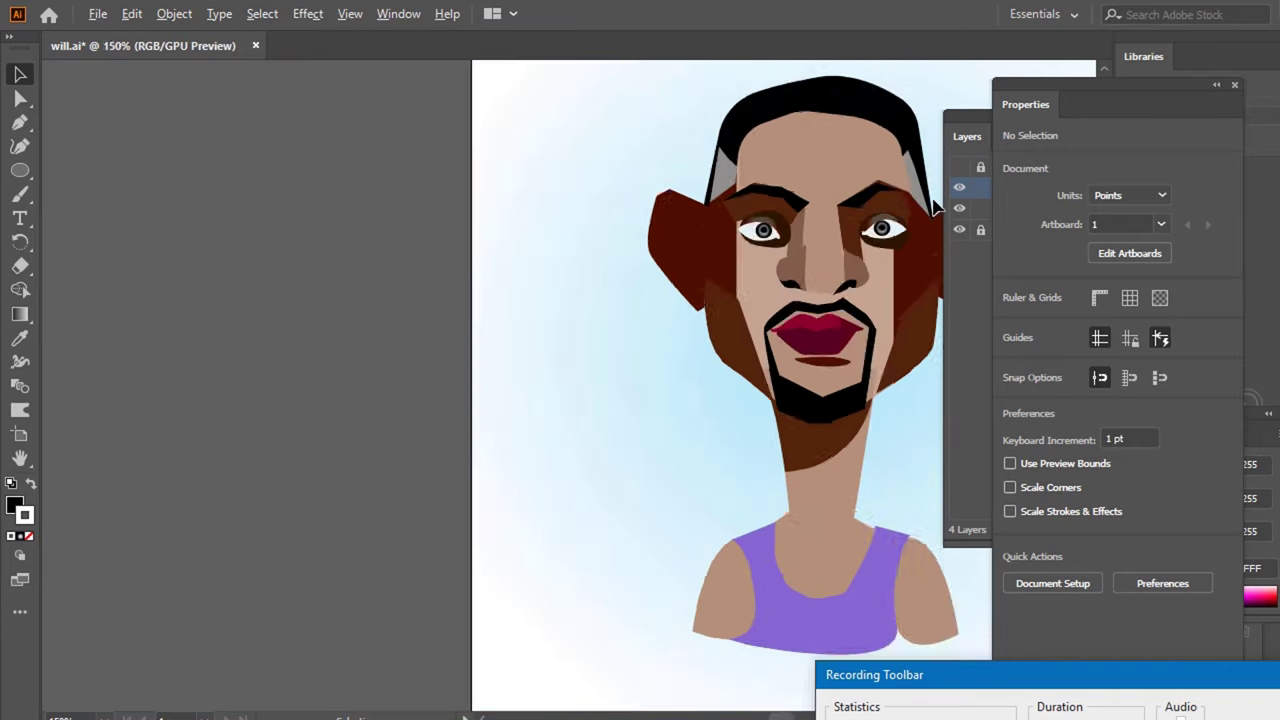
scroll(935, 205, down, 1)
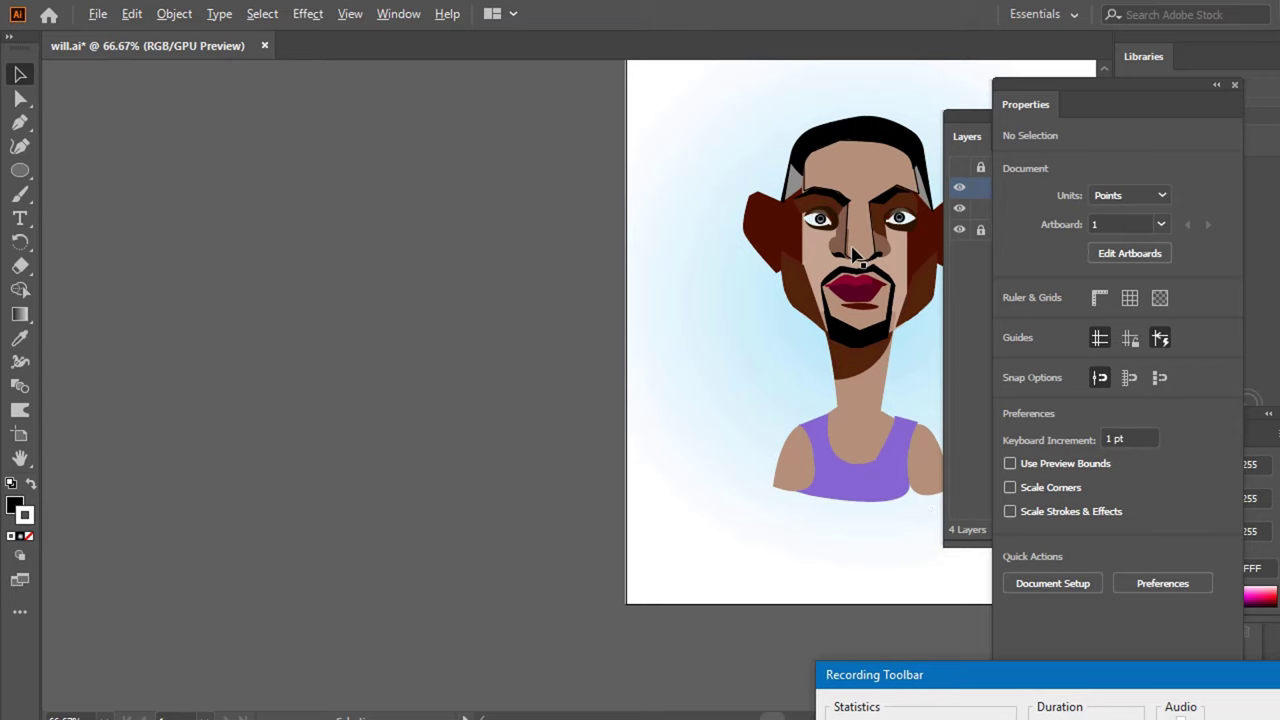
scroll(855, 255, up, 2)
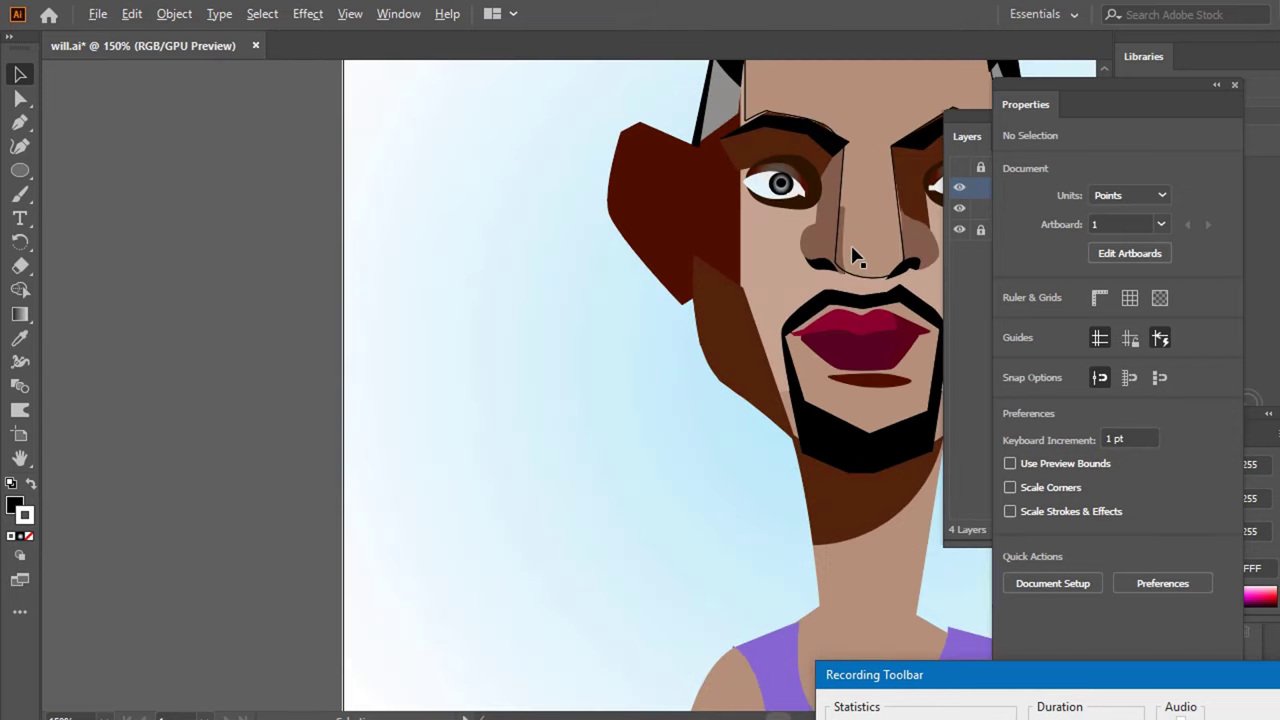
click(905, 210)
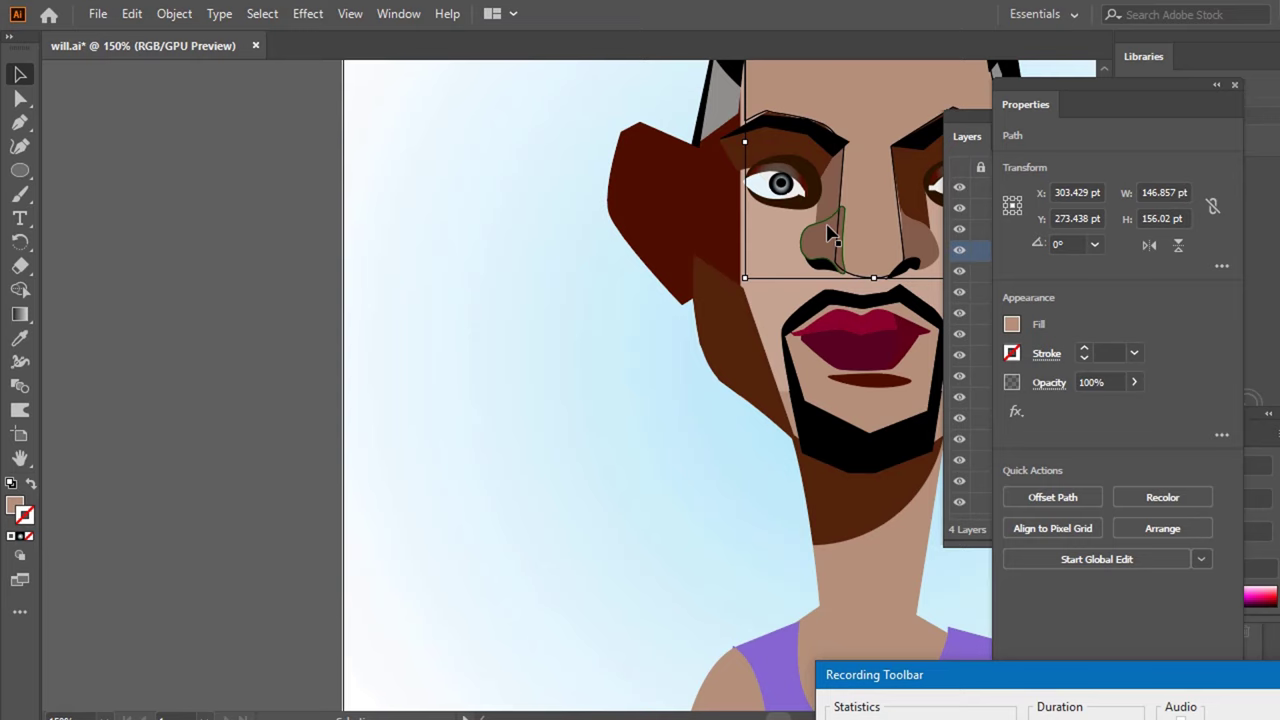
- Merge the nose bridge into the surrounding face region with Shape Builder
shift+click(826, 232)
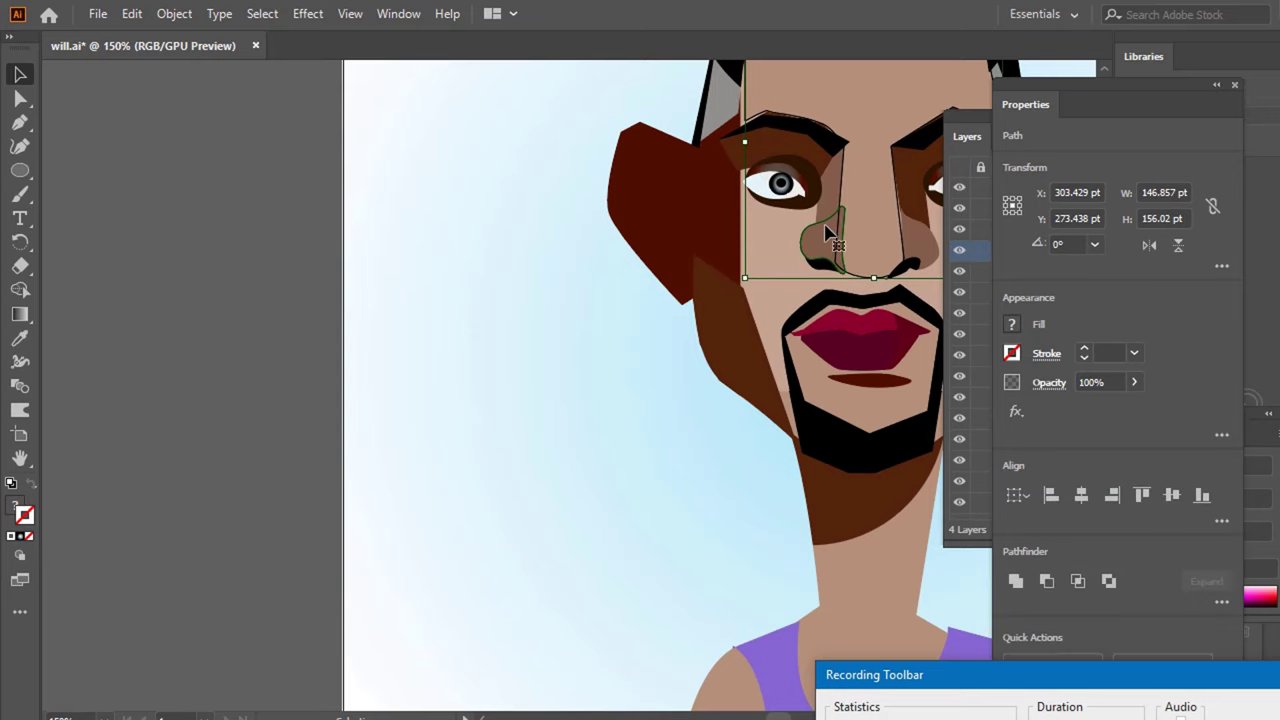
click(20, 289)
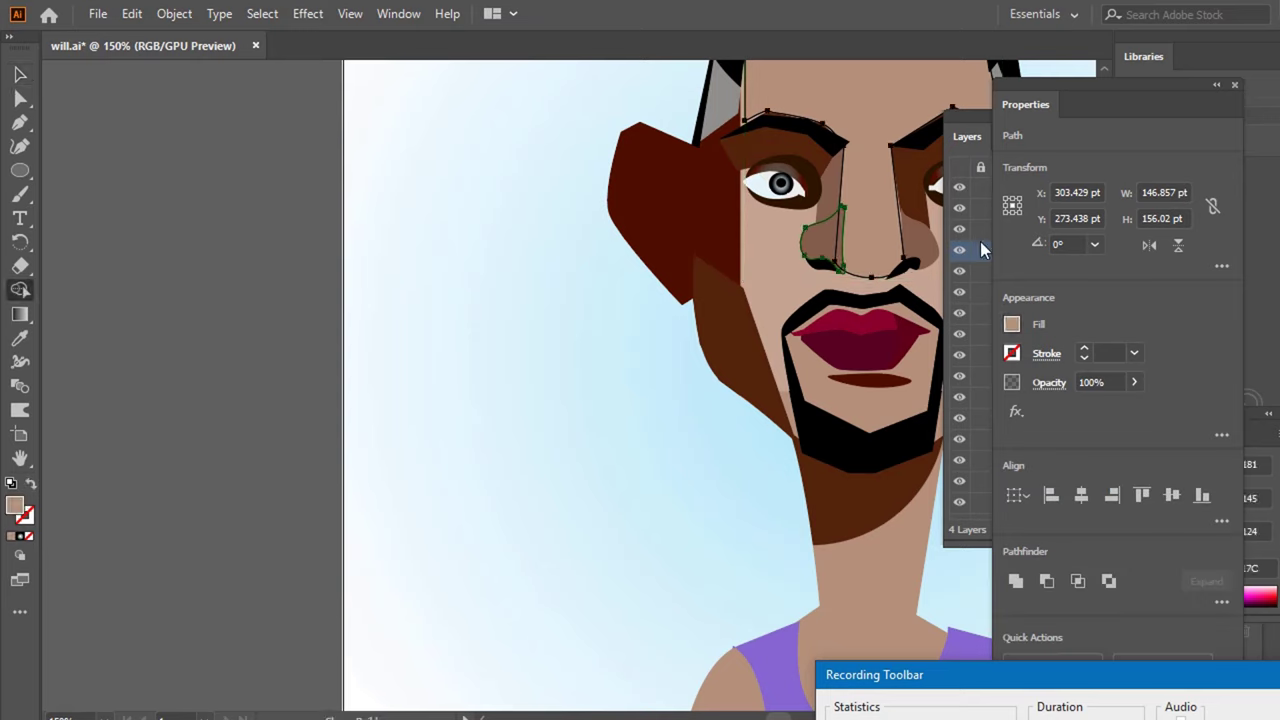
click(850, 248)
scroll(850, 248, up, 2)
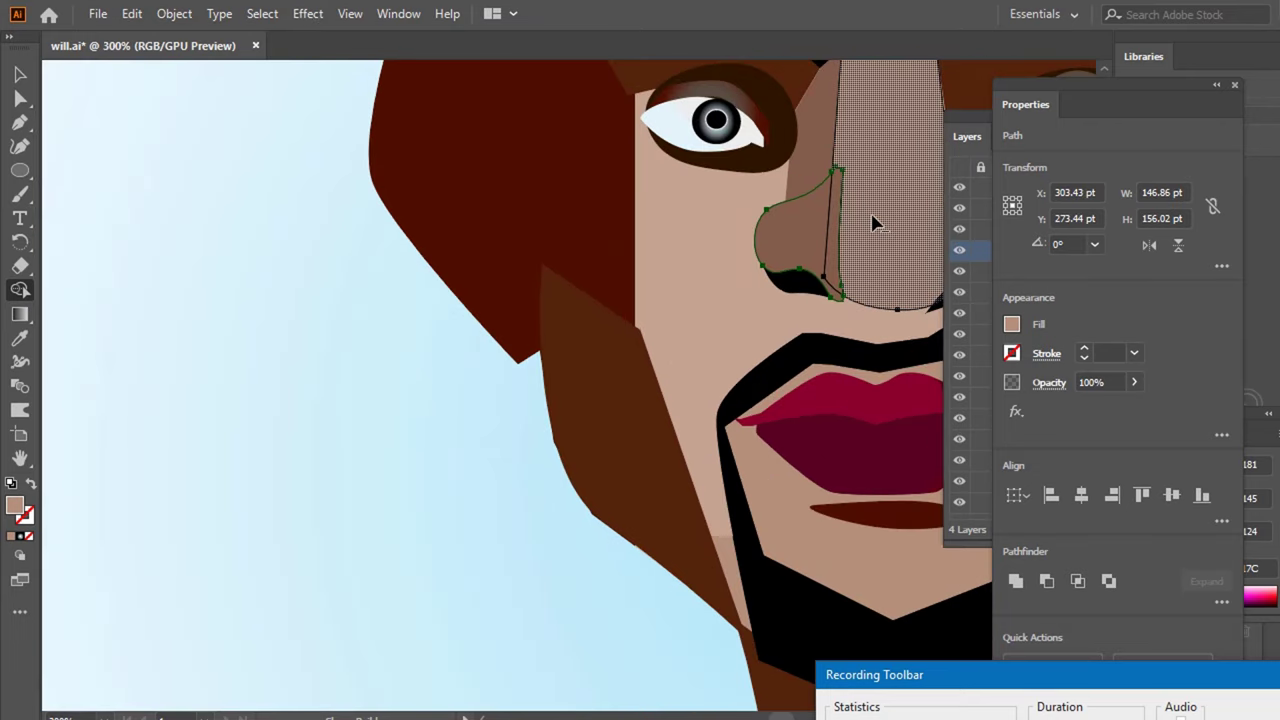
drag(857, 235, 795, 240)
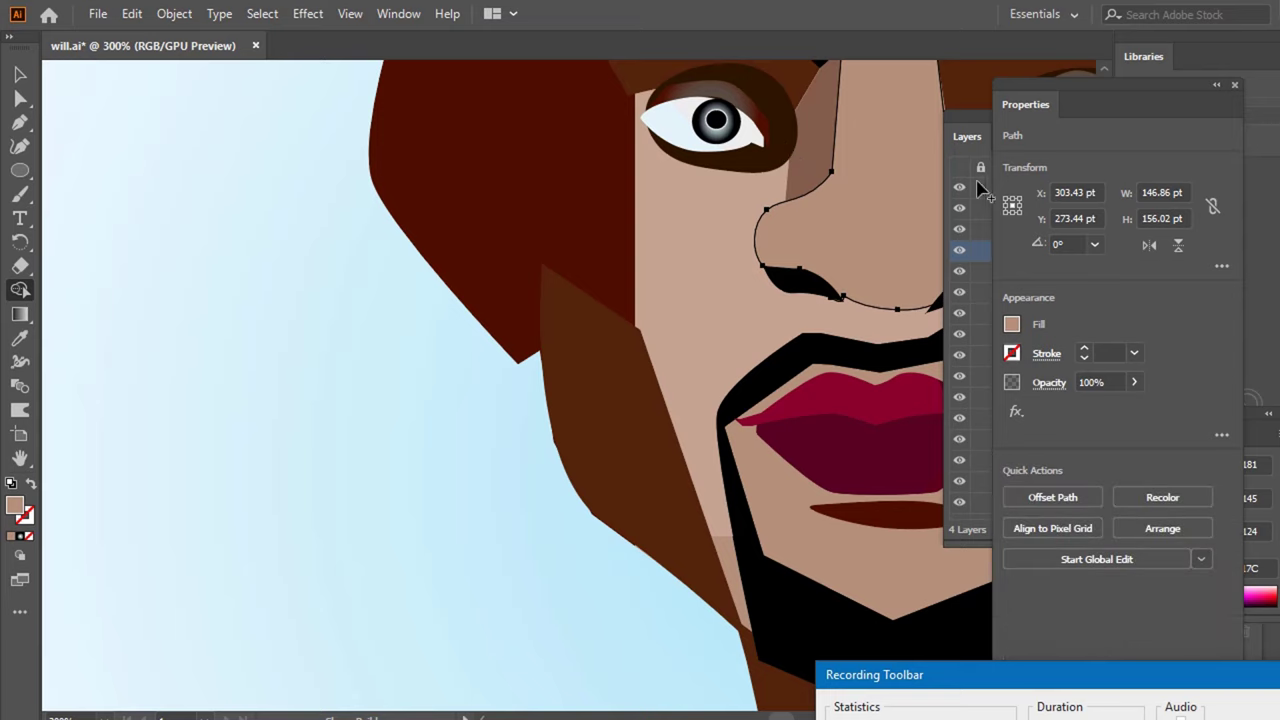
scroll(855, 335, down, 1)
scroll(855, 335, down, 1)
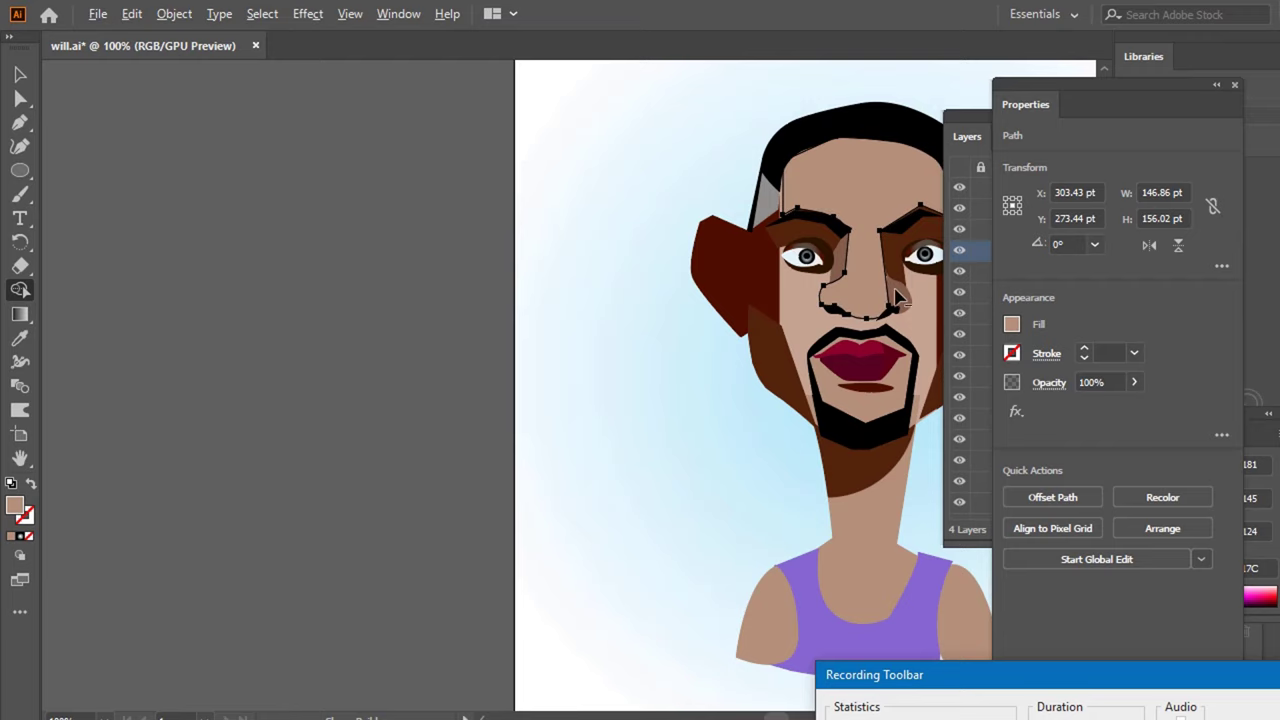
key(ctrl+shift+a)
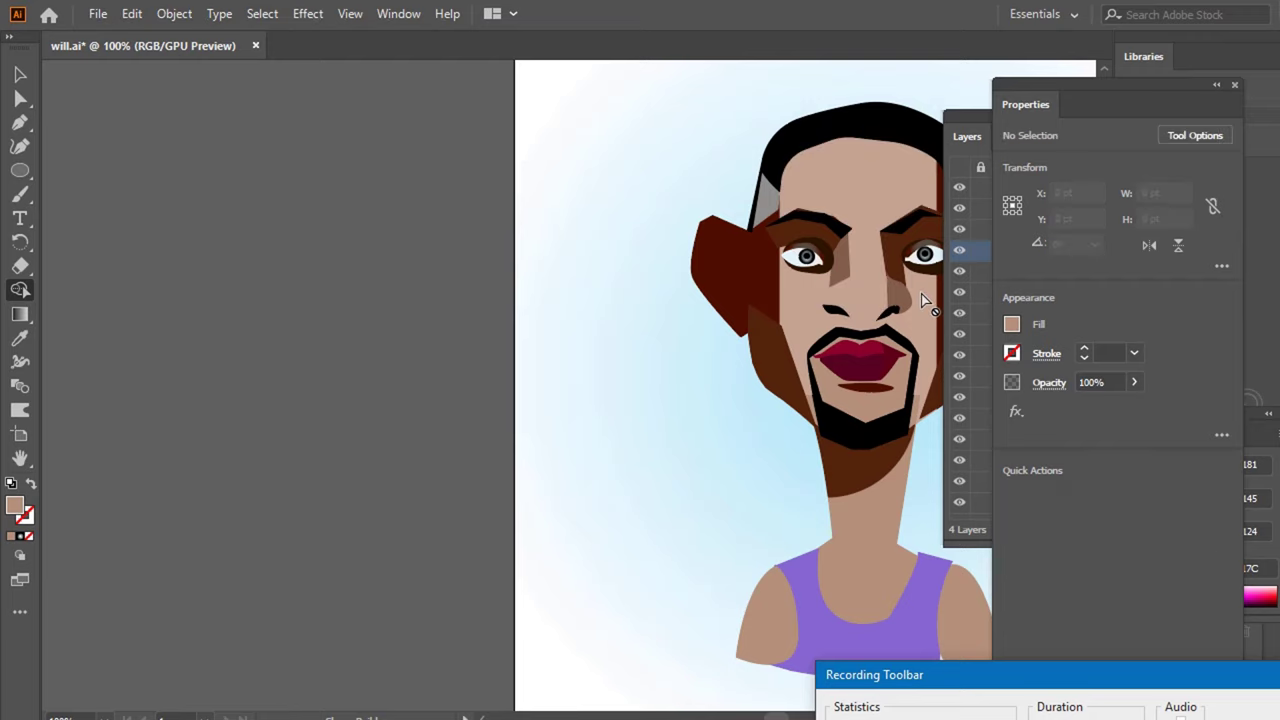
- Merge the strip beside the nose into the nose centre shape
click(888, 284)
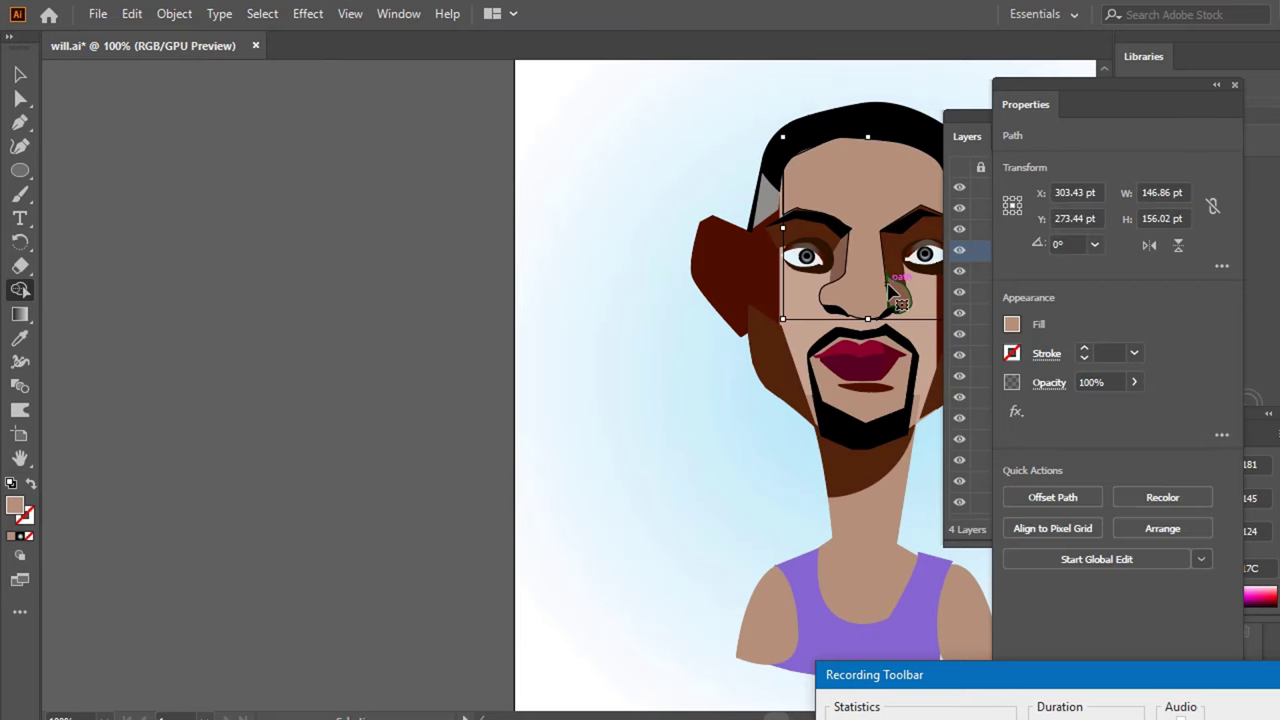
click(884, 290)
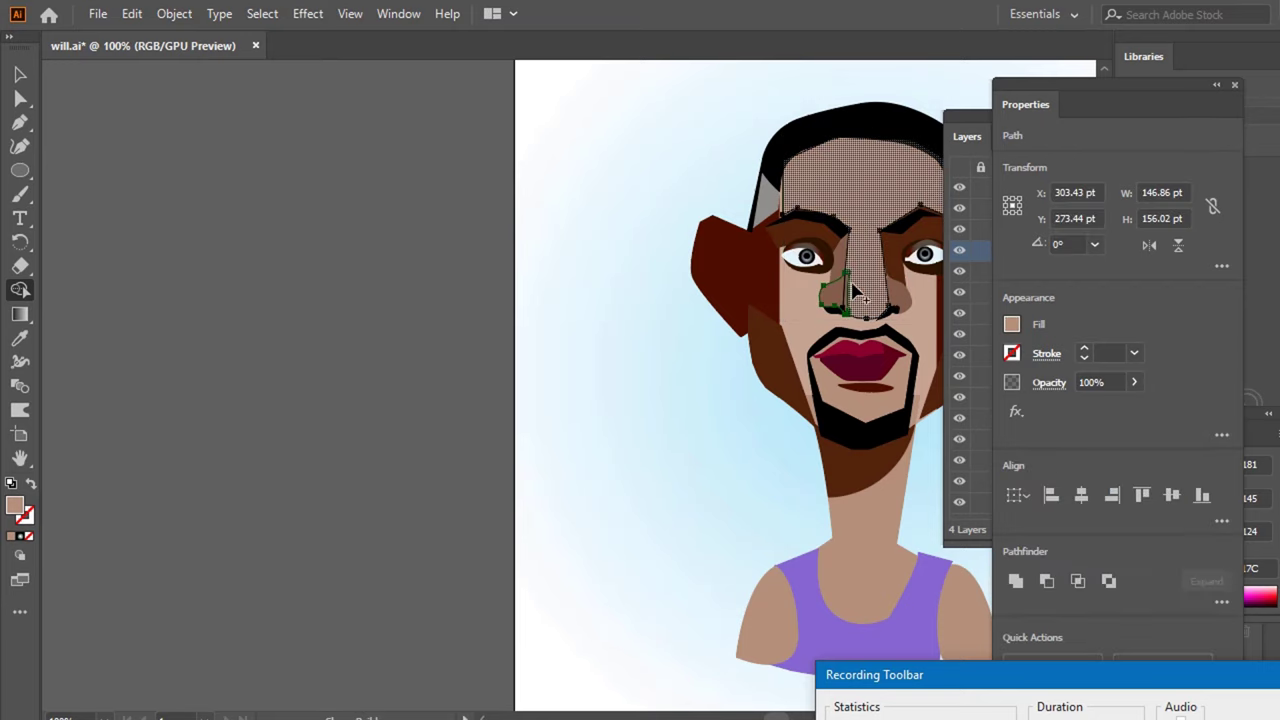
scroll(936, 270, up, 2)
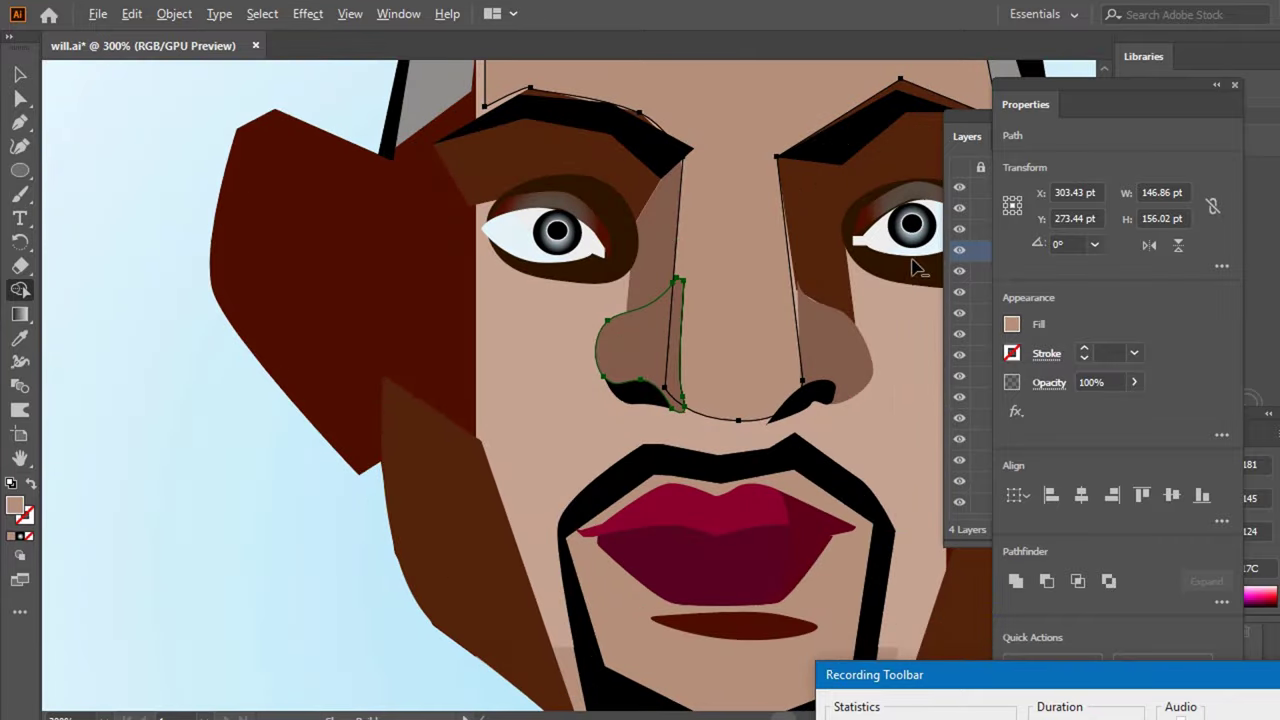
scroll(910, 266, up, 1)
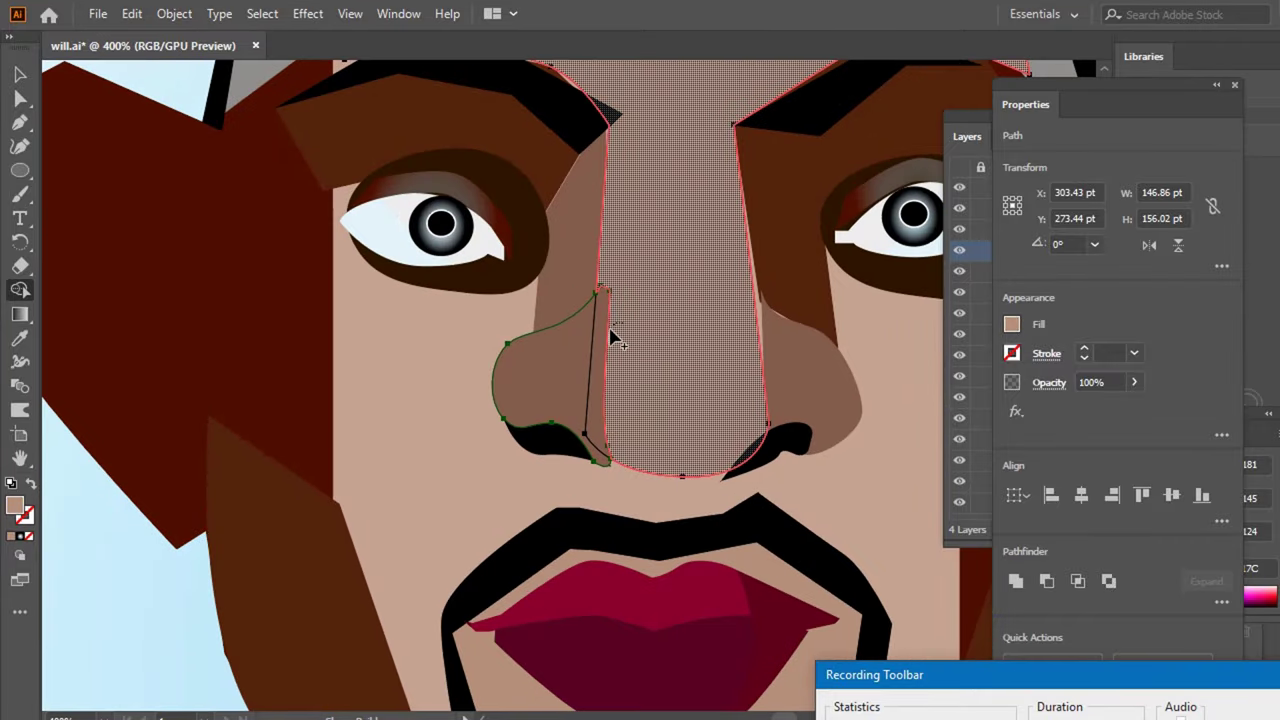
drag(611, 336, 598, 340)
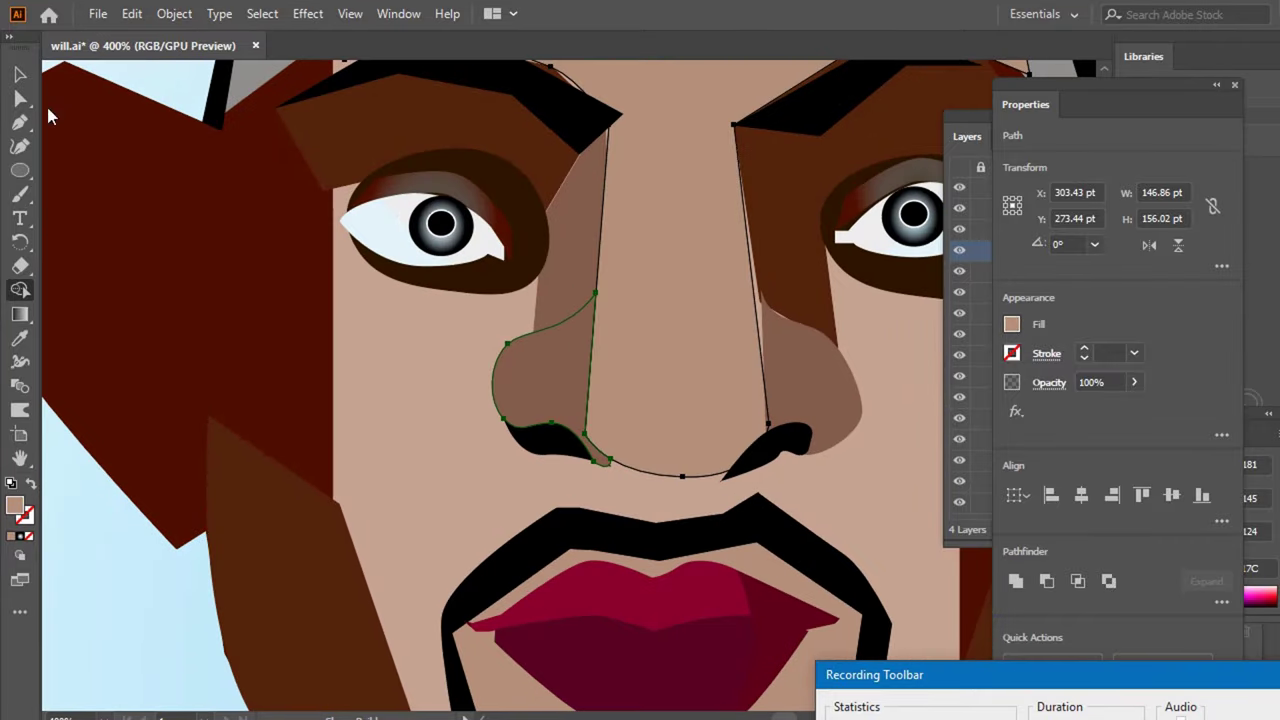
- Select the right nose-side shape for anchor-point editing, then deselect it
click(20, 74)
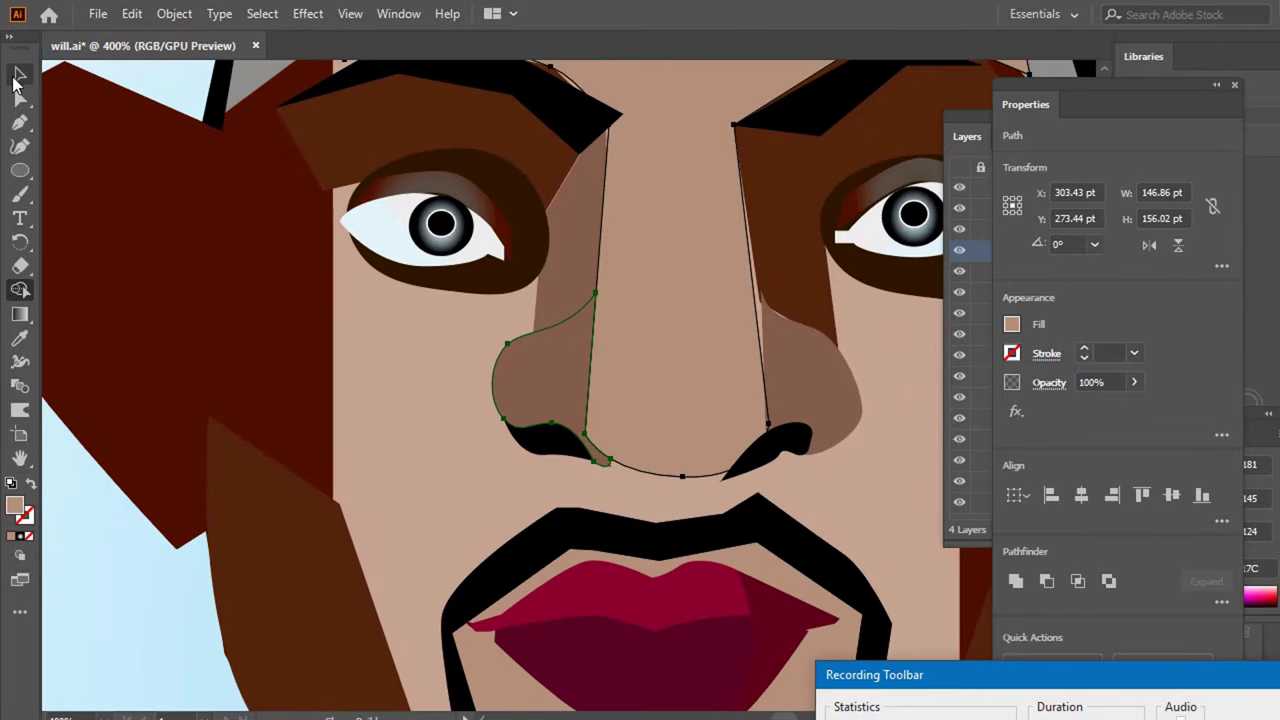
click(774, 354)
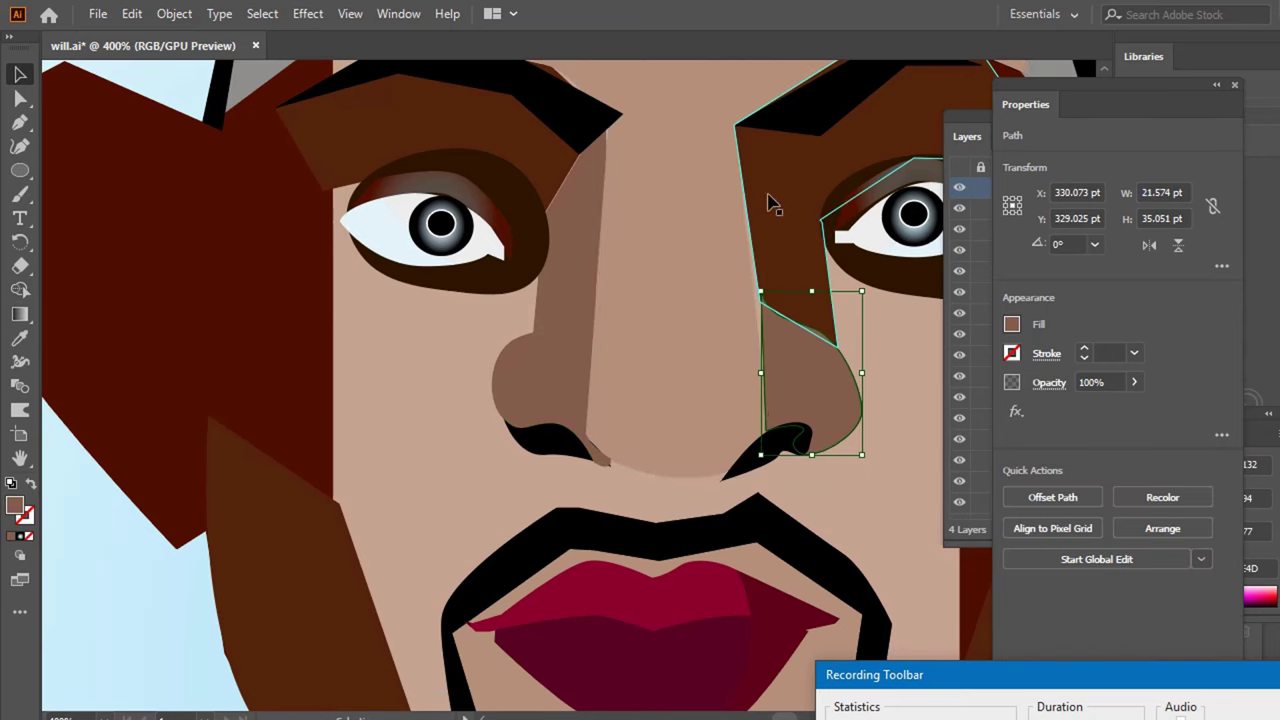
key(a)
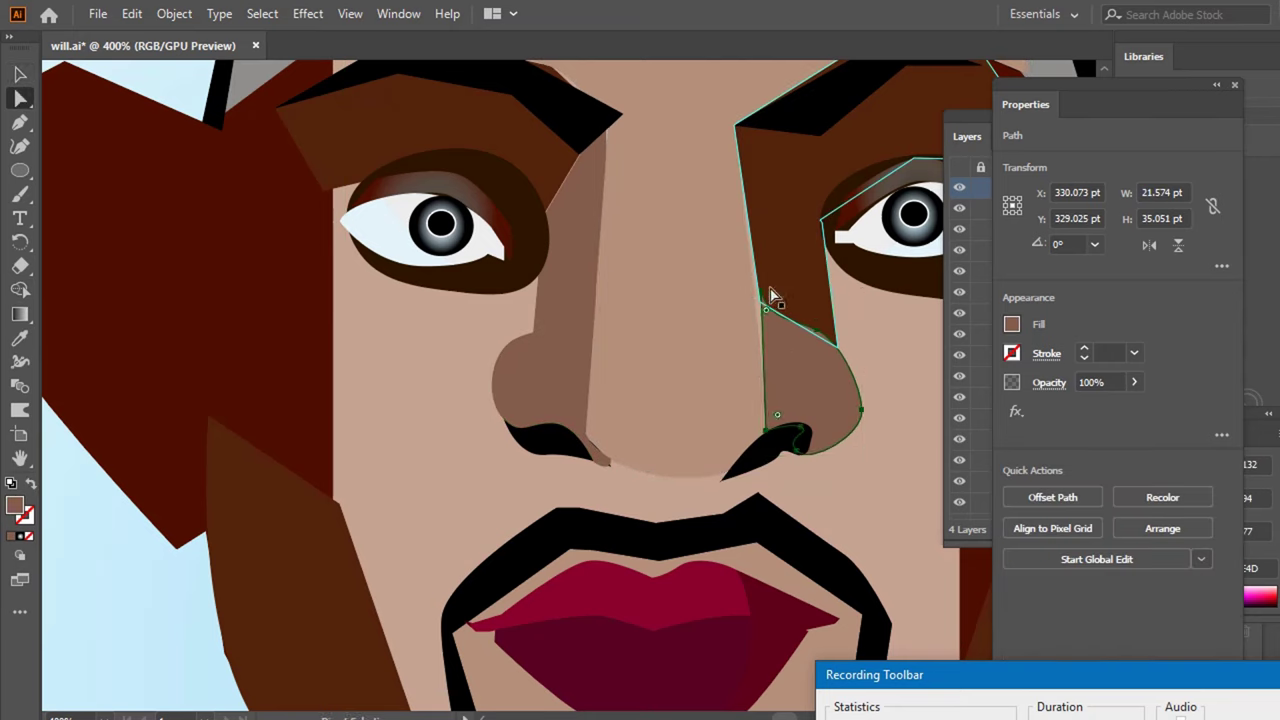
scroll(702, 395, down, 3)
scroll(702, 400, down, 4)
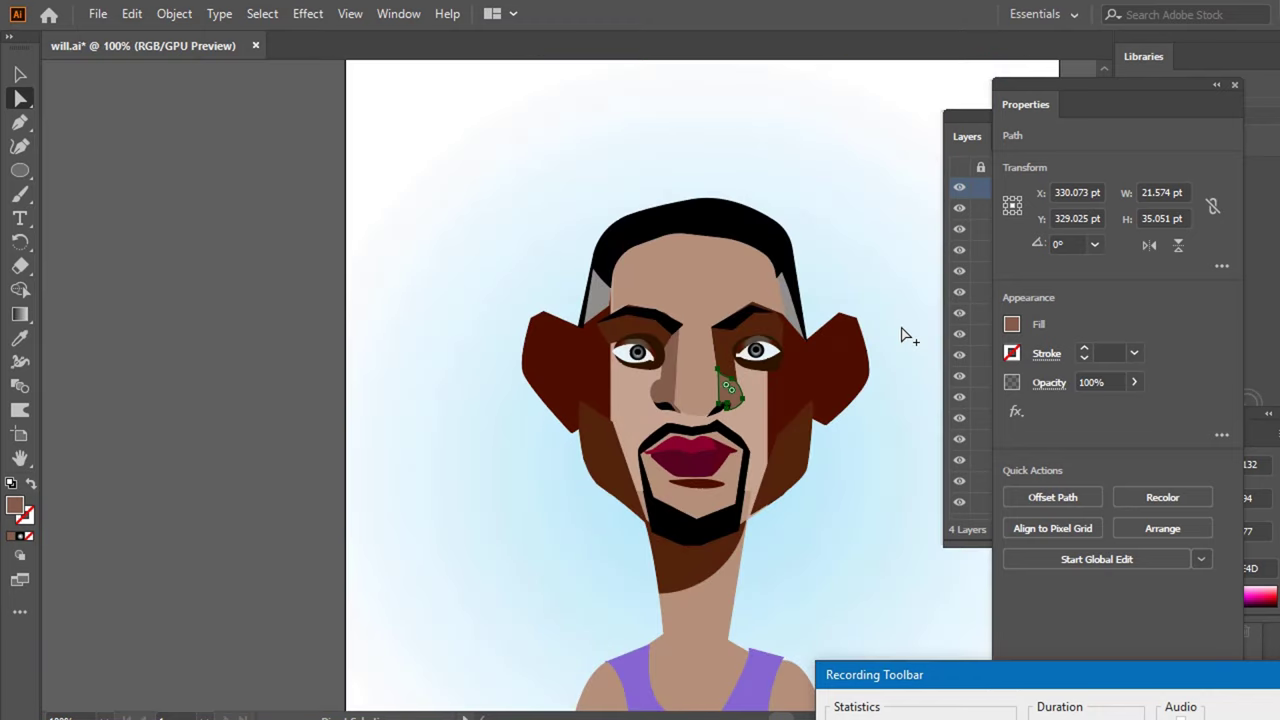
click(876, 236)
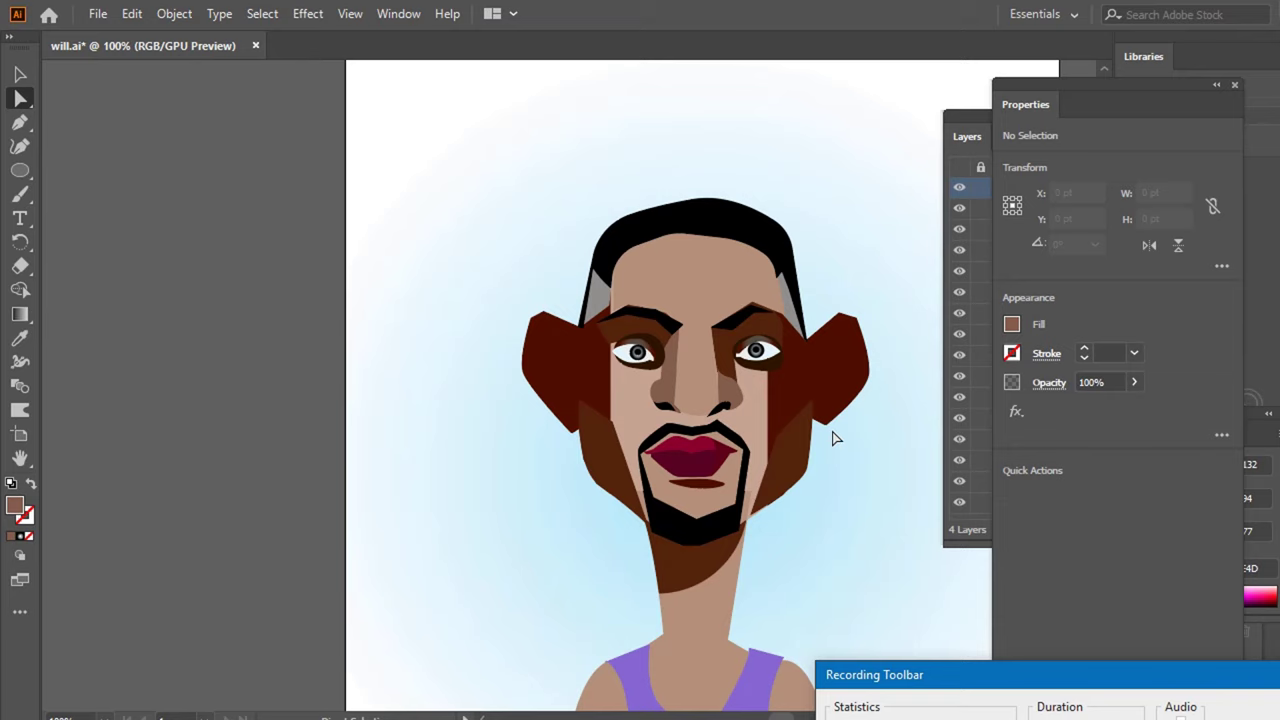
scroll(702, 430, down, 2)
- Draw a brown ellipse over the nose tip
scroll(702, 430, up, 7)
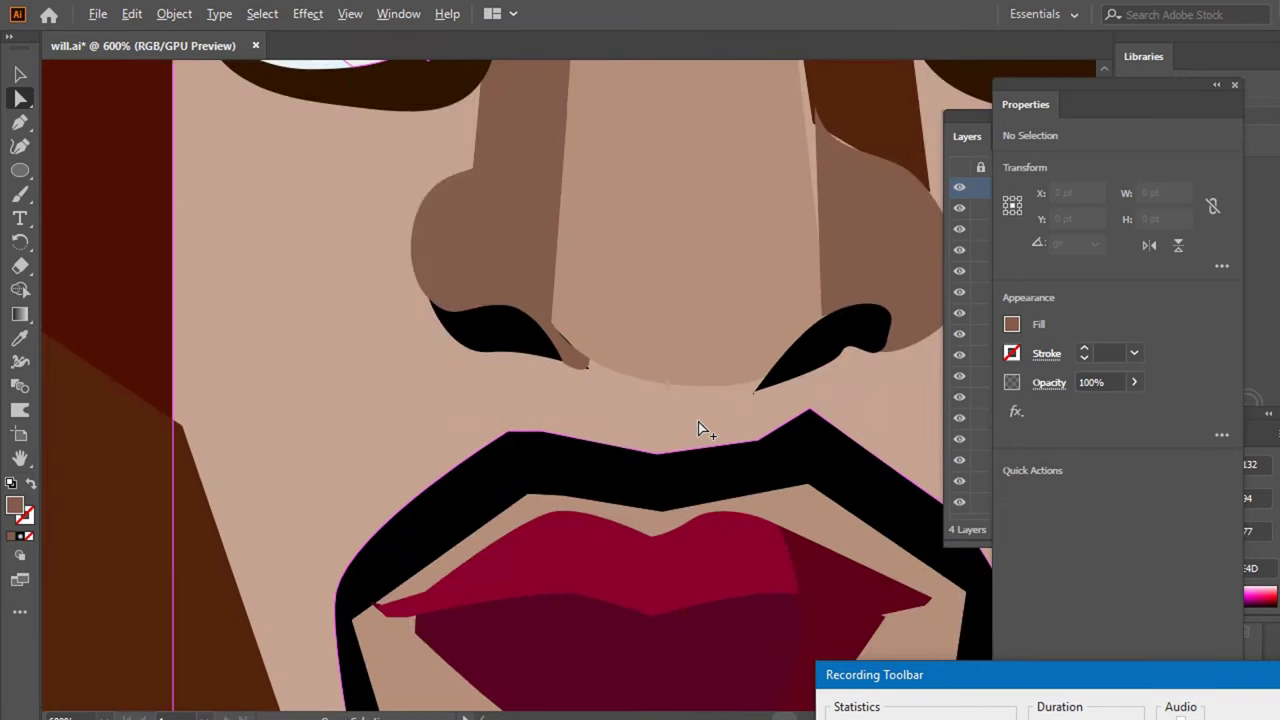
scroll(702, 430, down, 2)
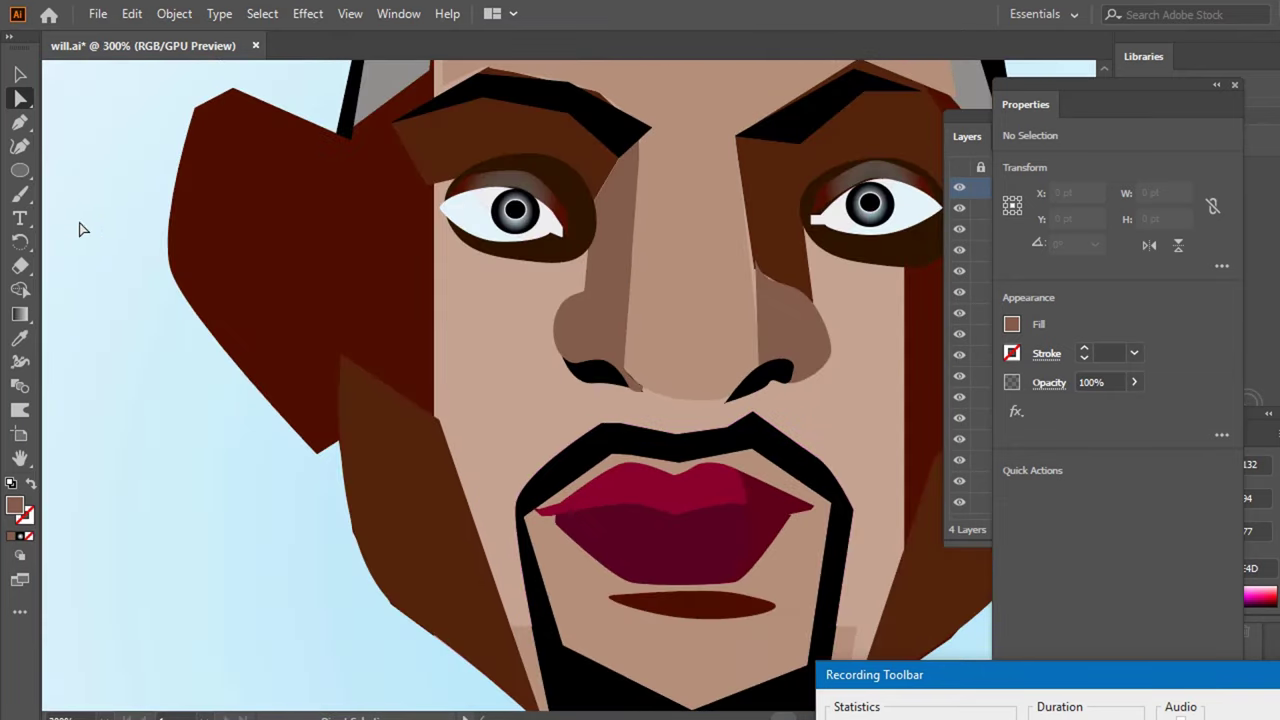
click(22, 170)
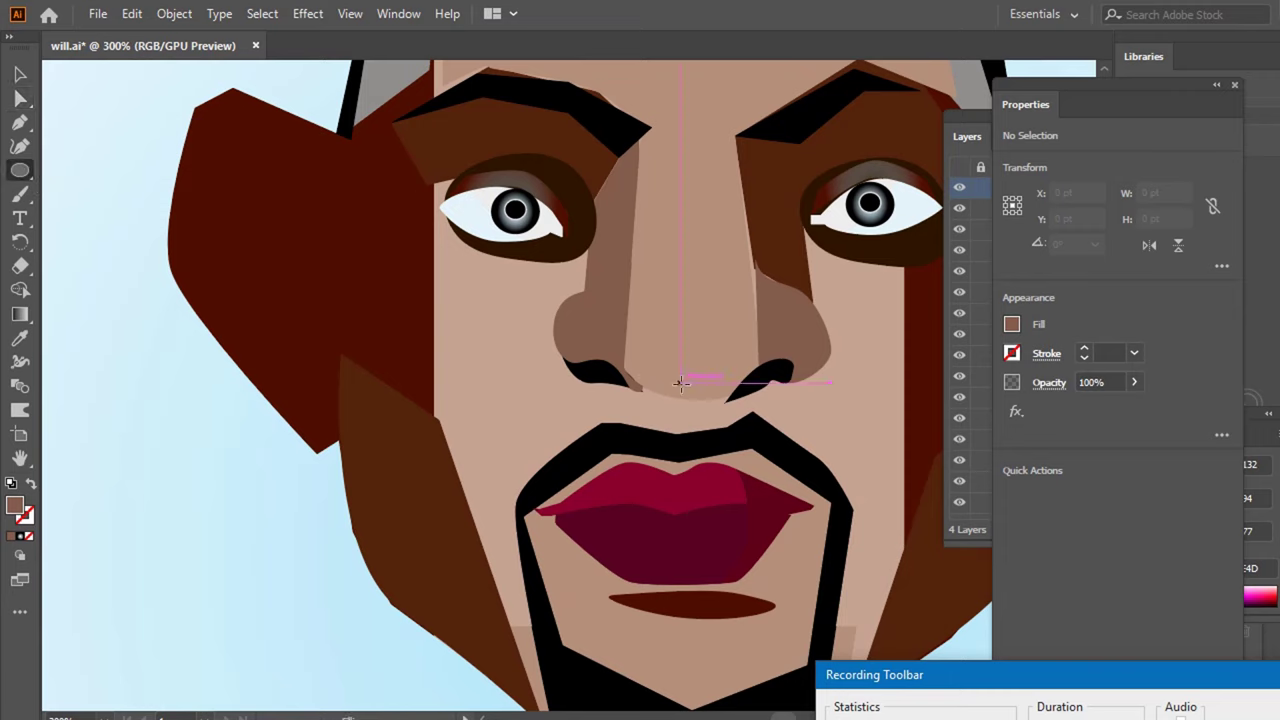
drag(630, 347, 742, 437)
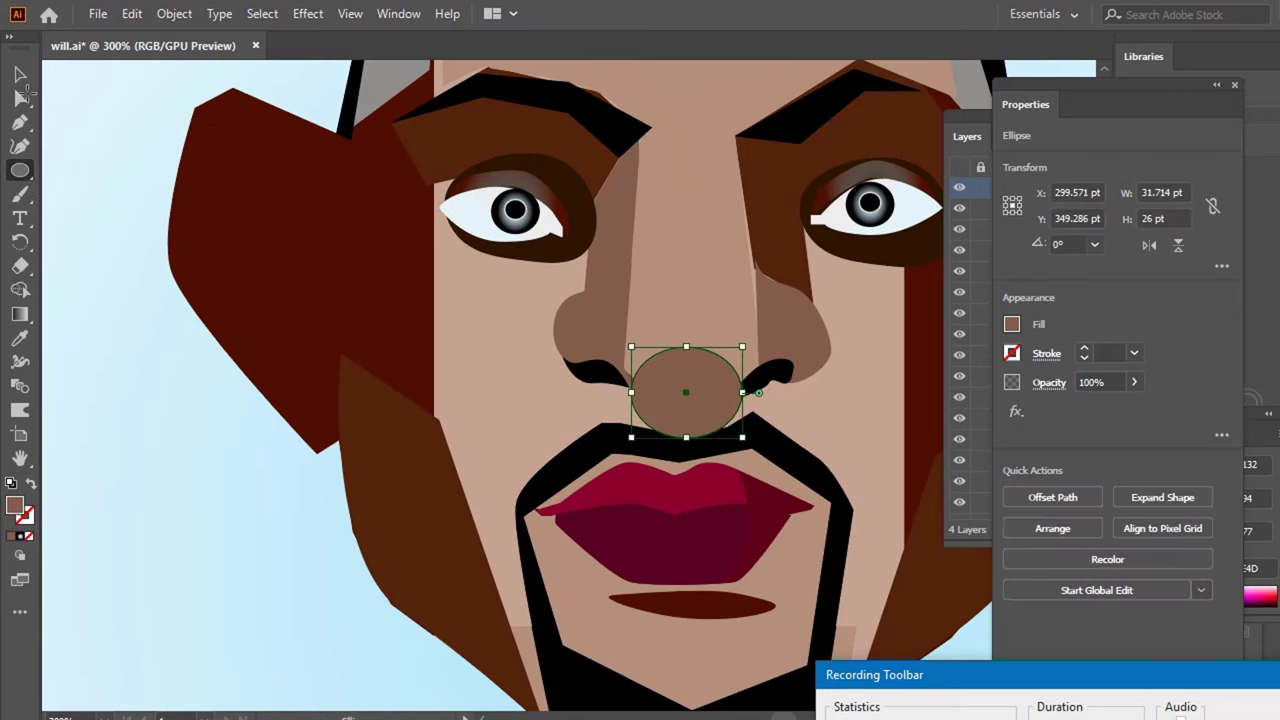
- Merge the round nose tip into the nose shape, then select the central nose-and-brow piece
click(20, 74)
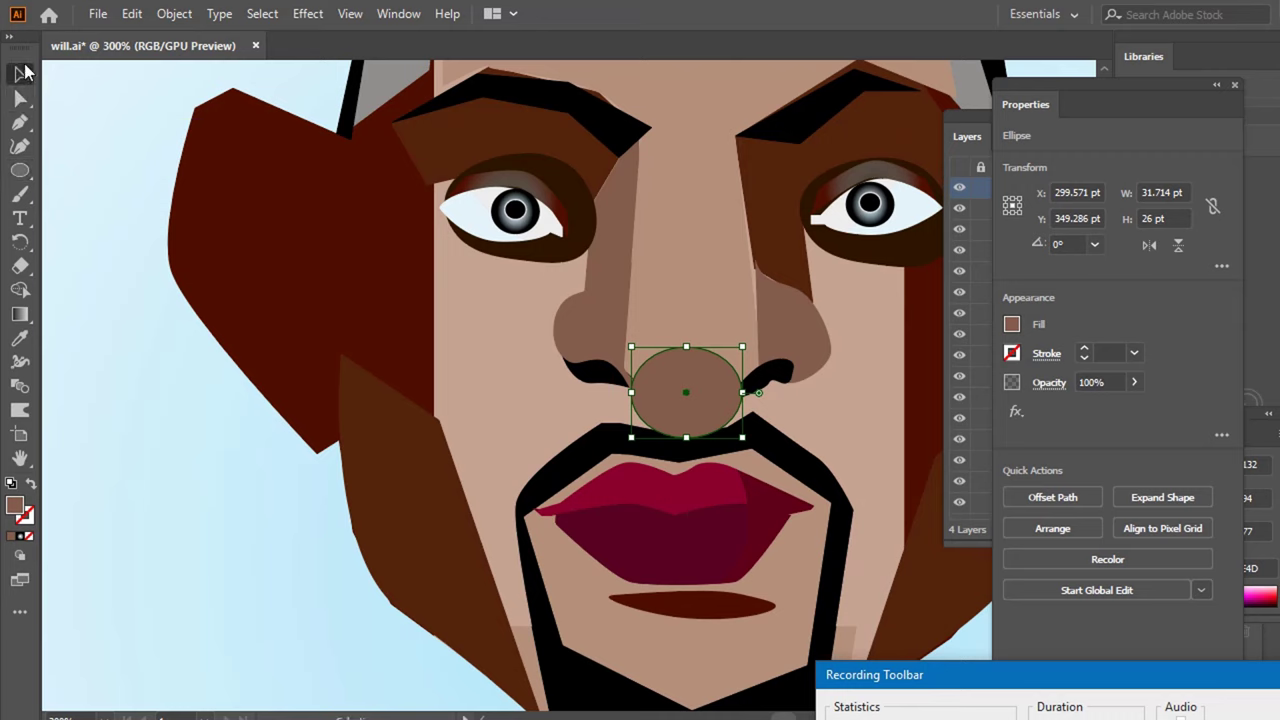
shift+click(668, 296)
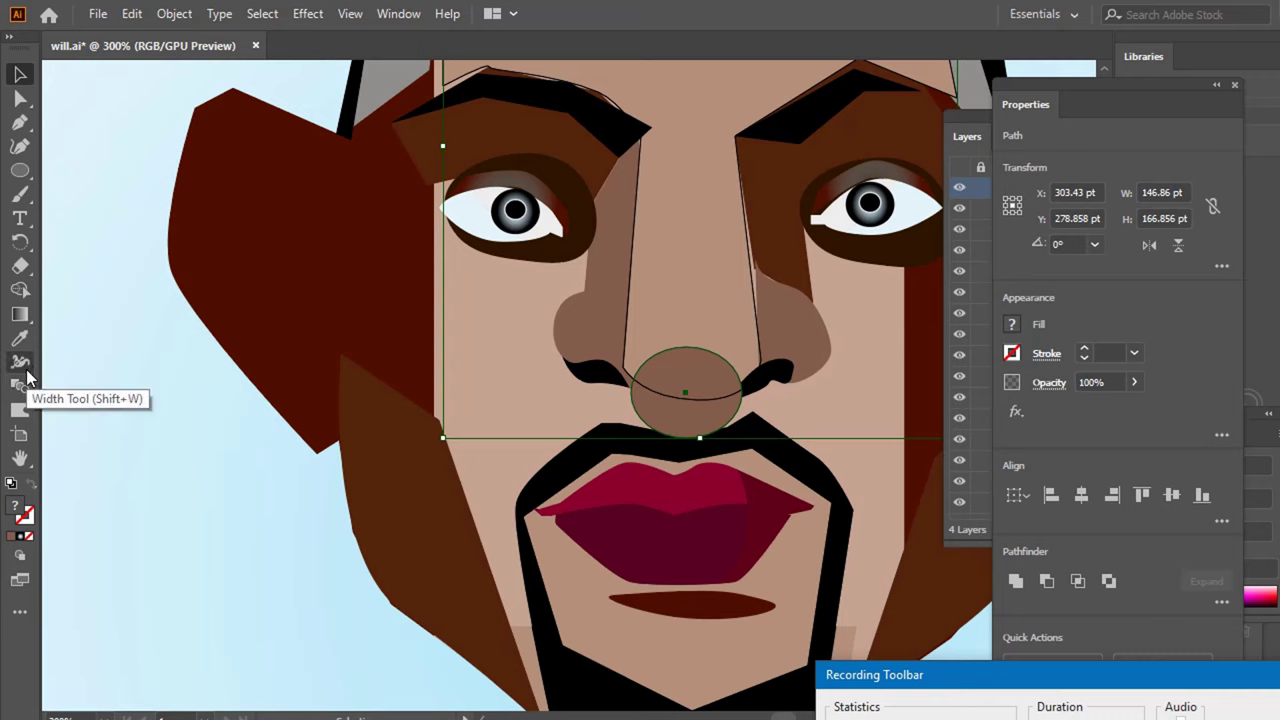
click(20, 289)
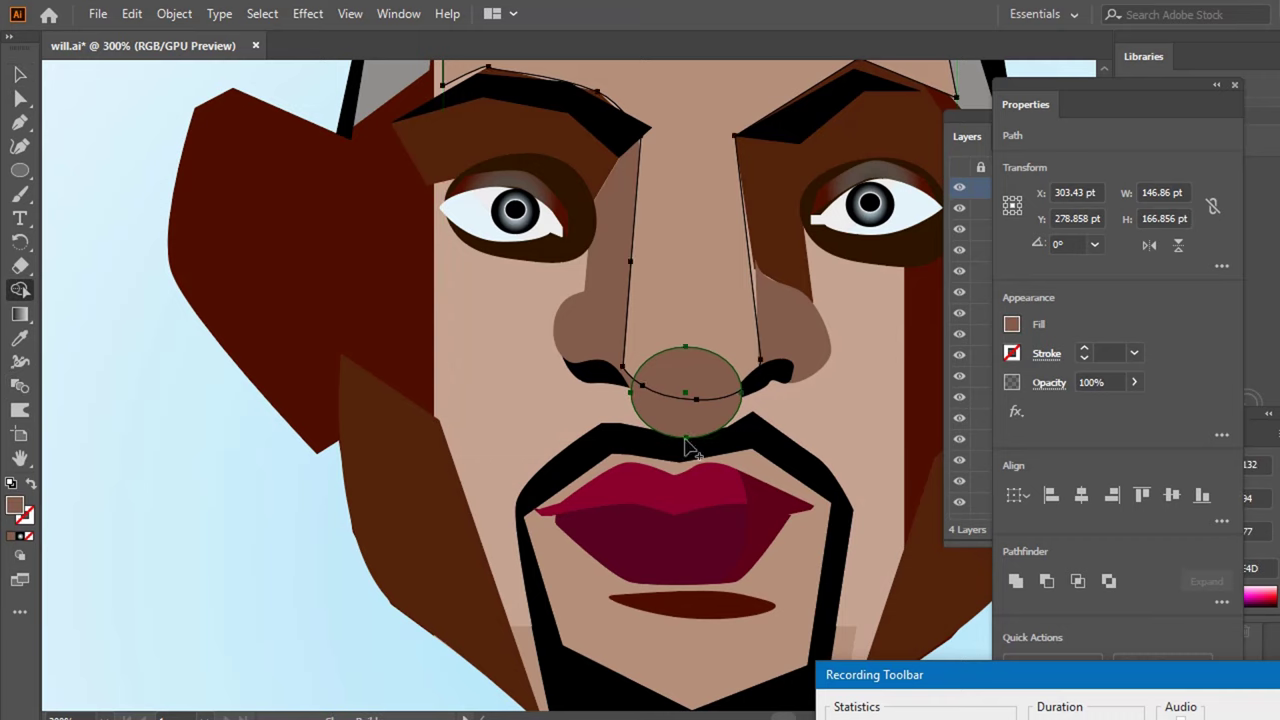
drag(706, 312, 694, 358)
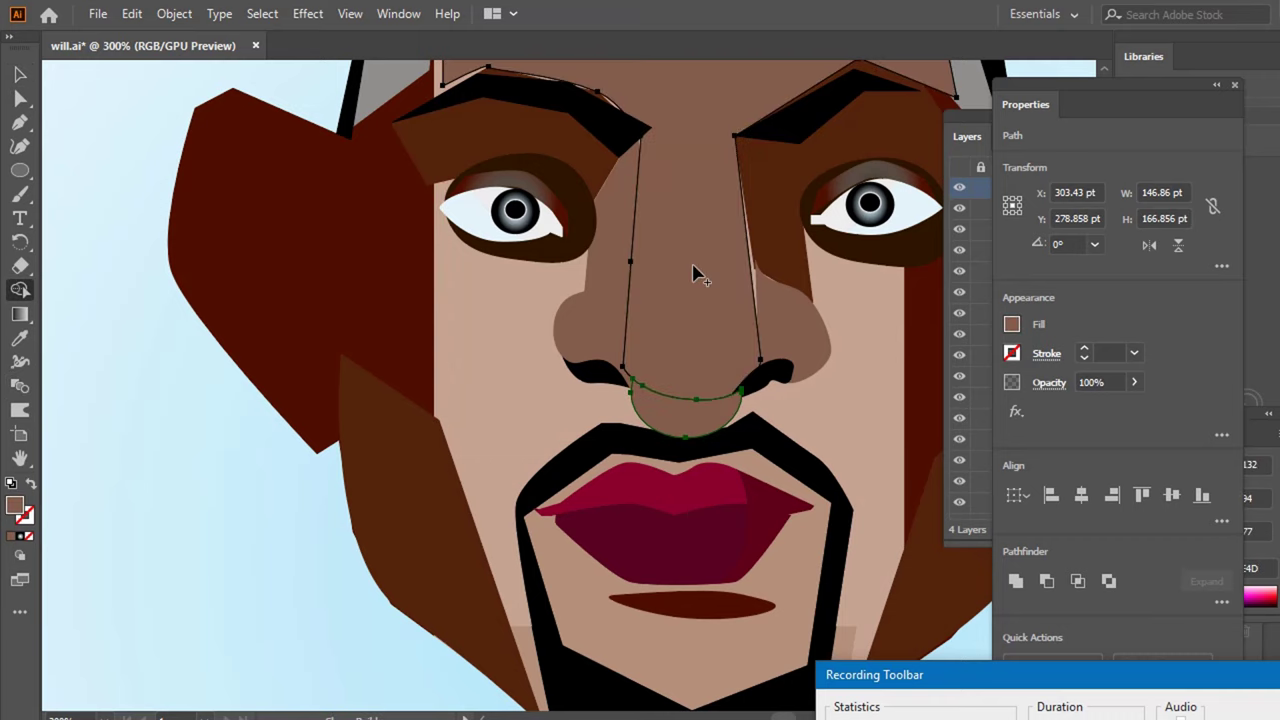
scroll(722, 268, down, 3)
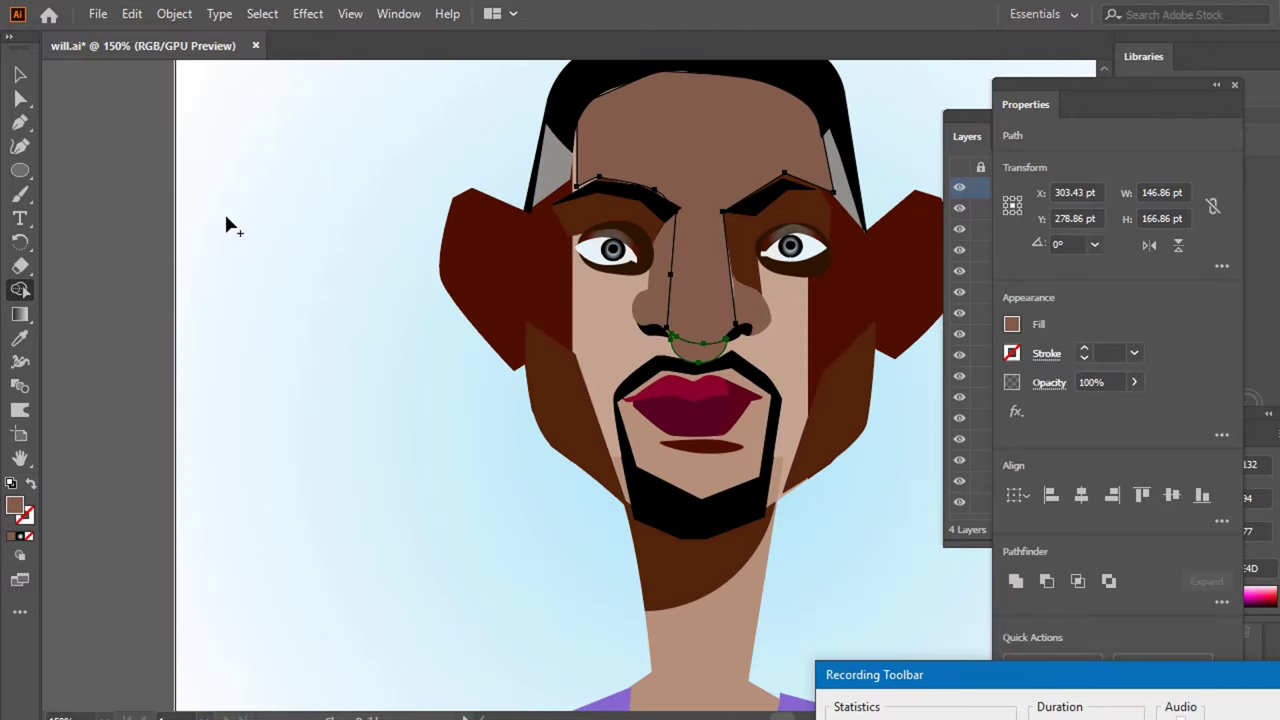
click(22, 78)
click(204, 137)
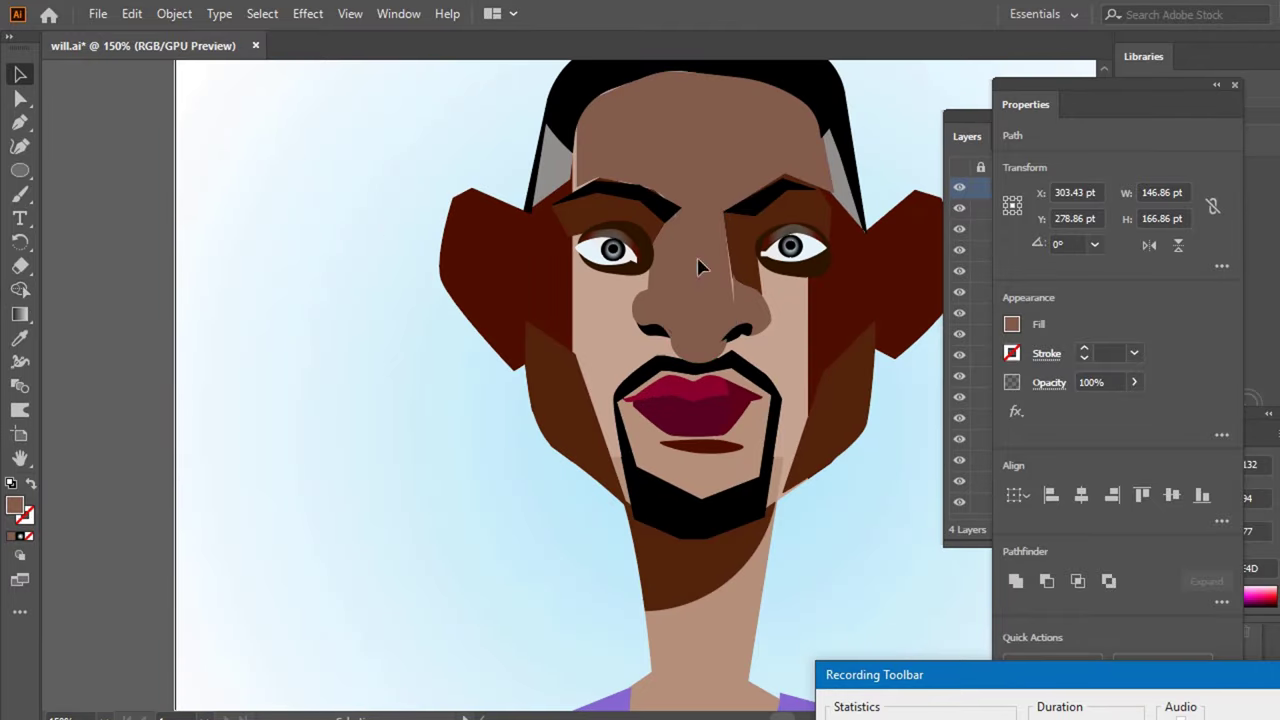
click(691, 131)
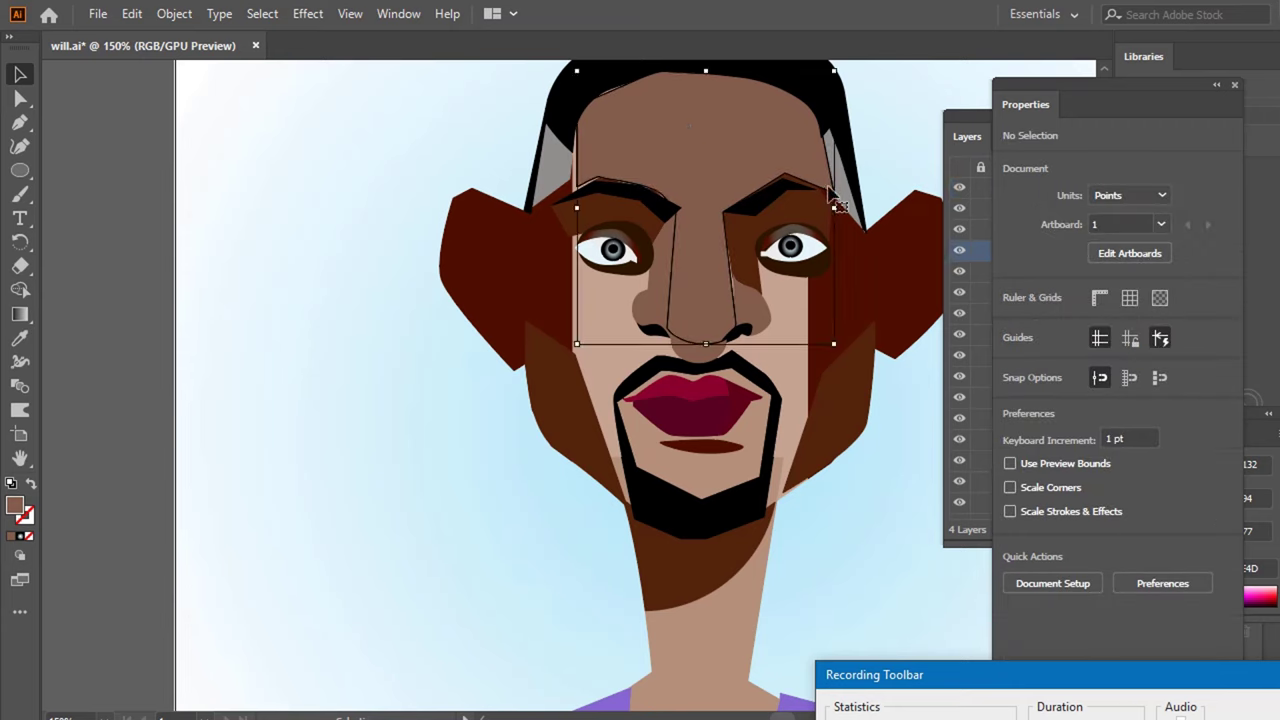
- Sample the light tan face skin colour onto the nose-and-brow piece with the Eyedropper
key(i)
click(788, 347)
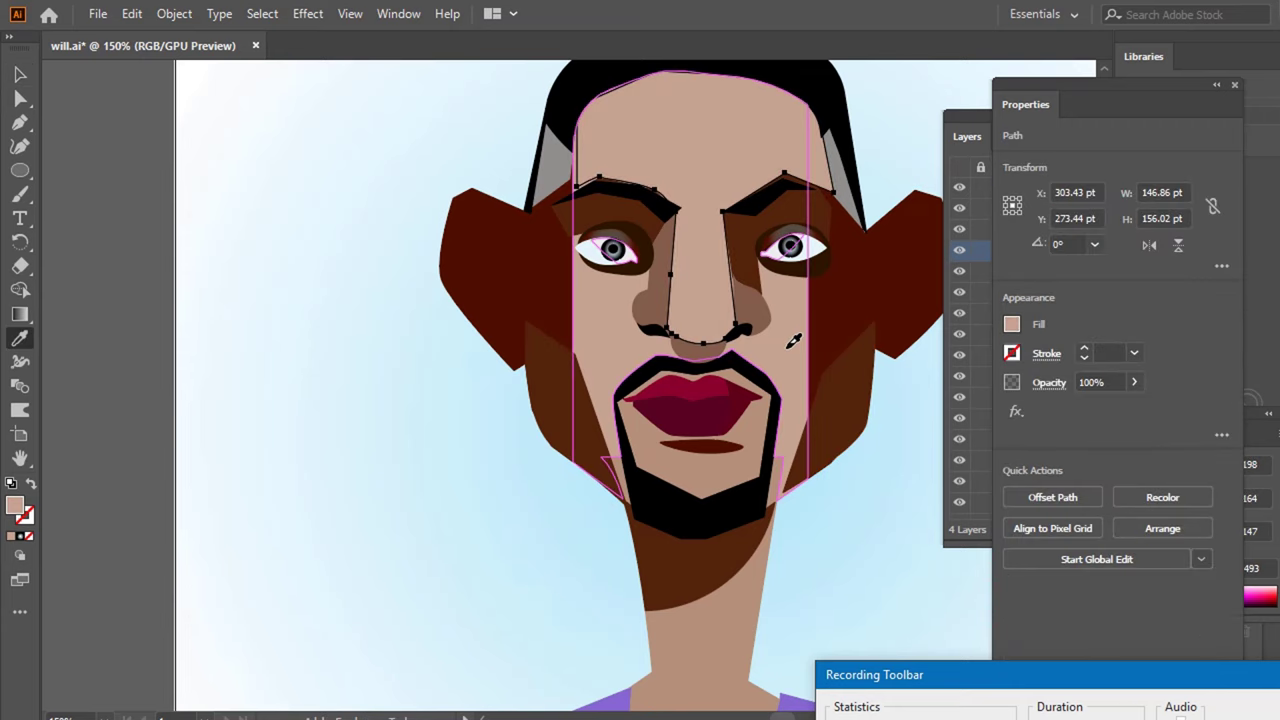
click(20, 74)
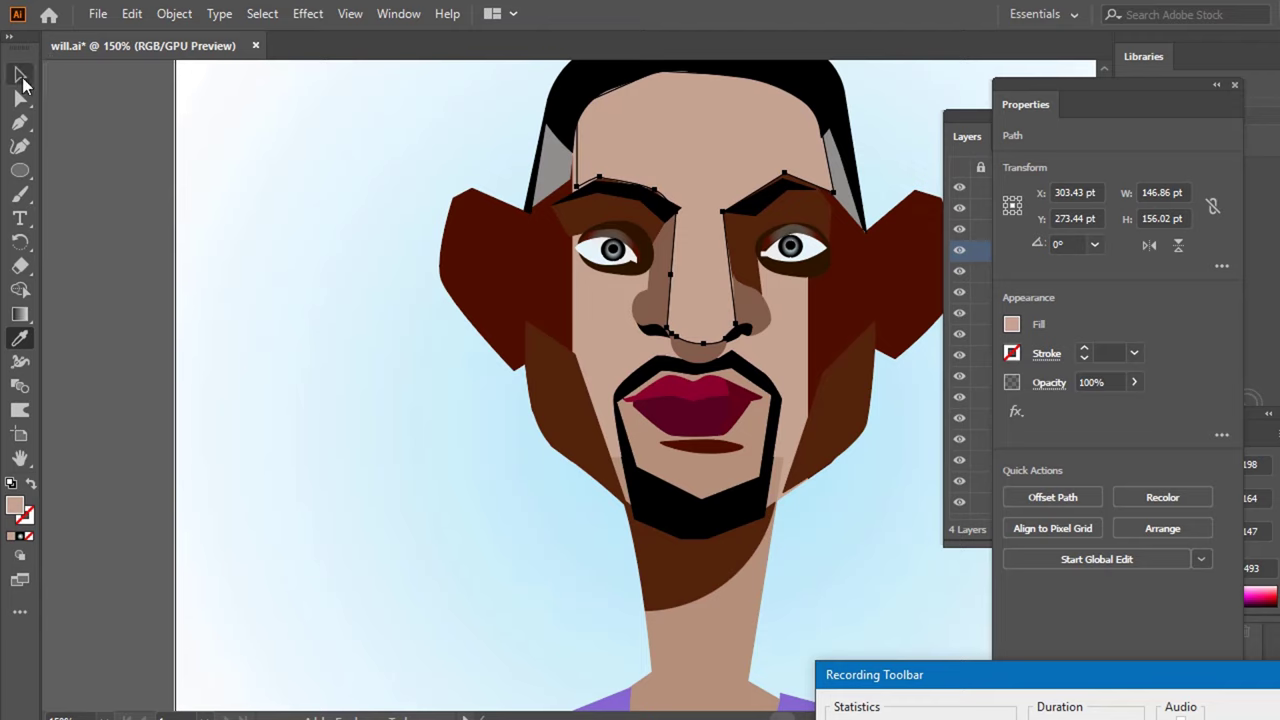
click(207, 188)
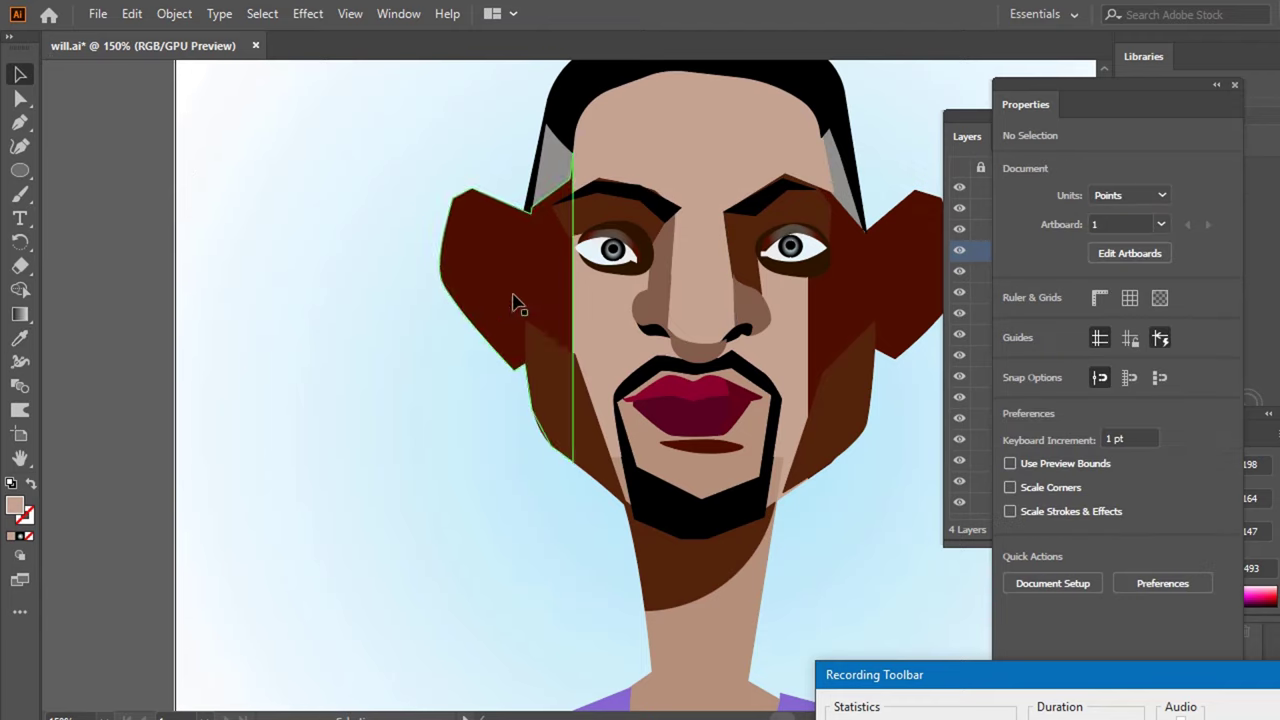
- Select the dark brown face and ear shape
alt+scroll(890, 275, down, 3)
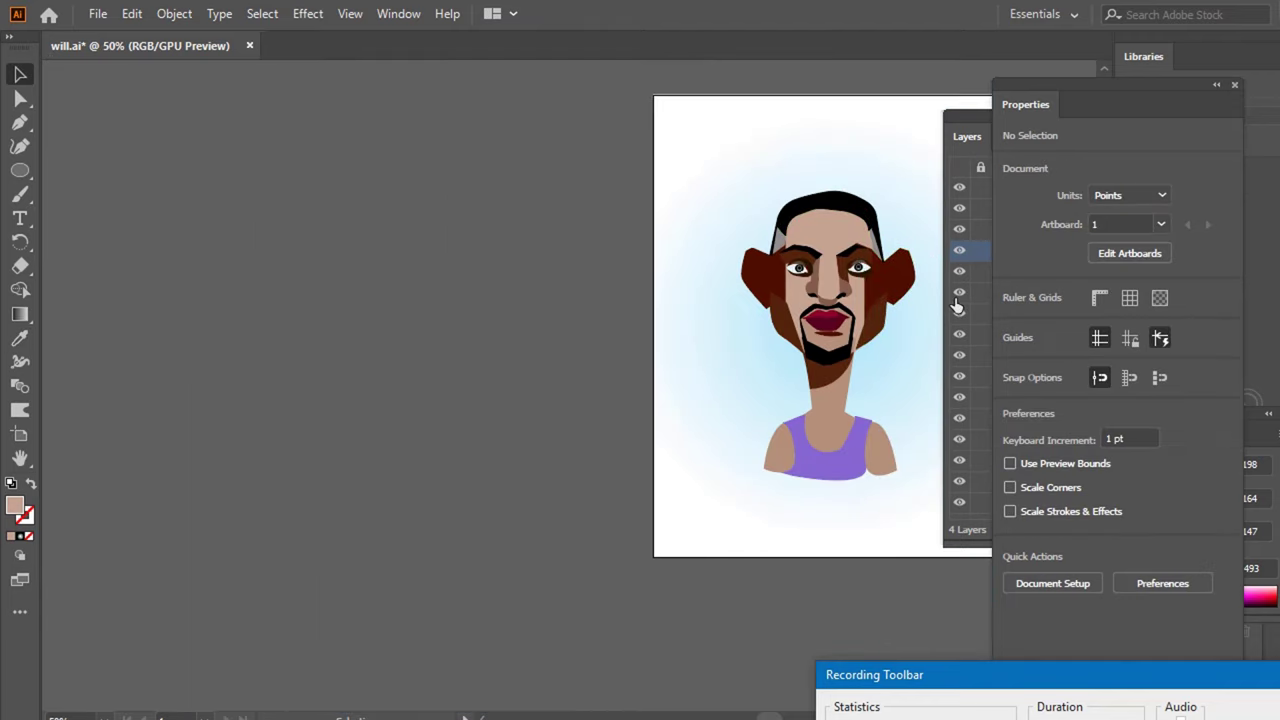
alt+scroll(860, 278, up, 1)
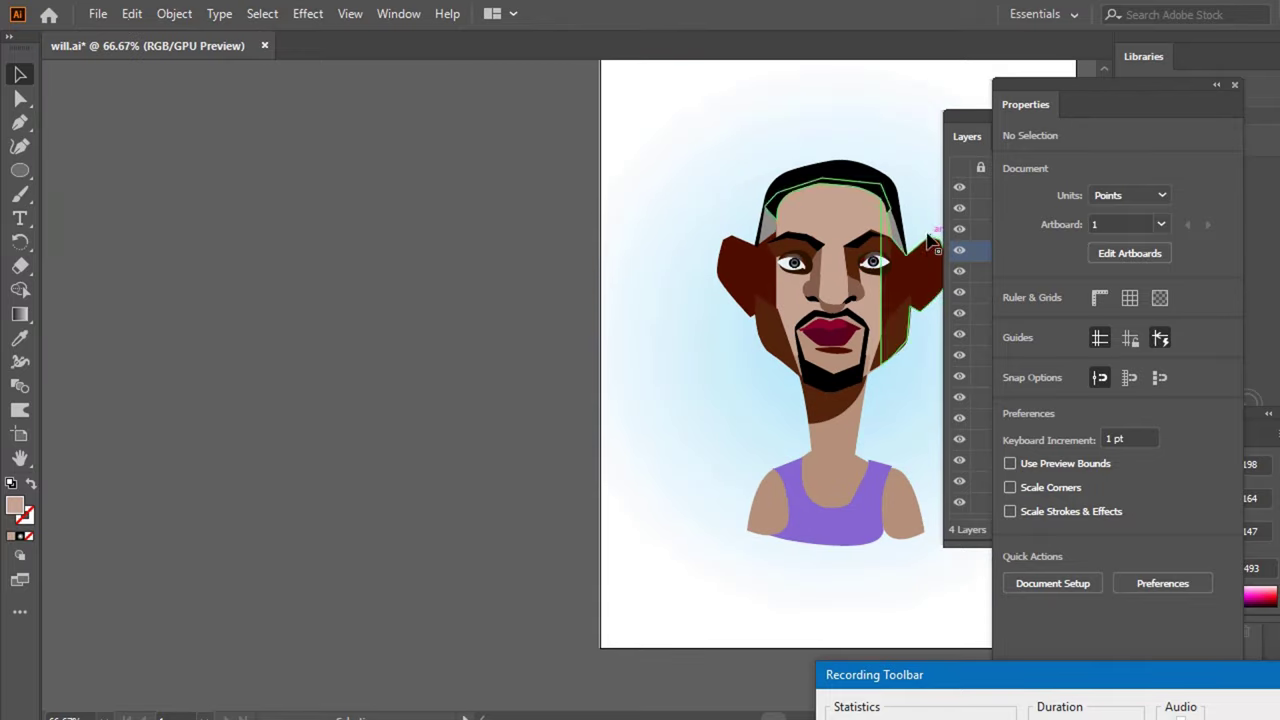
alt+scroll(865, 330, down, 2)
alt+scroll(908, 345, up, 2)
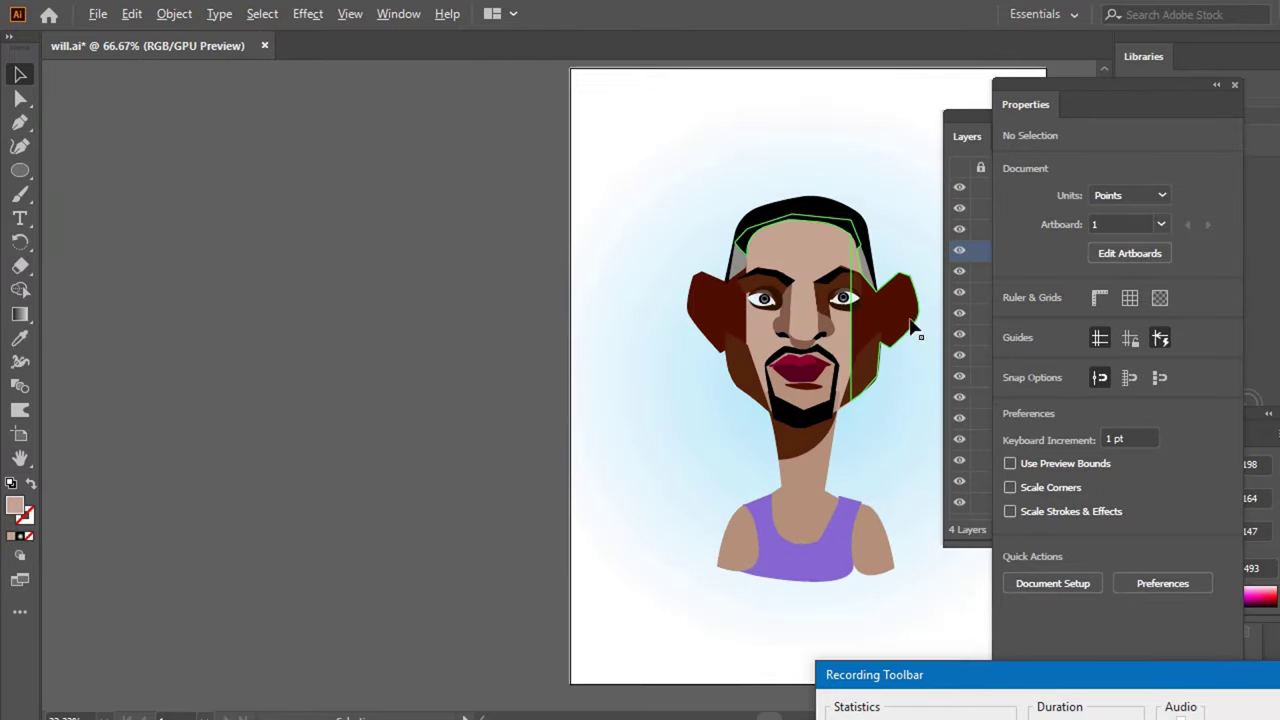
click(895, 322)
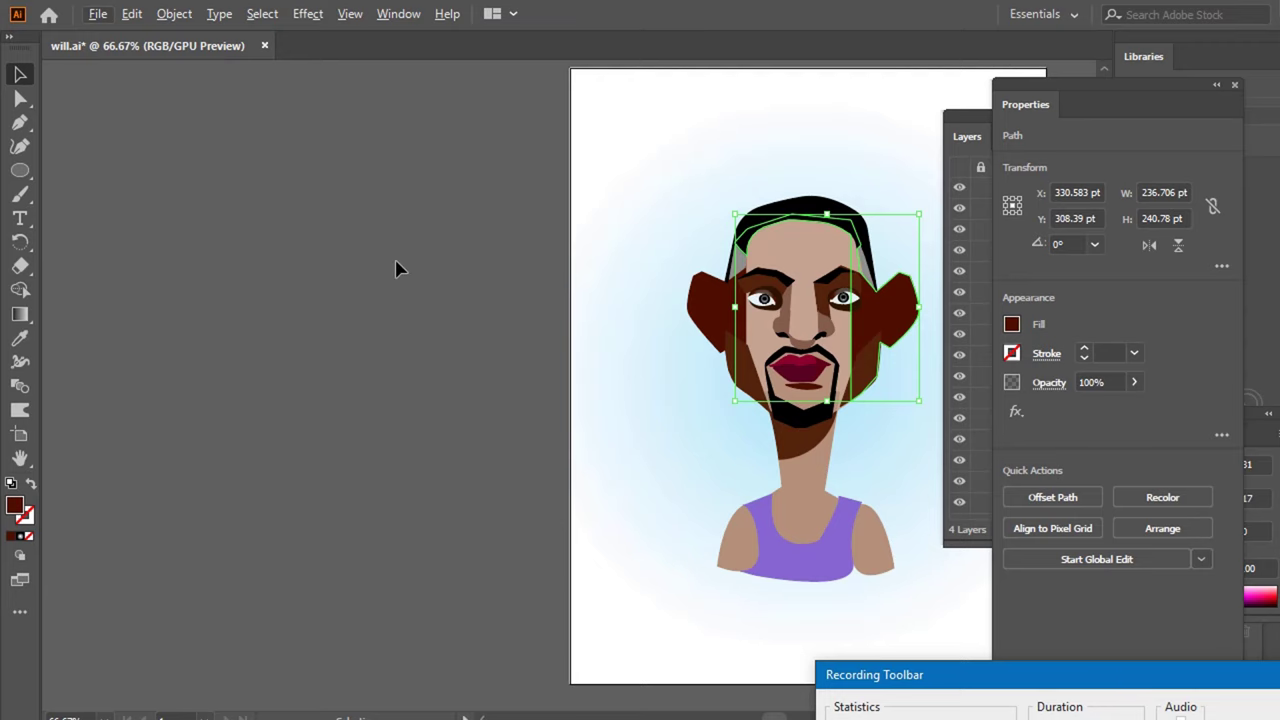
click(25, 179)
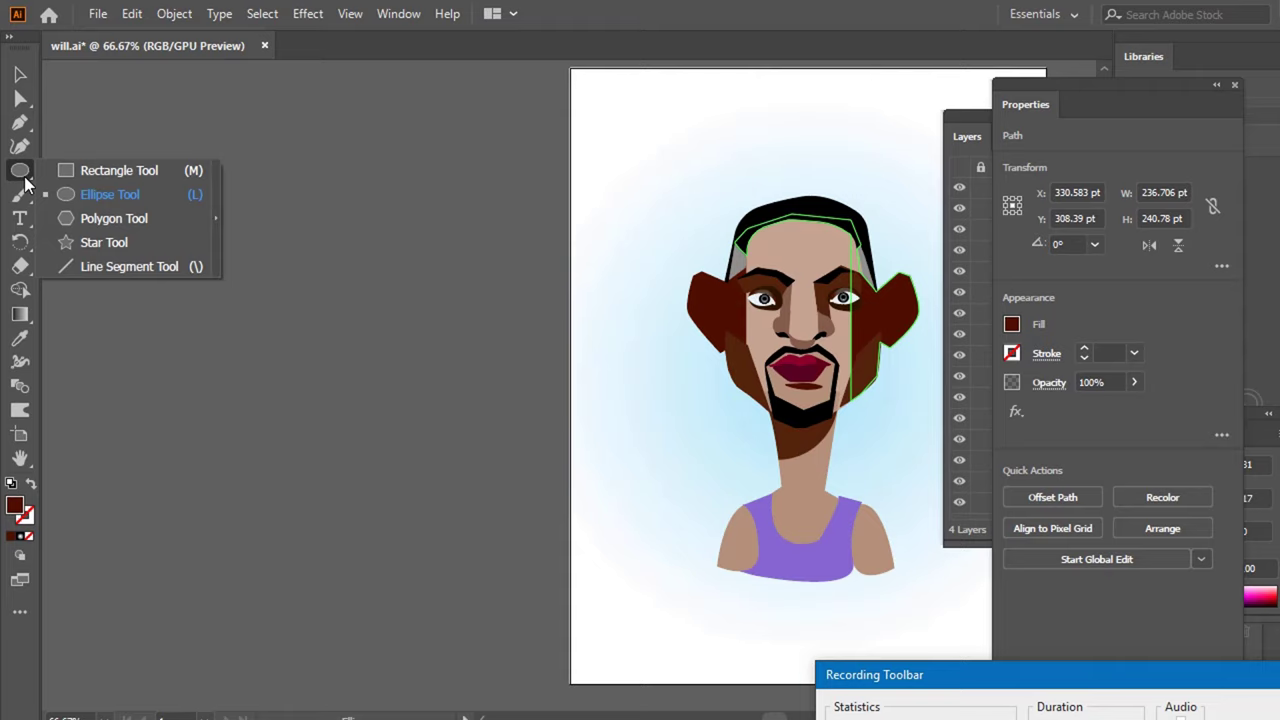
- Draw a tall oval from above the head to the chin filled with FFC2B6 salmon
click(135, 196)
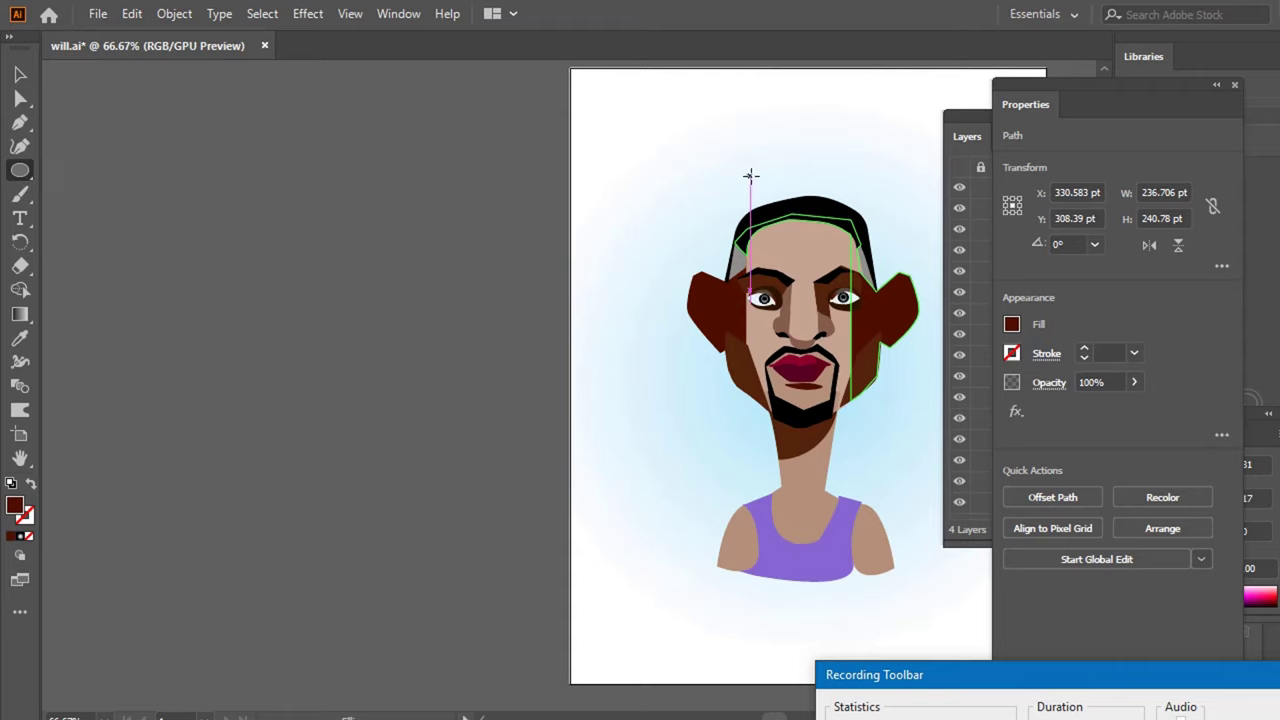
drag(708, 97, 881, 357)
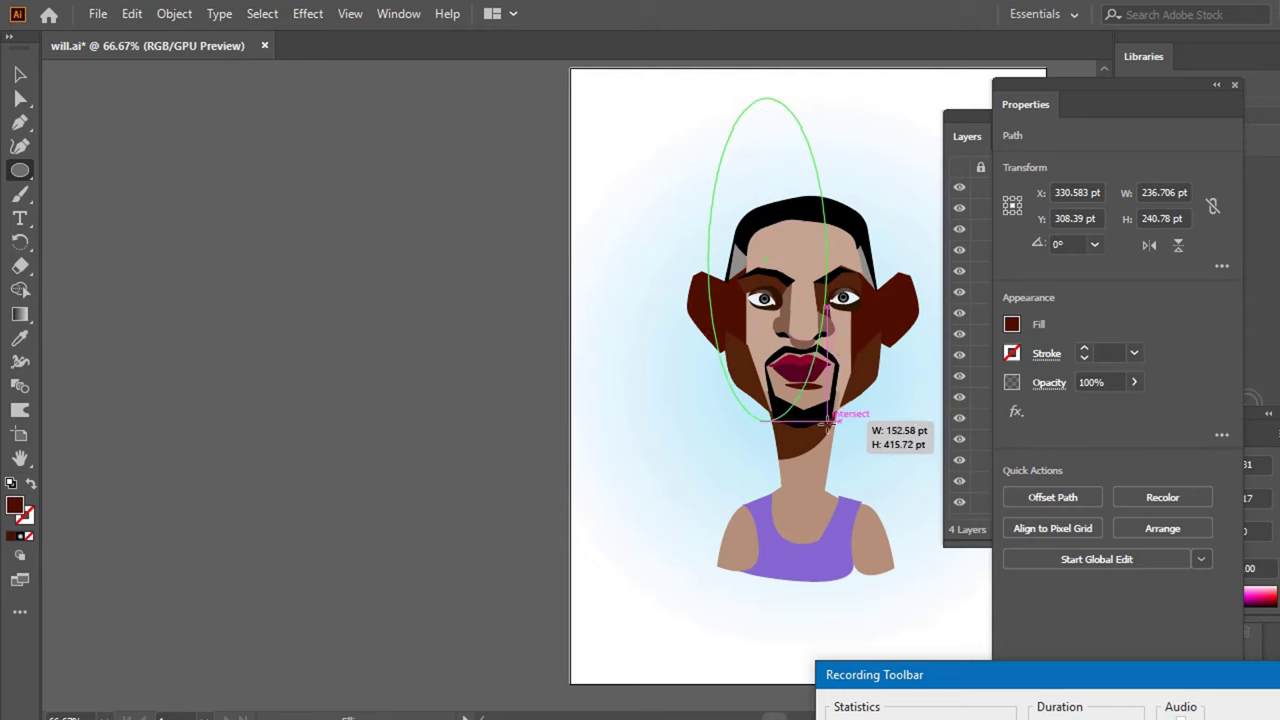
drag(881, 357, 850, 446)
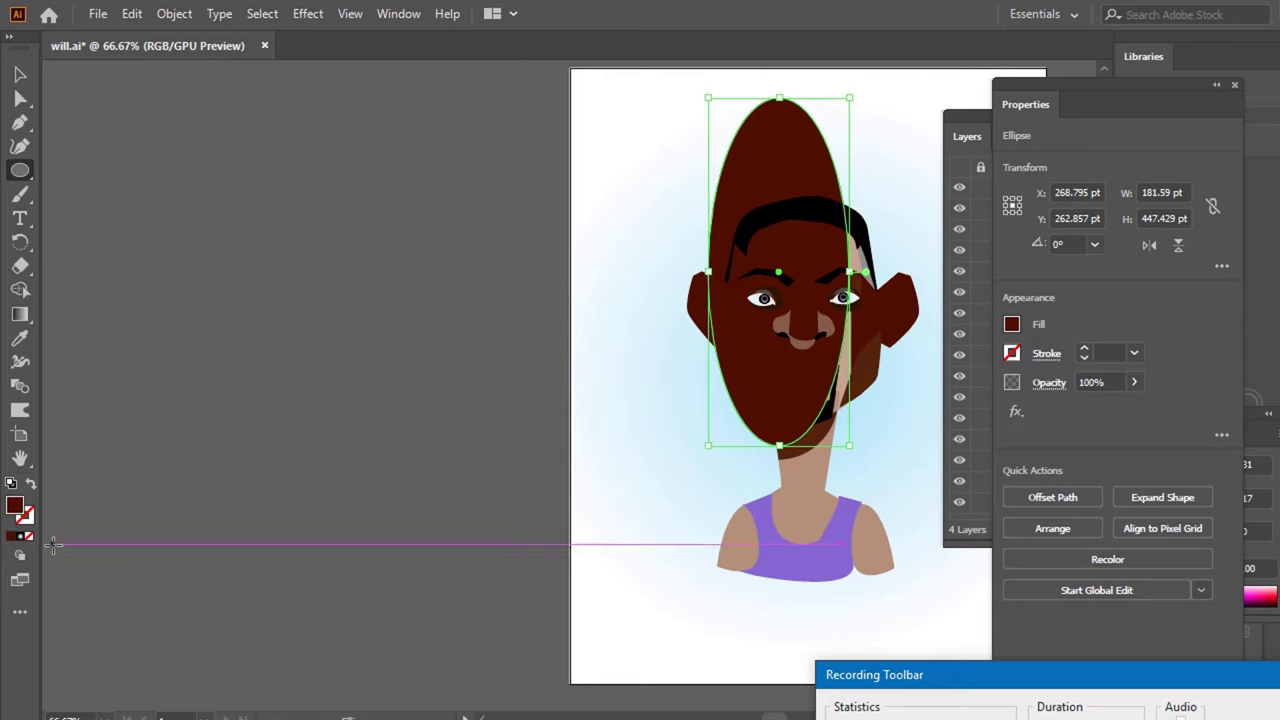
double_click(22, 512)
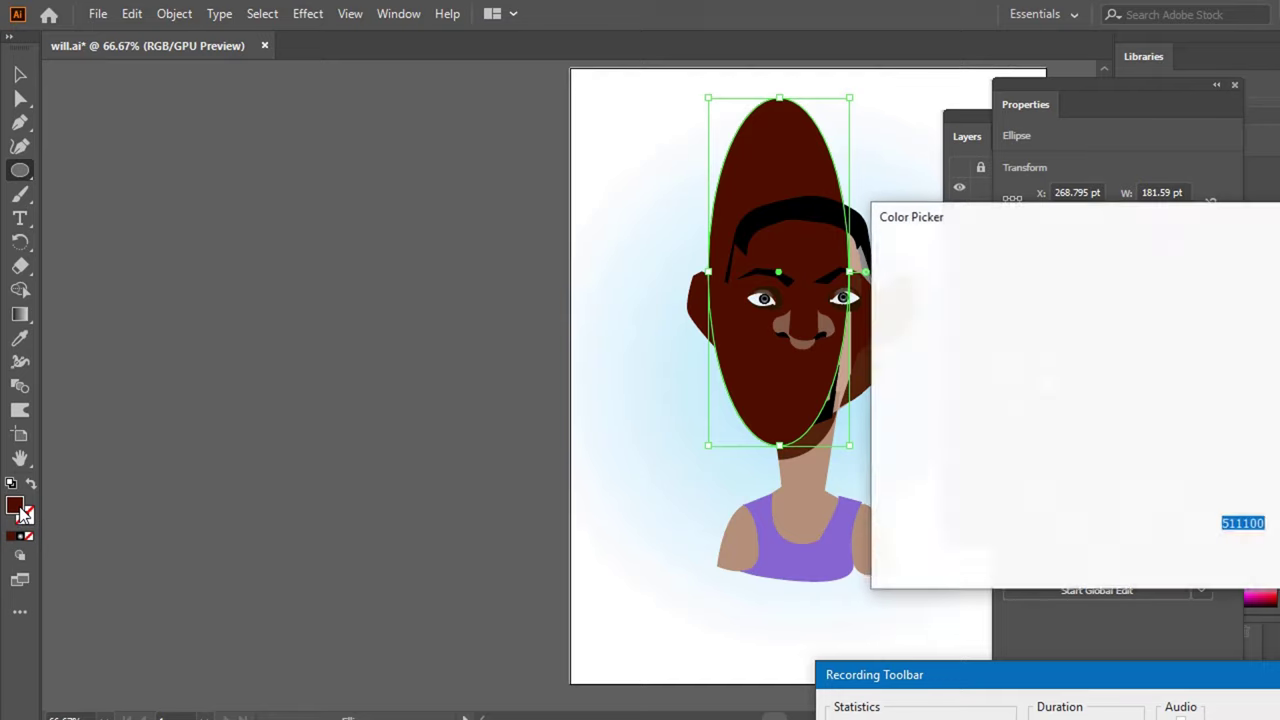
click(916, 291)
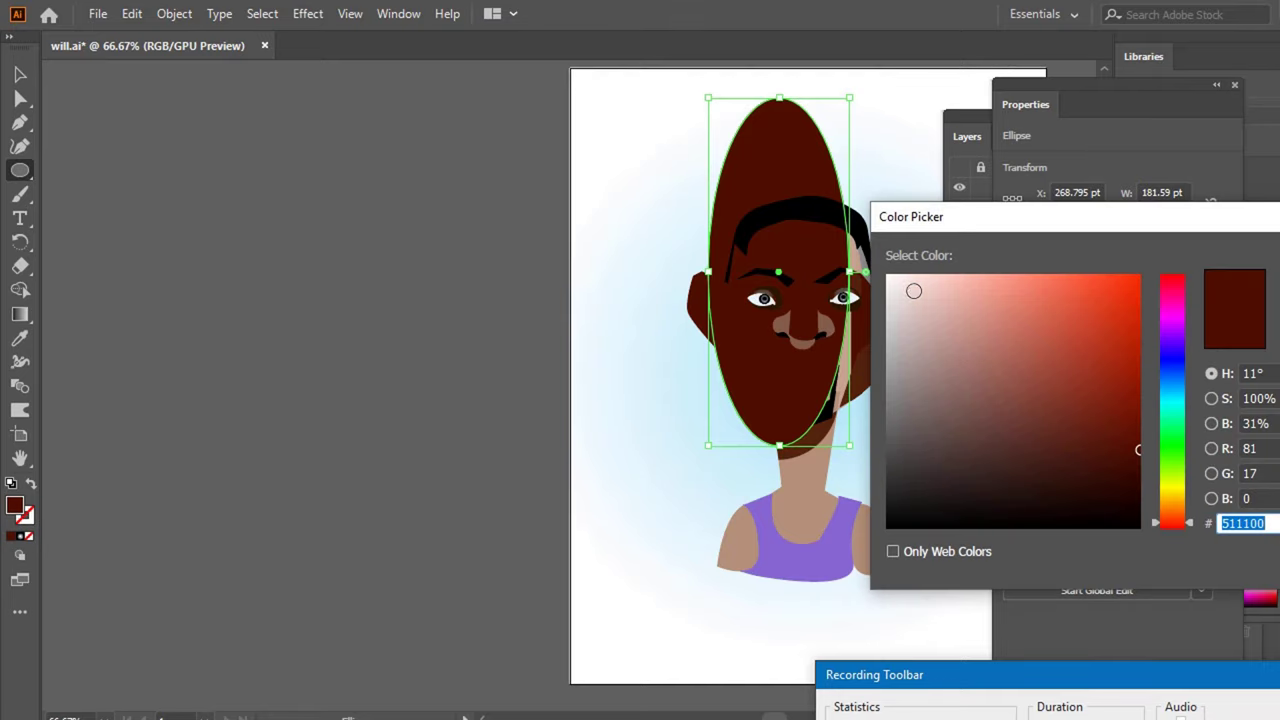
click(958, 274)
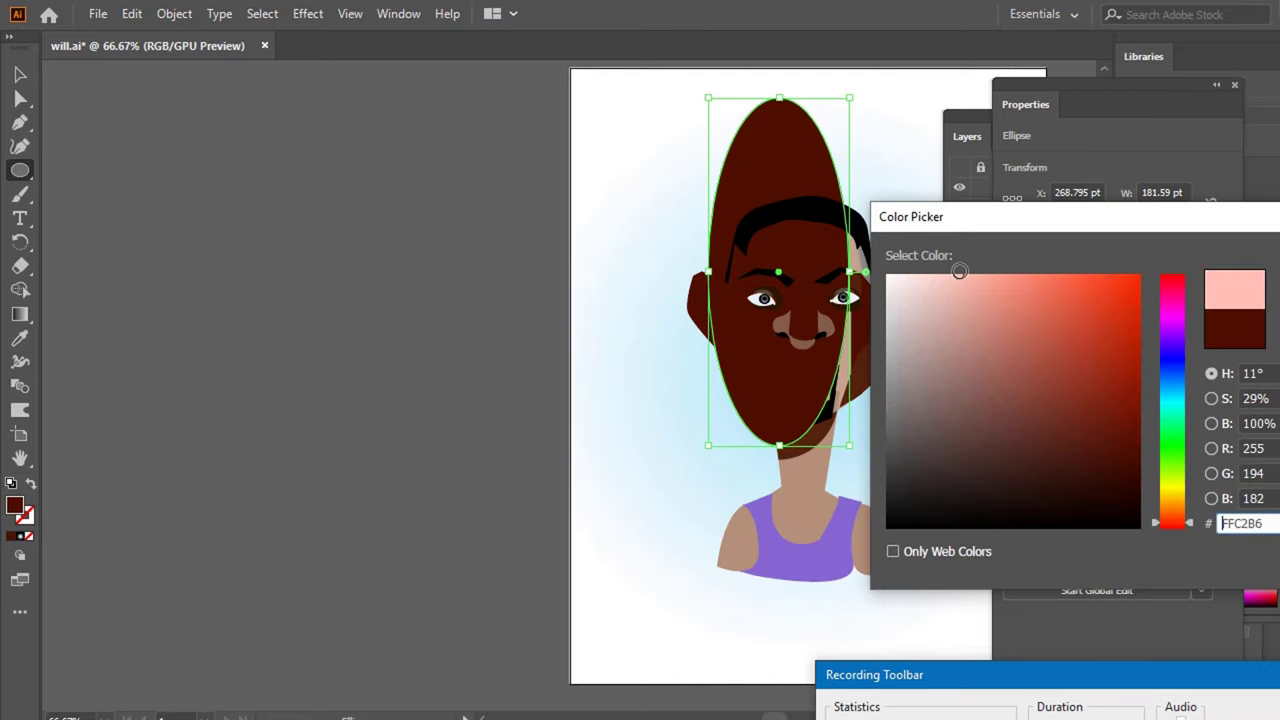
key(Return)
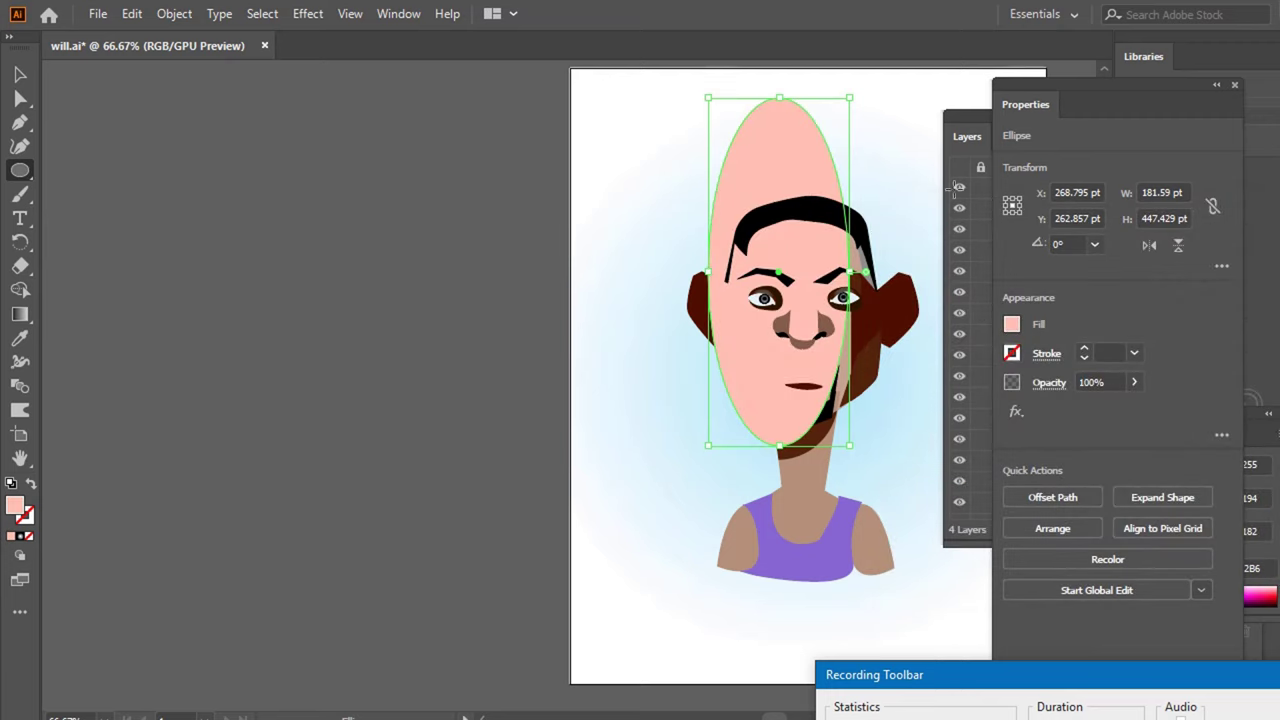
- Select all and use Shape Builder to split the salmon oval across the lower face
key(ctrl+a)
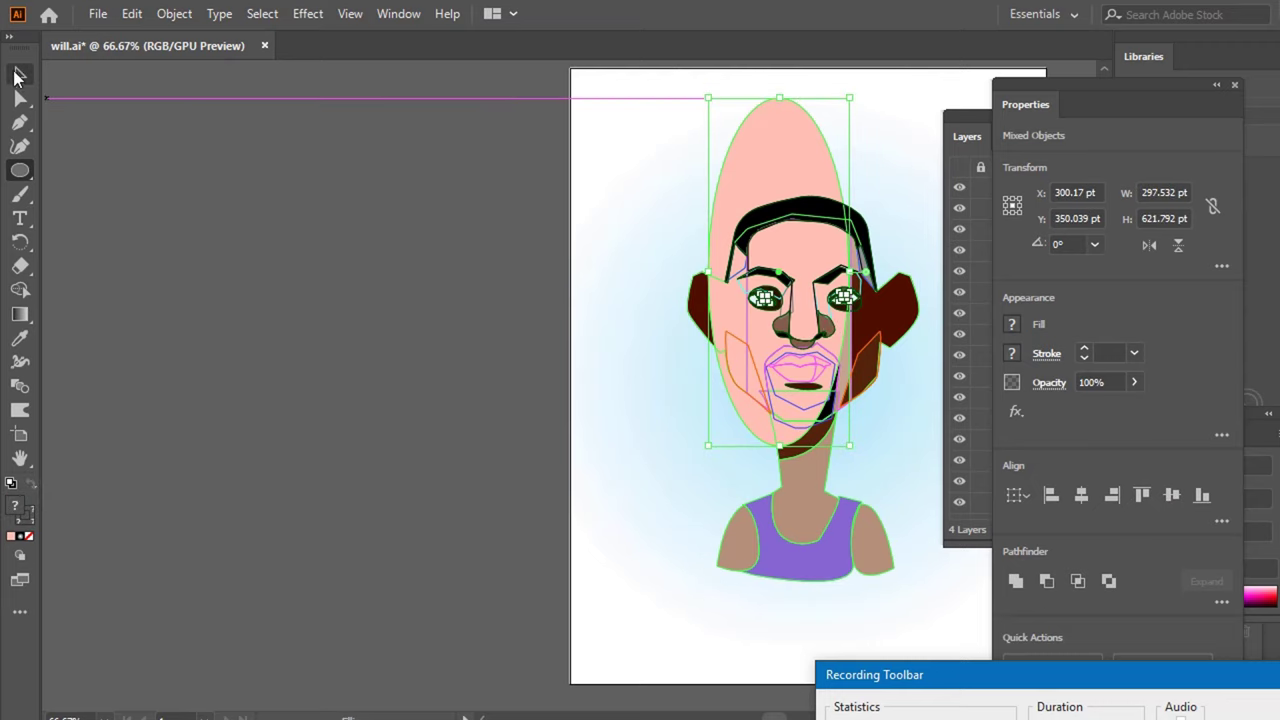
click(19, 78)
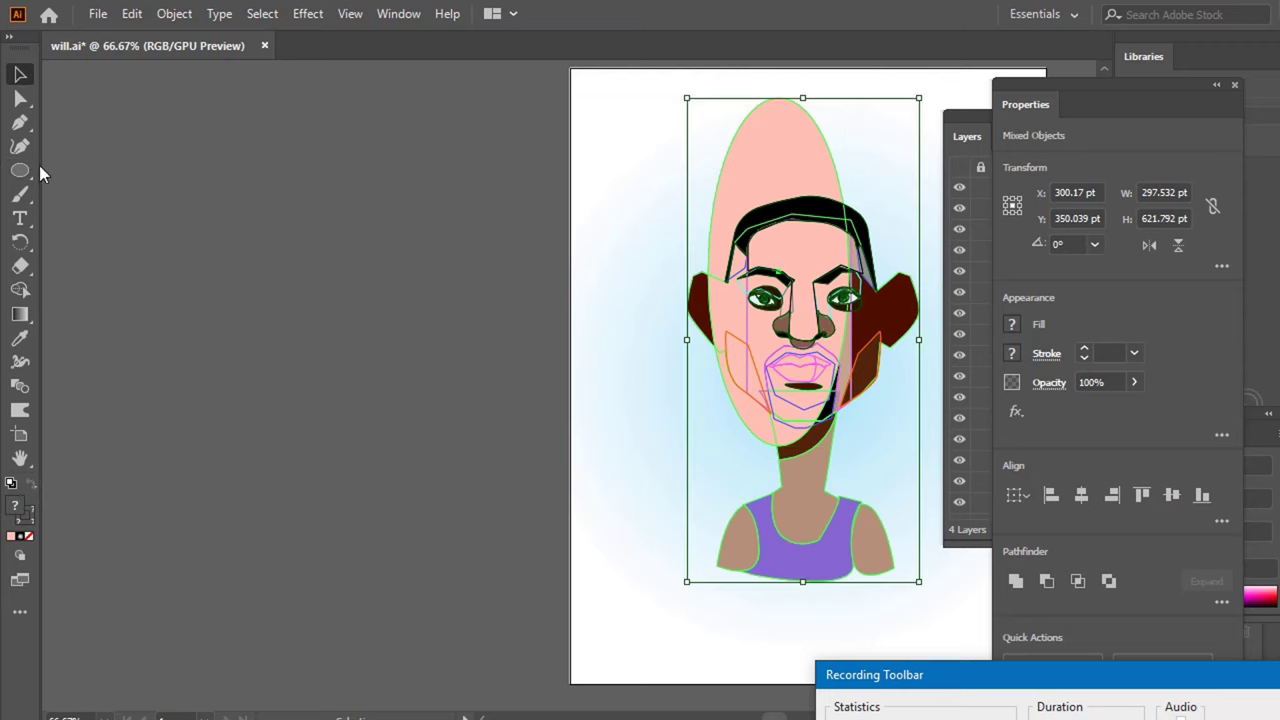
click(12, 292)
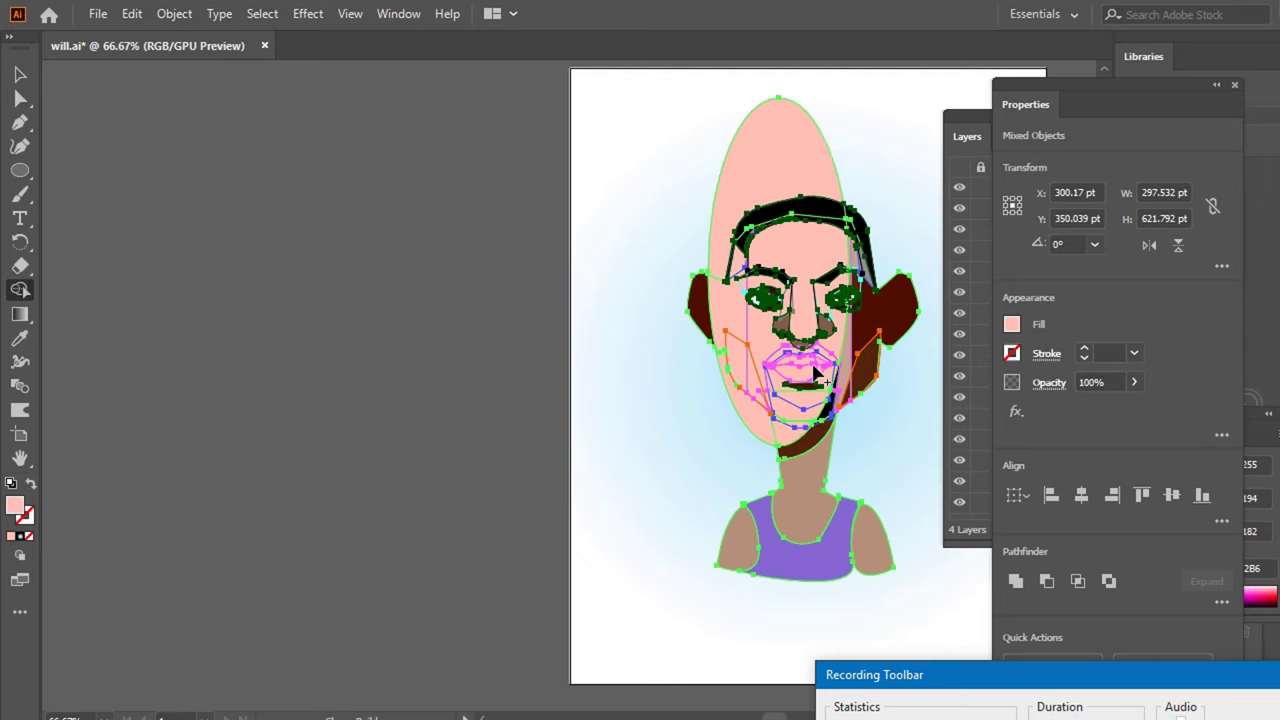
drag(757, 414, 790, 453)
click(21, 82)
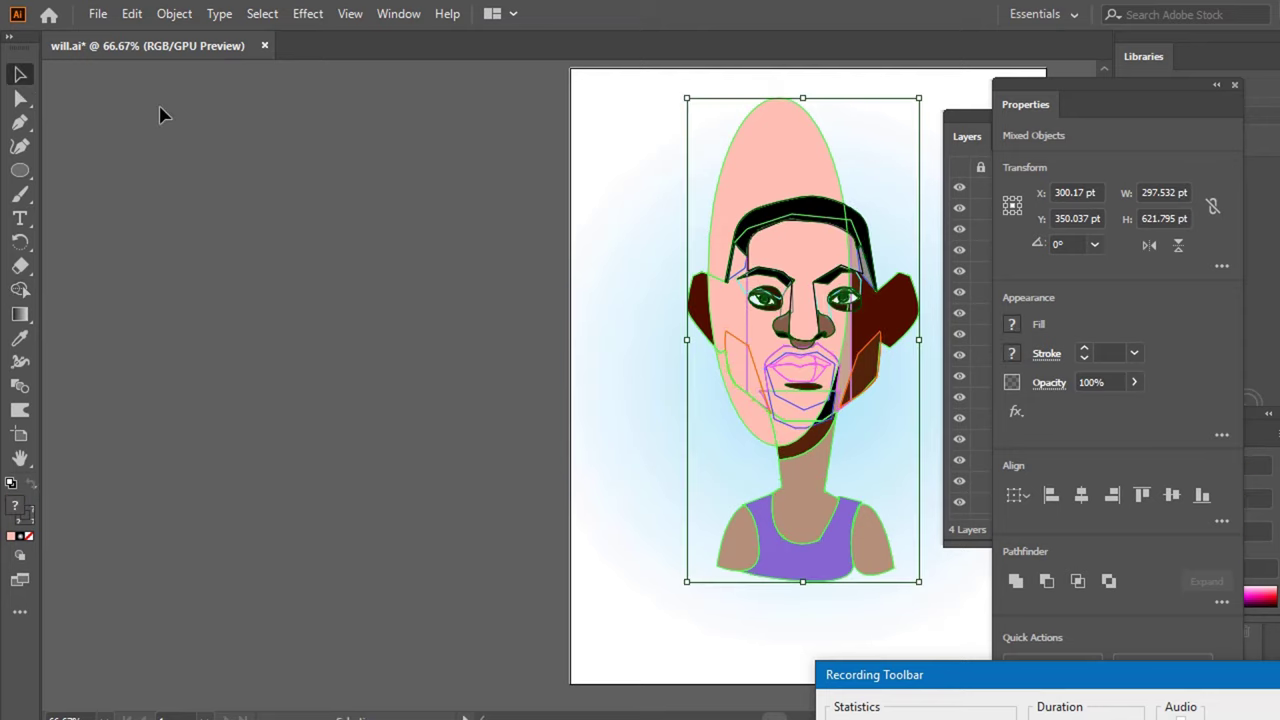
click(468, 158)
- Delete the salmon pieces over the top of the head and the jaw
click(788, 180)
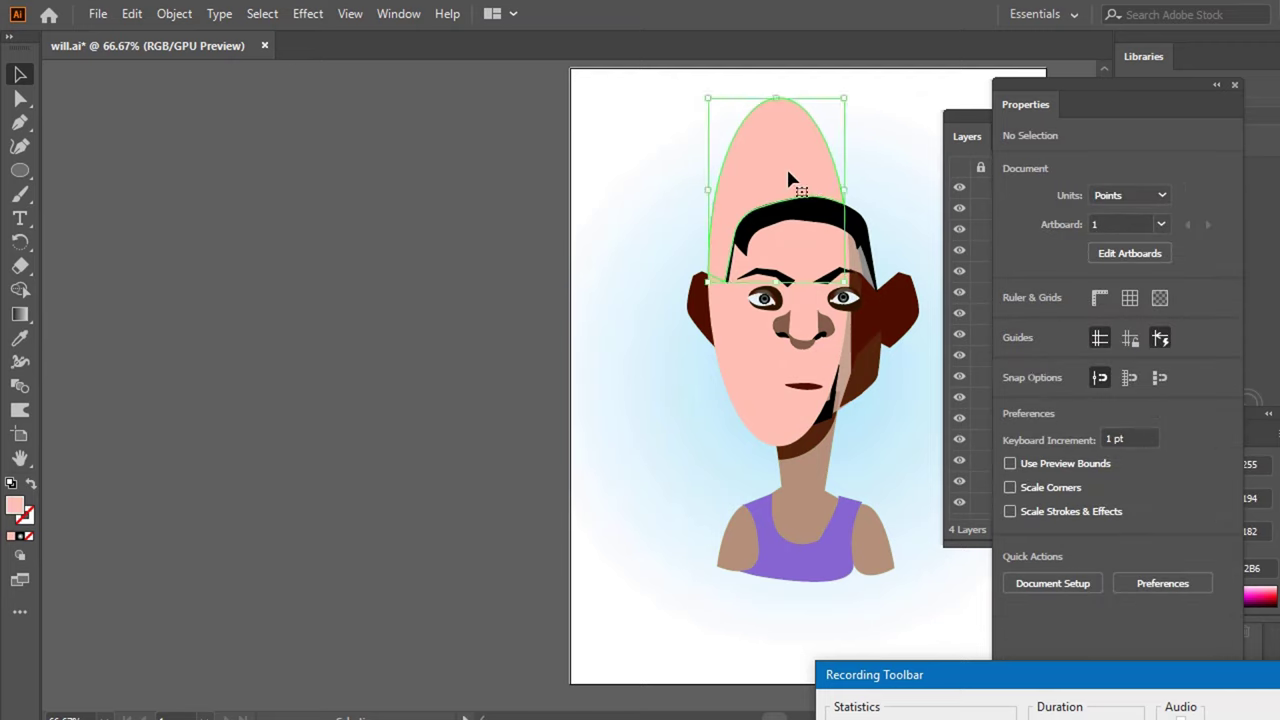
key(Delete)
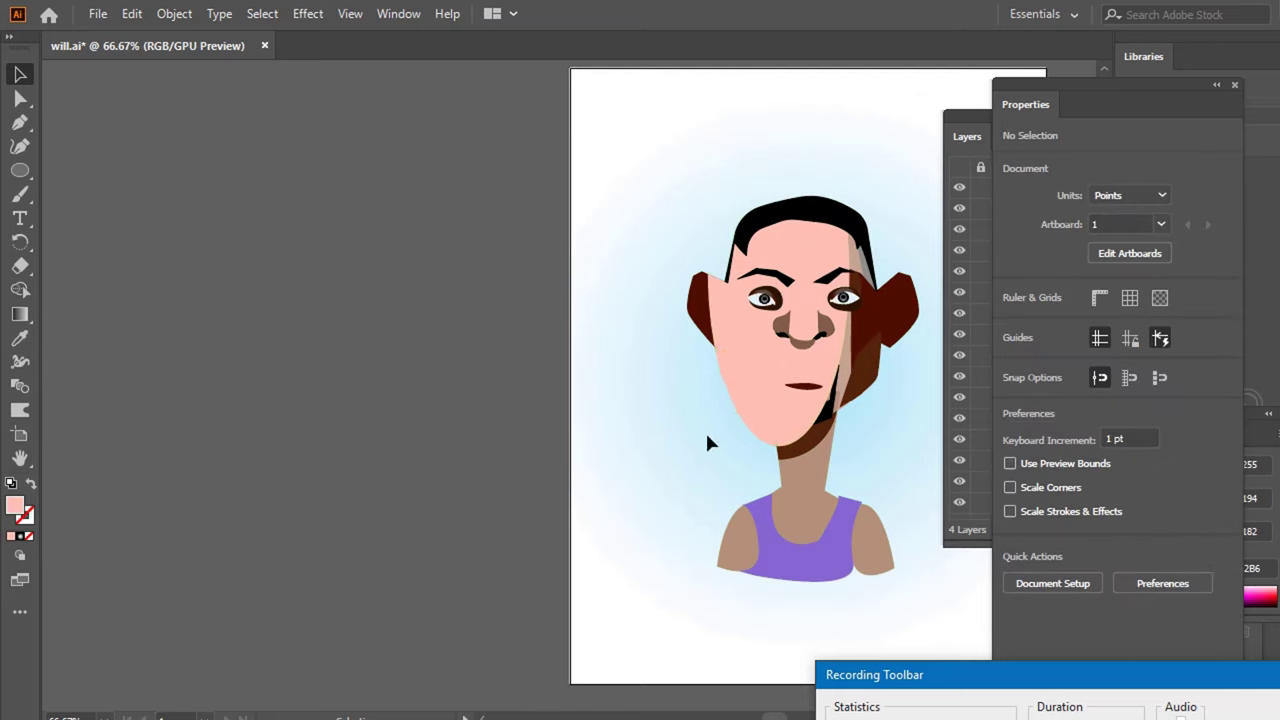
key(Delete)
- Lower the remaining salmon face shape's opacity to 24%
click(772, 404)
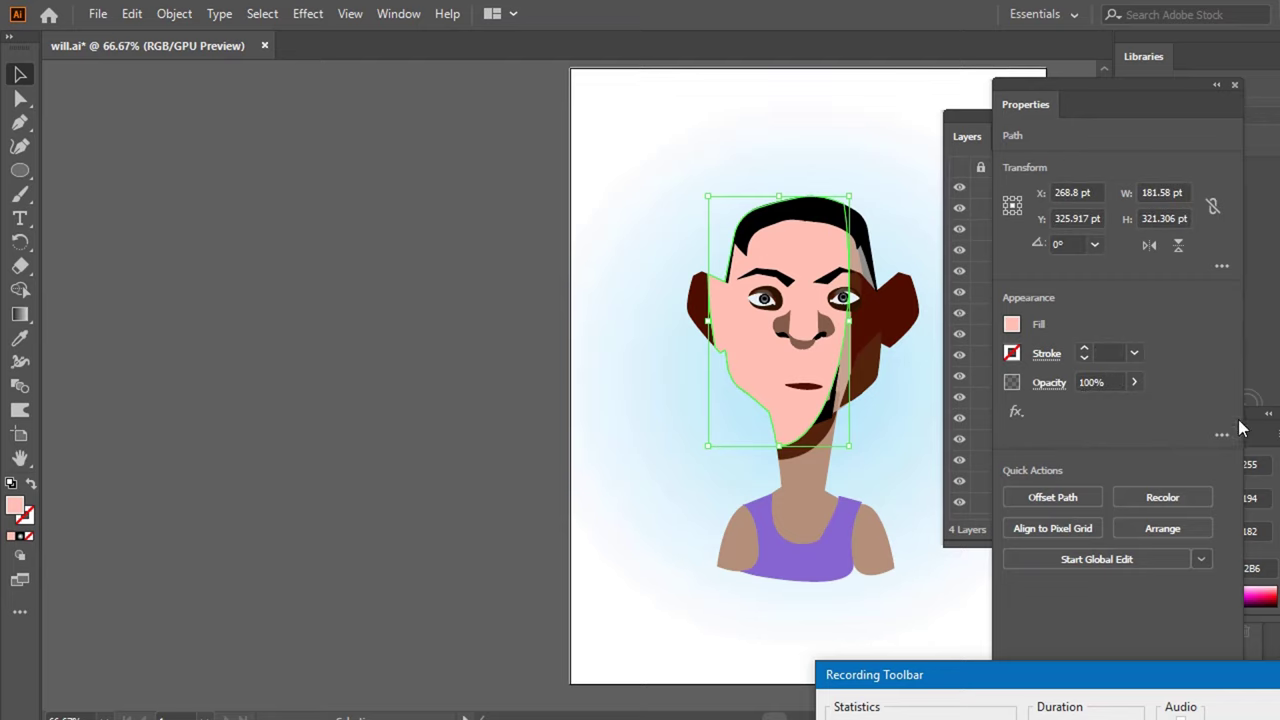
click(1134, 383)
drag(1088, 406, 1074, 406)
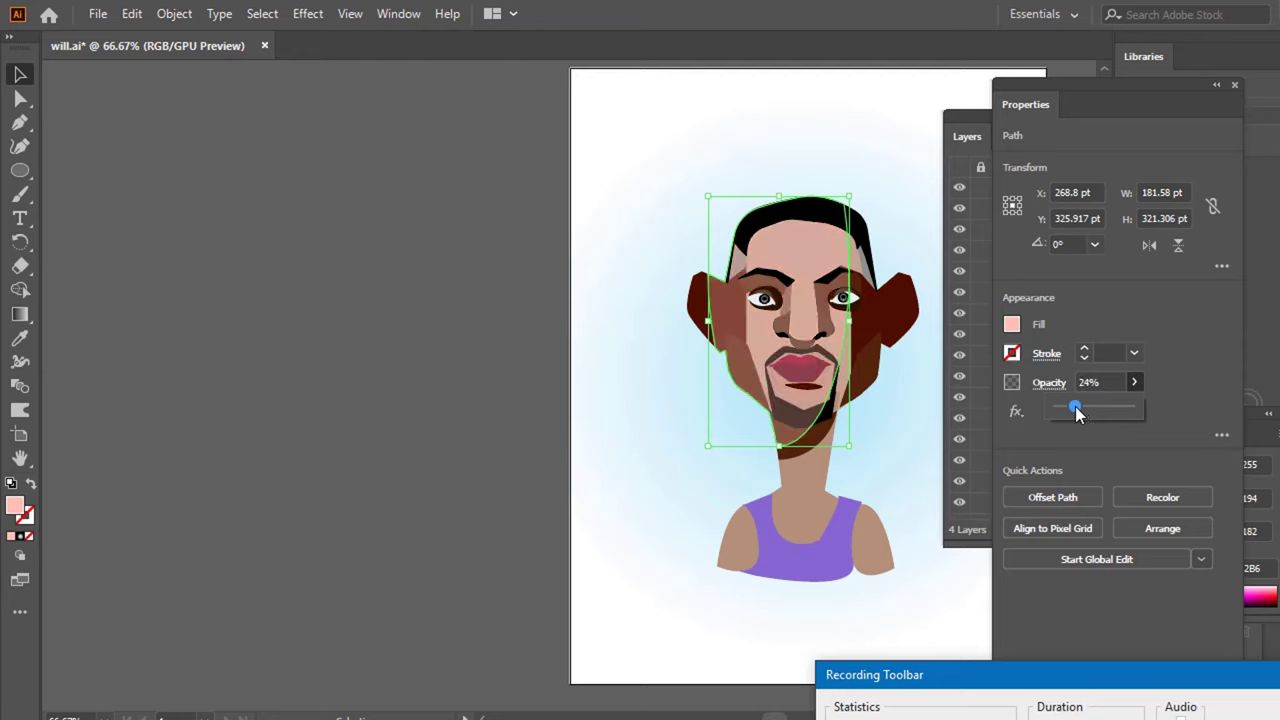
click(472, 293)
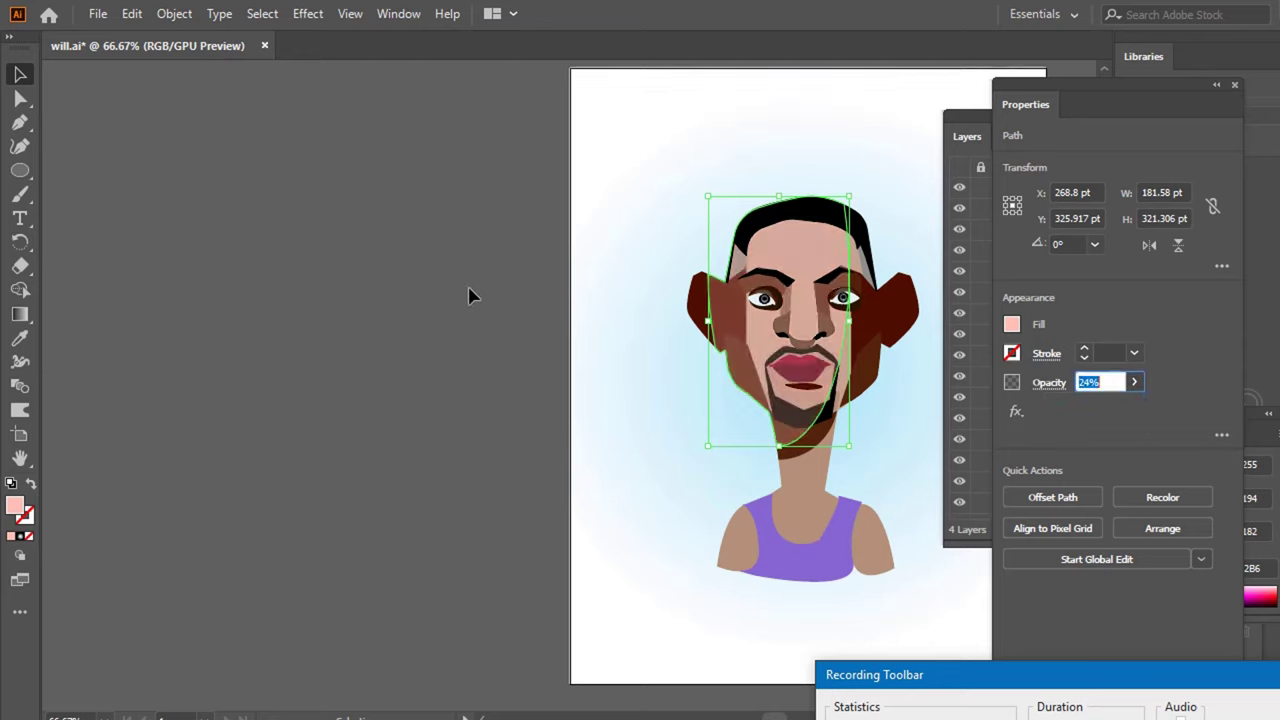
click(472, 295)
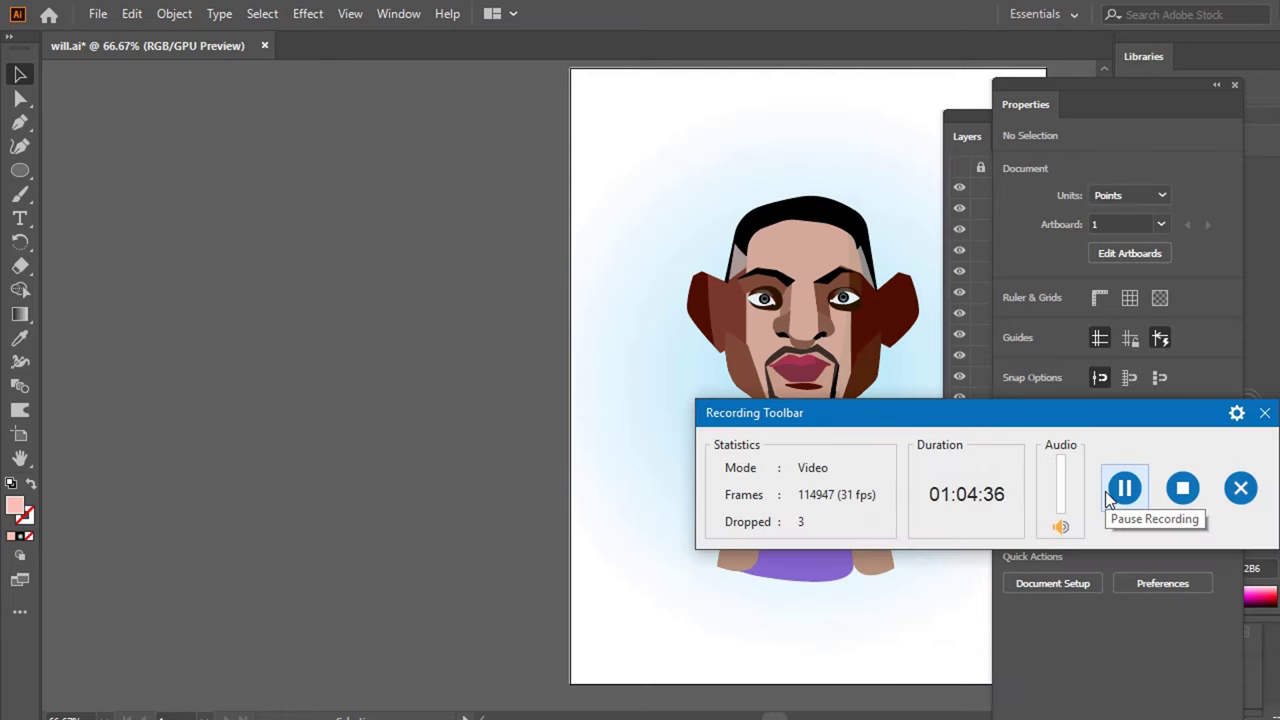
- Recentre the portrait with the Hand tool, select the face outline shape and zoom in
drag(1192, 420, 1172, 675)
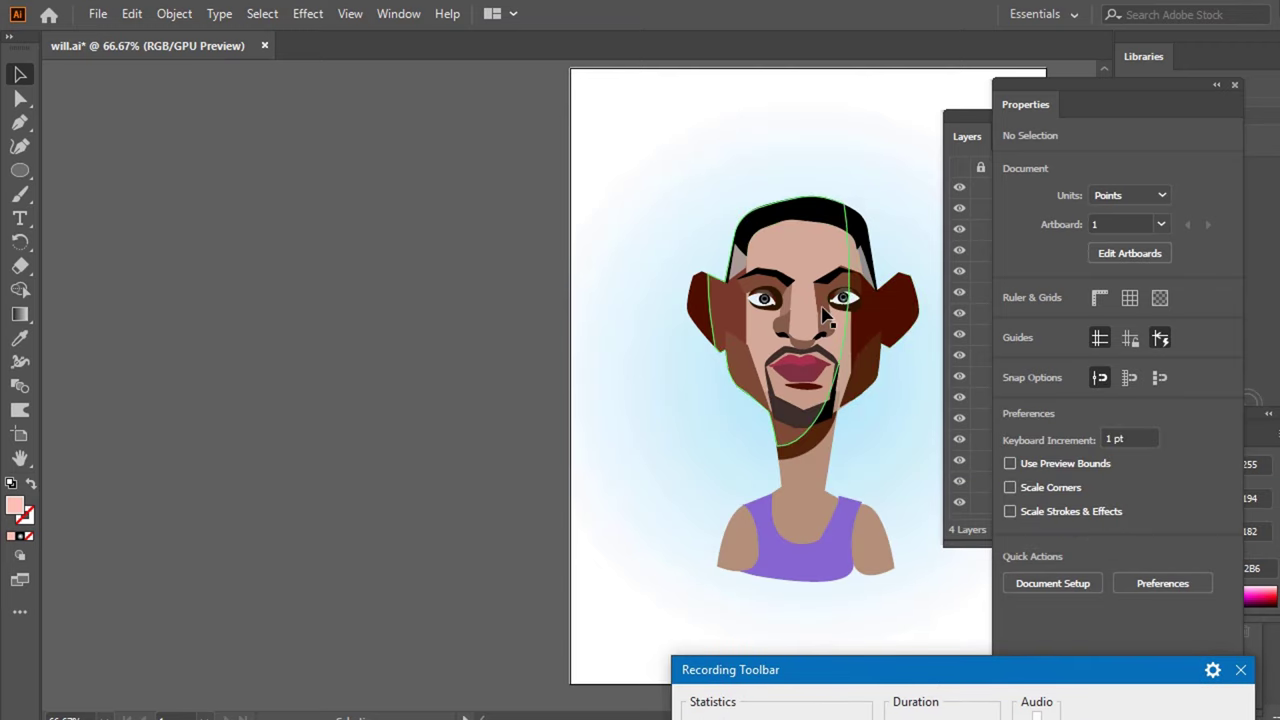
scroll(772, 318, up, 1)
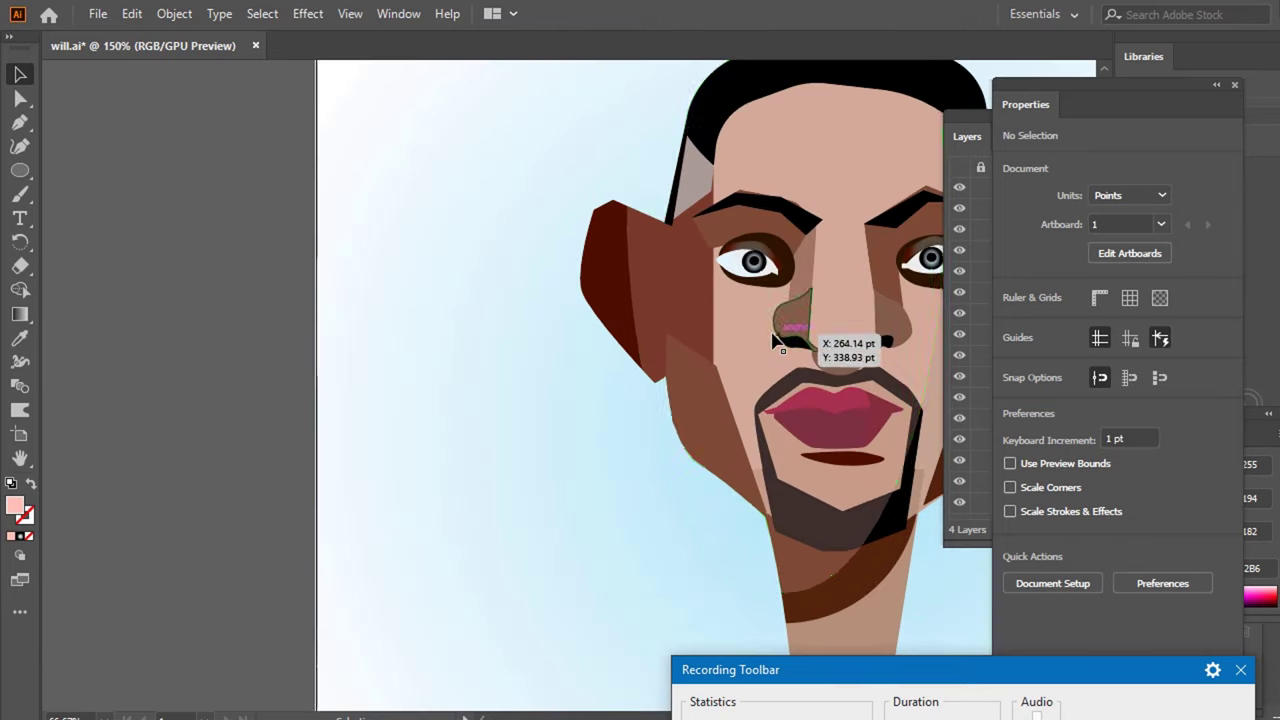
scroll(772, 305, left, 2)
scroll(866, 322, down, 1)
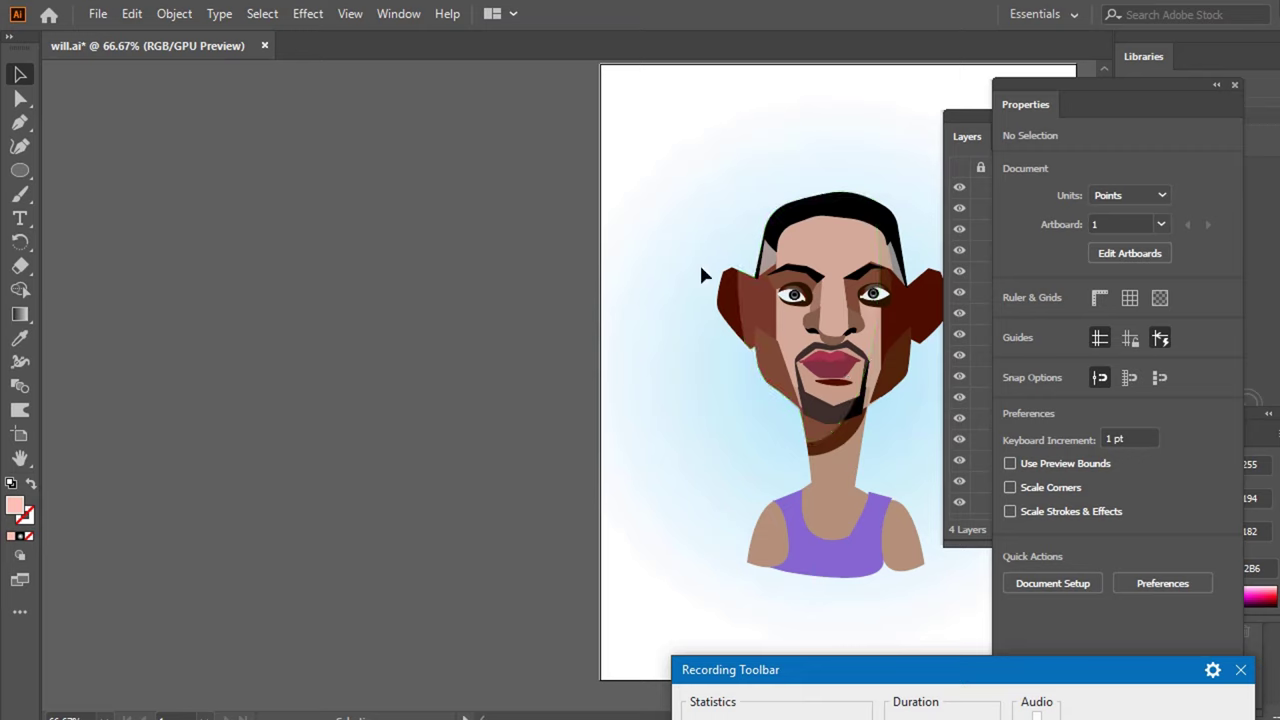
click(19, 458)
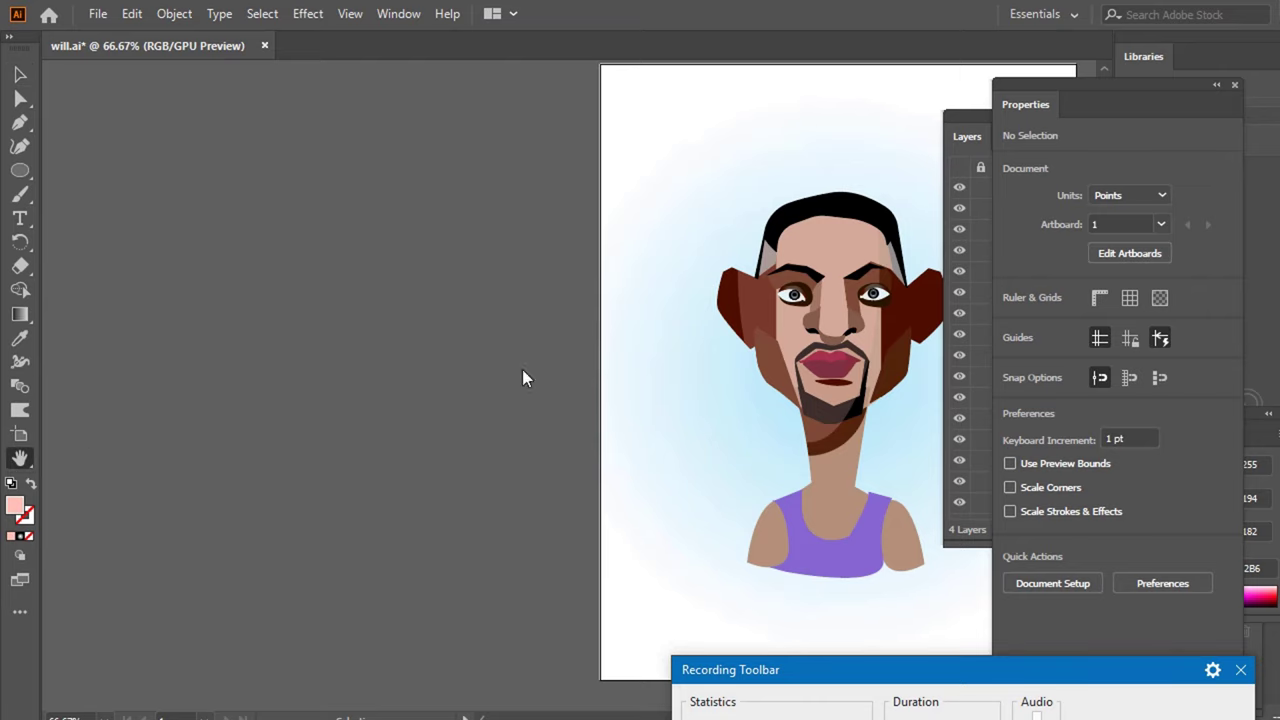
drag(731, 243, 403, 251)
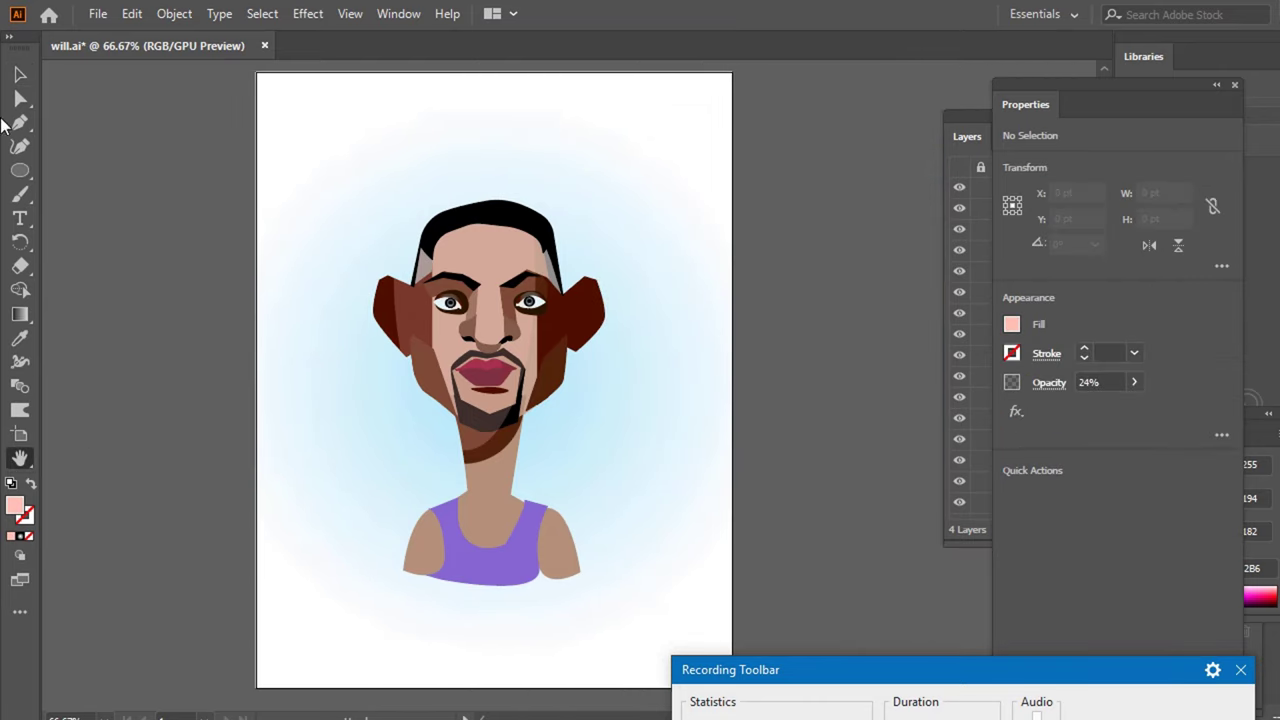
click(20, 74)
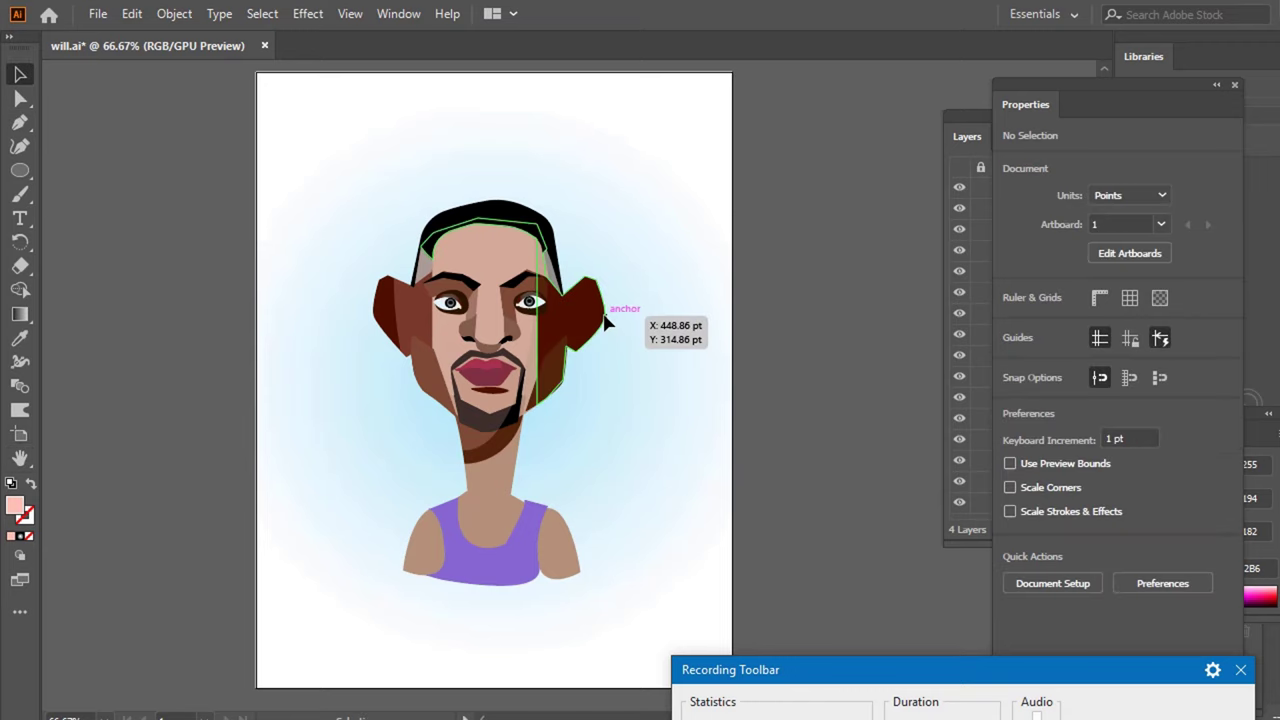
click(601, 318)
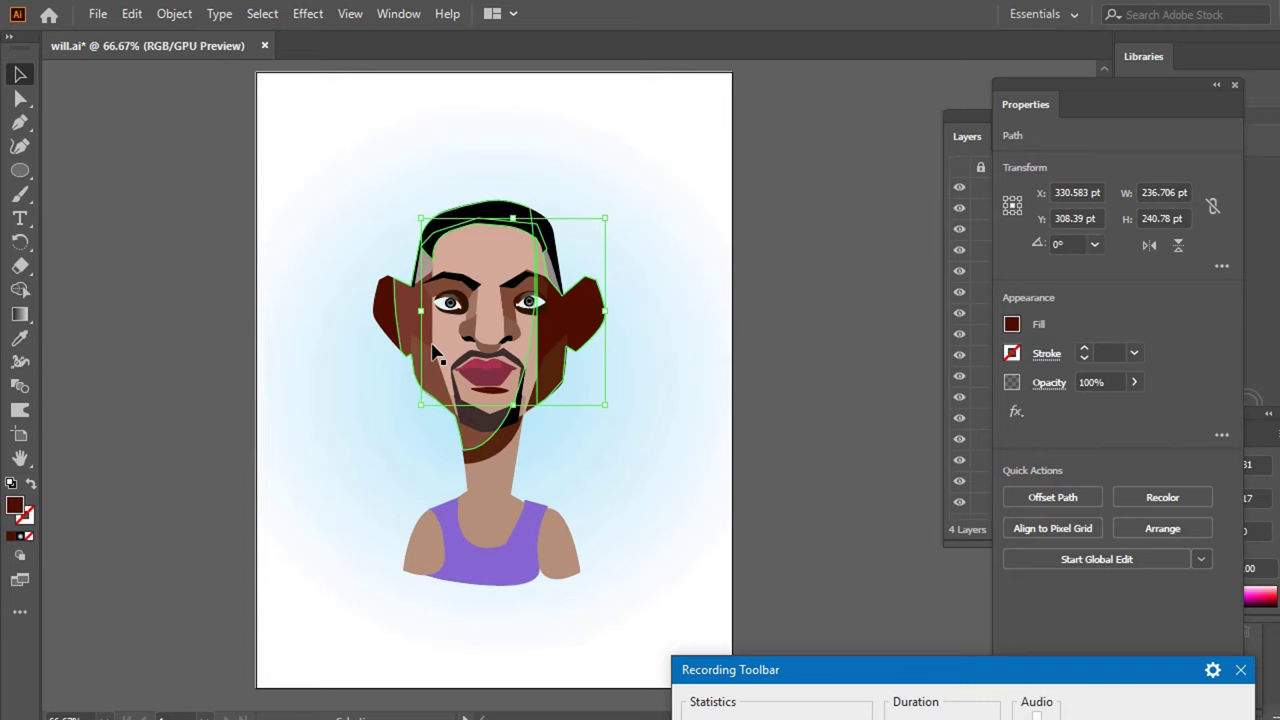
scroll(436, 350, up, 2)
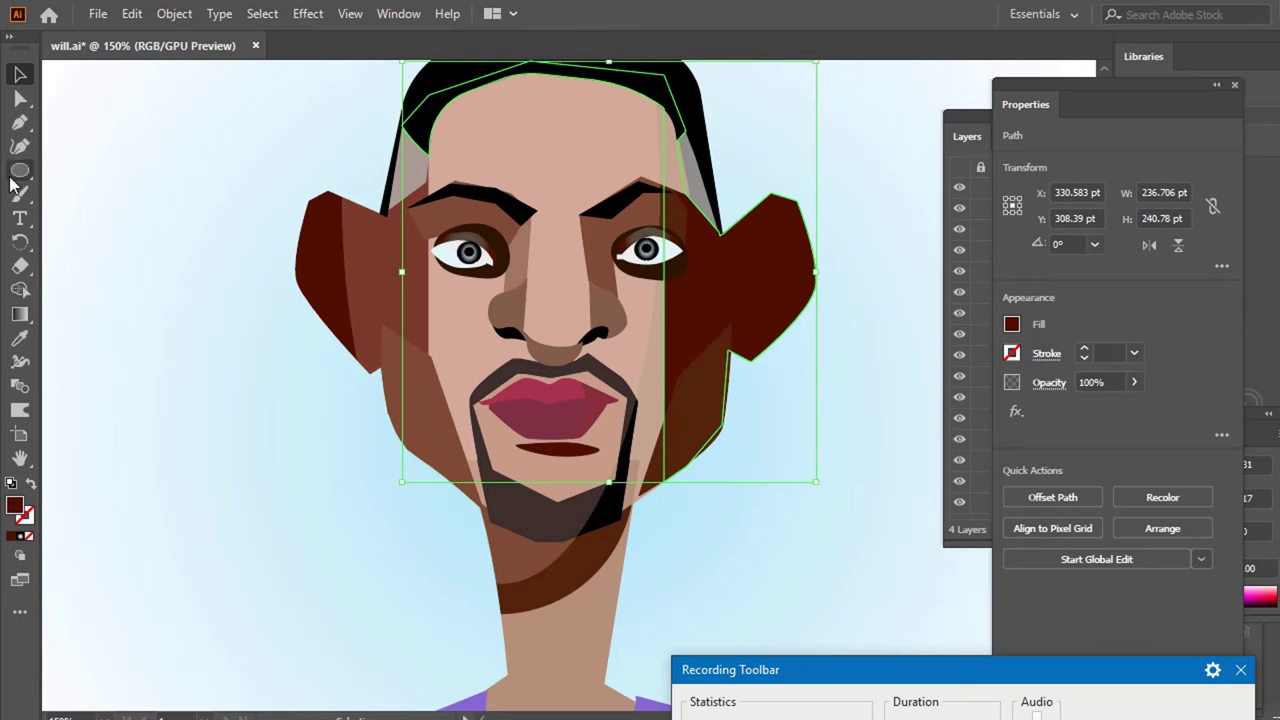
- Draw a closed four-sided shadow on the left ear and sample dark brown onto it
click(22, 126)
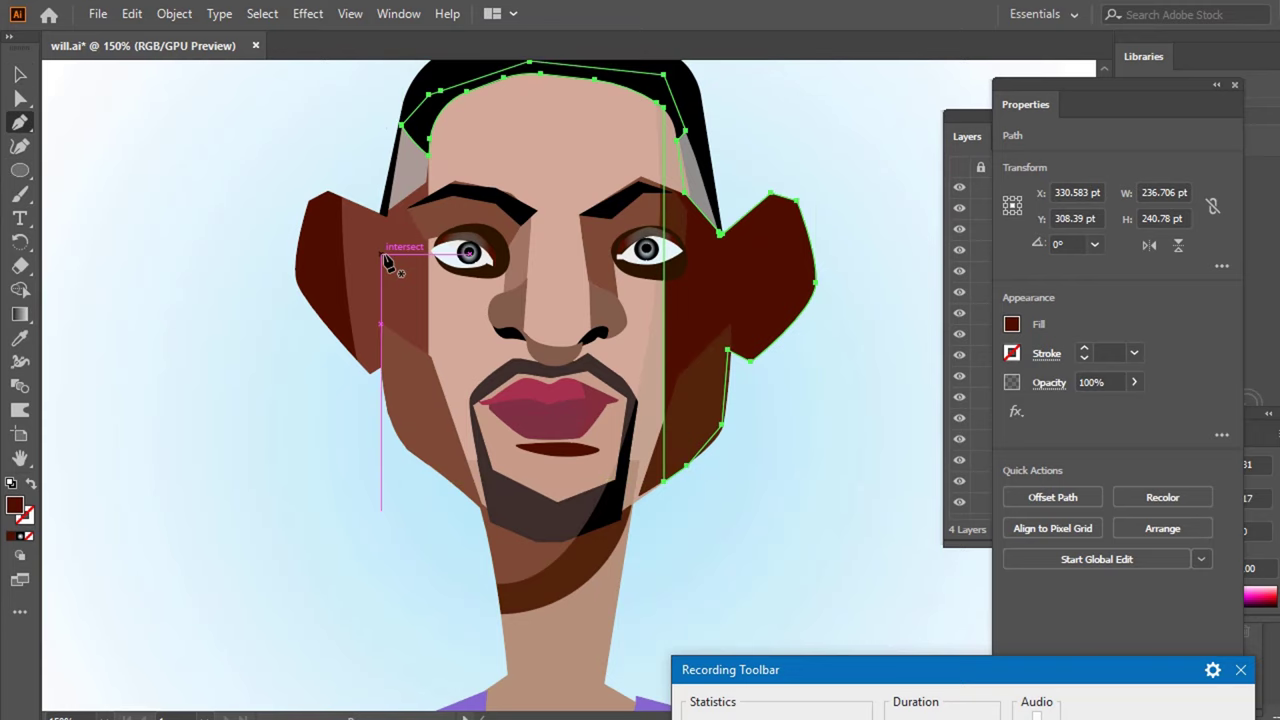
key(ctrl+shift+a)
click(331, 206)
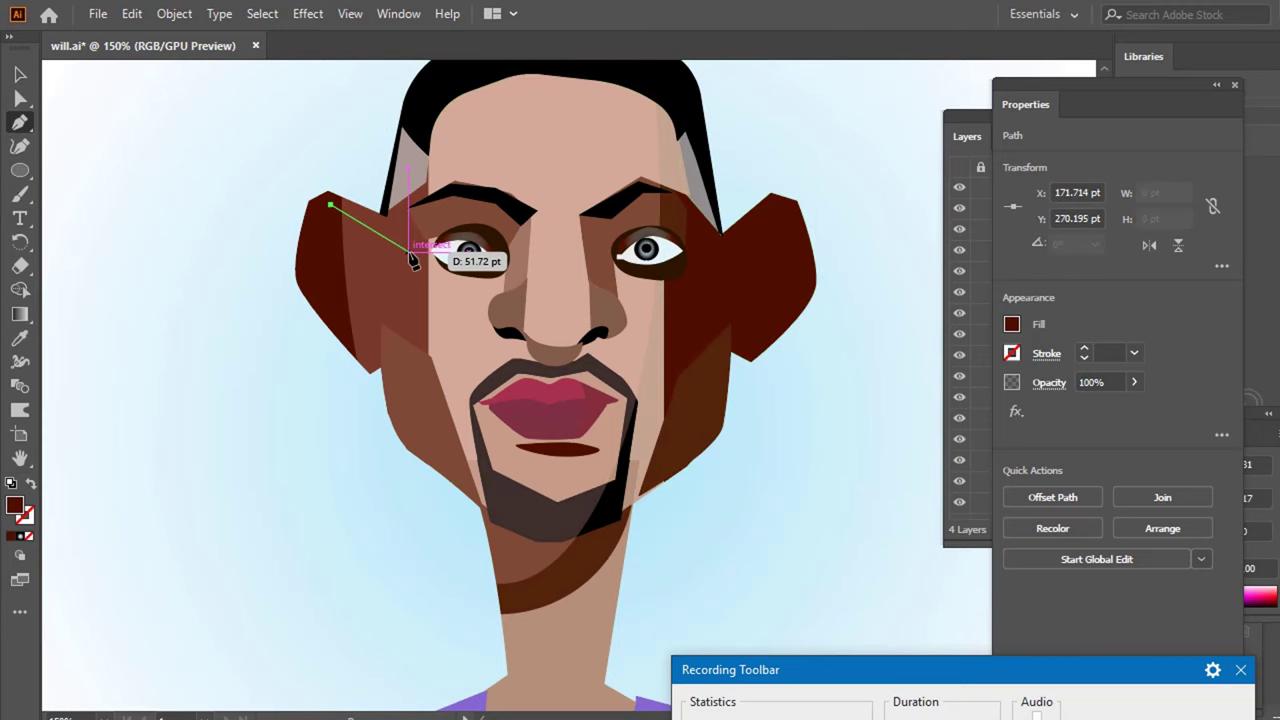
click(373, 232)
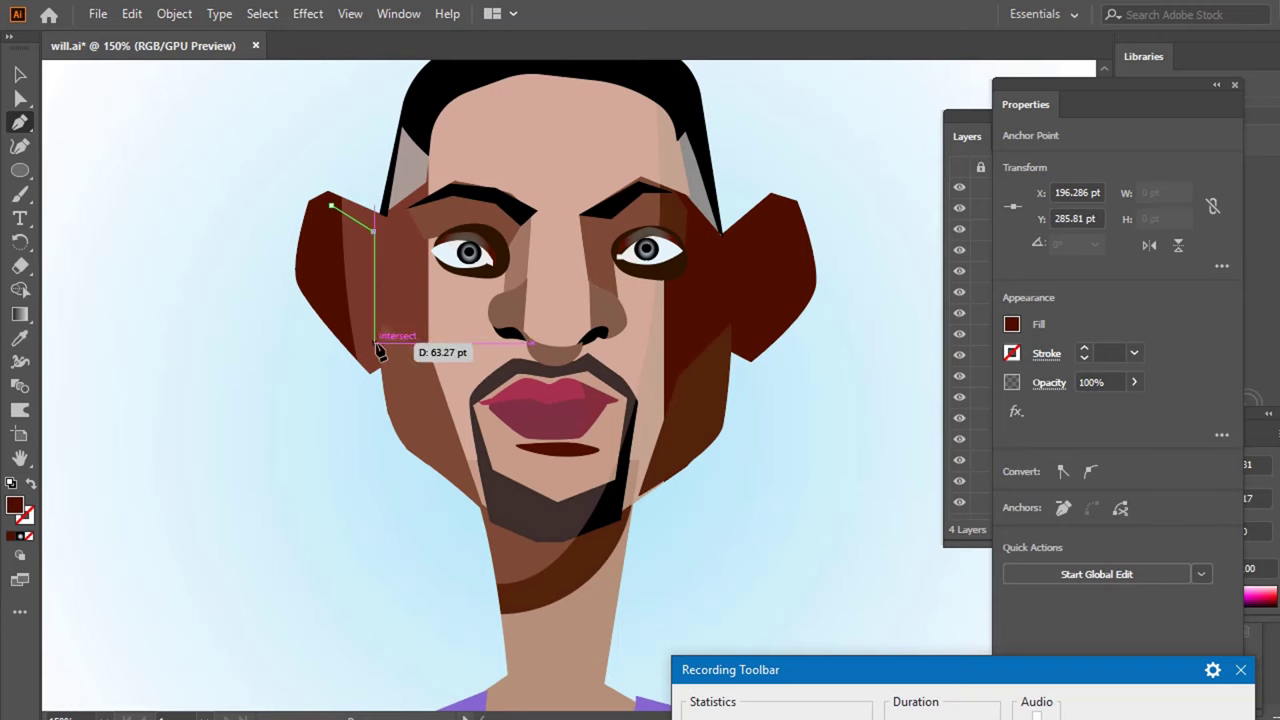
click(379, 342)
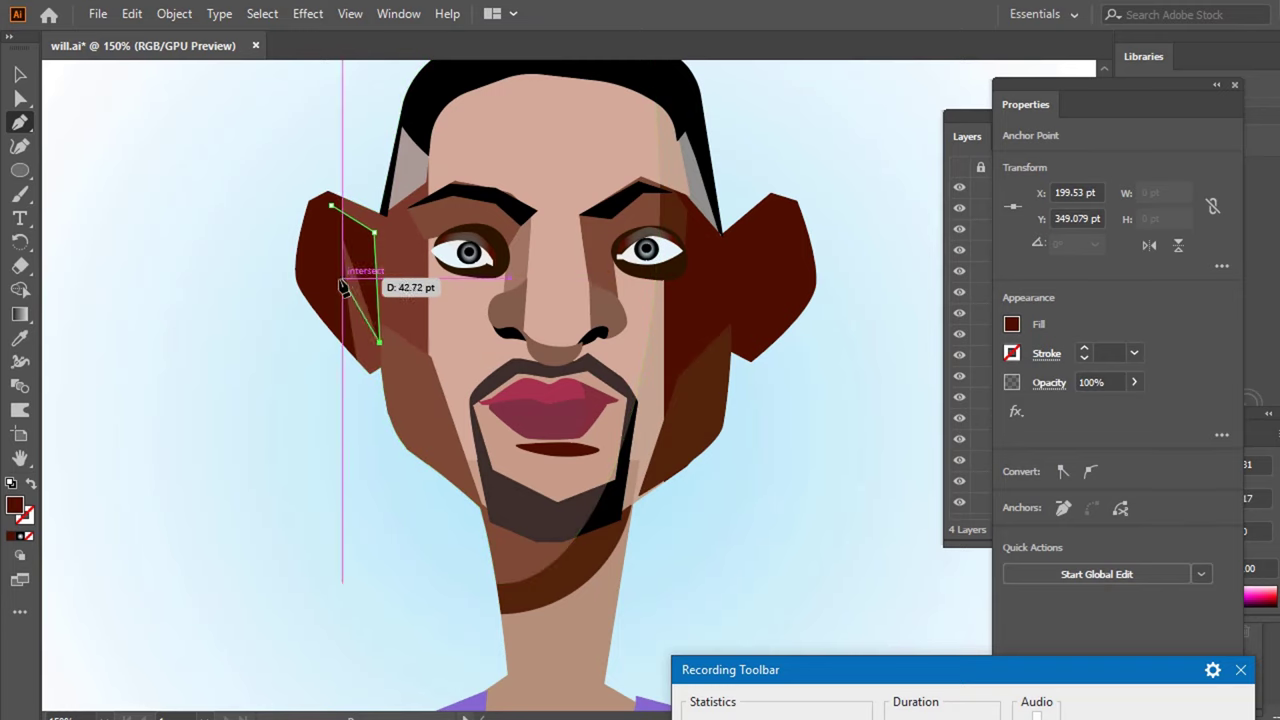
click(340, 296)
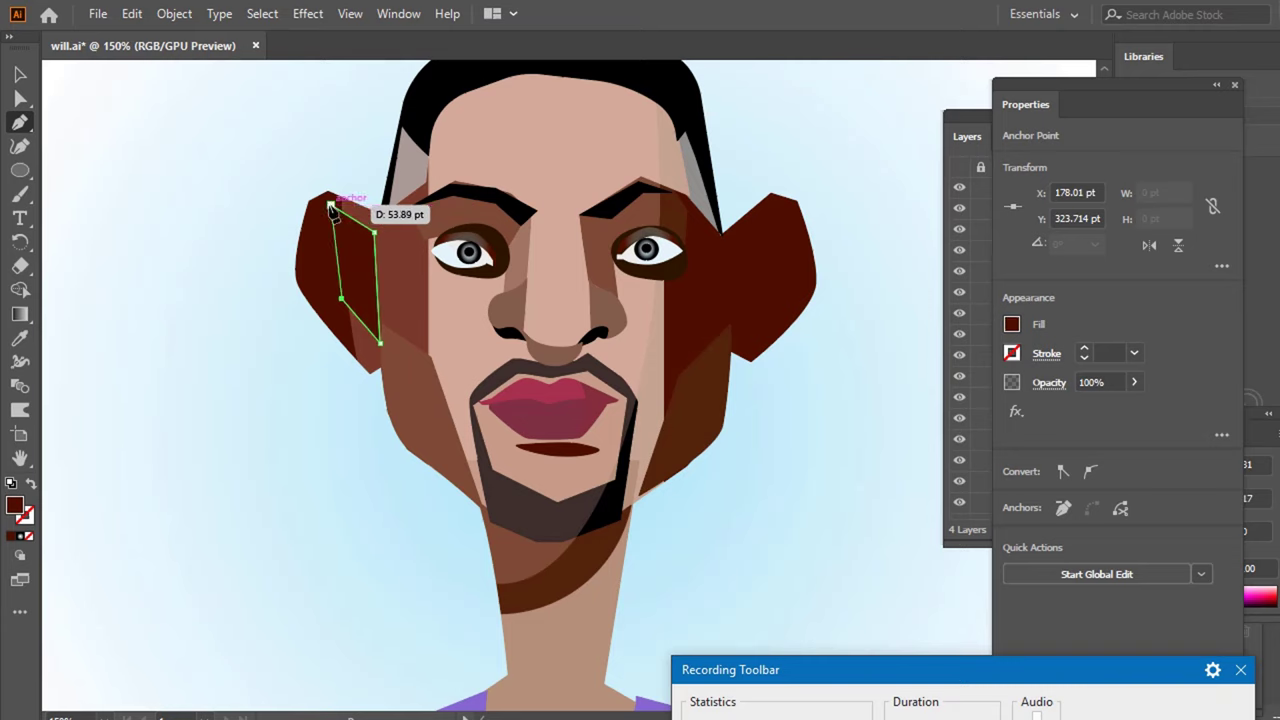
click(330, 206)
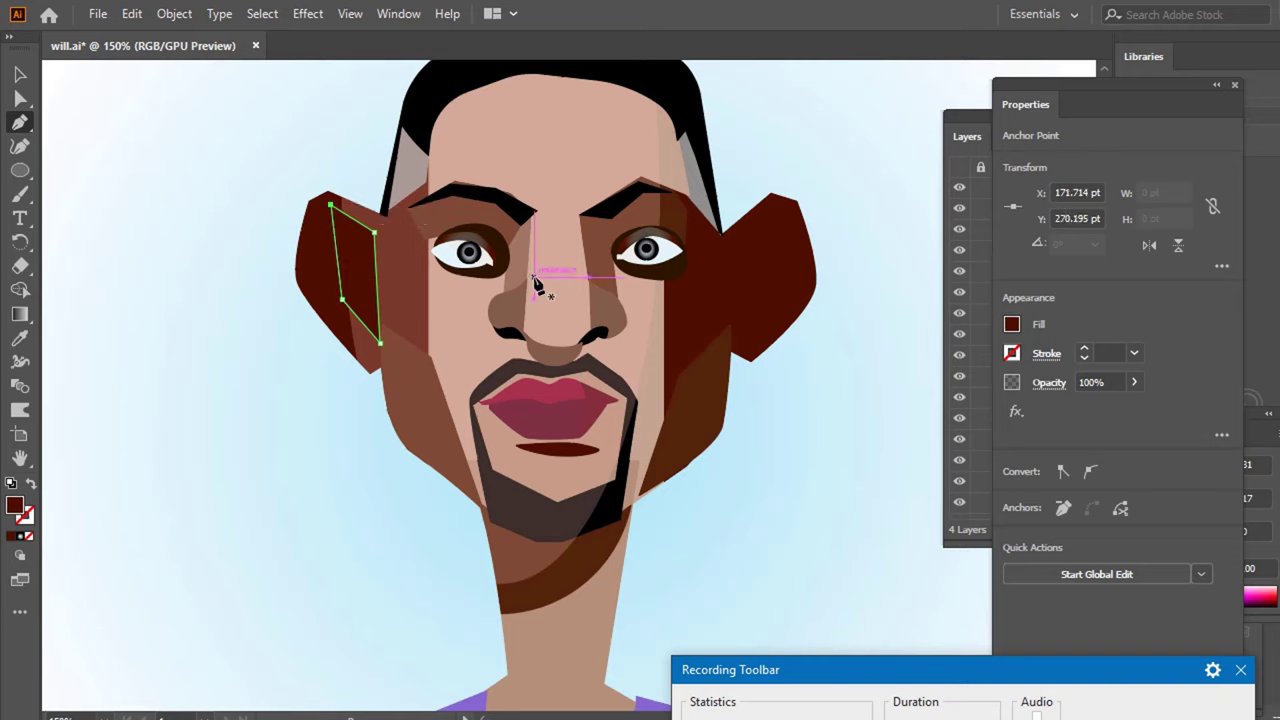
key(i)
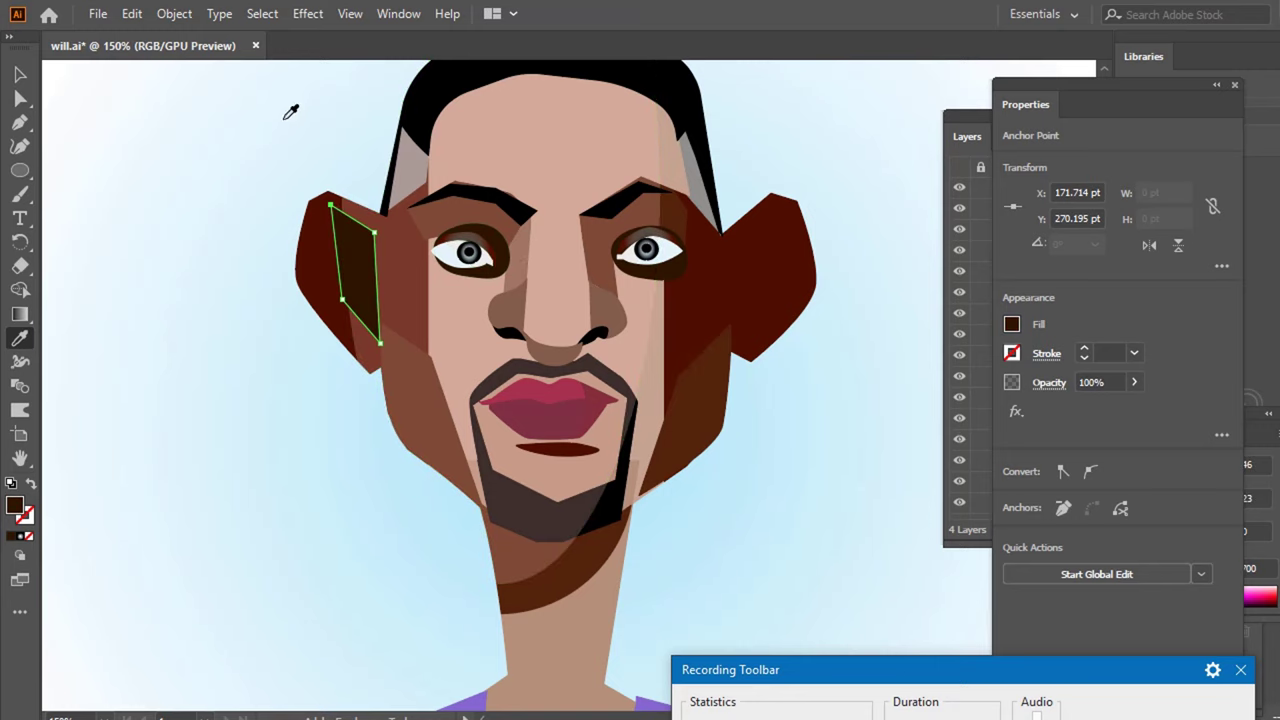
- Draw a triangular shadow on the right ear with the Pen tool
key(p)
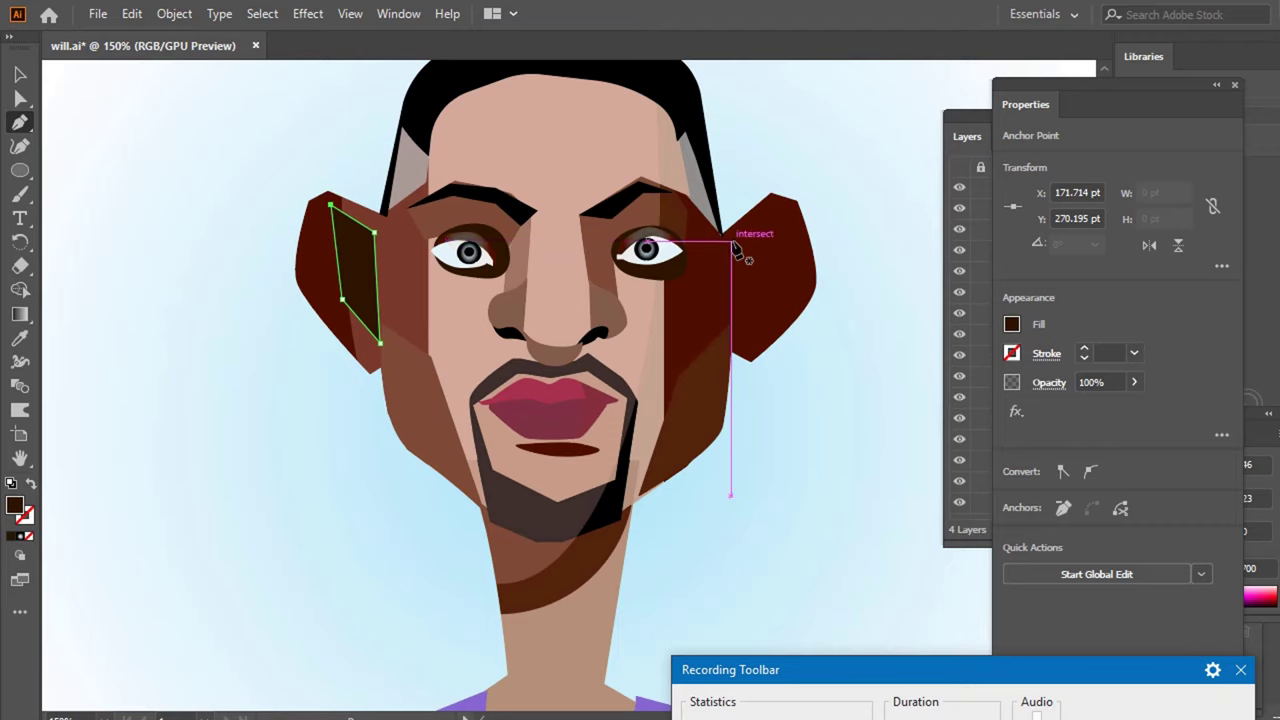
click(727, 244)
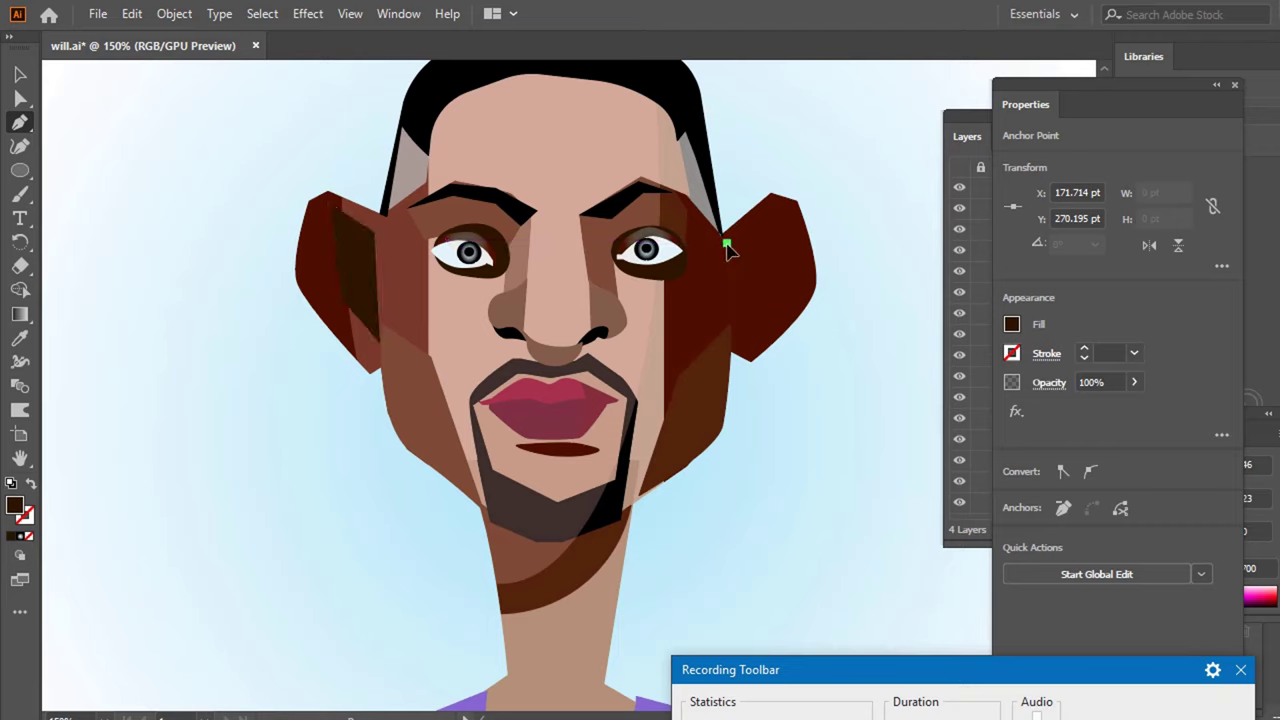
click(727, 312)
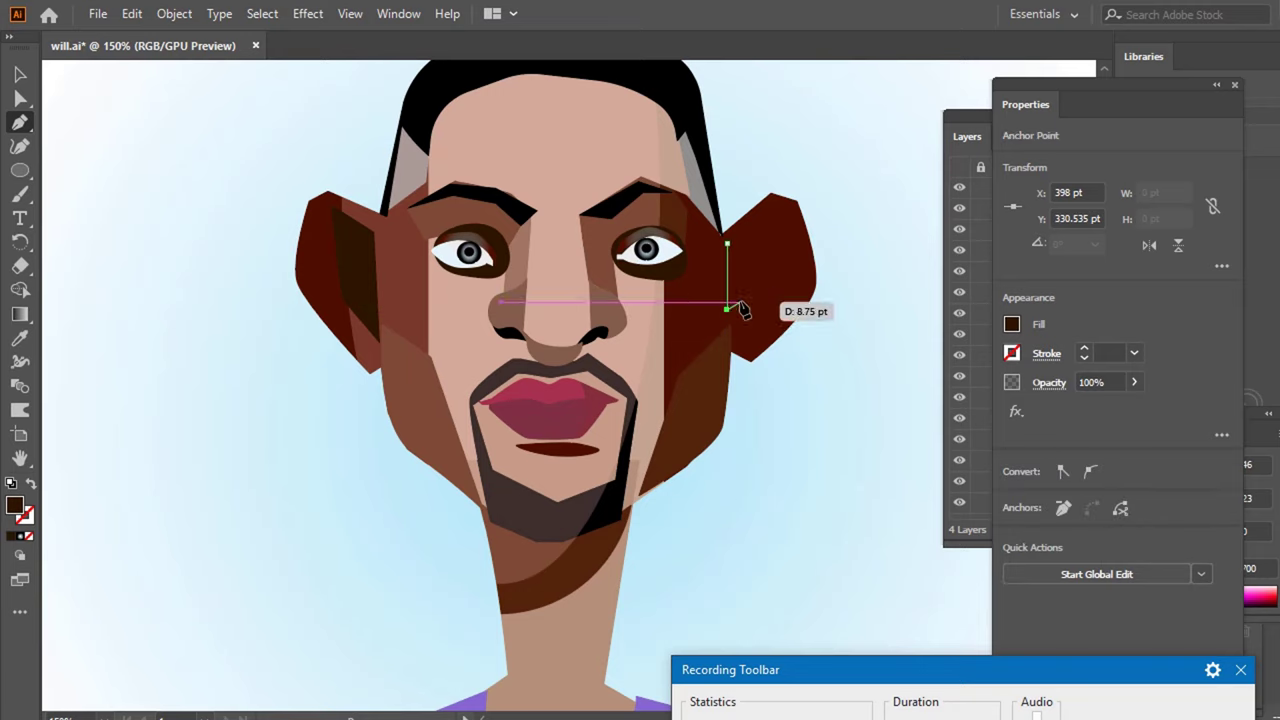
click(777, 206)
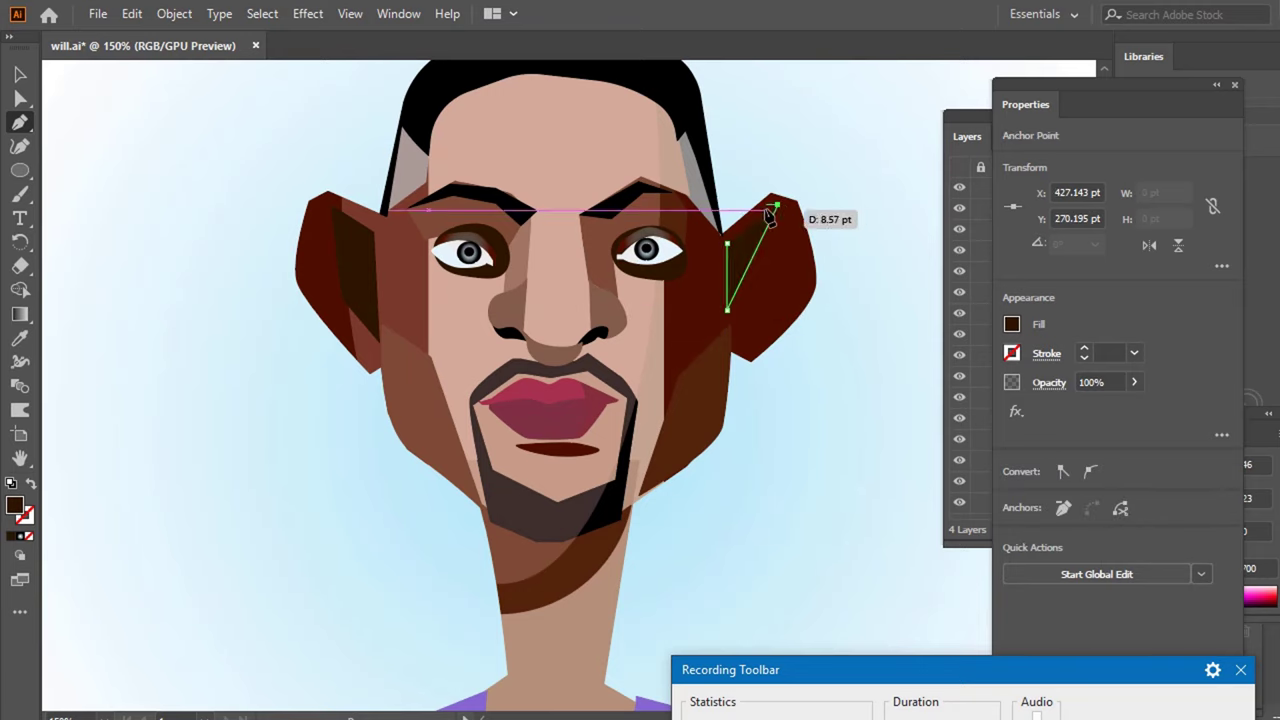
click(727, 243)
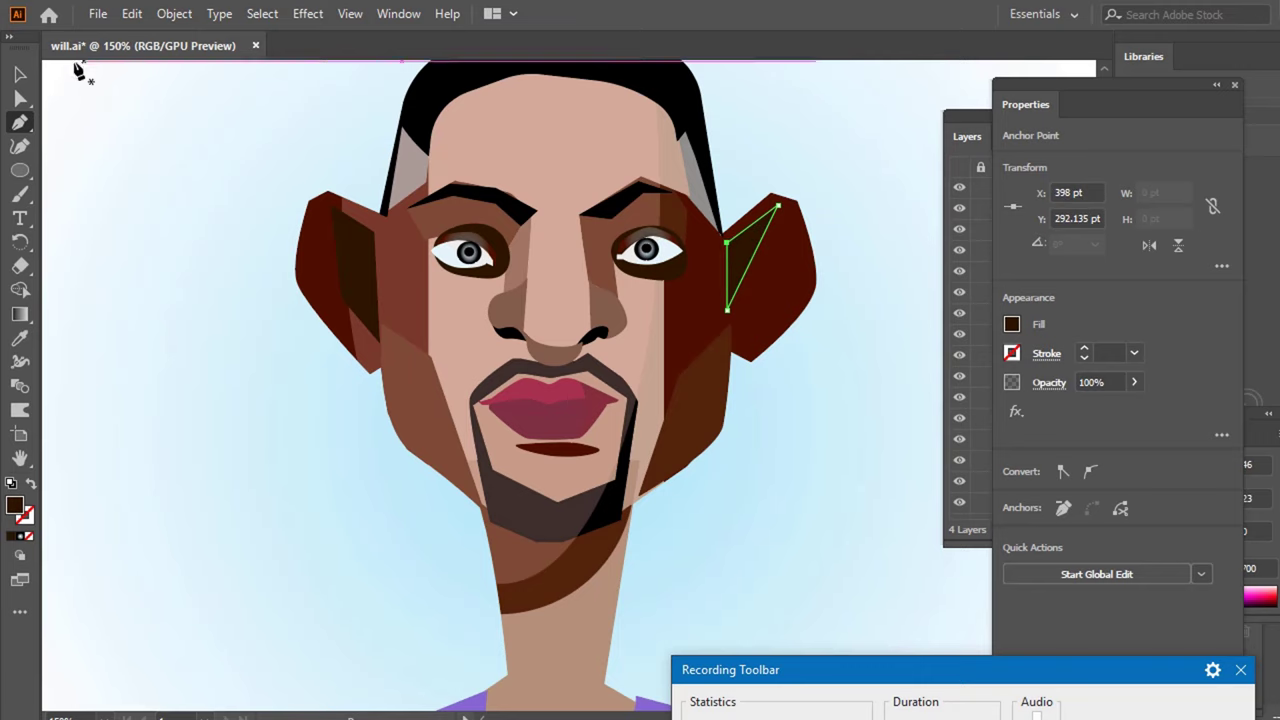
click(20, 74)
click(266, 136)
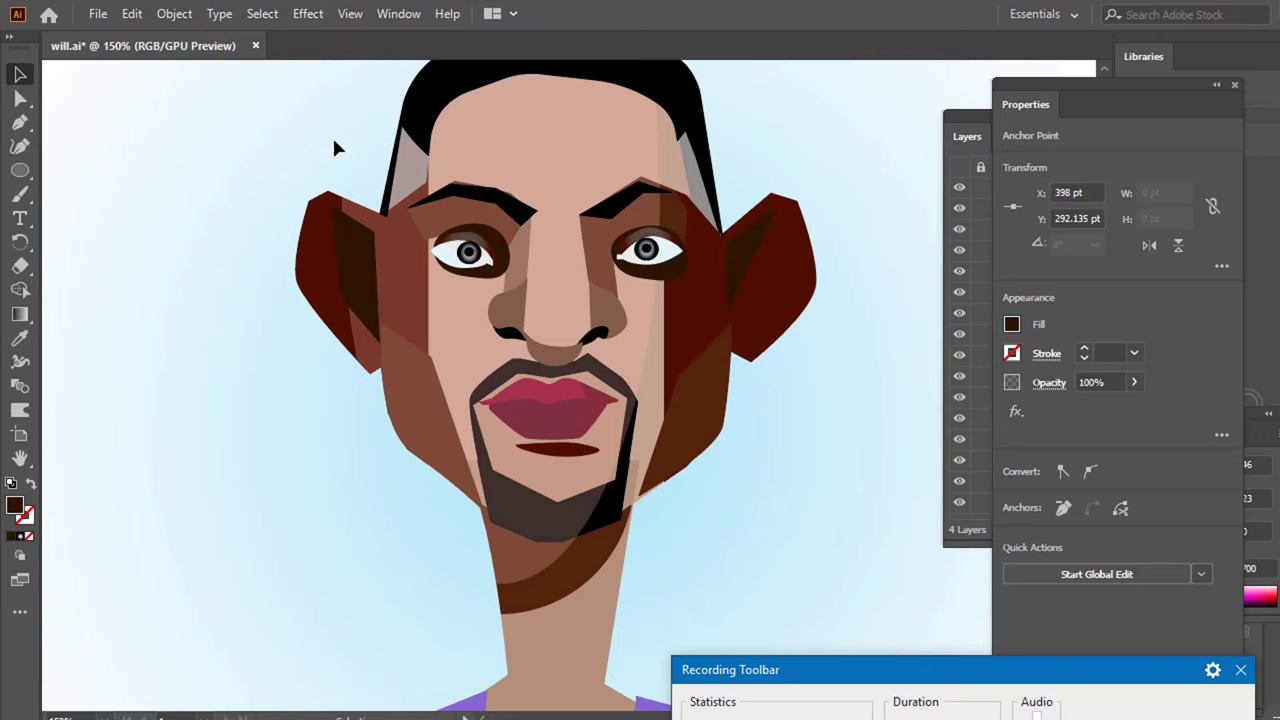
- Fit the artboard, select Layer 2 in the Layers panel and create Layer 11 above it
key(ctrl+0)
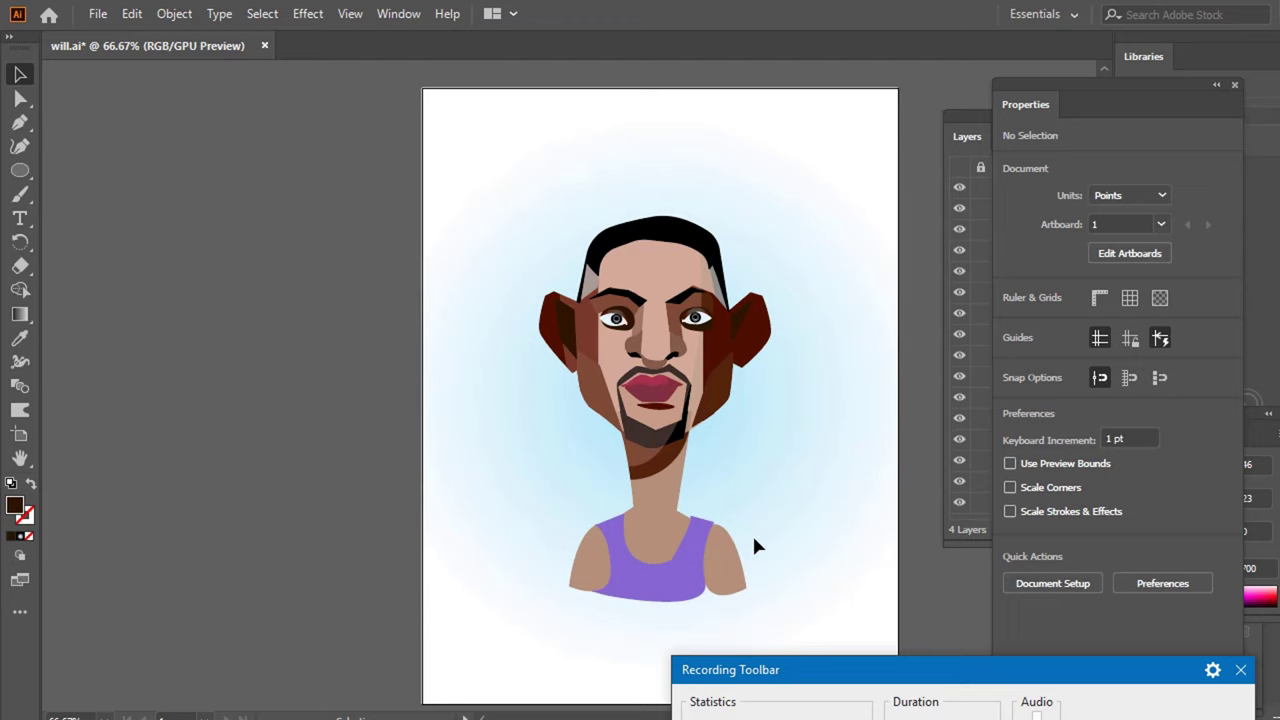
drag(1141, 93, 1263, 136)
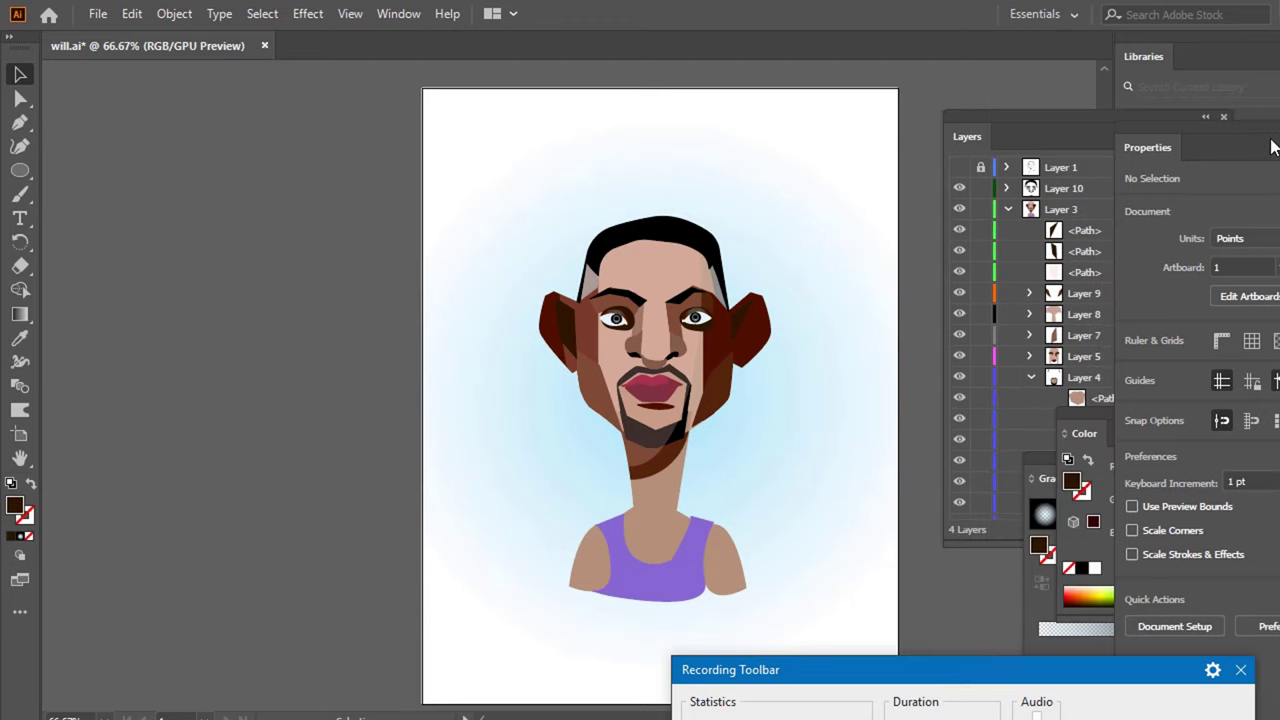
click(1009, 209)
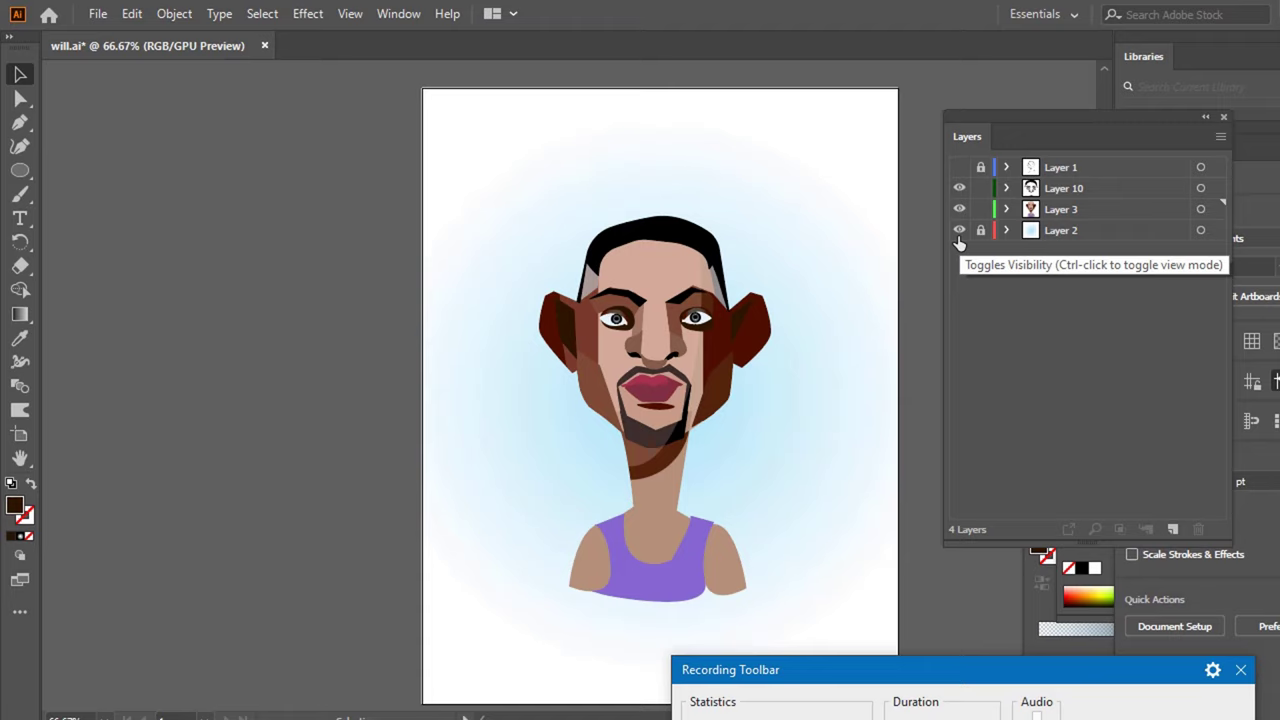
click(1068, 231)
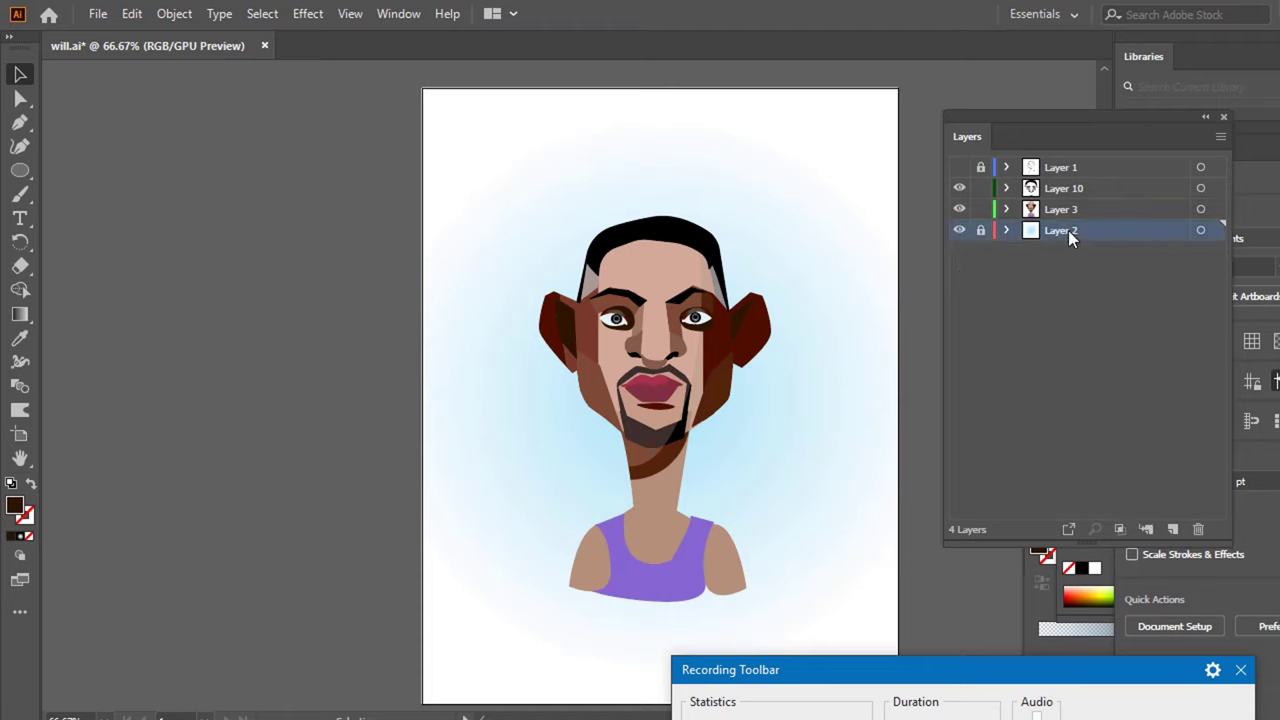
click(1172, 529)
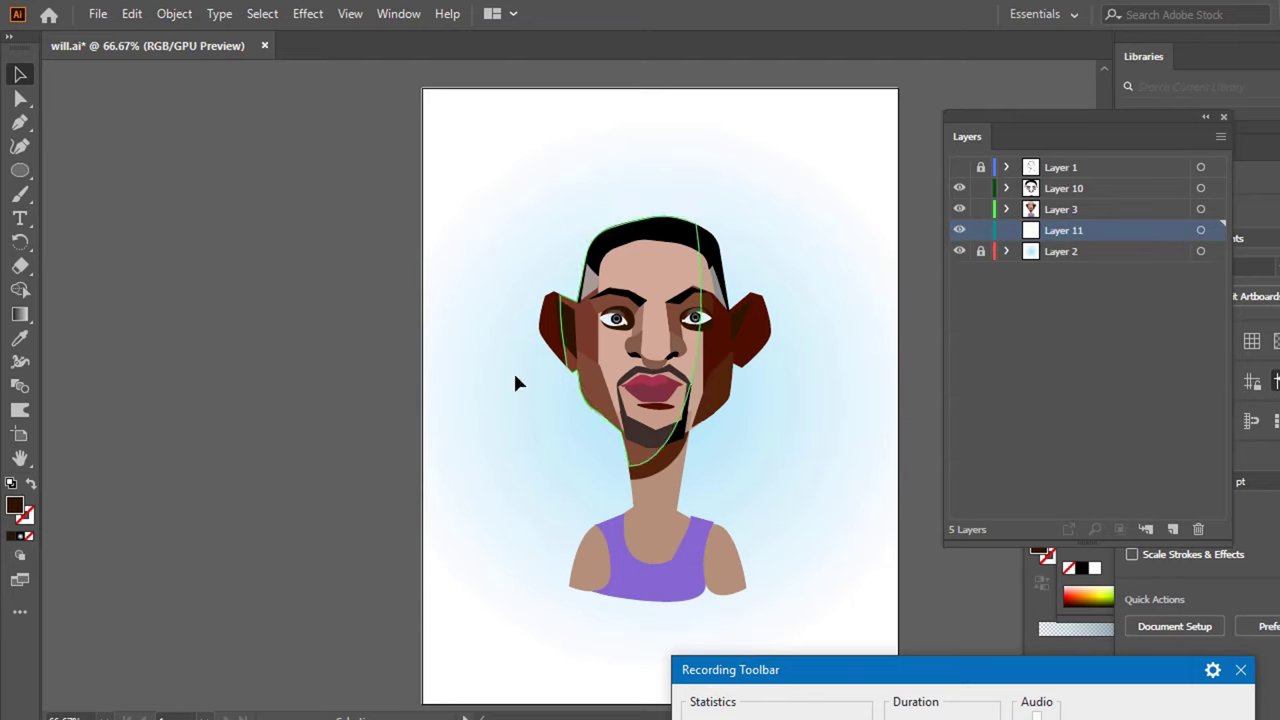
click(29, 176)
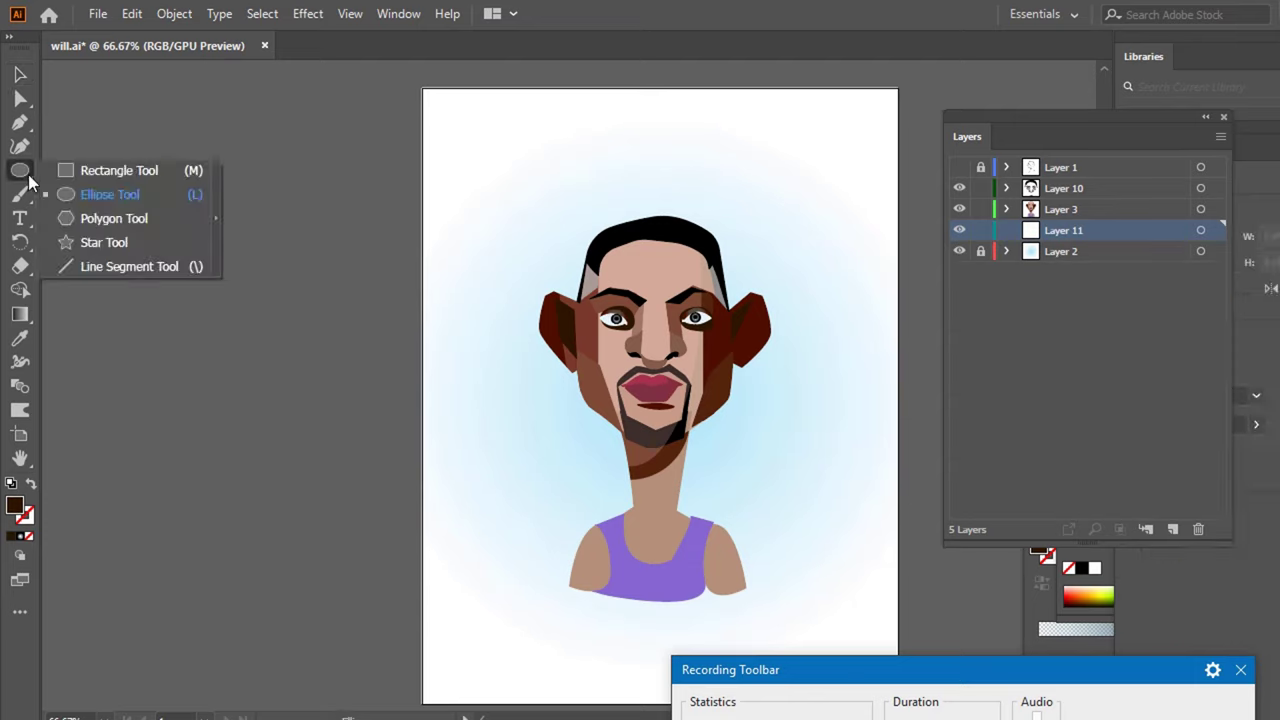
- Draw a dark brown rectangle from the artboard's top-left and stretch it over the whole page
click(135, 177)
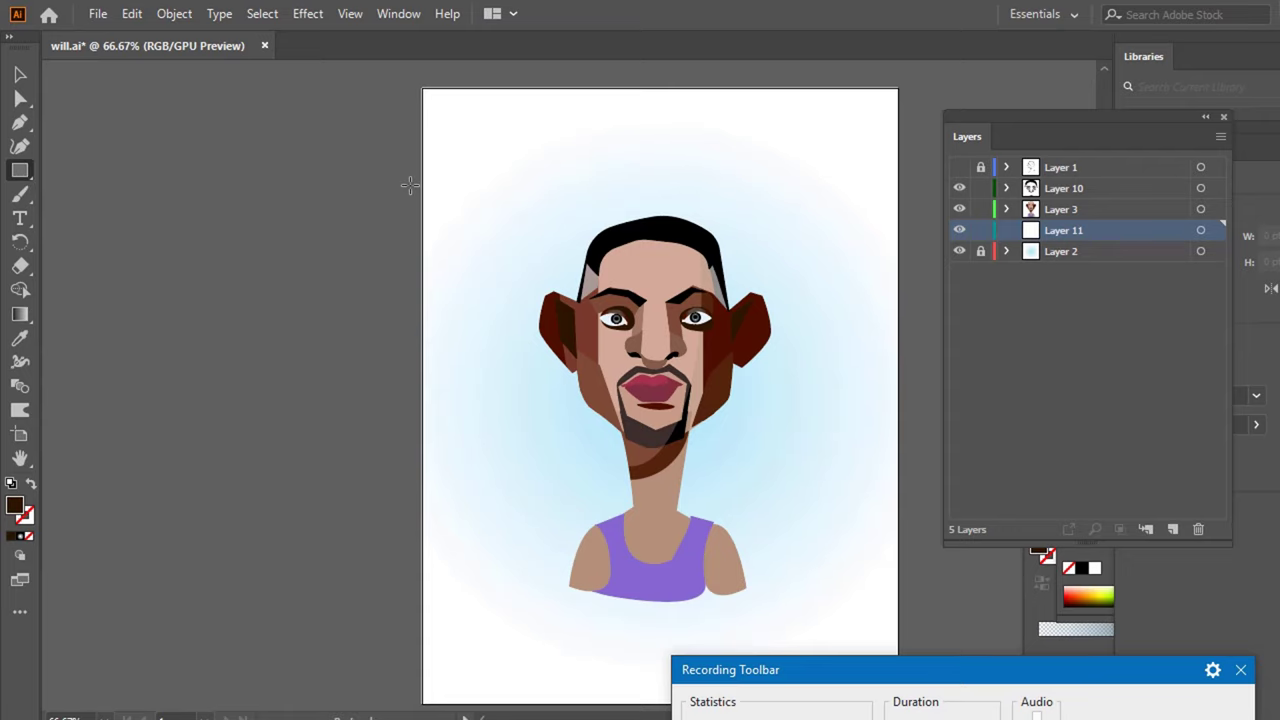
scroll(558, 89, down, 2)
scroll(558, 89, up, 2)
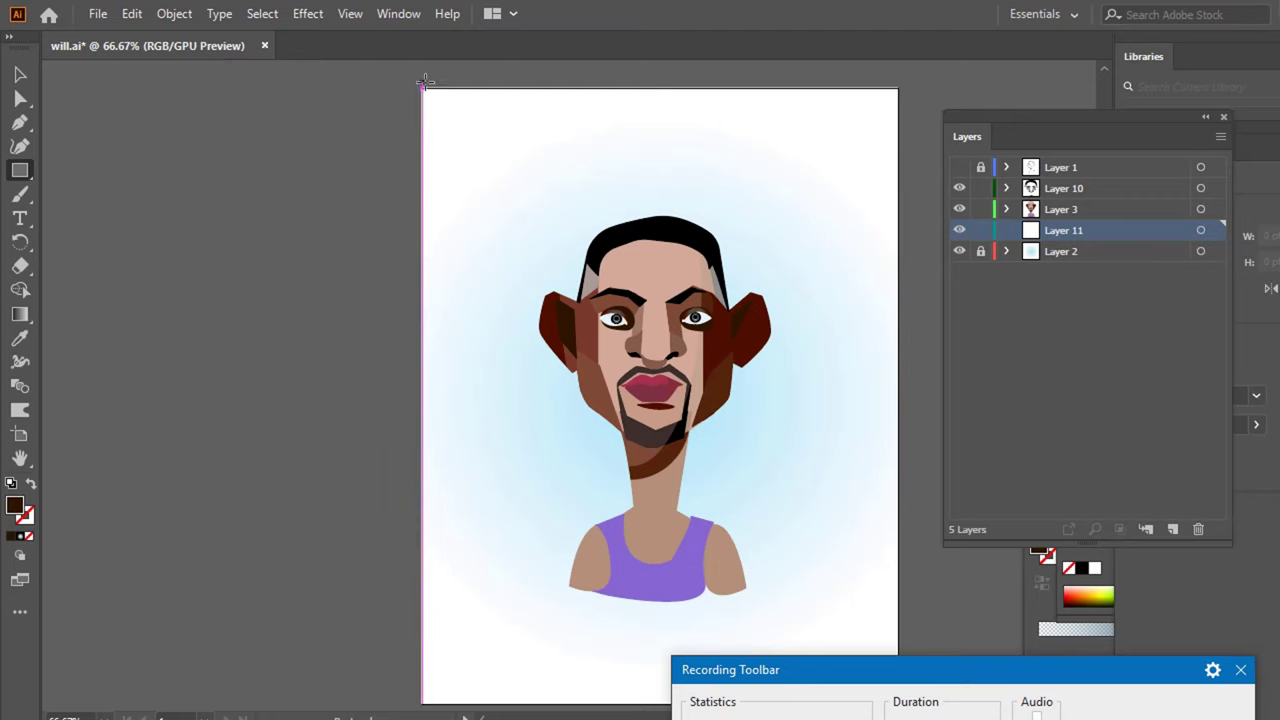
mouse_move(421, 82)
mouse_down()
mouse_move(827, 665)
mouse_move(877, 634)
mouse_up()
scroll(878, 625, down, 2)
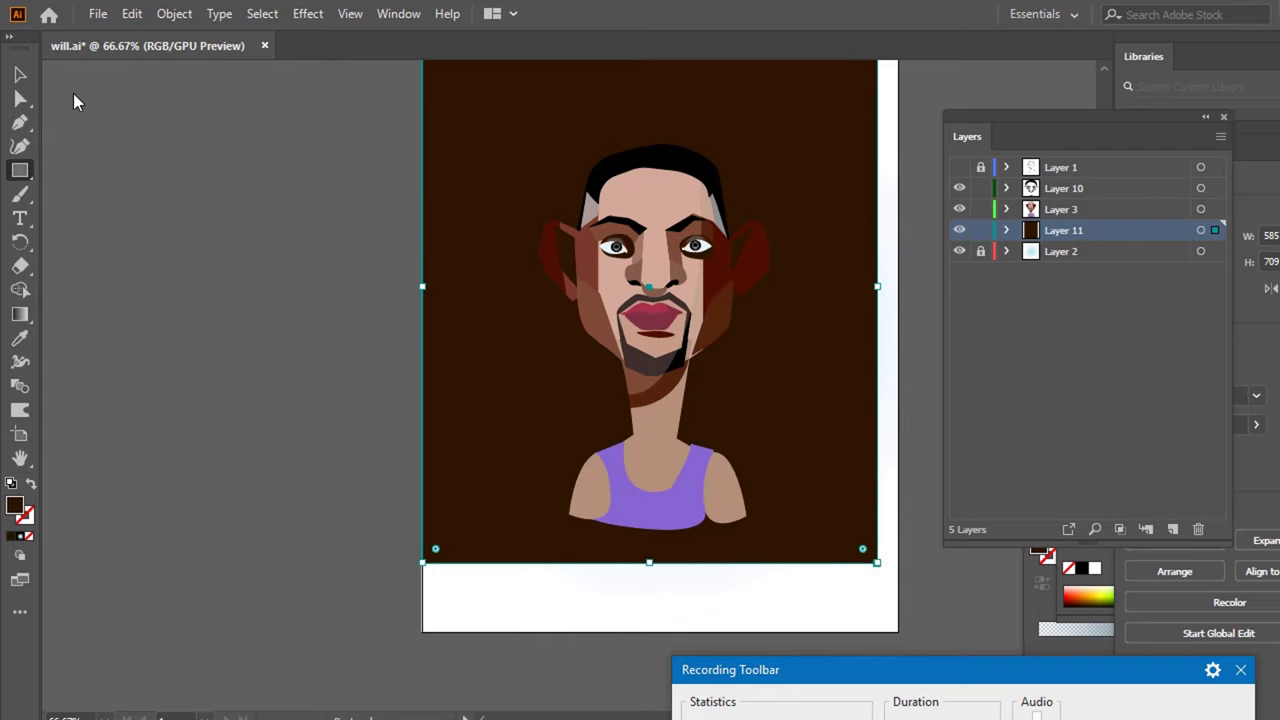
click(25, 80)
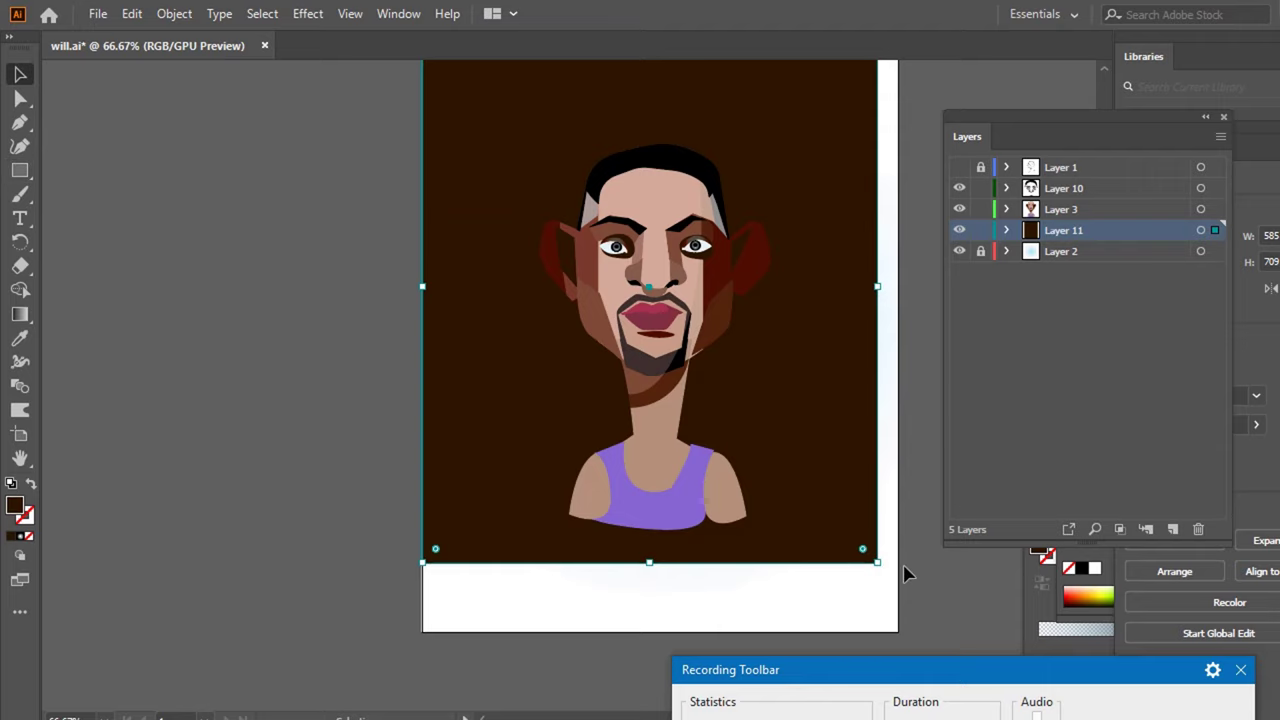
mouse_move(877, 562)
mouse_down()
mouse_move(910, 620)
mouse_move(900, 645)
mouse_up()
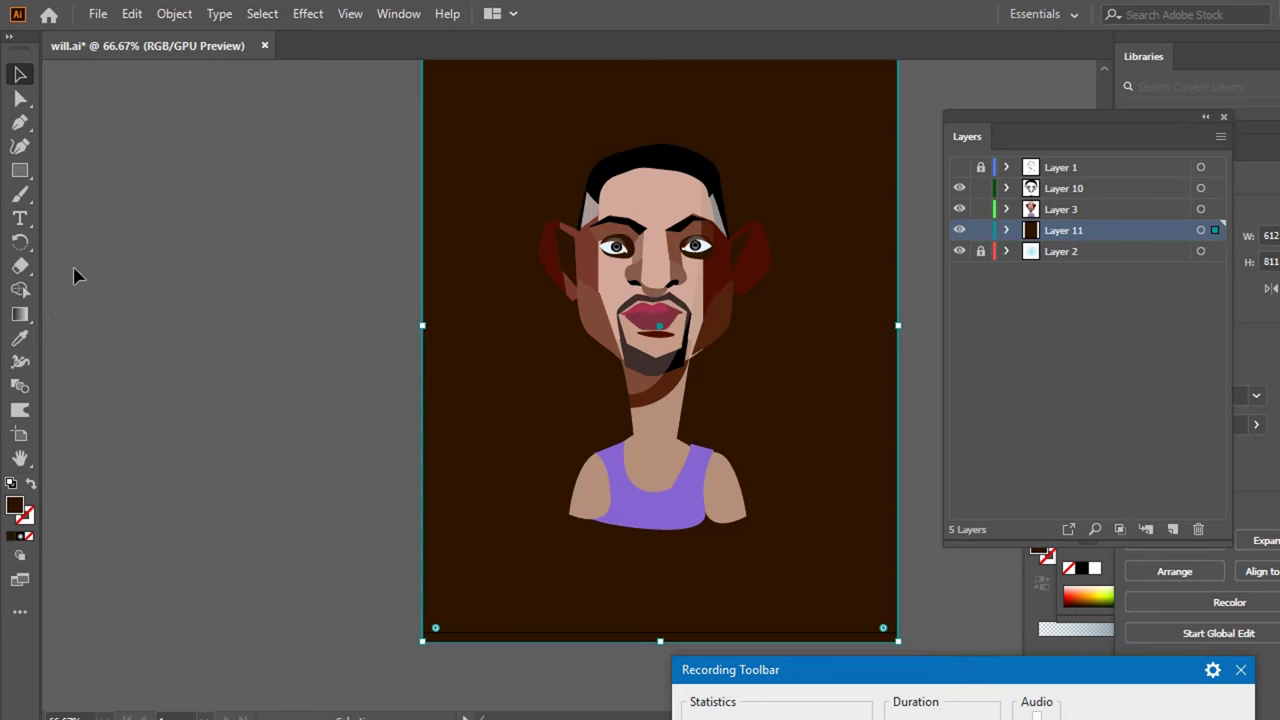
- Fill the background rectangle with a radial gradient and expand its gradient settings
click(25, 541)
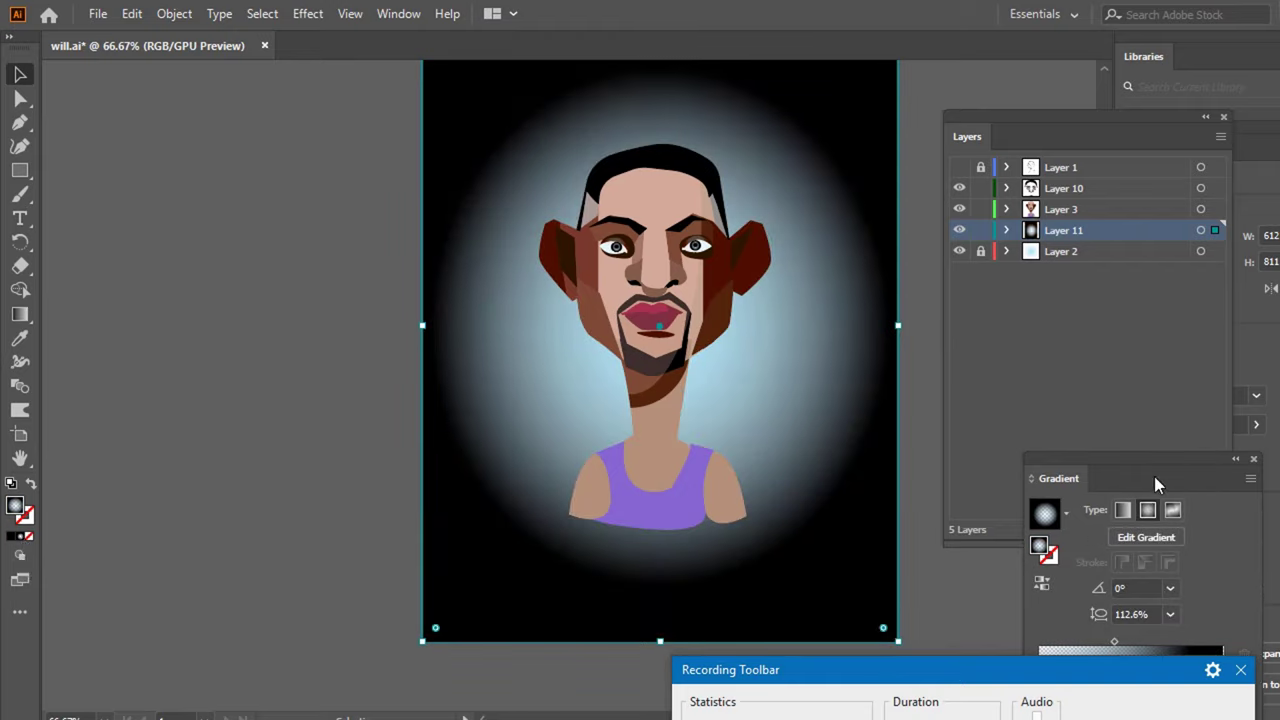
drag(1167, 469, 1132, 303)
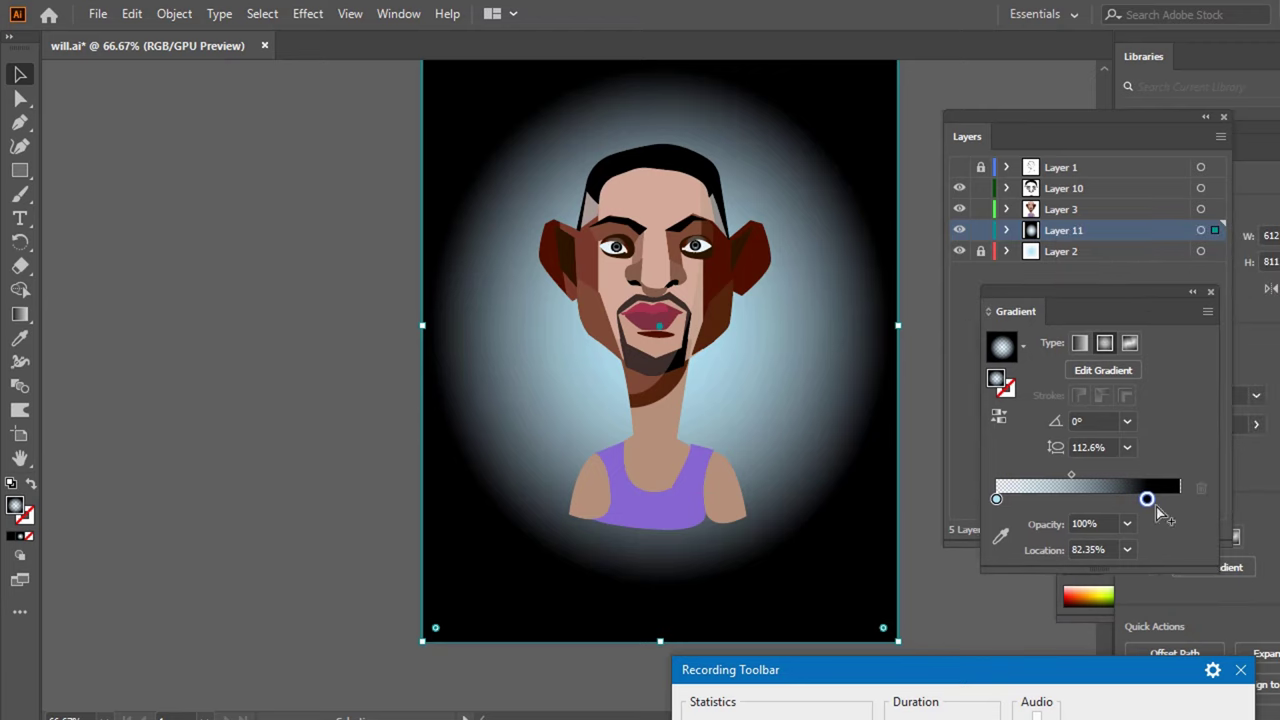
drag(1147, 499, 1154, 500)
key(ctrl+z)
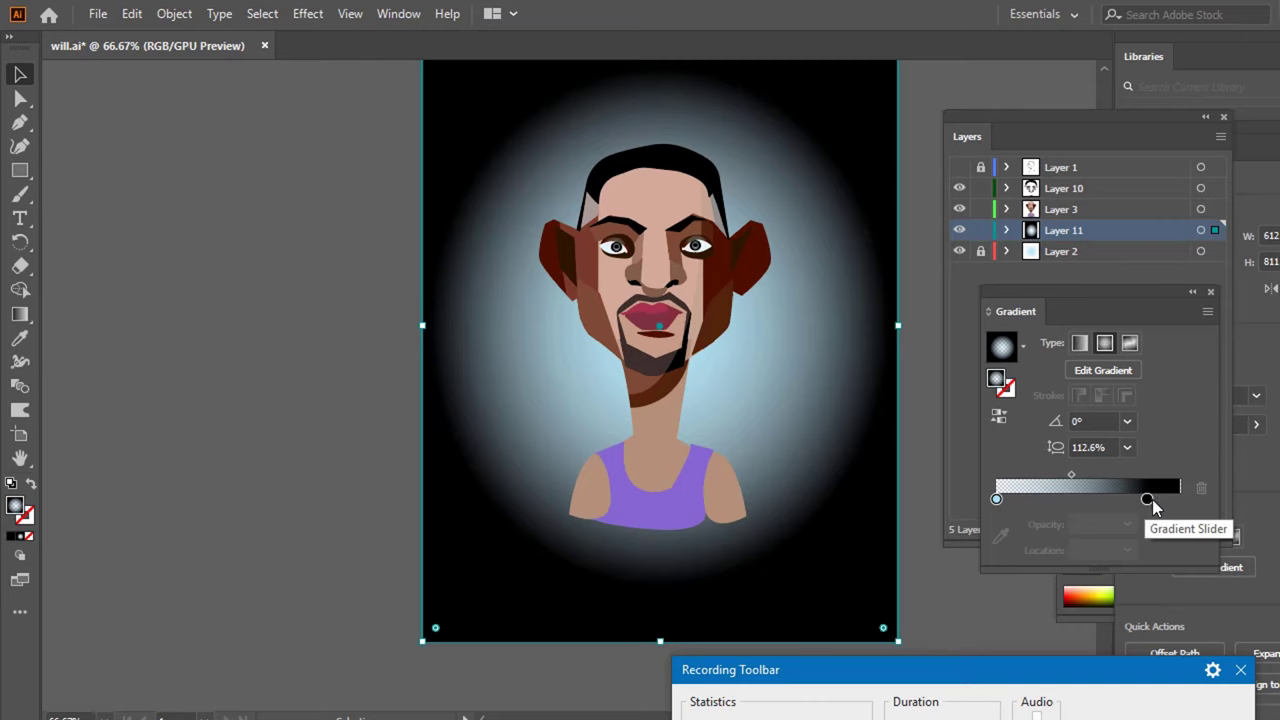
- Change the outer black gradient stop to saturated yellow E9CA00
click(1146, 499)
double_click(1146, 498)
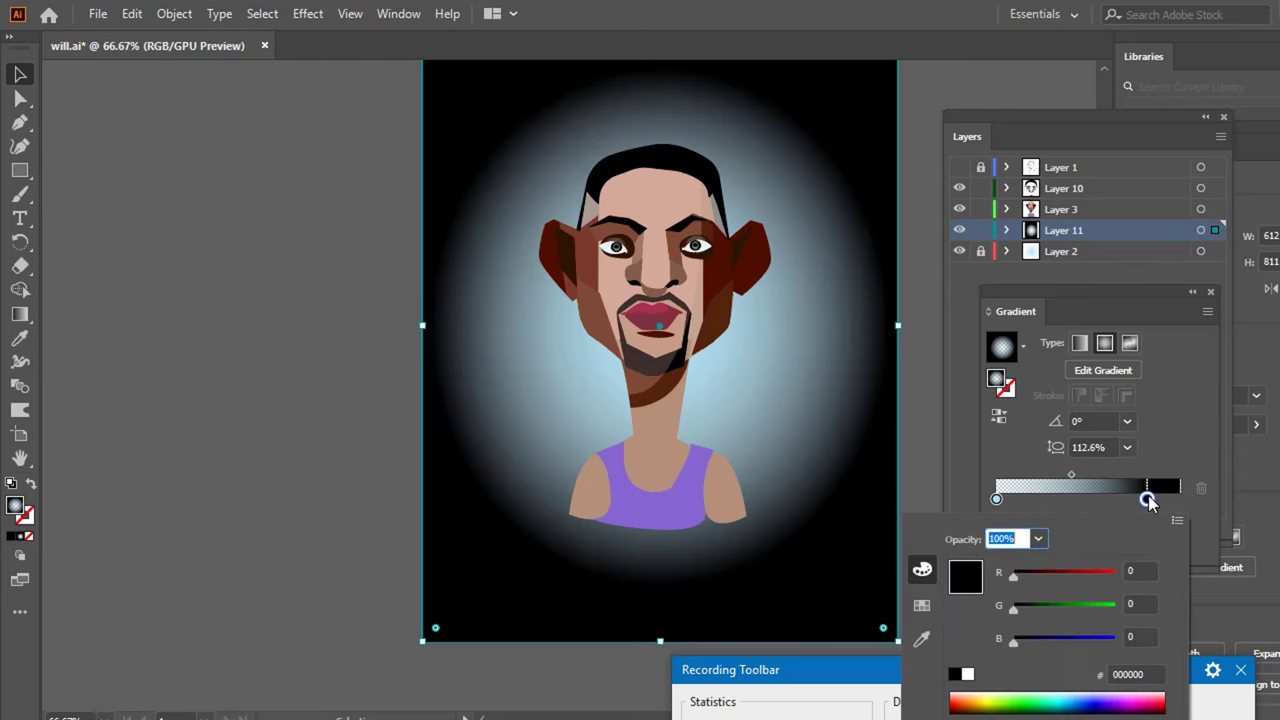
click(988, 703)
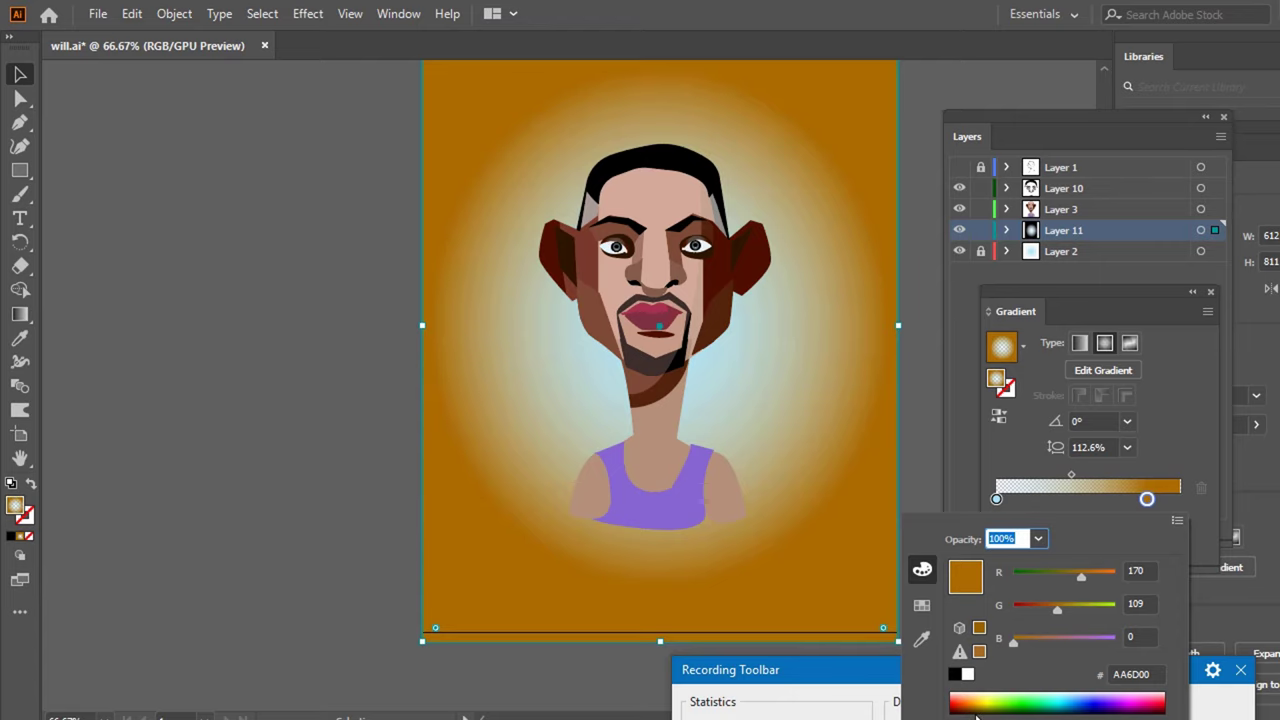
click(977, 692)
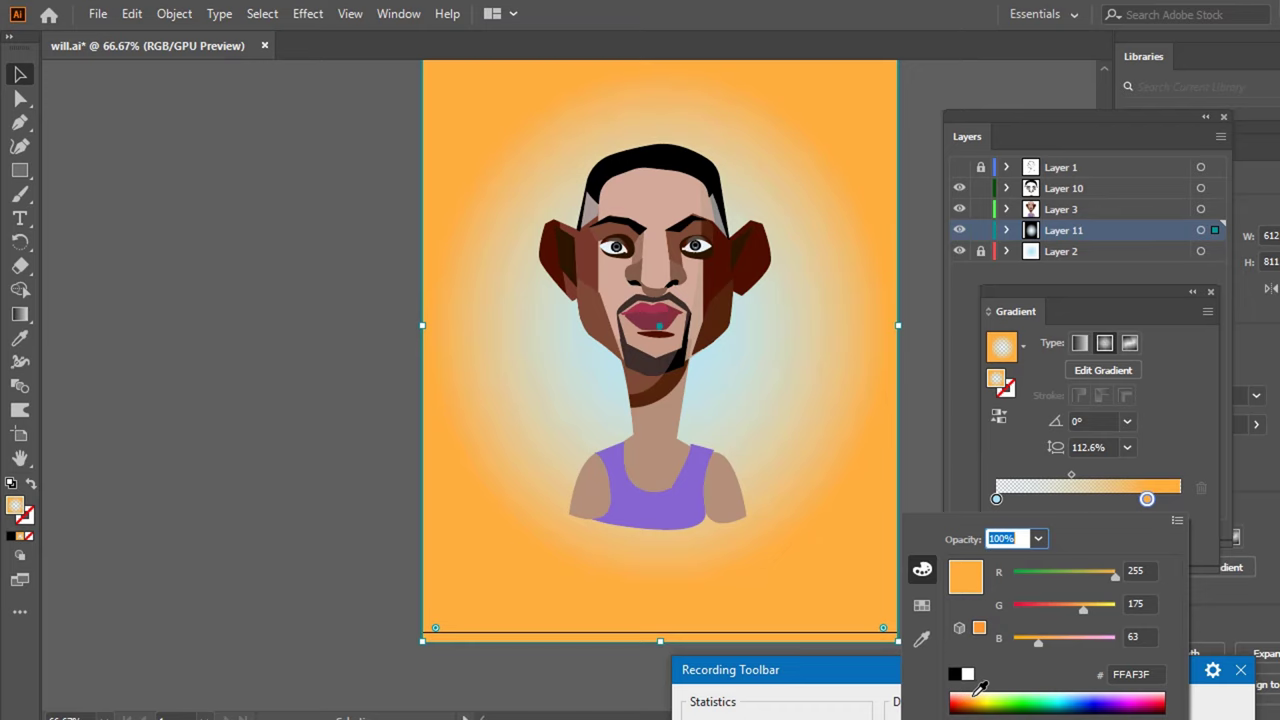
click(978, 694)
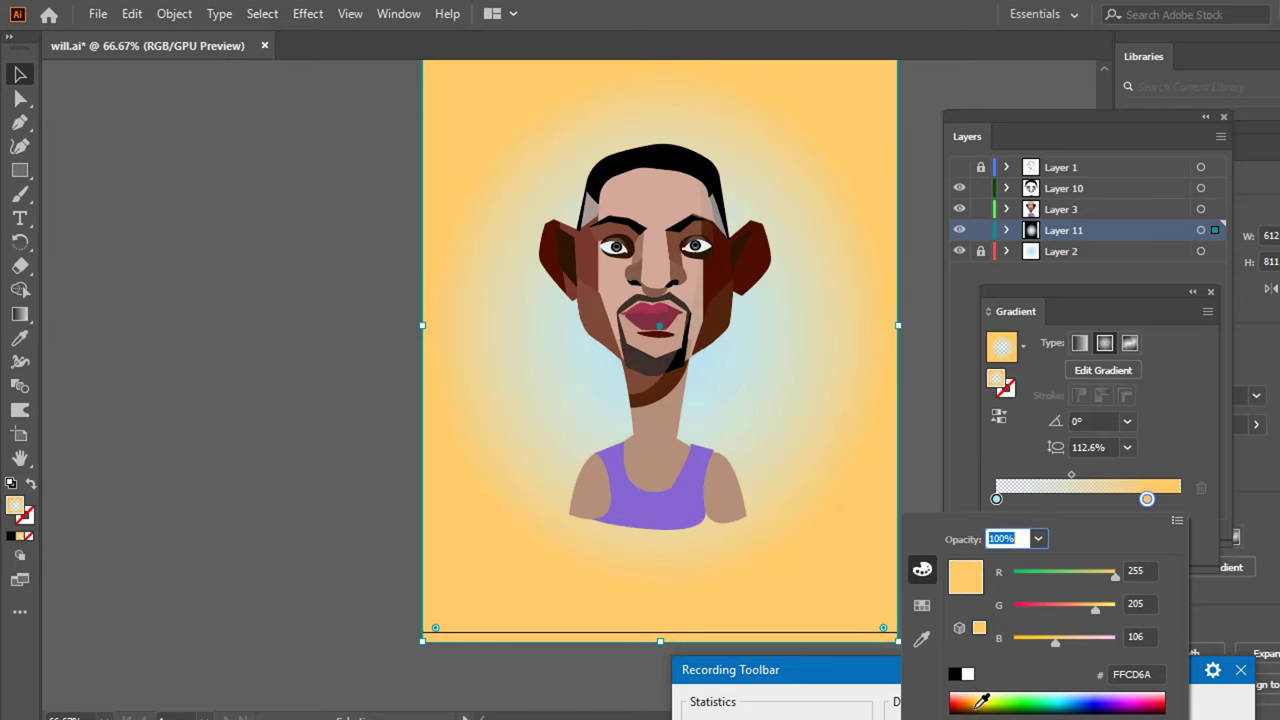
click(981, 704)
click(979, 694)
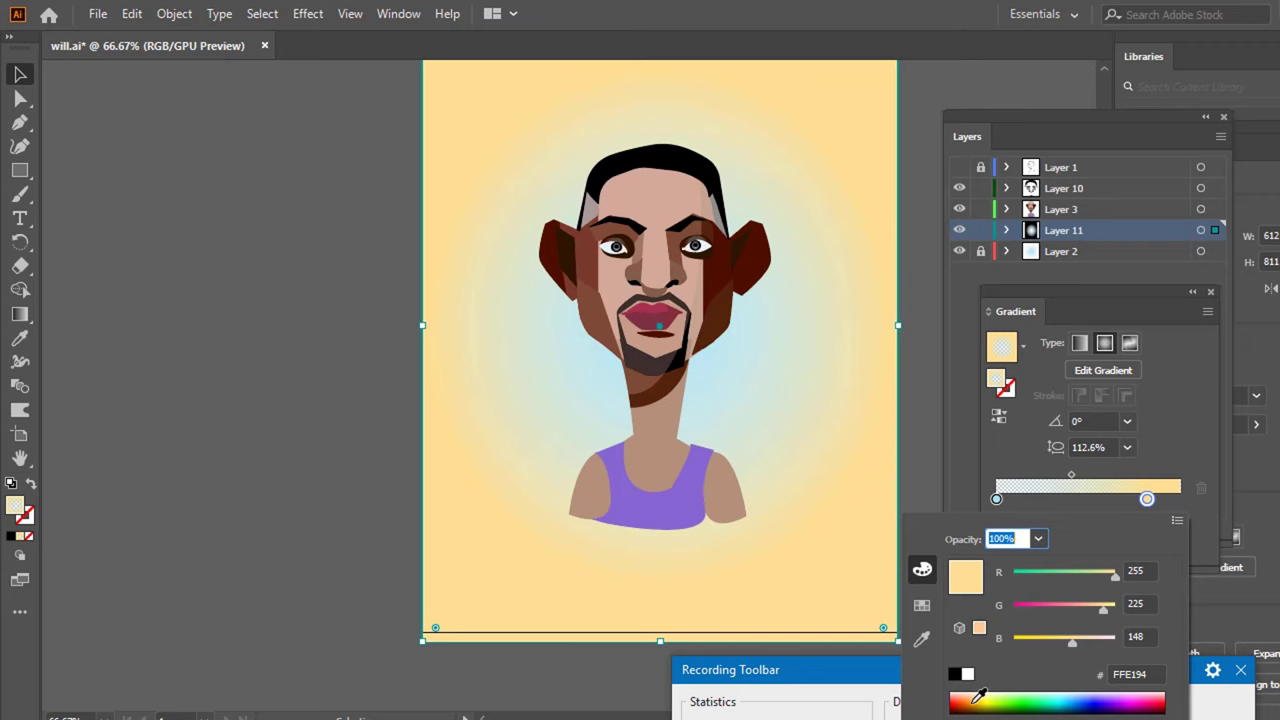
click(978, 697)
click(984, 691)
click(983, 700)
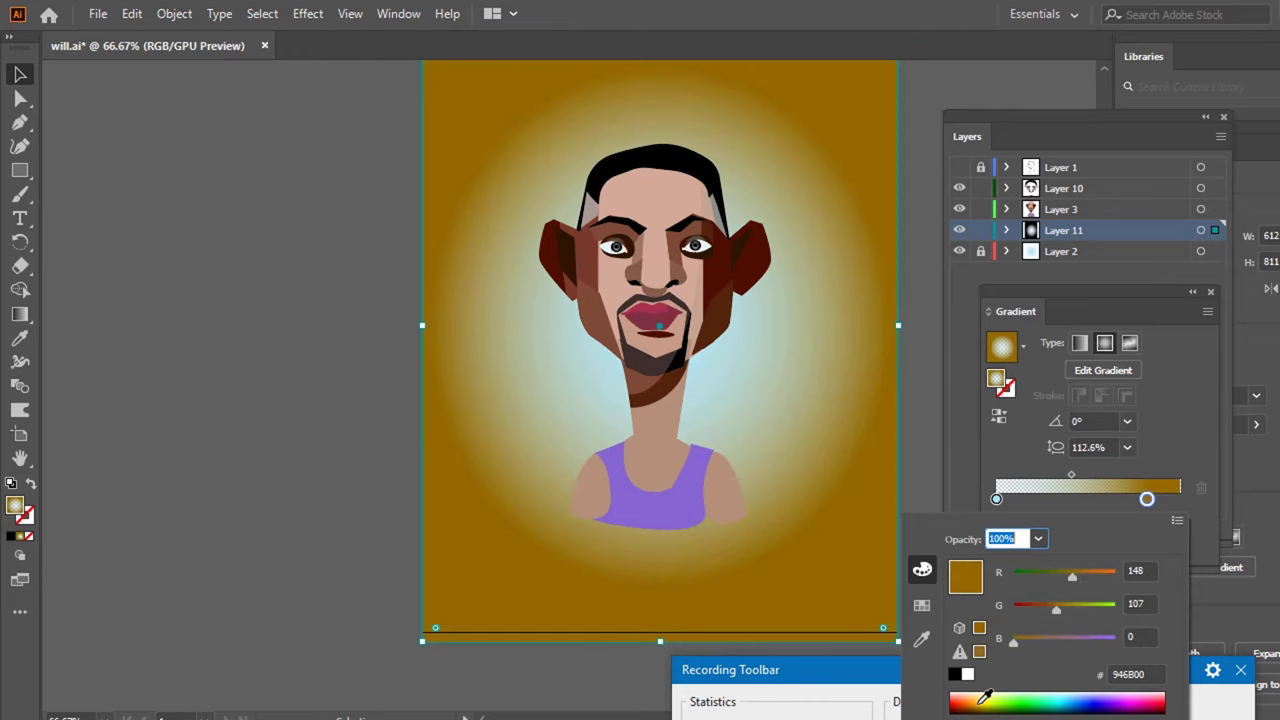
click(989, 689)
click(984, 693)
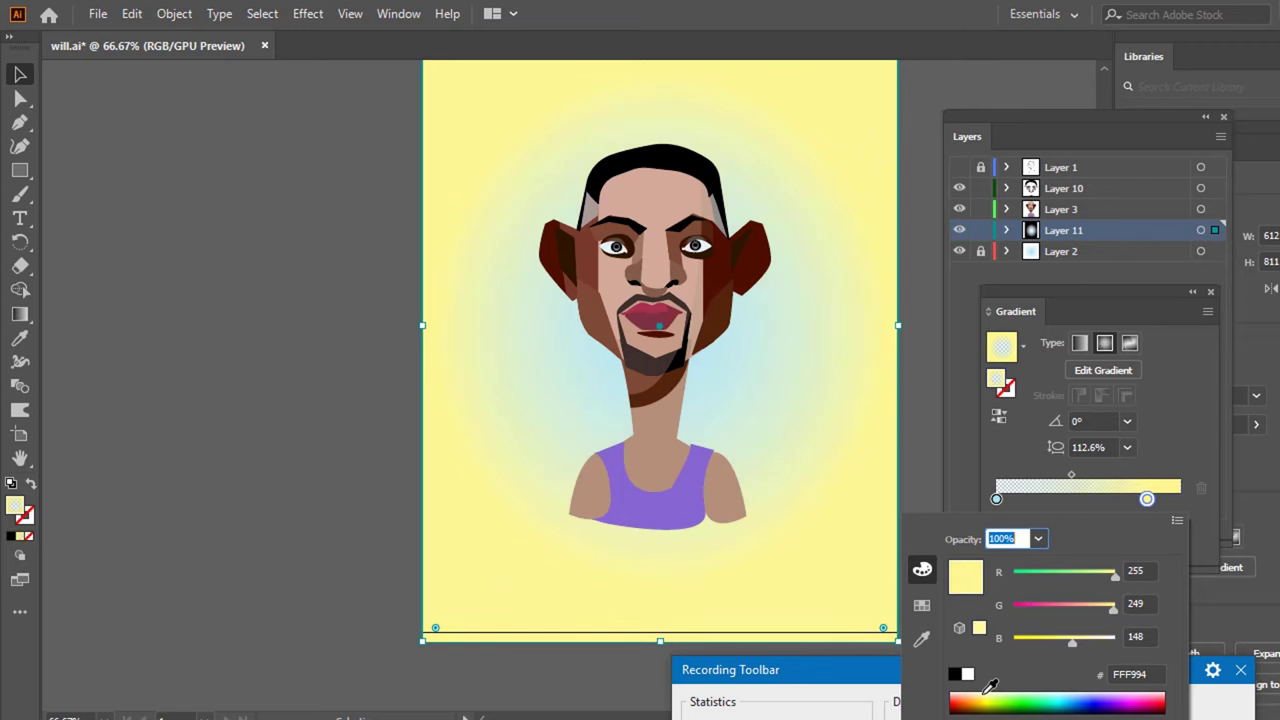
click(985, 696)
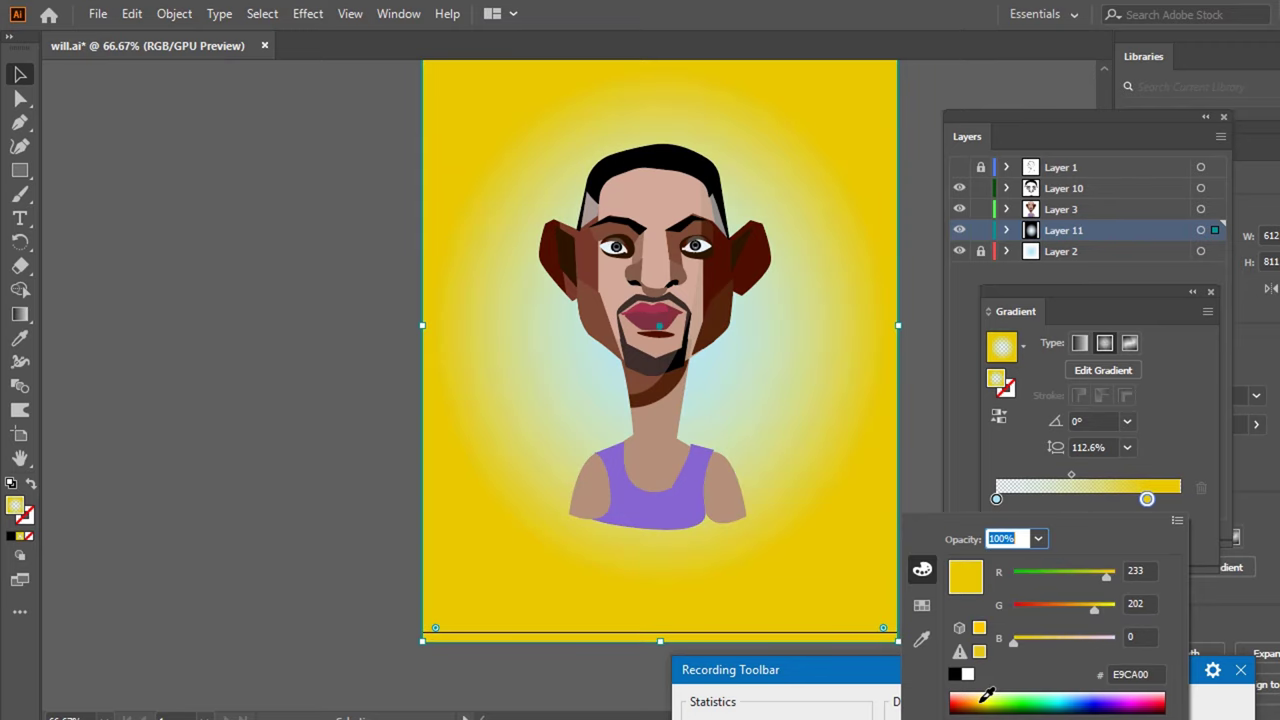
click(1115, 505)
- Add a bright yellow FFF655 middle stop to the background gradient
click(1109, 500)
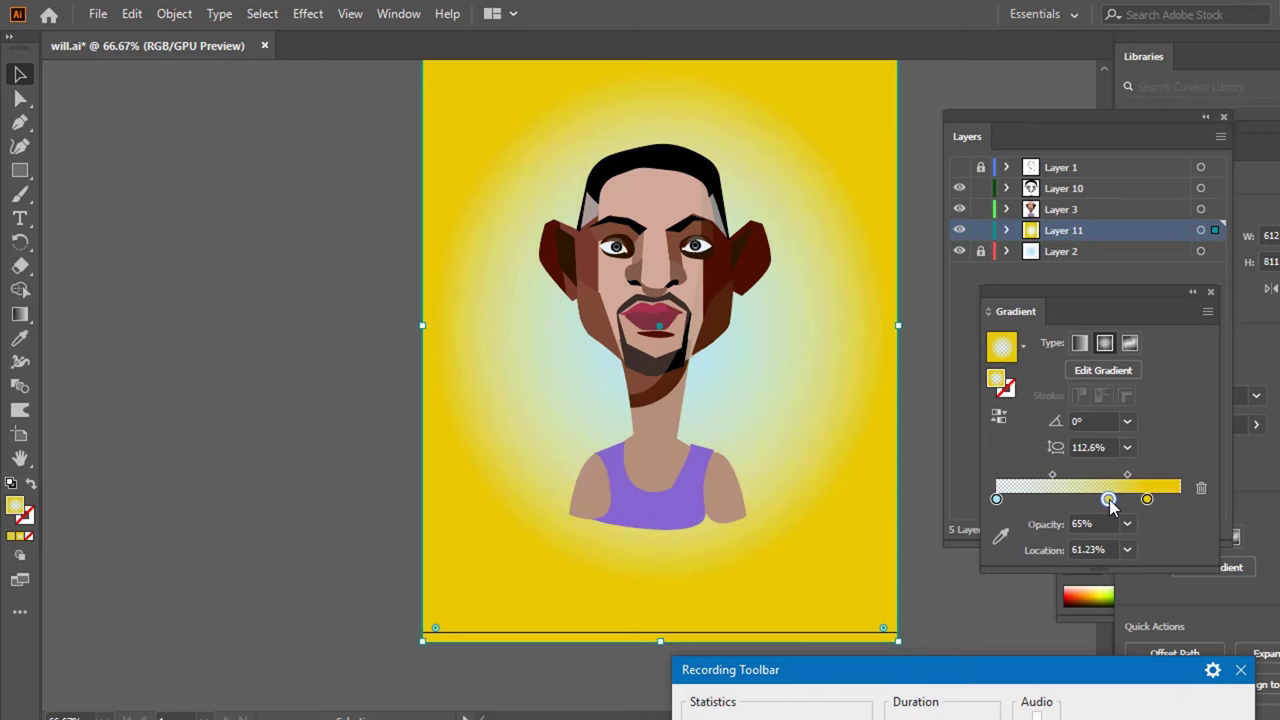
double_click(1109, 500)
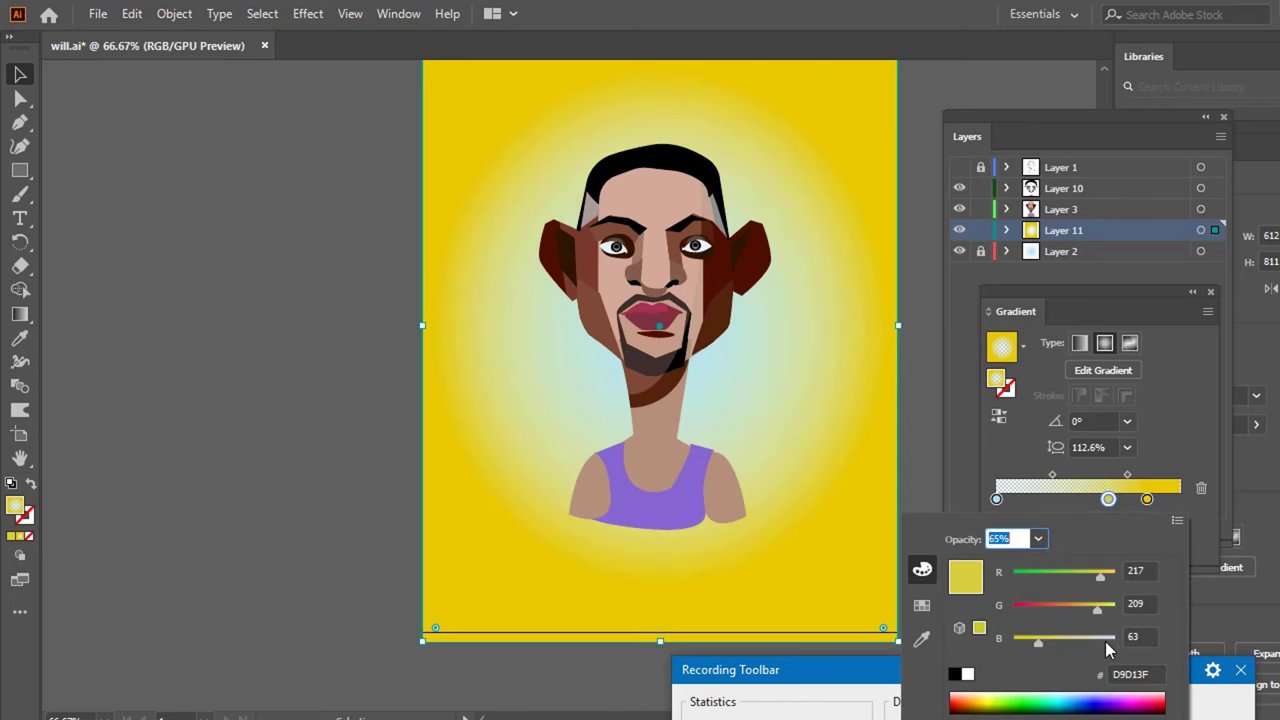
click(1066, 639)
click(985, 697)
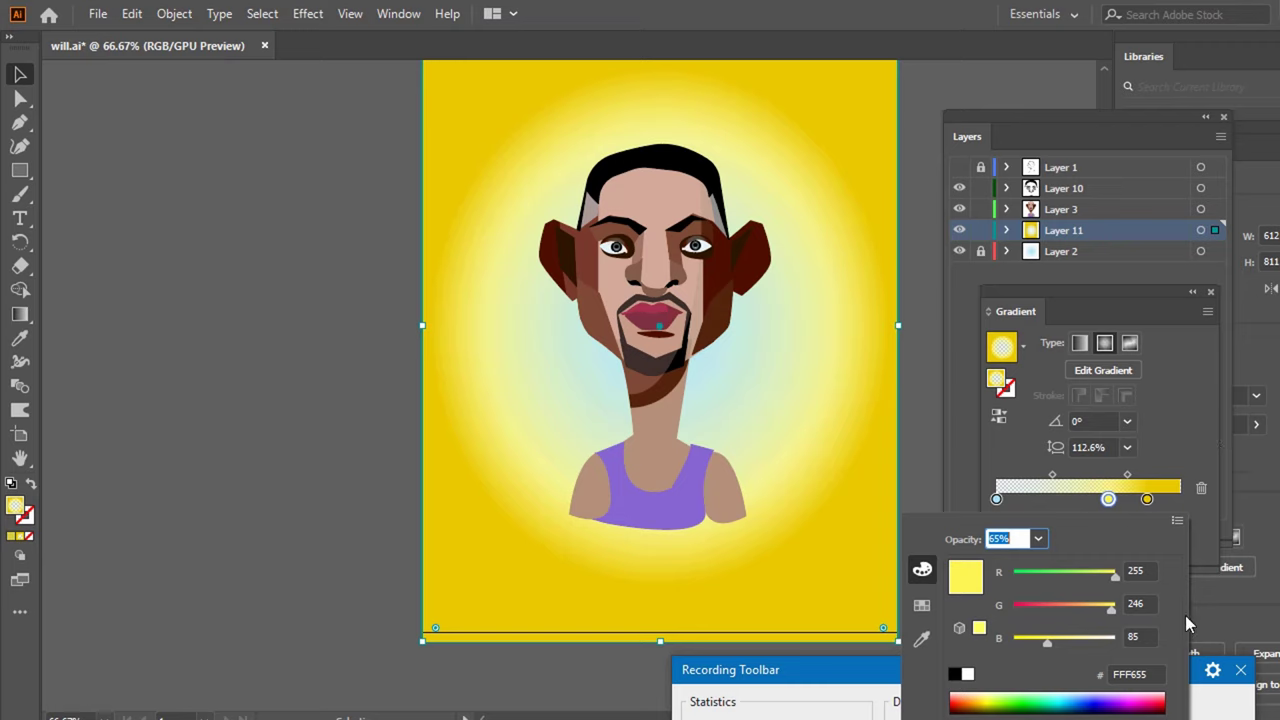
click(1147, 500)
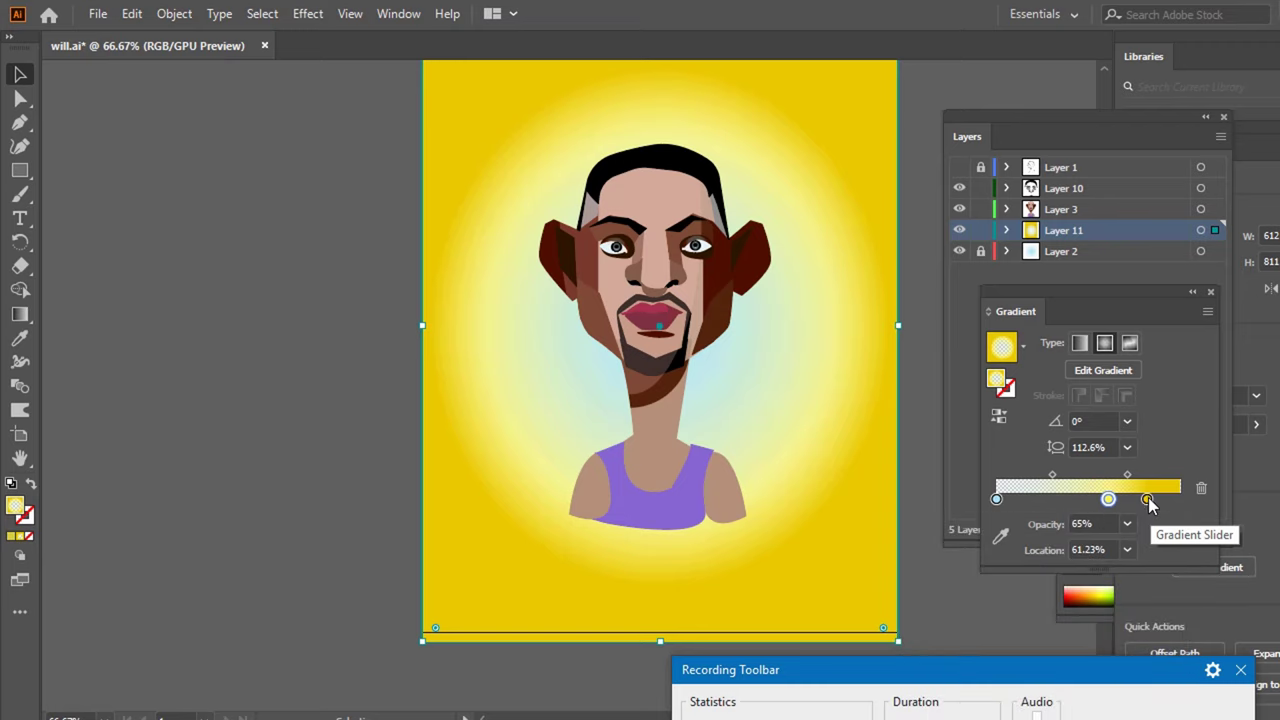
- Set the outer yellow gradient stop to 50% opacity
click(1147, 499)
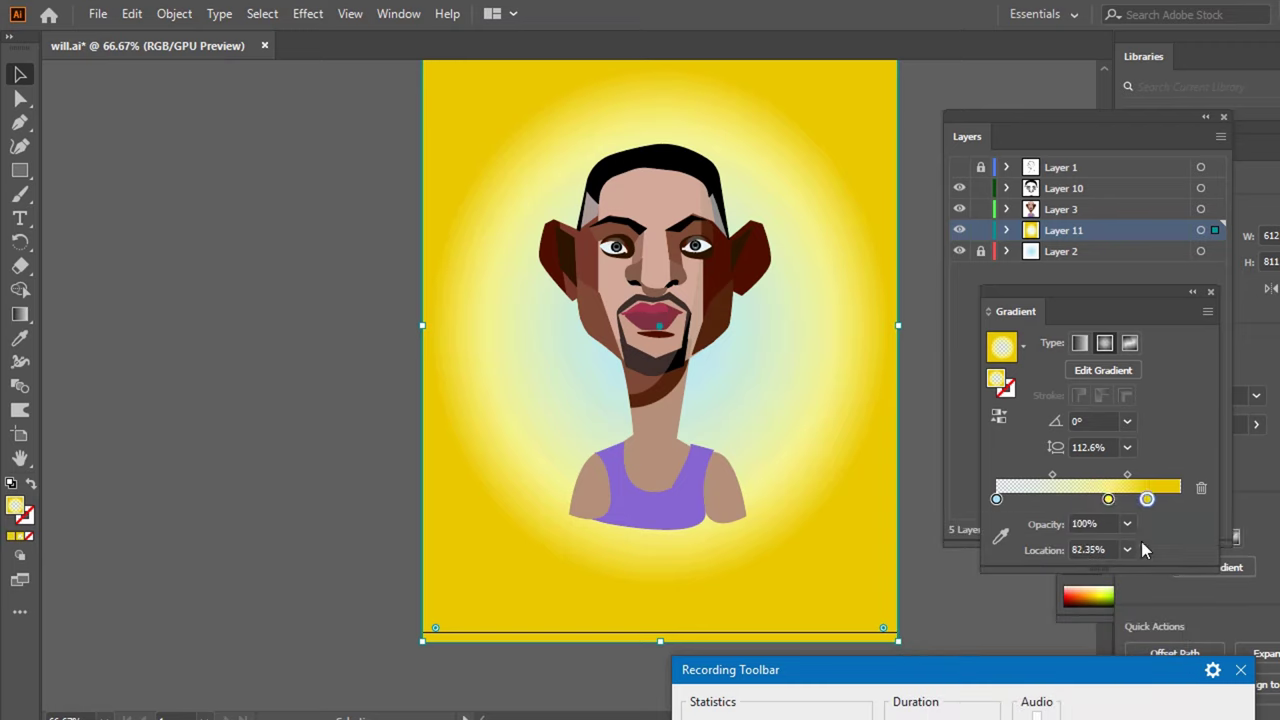
click(1128, 523)
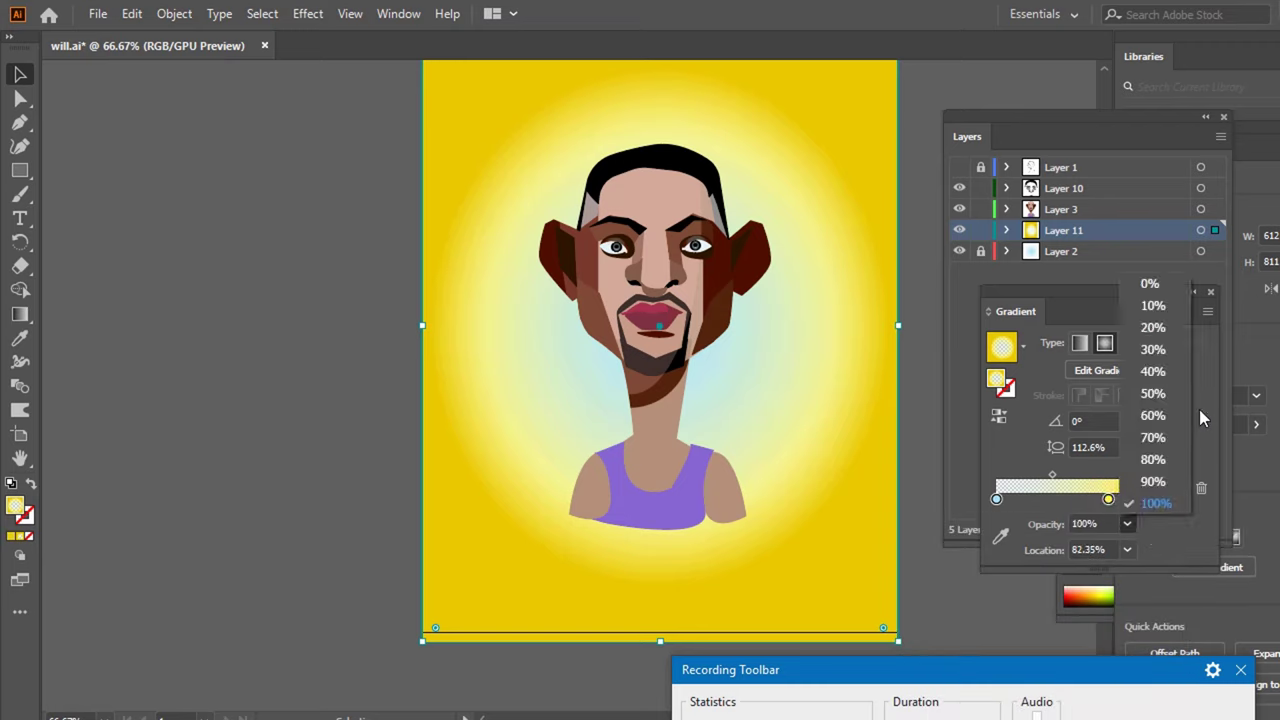
click(1175, 395)
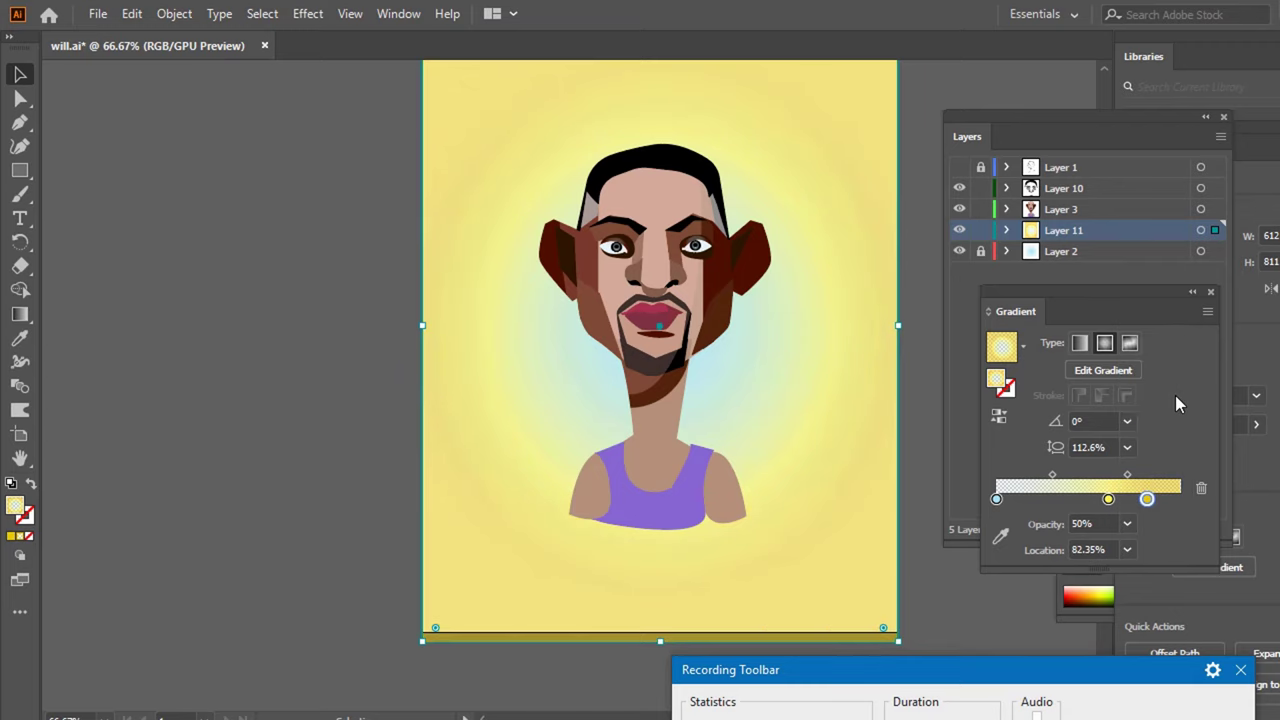
- Add a fourth gradient stop at the outer edge, trying purple, magenta and blue colours
click(1179, 505)
double_click(1178, 501)
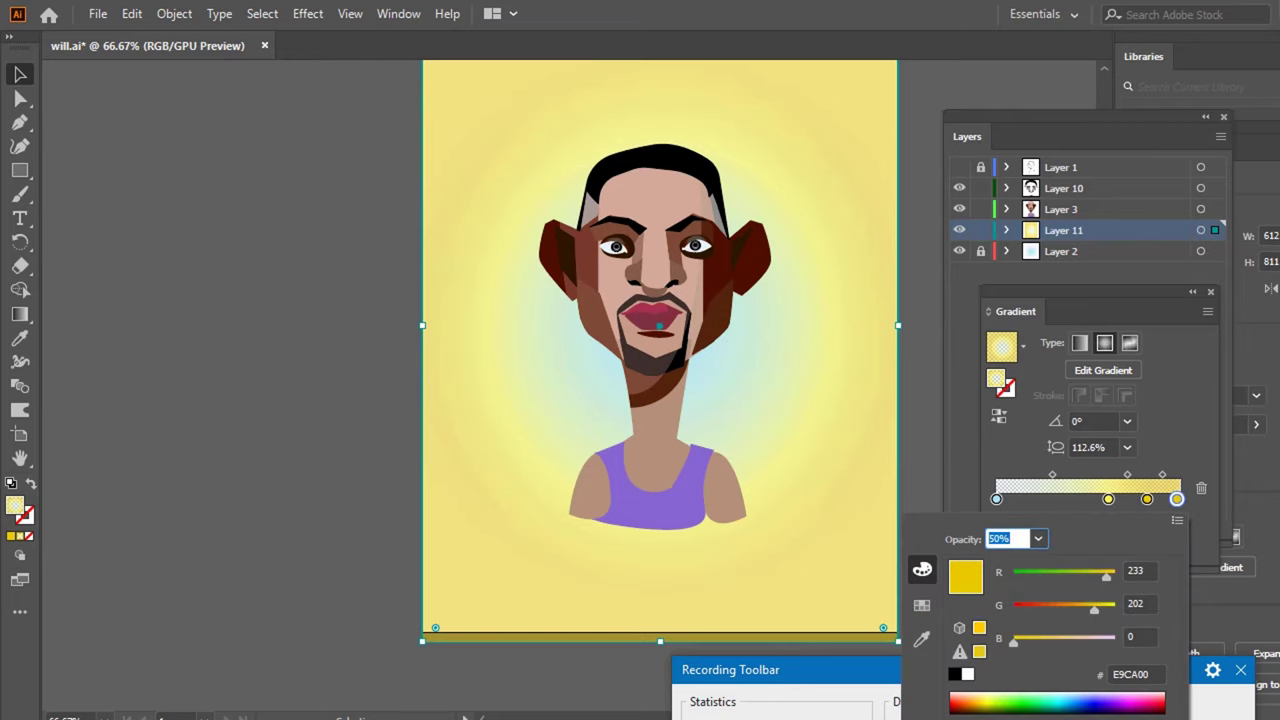
click(1117, 704)
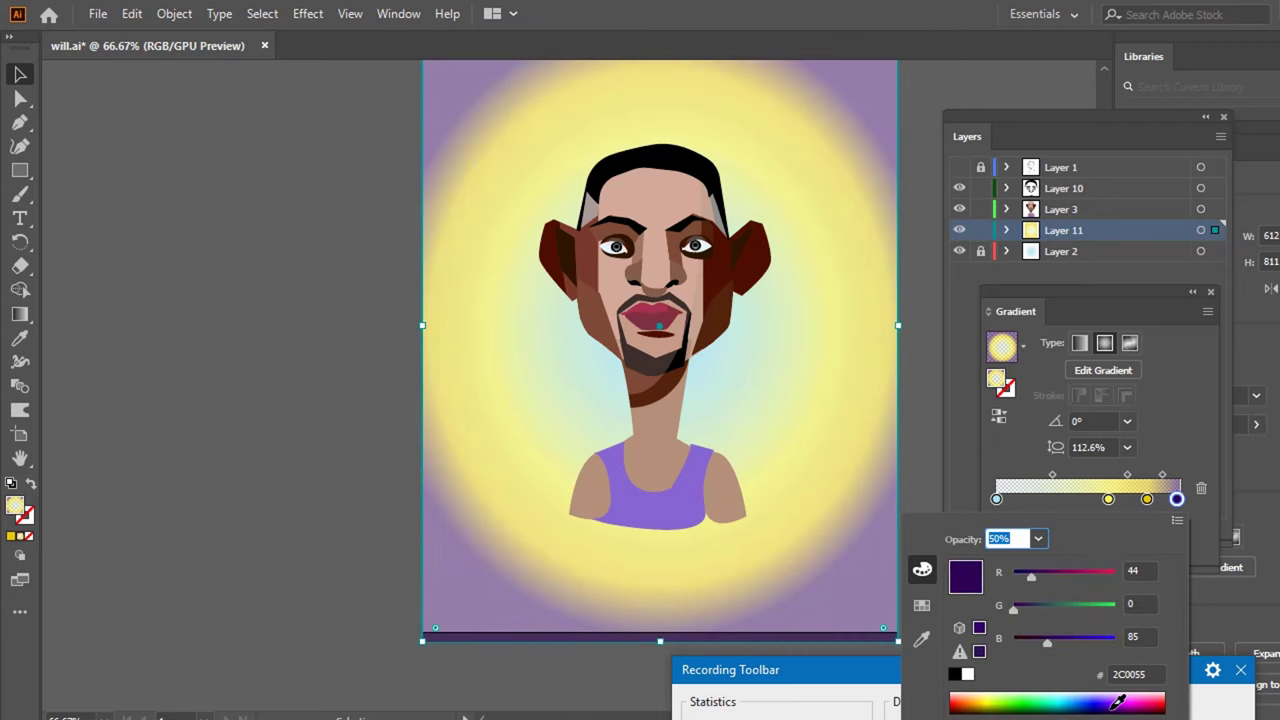
click(1136, 697)
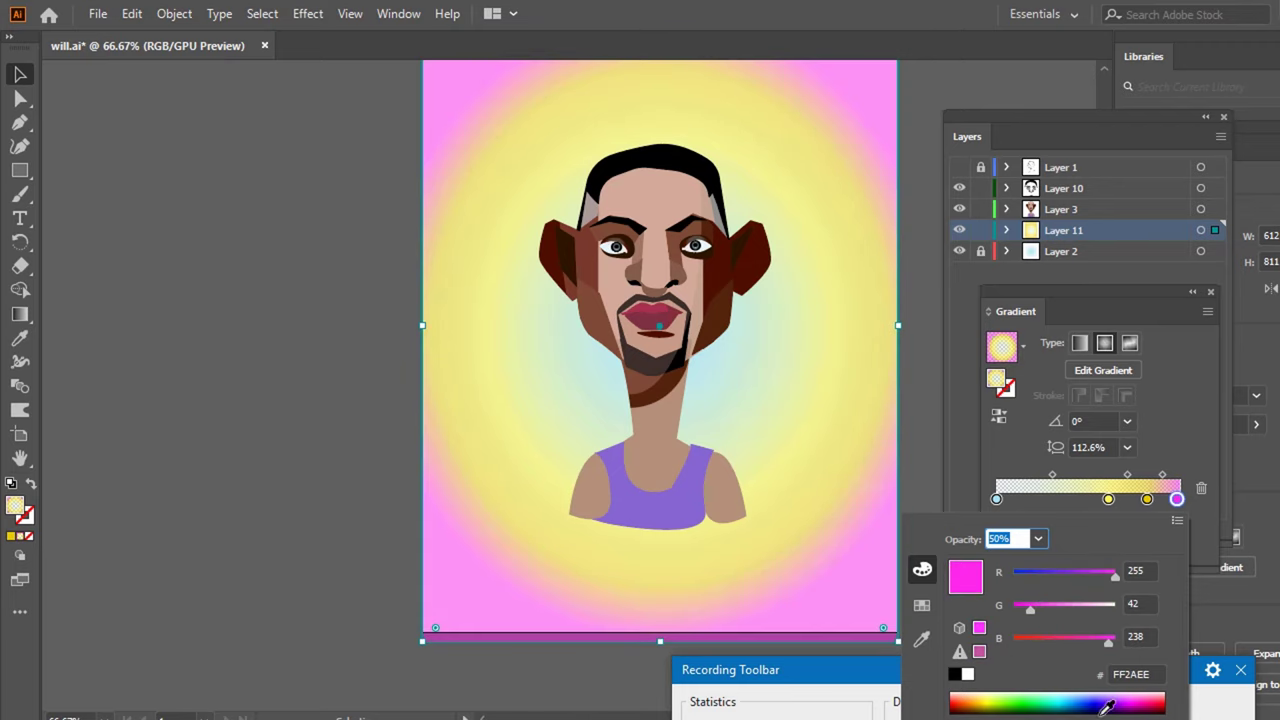
click(1082, 702)
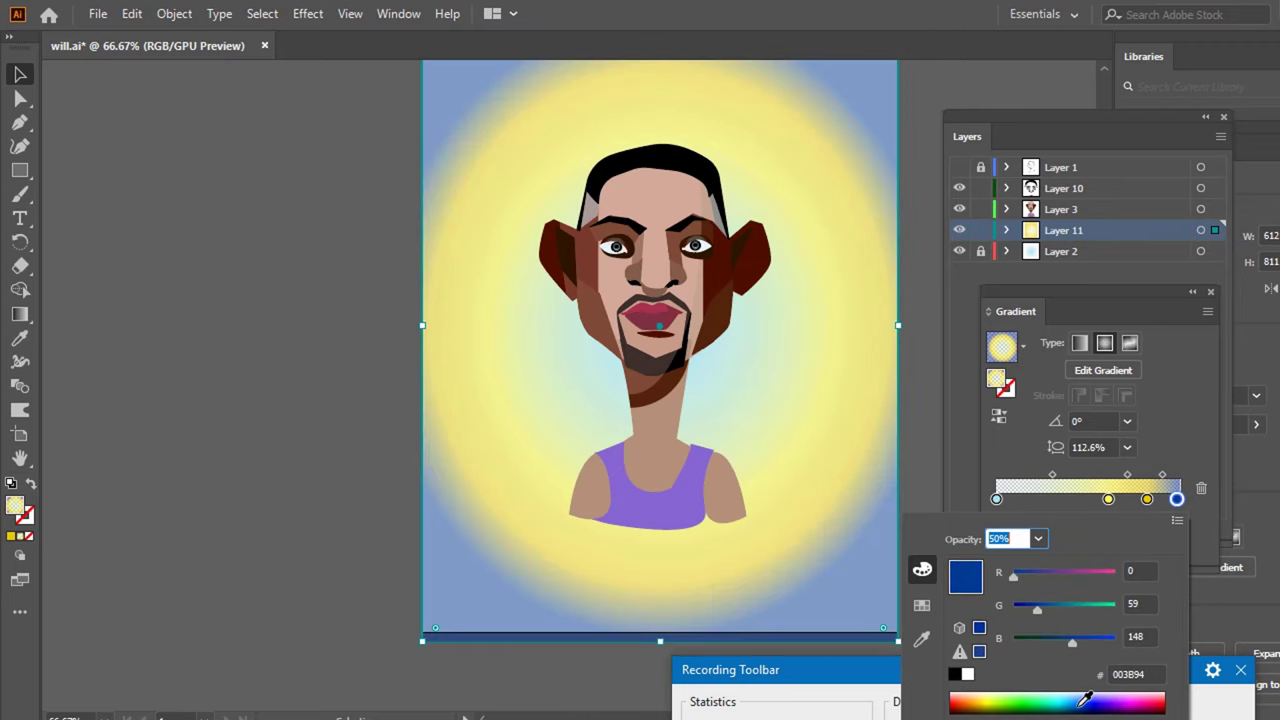
click(1085, 696)
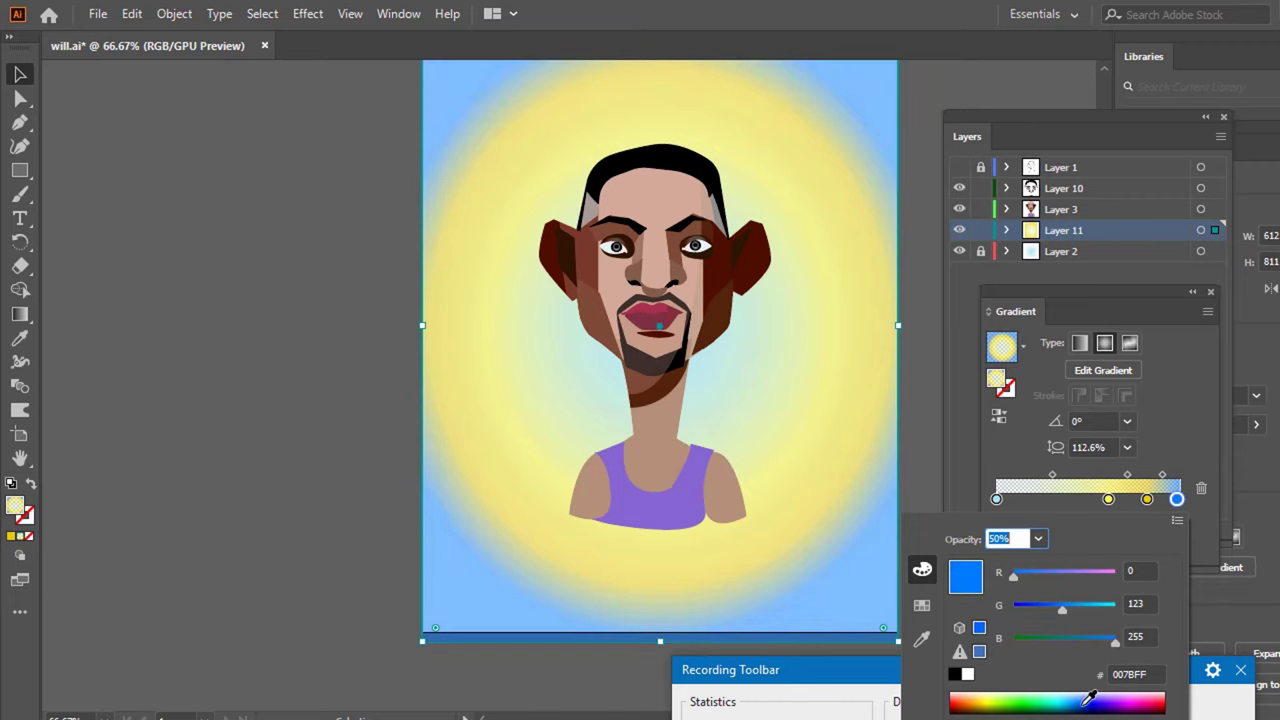
- Make the outer edge stop orange FF9500 at 80% opacity
click(985, 690)
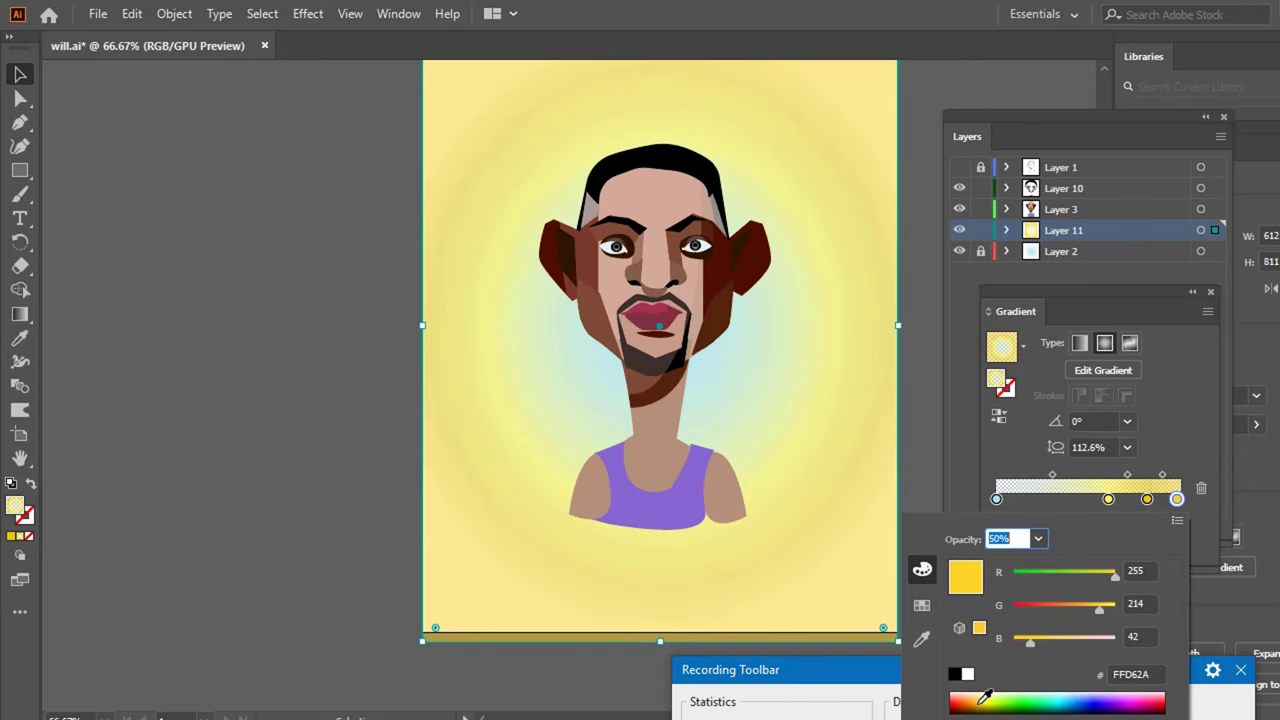
click(985, 698)
click(982, 700)
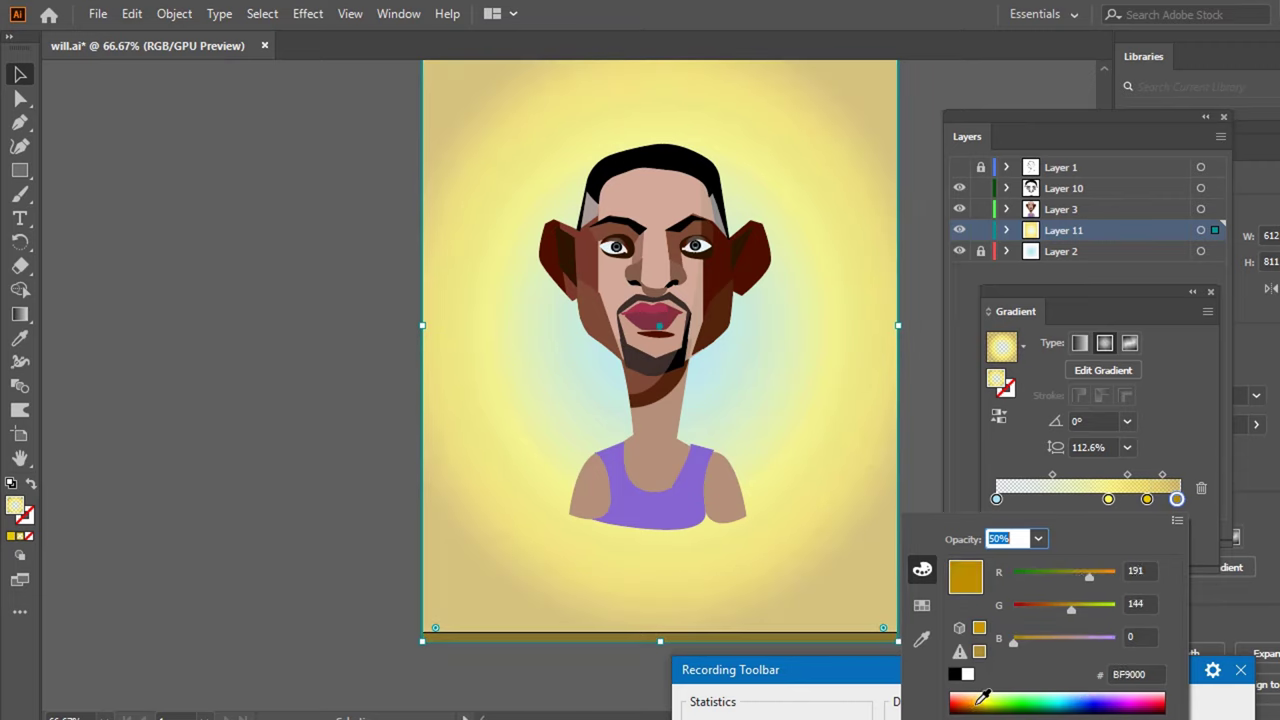
click(980, 700)
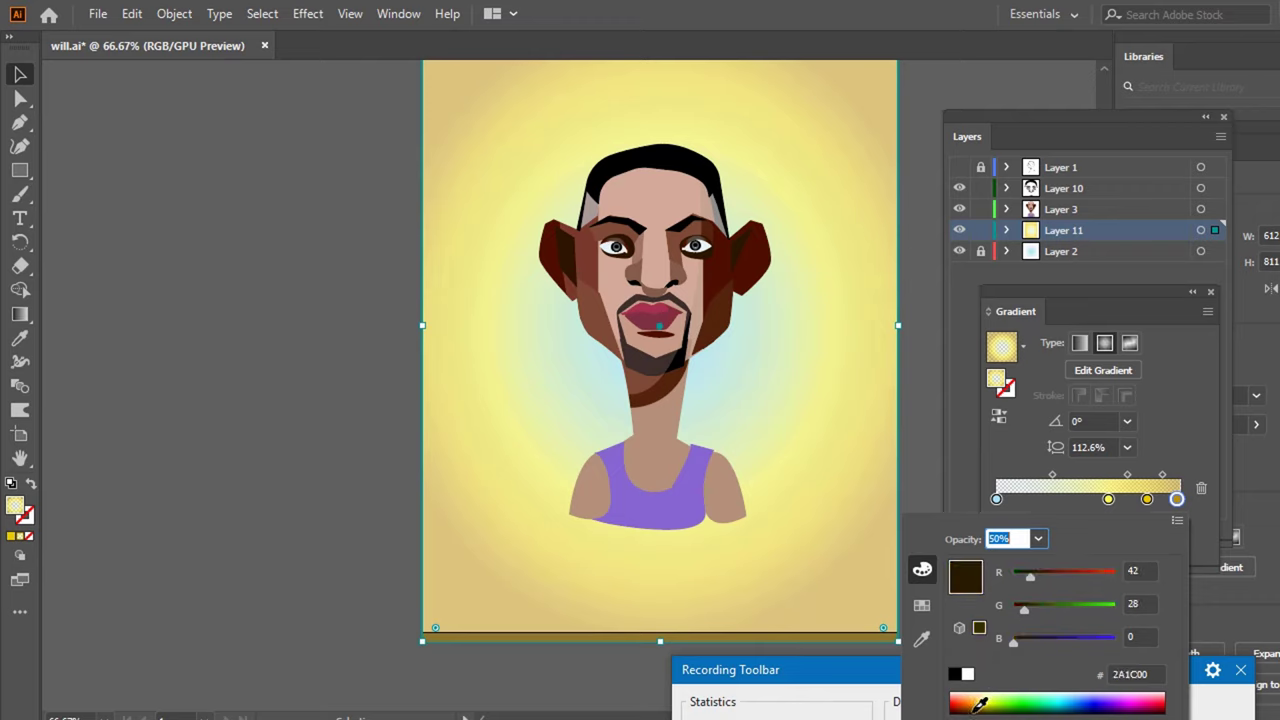
click(977, 695)
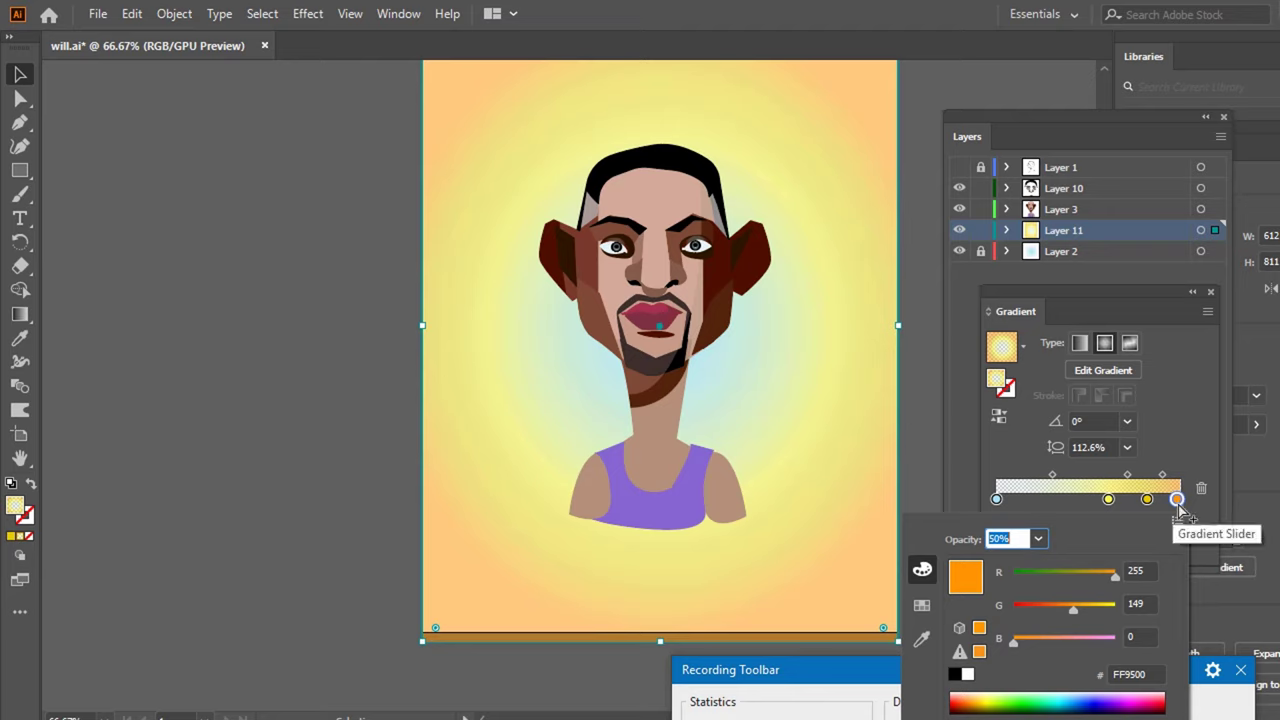
key(Escape)
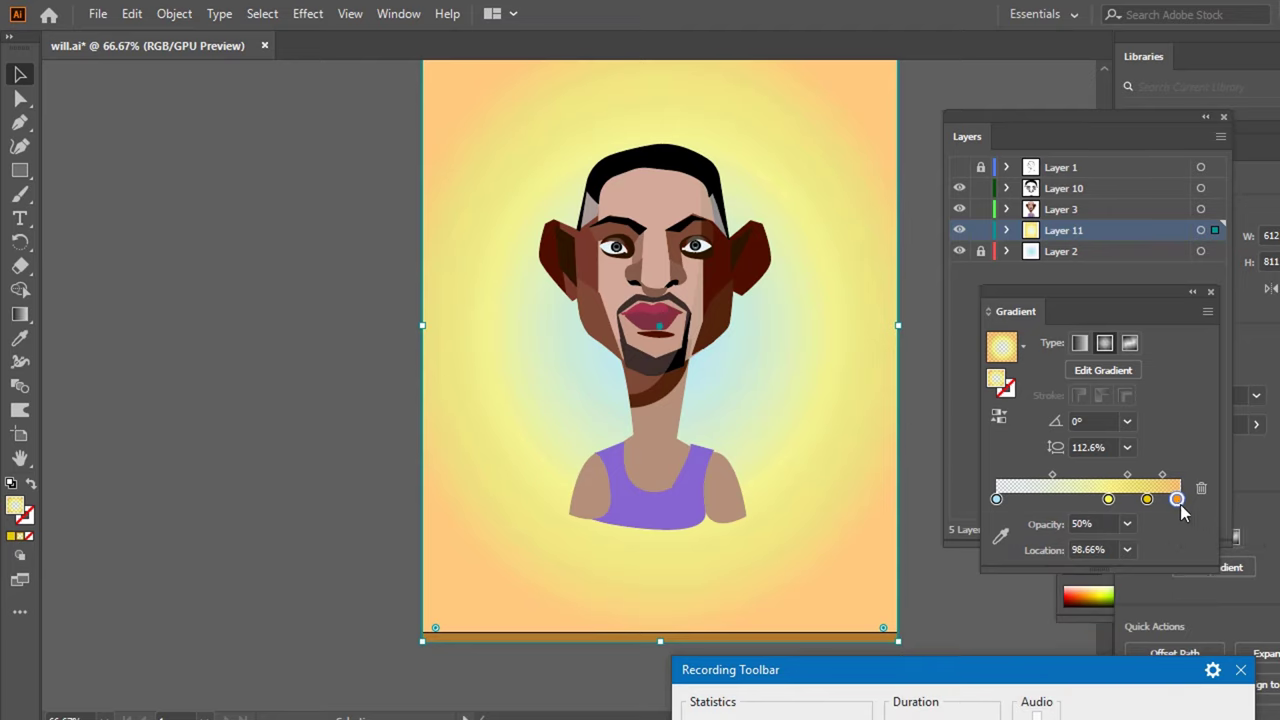
click(1128, 523)
click(1166, 452)
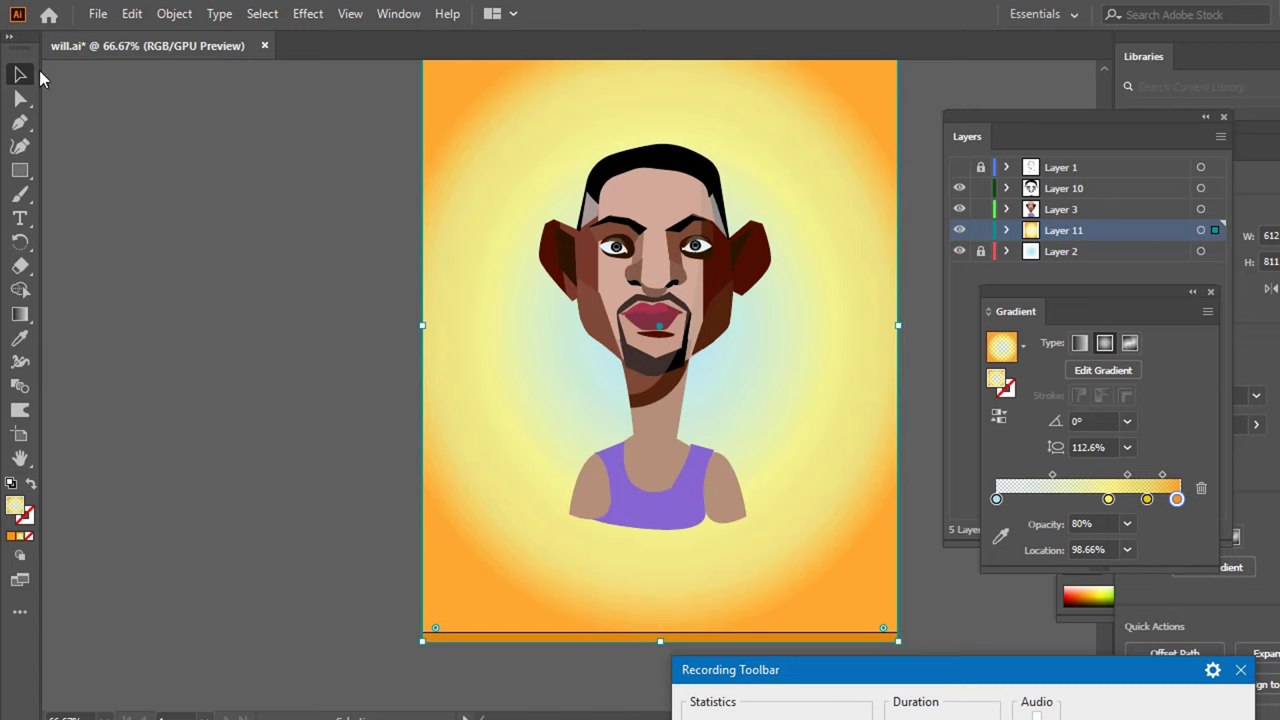
- Nest Layer 10 inside Layer 3 in the Layers panel
scroll(180, 343, up, 2)
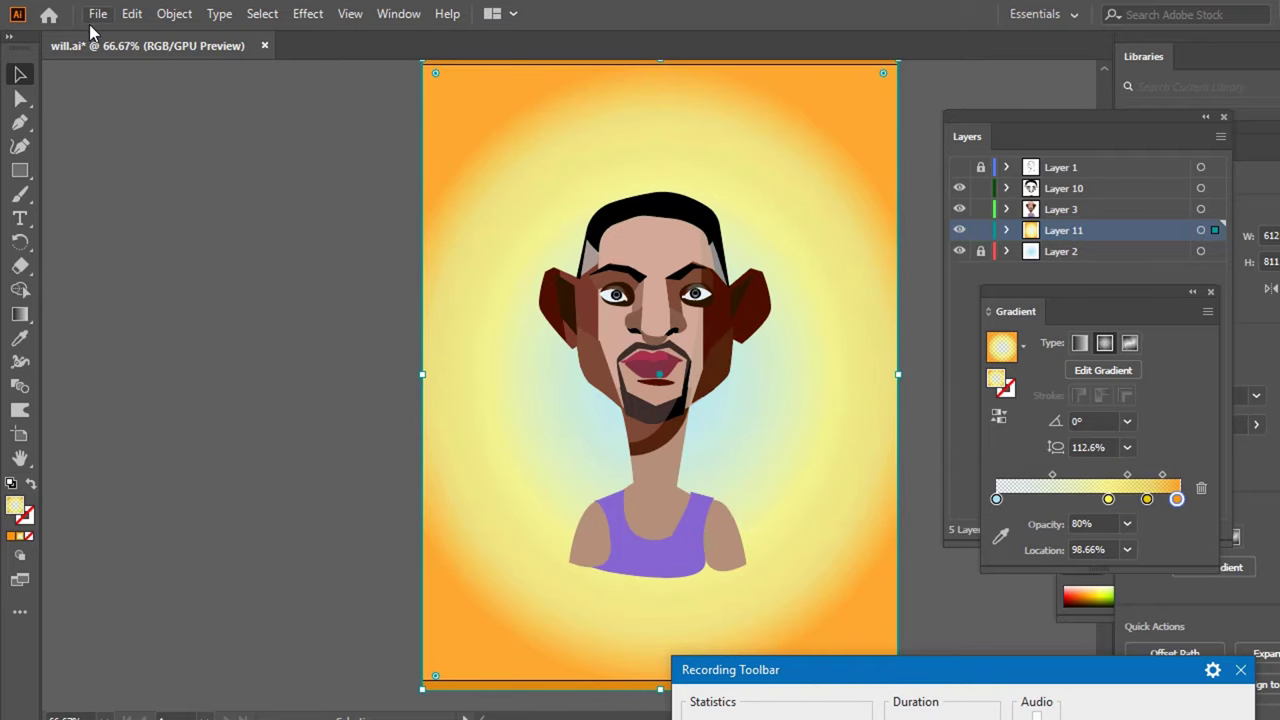
click(18, 172)
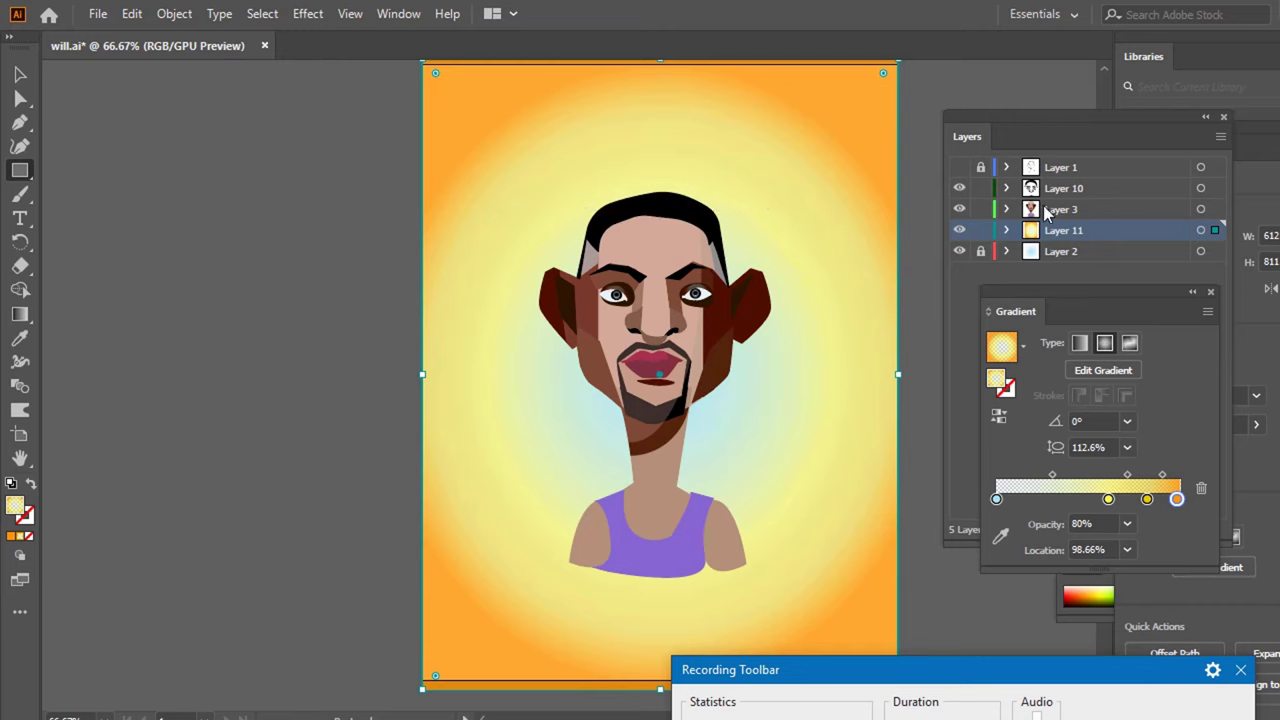
click(960, 209)
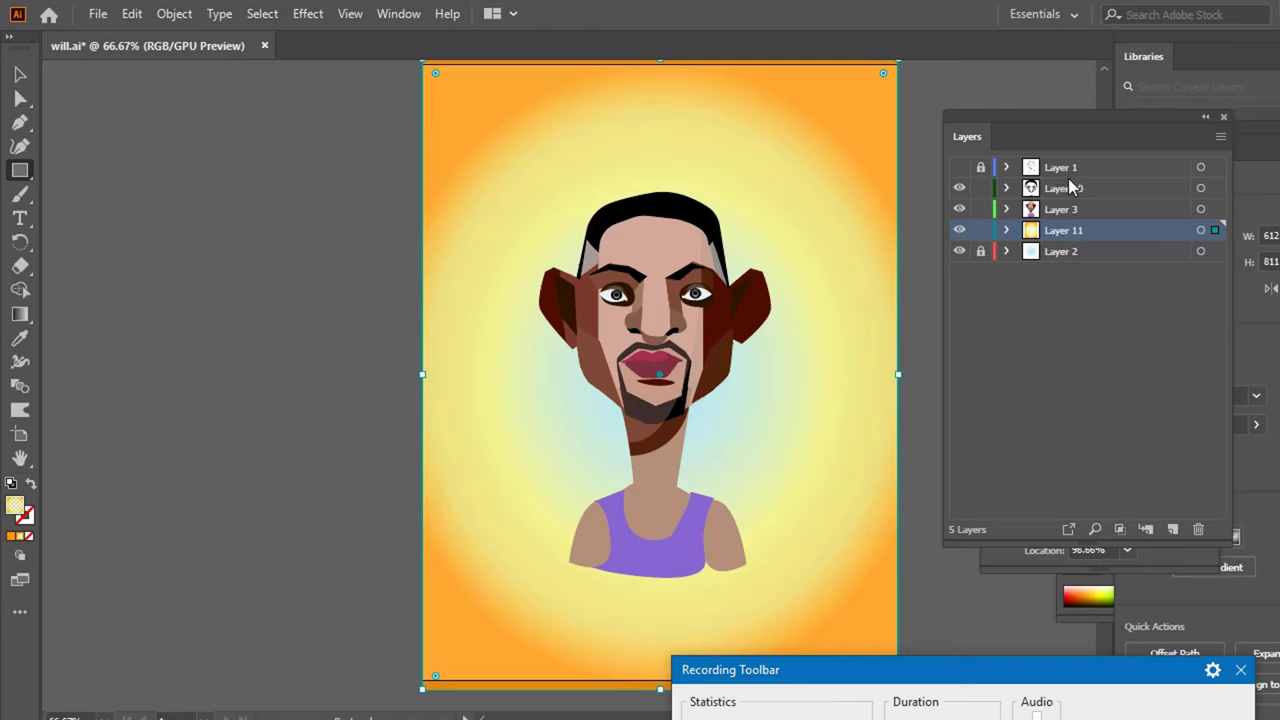
drag(1070, 187, 1065, 210)
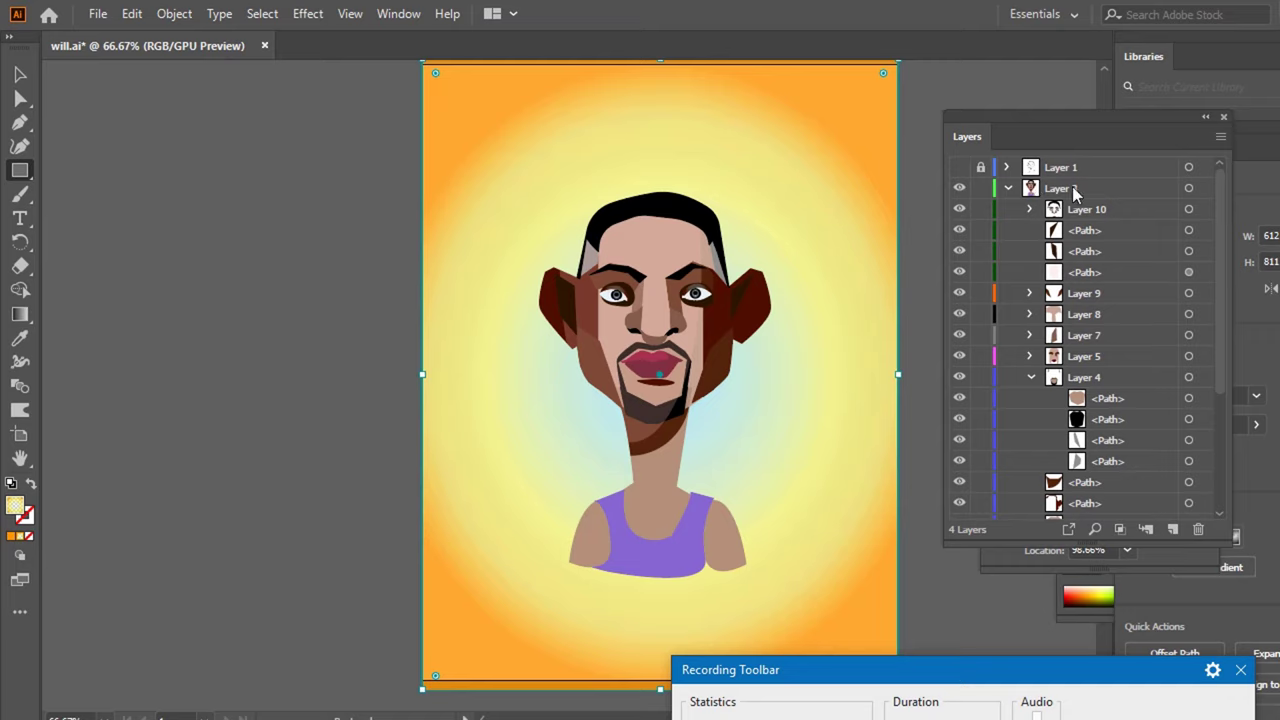
click(1008, 190)
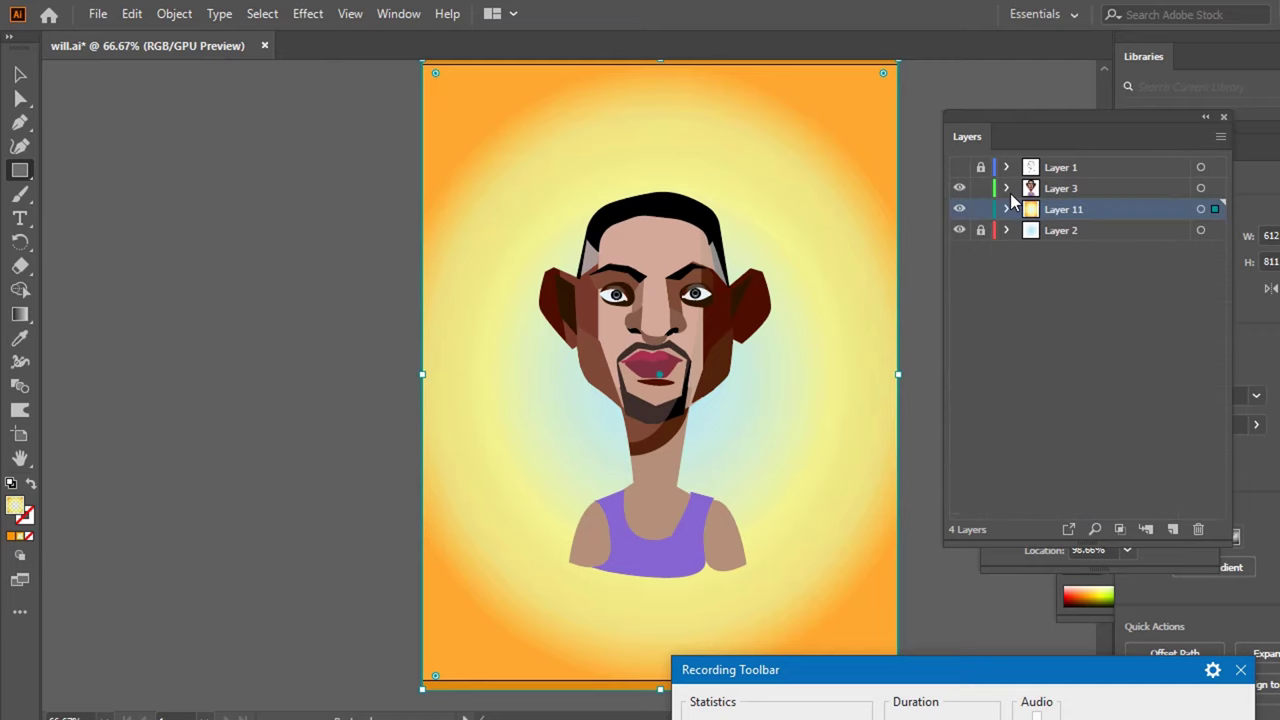
- Switch to the Rectangle tool, undoing an accidental white fill on the background
click(19, 74)
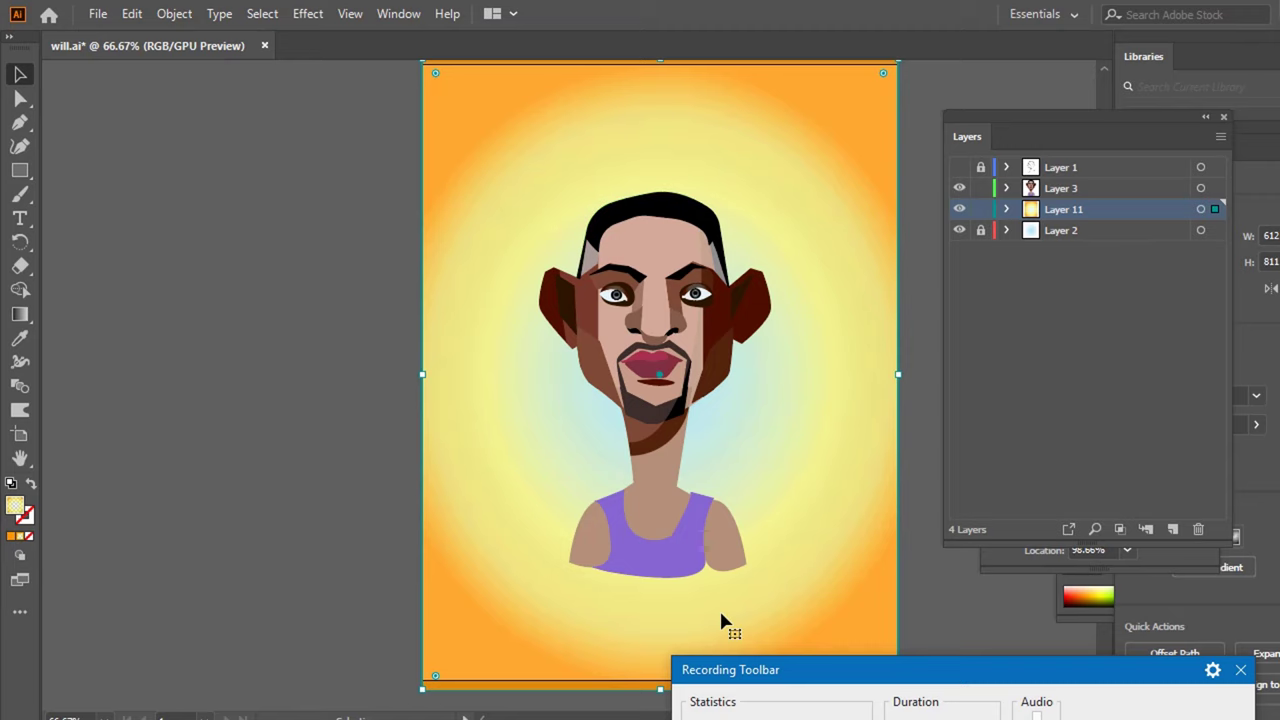
scroll(660, 490, down, 1)
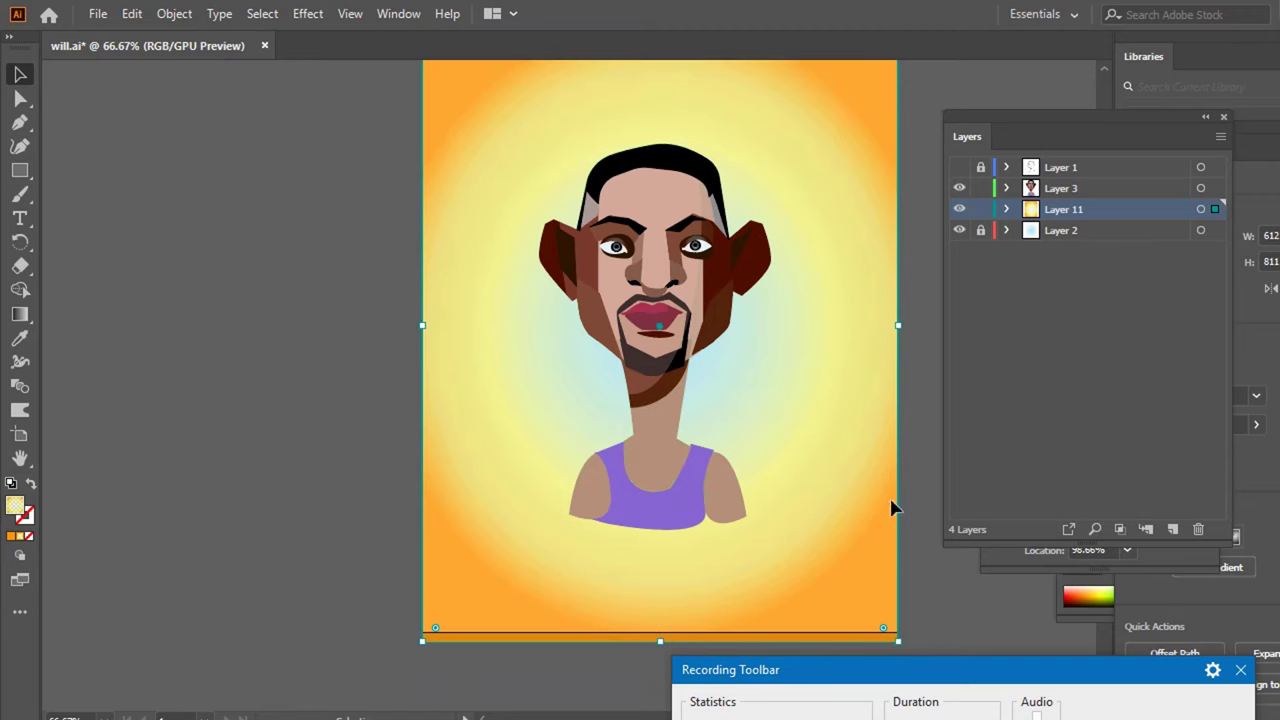
click(28, 168)
click(12, 484)
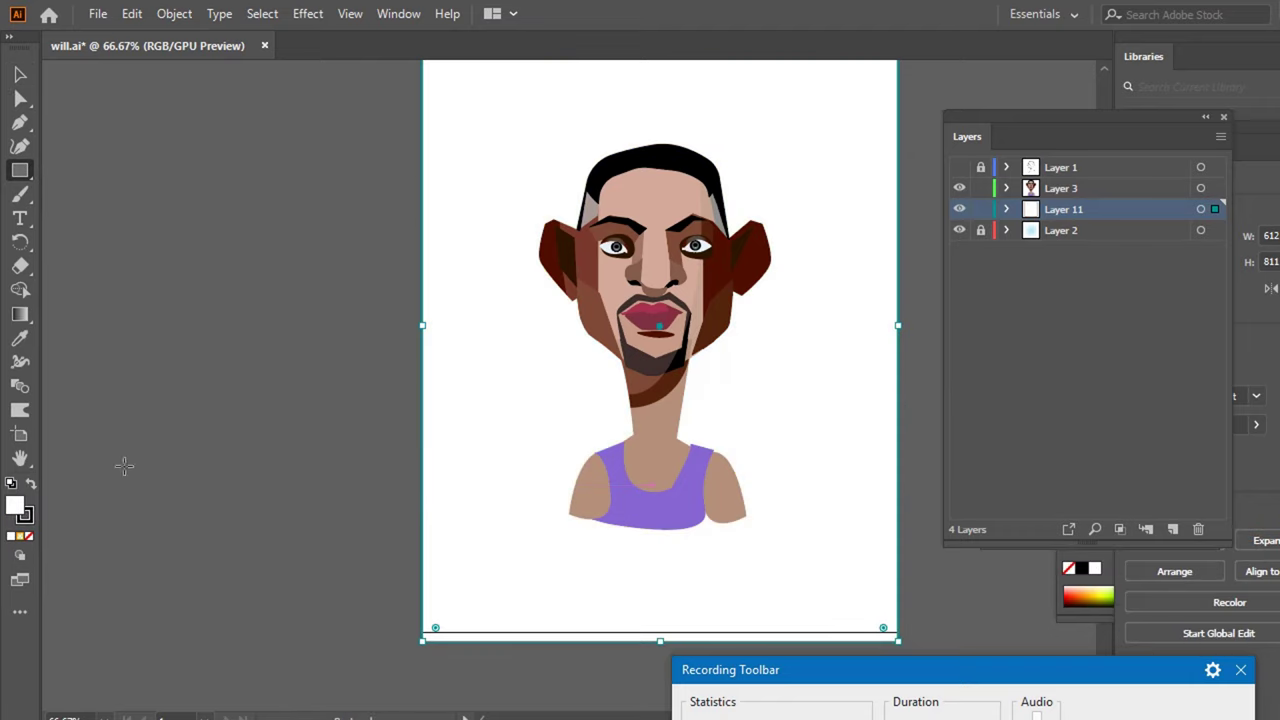
key(ctrl+z)
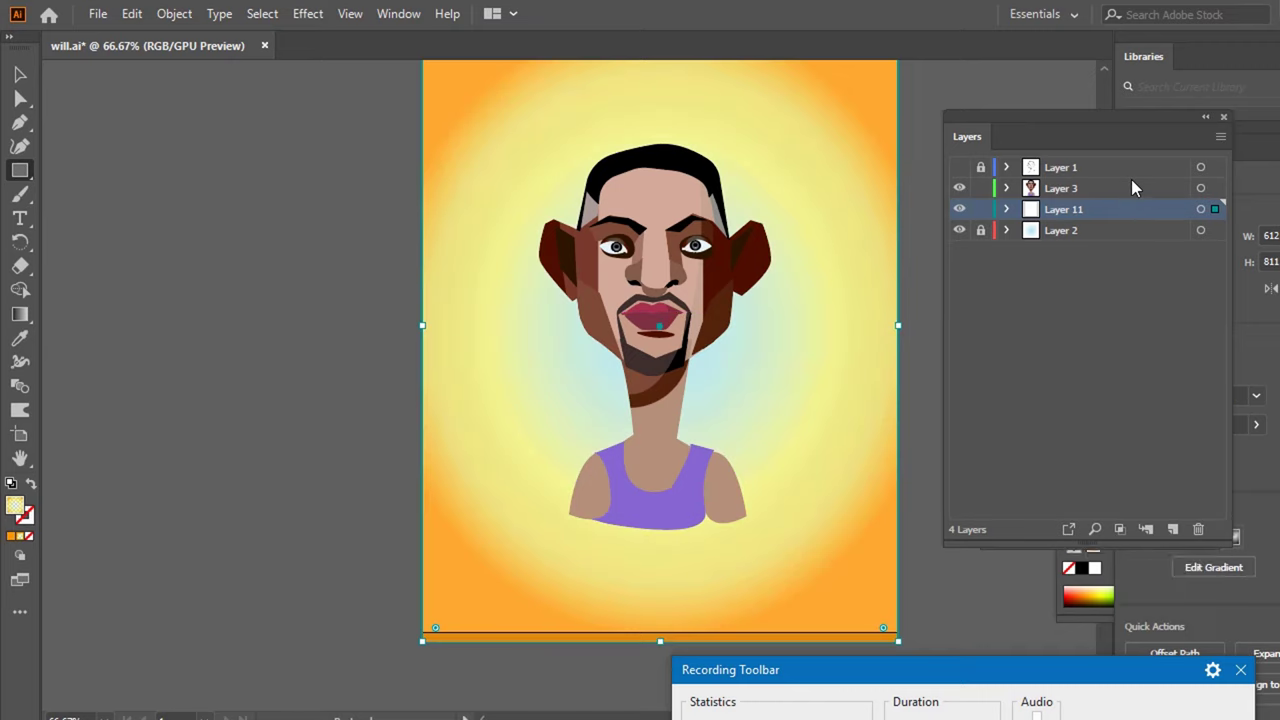
- Add new Layer 12 above Layer 3, undoing a trial rectangle and white fill
click(1058, 188)
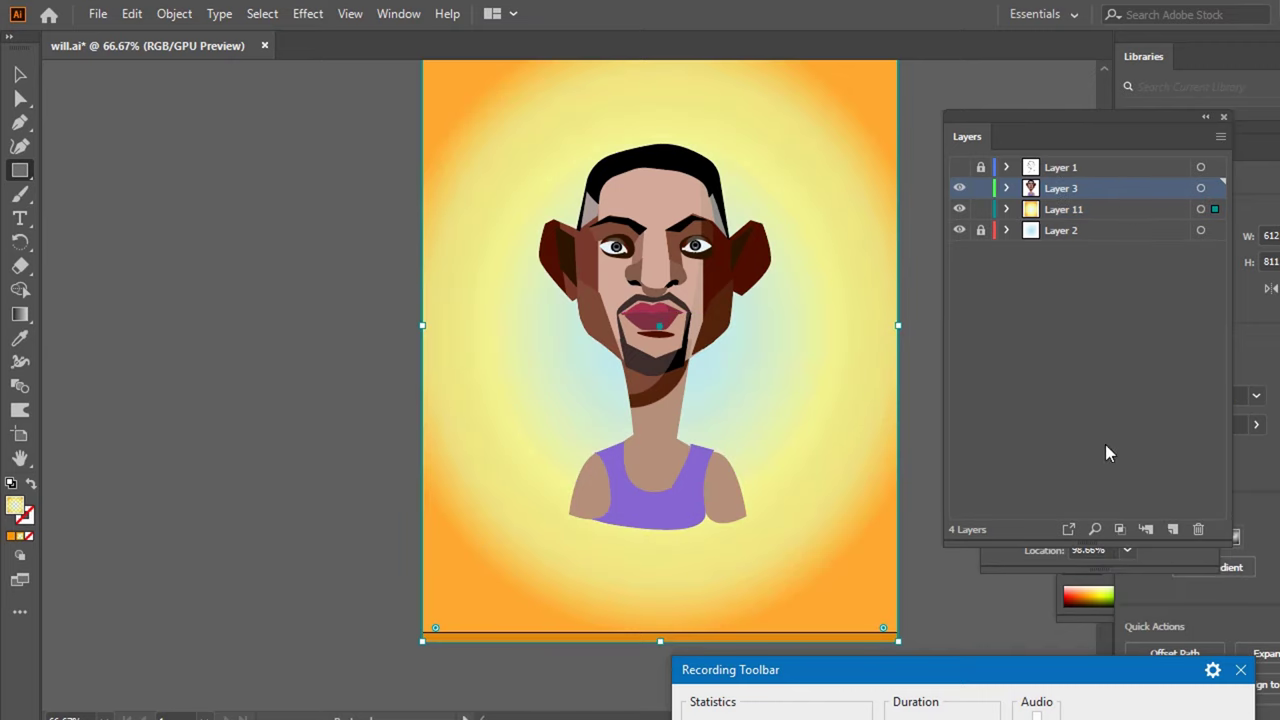
click(1176, 533)
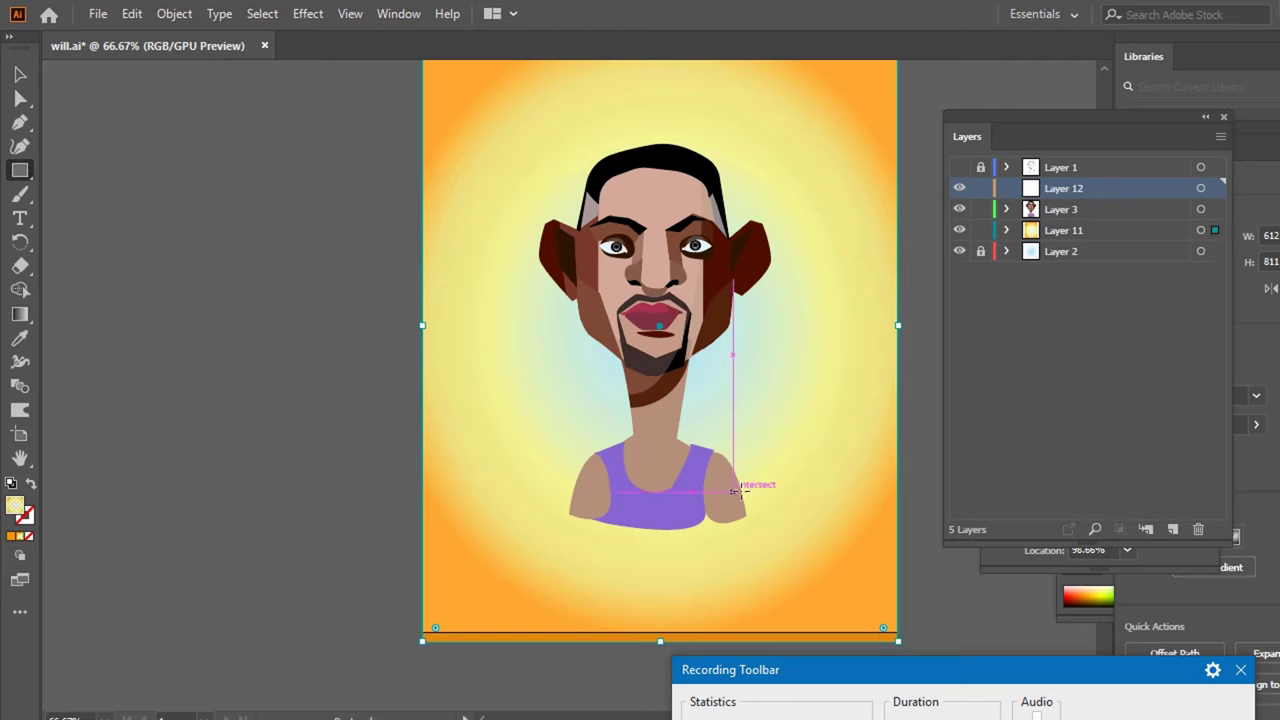
drag(580, 514, 811, 578)
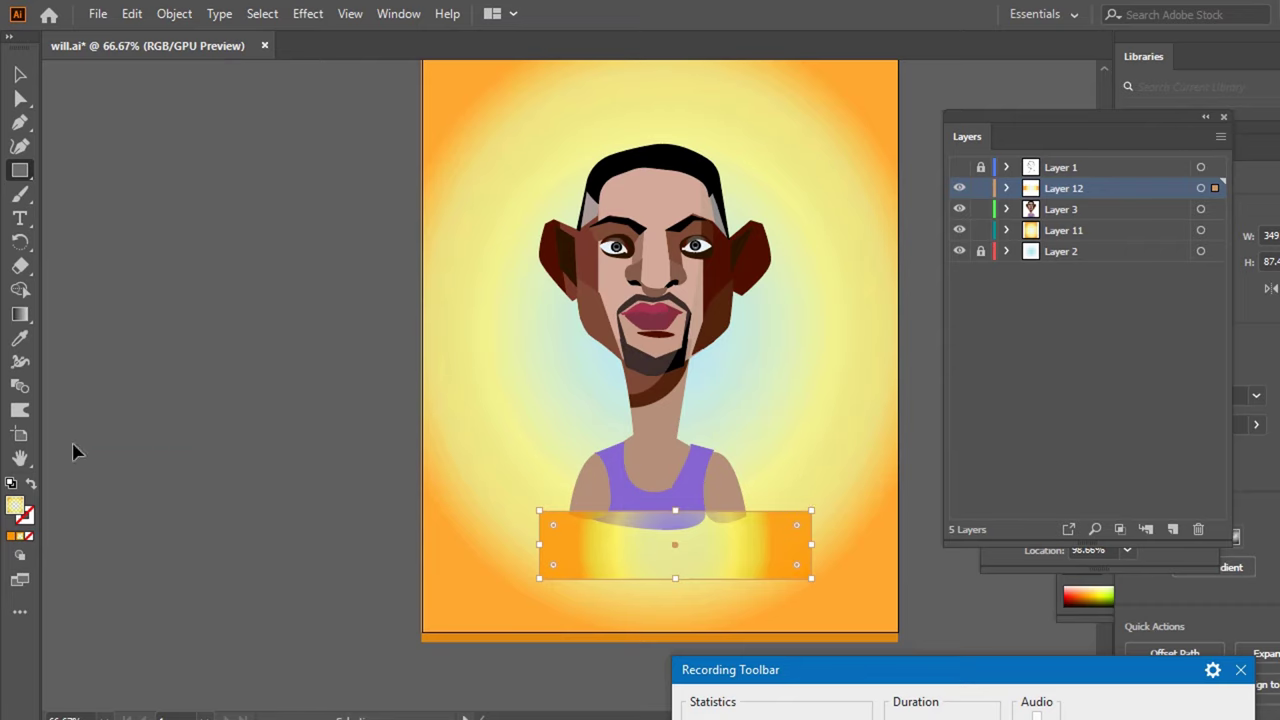
key(ctrl+z)
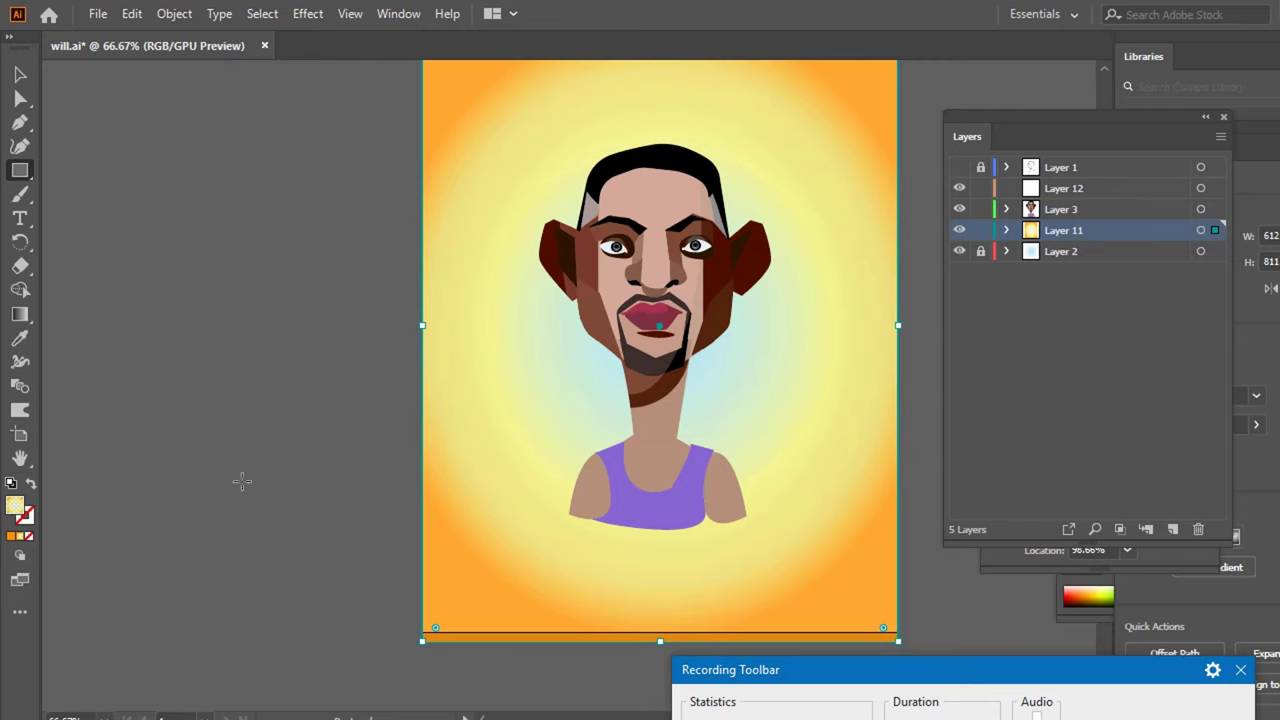
click(11, 485)
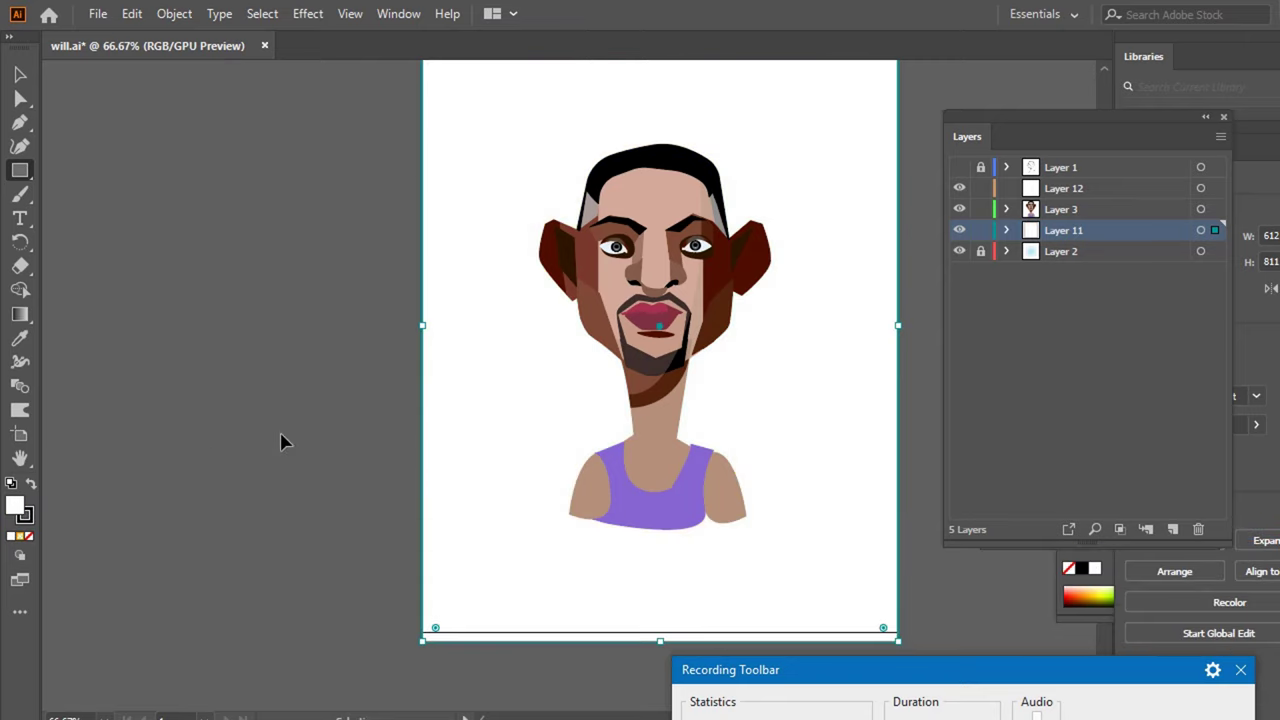
key(ctrl+z)
- Draw a wide white rectangle across the shirt bottom and move it into Layer 3
drag(515, 511, 833, 565)
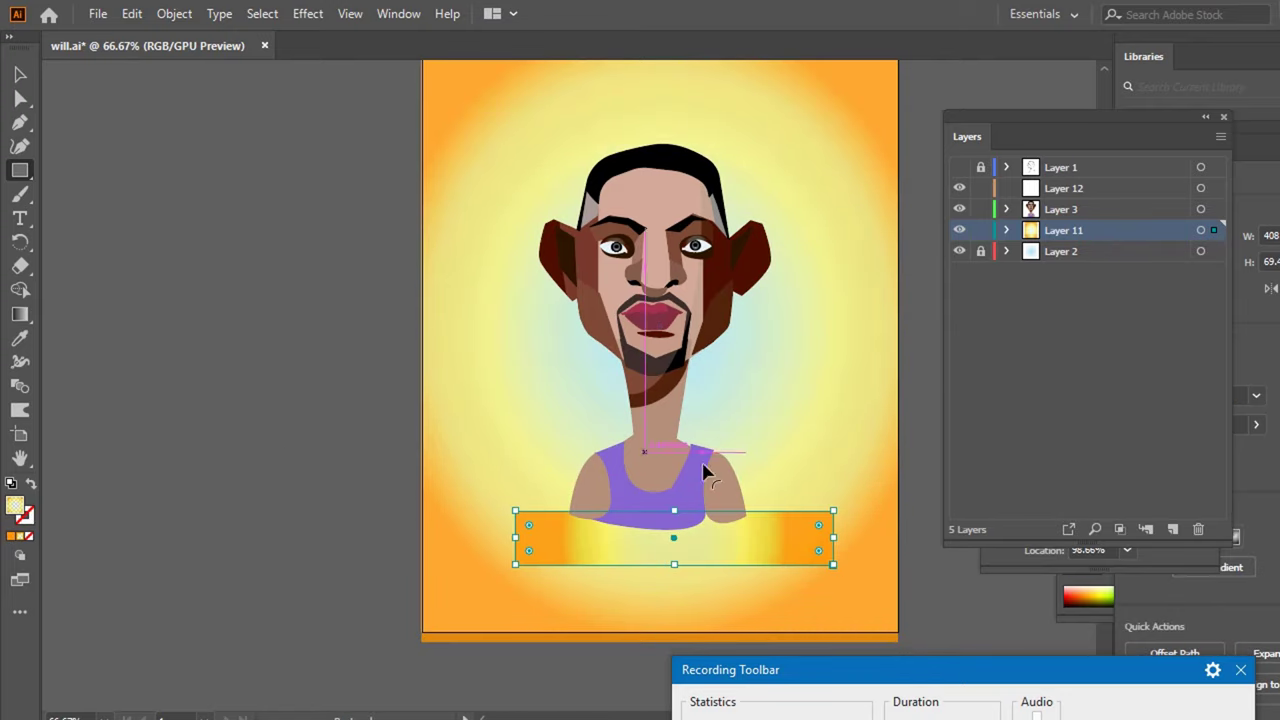
click(12, 485)
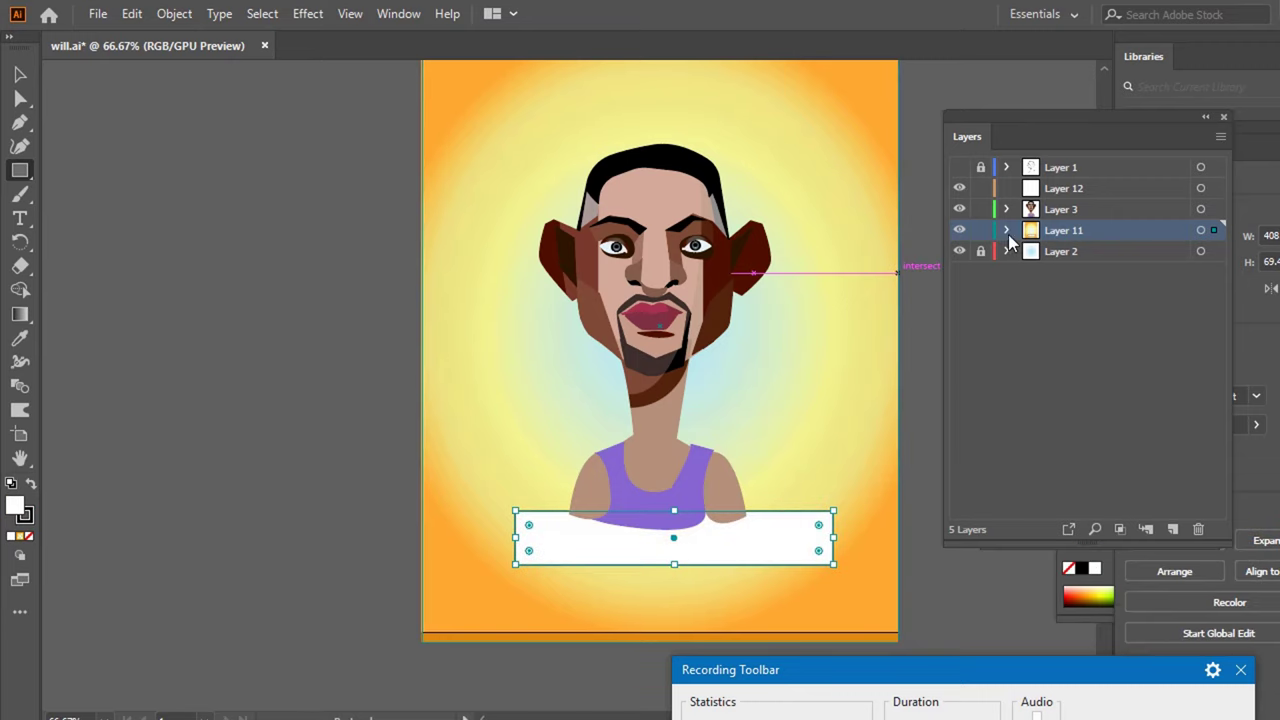
click(1007, 230)
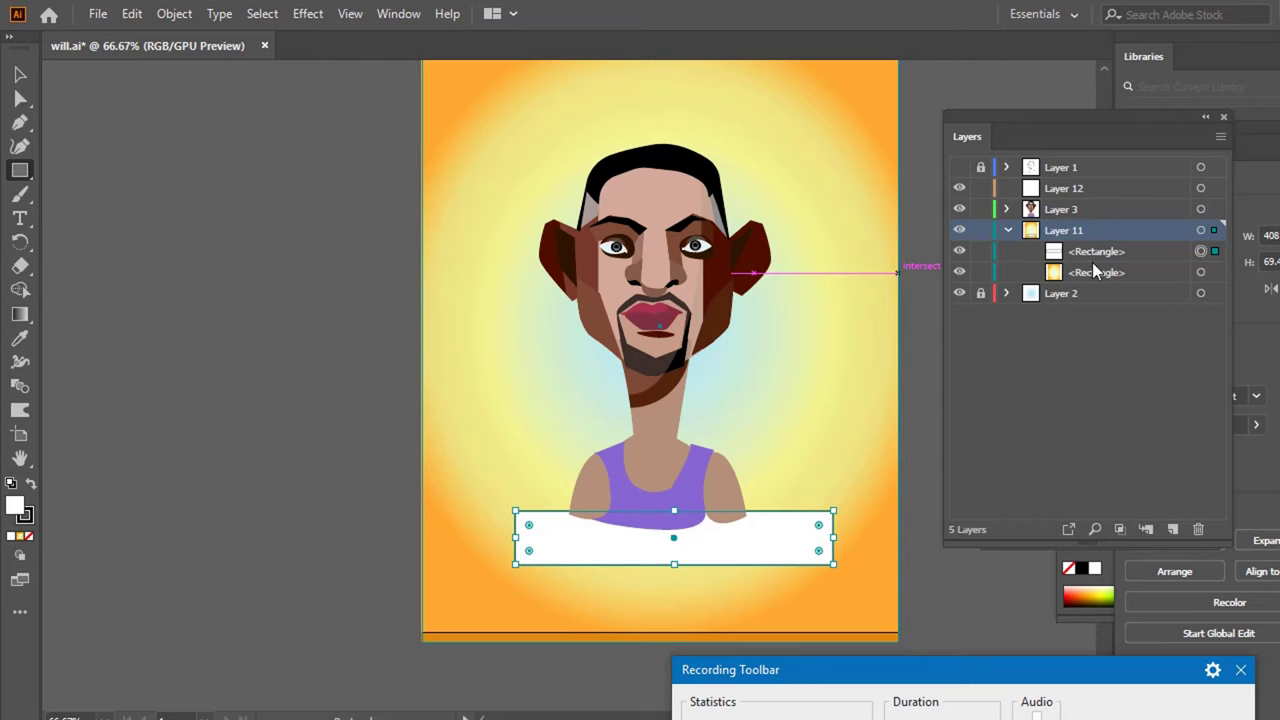
click(1090, 251)
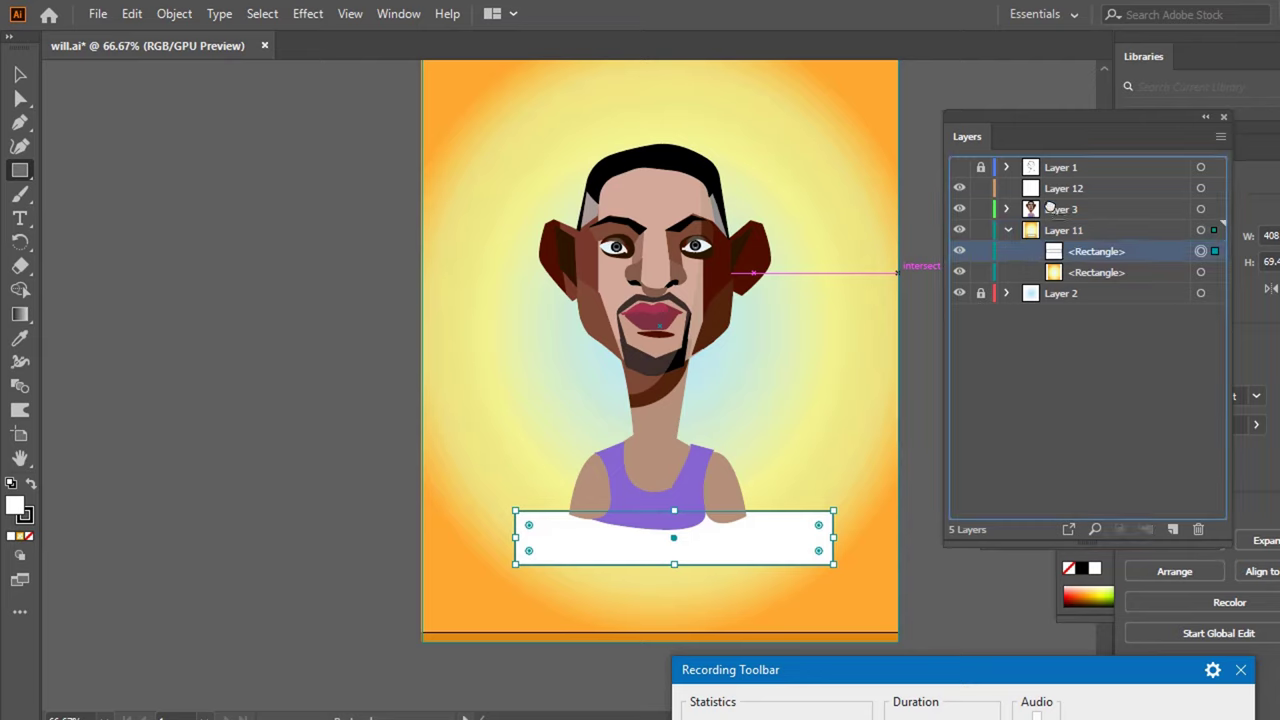
drag(1050, 207, 1047, 212)
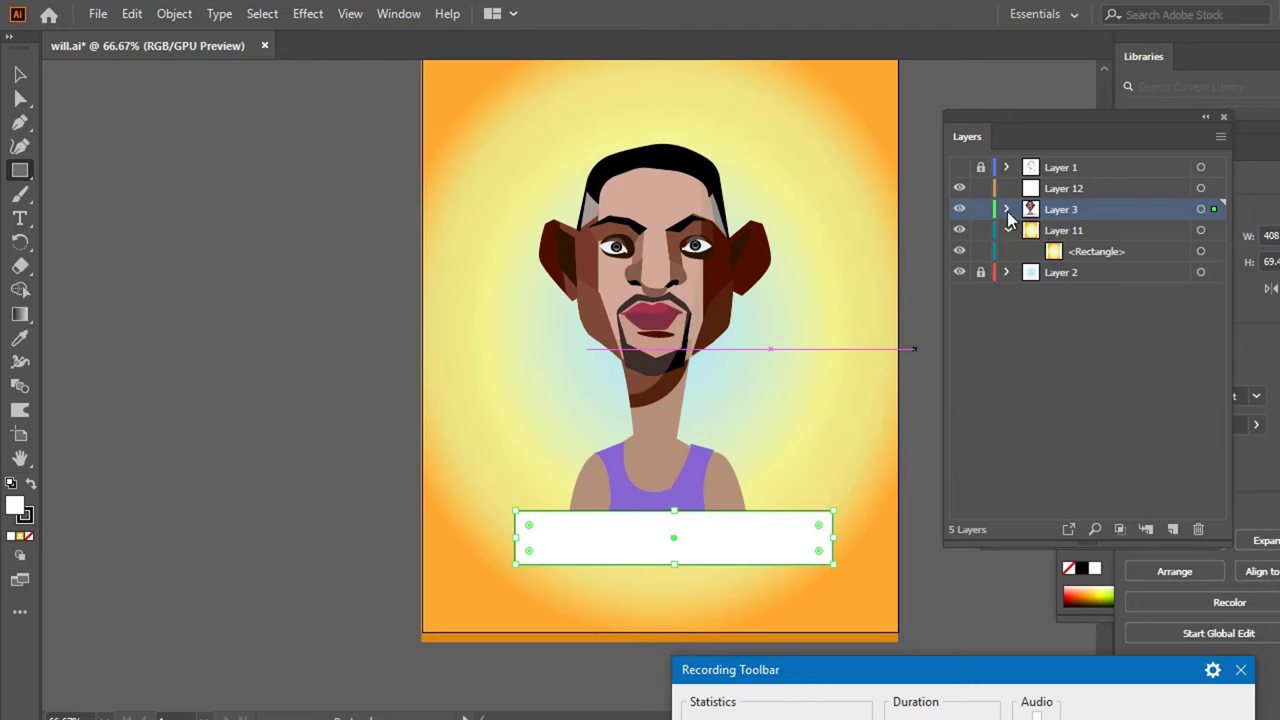
- Select all artwork and lock the background layer, Layer 11
click(1006, 210)
click(1006, 210)
key(ctrl+a)
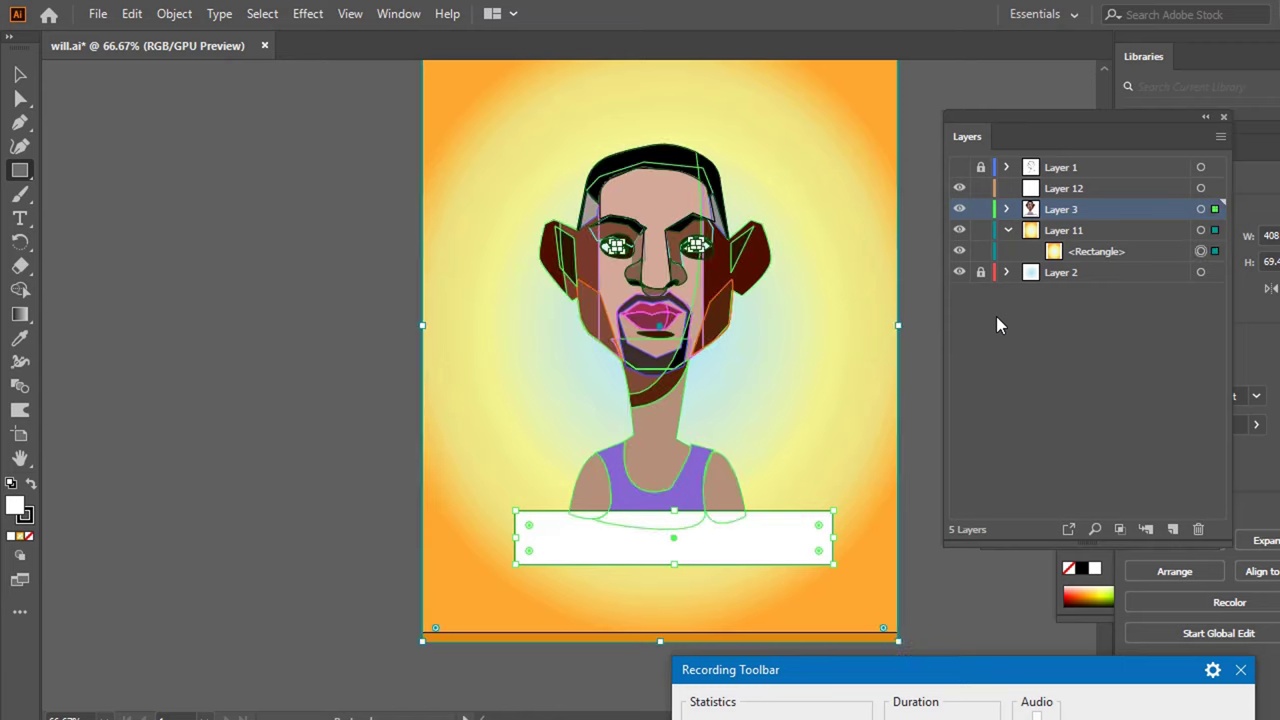
click(981, 231)
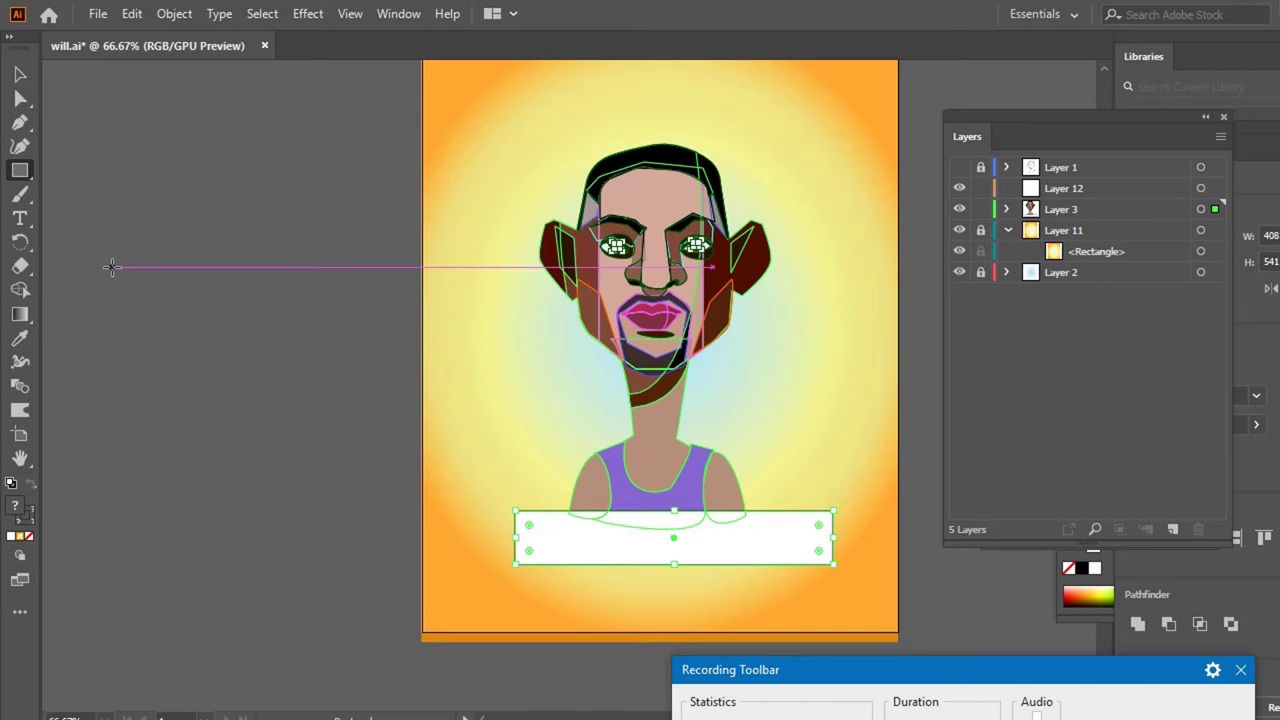
- Try merging the bottom rectangle with the shirt using Shape Builder, then undo it
click(20, 290)
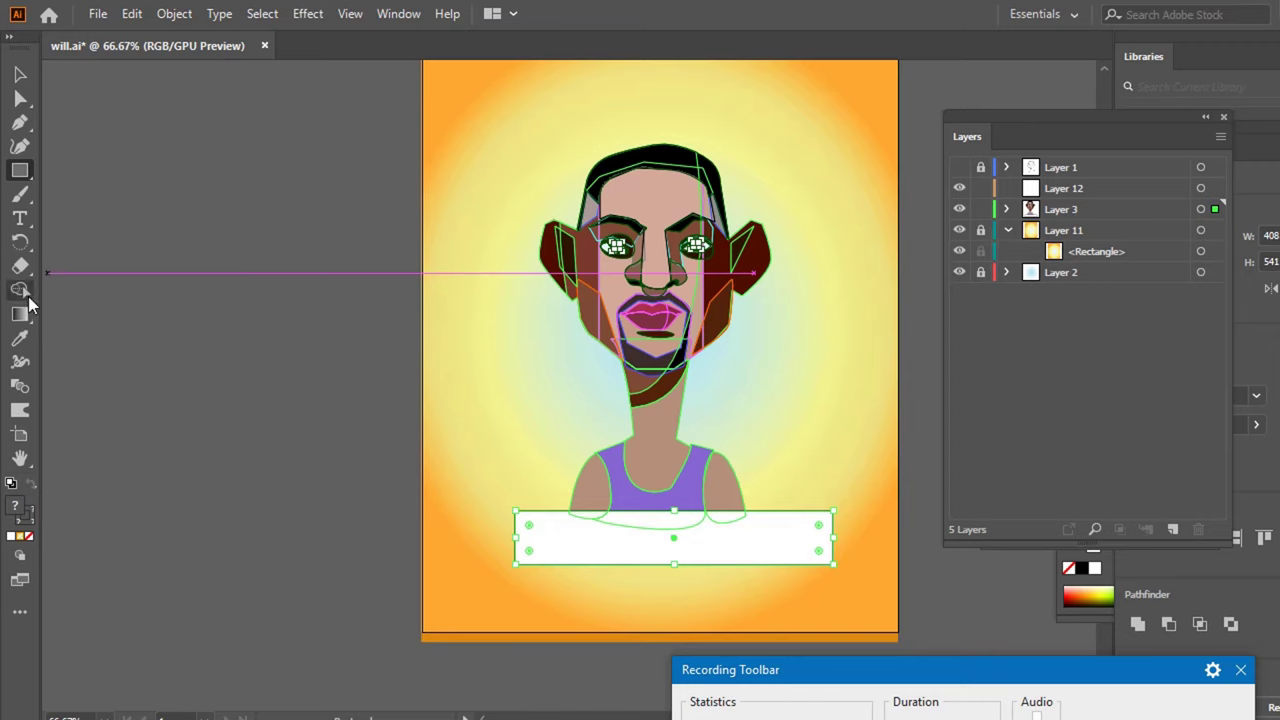
key(ctrl+a)
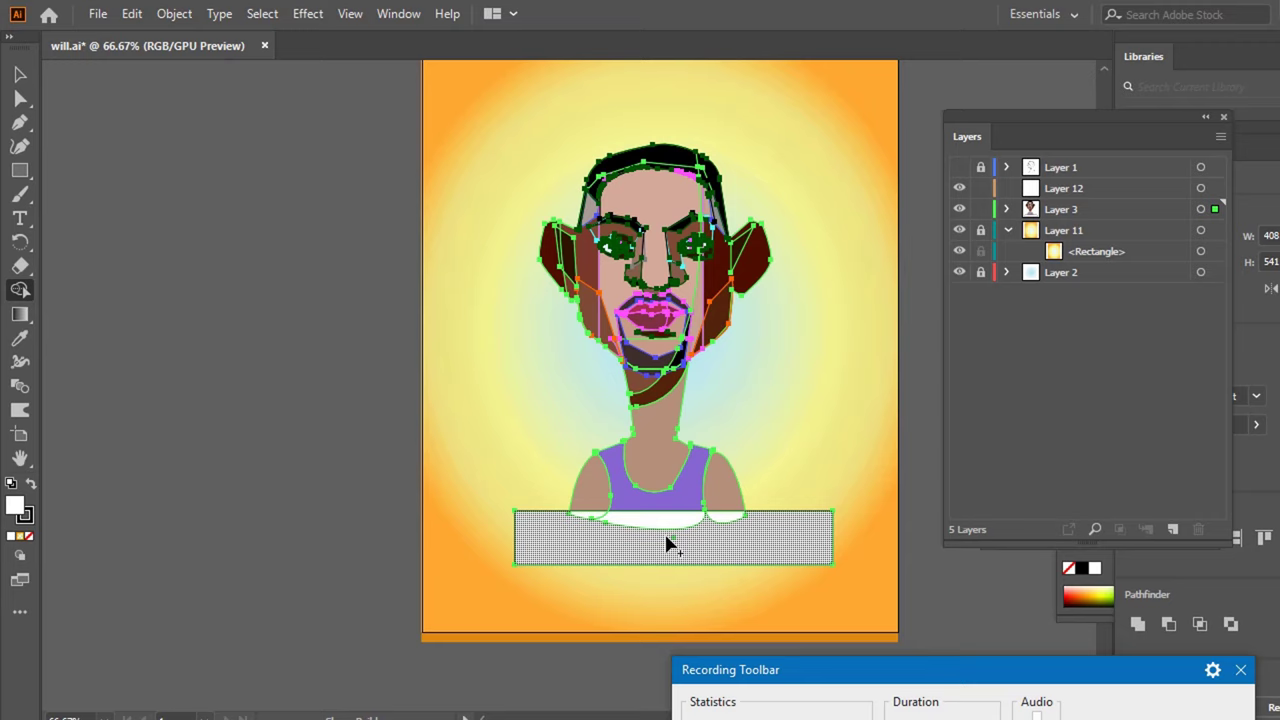
drag(670, 545, 604, 534)
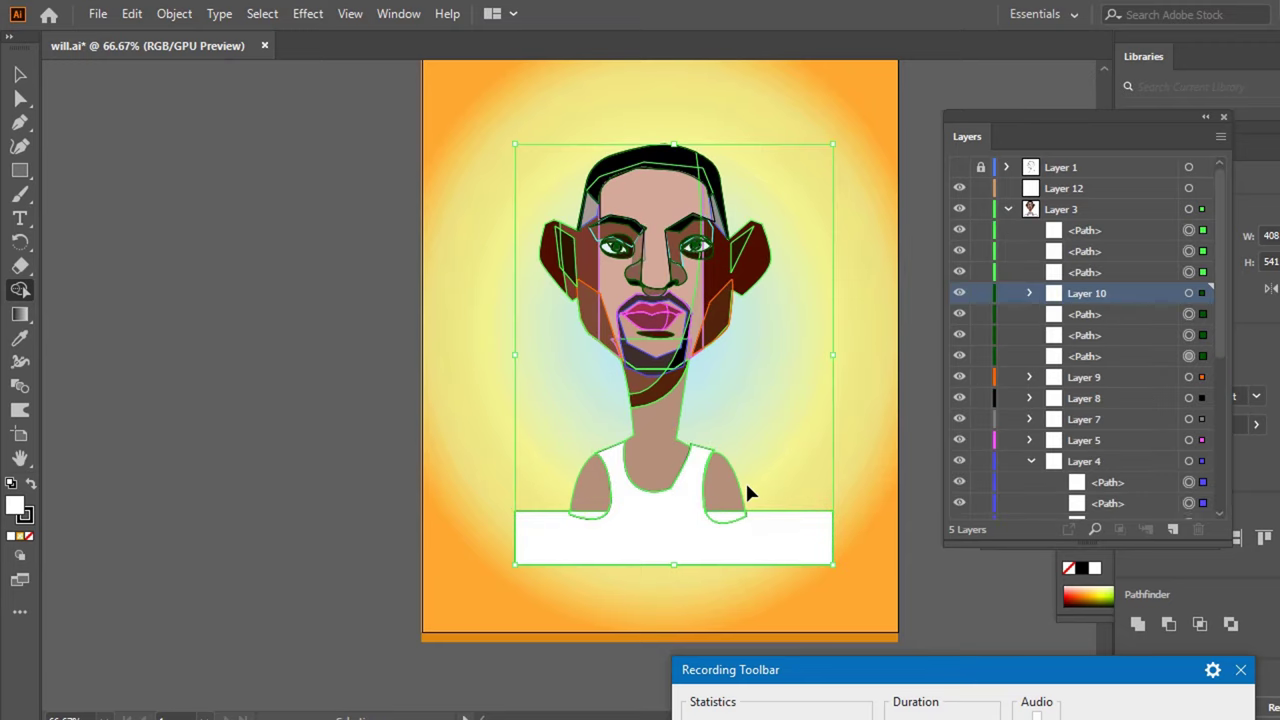
key(ctrl+a)
click(737, 531)
key(ctrl+a)
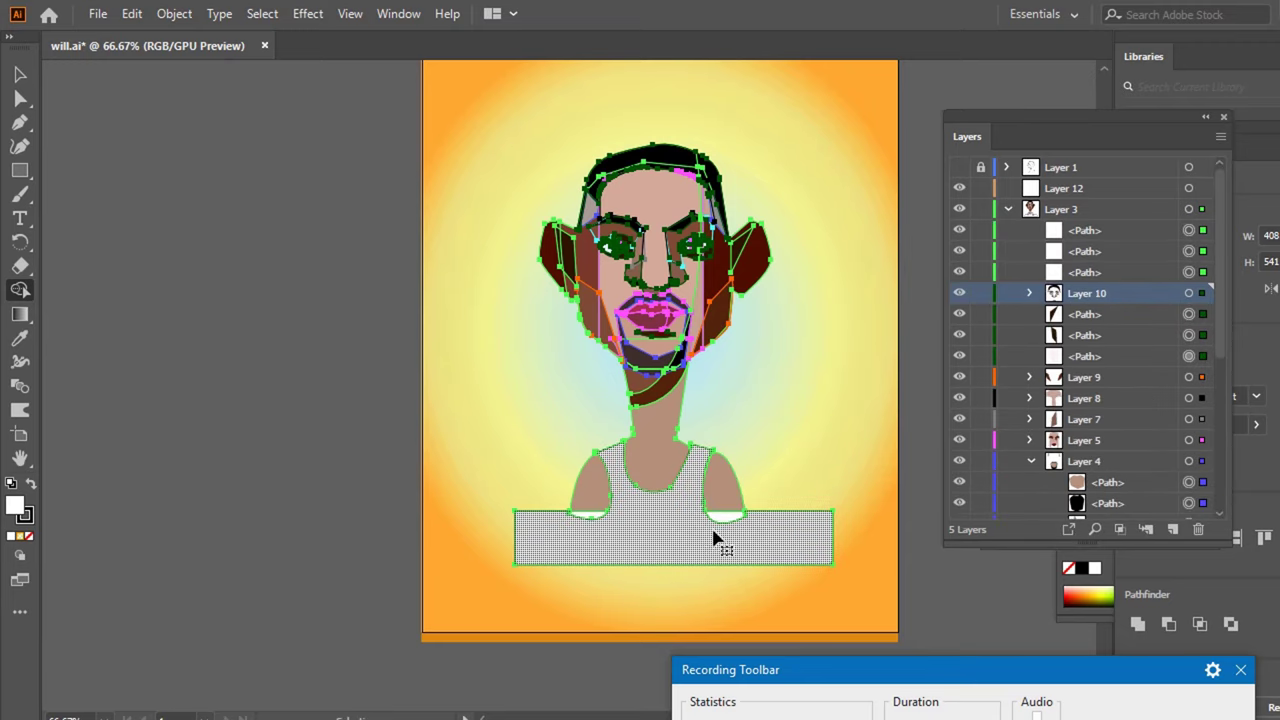
click(716, 535)
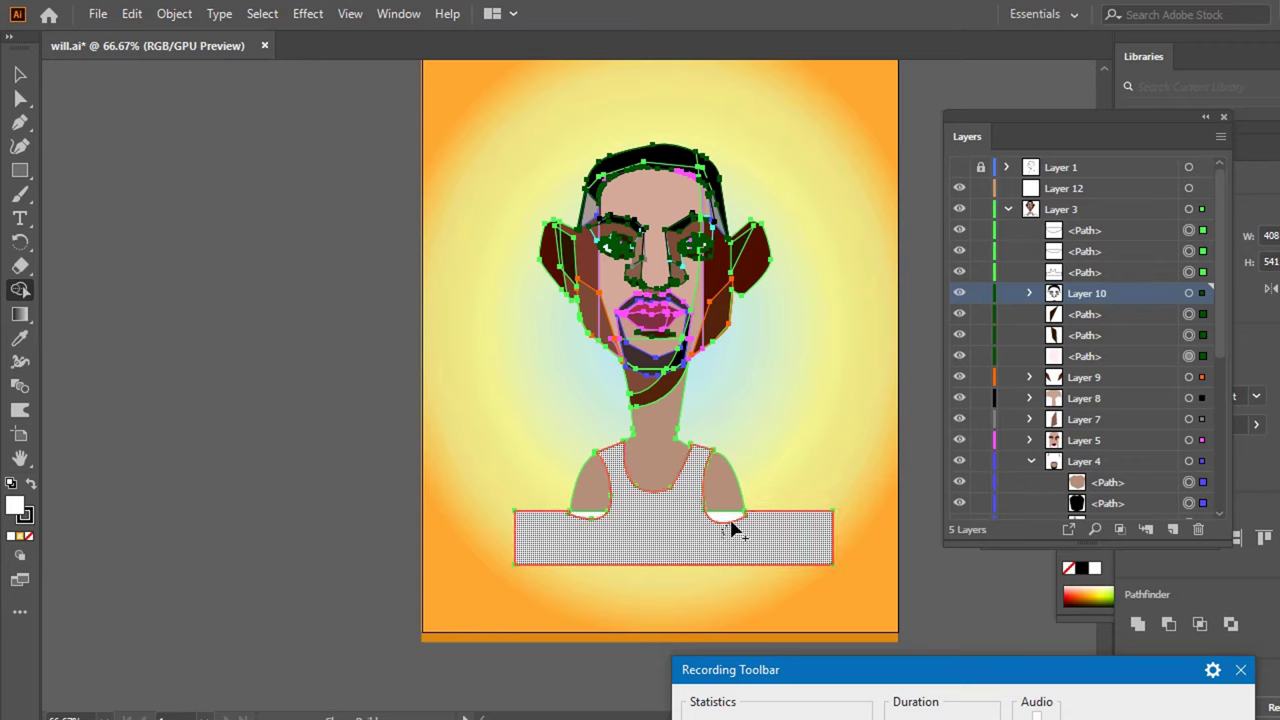
click(733, 524)
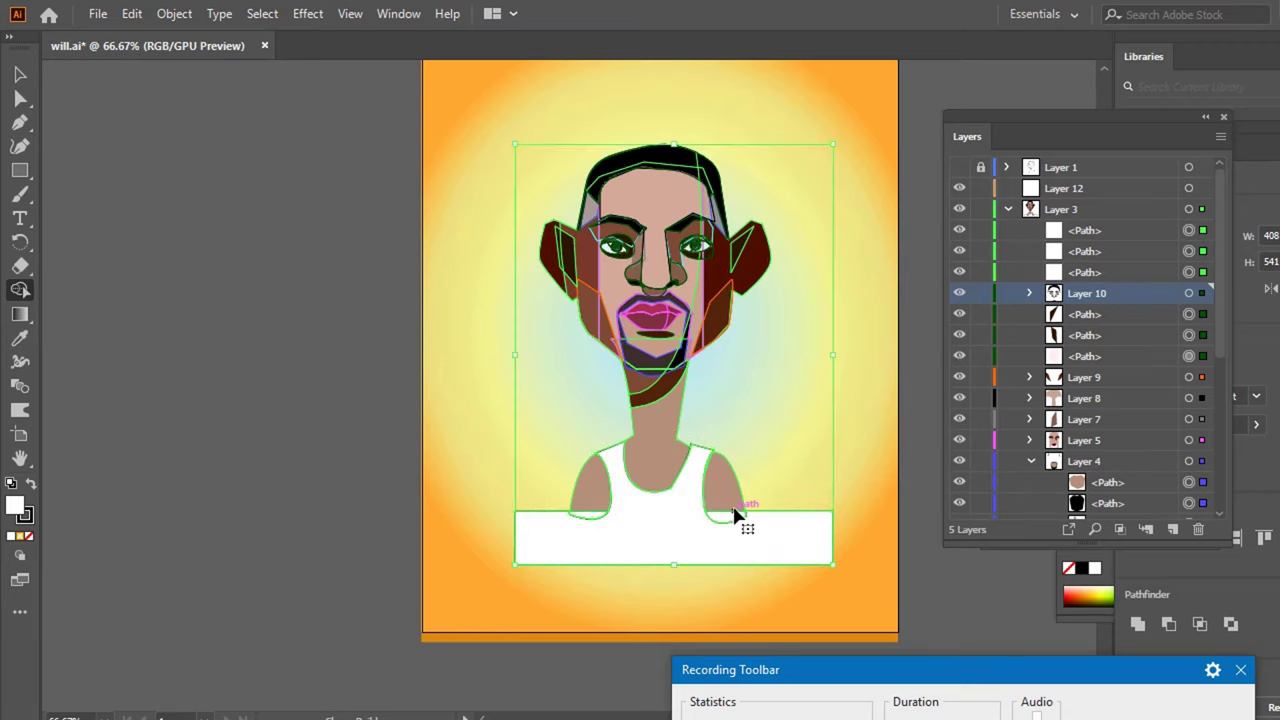
key(ctrl+z)
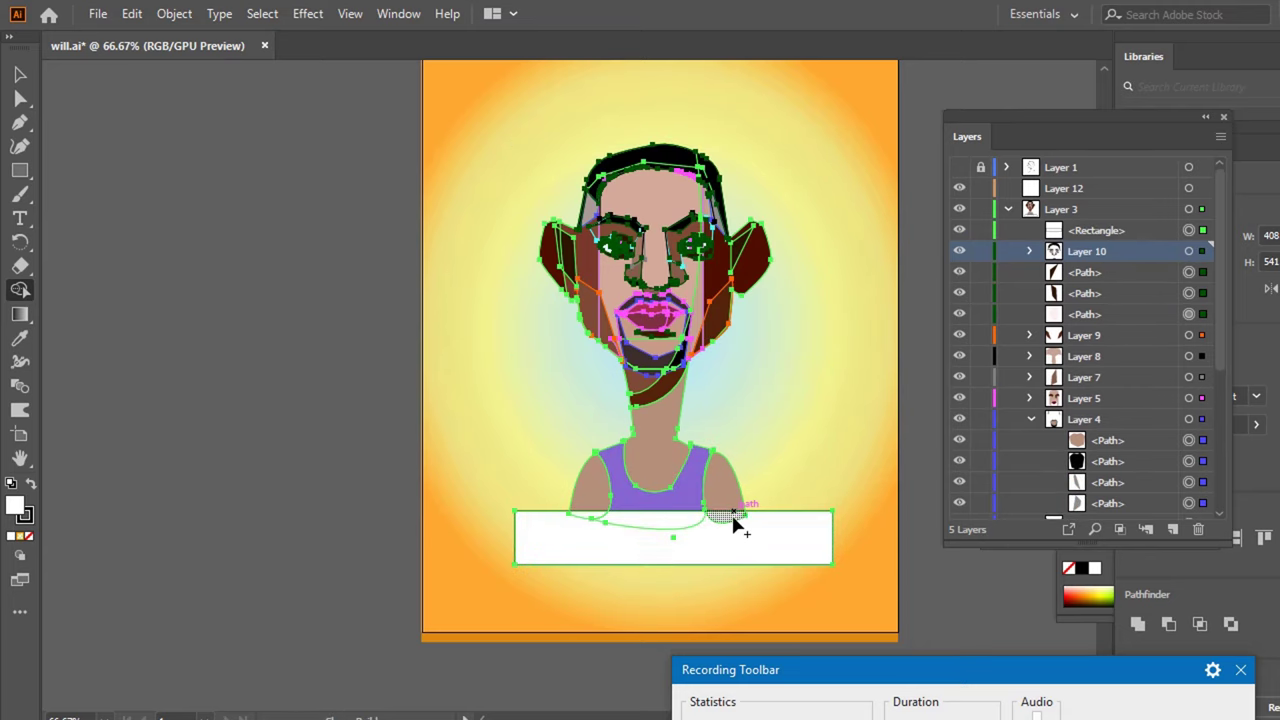
- Merge the bottom rectangle pieces into one white shape and deselect
click(715, 530)
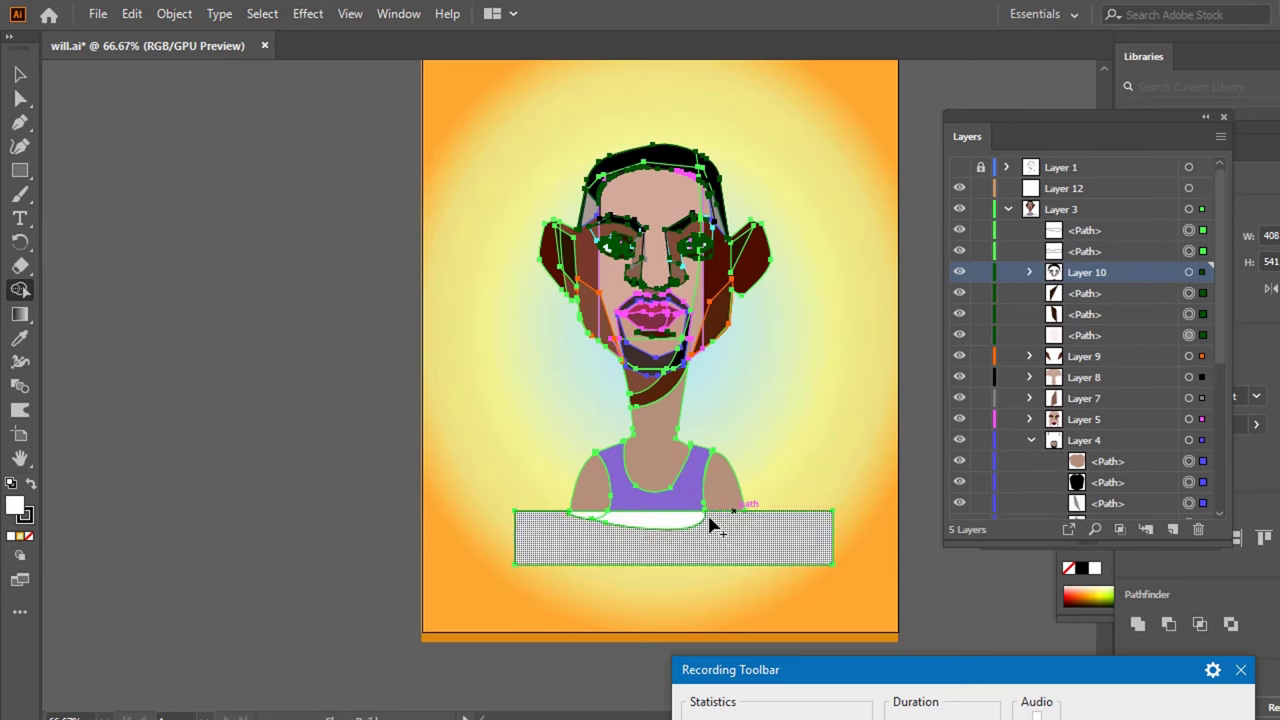
drag(704, 524, 613, 512)
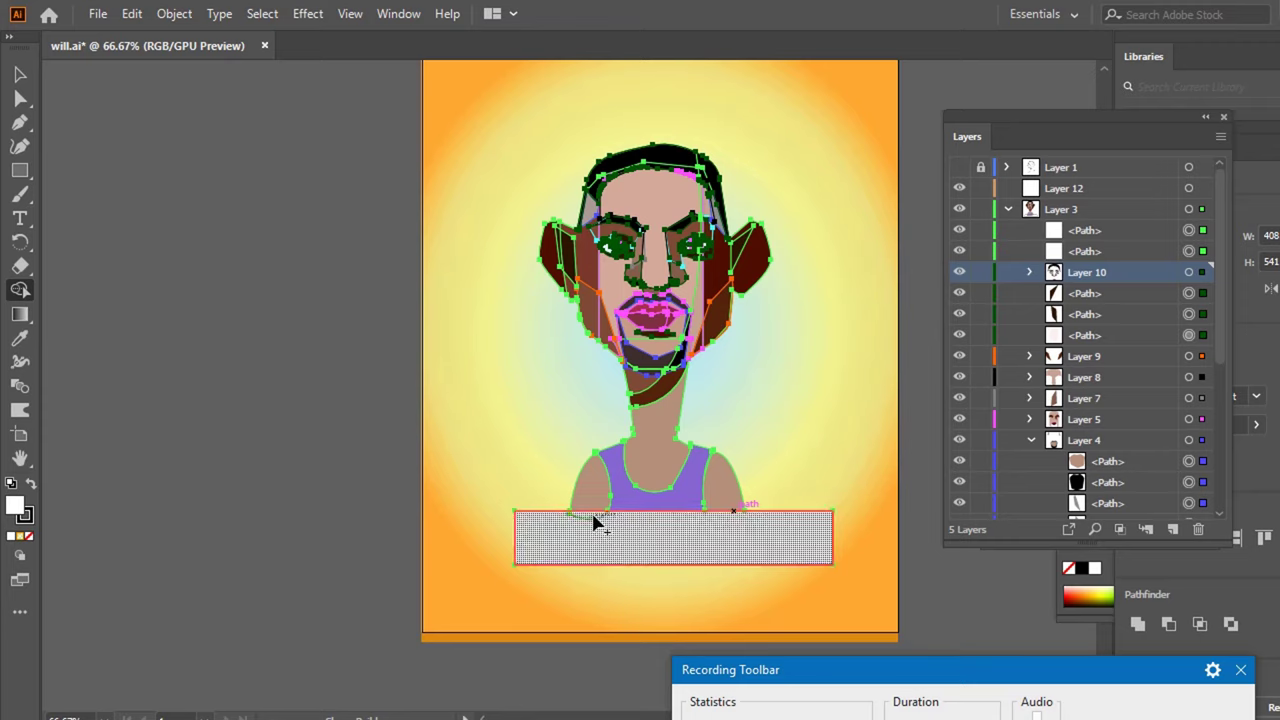
click(595, 522)
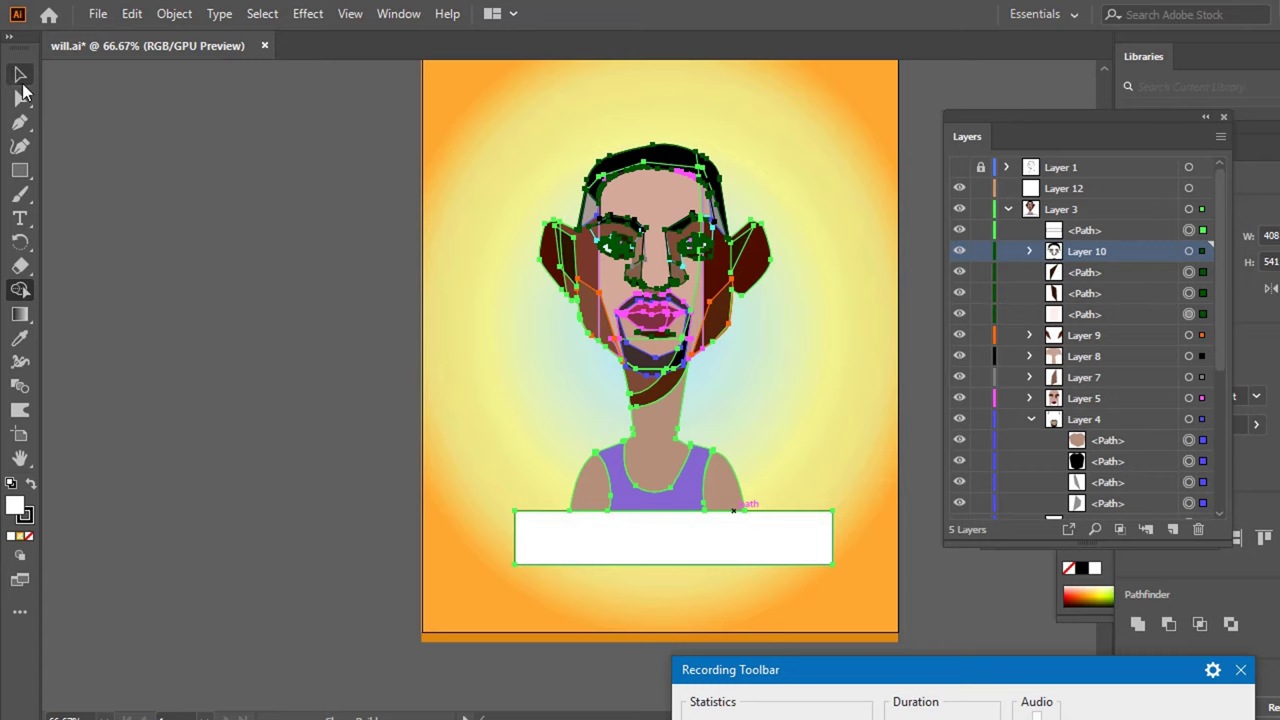
click(20, 76)
click(209, 197)
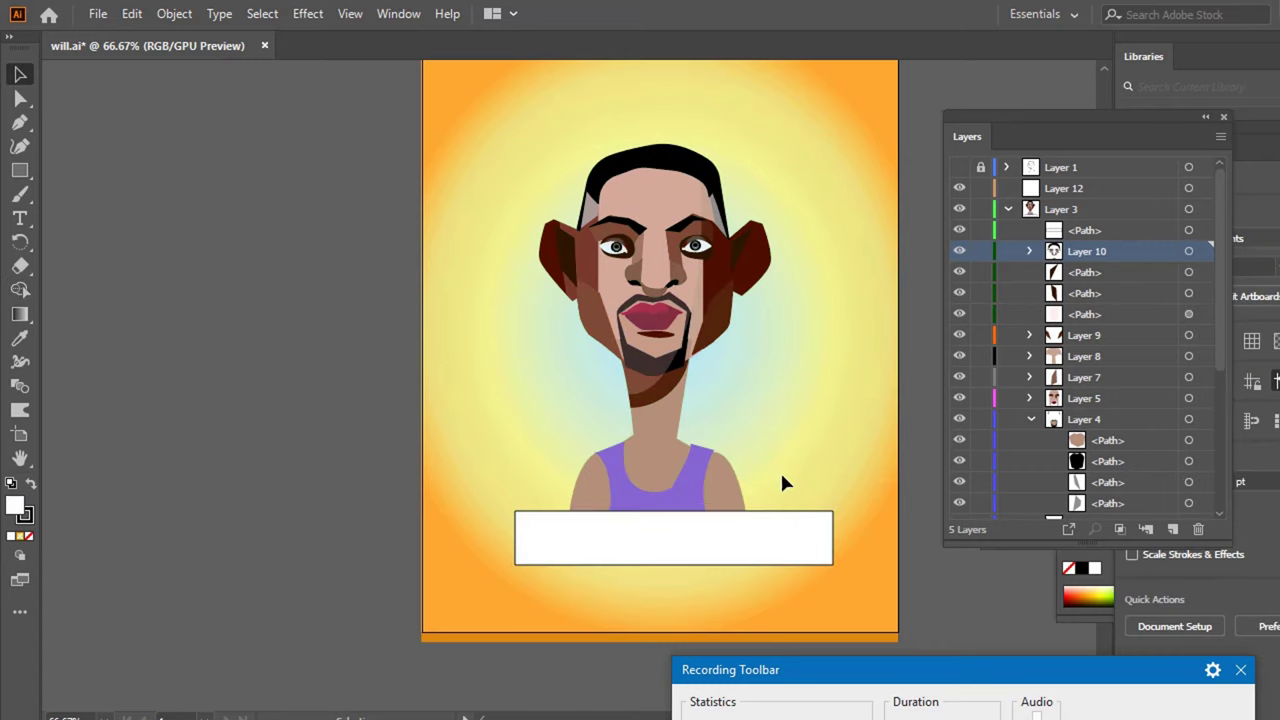
- Delete the white bottom rectangle and reposition an eye shape
drag(777, 551, 551, 623)
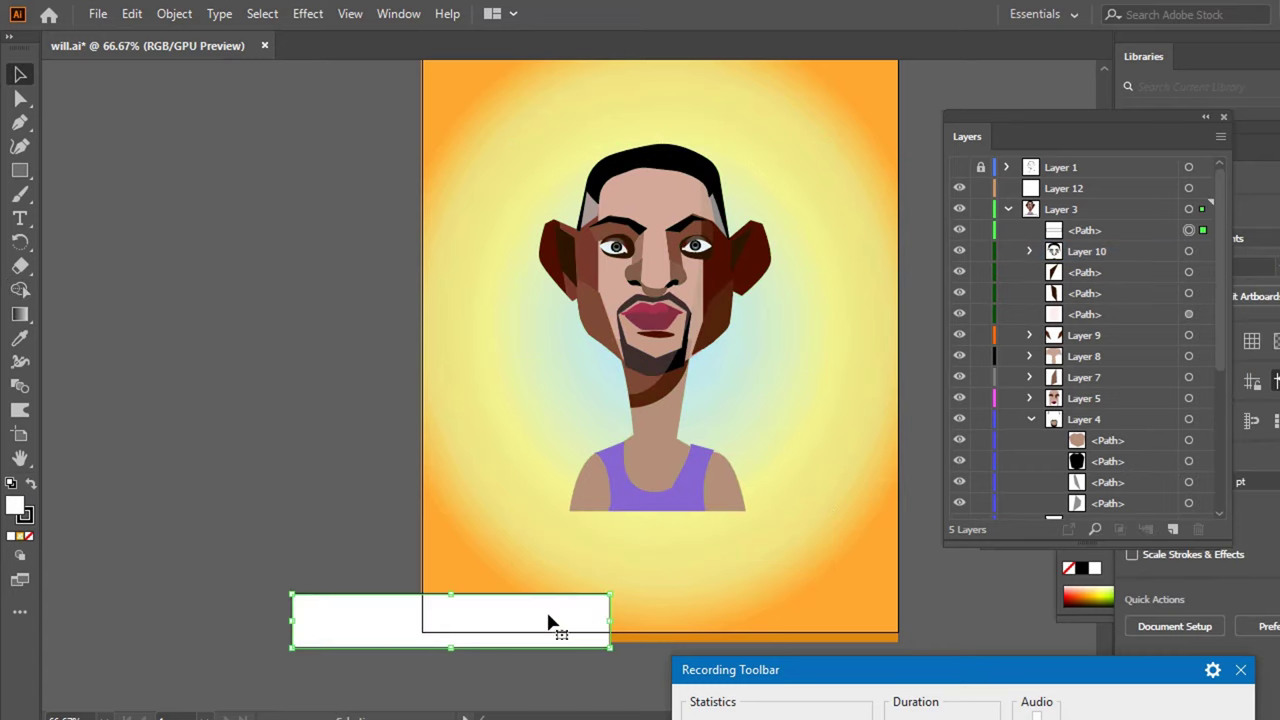
key(Delete)
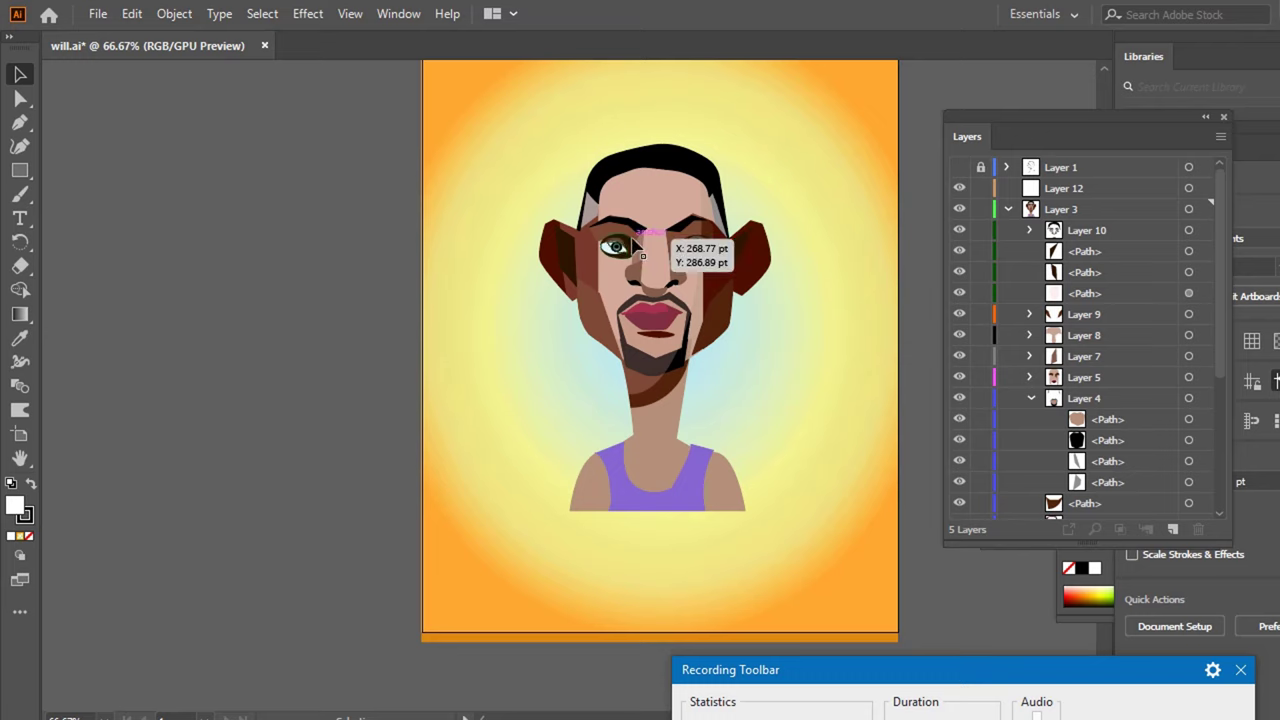
drag(634, 245, 714, 245)
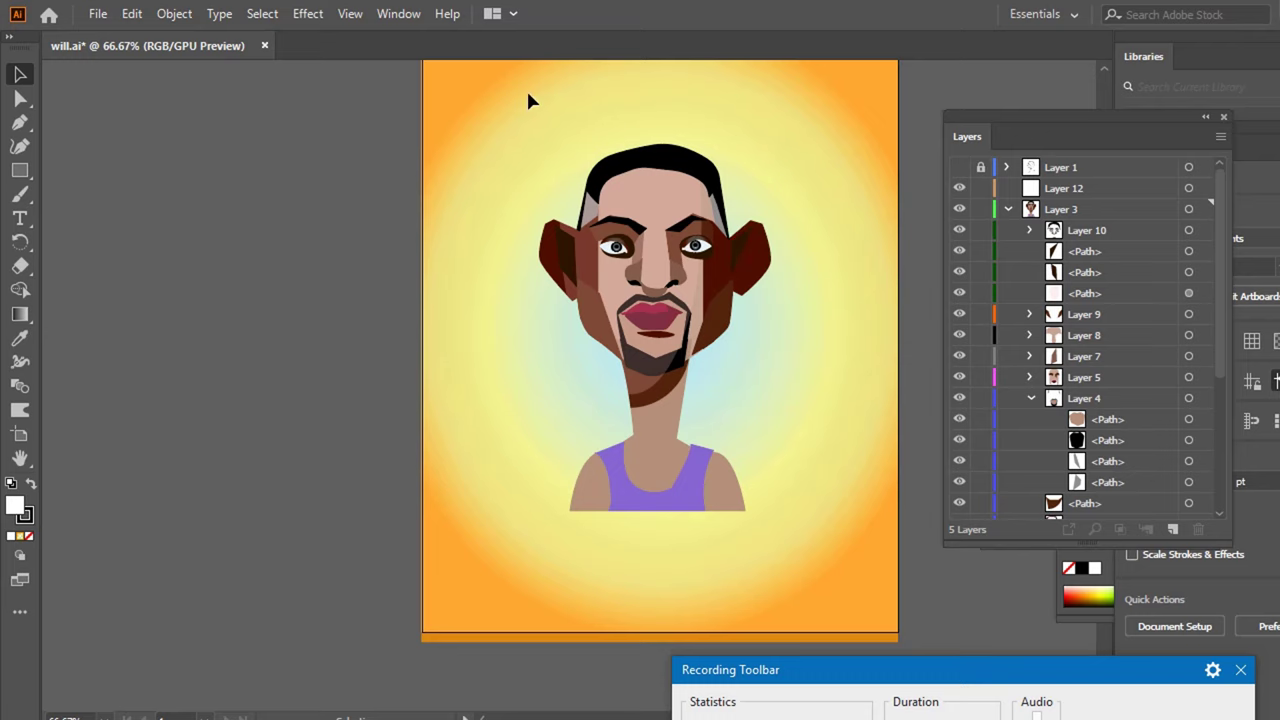
- Enlarge the whole caricature proportionally so its torso runs off the page bottom
drag(529, 94, 778, 551)
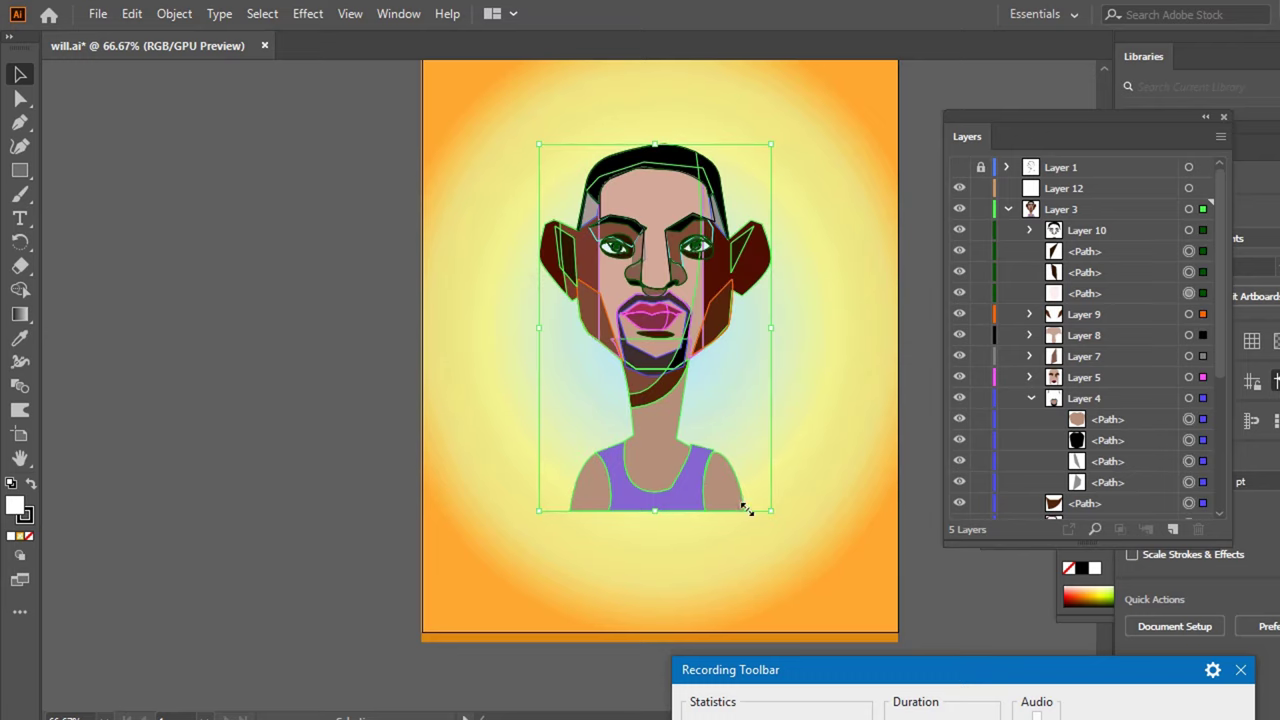
scroll(800, 480, down, 2)
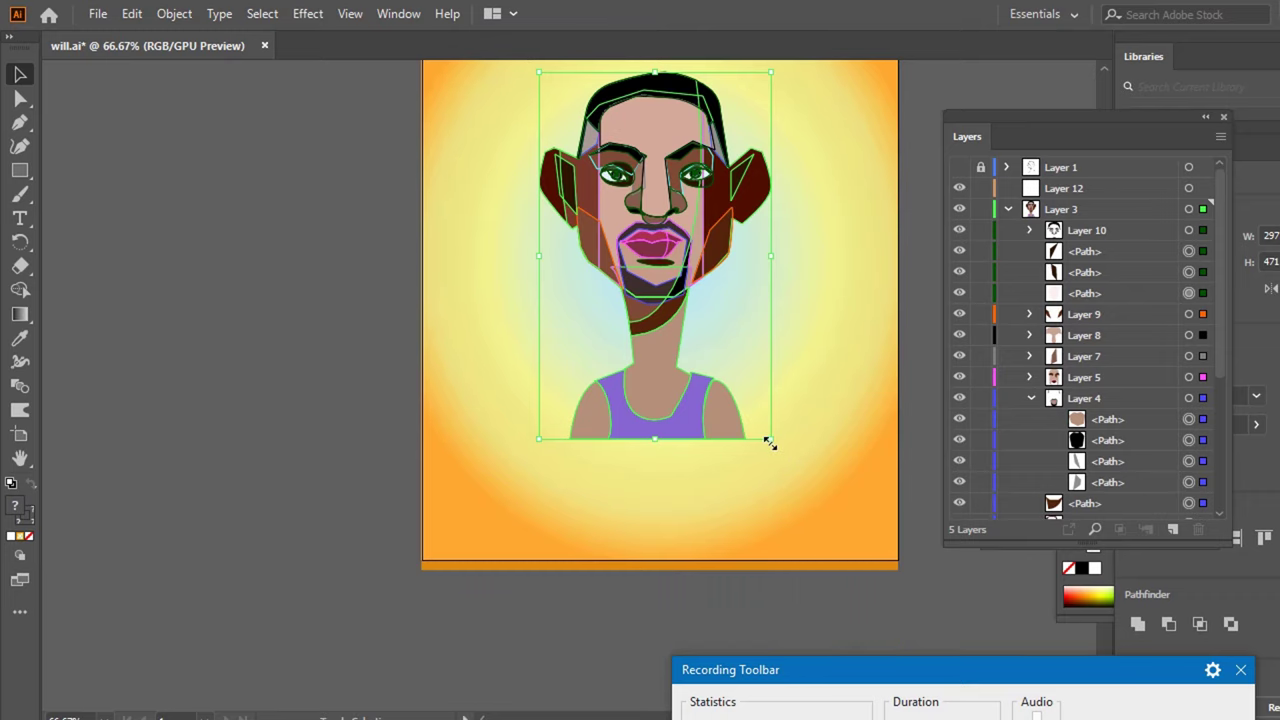
drag(770, 442, 920, 565)
scroll(872, 537, up, 1)
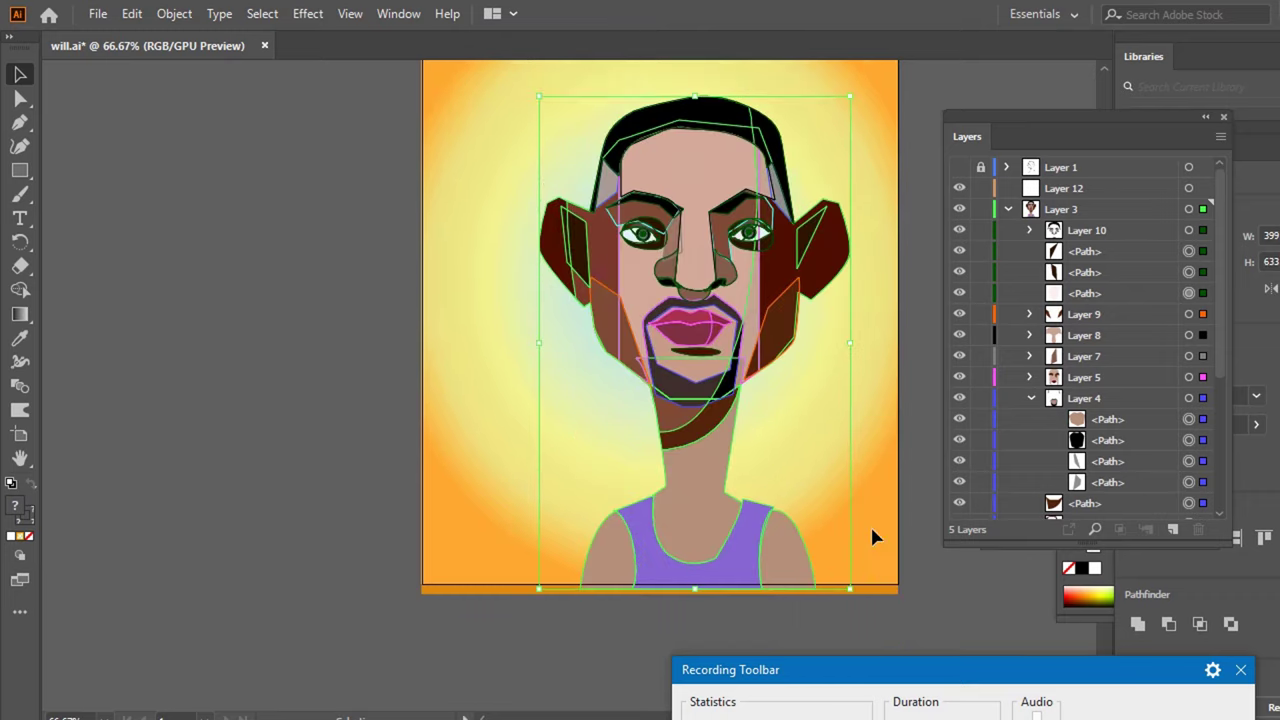
scroll(872, 537, up, 4)
mouse_move(711, 436)
mouse_down()
mouse_move(668, 400)
mouse_move(677, 360)
mouse_move(680, 382)
mouse_up()
scroll(675, 380, down, 2)
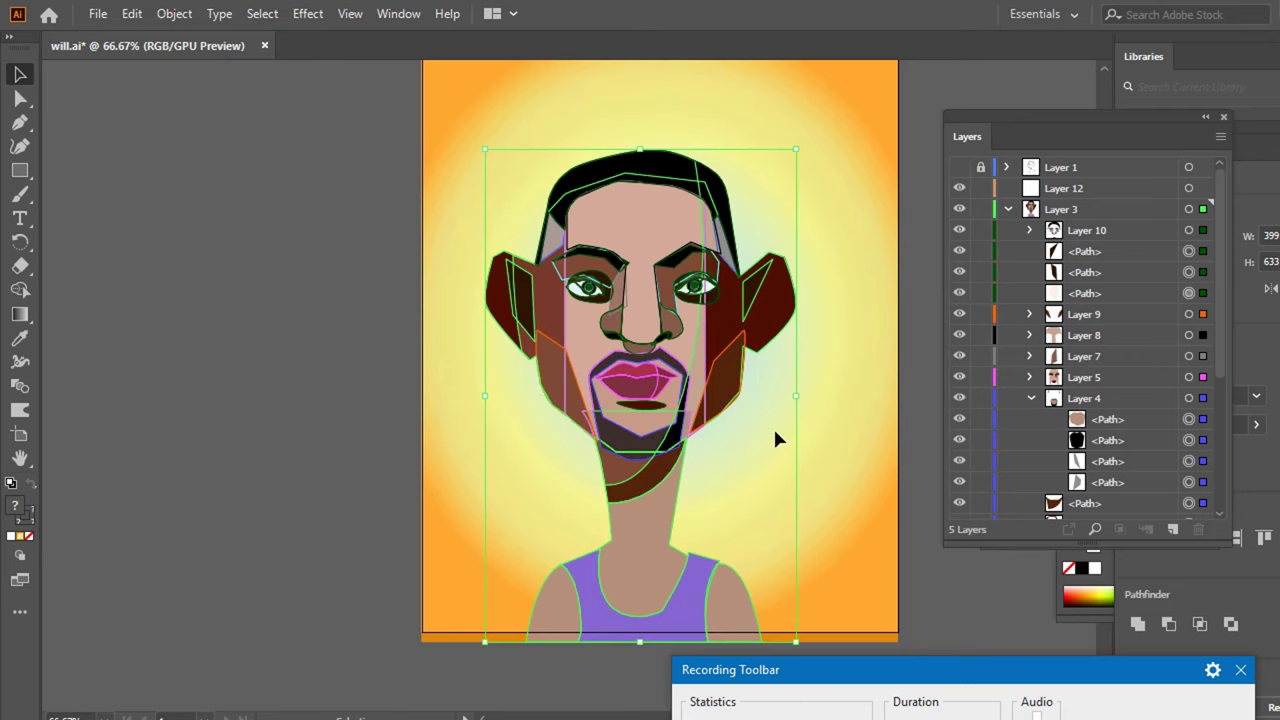
- Nudge the caricature up three steps and deselect it
key(Up)
key(Up)
key(Up)
key(Up)
key(Up)
key(Up)
key(Up)
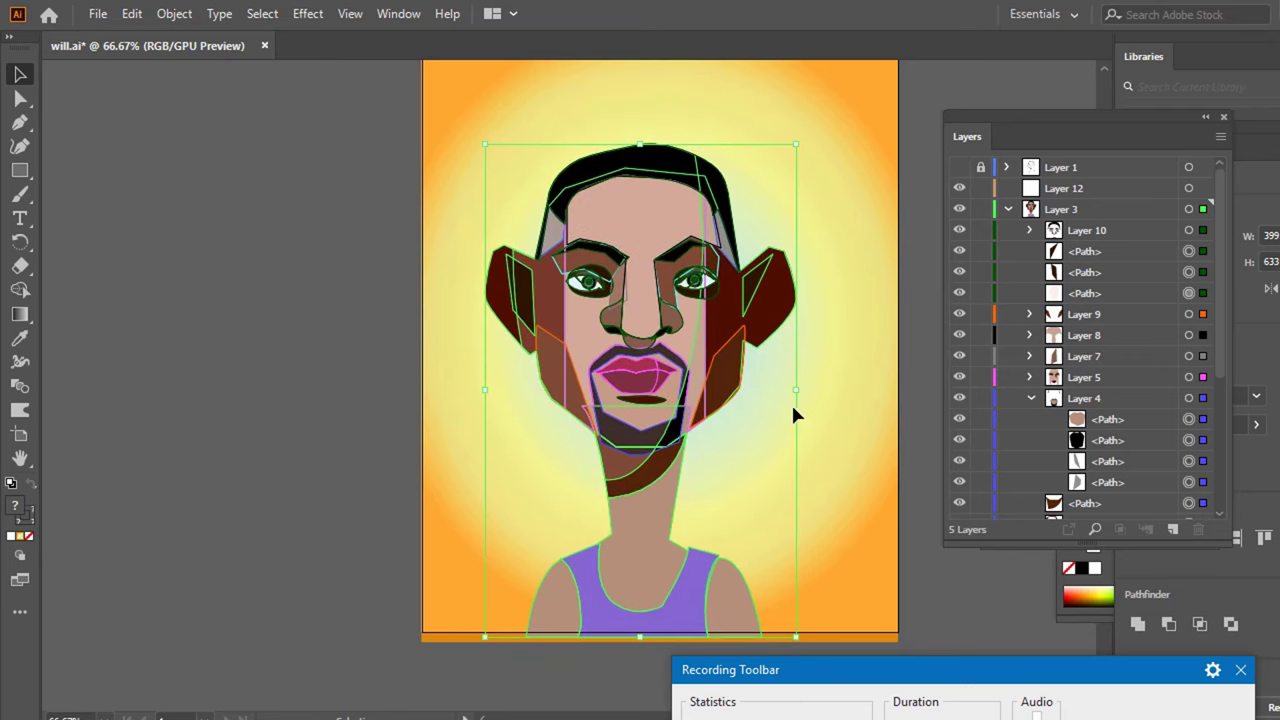
key(Up)
key(Up)
key(Up)
key(Up)
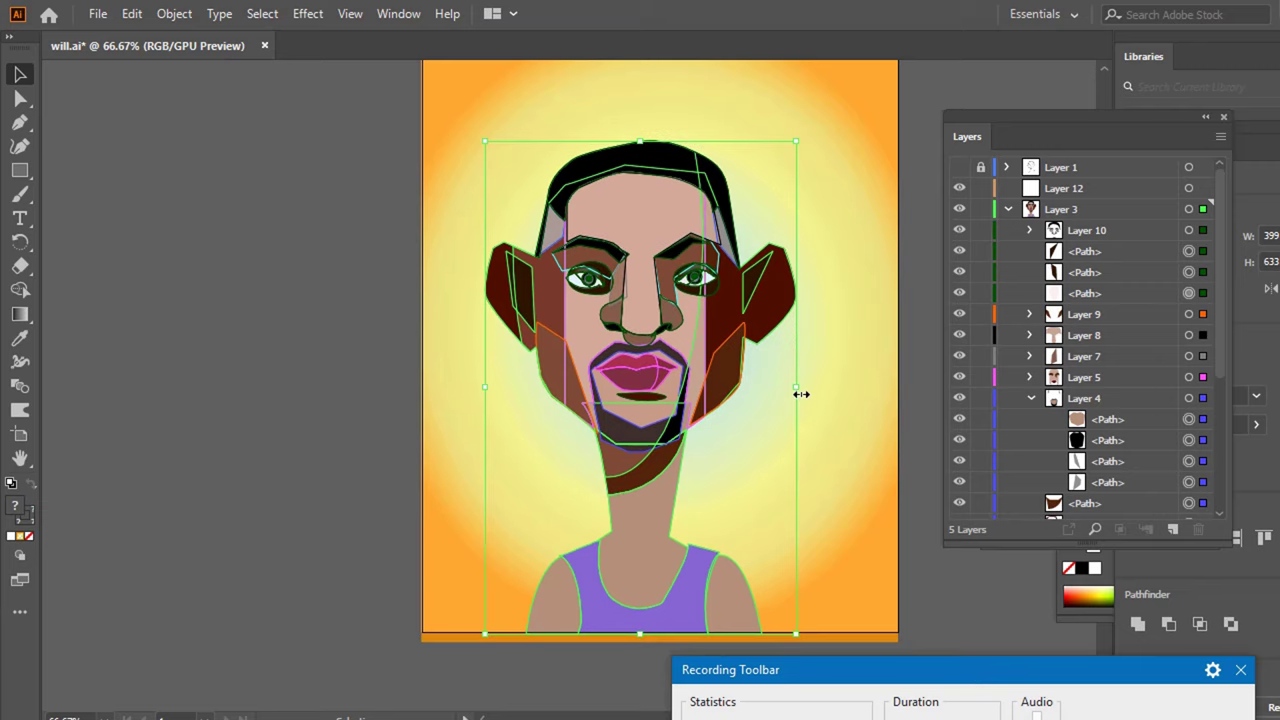
key(Up)
key(Up)
click(357, 362)
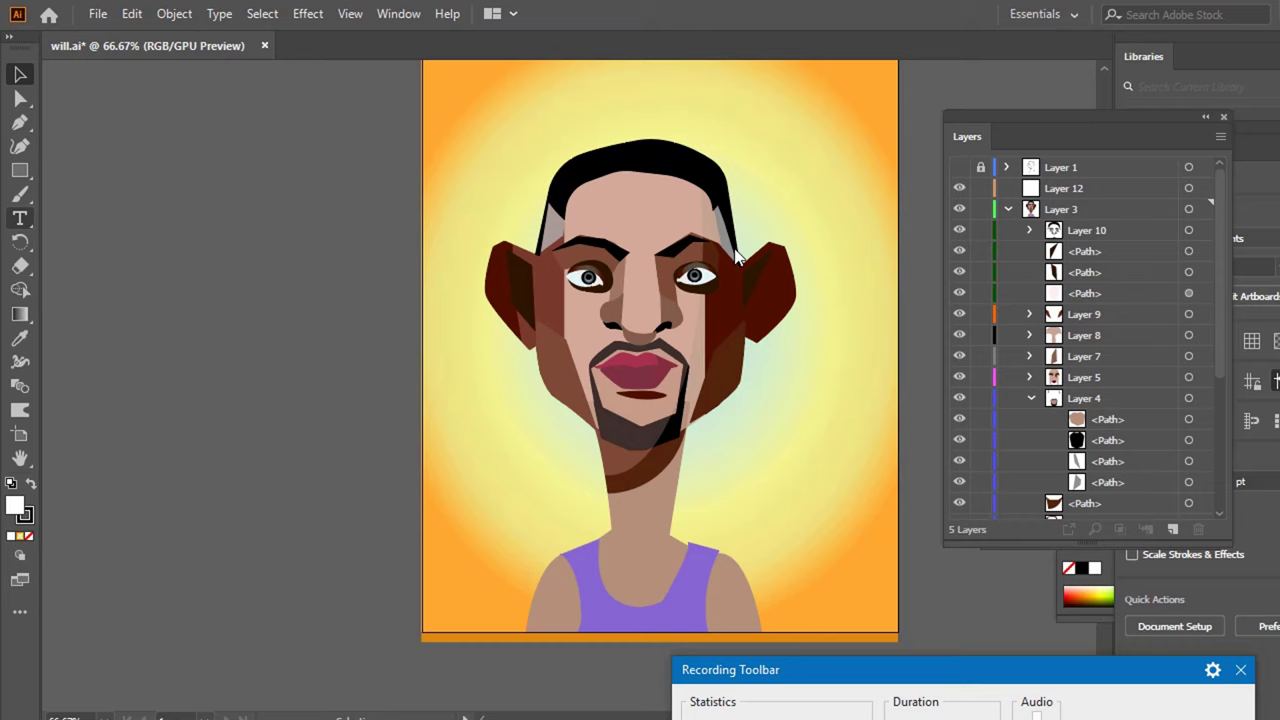
key(t)
scroll(737, 256, up, 2)
scroll(737, 256, down, 3)
scroll(739, 254, up, 2)
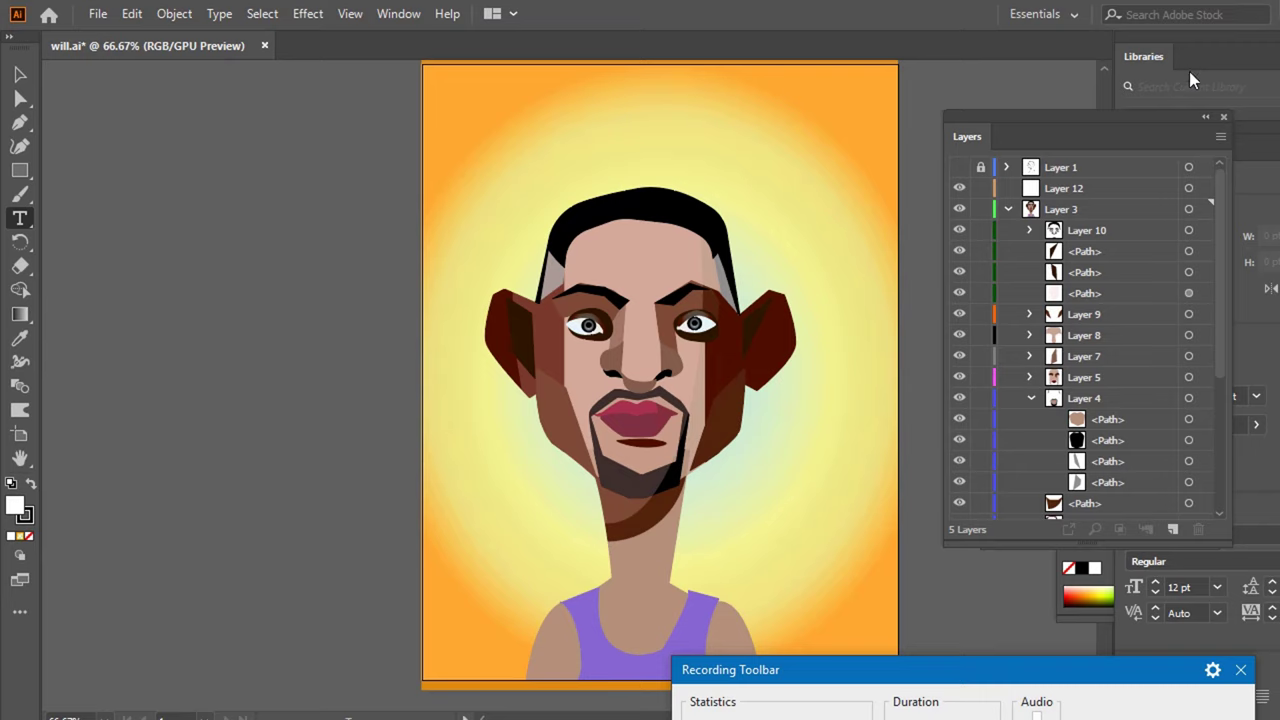
- Save the document and export it as a JPEG named 'will'
key(ctrl+s)
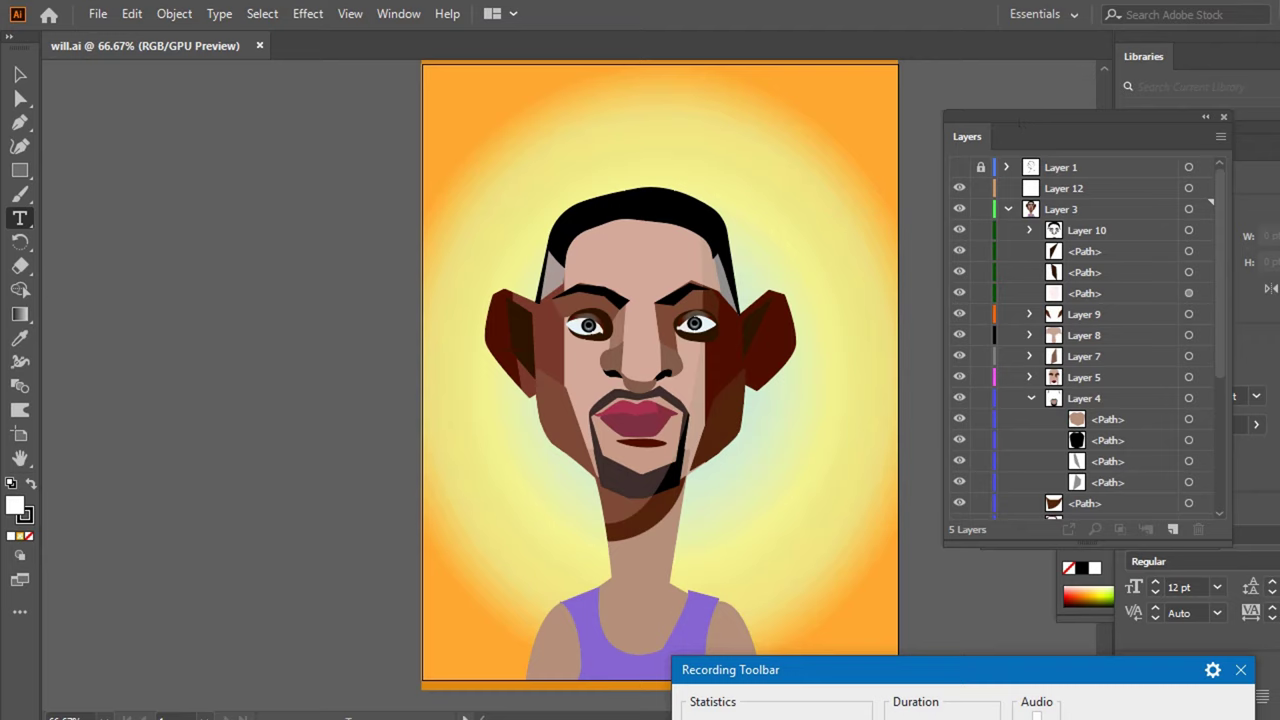
click(98, 14)
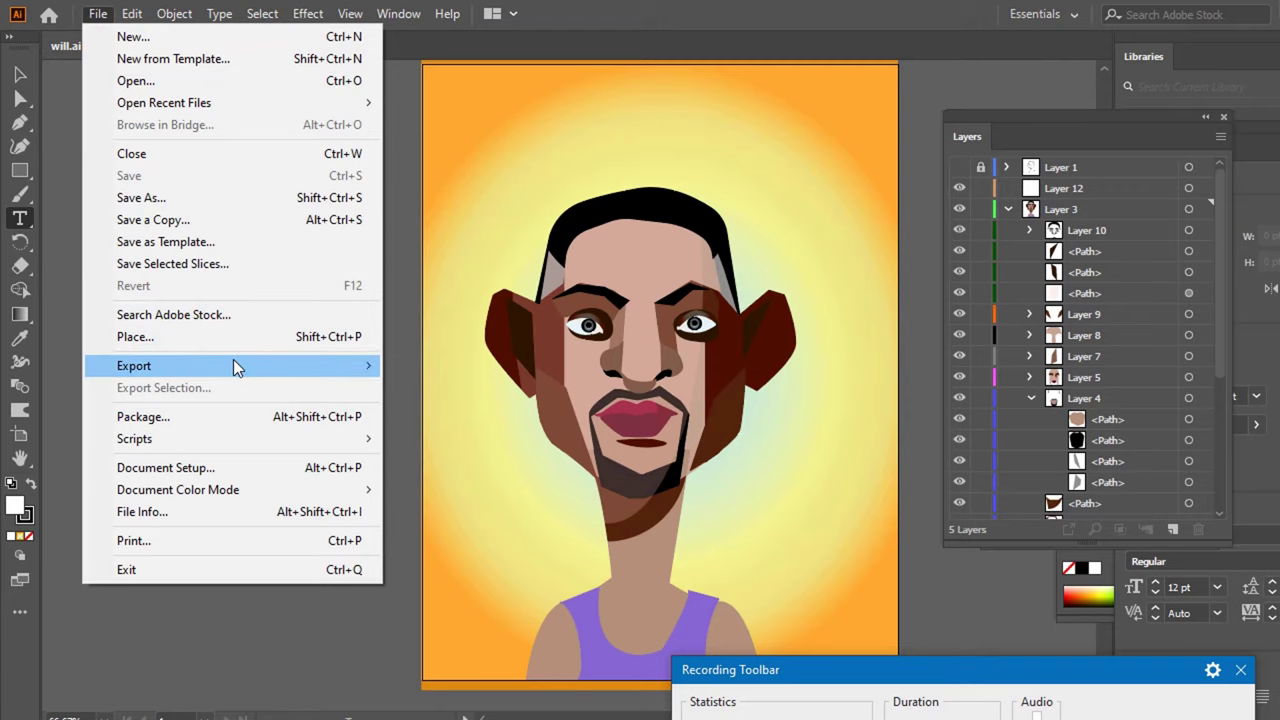
mouse_move(134, 366)
click(417, 390)
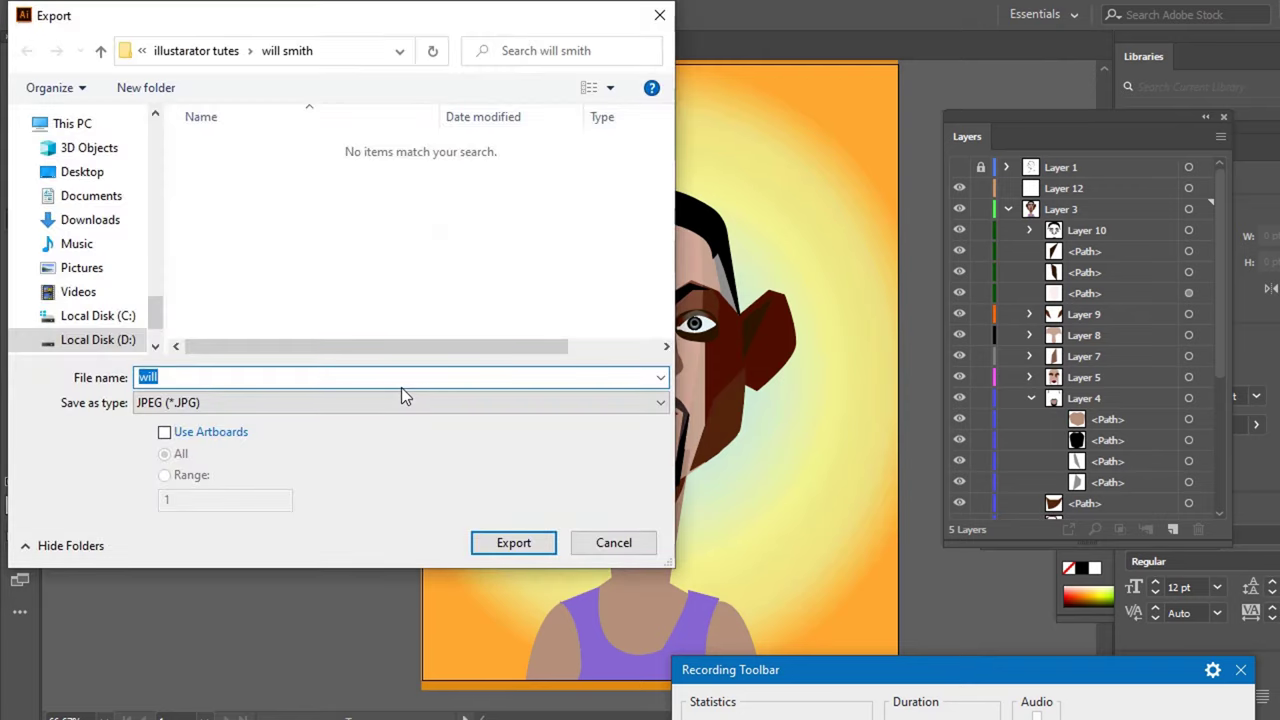
click(514, 543)
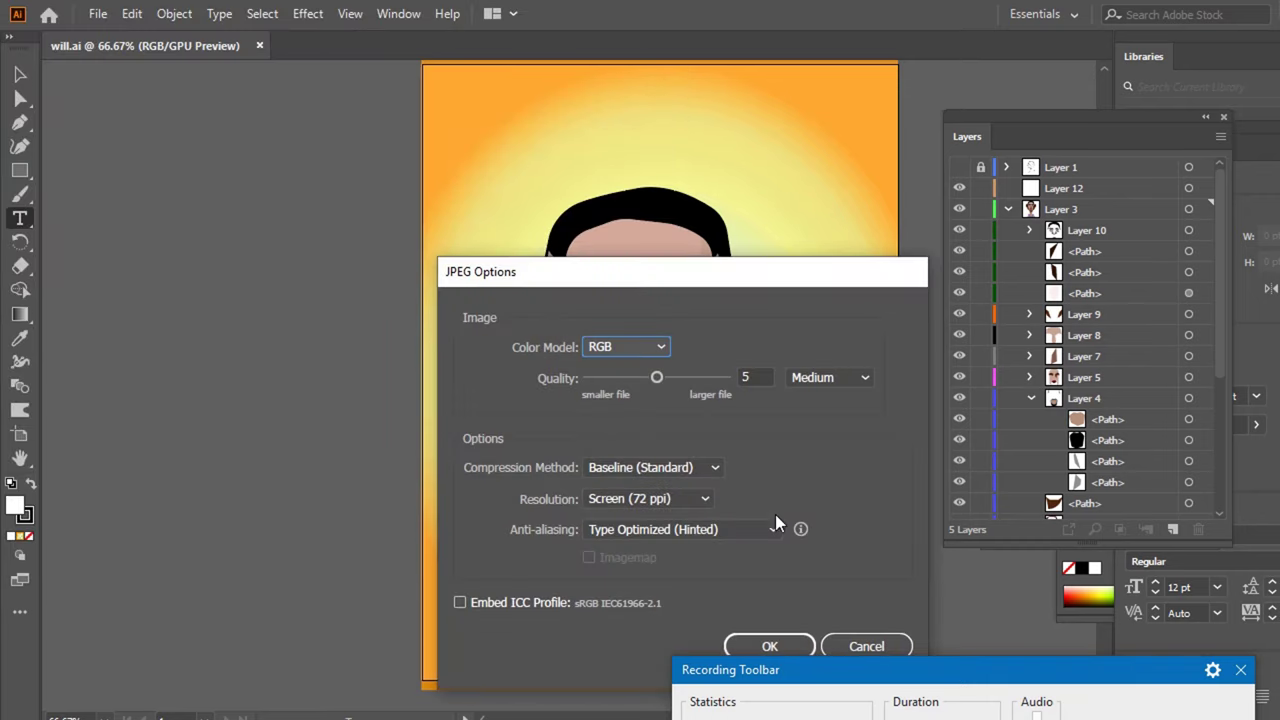
- Set JPEG quality 10 (Maximum) and High (300 ppi) resolution, then finish exporting
click(726, 379)
click(753, 650)
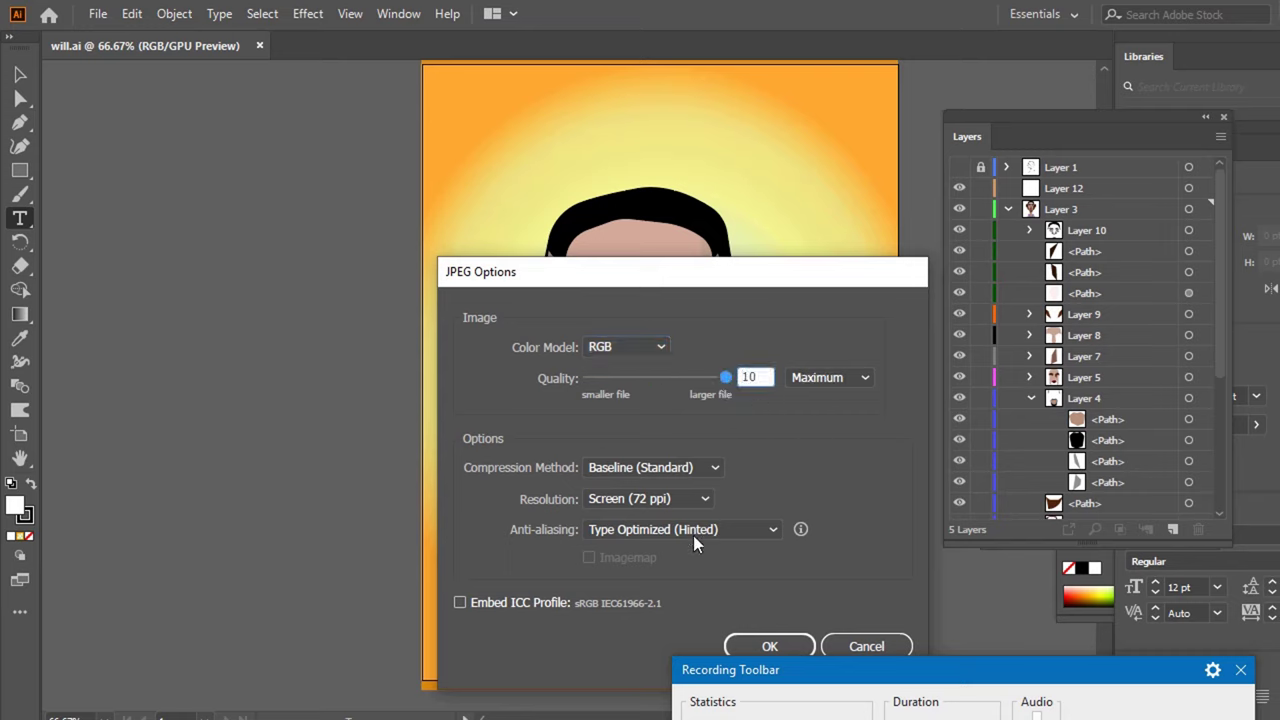
click(705, 499)
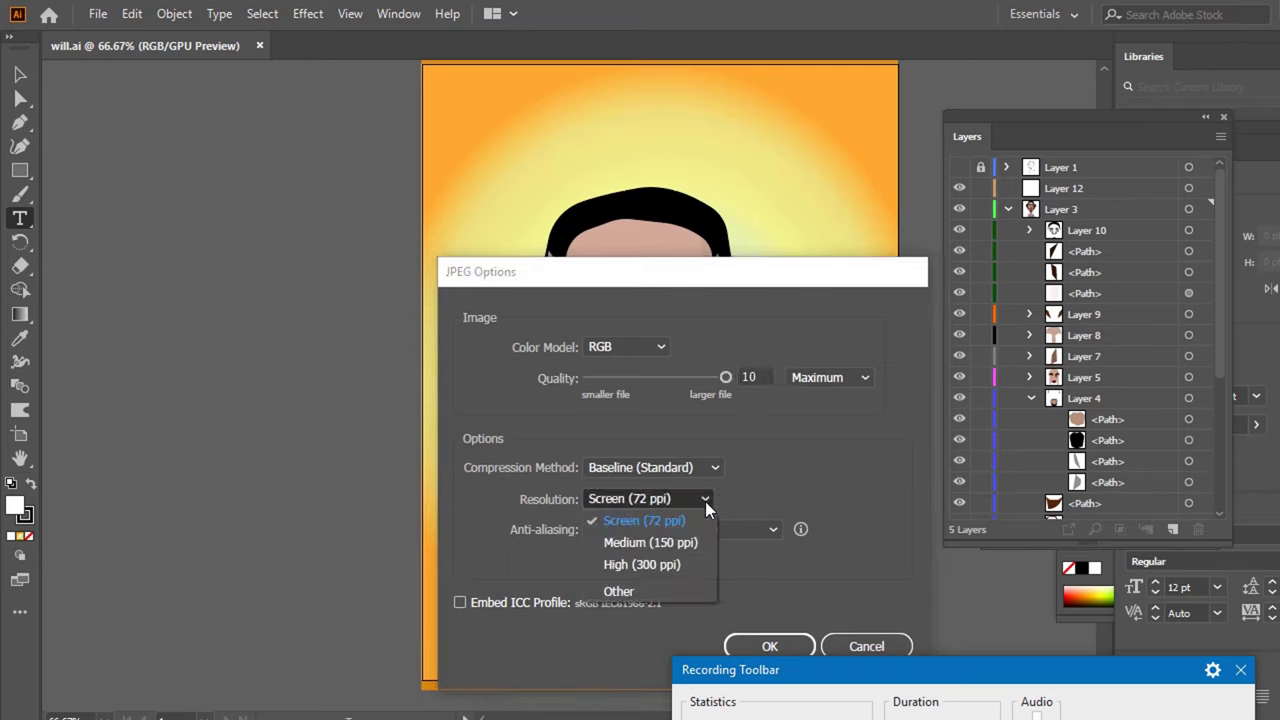
click(710, 564)
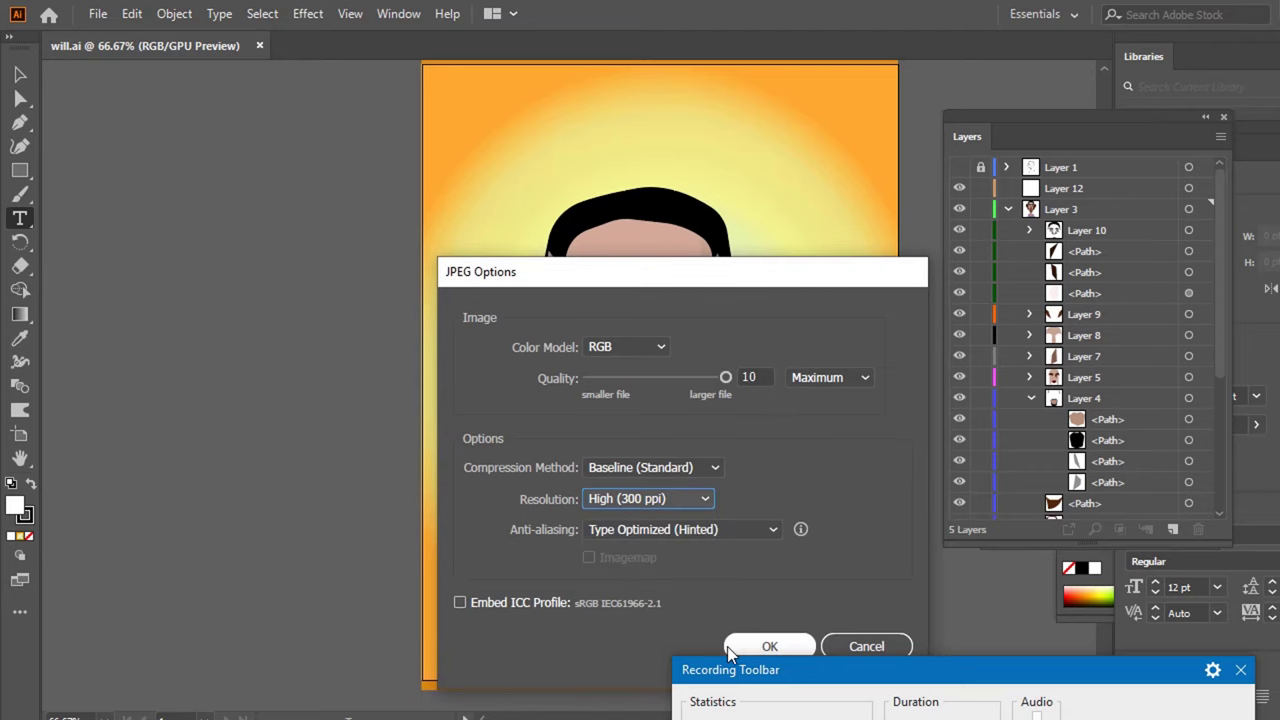
click(765, 646)
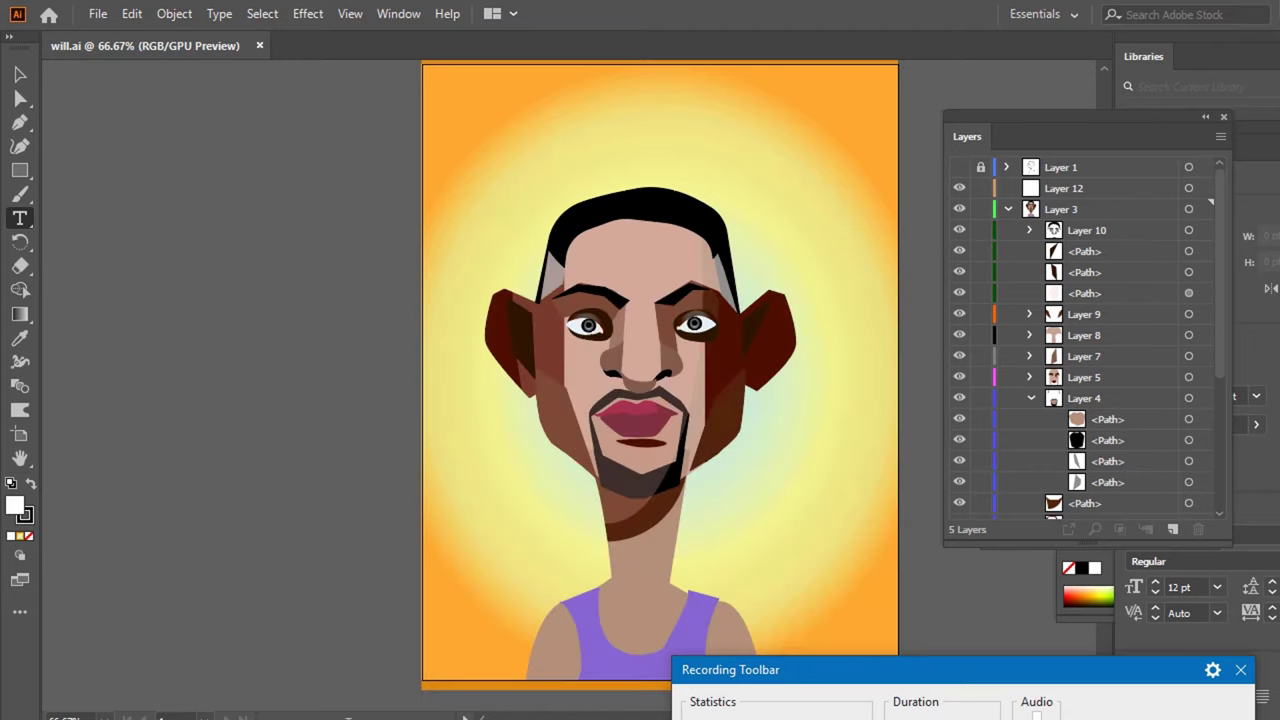